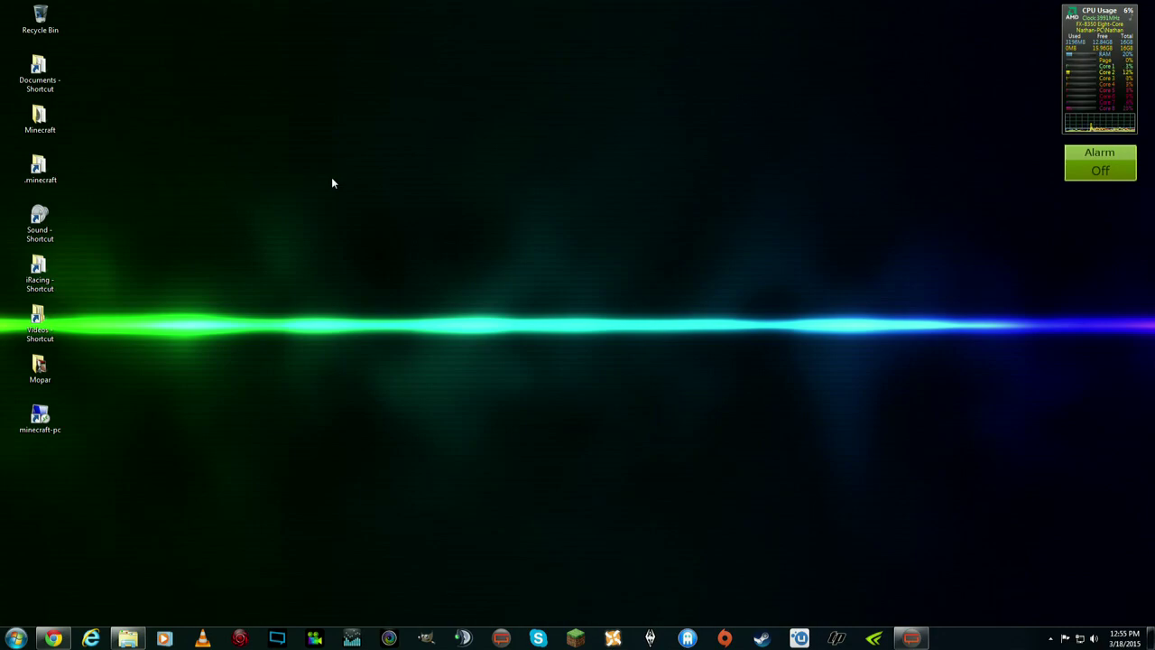
- Arrange the windows, look over the YouTube channel in the browser, then minimize it
{"action": "left_click_drag", "start_coordinate": [346, 276], "coordinate": [488, 399]}
{"action": "left_click_drag", "start_coordinate": [470, 286], "coordinate": [512, 305]}
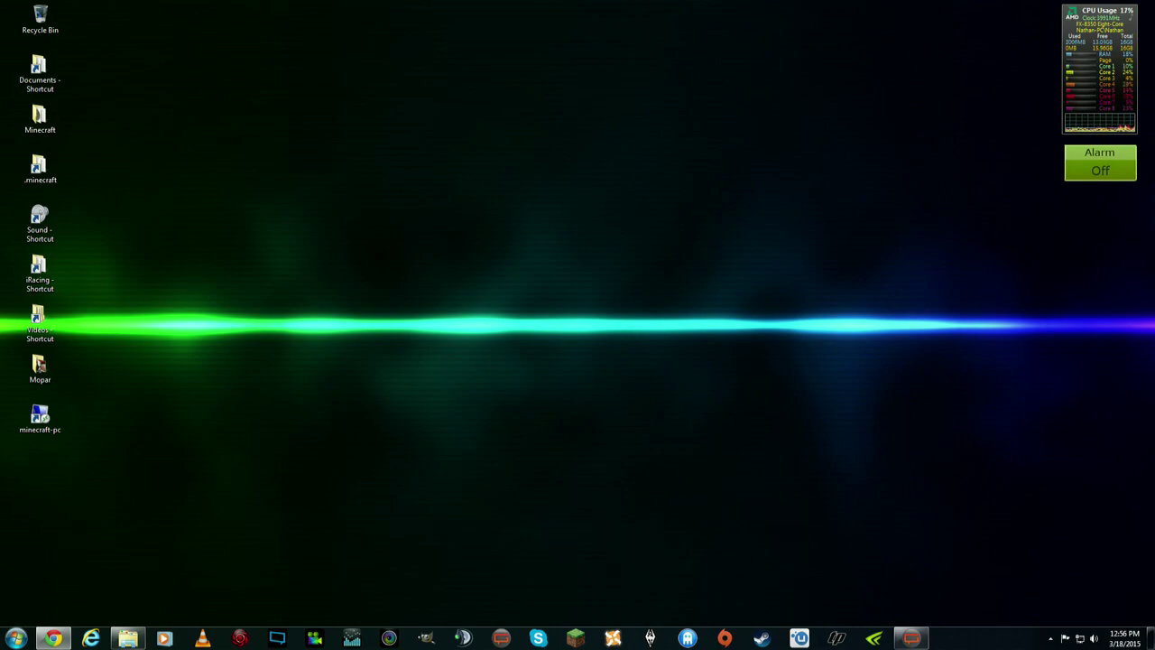
{"action": "left_click", "coordinate": [53, 638]}
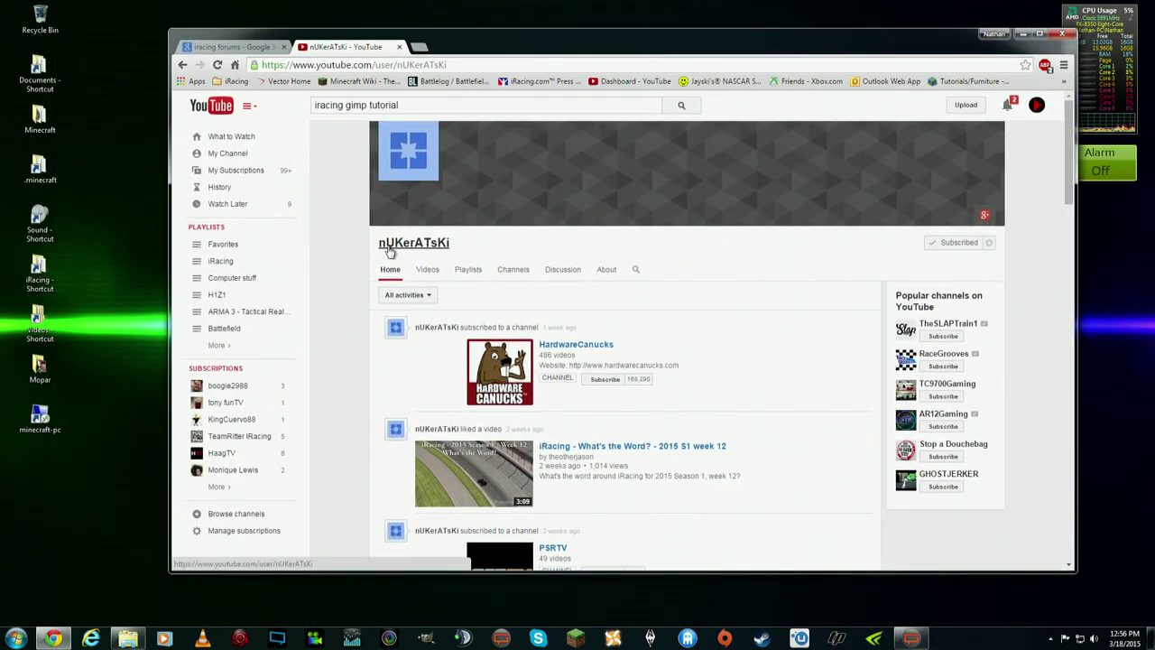
{"action": "scroll", "coordinate": [683, 308], "scroll_direction": "down", "scroll_amount": 3}
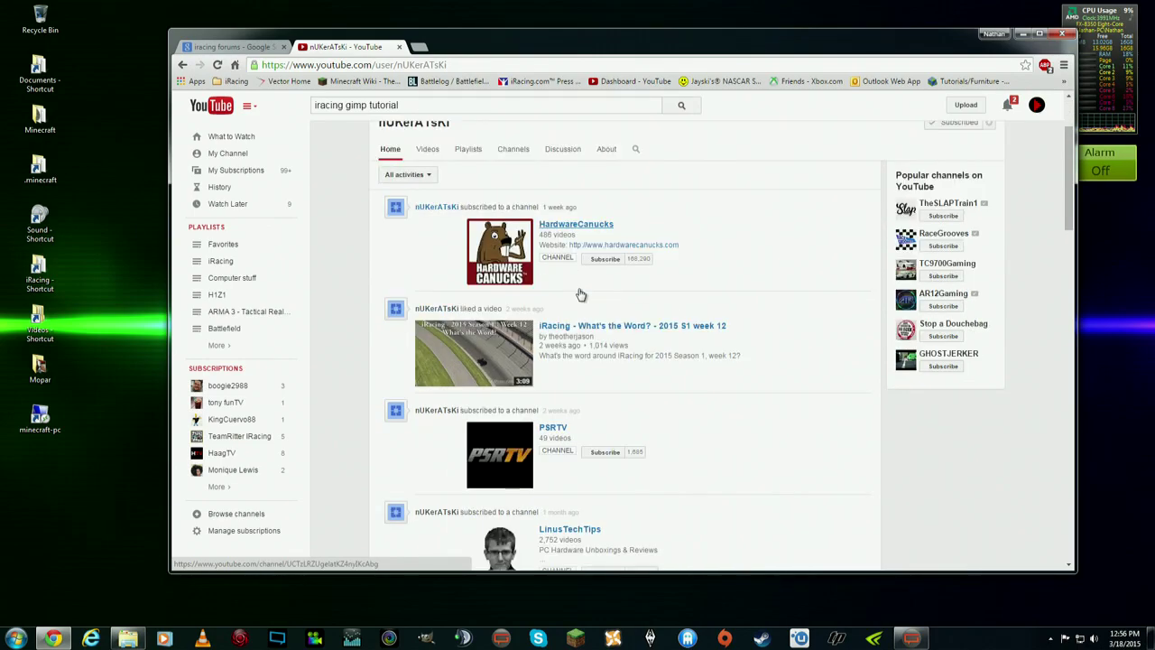
{"action": "scroll", "coordinate": [689, 326], "scroll_direction": "down", "scroll_amount": 2}
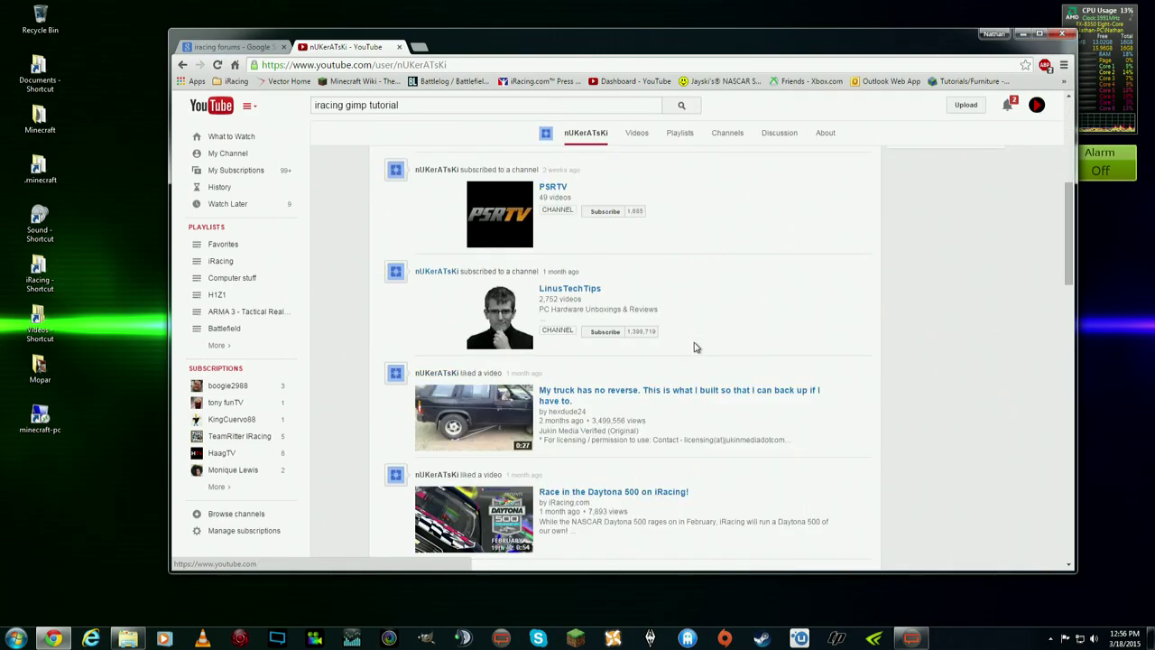
{"action": "scroll", "coordinate": [693, 345], "scroll_direction": "up", "scroll_amount": 5}
{"action": "left_click", "coordinate": [1022, 34]}
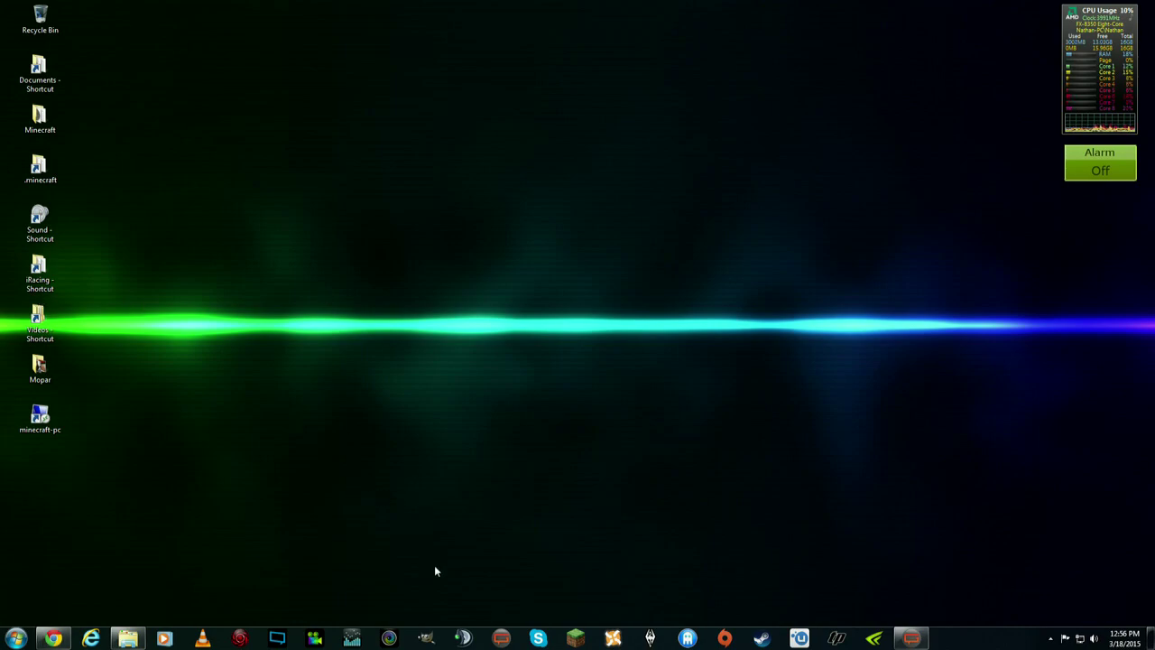
- Launch GIMP and move the file explorer window out of the way
{"action": "left_click", "coordinate": [426, 638]}
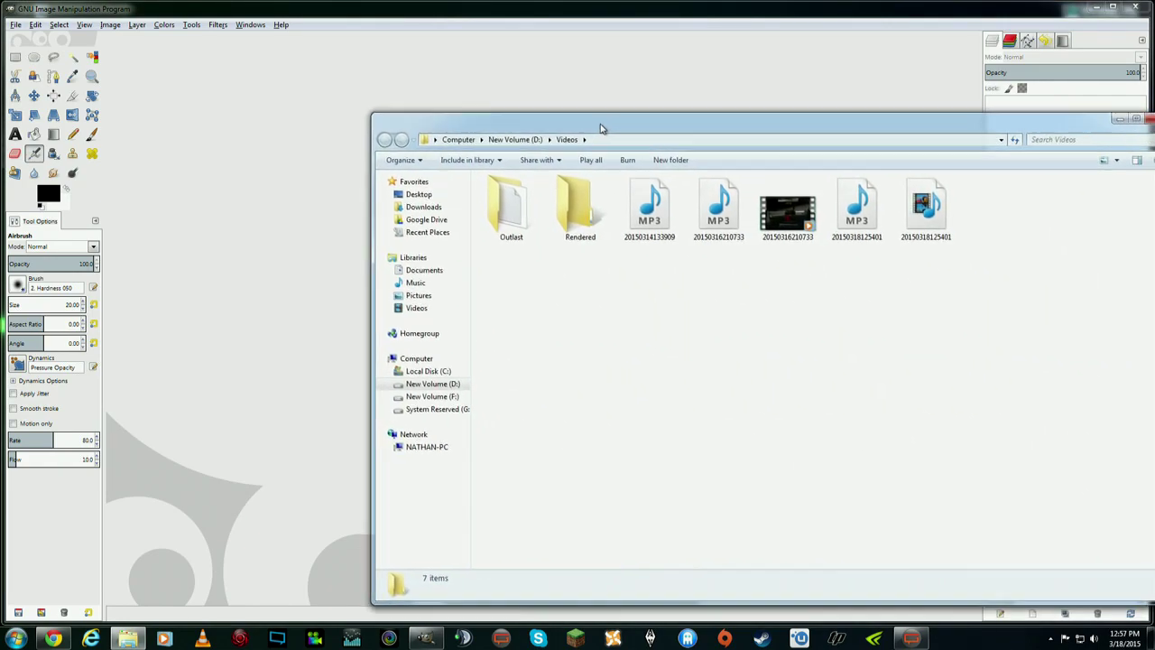
{"action": "left_click_drag", "start_coordinate": [602, 124], "coordinate": [1154, 109]}
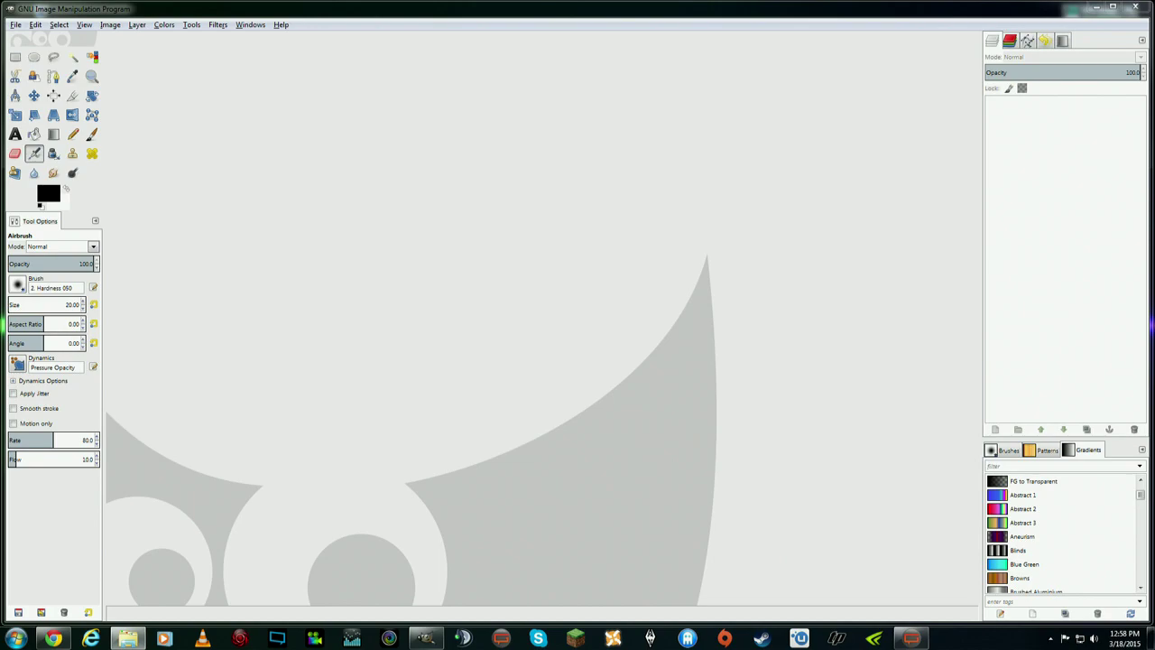
{"action": "mouse_move", "coordinate": [1154, 108]}
{"action": "left_mouse_down"}
{"action": "mouse_move", "coordinate": [869, 83]}
{"action": "mouse_move", "coordinate": [1154, 85]}
{"action": "left_mouse_up"}
- Browse F: > Documents > iRacing Paint Schemes > all_iracing_templates and select Chevrolet Silverado Truck 2015
{"action": "left_click_drag", "start_coordinate": [1154, 86], "coordinate": [641, 87]}
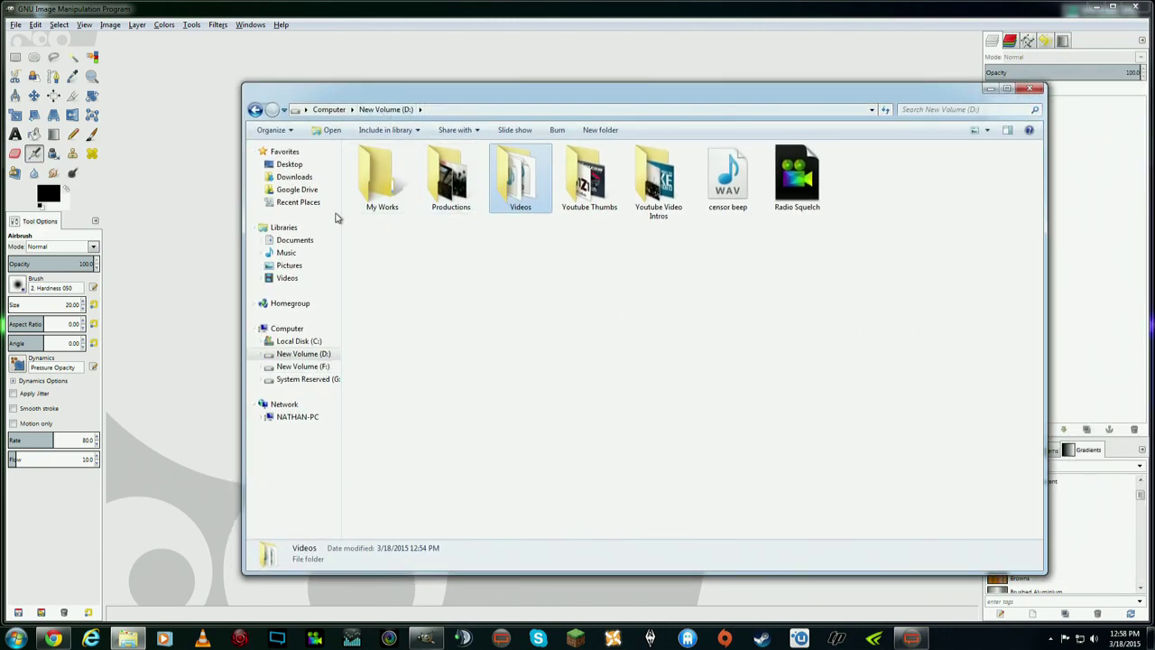
{"action": "left_click", "coordinate": [323, 366]}
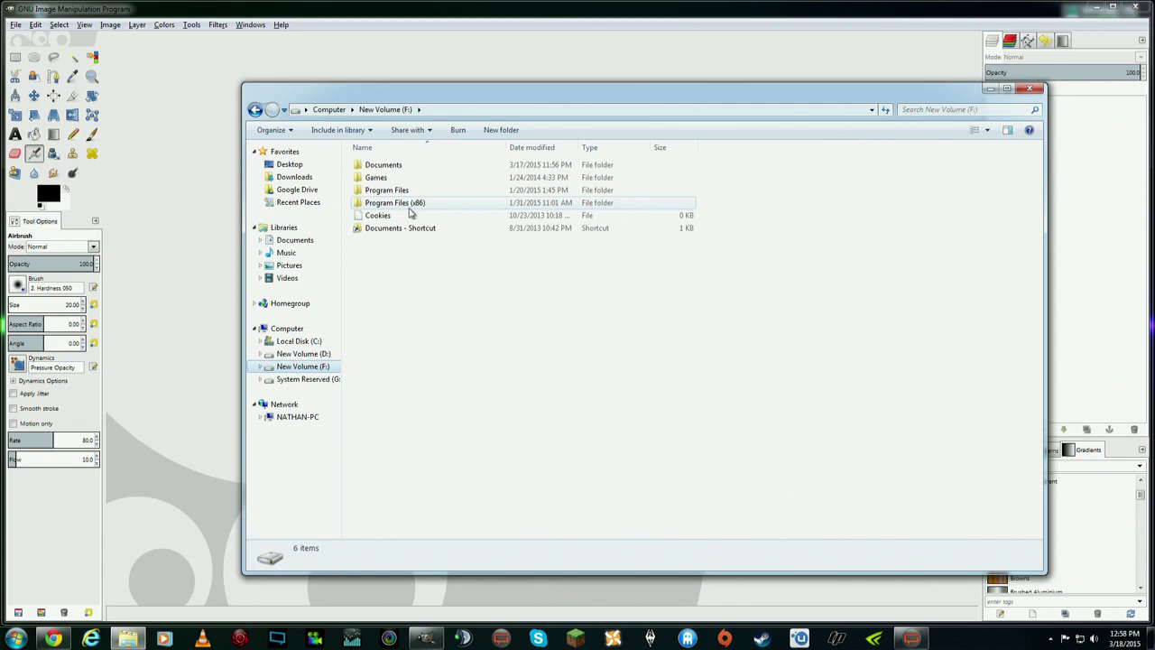
{"action": "double_click", "coordinate": [394, 169]}
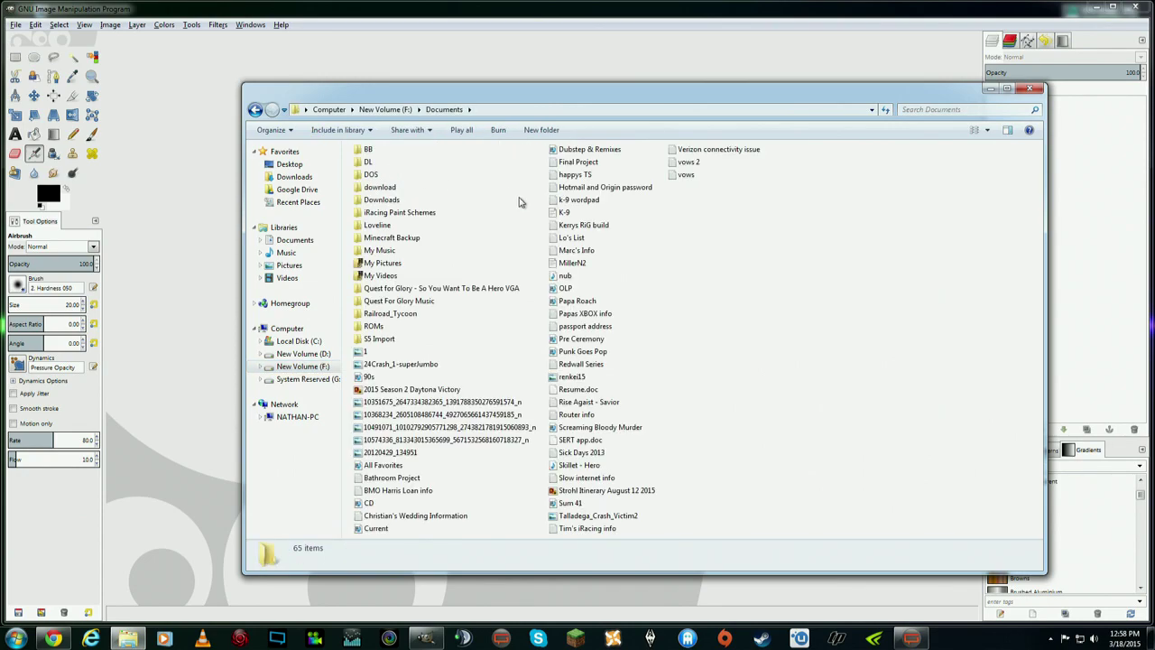
{"action": "double_click", "coordinate": [408, 214]}
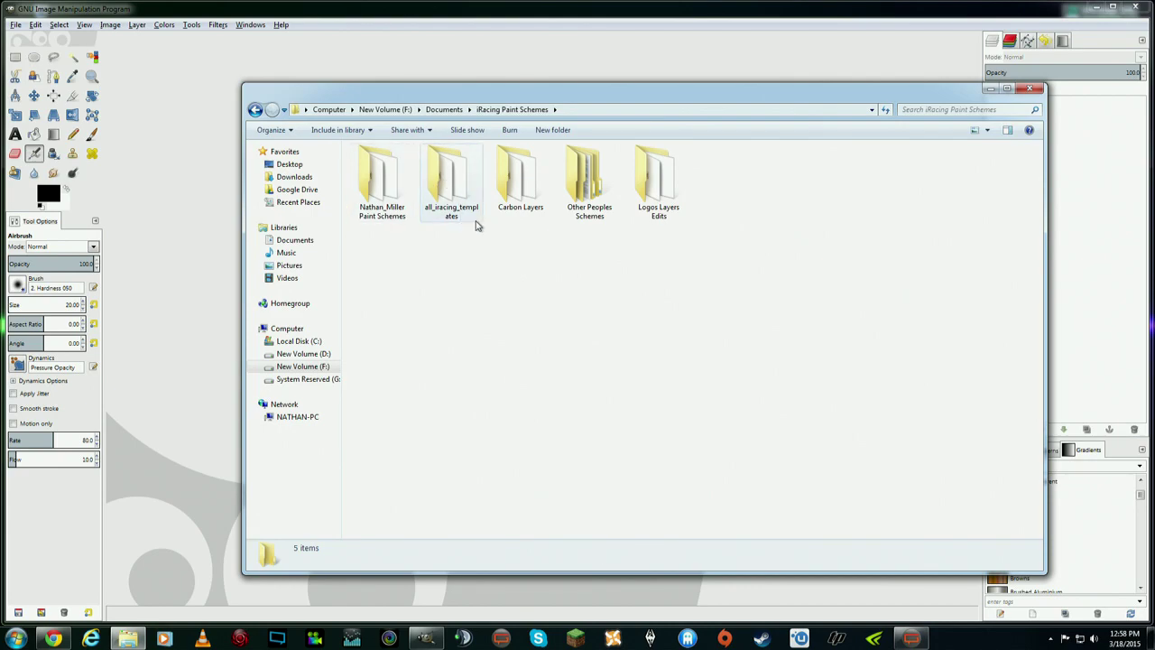
{"action": "double_click", "coordinate": [452, 194]}
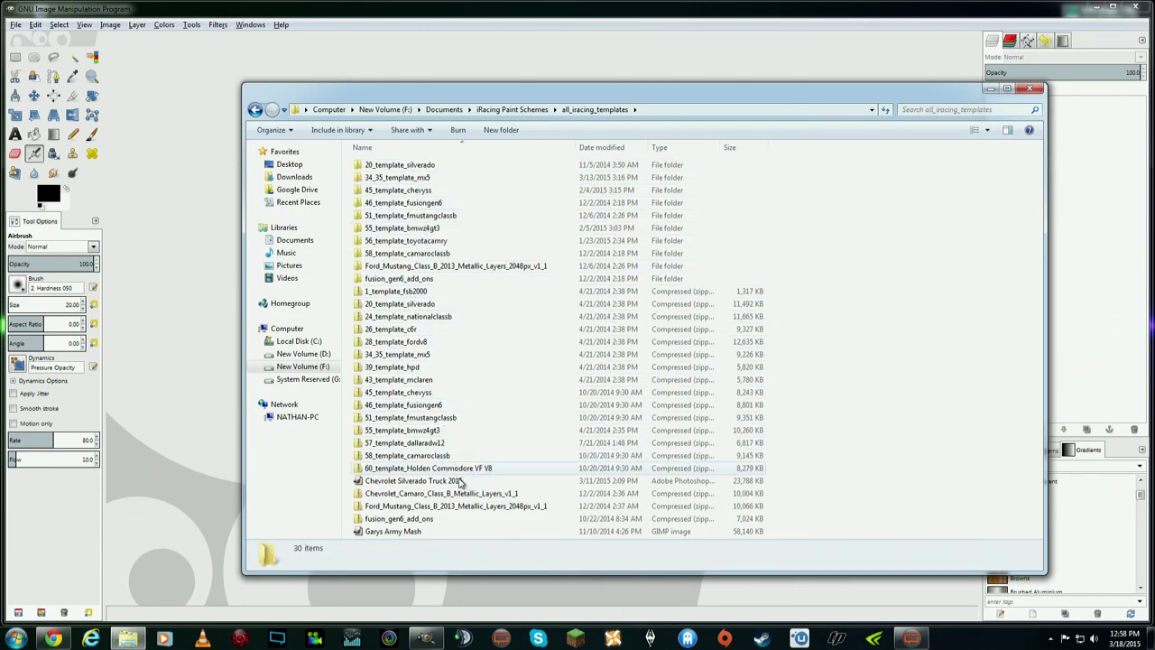
{"action": "left_click", "coordinate": [408, 481]}
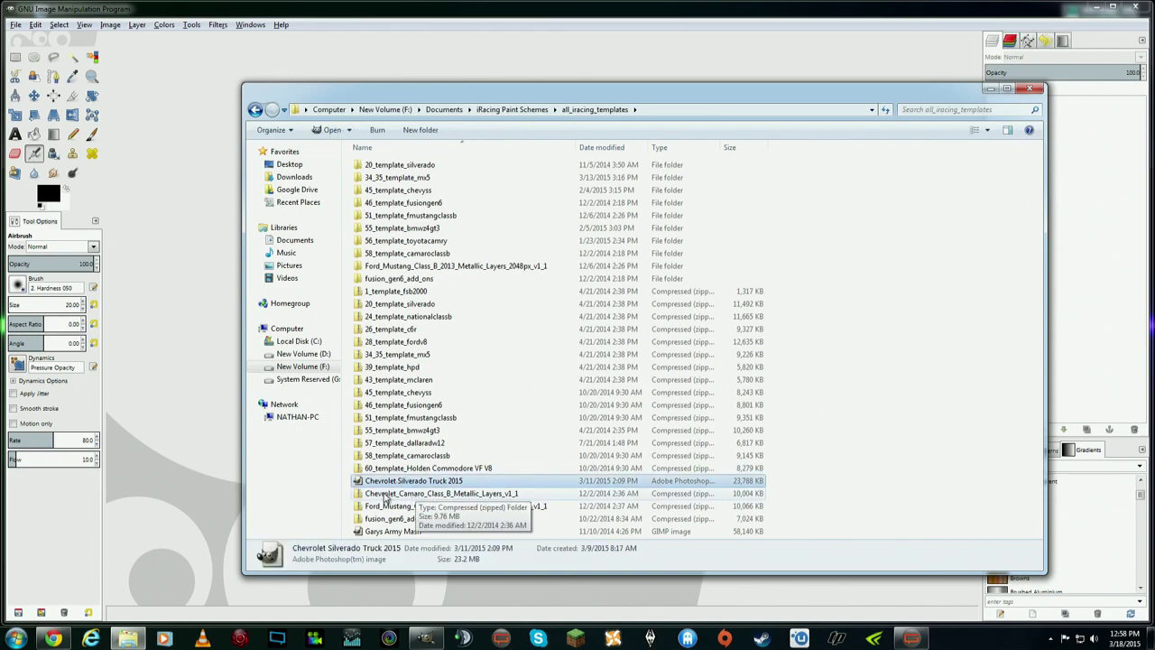
- Open Chevrolet Silverado Truck 2015.psd in GIMP as a 2048×2048, 45-layer image
{"action": "double_click", "coordinate": [415, 487]}
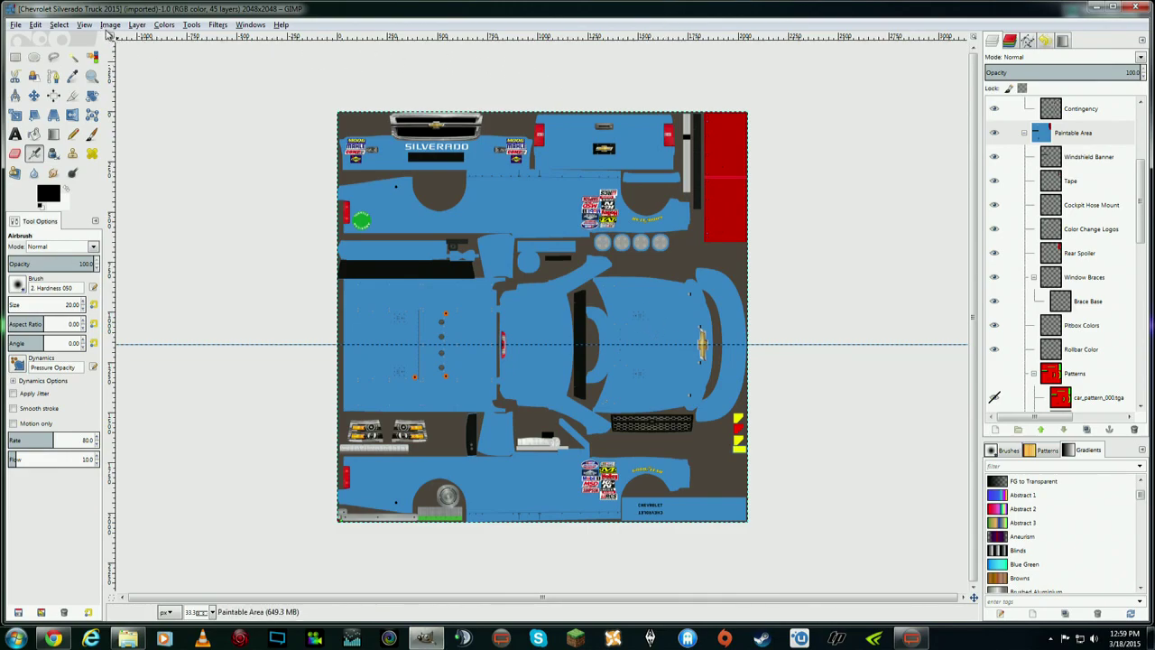
- Change the Google search from 'iracing forums' to 'iracing logo' and run it
{"action": "left_click", "coordinate": [53, 638]}
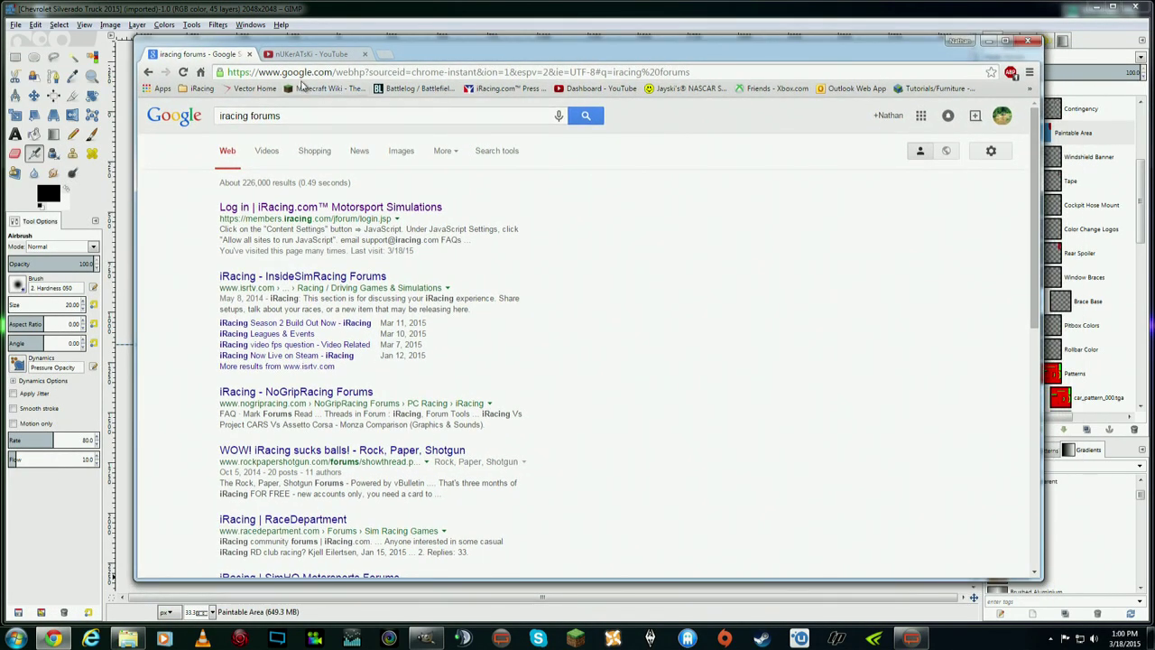
{"action": "left_click", "coordinate": [303, 116]}
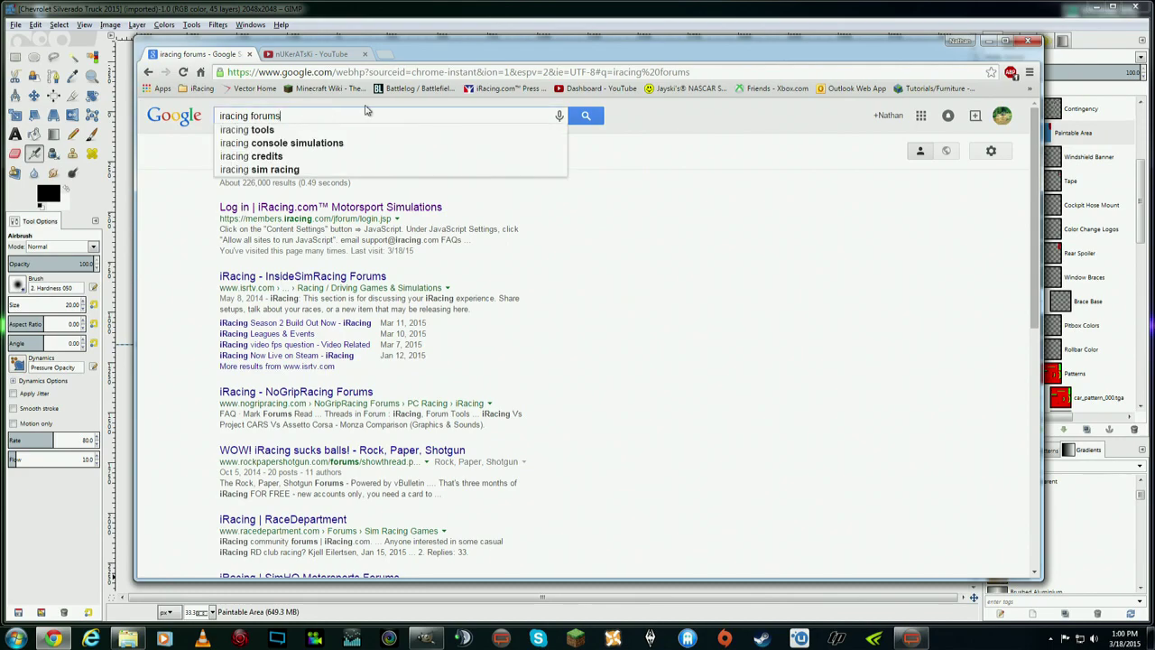
{"action": "key", "text": "BackSpace"}
{"action": "key", "text": "BackSpace"}
{"action": "key", "text": "BackSpace"}
{"action": "key", "text": "BackSpace"}
{"action": "key", "text": "BackSpace"}
{"action": "key", "text": "BackSpace"}
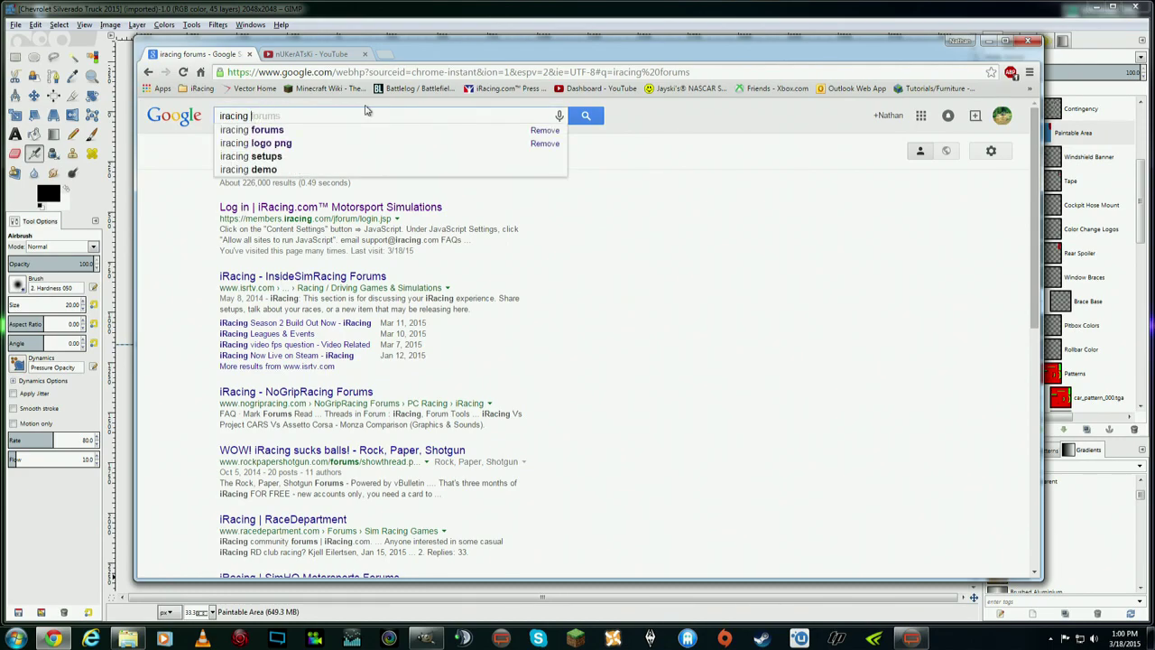
{"action": "type", "text": "logo"}
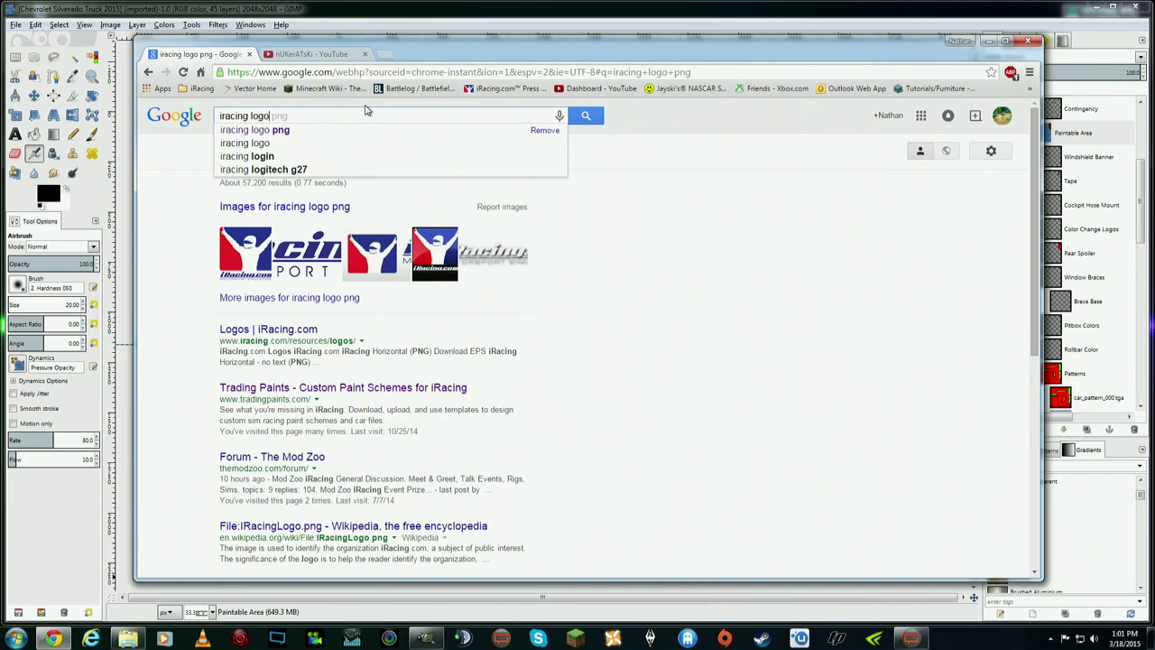
{"action": "key", "text": "Return"}
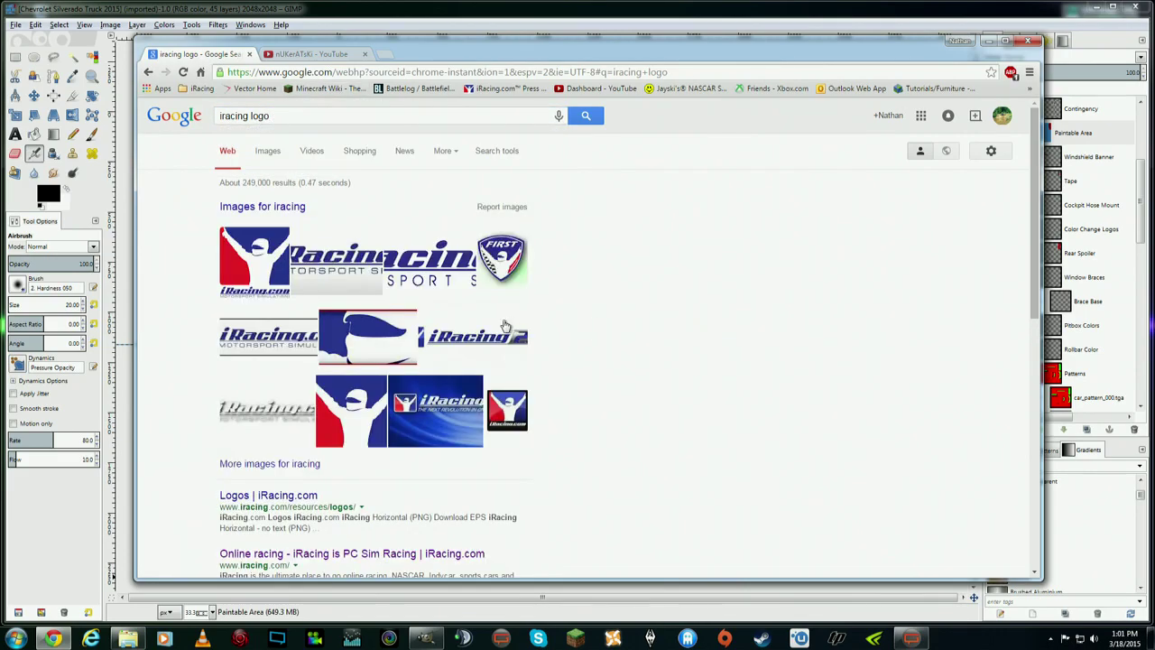
- Preview an iRacing logo image, go back, and refine the query to 'iracing logo png'
{"action": "left_click", "coordinate": [325, 268]}
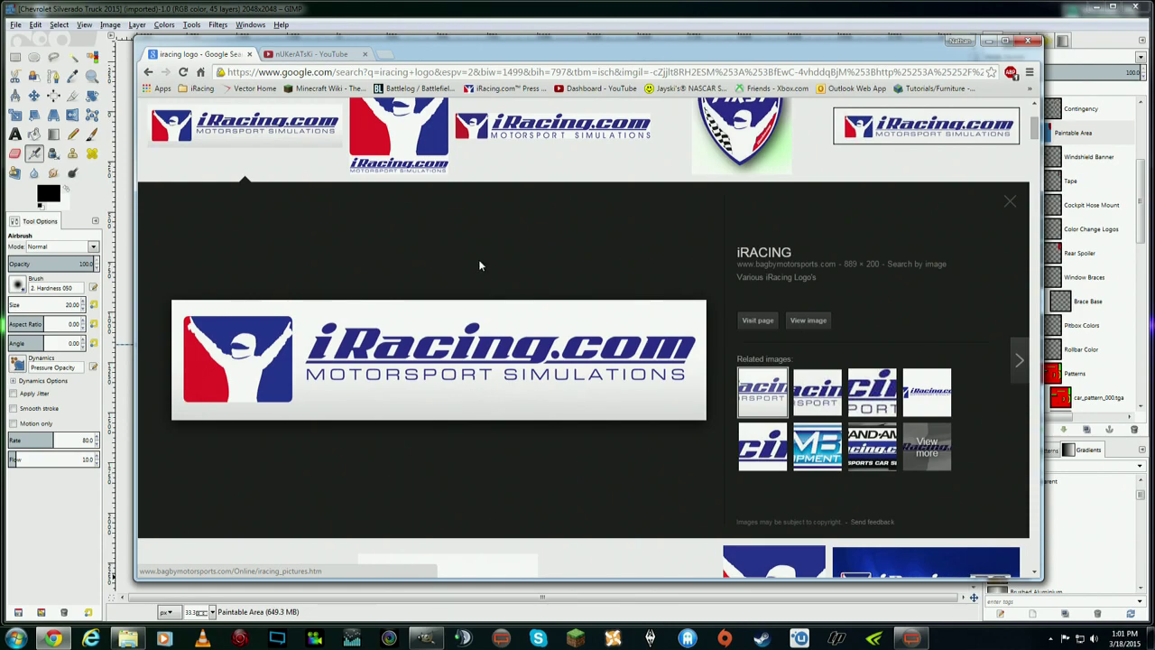
{"action": "left_click", "coordinate": [285, 120]}
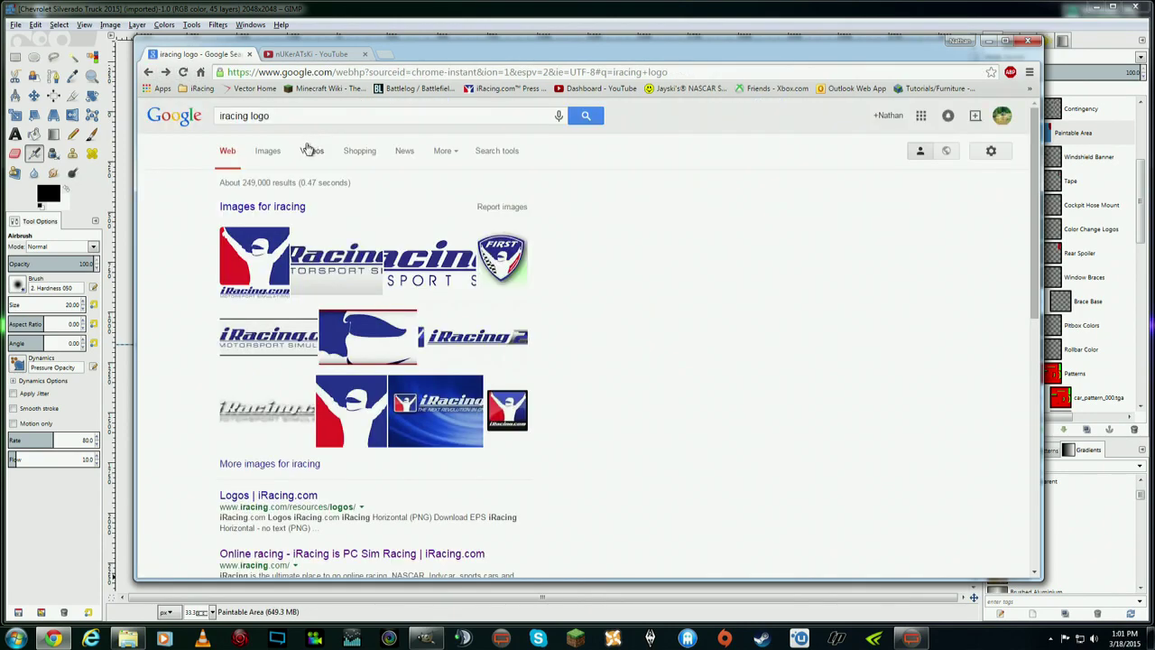
{"action": "left_click", "coordinate": [294, 114]}
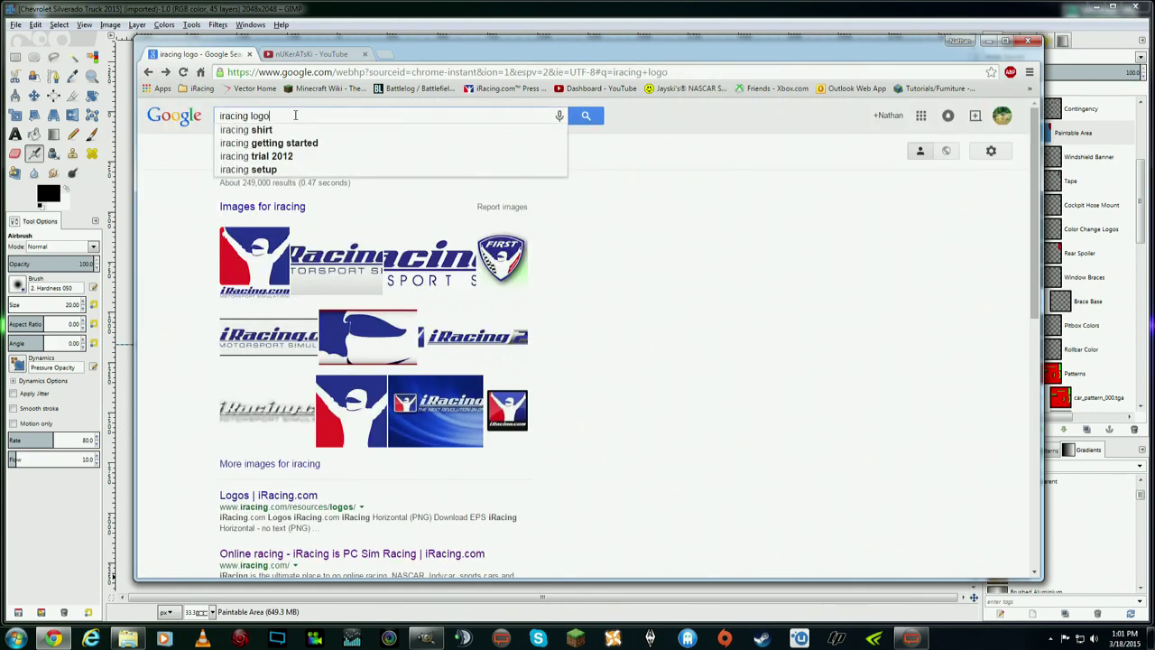
{"action": "type", "text": "p"}
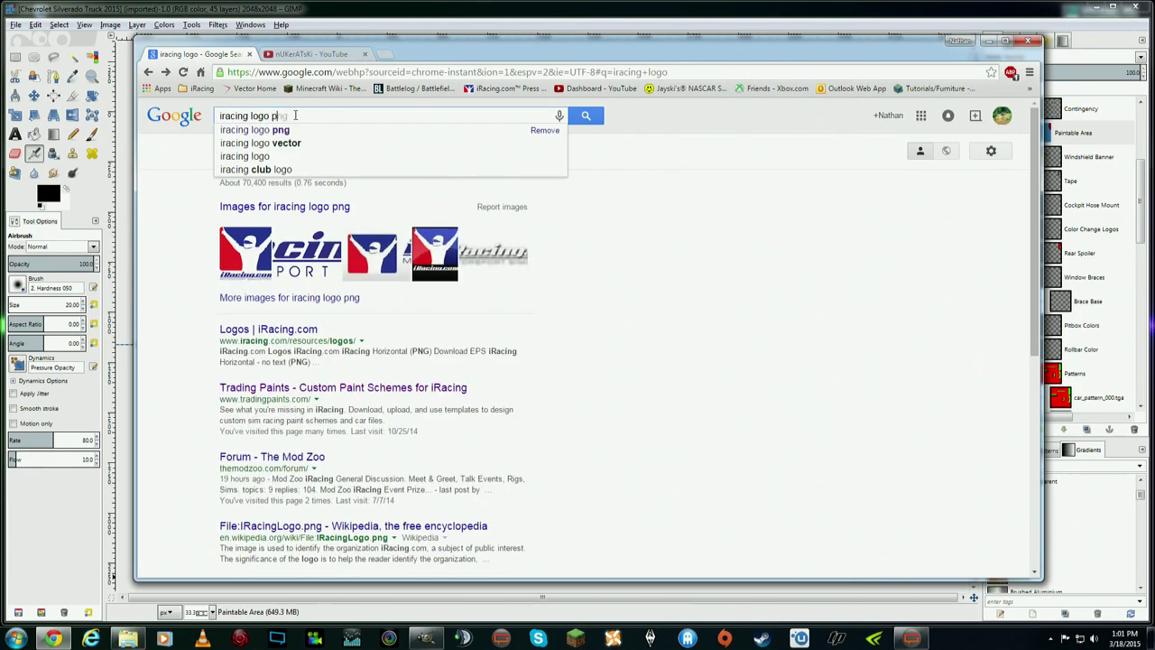
{"action": "type", "text": "ng"}
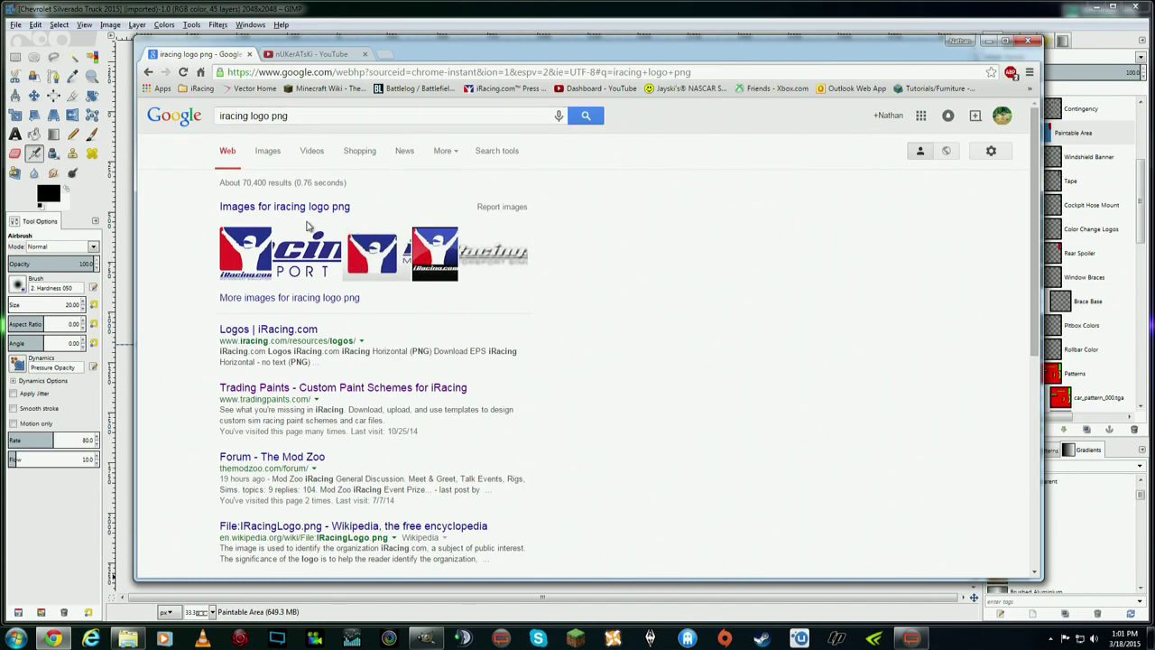
- In image results, preview the 1186 × 155 iRacing.com Motorsport Simulations logo and open its context menu
{"action": "left_click", "coordinate": [267, 153]}
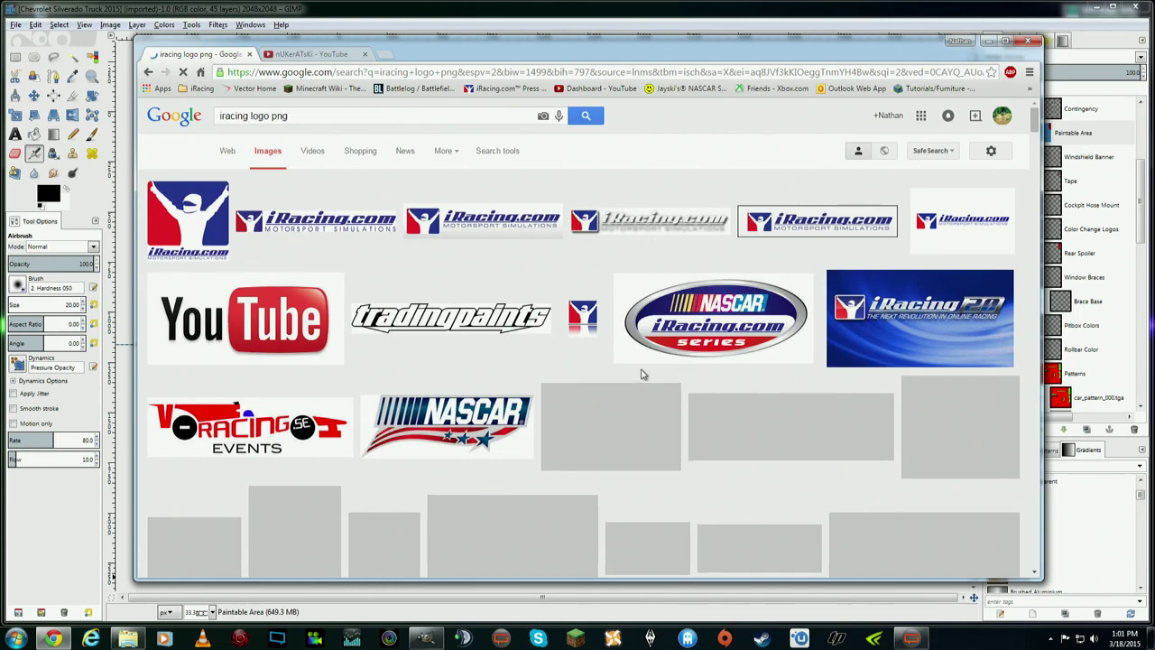
{"action": "left_click", "coordinate": [318, 224]}
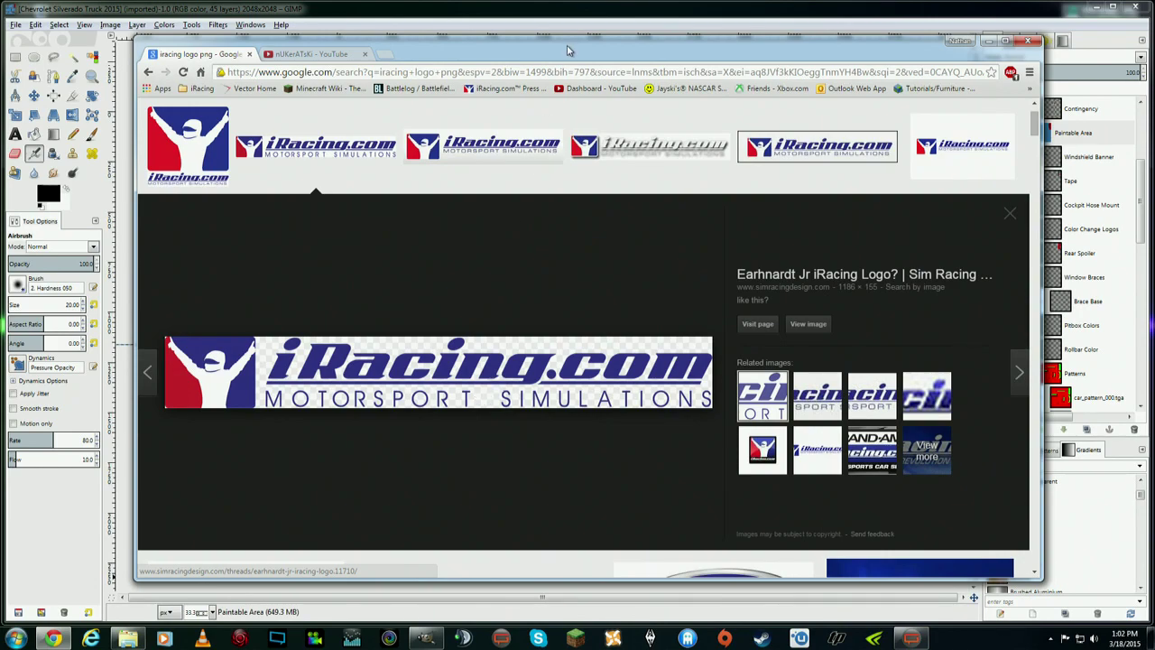
{"action": "left_click_drag", "start_coordinate": [578, 54], "coordinate": [586, 23]}
{"action": "right_click", "coordinate": [559, 332]}
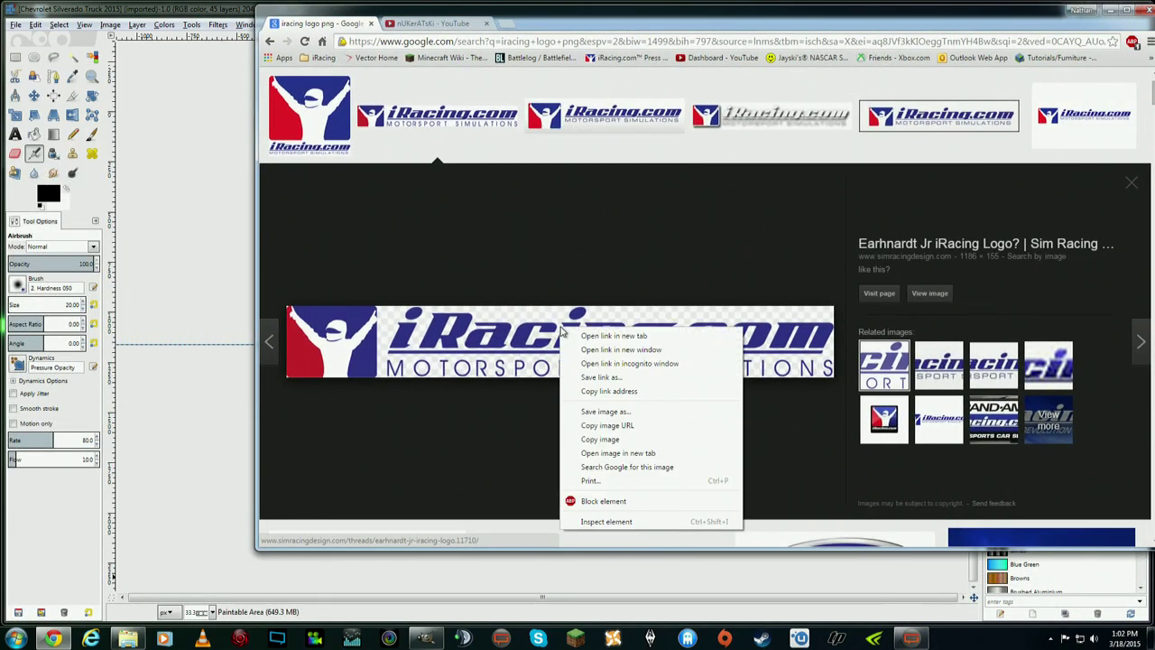
- Save the image, creating a new folder named 'Youtube Gimp Tutorial' inside Canva
{"action": "left_click", "coordinate": [643, 412]}
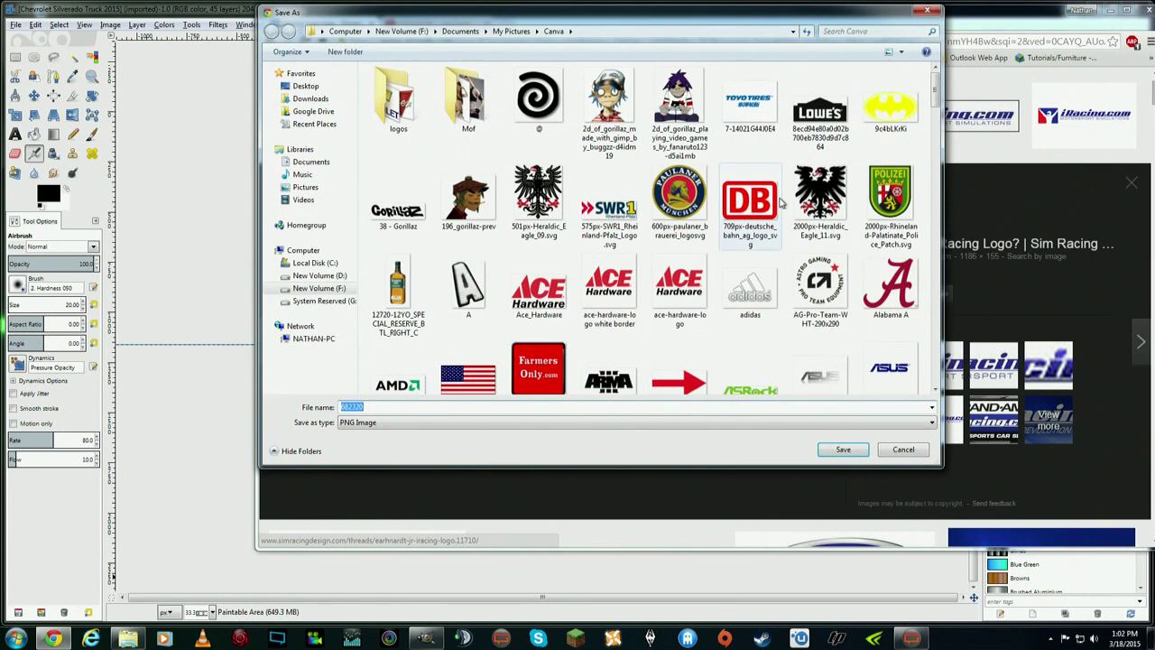
{"action": "left_click_drag", "start_coordinate": [943, 90], "coordinate": [940, 370]}
{"action": "right_click", "coordinate": [822, 360]}
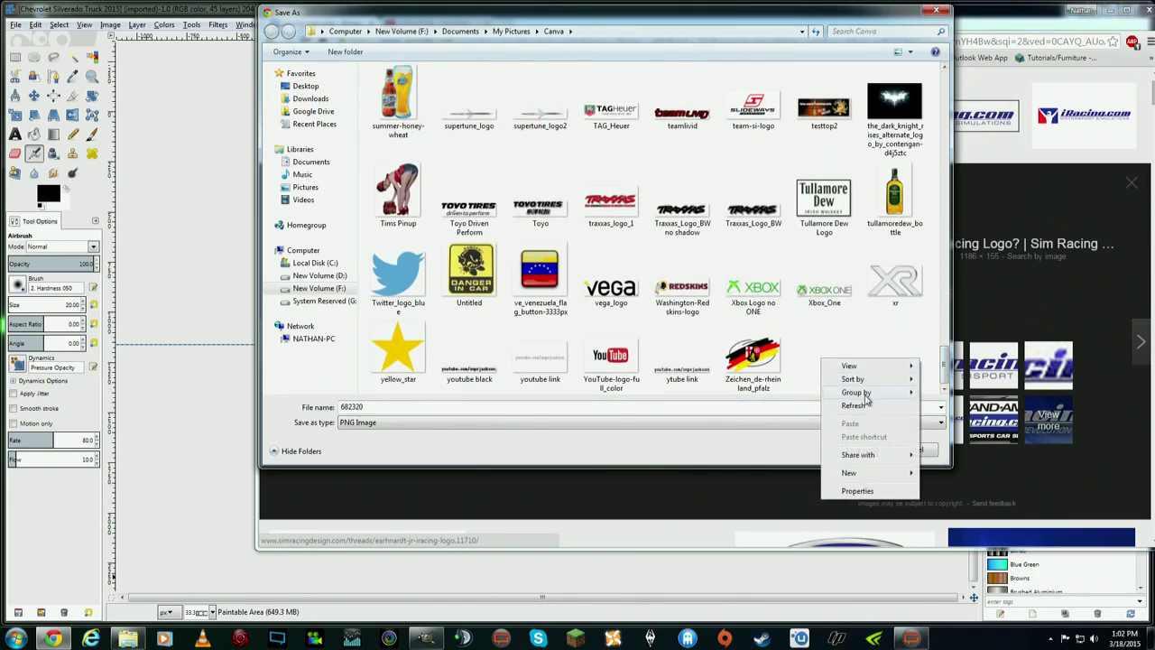
{"action": "mouse_move", "coordinate": [893, 472]}
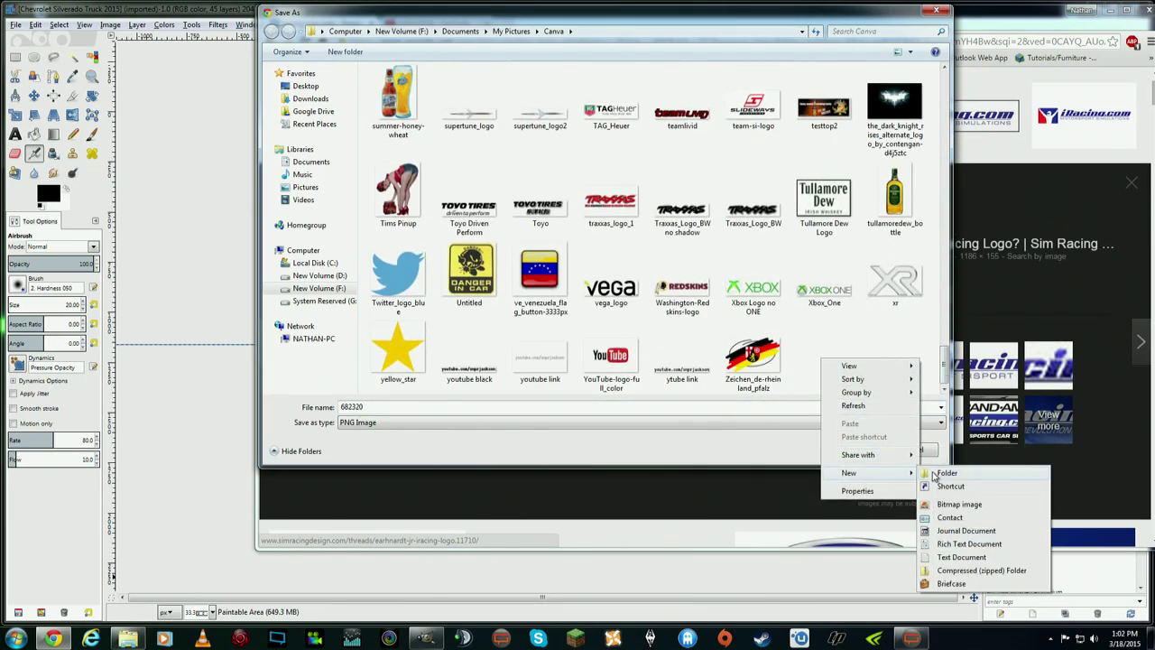
{"action": "left_click", "coordinate": [943, 472]}
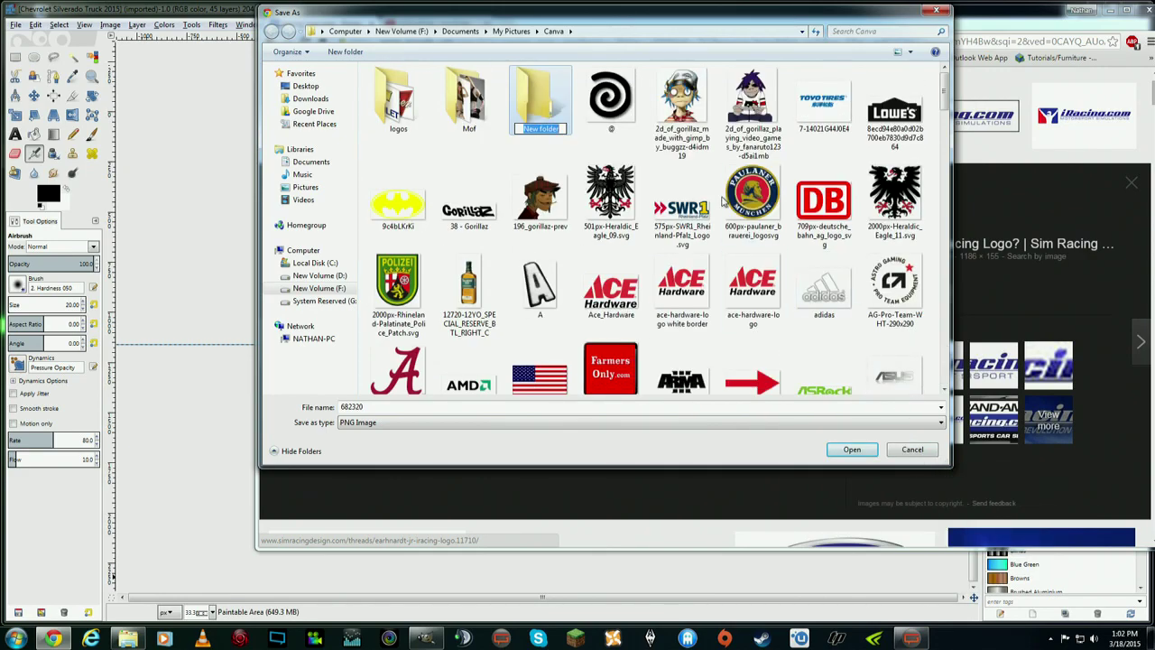
{"action": "type", "text": "Youtube Gi"}
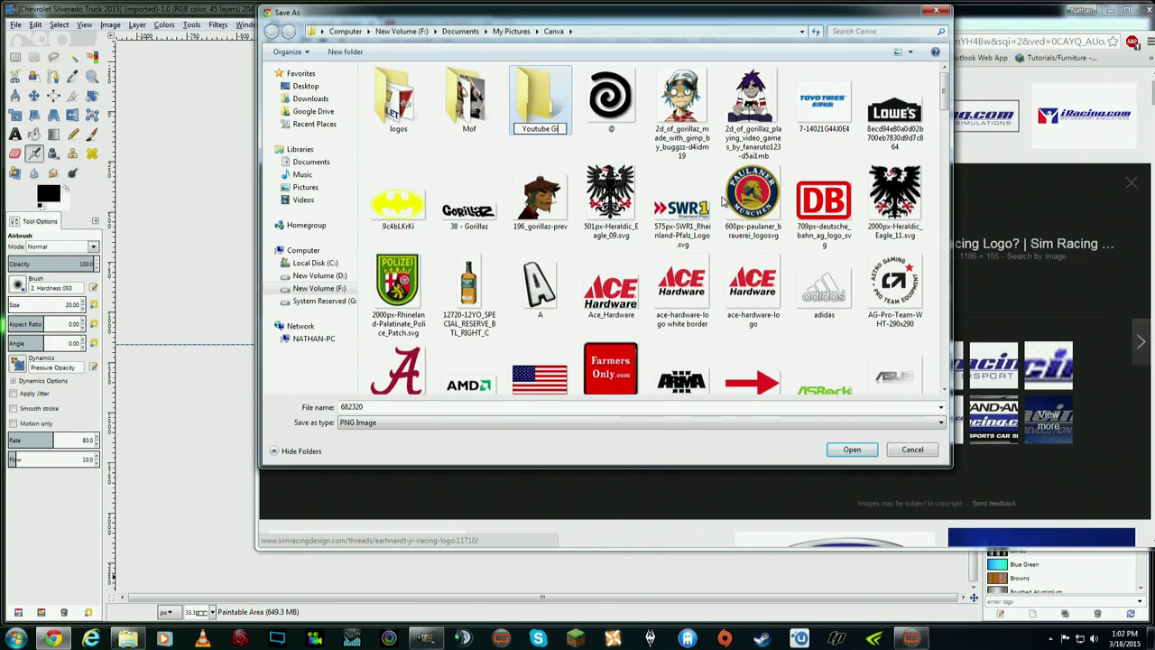
{"action": "type", "text": "mp Tutorial"}
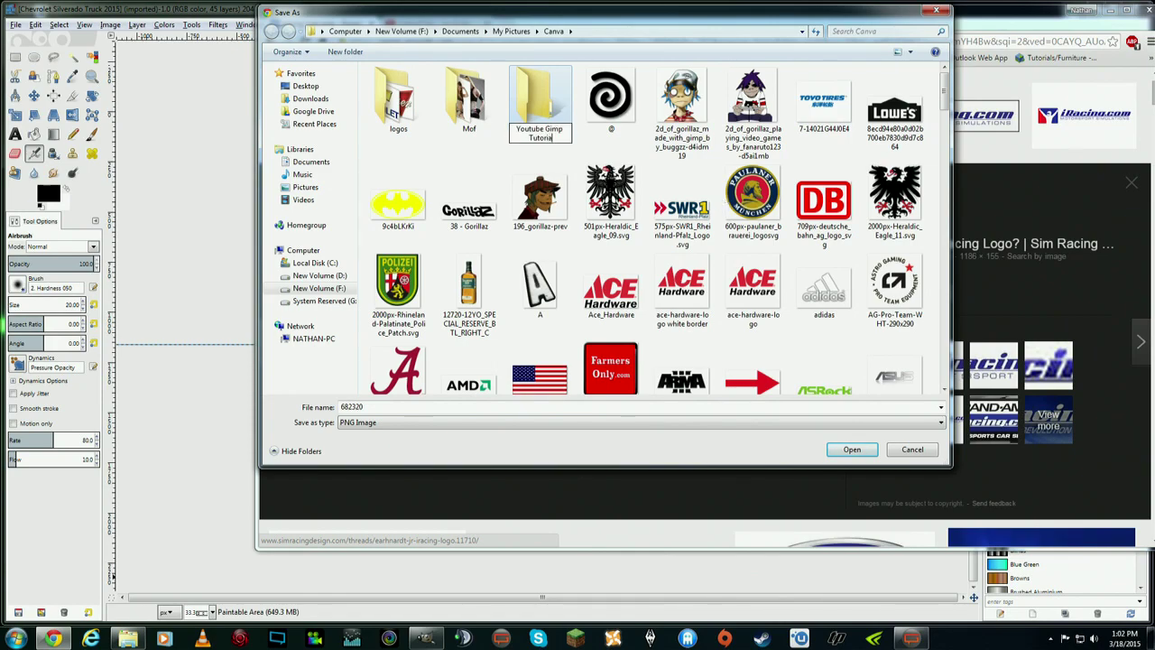
{"action": "key", "text": "Return"}
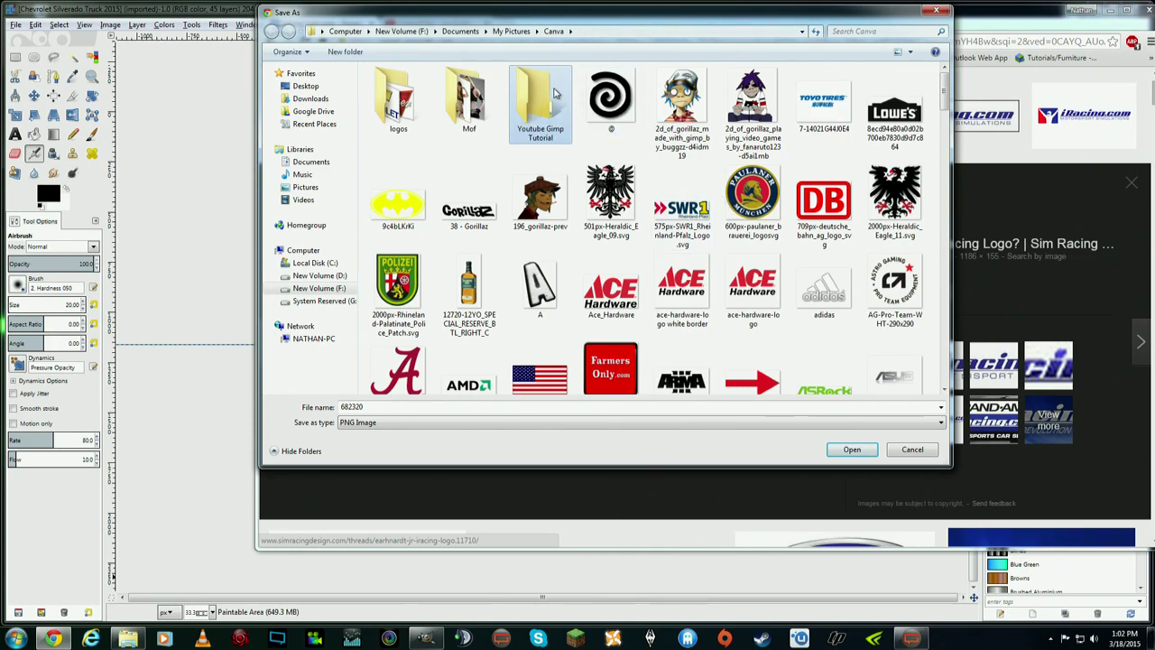
- Save the logo as iracing.png in the Youtube Gimp Tutorial folder
{"action": "double_click", "coordinate": [552, 91]}
{"action": "left_click", "coordinate": [428, 407]}
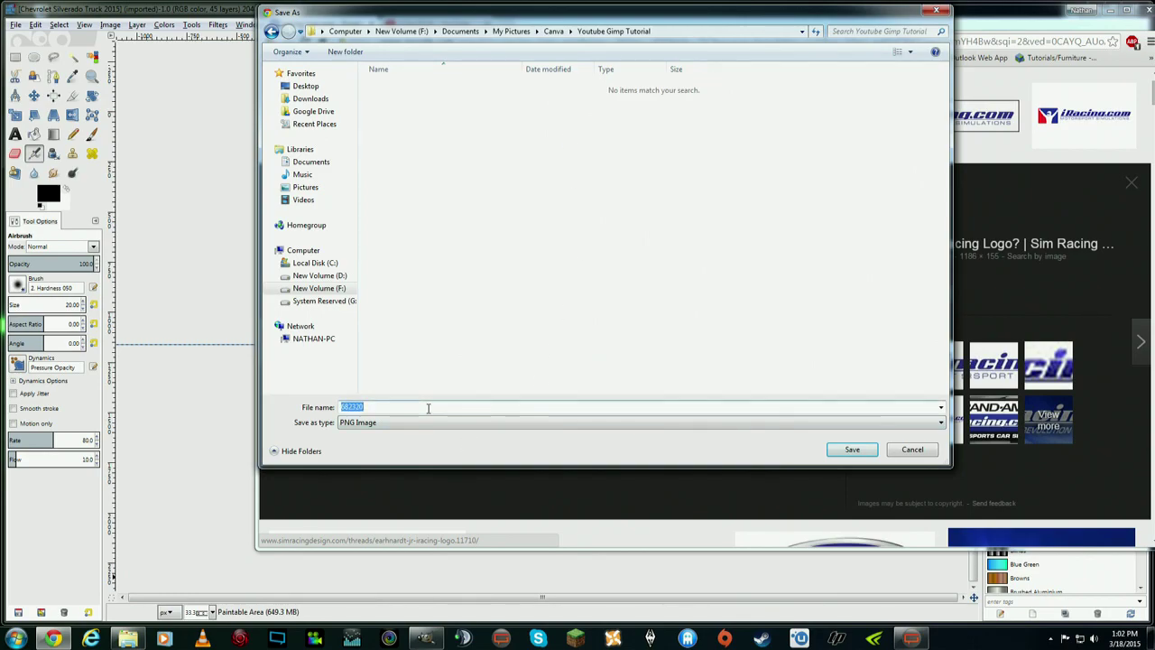
{"action": "type", "text": "iracing"}
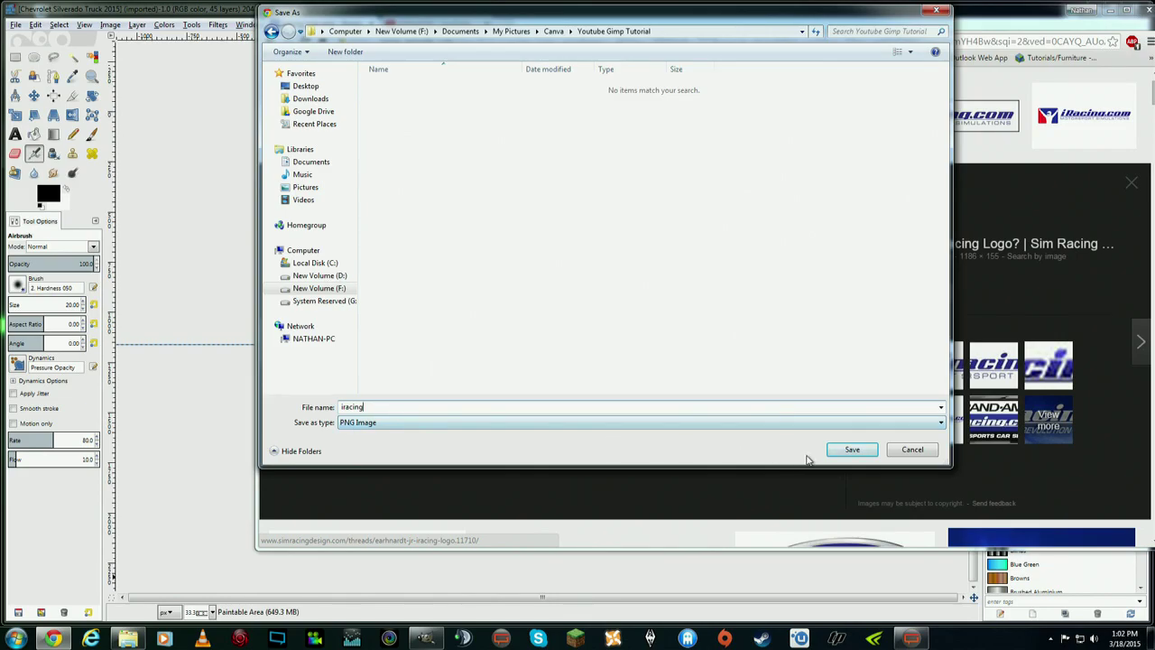
{"action": "left_click", "coordinate": [848, 450]}
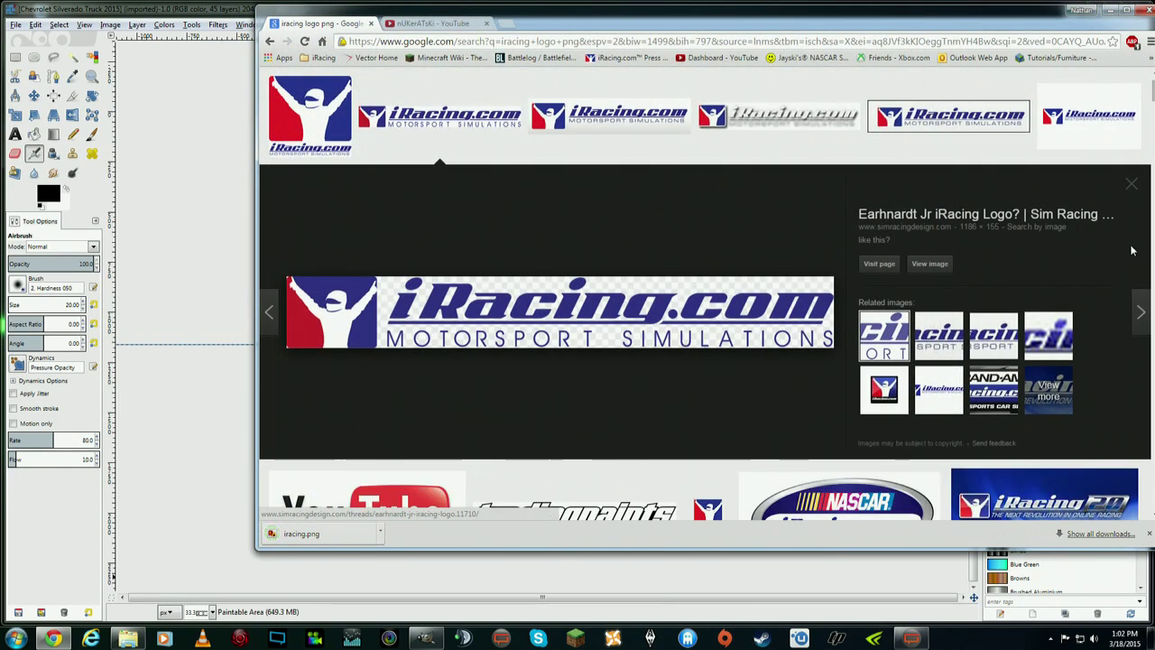
- In the file explorer, open Documents > My Pictures > Canva > Youtube Gimp Tutorial
{"action": "key", "text": "alt+Tab"}
{"action": "left_click_drag", "start_coordinate": [585, 86], "coordinate": [449, 96]}
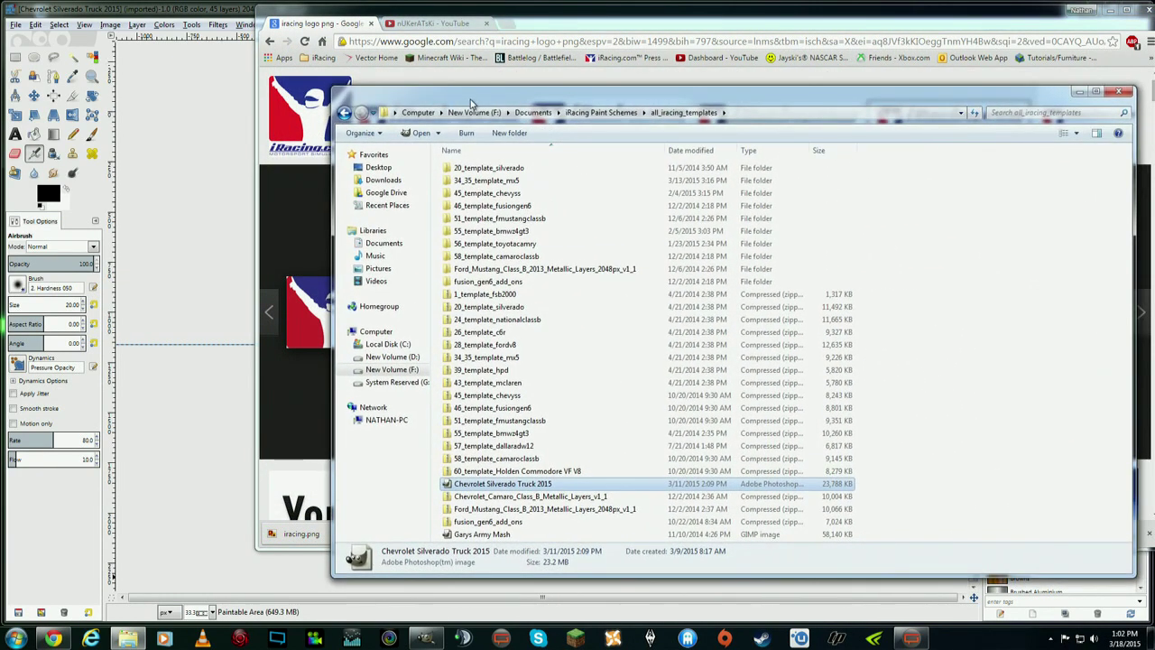
{"action": "left_click", "coordinate": [534, 113]}
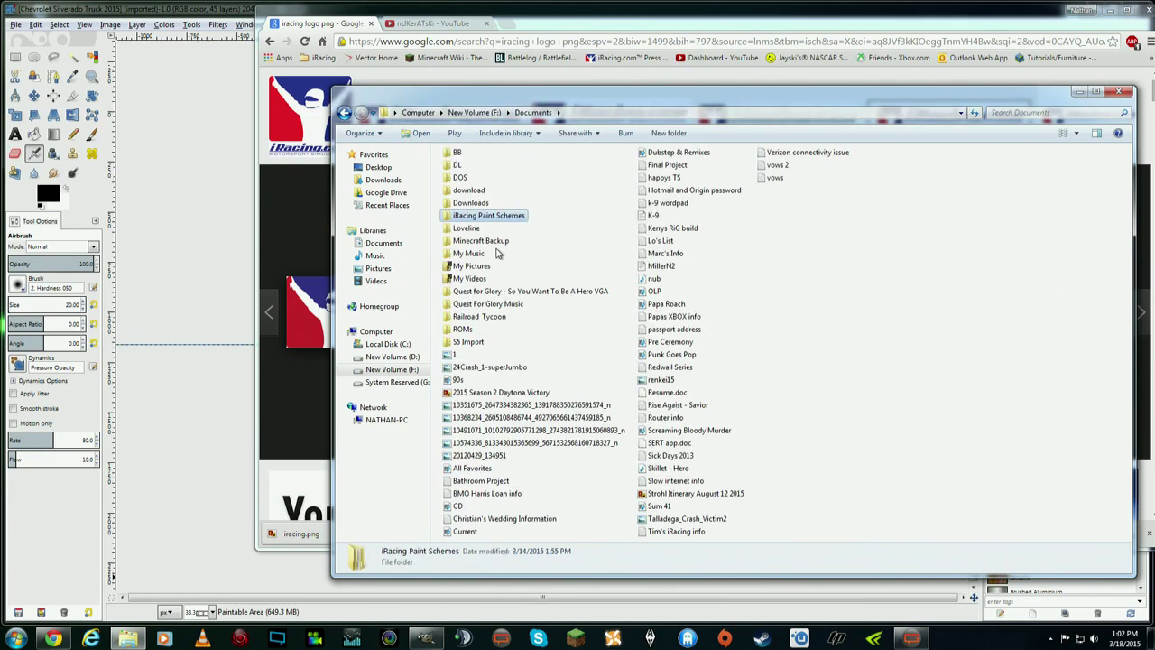
{"action": "double_click", "coordinate": [469, 184]}
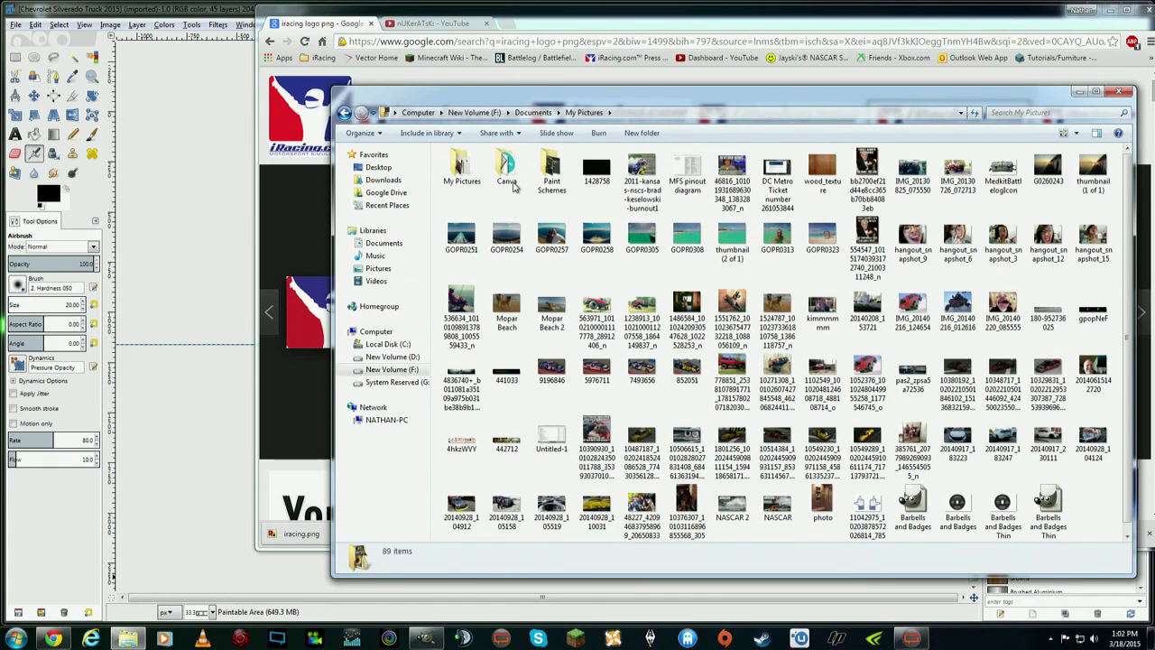
{"action": "double_click", "coordinate": [510, 185]}
{"action": "scroll", "coordinate": [807, 214], "scroll_direction": "down", "scroll_amount": 3}
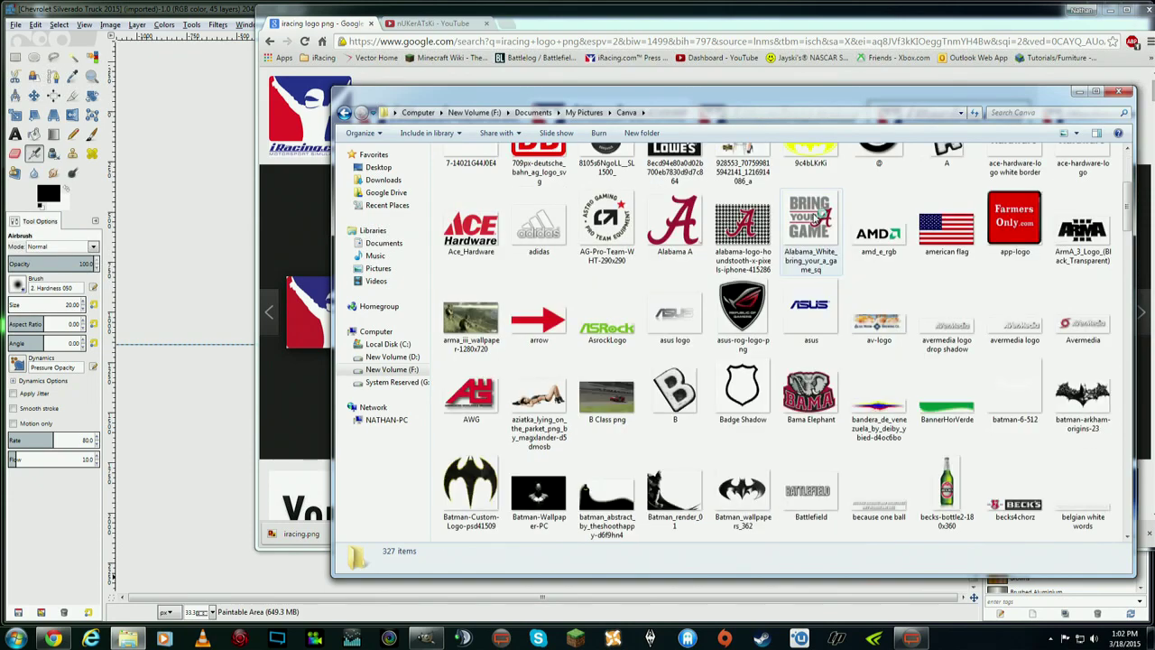
{"action": "scroll", "coordinate": [807, 214], "scroll_direction": "up", "scroll_amount": 3}
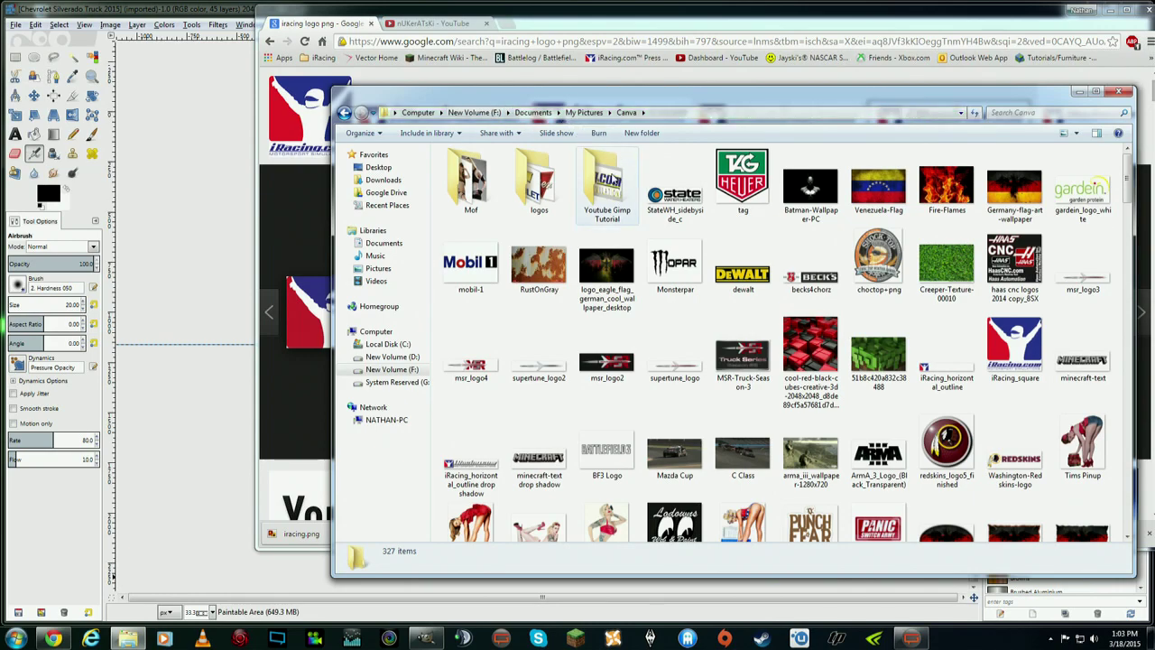
{"action": "left_click", "coordinate": [613, 190]}
{"action": "double_click", "coordinate": [614, 189]}
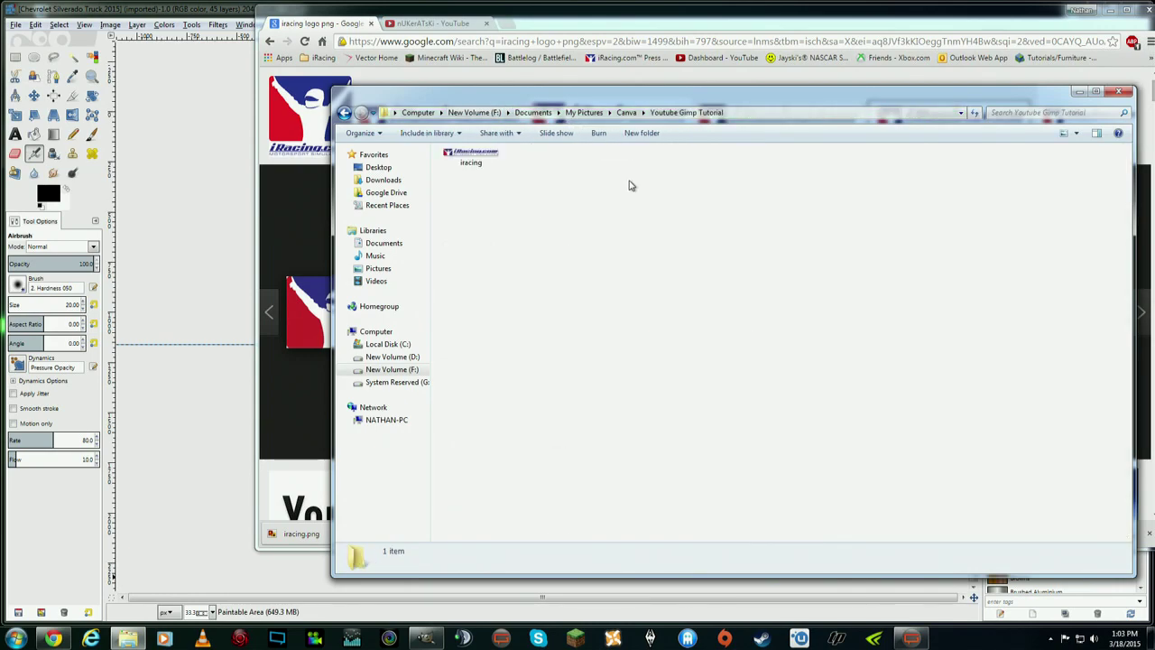
- Minimize Chrome, select the saved iracing.png, and bring the GIMP template to the front
{"action": "left_click_drag", "start_coordinate": [608, 104], "coordinate": [1127, 138]}
{"action": "left_click", "coordinate": [1109, 9]}
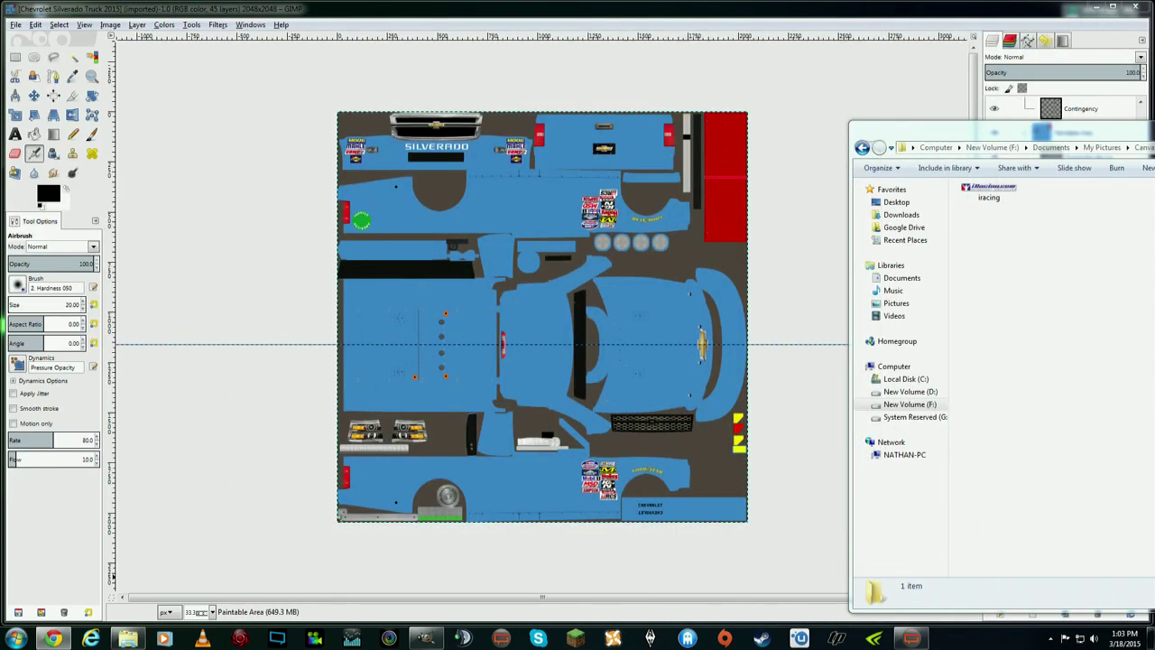
{"action": "left_click", "coordinate": [989, 192]}
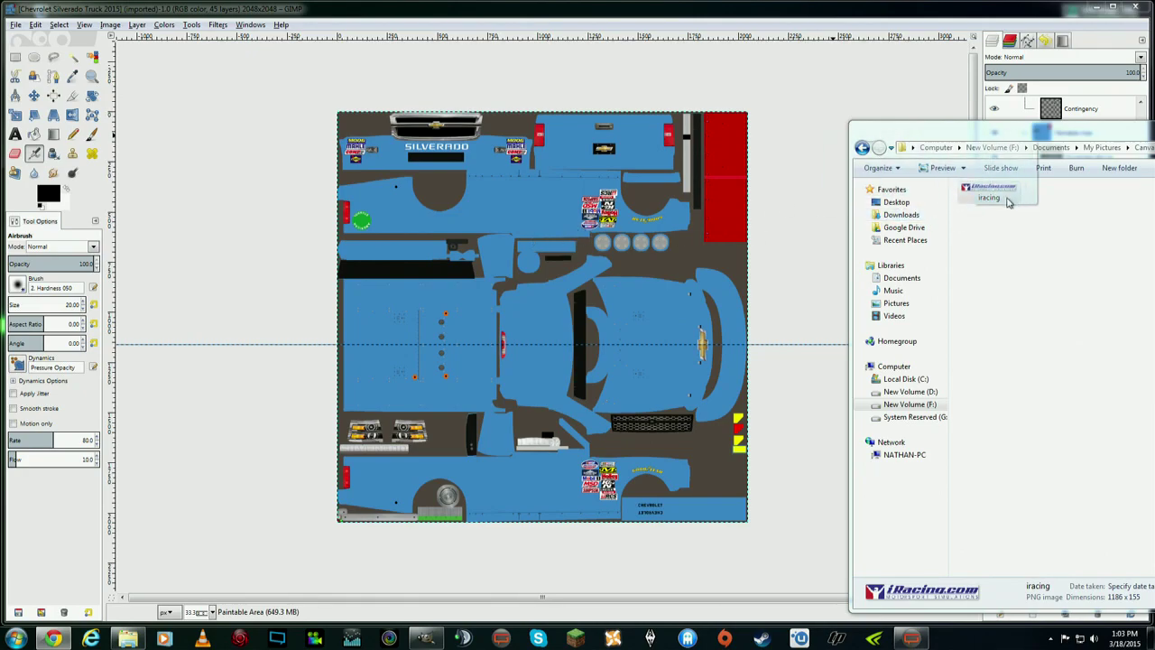
{"action": "mouse_move", "coordinate": [1012, 196]}
{"action": "left_mouse_down"}
{"action": "mouse_move", "coordinate": [1002, 153]}
{"action": "mouse_move", "coordinate": [993, 397]}
{"action": "left_mouse_up"}
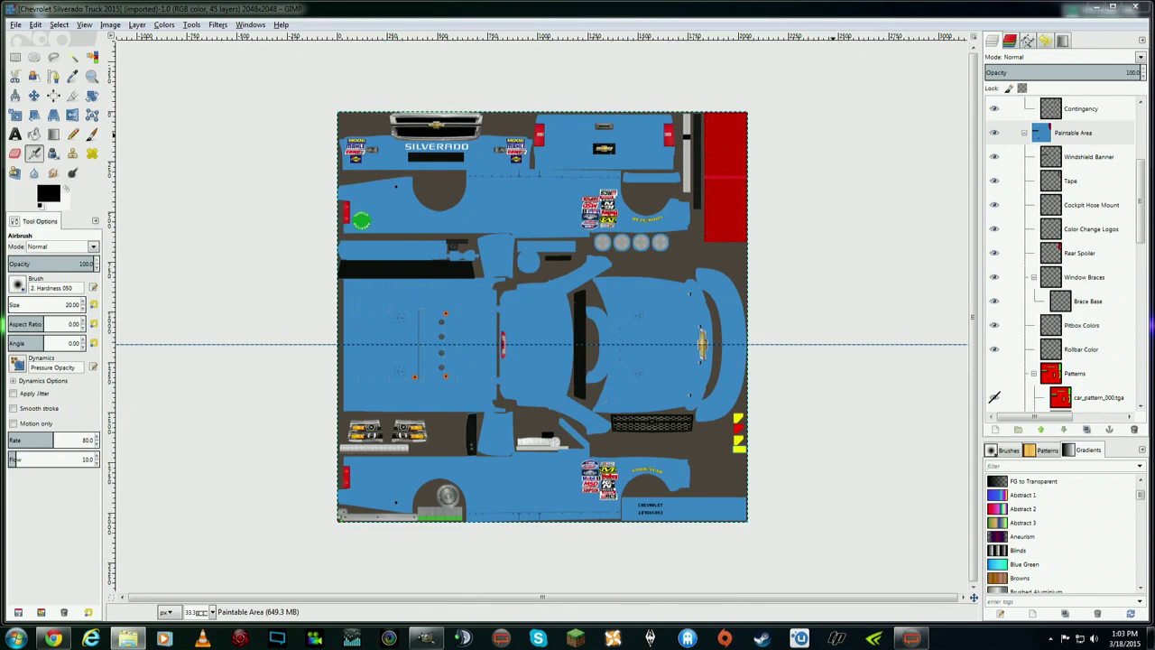
- Toggle the top layer group's visibility a few times, leaving it visible
{"action": "scroll", "coordinate": [1142, 180], "scroll_direction": "up", "scroll_amount": 4}
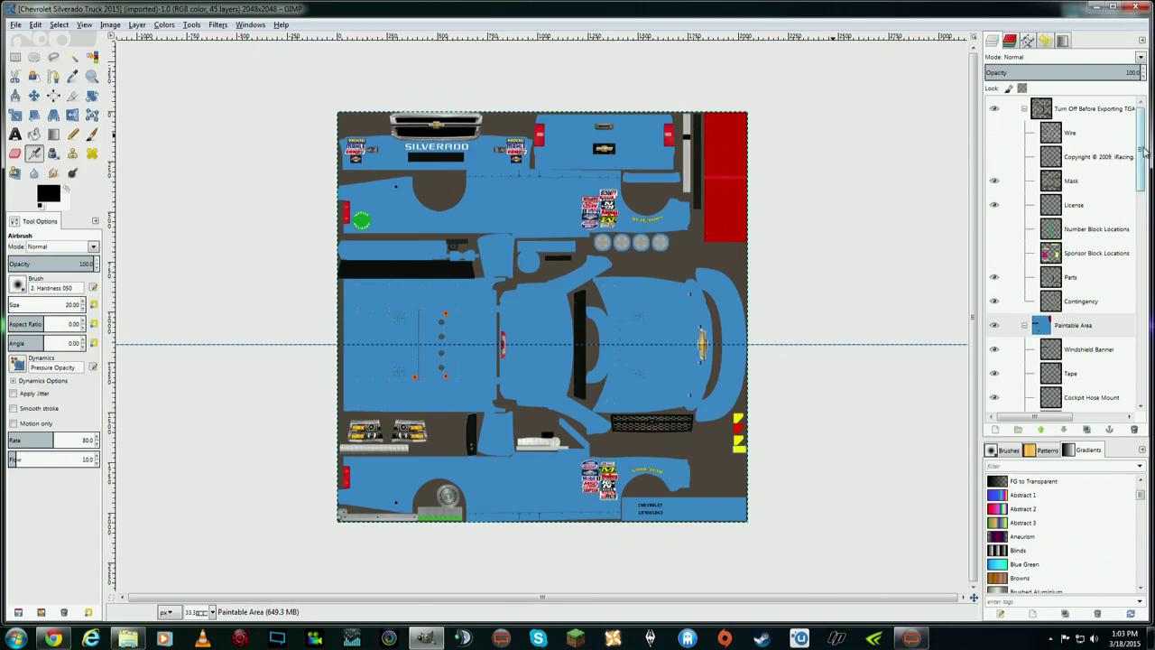
{"action": "mouse_move", "coordinate": [1143, 140]}
{"action": "left_mouse_down"}
{"action": "mouse_move", "coordinate": [1141, 357]}
{"action": "mouse_move", "coordinate": [1148, 120]}
{"action": "mouse_move", "coordinate": [1142, 379]}
{"action": "mouse_move", "coordinate": [1144, 126]}
{"action": "left_mouse_up"}
{"action": "left_click", "coordinate": [995, 109]}
{"action": "left_click", "coordinate": [995, 109]}
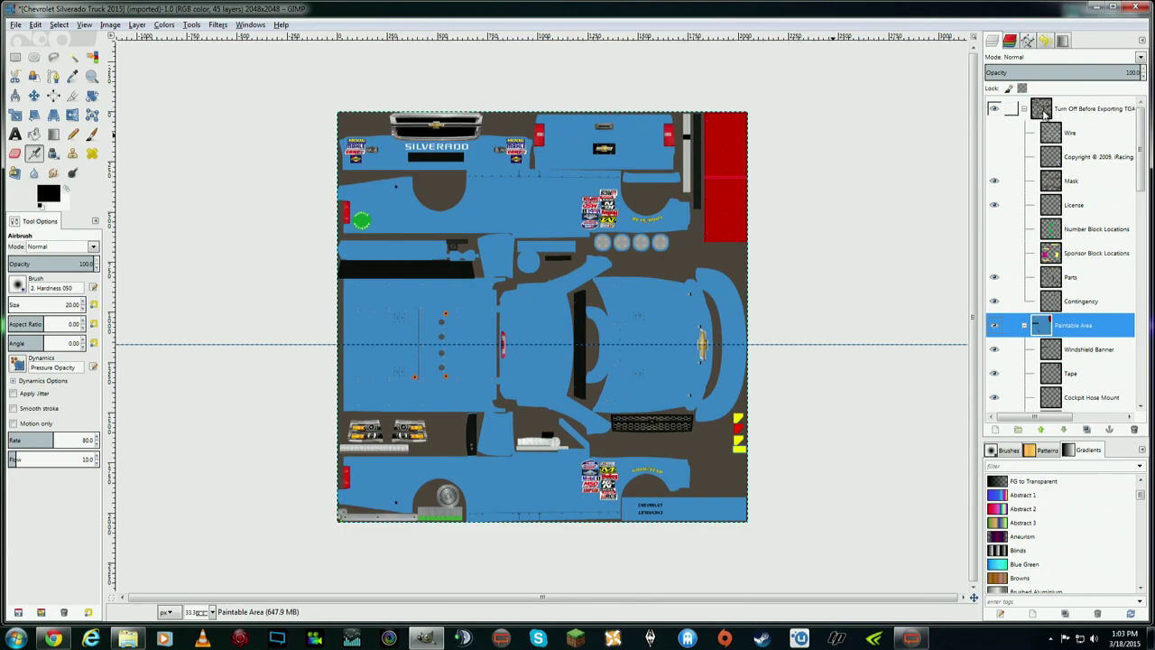
{"action": "left_click", "coordinate": [994, 109]}
{"action": "left_click", "coordinate": [994, 109]}
{"action": "left_click", "coordinate": [994, 109]}
{"action": "left_click", "coordinate": [994, 109]}
- Leave the Wire overlay hidden and turn on the Copyright layer's iRacing logo
{"action": "left_click", "coordinate": [995, 133]}
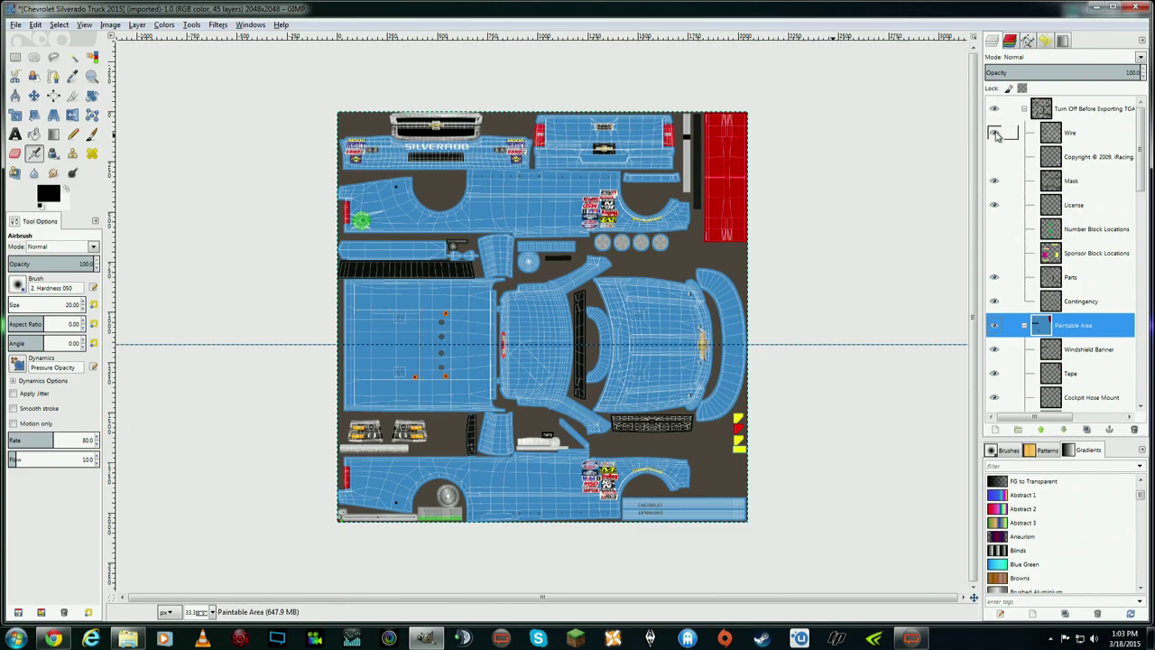
{"action": "left_click", "coordinate": [995, 133]}
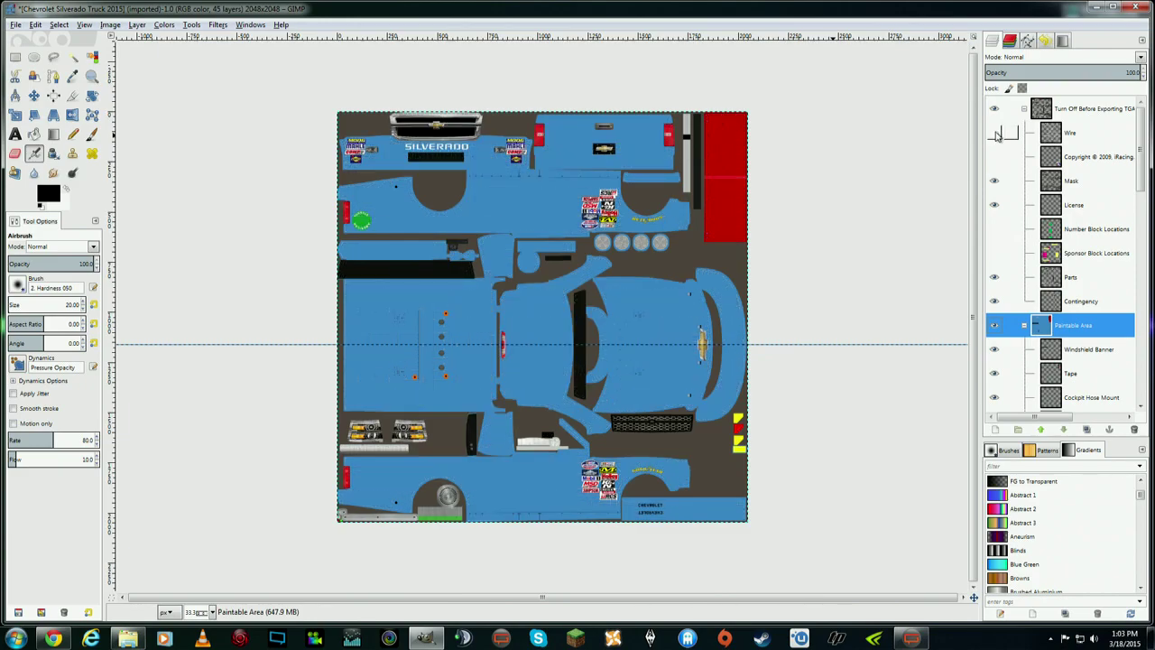
{"action": "left_click", "coordinate": [995, 133]}
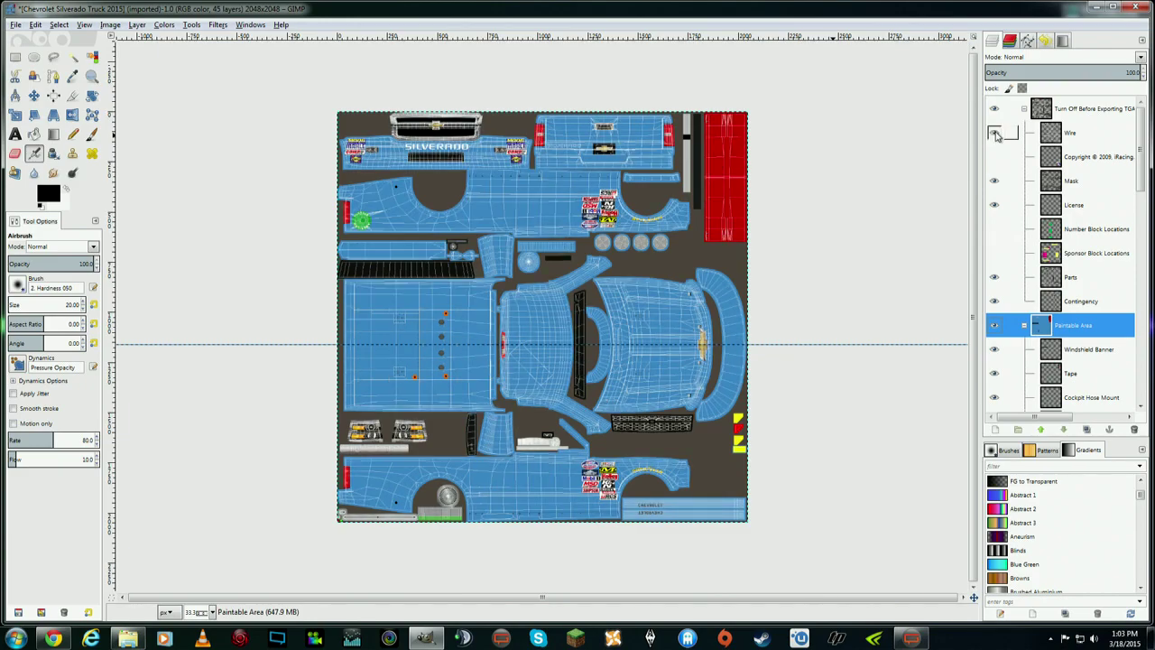
{"action": "left_click", "coordinate": [995, 133]}
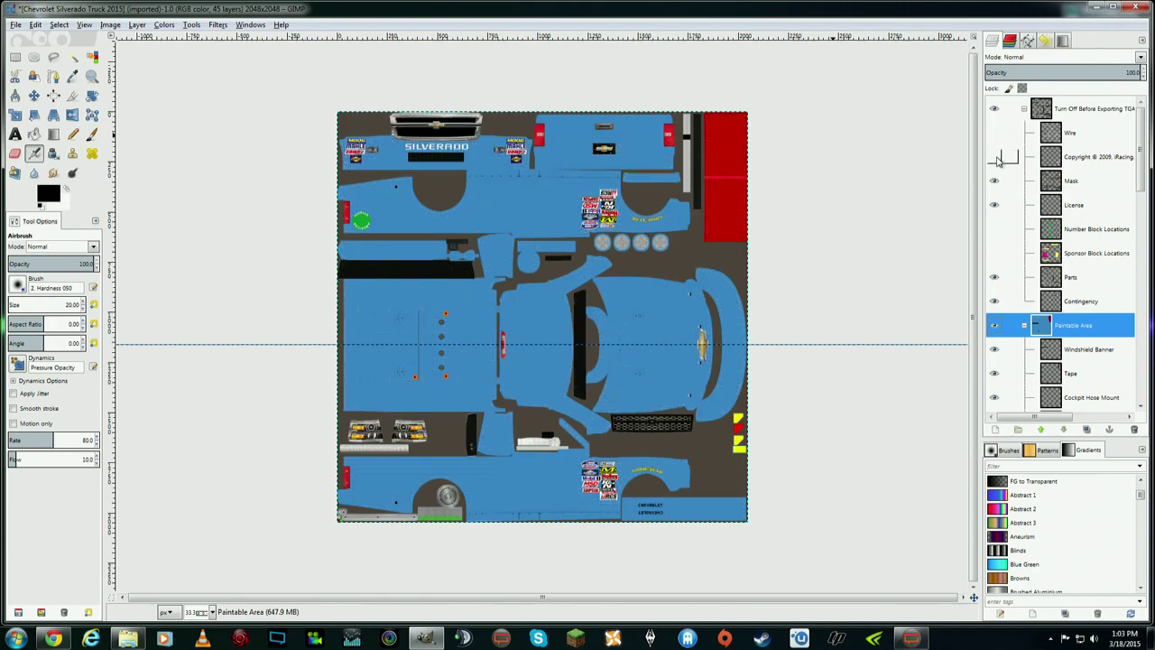
{"action": "left_click", "coordinate": [994, 157]}
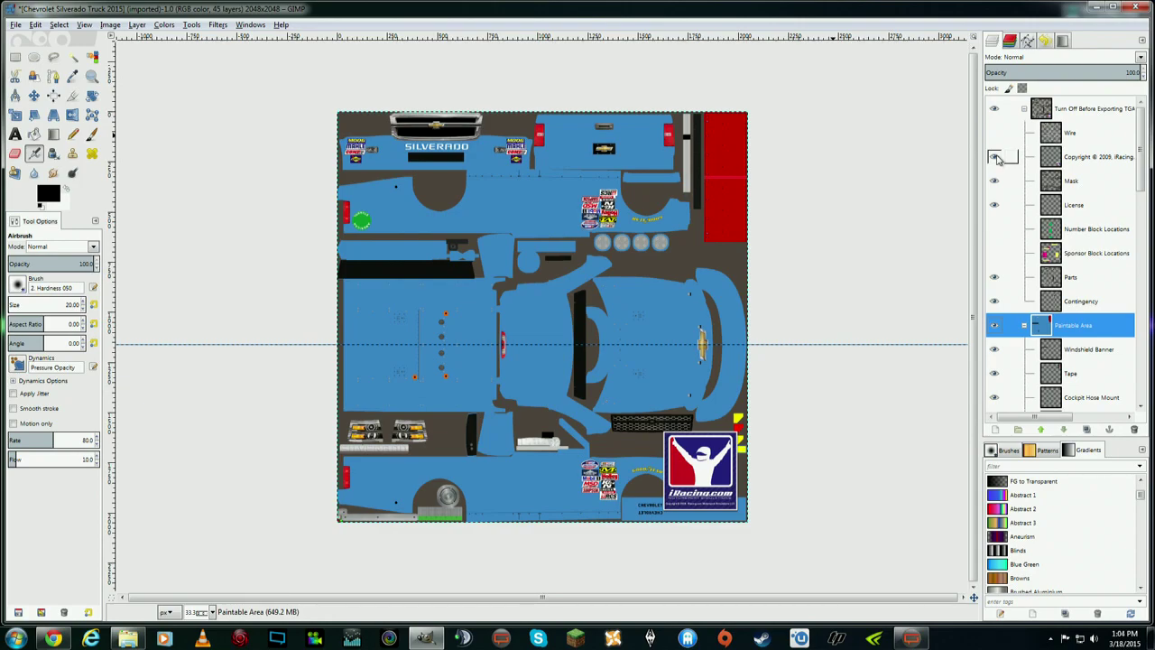
- Keep the Copyright logo shown and turn on the green Number Block Locations layer
{"action": "left_click", "coordinate": [995, 157]}
{"action": "left_click", "coordinate": [994, 157]}
{"action": "left_click", "coordinate": [994, 157]}
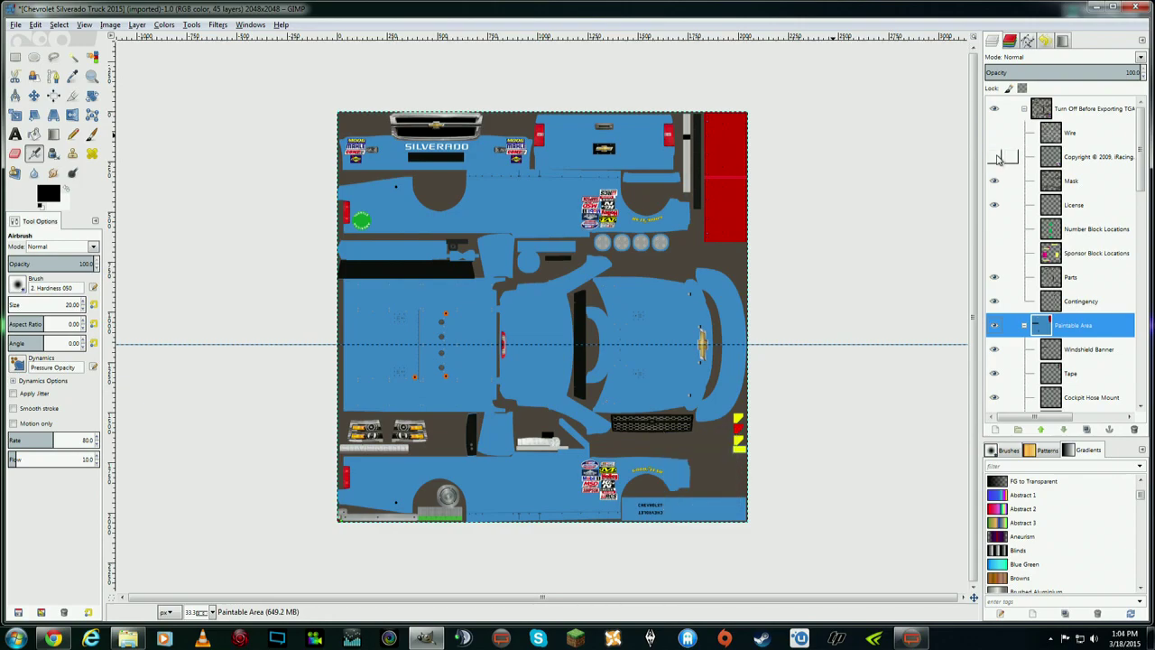
{"action": "left_click", "coordinate": [994, 229]}
{"action": "left_click", "coordinate": [994, 229]}
{"action": "left_click", "coordinate": [994, 230]}
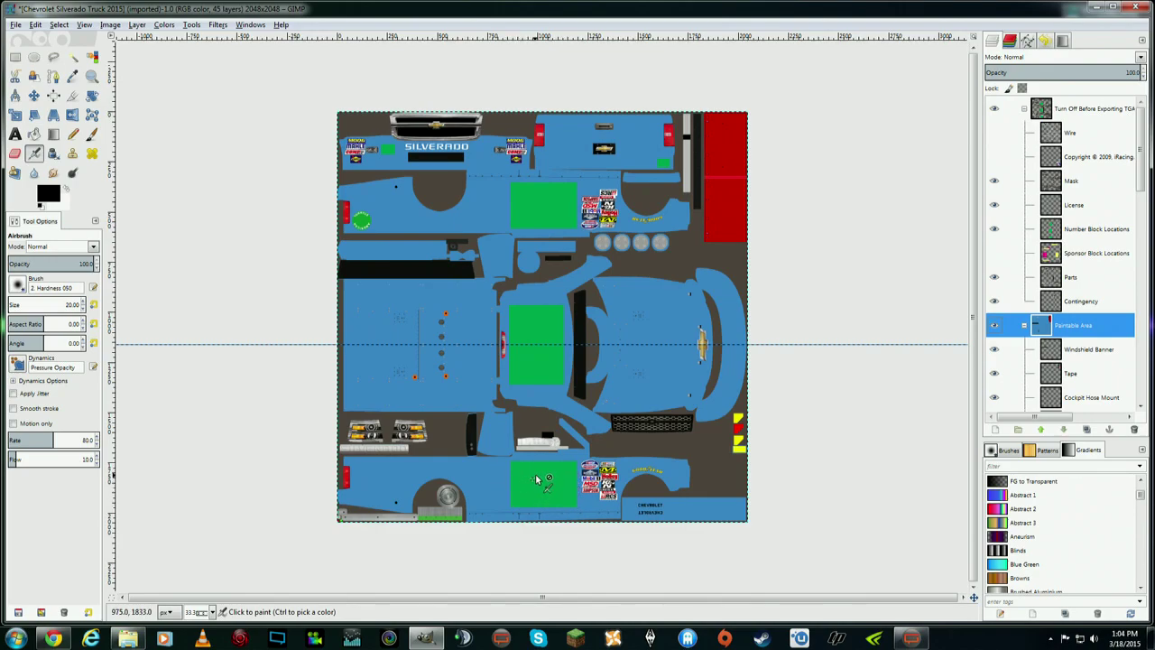
- Hide Number Block Locations, inspect the yellow and magenta sponsor blocks, then hide Sponsor Block Locations
{"action": "left_click", "coordinate": [994, 233]}
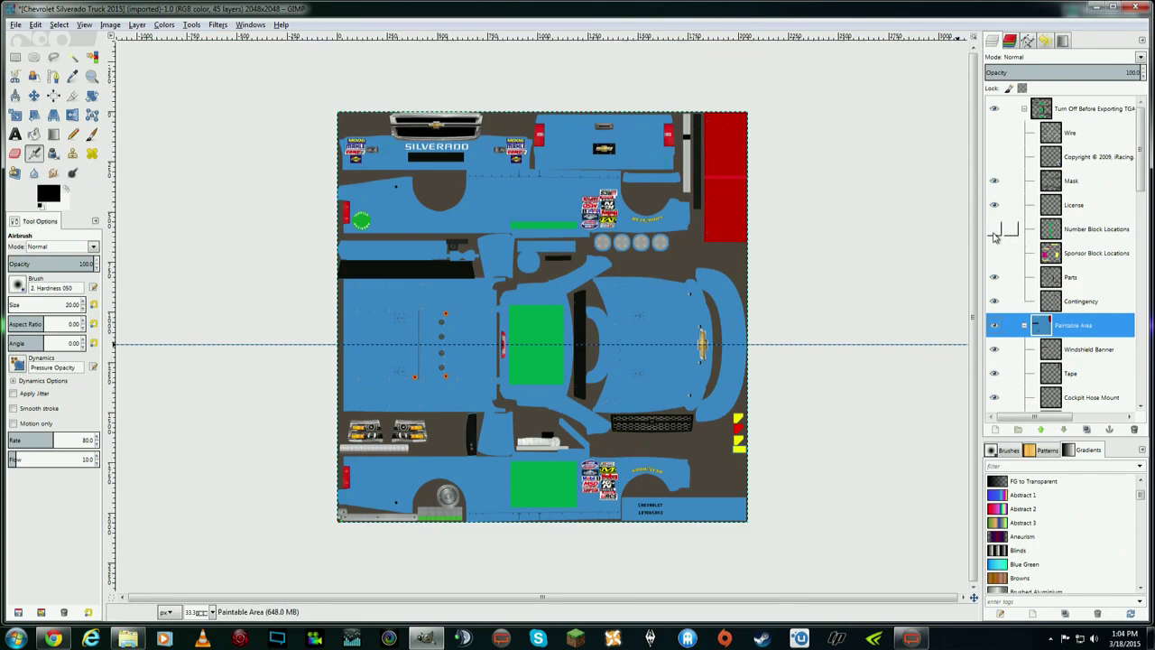
{"action": "left_click", "coordinate": [995, 254]}
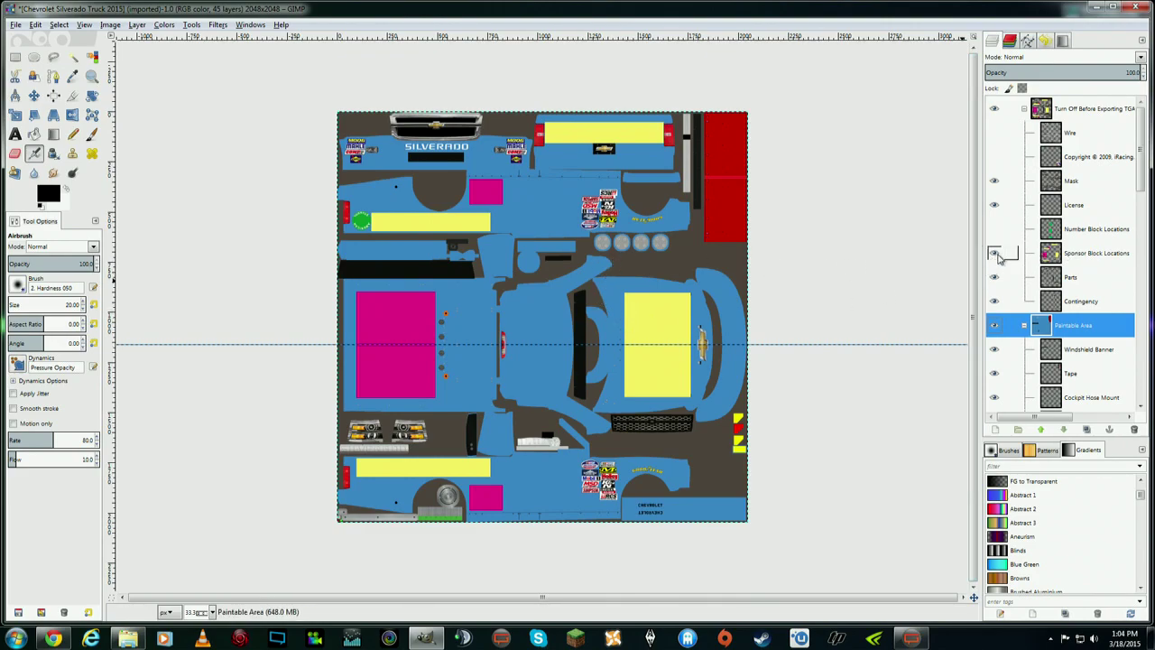
{"action": "left_click", "coordinate": [652, 303]}
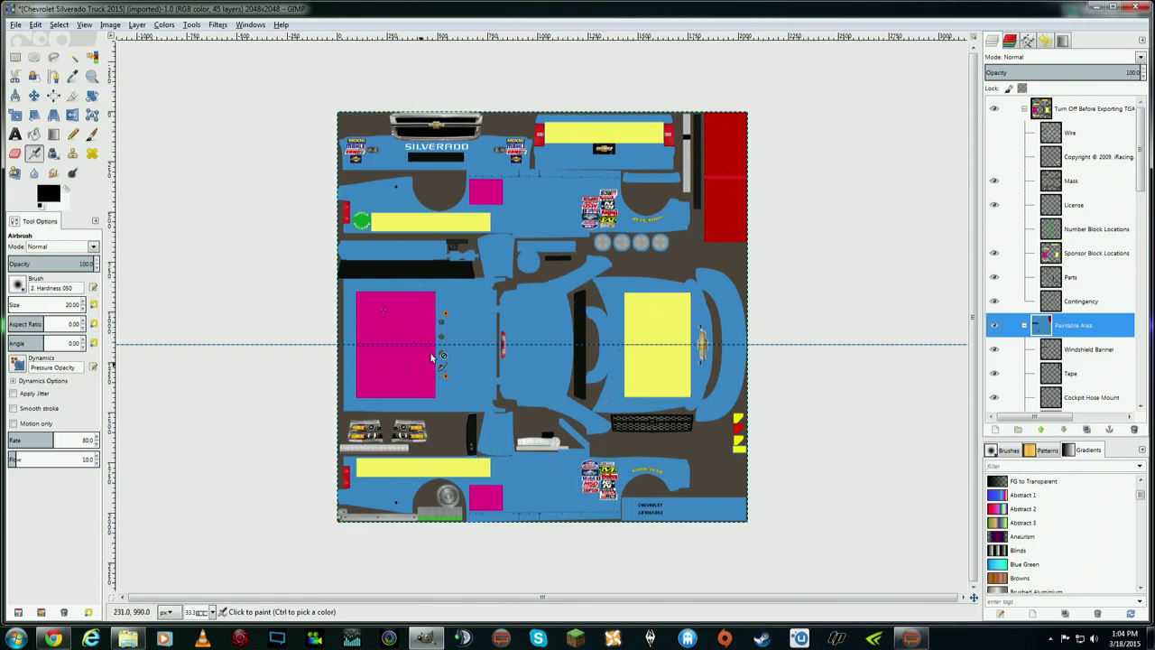
{"action": "left_click", "coordinate": [421, 306]}
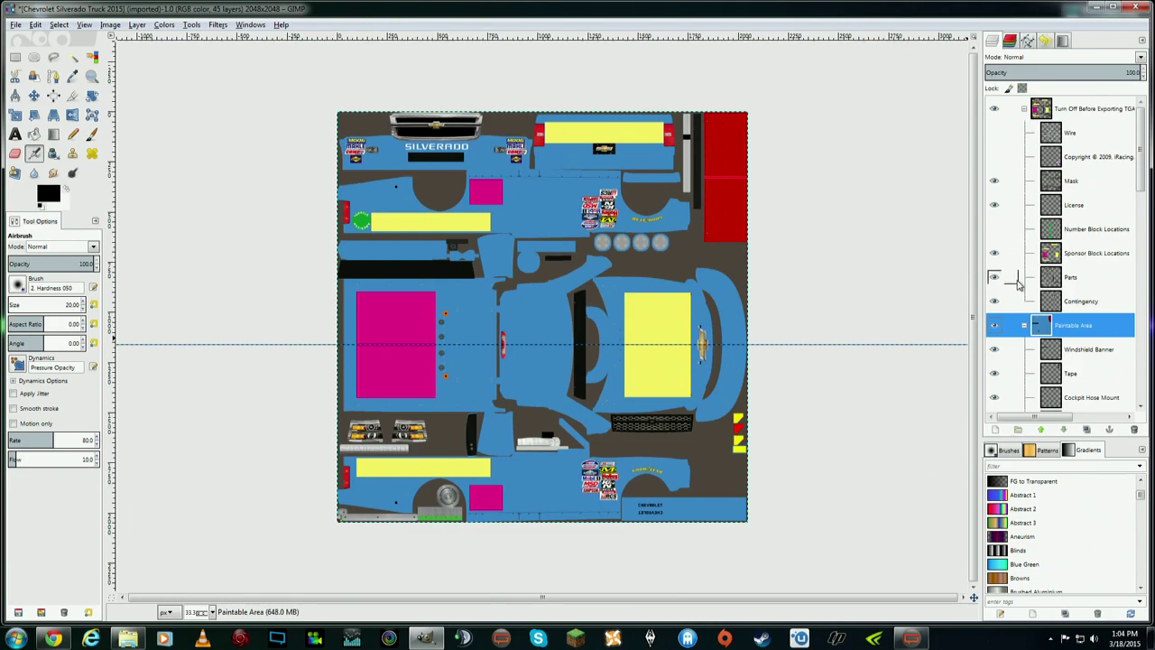
{"action": "left_click", "coordinate": [995, 255]}
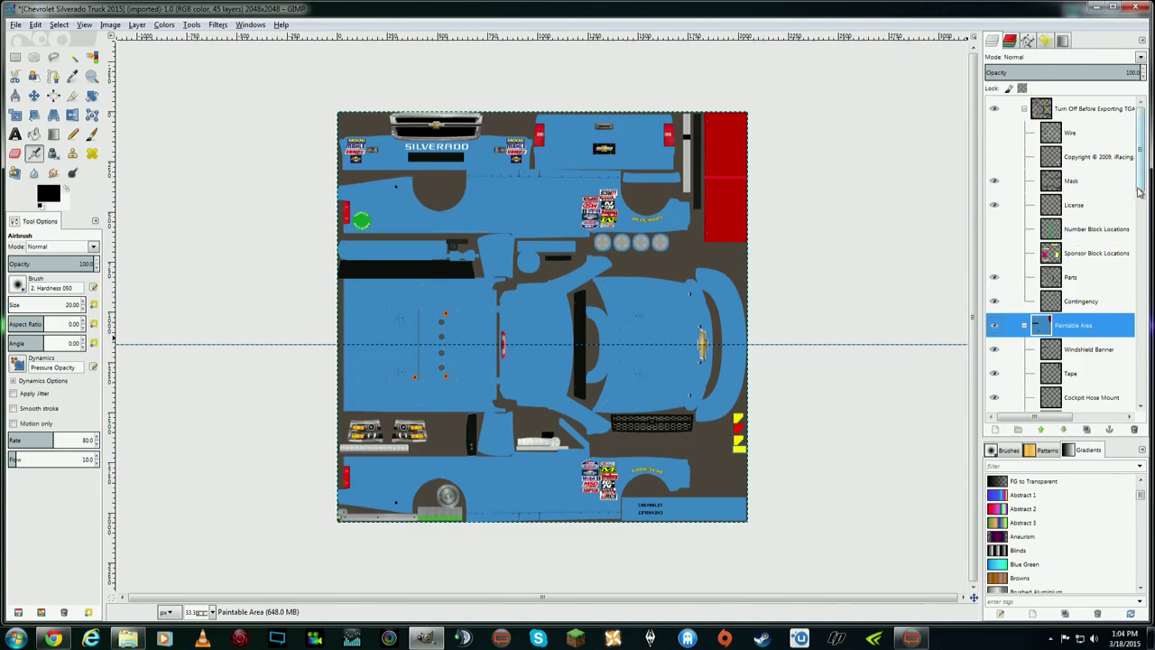
{"action": "scroll", "coordinate": [1074, 239], "scroll_direction": "down", "scroll_amount": 3}
{"action": "left_click", "coordinate": [1021, 218]}
{"action": "left_click", "coordinate": [996, 220]}
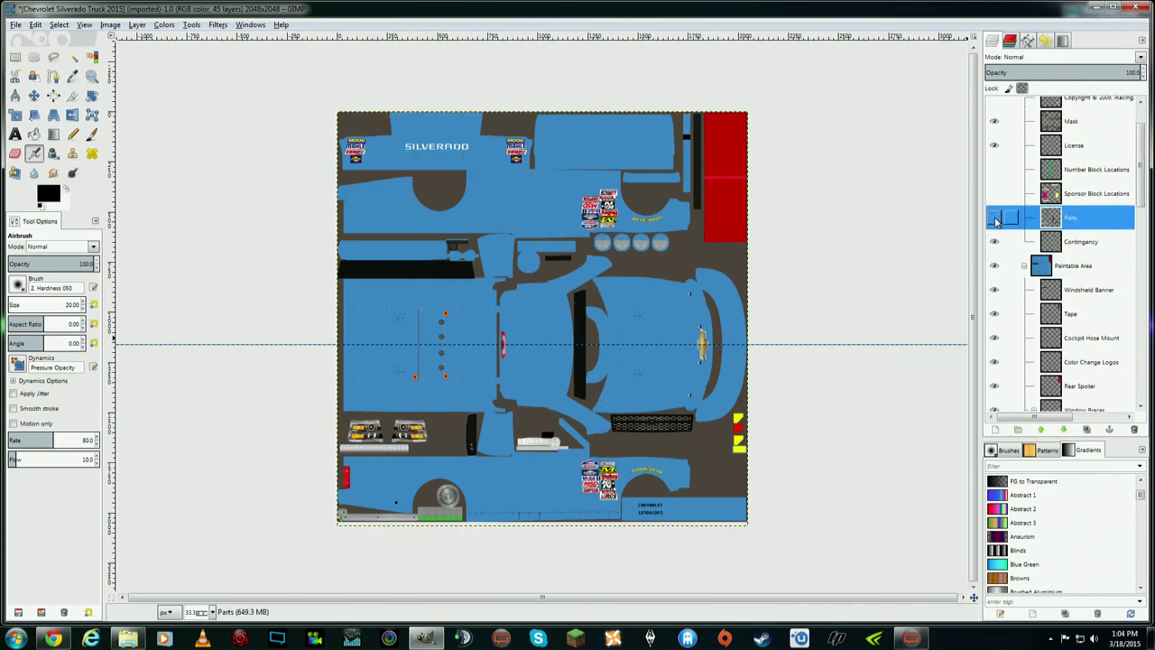
{"action": "left_click", "coordinate": [996, 221]}
{"action": "left_click", "coordinate": [996, 220]}
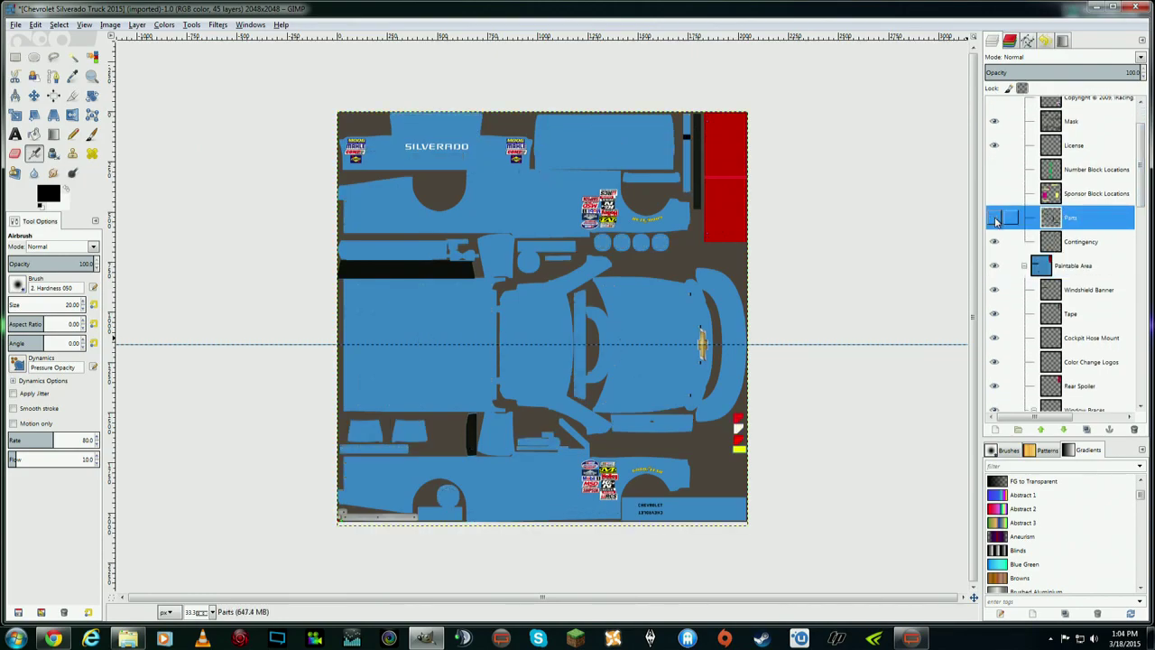
{"action": "left_click", "coordinate": [997, 220]}
{"action": "left_click", "coordinate": [996, 220]}
{"action": "left_click", "coordinate": [997, 221]}
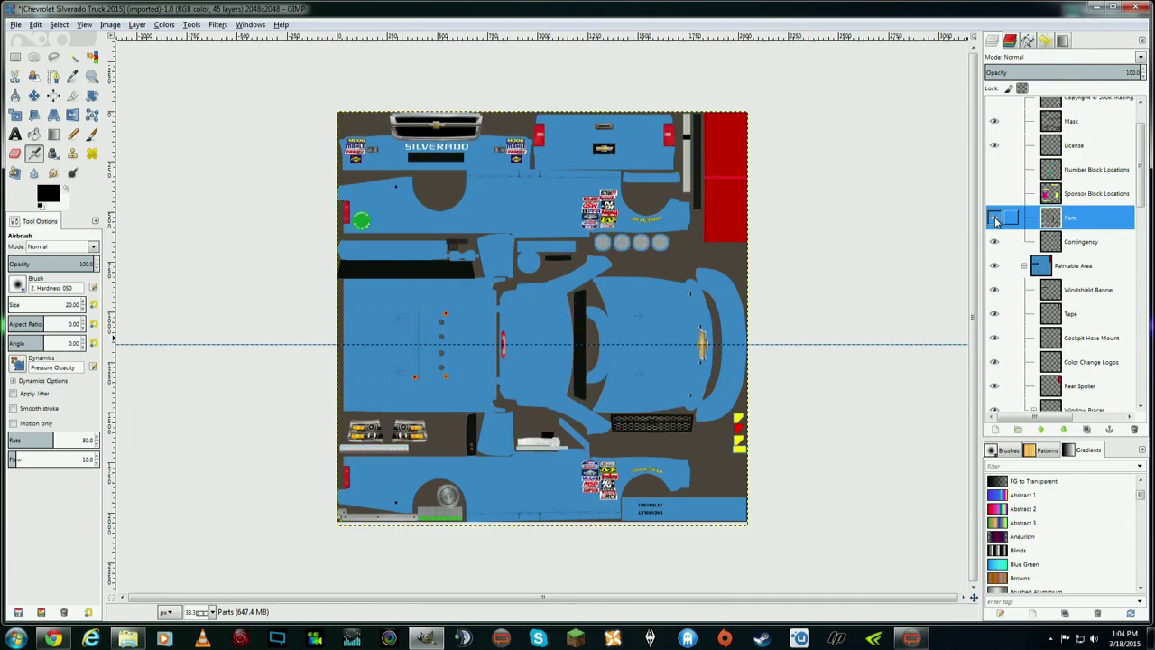
{"action": "left_click", "coordinate": [996, 220]}
{"action": "left_click", "coordinate": [996, 220]}
{"action": "left_click", "coordinate": [996, 220]}
{"action": "left_click", "coordinate": [996, 220]}
{"action": "left_click", "coordinate": [996, 221]}
{"action": "left_click", "coordinate": [996, 220]}
{"action": "left_click", "coordinate": [997, 220]}
{"action": "left_click", "coordinate": [996, 220]}
{"action": "left_click", "coordinate": [996, 220]}
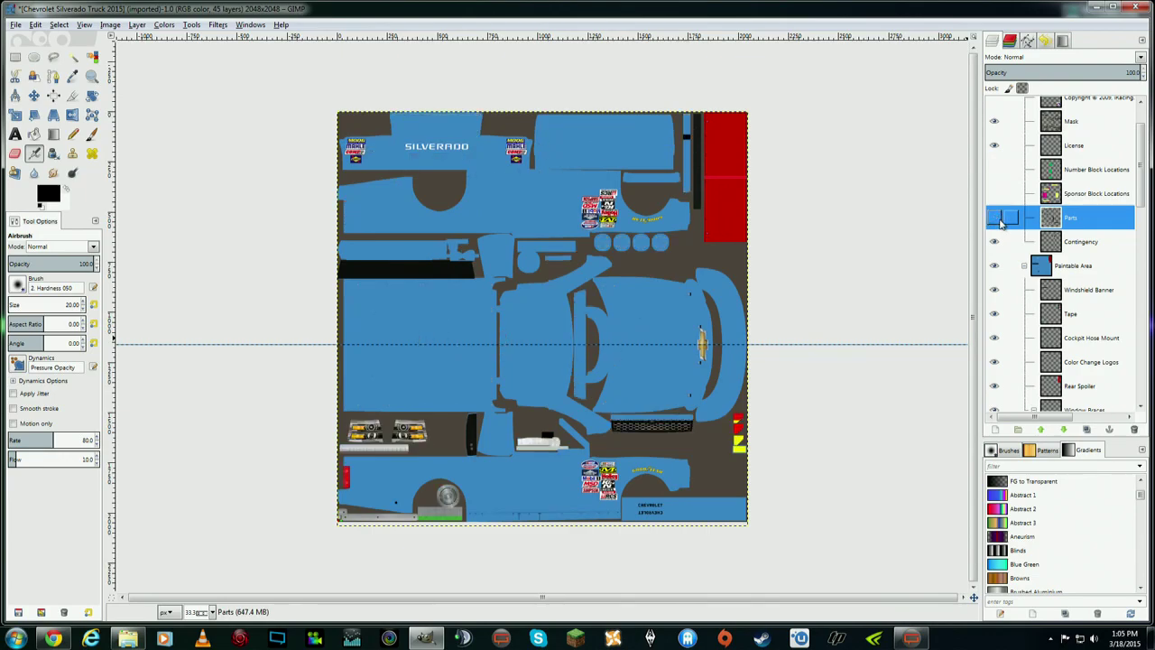
{"action": "left_click", "coordinate": [996, 220]}
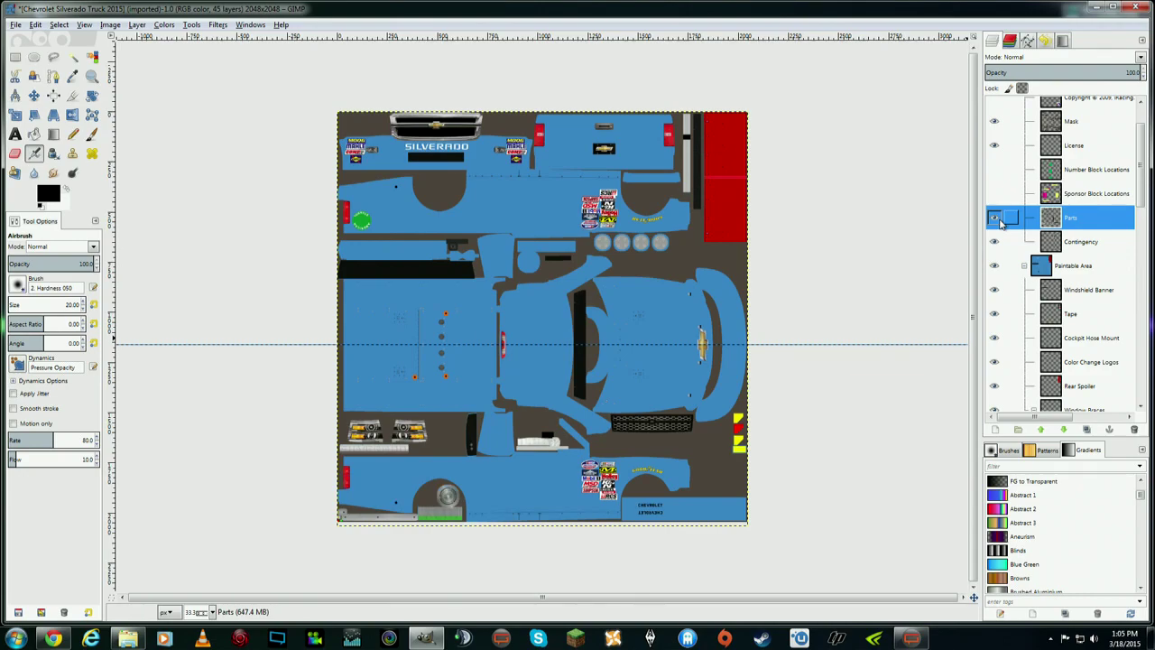
{"action": "left_click", "coordinate": [995, 221]}
{"action": "left_click", "coordinate": [994, 220]}
{"action": "left_click", "coordinate": [994, 220]}
{"action": "left_click", "coordinate": [994, 220]}
{"action": "left_click", "coordinate": [995, 220]}
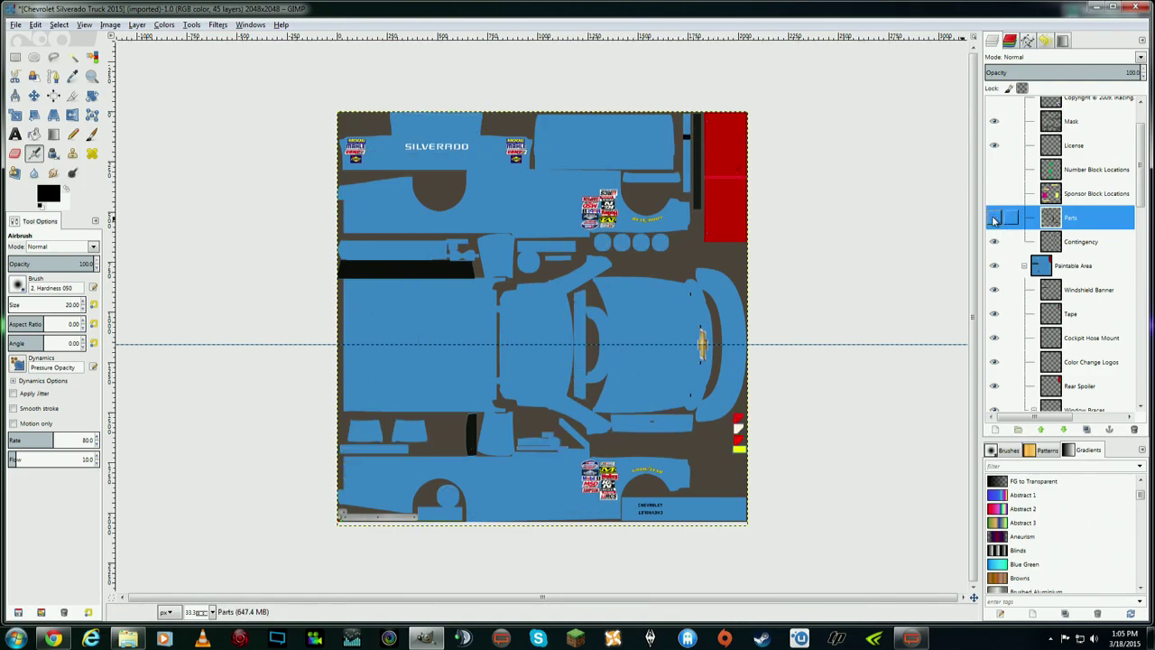
{"action": "left_click", "coordinate": [994, 220]}
{"action": "left_click_drag", "start_coordinate": [1137, 163], "coordinate": [1140, 185]}
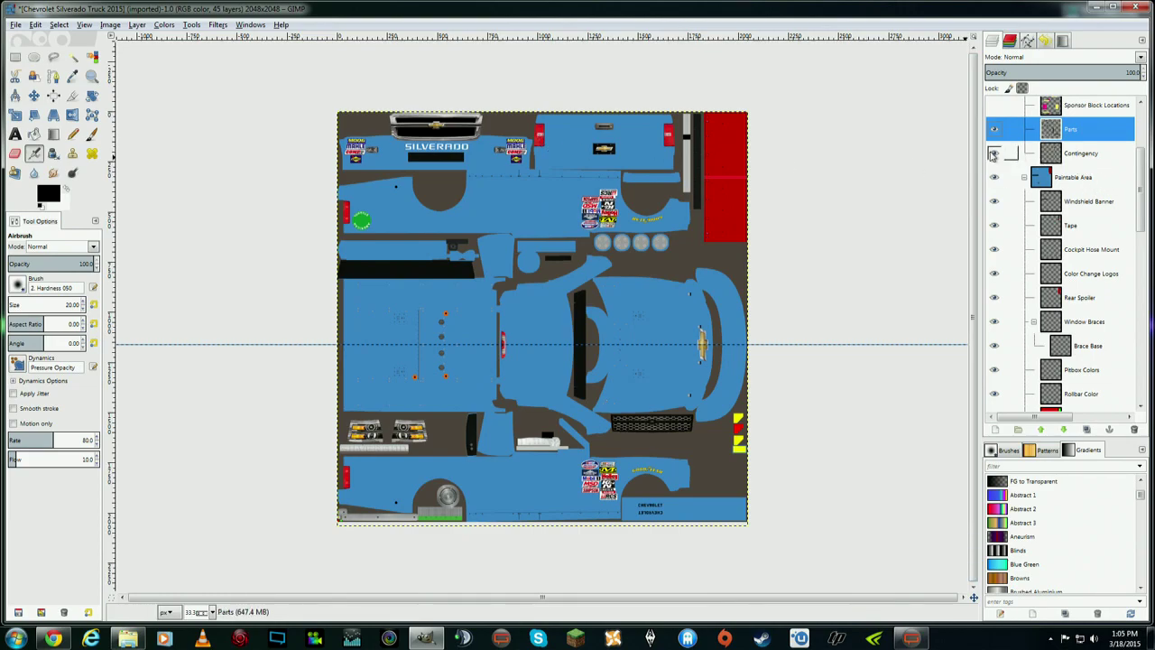
{"action": "left_click", "coordinate": [1000, 156]}
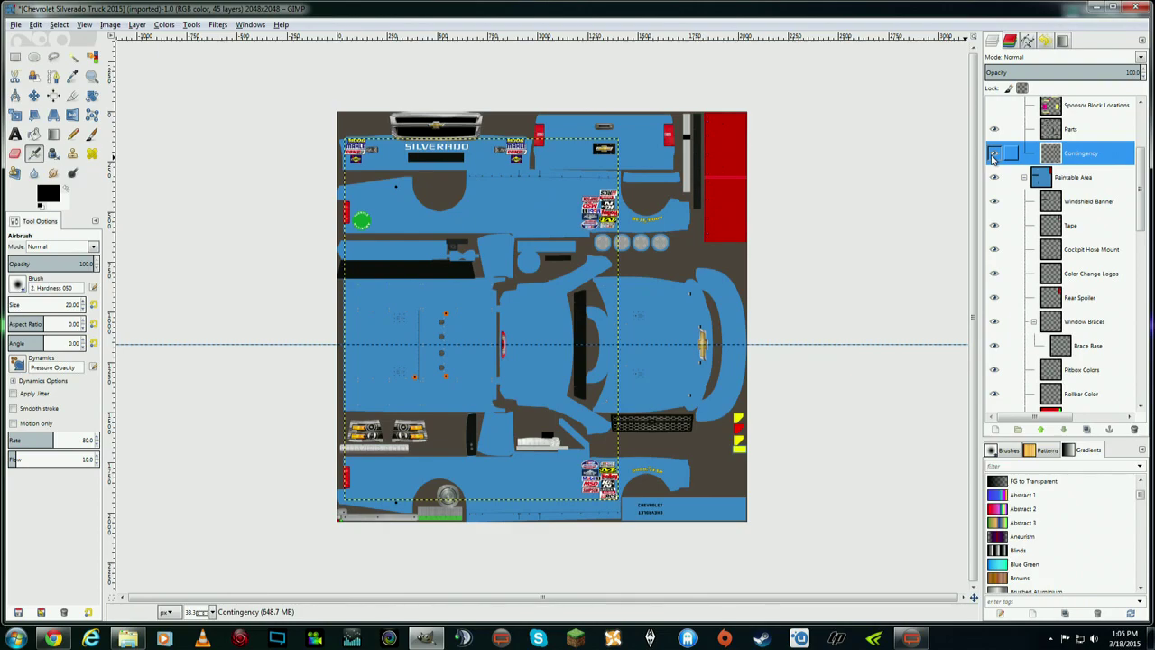
{"action": "left_click", "coordinate": [993, 155]}
{"action": "left_click", "coordinate": [994, 155]}
{"action": "left_click", "coordinate": [993, 155]}
{"action": "left_click", "coordinate": [994, 155]}
{"action": "left_click", "coordinate": [993, 155]}
{"action": "left_click", "coordinate": [993, 156]}
{"action": "left_click", "coordinate": [993, 155]}
{"action": "left_click", "coordinate": [993, 155]}
{"action": "left_click", "coordinate": [993, 156]}
{"action": "left_click", "coordinate": [993, 155]}
{"action": "left_click", "coordinate": [993, 156]}
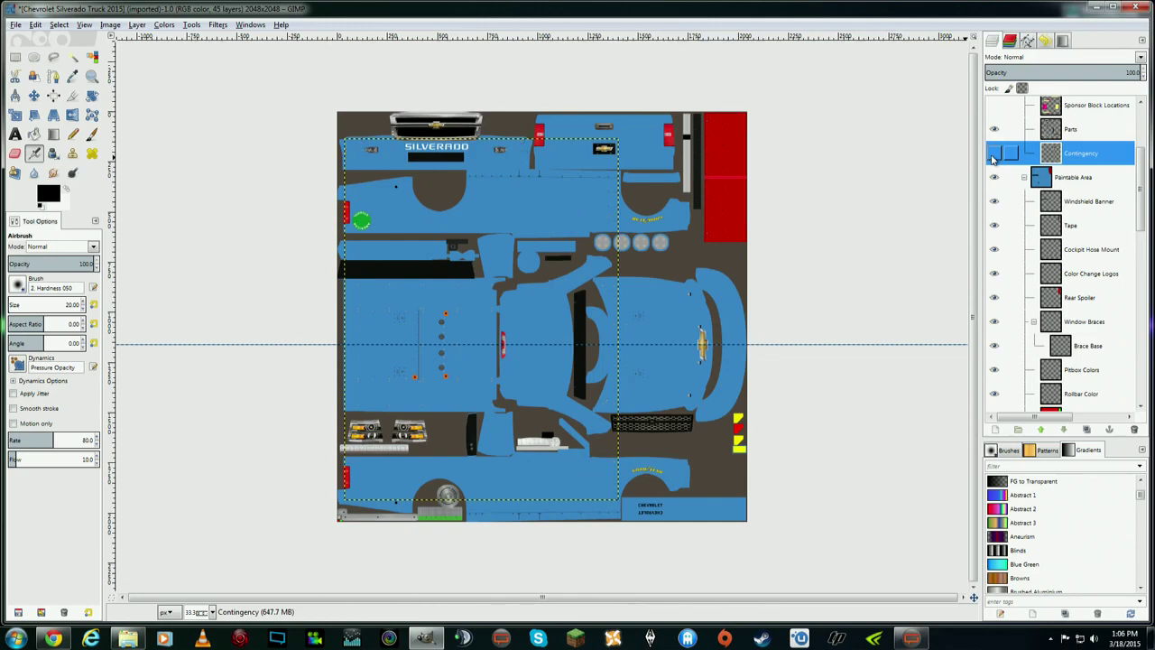
{"action": "left_click", "coordinate": [994, 155]}
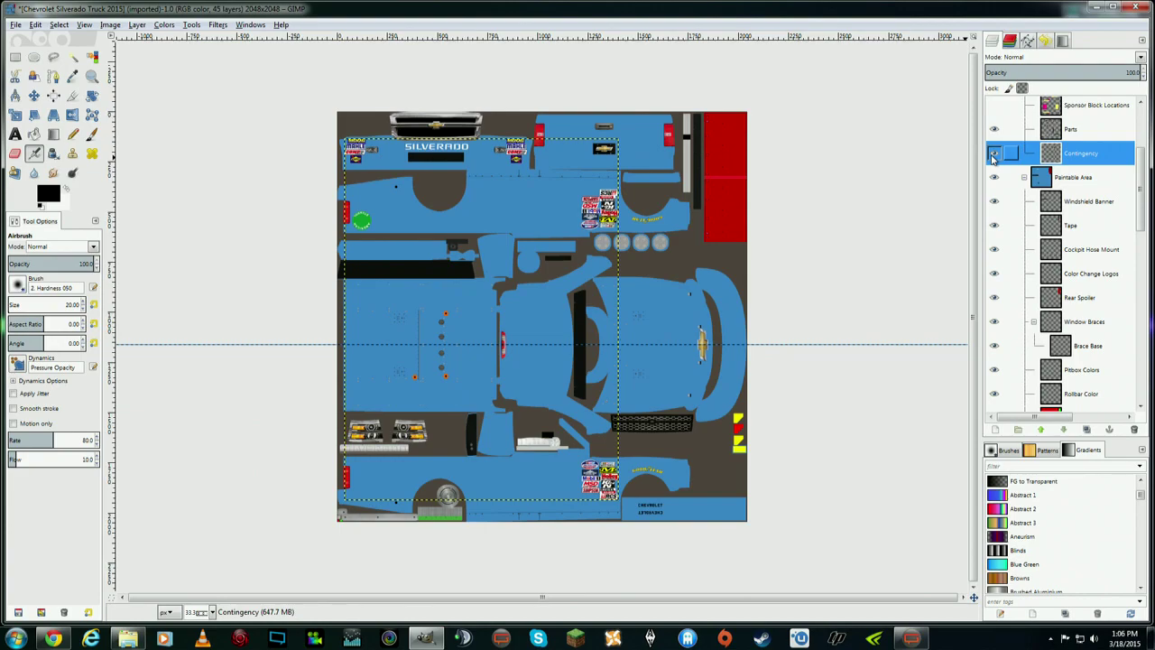
{"action": "left_click", "coordinate": [993, 155]}
{"action": "left_click", "coordinate": [993, 155]}
{"action": "left_click", "coordinate": [994, 156]}
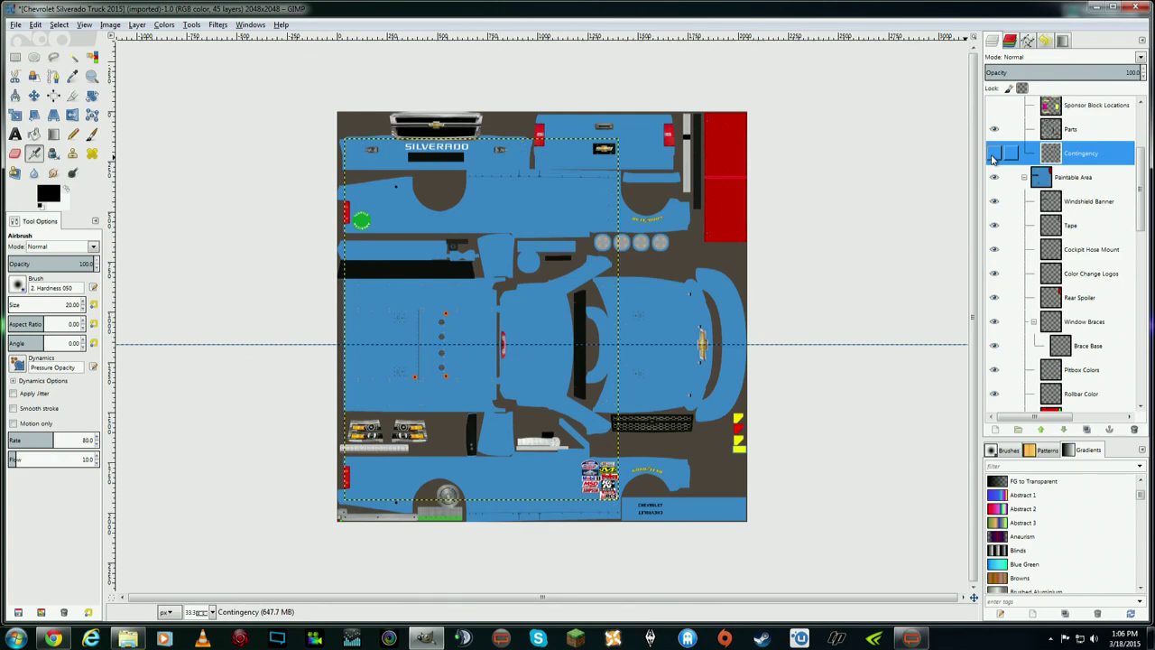
{"action": "left_click", "coordinate": [993, 156]}
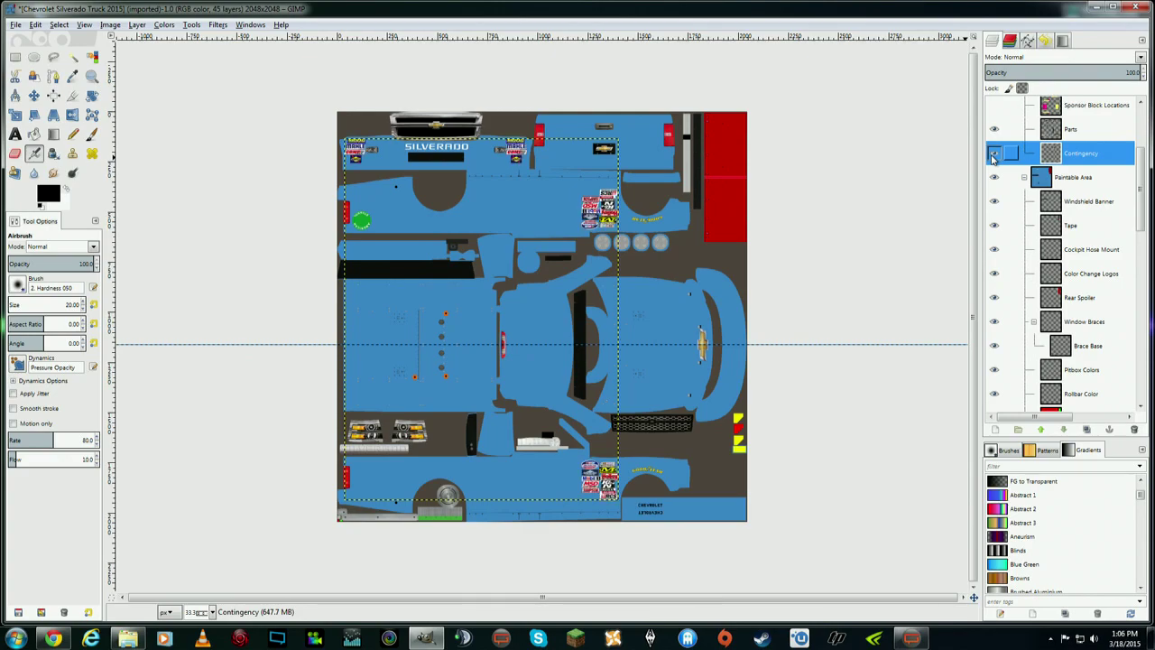
{"action": "left_click", "coordinate": [1082, 180]}
{"action": "left_click", "coordinate": [994, 179]}
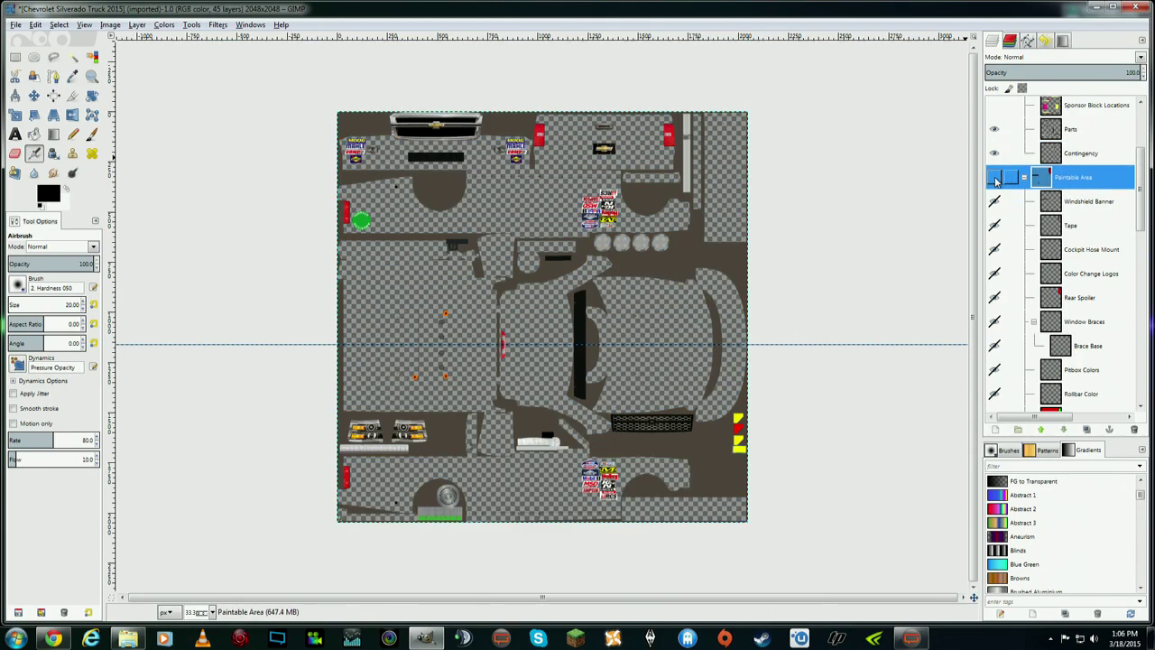
{"action": "left_click", "coordinate": [995, 179]}
{"action": "left_click", "coordinate": [995, 178]}
{"action": "left_click", "coordinate": [994, 179]}
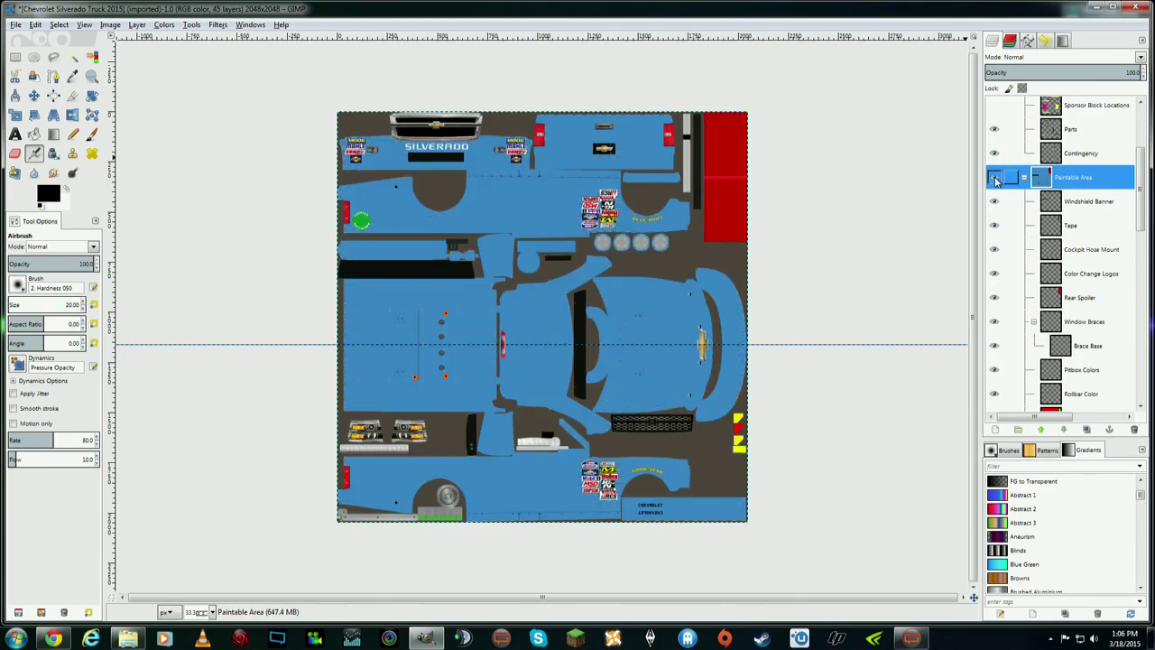
{"action": "left_click", "coordinate": [994, 179]}
{"action": "left_click", "coordinate": [994, 179]}
{"action": "left_click", "coordinate": [1023, 202]}
{"action": "left_click", "coordinate": [995, 202]}
{"action": "left_click", "coordinate": [995, 202]}
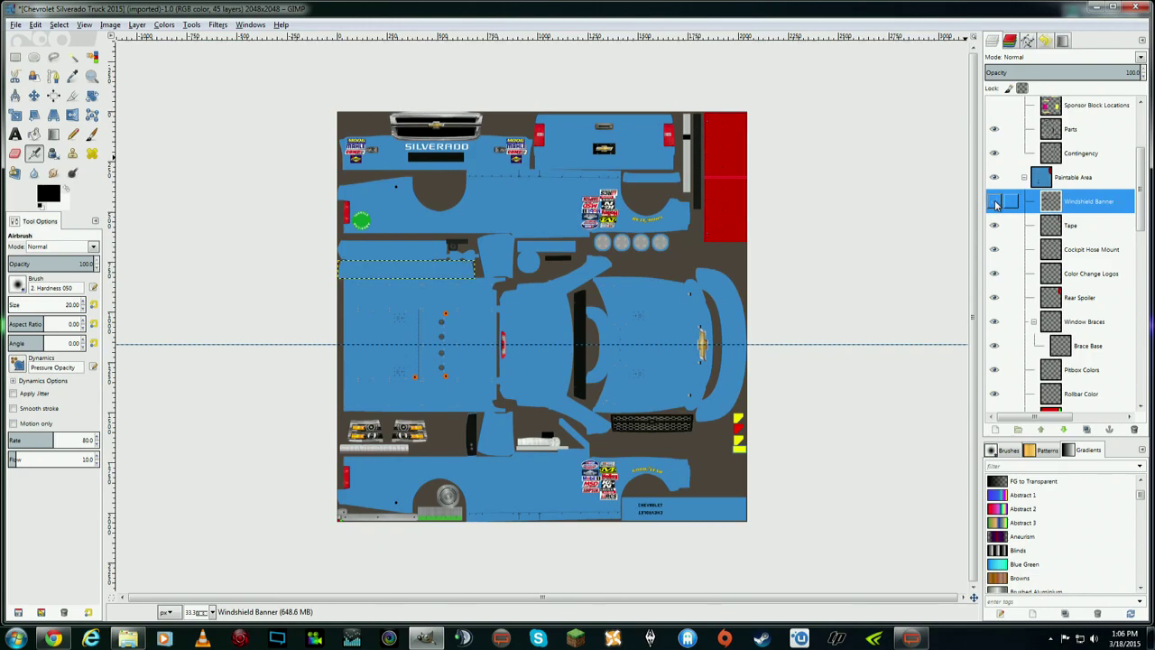
{"action": "left_click", "coordinate": [995, 203]}
{"action": "left_click", "coordinate": [996, 204]}
{"action": "left_click", "coordinate": [996, 204]}
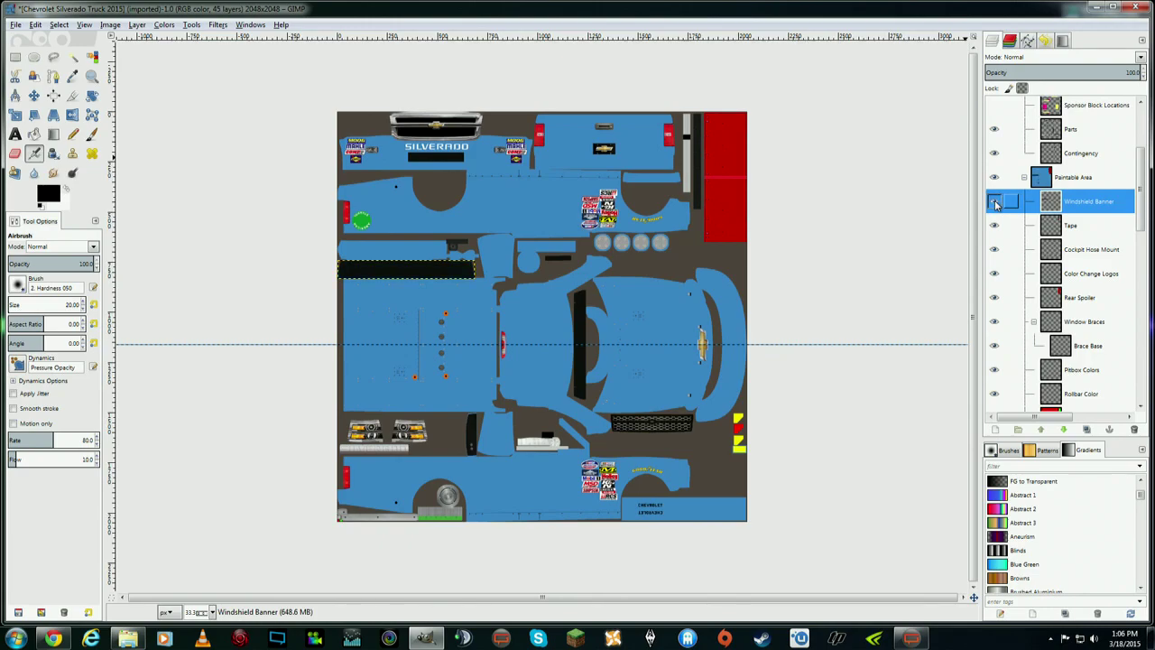
{"action": "left_click", "coordinate": [996, 204]}
{"action": "left_click", "coordinate": [996, 203]}
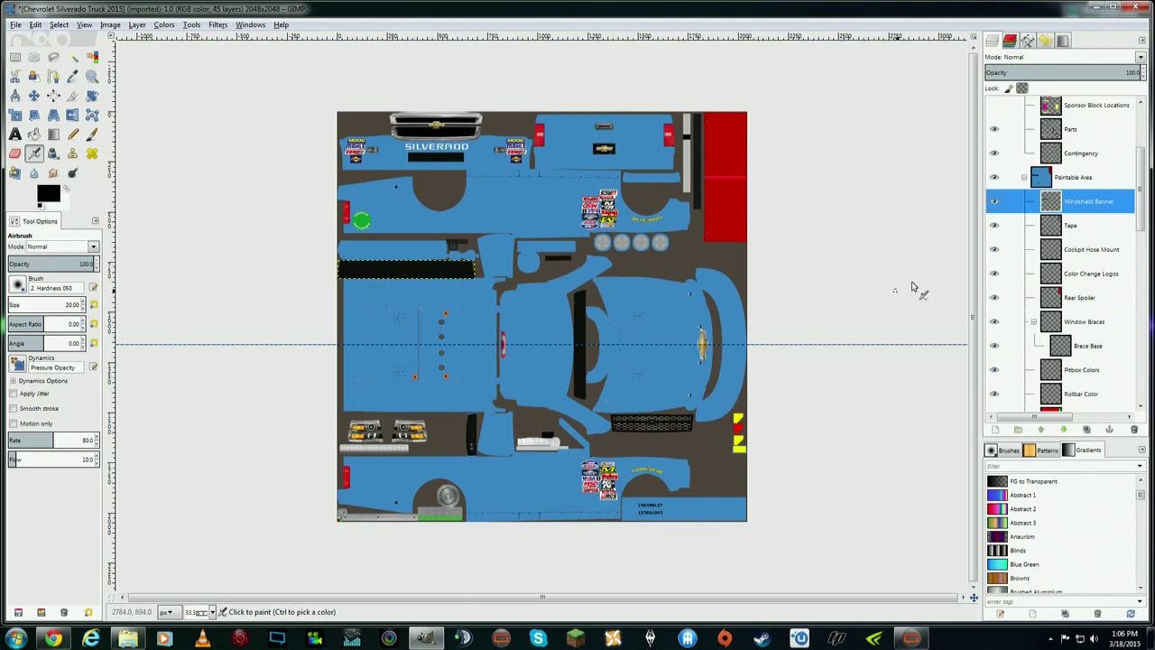
{"action": "left_click", "coordinate": [1085, 228]}
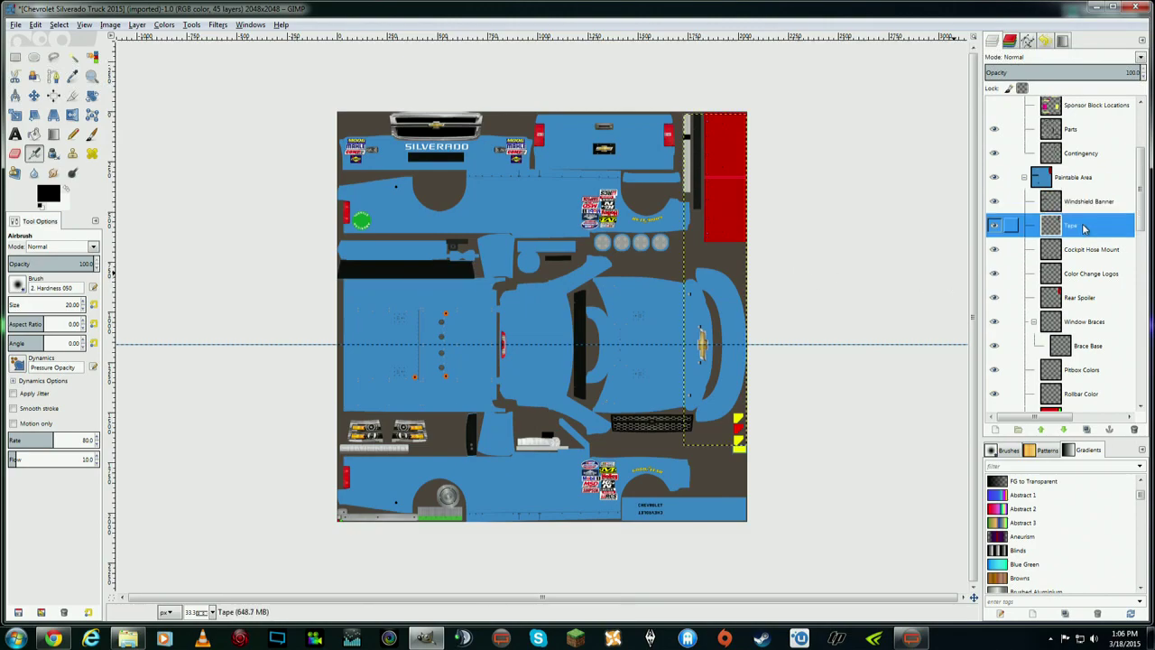
{"action": "left_click", "coordinate": [1019, 251]}
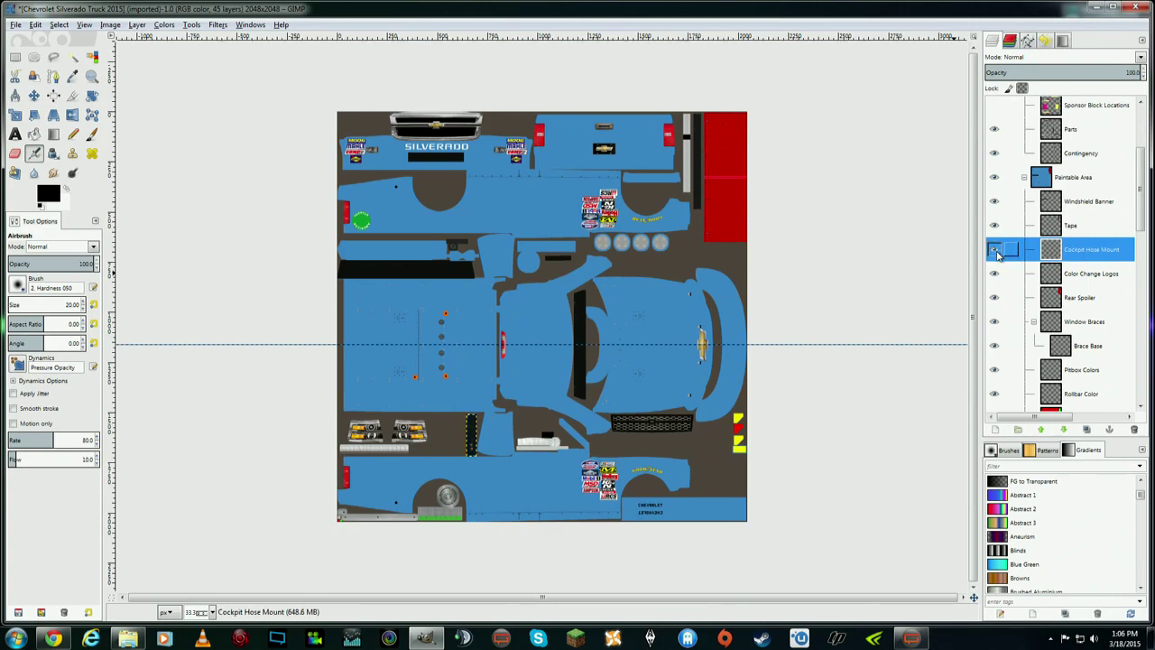
{"action": "scroll", "coordinate": [1125, 218], "scroll_direction": "down", "scroll_amount": 4}
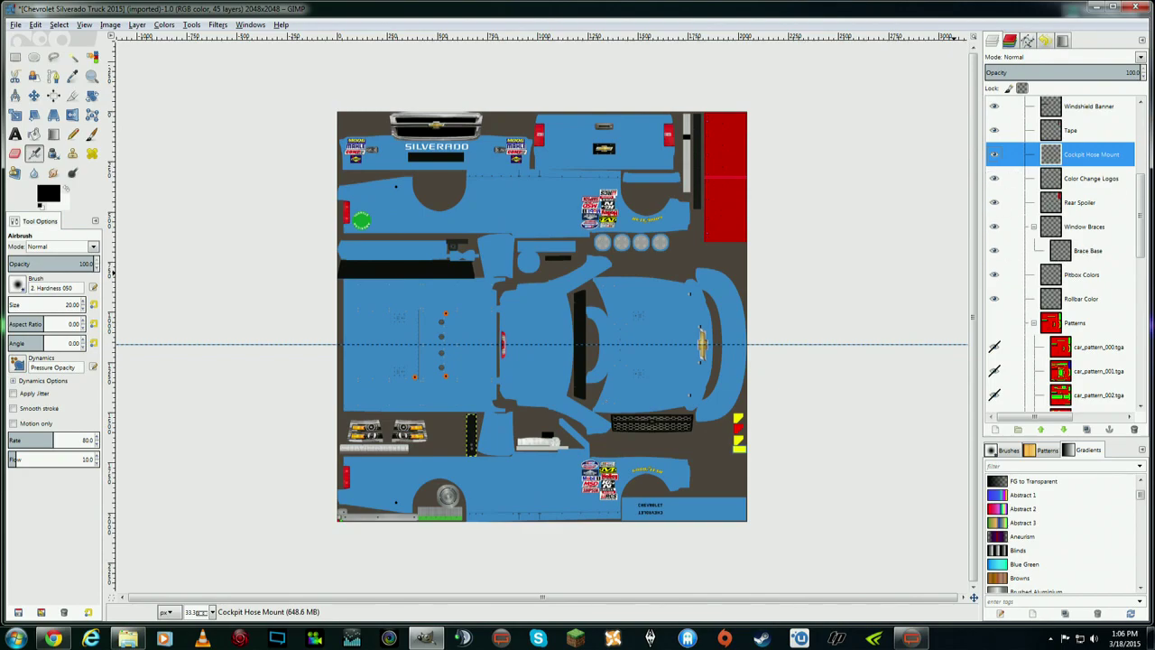
{"action": "left_click_drag", "start_coordinate": [1143, 195], "coordinate": [1136, 236]}
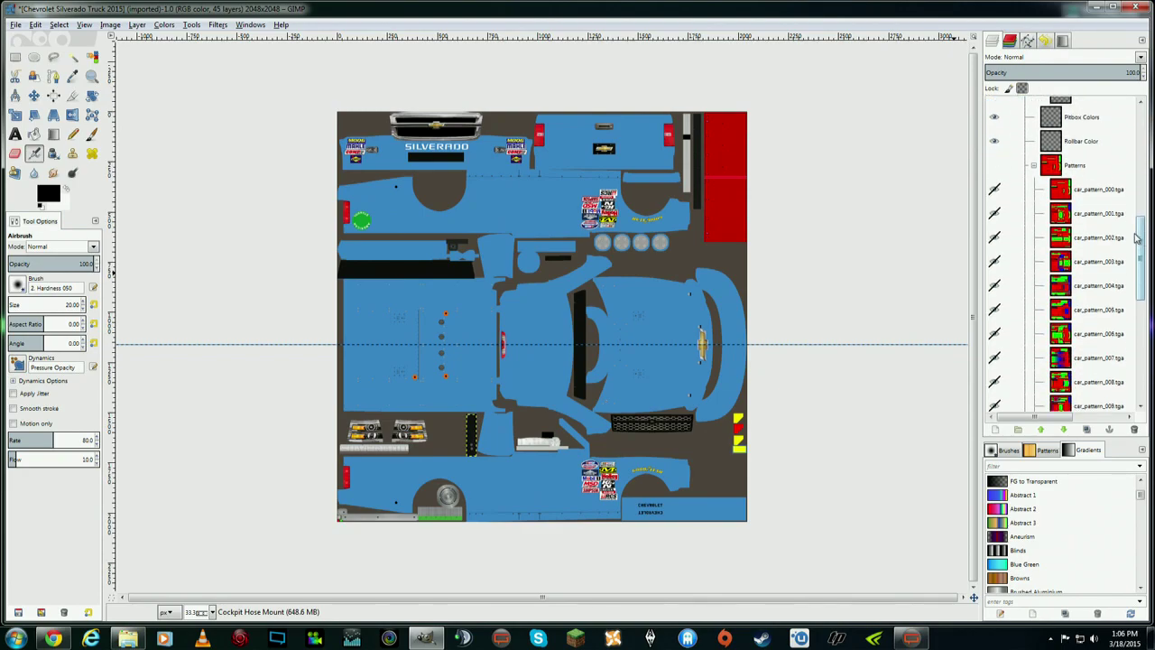
{"action": "left_click", "coordinate": [994, 172]}
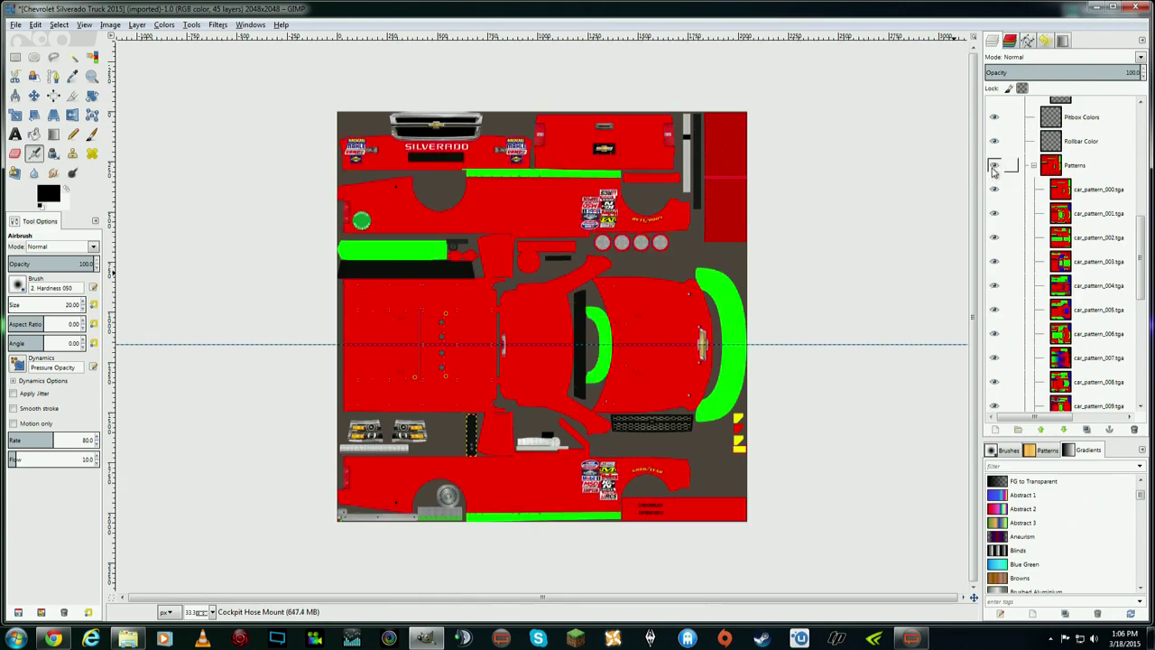
{"action": "left_click", "coordinate": [993, 213]}
{"action": "left_click", "coordinate": [1011, 46]}
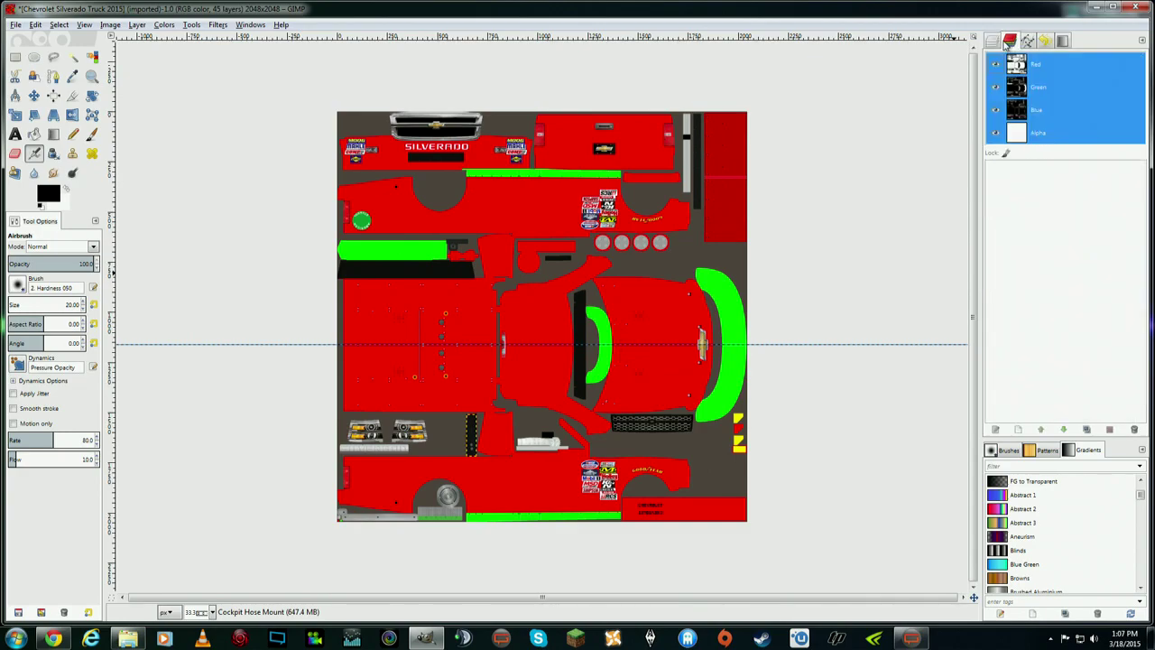
{"action": "left_click", "coordinate": [994, 45]}
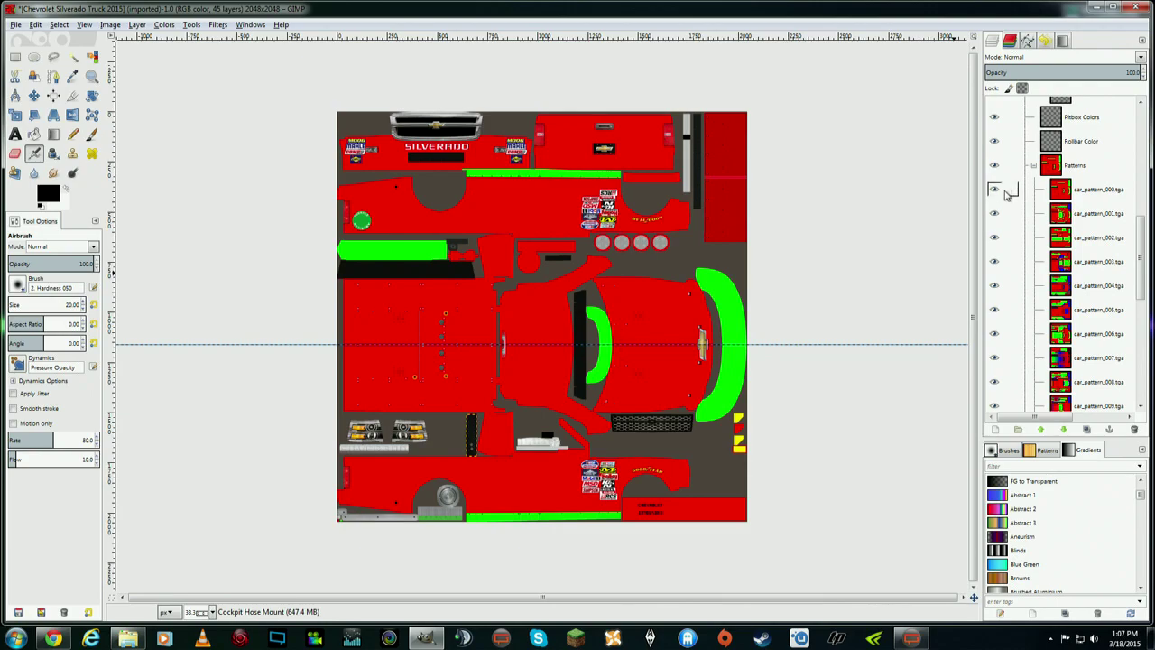
{"action": "left_click", "coordinate": [993, 164]}
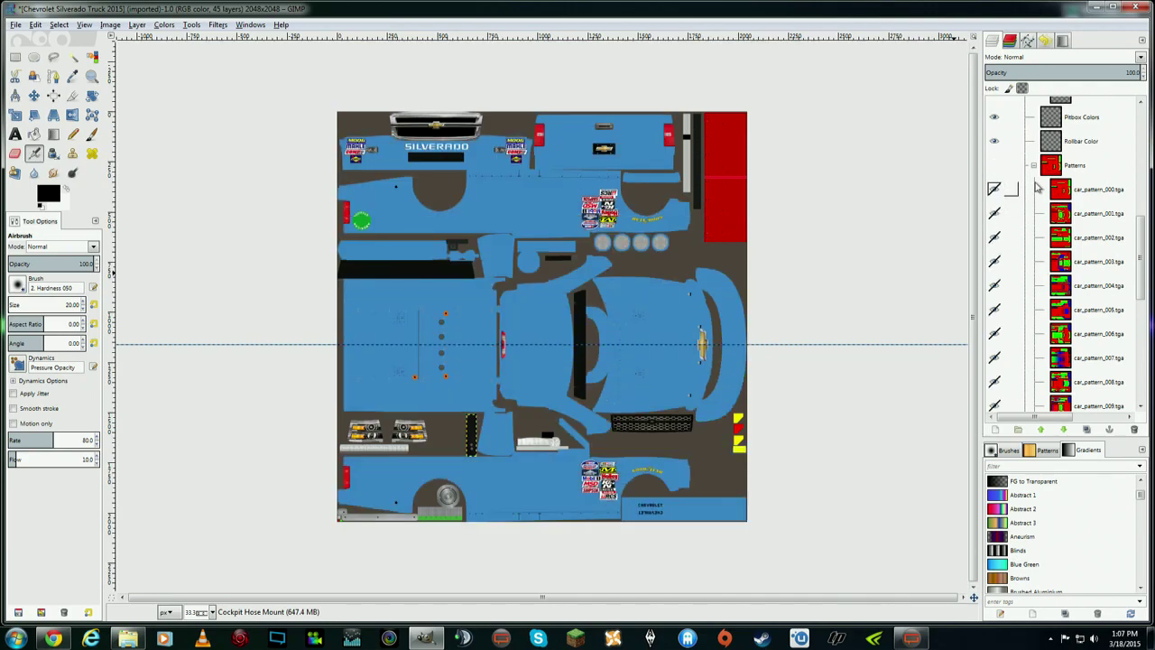
{"action": "left_click", "coordinate": [998, 166]}
{"action": "left_click", "coordinate": [998, 167]}
{"action": "left_click_drag", "start_coordinate": [1143, 232], "coordinate": [1144, 330]}
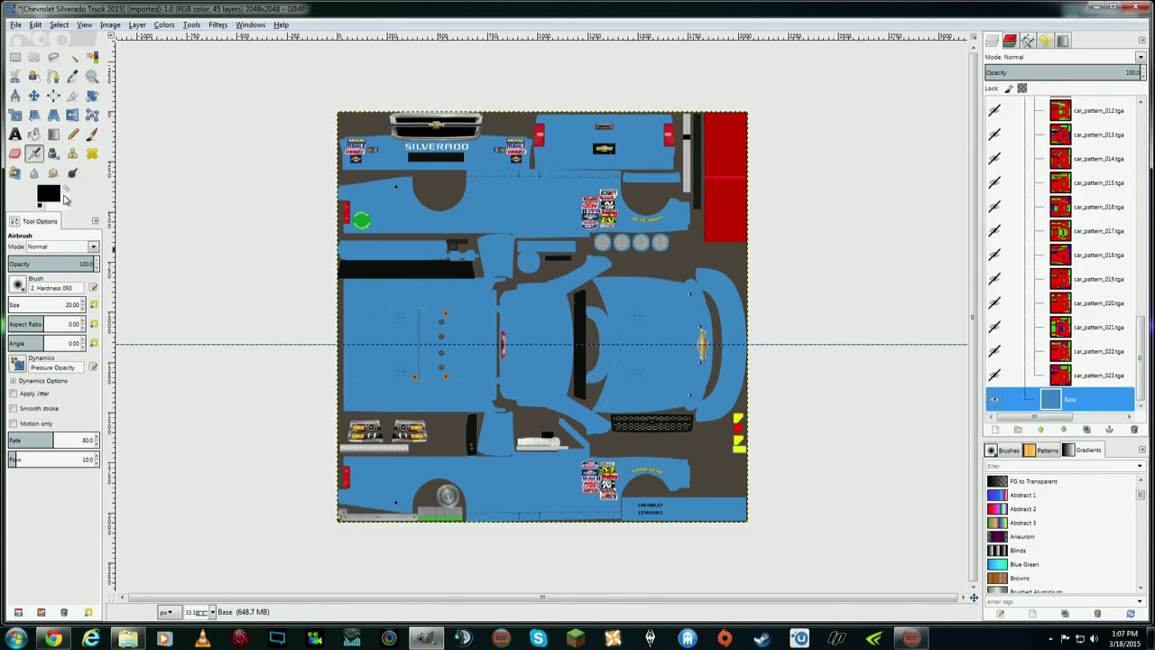
- Set the foreground colour to dark grey 4d4d4d
{"action": "left_click", "coordinate": [48, 192]}
{"action": "left_click_drag", "start_coordinate": [355, 209], "coordinate": [354, 255]}
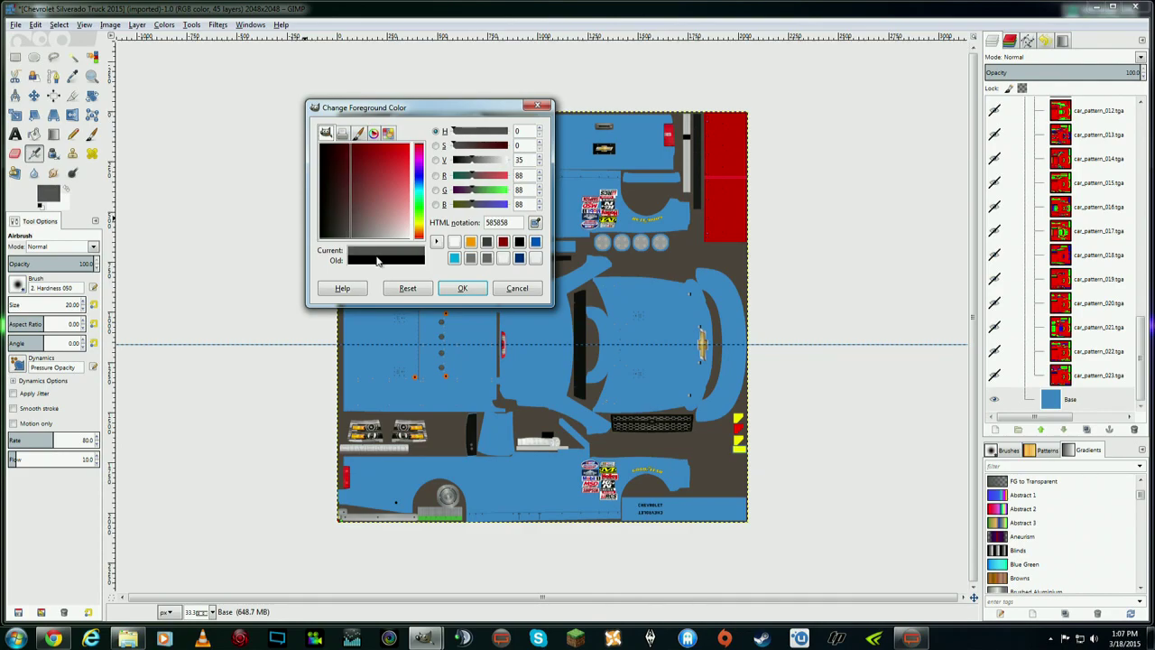
{"action": "left_click", "coordinate": [461, 287]}
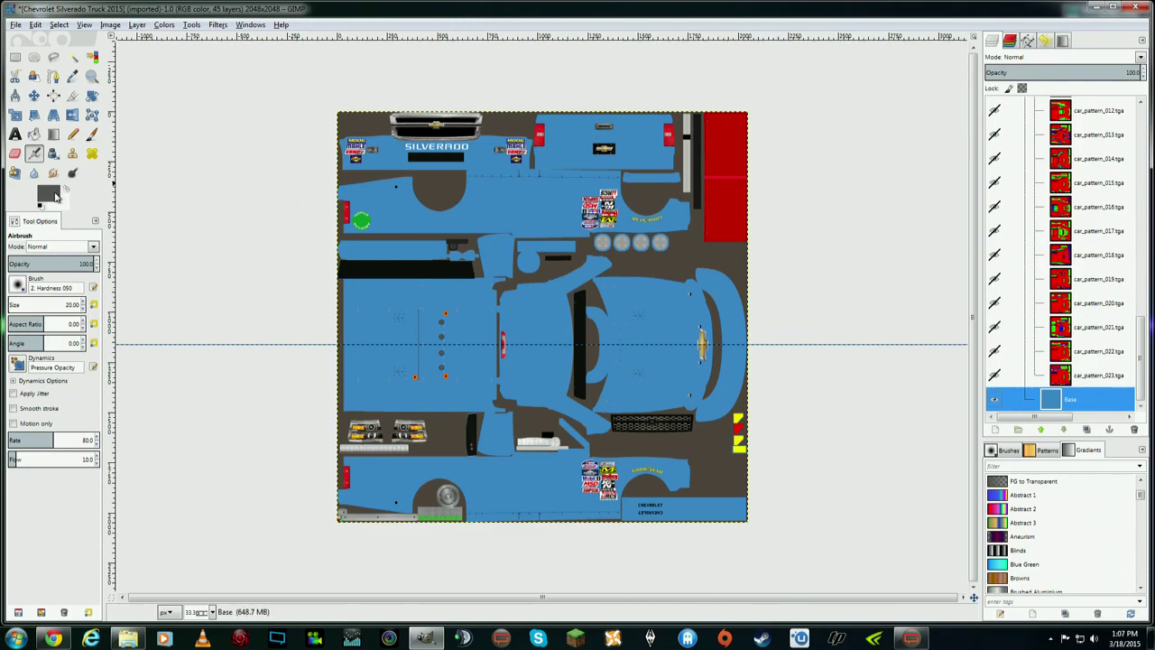
- Bucket-fill the whole Base layer dark grey using Fill whole selection
{"action": "left_click", "coordinate": [33, 134]}
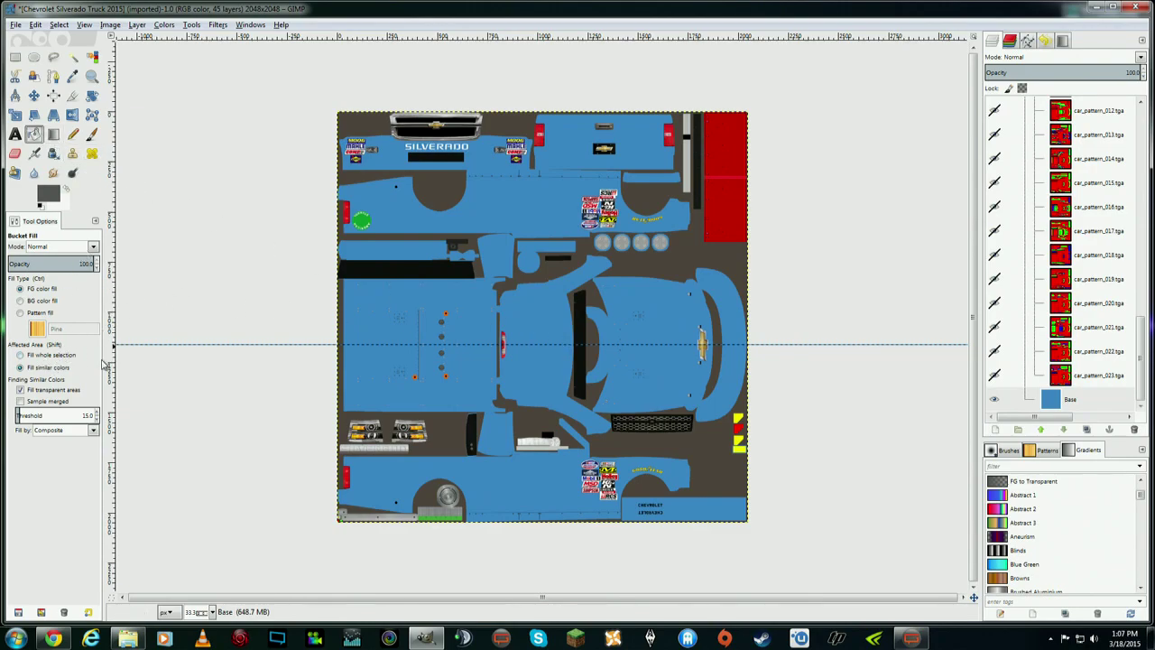
{"action": "left_click", "coordinate": [41, 354]}
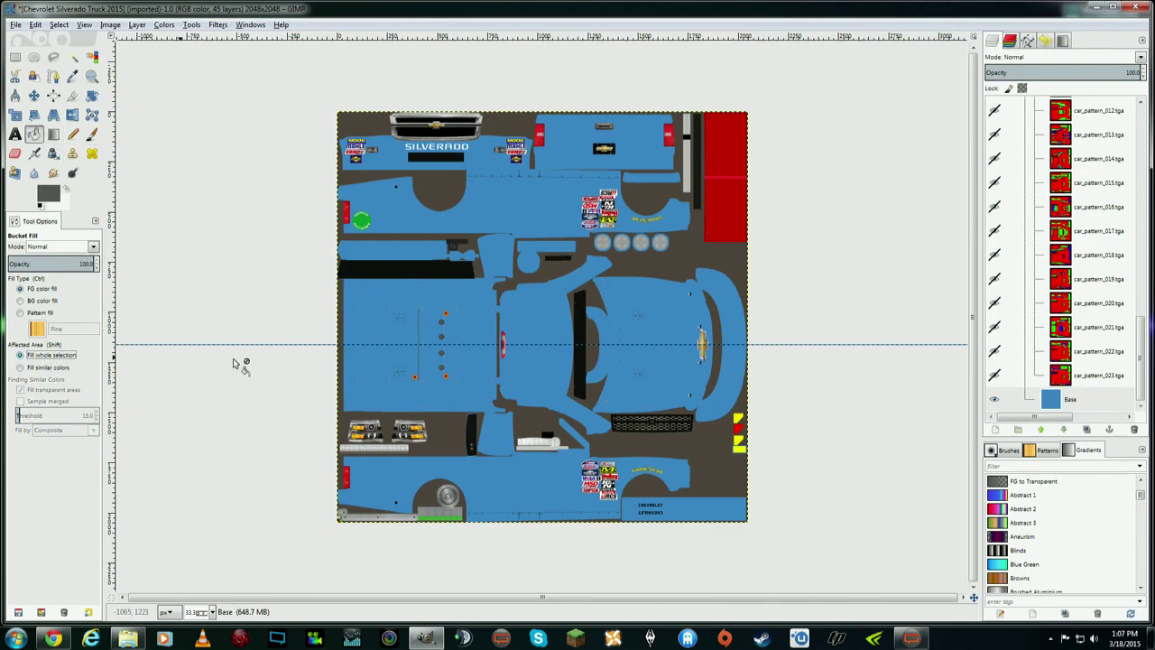
{"action": "left_click", "coordinate": [546, 385]}
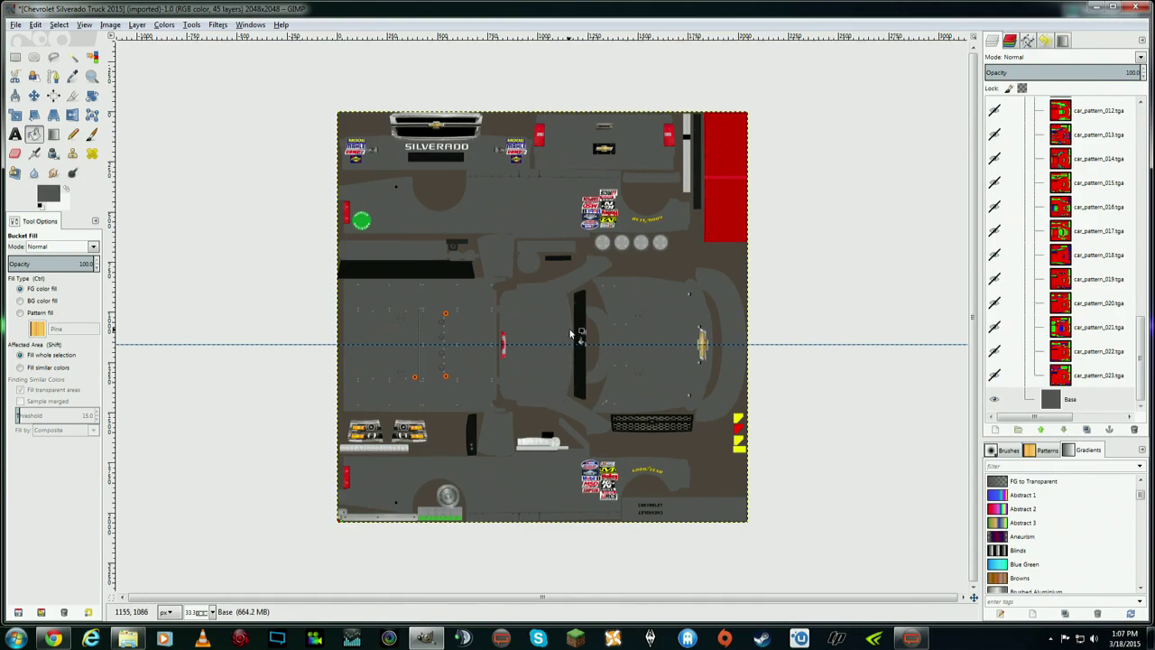
- Undo the bucket fill so the Base layer is blue again
{"action": "left_click", "coordinate": [50, 192]}
{"action": "left_click", "coordinate": [517, 288]}
{"action": "left_click", "coordinate": [35, 24]}
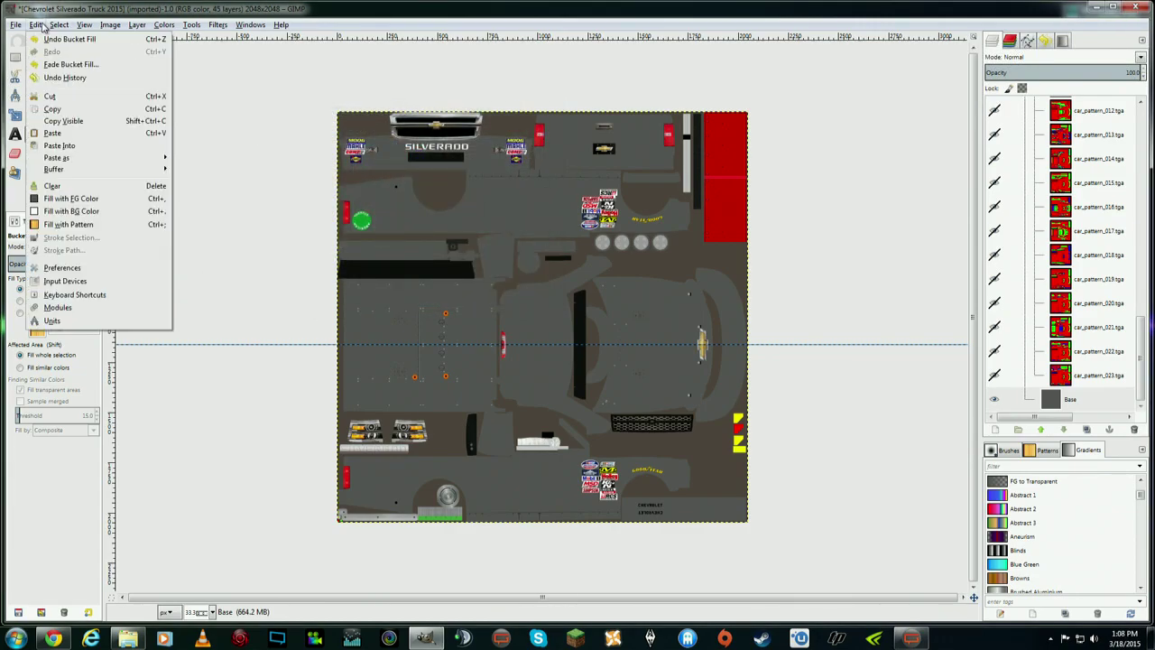
{"action": "left_click", "coordinate": [42, 40]}
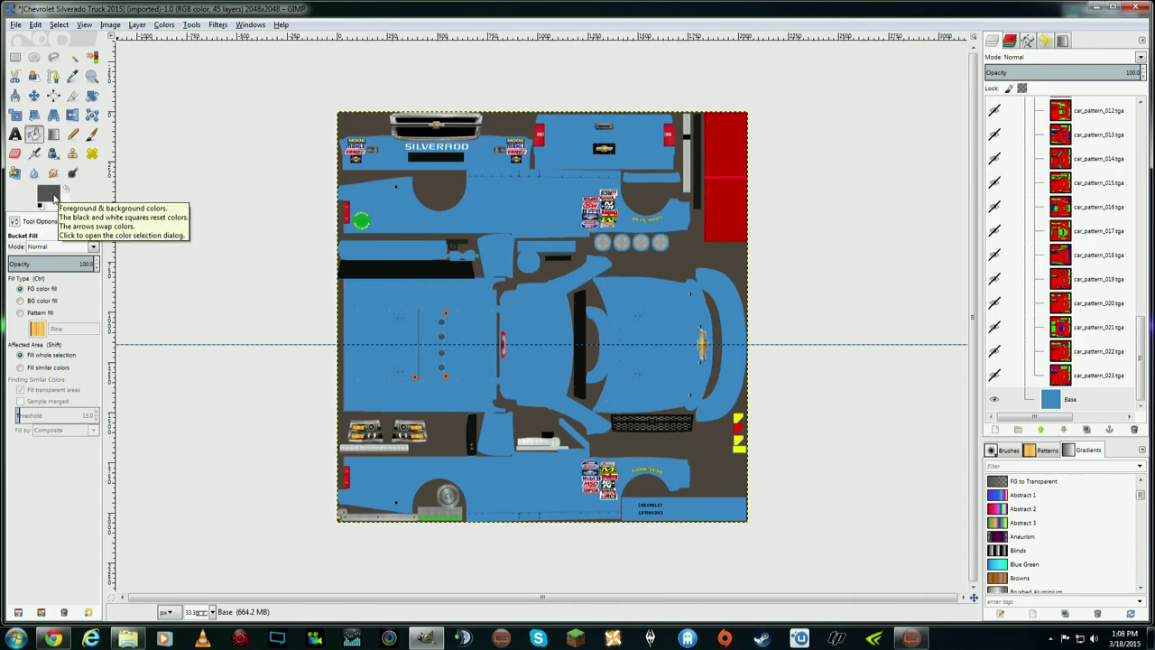
{"action": "left_click", "coordinate": [50, 193]}
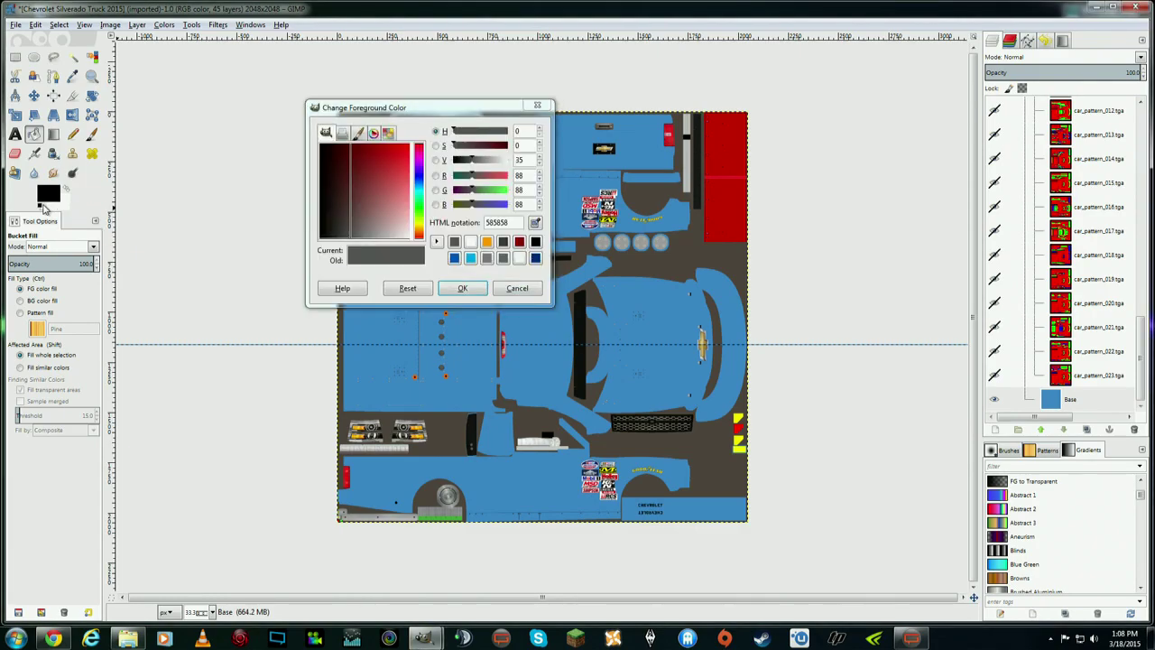
{"action": "key", "text": "Return"}
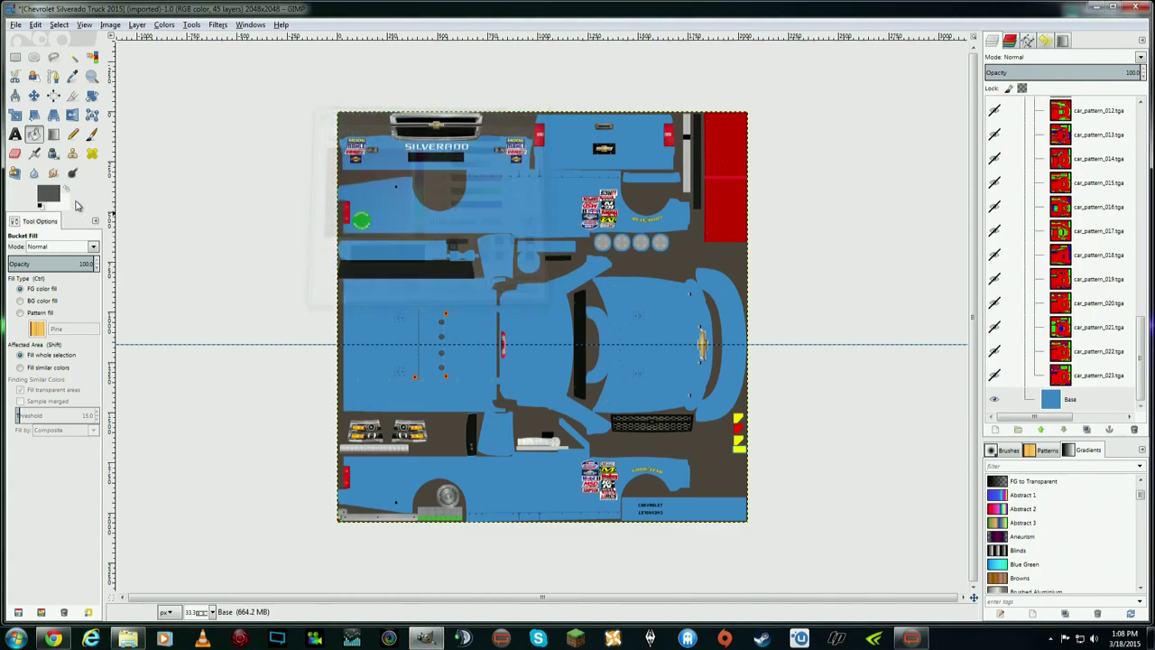
{"action": "left_click", "coordinate": [48, 195]}
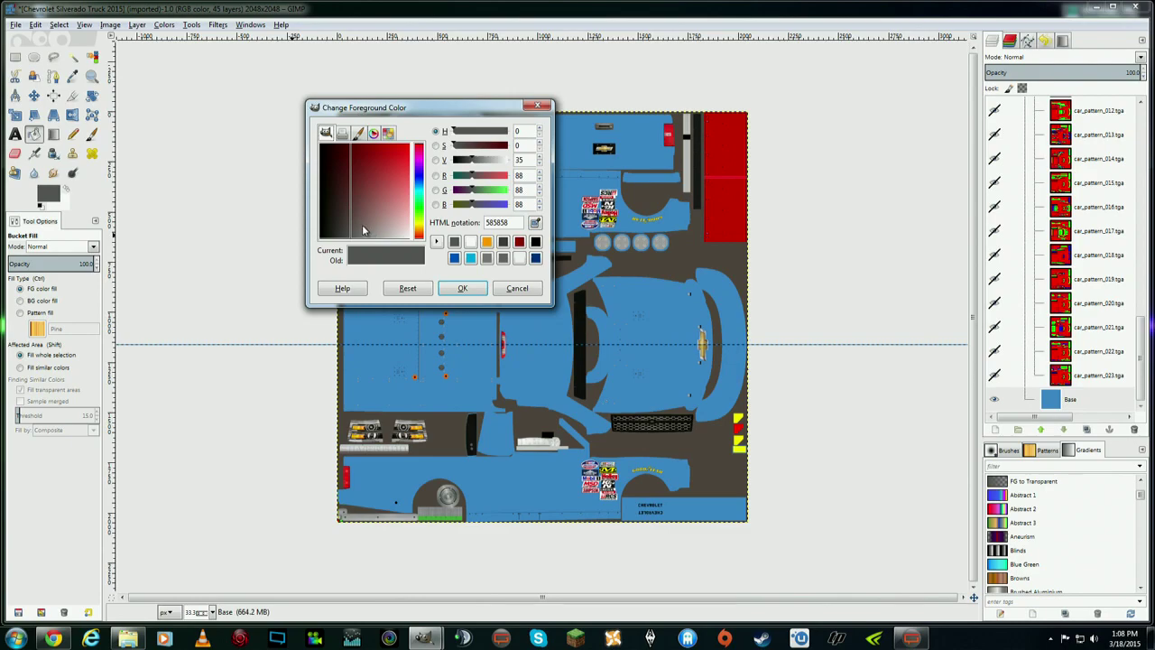
{"action": "left_click_drag", "start_coordinate": [379, 196], "coordinate": [368, 227]}
{"action": "mouse_move", "coordinate": [415, 170]}
{"action": "left_mouse_down"}
{"action": "mouse_move", "coordinate": [420, 224]}
{"action": "mouse_move", "coordinate": [419, 179]}
{"action": "left_mouse_up"}
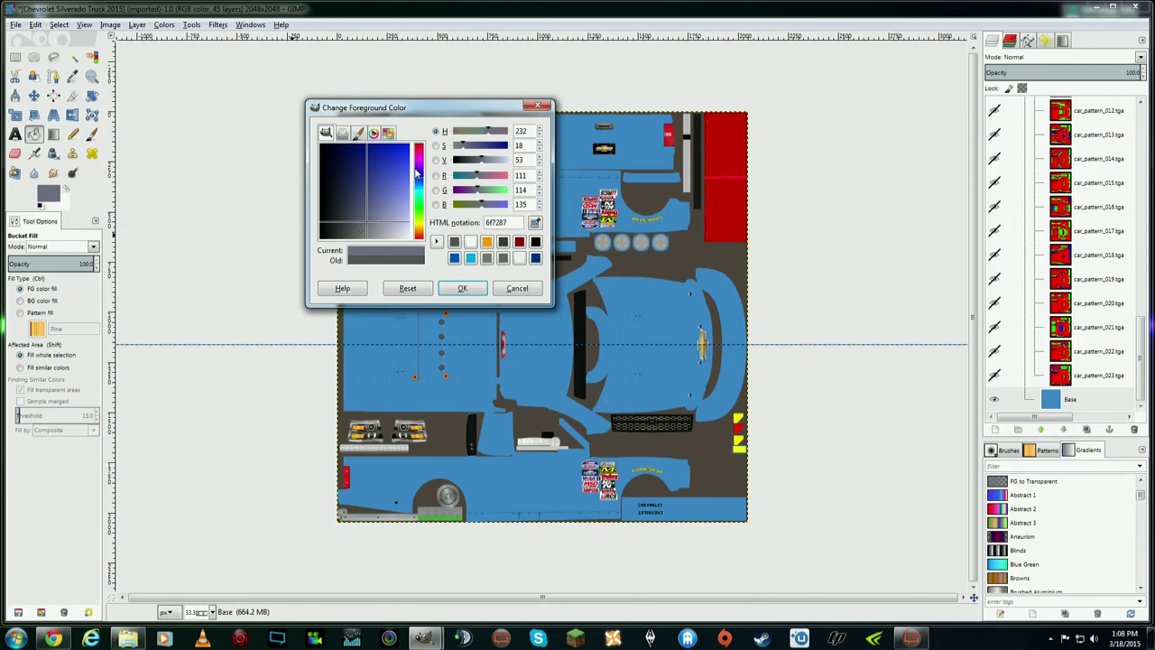
{"action": "left_click_drag", "start_coordinate": [370, 236], "coordinate": [353, 261]}
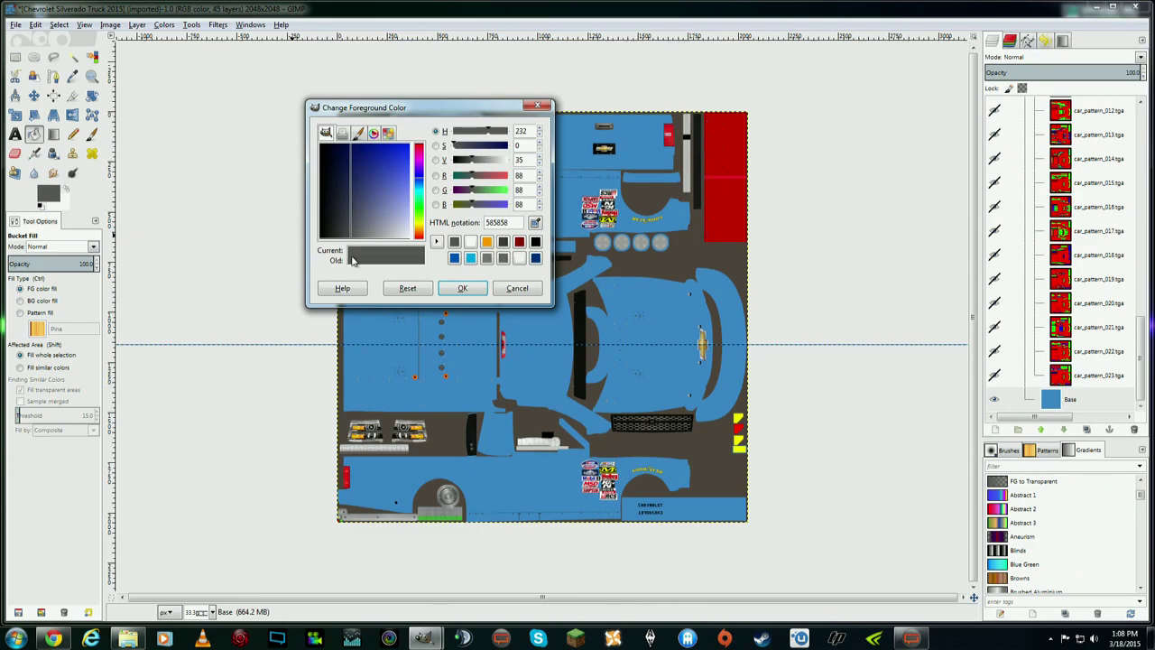
{"action": "left_click", "coordinate": [461, 289]}
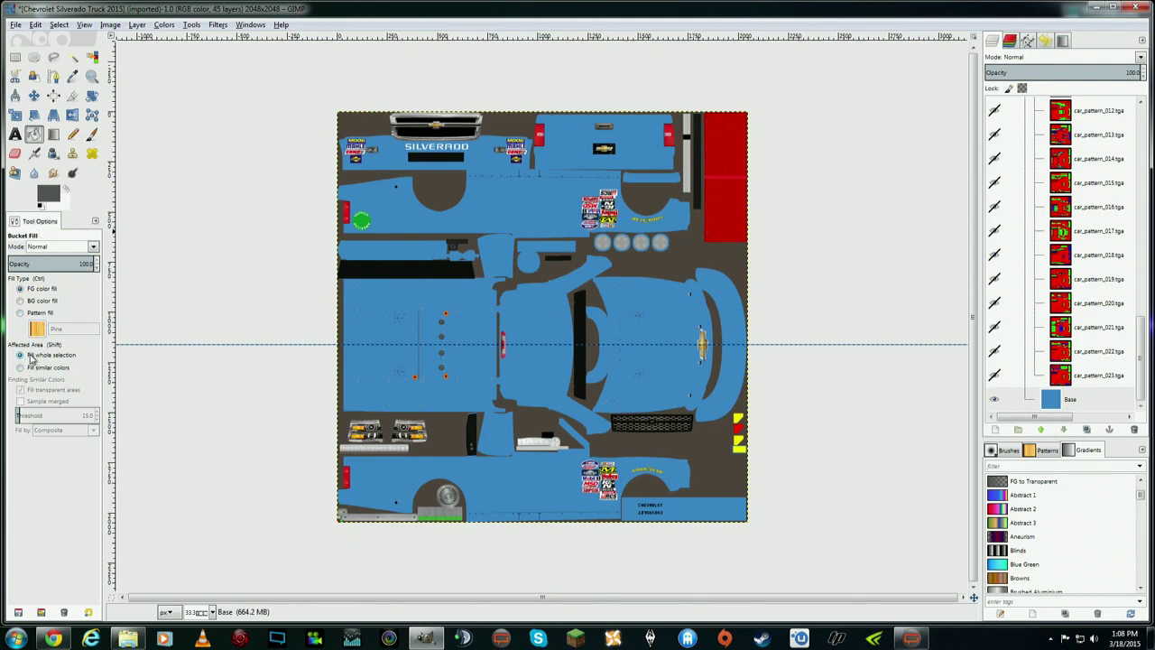
- Make Base the active layer and bucket-fill it dark grey with Fill whole selection
{"action": "left_click", "coordinate": [53, 134]}
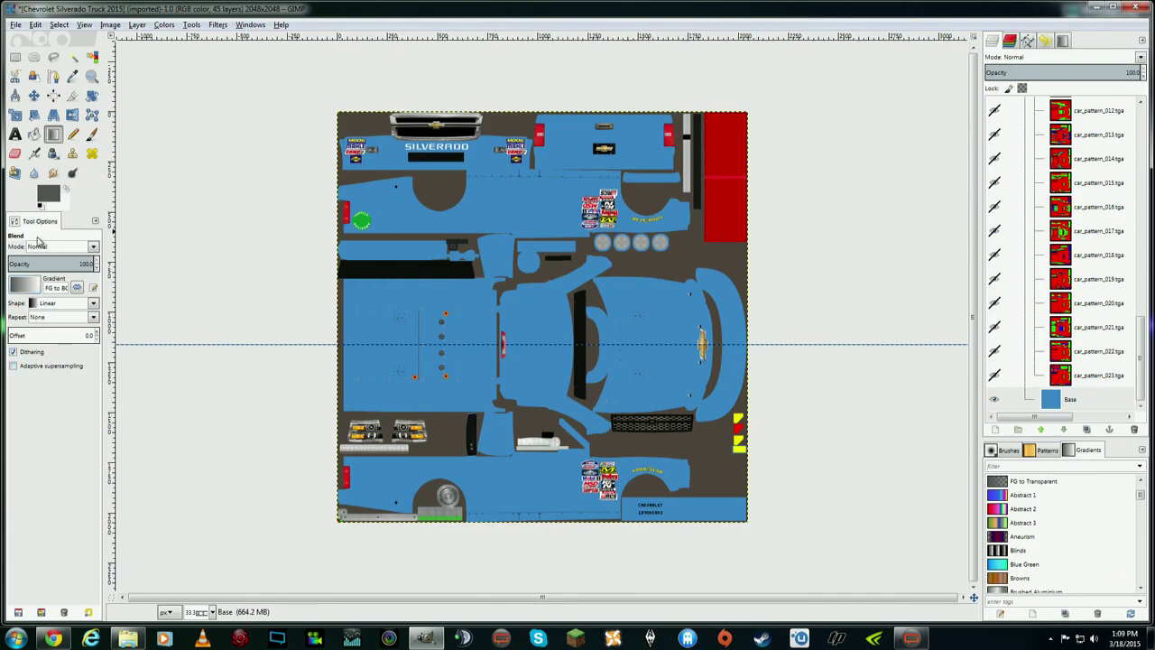
{"action": "left_click", "coordinate": [36, 134]}
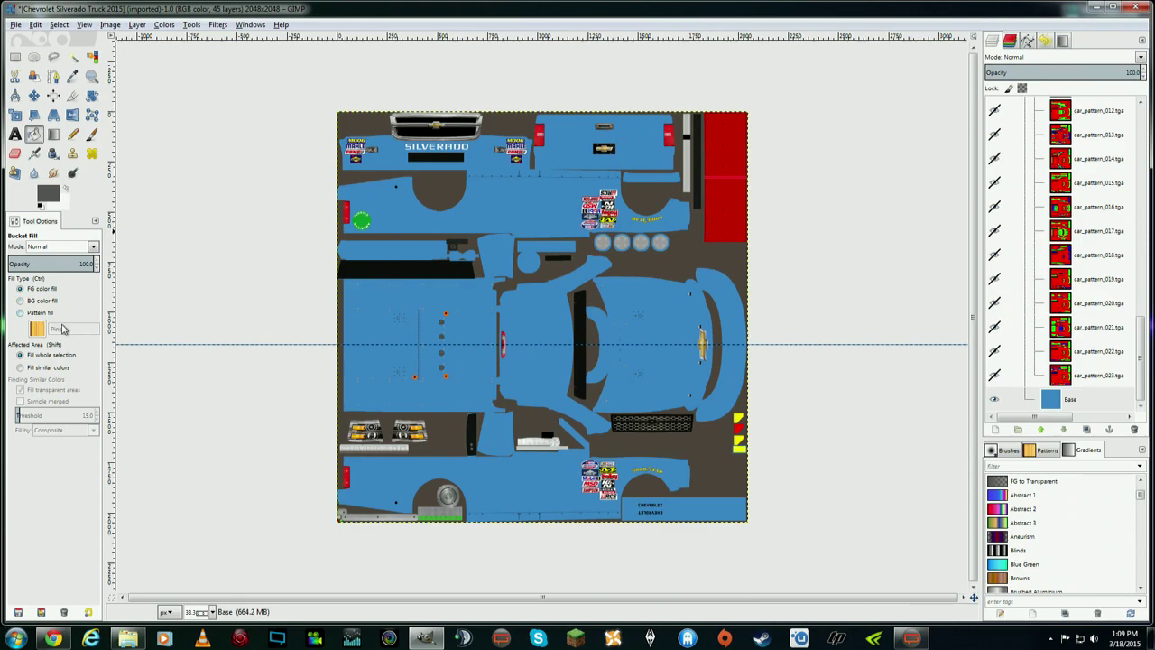
{"action": "left_click", "coordinate": [1099, 406]}
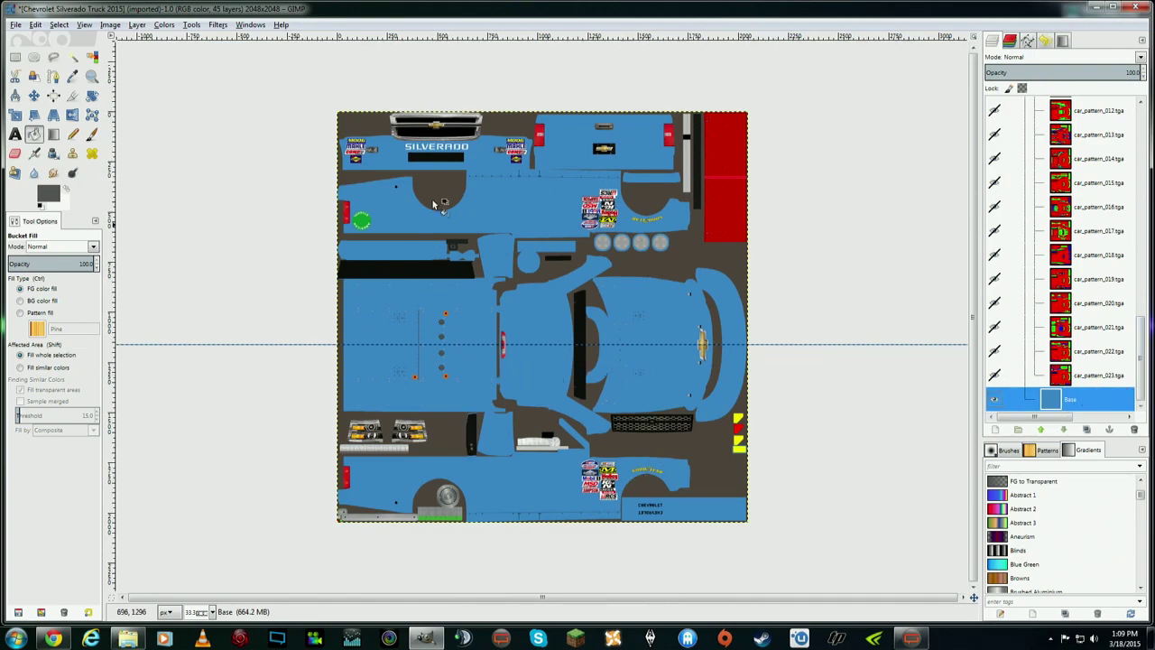
{"action": "left_click", "coordinate": [50, 356]}
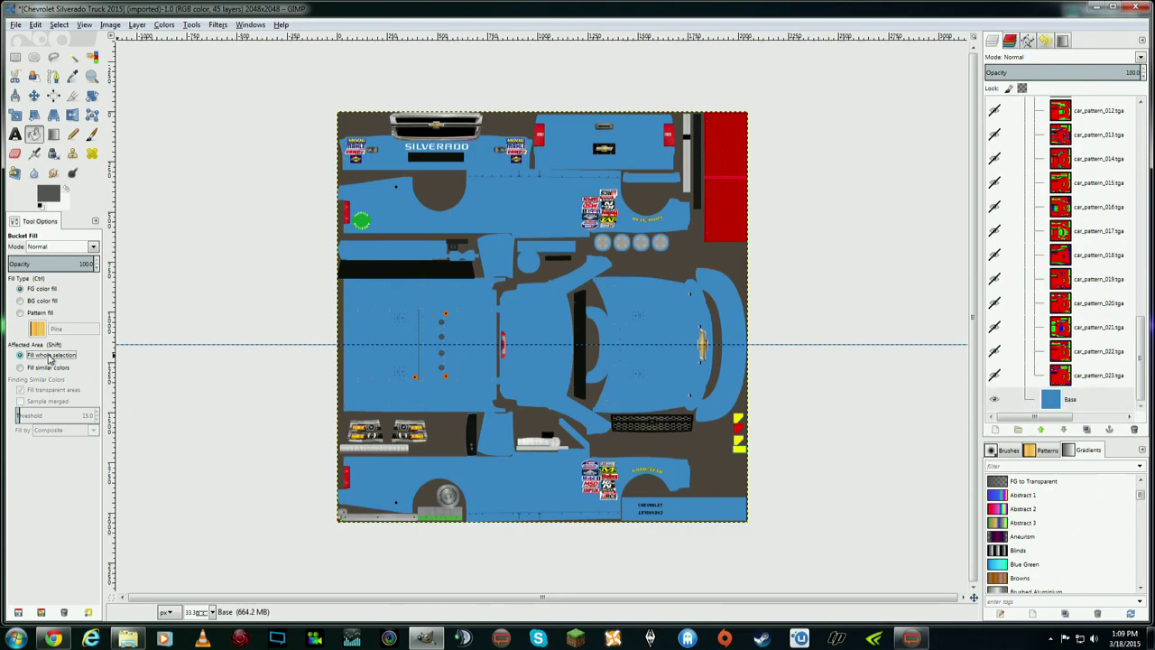
{"action": "left_click", "coordinate": [535, 313]}
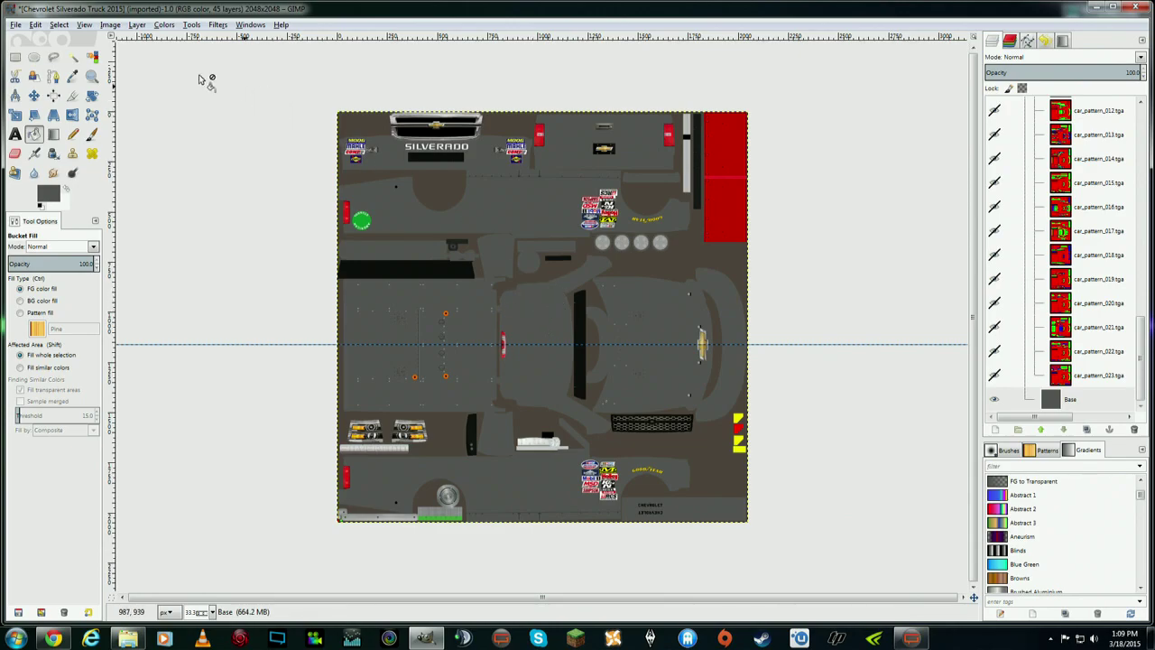
{"action": "left_click", "coordinate": [37, 27]}
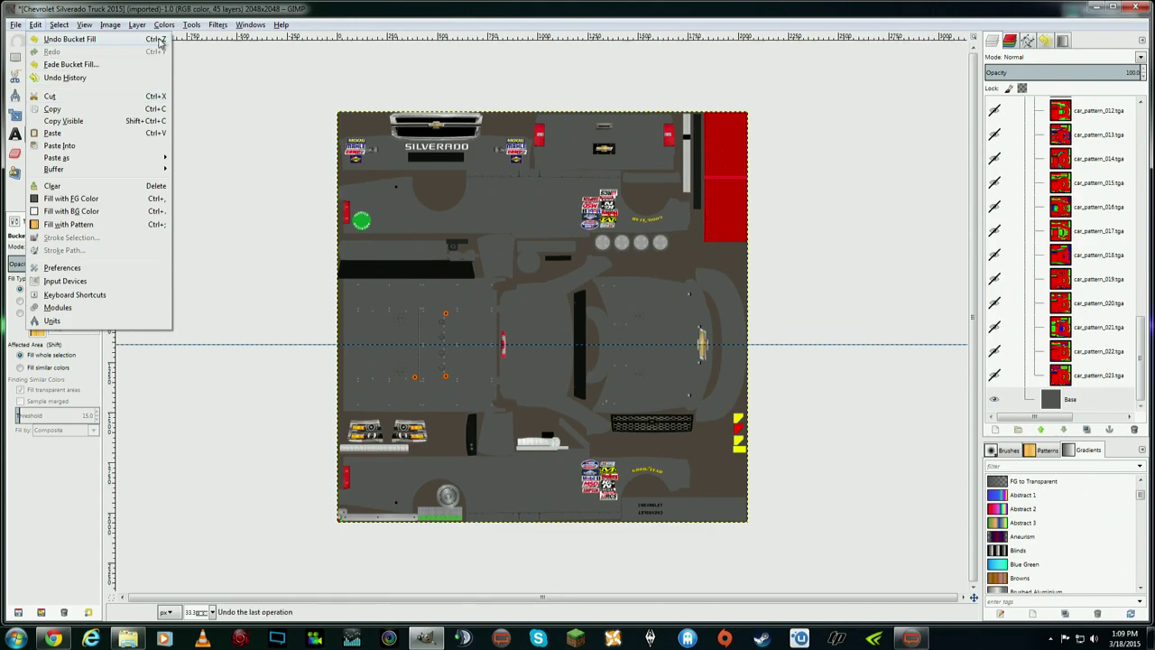
{"action": "mouse_move", "coordinate": [281, 25]}
{"action": "left_click", "coordinate": [821, 352]}
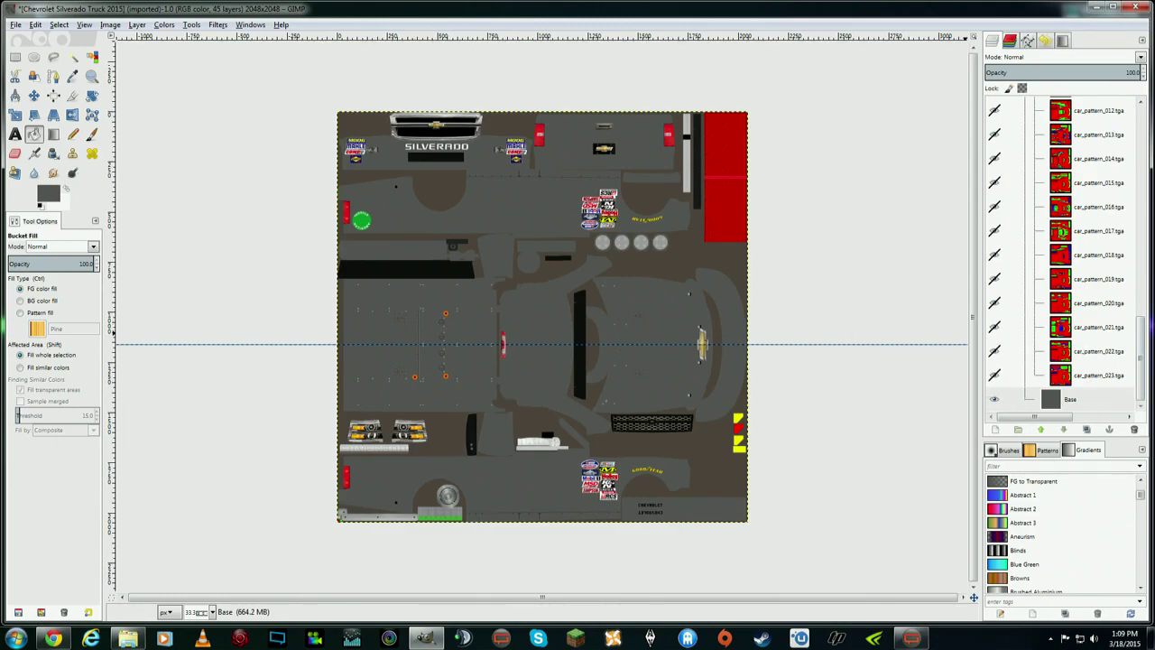
- Drag the iracing PNG from Explorer onto the canvas and select the new iracing.png layer
{"action": "key", "text": "alt+Tab"}
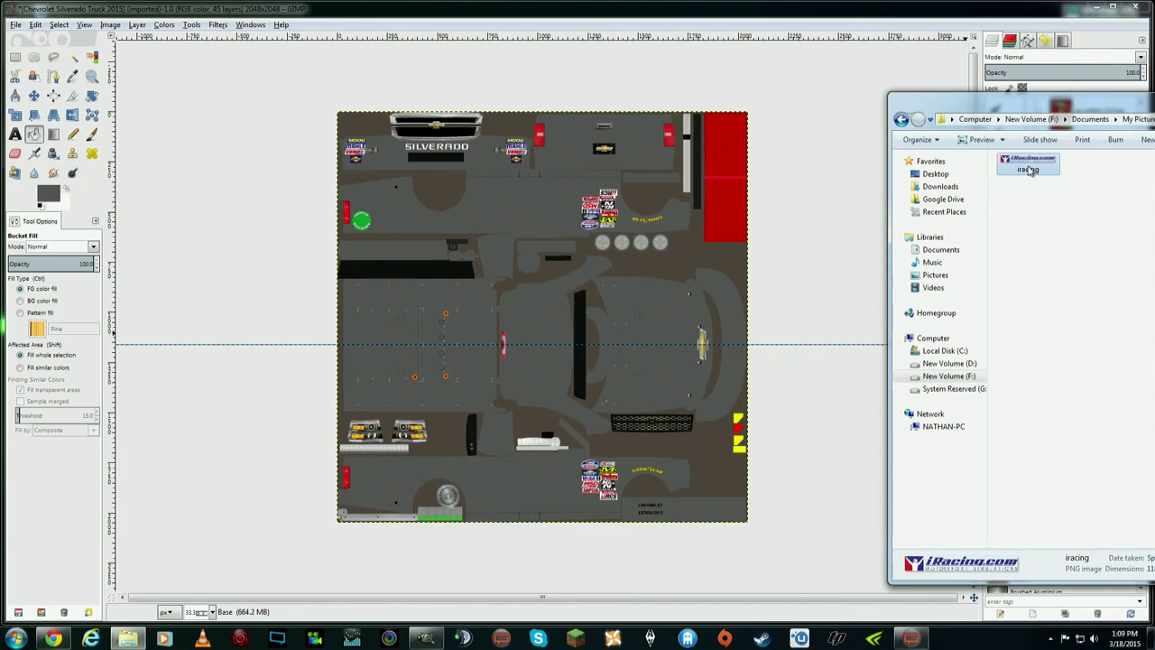
{"action": "left_click_drag", "start_coordinate": [1033, 168], "coordinate": [223, 62]}
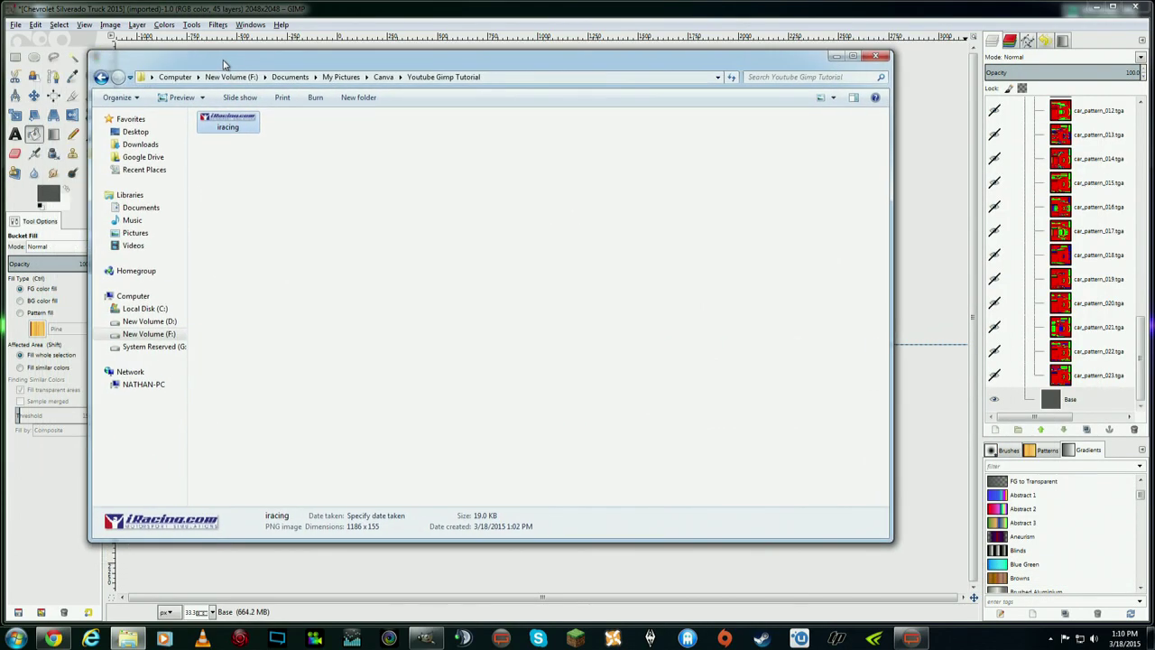
{"action": "left_click_drag", "start_coordinate": [231, 128], "coordinate": [1072, 397]}
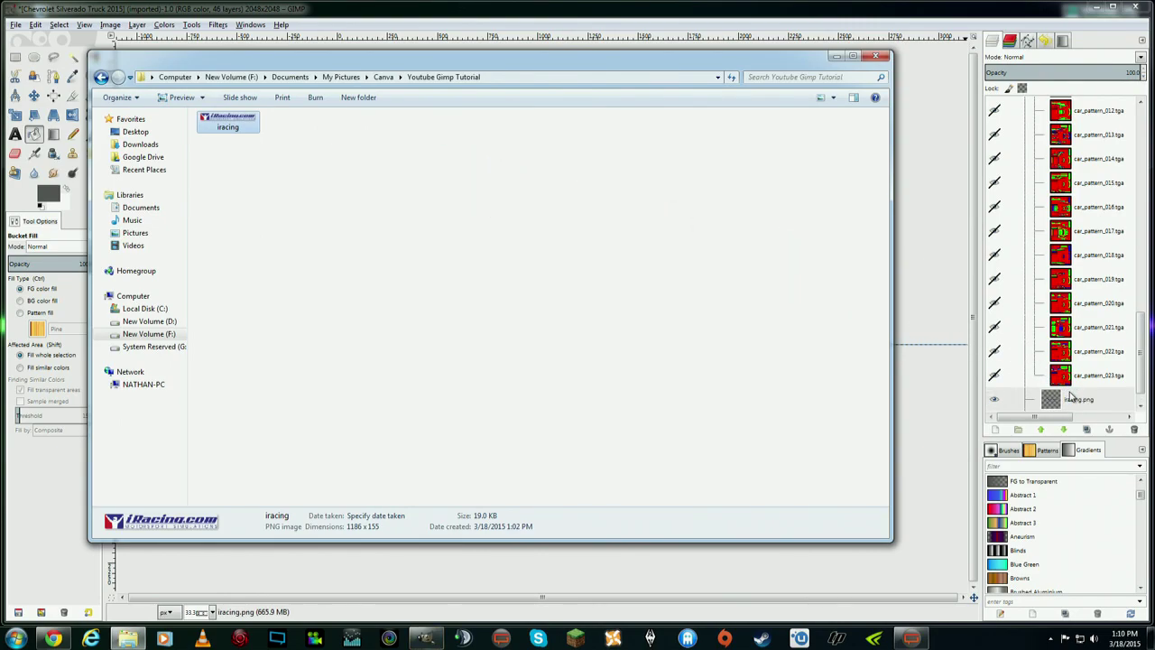
{"action": "left_click_drag", "start_coordinate": [379, 60], "coordinate": [1146, 63]}
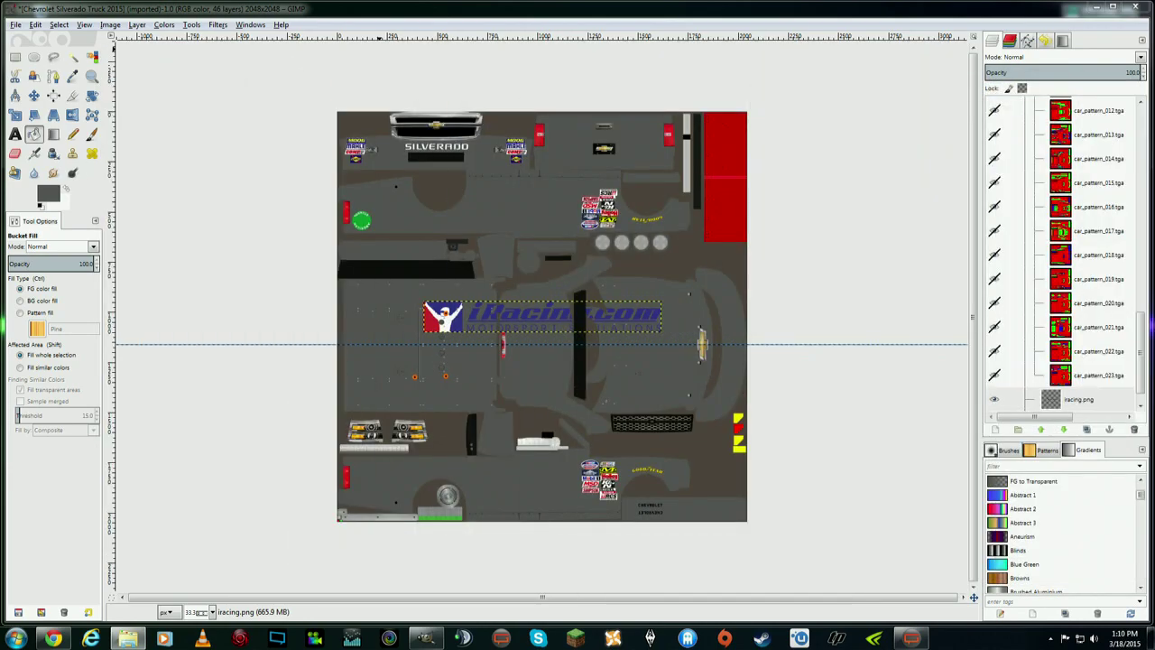
{"action": "scroll", "coordinate": [1083, 361], "scroll_direction": "down", "scroll_amount": 1}
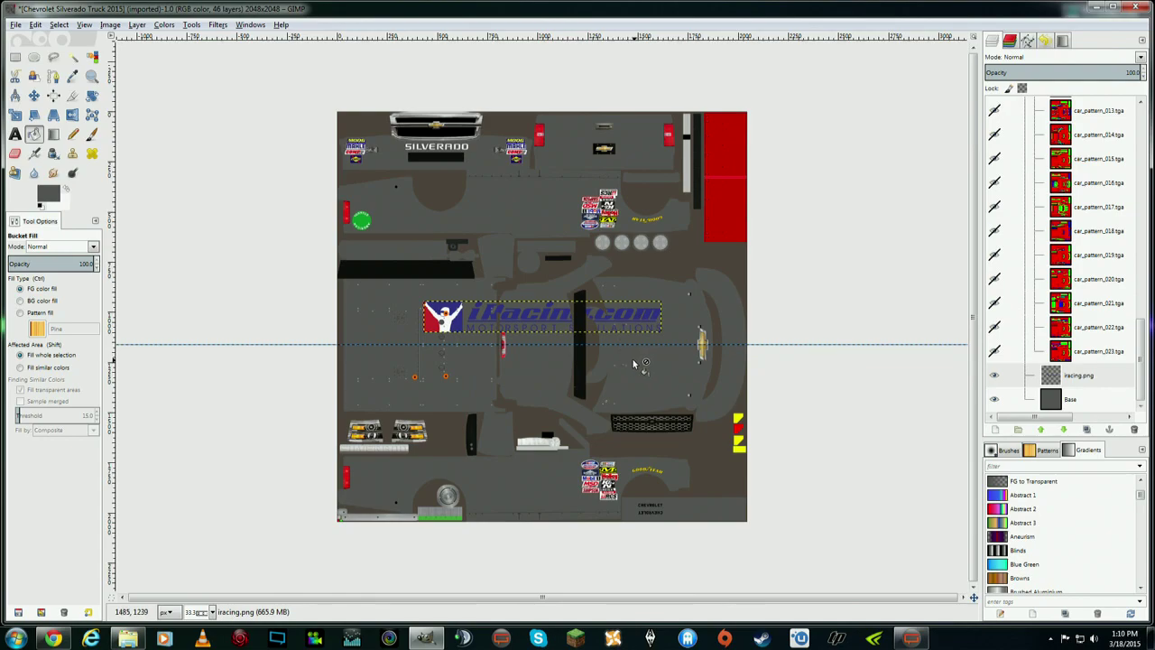
{"action": "left_click", "coordinate": [1073, 375]}
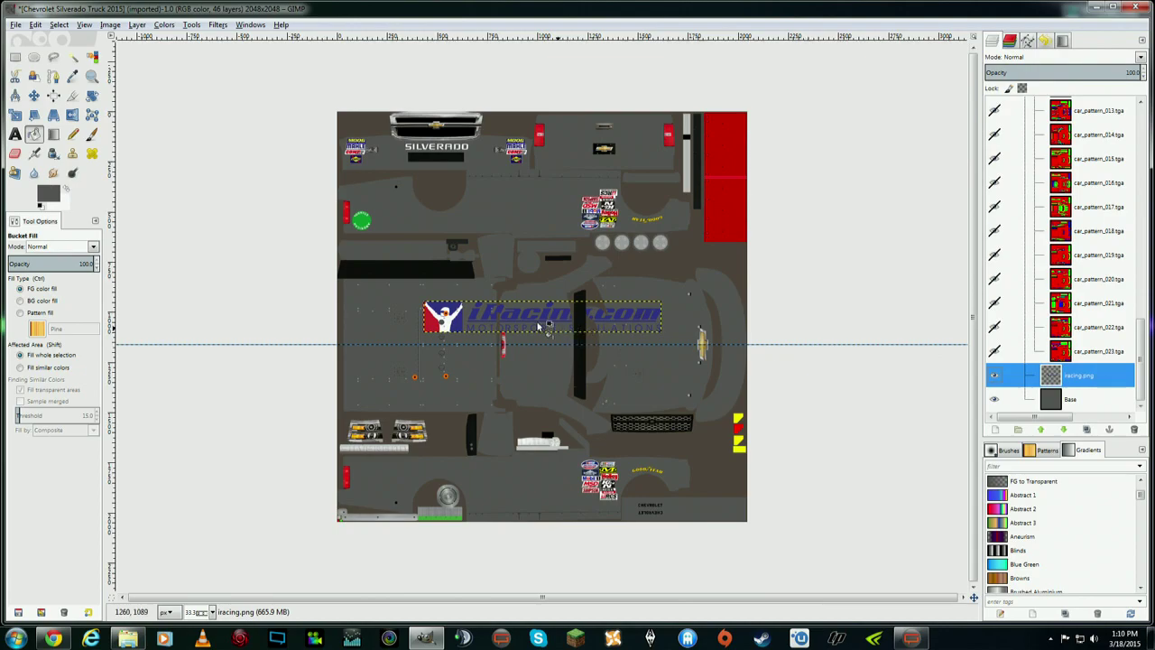
- Zoom the view to 1:1 (100%) with the iracing.png layer active
{"action": "right_click", "coordinate": [1072, 375]}
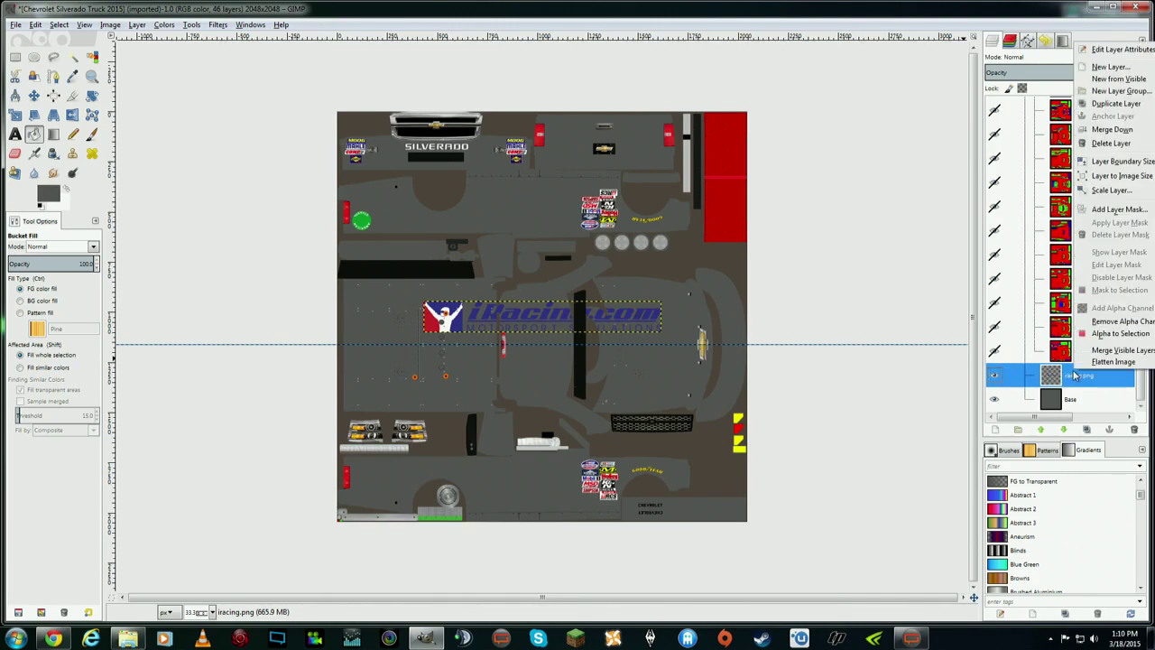
{"action": "left_click", "coordinate": [805, 16]}
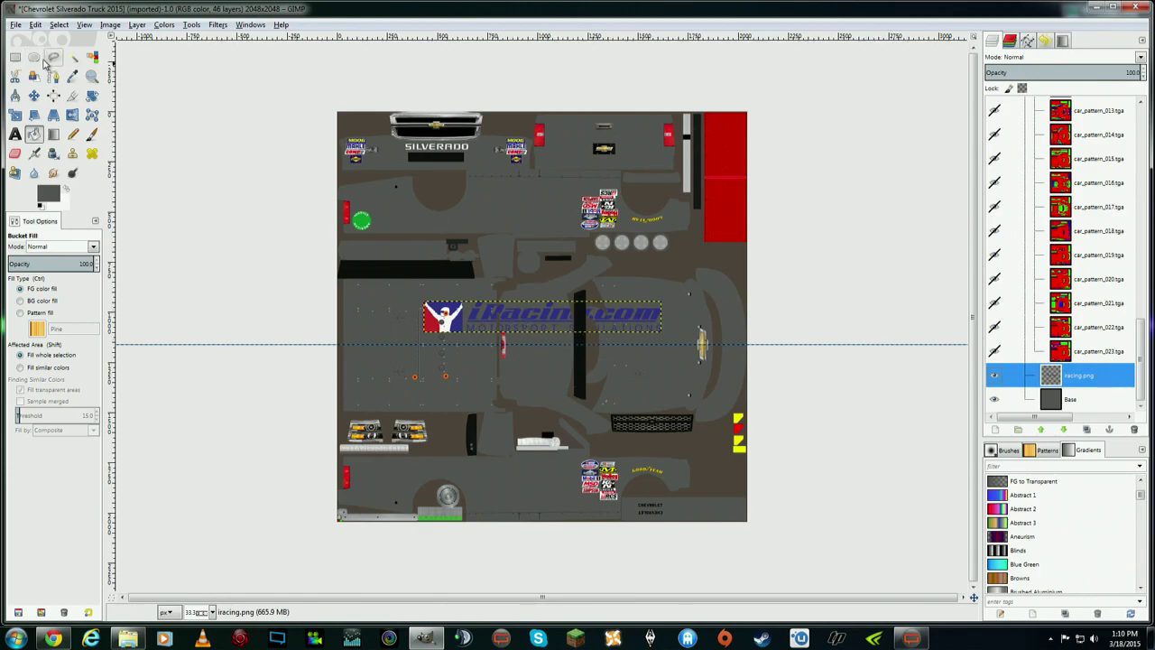
{"action": "left_click", "coordinate": [84, 27]}
{"action": "mouse_move", "coordinate": [68, 29]}
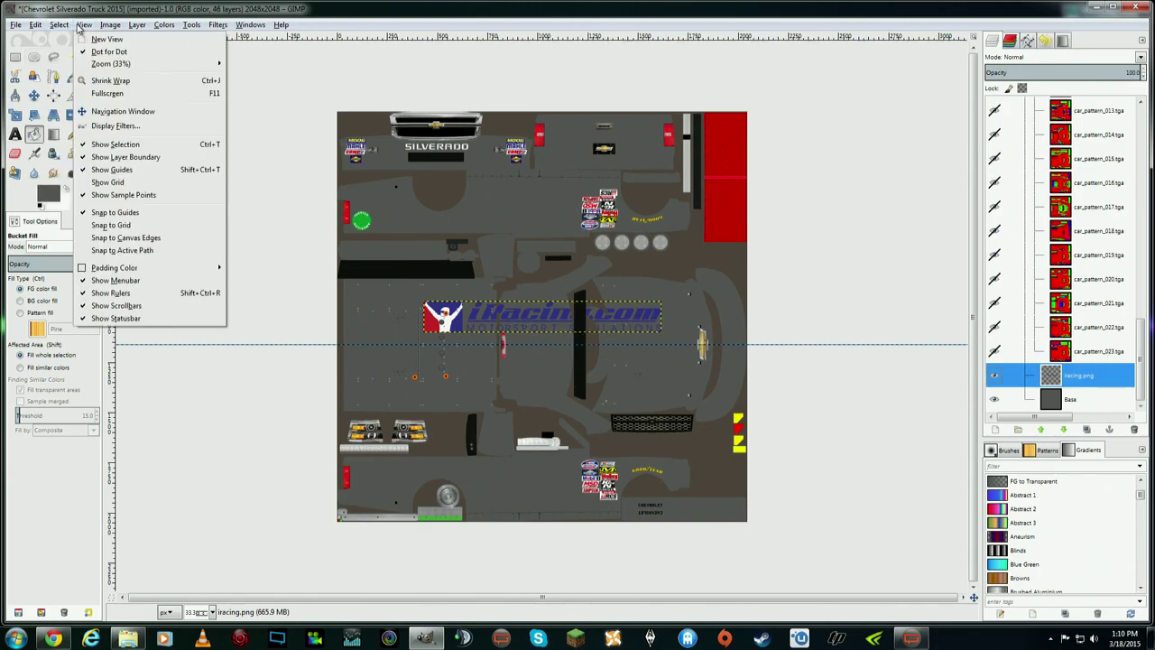
{"action": "mouse_move", "coordinate": [165, 66]}
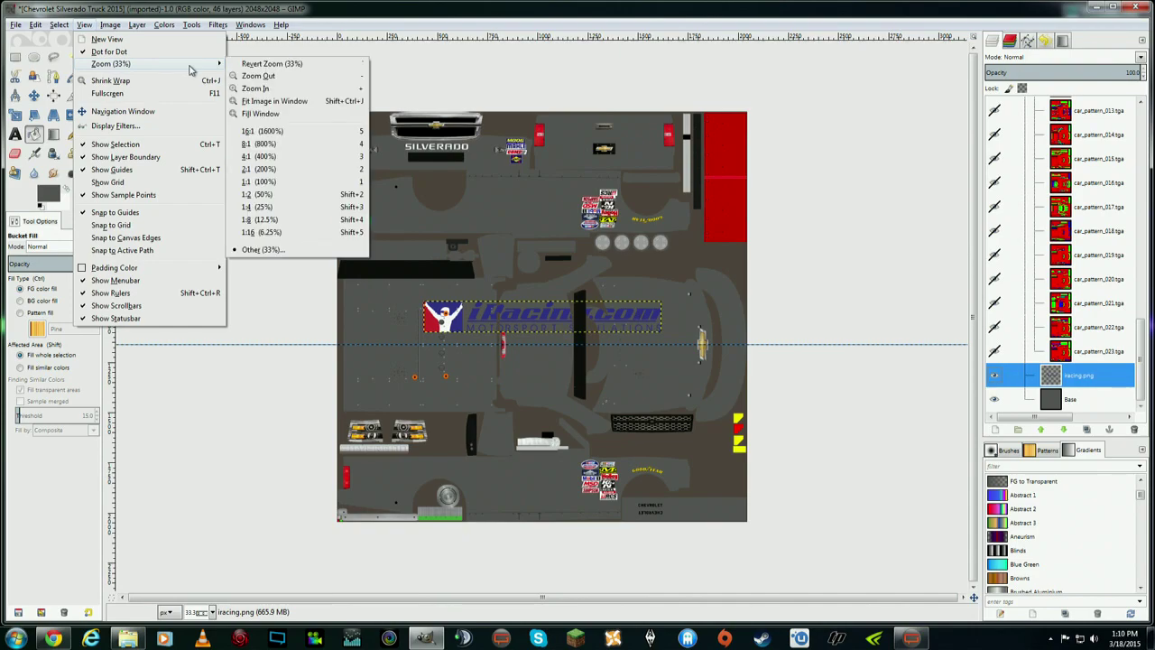
{"action": "left_click", "coordinate": [291, 183]}
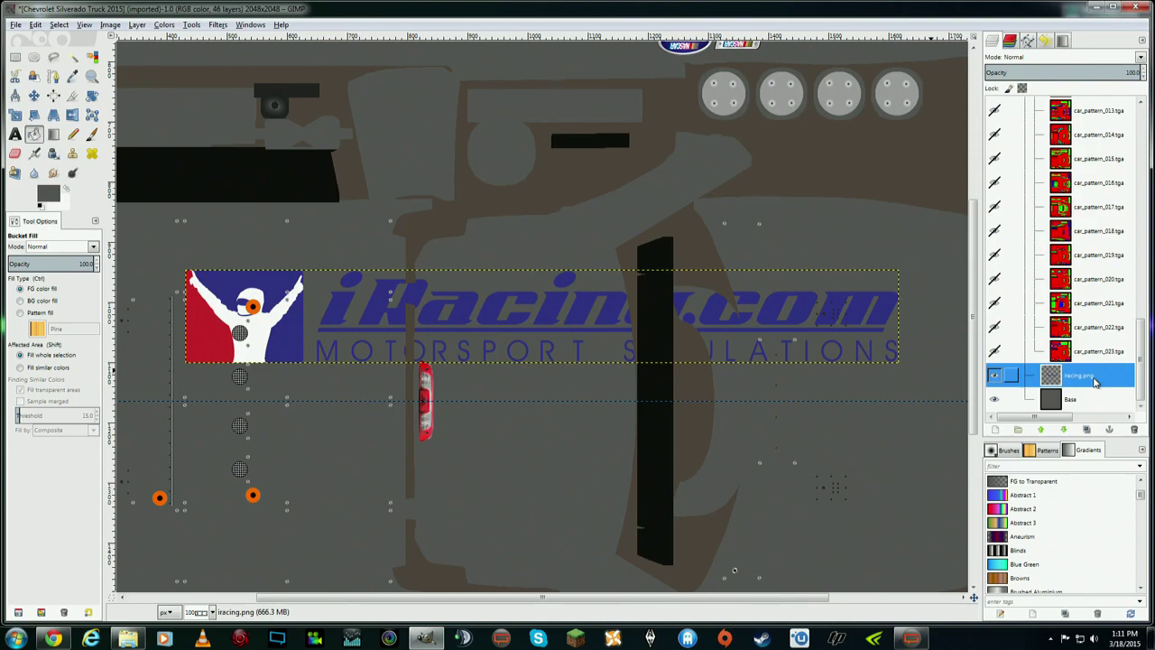
{"action": "key", "text": "Down"}
{"action": "key", "text": "Up"}
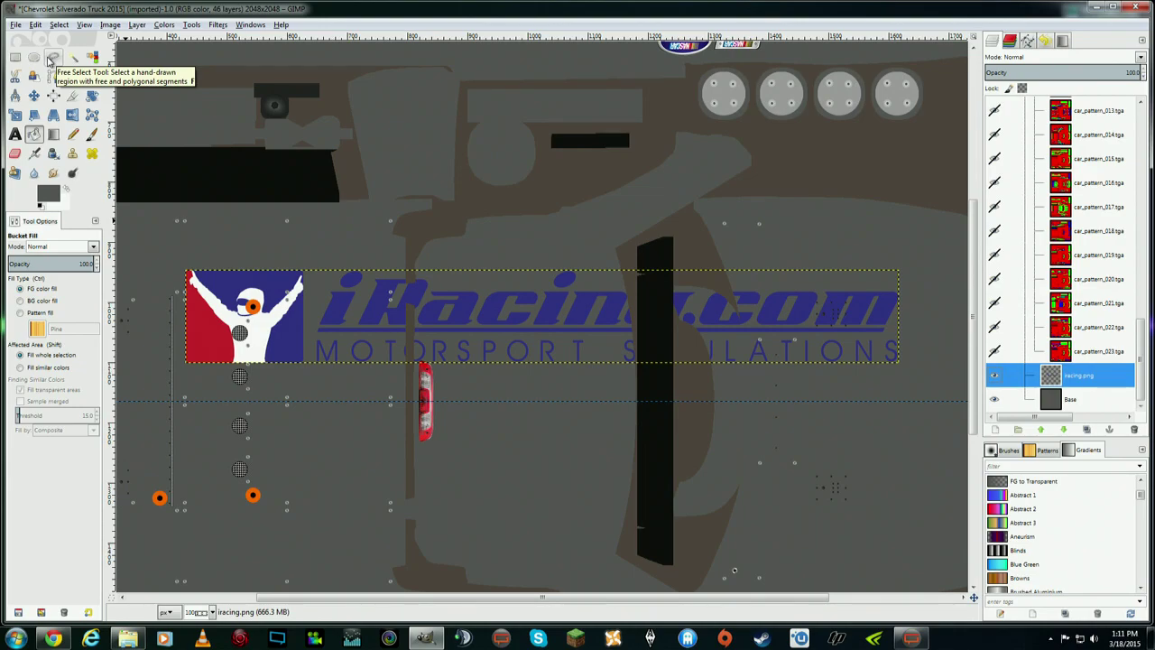
- Draw a four-corner Free Select polygon around the wordmark on iracing.png, excluding the emblem
{"action": "left_click", "coordinate": [51, 59]}
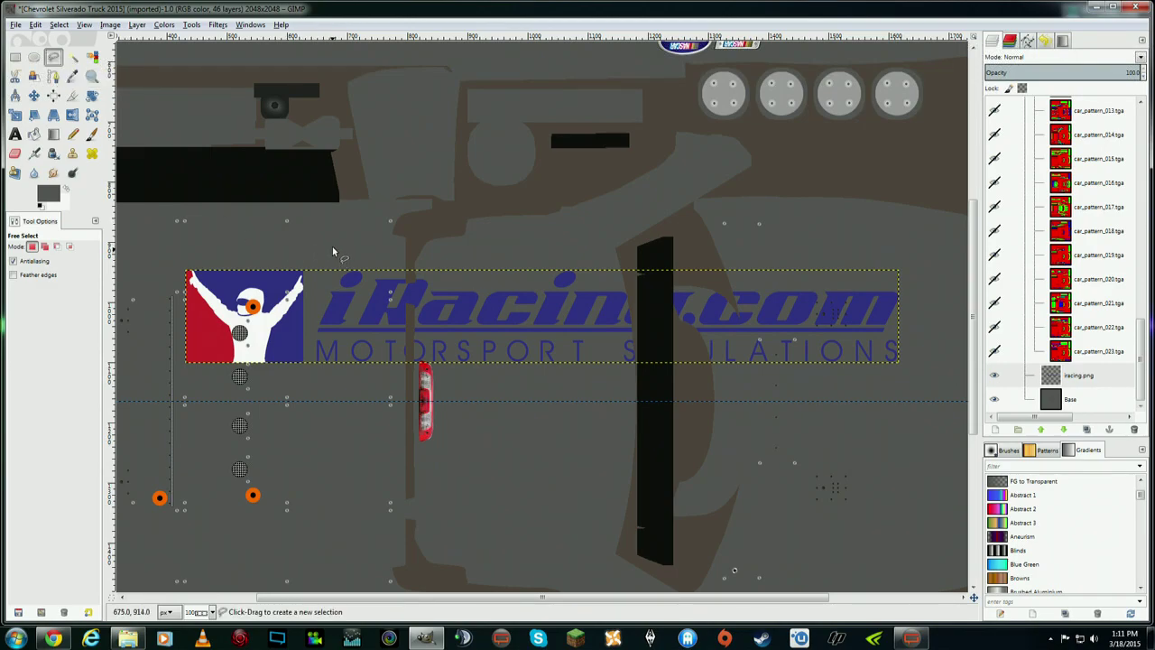
{"action": "left_click", "coordinate": [1071, 373]}
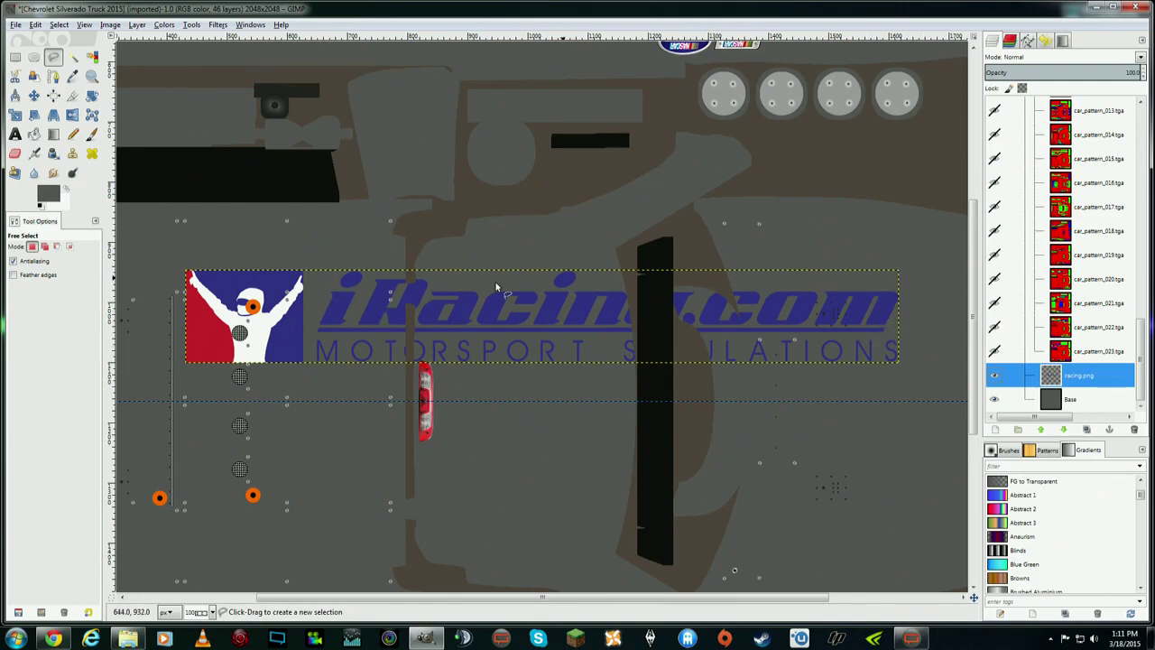
{"action": "left_click", "coordinate": [310, 249]}
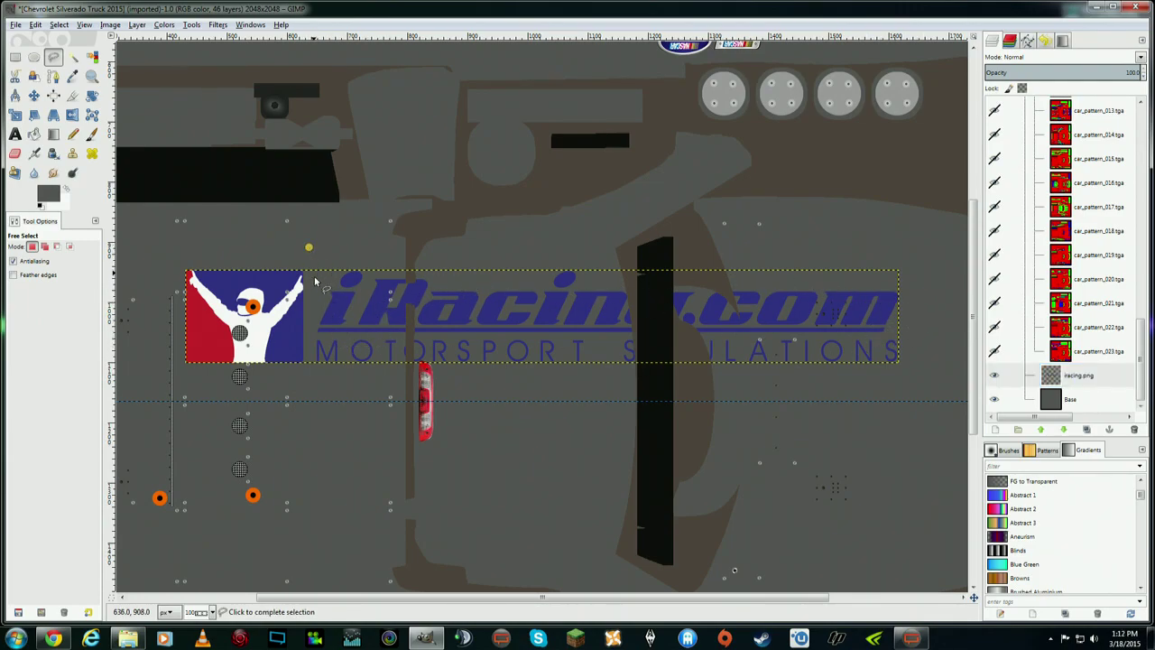
{"action": "left_click", "coordinate": [309, 381]}
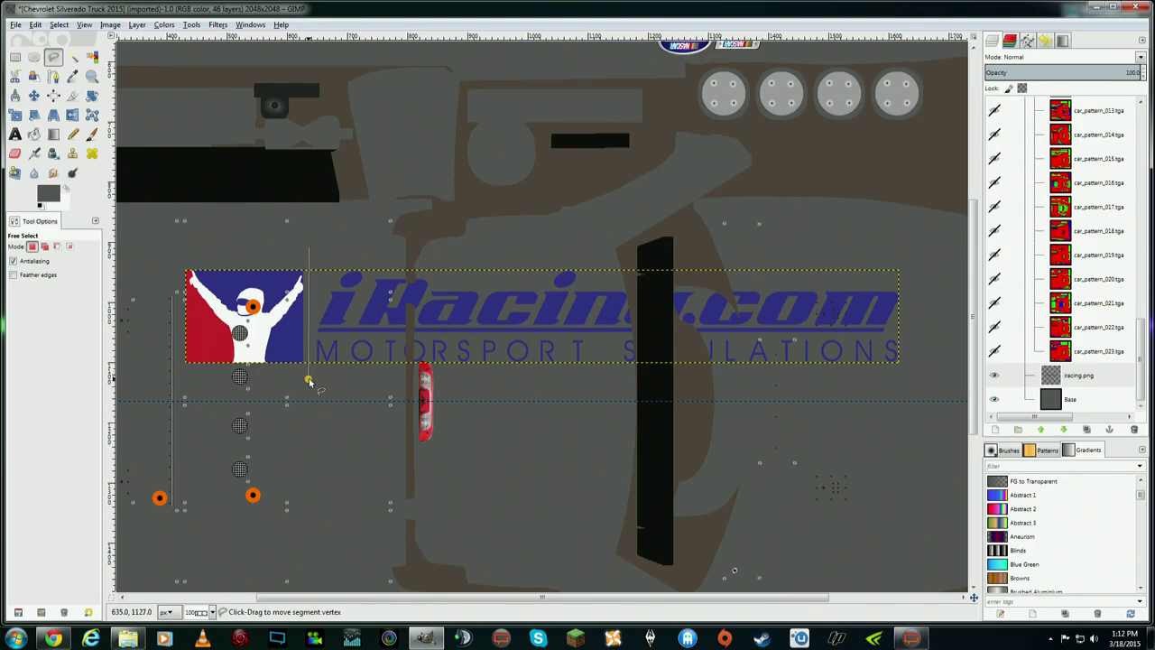
{"action": "left_click", "coordinate": [917, 369]}
{"action": "left_click", "coordinate": [911, 259]}
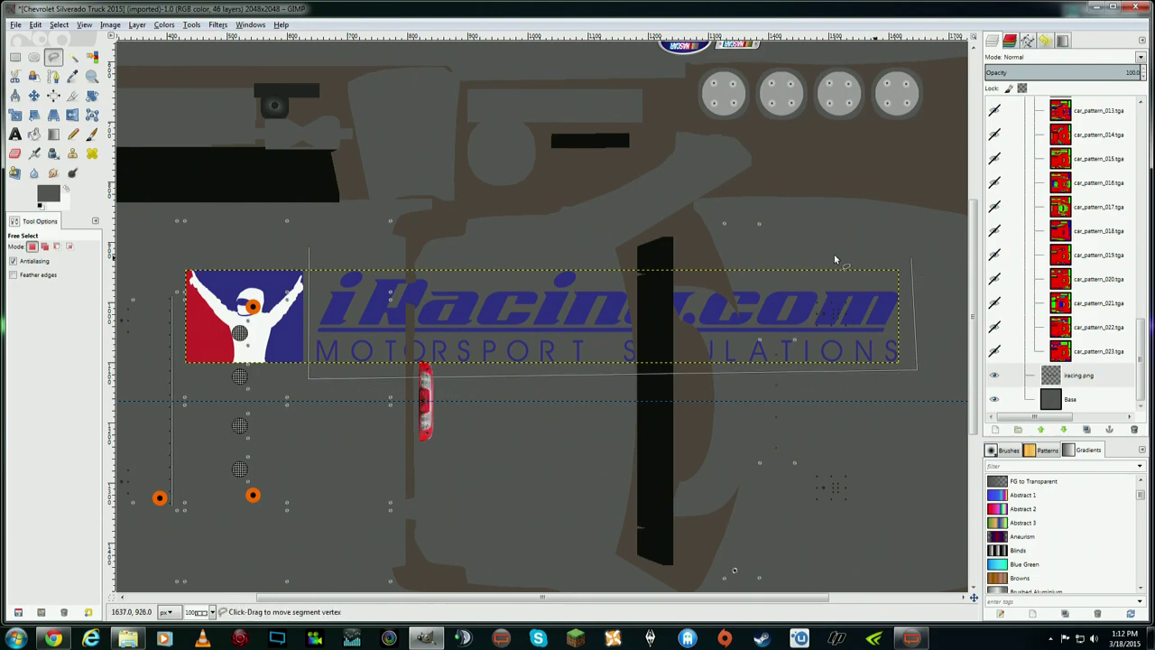
{"action": "left_click", "coordinate": [310, 249]}
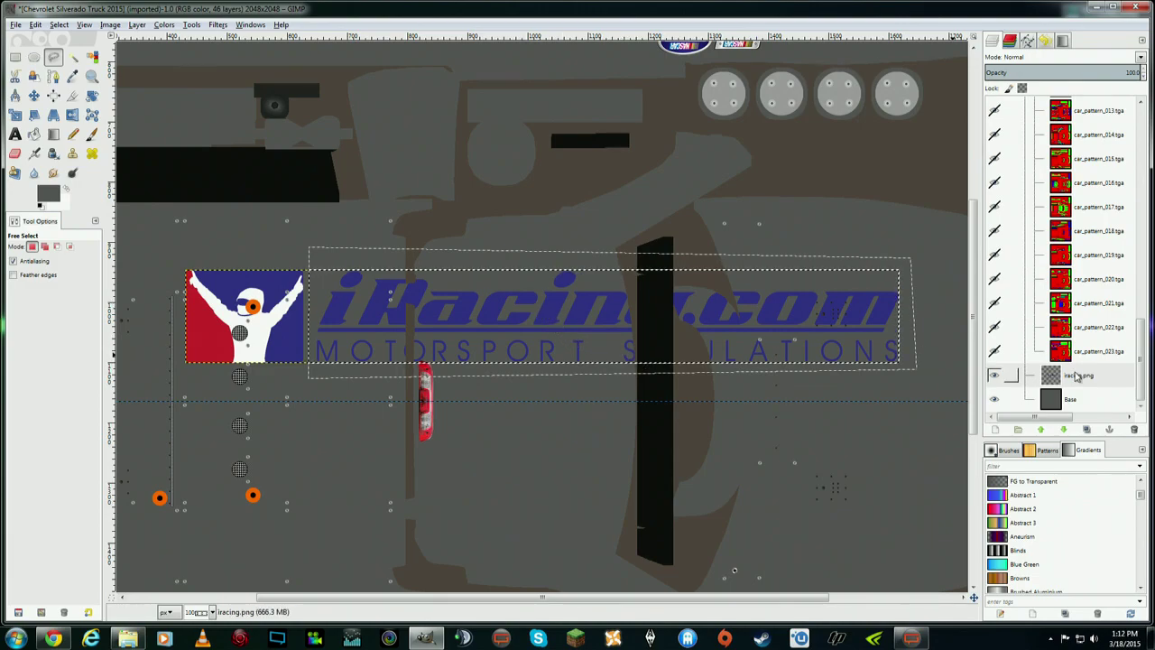
- Swap the foreground and background colours so the foreground is white (ffffff)
{"action": "right_click", "coordinate": [1076, 376]}
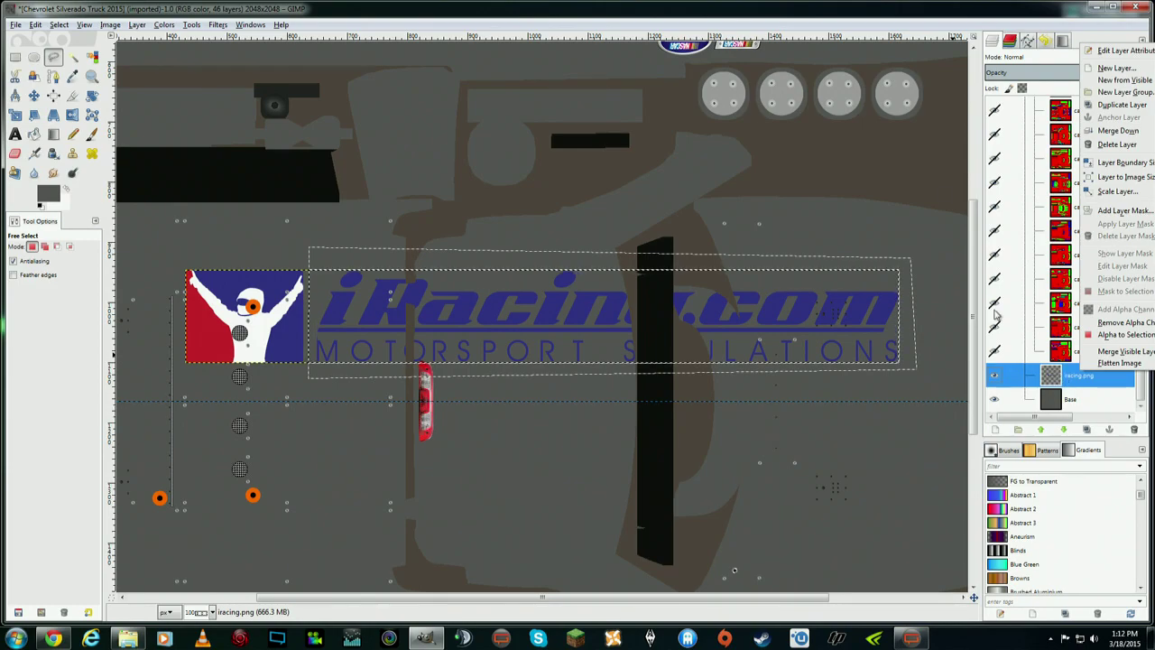
{"action": "left_click", "coordinate": [922, 16]}
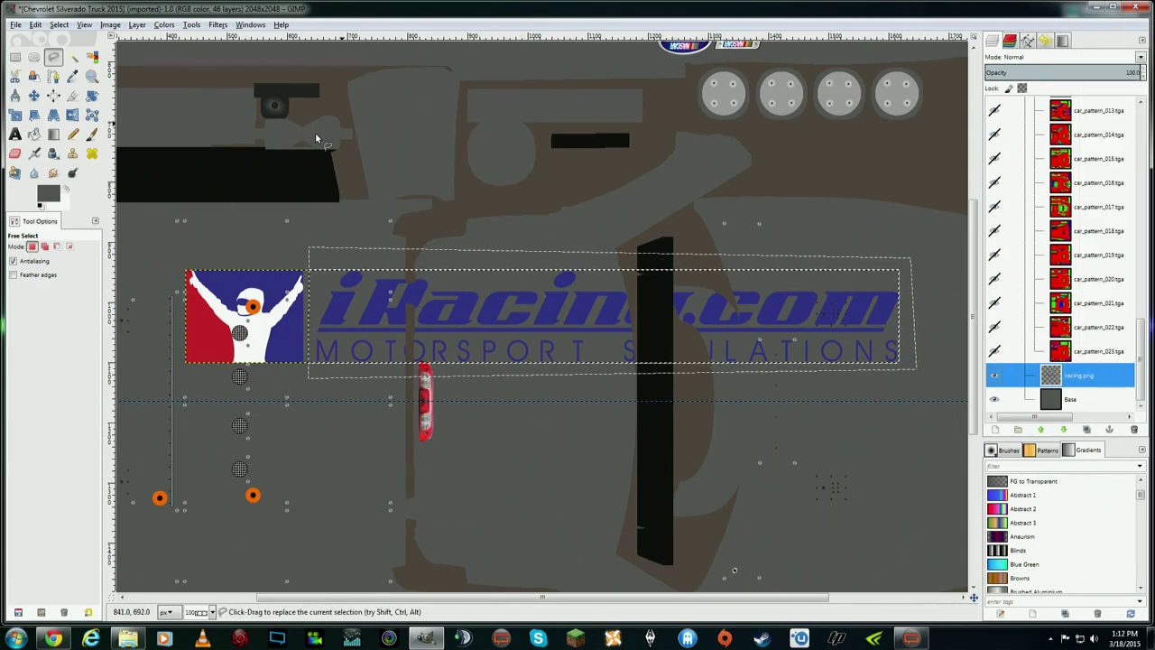
{"action": "left_click", "coordinate": [66, 188]}
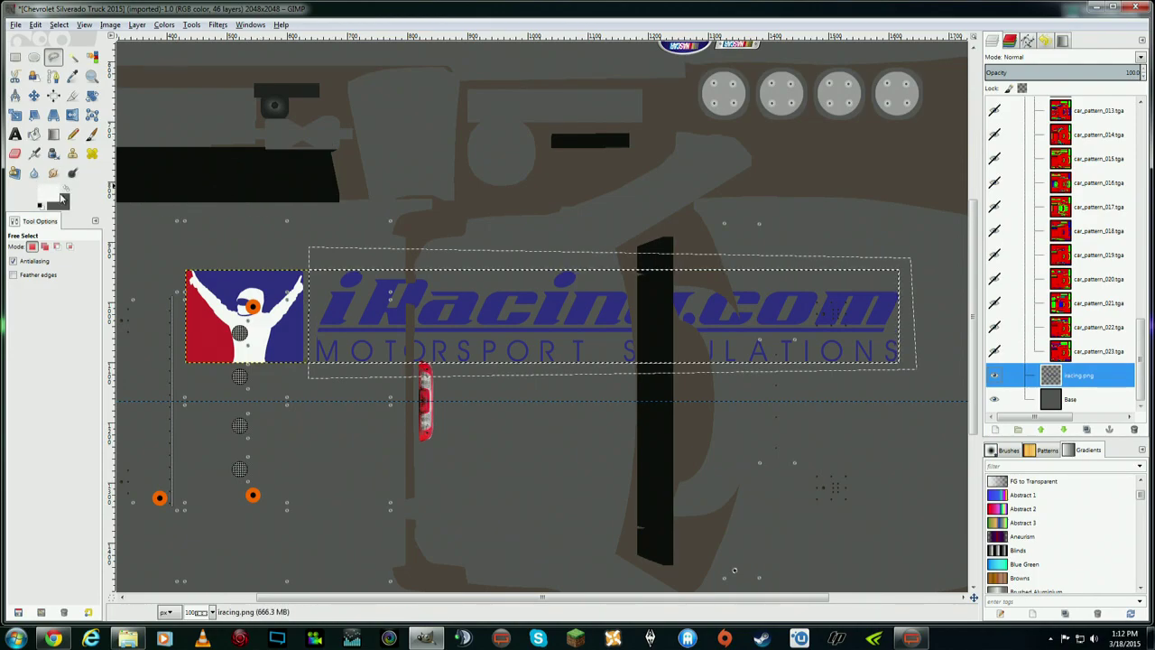
{"action": "left_click", "coordinate": [48, 195]}
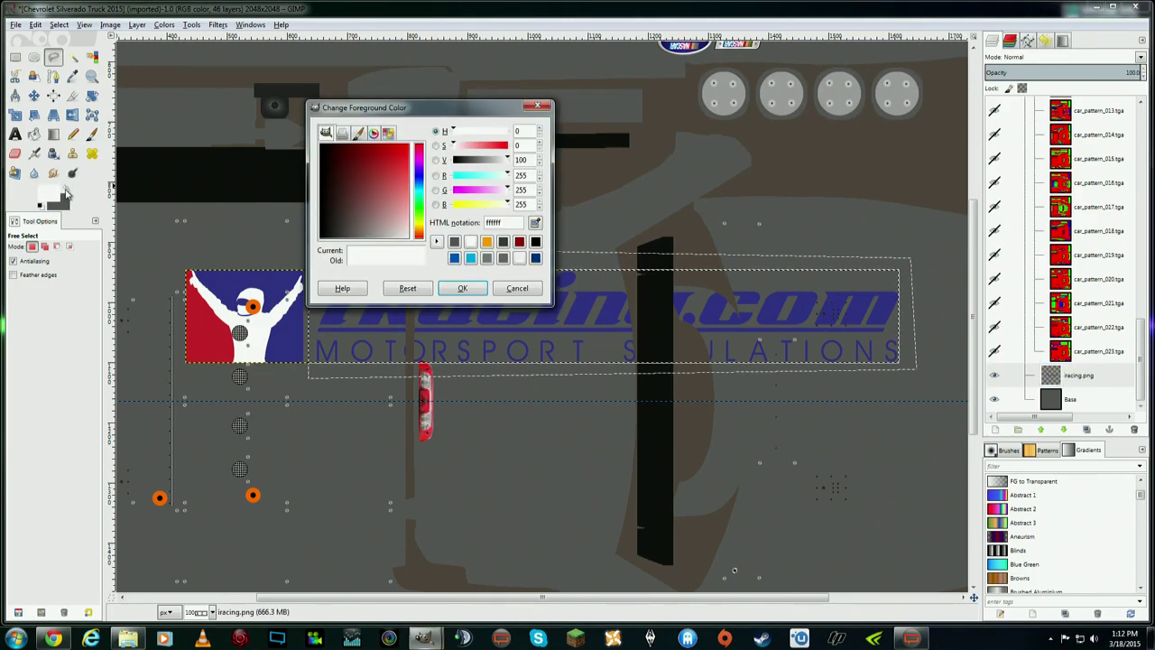
{"action": "left_click", "coordinate": [530, 108]}
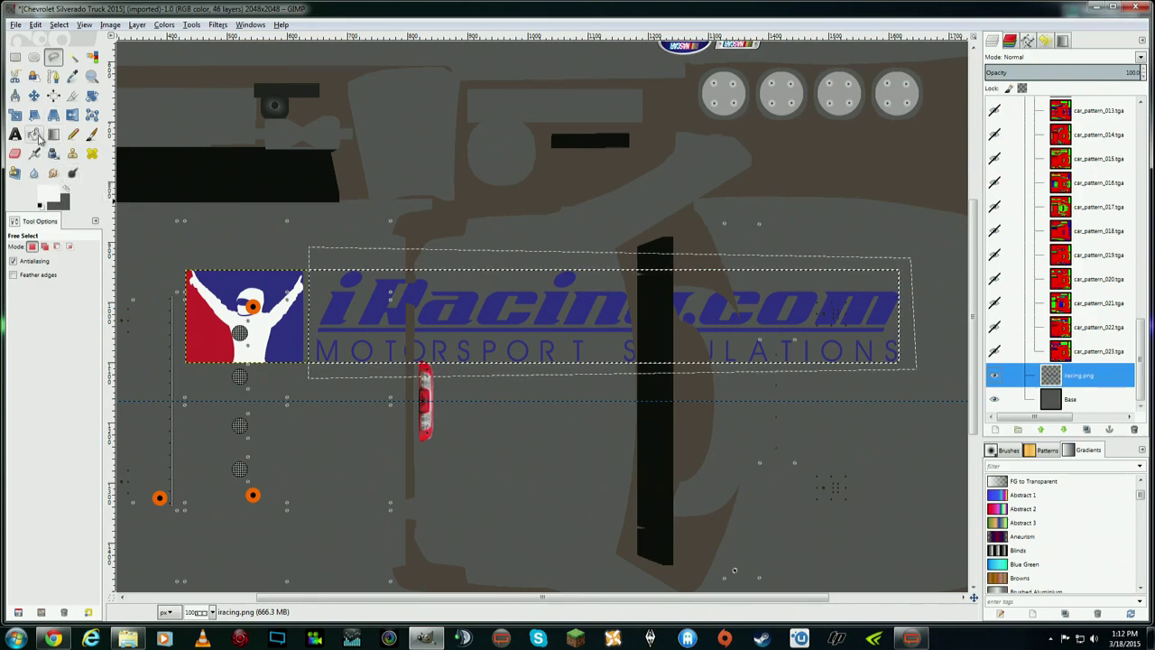
- Fill the selection white, undo it, and switch Bucket Fill to similar colours
{"action": "left_click", "coordinate": [37, 135]}
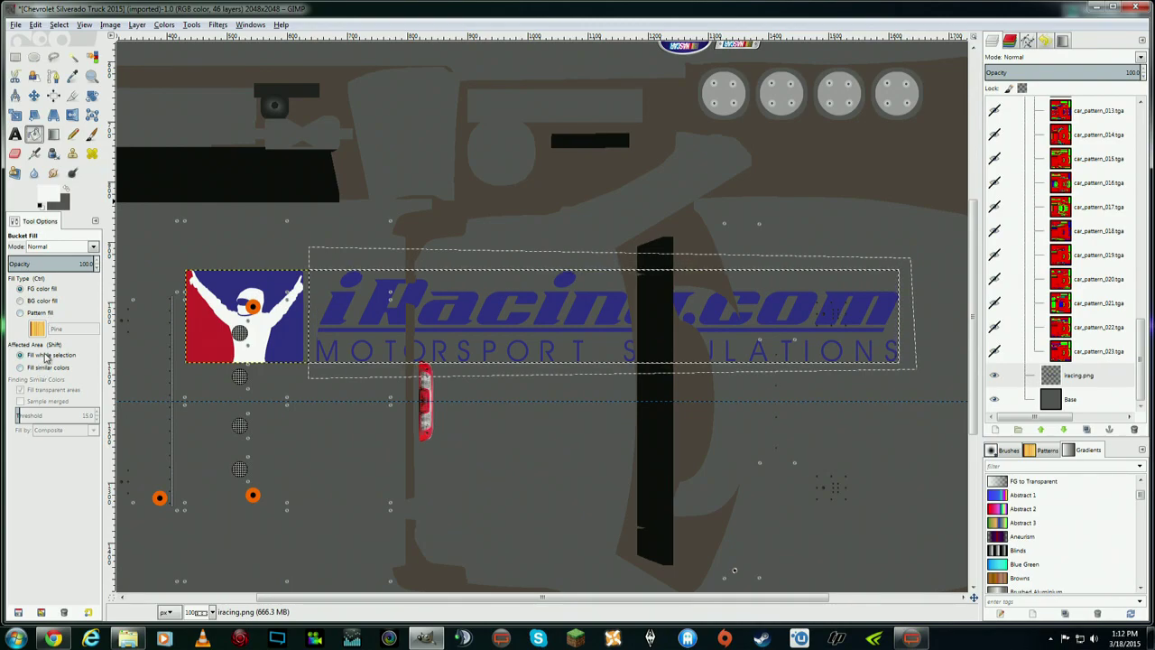
{"action": "left_click", "coordinate": [341, 308]}
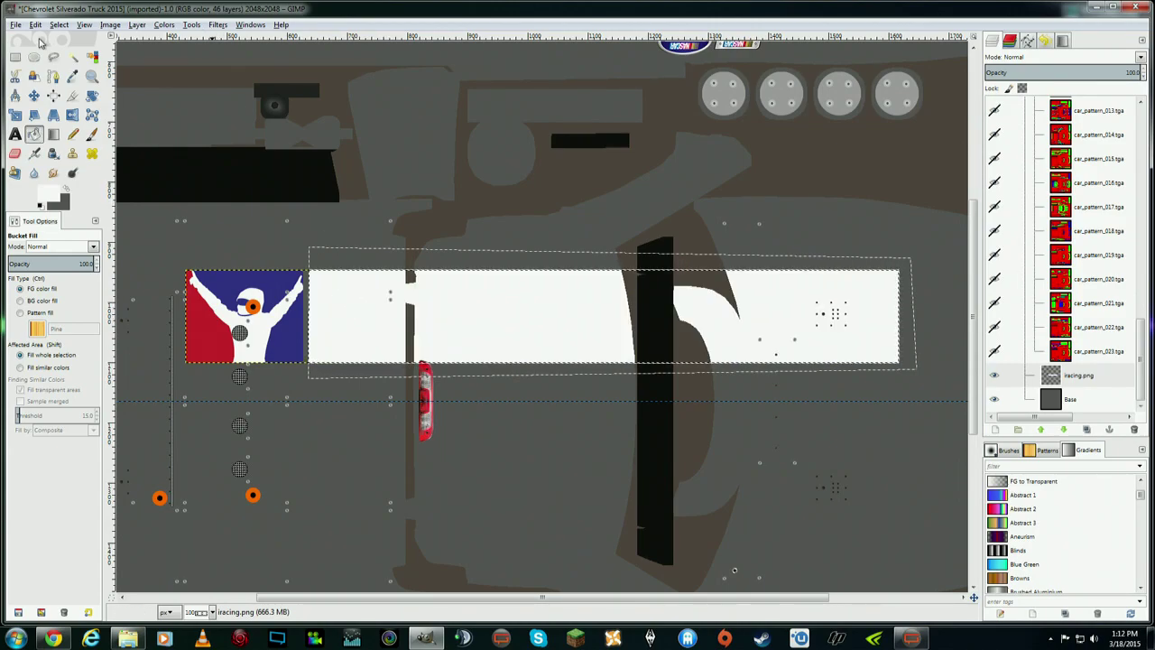
{"action": "left_click", "coordinate": [35, 24]}
{"action": "left_click", "coordinate": [52, 41]}
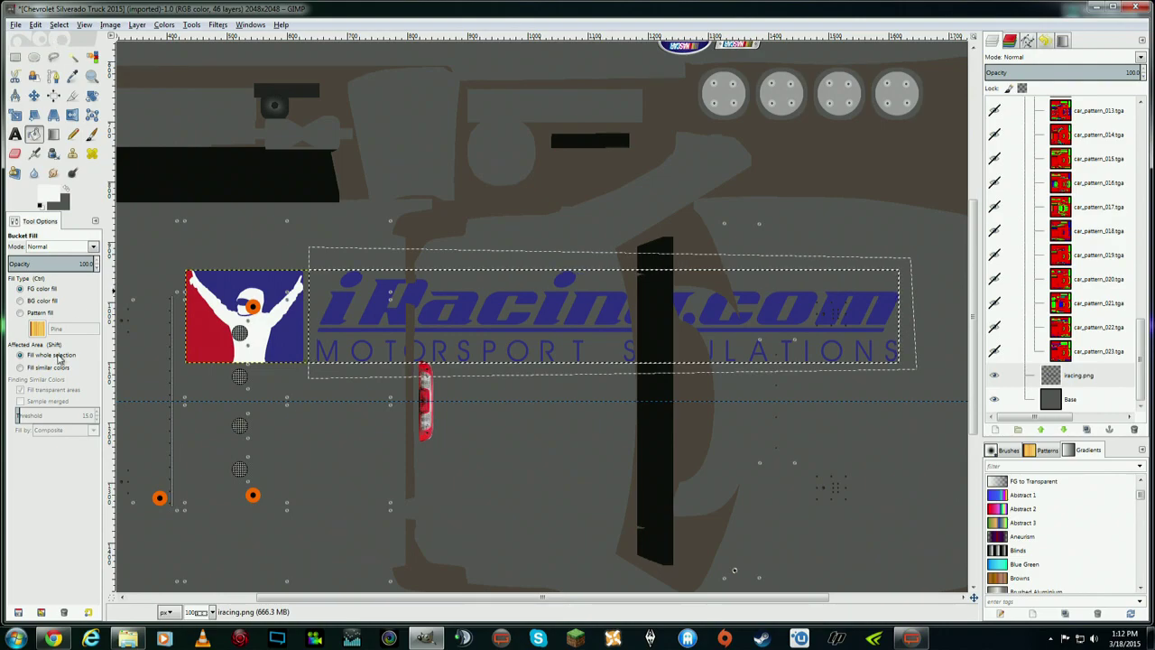
{"action": "left_click", "coordinate": [45, 367]}
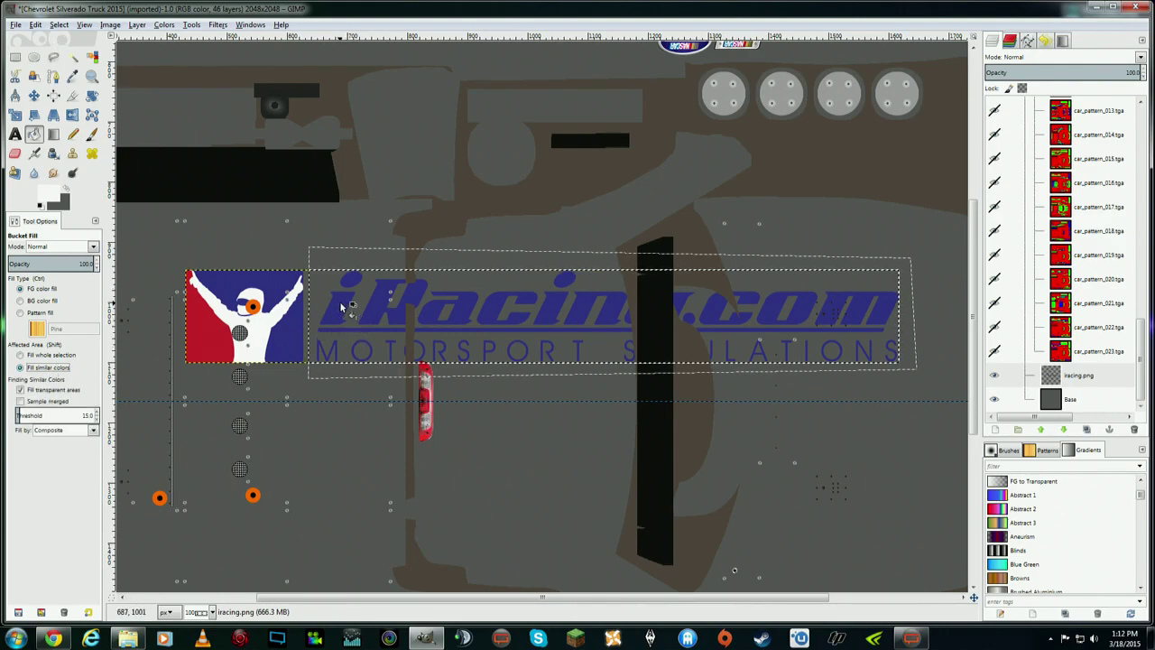
- Whiten the 'i', its dot, 'R', the underline bar and the letters 'MOTORSPO'
{"action": "left_click", "coordinate": [341, 310]}
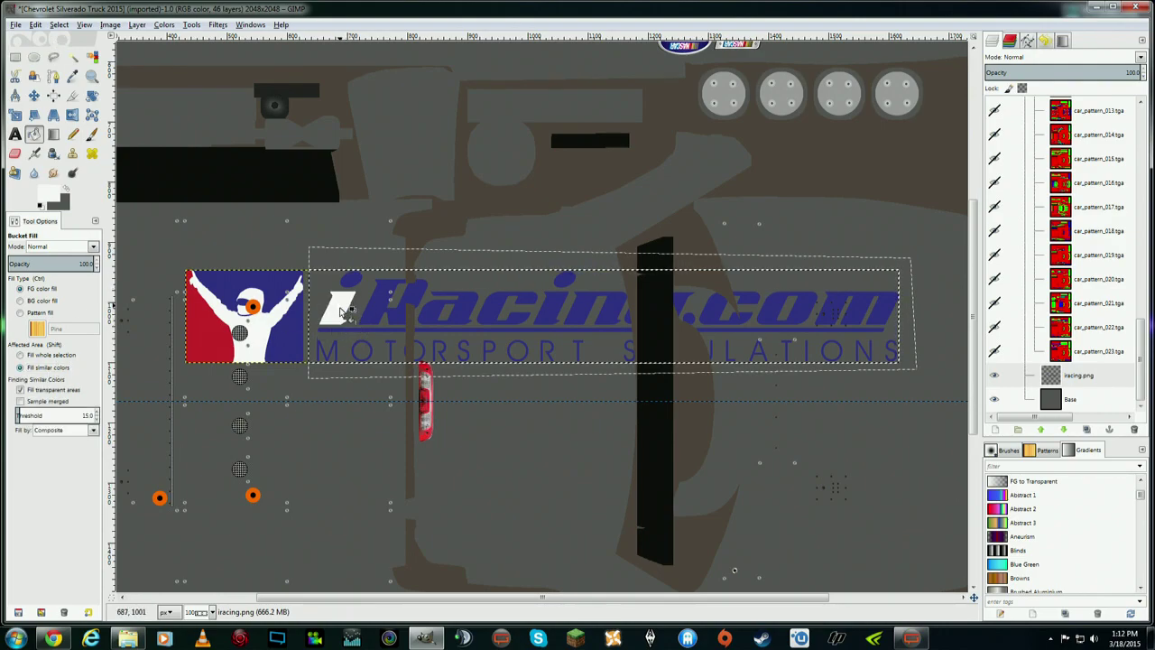
{"action": "left_click", "coordinate": [353, 282]}
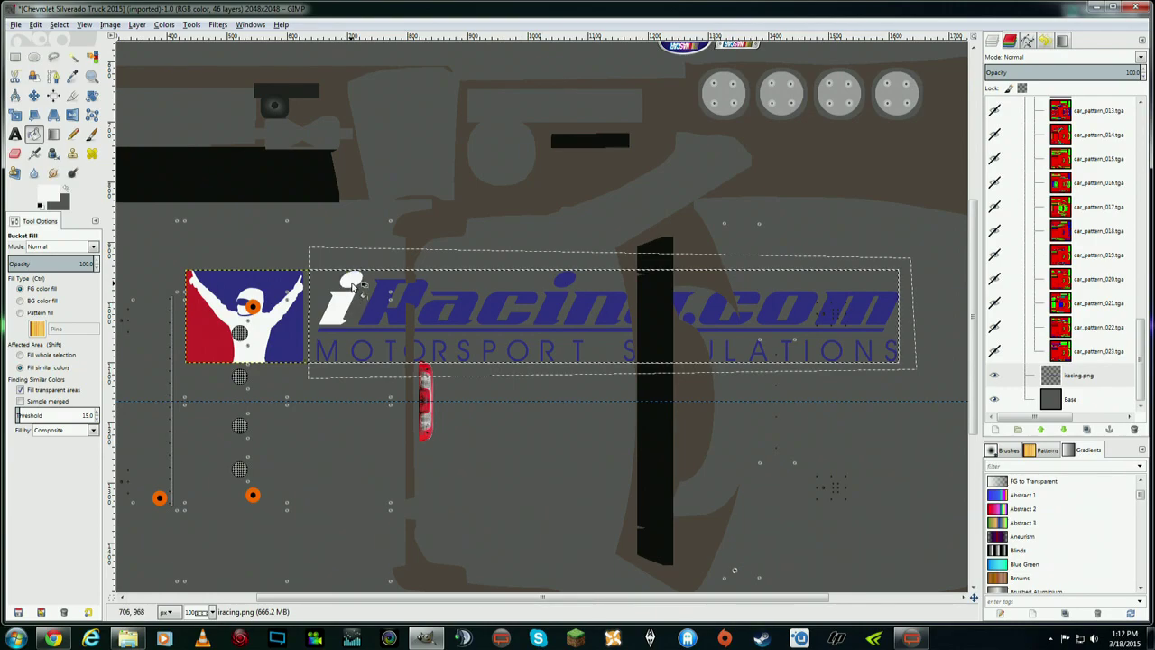
{"action": "left_click", "coordinate": [392, 305]}
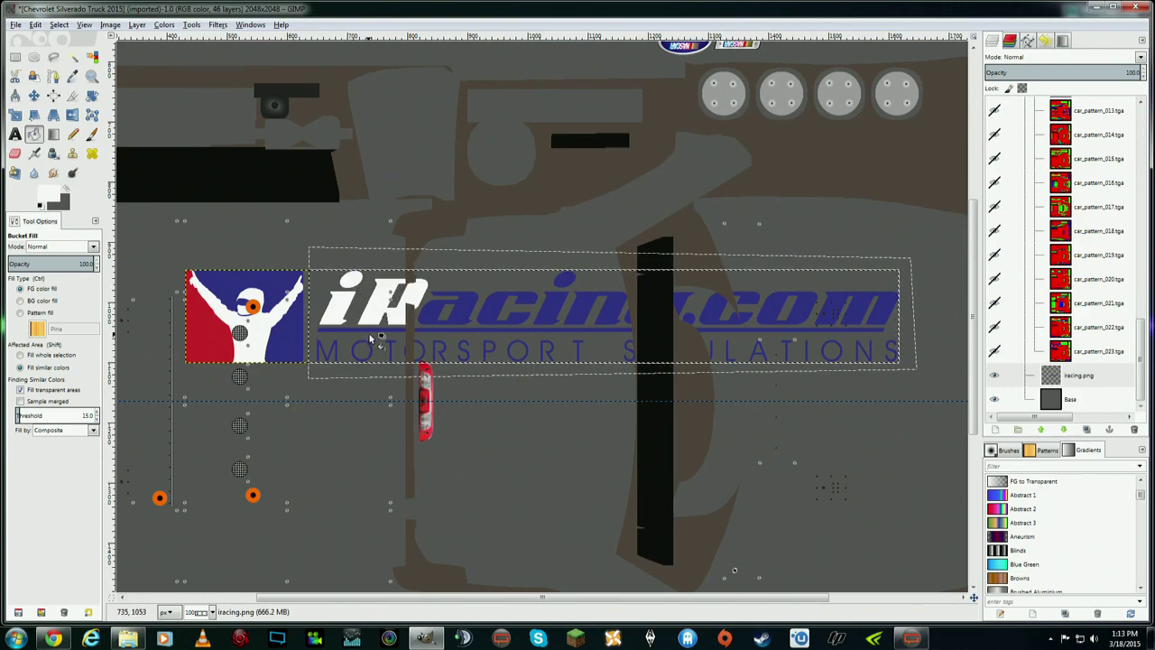
{"action": "left_click", "coordinate": [388, 331]}
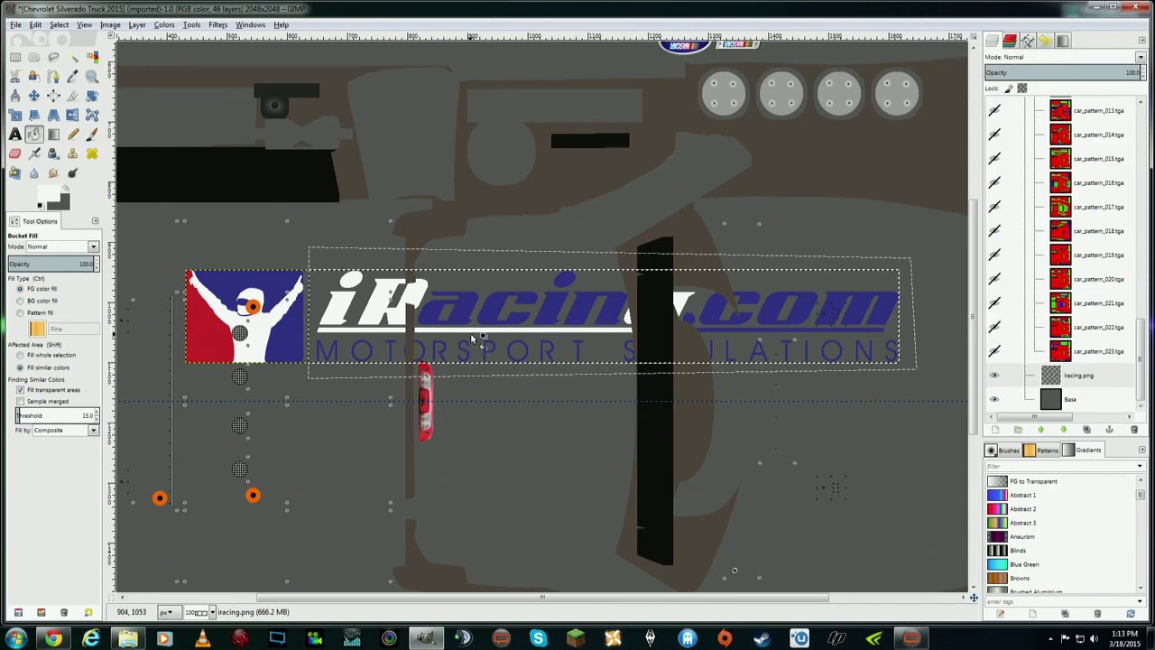
{"action": "left_click", "coordinate": [339, 348]}
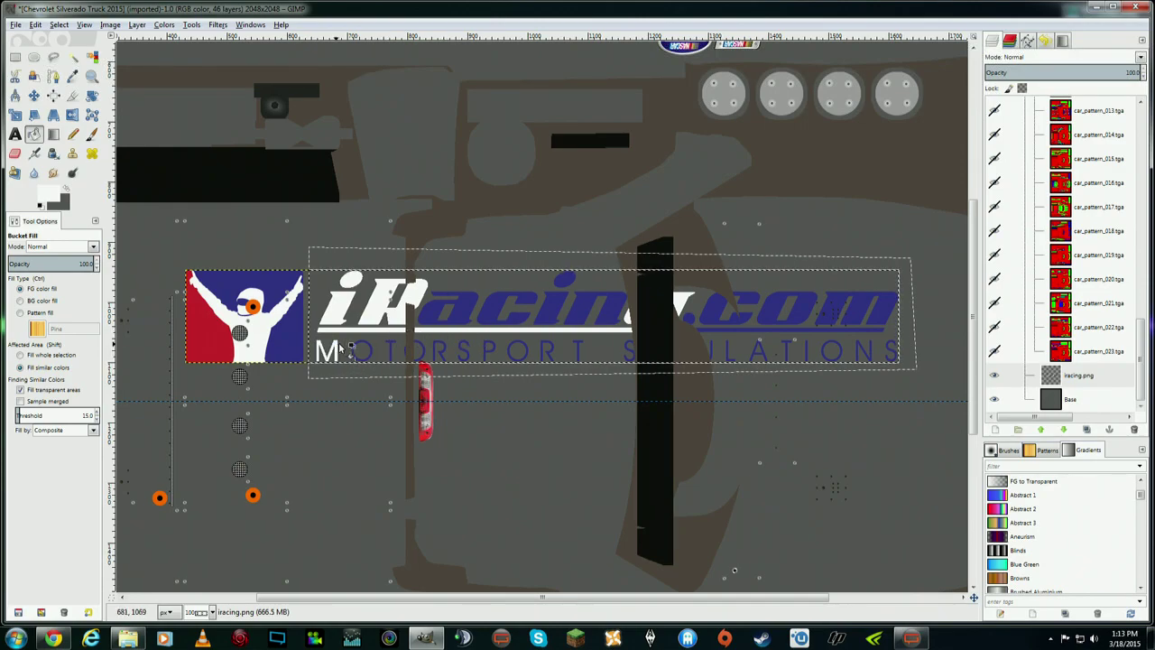
{"action": "left_click", "coordinate": [363, 350]}
{"action": "left_click", "coordinate": [390, 349]}
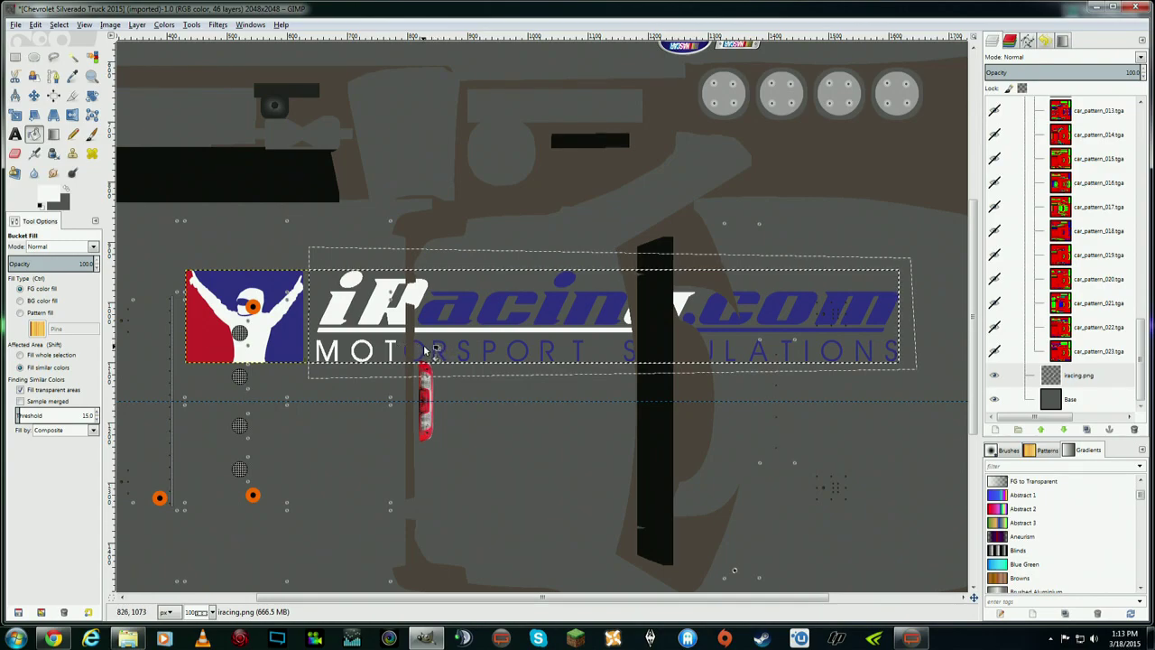
{"action": "left_click", "coordinate": [430, 352]}
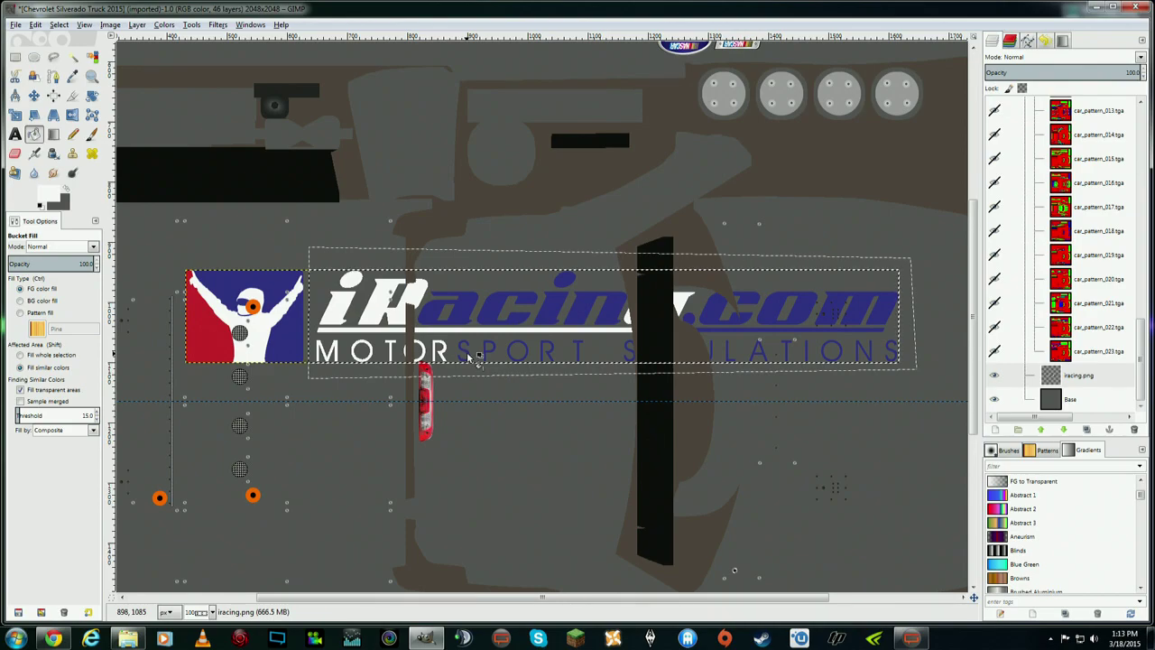
{"action": "left_click", "coordinate": [463, 353]}
{"action": "left_click", "coordinate": [492, 352]}
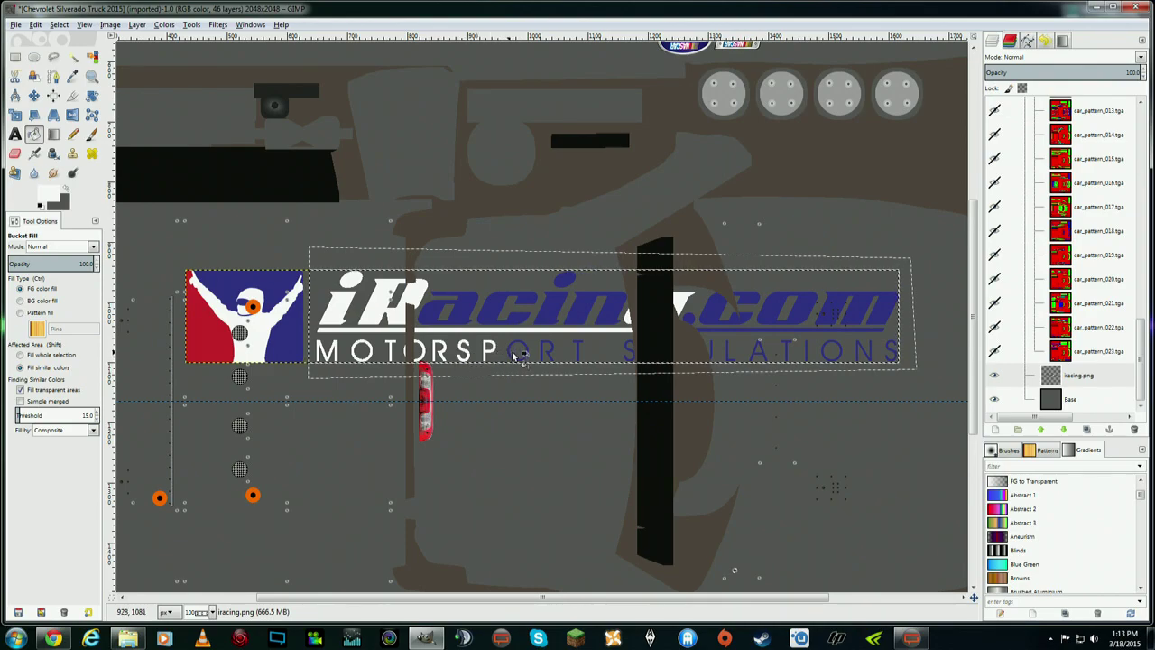
{"action": "left_click", "coordinate": [519, 352]}
- Whiten 'a', 'c' and the second 'i' of iRacing, plus the final 'R', 'T' and 'S'
{"action": "left_click", "coordinate": [447, 312]}
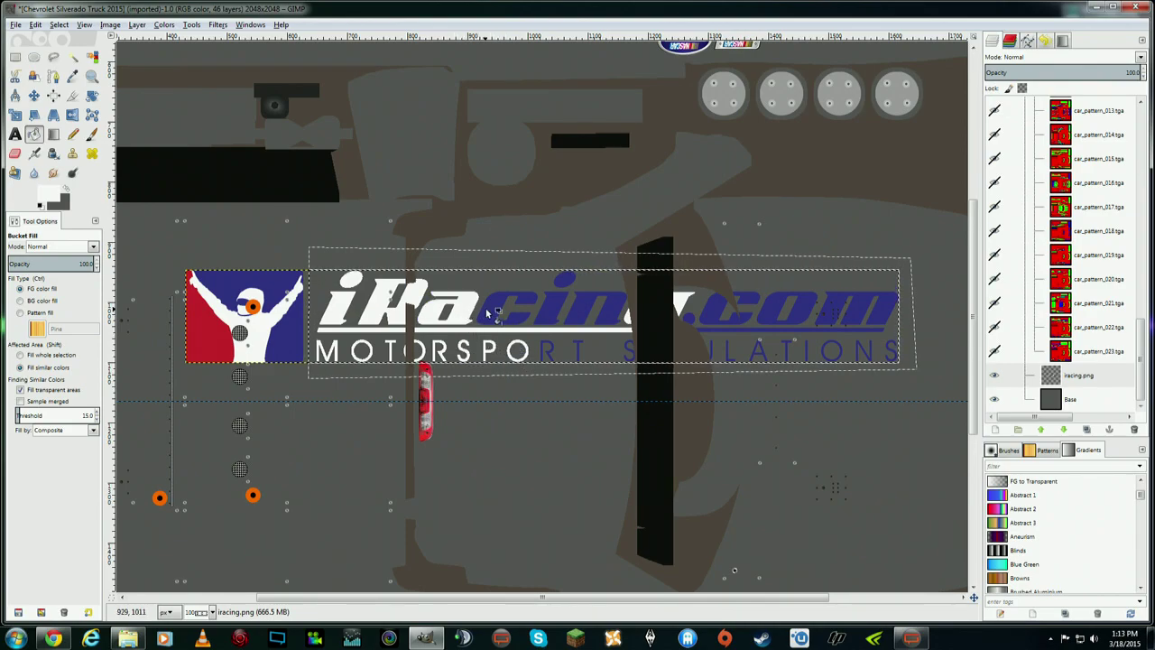
{"action": "left_click", "coordinate": [496, 312]}
{"action": "left_click", "coordinate": [539, 309]}
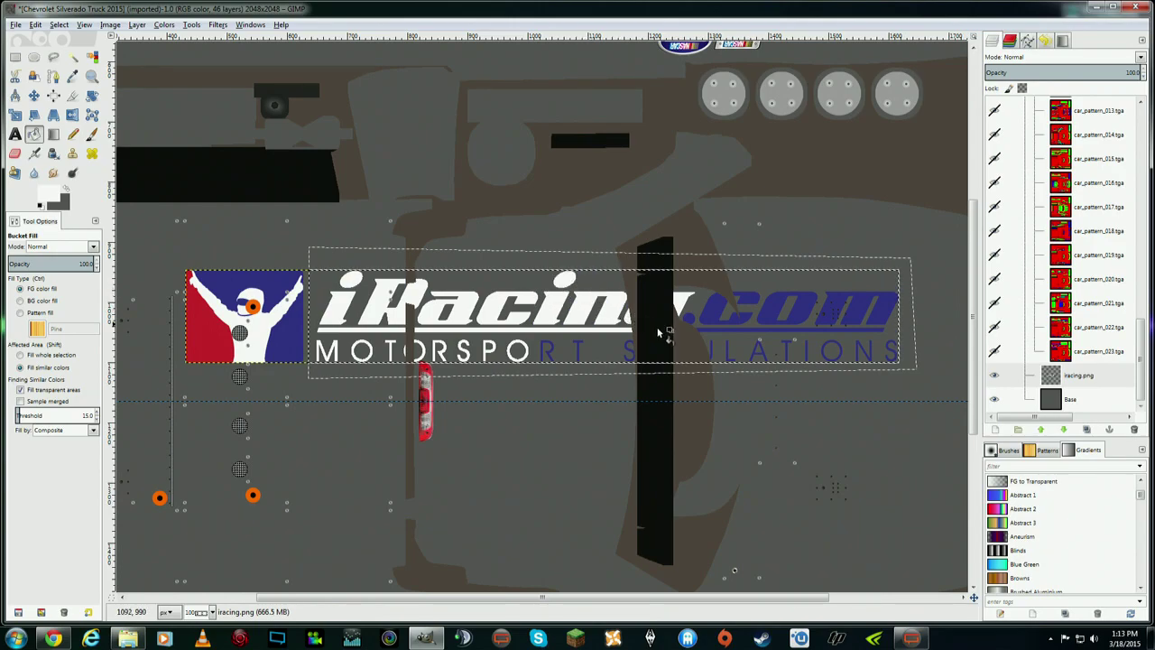
{"action": "left_click", "coordinate": [577, 351]}
{"action": "left_click", "coordinate": [550, 352]}
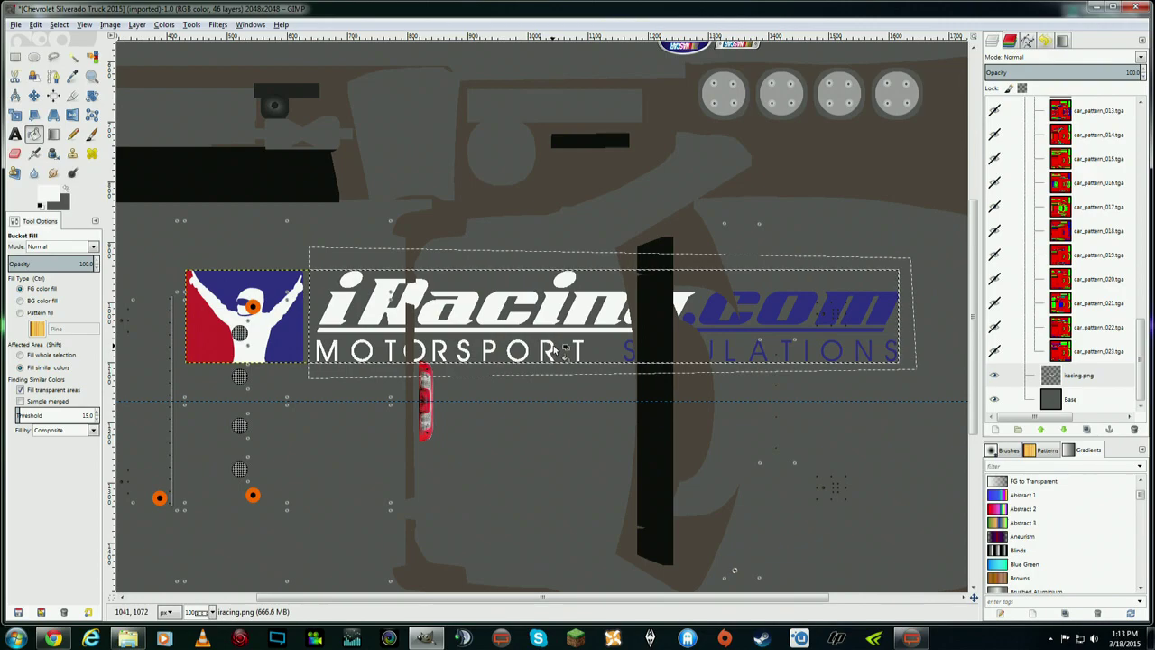
{"action": "left_click", "coordinate": [630, 351]}
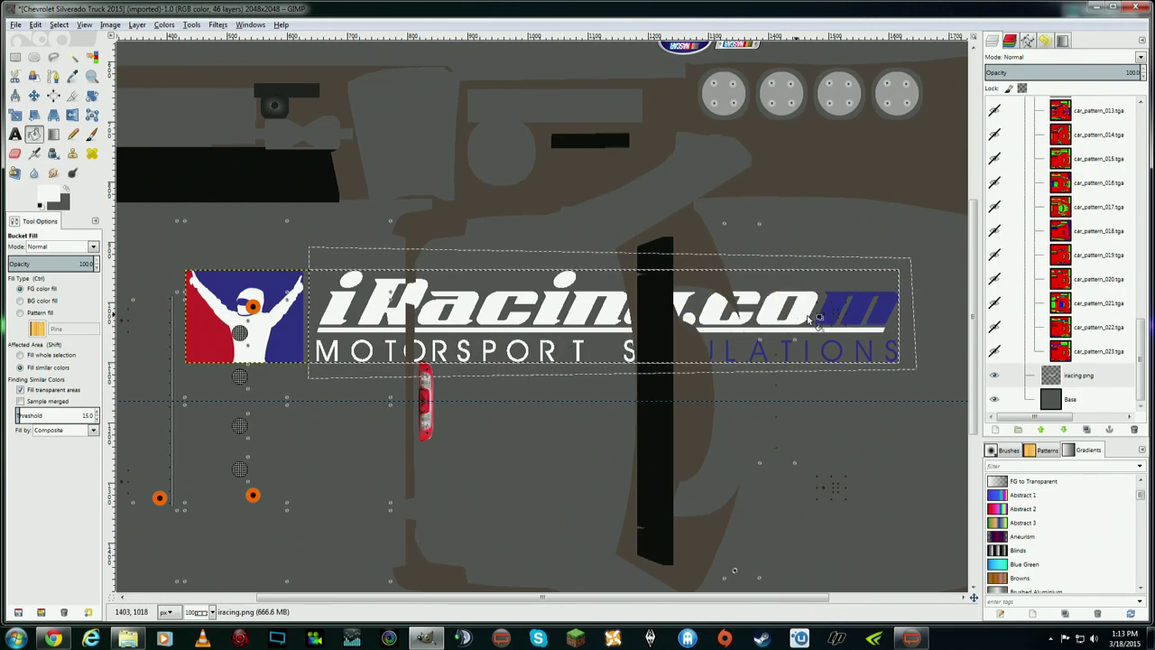
- Whiten the 'm' of iRacing.com and the remaining SIMULATIONS letters
{"action": "left_click", "coordinate": [859, 306]}
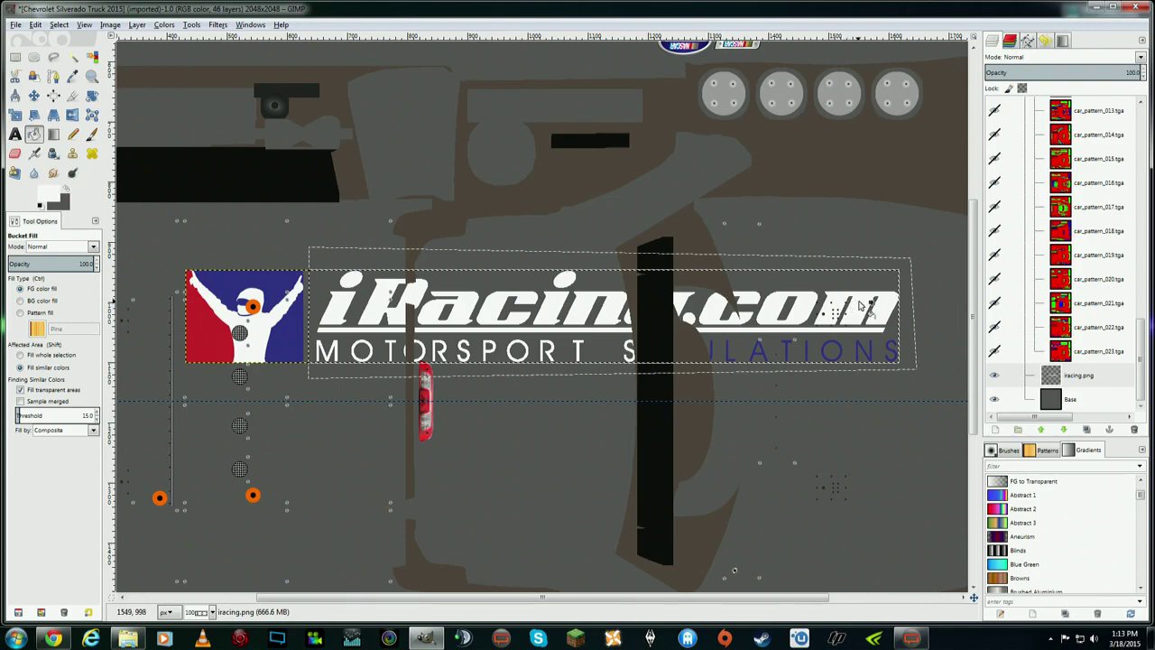
{"action": "left_click", "coordinate": [862, 350]}
{"action": "left_click", "coordinate": [831, 352]}
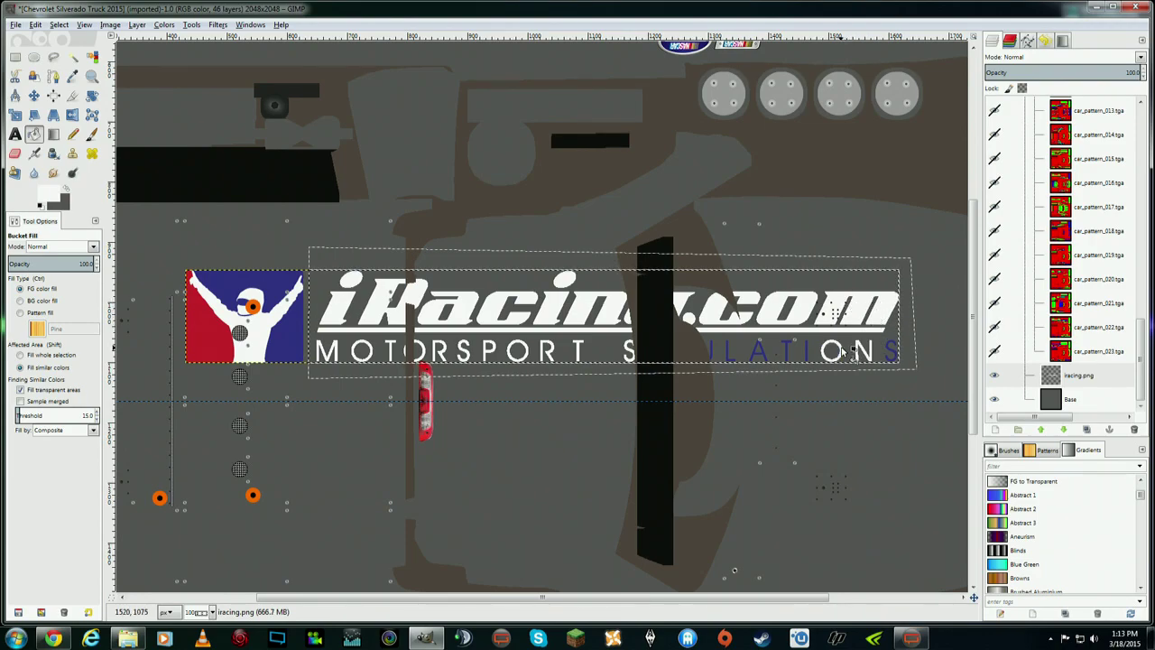
{"action": "left_click", "coordinate": [800, 352]}
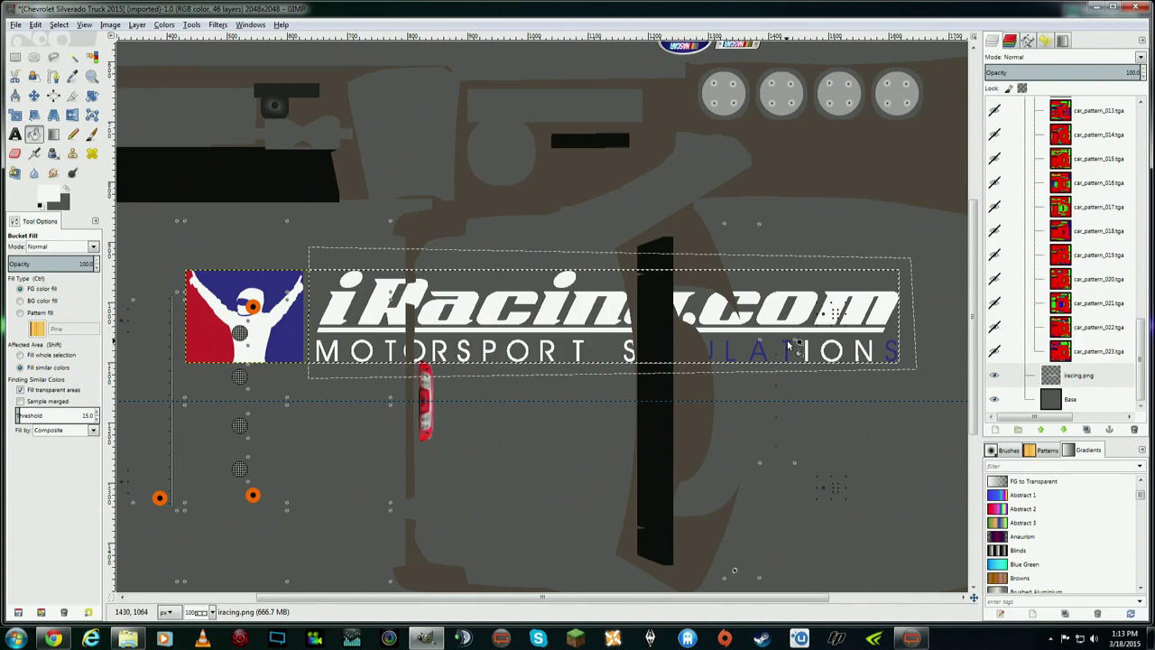
{"action": "left_click", "coordinate": [785, 351]}
{"action": "left_click", "coordinate": [762, 350]}
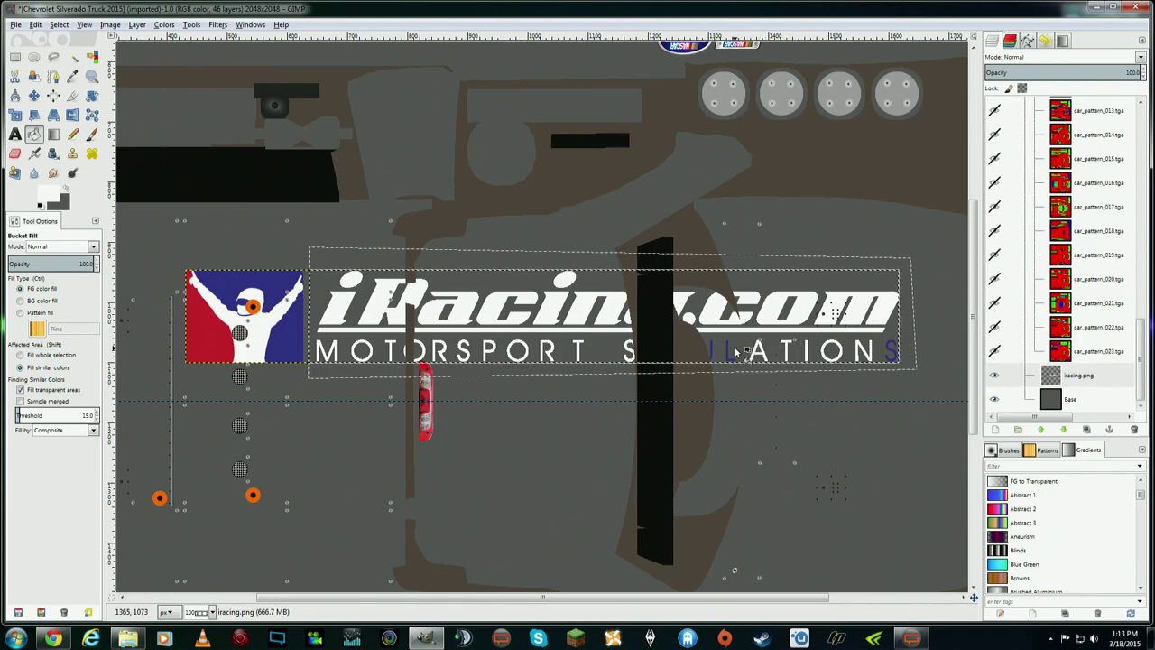
{"action": "left_click", "coordinate": [729, 352]}
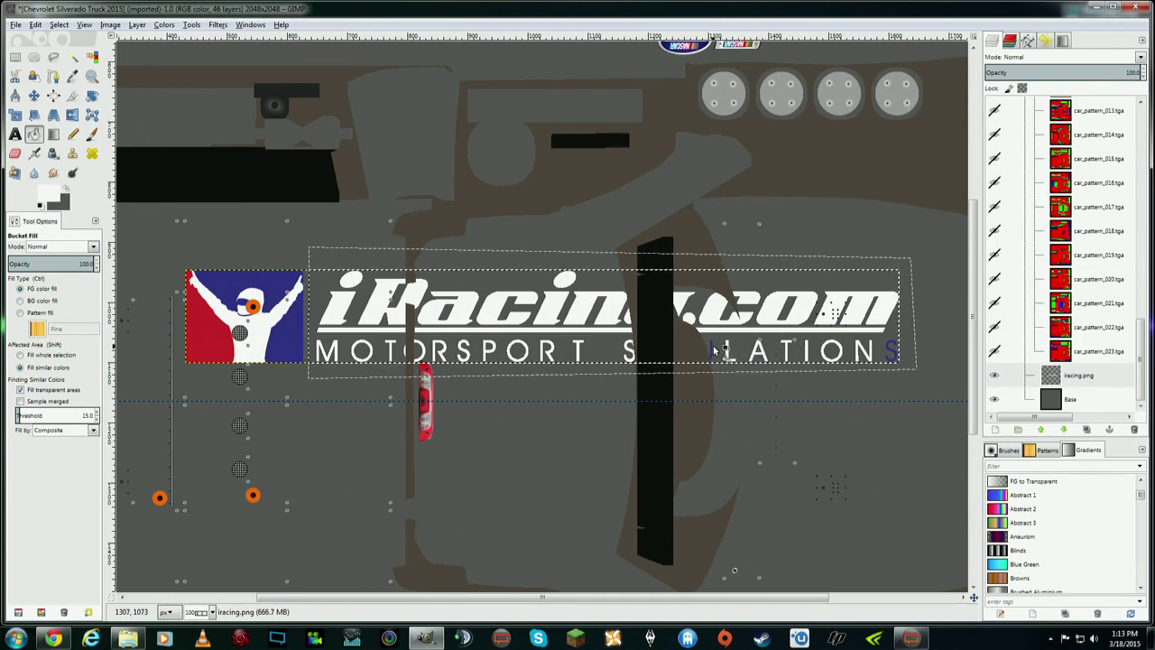
{"action": "left_click", "coordinate": [713, 350]}
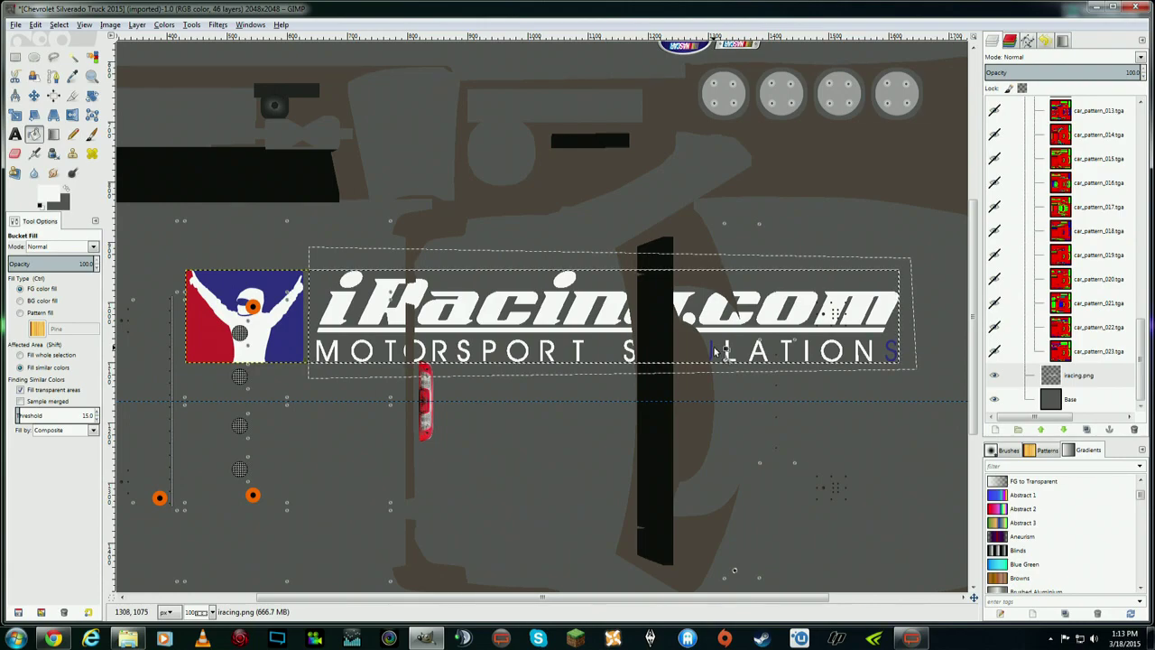
{"action": "left_click", "coordinate": [891, 350]}
- Clear the selection, make iracing.png the active layer, and choose the Move tool
{"action": "left_click", "coordinate": [57, 25]}
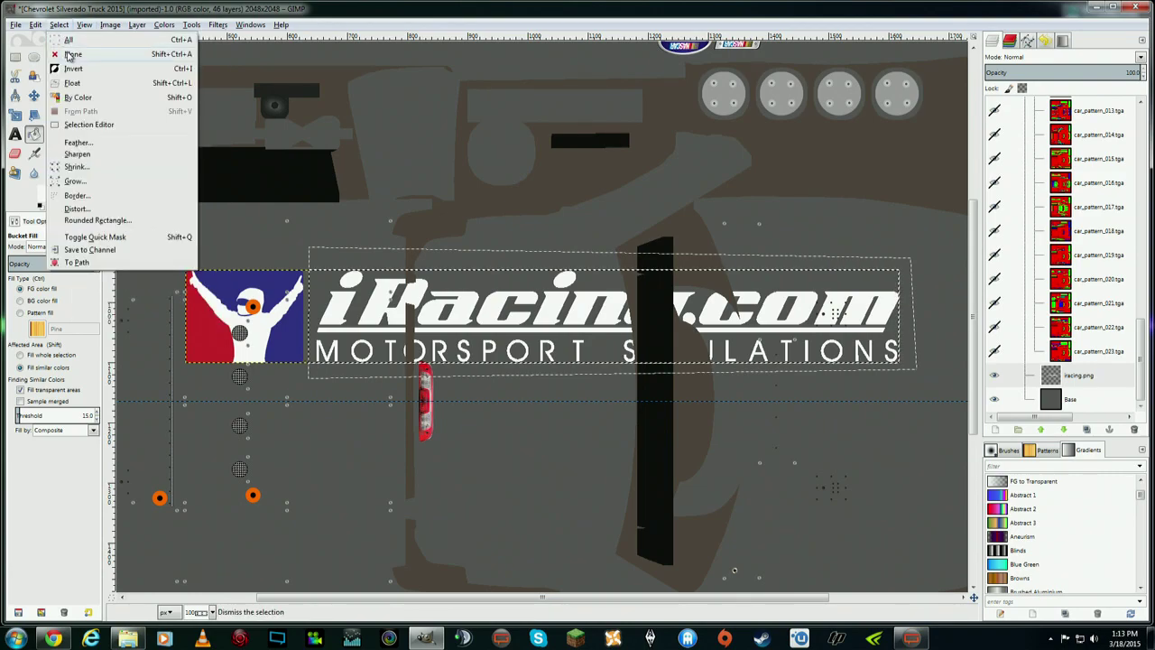
{"action": "left_click", "coordinate": [73, 54]}
{"action": "left_click", "coordinate": [1075, 377]}
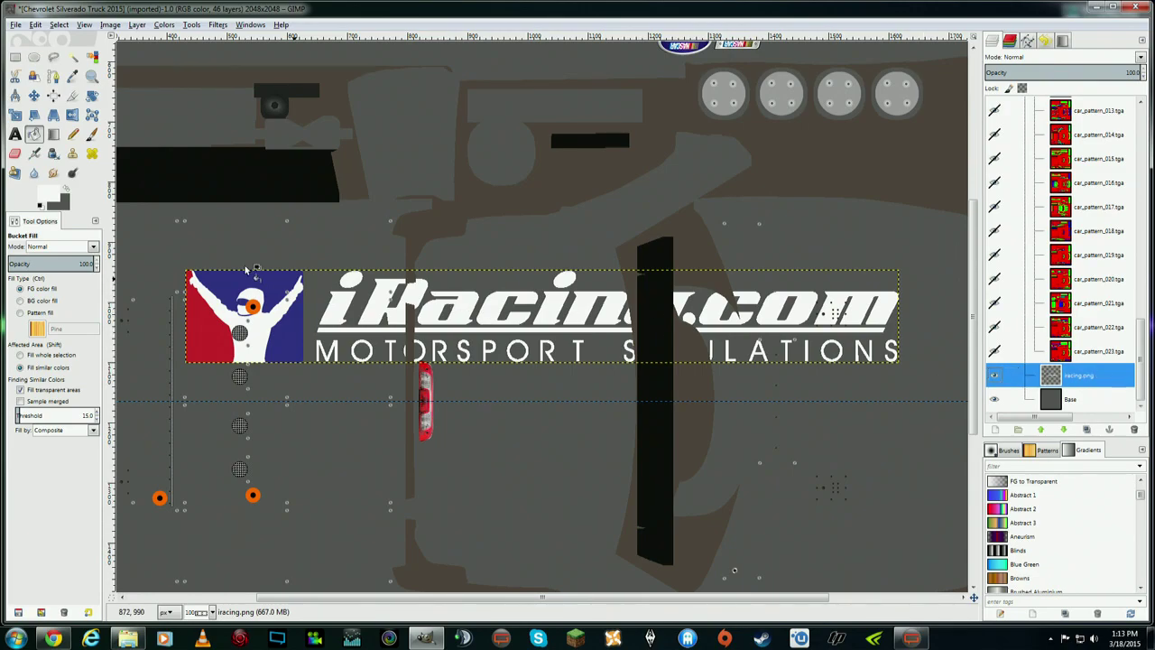
{"action": "left_click", "coordinate": [34, 96]}
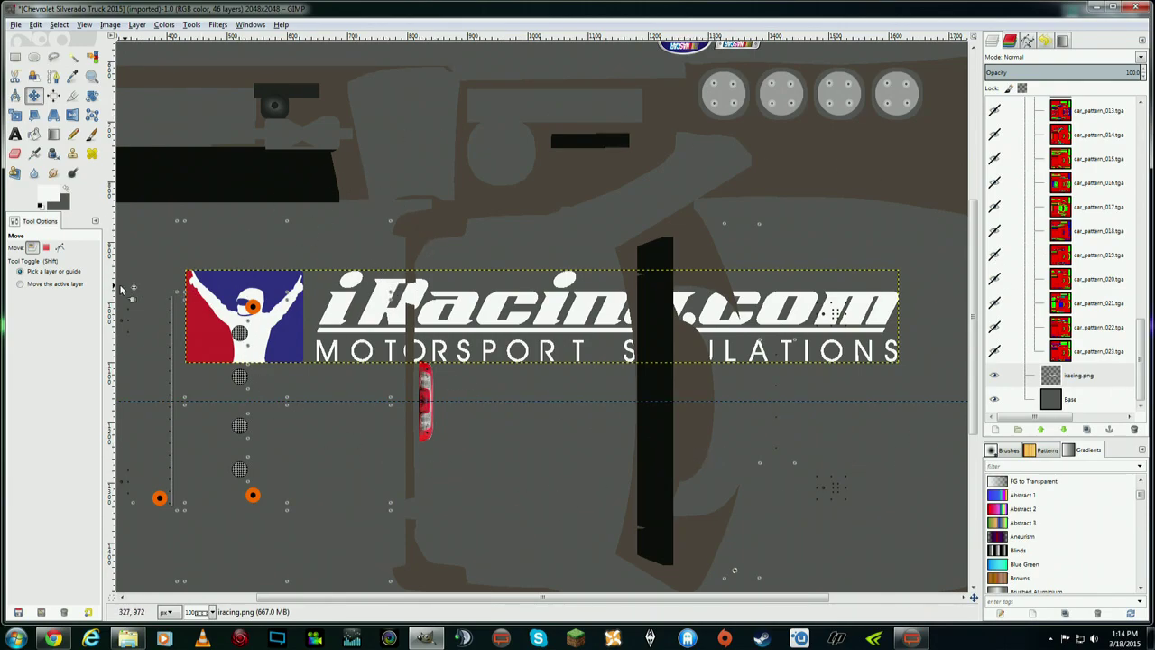
- Move the logo layer up-left and whiten the exposed I and M of SIMULATIONS
{"action": "left_click", "coordinate": [37, 287]}
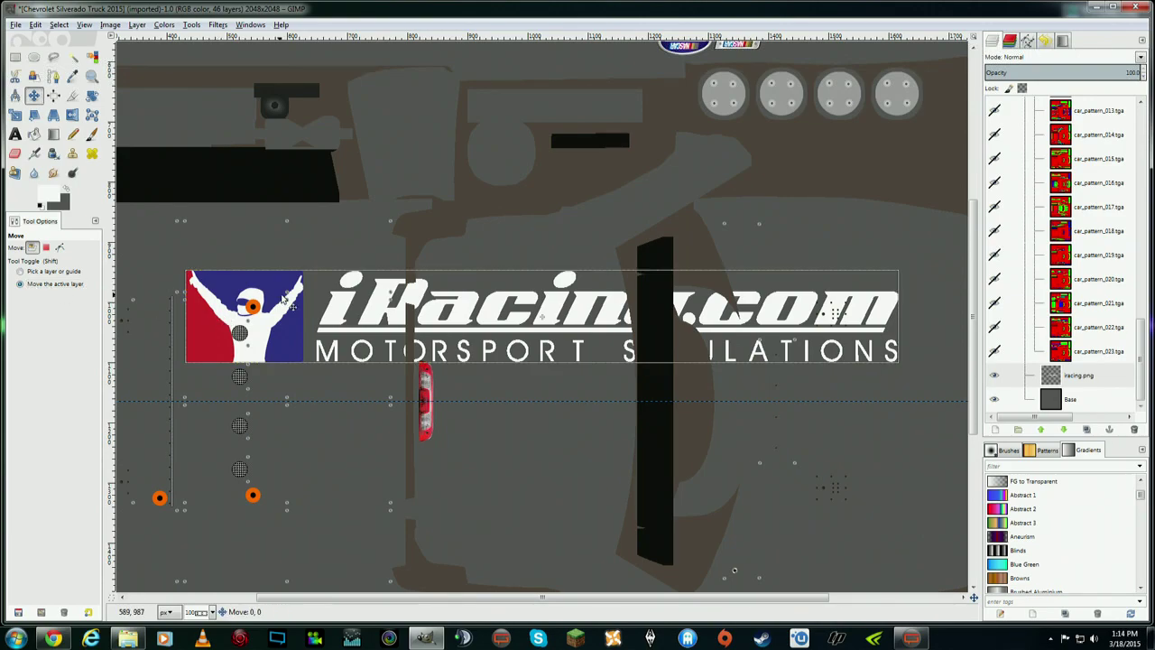
{"action": "left_click_drag", "start_coordinate": [277, 310], "coordinate": [224, 163]}
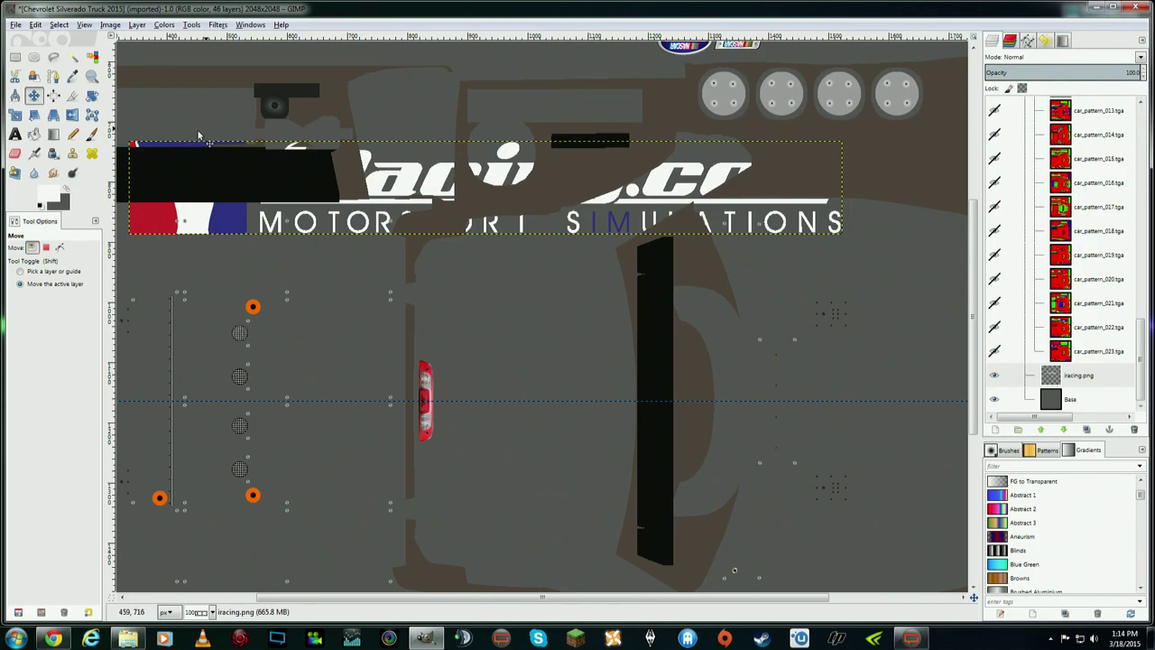
{"action": "left_click", "coordinate": [34, 134]}
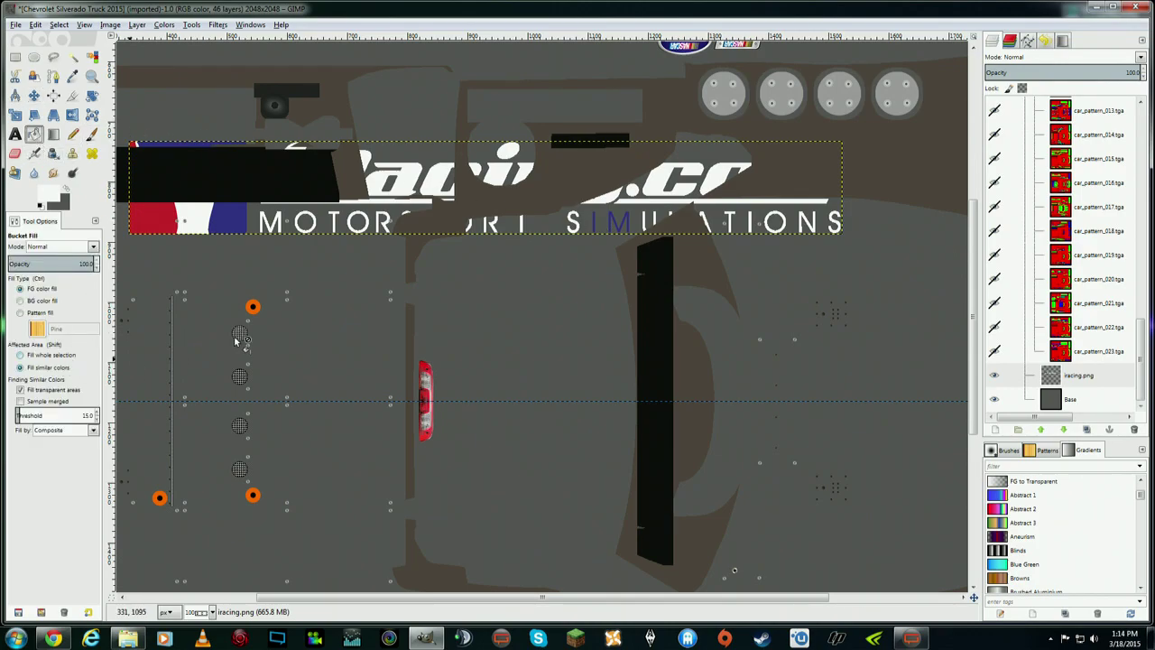
{"action": "left_click", "coordinate": [594, 222]}
{"action": "left_click", "coordinate": [617, 223]}
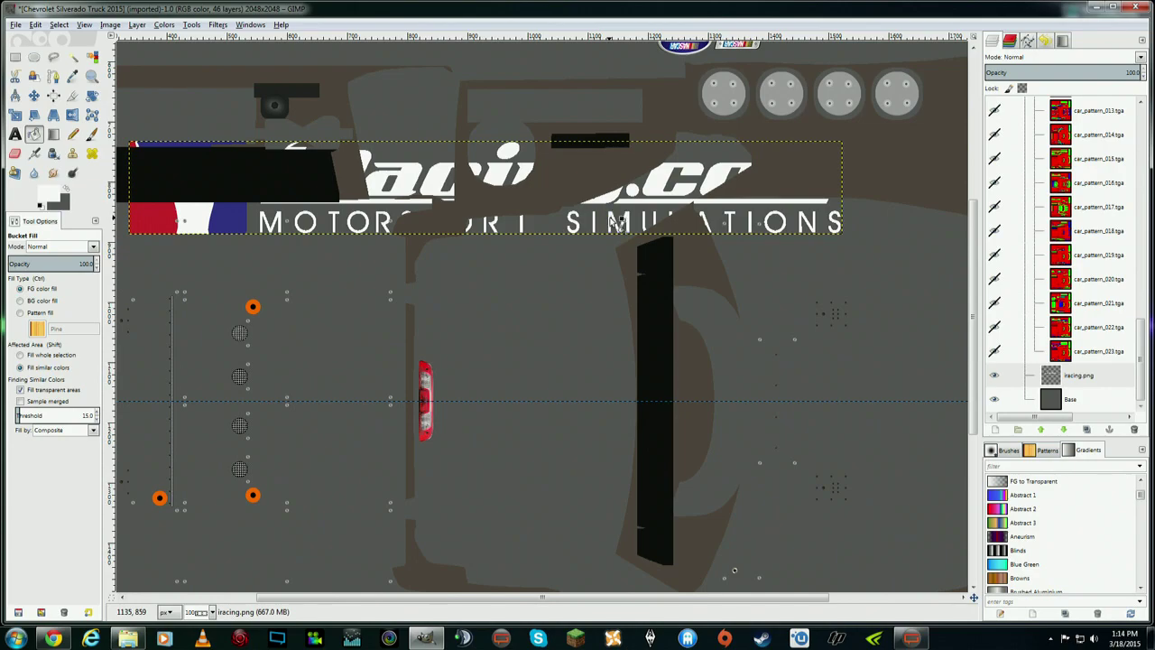
- Drag the logo back down onto the truck body and reselect iracing.png
{"action": "left_click", "coordinate": [33, 95]}
{"action": "left_click_drag", "start_coordinate": [415, 171], "coordinate": [455, 260]}
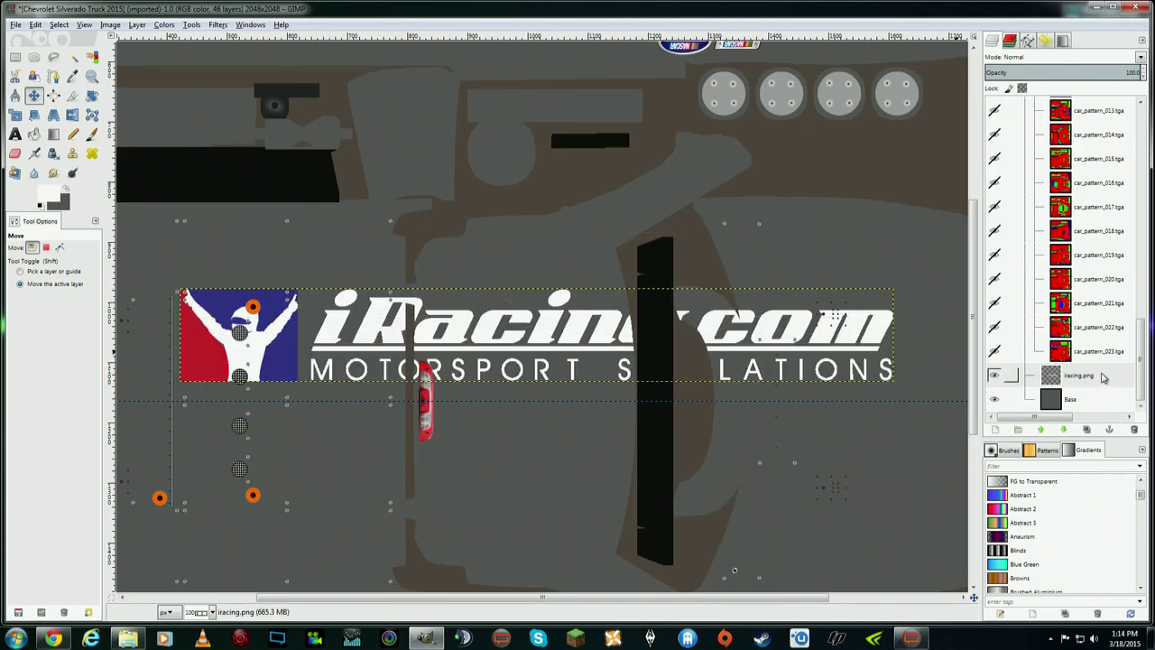
{"action": "left_click", "coordinate": [1103, 377]}
- Delete the iracing.png layer using its Layers panel context menu
{"action": "right_click", "coordinate": [1092, 380]}
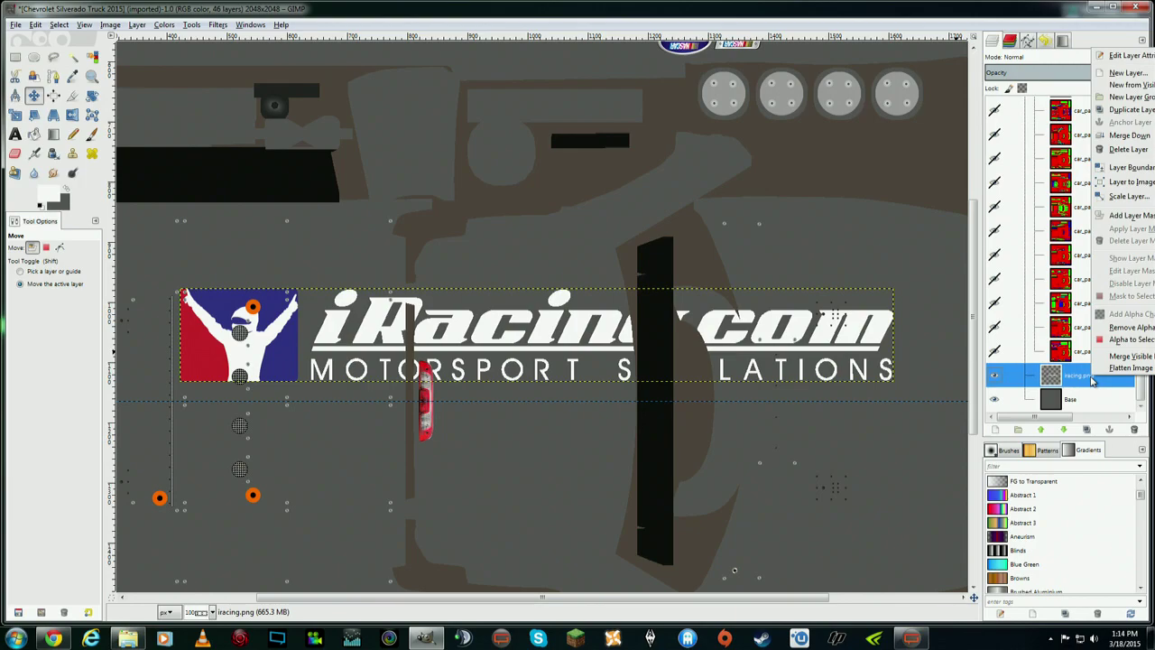
{"action": "left_click", "coordinate": [424, 12]}
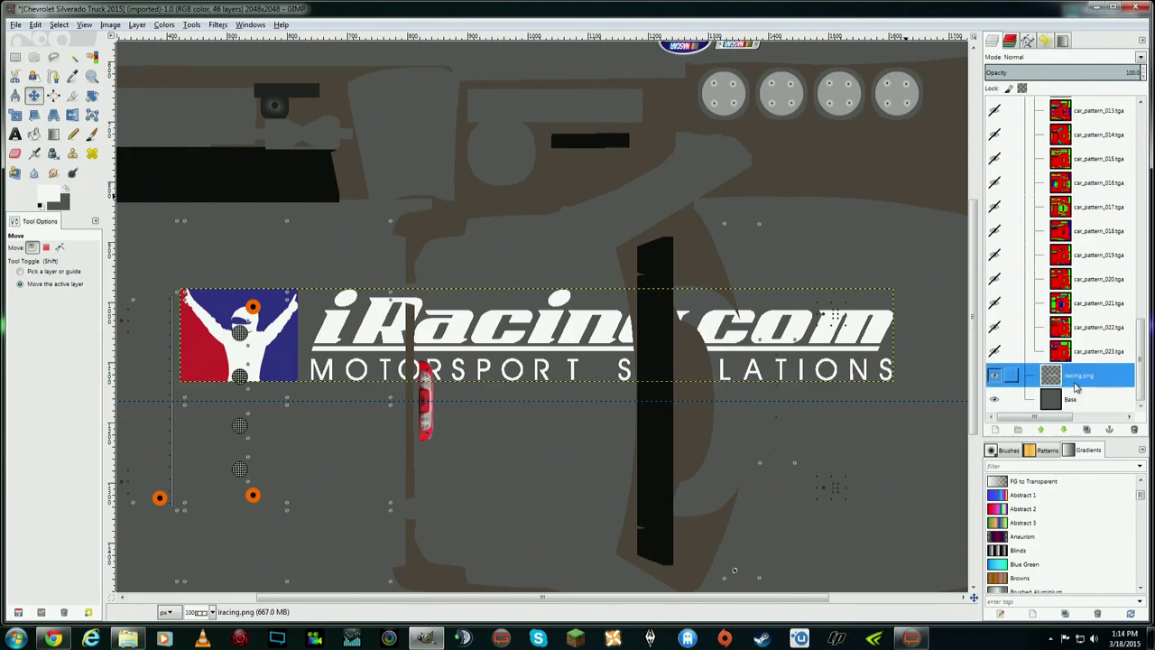
{"action": "right_click", "coordinate": [1075, 387]}
{"action": "left_click", "coordinate": [1119, 156]}
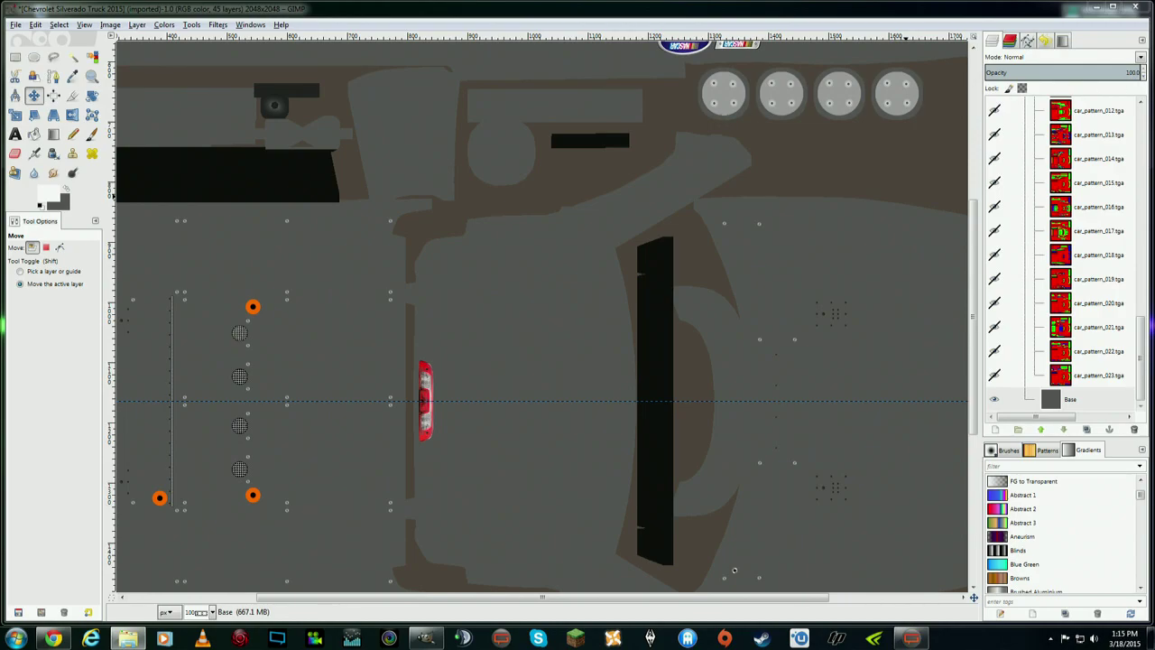
{"action": "key", "text": "alt+Tab"}
- Drop iracing.png into GIMP as a new layer, then delete that layer
{"action": "left_click_drag", "start_coordinate": [619, 125], "coordinate": [282, 130]}
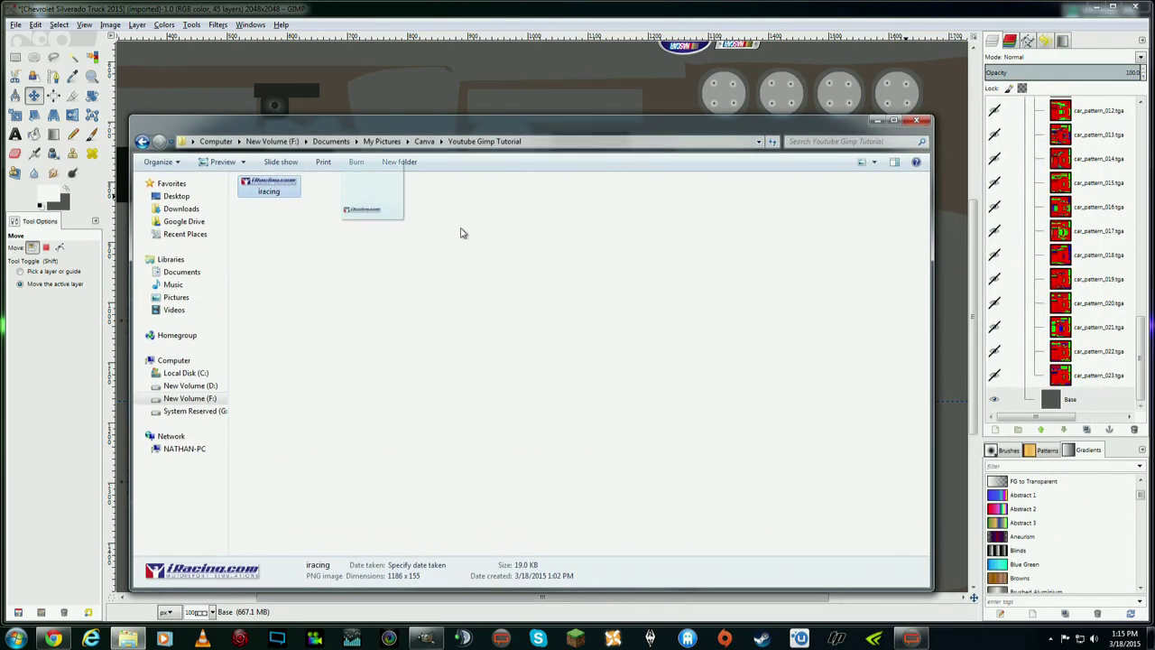
{"action": "left_click_drag", "start_coordinate": [1080, 400], "coordinate": [1011, 400]}
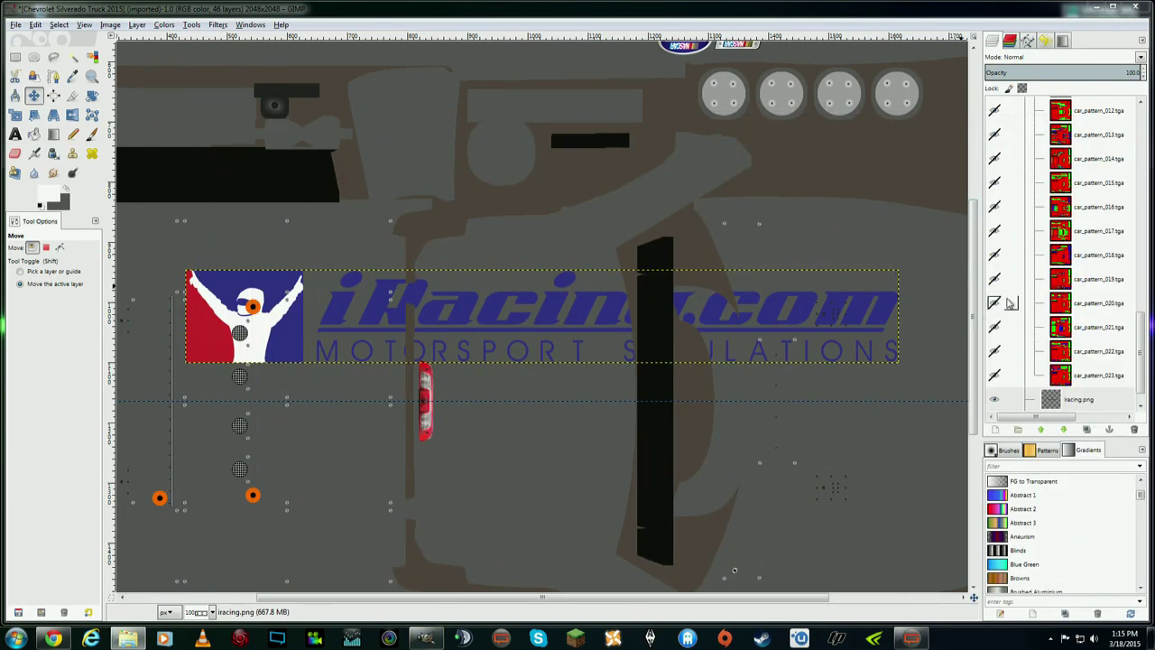
{"action": "left_click", "coordinate": [1113, 398]}
{"action": "right_click", "coordinate": [1113, 397]}
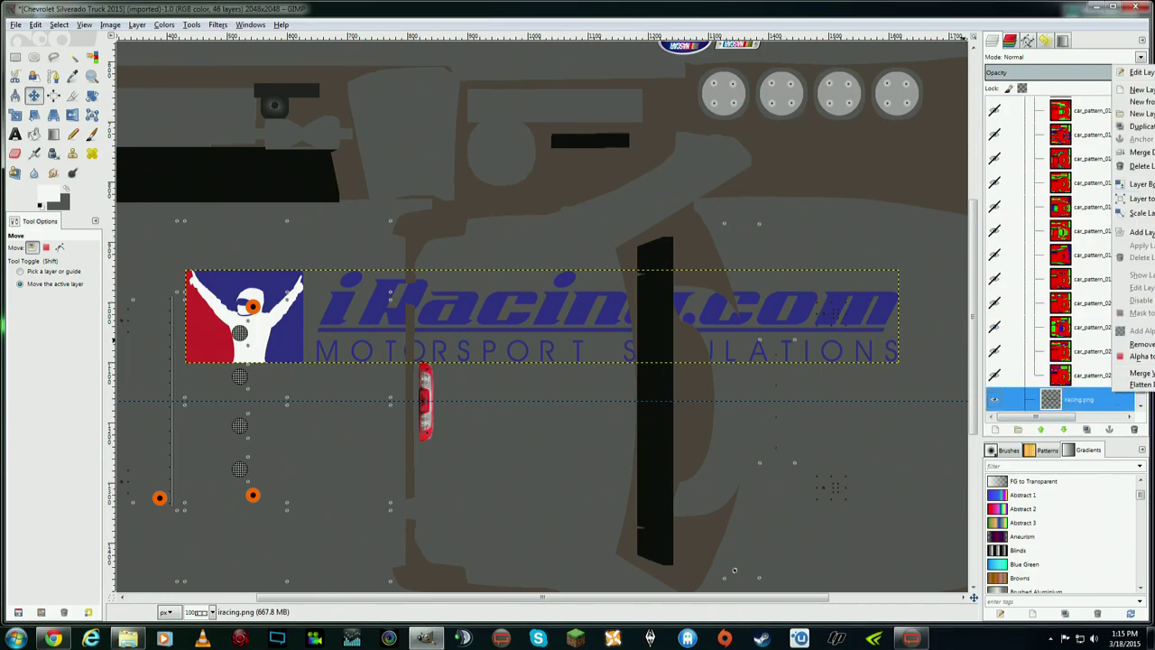
{"action": "left_click", "coordinate": [1140, 167]}
- Open iracing.png from Explorer as its own image using Edit with GIMP
{"action": "key", "text": "alt+Tab"}
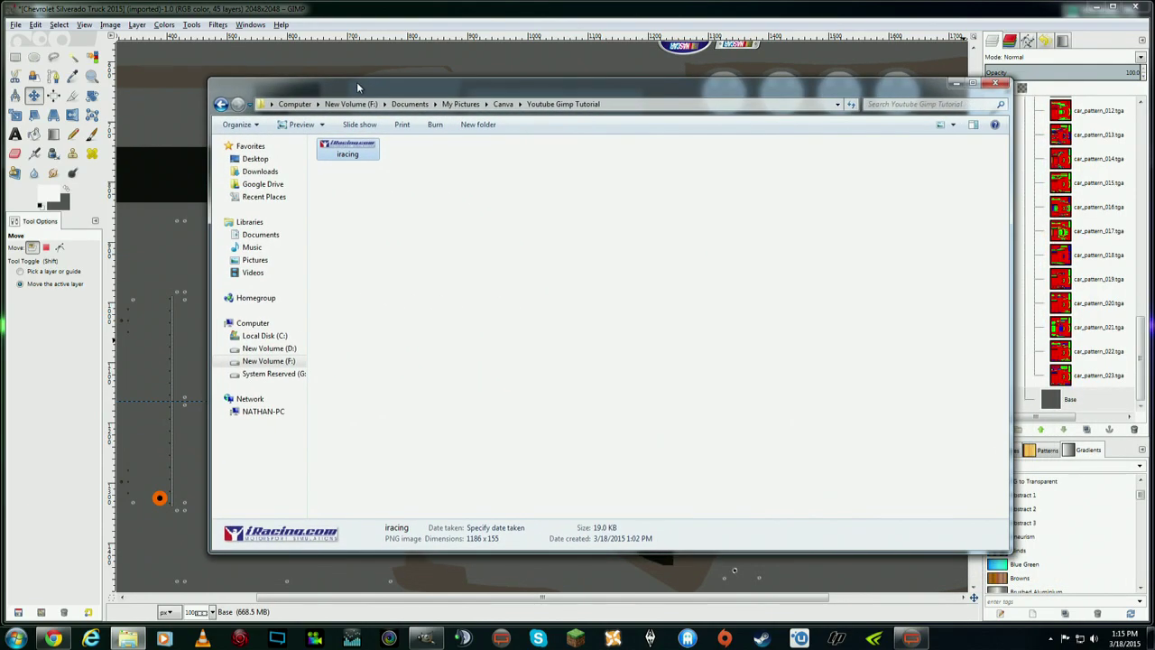
{"action": "right_click", "coordinate": [358, 156]}
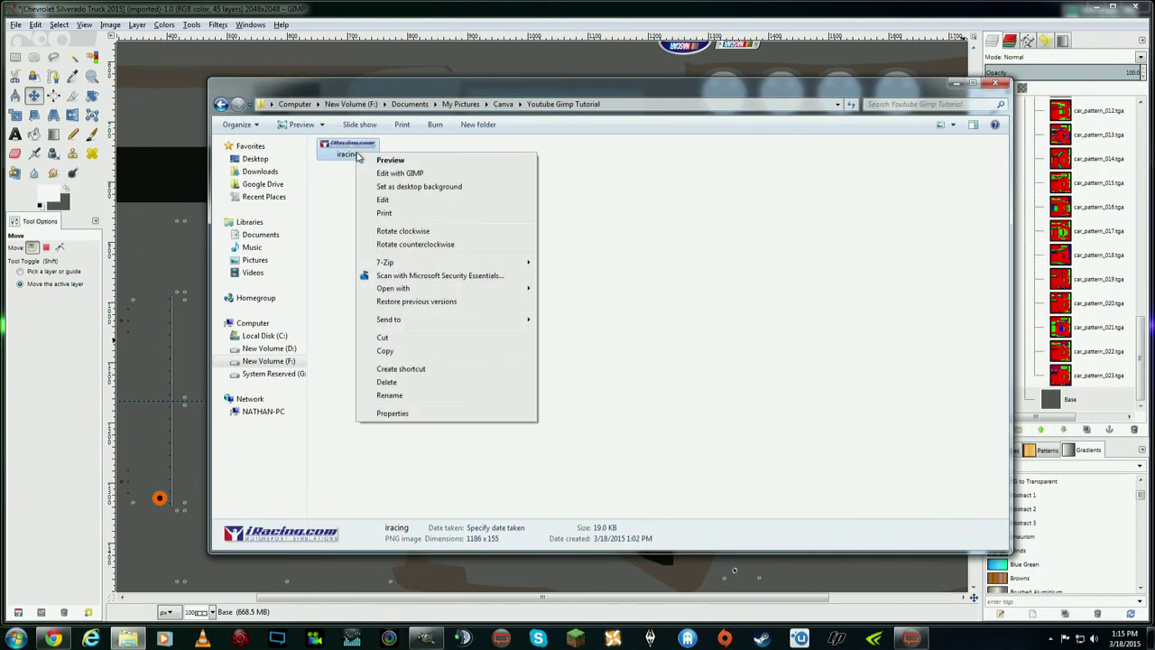
{"action": "left_click", "coordinate": [397, 173]}
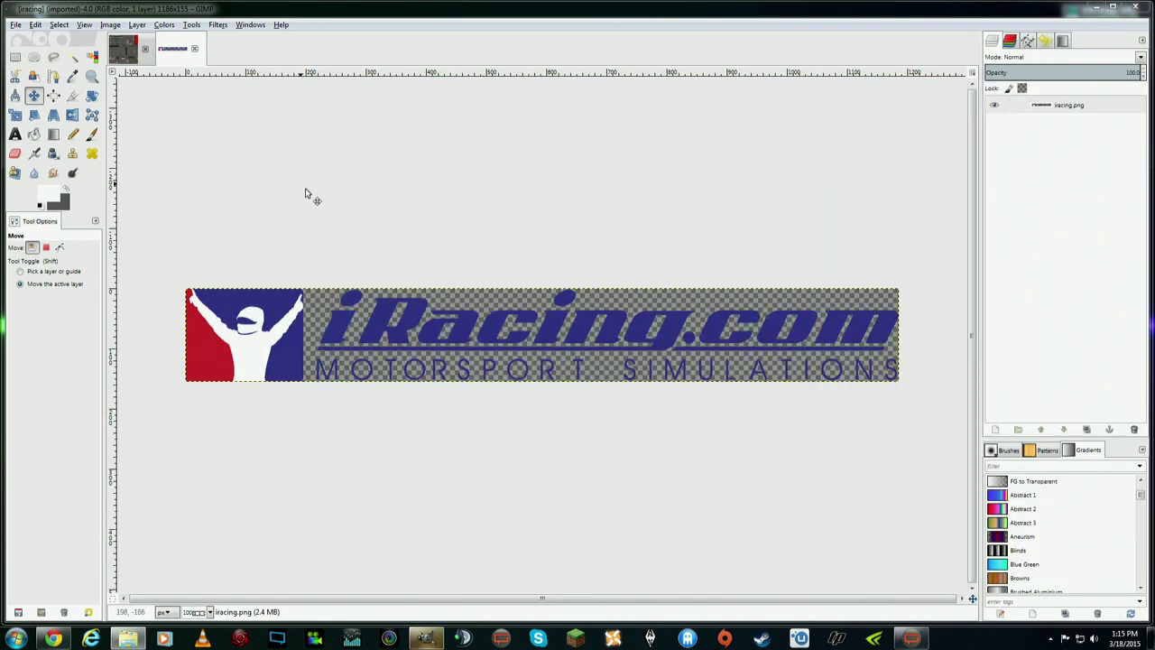
- Draw a Free Select outline around the iRacing.com wordmark
{"action": "left_click", "coordinate": [53, 58]}
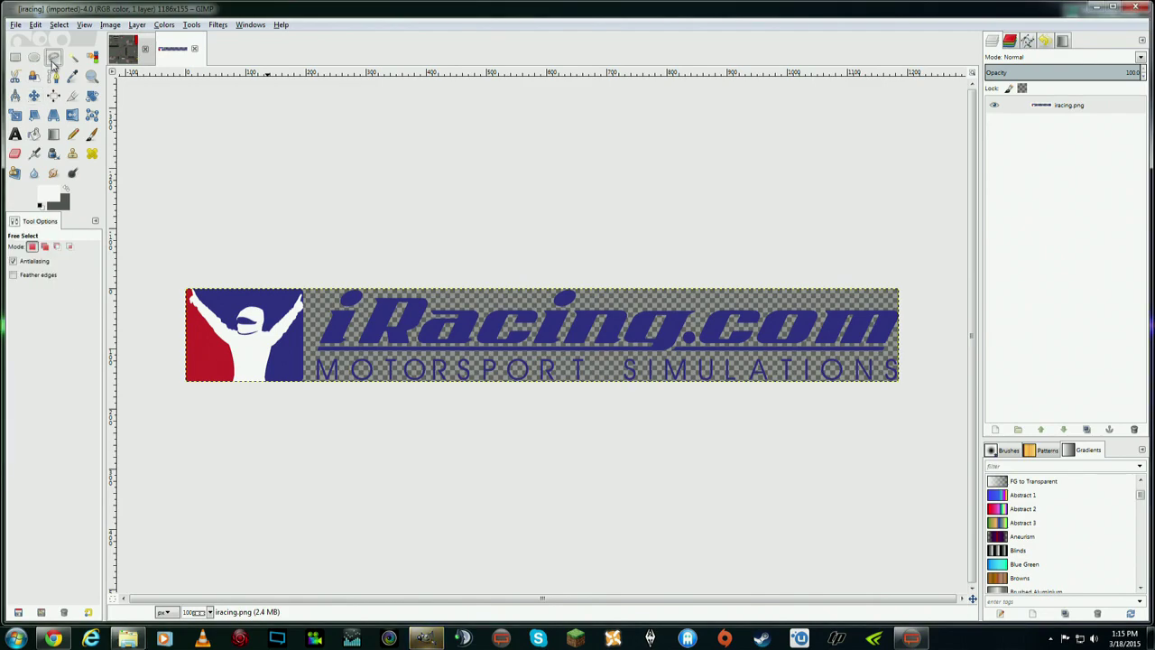
{"action": "left_click", "coordinate": [307, 270]}
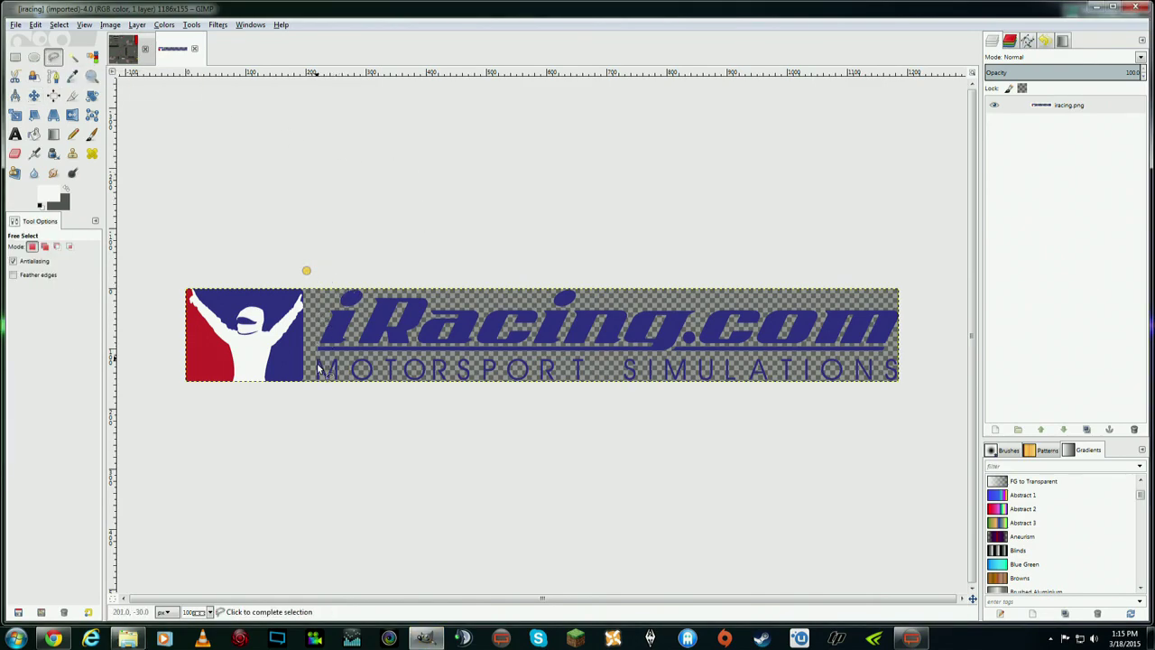
{"action": "left_click", "coordinate": [308, 395]}
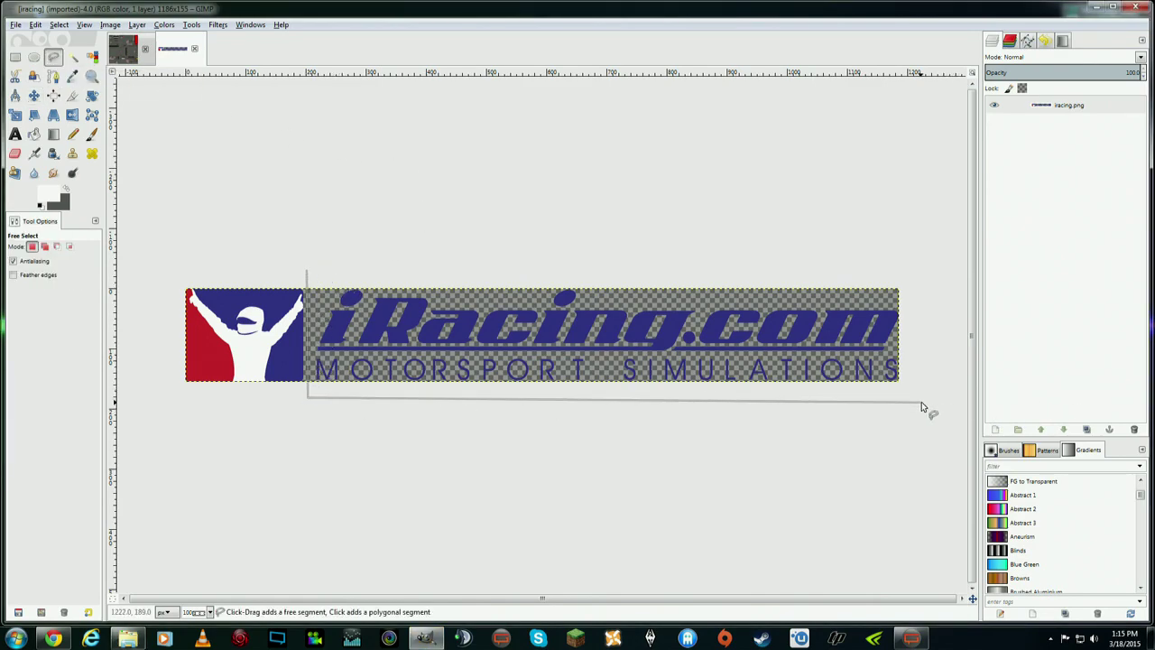
{"action": "left_click", "coordinate": [919, 396]}
{"action": "left_click", "coordinate": [910, 278]}
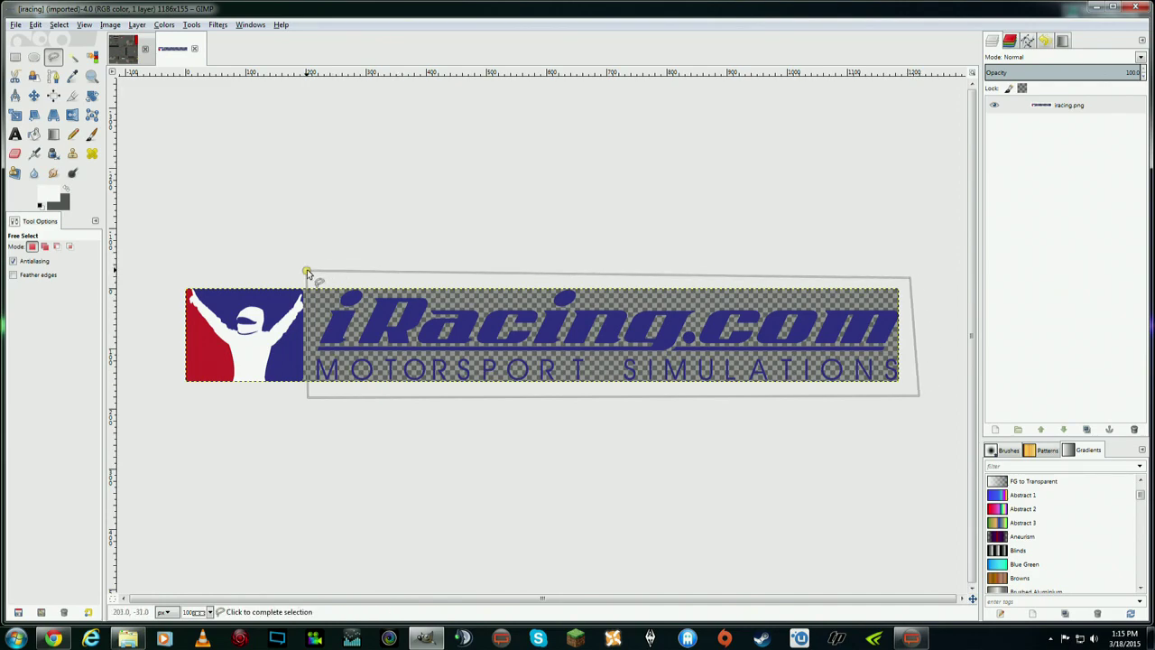
{"action": "left_click", "coordinate": [307, 270]}
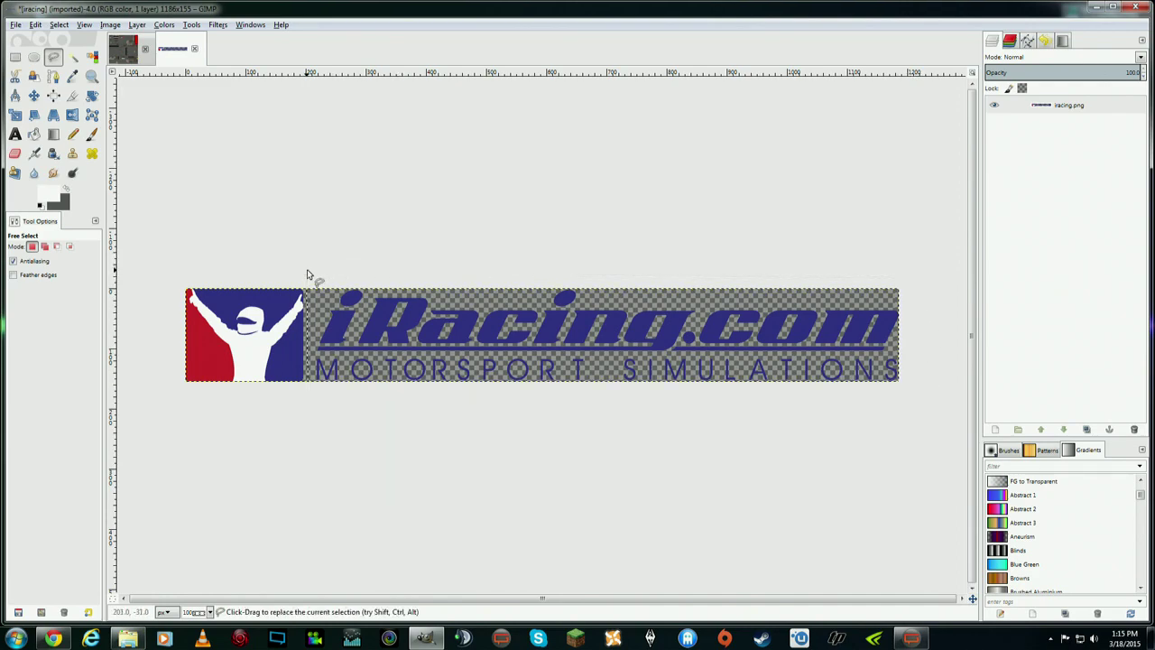
- Copy the selected wordmark and paste it as a new Clipboard layer
{"action": "right_click", "coordinate": [384, 320]}
{"action": "mouse_move", "coordinate": [428, 346]}
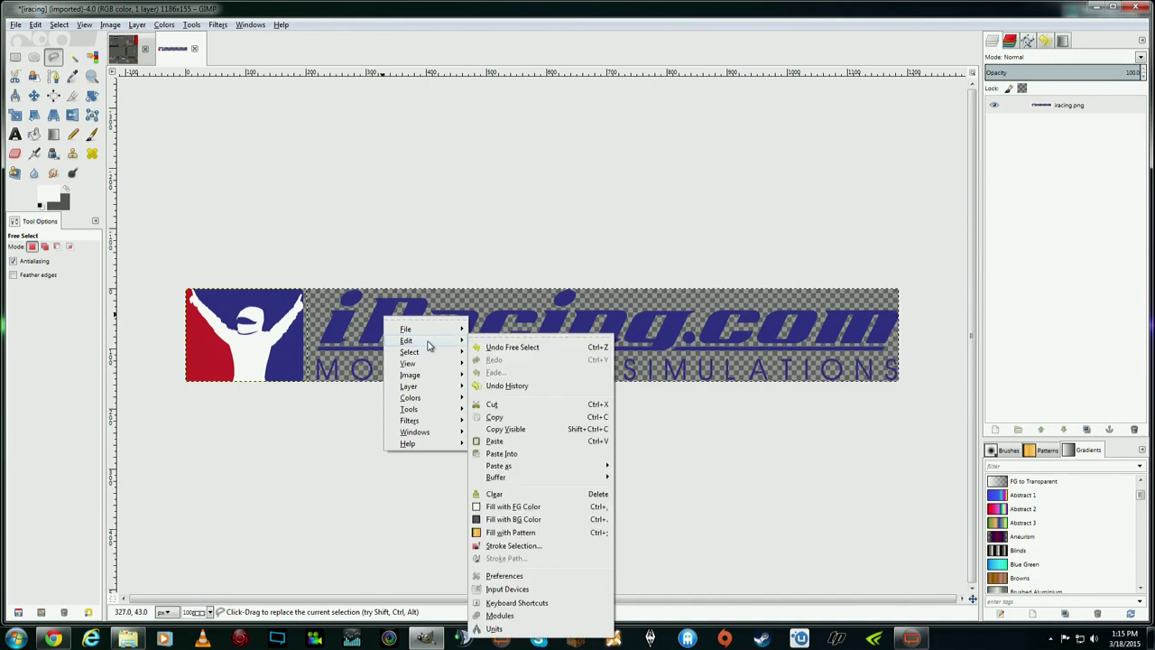
{"action": "left_click", "coordinate": [495, 417]}
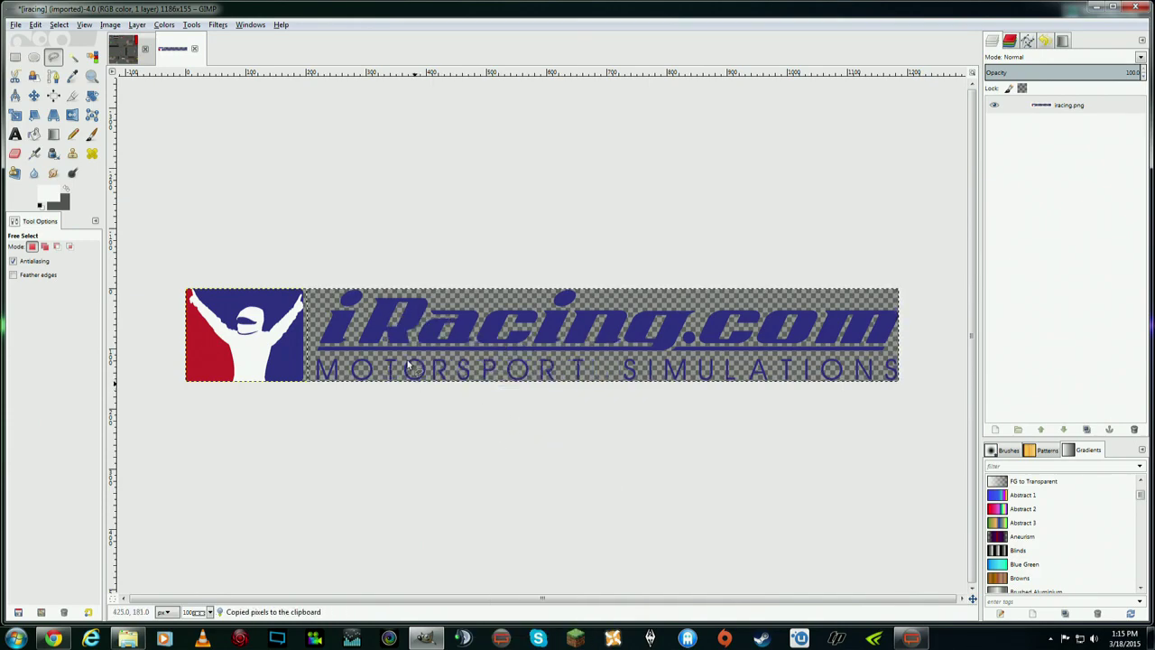
{"action": "right_click", "coordinate": [383, 312]}
{"action": "mouse_move", "coordinate": [425, 331]}
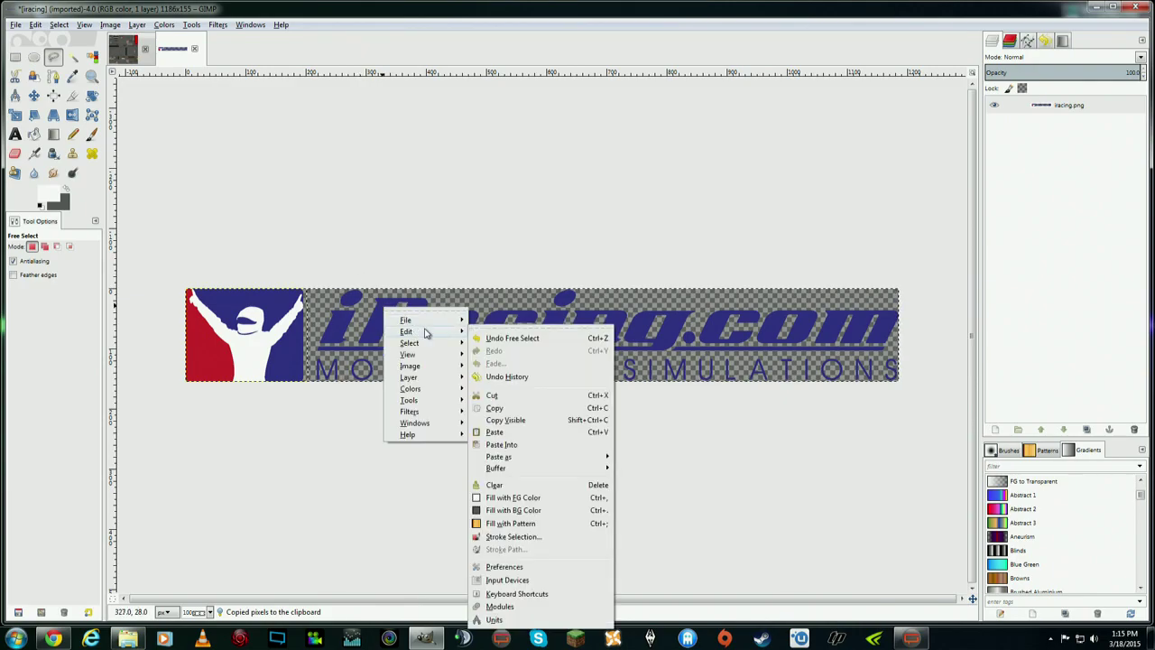
{"action": "mouse_move", "coordinate": [560, 457]}
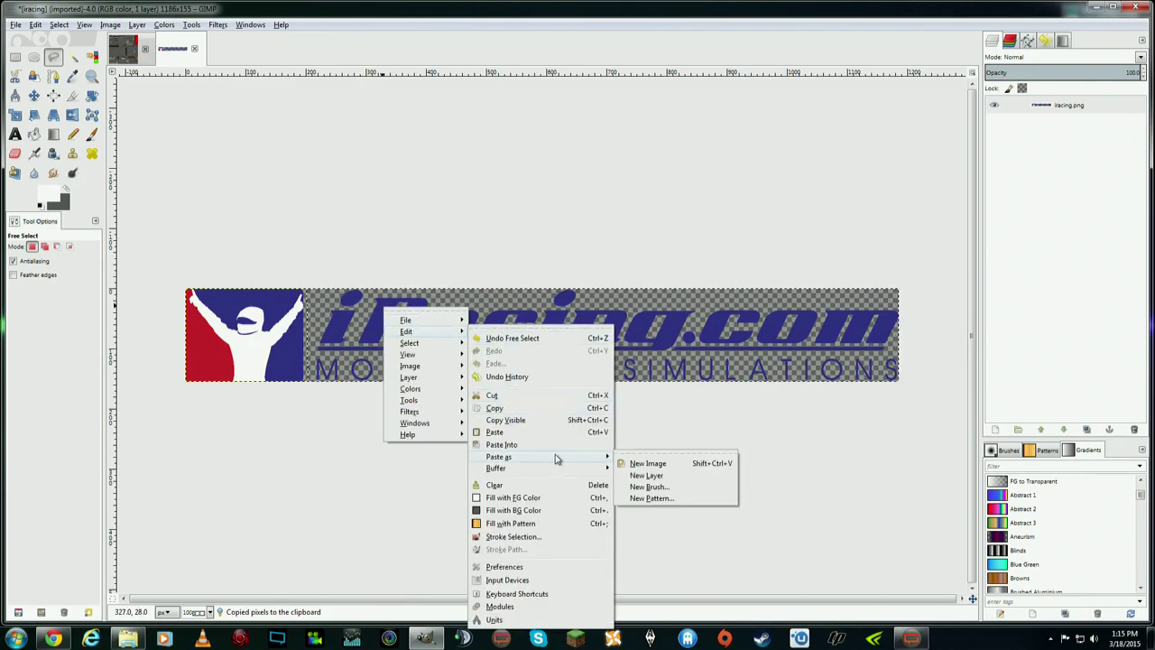
{"action": "left_click", "coordinate": [663, 476]}
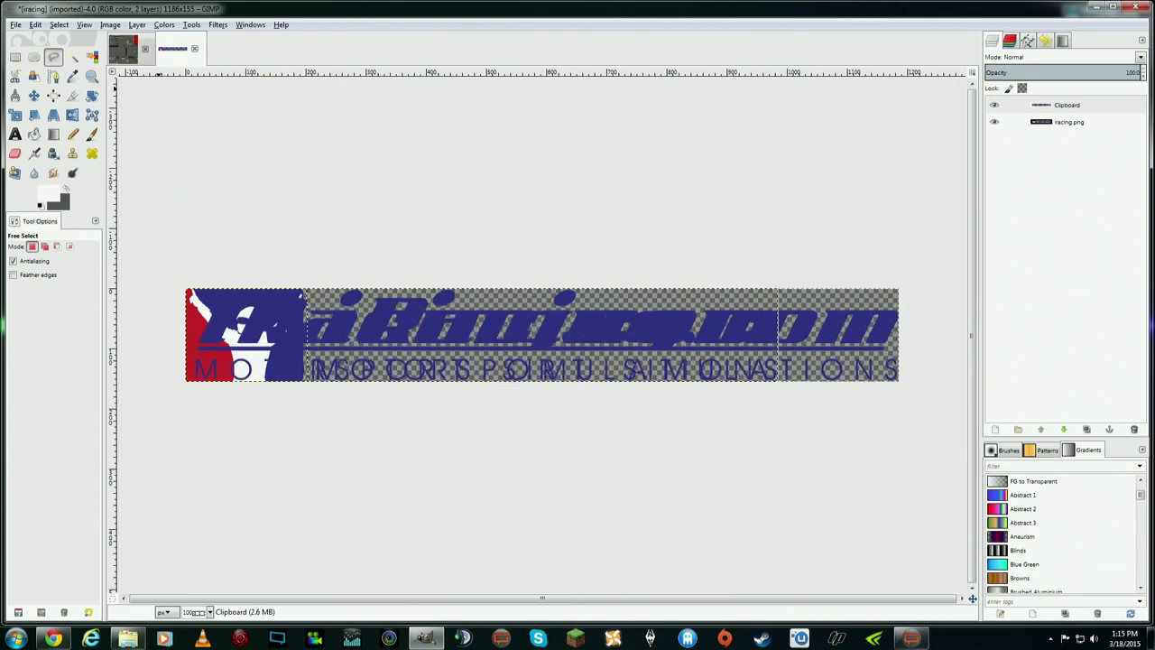
- Clear the selection and toggle both layers' visibility to compare the Clipboard copy with the original
{"action": "left_click", "coordinate": [35, 25]}
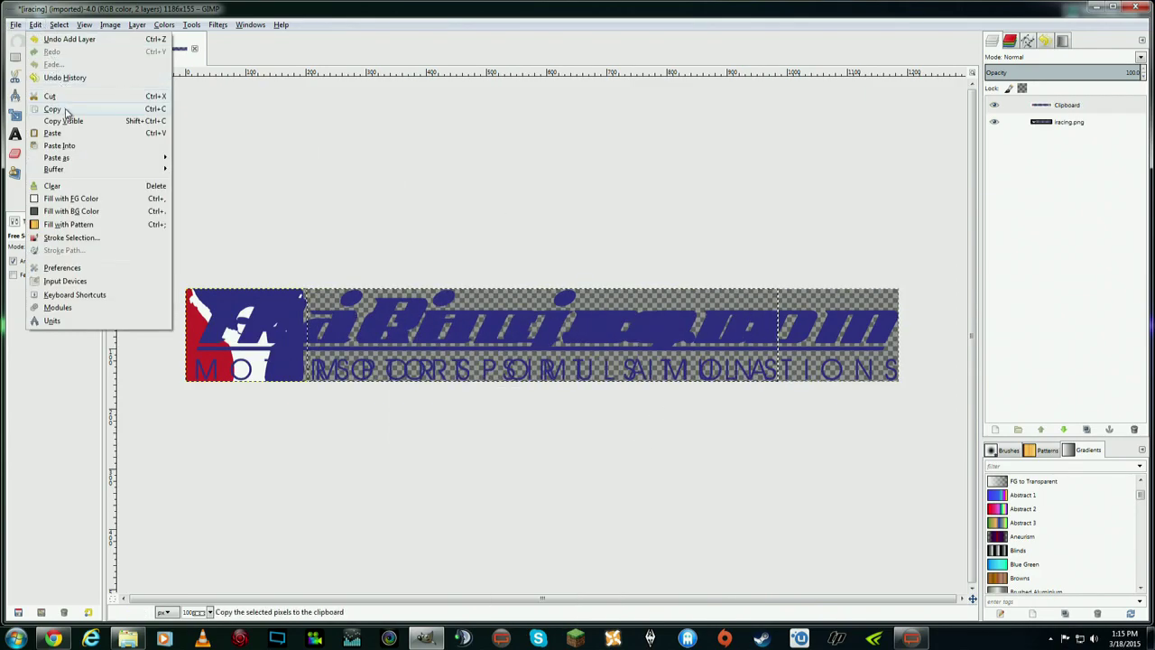
{"action": "mouse_move", "coordinate": [58, 25]}
{"action": "left_click", "coordinate": [72, 54]}
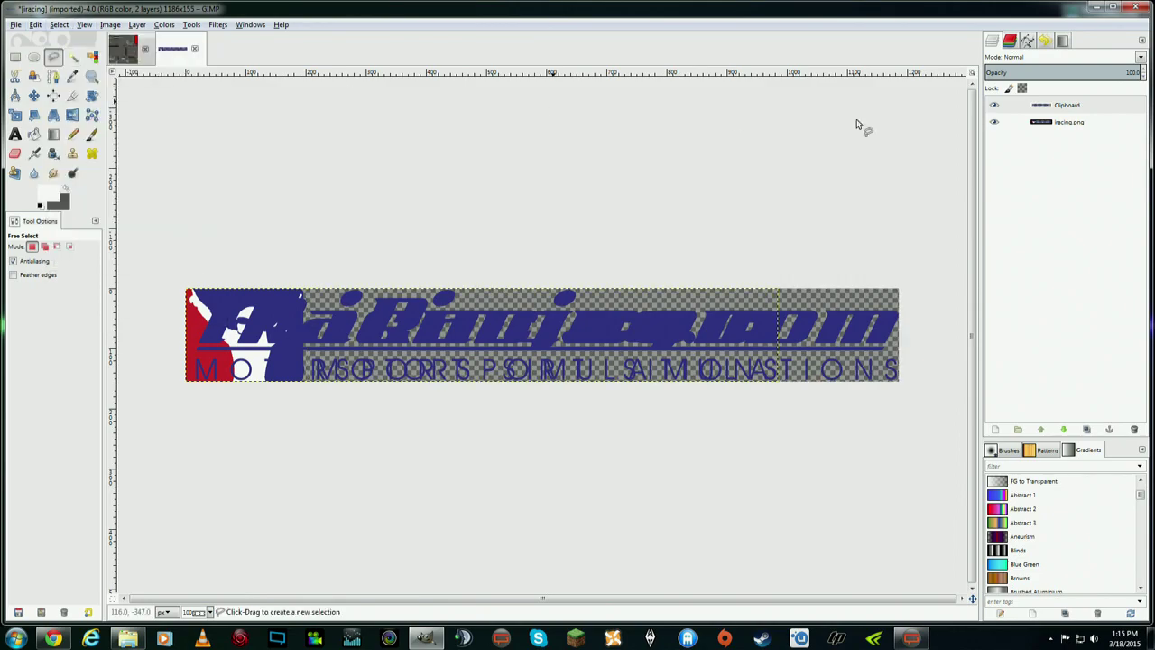
{"action": "left_click", "coordinate": [1069, 122]}
{"action": "left_click", "coordinate": [1069, 107]}
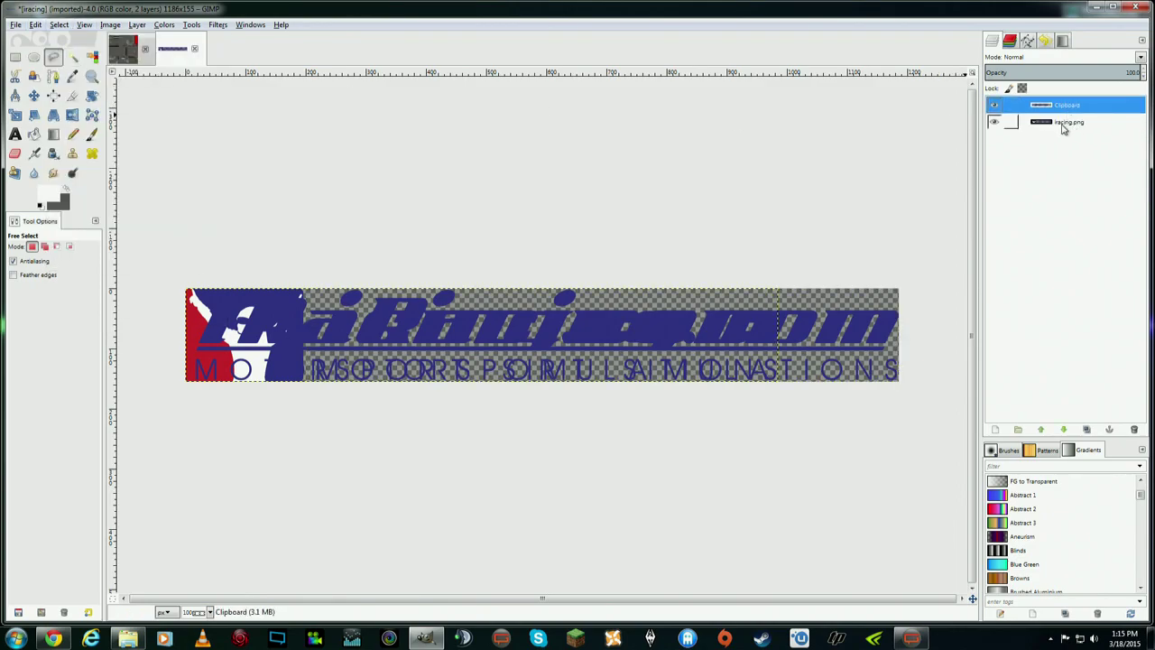
{"action": "left_click", "coordinate": [997, 126]}
{"action": "left_click", "coordinate": [998, 126]}
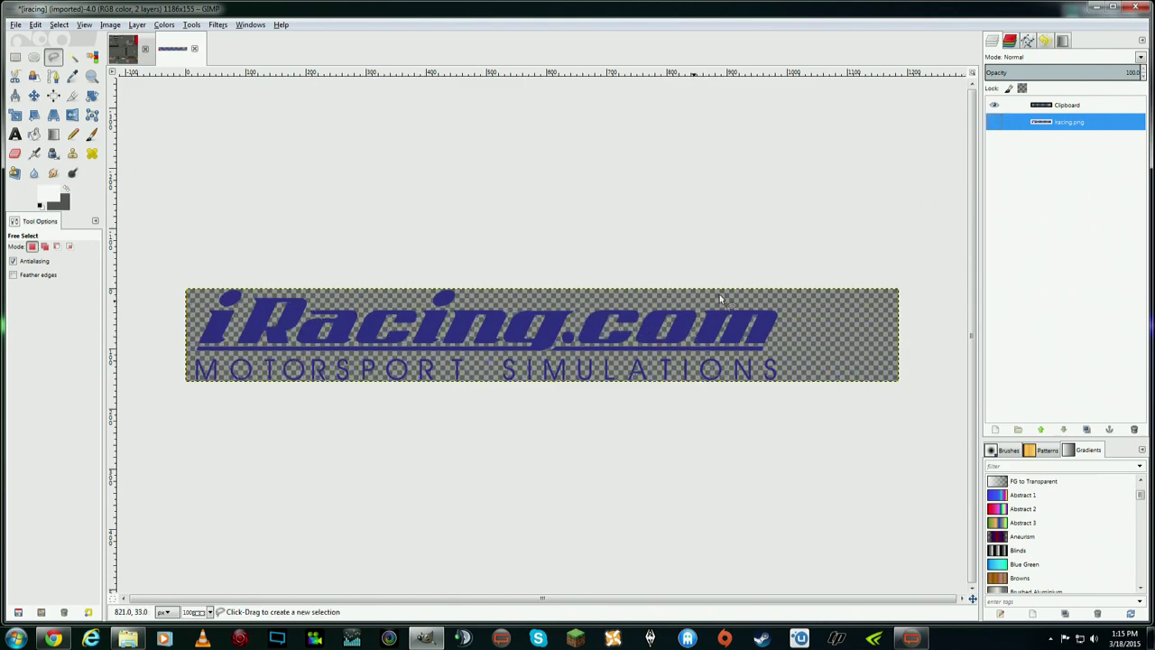
{"action": "left_click", "coordinate": [1049, 108]}
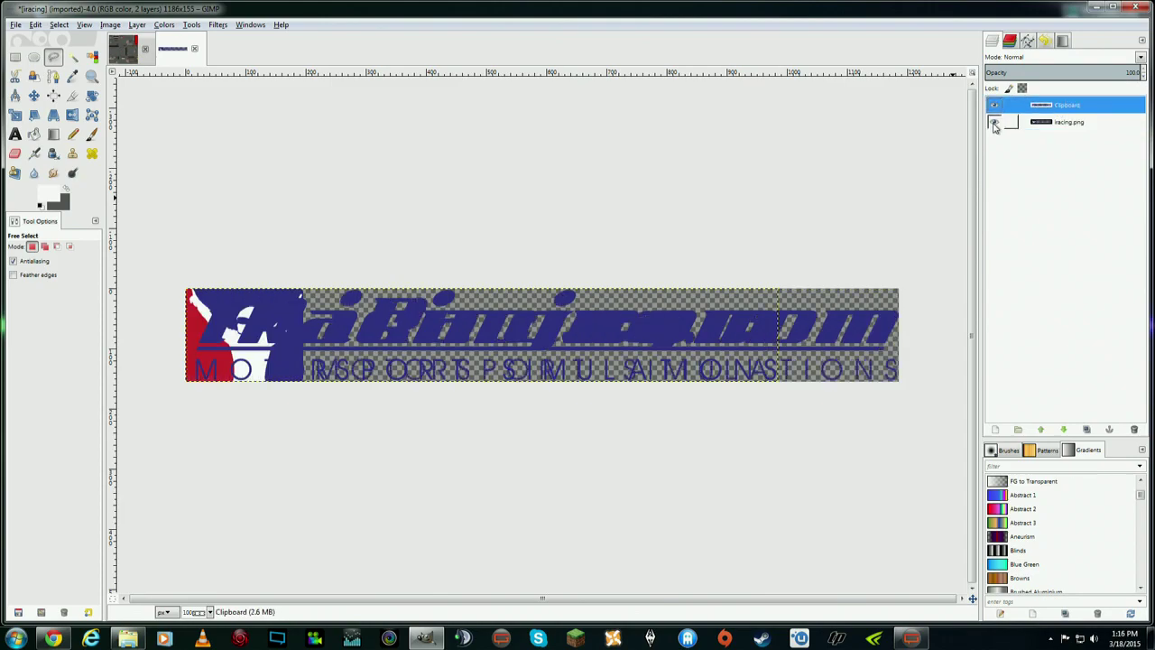
{"action": "left_click", "coordinate": [995, 107]}
{"action": "left_click", "coordinate": [995, 106]}
{"action": "left_click", "coordinate": [996, 123]}
{"action": "left_click", "coordinate": [995, 106]}
{"action": "left_click", "coordinate": [996, 105]}
{"action": "left_click", "coordinate": [995, 106]}
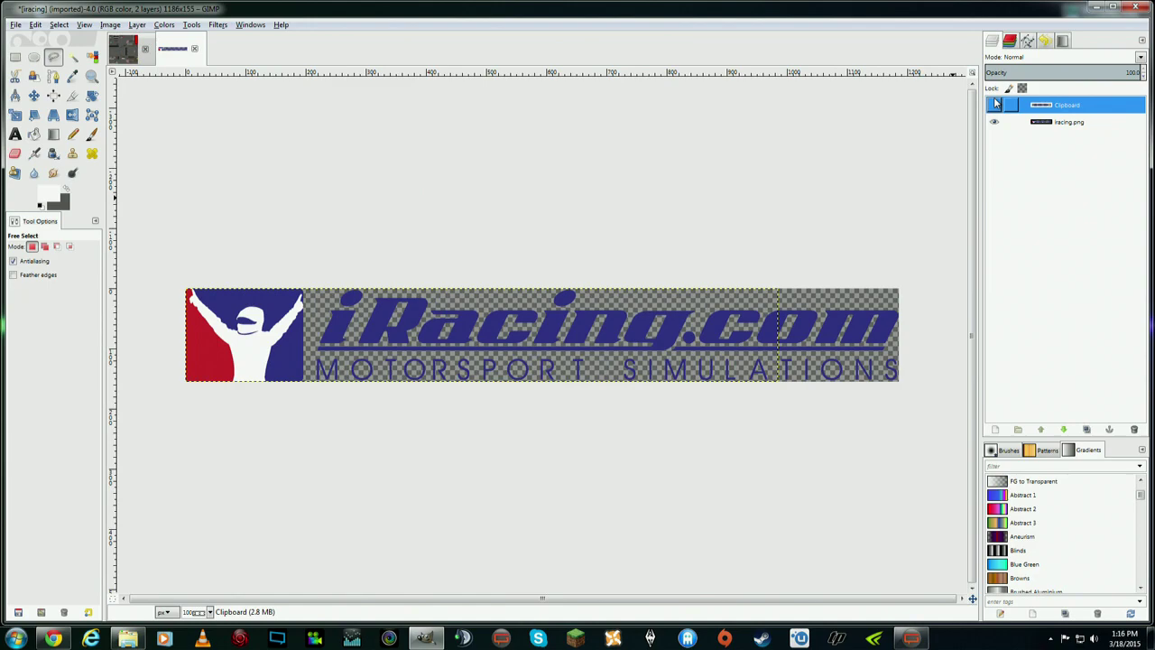
{"action": "left_click", "coordinate": [995, 105]}
{"action": "left_click", "coordinate": [995, 105]}
{"action": "left_click", "coordinate": [995, 105]}
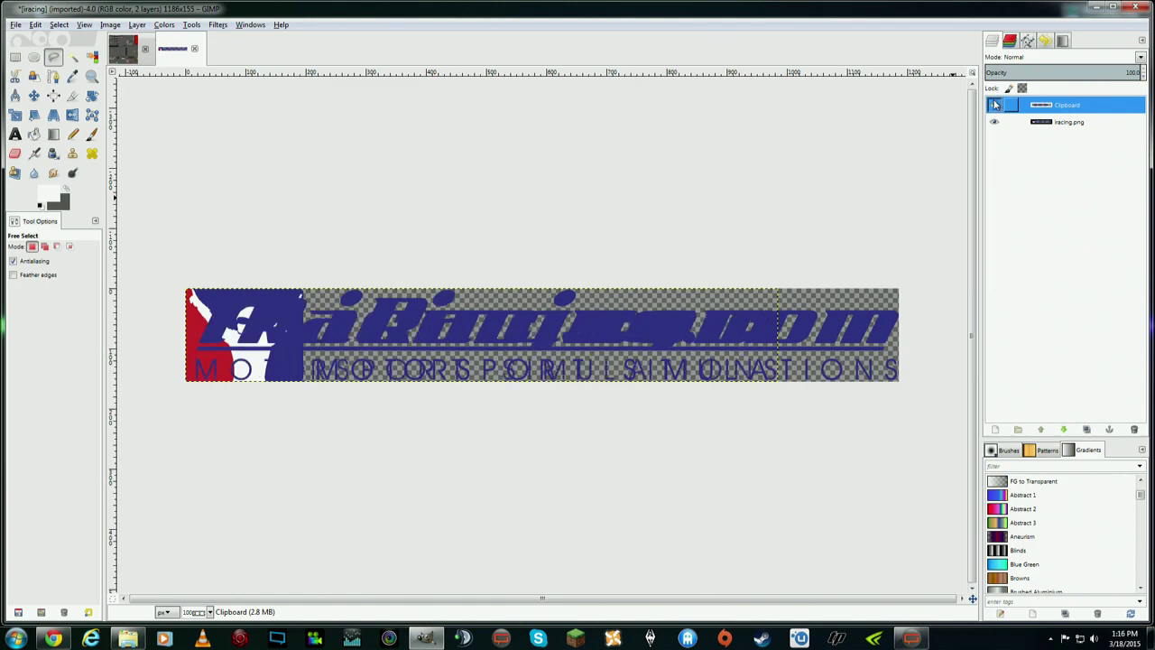
- With the Move tool on the active layer, drag the Clipboard wordmark right onto the original
{"action": "left_click", "coordinate": [36, 96]}
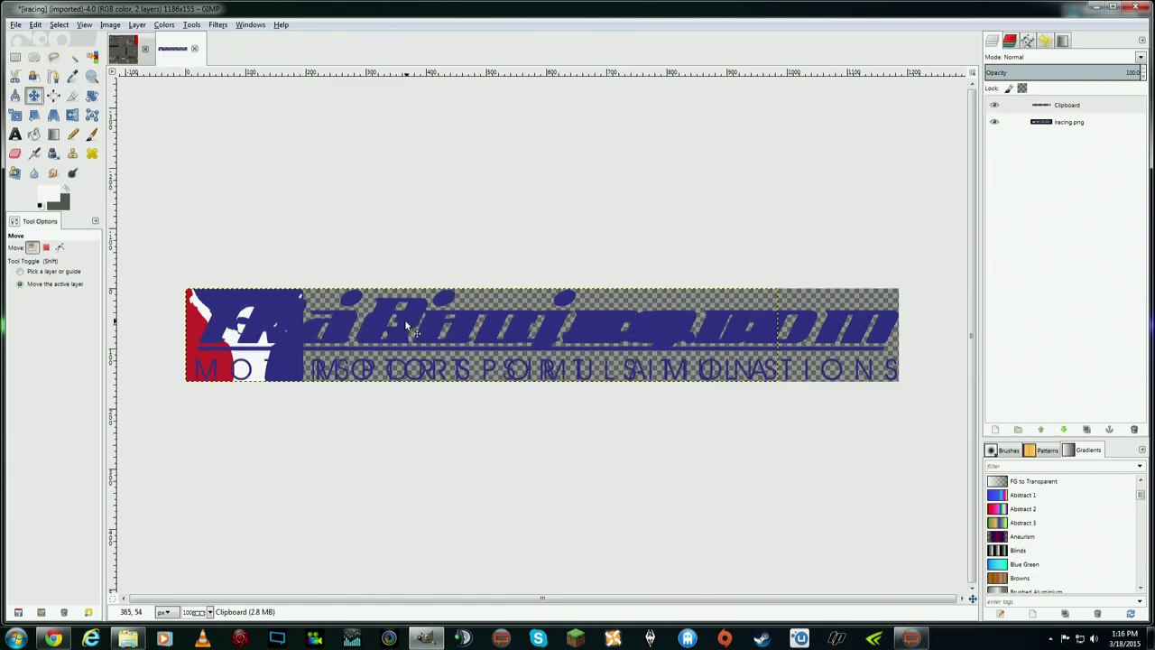
{"action": "left_click", "coordinate": [22, 285]}
{"action": "left_click", "coordinate": [1072, 107]}
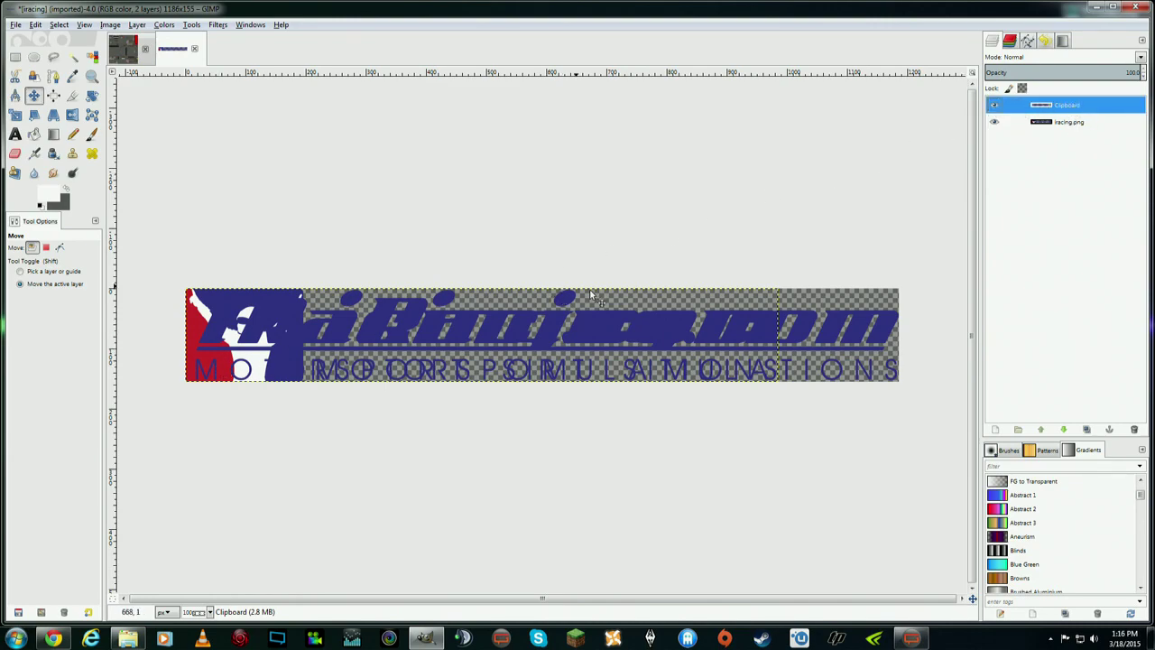
{"action": "left_click_drag", "start_coordinate": [291, 330], "coordinate": [411, 329]}
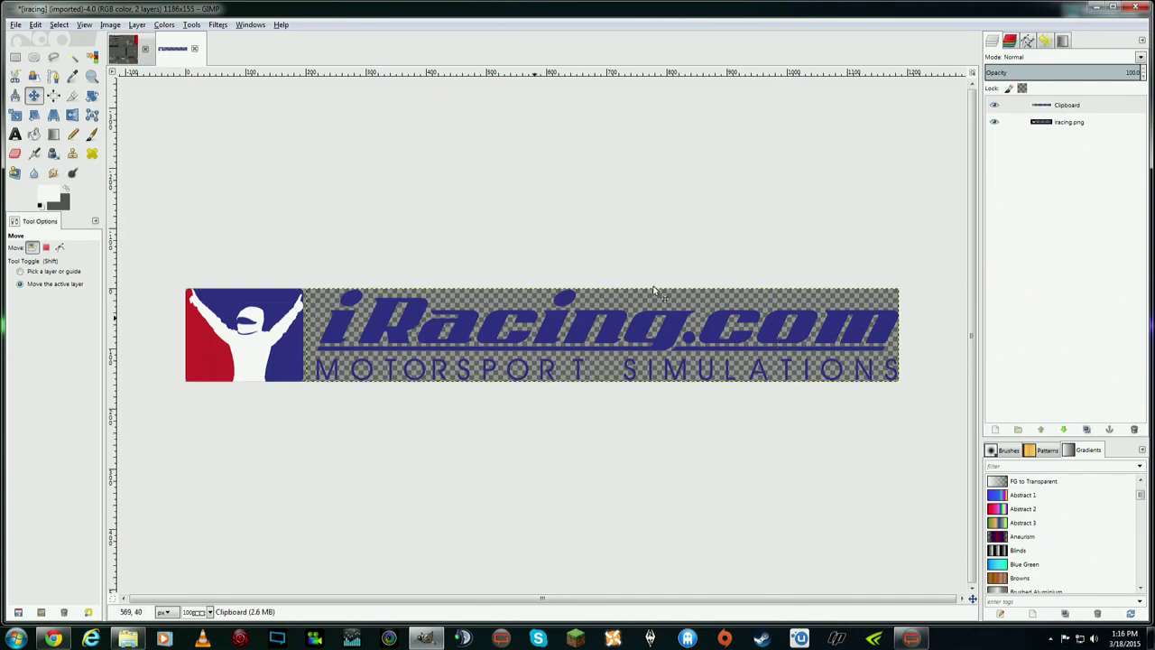
- Toggle the iracing.png layer to check alignment, leaving it hidden
{"action": "left_click", "coordinate": [993, 122]}
{"action": "left_click", "coordinate": [994, 122]}
{"action": "left_click", "coordinate": [993, 121]}
{"action": "left_click", "coordinate": [993, 122]}
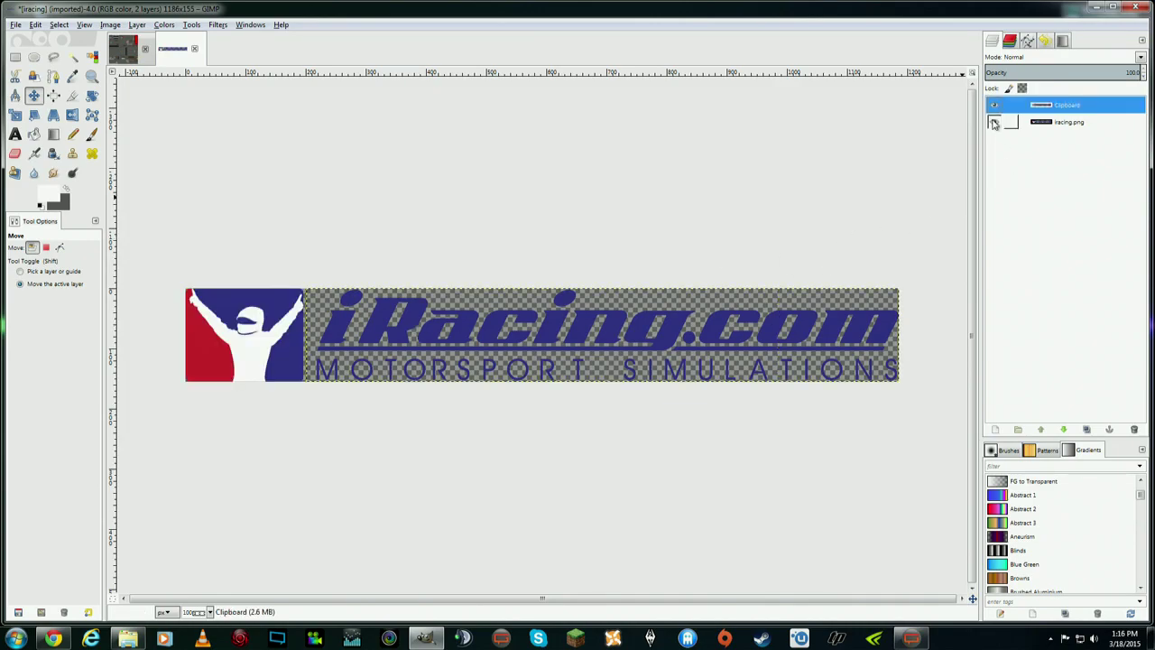
{"action": "left_click", "coordinate": [993, 122]}
{"action": "left_click", "coordinate": [993, 122]}
{"action": "left_click", "coordinate": [993, 122]}
{"action": "left_click", "coordinate": [993, 122]}
{"action": "left_click", "coordinate": [994, 122]}
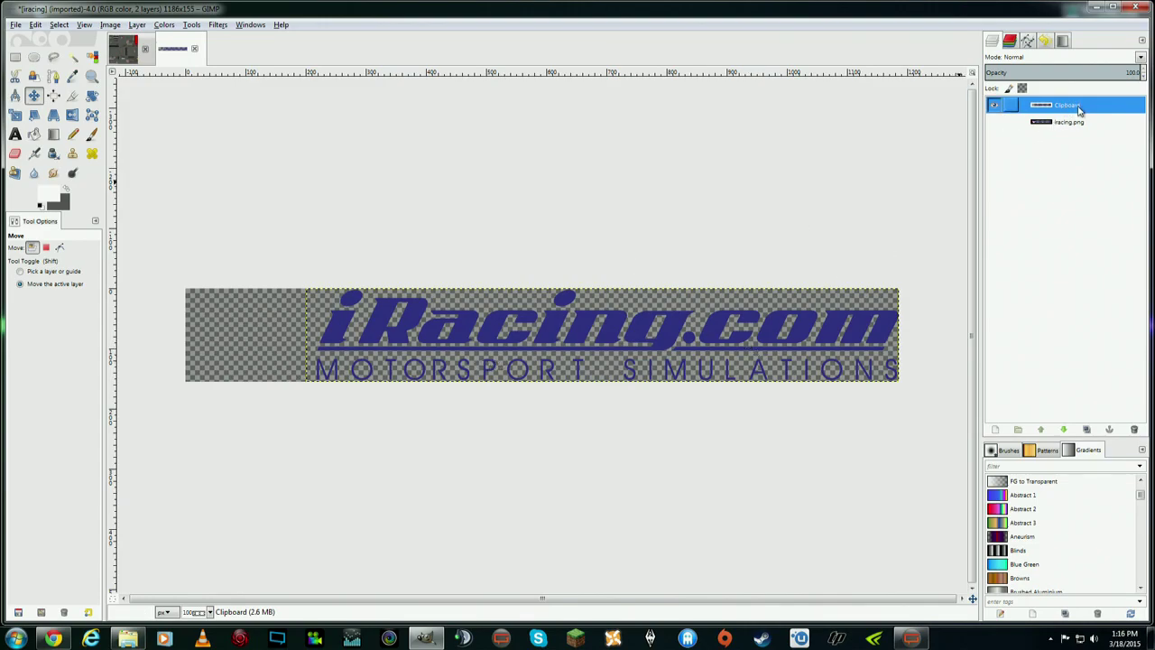
- Use Alpha to Selection on the Clipboard layer and bucket-fill the whole selection white
{"action": "right_click", "coordinate": [1072, 107]}
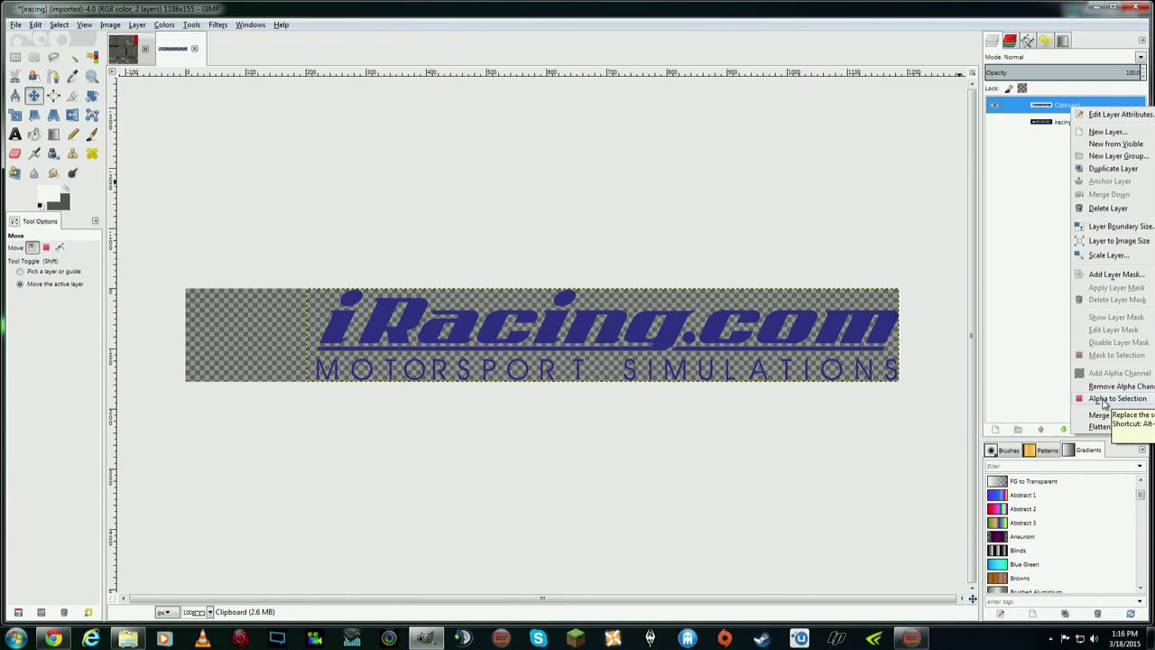
{"action": "left_click", "coordinate": [1103, 399]}
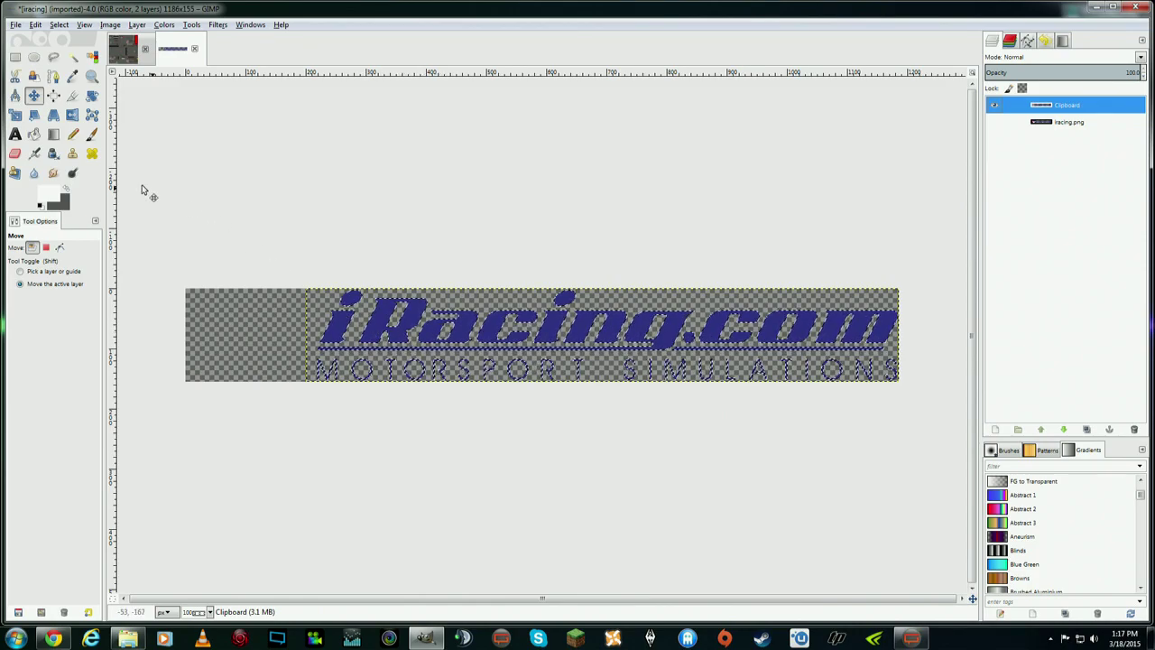
{"action": "left_click", "coordinate": [33, 133]}
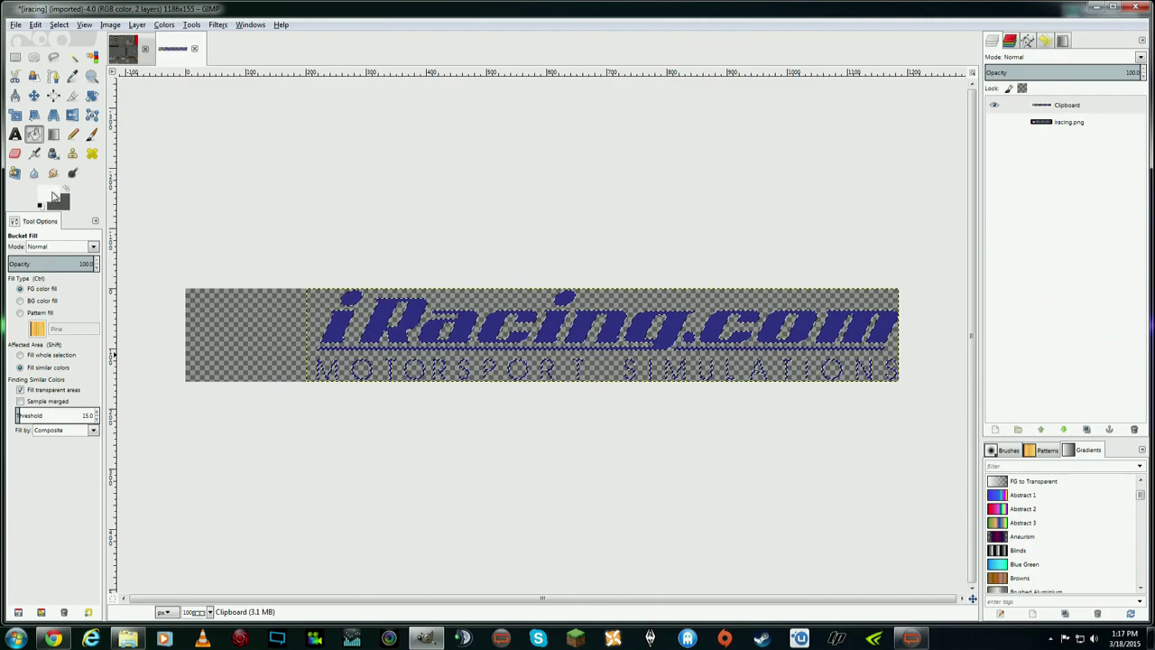
{"action": "left_click", "coordinate": [53, 196]}
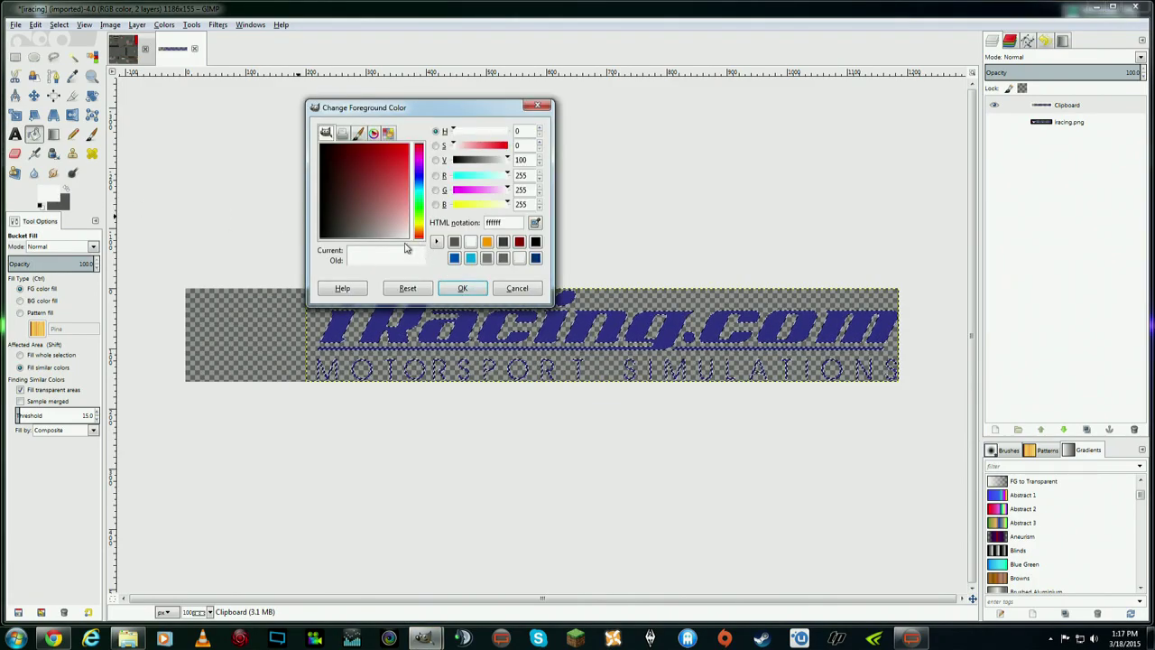
{"action": "left_click", "coordinate": [462, 288]}
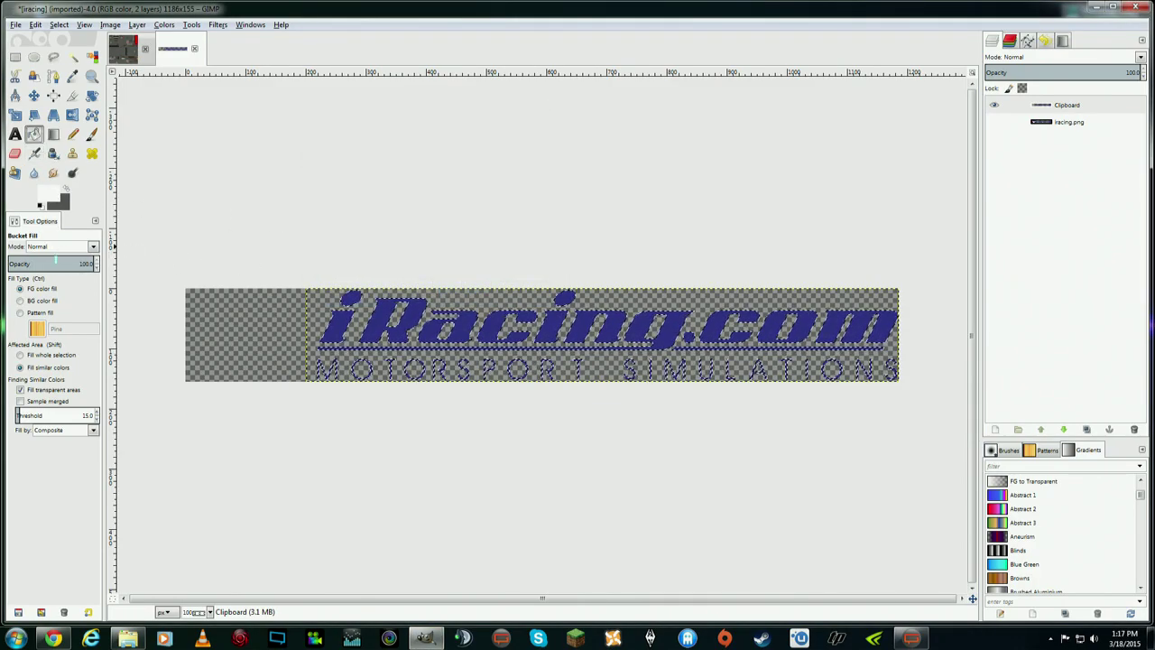
{"action": "left_click", "coordinate": [21, 356]}
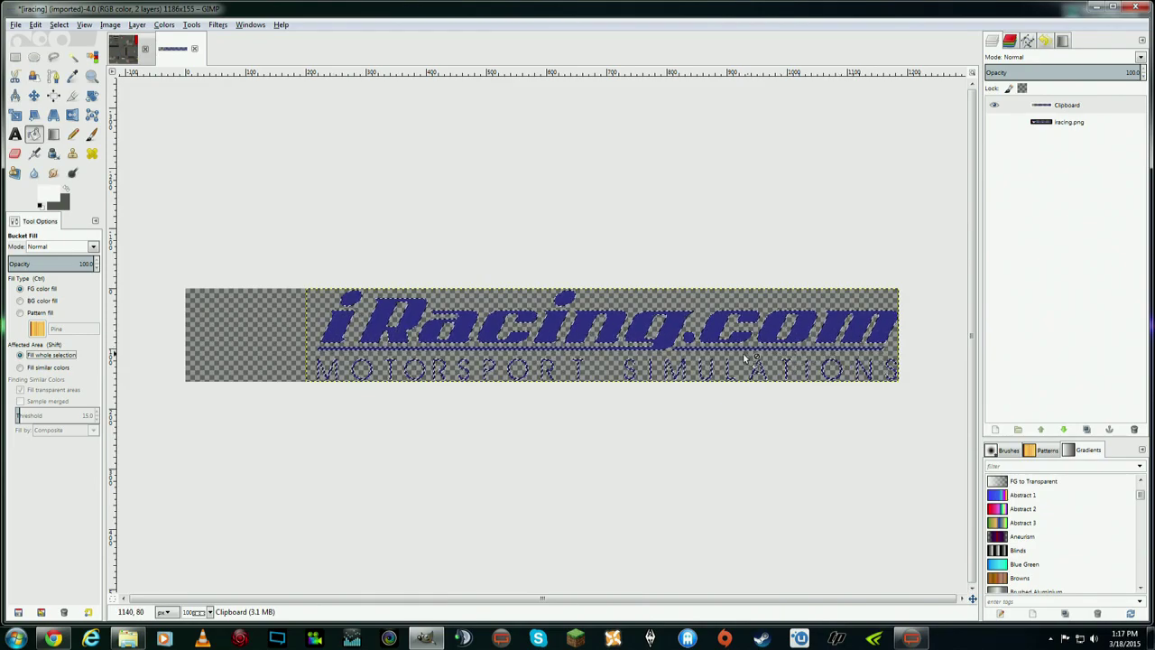
{"action": "left_click", "coordinate": [378, 324]}
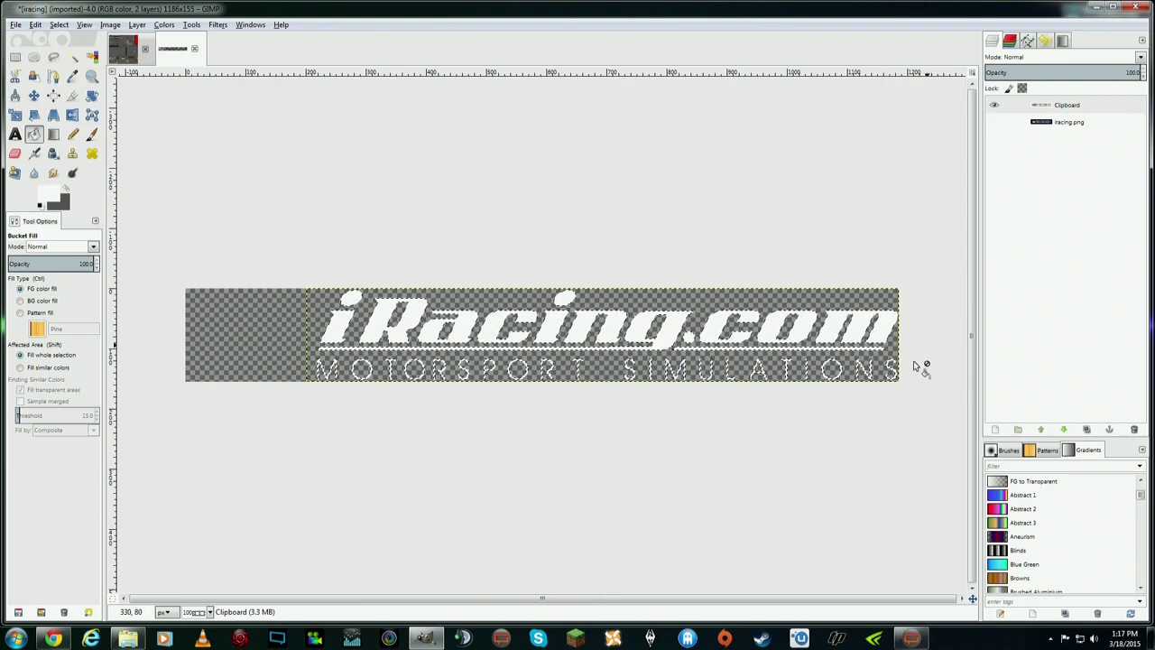
{"action": "left_click", "coordinate": [59, 25]}
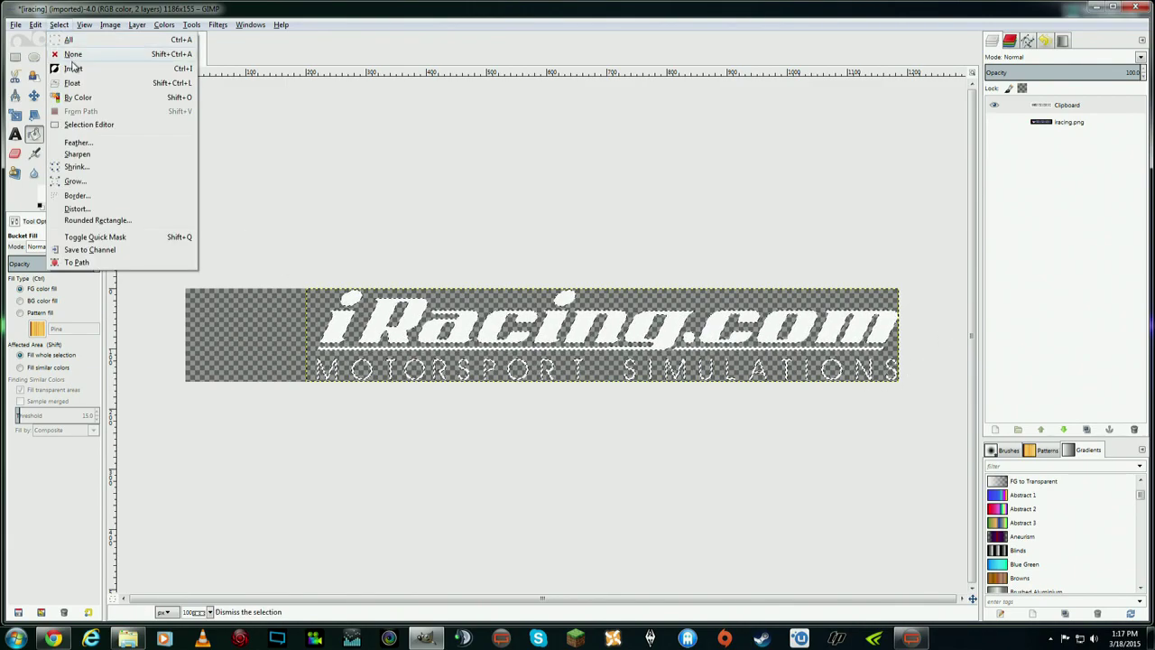
- Clear the selection and toggle the iracing.png layer to compare it with the white wordmark
{"action": "left_click", "coordinate": [72, 56]}
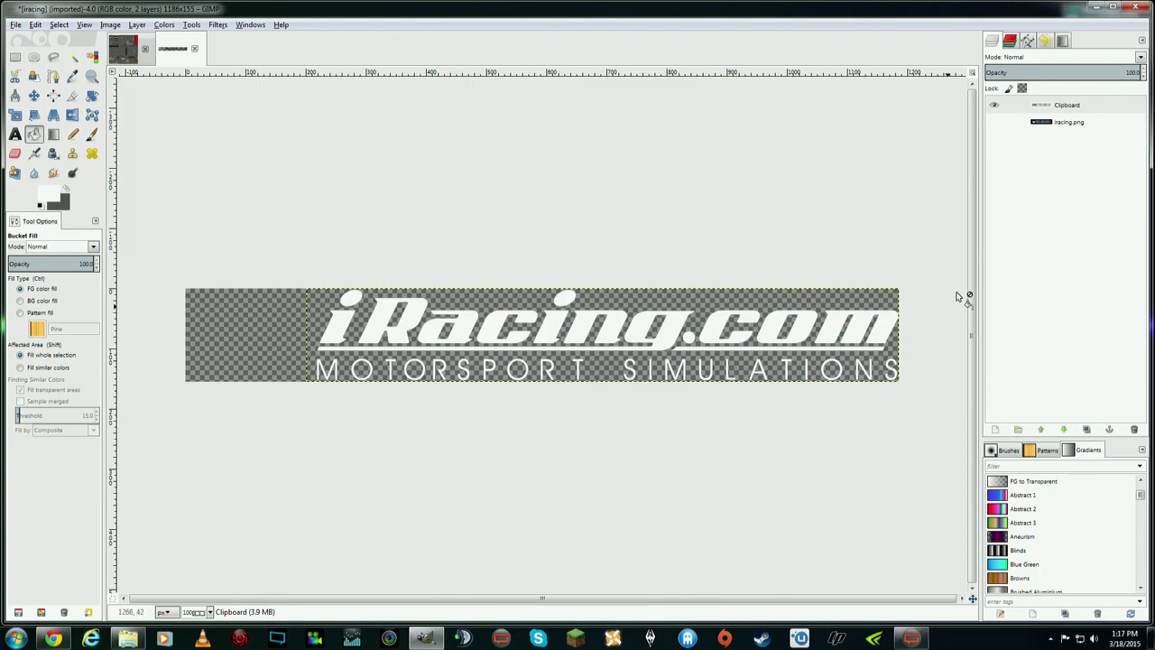
{"action": "left_click", "coordinate": [994, 123]}
{"action": "left_click", "coordinate": [994, 123]}
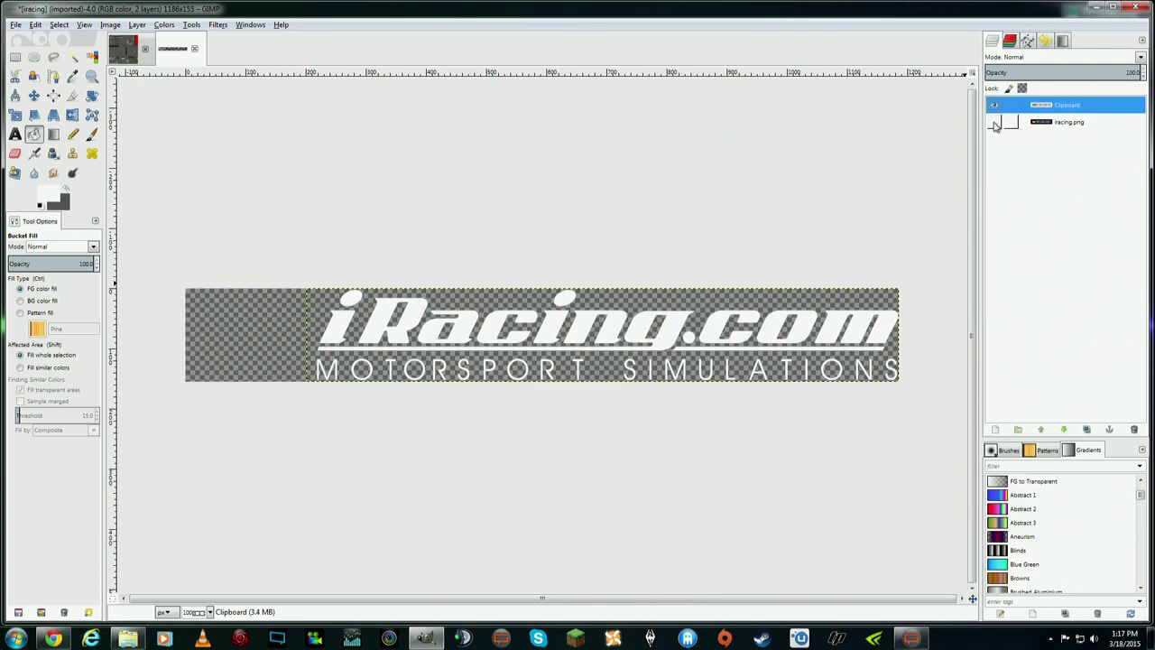
{"action": "left_click", "coordinate": [994, 123]}
{"action": "left_click", "coordinate": [994, 122]}
{"action": "left_click", "coordinate": [994, 122]}
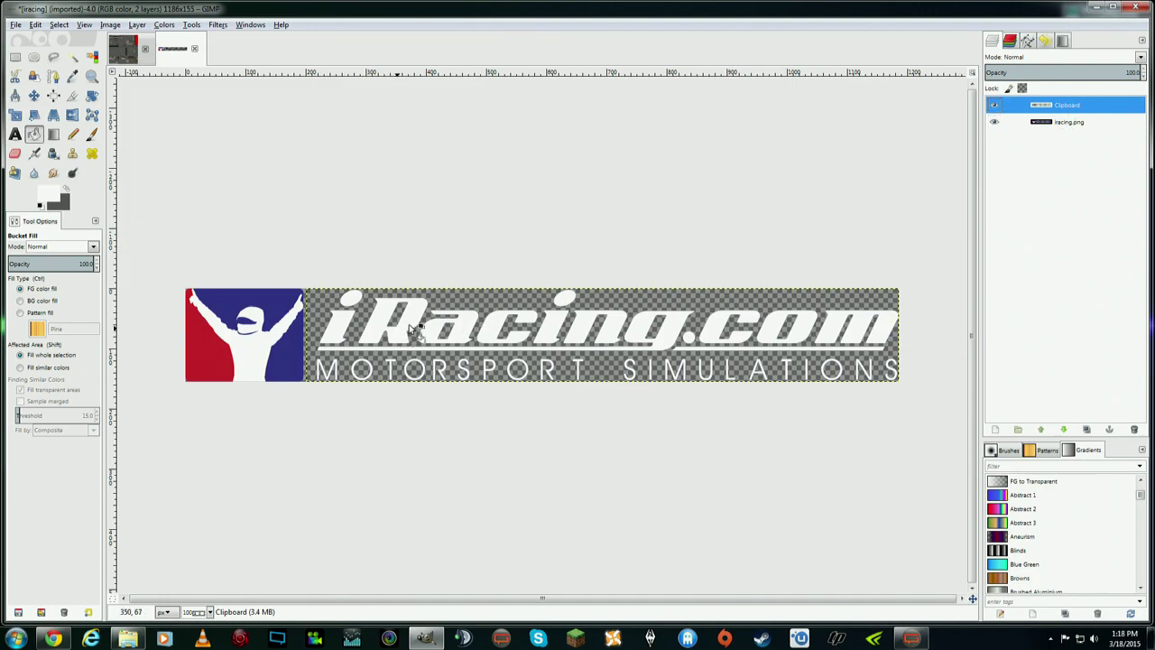
{"action": "left_click", "coordinate": [994, 123]}
{"action": "left_click", "coordinate": [994, 123]}
{"action": "left_click", "coordinate": [995, 123]}
{"action": "left_click", "coordinate": [994, 122]}
{"action": "left_click", "coordinate": [994, 123]}
{"action": "left_click", "coordinate": [994, 122]}
{"action": "left_click", "coordinate": [994, 123]}
{"action": "left_click", "coordinate": [994, 123]}
{"action": "left_click", "coordinate": [994, 123]}
{"action": "left_click", "coordinate": [994, 123]}
{"action": "left_click", "coordinate": [994, 123]}
{"action": "left_click", "coordinate": [995, 123]}
- Shift the white Clipboard wordmark 2 px left to line it up with the original
{"action": "left_click", "coordinate": [1073, 122]}
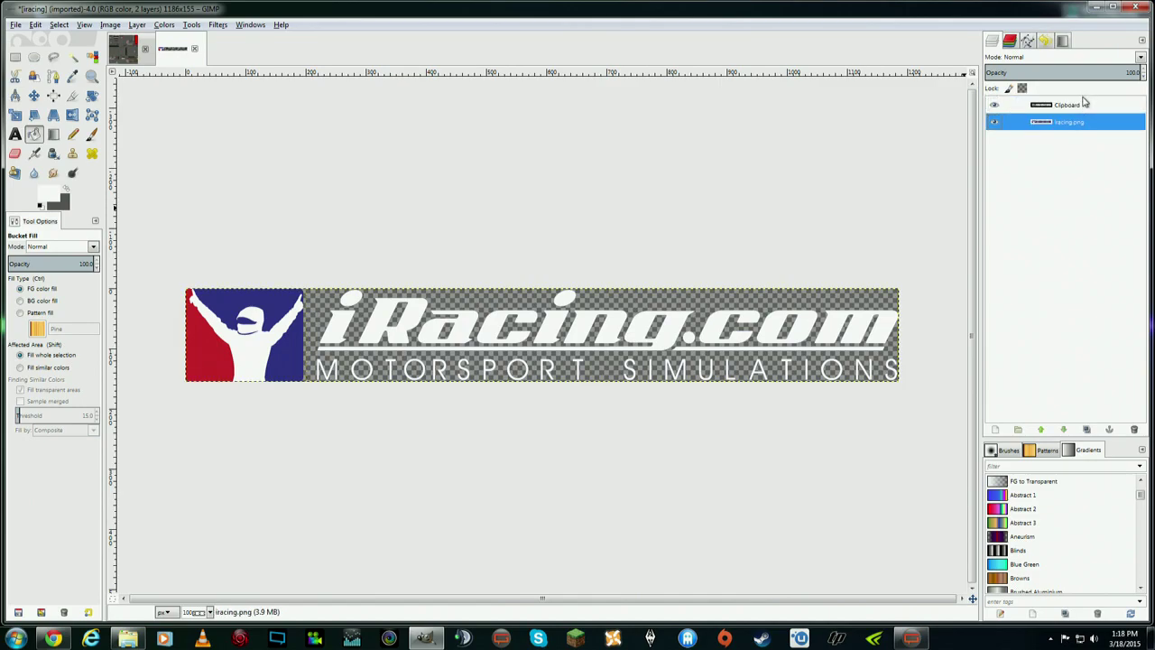
{"action": "left_click", "coordinate": [1083, 105]}
{"action": "left_click", "coordinate": [33, 95]}
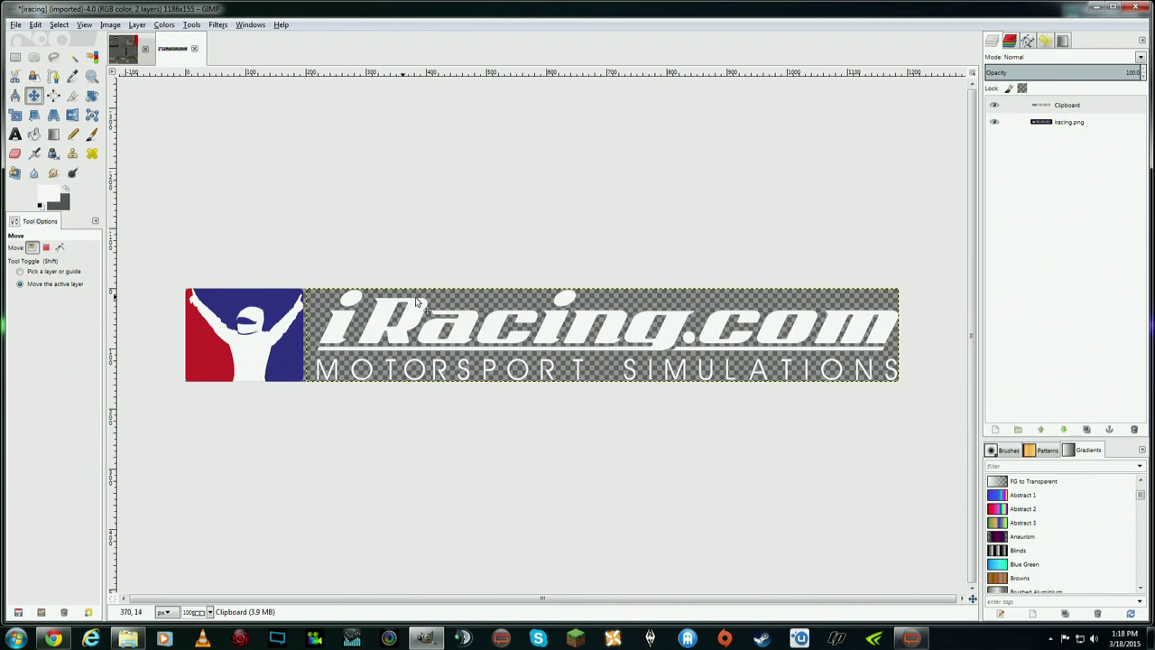
{"action": "left_click_drag", "start_coordinate": [381, 316], "coordinate": [383, 316]}
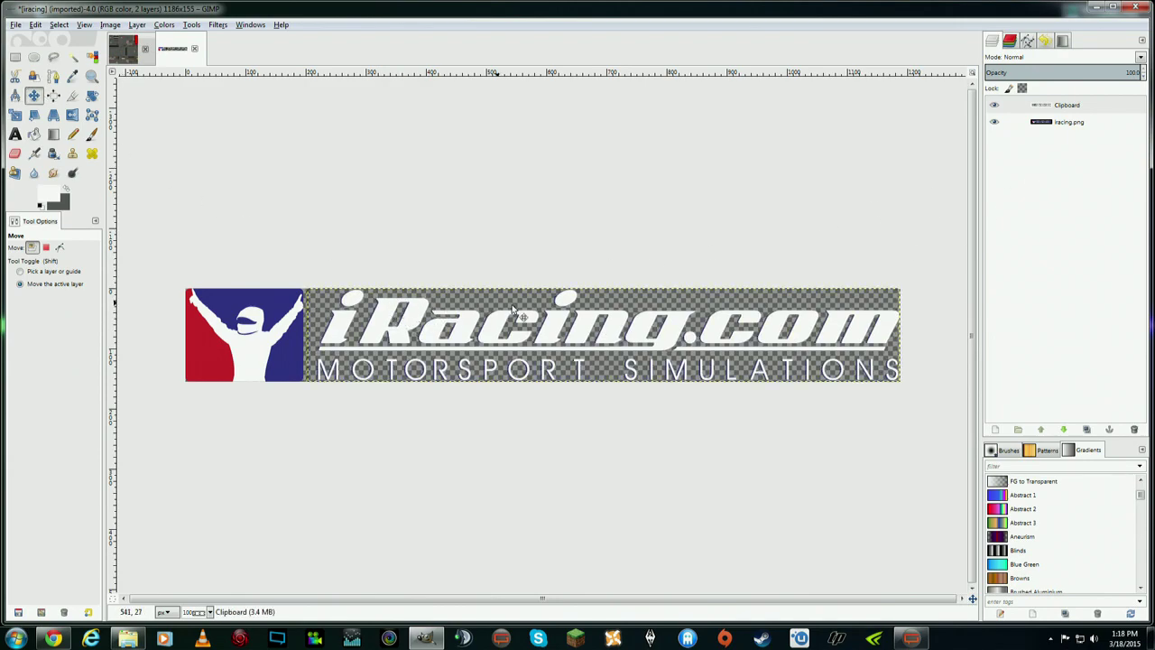
{"action": "left_click", "coordinate": [993, 105]}
{"action": "left_click", "coordinate": [993, 105]}
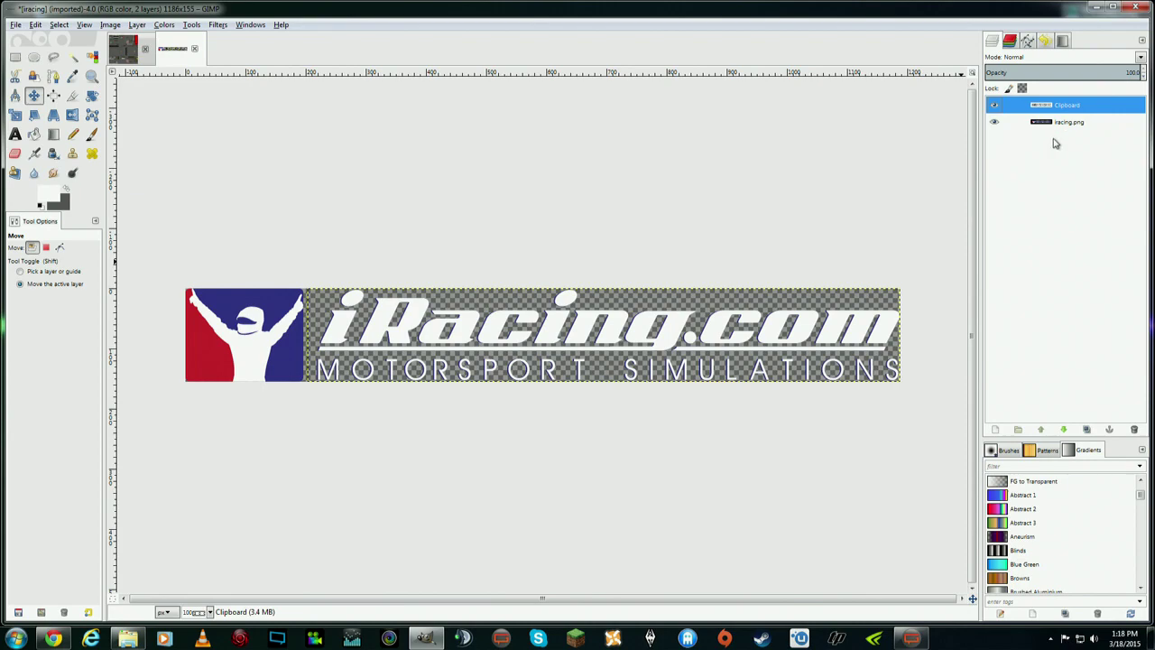
{"action": "left_click_drag", "start_coordinate": [388, 314], "coordinate": [384, 314]}
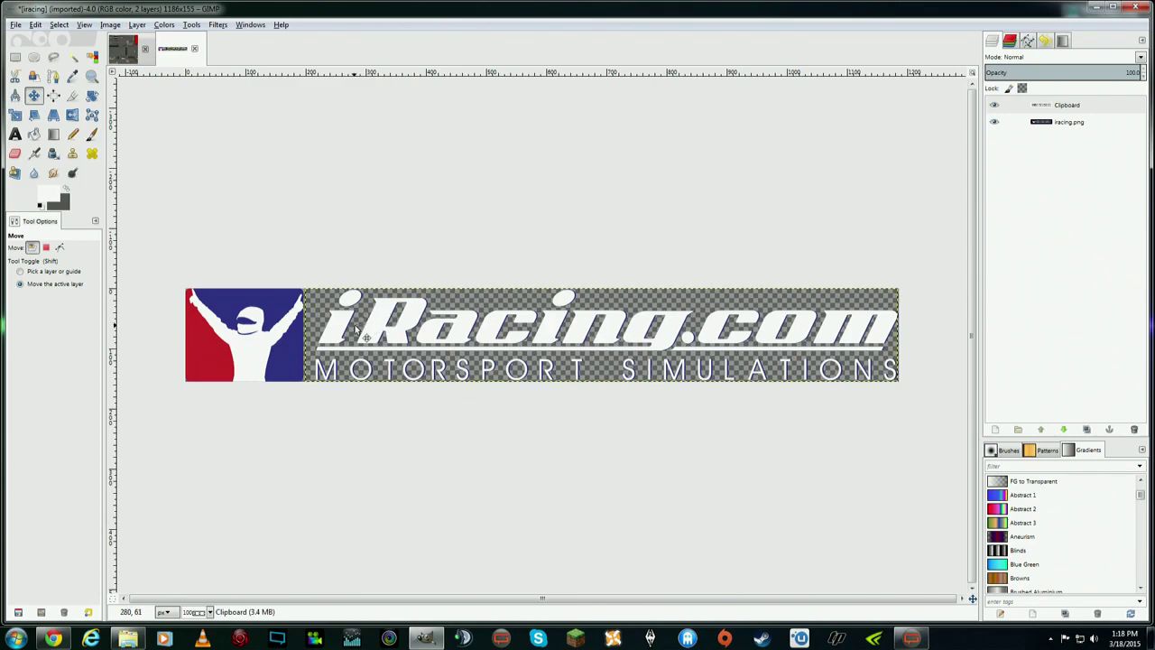
- Select the iracing.png layer and hide the white Clipboard layer
{"action": "left_click", "coordinate": [1073, 126]}
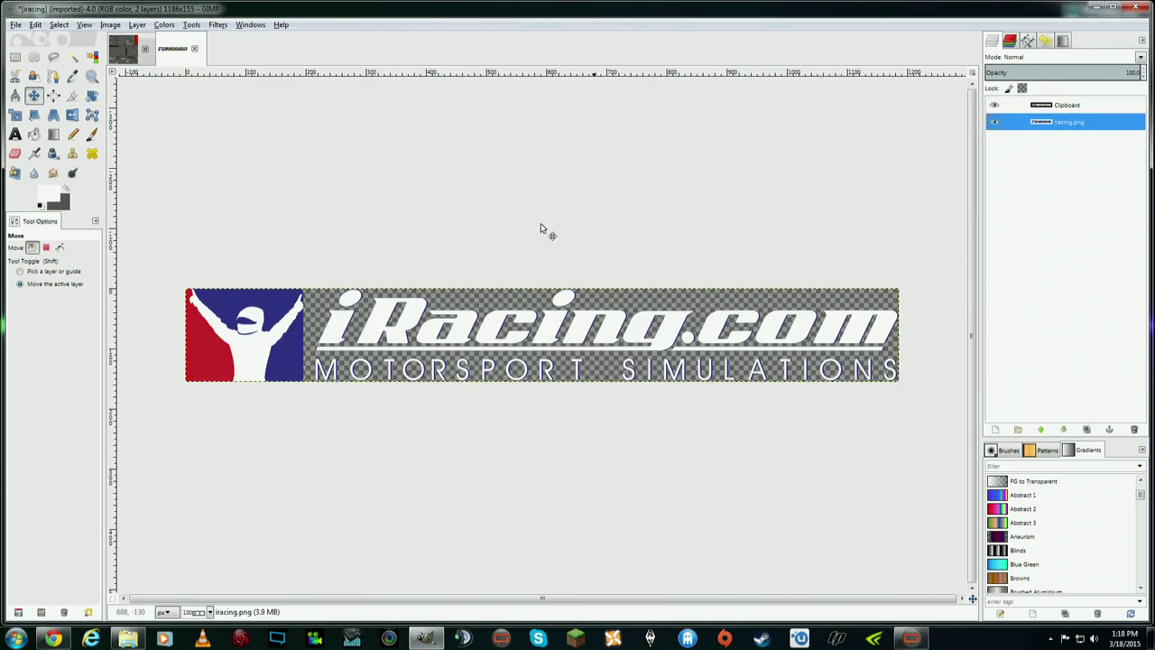
{"action": "left_click", "coordinate": [993, 105]}
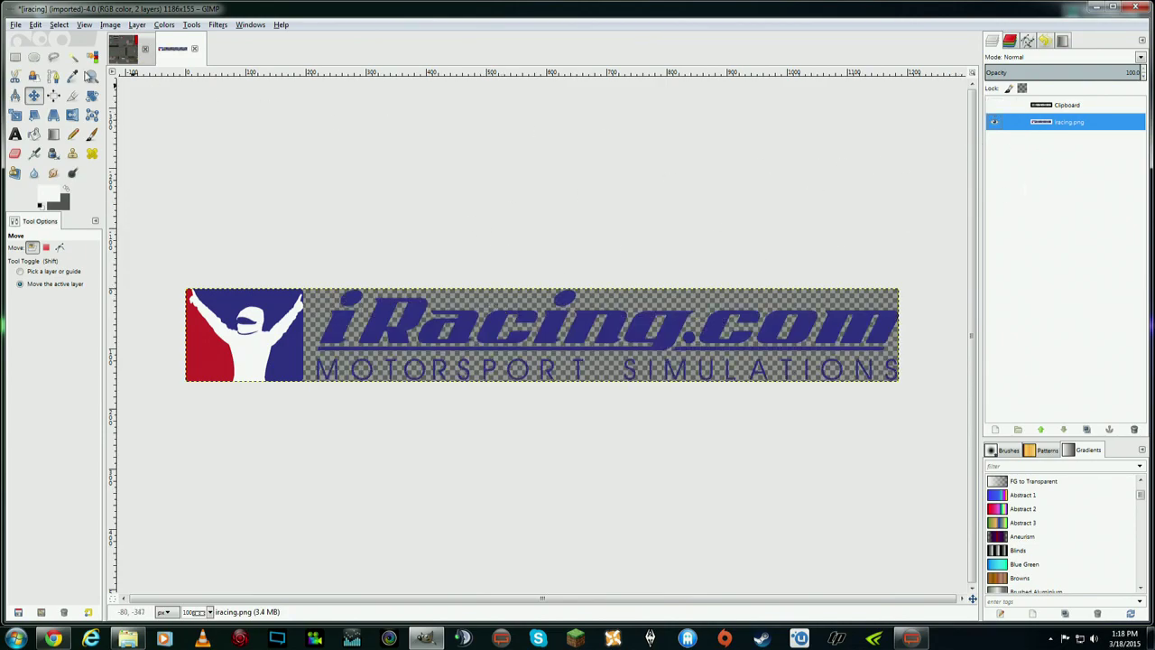
{"action": "left_click", "coordinate": [54, 57]}
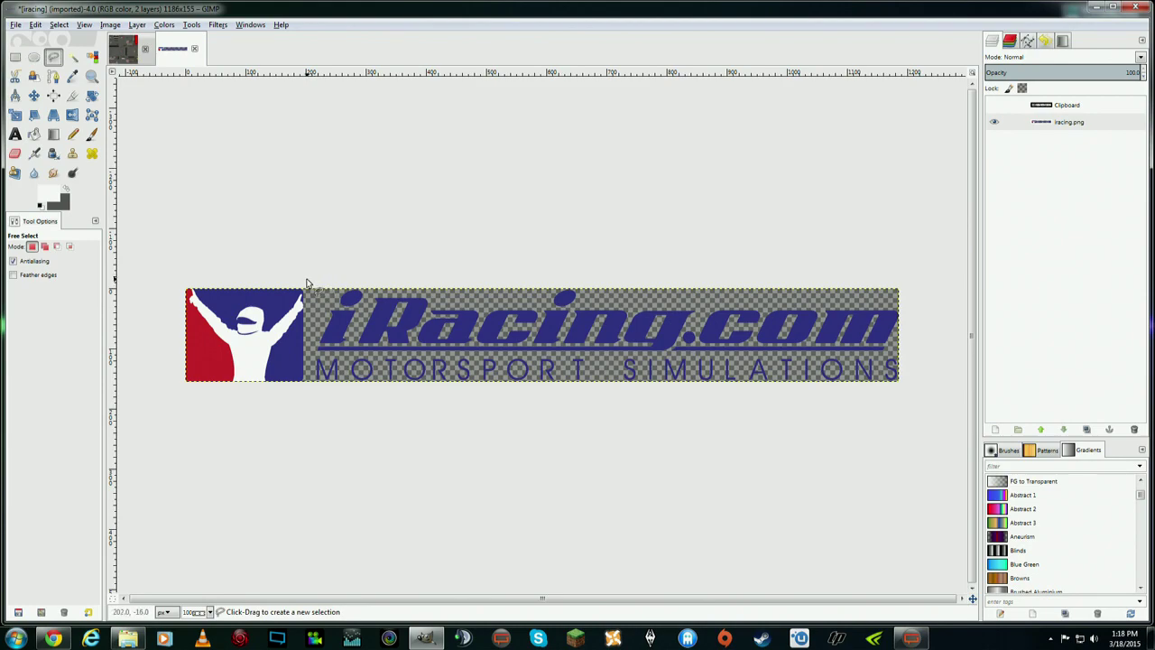
- Outline the lettering on iracing.png with Free Select and delete the blue text
{"action": "left_click", "coordinate": [307, 280]}
{"action": "left_click", "coordinate": [309, 394]}
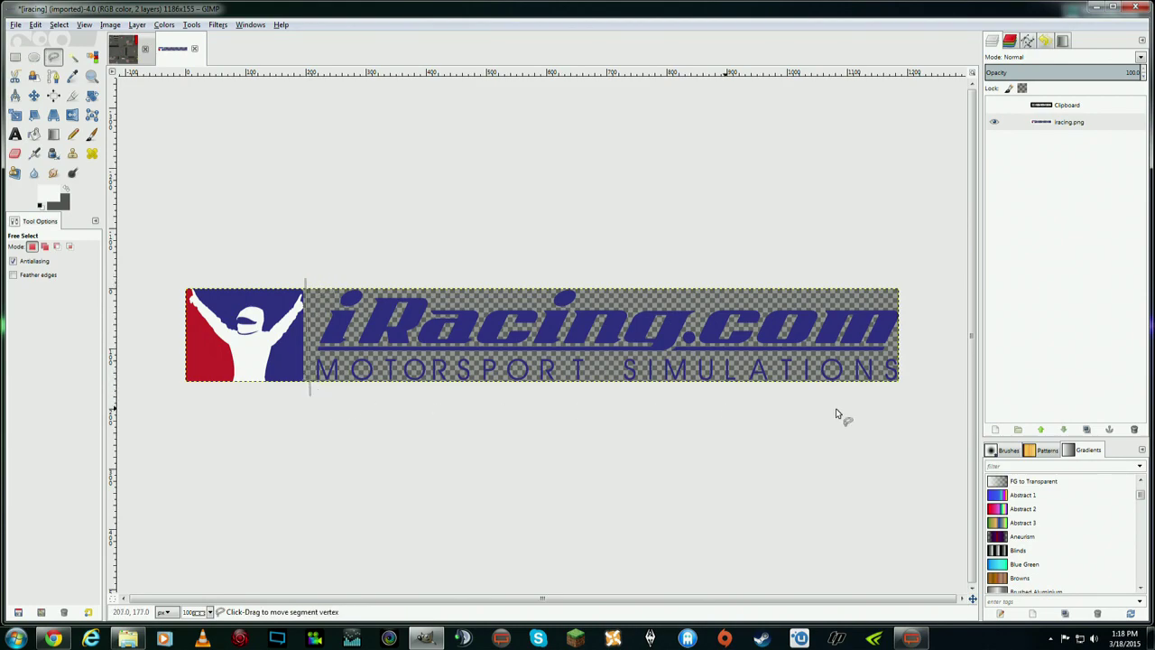
{"action": "left_click", "coordinate": [905, 389]}
{"action": "left_click", "coordinate": [909, 277]}
{"action": "left_click", "coordinate": [308, 281]}
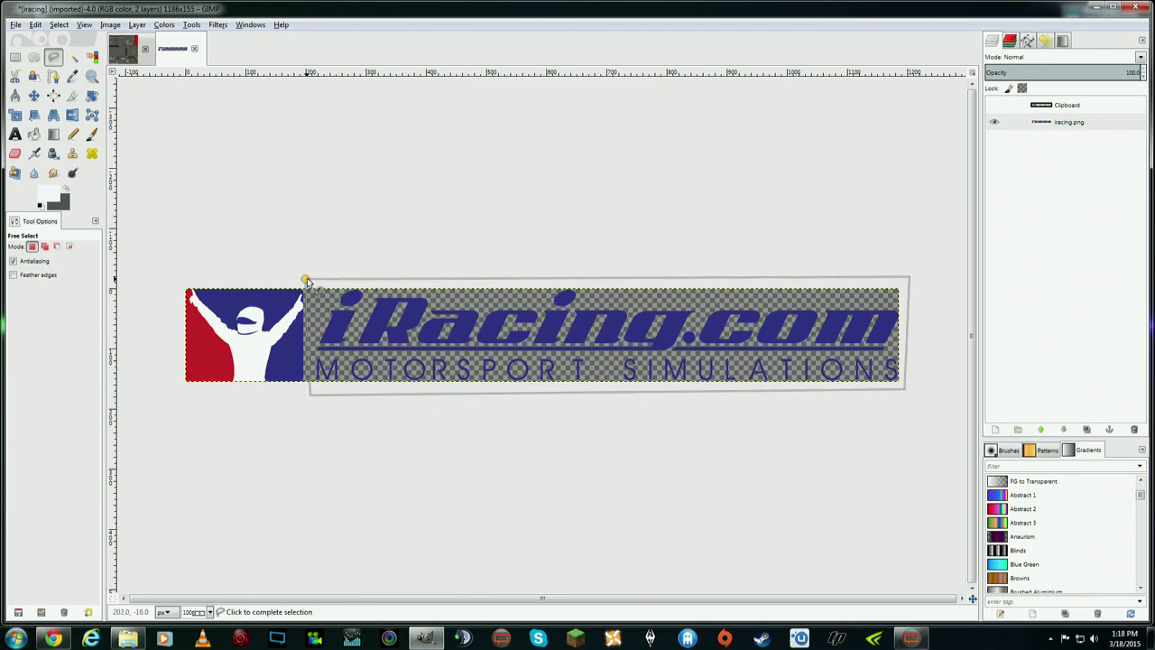
{"action": "left_click", "coordinate": [312, 283]}
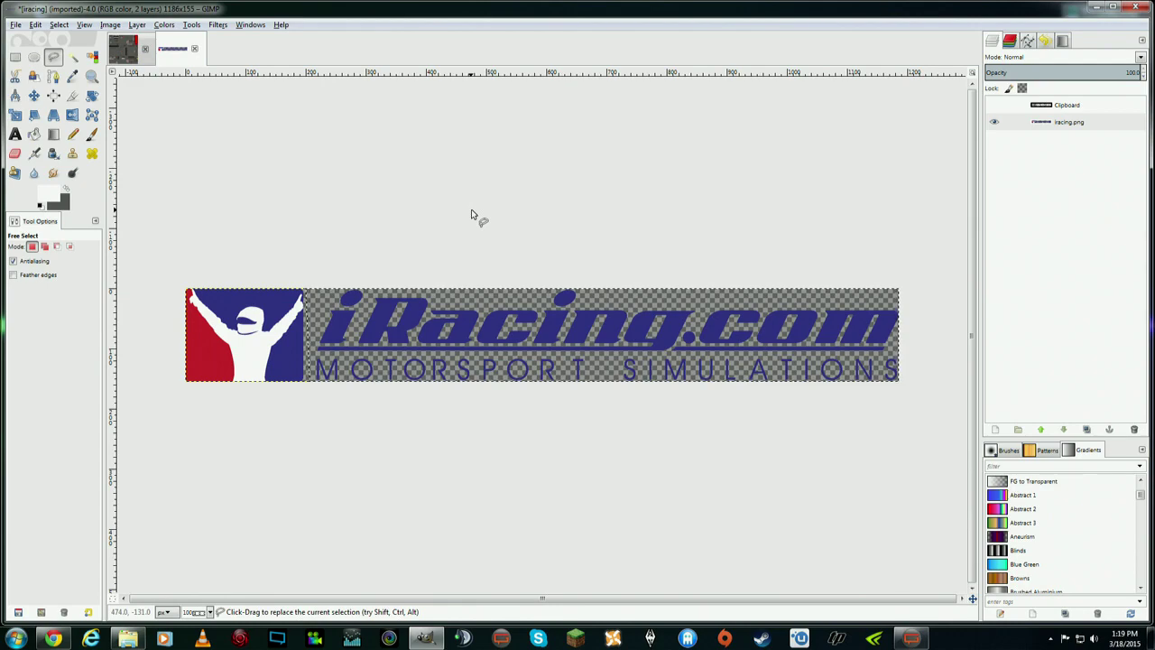
{"action": "key", "text": "Delete"}
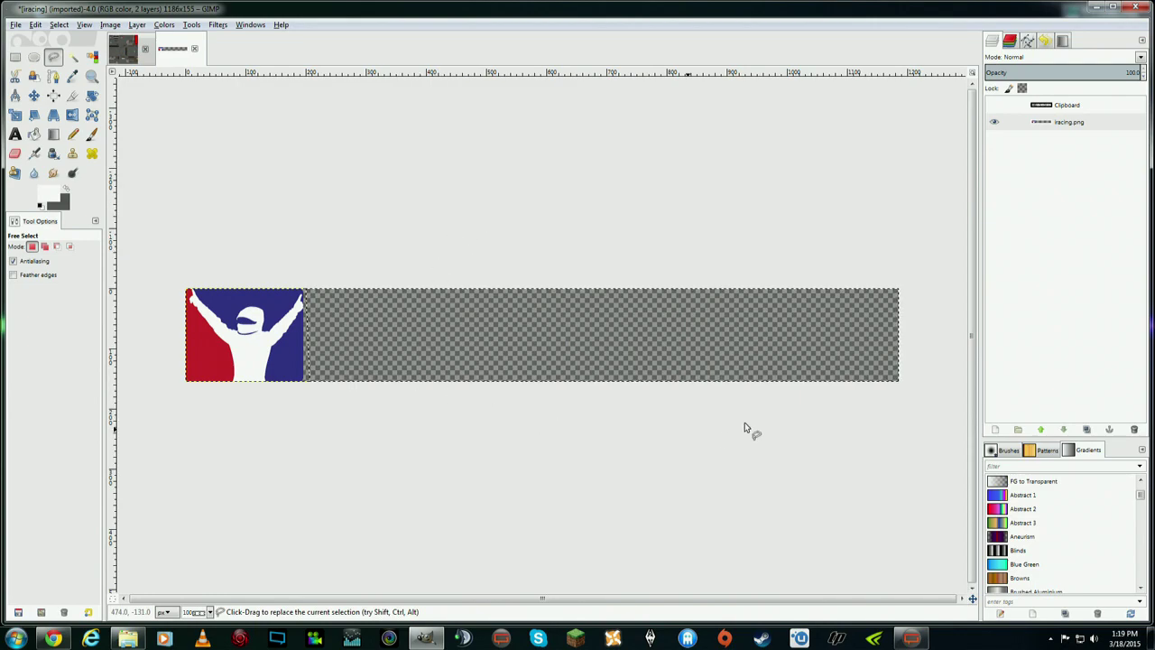
- Show the white Clipboard layer again and clear the selection with Select > None
{"action": "left_click", "coordinate": [995, 106]}
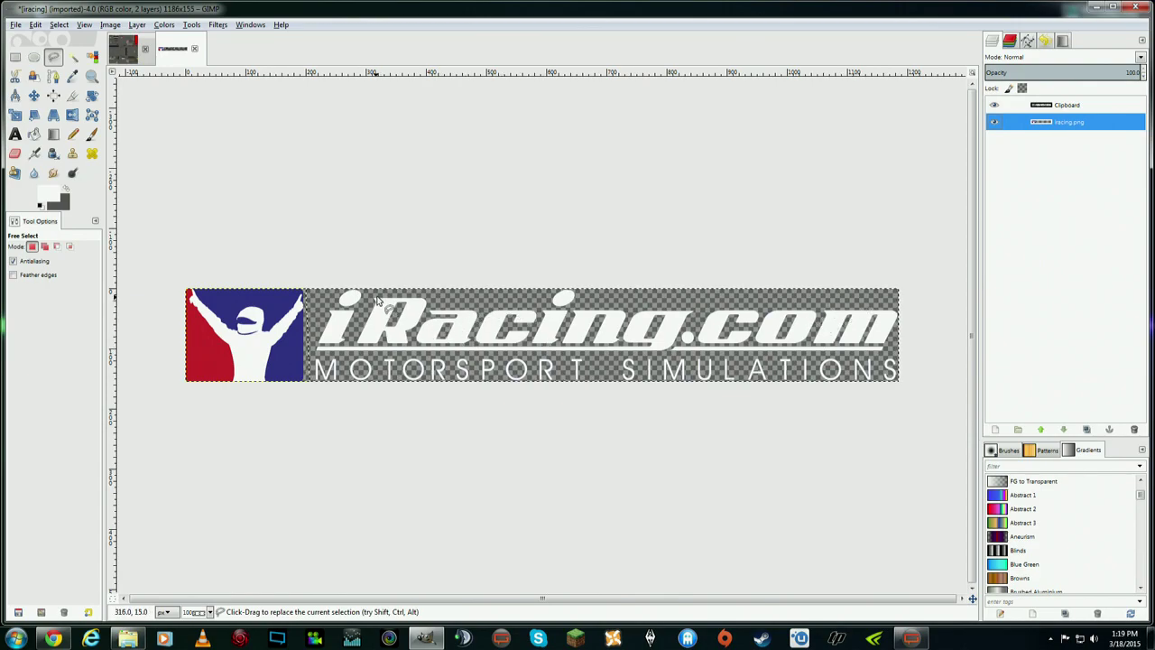
{"action": "left_click", "coordinate": [35, 25]}
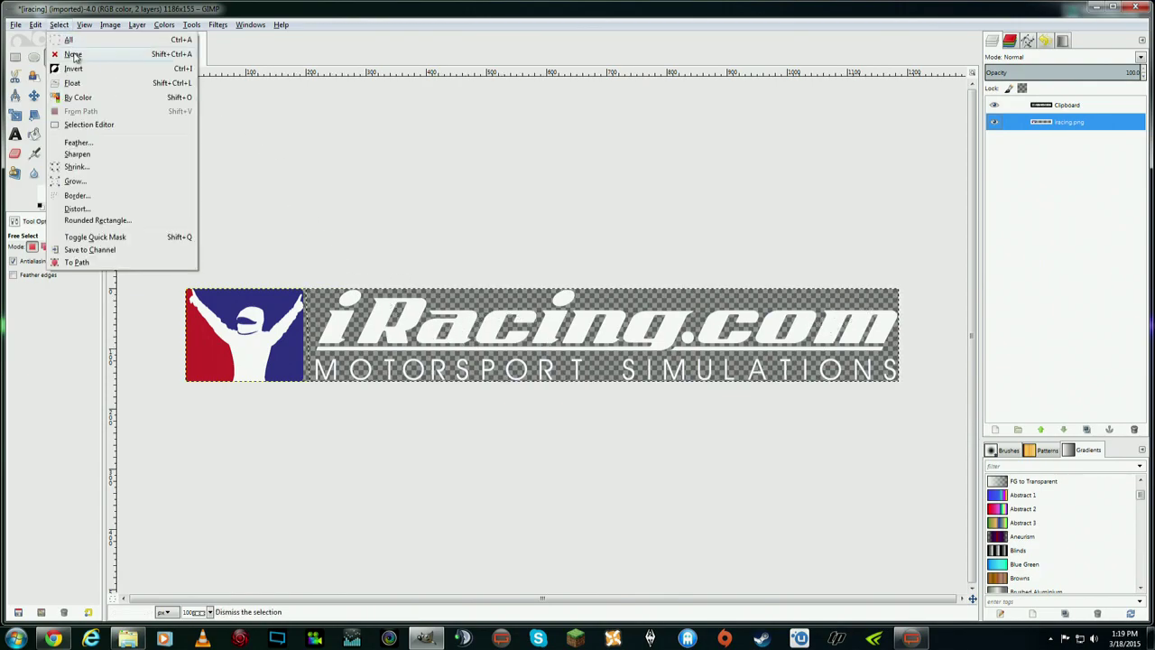
{"action": "left_click", "coordinate": [49, 42]}
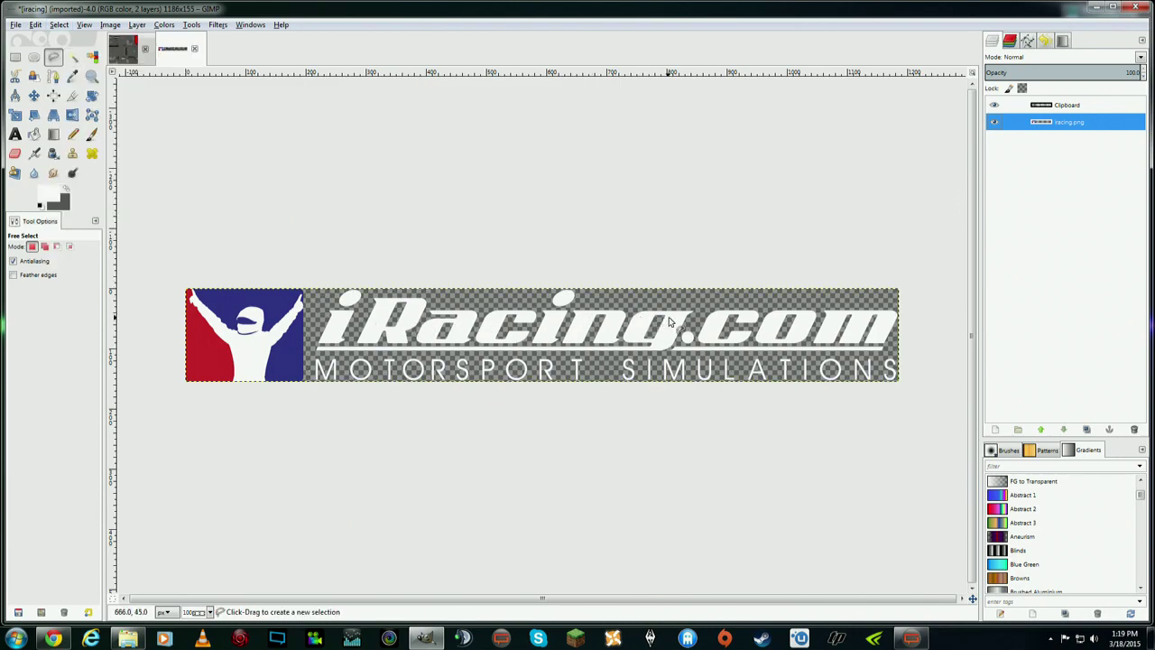
{"action": "left_click", "coordinate": [1063, 107]}
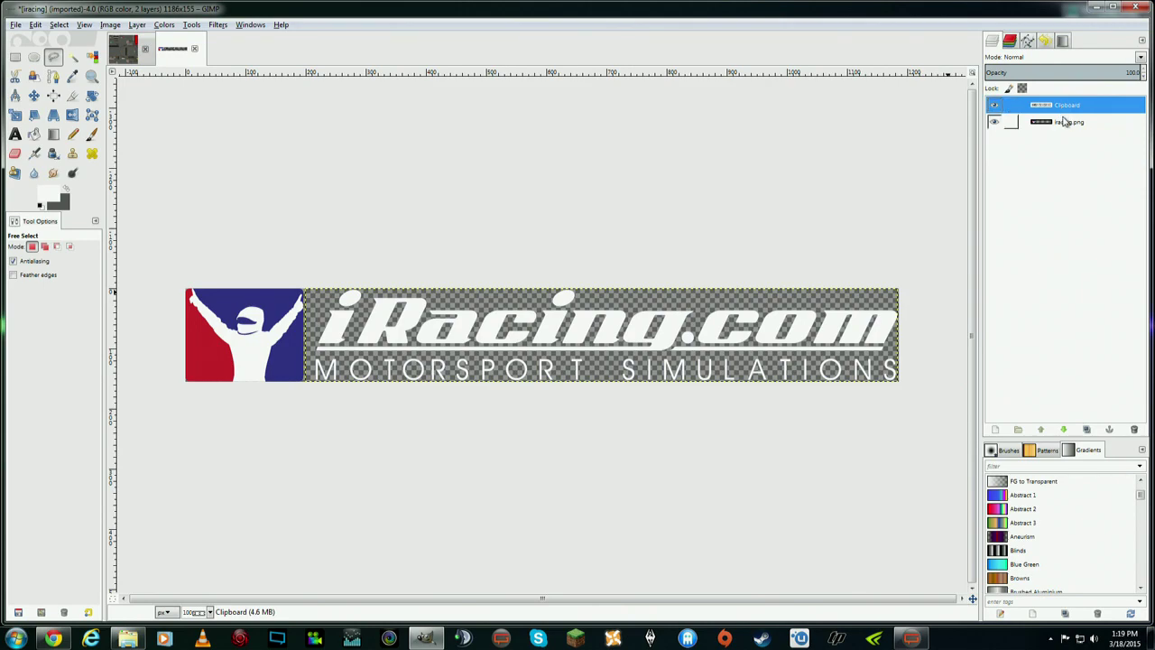
{"action": "left_click", "coordinate": [1071, 121]}
{"action": "left_click", "coordinate": [1066, 105]}
{"action": "left_click", "coordinate": [1075, 123]}
- Merge the white Clipboard layer down into iracing.png and toggle it to check the result
{"action": "left_click", "coordinate": [1074, 107]}
{"action": "right_click", "coordinate": [1076, 109]}
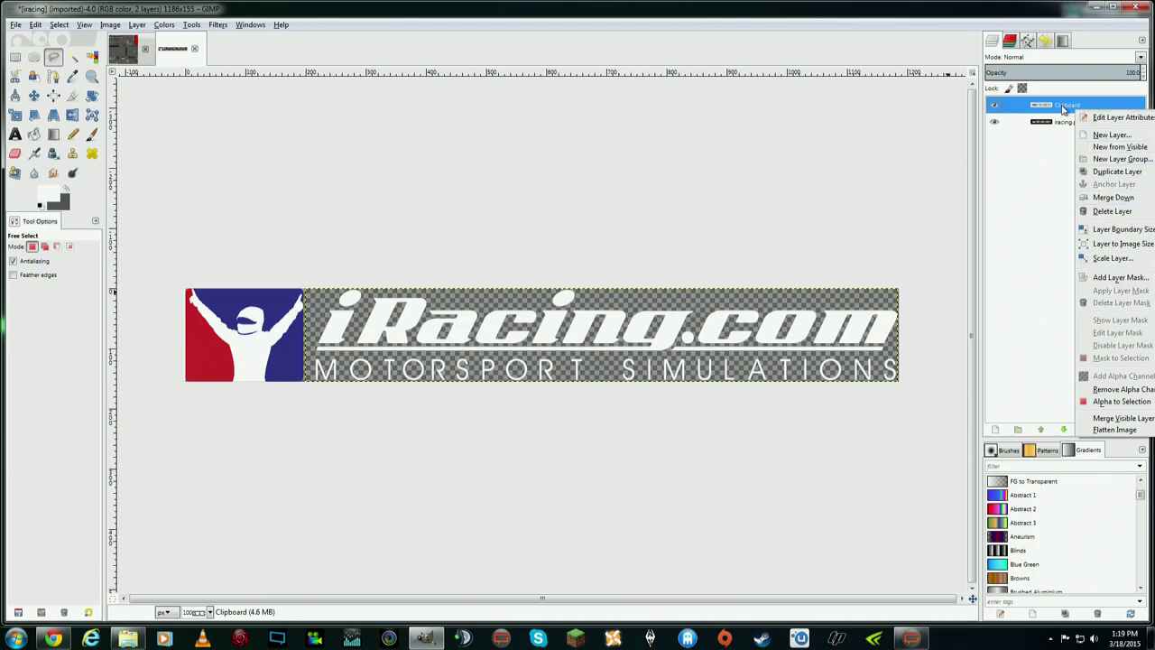
{"action": "left_click", "coordinate": [1115, 199]}
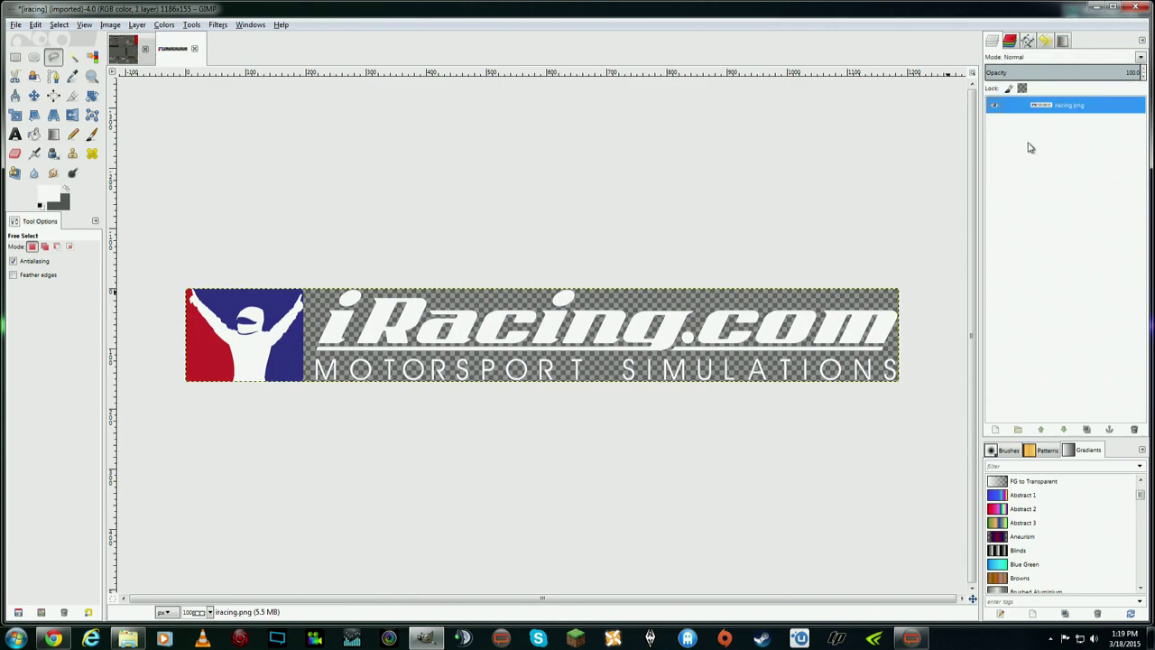
{"action": "left_click", "coordinate": [996, 106]}
{"action": "left_click", "coordinate": [996, 107]}
{"action": "left_click", "coordinate": [996, 106]}
{"action": "left_click", "coordinate": [996, 107]}
- Cancel the accidental image close, abandon the stray outline, and return to the Move tool
{"action": "left_click", "coordinate": [194, 48]}
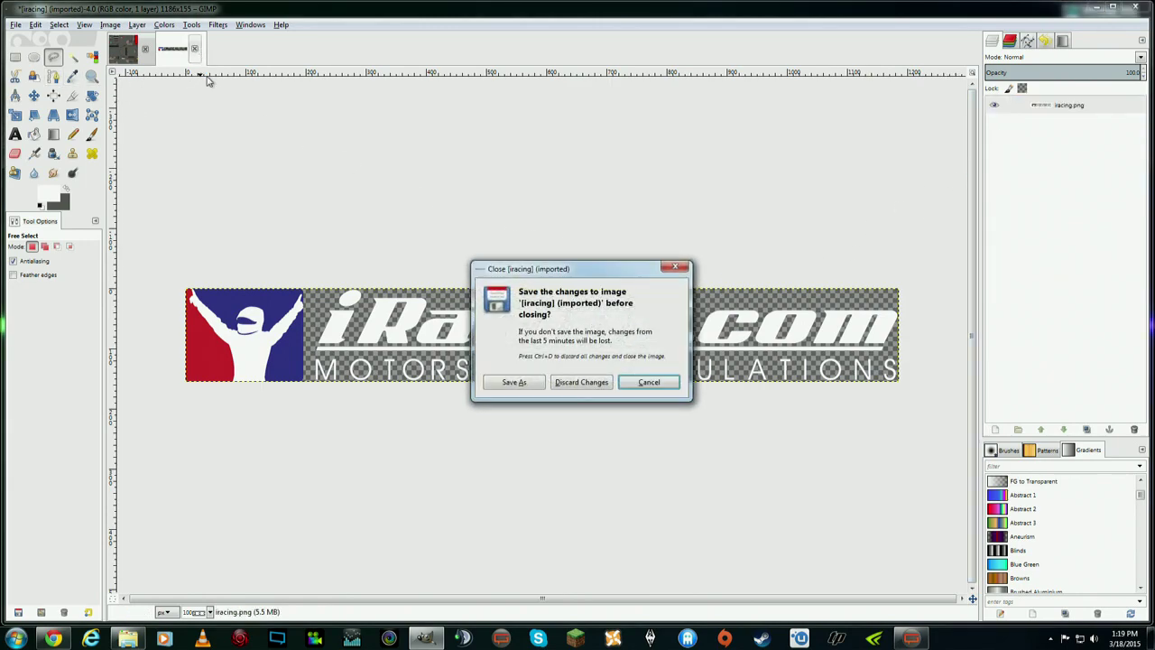
{"action": "left_click", "coordinate": [650, 383]}
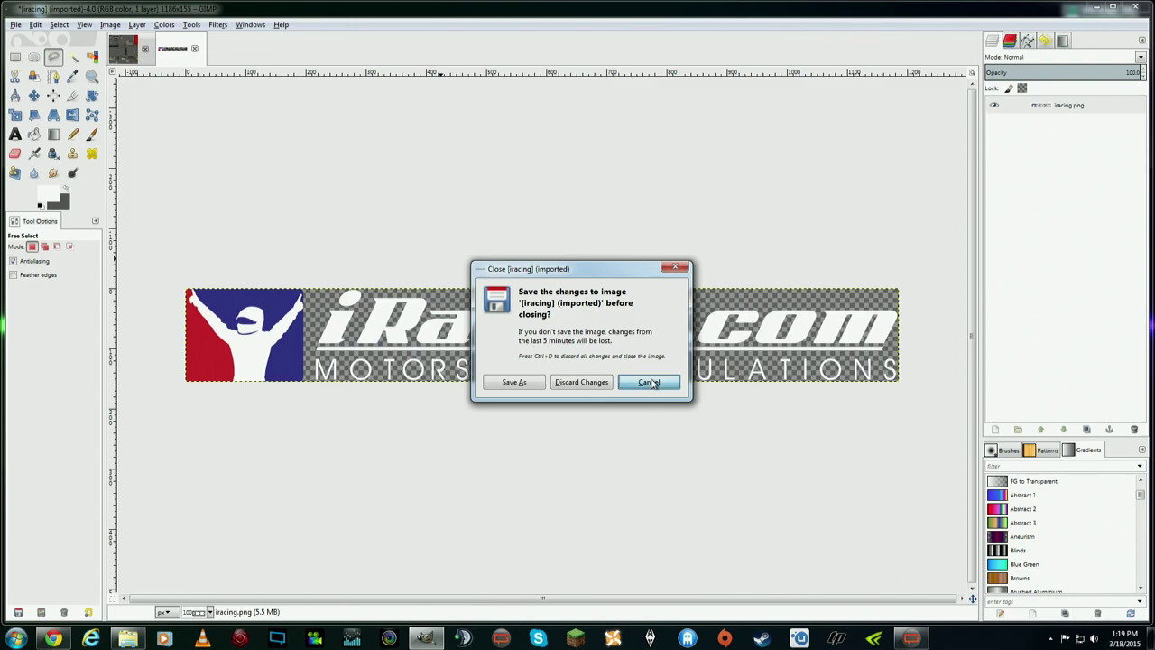
{"action": "left_click", "coordinate": [584, 217]}
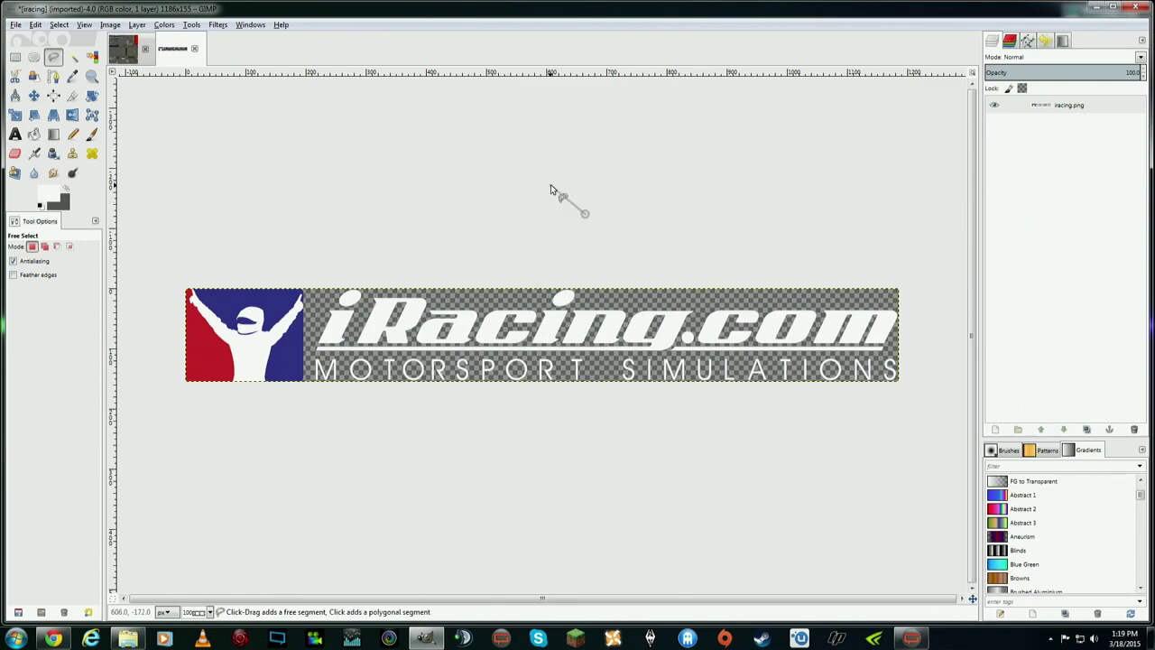
{"action": "key", "text": "Escape"}
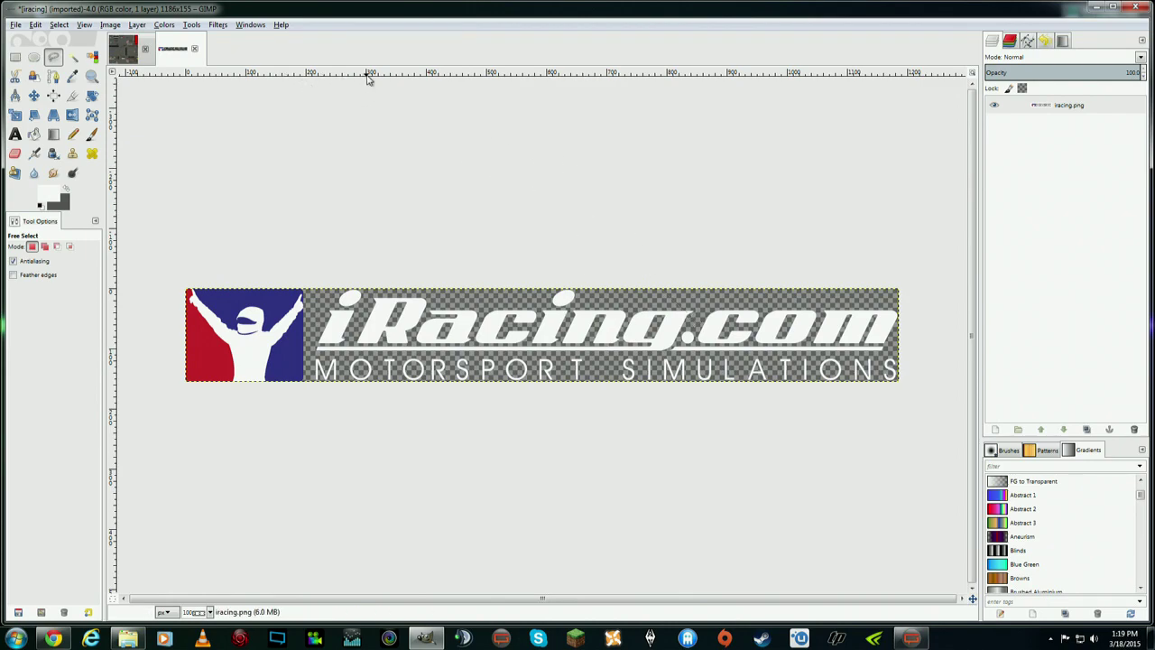
{"action": "left_click", "coordinate": [33, 94]}
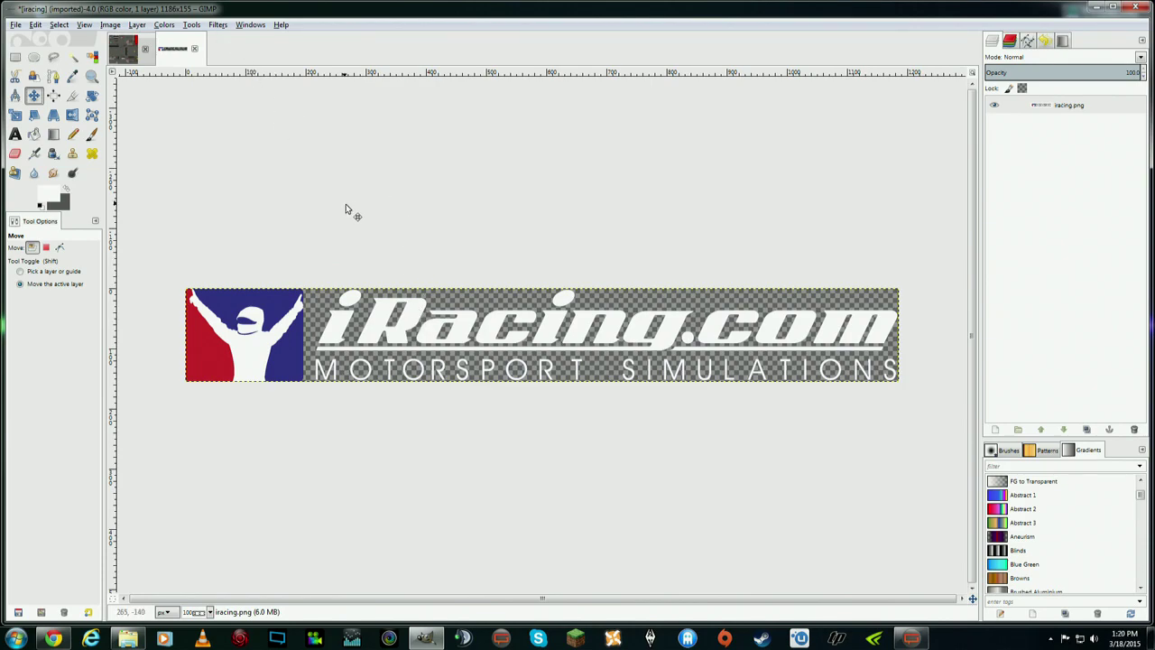
- Apply Drop Shadow with X and Y offset 6, blur radius 15 and opacity 90
{"action": "left_click", "coordinate": [219, 27]}
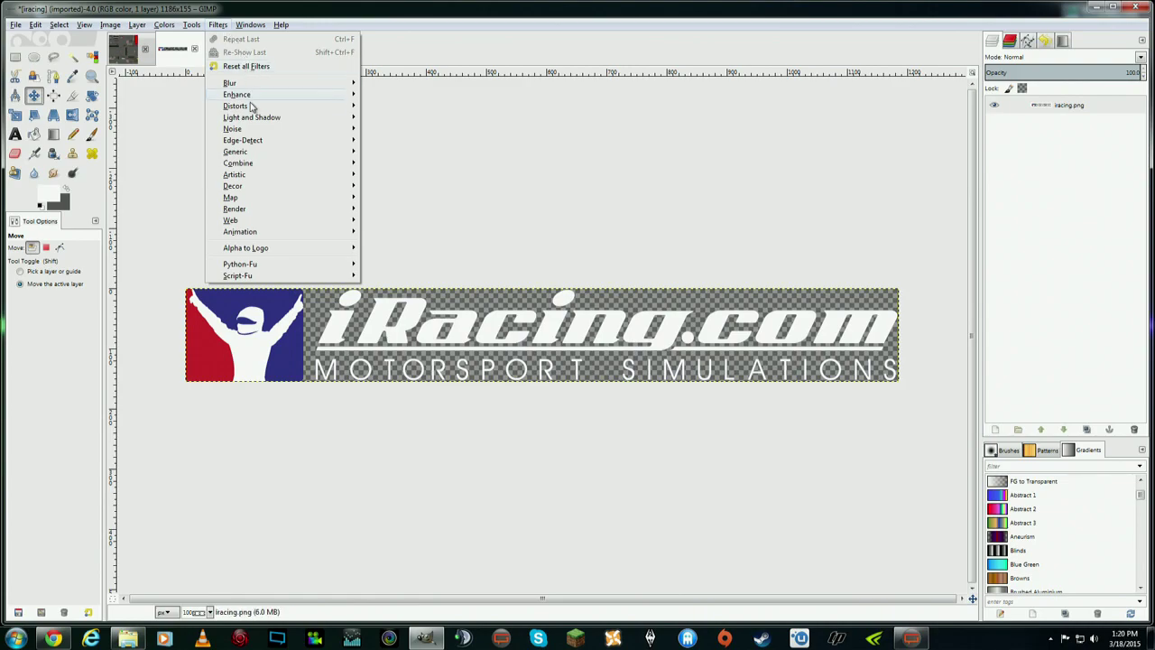
{"action": "mouse_move", "coordinate": [262, 120]}
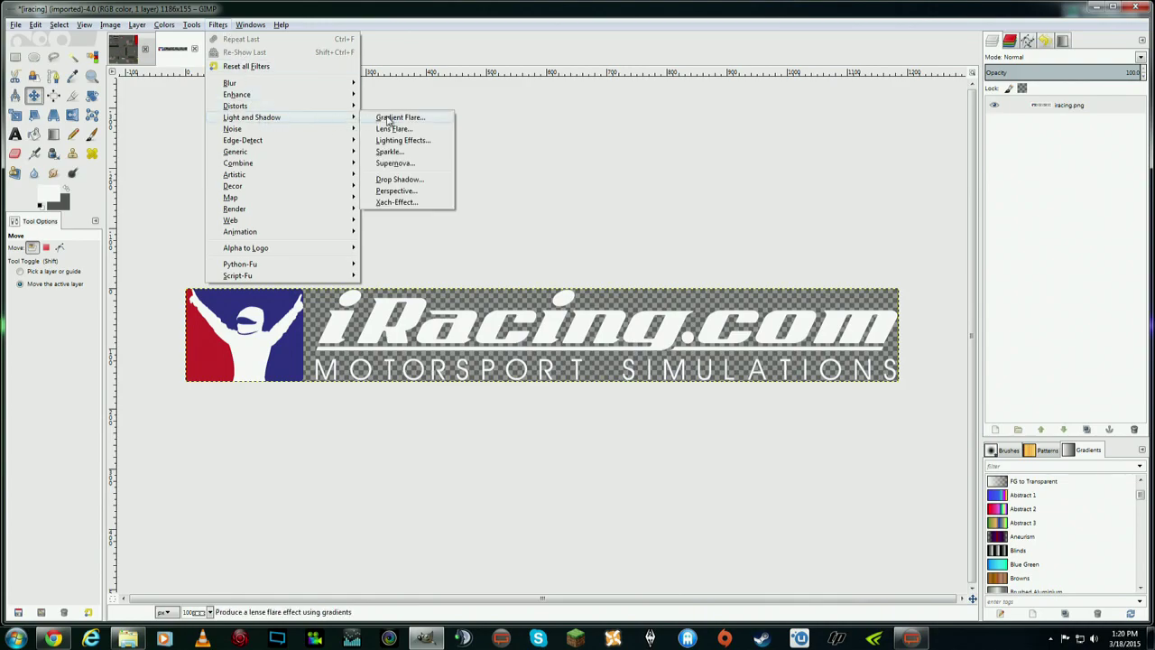
{"action": "left_click", "coordinate": [415, 180]}
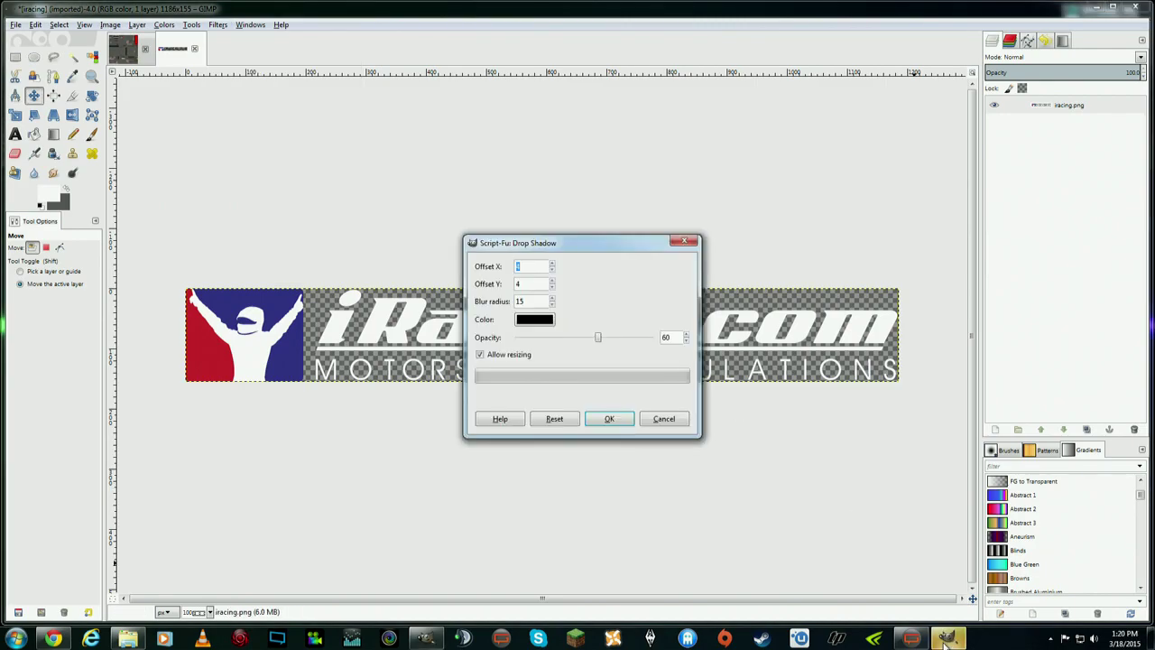
{"action": "left_click_drag", "start_coordinate": [598, 257], "coordinate": [579, 406]}
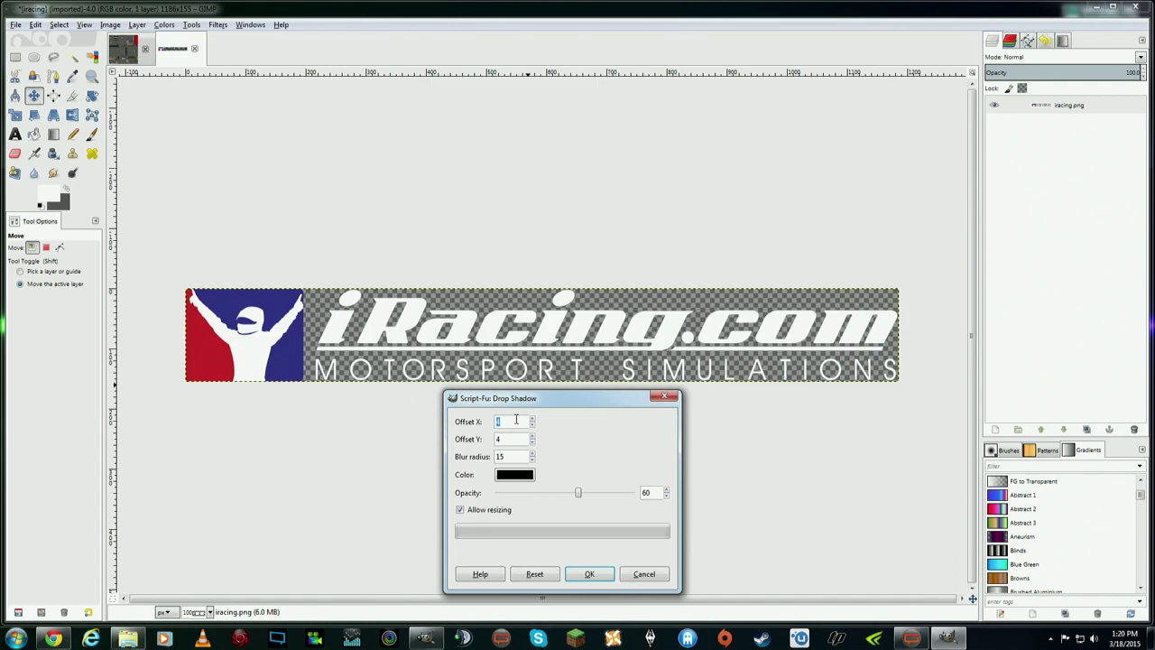
{"action": "left_click", "coordinate": [534, 420]}
{"action": "left_click", "coordinate": [533, 436]}
{"action": "left_click_drag", "start_coordinate": [579, 493], "coordinate": [617, 492]}
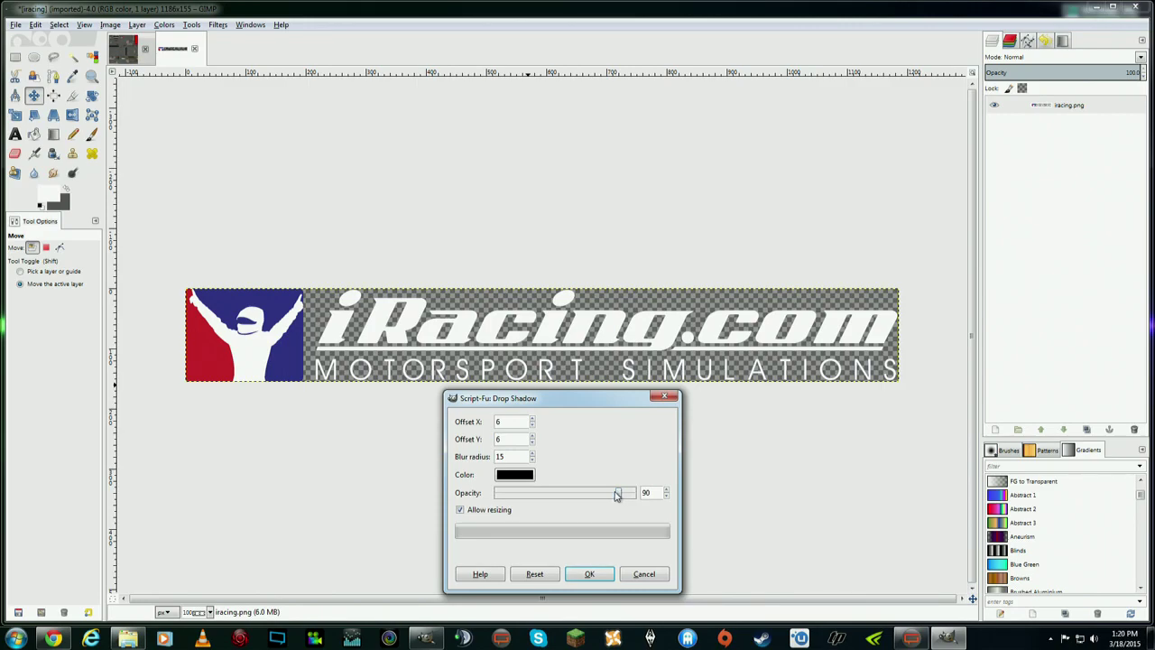
{"action": "left_click", "coordinate": [591, 574]}
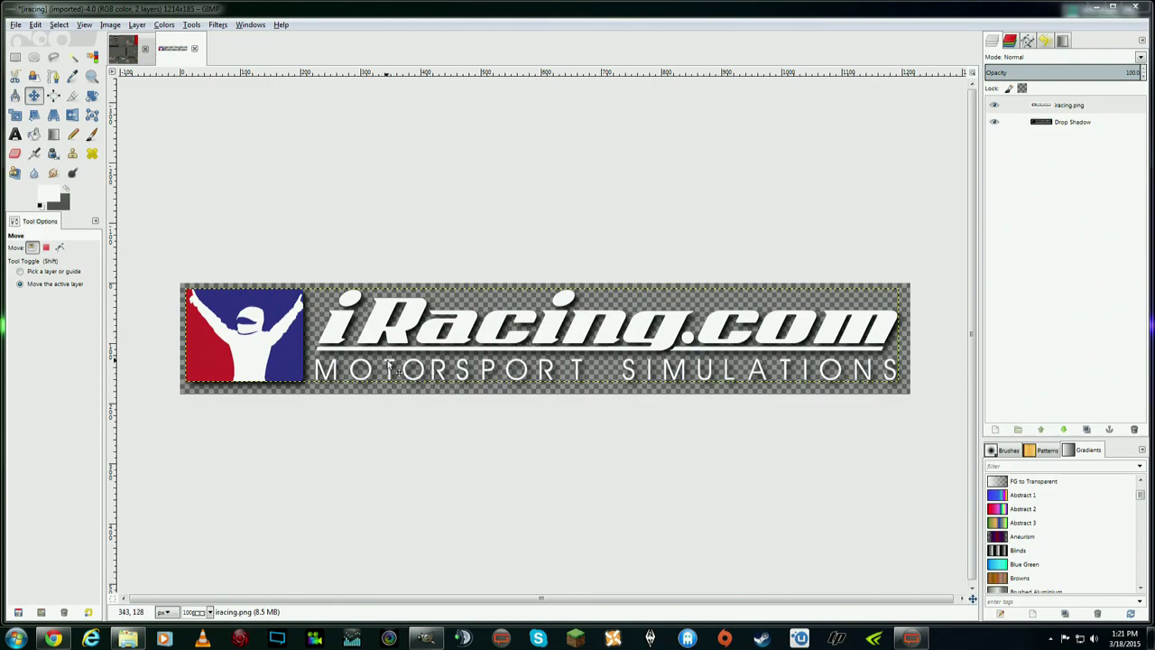
- Toggle the Drop Shadow layer on and off to compare, leaving the shadow visible
{"action": "left_click", "coordinate": [1053, 126]}
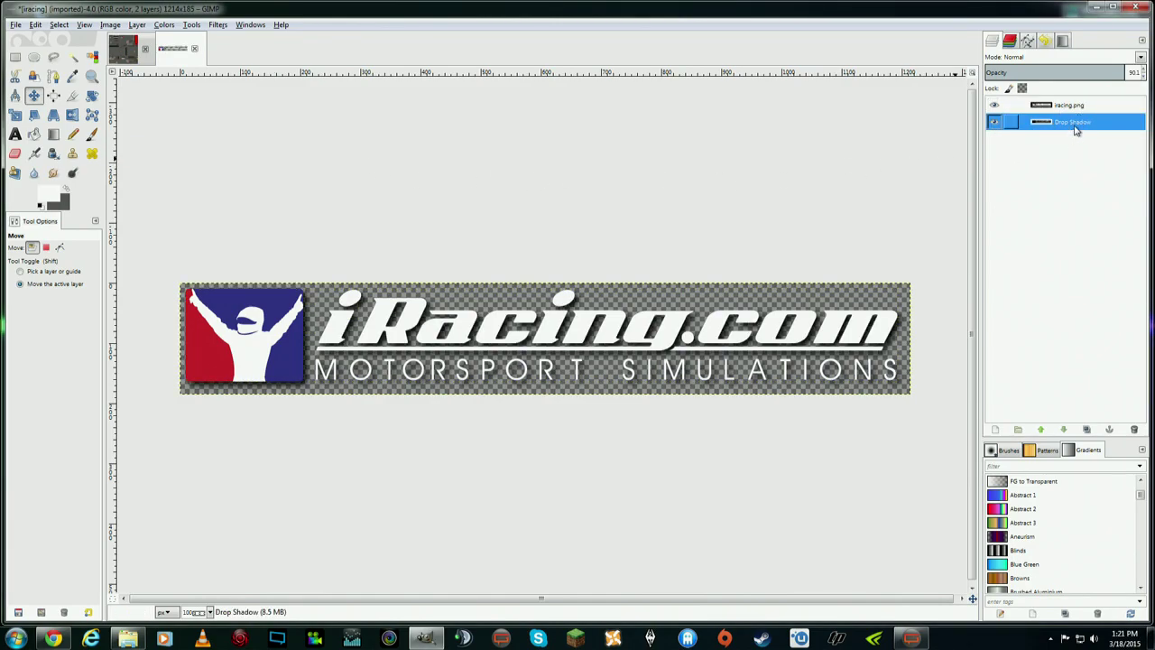
{"action": "left_click", "coordinate": [994, 123]}
{"action": "left_click", "coordinate": [994, 123]}
{"action": "left_click", "coordinate": [994, 122]}
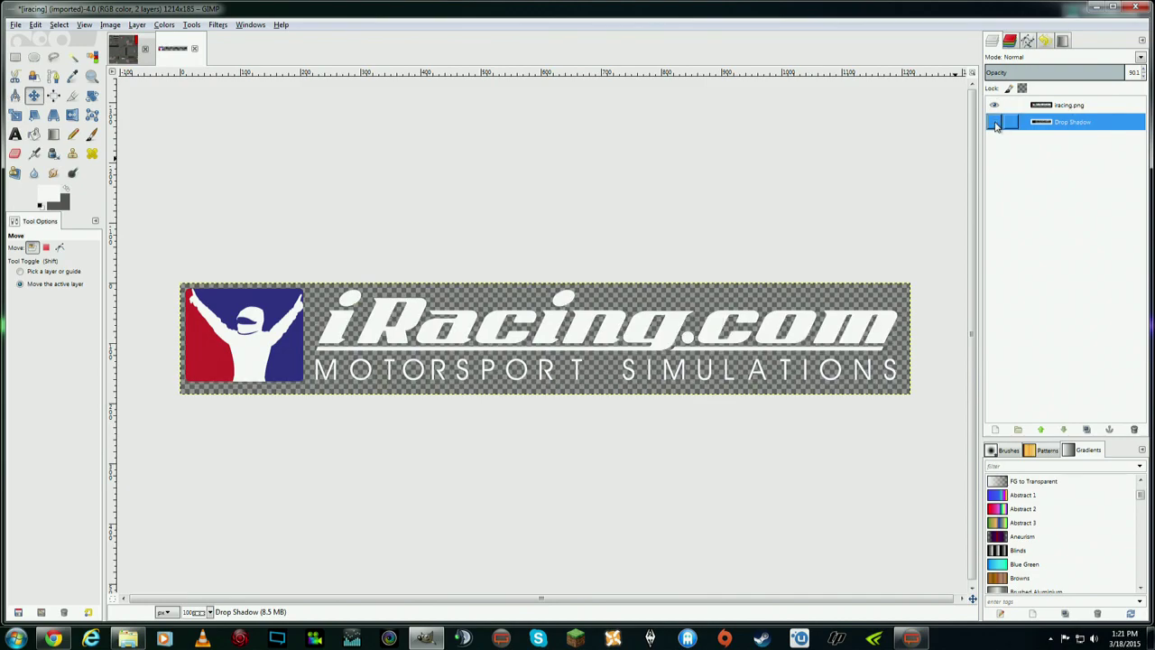
{"action": "left_click", "coordinate": [994, 123]}
{"action": "left_click", "coordinate": [994, 123]}
{"action": "left_click", "coordinate": [994, 122]}
{"action": "left_click", "coordinate": [994, 123]}
{"action": "left_click", "coordinate": [995, 123]}
{"action": "left_click", "coordinate": [994, 123]}
{"action": "left_click", "coordinate": [994, 123]}
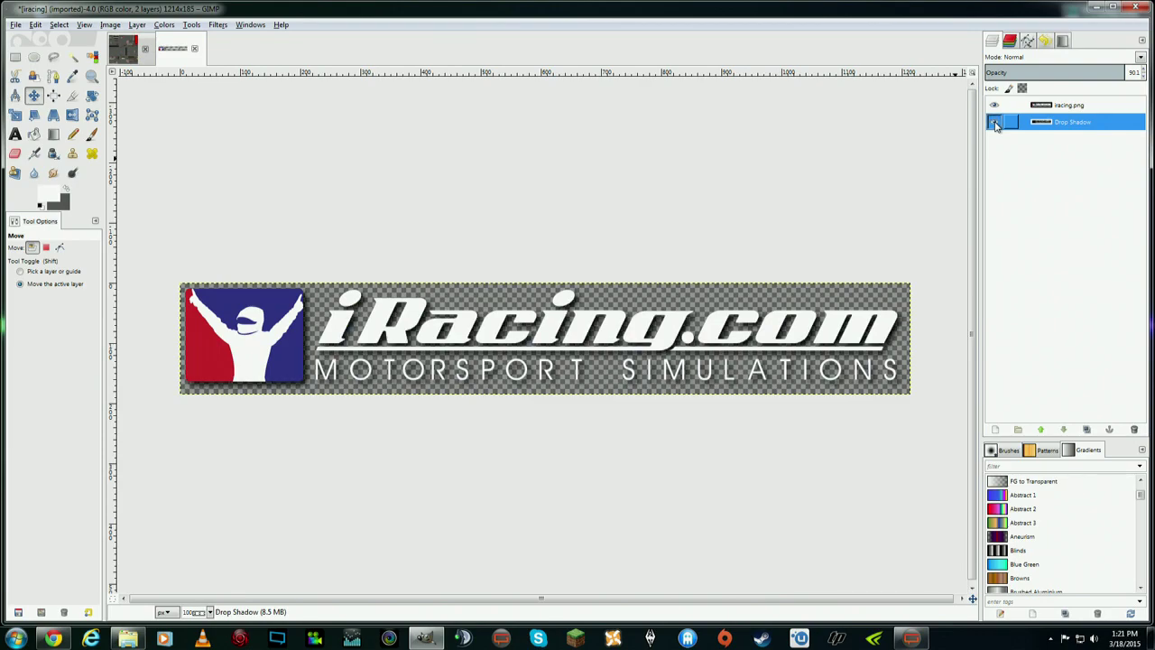
- Bring up and dismiss the iracing.png layer's context menu, then open the File menu
{"action": "right_click", "coordinate": [1058, 105]}
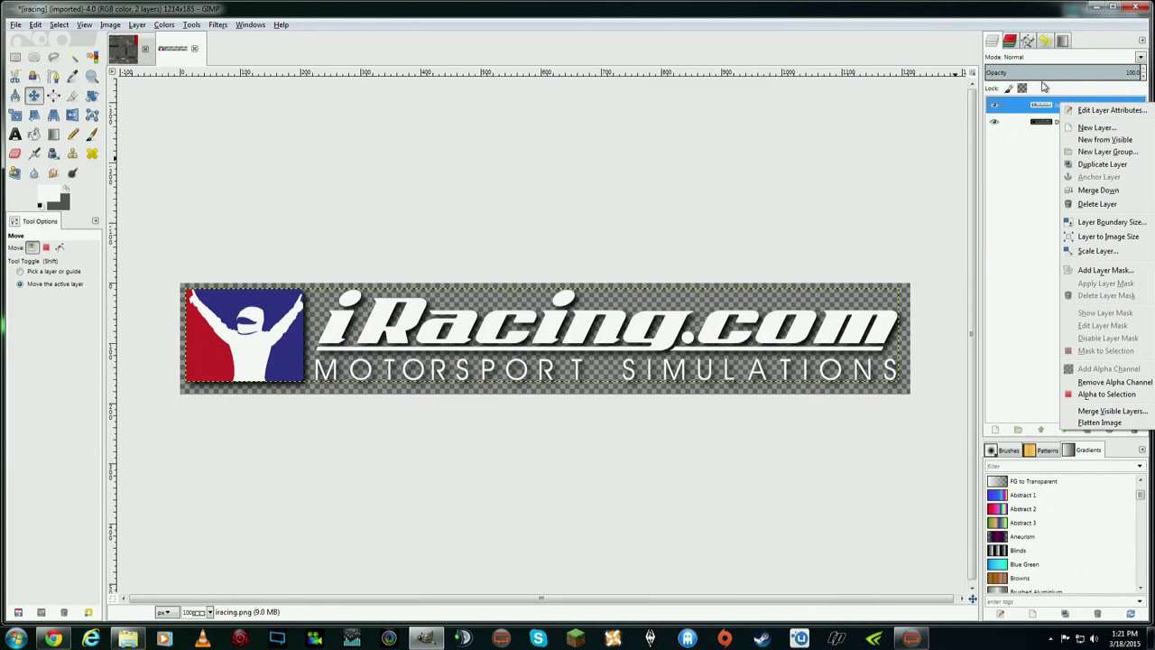
{"action": "left_click", "coordinate": [1069, 15]}
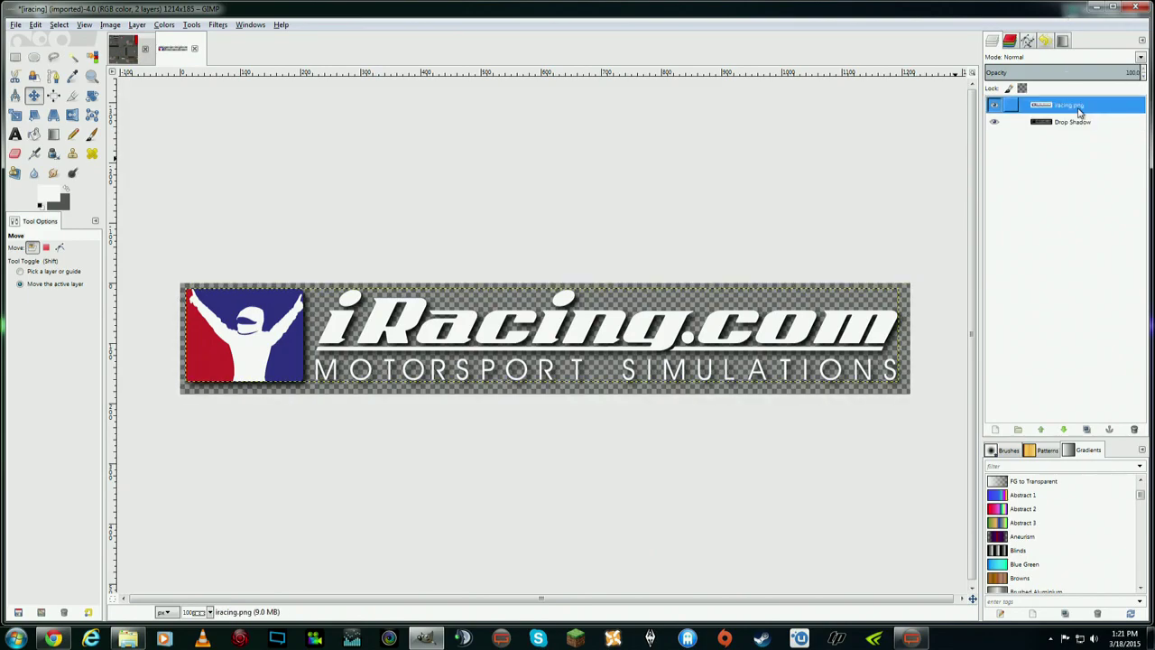
{"action": "left_click", "coordinate": [16, 25]}
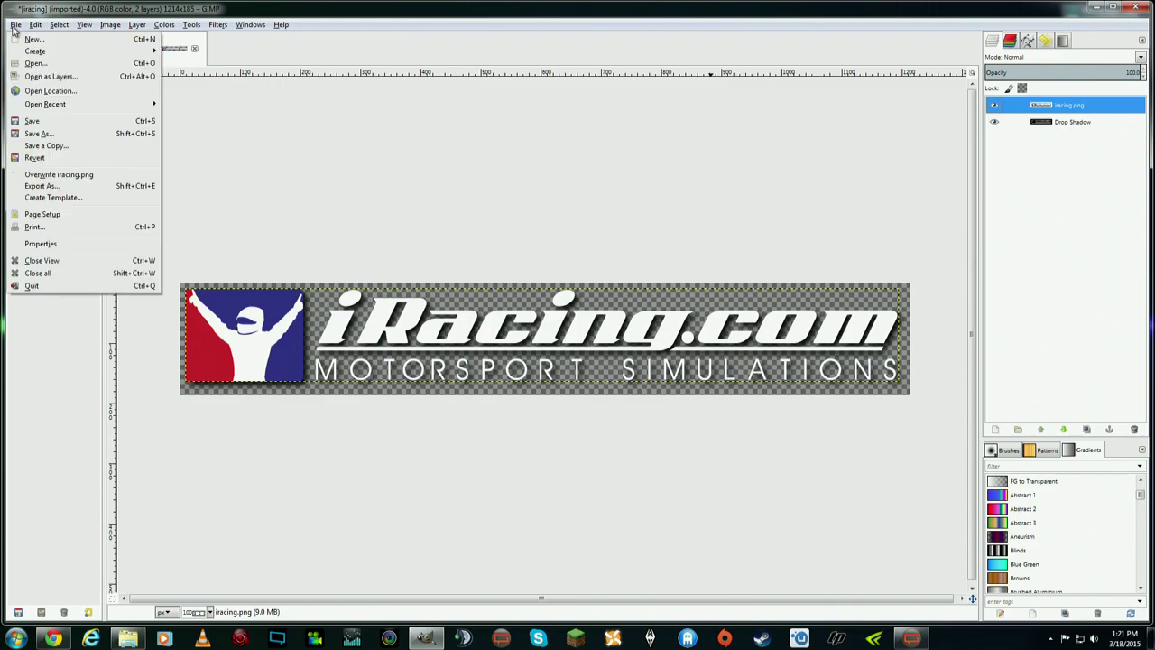
- Use Save As to store the two-layer logo as iracing.xcf in Youtube Gimp Tutorial
{"action": "left_click", "coordinate": [45, 134]}
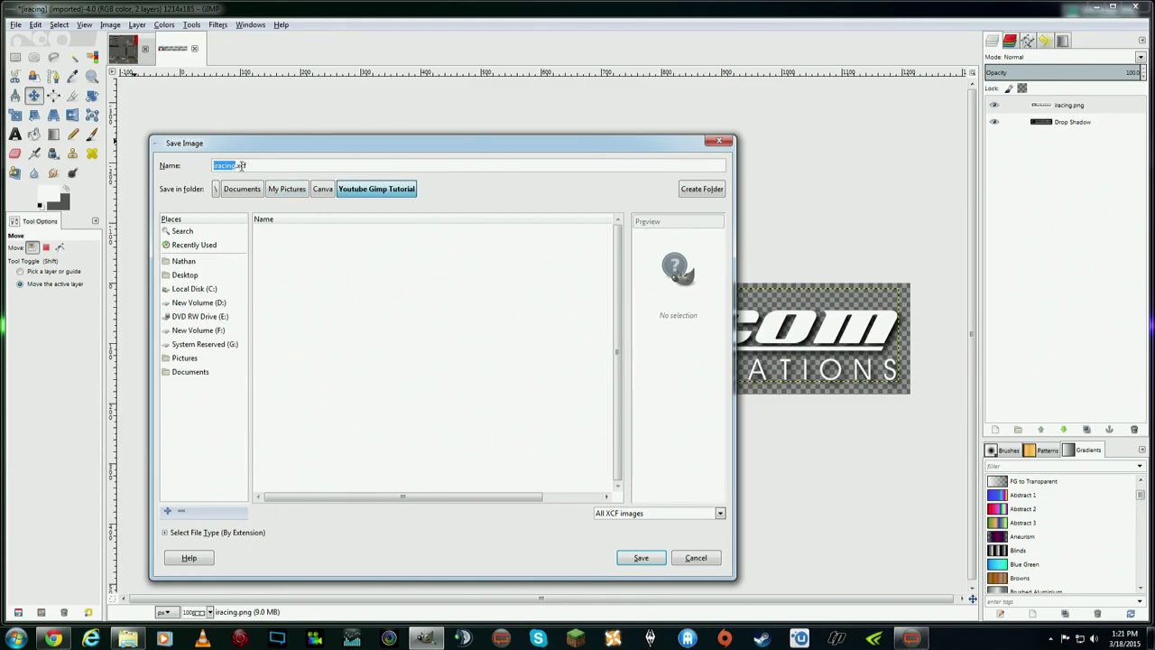
{"action": "left_click", "coordinate": [253, 165]}
{"action": "left_click", "coordinate": [638, 559]}
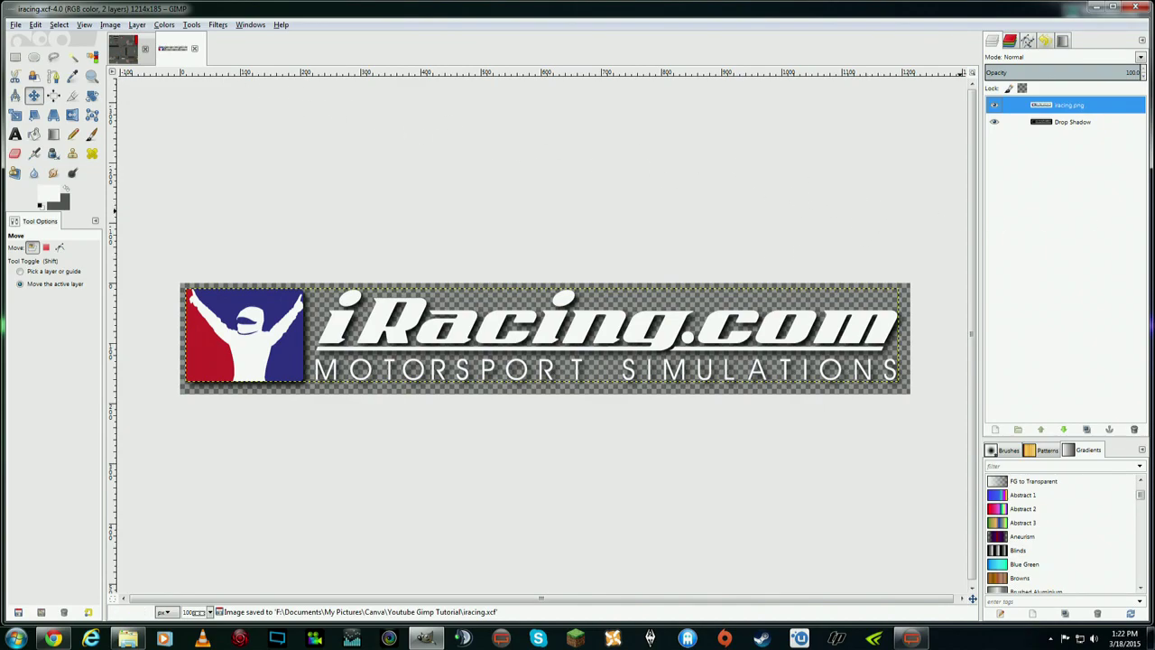
{"action": "key", "text": "alt+Tab"}
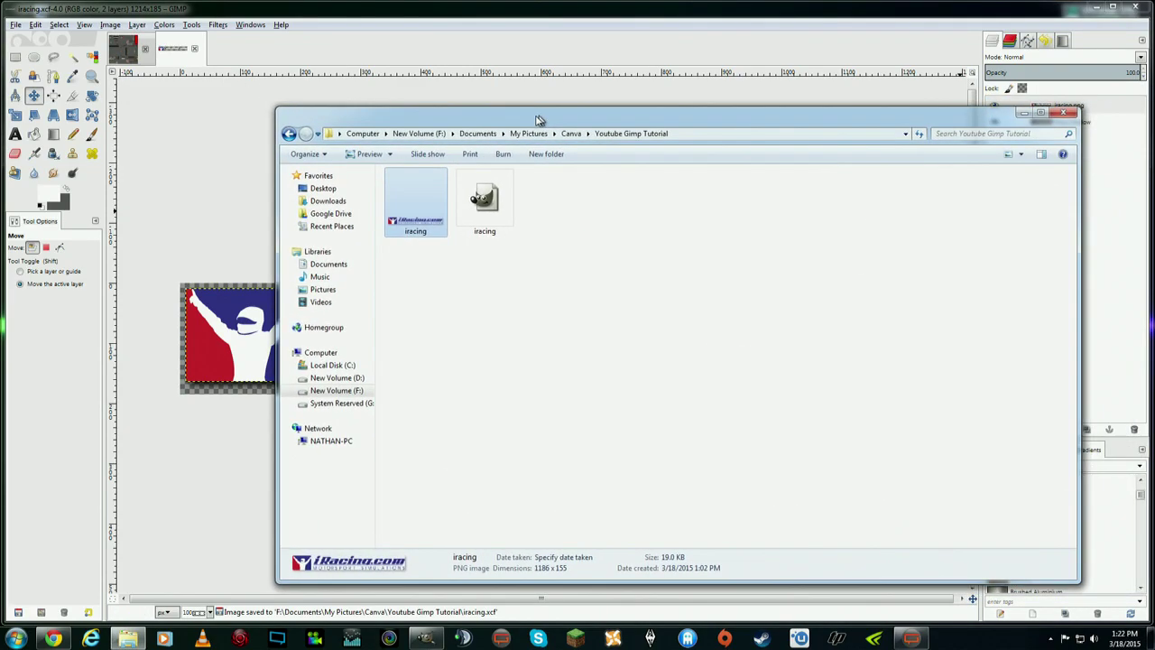
{"action": "left_click", "coordinate": [484, 190]}
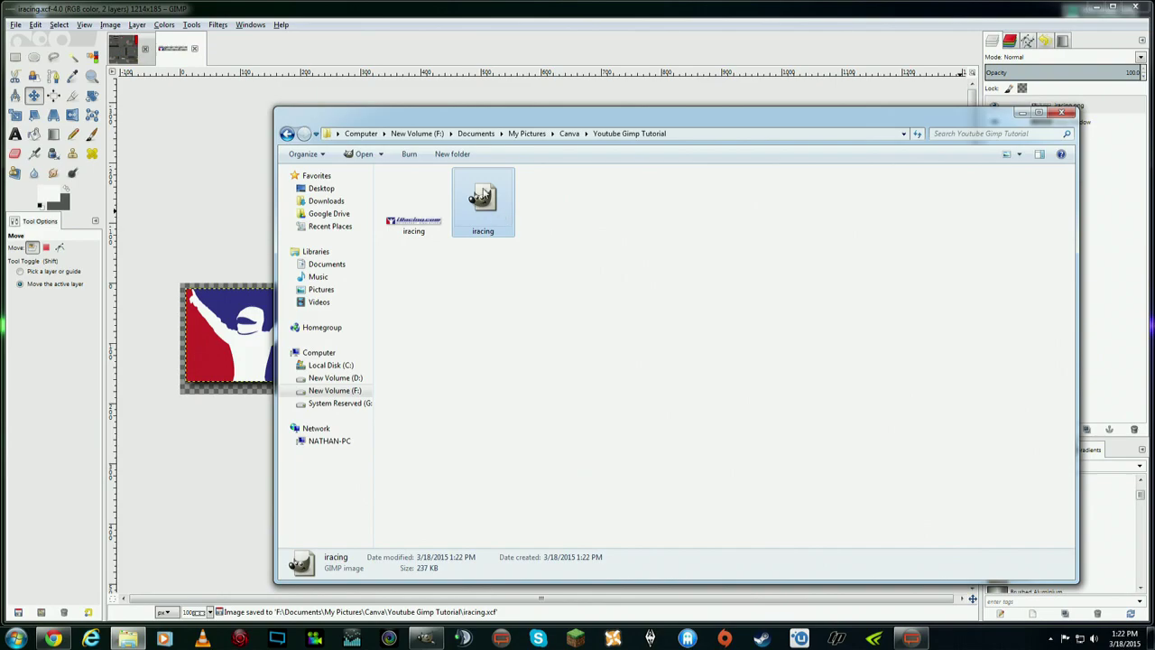
{"action": "left_click", "coordinate": [555, 218]}
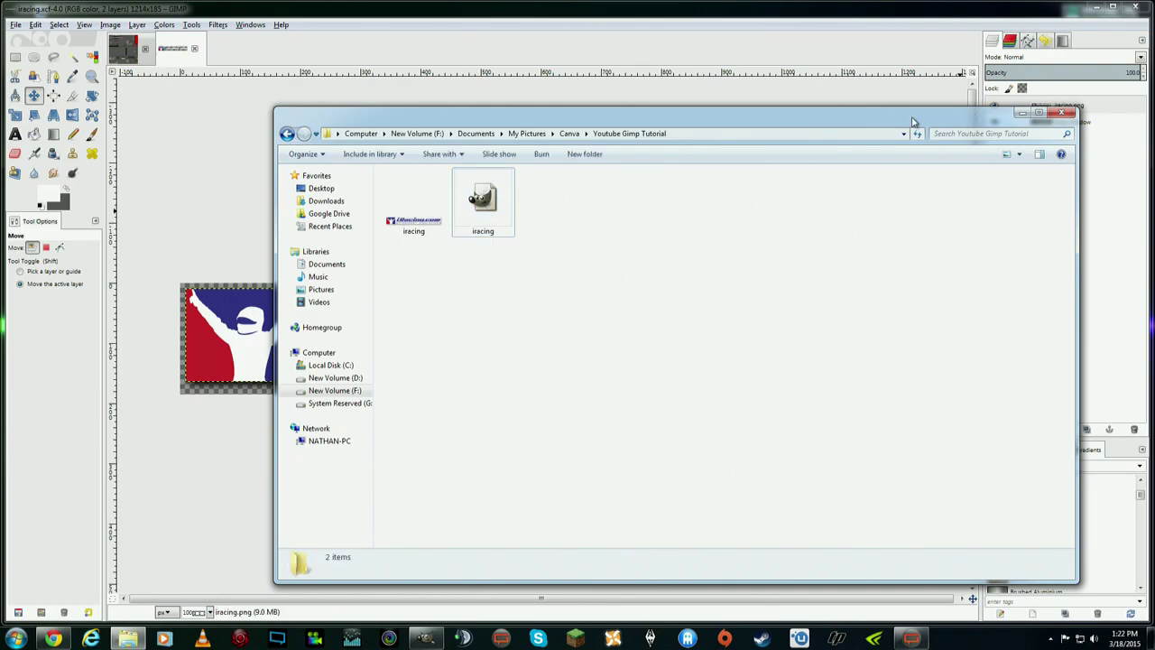
{"action": "left_click_drag", "start_coordinate": [893, 121], "coordinate": [1153, 100]}
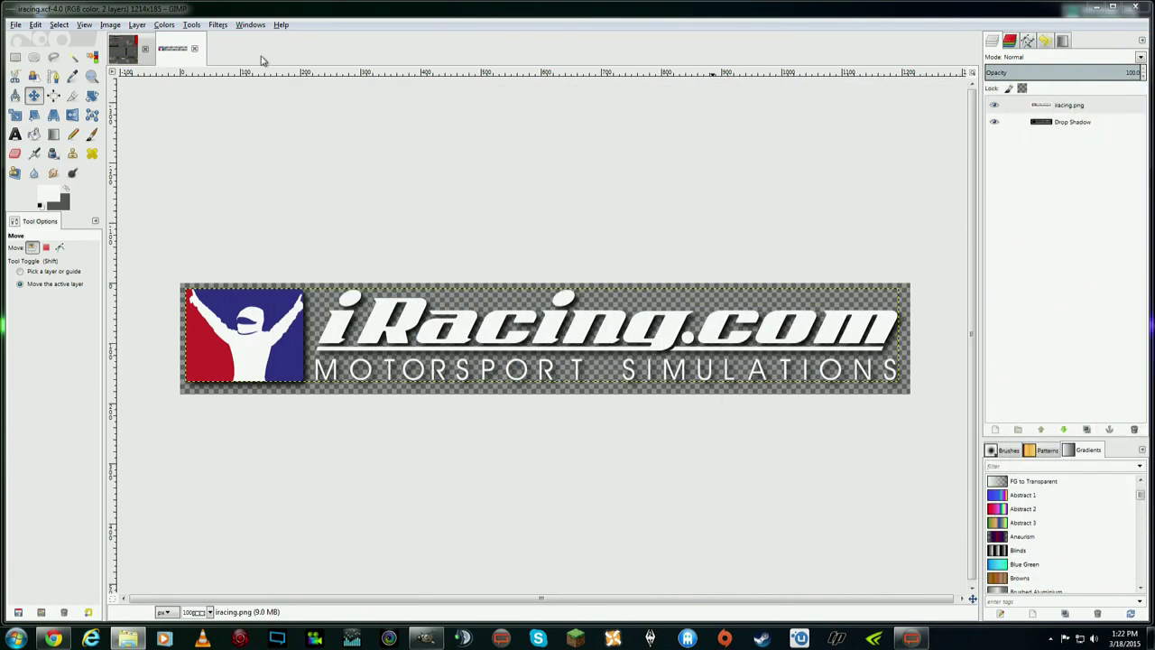
- Export the shadowed logo as iracing.png, replacing the old file, with default PNG options
{"action": "left_click", "coordinate": [16, 25]}
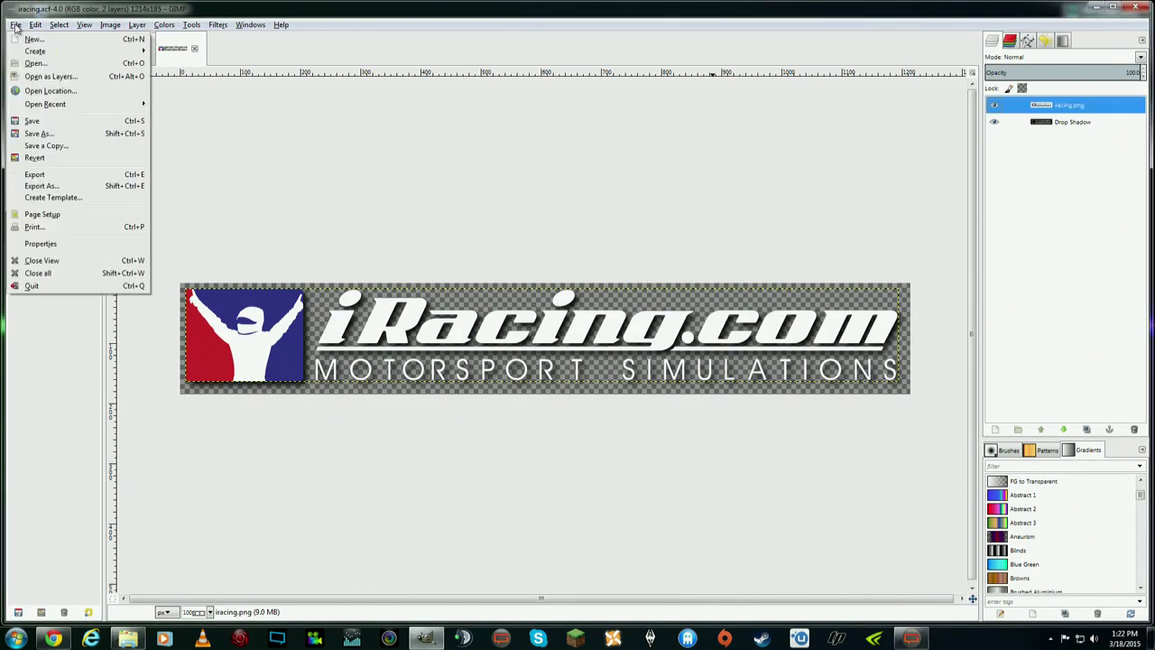
{"action": "left_click", "coordinate": [40, 186]}
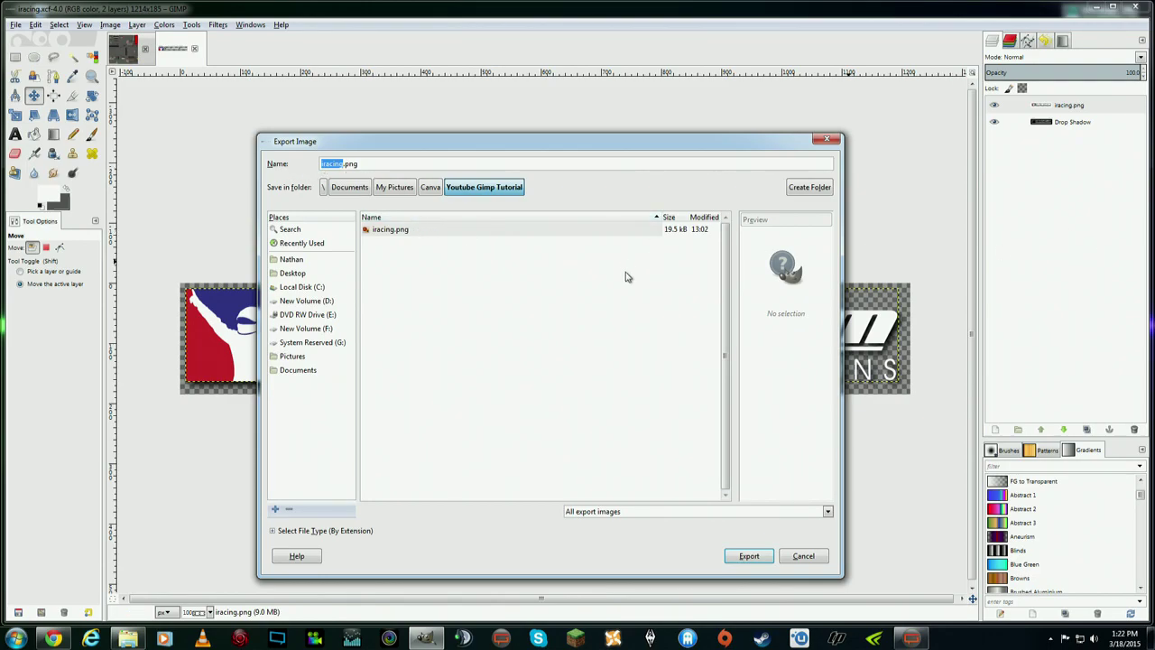
{"action": "left_click", "coordinate": [747, 555]}
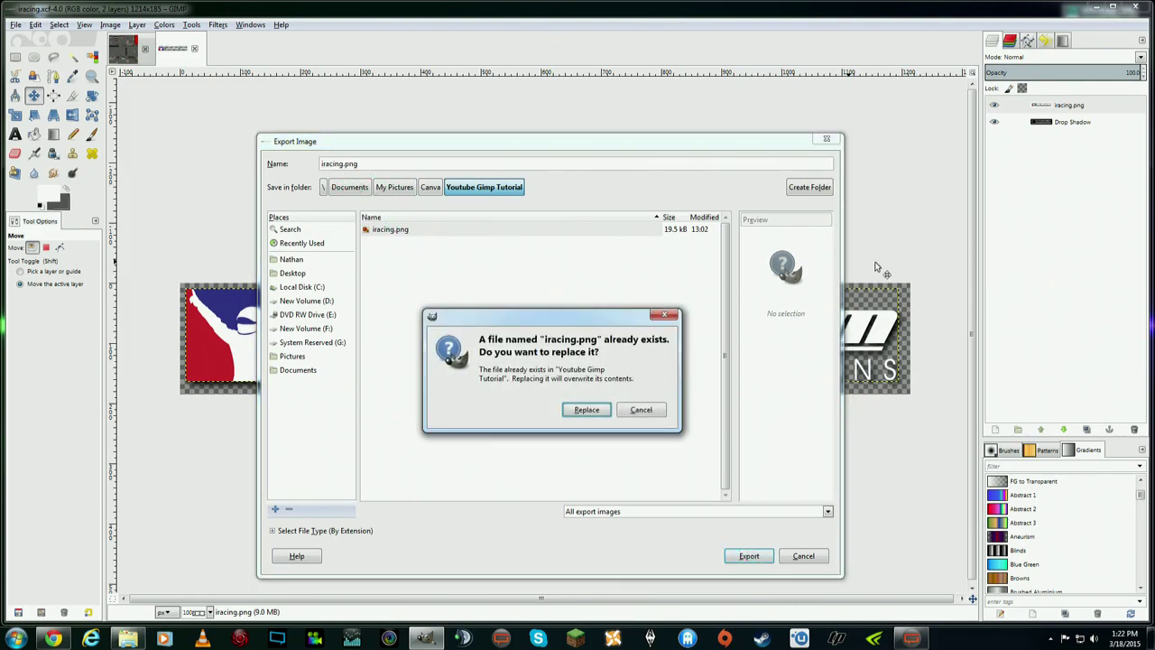
{"action": "left_click", "coordinate": [587, 411]}
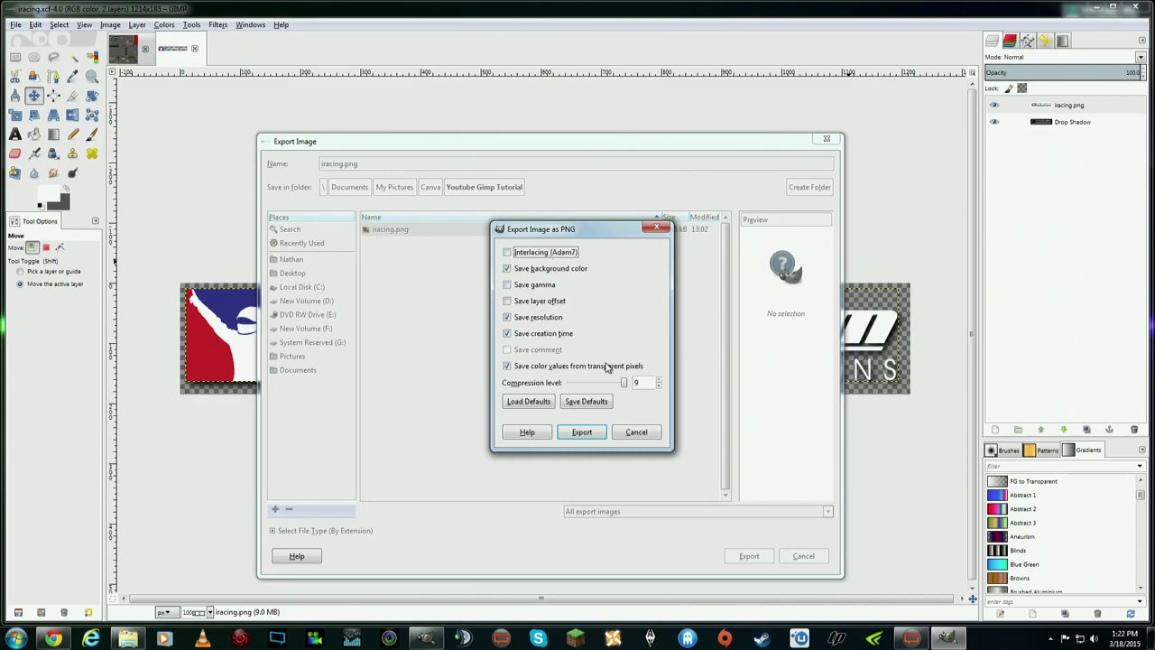
{"action": "left_click", "coordinate": [582, 433]}
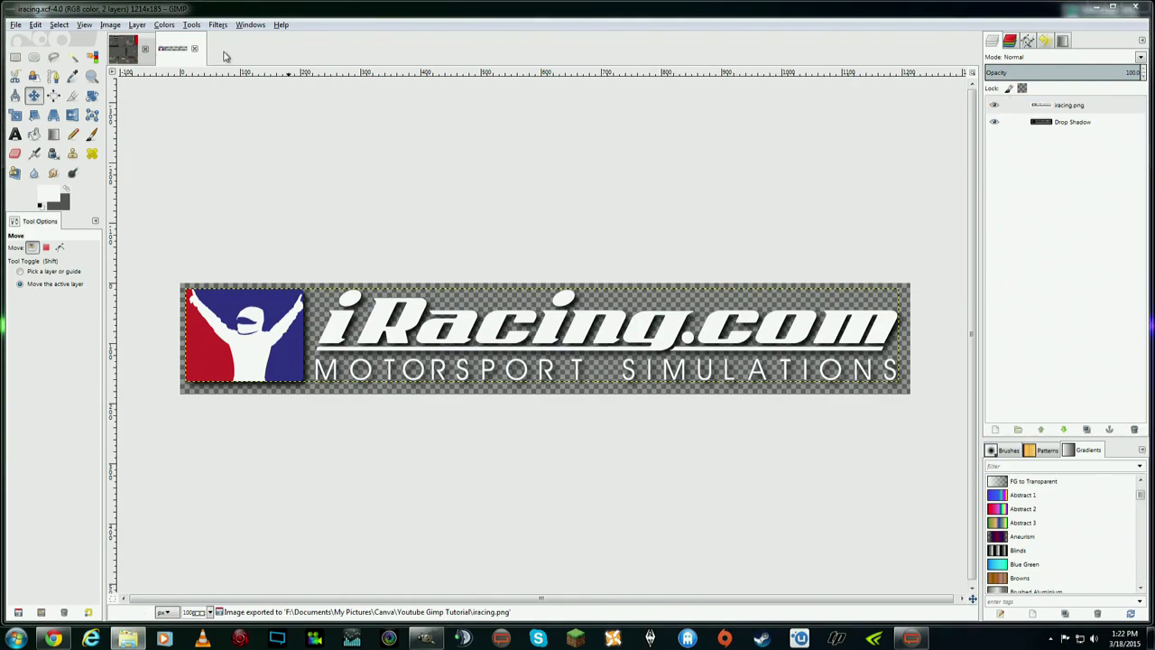
- Switch to the Chevrolet Silverado image and zoom it to 1:2 (50%)
{"action": "left_click", "coordinate": [124, 49]}
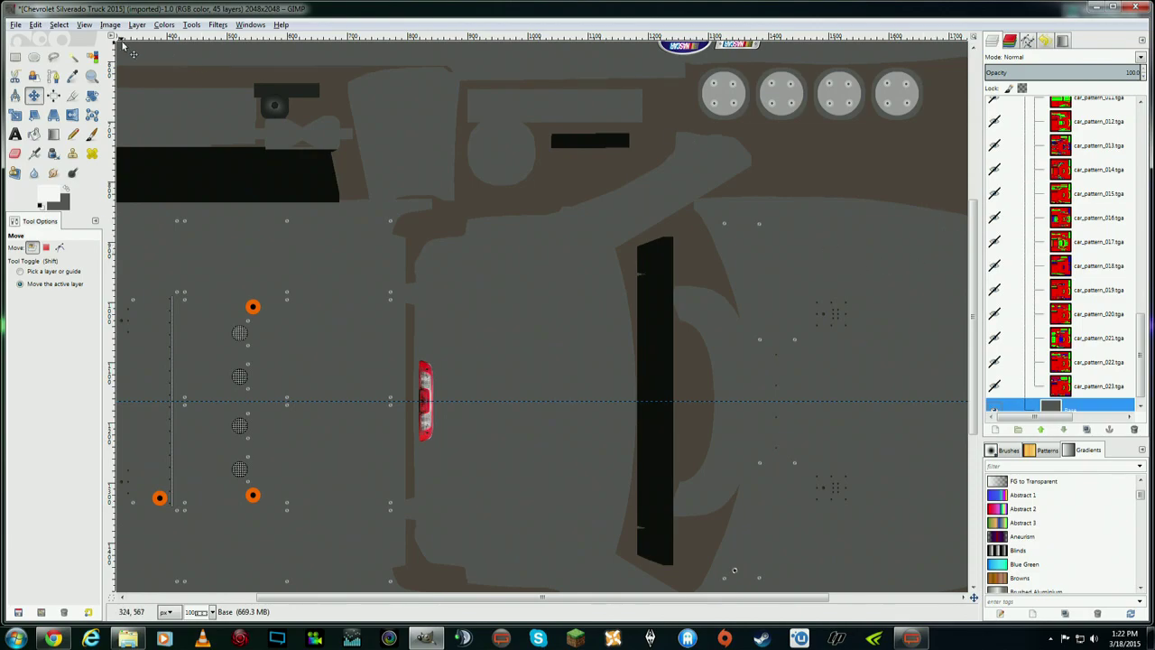
{"action": "left_click", "coordinate": [84, 25]}
{"action": "mouse_move", "coordinate": [117, 63]}
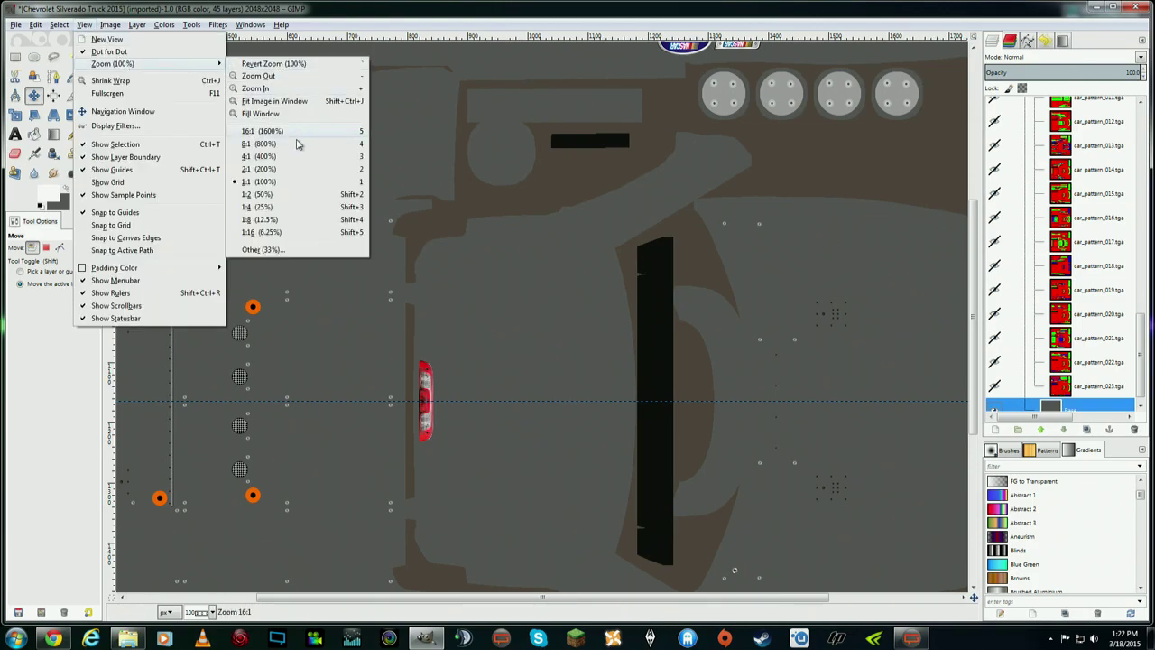
{"action": "left_click", "coordinate": [276, 194]}
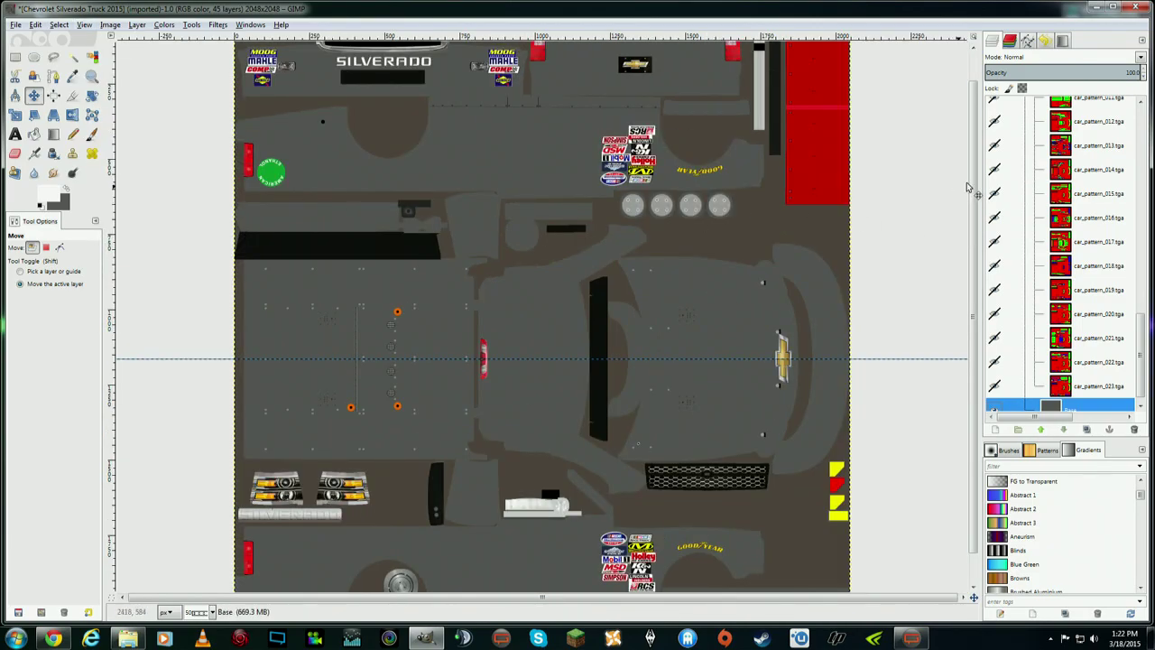
{"action": "scroll", "coordinate": [968, 187], "scroll_direction": "down", "scroll_amount": 2}
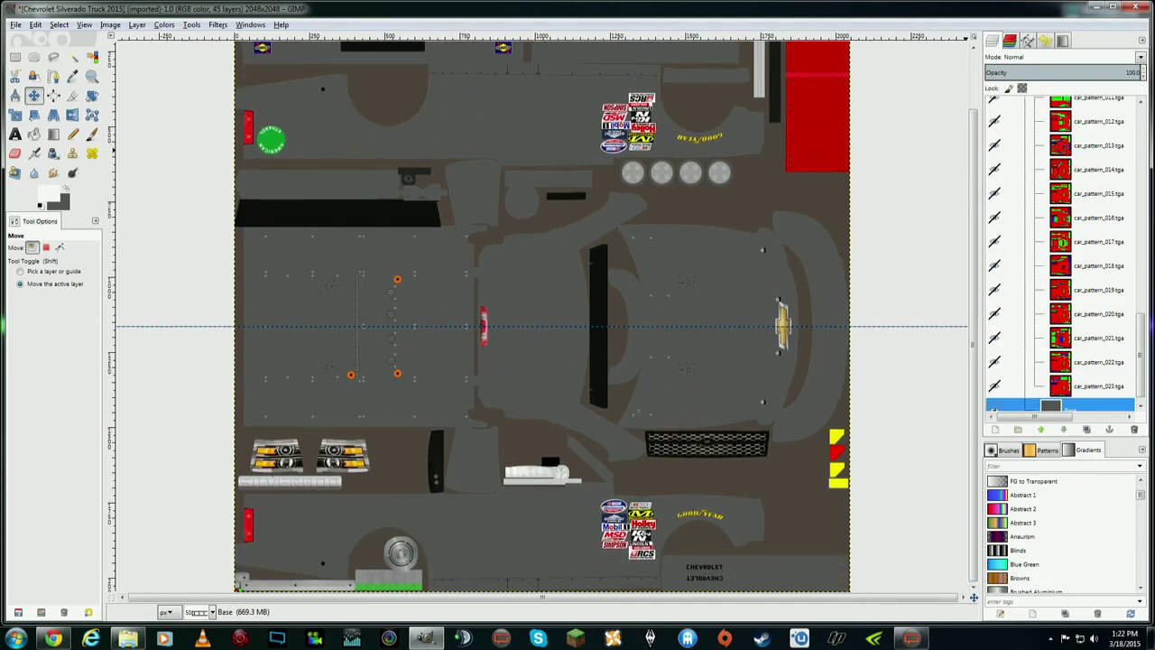
- Drag iracing.png from the tutorial folder into the Layers panel as a new layer
{"action": "left_click_drag", "start_coordinate": [1154, 113], "coordinate": [259, 108]}
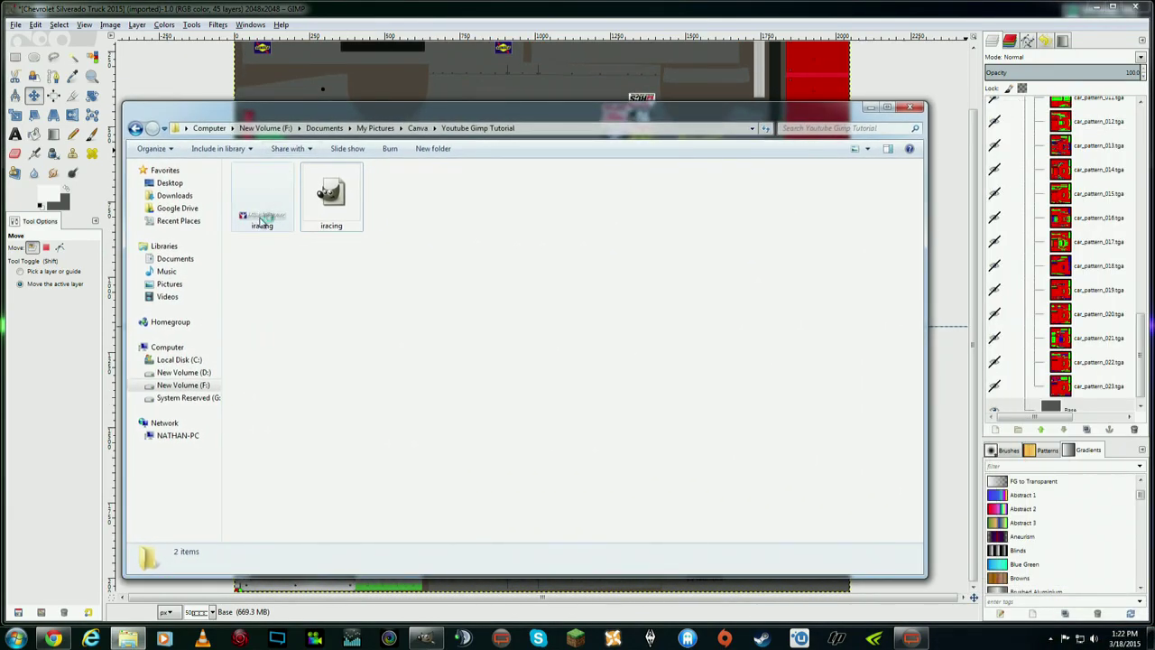
{"action": "left_click_drag", "start_coordinate": [262, 220], "coordinate": [1065, 408]}
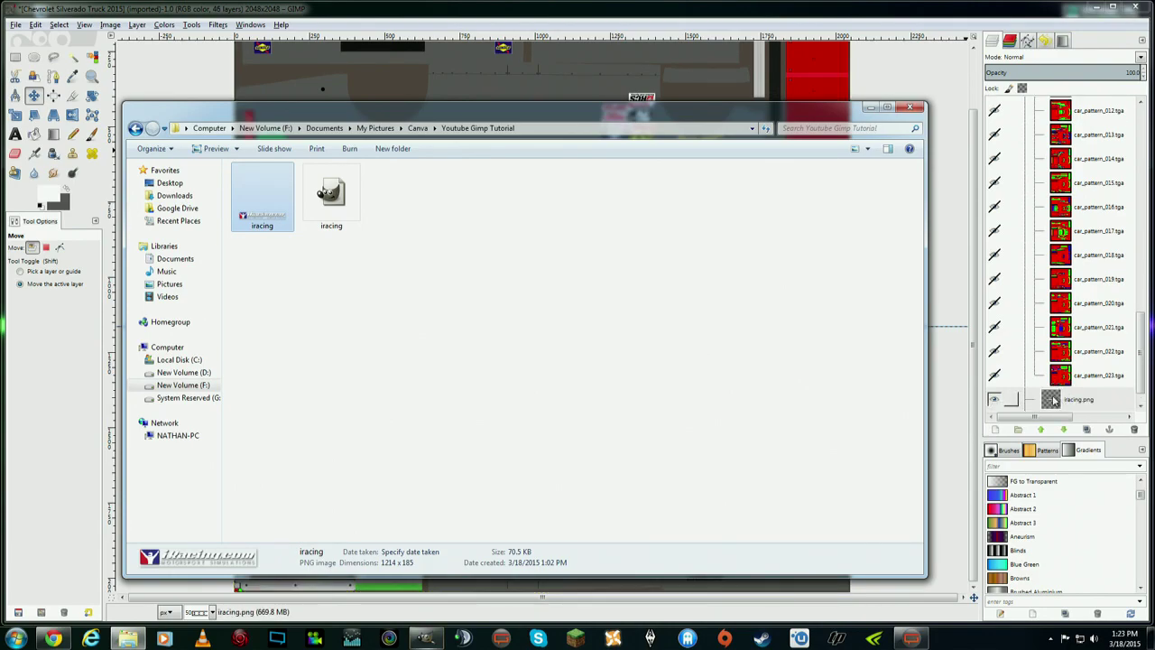
{"action": "left_click_drag", "start_coordinate": [682, 106], "coordinate": [1154, 106]}
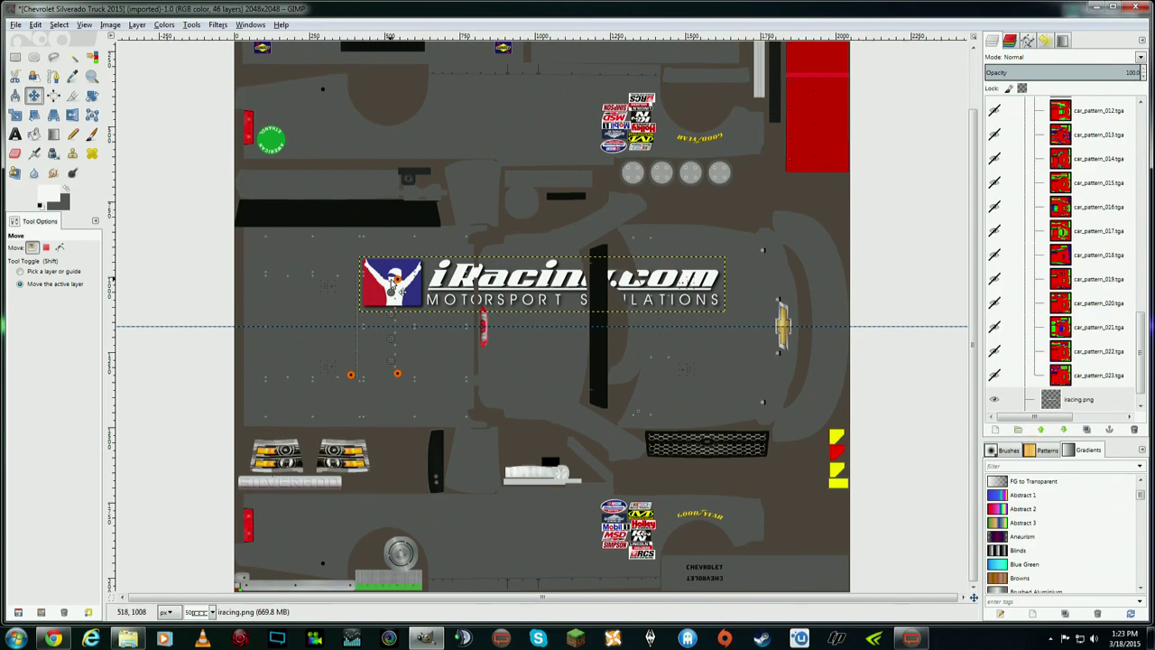
- Drag the iRacing logo layer to the middle of the texture, right over the hood
{"action": "left_click_drag", "start_coordinate": [397, 287], "coordinate": [525, 314]}
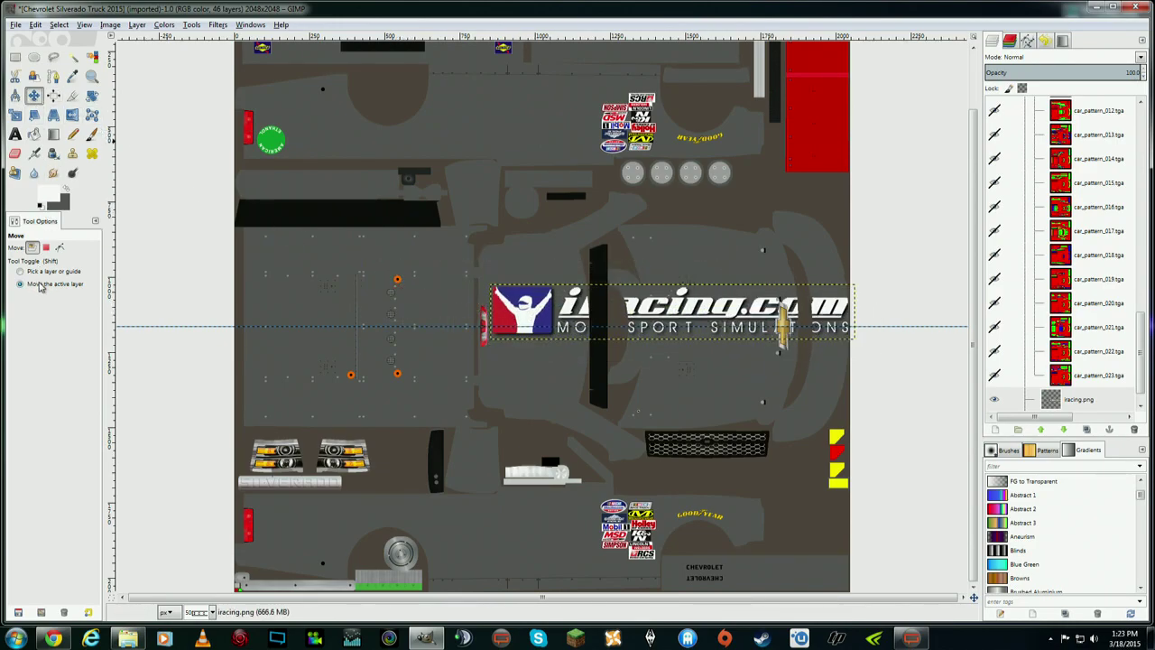
{"action": "left_click_drag", "start_coordinate": [528, 312], "coordinate": [553, 316]}
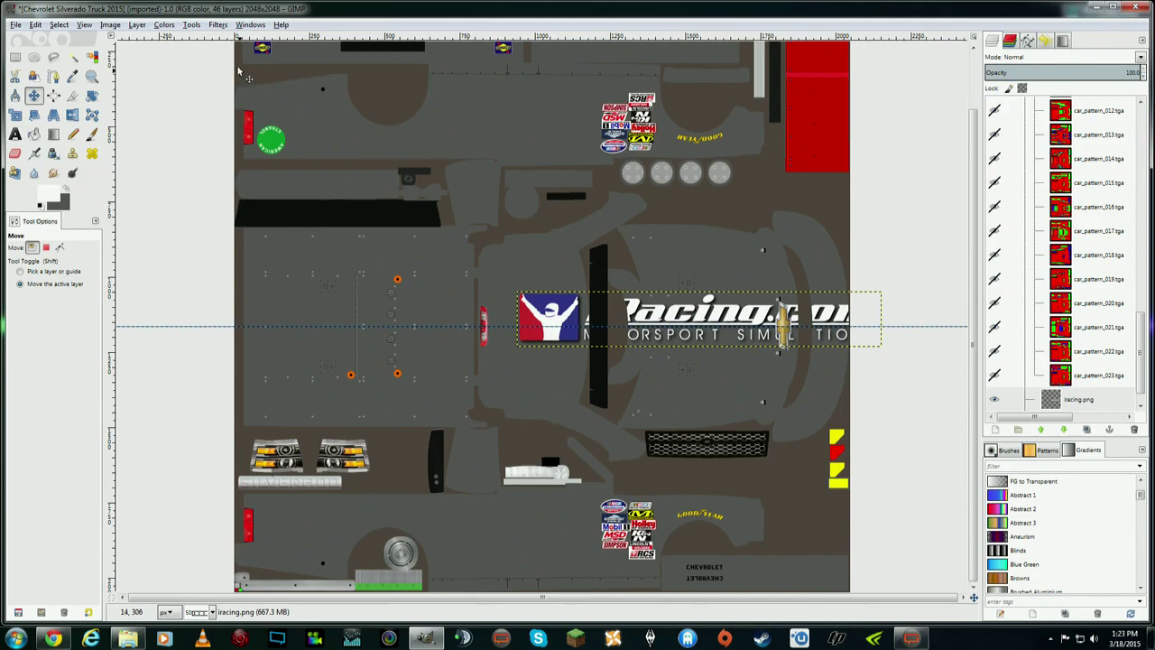
- Rotate the iracing.png layer 90° counter-clockwise via Layer > Transform
{"action": "left_click", "coordinate": [136, 25]}
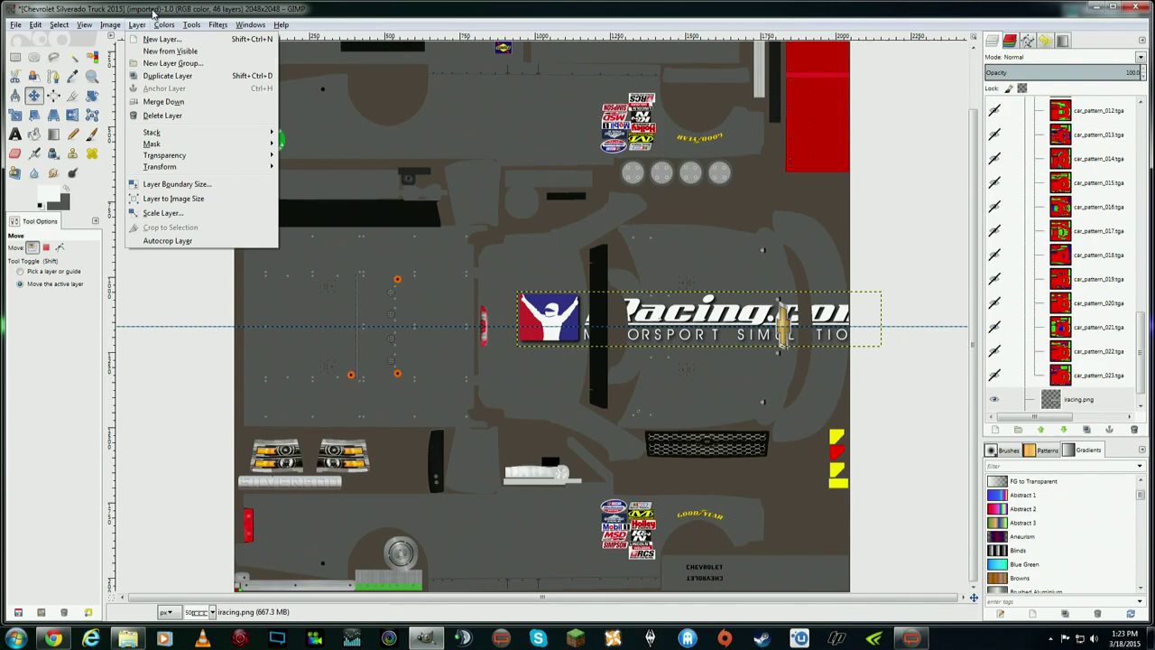
{"action": "left_click", "coordinate": [153, 12]}
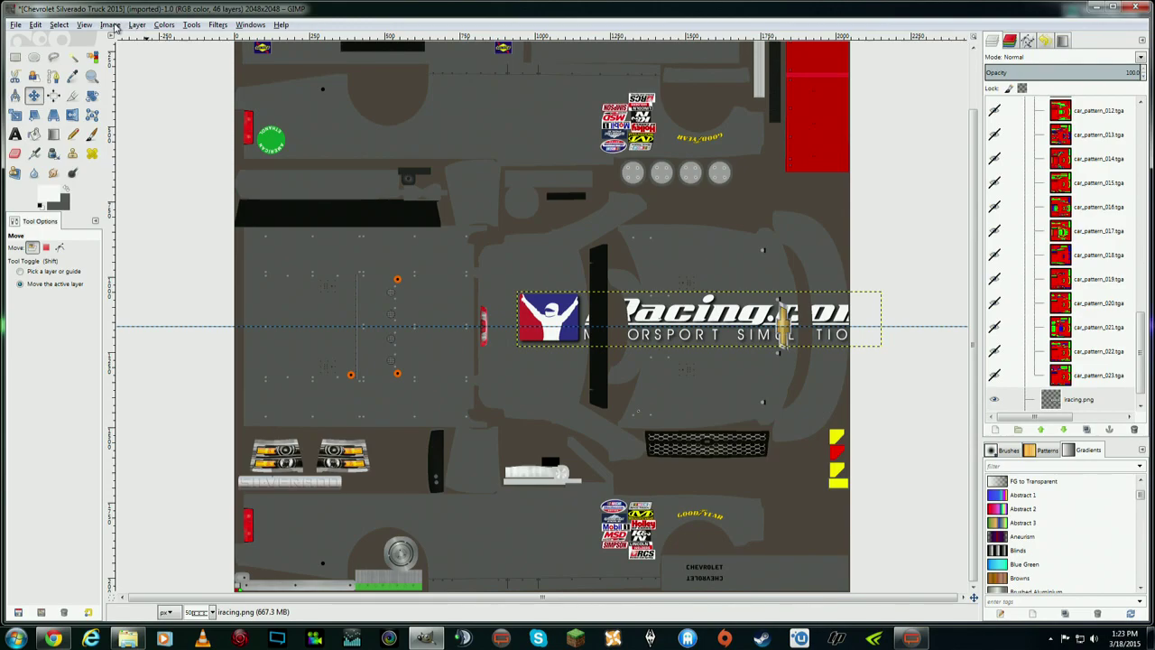
{"action": "left_click", "coordinate": [110, 25]}
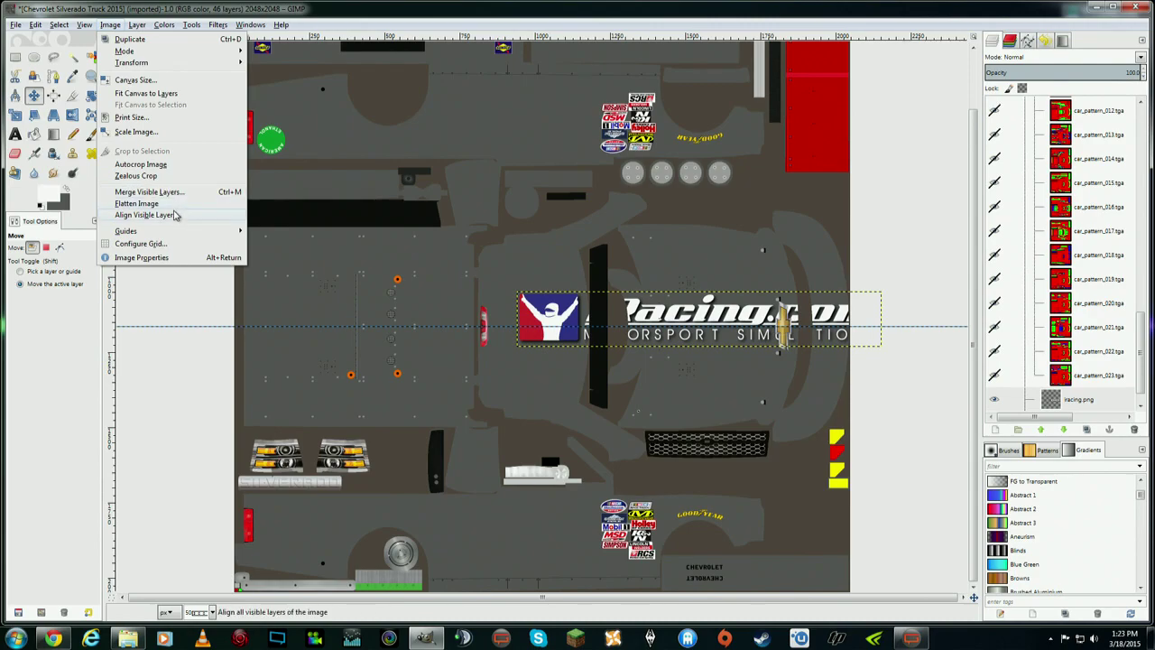
{"action": "mouse_move", "coordinate": [149, 62]}
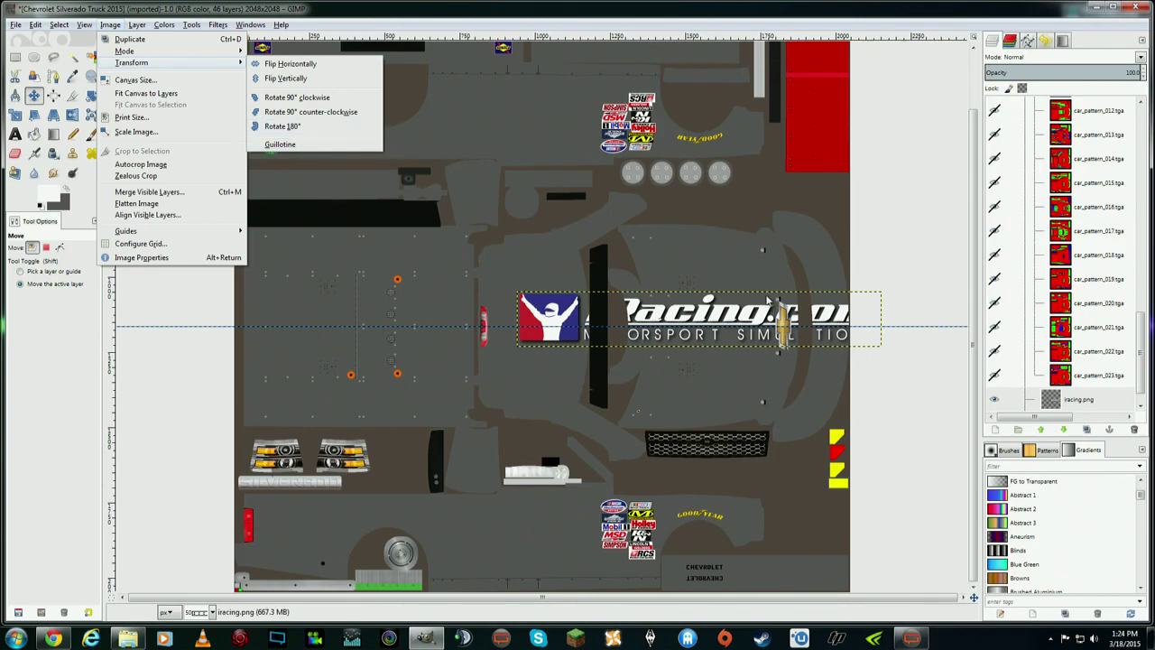
{"action": "left_click", "coordinate": [368, 9]}
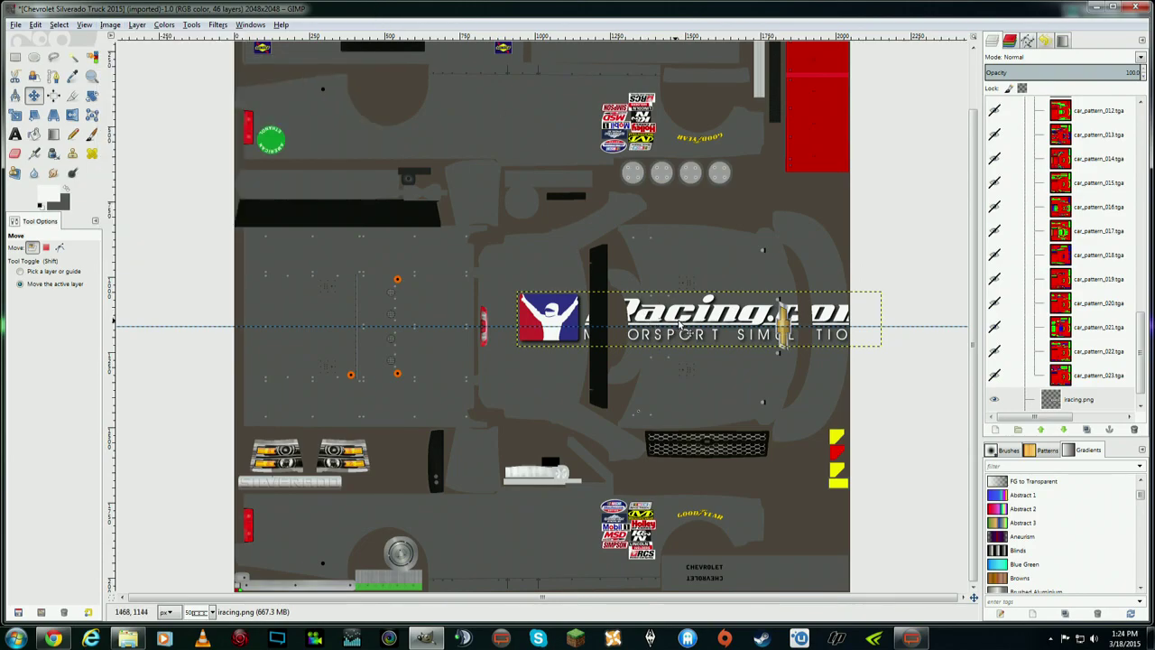
{"action": "right_click", "coordinate": [683, 326]}
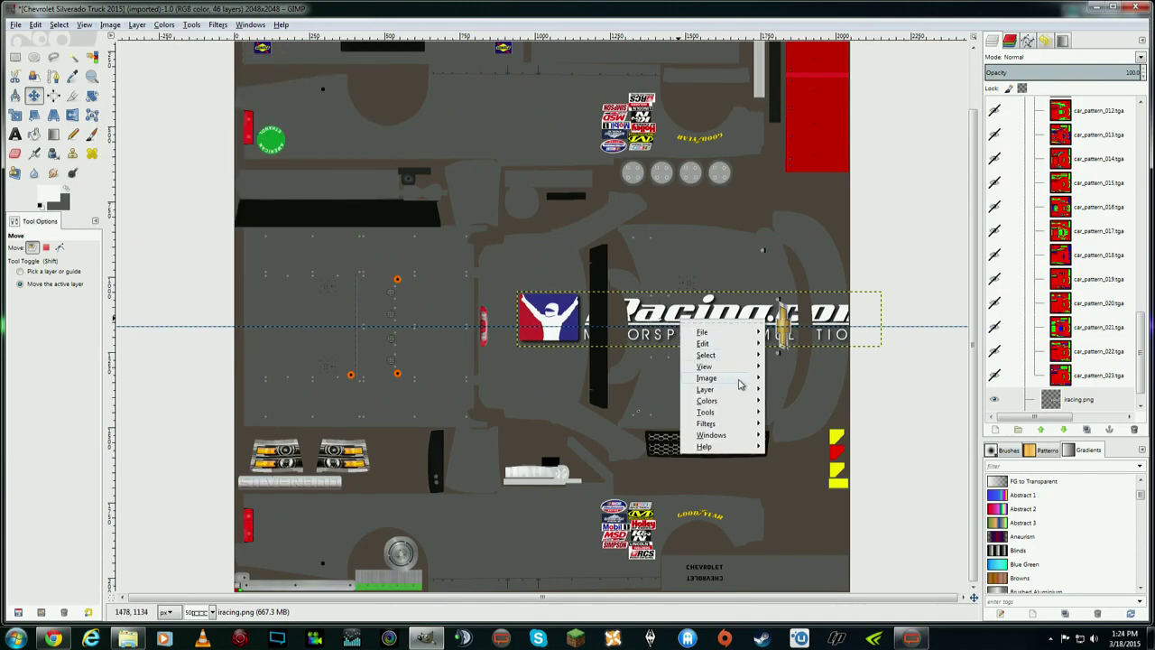
{"action": "mouse_move", "coordinate": [747, 395]}
{"action": "left_click", "coordinate": [381, 22]}
{"action": "left_click", "coordinate": [137, 24]}
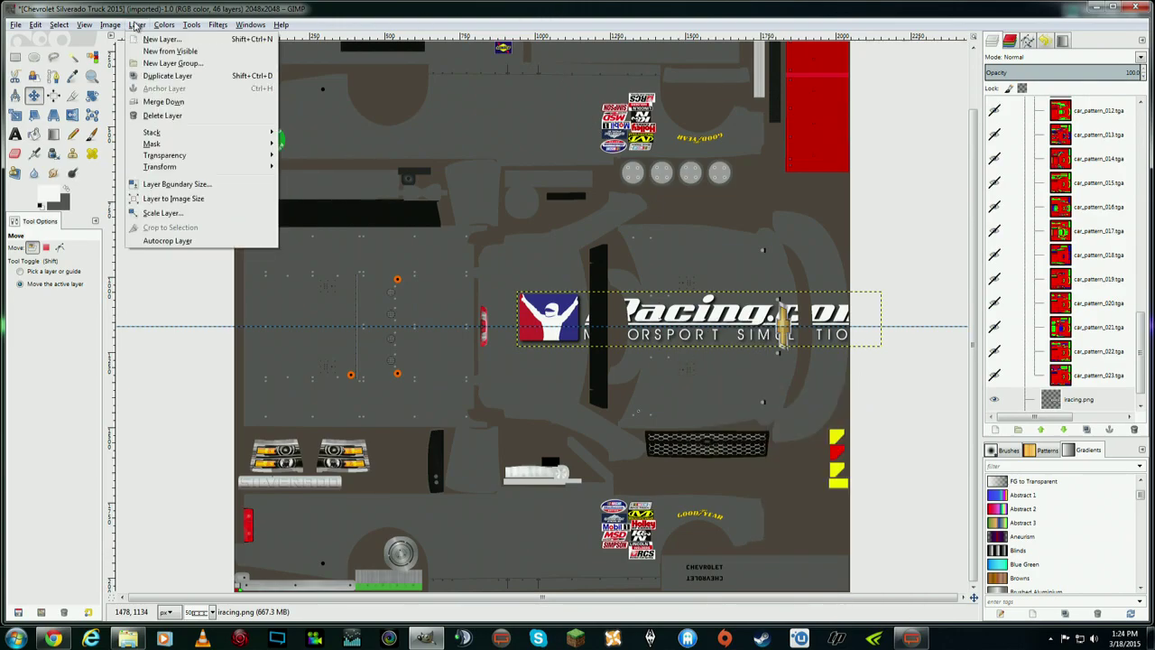
{"action": "mouse_move", "coordinate": [222, 172]}
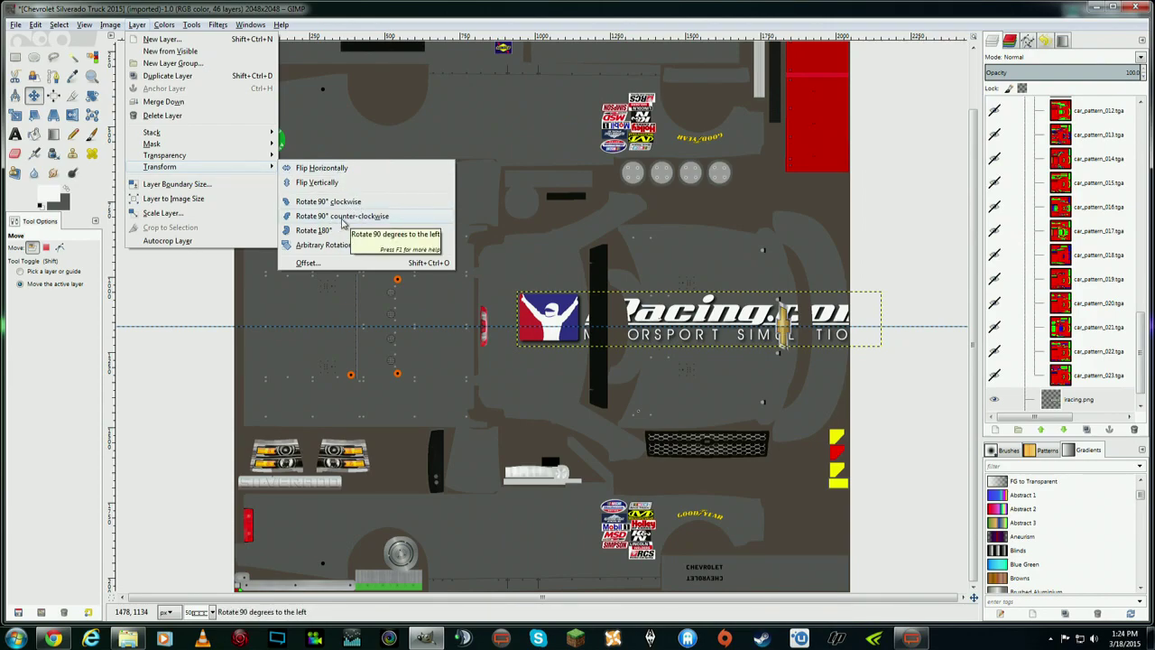
{"action": "left_click", "coordinate": [342, 221]}
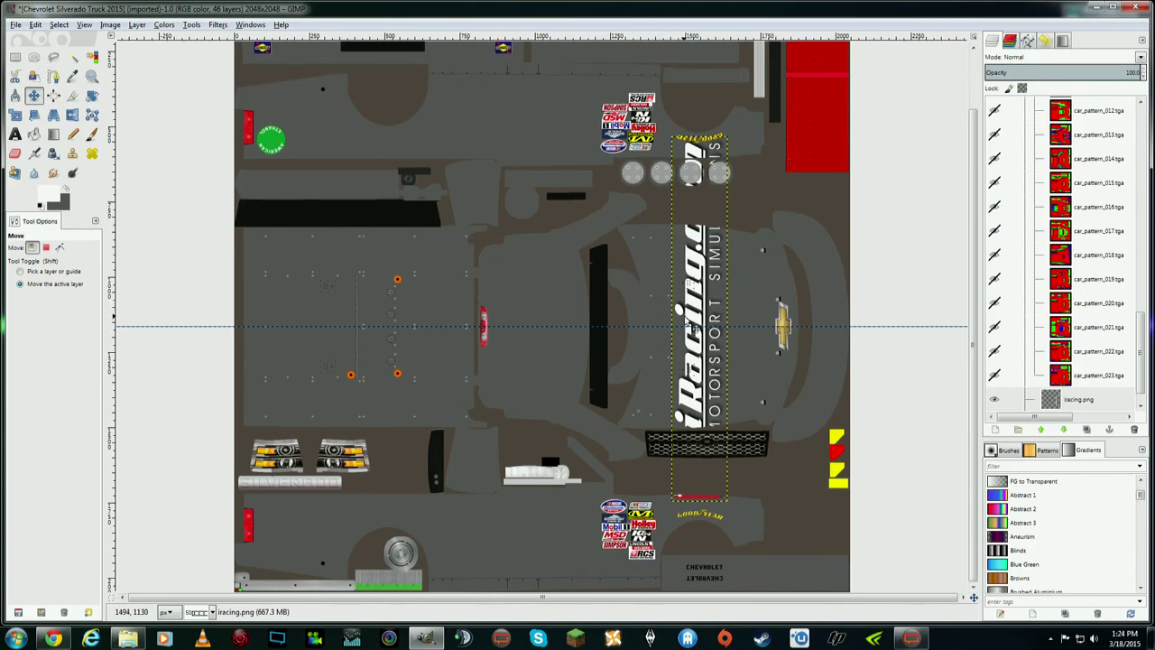
{"action": "left_click", "coordinate": [35, 24]}
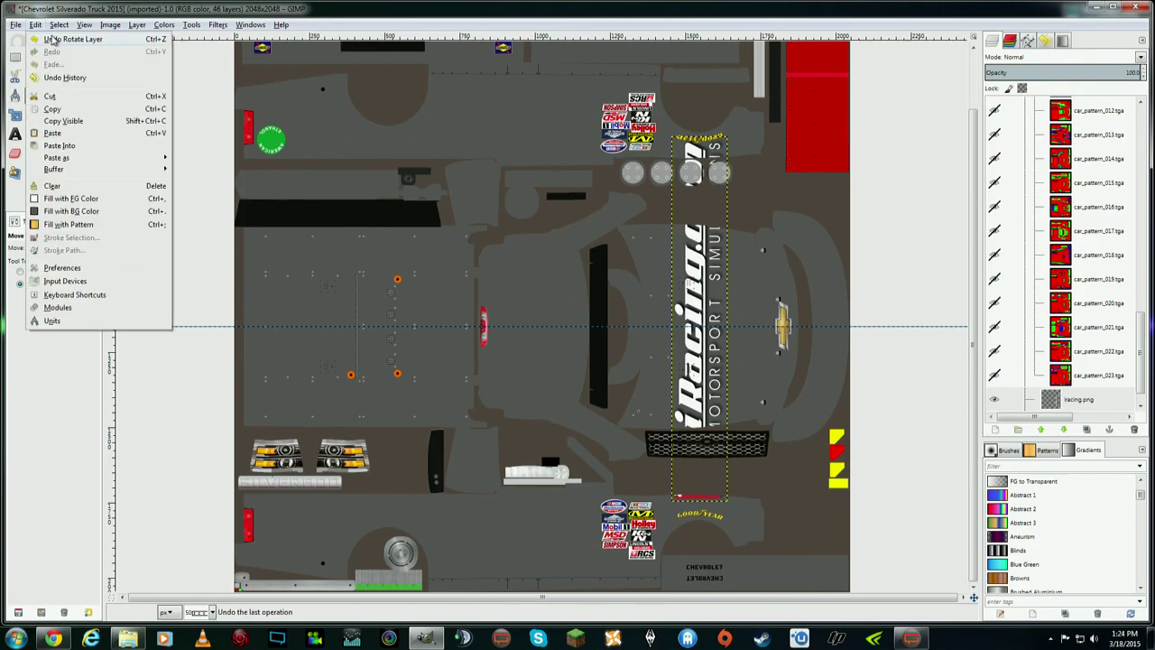
{"action": "left_click", "coordinate": [53, 39]}
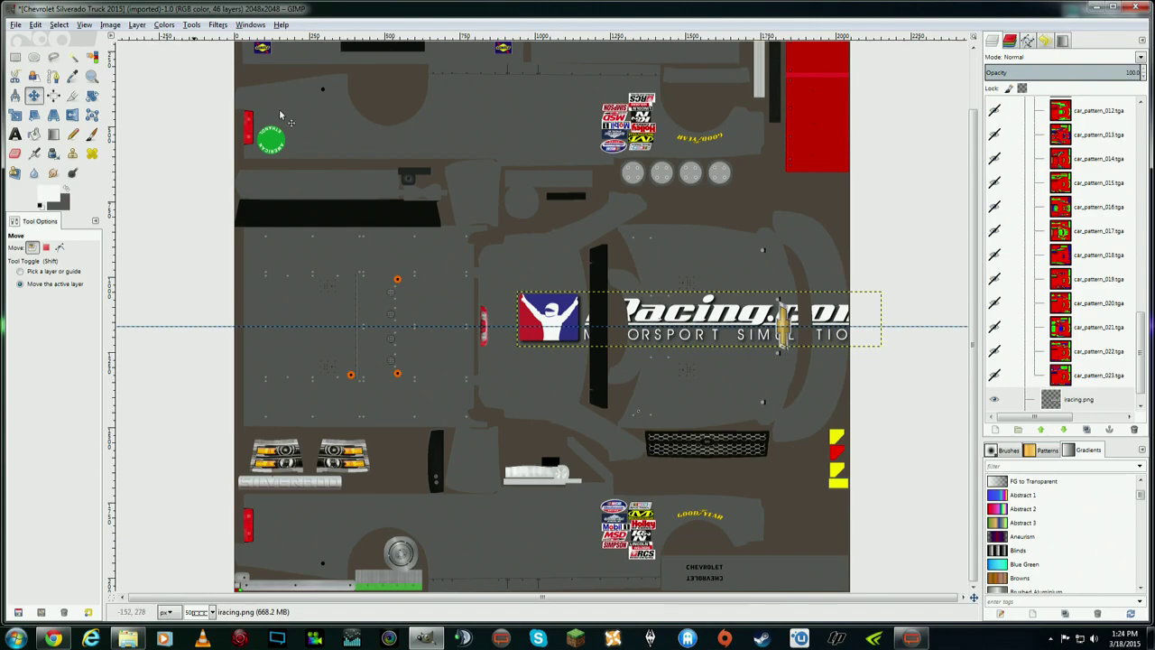
{"action": "right_click", "coordinate": [694, 318]}
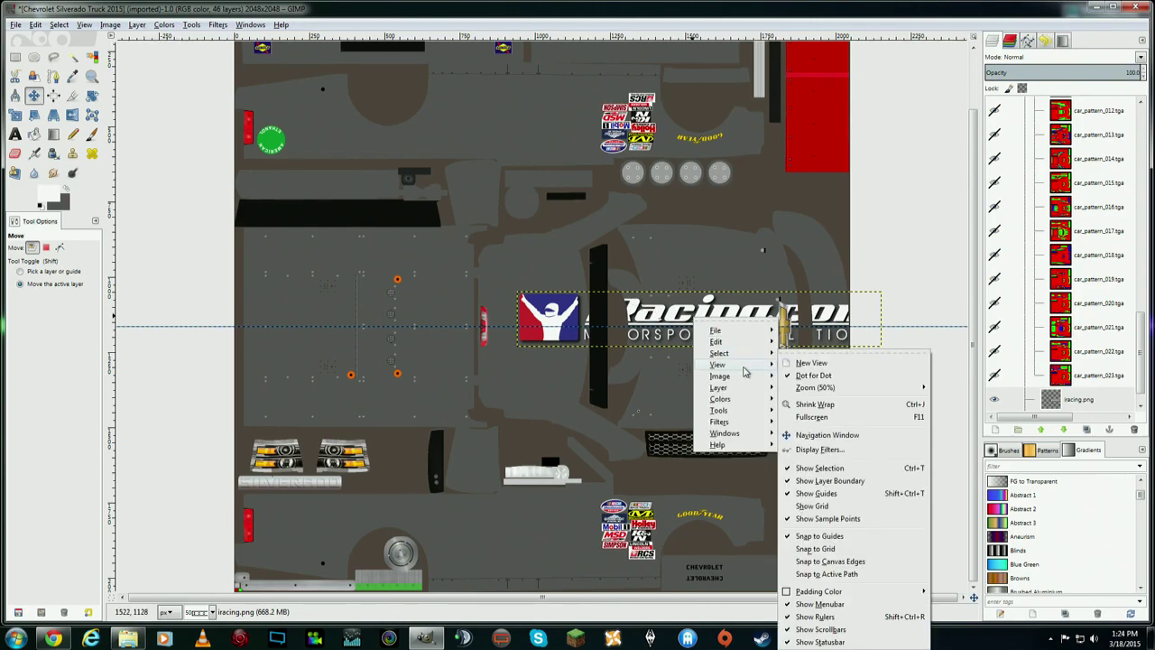
{"action": "mouse_move", "coordinate": [749, 388]}
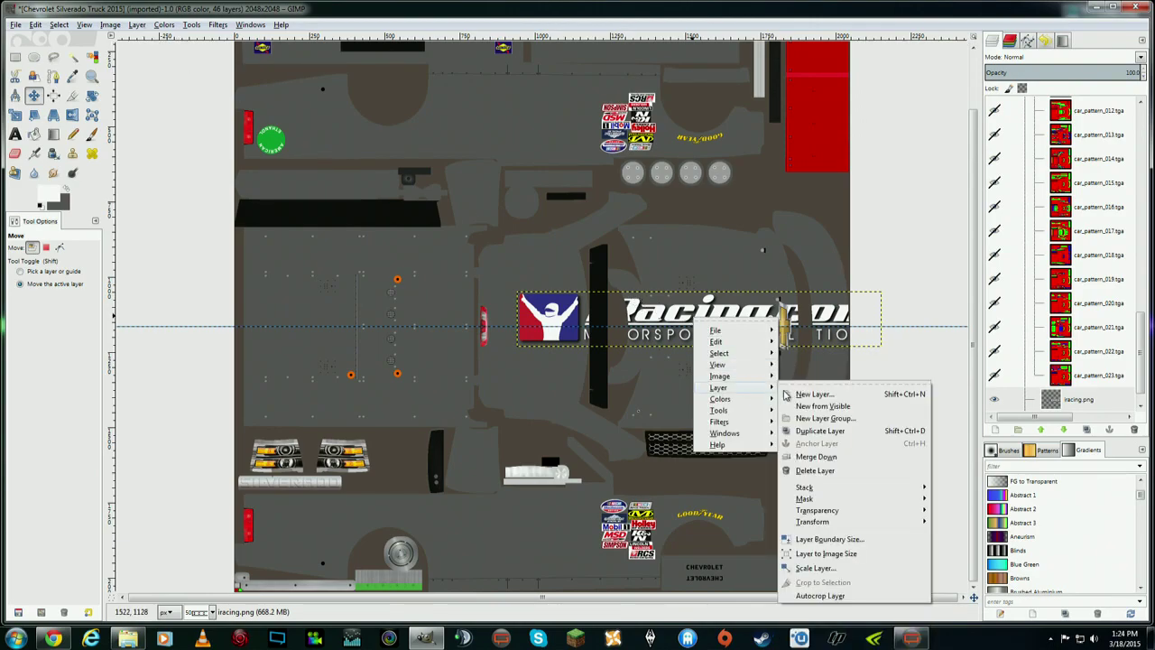
{"action": "mouse_move", "coordinate": [857, 523]}
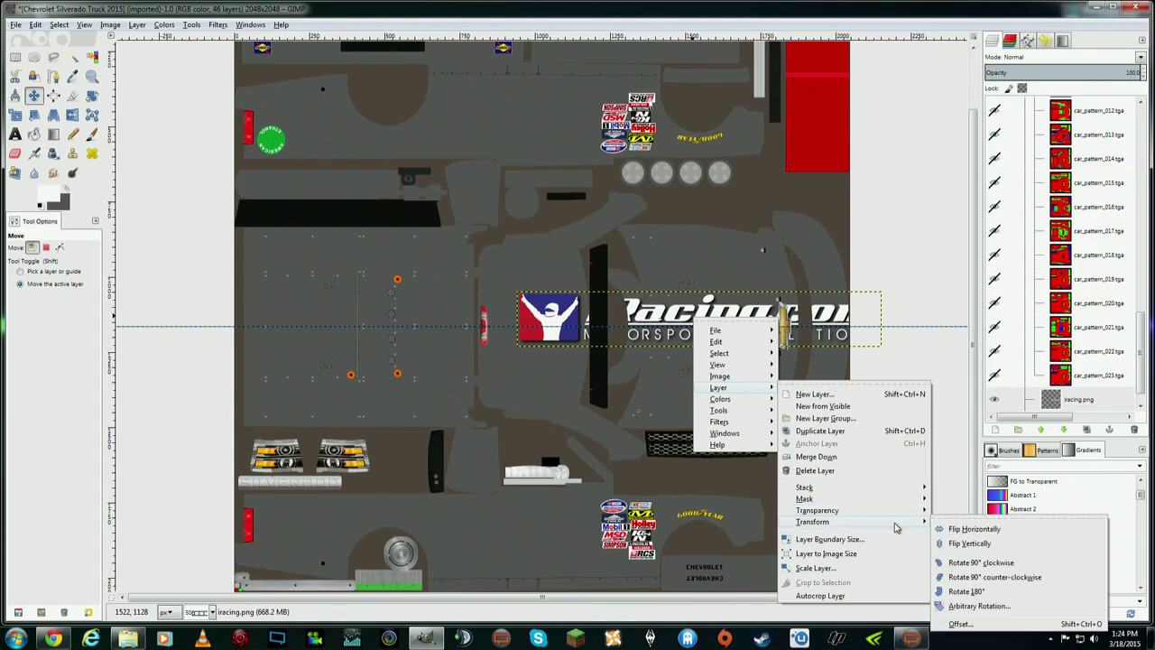
{"action": "left_click", "coordinate": [987, 578]}
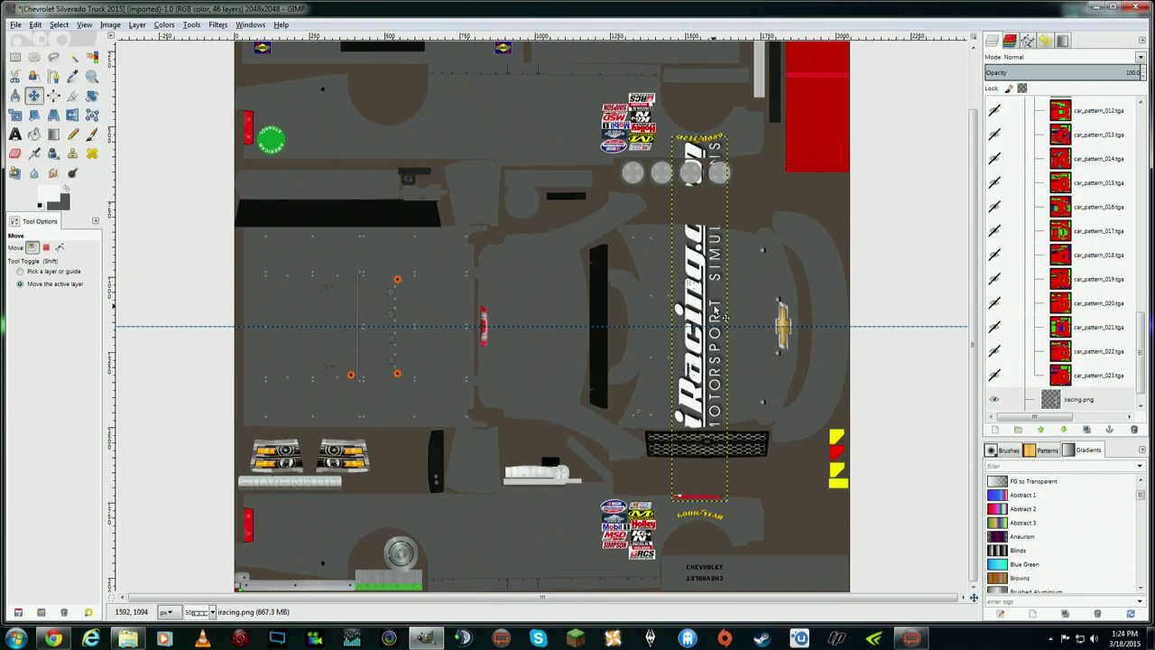
- Move the vertical iRacing logo further down the truck template
{"action": "left_click", "coordinate": [17, 115]}
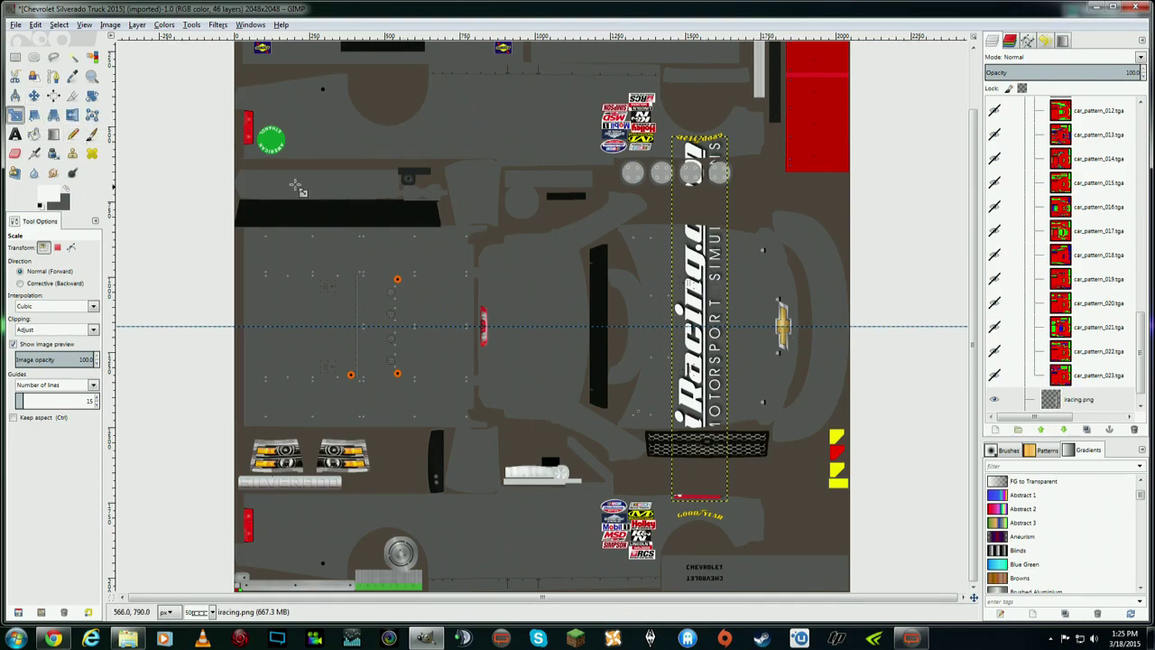
{"action": "left_click", "coordinate": [34, 95]}
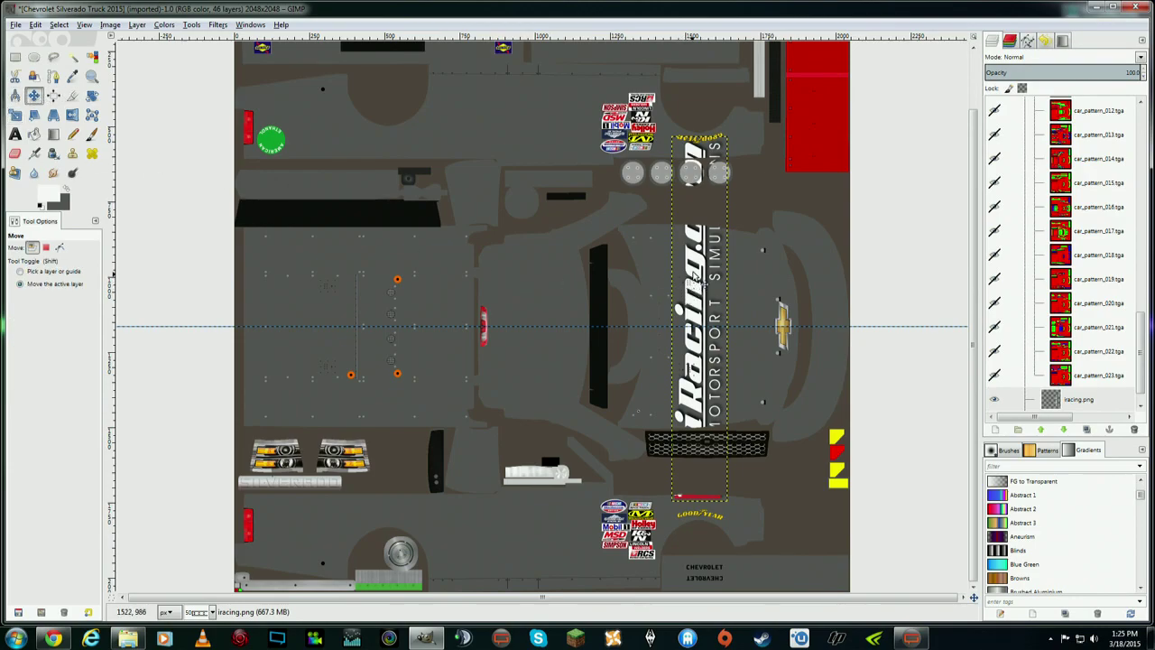
{"action": "left_click_drag", "start_coordinate": [695, 276], "coordinate": [696, 364]}
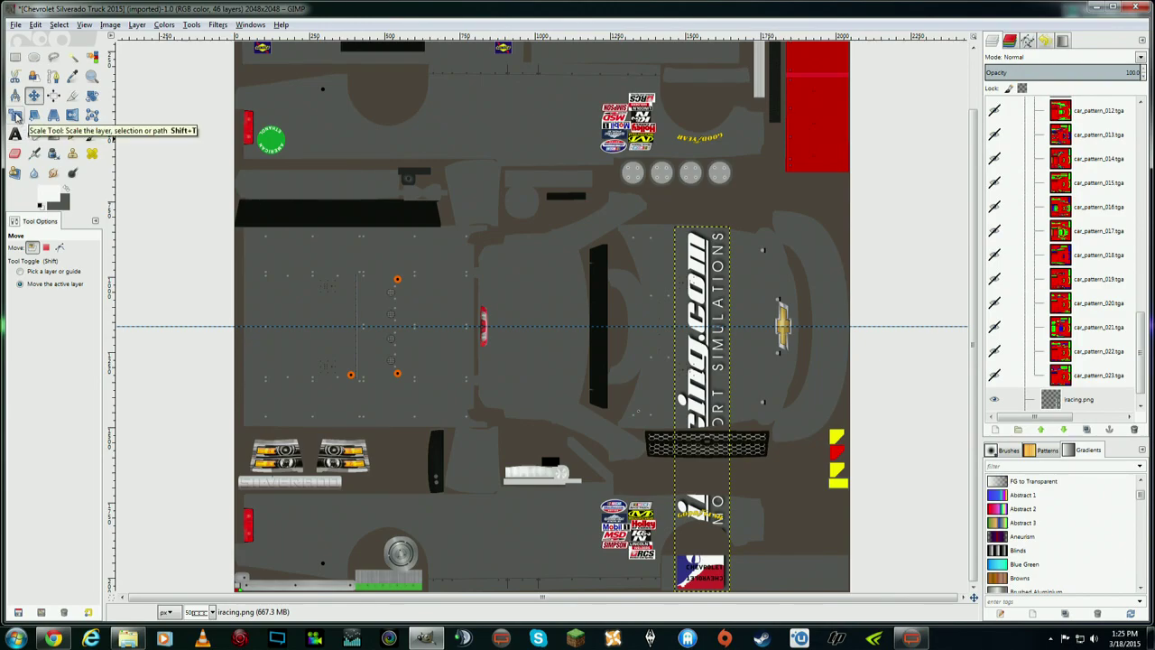
- Try an unlinked free scale of the logo, then cancel the distorted result
{"action": "left_click", "coordinate": [15, 115]}
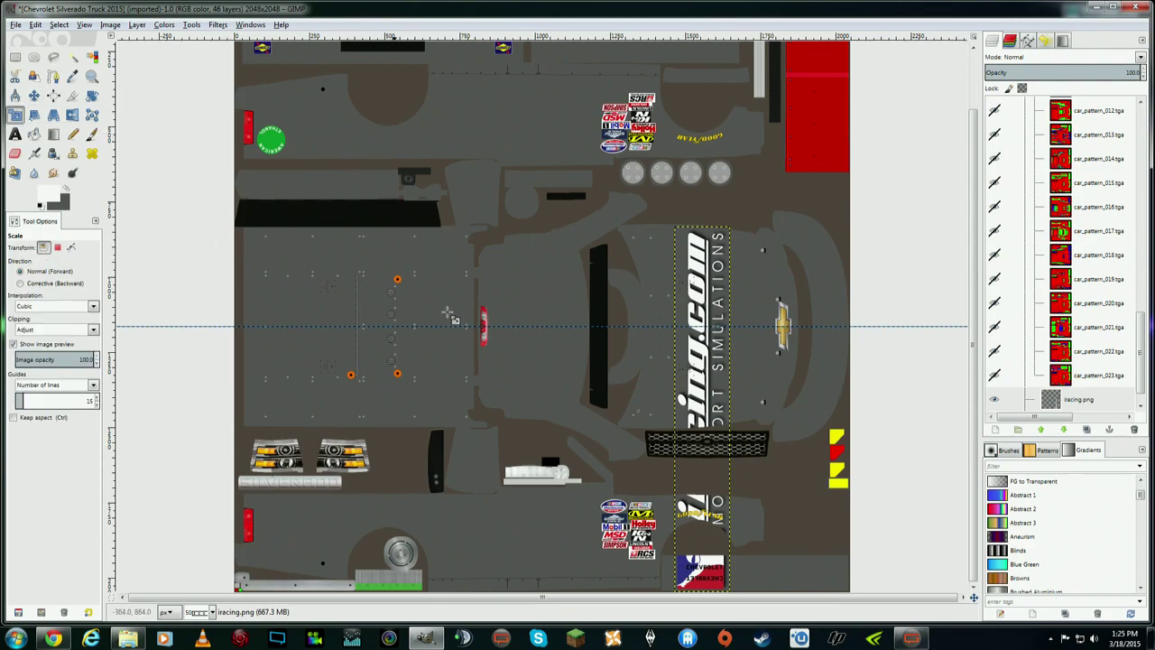
{"action": "left_click", "coordinate": [686, 569]}
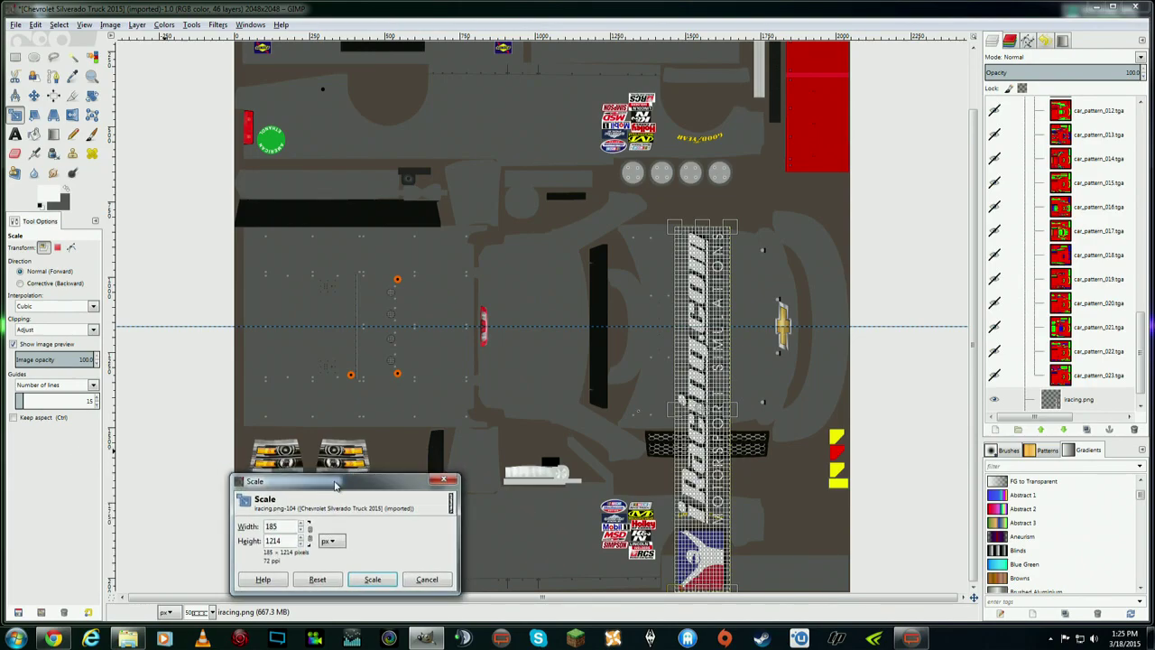
{"action": "left_click_drag", "start_coordinate": [325, 481], "coordinate": [440, 465]}
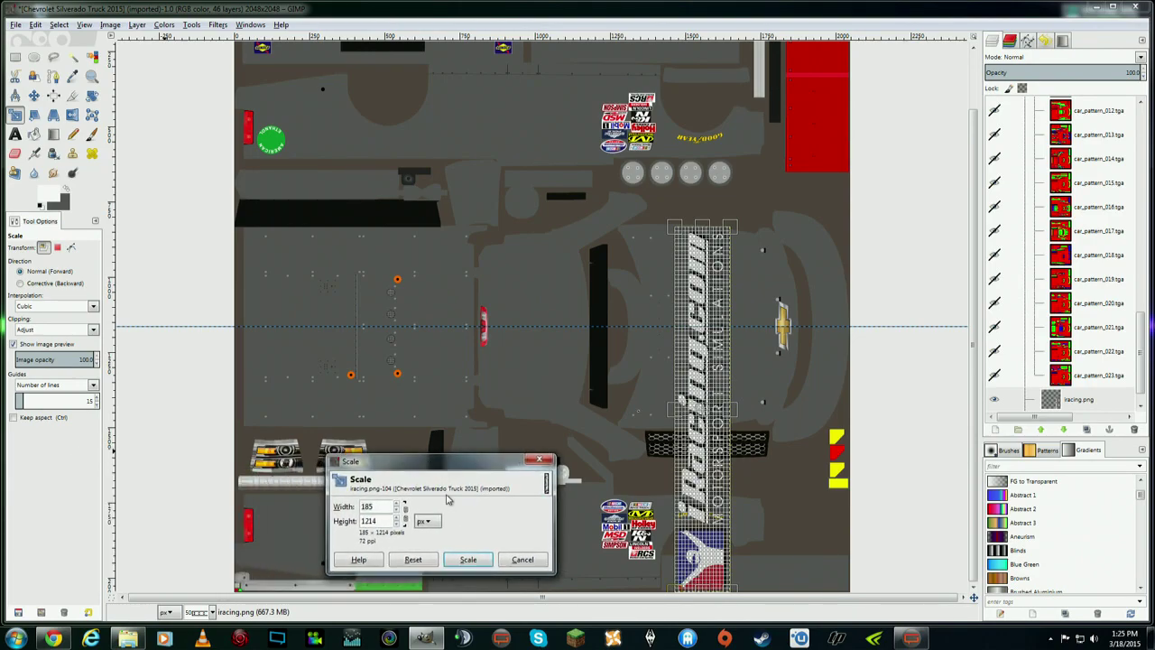
{"action": "left_click", "coordinate": [372, 504]}
{"action": "left_click", "coordinate": [404, 514]}
{"action": "left_click_drag", "start_coordinate": [688, 552], "coordinate": [689, 577]}
{"action": "left_click_drag", "start_coordinate": [675, 478], "coordinate": [702, 376]}
{"action": "left_click_drag", "start_coordinate": [534, 380], "coordinate": [476, 412]}
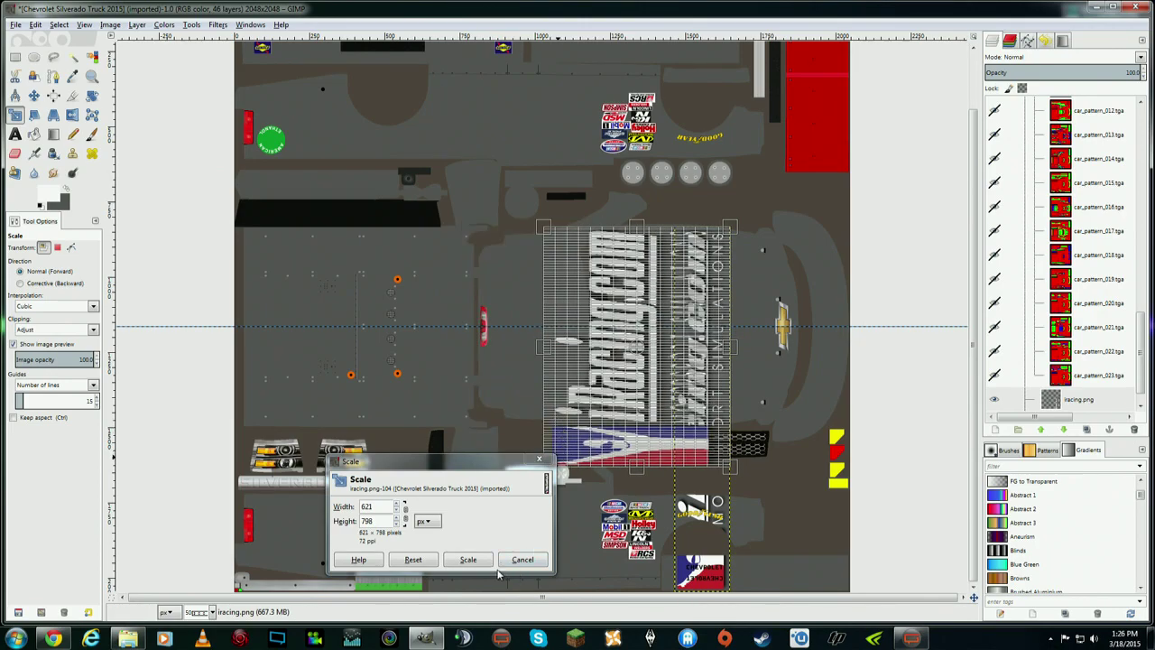
{"action": "left_click", "coordinate": [522, 559]}
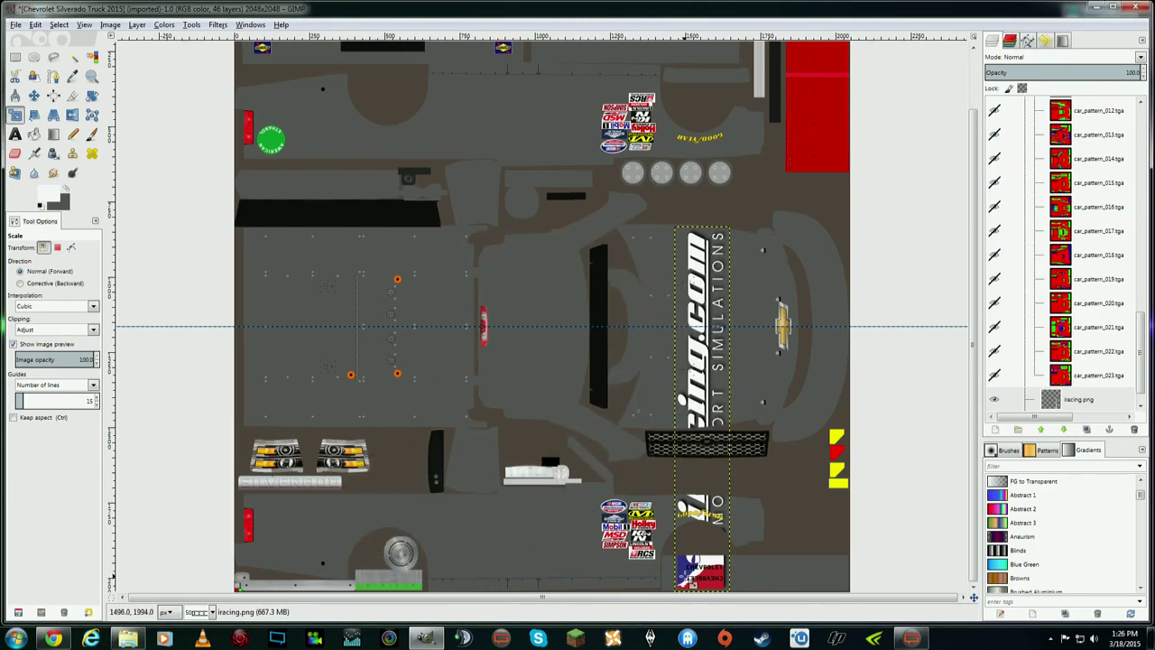
- Rescale the strip proportionally, chain locked, to 98 × 644 pixels and apply
{"action": "left_click", "coordinate": [693, 572]}
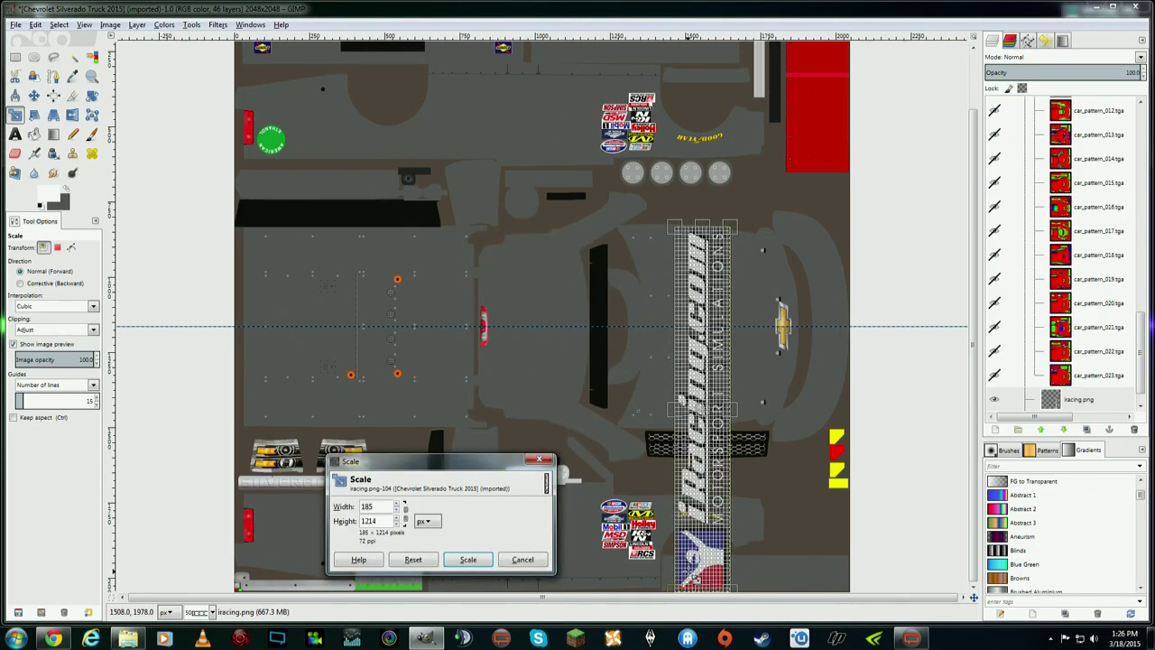
{"action": "left_click", "coordinate": [404, 513]}
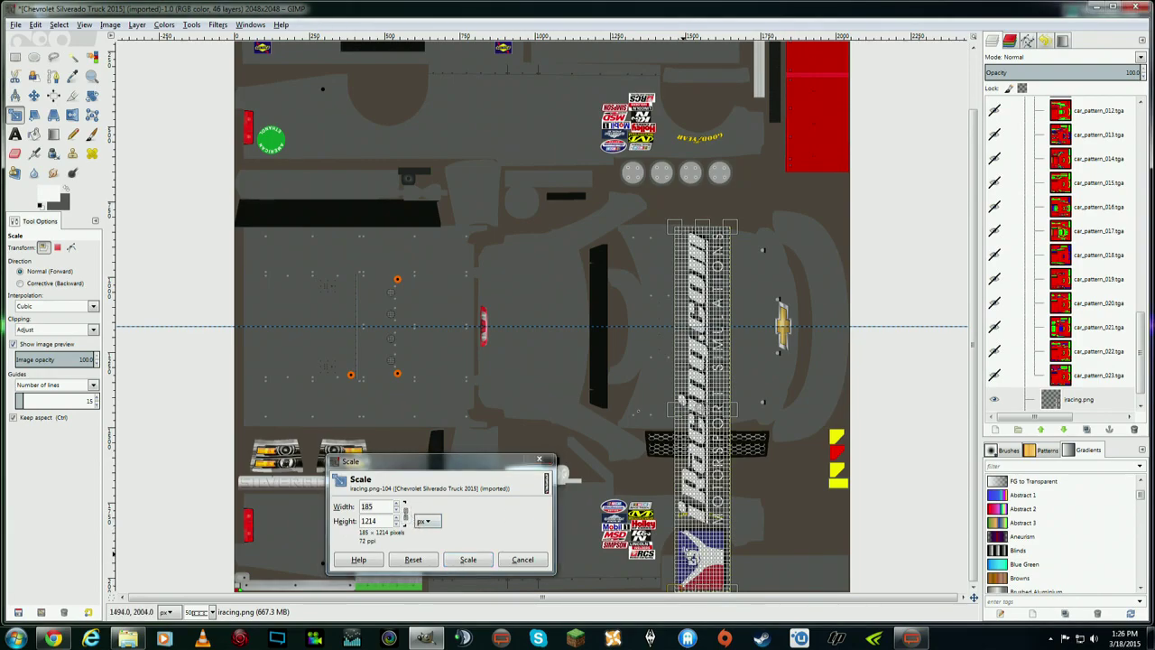
{"action": "left_click_drag", "start_coordinate": [687, 584], "coordinate": [589, 461]}
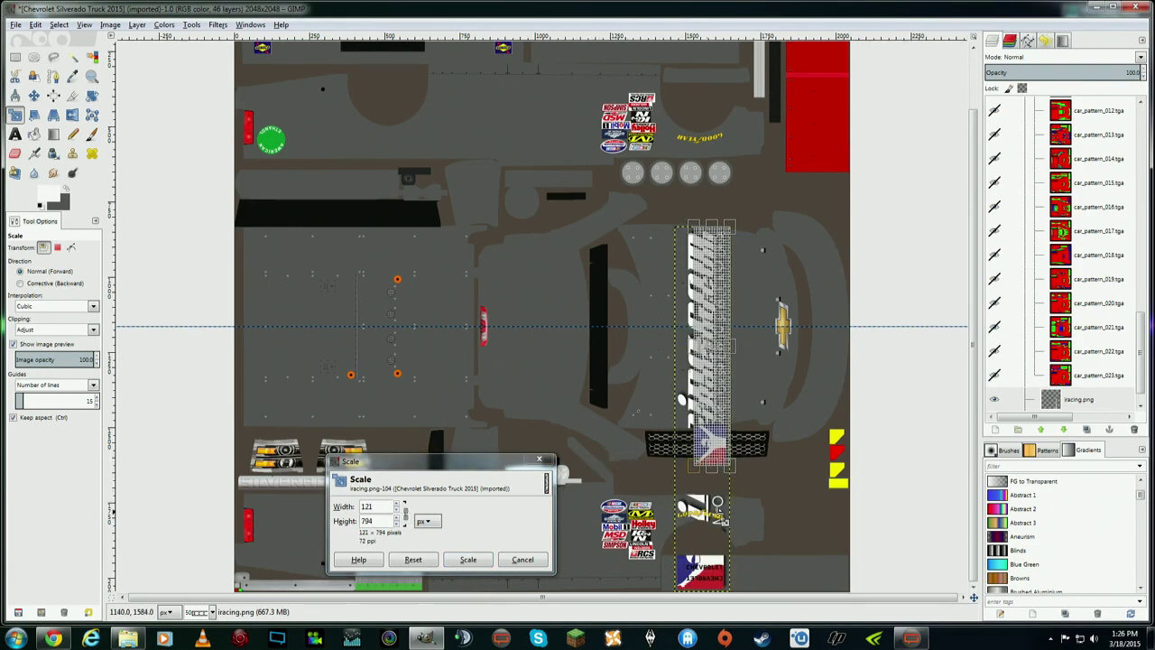
{"action": "left_click_drag", "start_coordinate": [724, 521], "coordinate": [708, 411]}
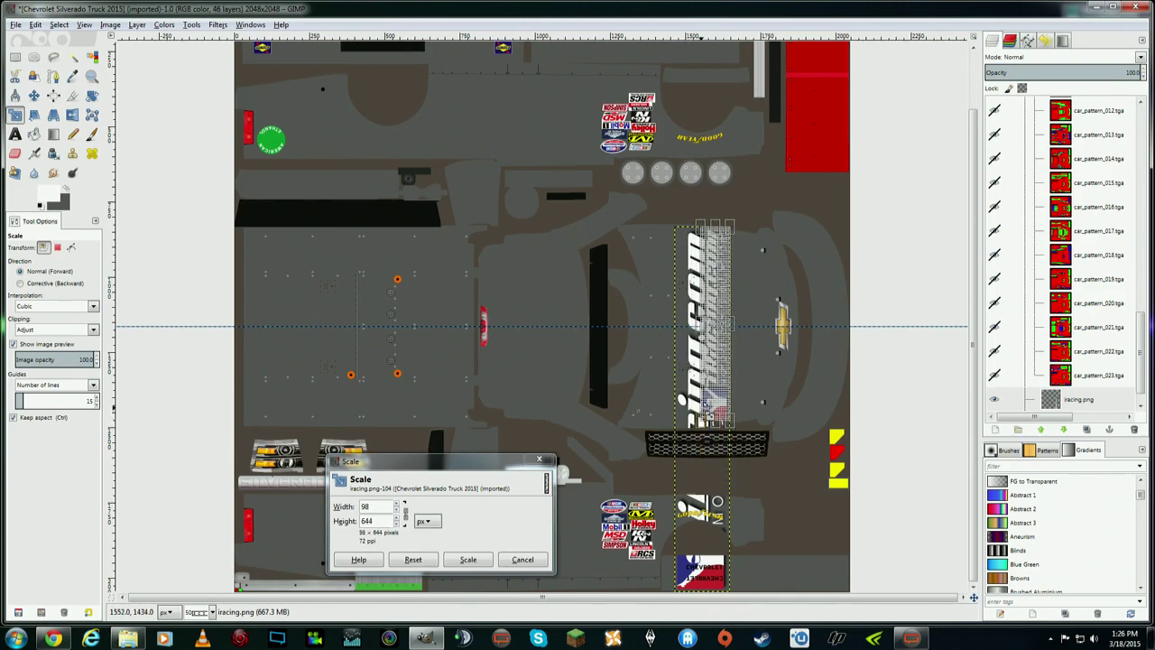
{"action": "left_click", "coordinate": [471, 561]}
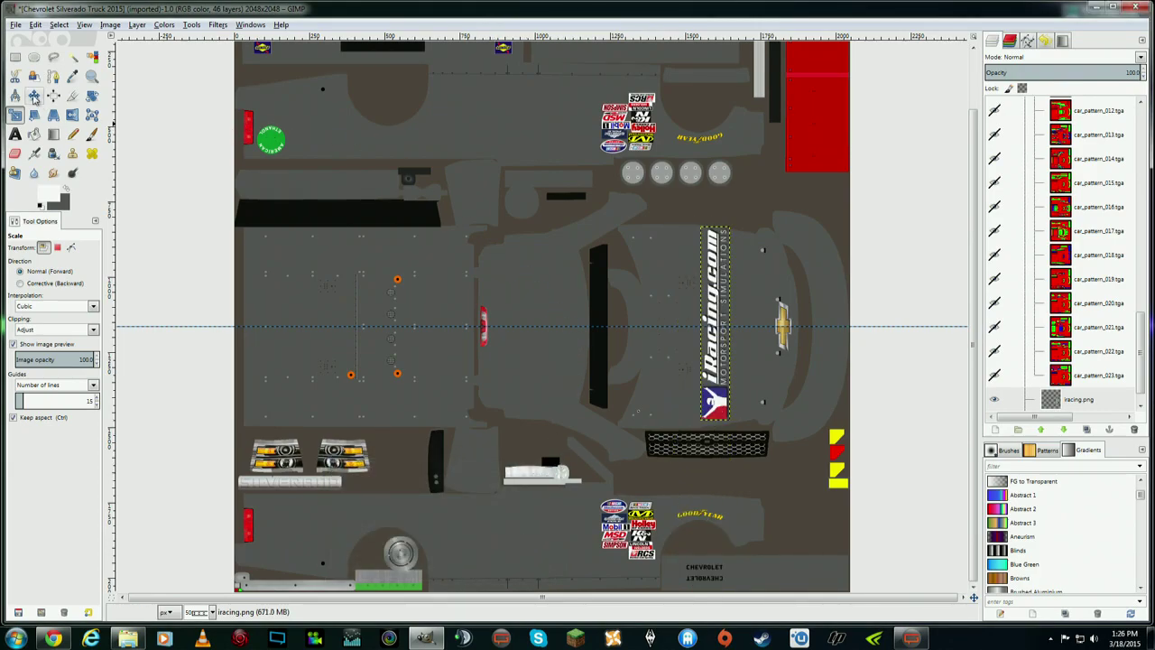
- Nudge the iRacing strip a few pixels so it sits just left of the bowtie
{"action": "left_click", "coordinate": [33, 94]}
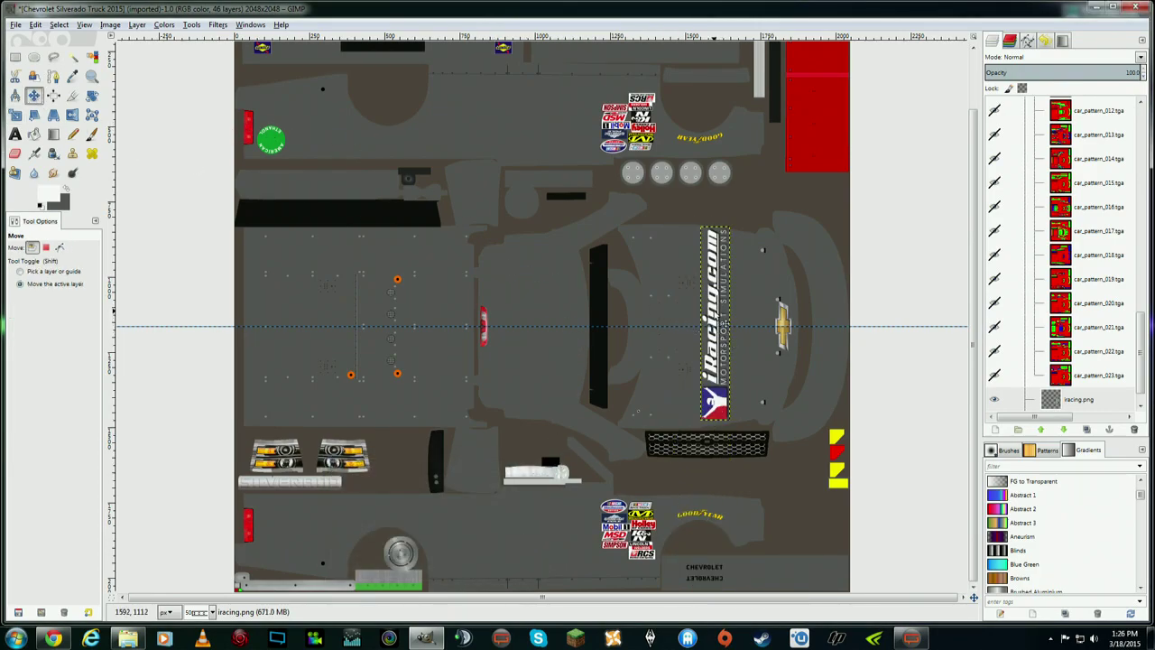
{"action": "left_click_drag", "start_coordinate": [723, 319], "coordinate": [707, 322]}
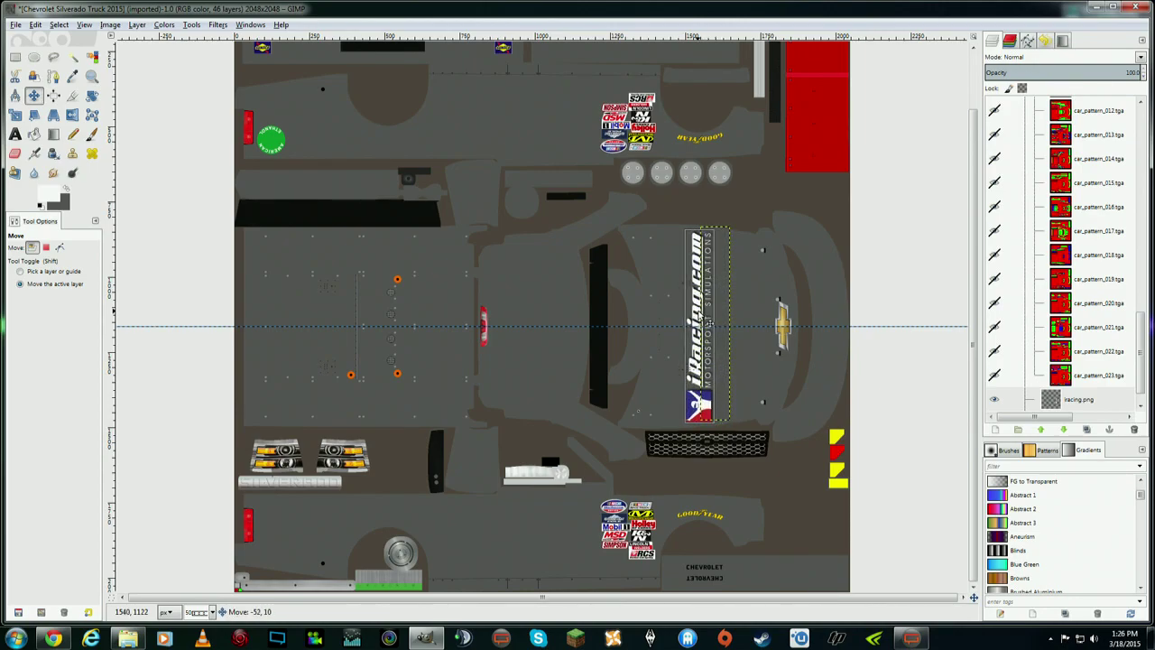
{"action": "left_click_drag", "start_coordinate": [709, 322], "coordinate": [722, 322]}
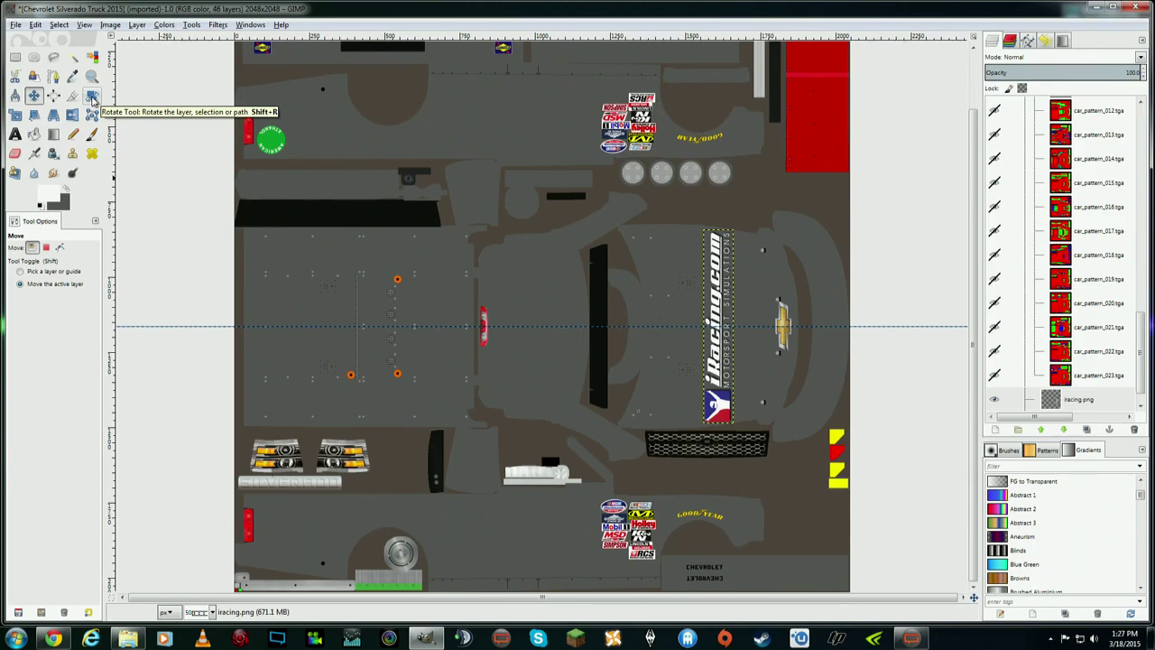
{"action": "left_click", "coordinate": [93, 100]}
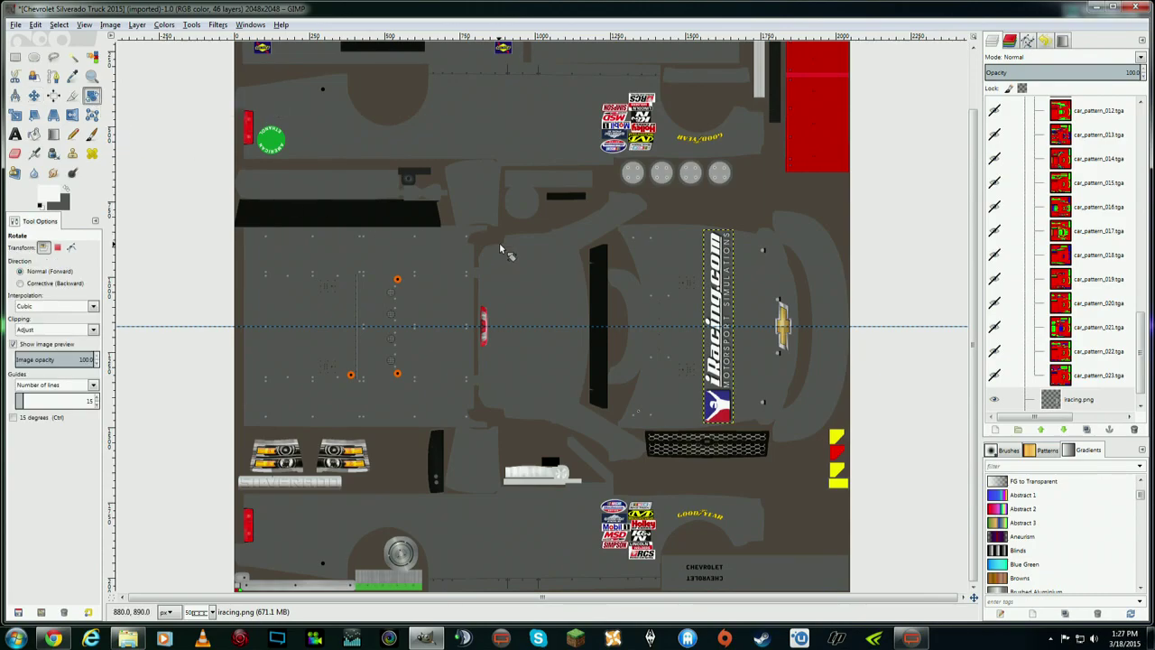
- Rotate the iRacing decal to about −29° so it runs diagonally across the hood
{"action": "left_click", "coordinate": [713, 412]}
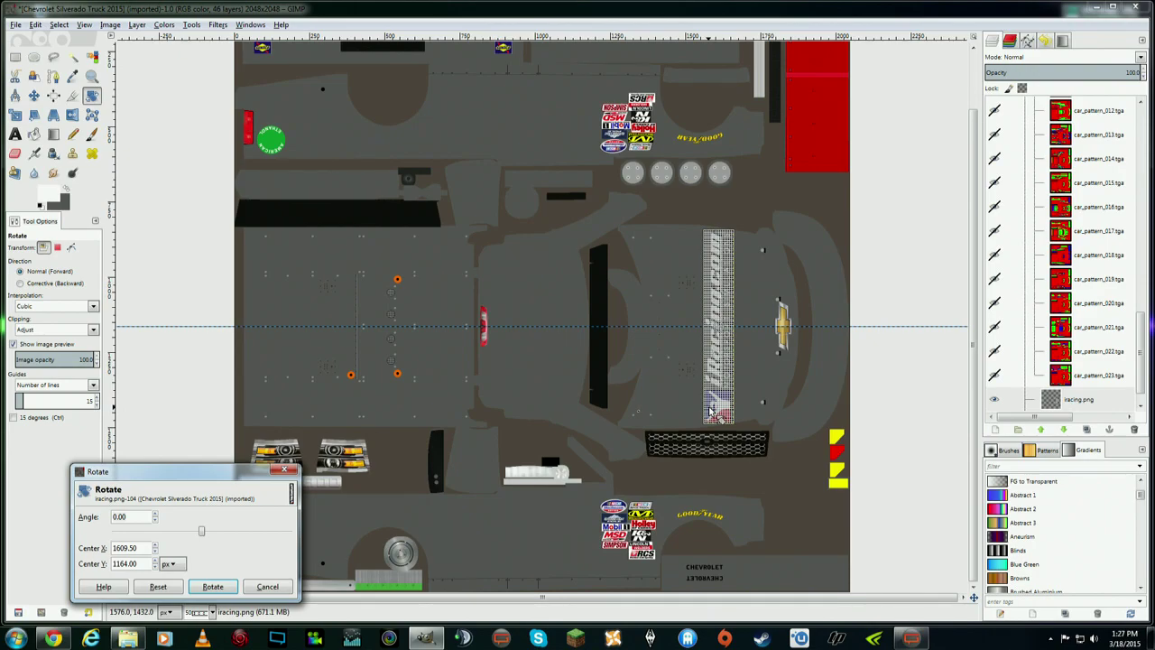
{"action": "mouse_move", "coordinate": [713, 414]}
{"action": "left_mouse_down"}
{"action": "mouse_move", "coordinate": [772, 392]}
{"action": "mouse_move", "coordinate": [792, 350]}
{"action": "mouse_move", "coordinate": [776, 294]}
{"action": "mouse_move", "coordinate": [781, 374]}
{"action": "mouse_move", "coordinate": [710, 413]}
{"action": "left_mouse_up"}
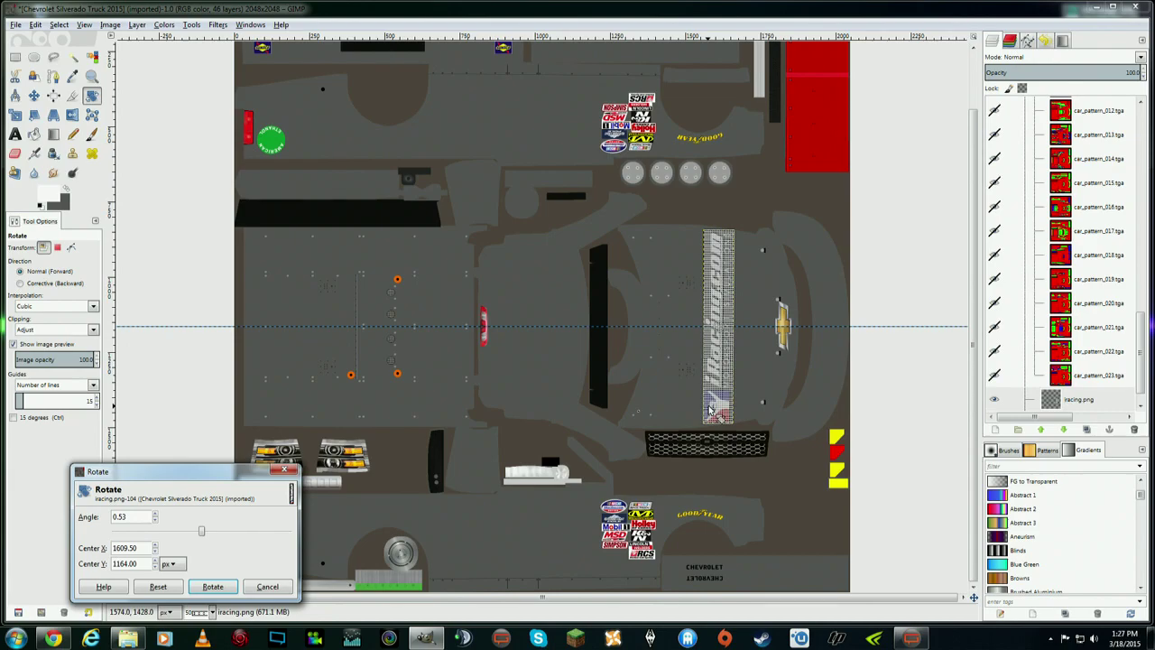
{"action": "left_click_drag", "start_coordinate": [206, 478], "coordinate": [465, 457]}
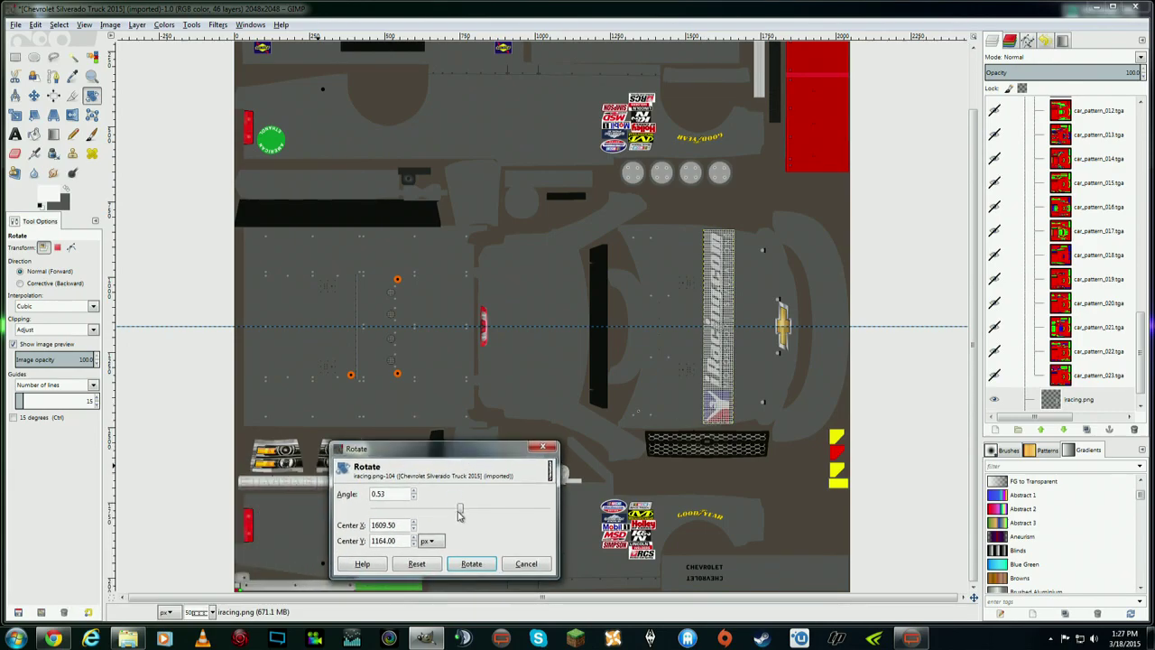
{"action": "mouse_move", "coordinate": [461, 514]}
{"action": "left_mouse_down"}
{"action": "mouse_move", "coordinate": [486, 511]}
{"action": "mouse_move", "coordinate": [448, 508]}
{"action": "left_mouse_up"}
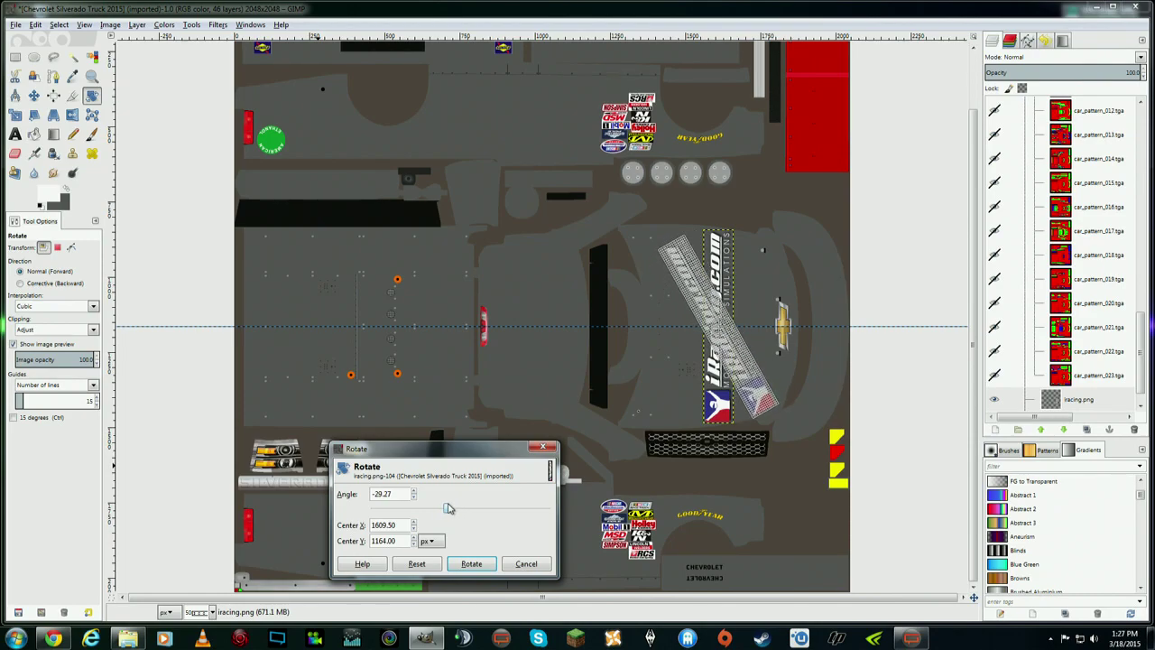
{"action": "left_click_drag", "start_coordinate": [448, 508], "coordinate": [446, 509]}
{"action": "left_click", "coordinate": [470, 564]}
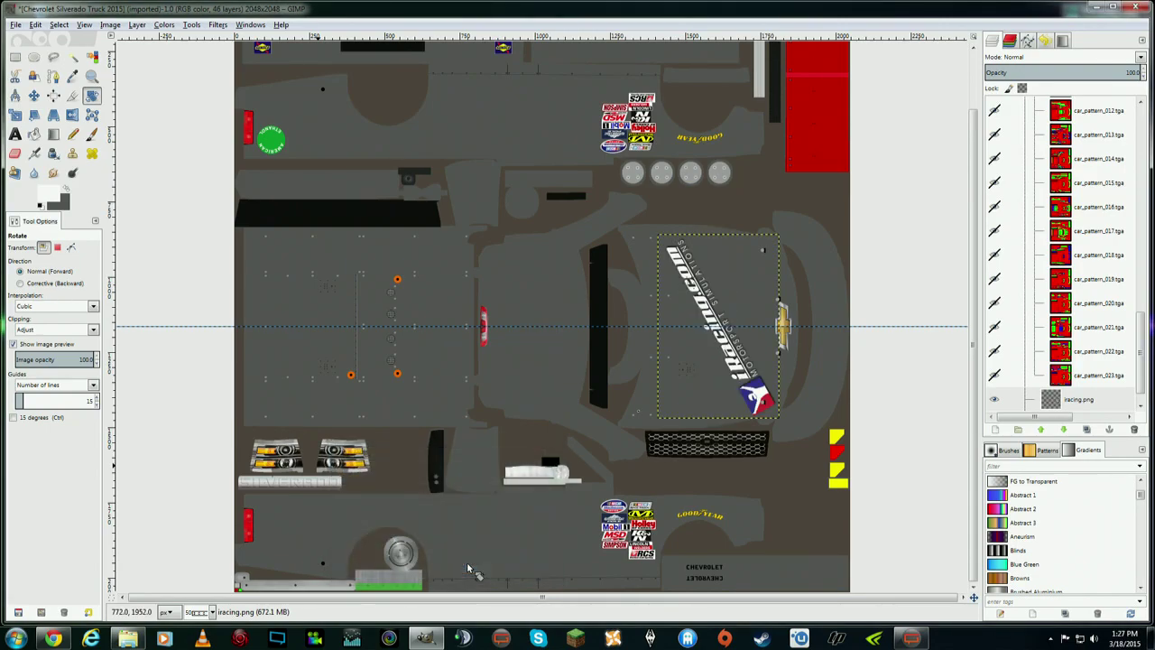
{"action": "left_click", "coordinate": [33, 95]}
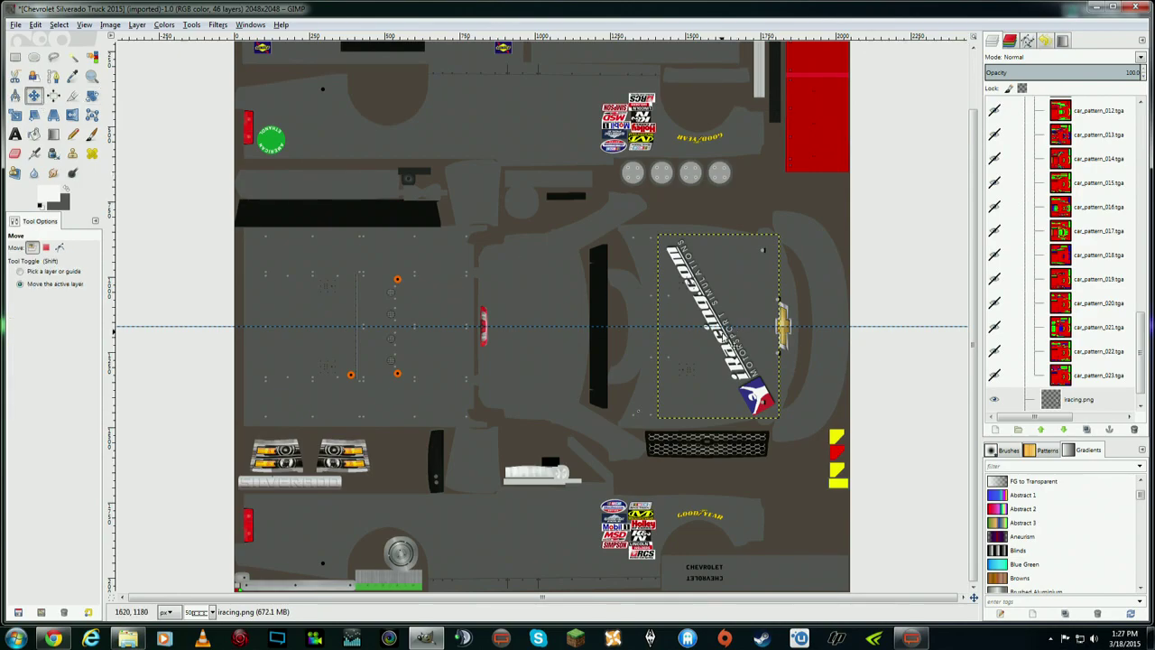
- Shift the decal slightly left and scale it up to 443 × 672 pixels
{"action": "left_click_drag", "start_coordinate": [723, 339], "coordinate": [700, 333]}
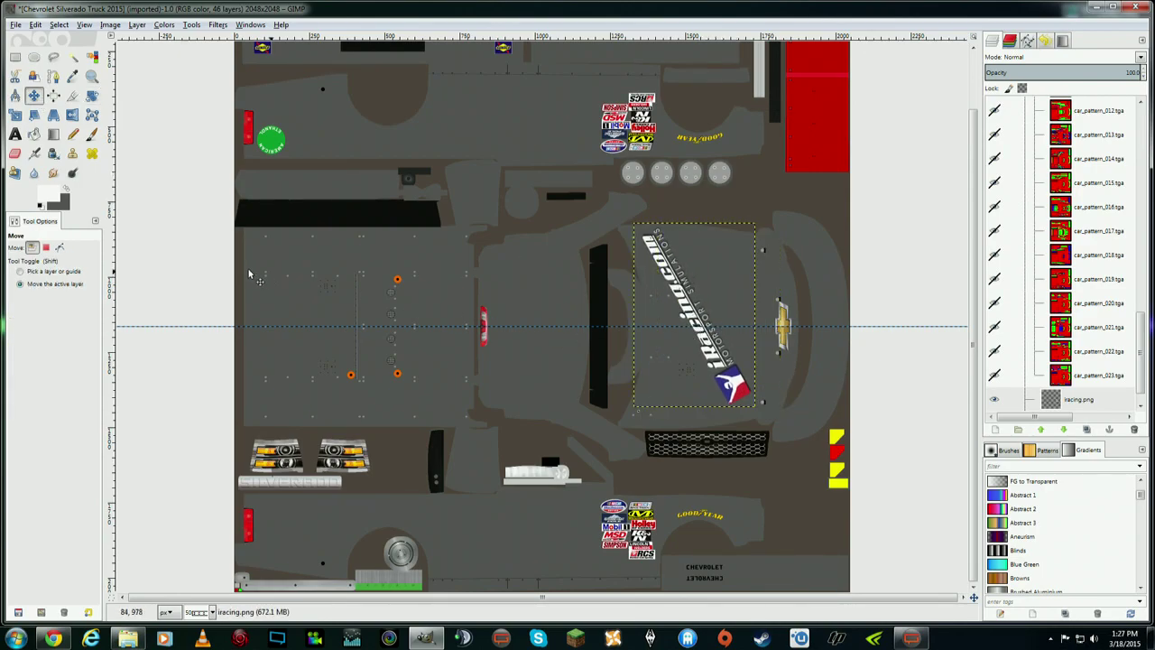
{"action": "left_click", "coordinate": [15, 114]}
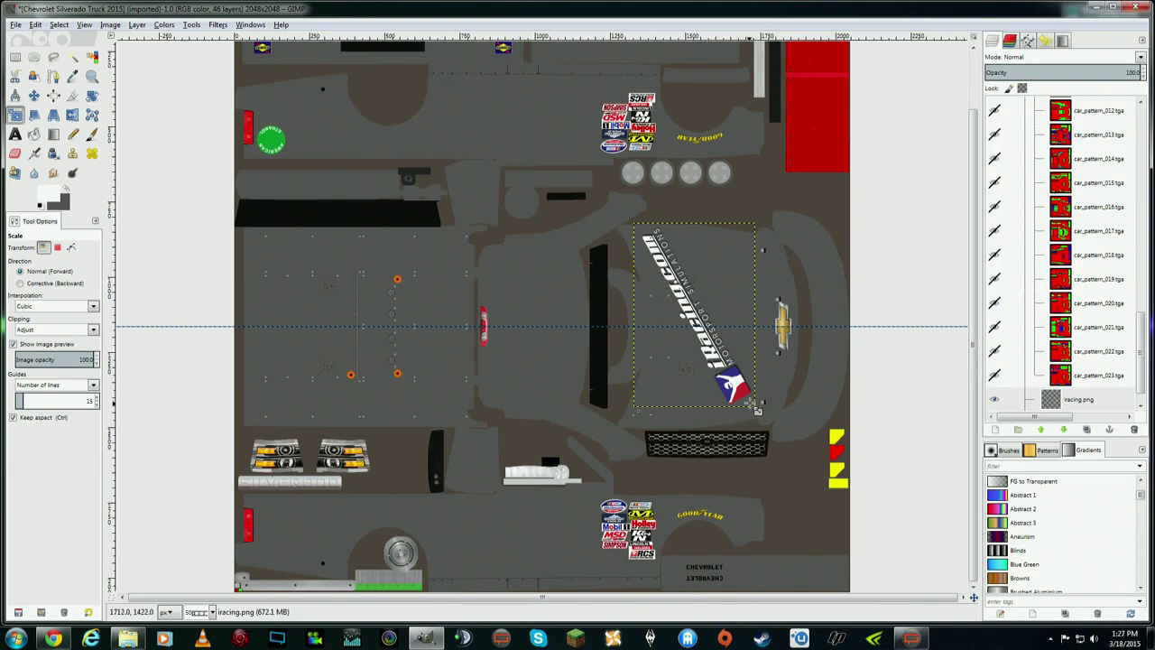
{"action": "left_click", "coordinate": [757, 408]}
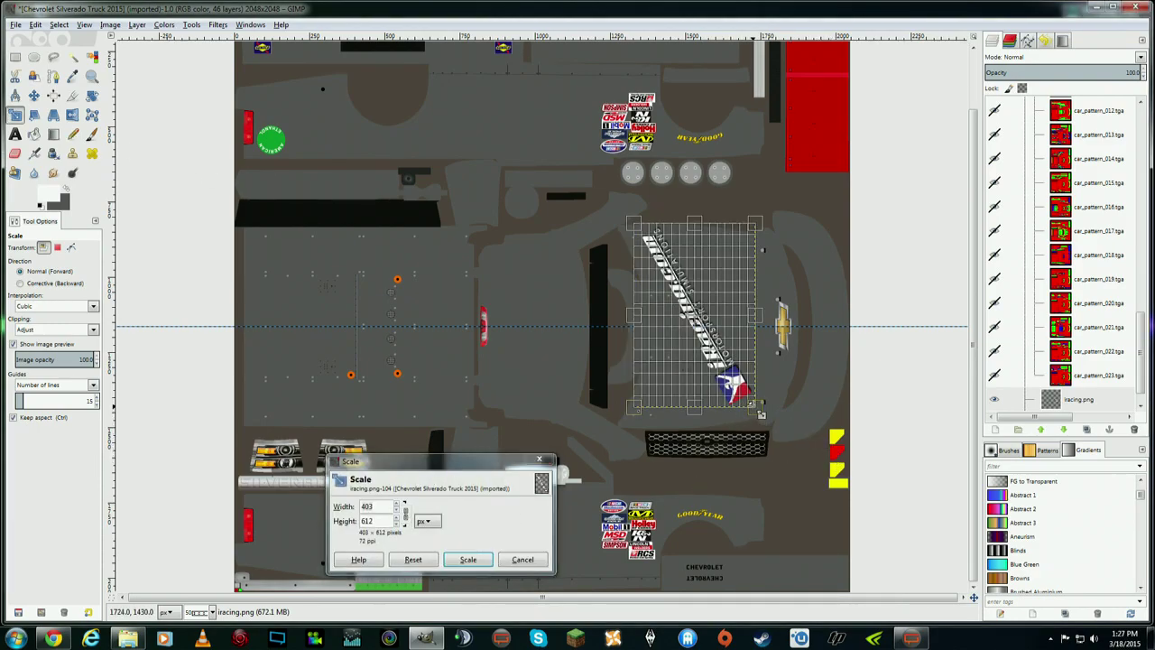
{"action": "left_click_drag", "start_coordinate": [761, 414], "coordinate": [773, 432]}
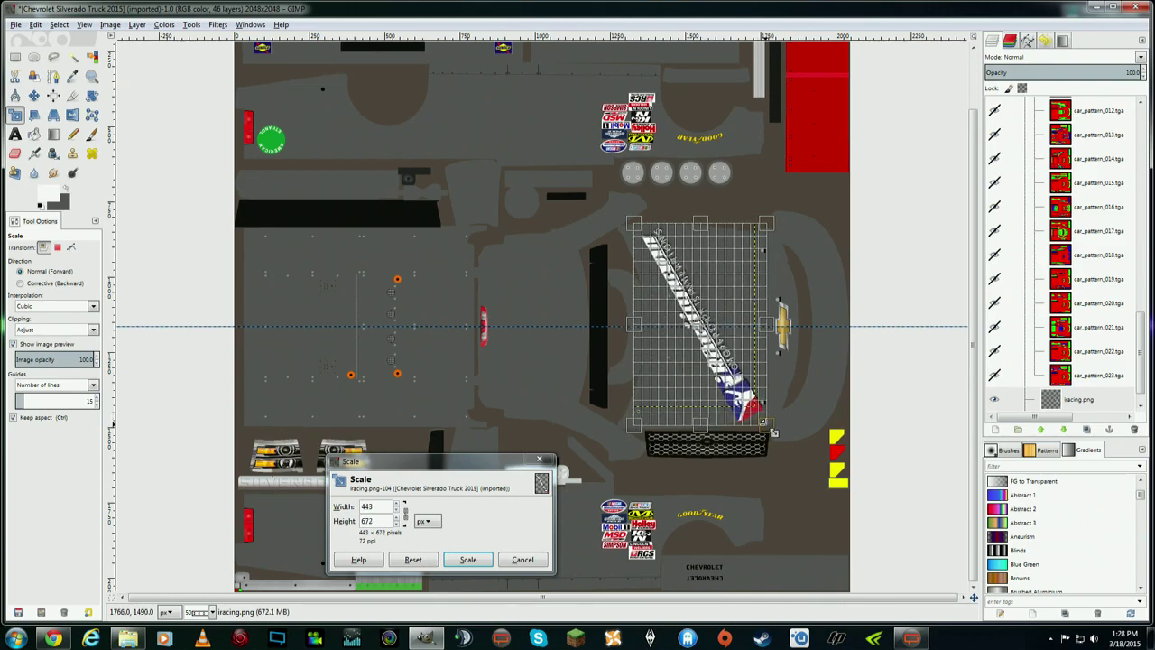
{"action": "left_click", "coordinate": [467, 558]}
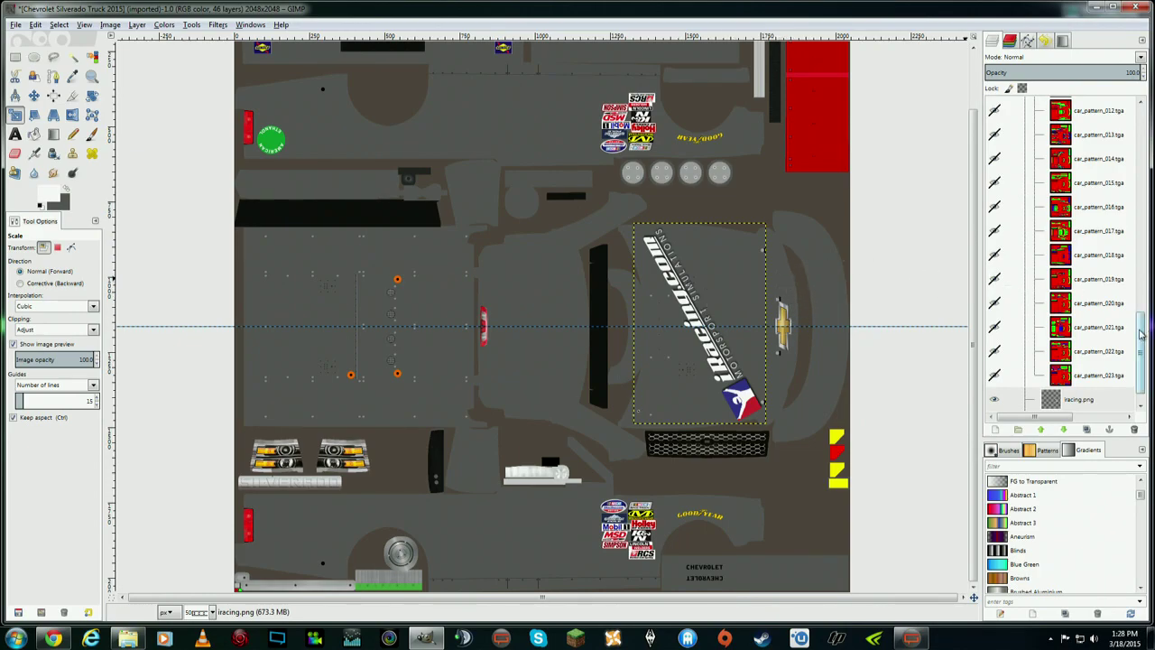
{"action": "scroll", "coordinate": [1115, 373], "scroll_direction": "down", "scroll_amount": 1}
{"action": "left_click", "coordinate": [1099, 378]}
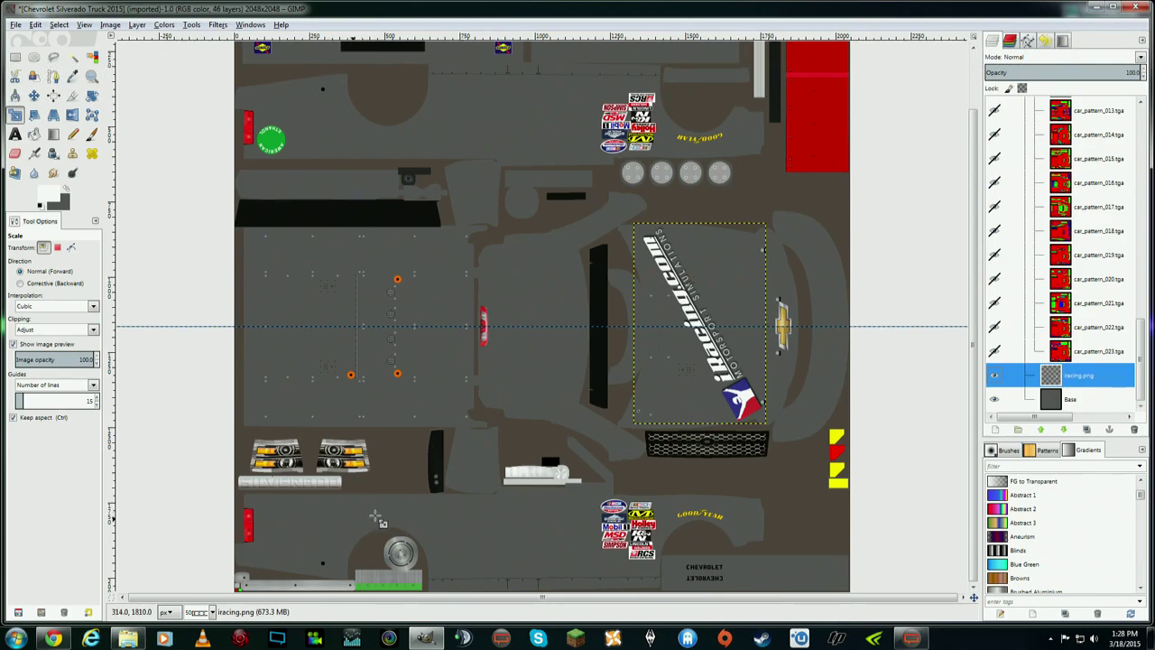
- Duplicate the iracing.png layer so an iracing.png copy sits above the original
{"action": "left_click_drag", "start_coordinate": [973, 393], "coordinate": [974, 293]}
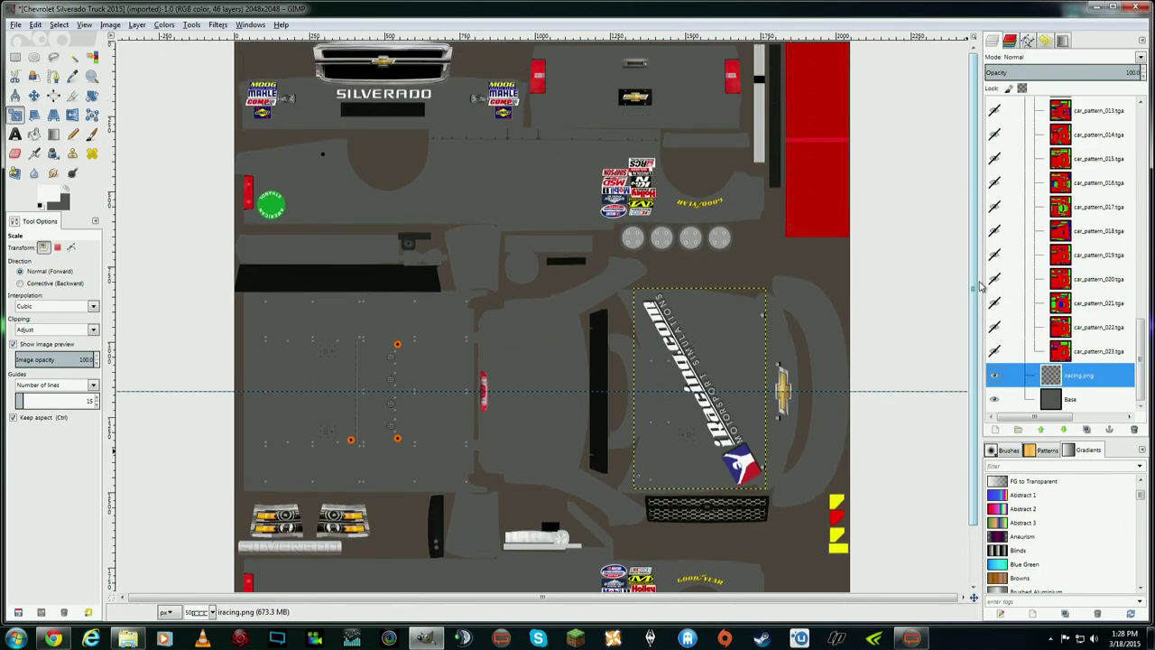
{"action": "scroll", "coordinate": [979, 325], "scroll_direction": "down", "scroll_amount": 2}
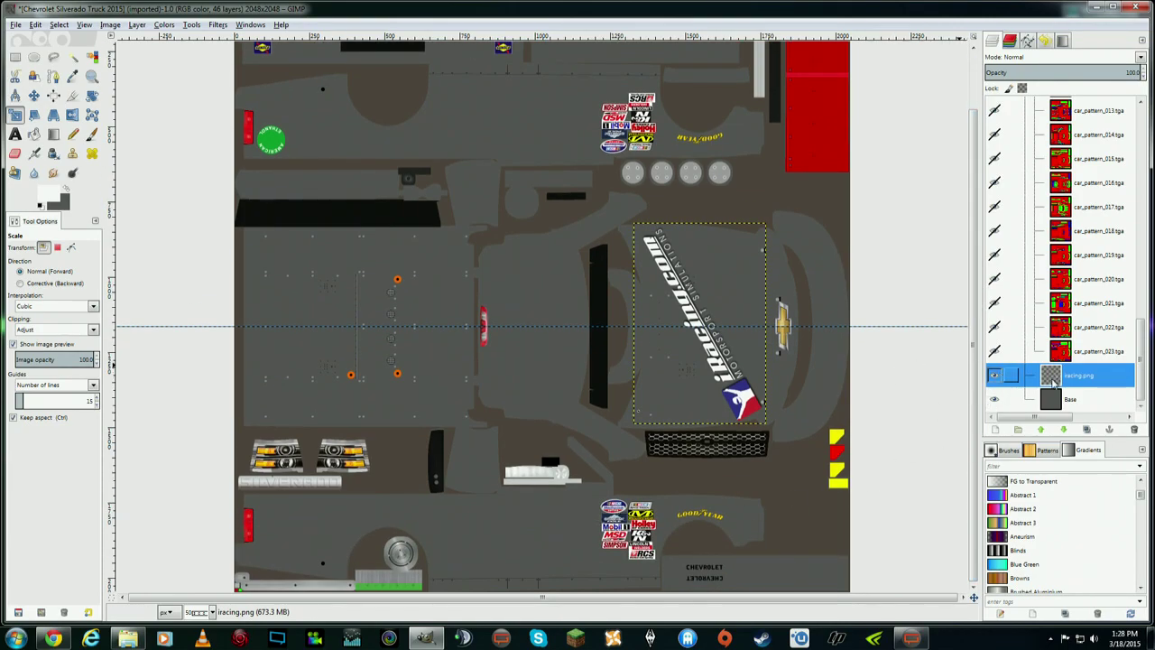
{"action": "right_click", "coordinate": [1072, 377]}
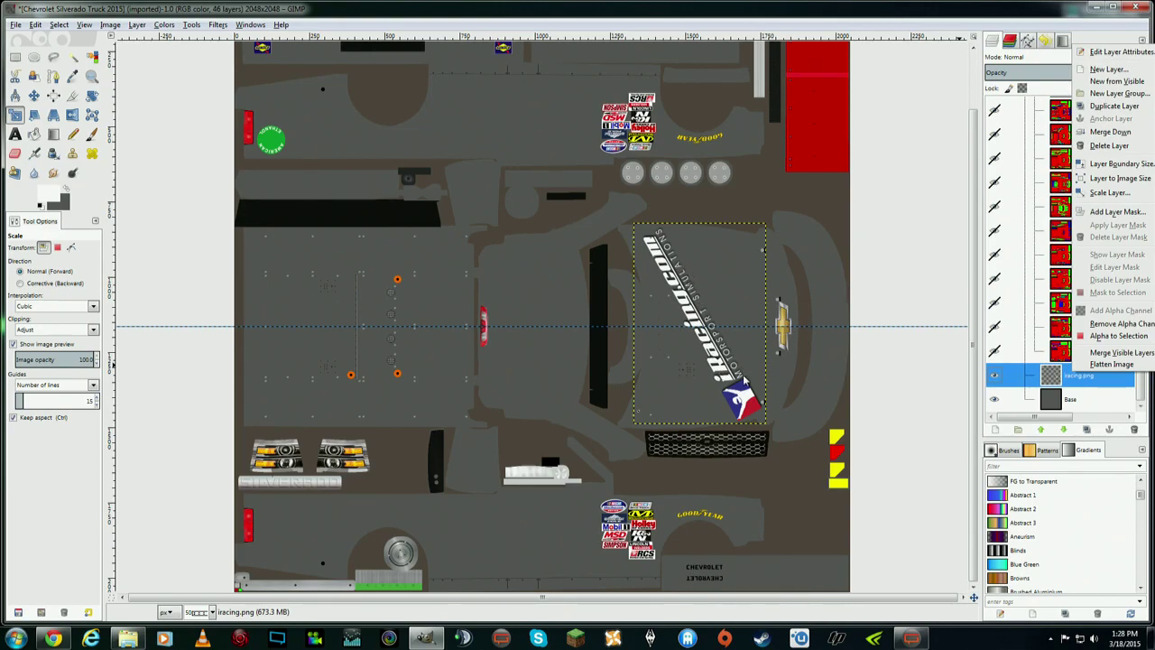
{"action": "left_click", "coordinate": [1114, 107]}
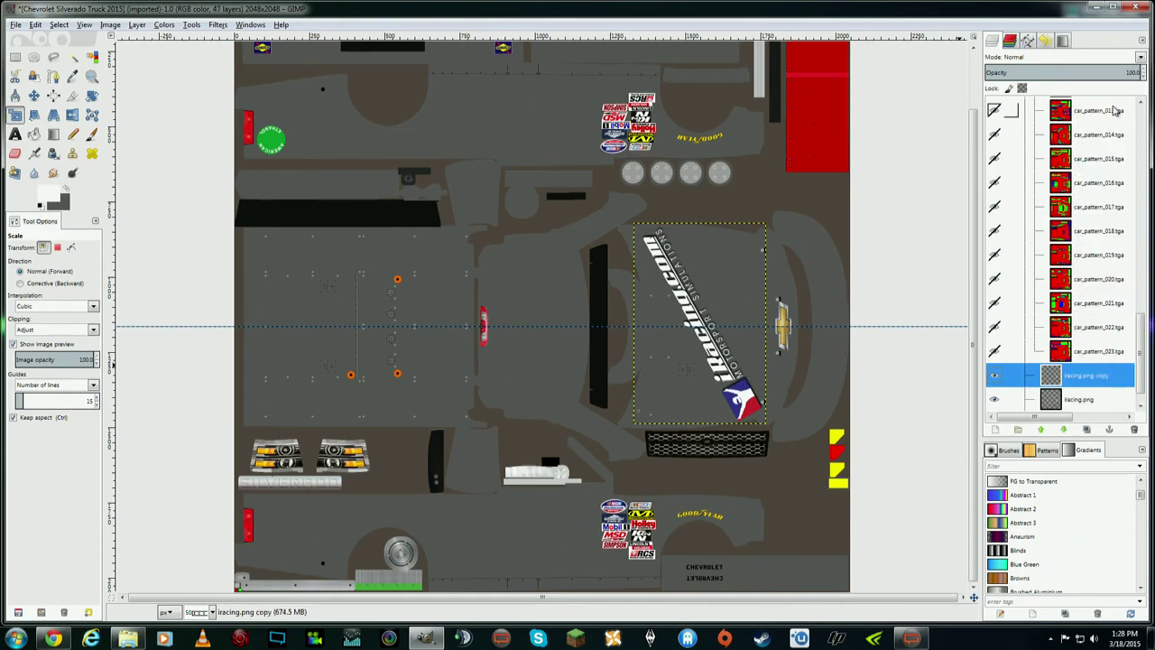
{"action": "scroll", "coordinate": [1143, 361], "scroll_direction": "down", "scroll_amount": 1}
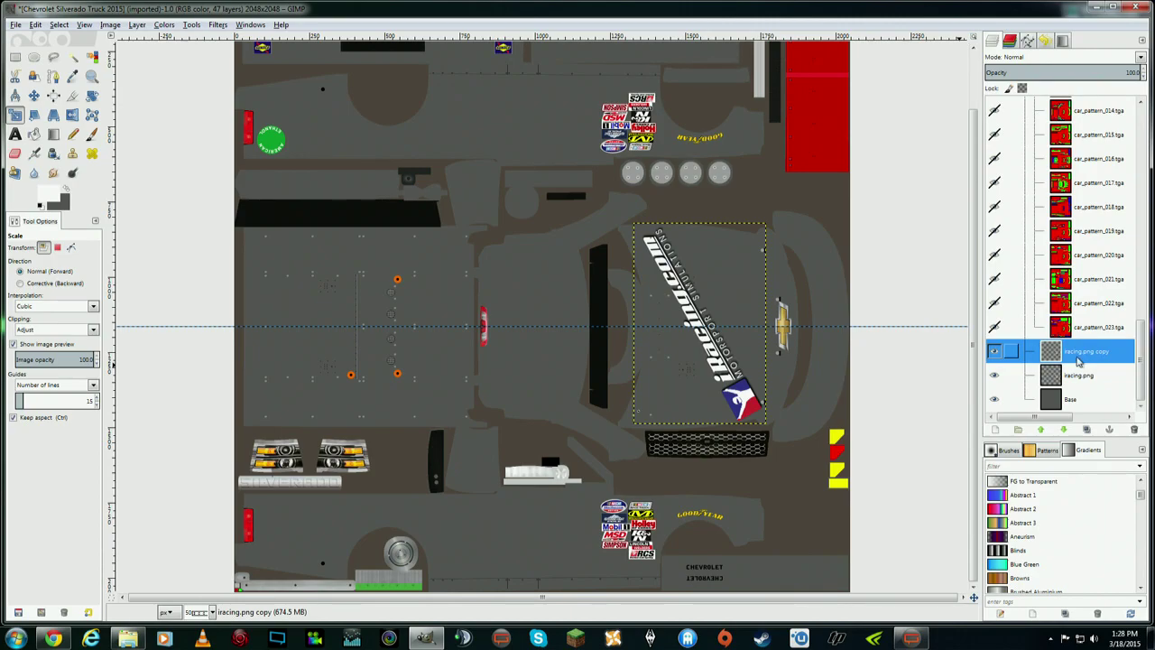
{"action": "left_click", "coordinate": [33, 96]}
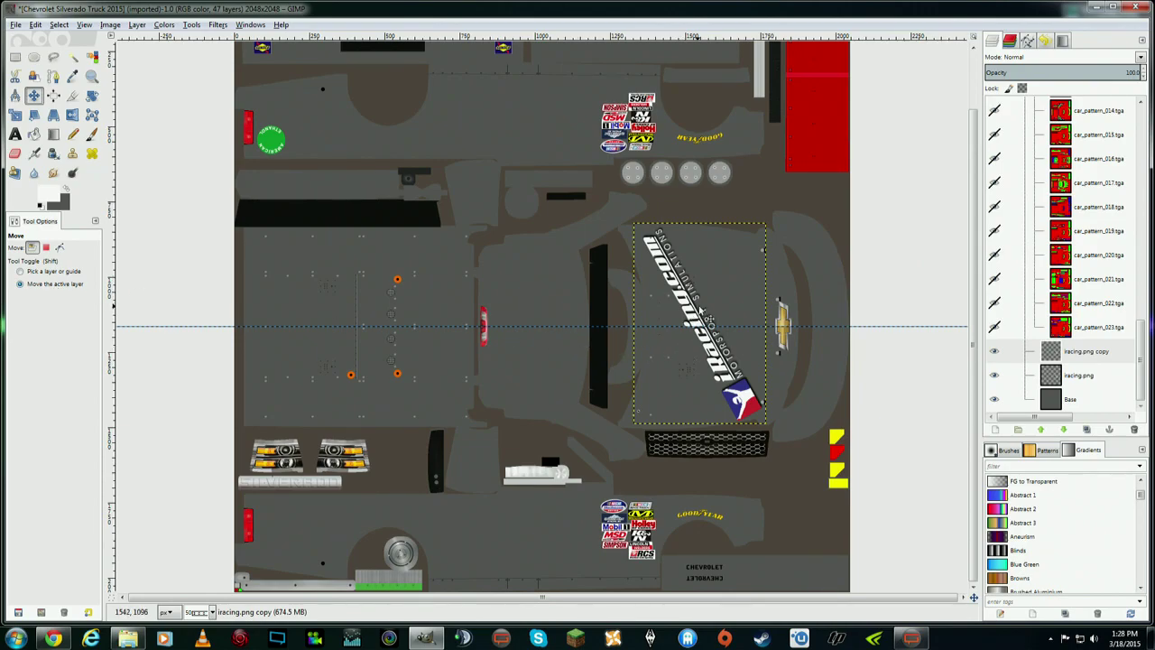
- Move the copied decal to the lower left and rotate it about 119° so it lies horizontal
{"action": "left_click_drag", "start_coordinate": [707, 316], "coordinate": [402, 467]}
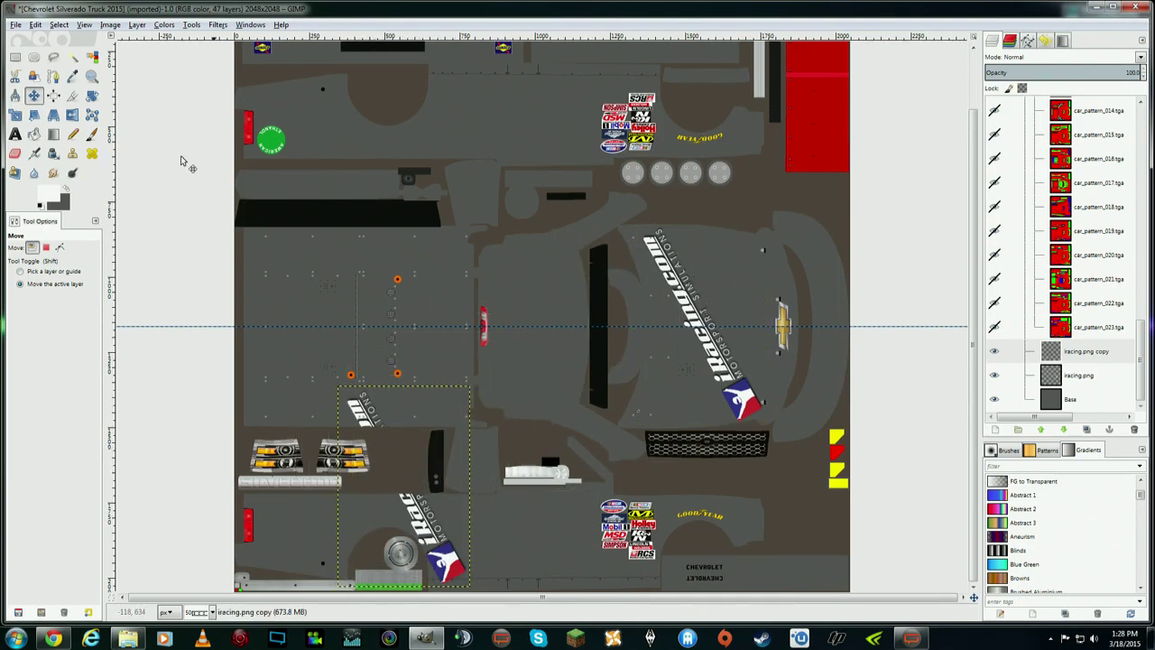
{"action": "left_click", "coordinate": [91, 99]}
{"action": "left_click_drag", "start_coordinate": [374, 412], "coordinate": [487, 219]}
{"action": "left_click_drag", "start_coordinate": [507, 466], "coordinate": [519, 495]}
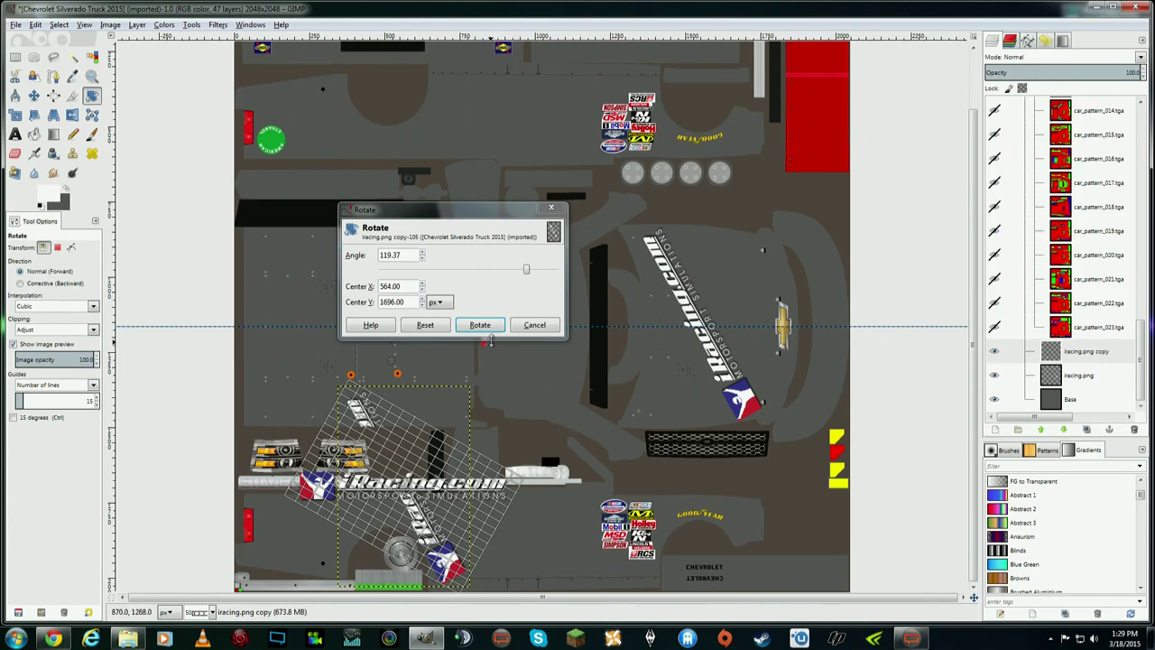
{"action": "left_click", "coordinate": [479, 325]}
{"action": "left_click", "coordinate": [34, 96]}
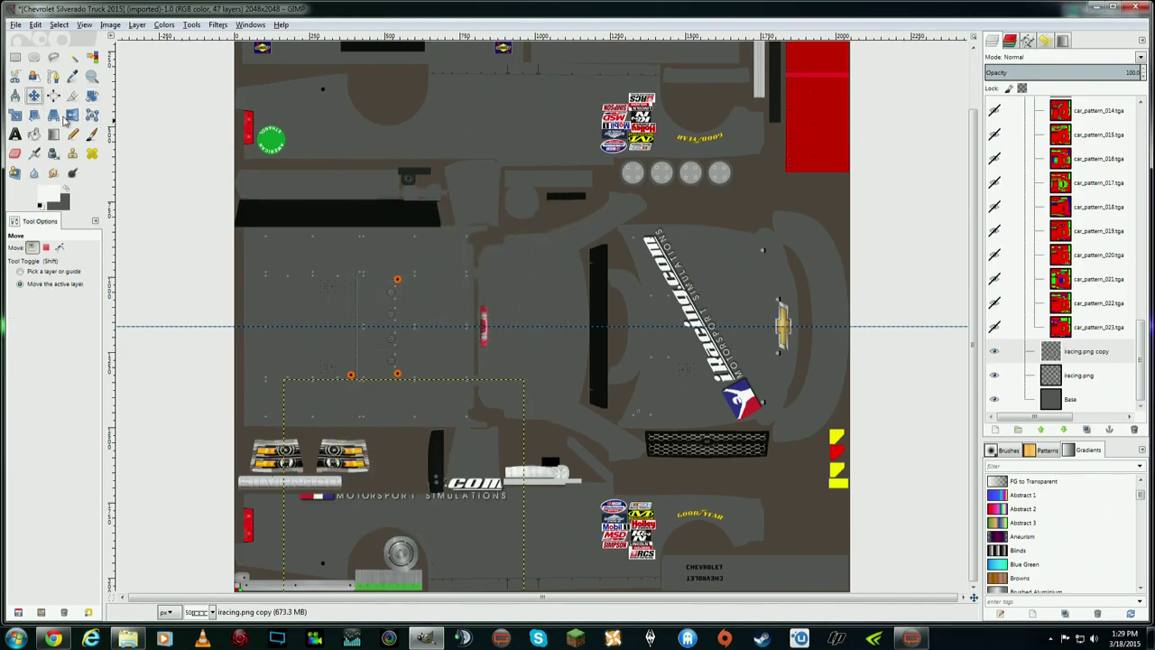
{"action": "left_click_drag", "start_coordinate": [402, 495], "coordinate": [389, 519]}
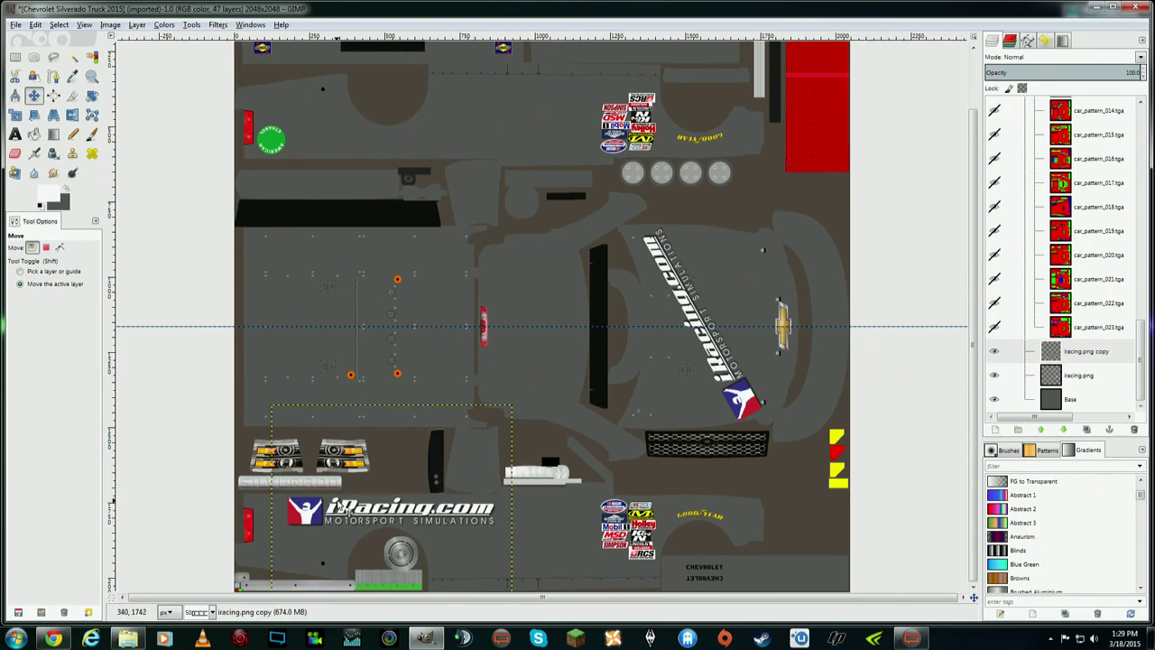
- Fine-tune the copy's rotation so the logo sits level on the lower side panel
{"action": "left_click", "coordinate": [91, 95]}
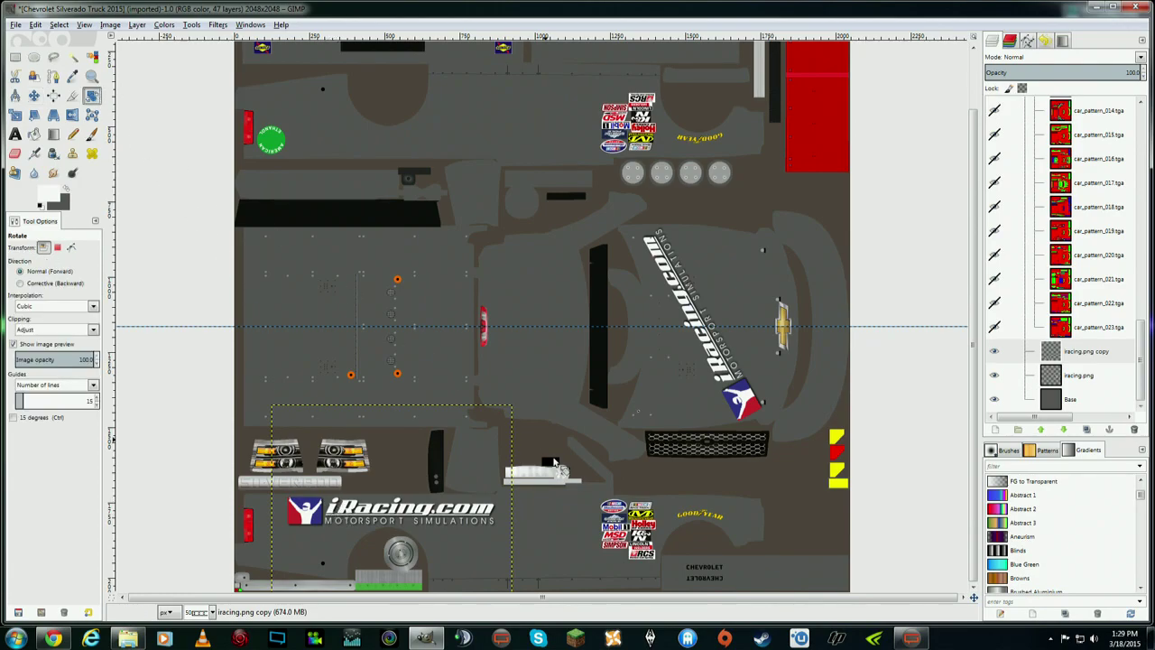
{"action": "left_click", "coordinate": [509, 424]}
{"action": "left_click_drag", "start_coordinate": [468, 268], "coordinate": [469, 268]}
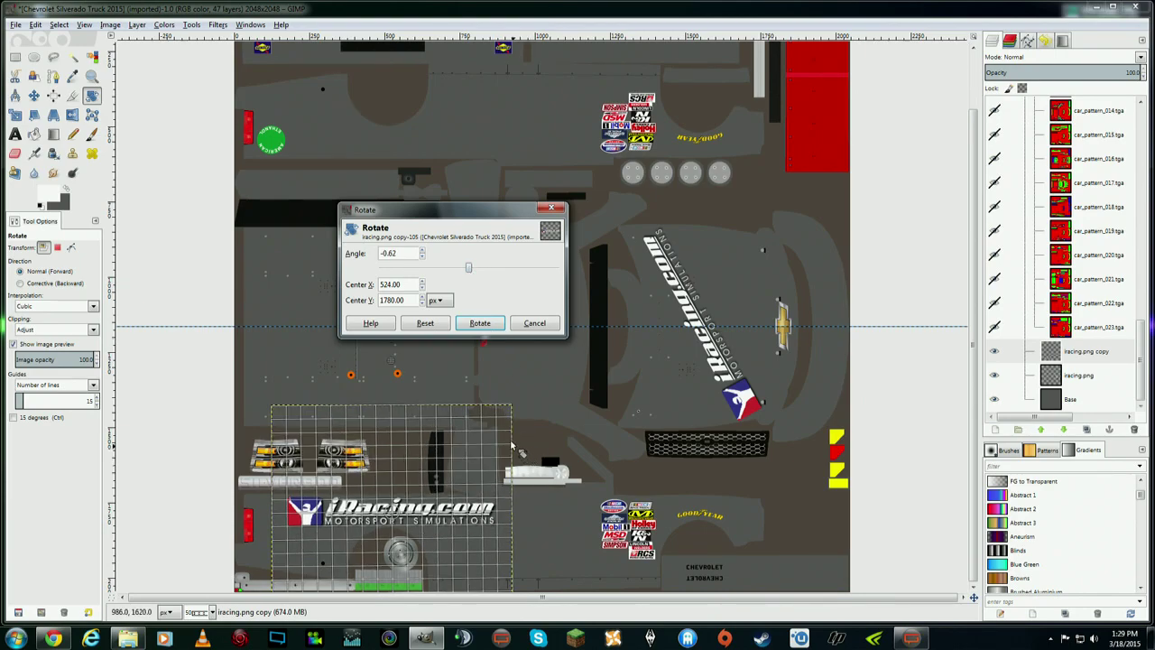
{"action": "left_click", "coordinate": [517, 325]}
{"action": "left_click_drag", "start_coordinate": [498, 472], "coordinate": [503, 436]}
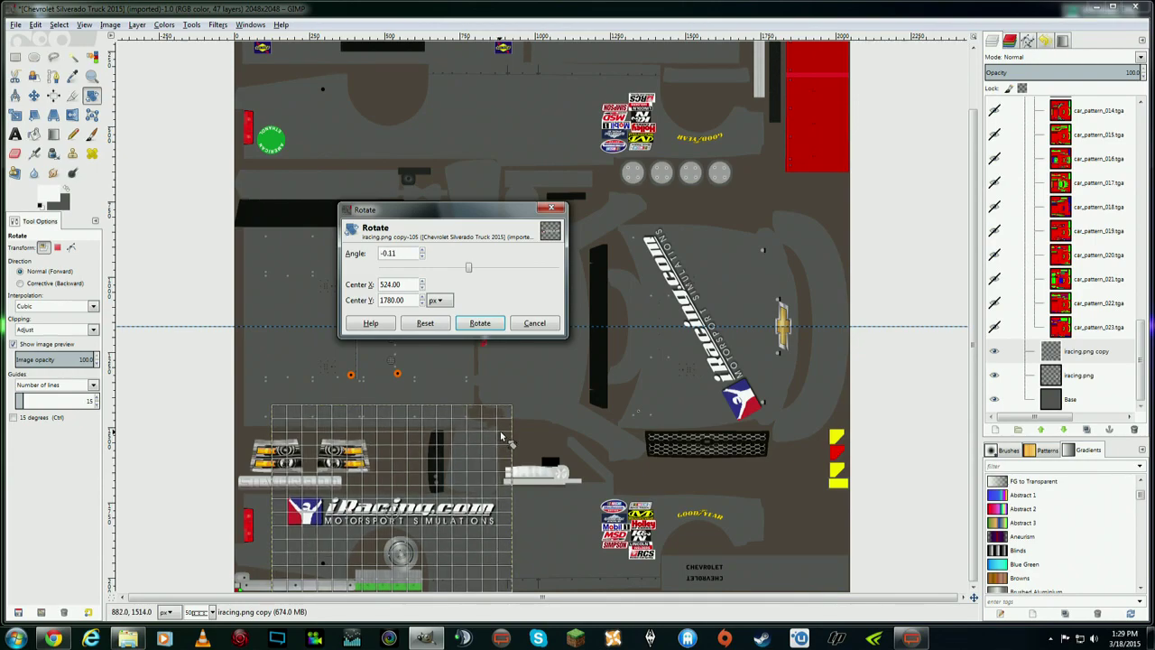
{"action": "left_click_drag", "start_coordinate": [502, 437], "coordinate": [502, 436]}
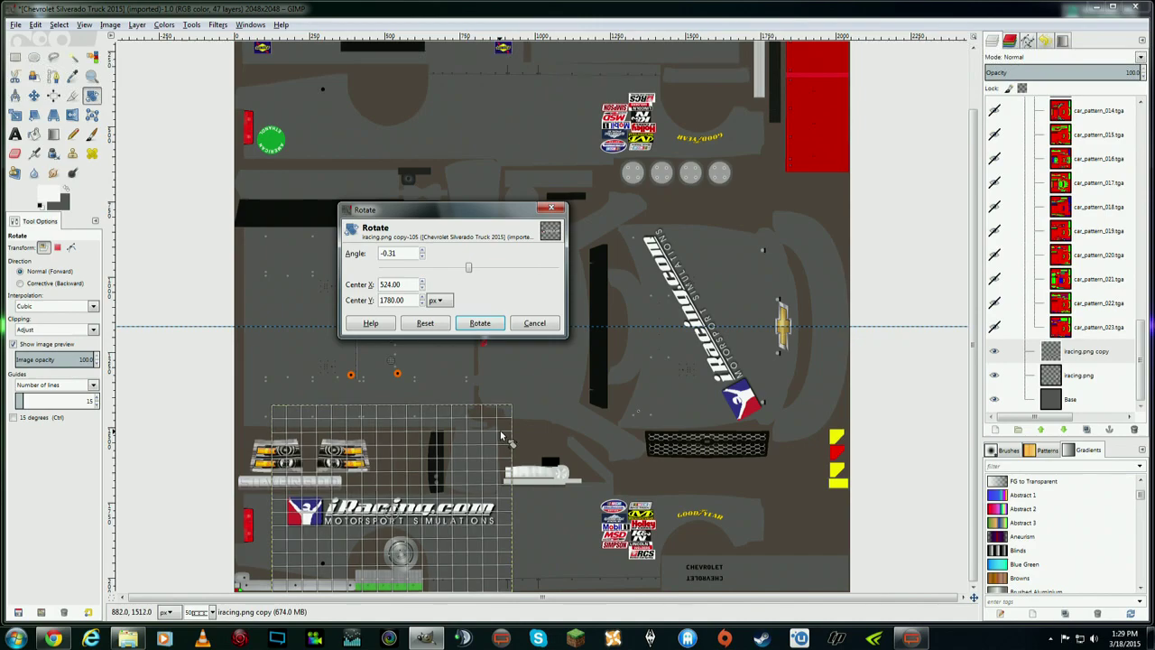
{"action": "left_click", "coordinate": [479, 323]}
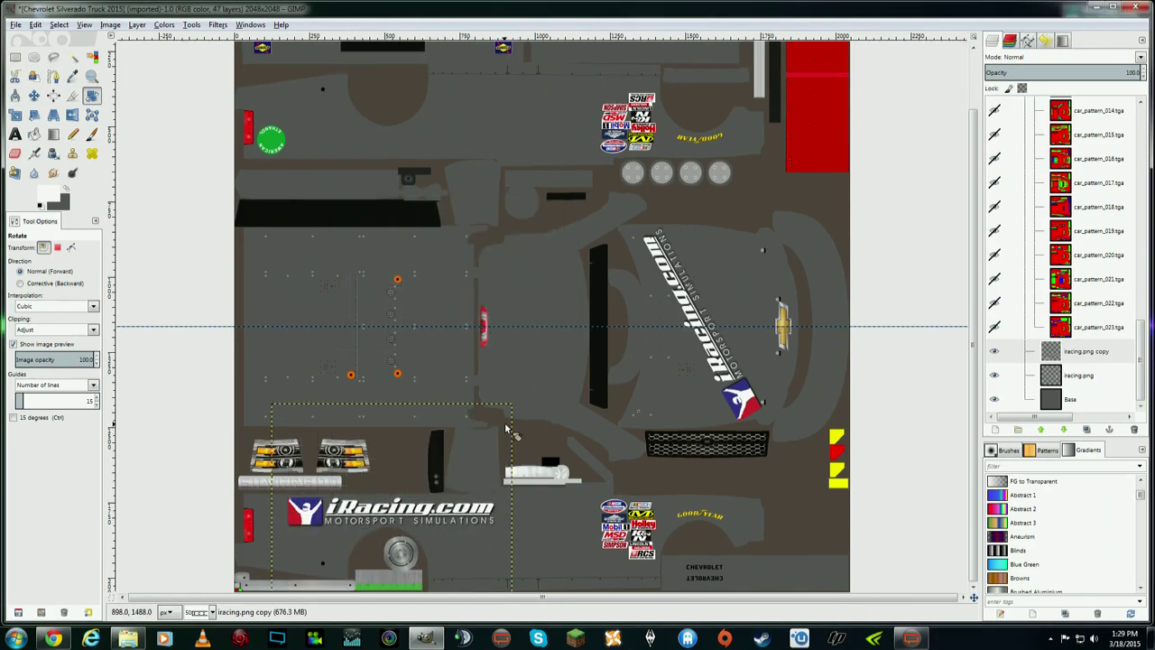
{"action": "left_click_drag", "start_coordinate": [503, 422], "coordinate": [507, 411]}
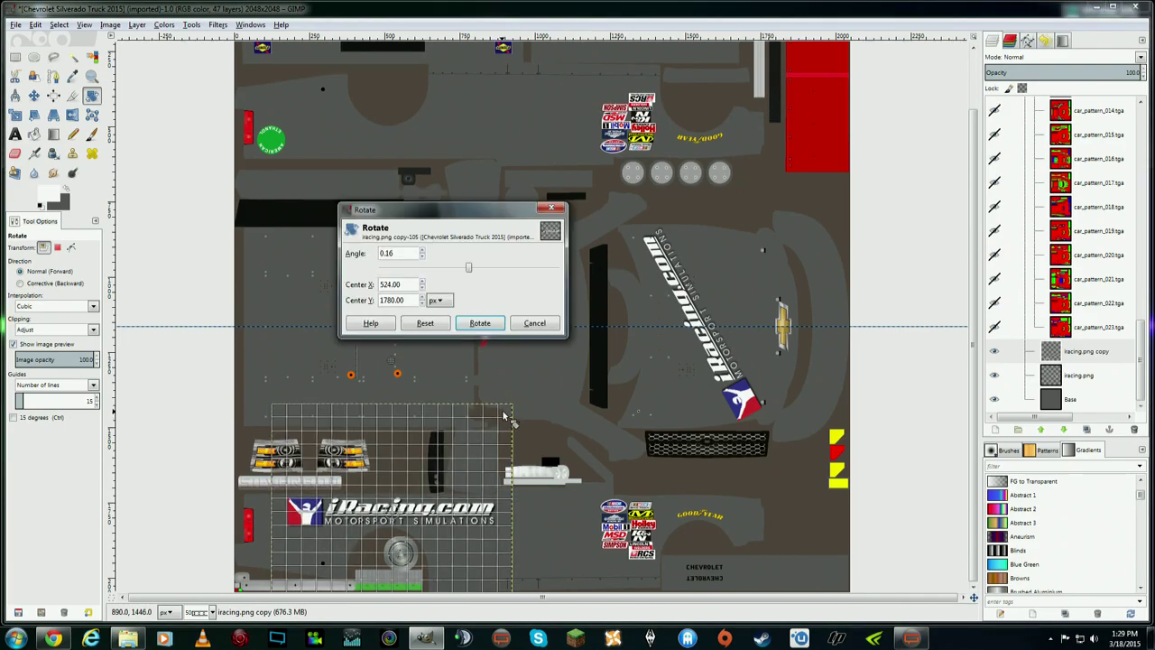
{"action": "left_click", "coordinate": [477, 325]}
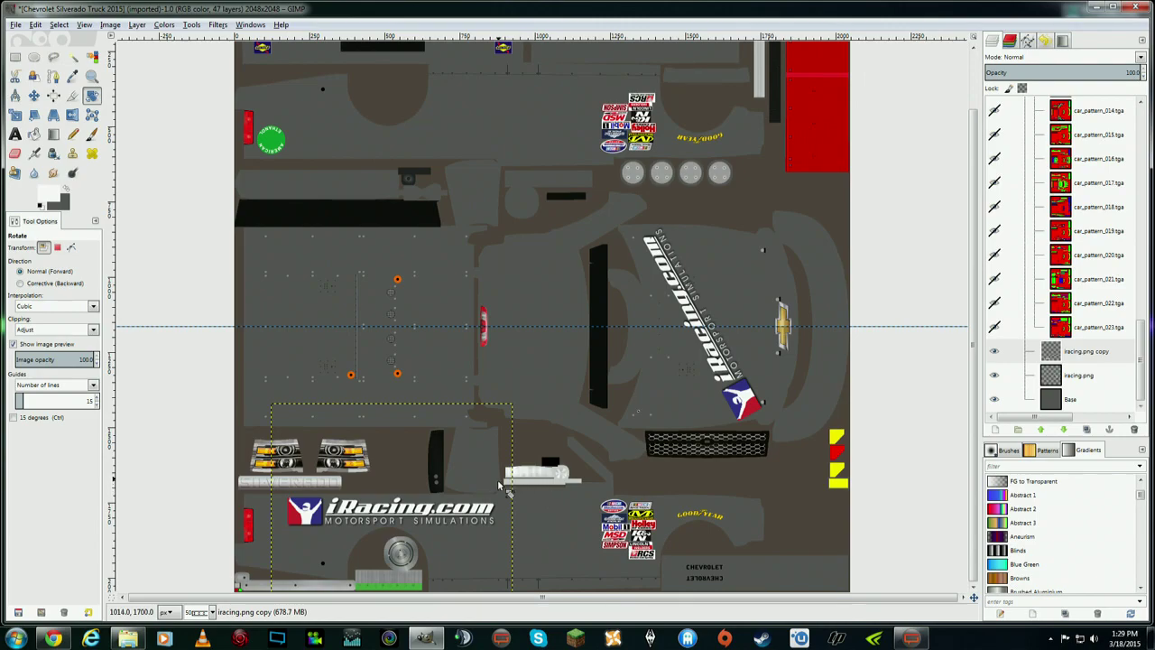
{"action": "left_click", "coordinate": [1088, 354]}
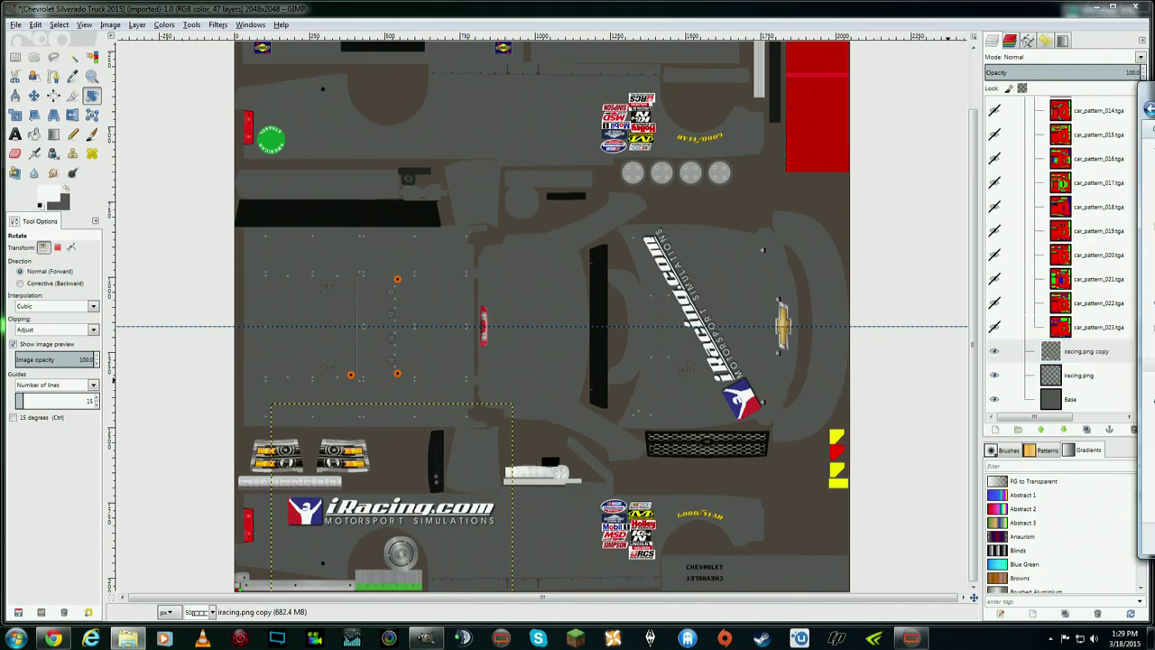
- Drag the iracing PNG from Explorer into GIMP as a new layer, iracing.png #1
{"action": "left_click", "coordinate": [128, 638]}
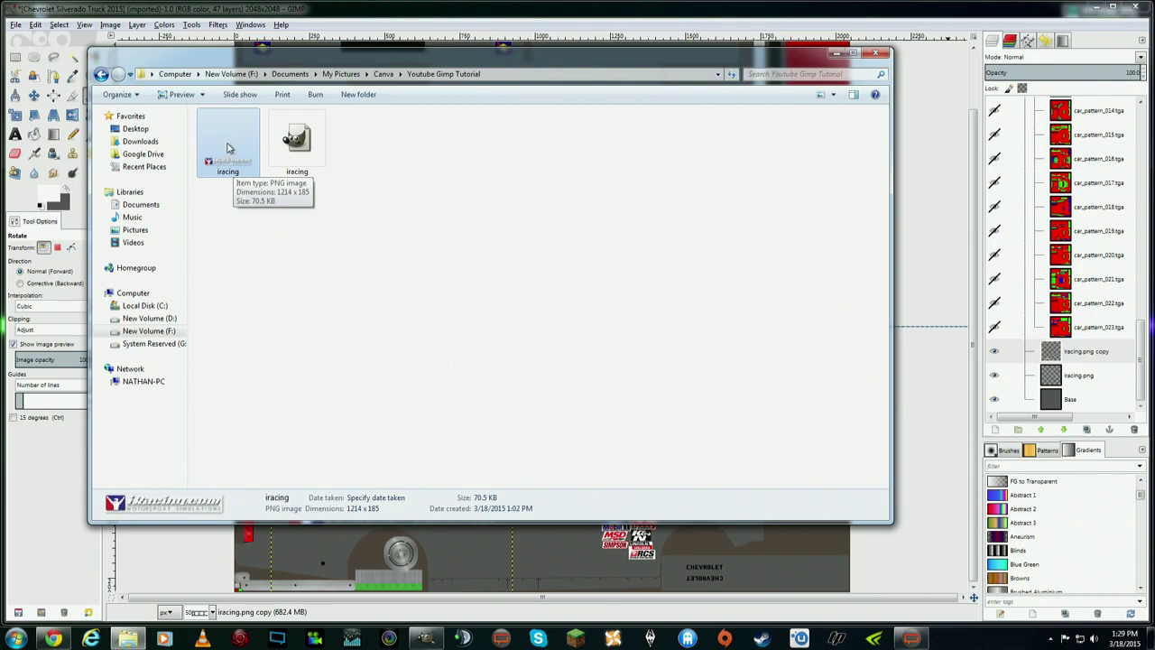
{"action": "left_click_drag", "start_coordinate": [228, 147], "coordinate": [1087, 350]}
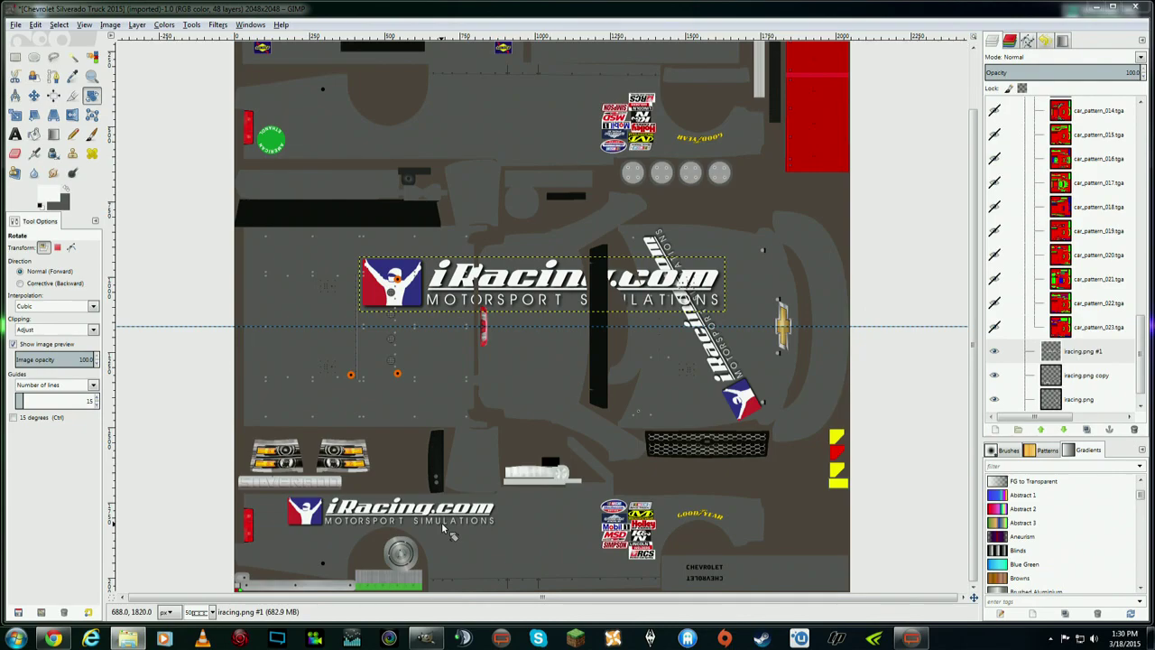
{"action": "left_click", "coordinate": [1078, 353]}
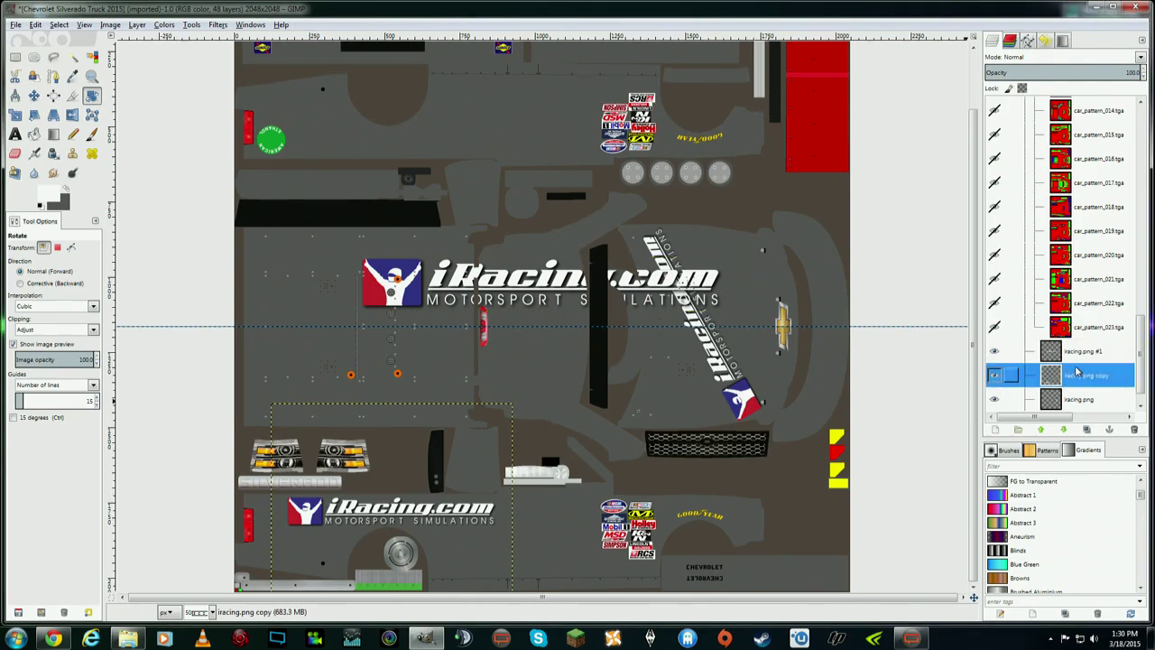
{"action": "right_click", "coordinate": [1078, 356]}
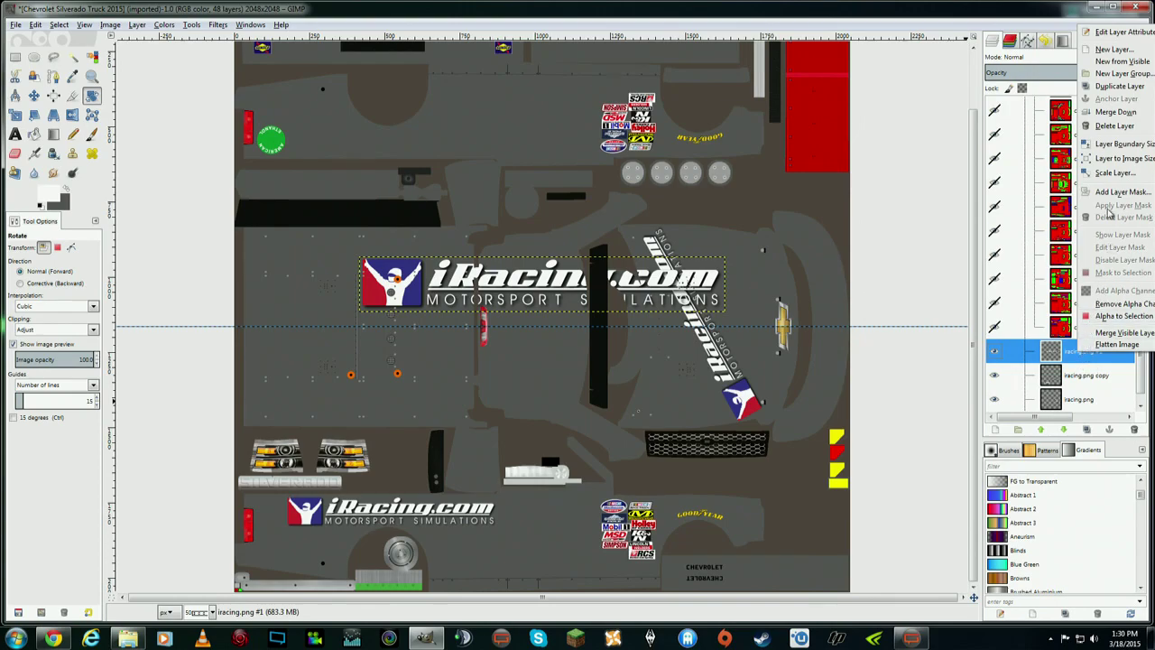
- Delete the extra logo layer and duplicate the iracing.png copy layer
{"action": "left_click", "coordinate": [1115, 126]}
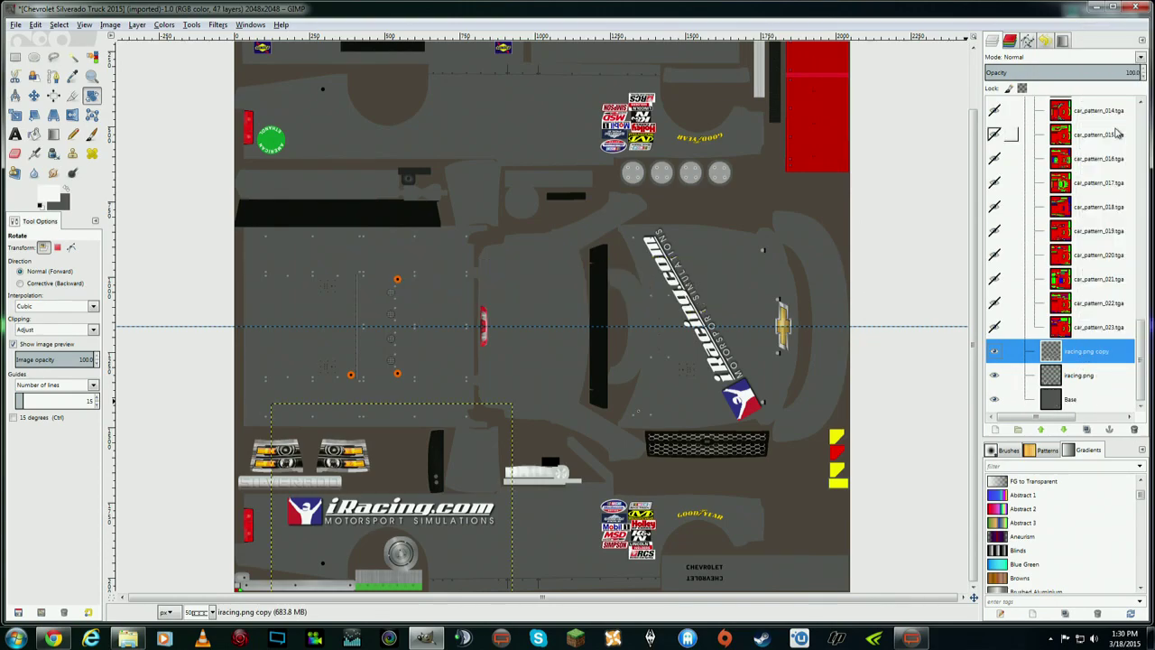
{"action": "left_click", "coordinate": [1090, 357]}
{"action": "right_click", "coordinate": [1086, 358]}
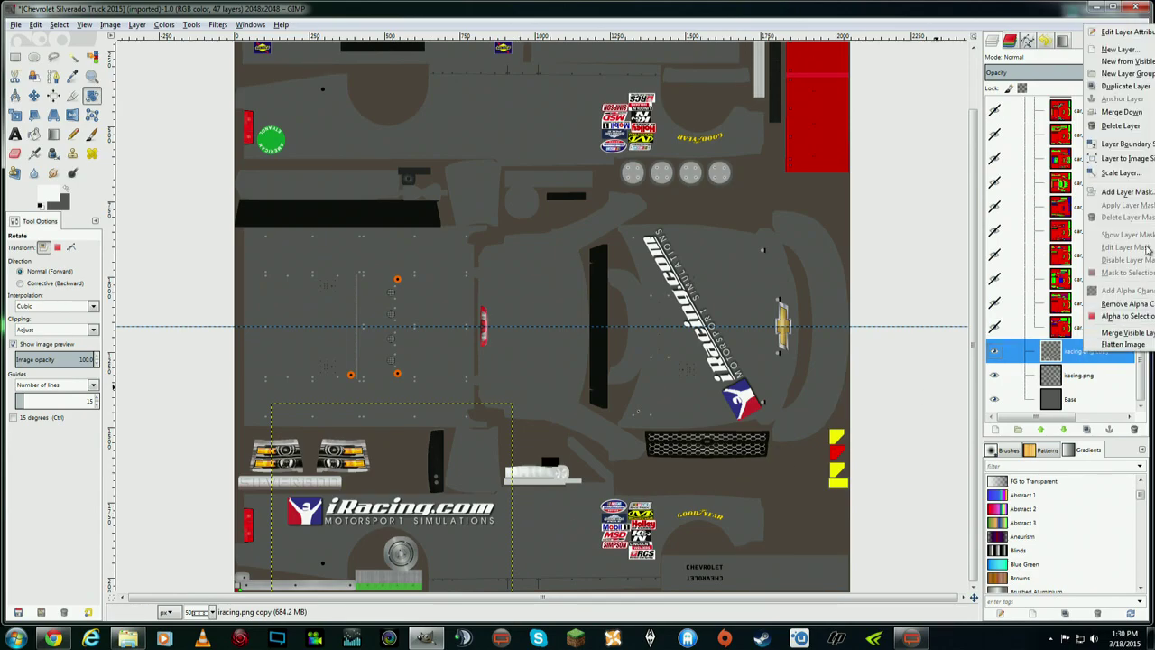
{"action": "left_click", "coordinate": [1125, 86]}
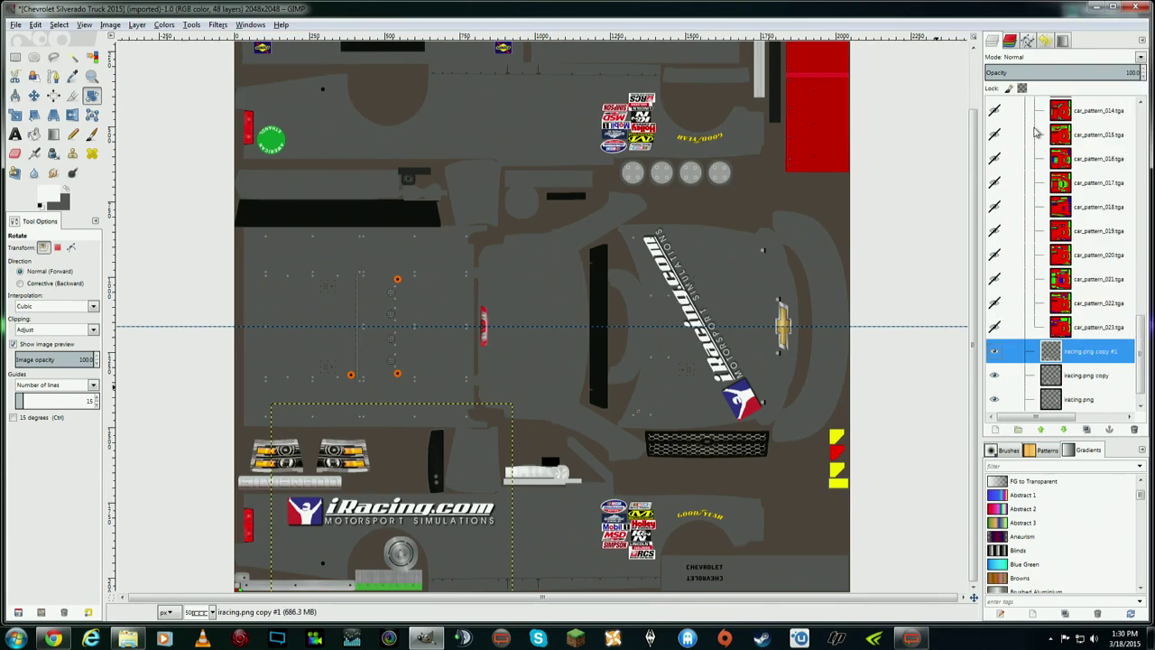
- Move the new logo duplicate up to the middle-left of the texture
{"action": "left_click", "coordinate": [34, 97]}
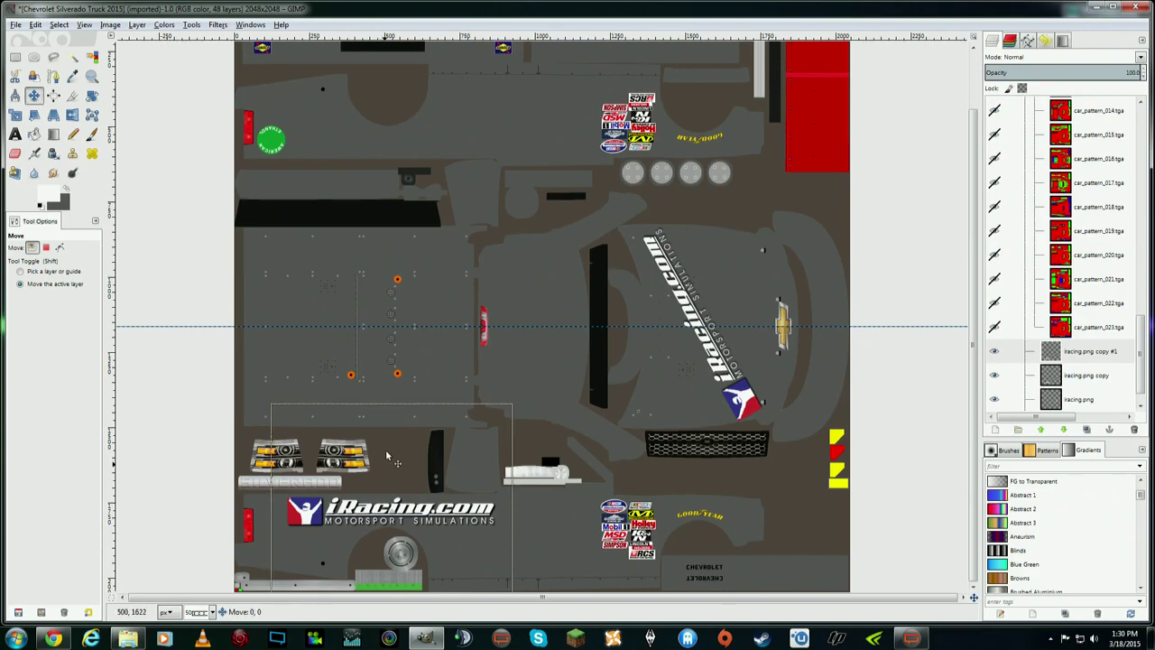
{"action": "left_click_drag", "start_coordinate": [386, 470], "coordinate": [379, 259]}
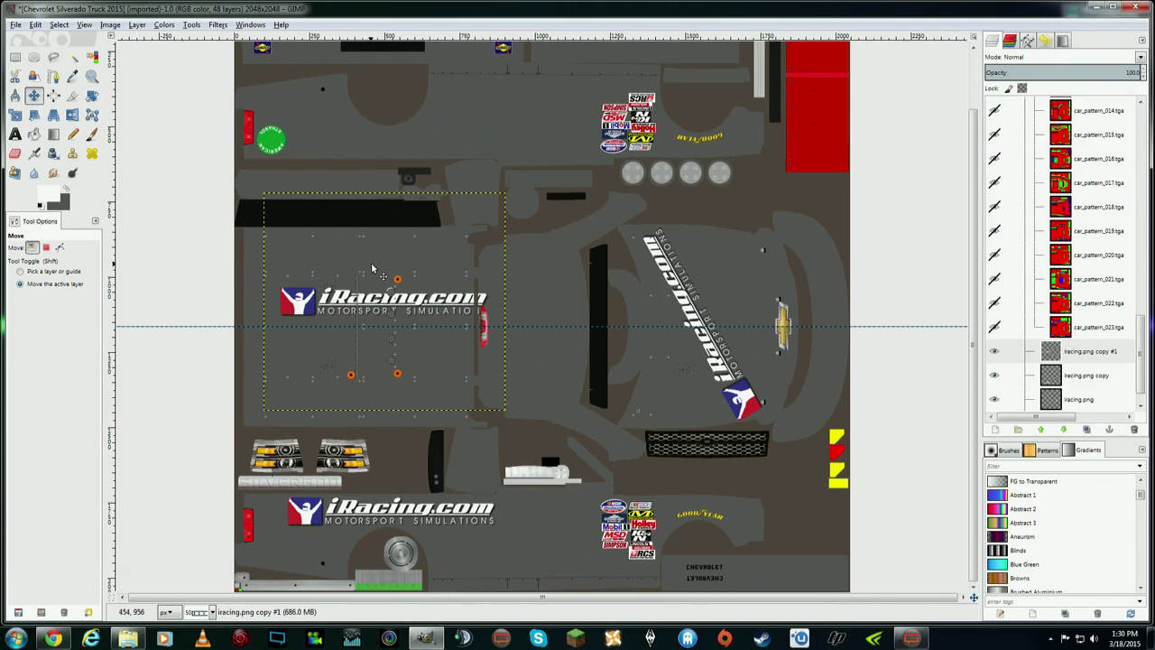
{"action": "left_click", "coordinate": [137, 24]}
- Mirror the logo copy horizontally and move it up toward the top-left area
{"action": "mouse_move", "coordinate": [194, 168]}
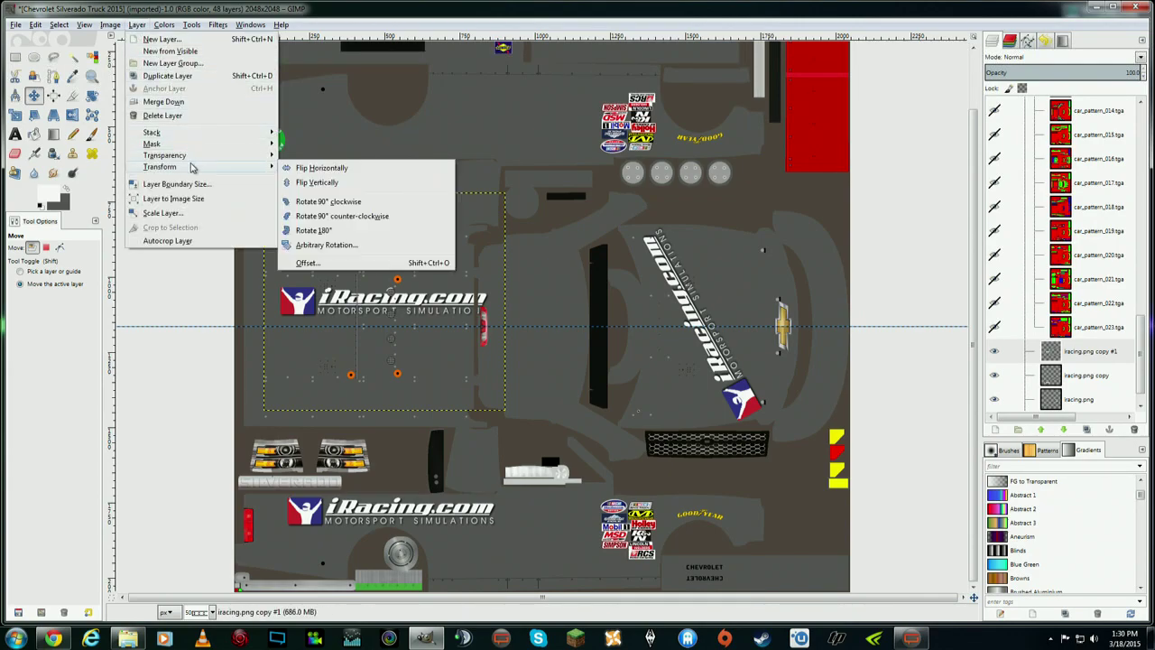
{"action": "left_click", "coordinate": [321, 168]}
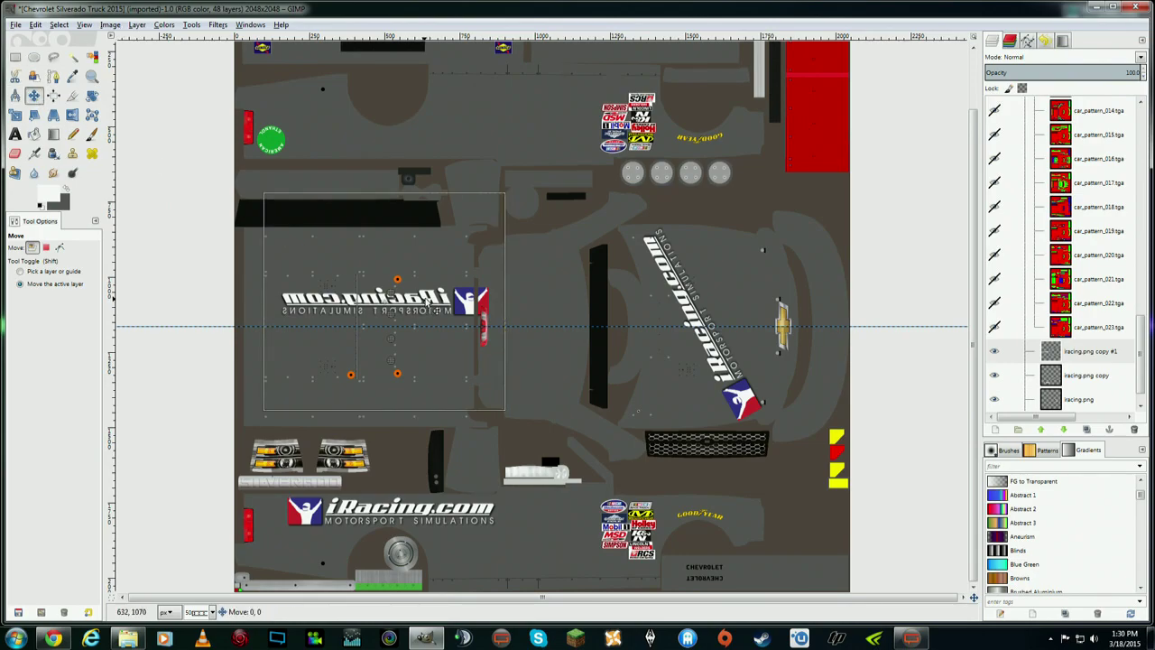
{"action": "left_click_drag", "start_coordinate": [431, 275], "coordinate": [440, 140]}
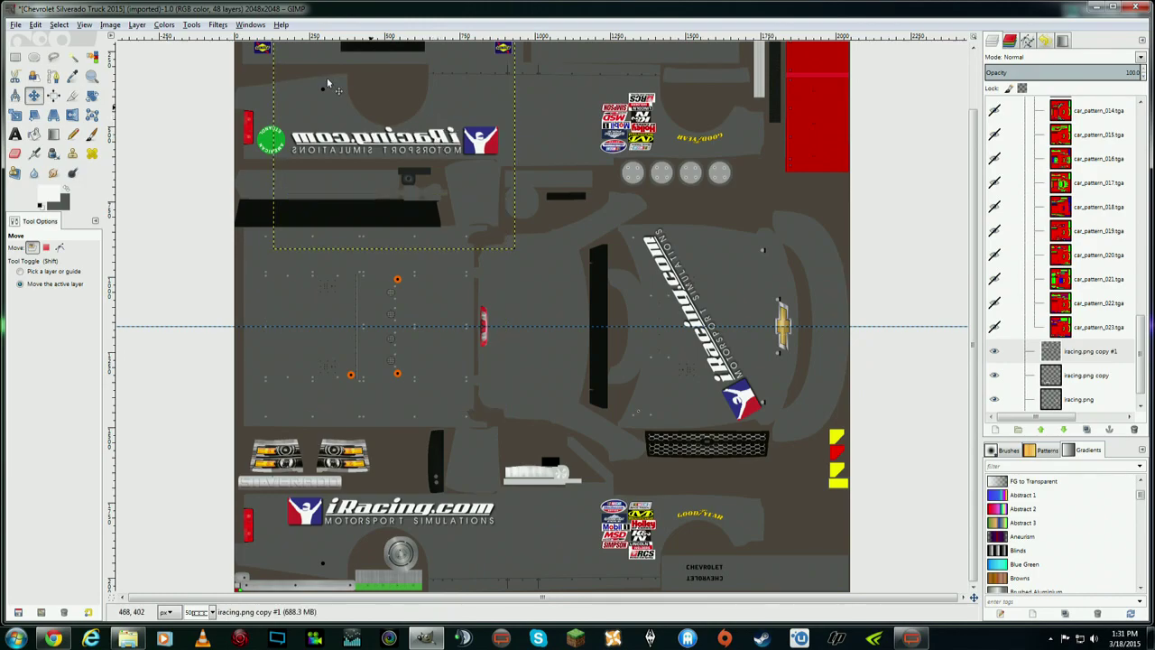
- Flip the logo upside down and nudge it slightly left beside the green badge
{"action": "left_click", "coordinate": [137, 25]}
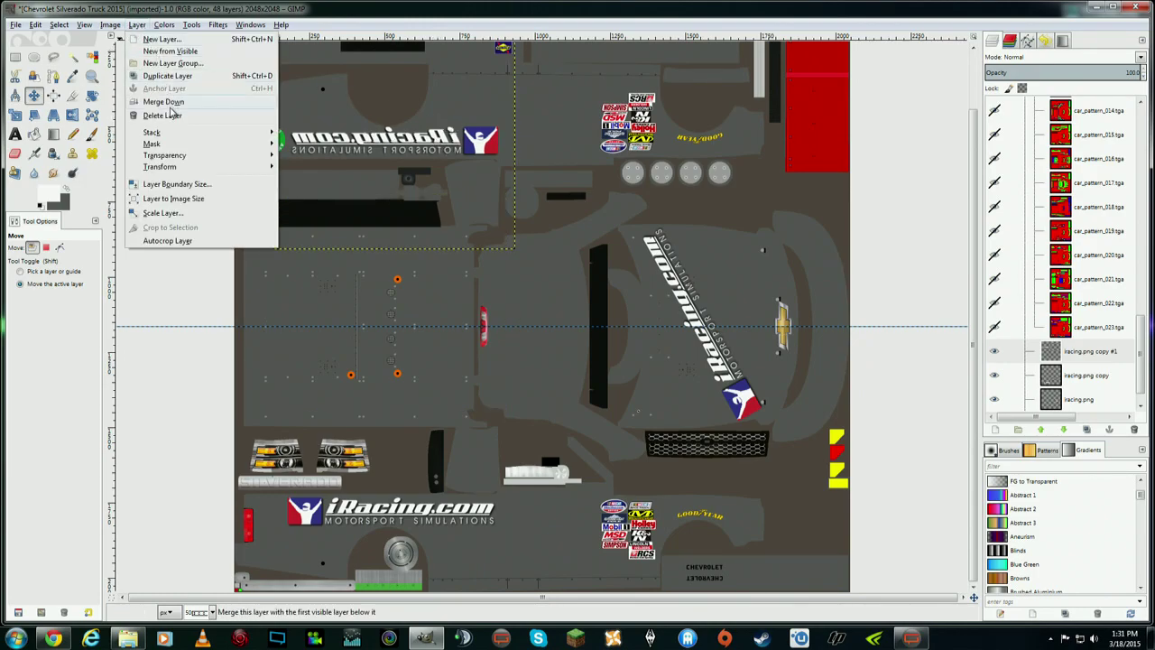
{"action": "mouse_move", "coordinate": [187, 167]}
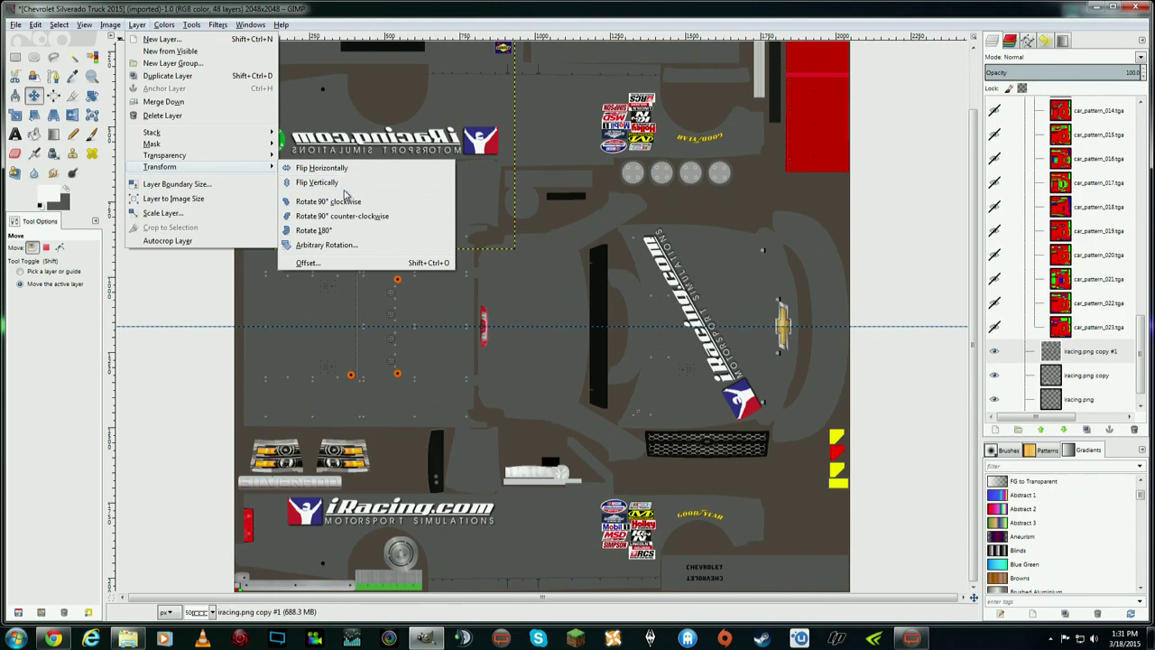
{"action": "left_click", "coordinate": [346, 180]}
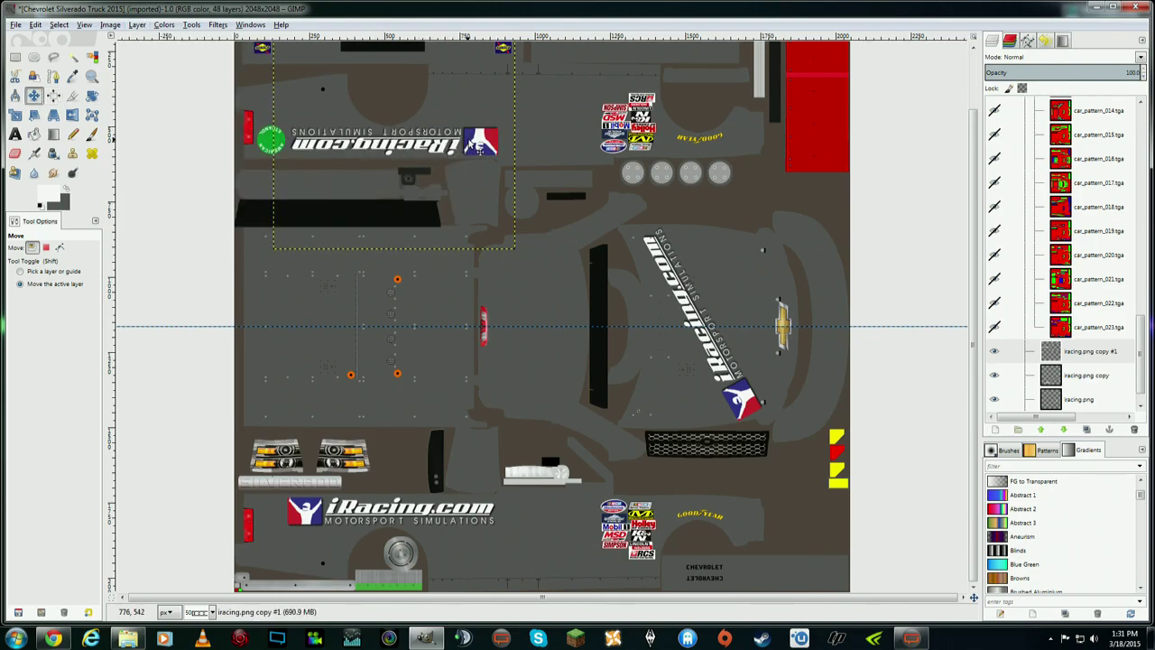
{"action": "left_click_drag", "start_coordinate": [480, 147], "coordinate": [475, 148]}
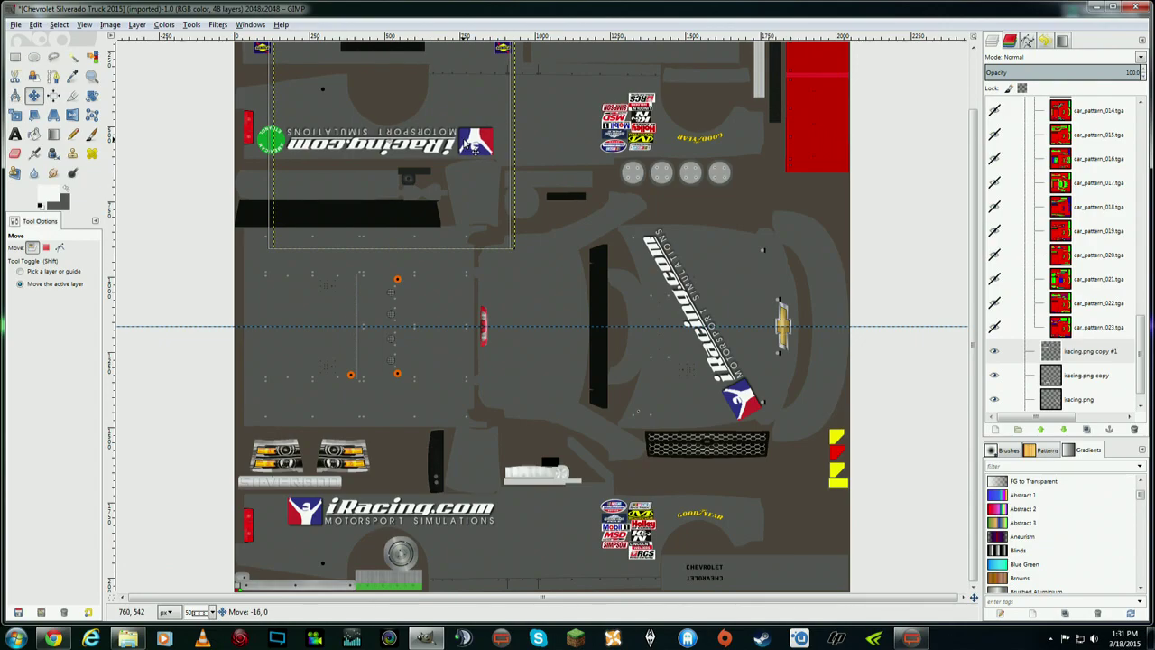
{"action": "left_click_drag", "start_coordinate": [476, 148], "coordinate": [473, 148]}
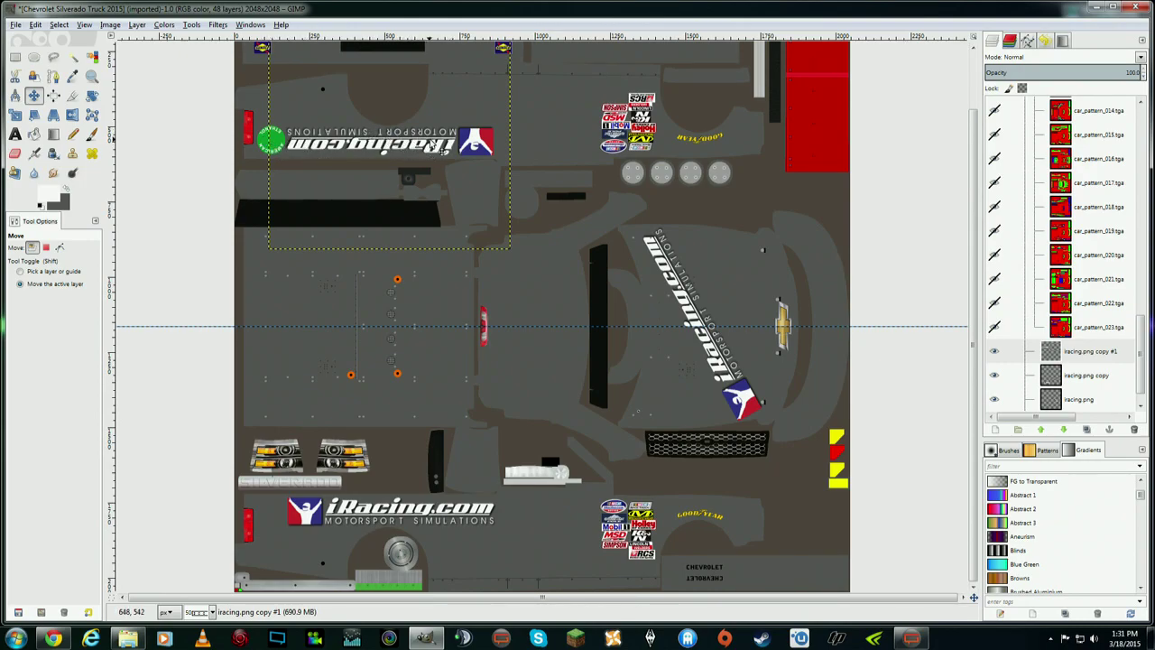
{"action": "left_click", "coordinate": [15, 115]}
{"action": "left_click", "coordinate": [496, 140]}
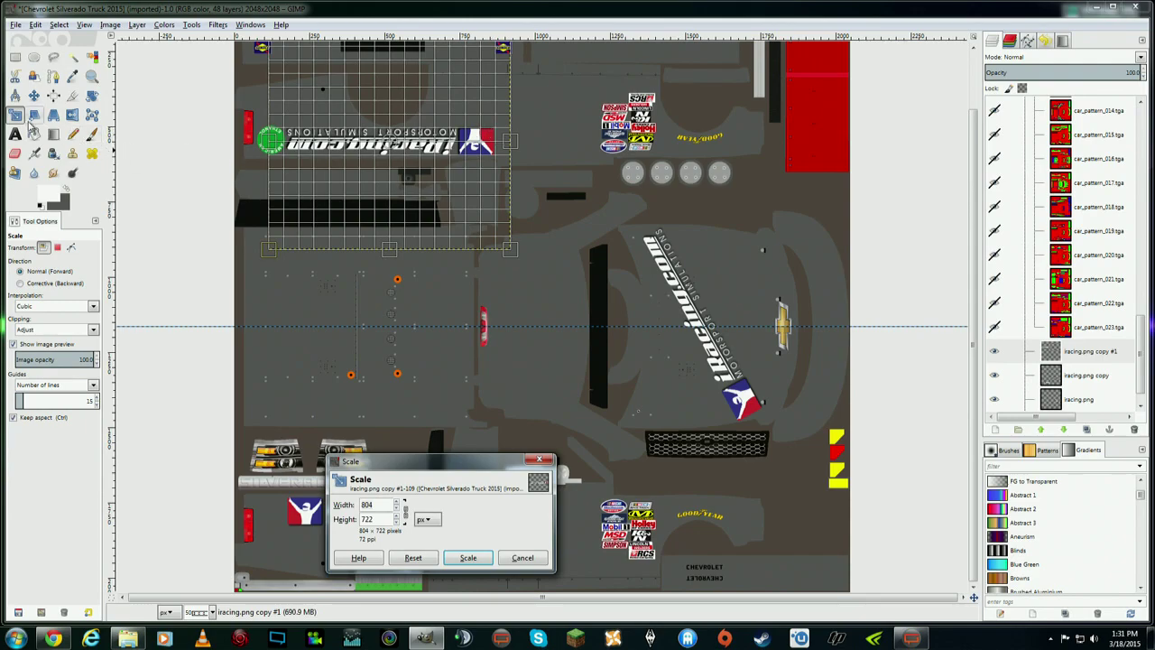
{"action": "left_click", "coordinate": [91, 96]}
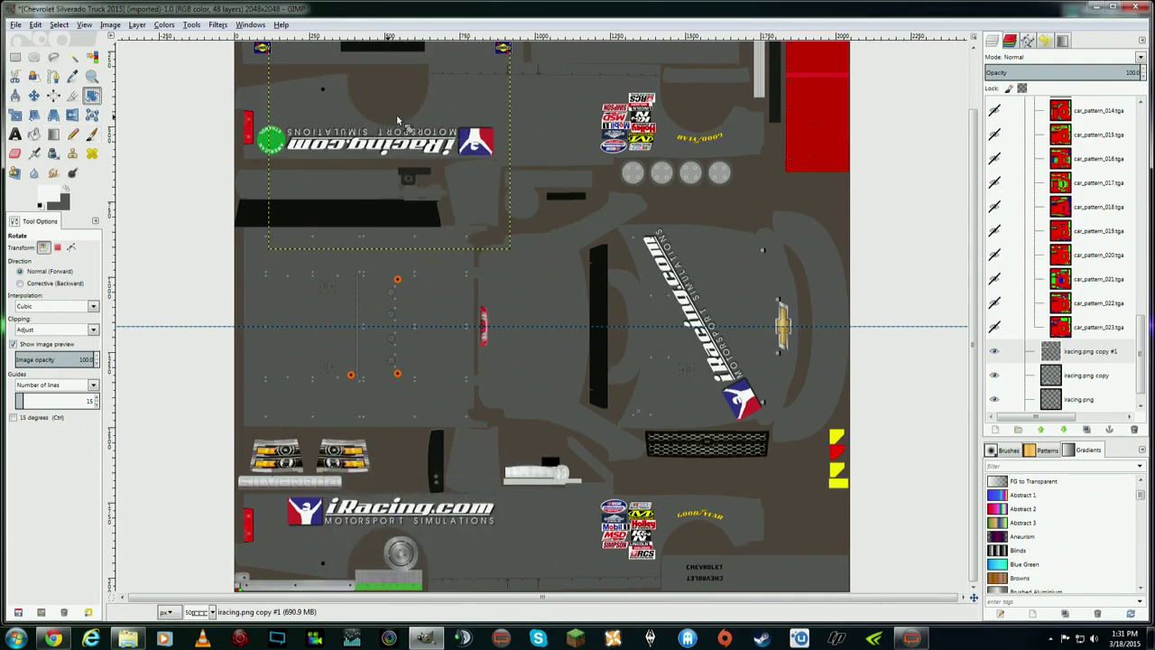
{"action": "left_click", "coordinate": [508, 153]}
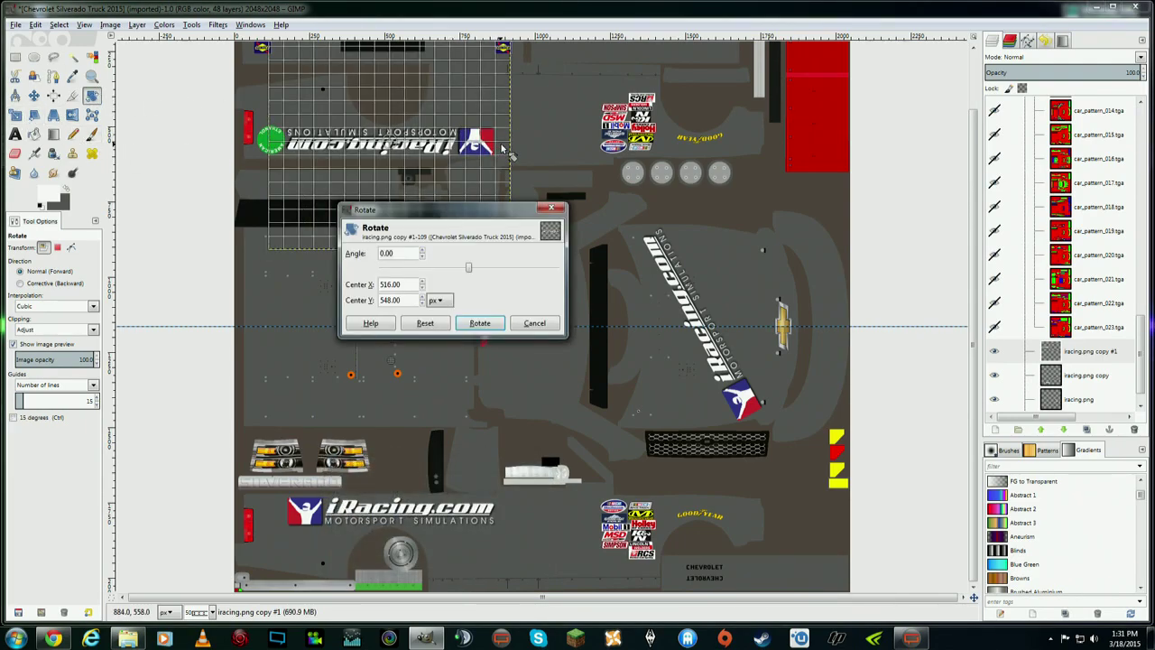
{"action": "left_click", "coordinate": [479, 322]}
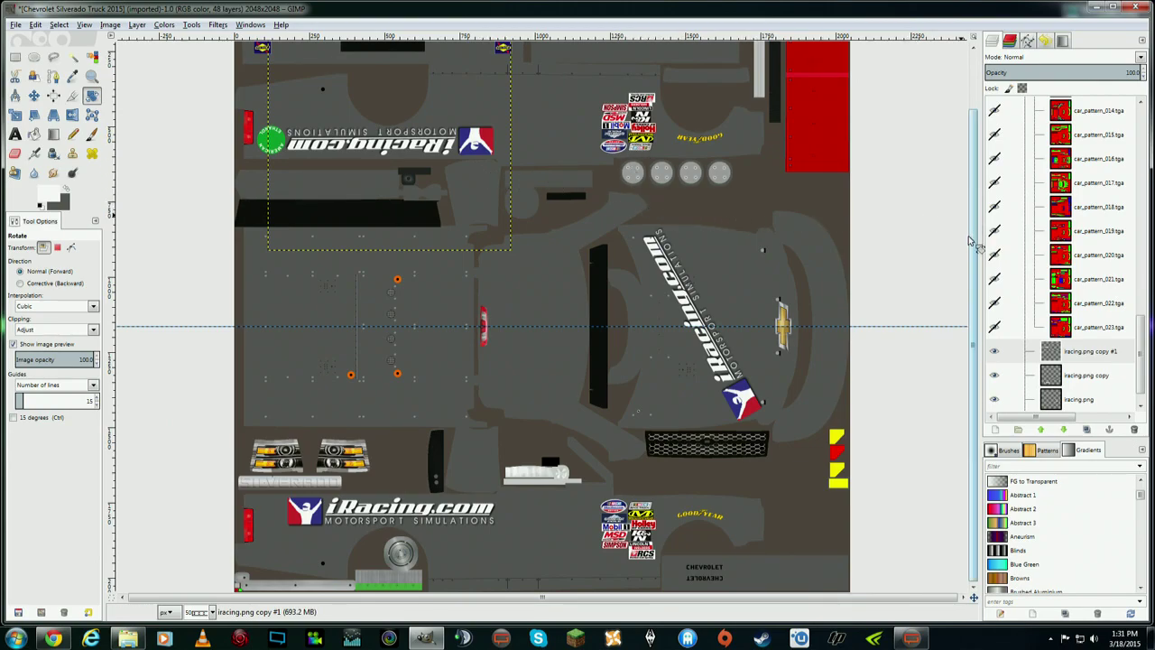
{"action": "scroll", "coordinate": [974, 270], "scroll_direction": "up", "scroll_amount": 2}
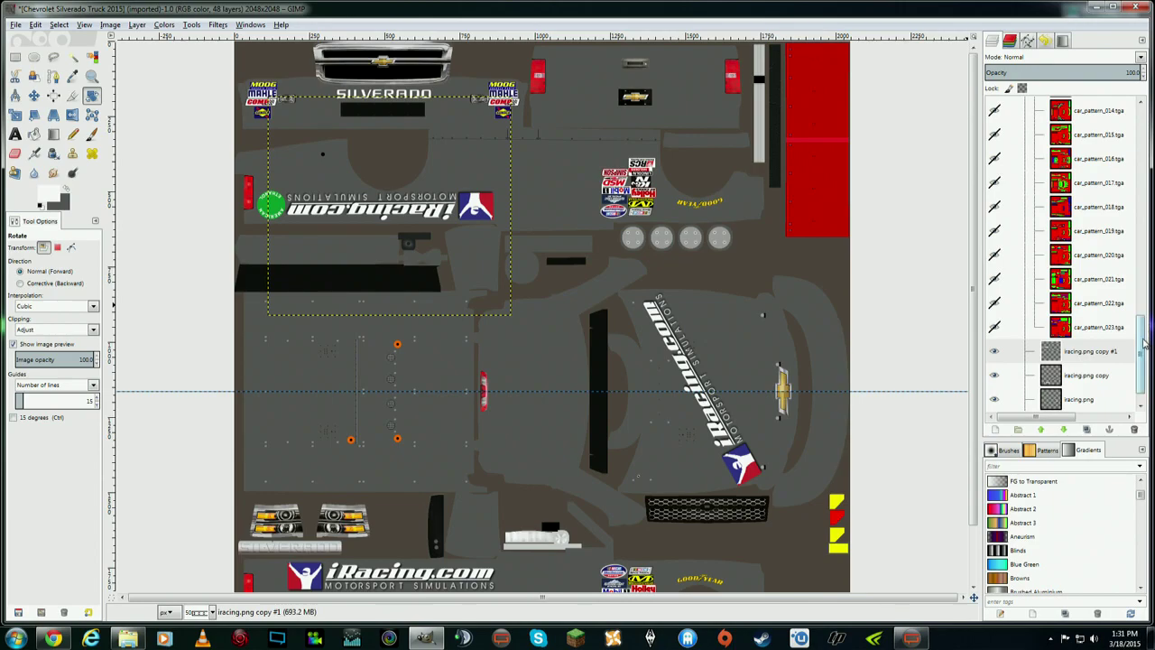
{"action": "left_click_drag", "start_coordinate": [1144, 343], "coordinate": [1126, 125]}
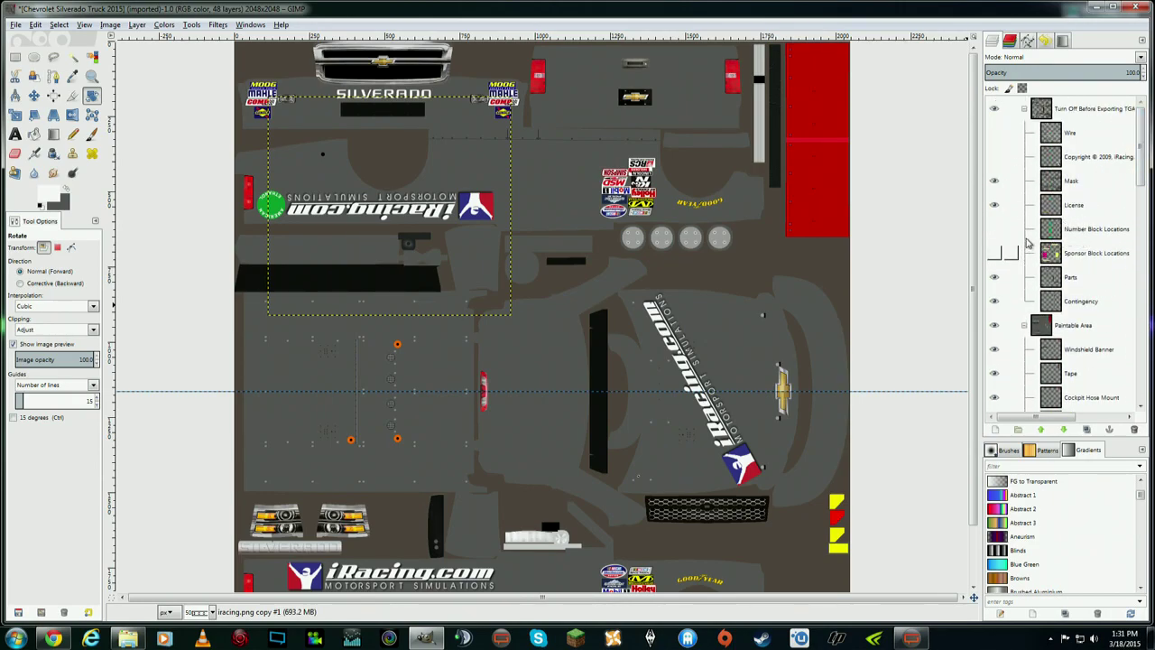
{"action": "left_click", "coordinate": [995, 230]}
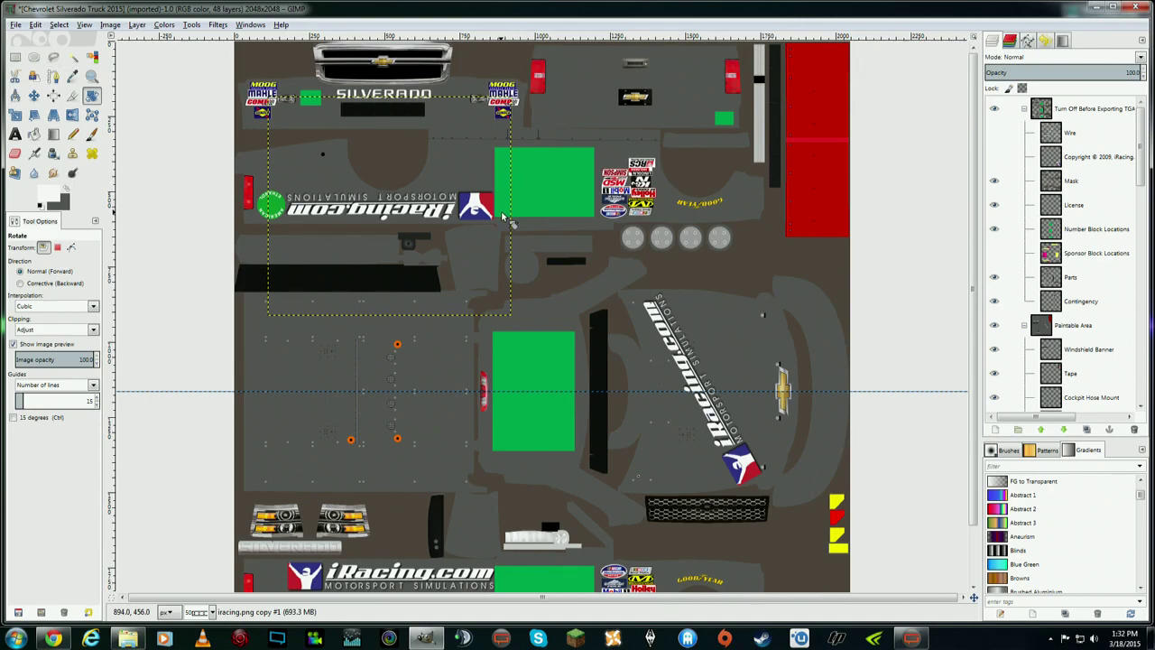
{"action": "scroll", "coordinate": [966, 300], "scroll_direction": "down", "scroll_amount": 3}
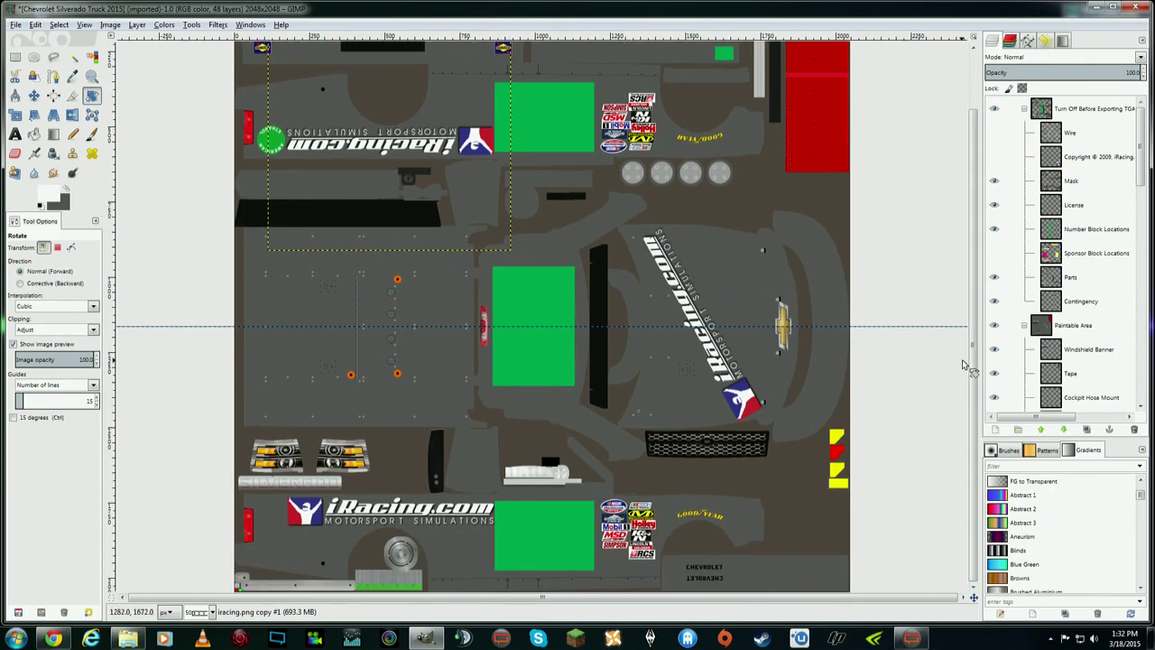
{"action": "scroll", "coordinate": [965, 297], "scroll_direction": "up", "scroll_amount": 3}
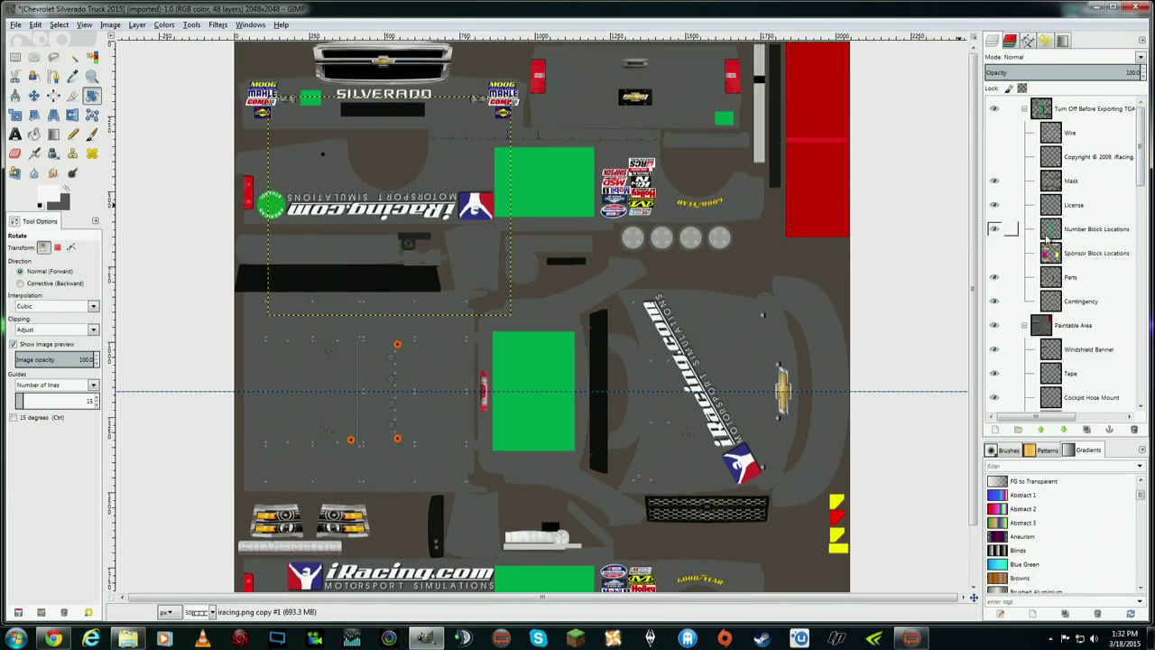
{"action": "left_click", "coordinate": [994, 232]}
{"action": "left_click_drag", "start_coordinate": [1140, 159], "coordinate": [1143, 236]}
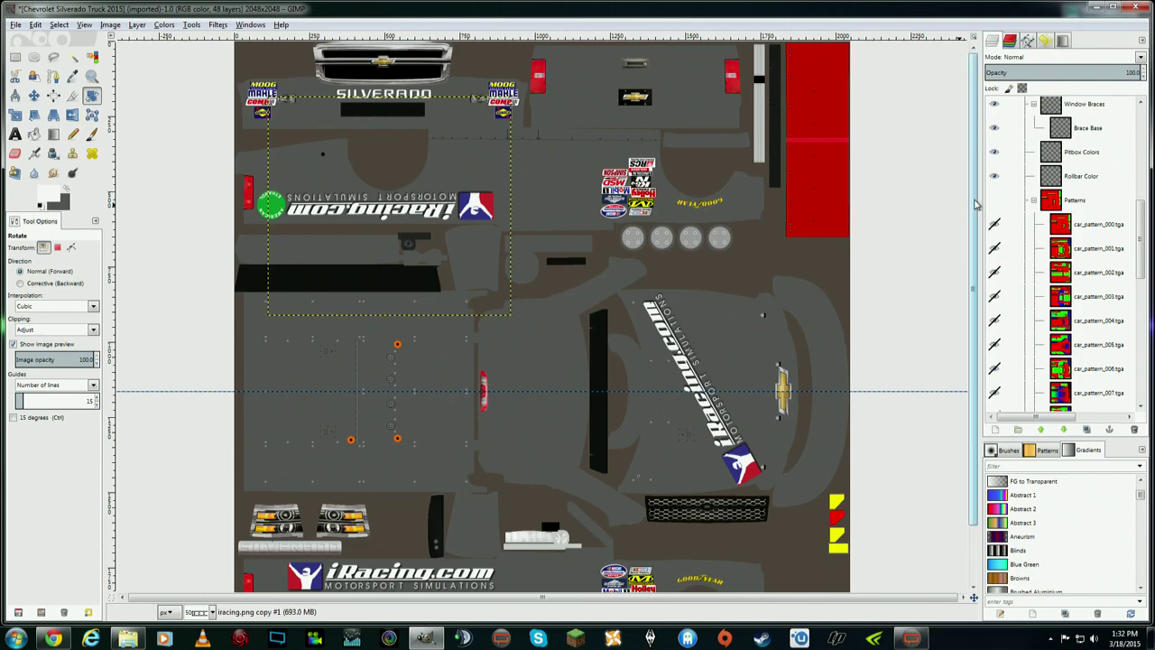
{"action": "scroll", "coordinate": [974, 257], "scroll_direction": "down", "scroll_amount": 2}
{"action": "scroll", "coordinate": [974, 256], "scroll_direction": "down", "scroll_amount": 1}
{"action": "scroll", "coordinate": [975, 274], "scroll_direction": "up", "scroll_amount": 2}
{"action": "scroll", "coordinate": [974, 274], "scroll_direction": "down", "scroll_amount": 2}
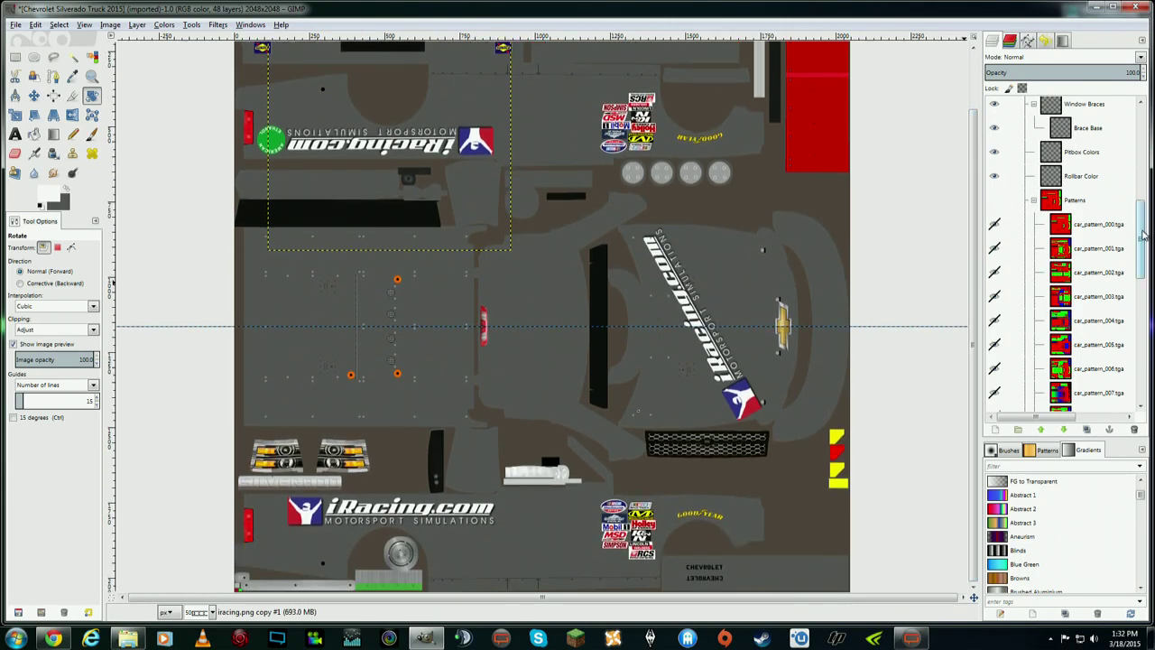
{"action": "left_click_drag", "start_coordinate": [1144, 235], "coordinate": [1144, 361]}
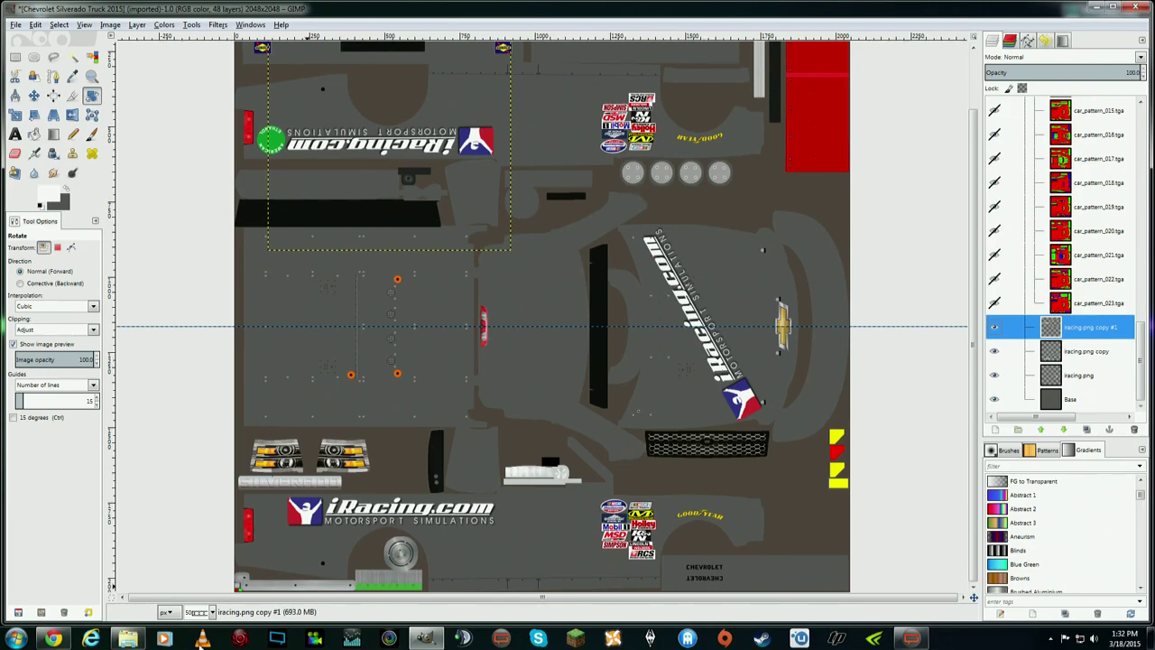
- Return to the browser and rerun the 'iracing logo png' image search
{"action": "left_click", "coordinate": [53, 638]}
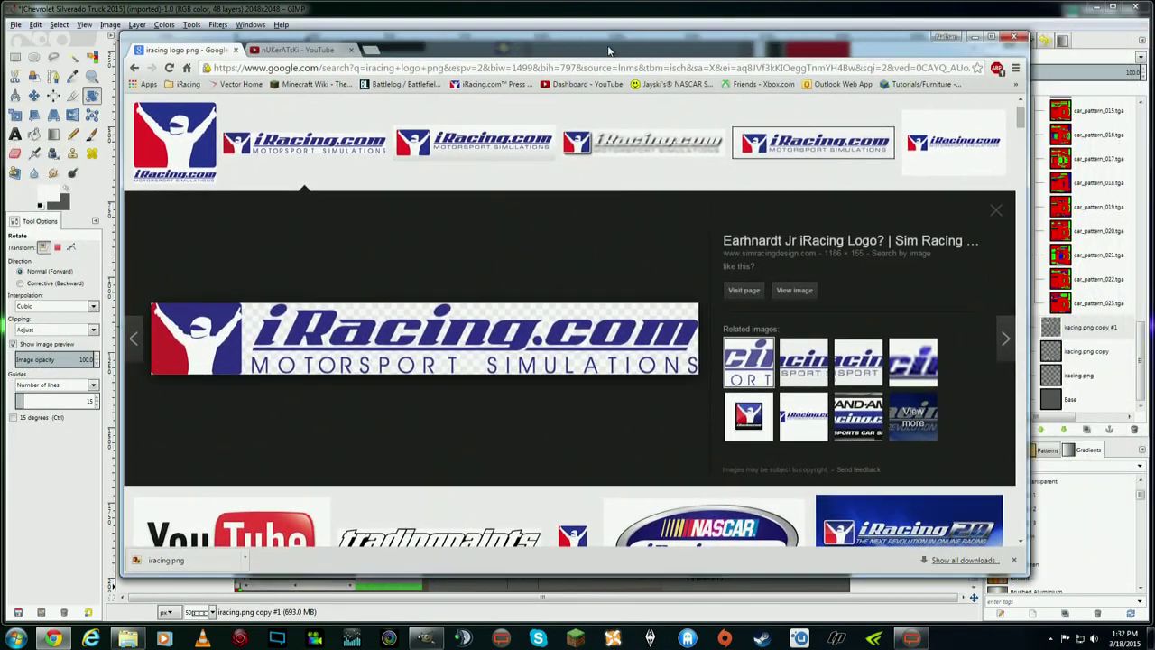
{"action": "scroll", "coordinate": [861, 283], "scroll_direction": "up", "scroll_amount": 3}
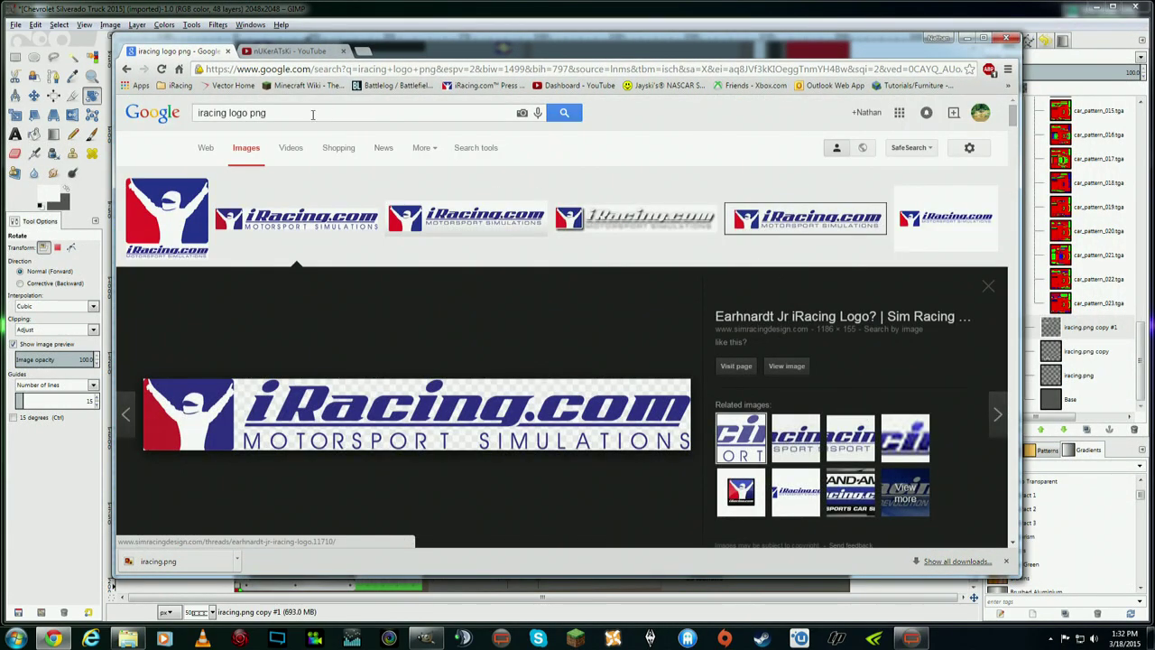
{"action": "left_click", "coordinate": [566, 115]}
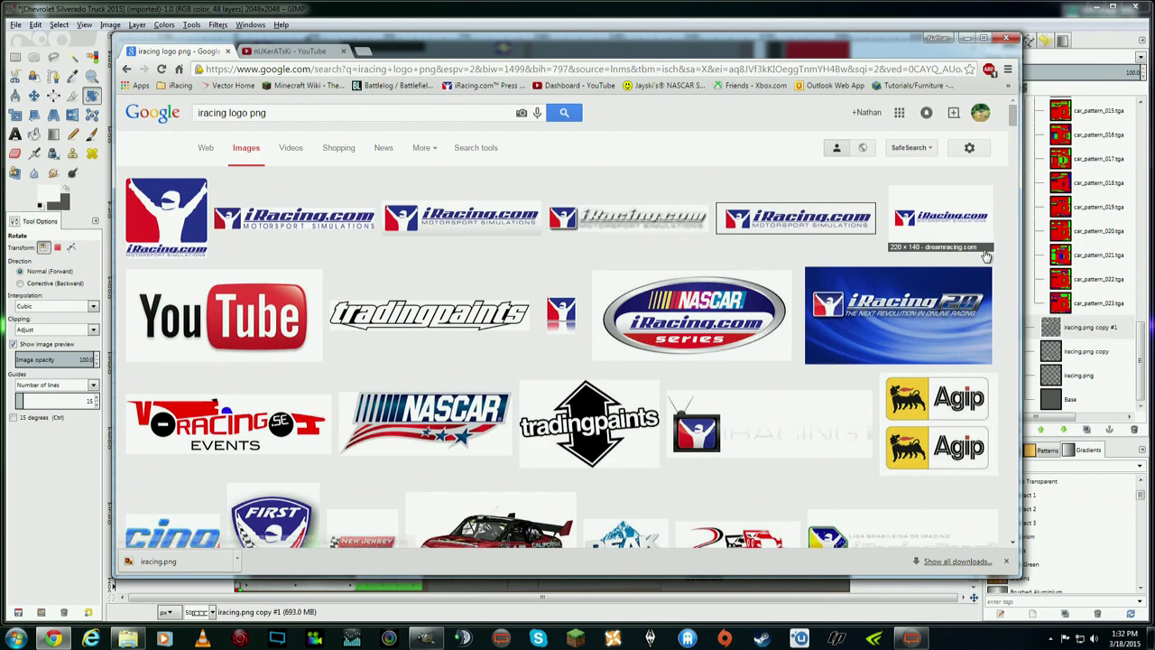
{"action": "scroll", "coordinate": [585, 197], "scroll_direction": "down", "scroll_amount": 1}
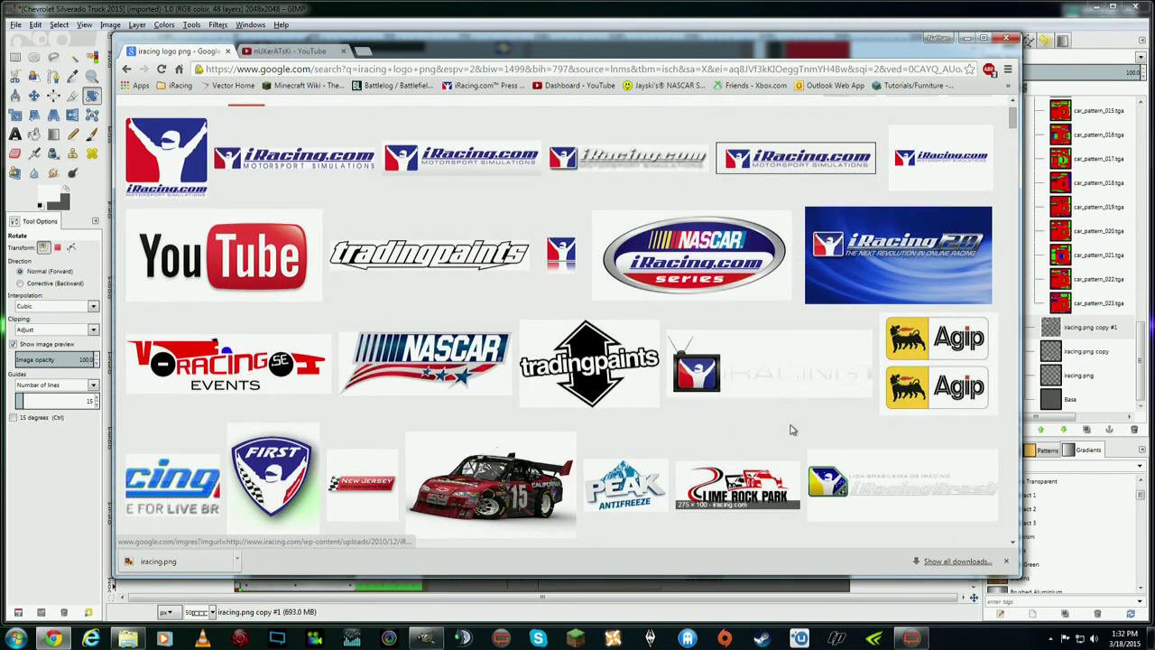
- Save the NASCAR iRacing series logo as nascar-iracing.png and close its preview
{"action": "left_click", "coordinate": [695, 255]}
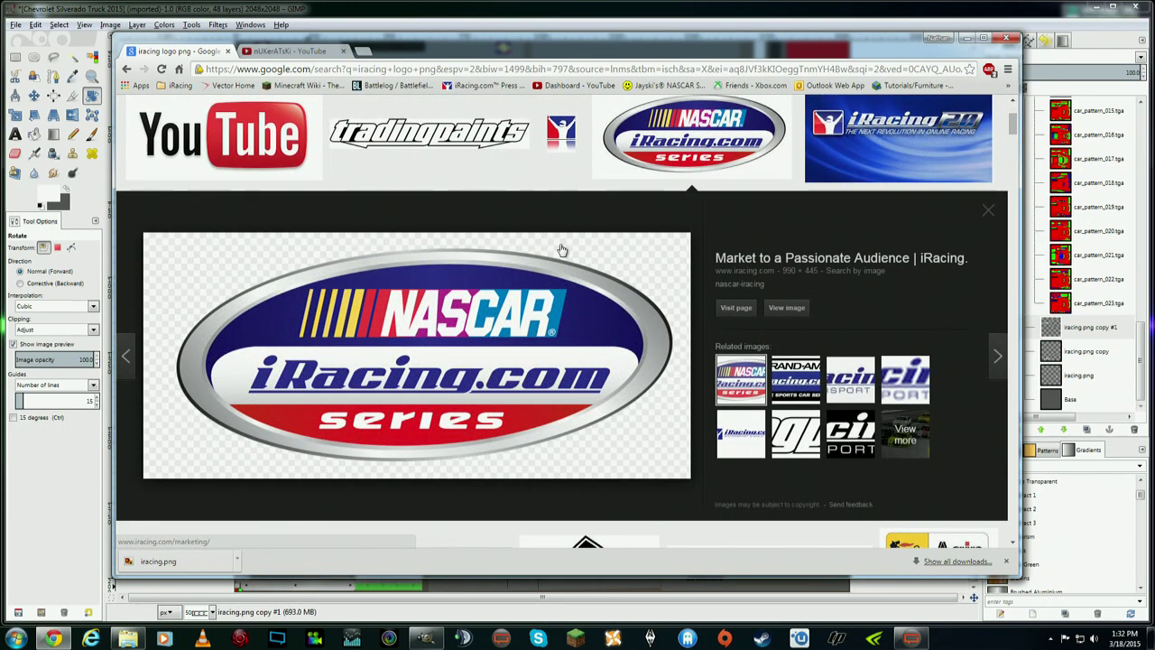
{"action": "right_click", "coordinate": [521, 289]}
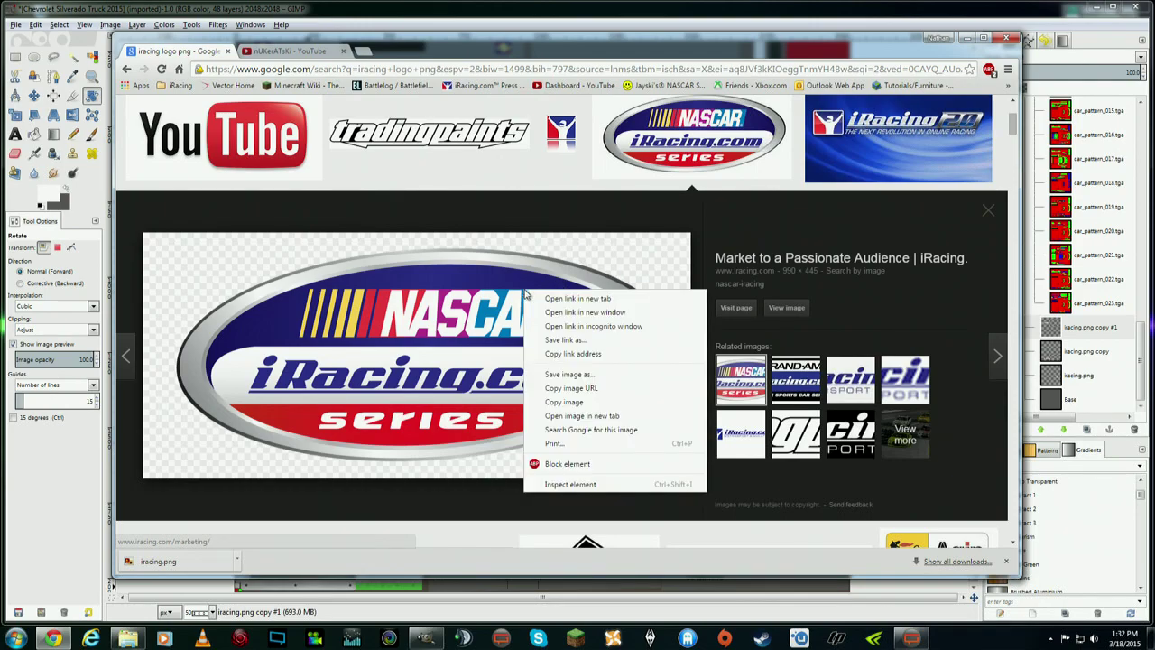
{"action": "left_click", "coordinate": [591, 383]}
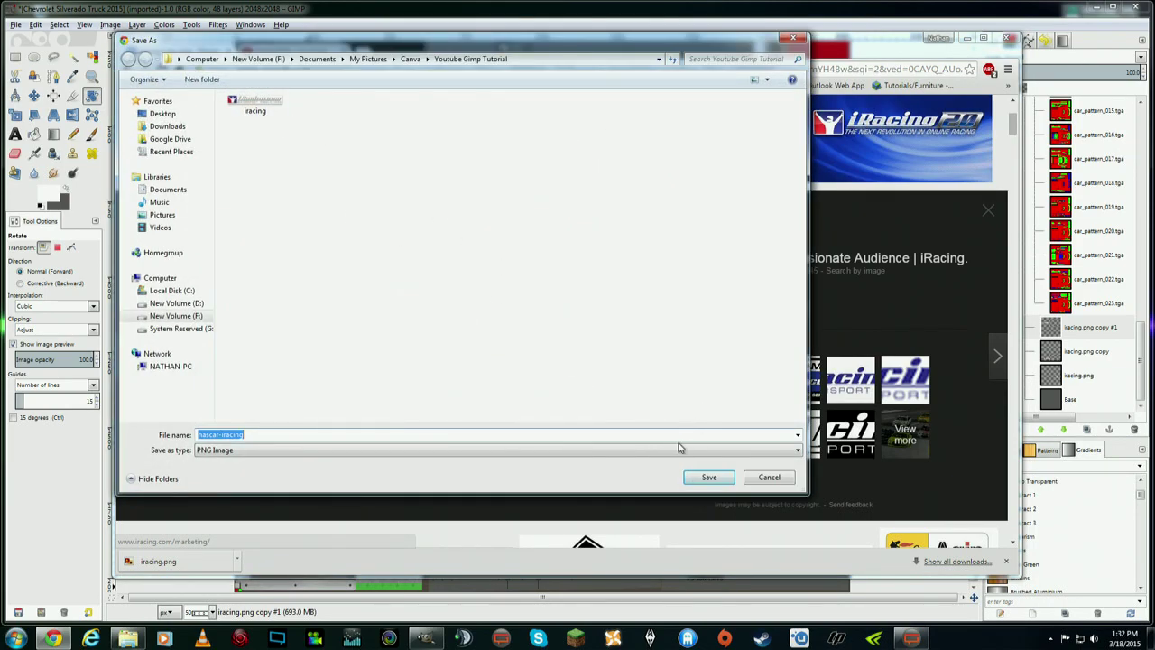
{"action": "left_click", "coordinate": [708, 477]}
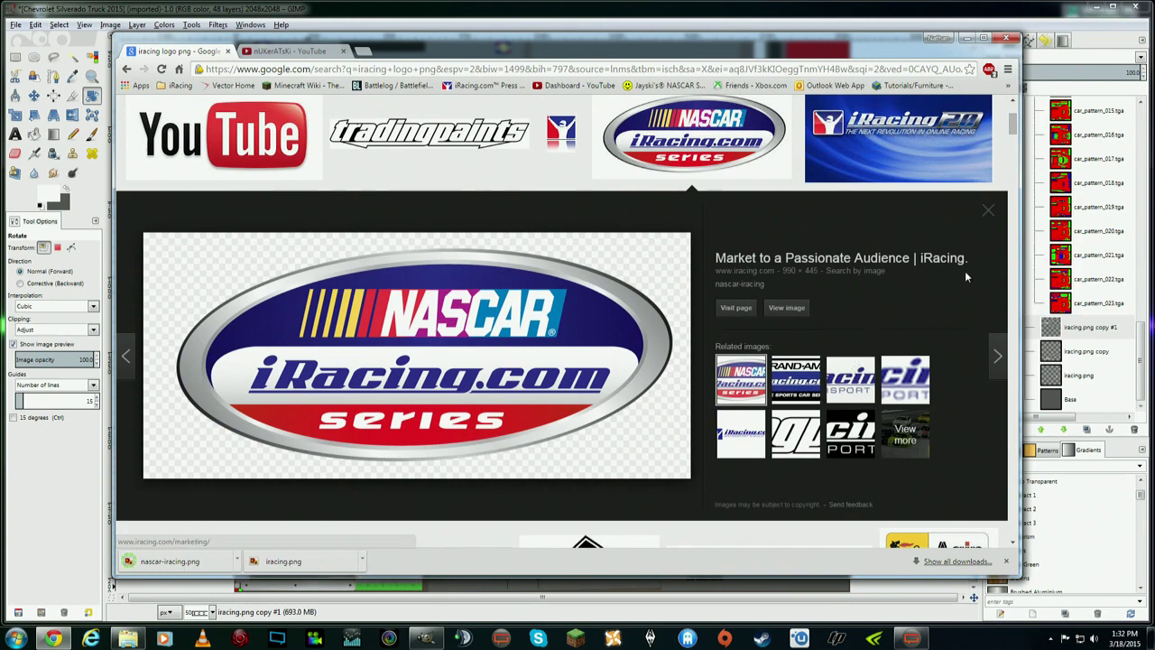
{"action": "left_click", "coordinate": [988, 211]}
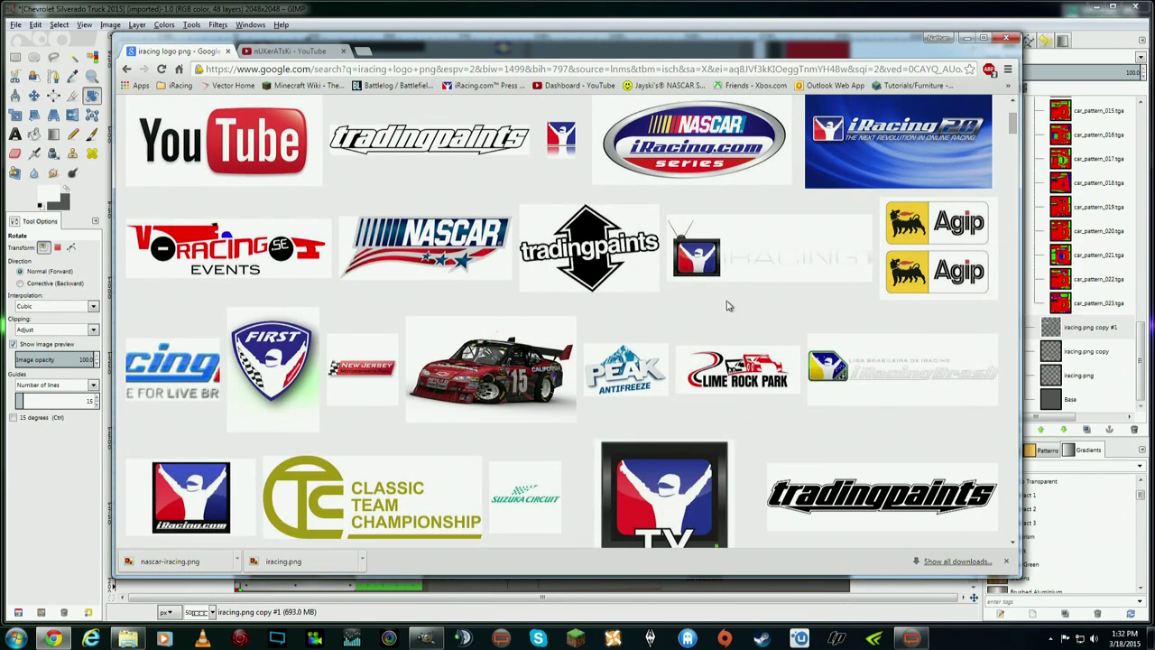
{"action": "scroll", "coordinate": [355, 328], "scroll_direction": "down", "scroll_amount": 2}
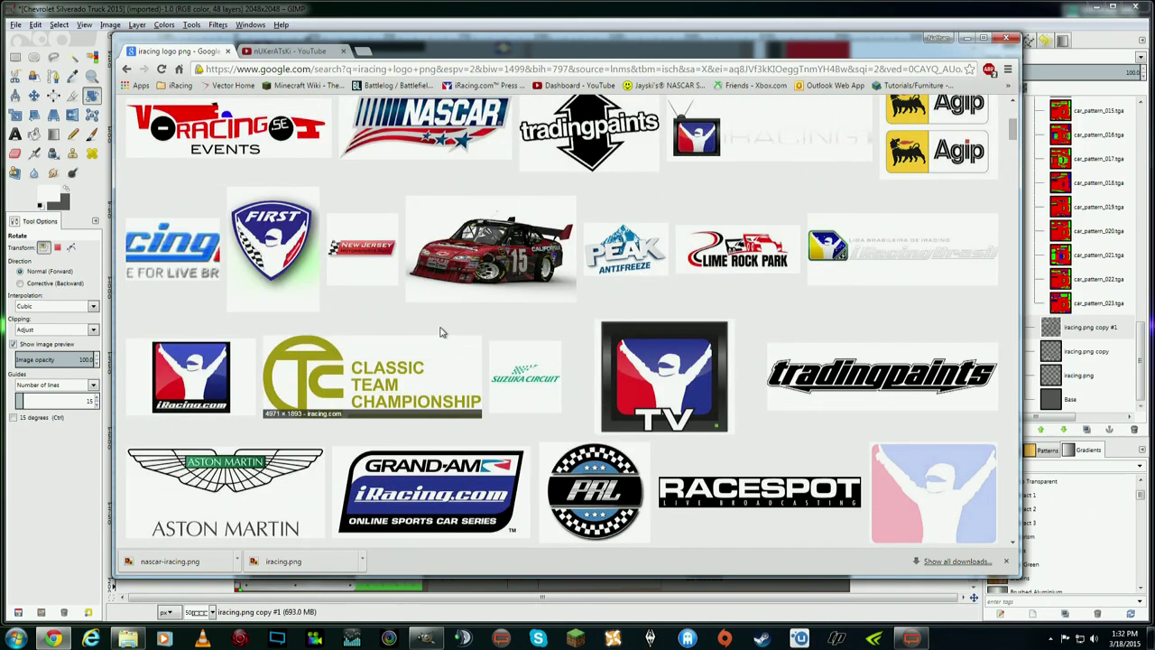
- Save the black tradingpaints text image as tp_black_text
{"action": "left_click", "coordinate": [906, 379]}
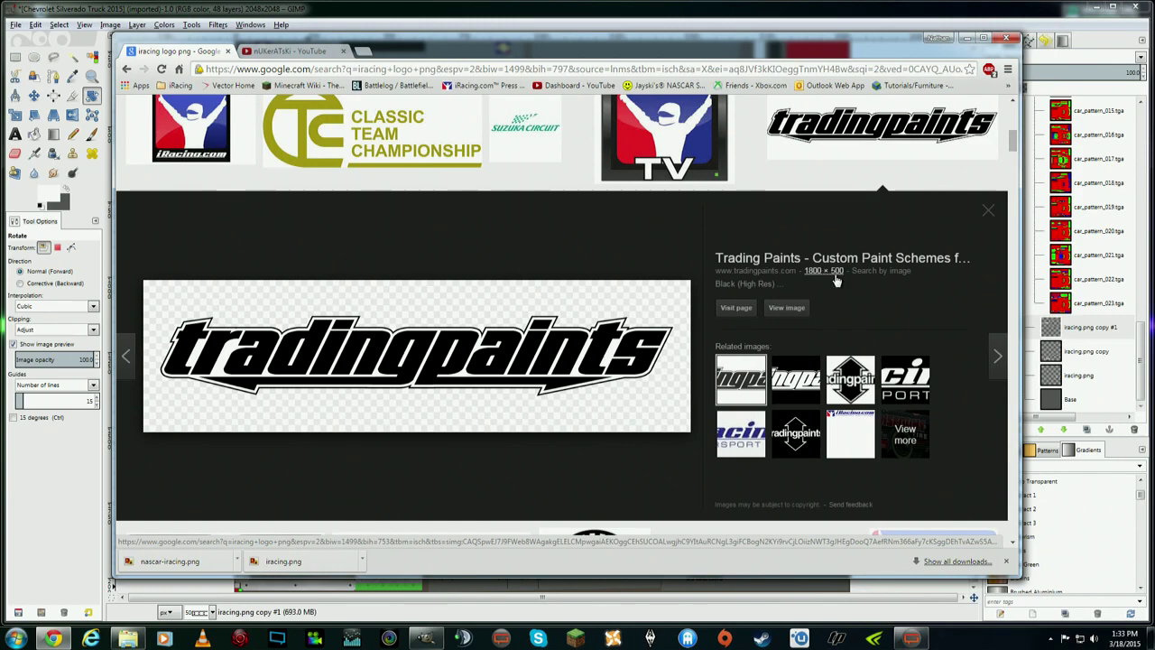
{"action": "right_click", "coordinate": [466, 340]}
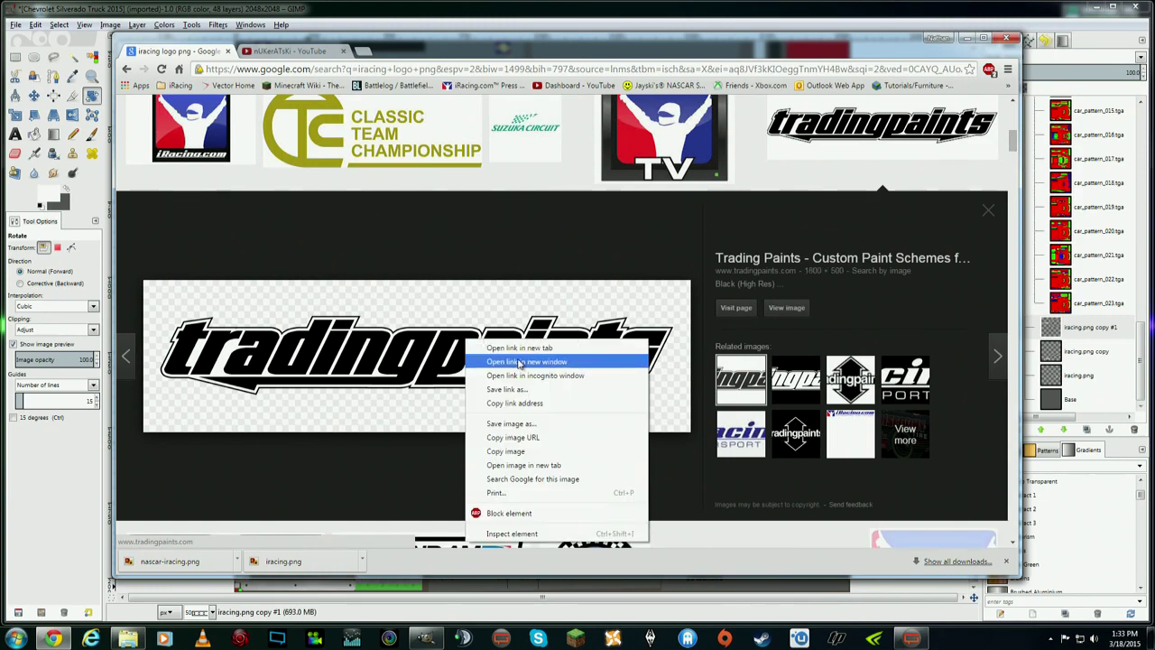
{"action": "left_click", "coordinate": [531, 423]}
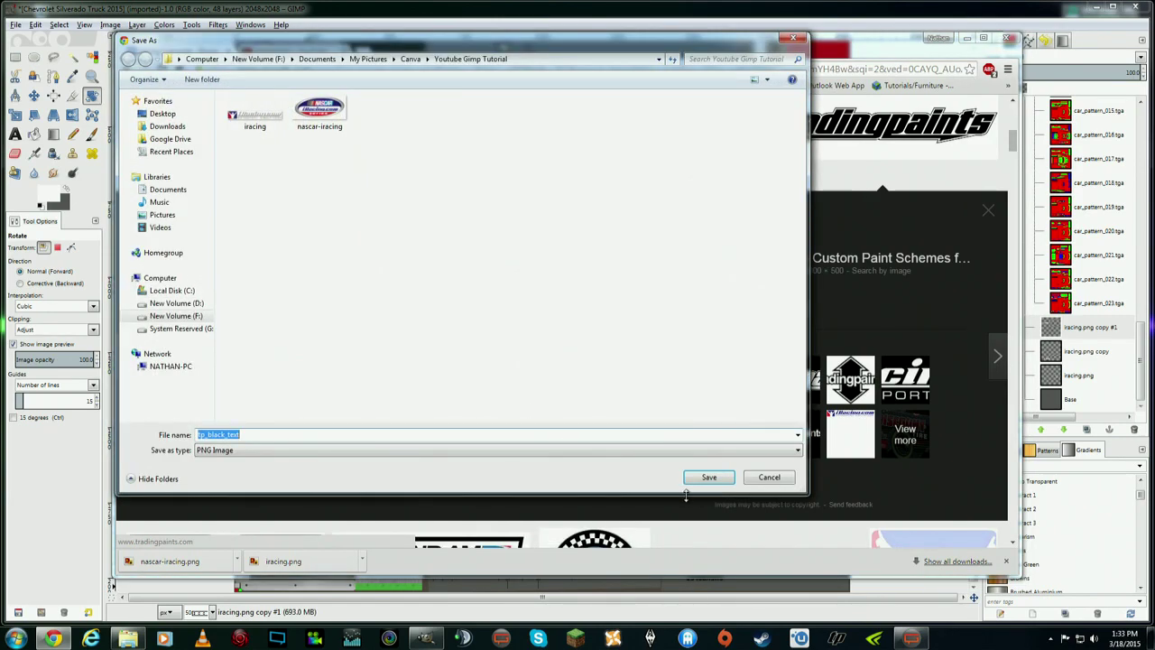
{"action": "left_click", "coordinate": [712, 477]}
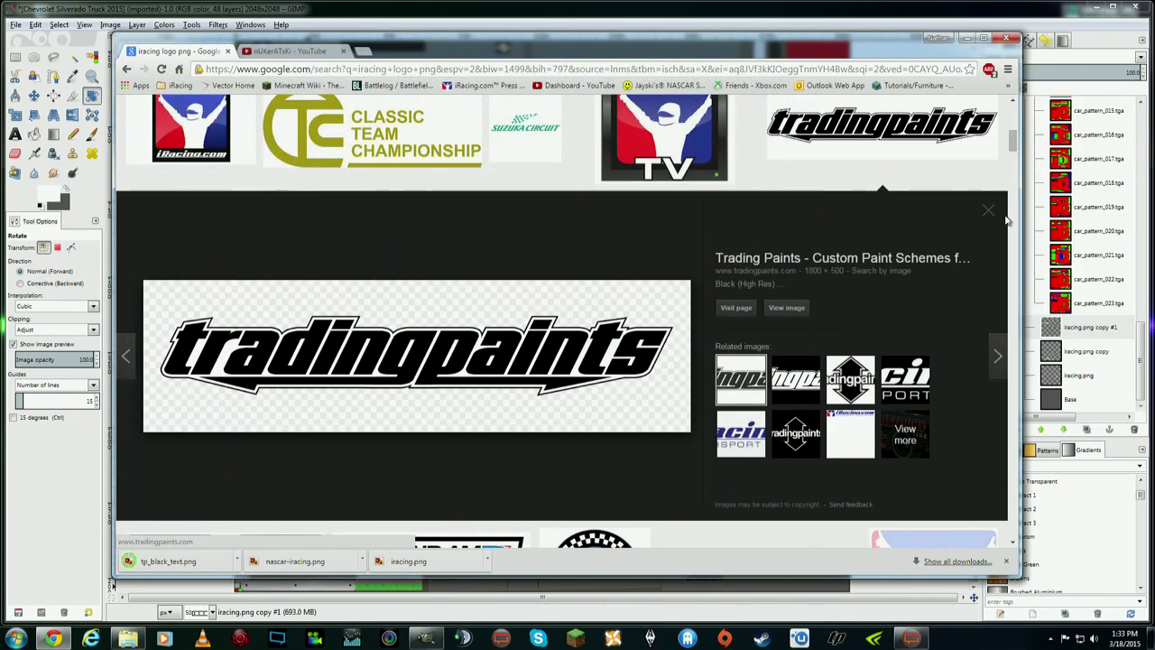
{"action": "left_click", "coordinate": [991, 216]}
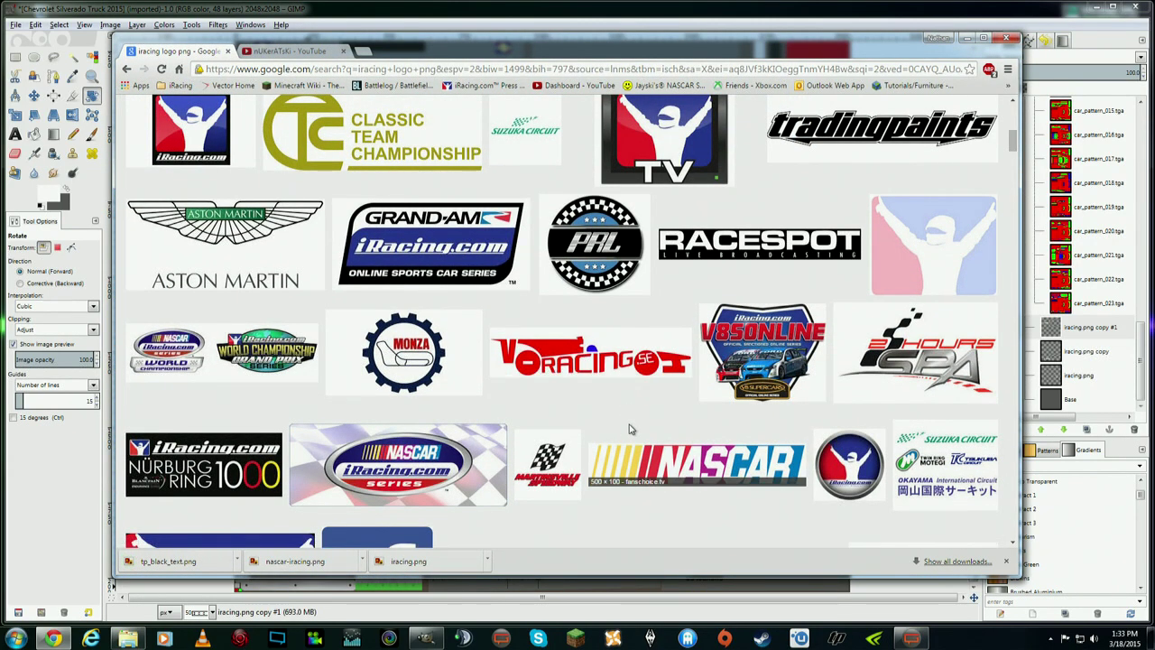
- Find the square iRacing logo in the results and save it as iRacing_square
{"action": "scroll", "coordinate": [629, 430], "scroll_direction": "down", "scroll_amount": 1}
{"action": "scroll", "coordinate": [629, 442], "scroll_direction": "down", "scroll_amount": 2}
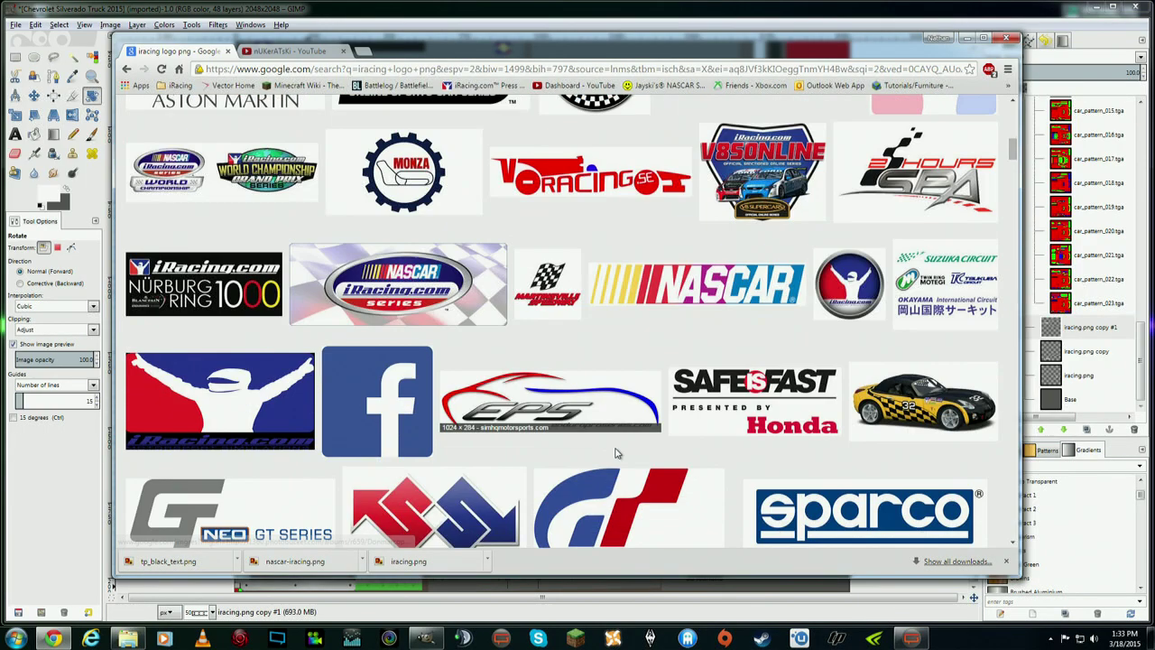
{"action": "scroll", "coordinate": [629, 453], "scroll_direction": "down", "scroll_amount": 1}
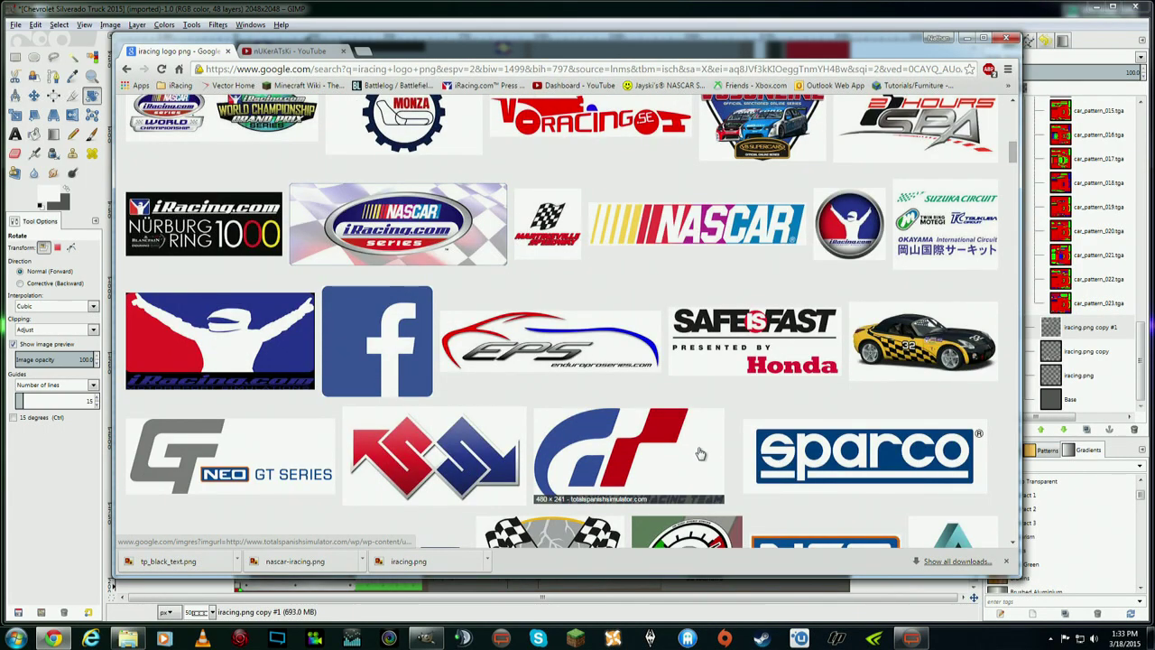
{"action": "scroll", "coordinate": [698, 451], "scroll_direction": "down", "scroll_amount": 2}
{"action": "scroll", "coordinate": [700, 452], "scroll_direction": "down", "scroll_amount": 2}
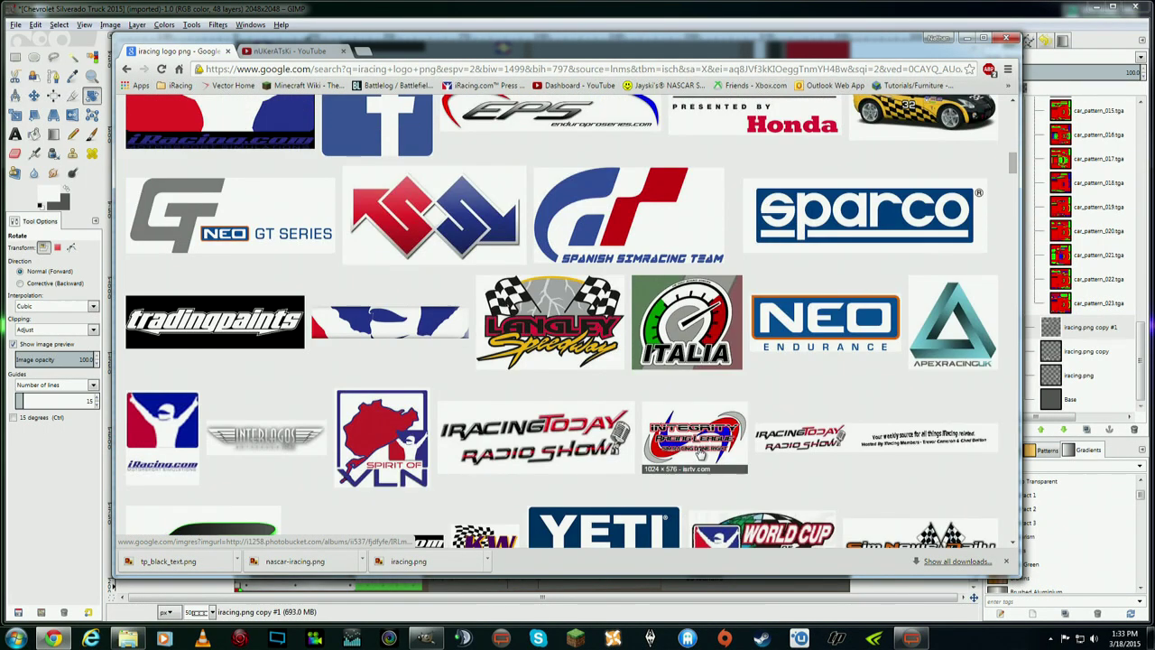
{"action": "scroll", "coordinate": [700, 455], "scroll_direction": "up", "scroll_amount": 10}
{"action": "left_click", "coordinate": [171, 209]}
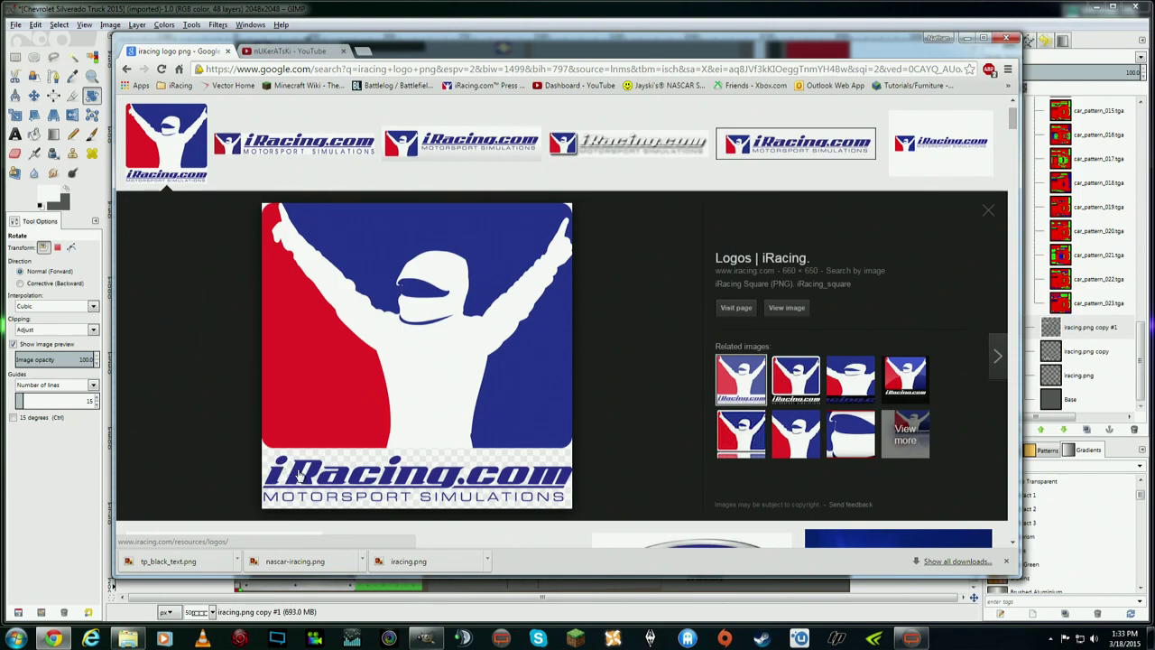
{"action": "left_click", "coordinate": [1008, 562]}
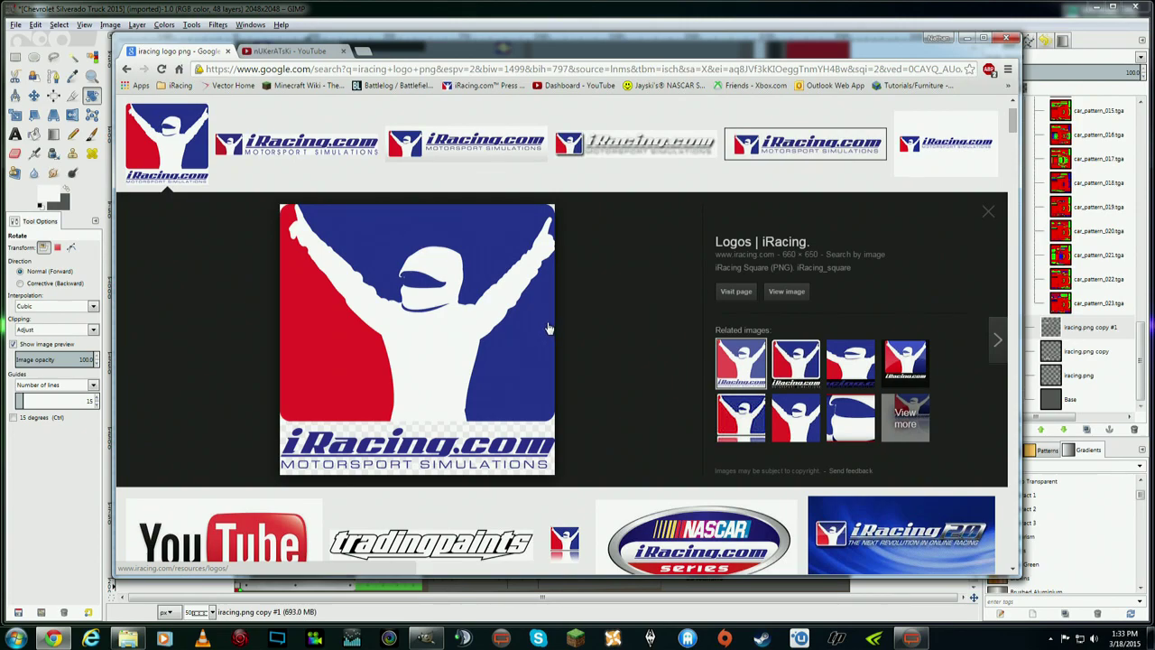
{"action": "right_click", "coordinate": [484, 271]}
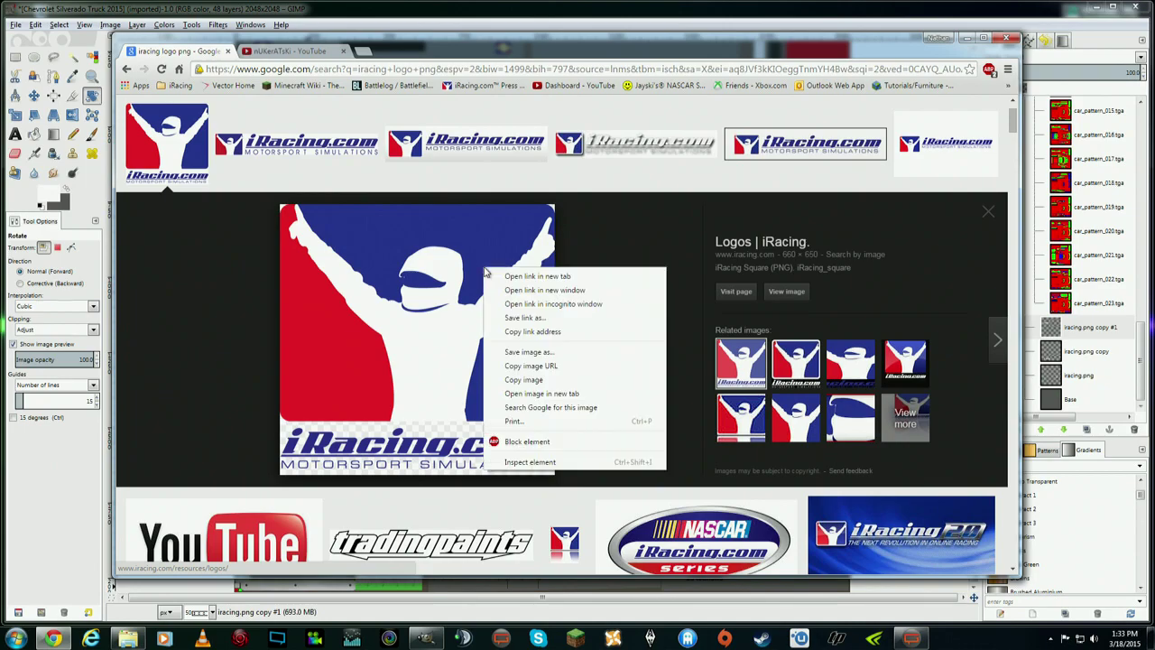
{"action": "left_click", "coordinate": [533, 350]}
{"action": "left_click", "coordinate": [712, 477]}
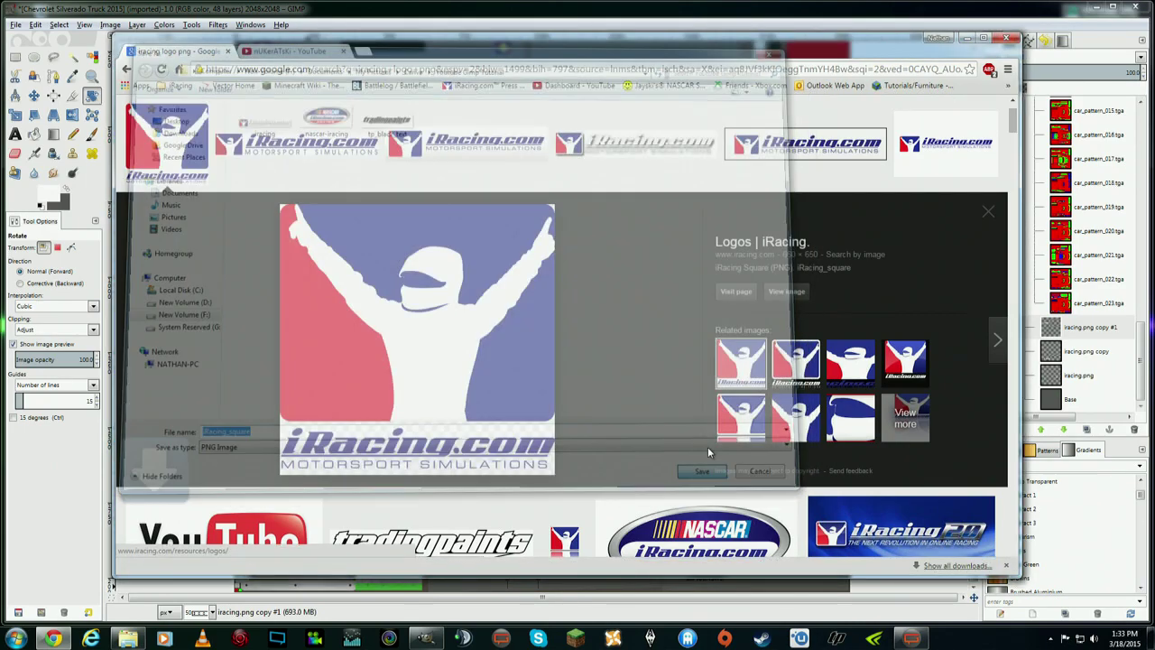
{"action": "left_click", "coordinate": [981, 214]}
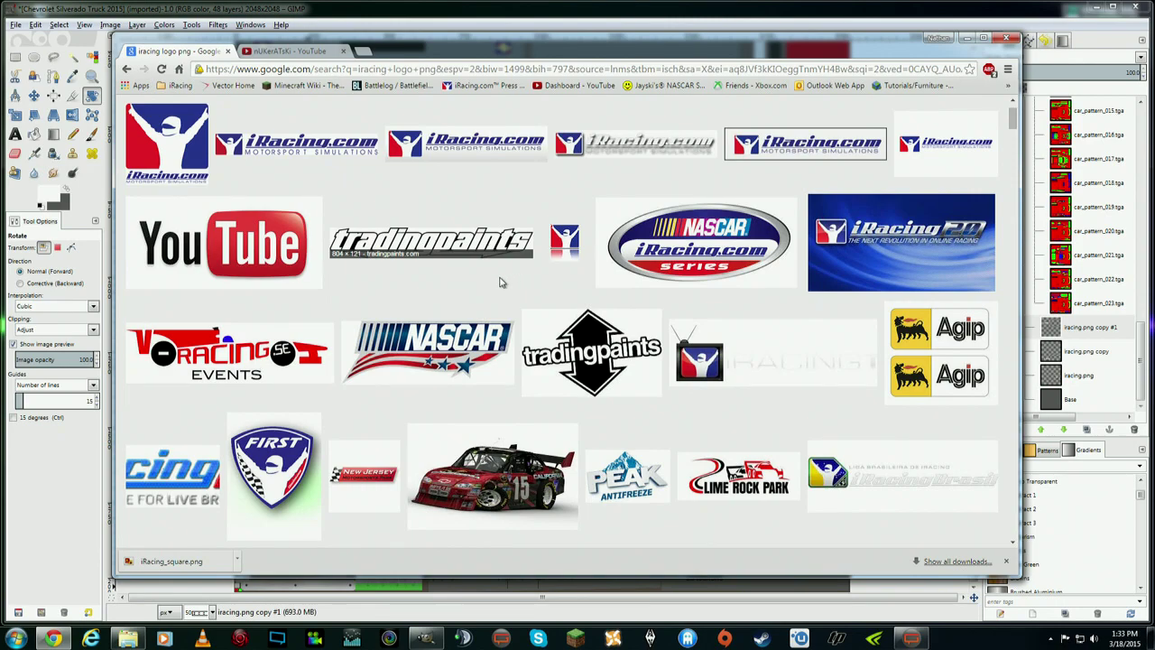
- Save the tradingpaints logo image as logo_tradingpaints
{"action": "left_click", "coordinate": [463, 239]}
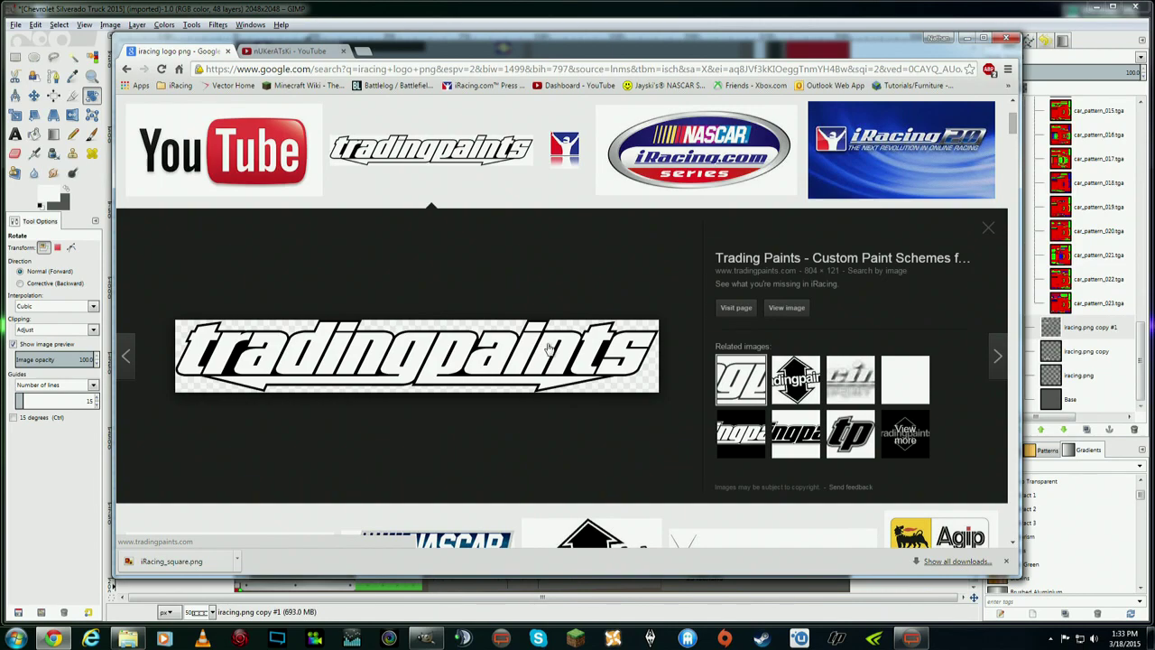
{"action": "right_click", "coordinate": [548, 350]}
{"action": "left_click", "coordinate": [622, 427]}
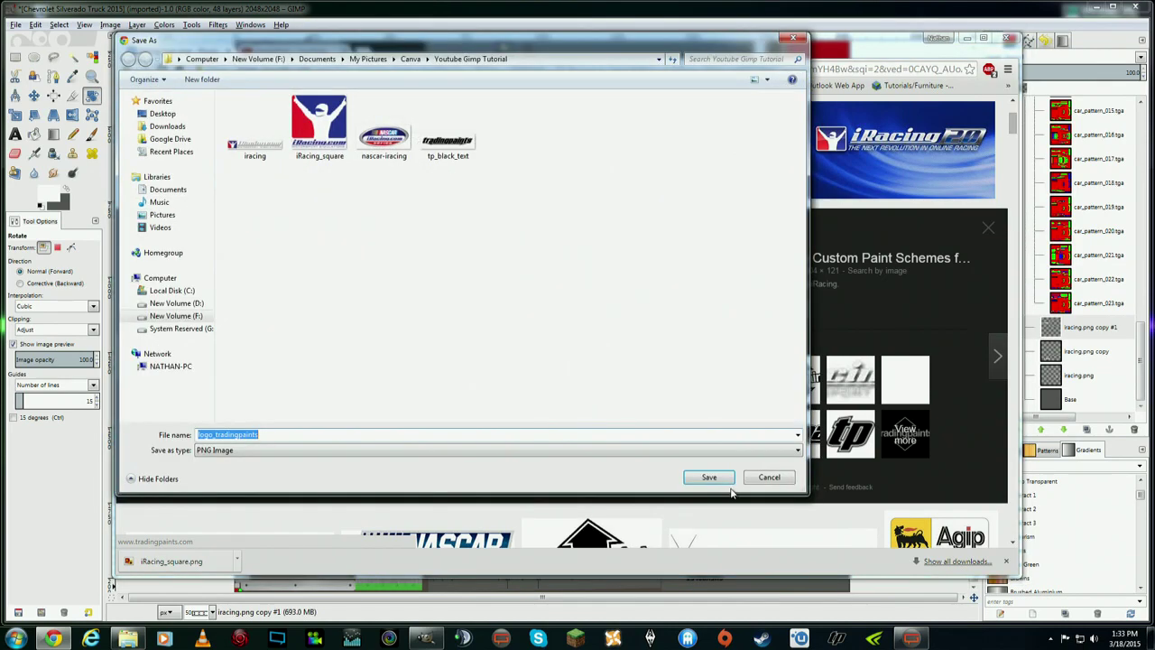
{"action": "left_click", "coordinate": [725, 478]}
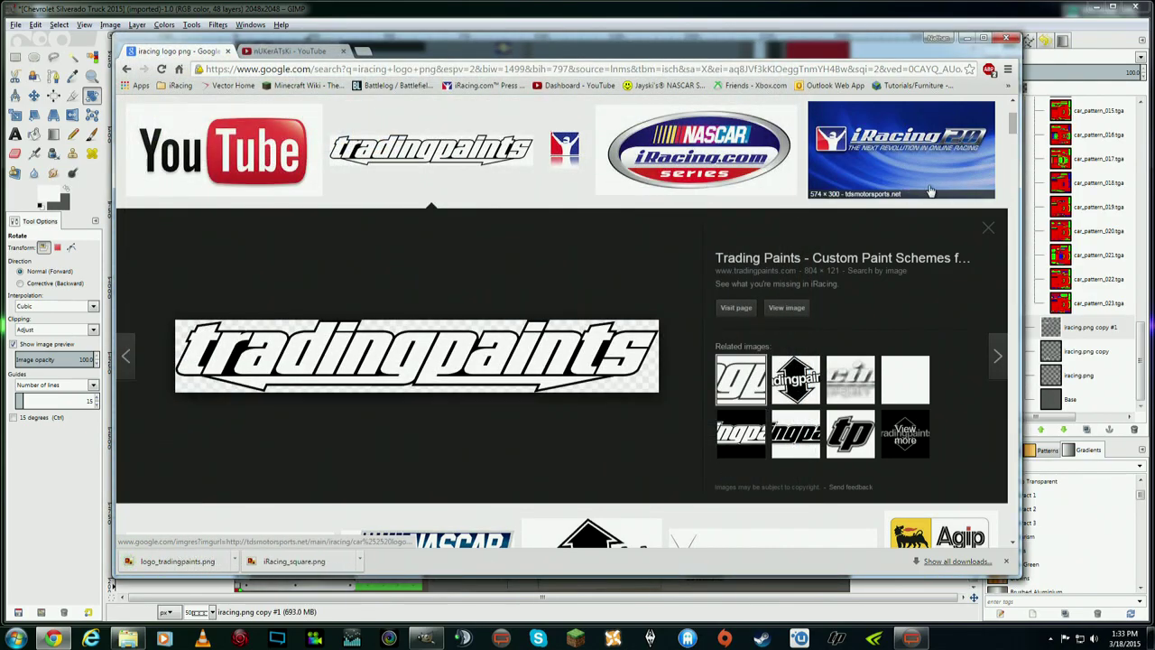
{"action": "left_click", "coordinate": [988, 230]}
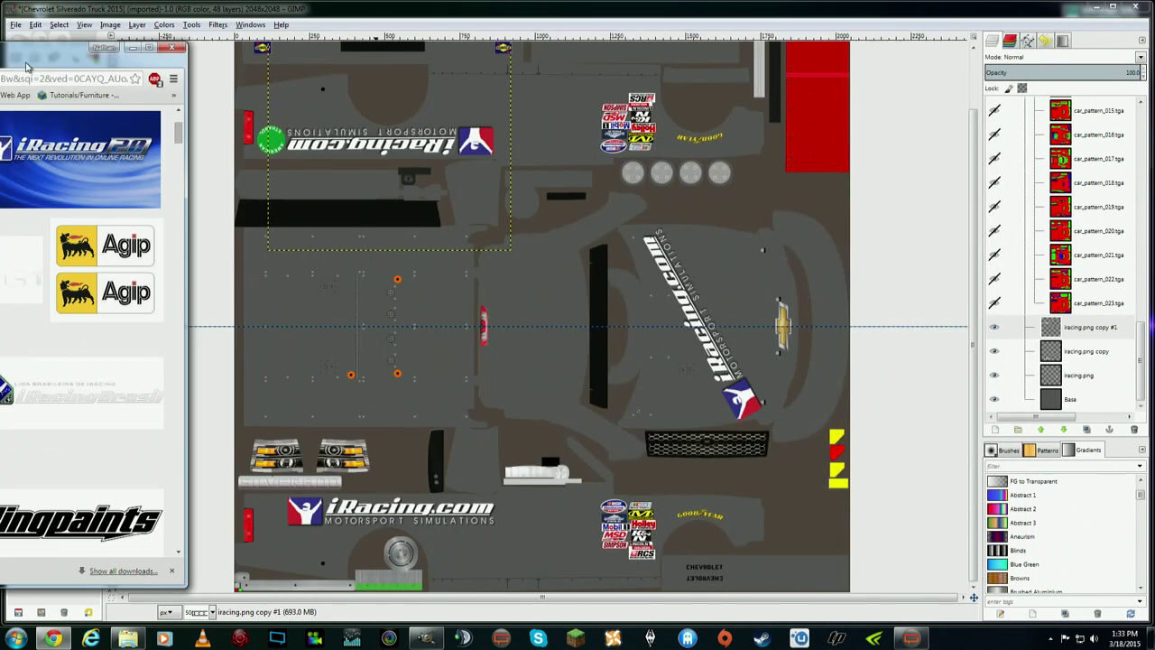
- Minimize Chrome and check the downloaded logo PNGs in the Youtube Gimp Tutorial folder
{"action": "left_click", "coordinate": [965, 38]}
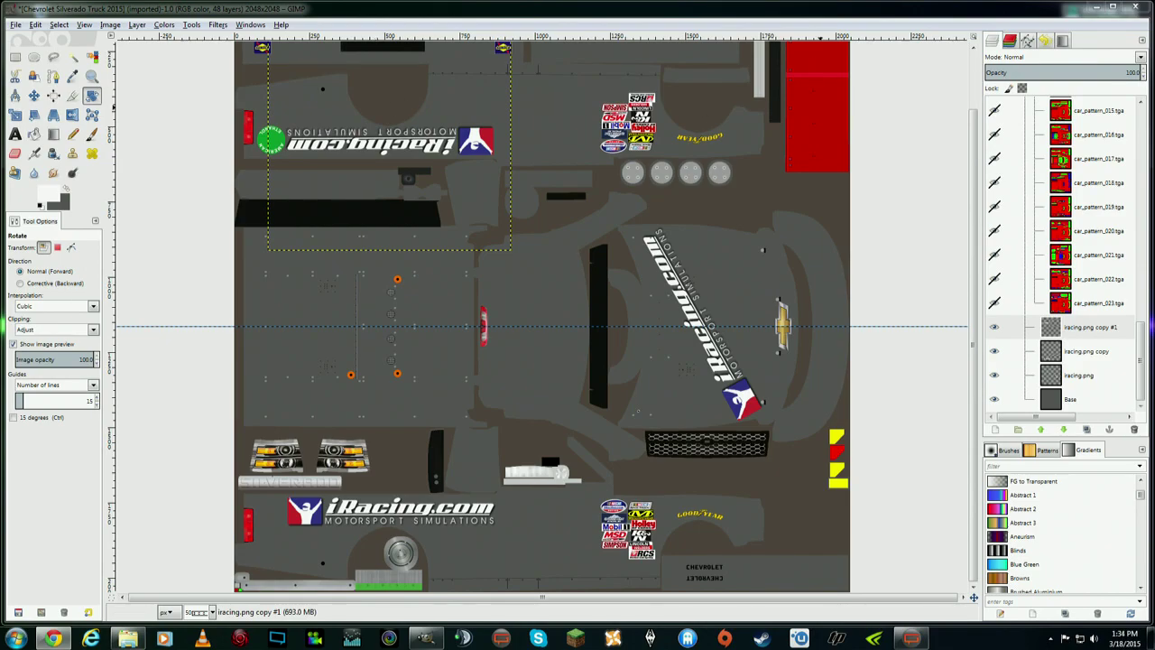
{"action": "key", "text": "super+e"}
{"action": "left_click_drag", "start_coordinate": [873, 77], "coordinate": [710, 108]}
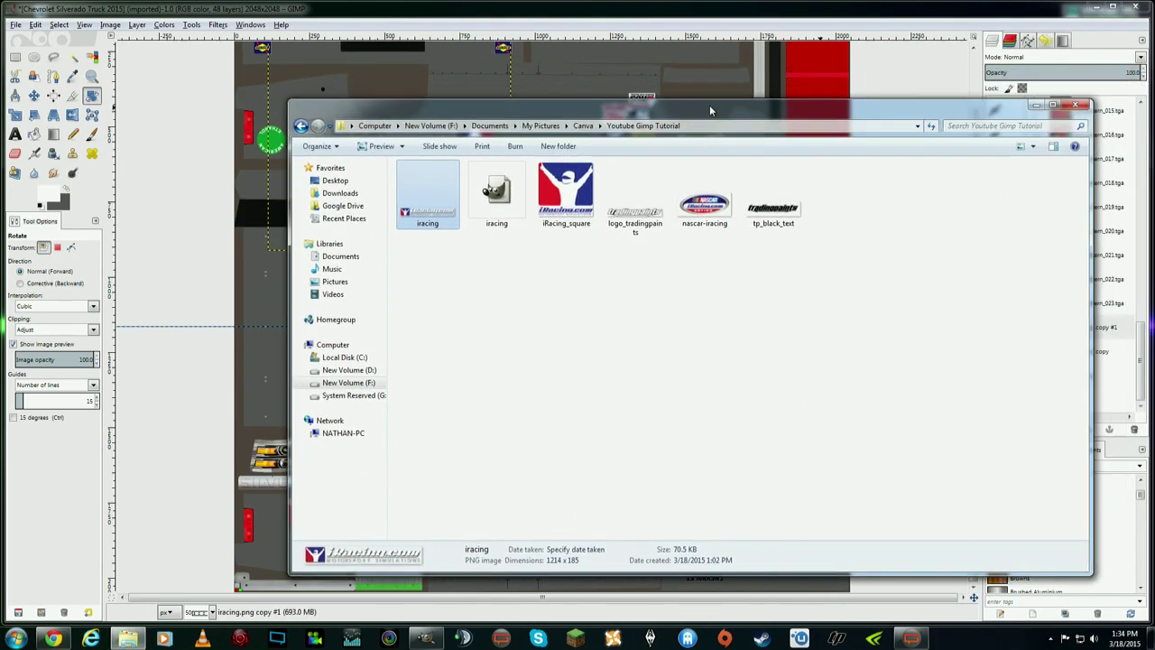
{"action": "left_click", "coordinate": [514, 187]}
{"action": "left_click", "coordinate": [562, 186]}
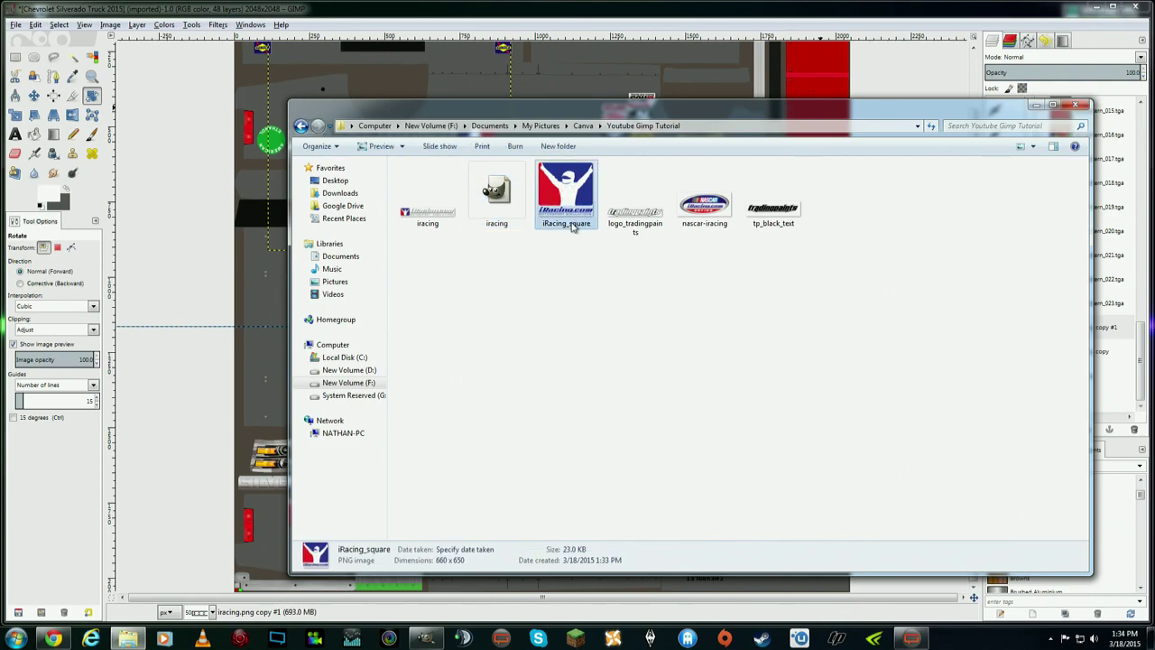
{"action": "left_click", "coordinate": [637, 221]}
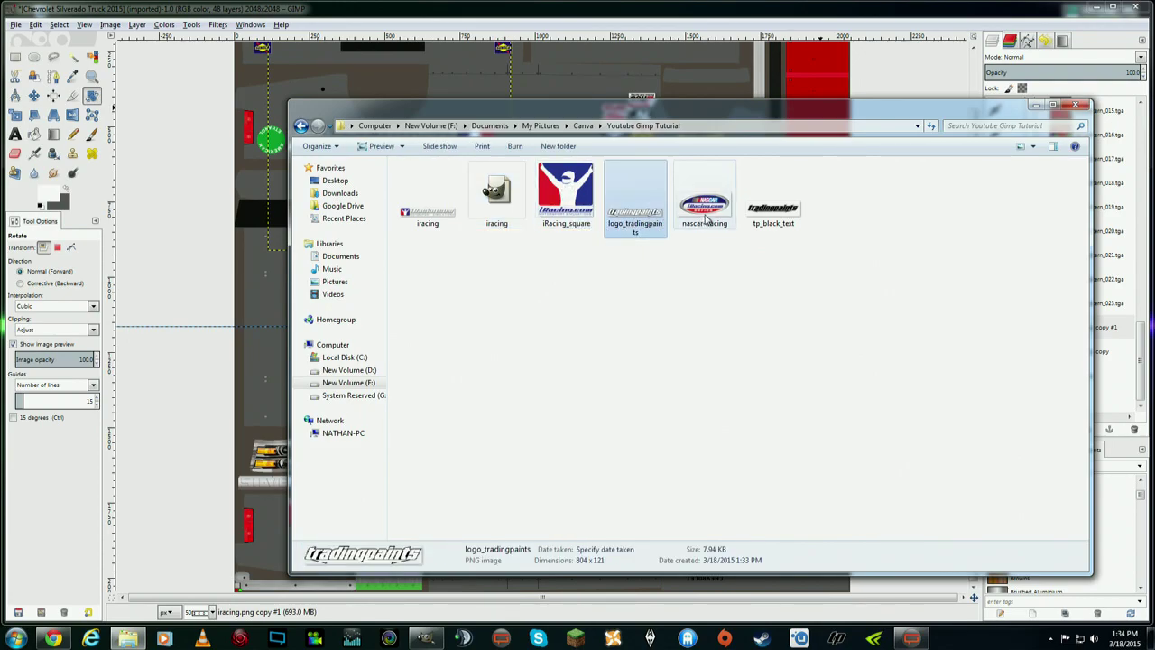
{"action": "left_click", "coordinate": [765, 192]}
{"action": "left_click_drag", "start_coordinate": [718, 110], "coordinate": [1154, 115]}
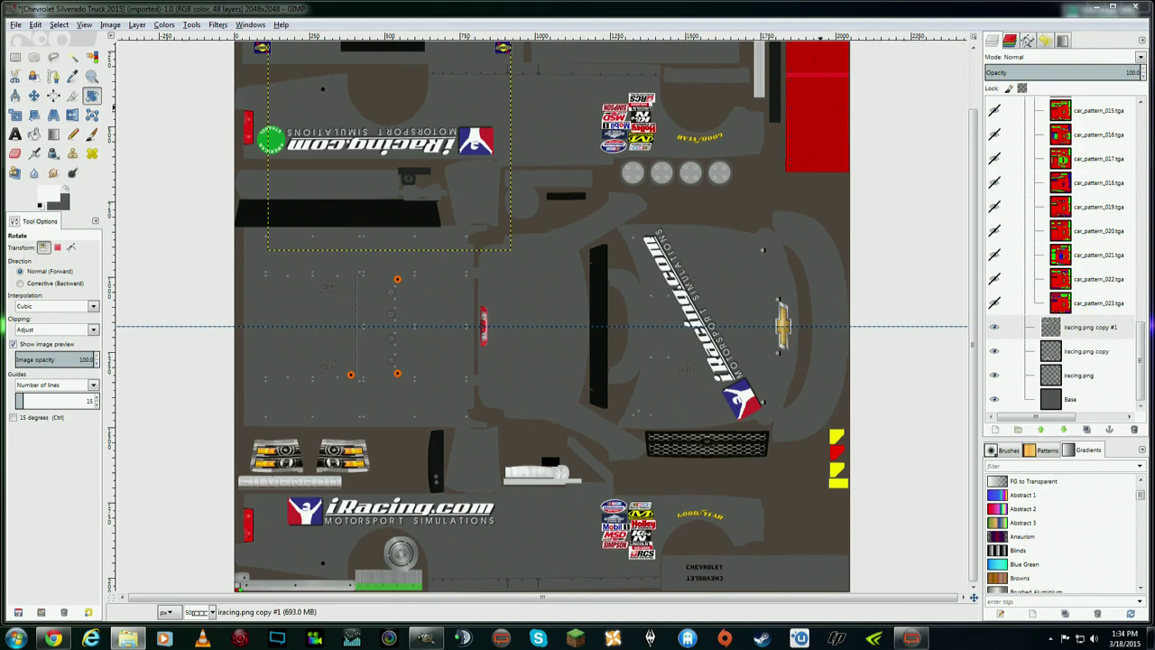
- Drag logo_tradingpaints, nascar-iracing, iRacing_square and tp_black_text into GIMP as new layers
{"action": "mouse_move", "coordinate": [1055, 332]}
{"action": "left_mouse_down"}
{"action": "mouse_move", "coordinate": [1062, 317]}
{"action": "mouse_move", "coordinate": [1069, 326]}
{"action": "left_mouse_up"}
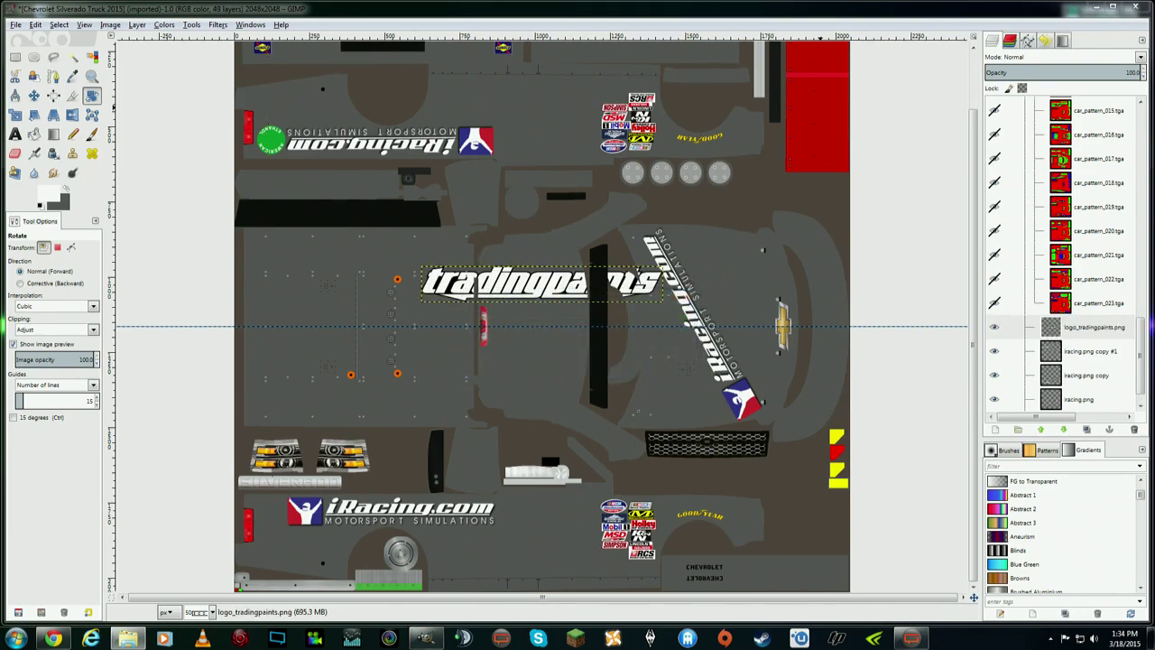
{"action": "left_click_drag", "start_coordinate": [1148, 306], "coordinate": [1067, 323]}
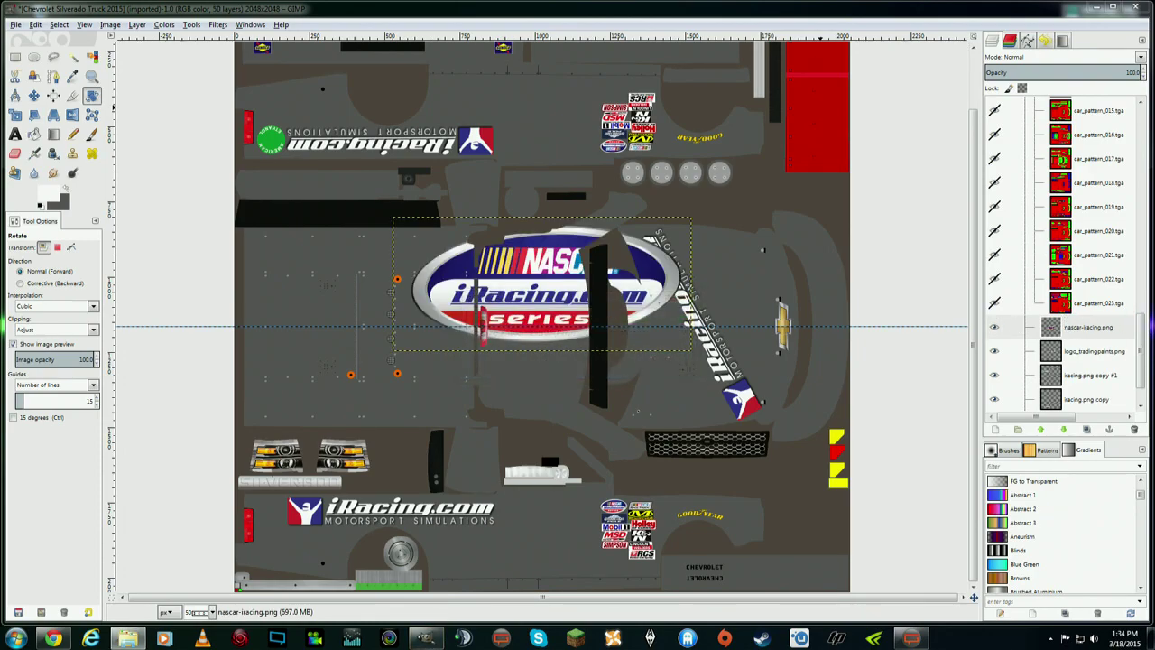
{"action": "left_click_drag", "start_coordinate": [1130, 318], "coordinate": [1057, 323]}
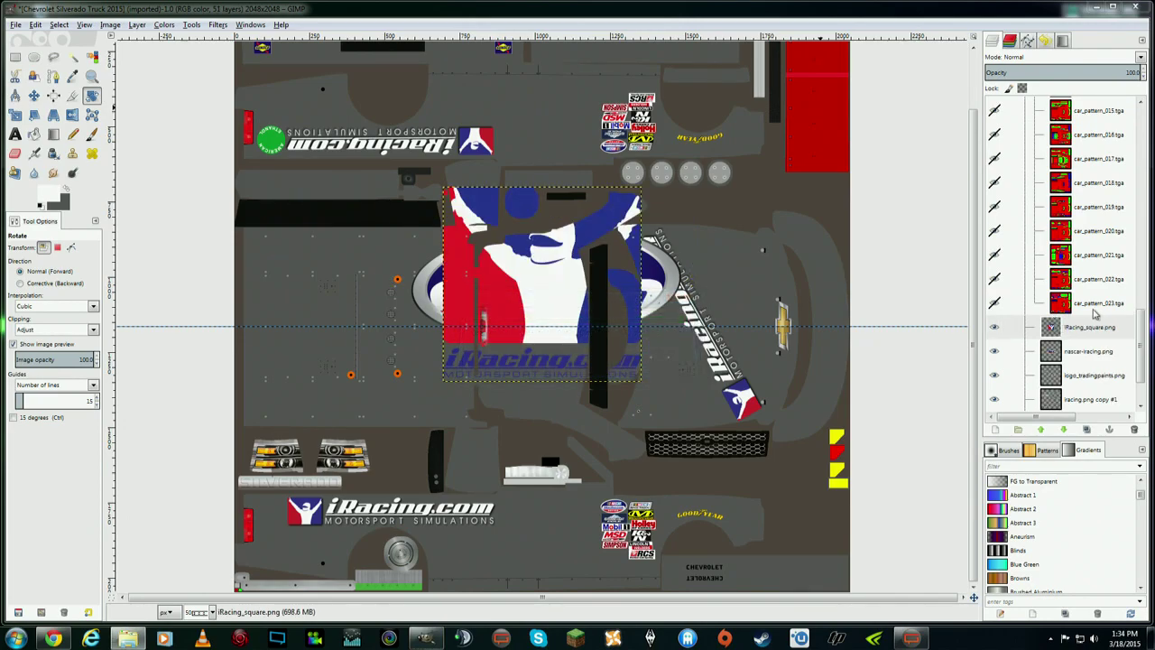
{"action": "left_click_drag", "start_coordinate": [1025, 310], "coordinate": [1061, 324]}
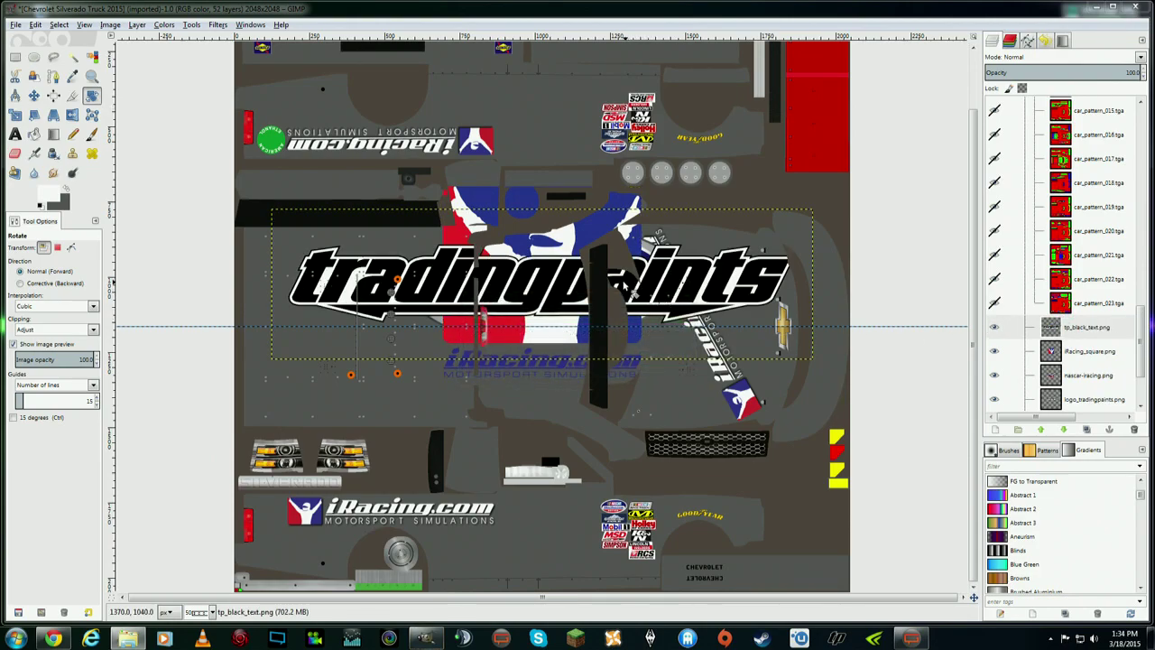
{"action": "scroll", "coordinate": [1138, 338], "scroll_direction": "down", "scroll_amount": 2}
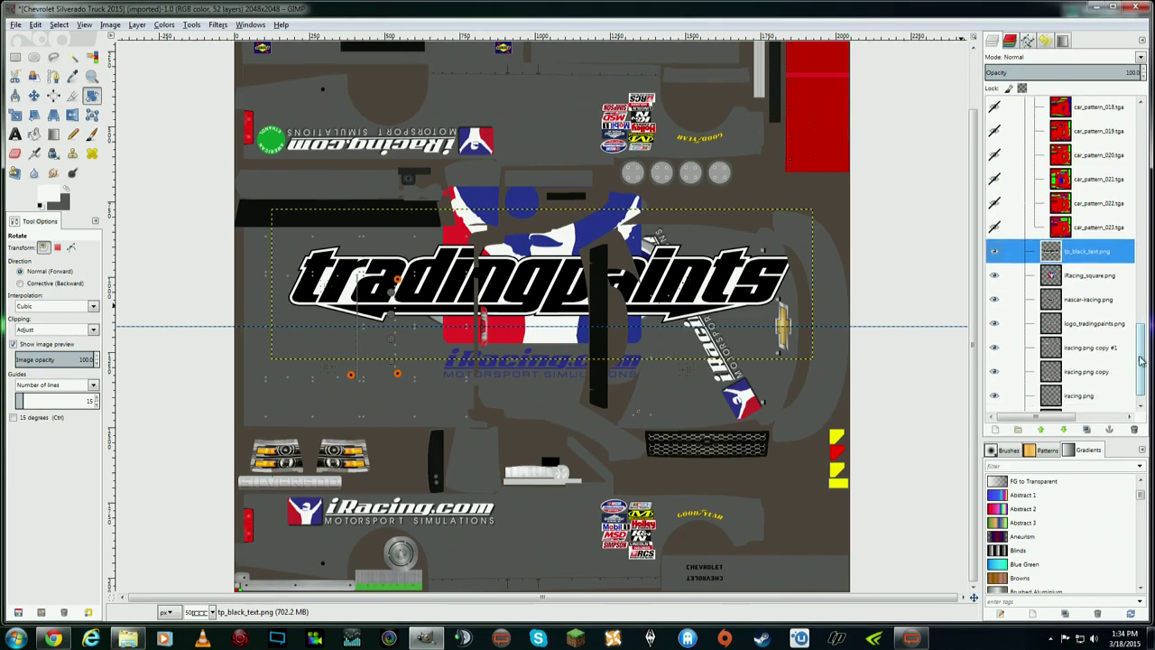
- Hide the tp_black_text, iRacing_square and logo_tradingpaints layers, leaving nascar-iracing visible
{"action": "left_click", "coordinate": [995, 254]}
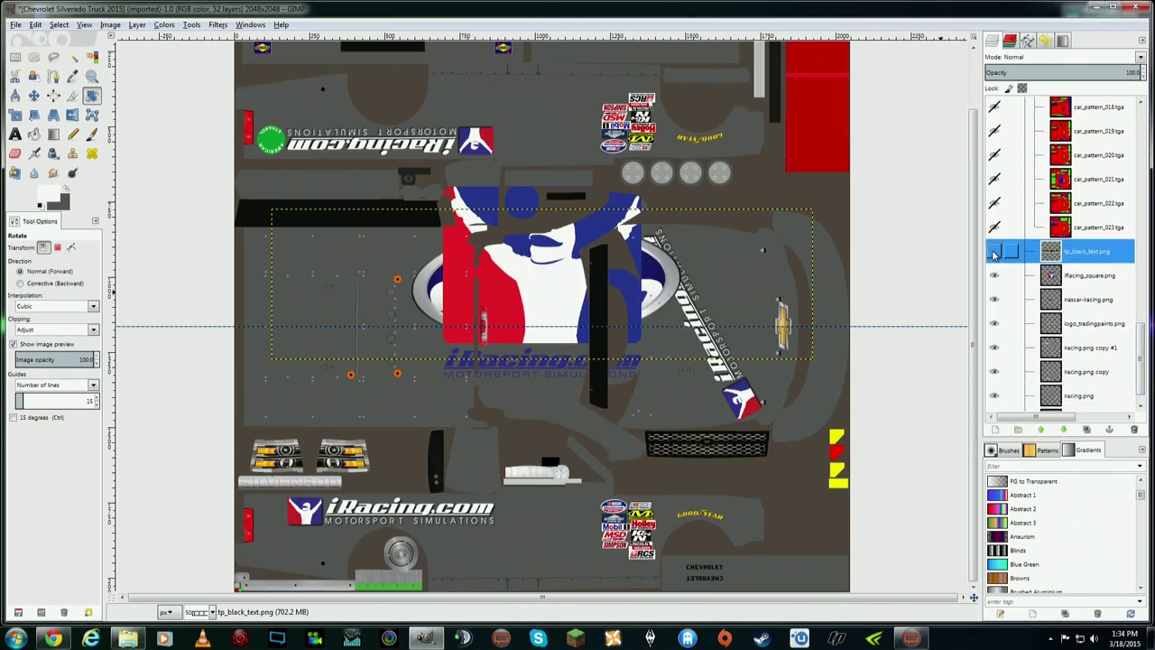
{"action": "left_click", "coordinate": [994, 276]}
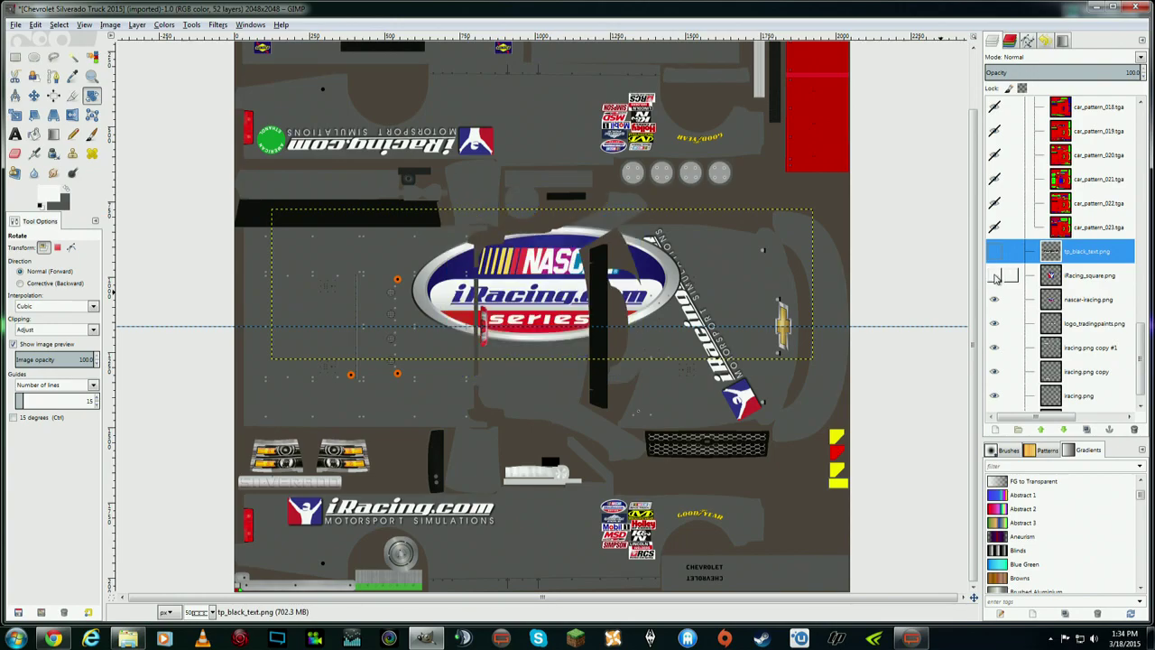
{"action": "left_click", "coordinate": [995, 300]}
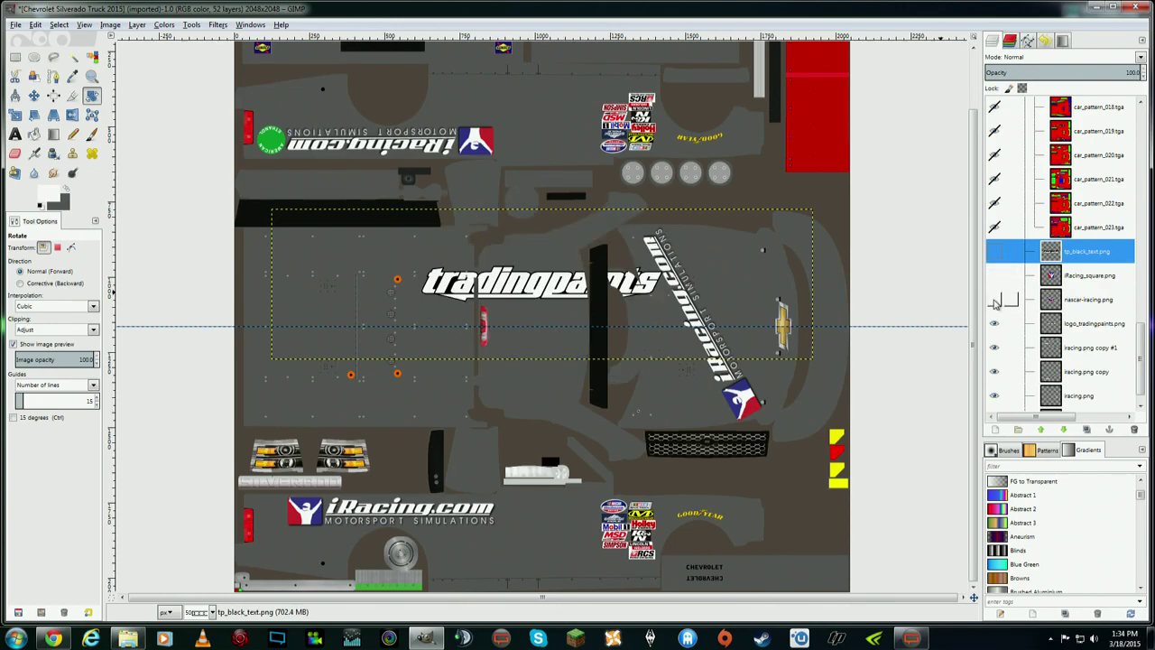
{"action": "left_click", "coordinate": [33, 96]}
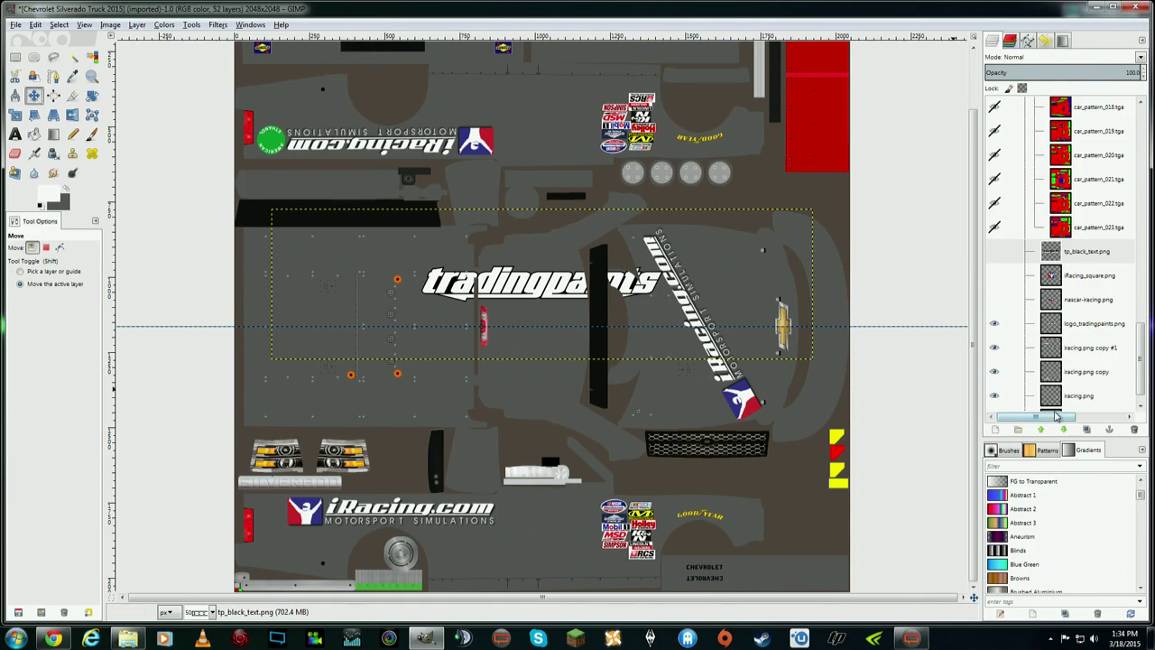
{"action": "left_click", "coordinate": [1015, 324]}
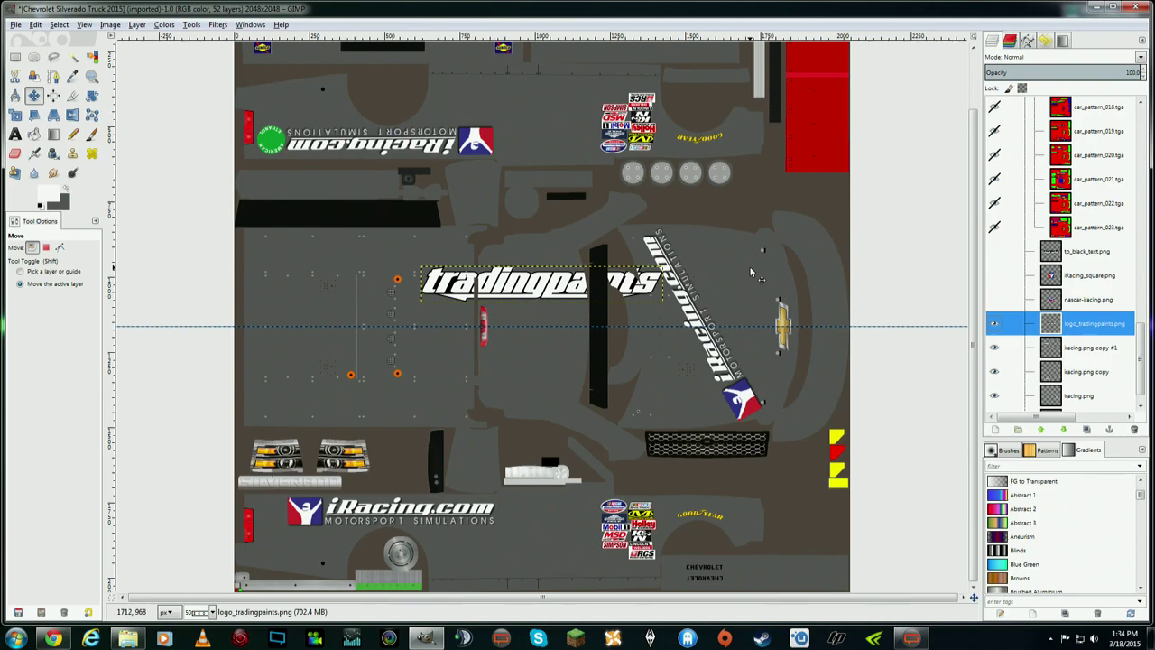
{"action": "left_click", "coordinate": [995, 326]}
{"action": "left_click", "coordinate": [1087, 303]}
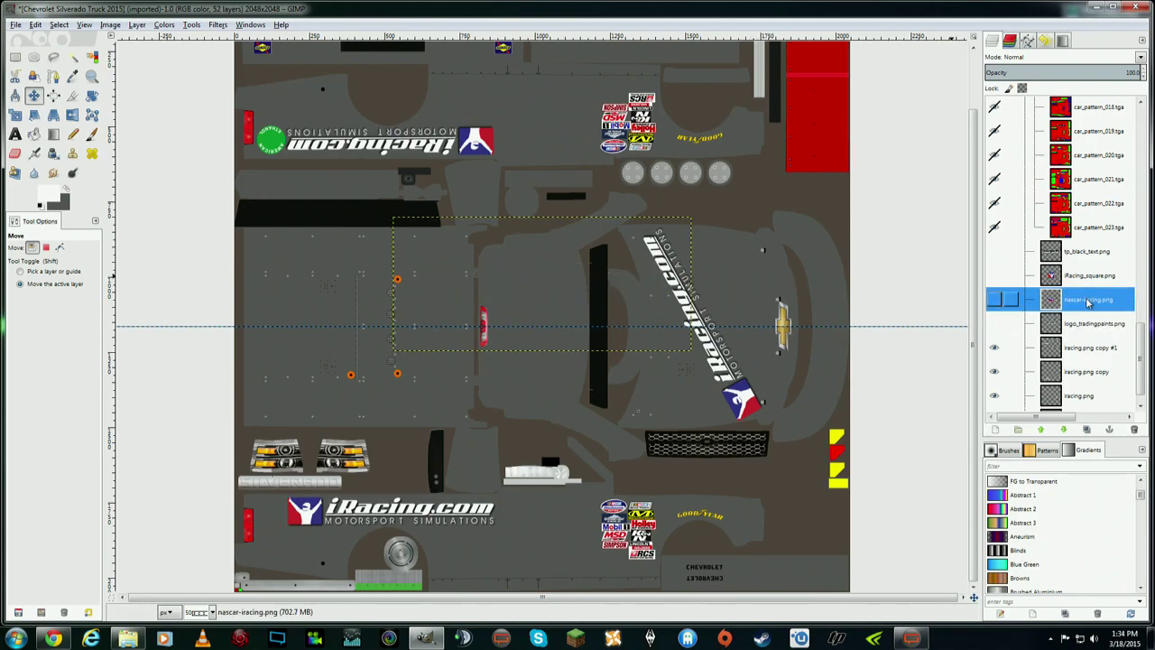
{"action": "left_click", "coordinate": [993, 301]}
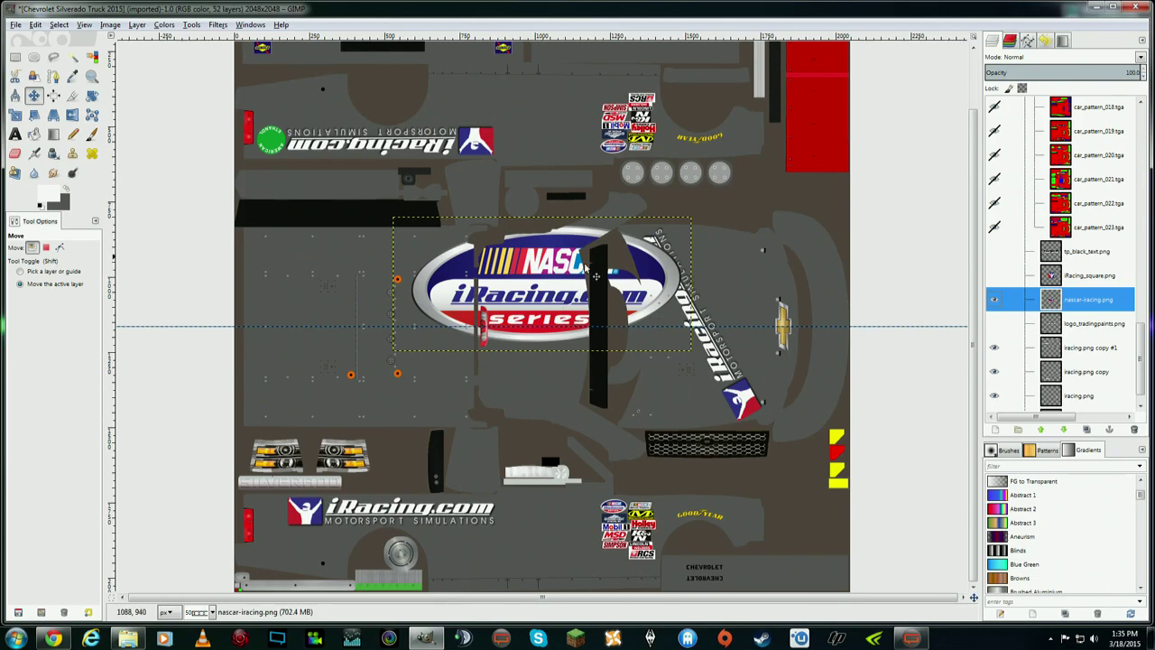
{"action": "left_click", "coordinate": [92, 94]}
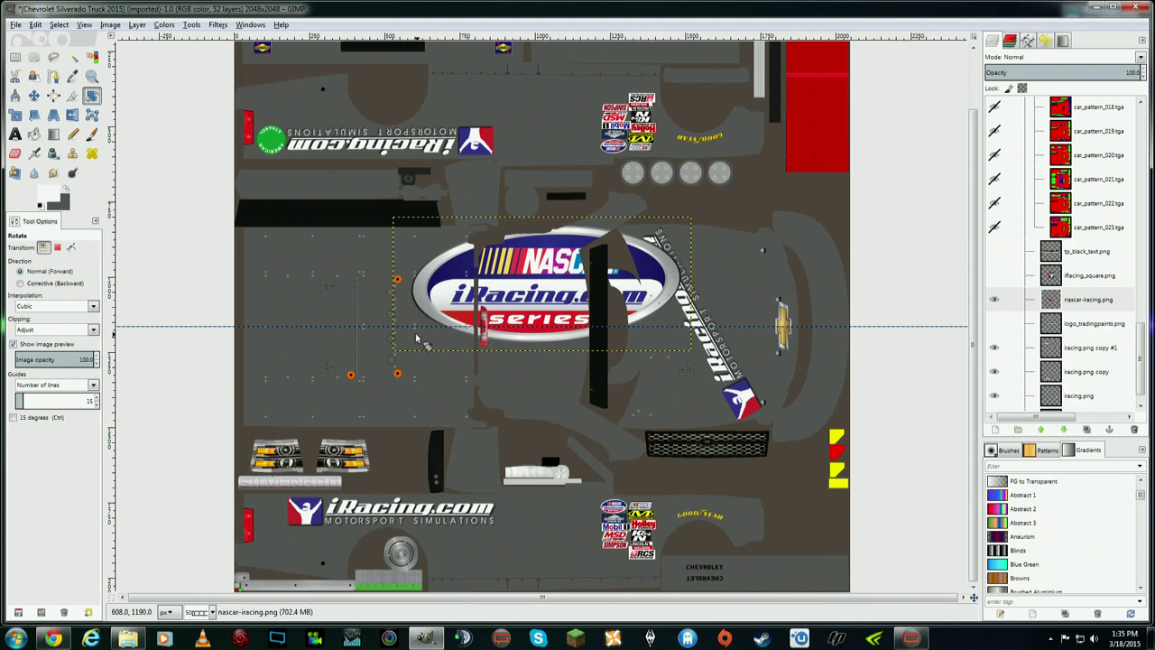
- Rotate the NASCAR iRacing logo -90° and scale it proportionally to 180×401
{"action": "left_click_drag", "start_coordinate": [422, 341], "coordinate": [581, 394]}
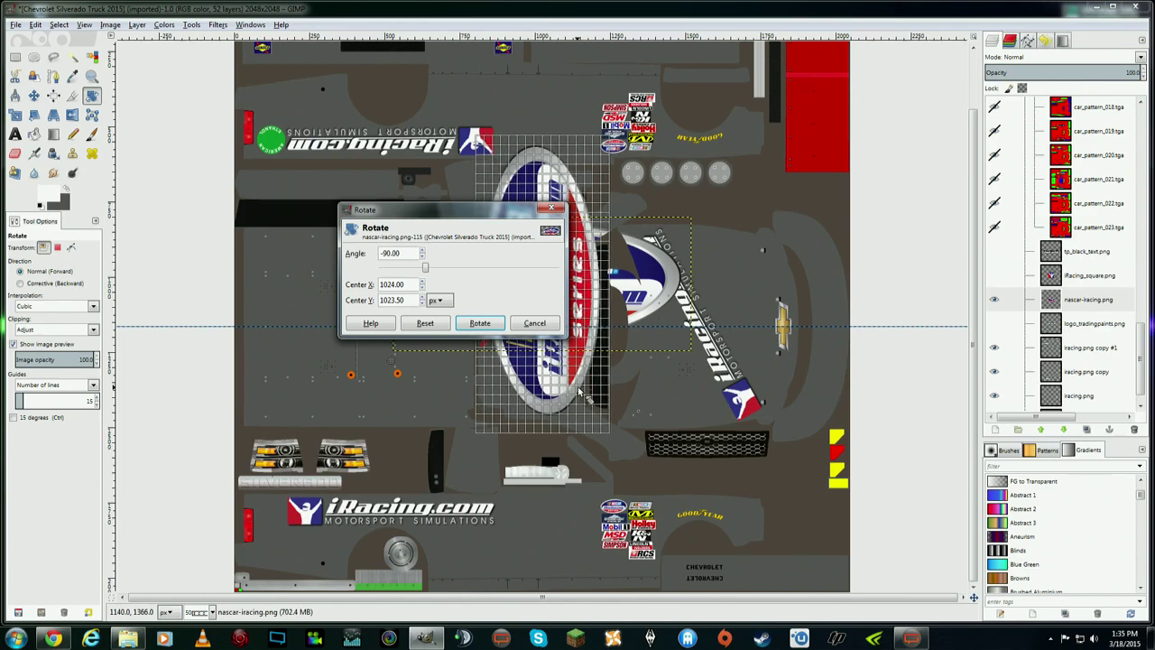
{"action": "left_click", "coordinate": [480, 323]}
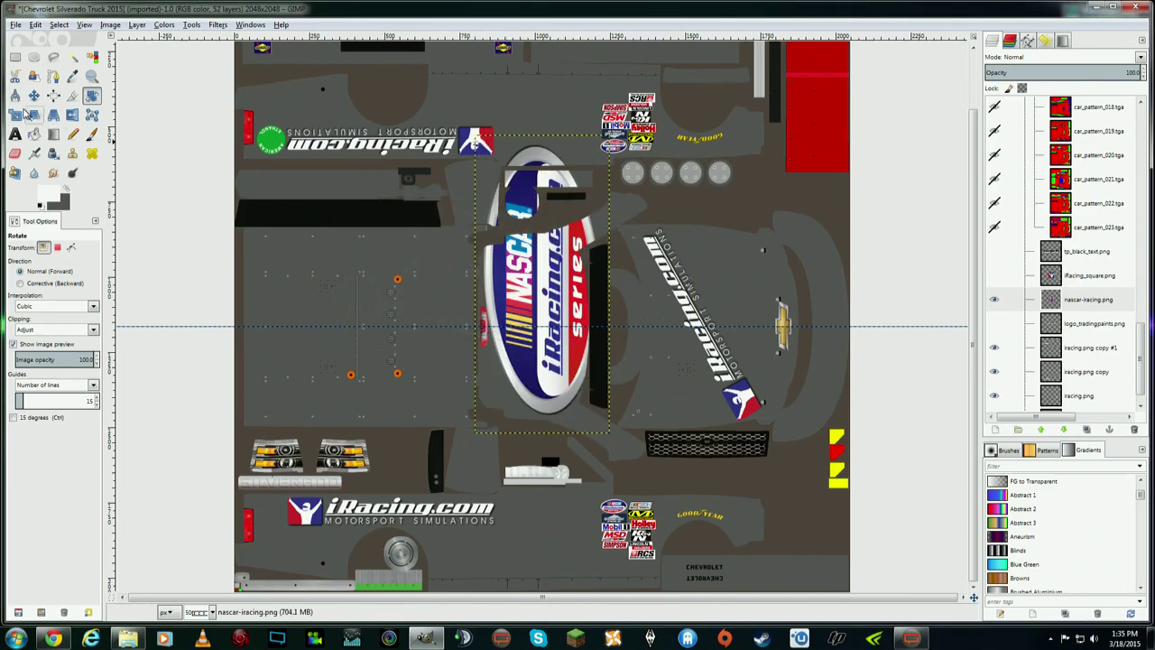
{"action": "key", "text": "shift+s"}
{"action": "left_click", "coordinate": [491, 164]}
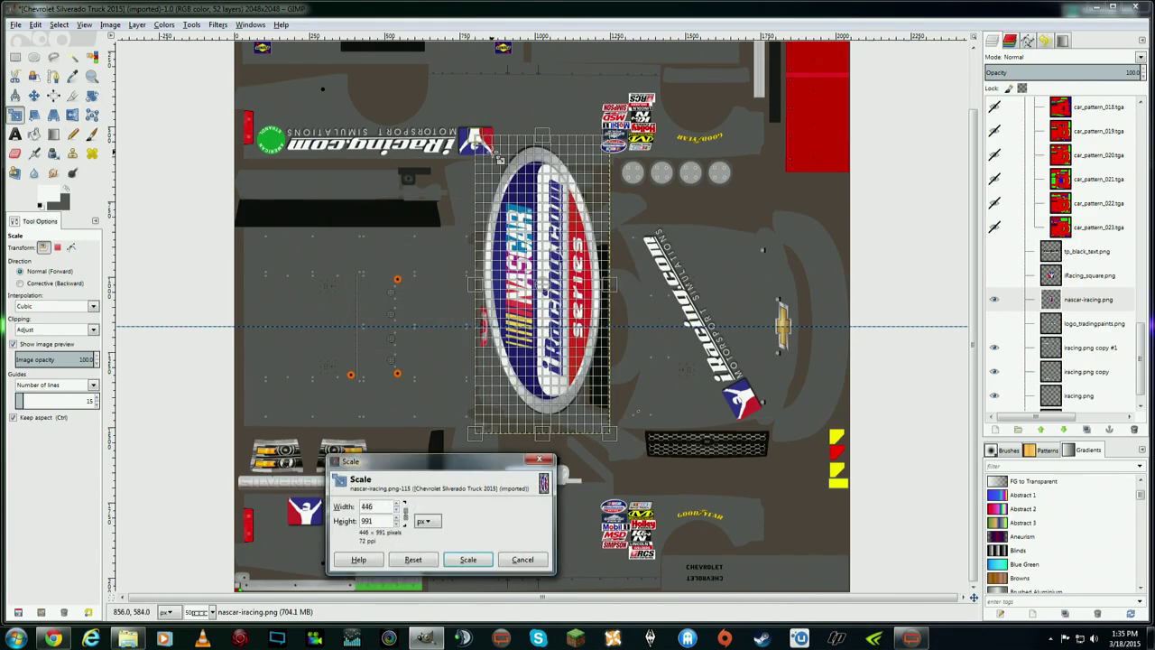
{"action": "left_click", "coordinate": [405, 512]}
{"action": "left_click_drag", "start_coordinate": [488, 149], "coordinate": [563, 321]}
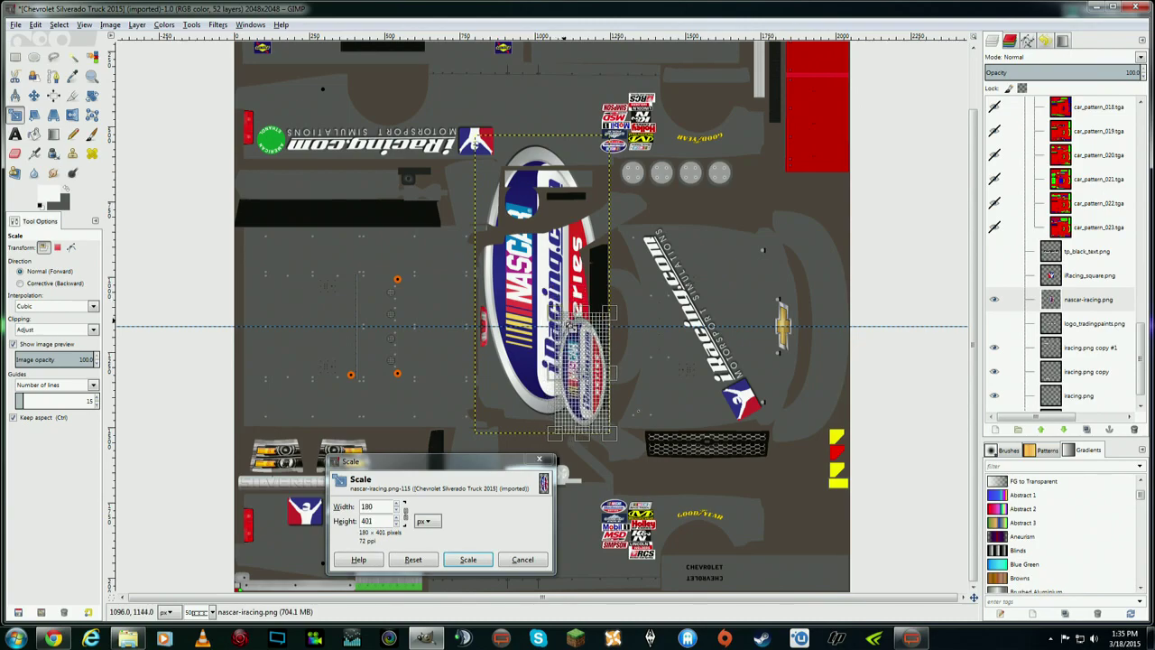
{"action": "left_click", "coordinate": [479, 556]}
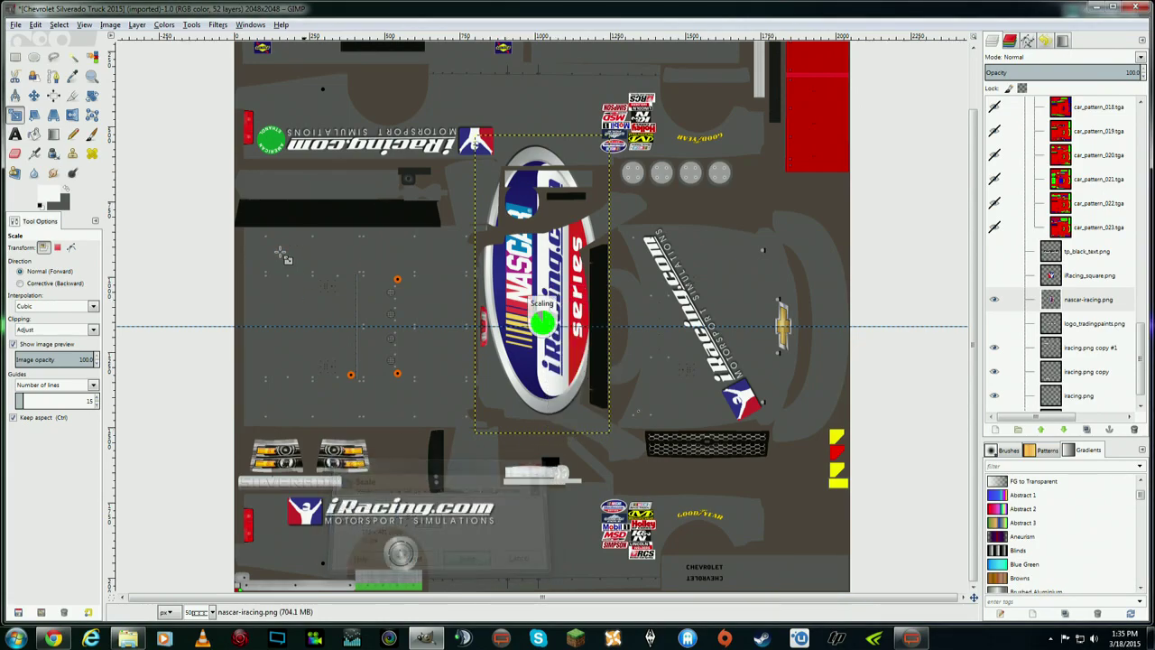
- Move the logo up-right beside the Chevrolet bowtie and shrink it further
{"action": "left_click", "coordinate": [35, 96]}
{"action": "left_click_drag", "start_coordinate": [572, 361], "coordinate": [726, 280]}
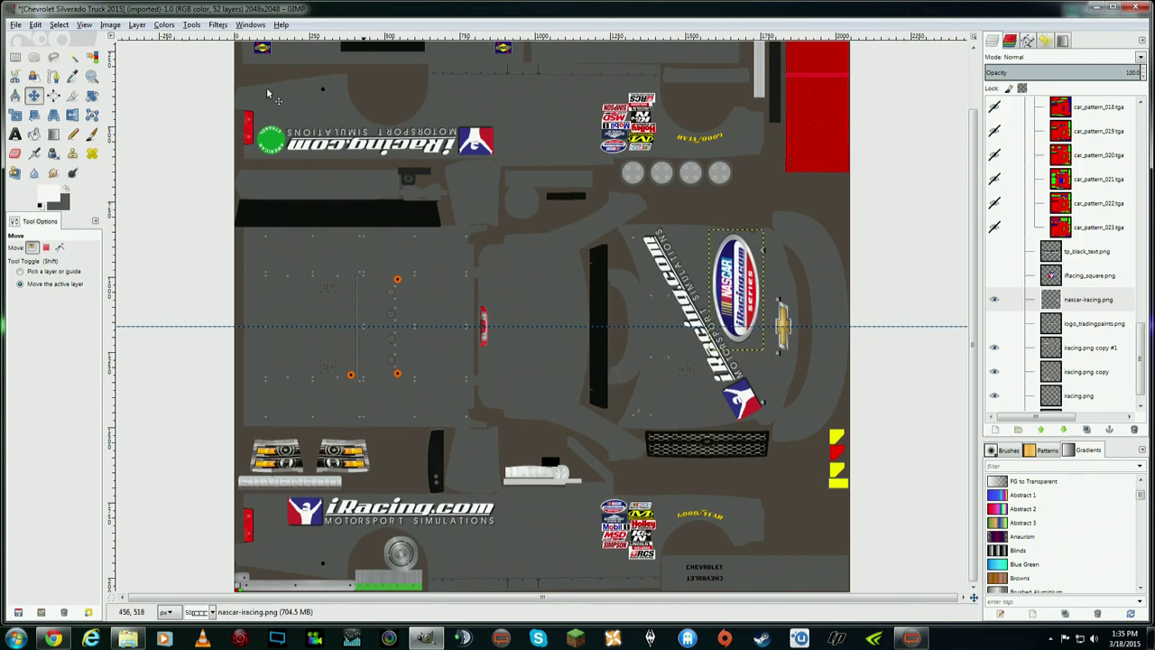
{"action": "left_click", "coordinate": [31, 115]}
{"action": "left_click", "coordinate": [15, 115]}
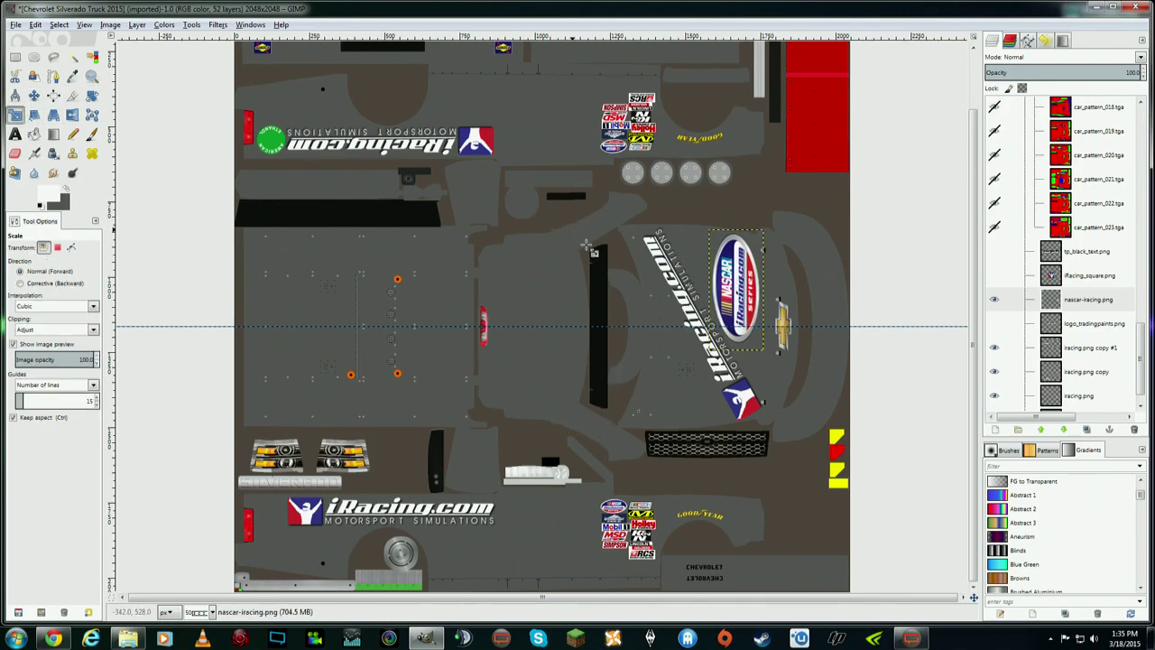
{"action": "left_click", "coordinate": [716, 233]}
{"action": "left_click_drag", "start_coordinate": [716, 233], "coordinate": [719, 251]}
{"action": "left_click", "coordinate": [466, 557]}
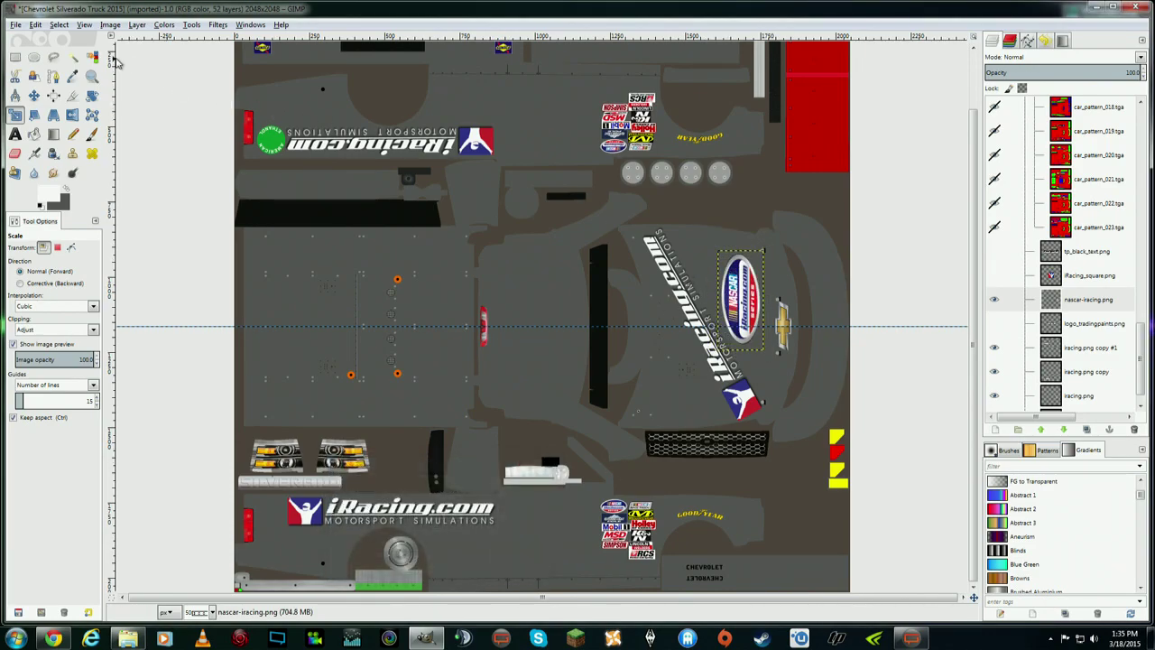
{"action": "left_click", "coordinate": [34, 95]}
- Nudge the small NASCAR logo slightly up and left beside the bowtie
{"action": "left_click_drag", "start_coordinate": [745, 297], "coordinate": [741, 287]}
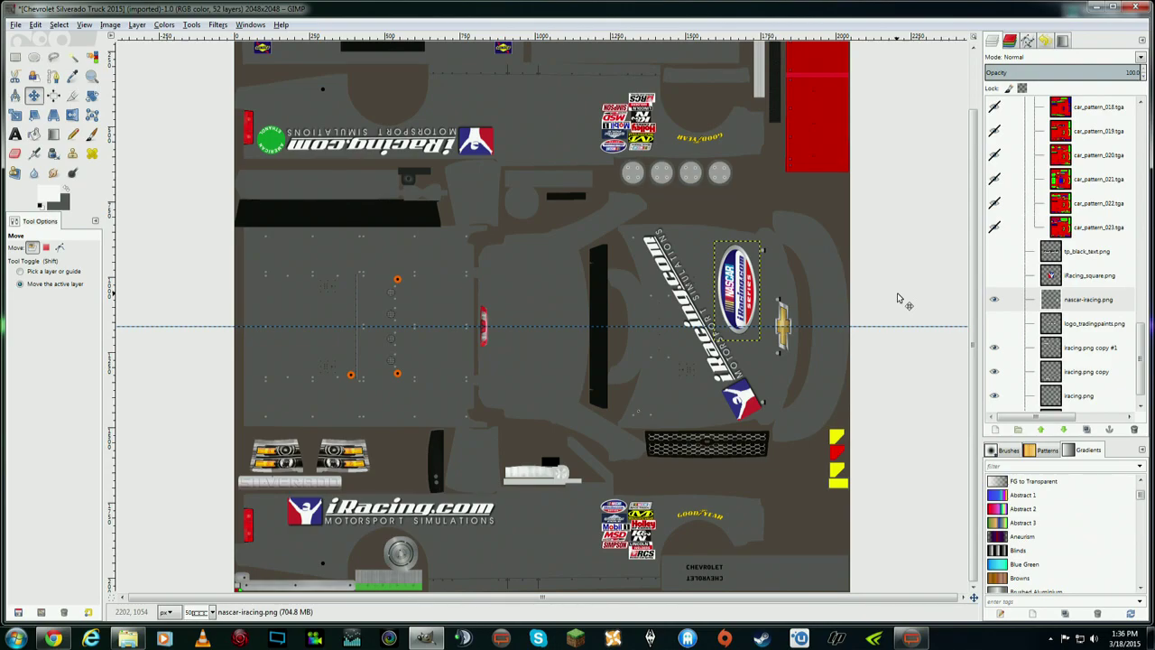
- Hide the NASCAR logo and diagonal iRacing.com decal layers, and show the square iRacing logo
{"action": "left_click", "coordinate": [994, 299]}
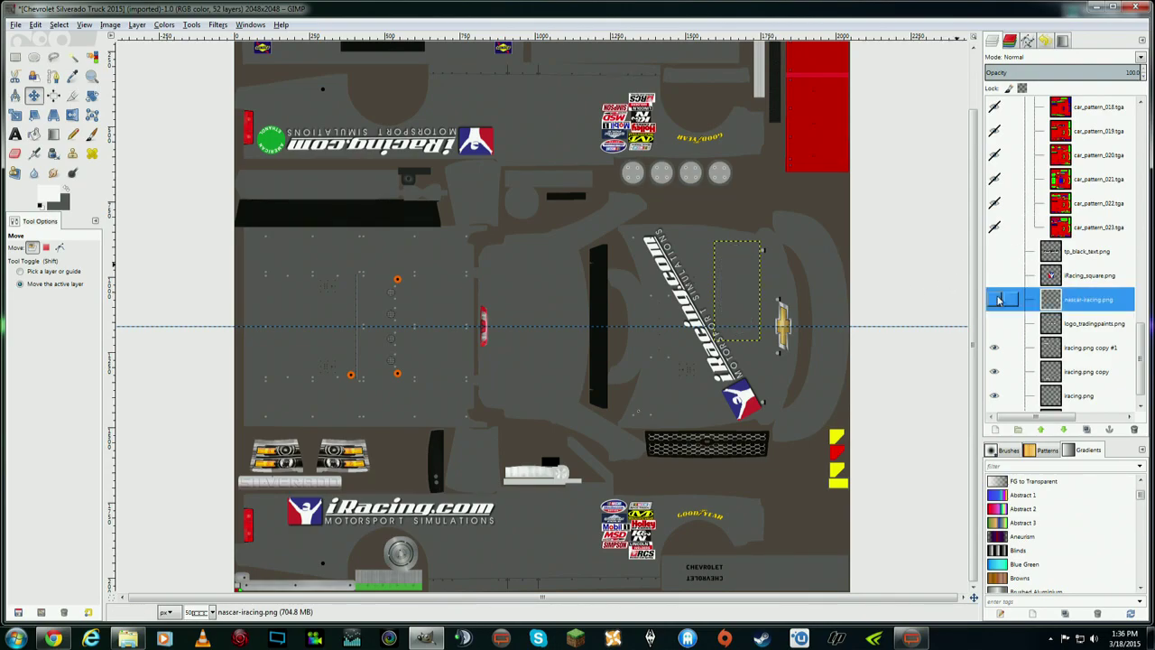
{"action": "scroll", "coordinate": [1142, 361], "scroll_direction": "down", "scroll_amount": 1}
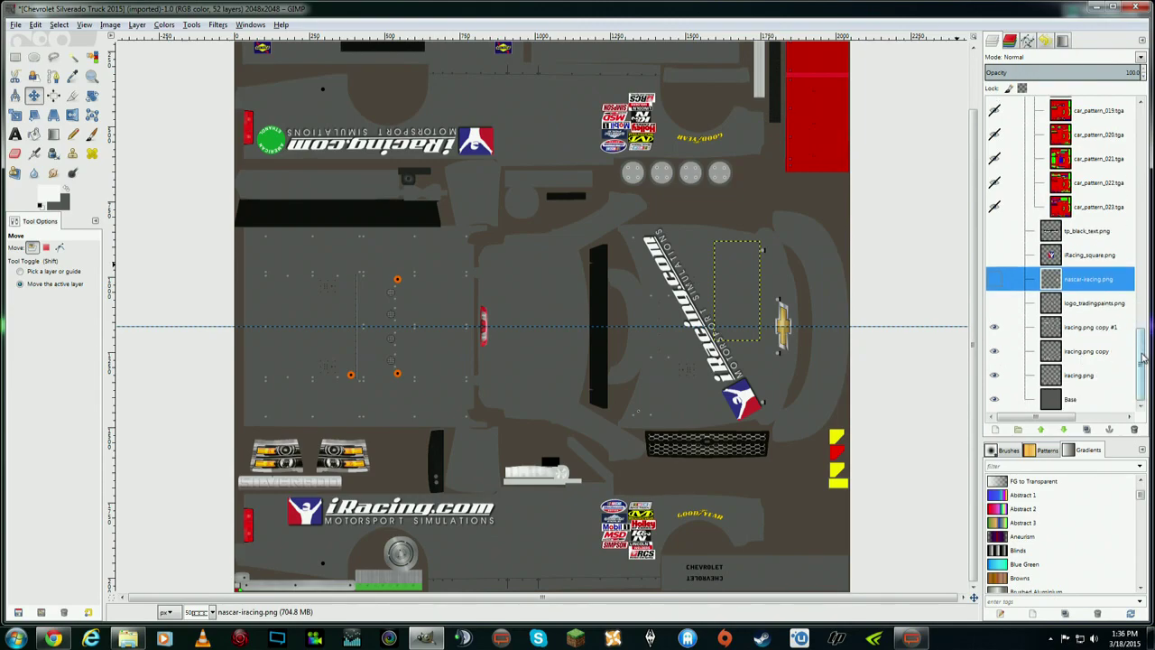
{"action": "left_click", "coordinate": [995, 326]}
{"action": "left_click", "coordinate": [994, 326]}
{"action": "left_click", "coordinate": [994, 351]}
{"action": "left_click", "coordinate": [994, 351]}
{"action": "left_click", "coordinate": [994, 374]}
{"action": "left_click", "coordinate": [995, 374]}
{"action": "left_click", "coordinate": [994, 376]}
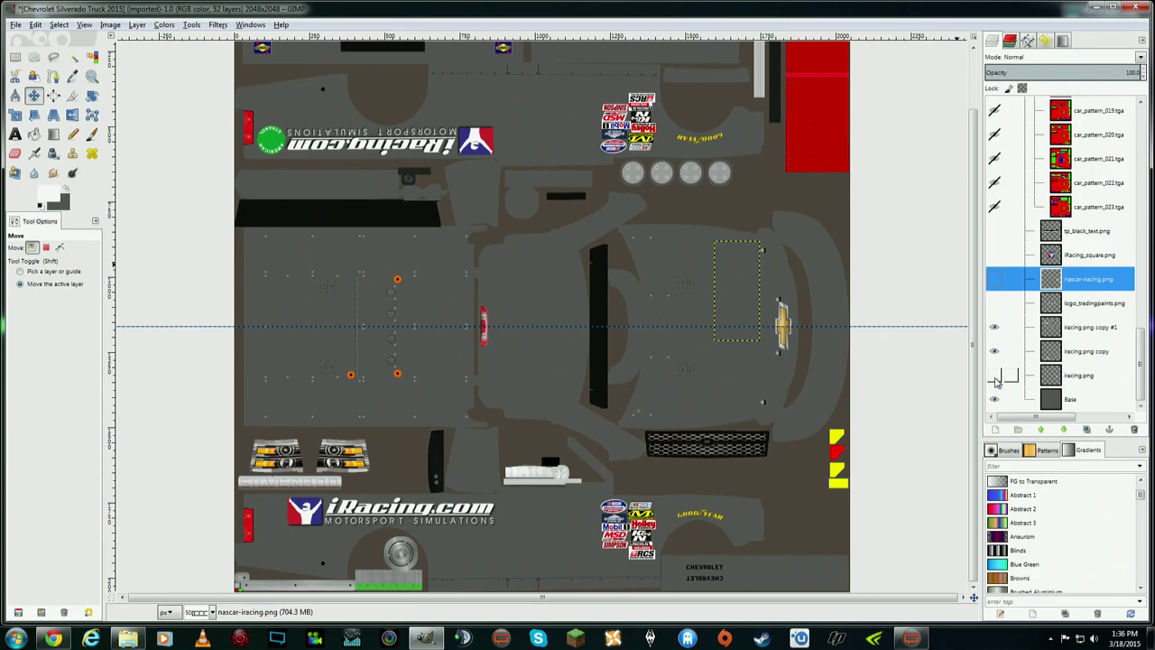
{"action": "left_click", "coordinate": [998, 256]}
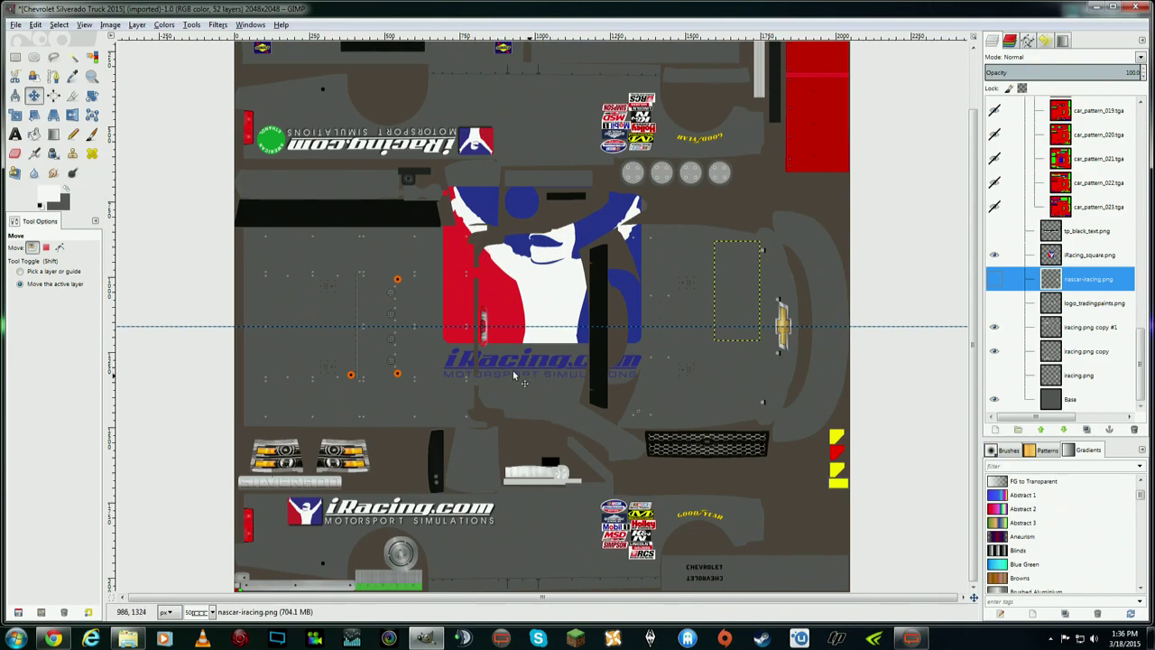
{"action": "left_click", "coordinate": [36, 95]}
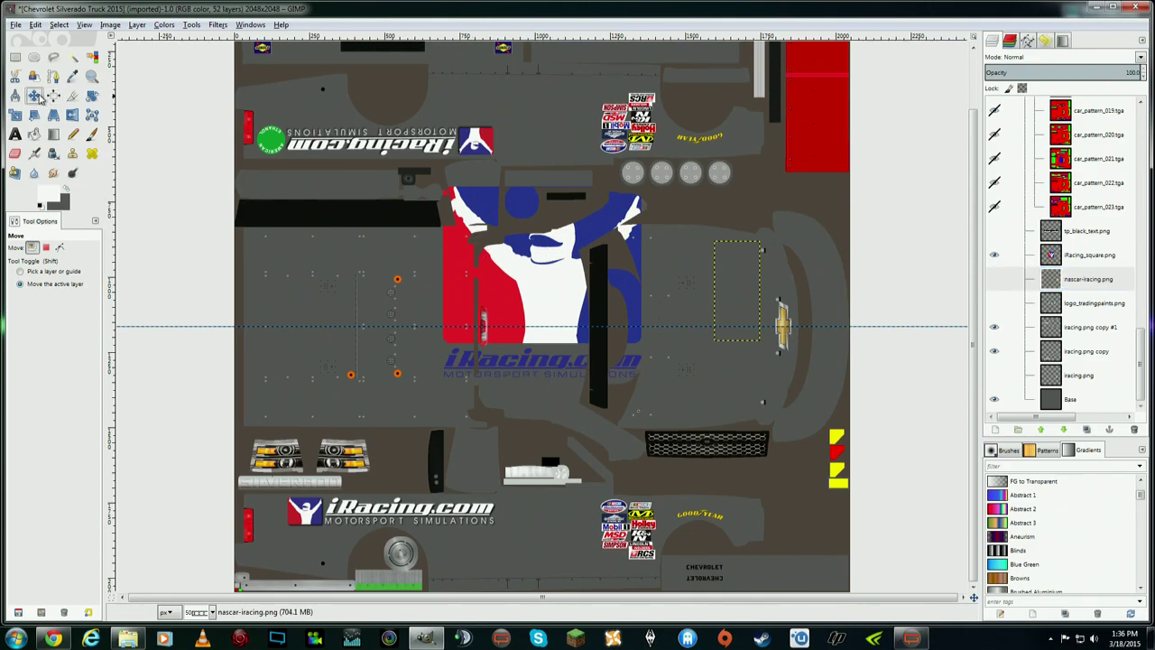
- Open iRacing_square from the logo folder in Explorer with Edit with GIMP
{"action": "key", "text": "alt+Tab"}
{"action": "left_click_drag", "start_coordinate": [1117, 60], "coordinate": [352, 117]}
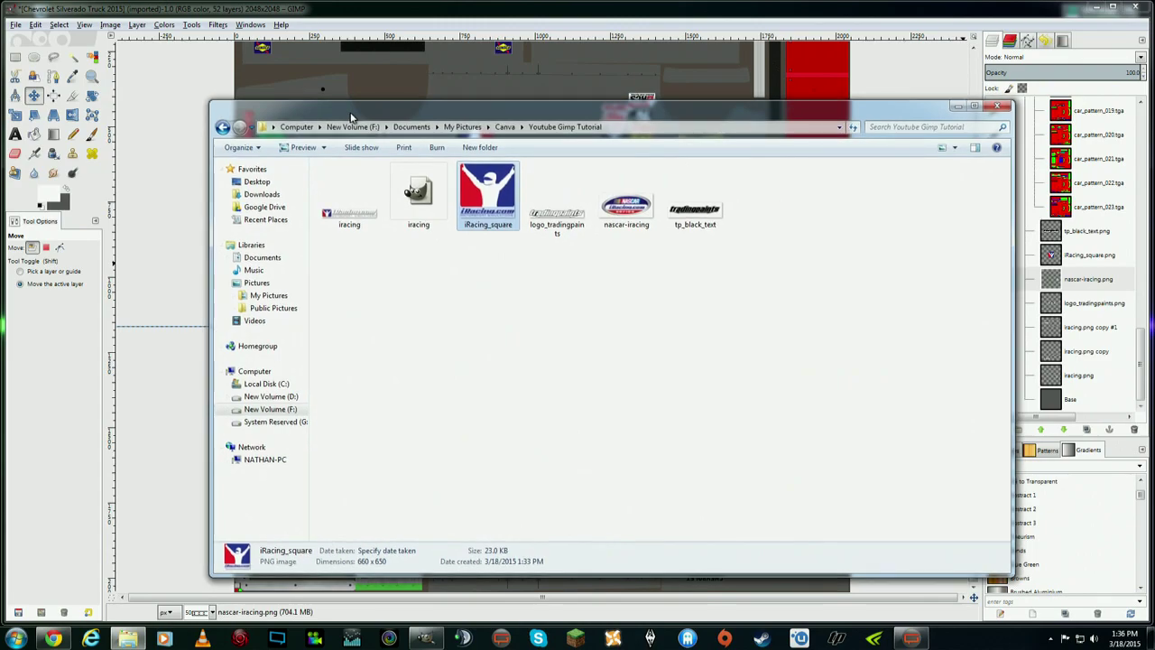
{"action": "right_click", "coordinate": [489, 190]}
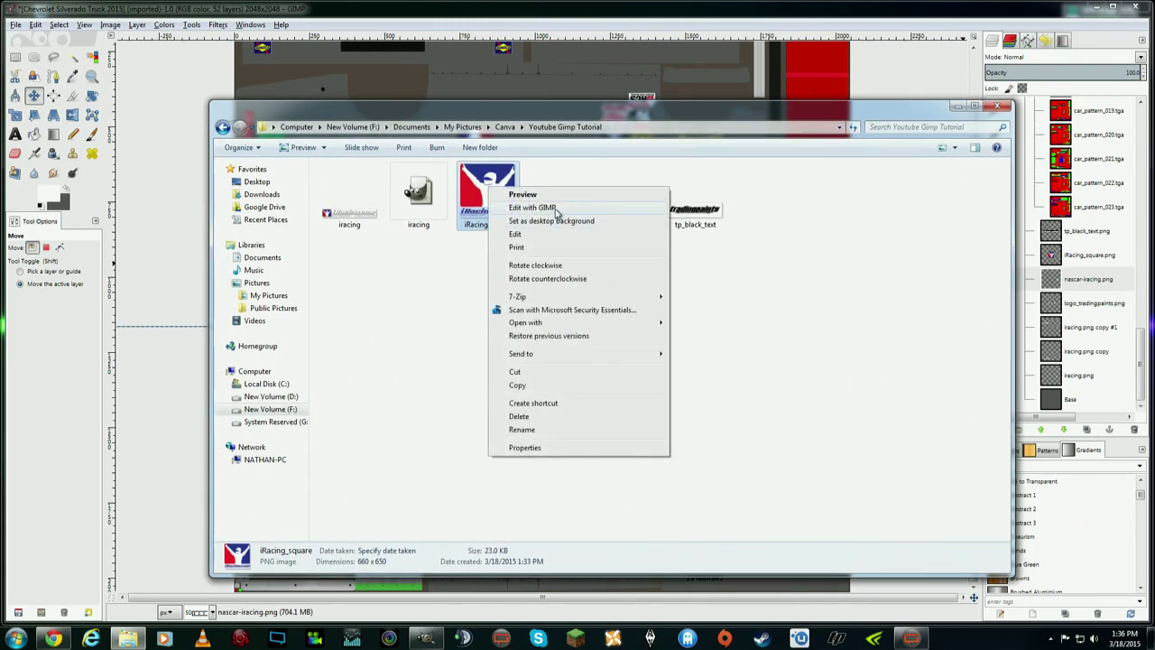
{"action": "left_click", "coordinate": [557, 209]}
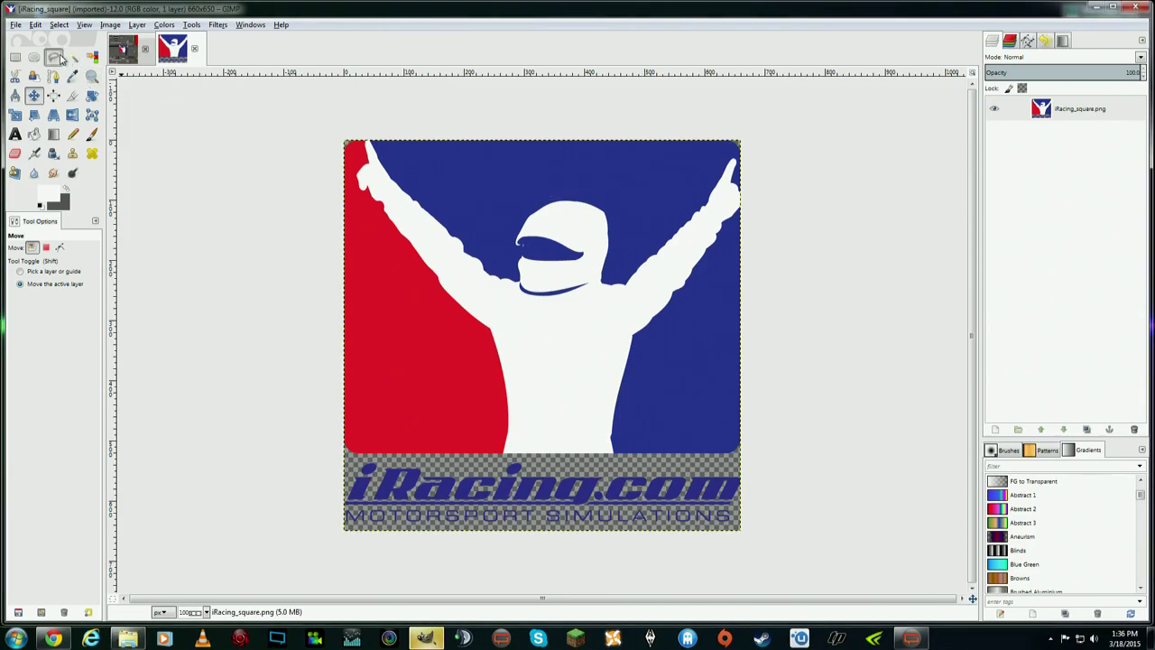
- Outline the iRacing.com MOTORSPORT SIMULATIONS text band with a four-corner Free Select polygon
{"action": "left_click", "coordinate": [53, 56]}
{"action": "left_click", "coordinate": [336, 462]}
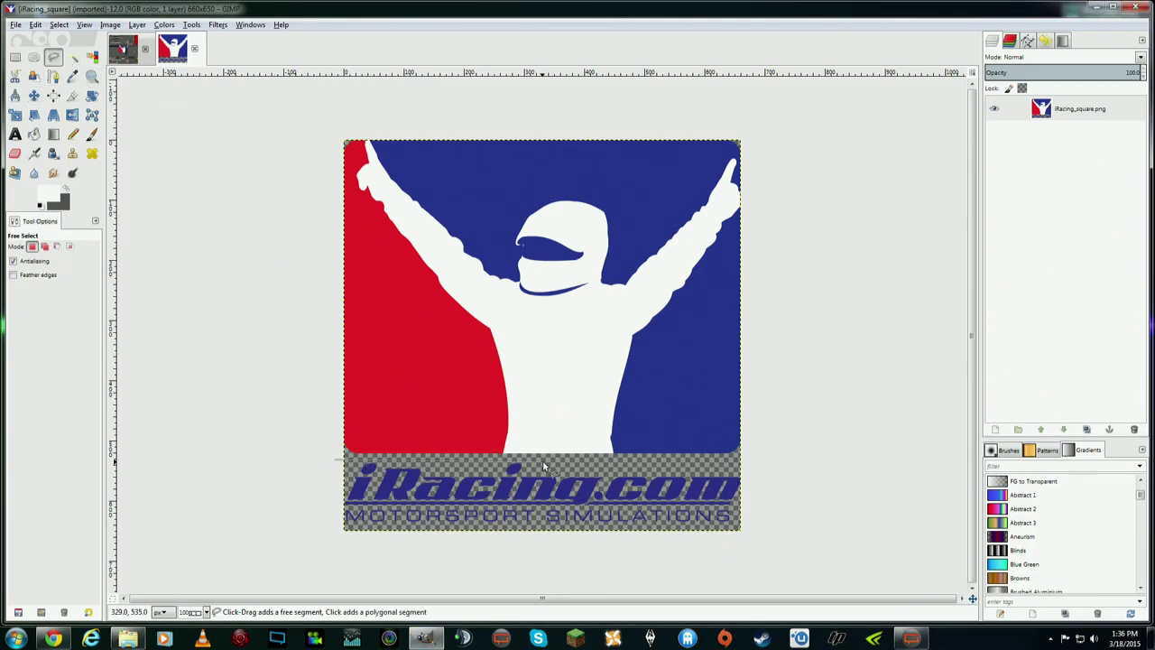
{"action": "left_click", "coordinate": [755, 459]}
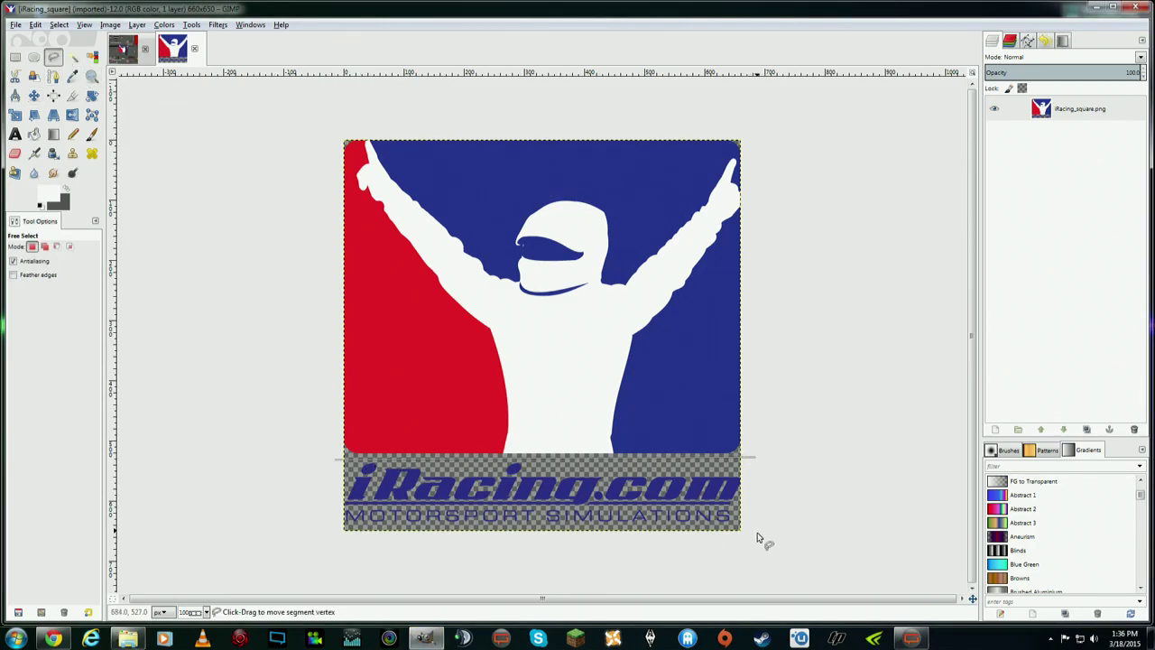
{"action": "left_click", "coordinate": [755, 536]}
{"action": "left_click", "coordinate": [330, 541]}
{"action": "left_click", "coordinate": [336, 462]}
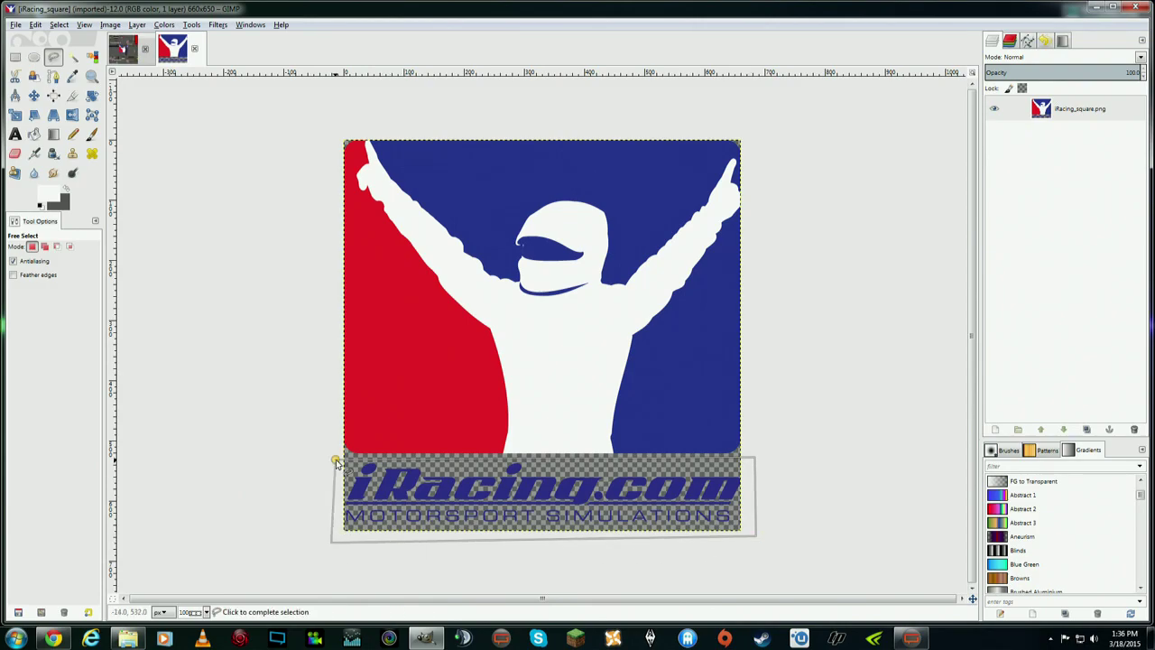
{"action": "key", "text": "Return"}
{"action": "right_click", "coordinate": [408, 476]}
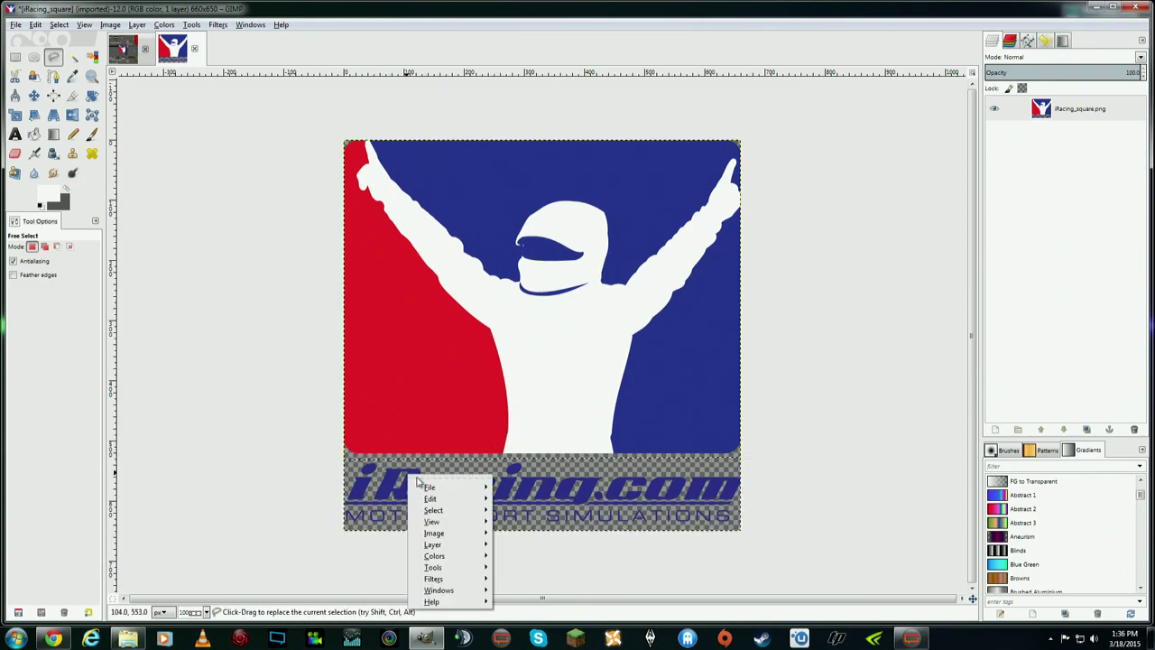
- Copy the selected text band and paste it as a new Clipboard layer
{"action": "mouse_move", "coordinate": [450, 502]}
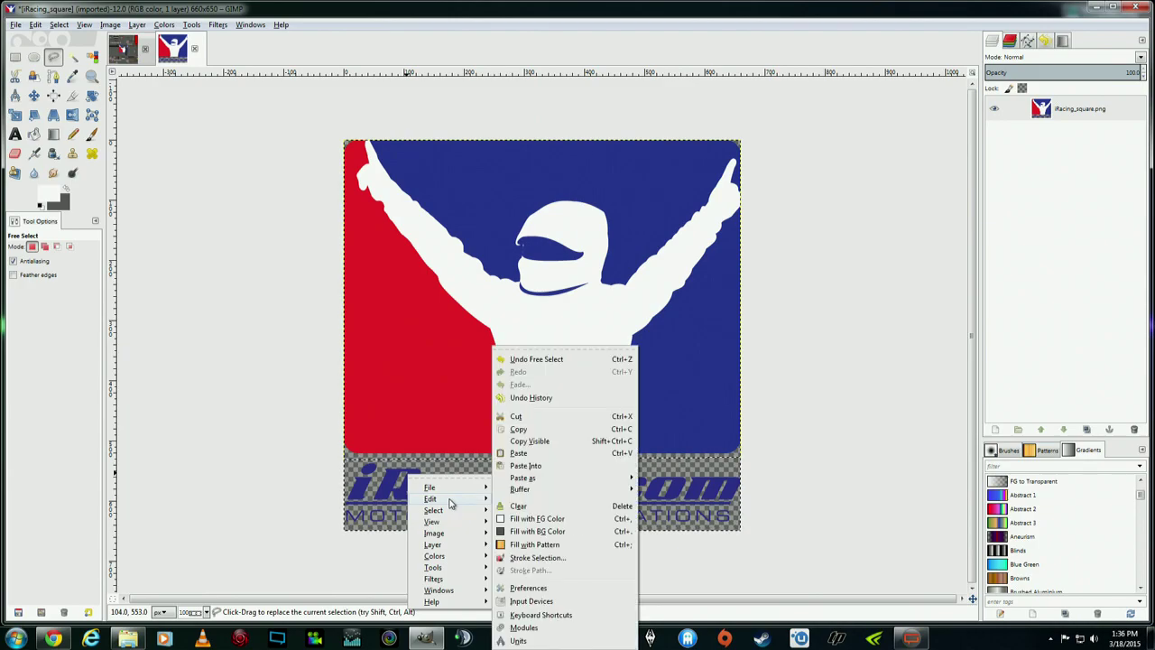
{"action": "left_click", "coordinate": [552, 430]}
{"action": "right_click", "coordinate": [527, 487]}
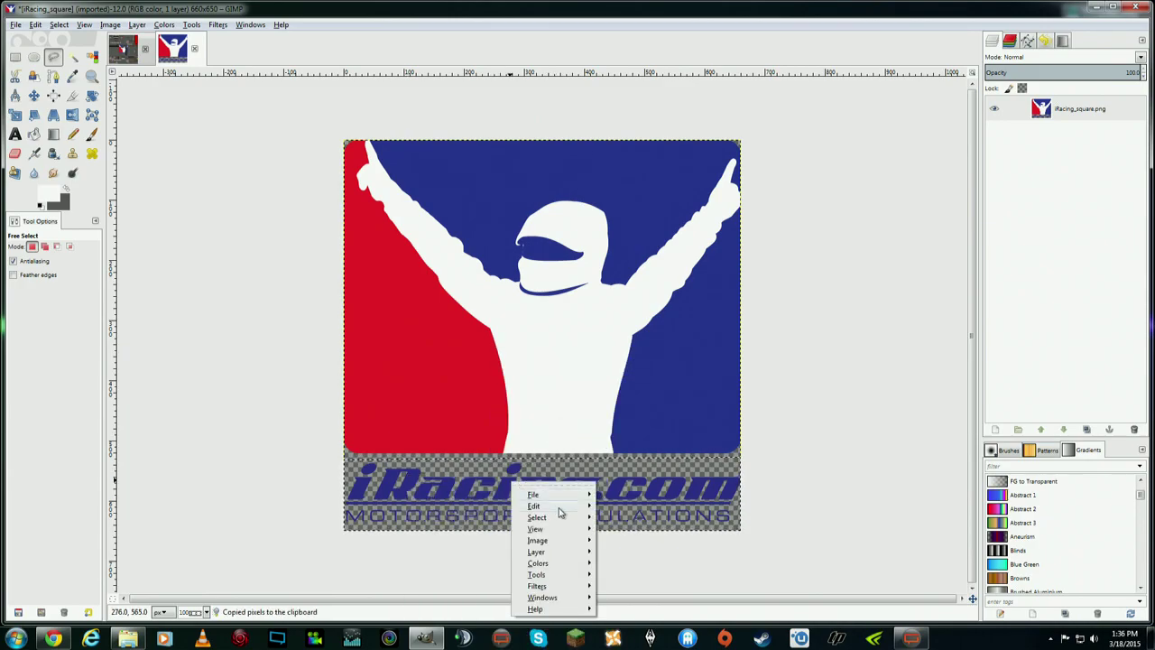
{"action": "mouse_move", "coordinate": [546, 506]}
{"action": "mouse_move", "coordinate": [705, 480]}
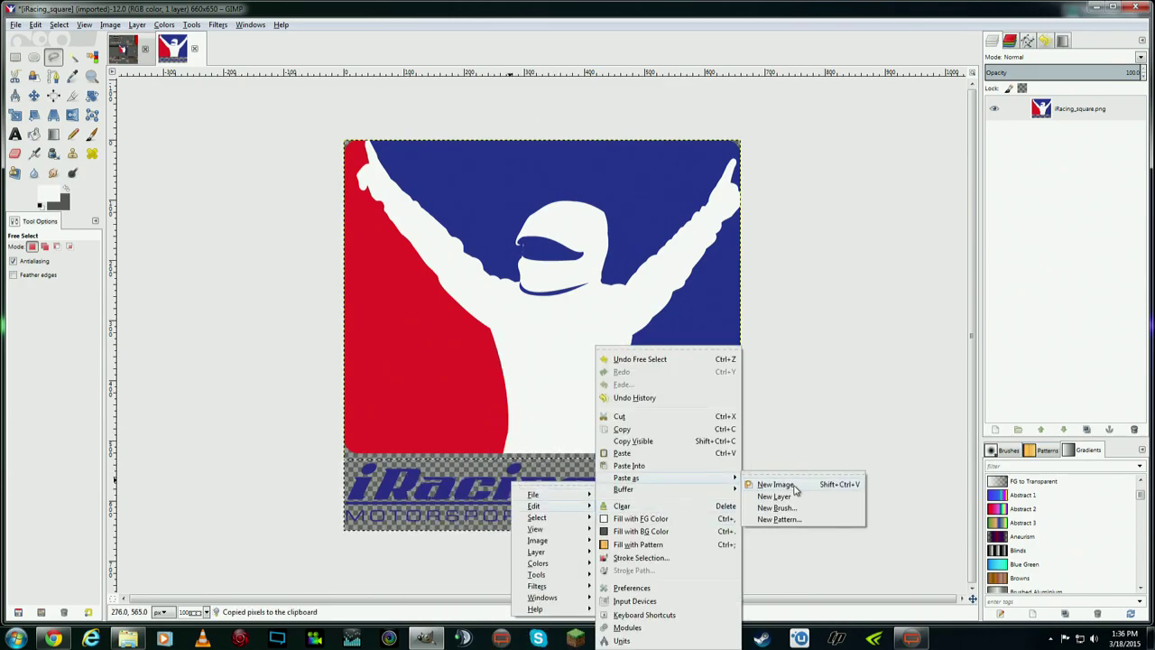
{"action": "left_click", "coordinate": [774, 496]}
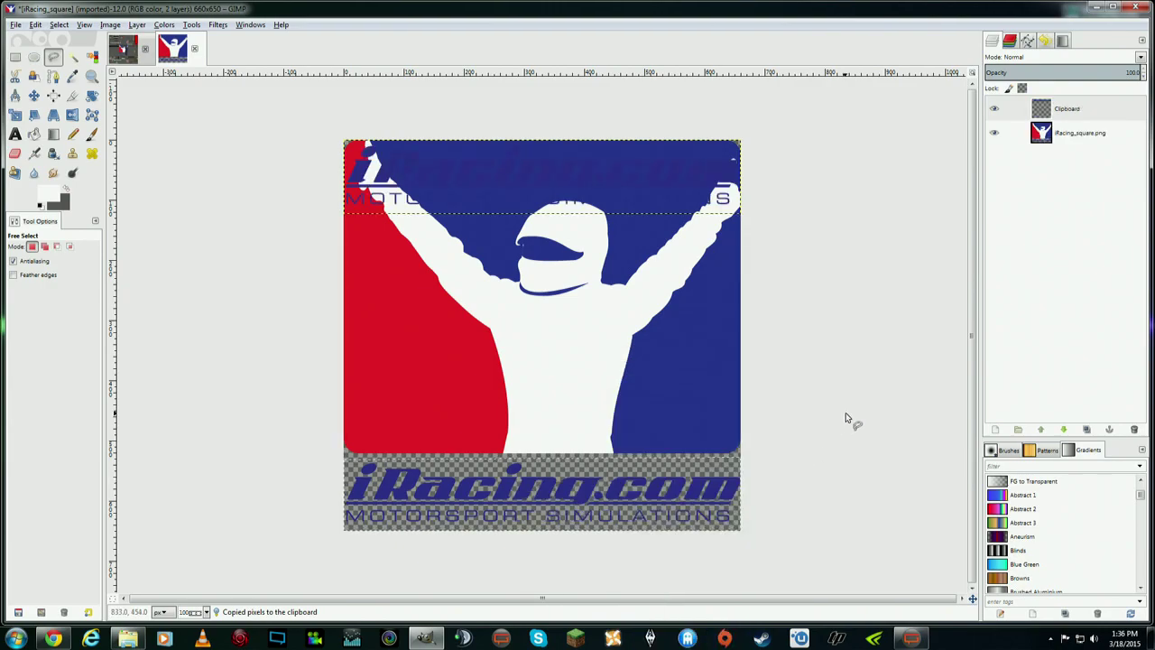
- Move the Clipboard layer down over the logo's bottom text band and check its alignment
{"action": "left_click", "coordinate": [34, 95]}
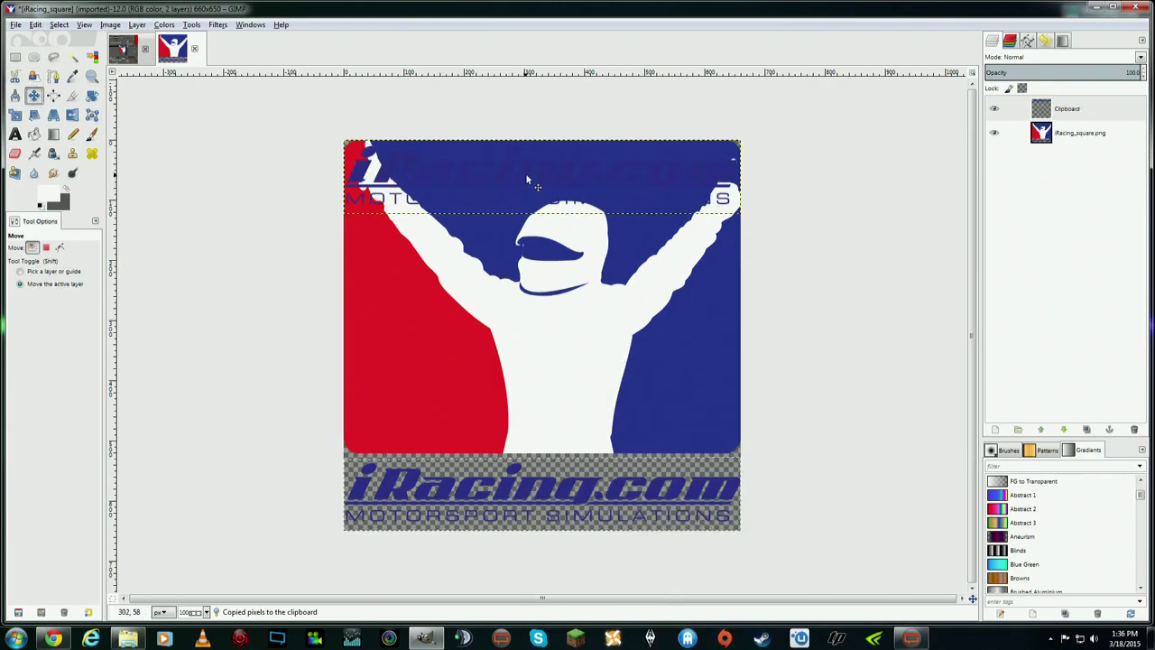
{"action": "left_click", "coordinate": [1121, 116]}
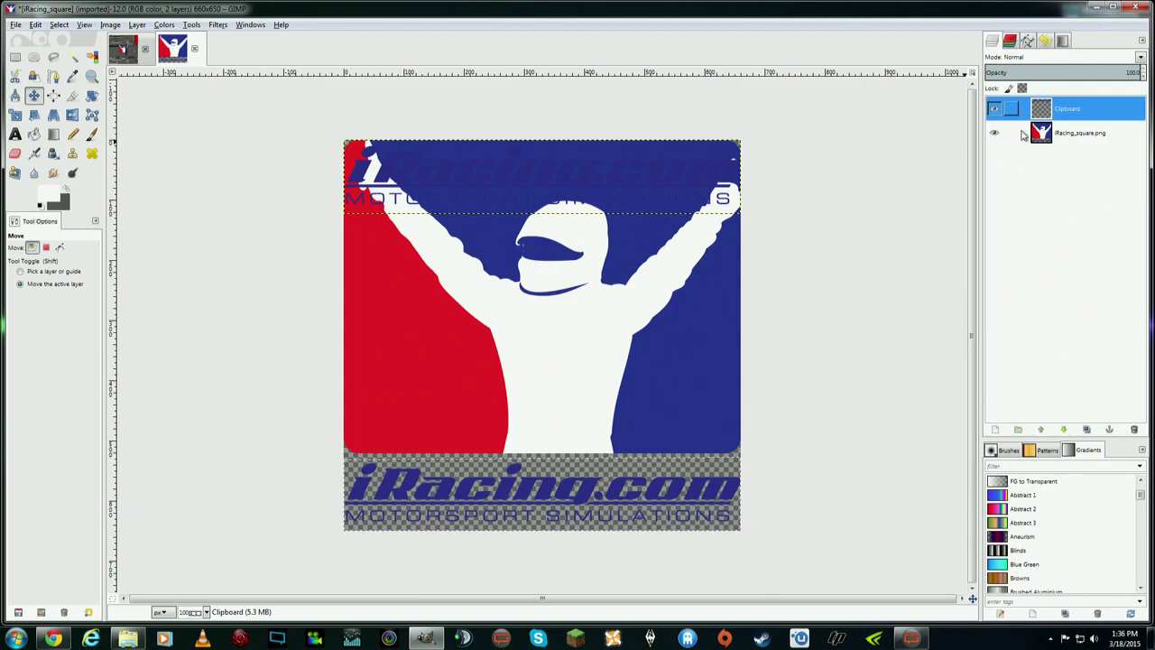
{"action": "left_click_drag", "start_coordinate": [544, 167], "coordinate": [535, 487]}
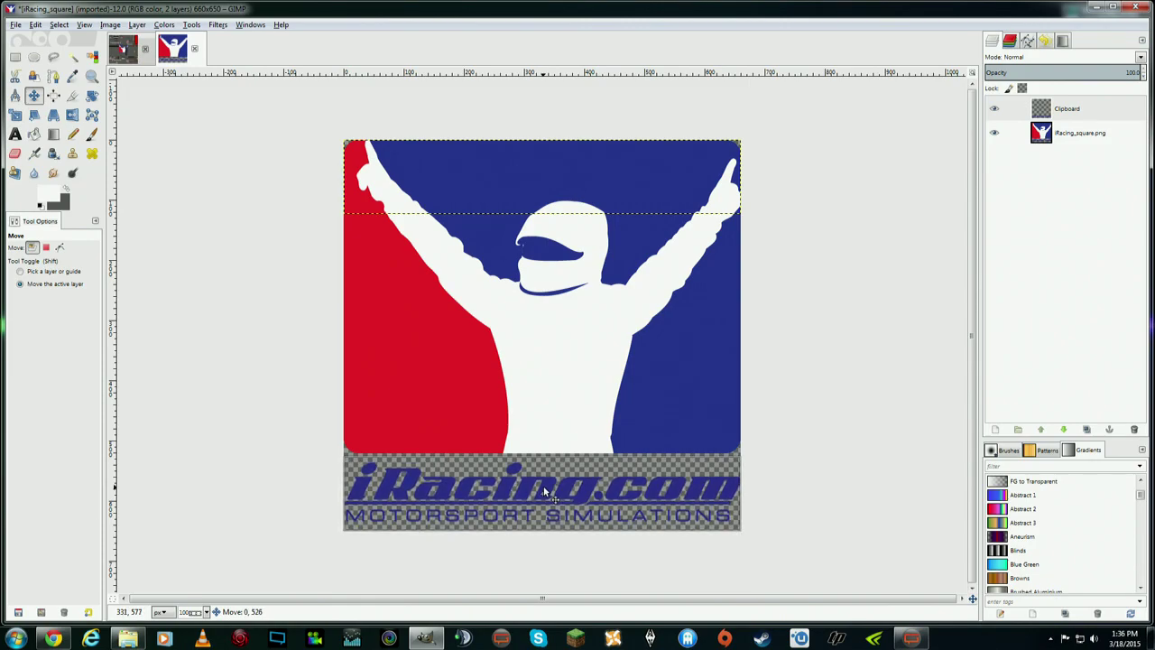
{"action": "left_click_drag", "start_coordinate": [544, 493], "coordinate": [544, 492]}
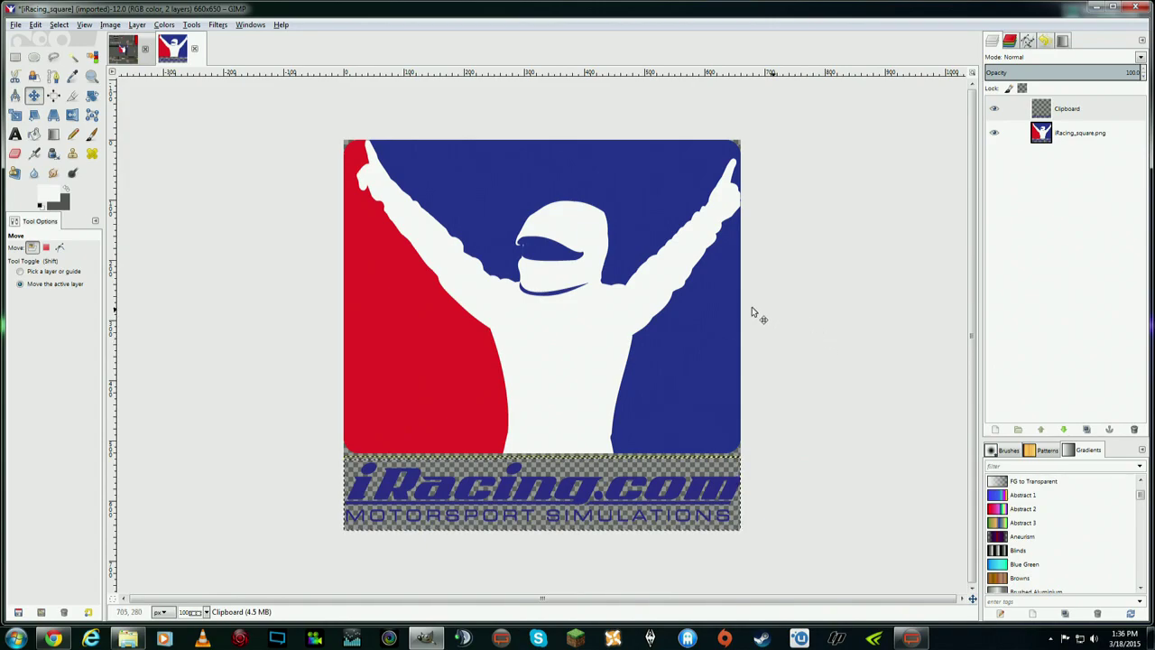
{"action": "left_click", "coordinate": [993, 114]}
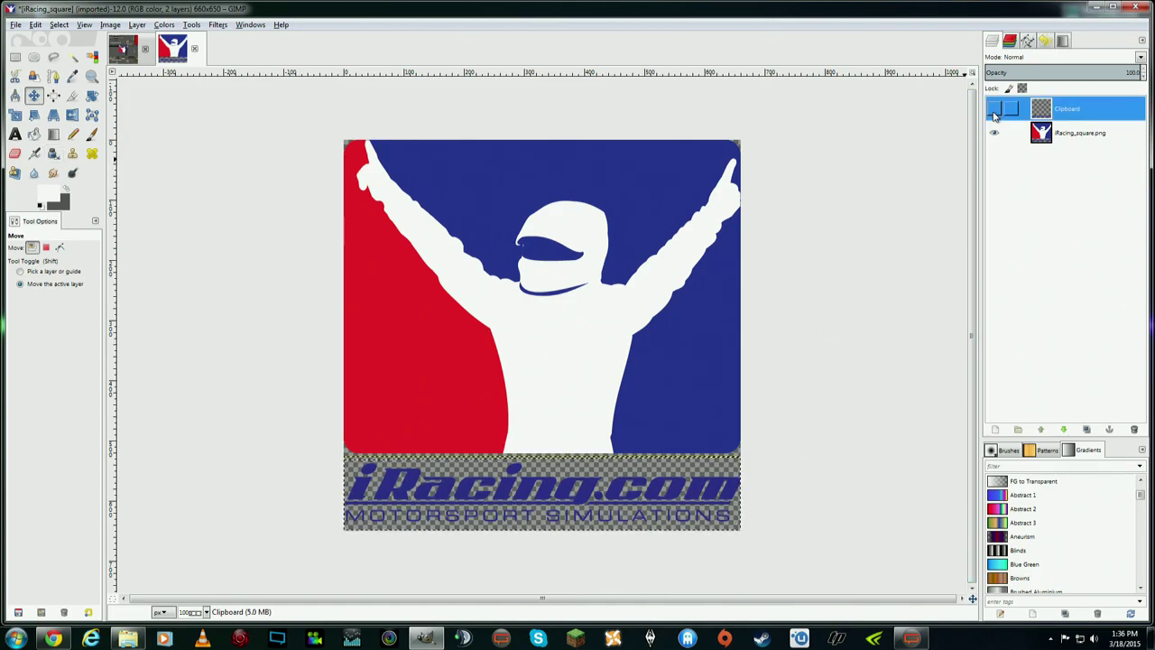
{"action": "left_click", "coordinate": [1063, 133]}
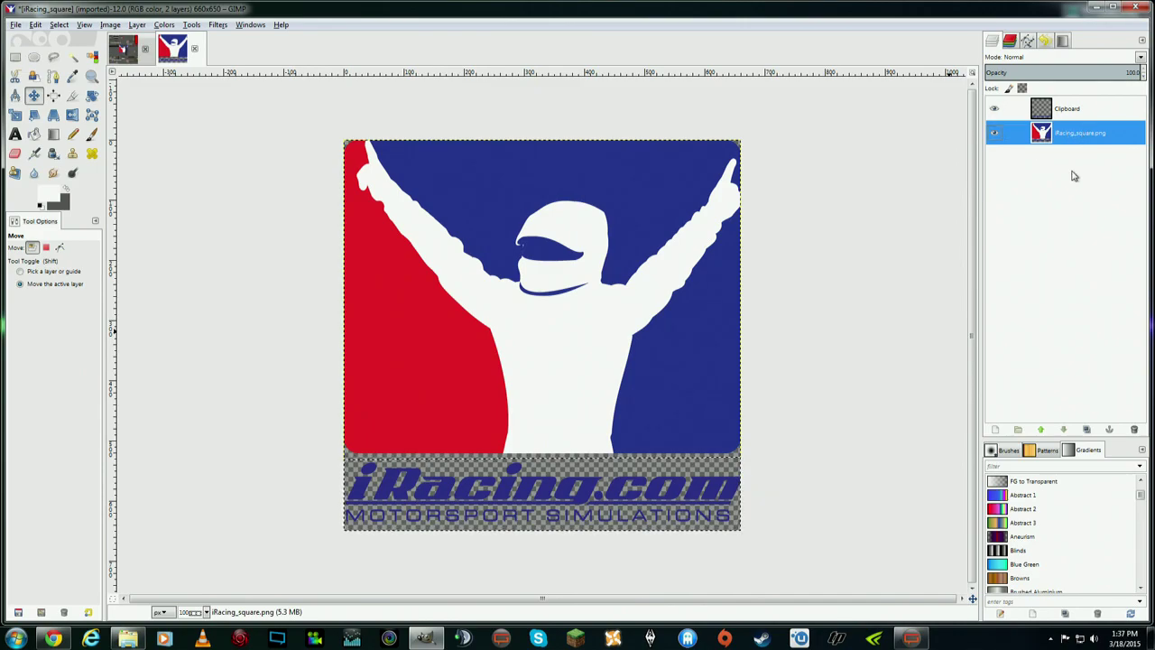
{"action": "left_click", "coordinate": [995, 110]}
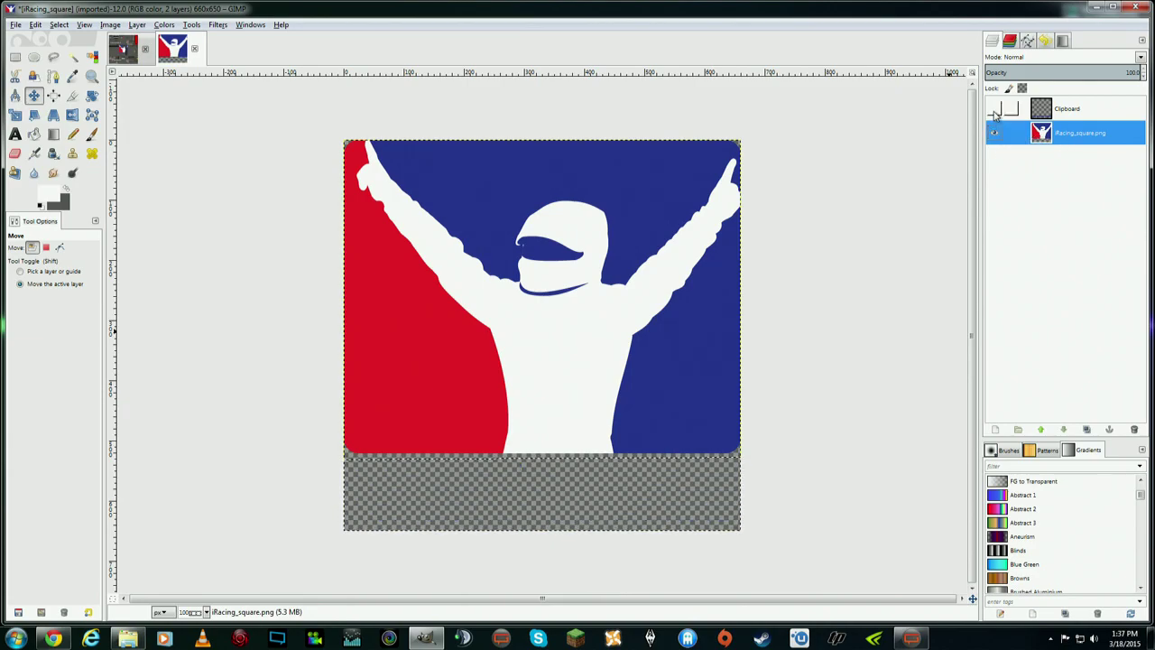
{"action": "left_click", "coordinate": [995, 110]}
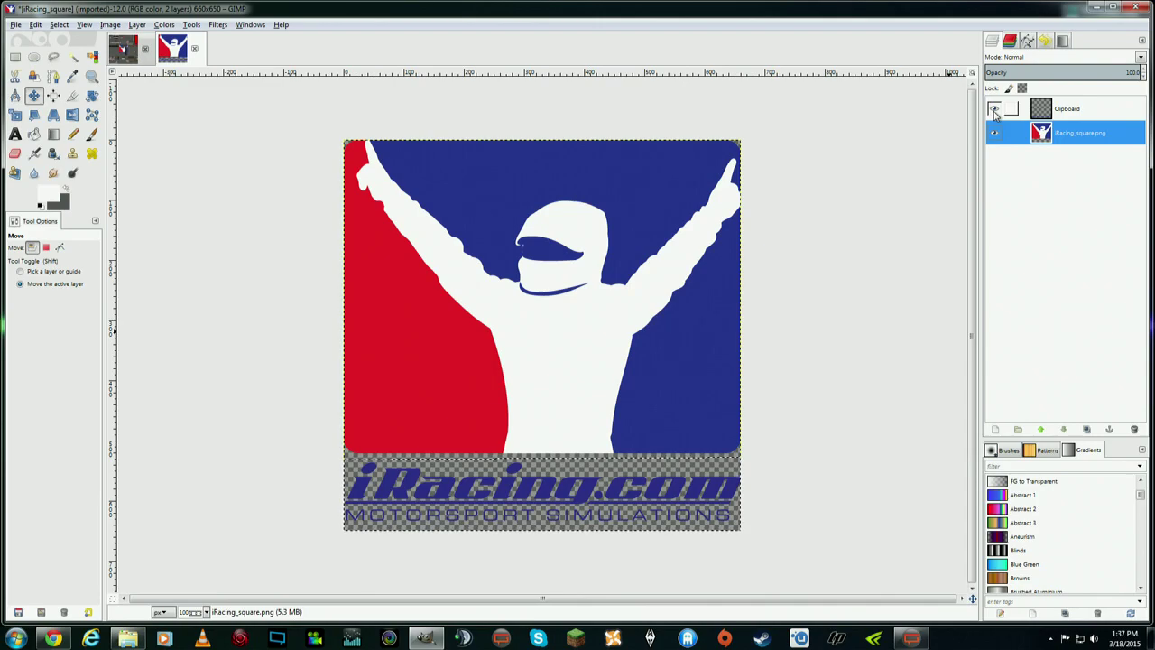
{"action": "right_click", "coordinate": [1083, 115]}
{"action": "left_click", "coordinate": [1029, 194]}
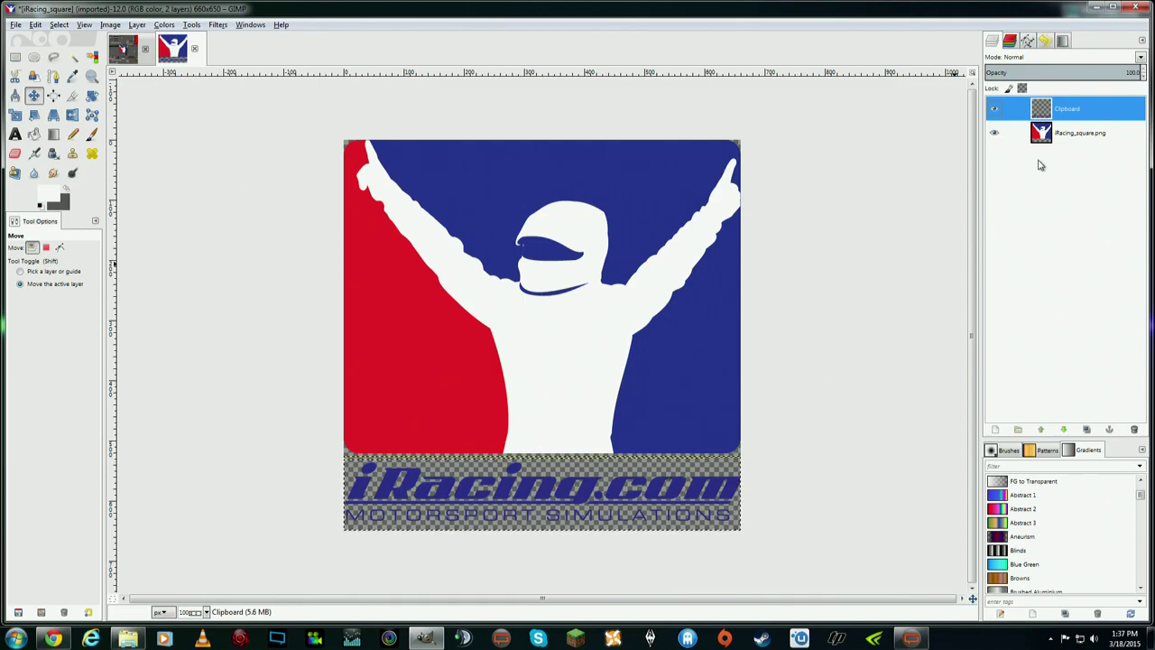
- Fill the Clipboard text's alpha selection with white, then clear the selection
{"action": "right_click", "coordinate": [1072, 114]}
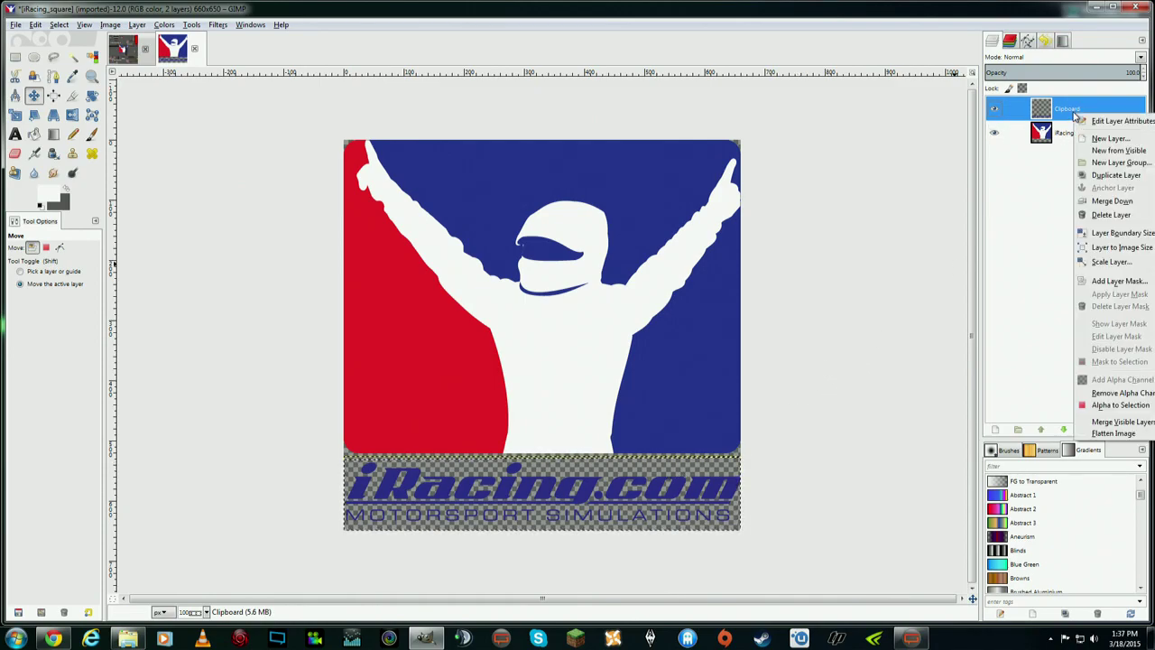
{"action": "left_click", "coordinate": [1121, 406]}
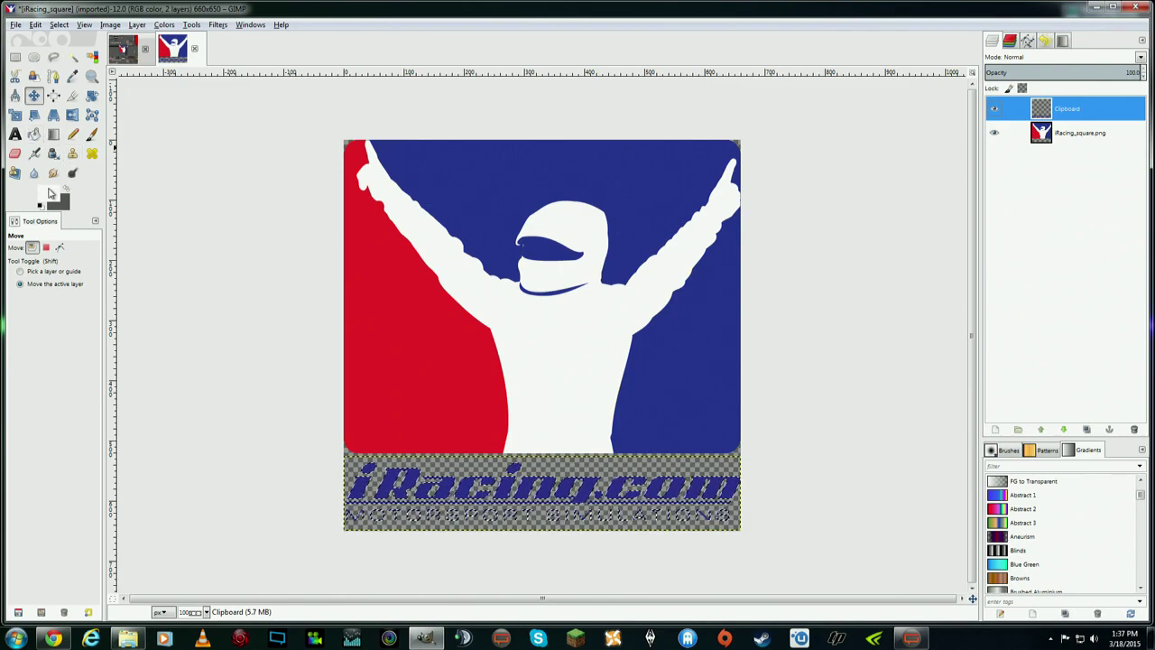
{"action": "left_click", "coordinate": [33, 134]}
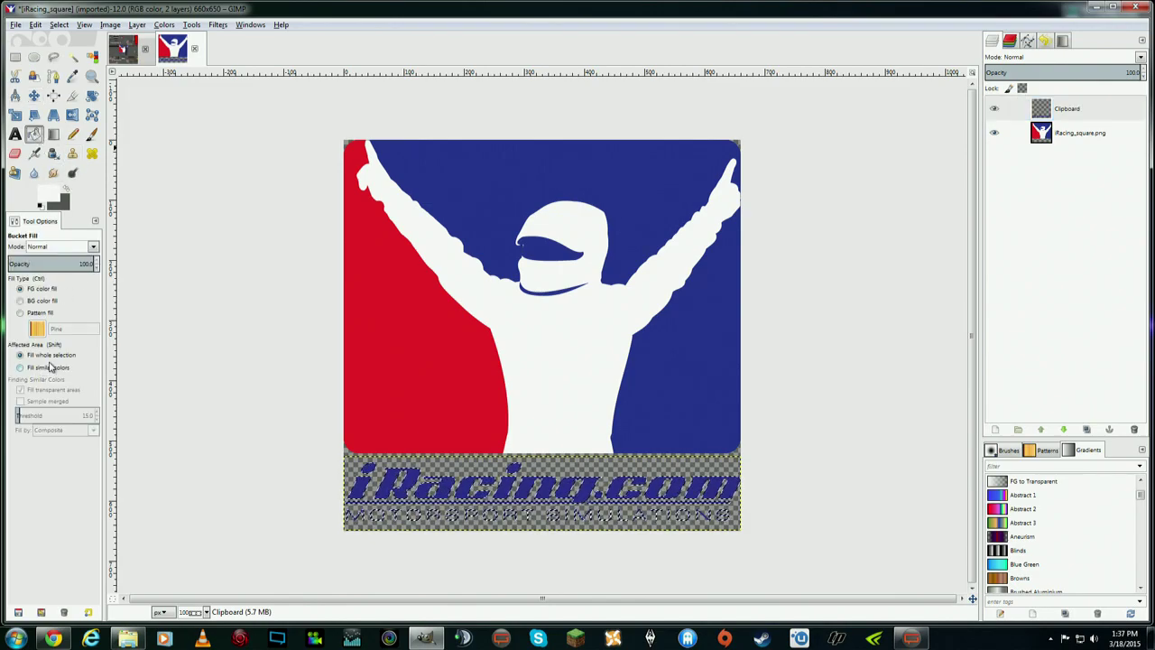
{"action": "left_click", "coordinate": [392, 478]}
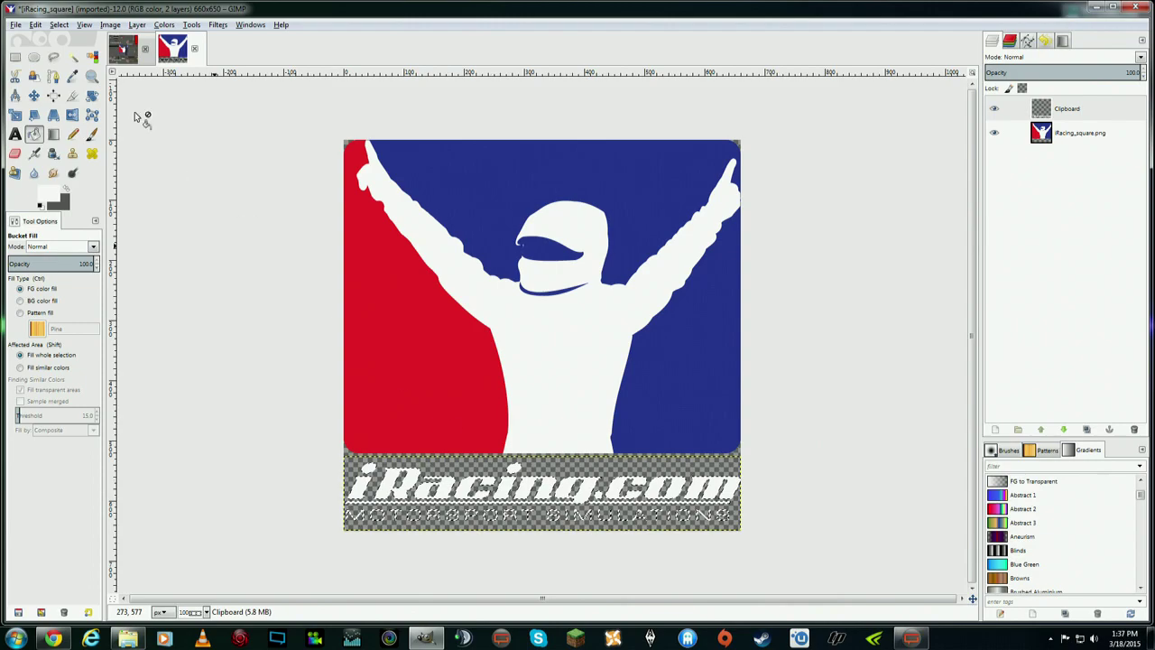
{"action": "left_click", "coordinate": [59, 24]}
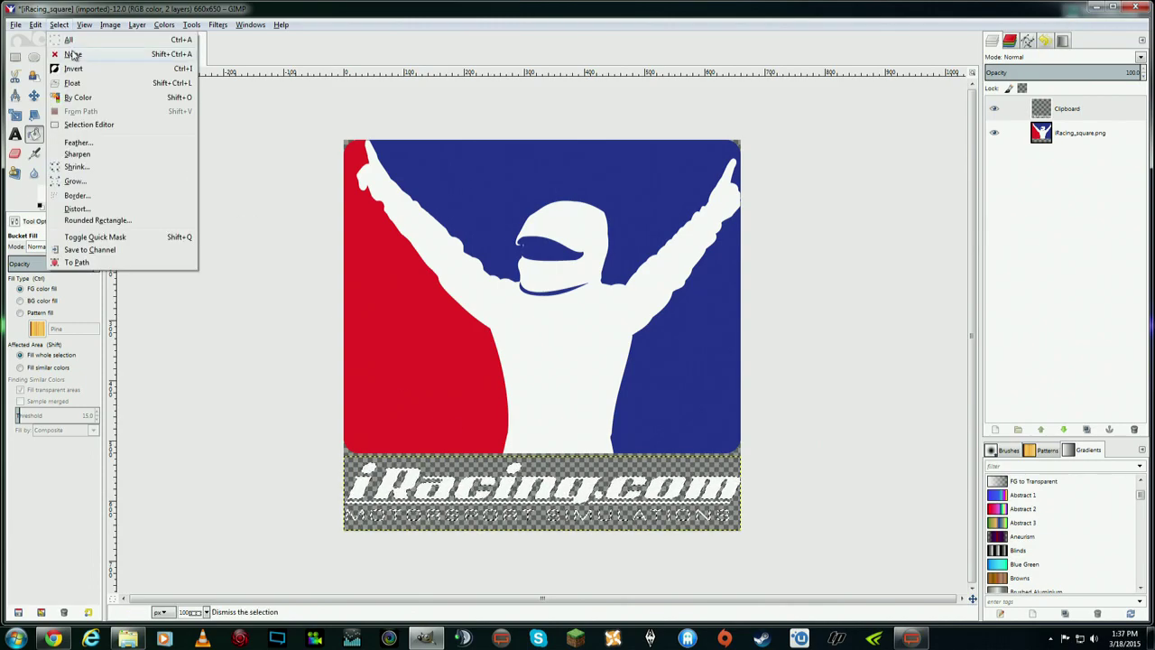
{"action": "left_click", "coordinate": [72, 54]}
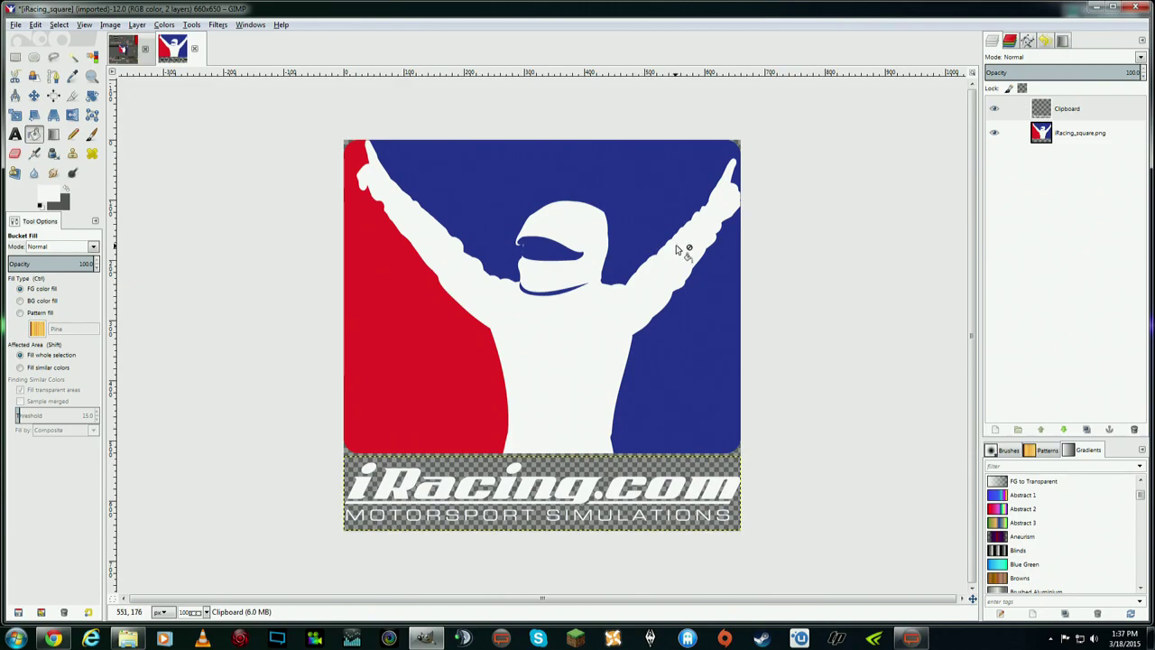
- Merge the white text layer down into iRacing_square.png
{"action": "left_click", "coordinate": [1066, 142]}
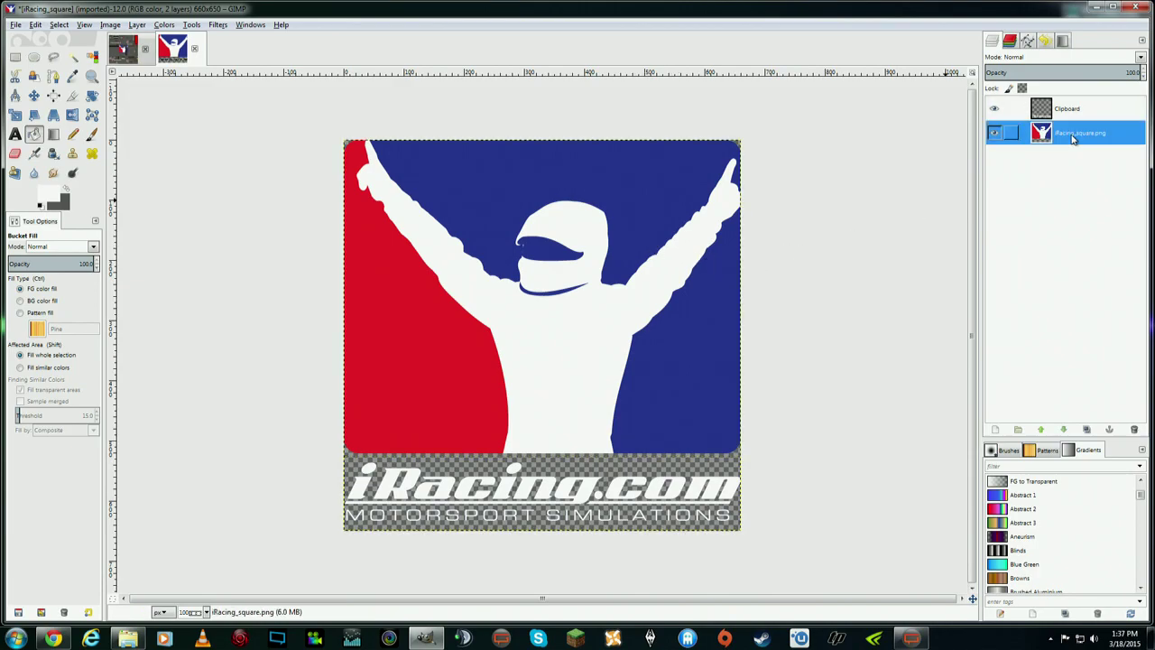
{"action": "right_click", "coordinate": [1070, 109]}
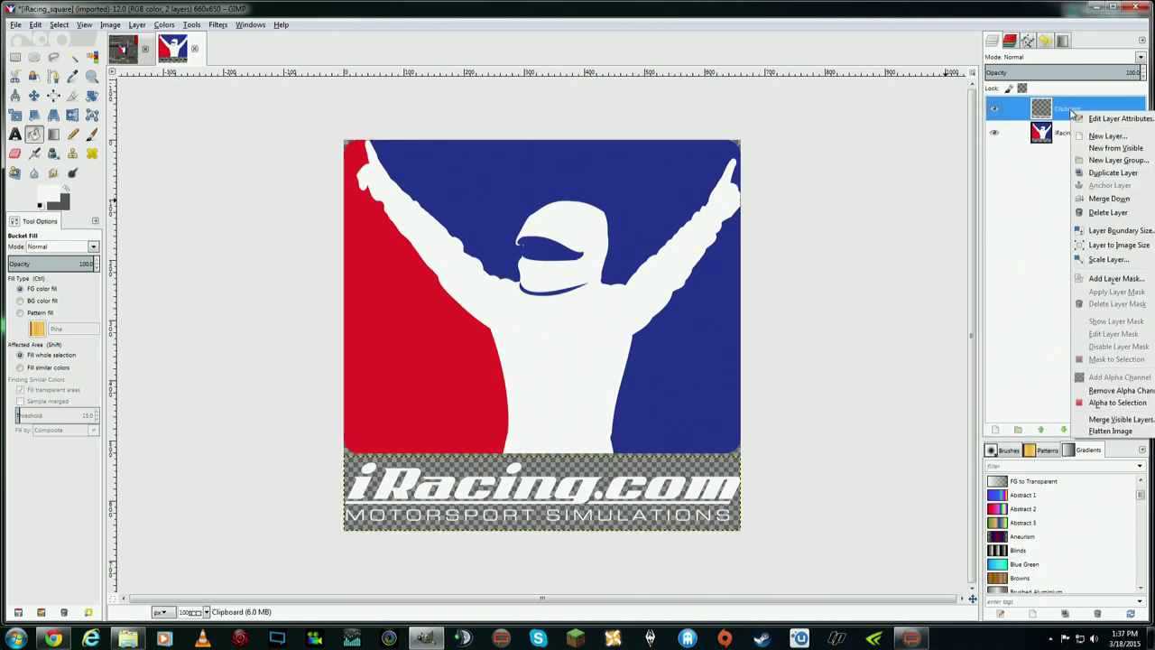
{"action": "left_click", "coordinate": [1115, 199]}
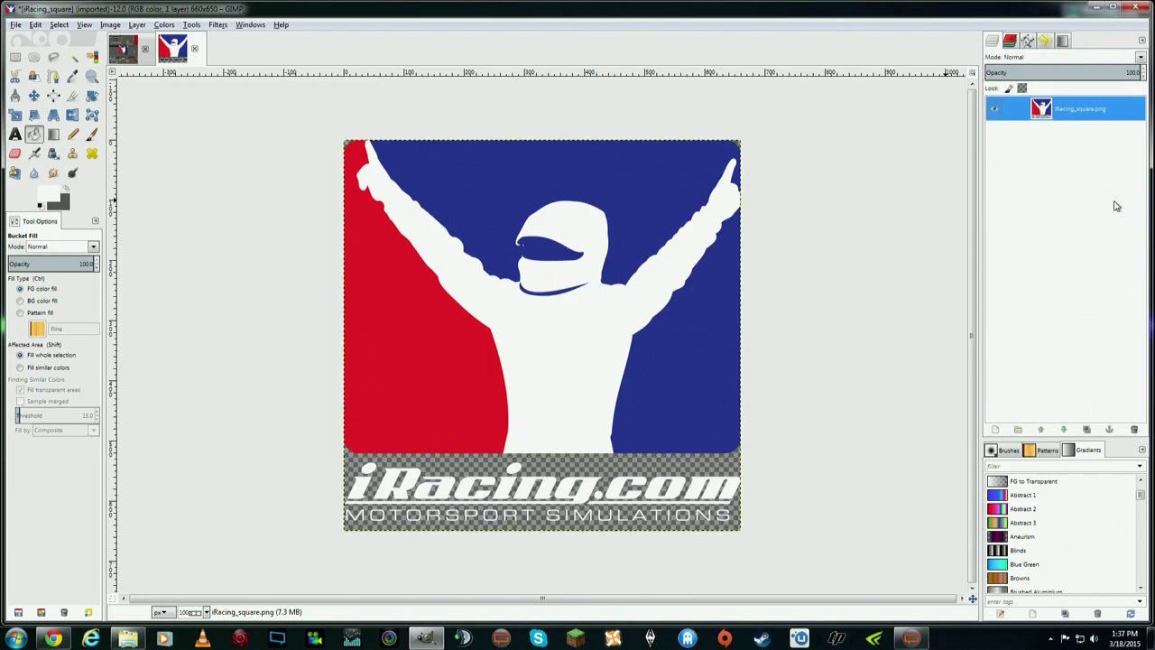
- Add a Drop Shadow with blur radius 15 and opacity 90 to the square logo
{"action": "left_click", "coordinate": [219, 25]}
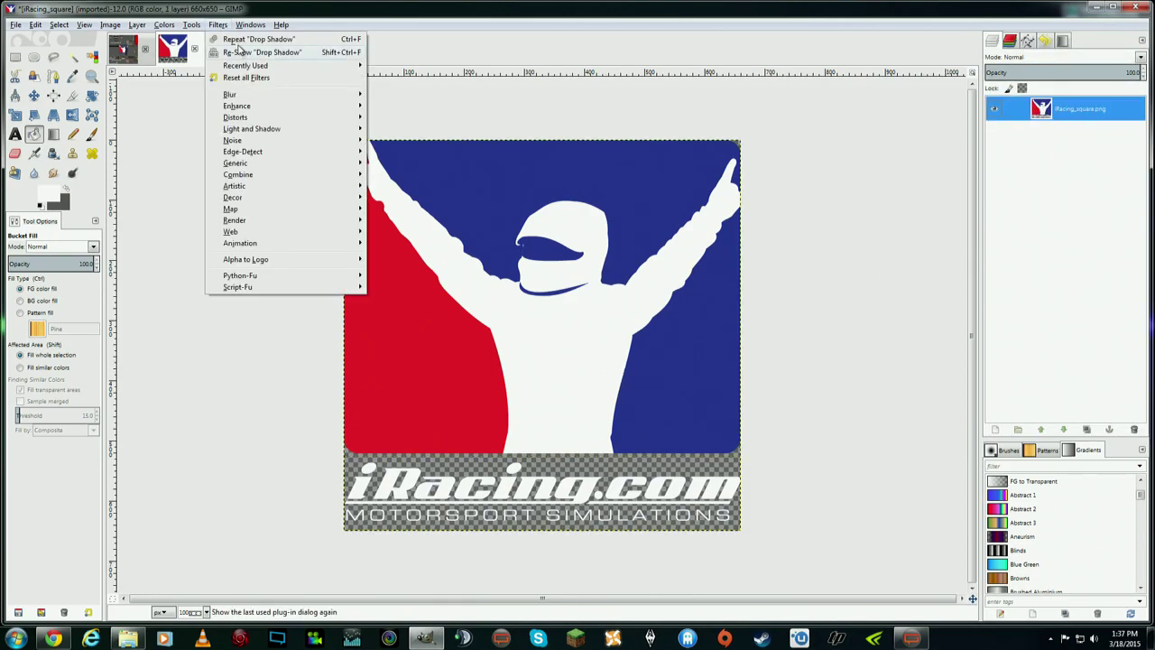
{"action": "mouse_move", "coordinate": [294, 134]}
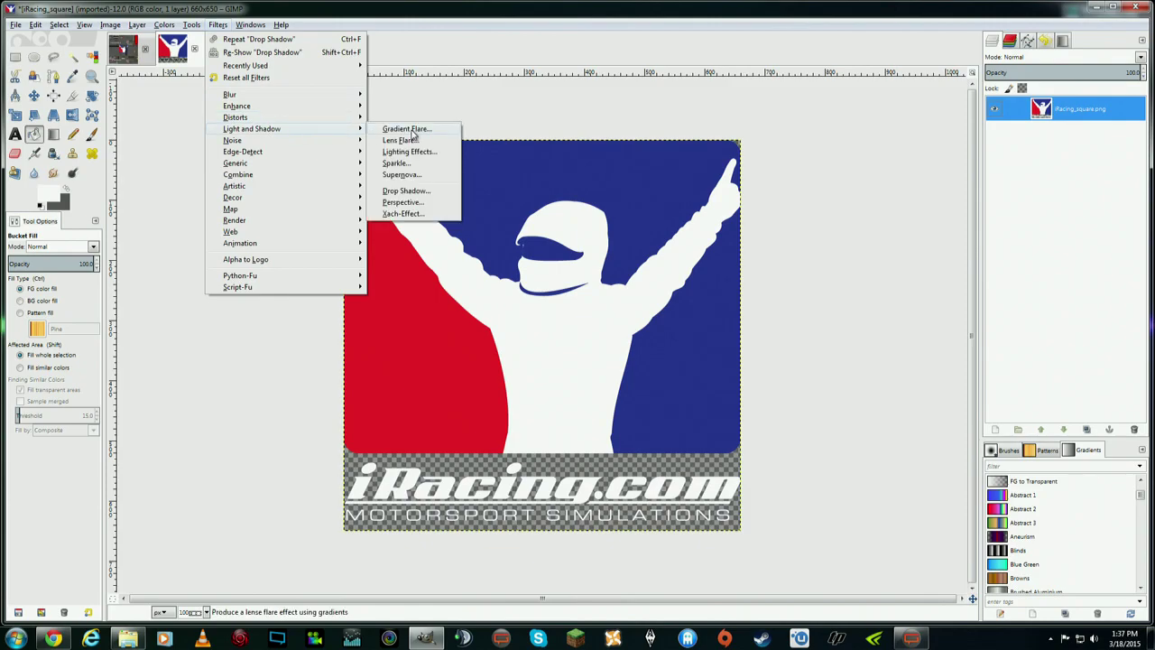
{"action": "left_click", "coordinate": [407, 191]}
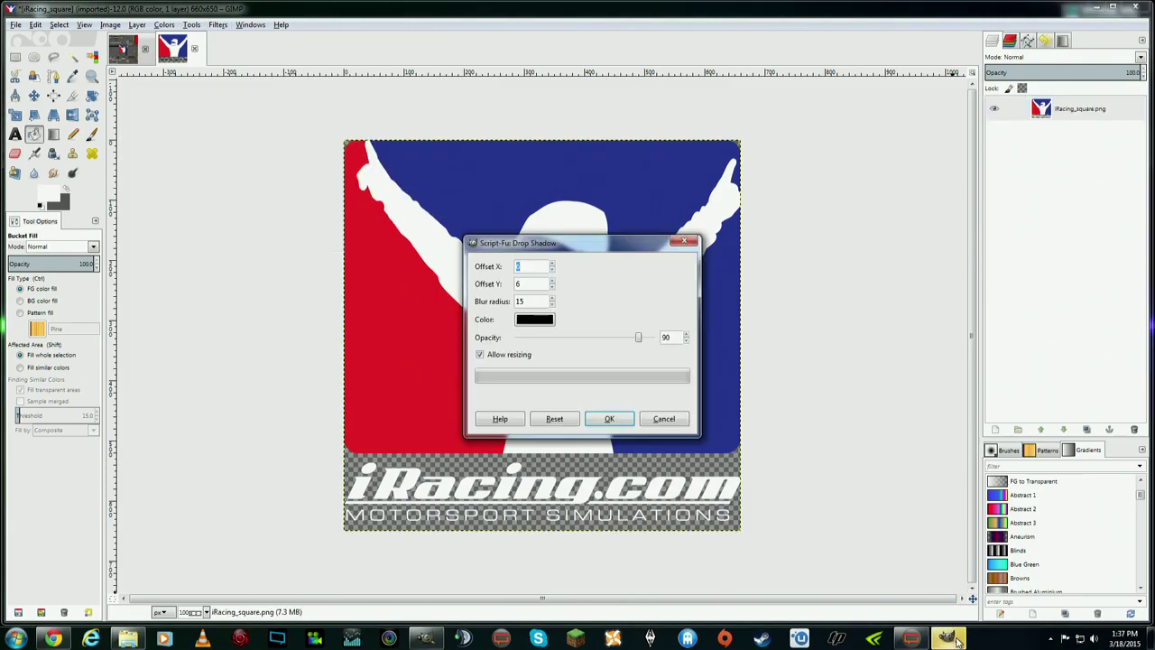
{"action": "left_click_drag", "start_coordinate": [628, 255], "coordinate": [264, 373]}
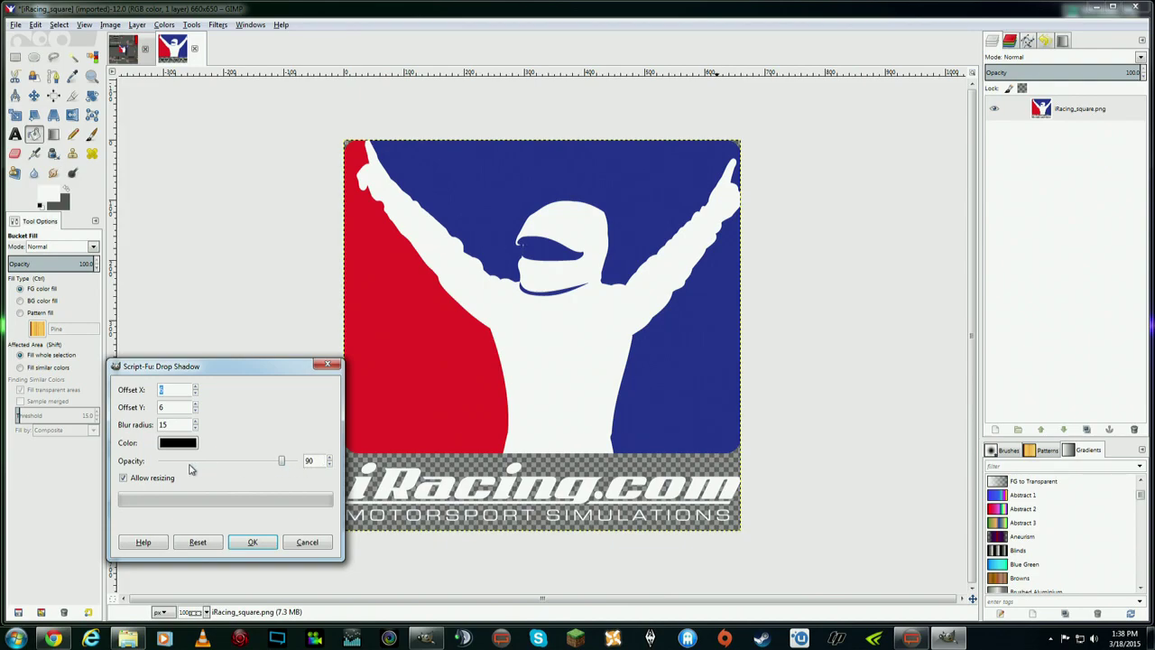
{"action": "left_click", "coordinate": [253, 541]}
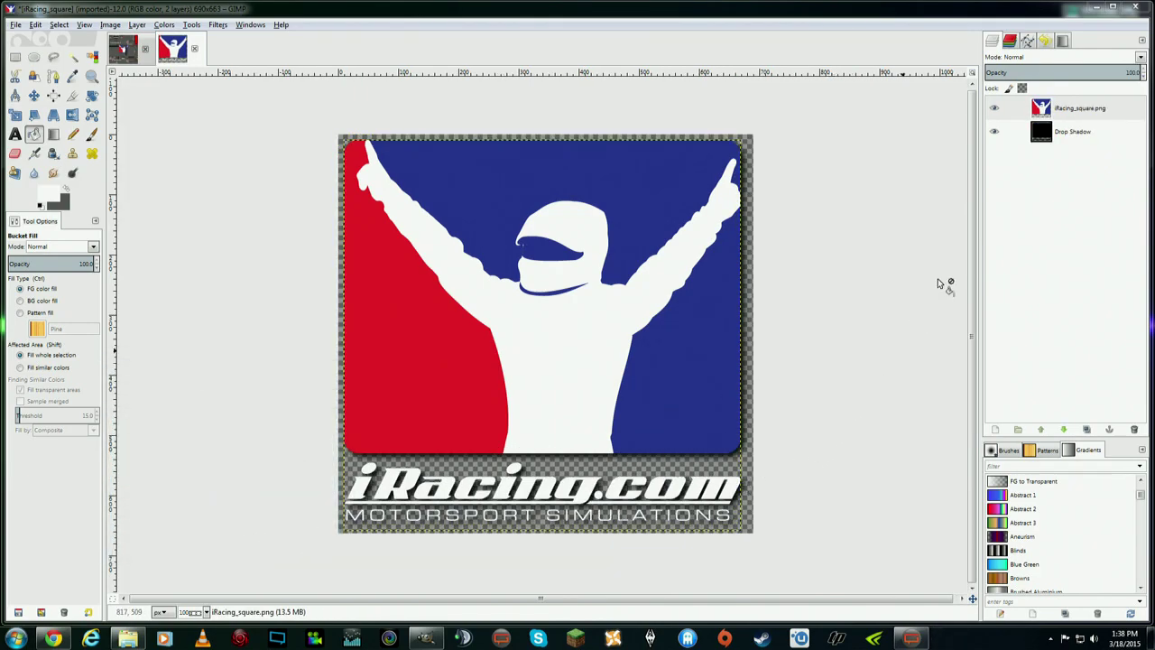
{"action": "right_click", "coordinate": [1085, 111]}
{"action": "left_click", "coordinate": [1074, 124]}
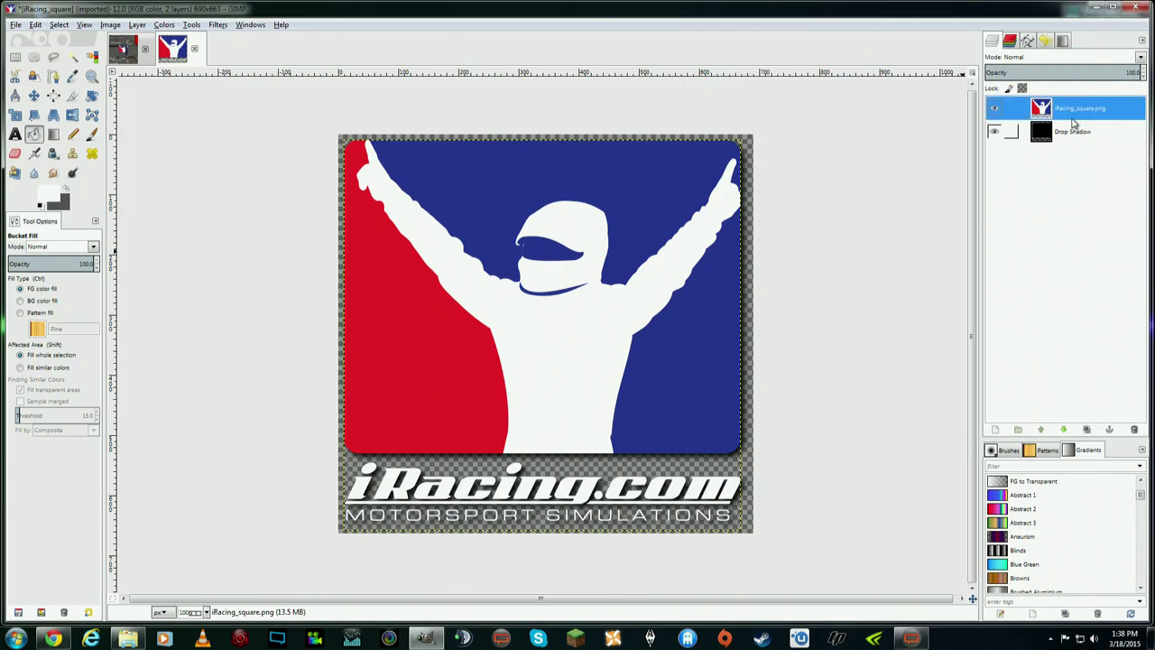
- Export the logo over the existing iRacing_square.png, confirming replace and PNG options
{"action": "left_click", "coordinate": [15, 24]}
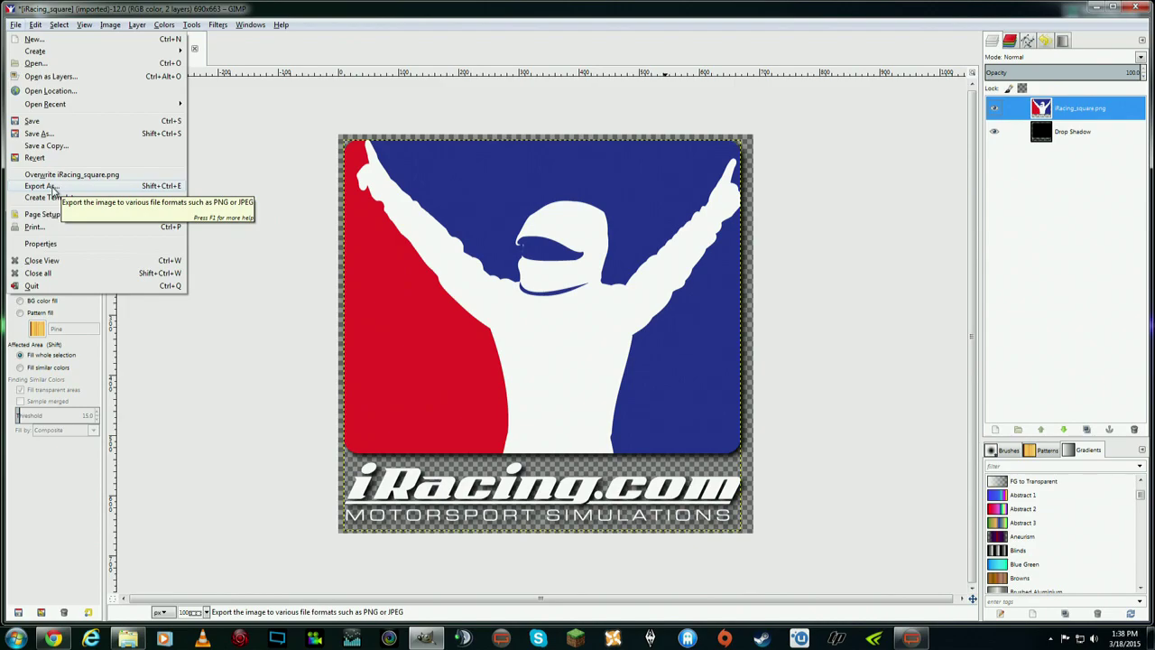
{"action": "left_click", "coordinate": [53, 187]}
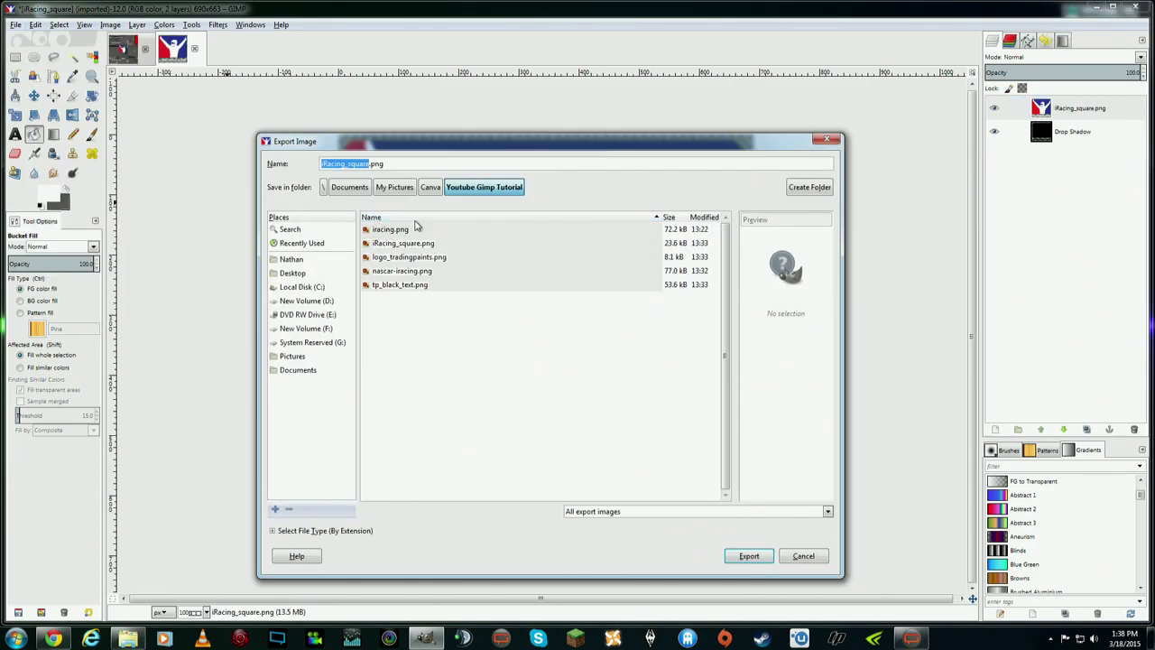
{"action": "left_click", "coordinate": [417, 242]}
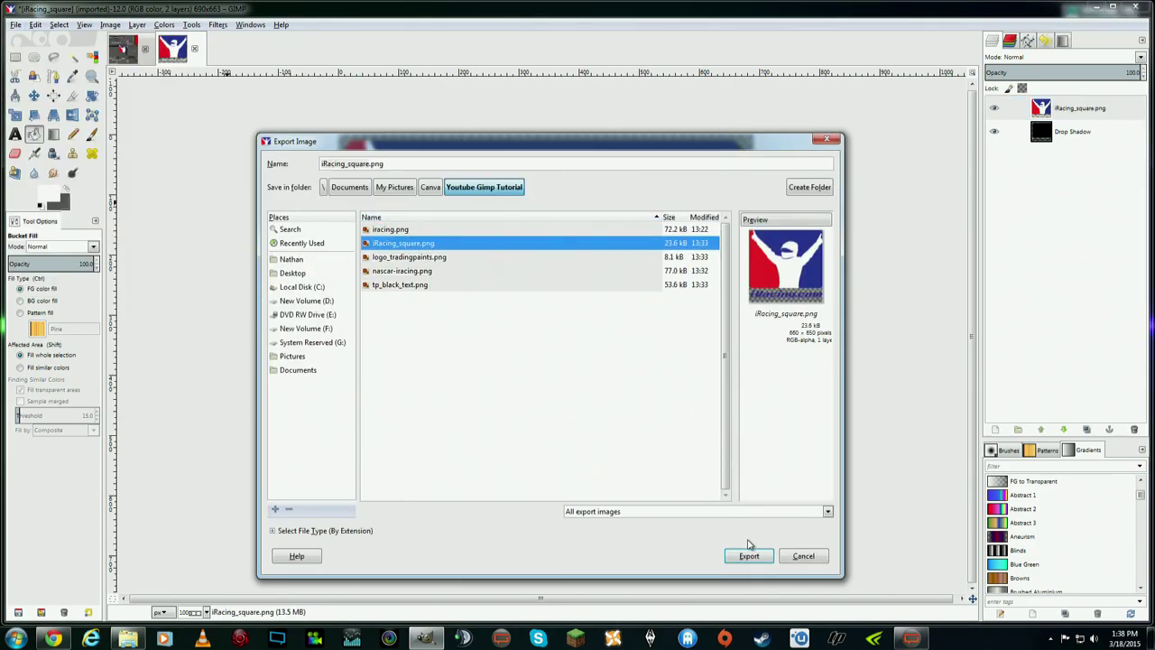
{"action": "left_click", "coordinate": [749, 552]}
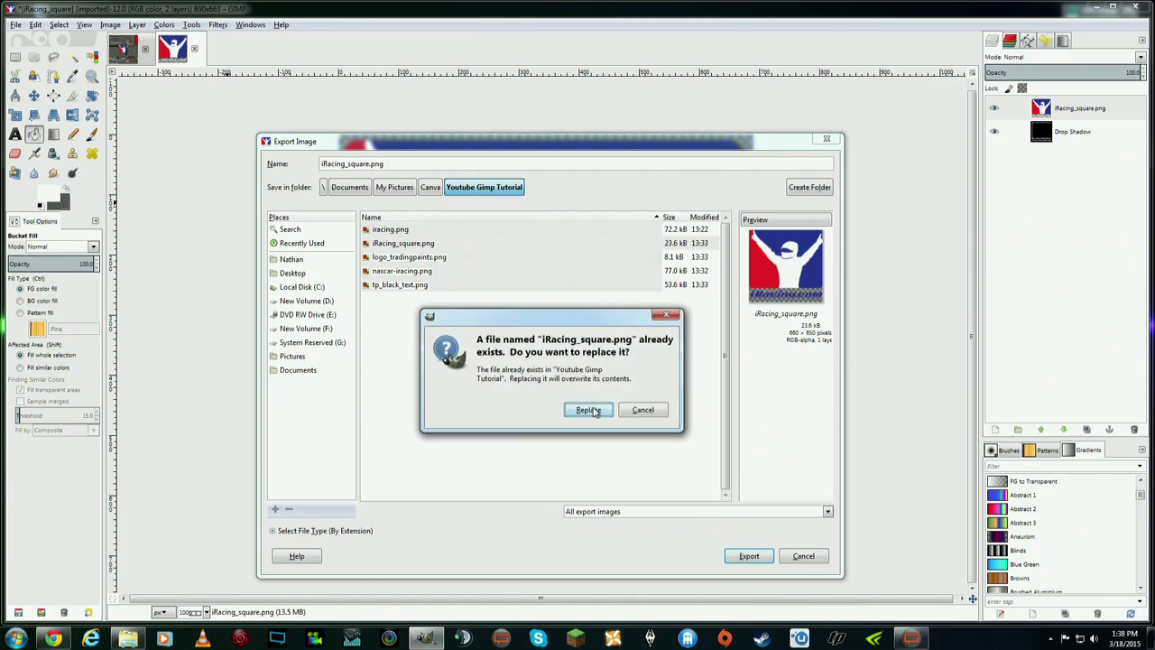
{"action": "left_click", "coordinate": [588, 410]}
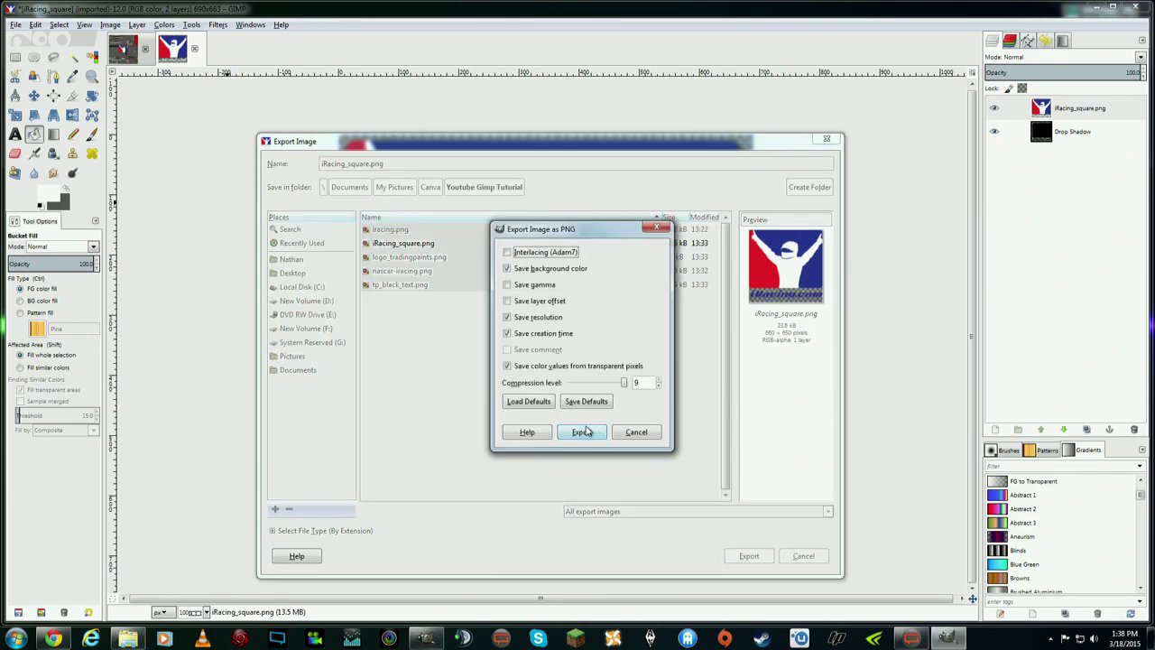
{"action": "left_click", "coordinate": [582, 432]}
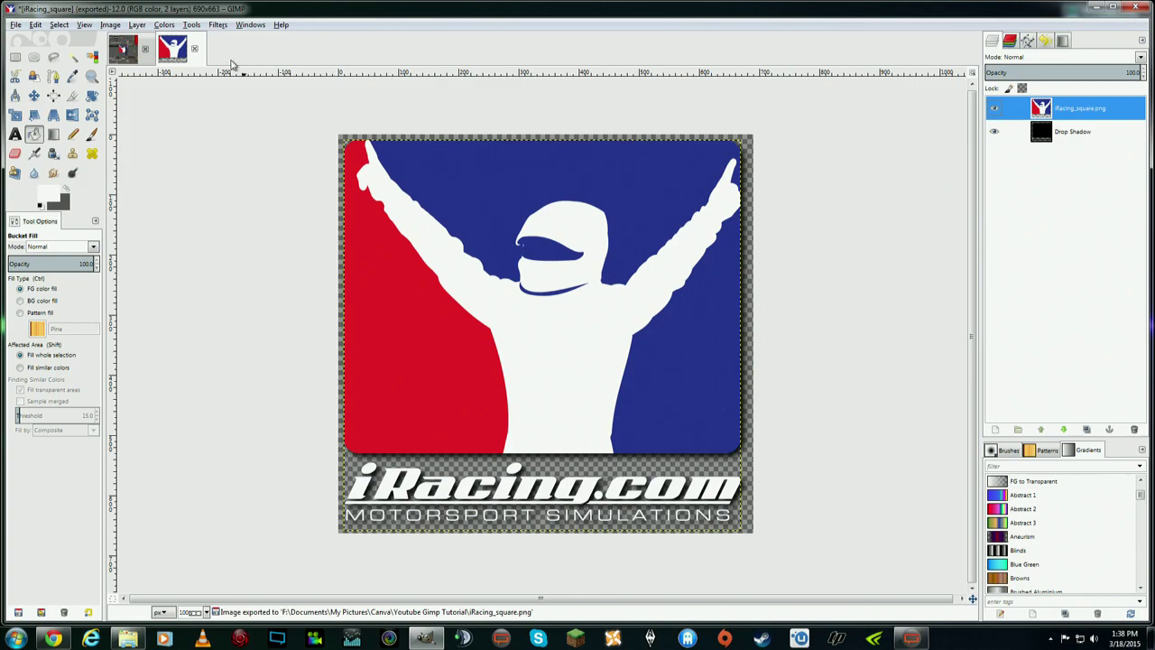
- Close the logo image discarding changes, and make the iRacing_square.png layer visible and active
{"action": "left_click", "coordinate": [196, 49]}
{"action": "left_click", "coordinate": [596, 397]}
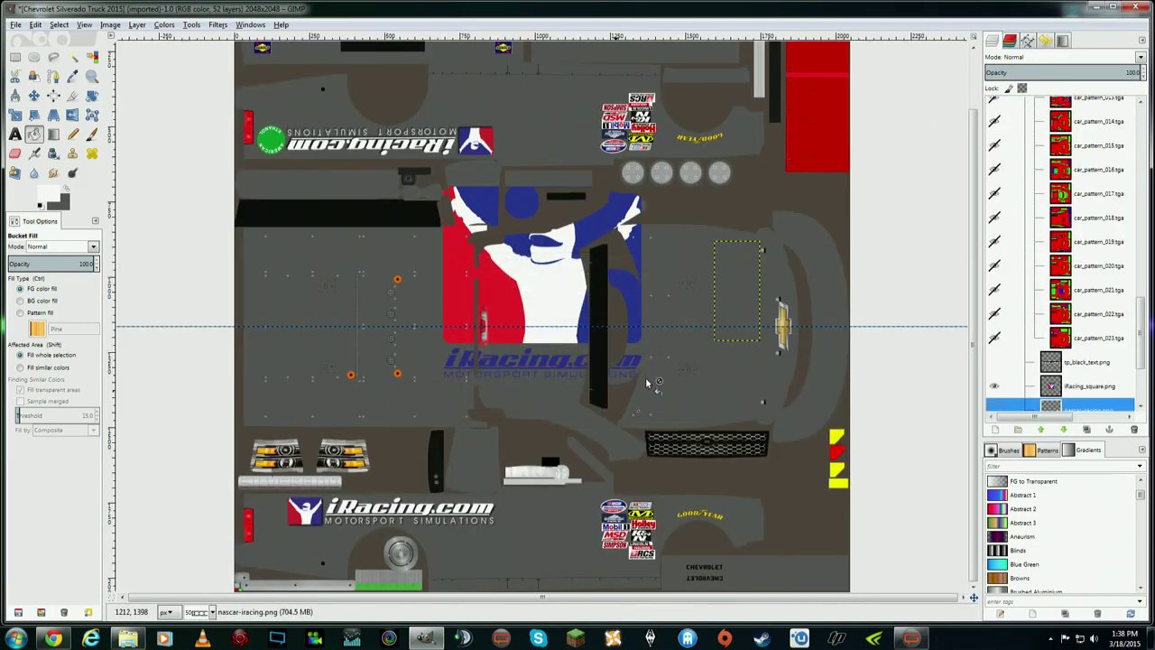
{"action": "scroll", "coordinate": [1091, 334], "scroll_direction": "down", "scroll_amount": 2}
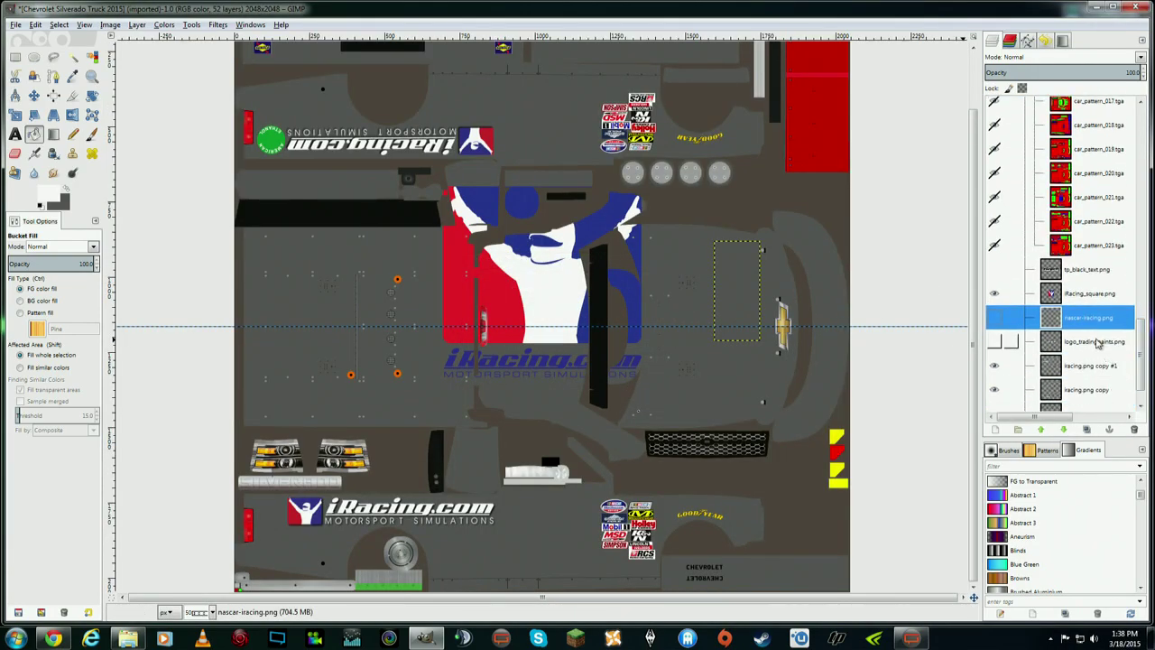
{"action": "left_click", "coordinate": [999, 296]}
{"action": "left_click", "coordinate": [1001, 321]}
{"action": "left_click", "coordinate": [997, 300]}
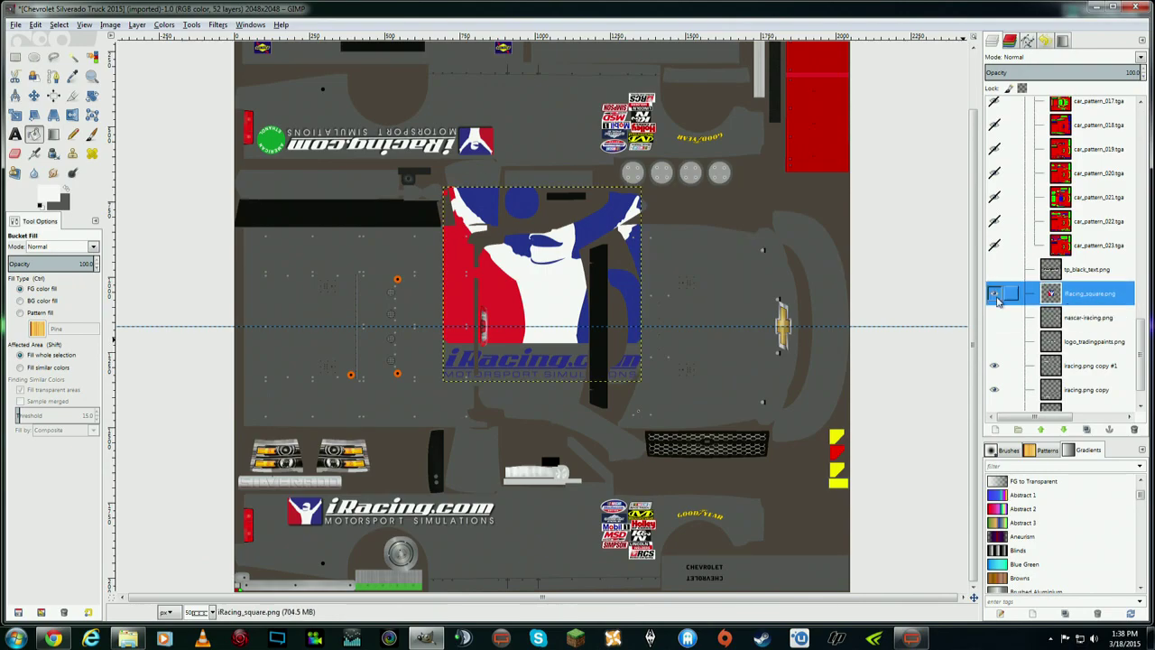
{"action": "left_click", "coordinate": [993, 297]}
{"action": "right_click", "coordinate": [1090, 295]}
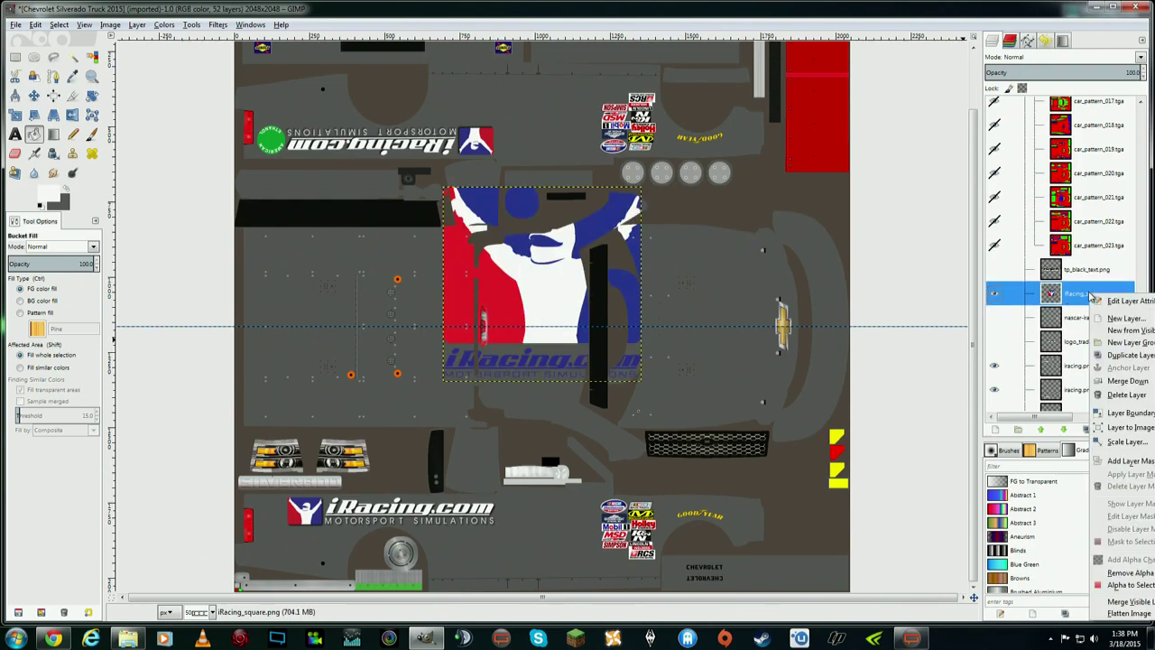
{"action": "left_click", "coordinate": [1127, 394]}
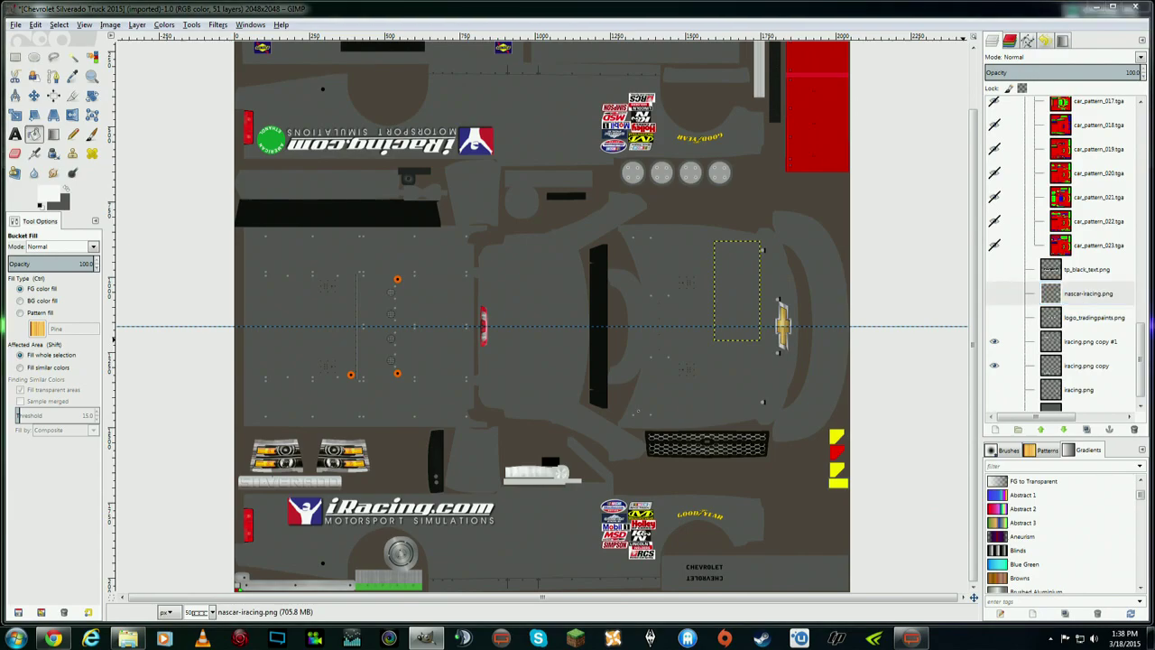
{"action": "key", "text": "ctrl+z"}
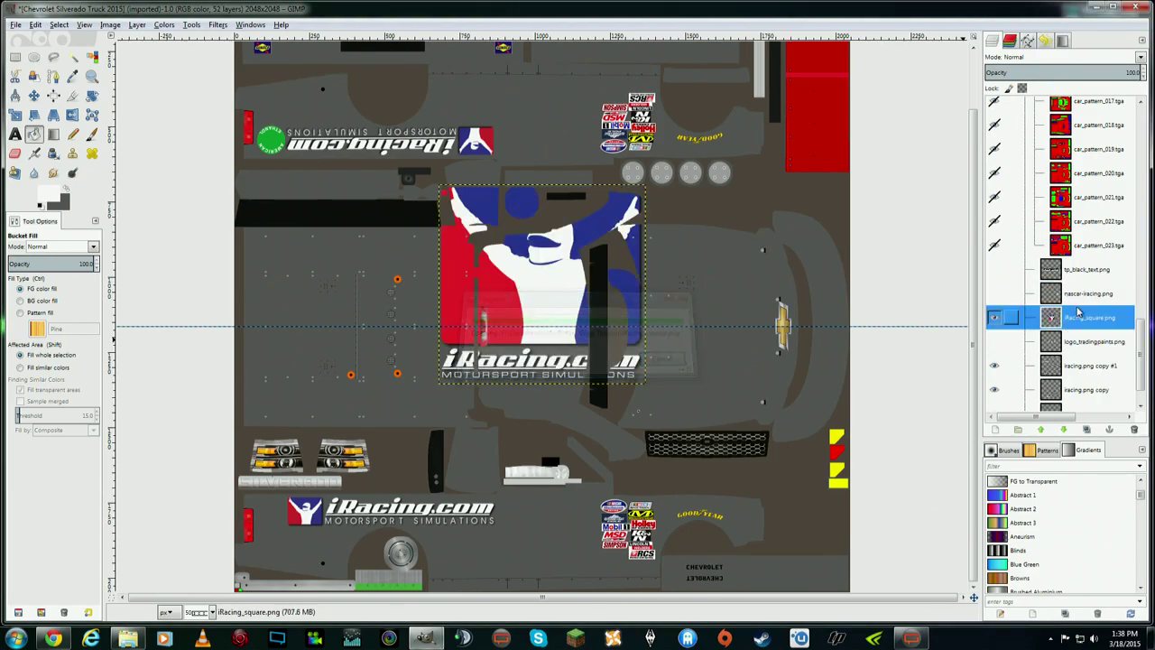
- Move the iRacing_square logo toward the hood and rotate it 90° counter-clockwise
{"action": "left_click", "coordinate": [34, 96]}
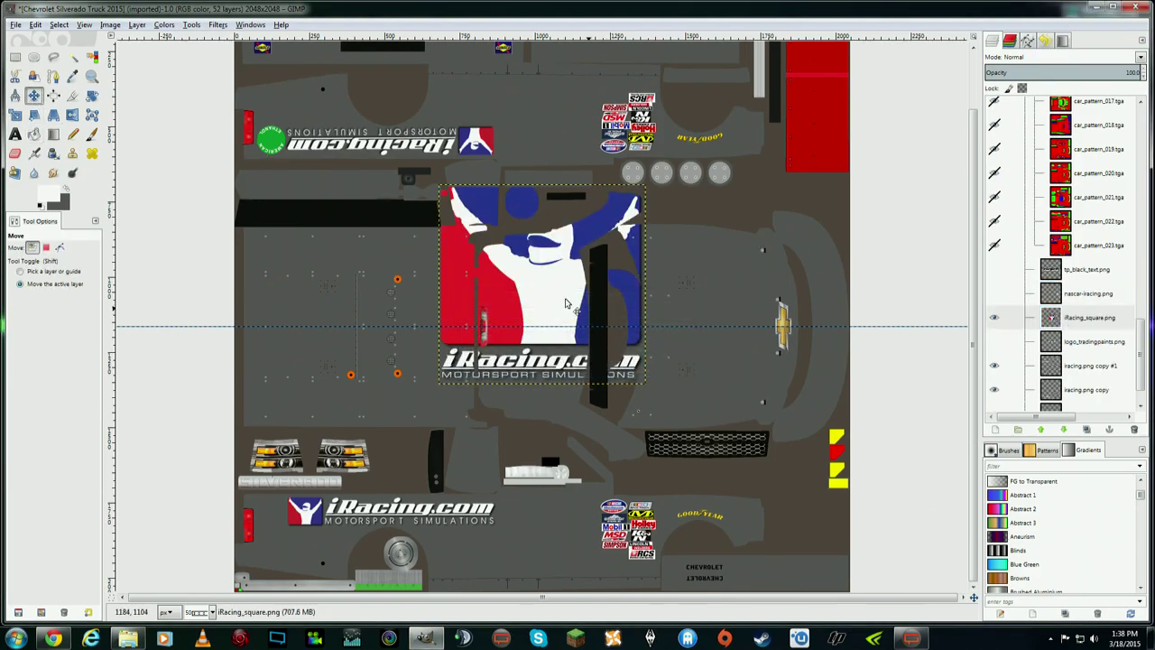
{"action": "left_click_drag", "start_coordinate": [552, 297], "coordinate": [689, 337]}
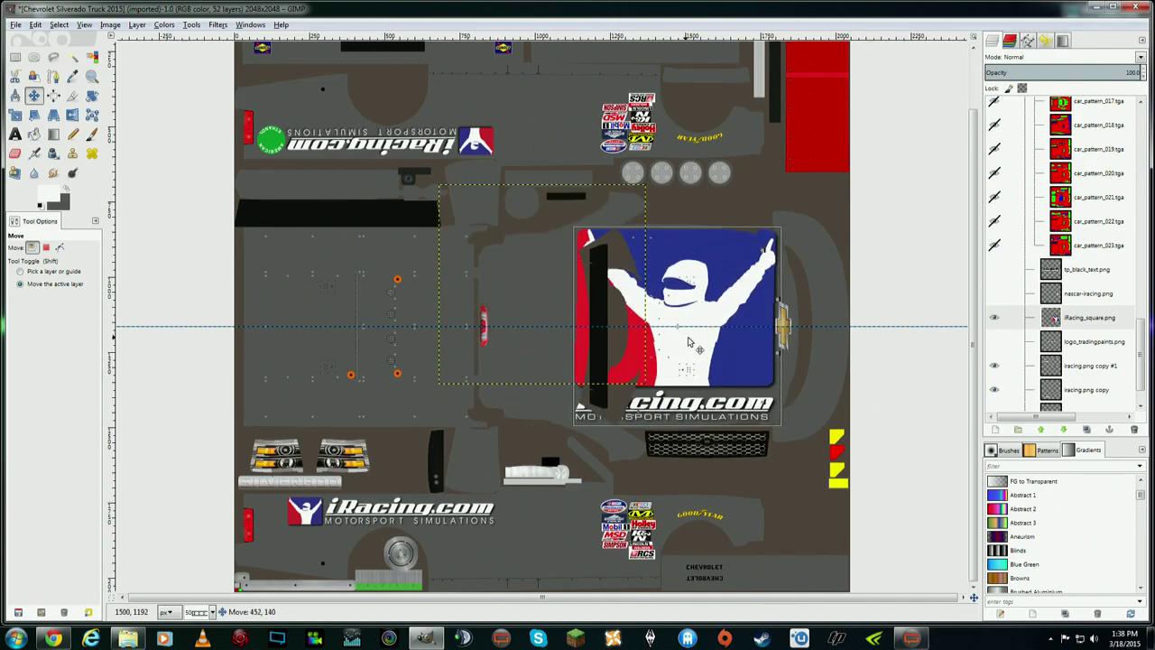
{"action": "left_click", "coordinate": [137, 26]}
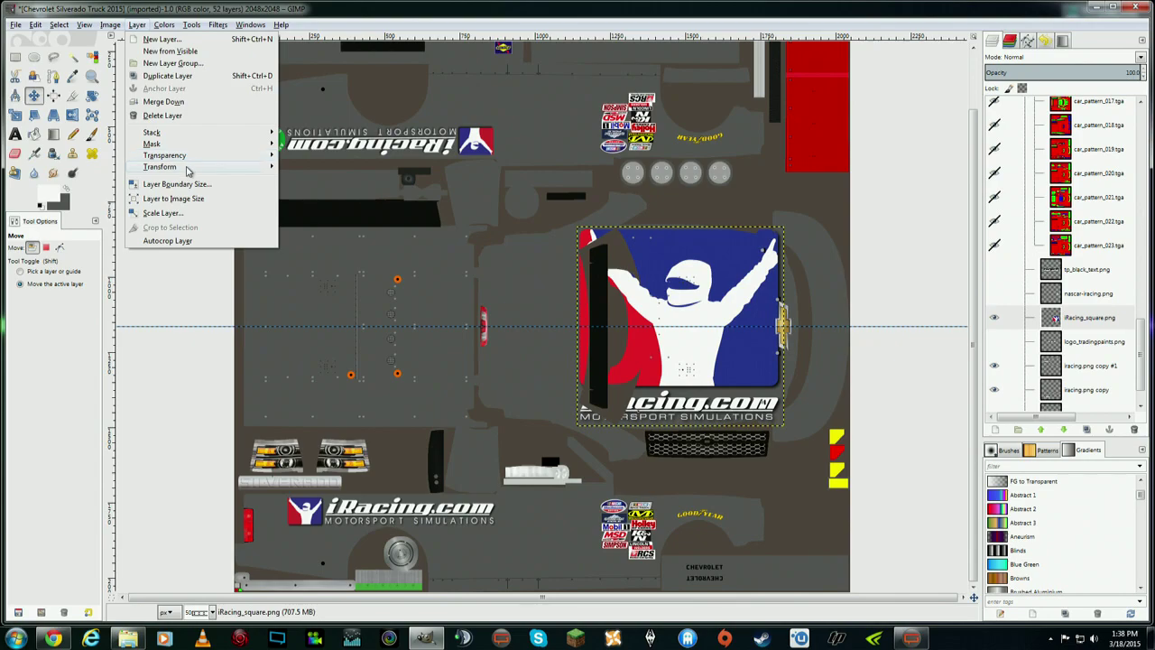
{"action": "mouse_move", "coordinate": [188, 170]}
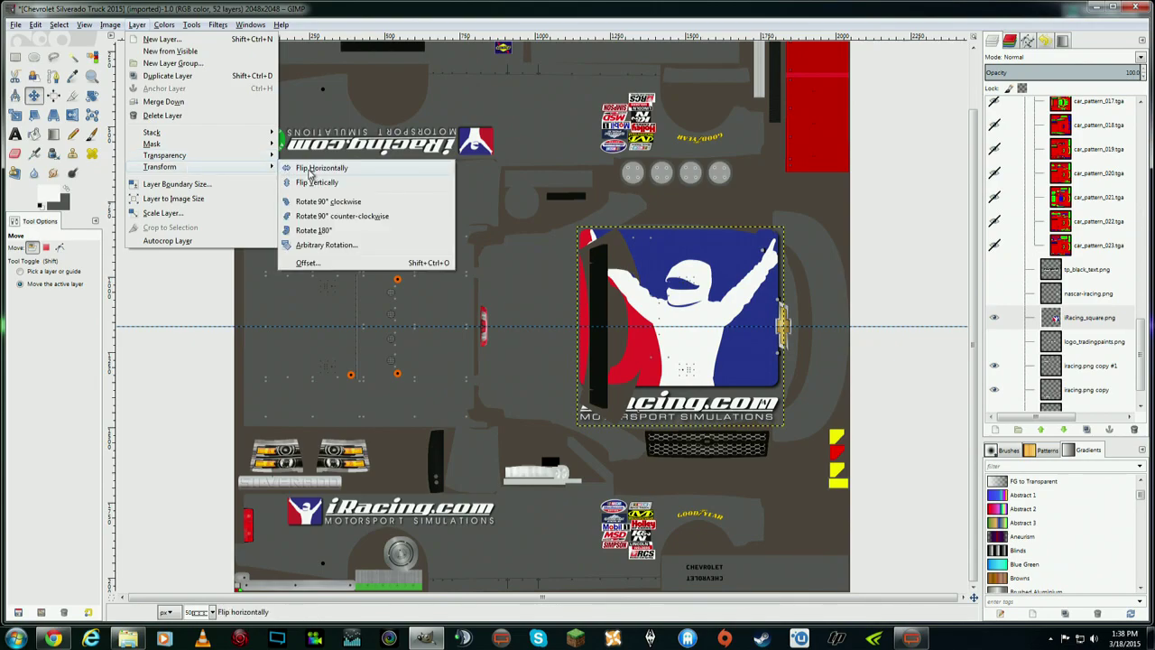
{"action": "left_click", "coordinate": [336, 216]}
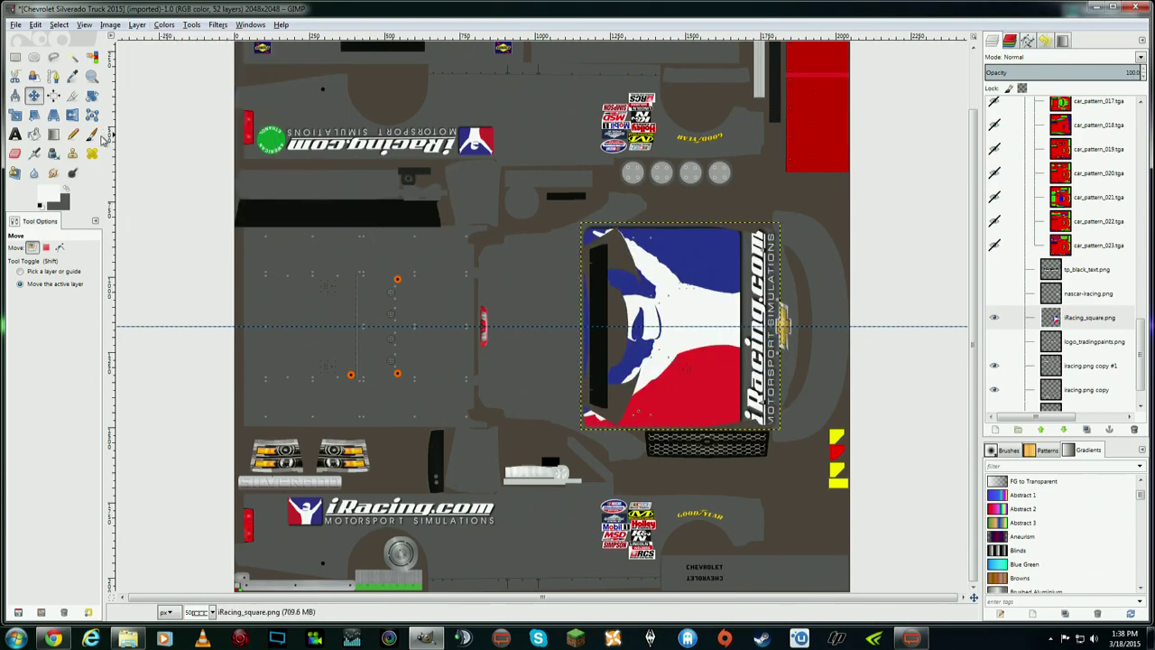
- Shrink the logo proportionally and move it onto the hood
{"action": "left_click", "coordinate": [14, 114]}
{"action": "left_click", "coordinate": [595, 424]}
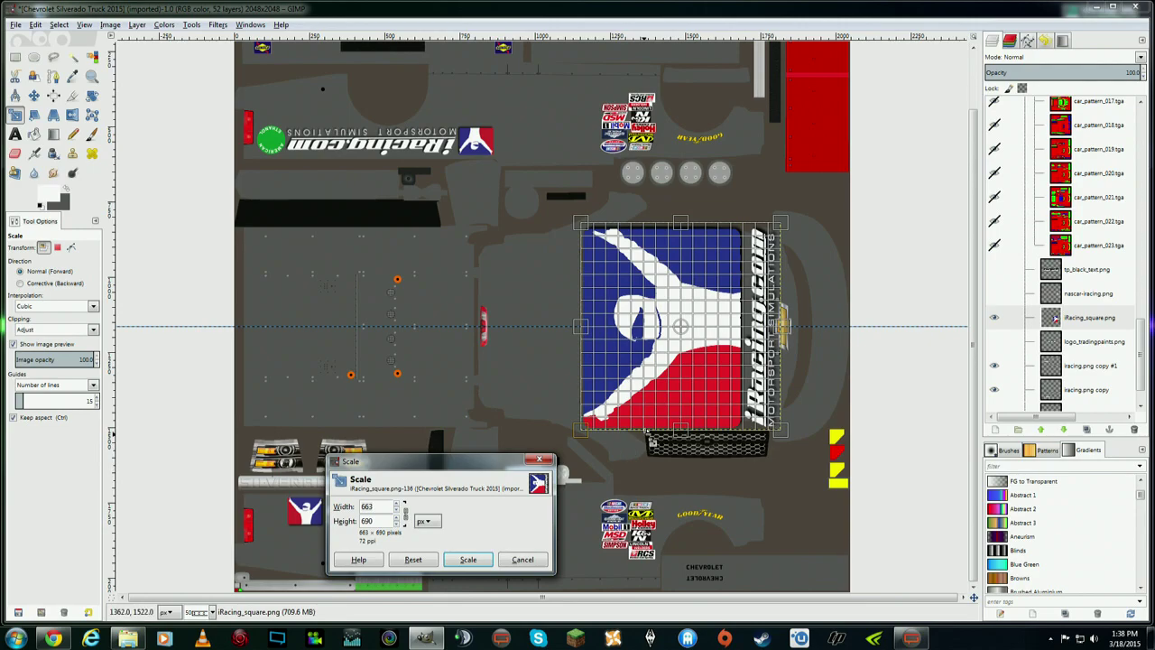
{"action": "left_click_drag", "start_coordinate": [598, 420], "coordinate": [653, 391]}
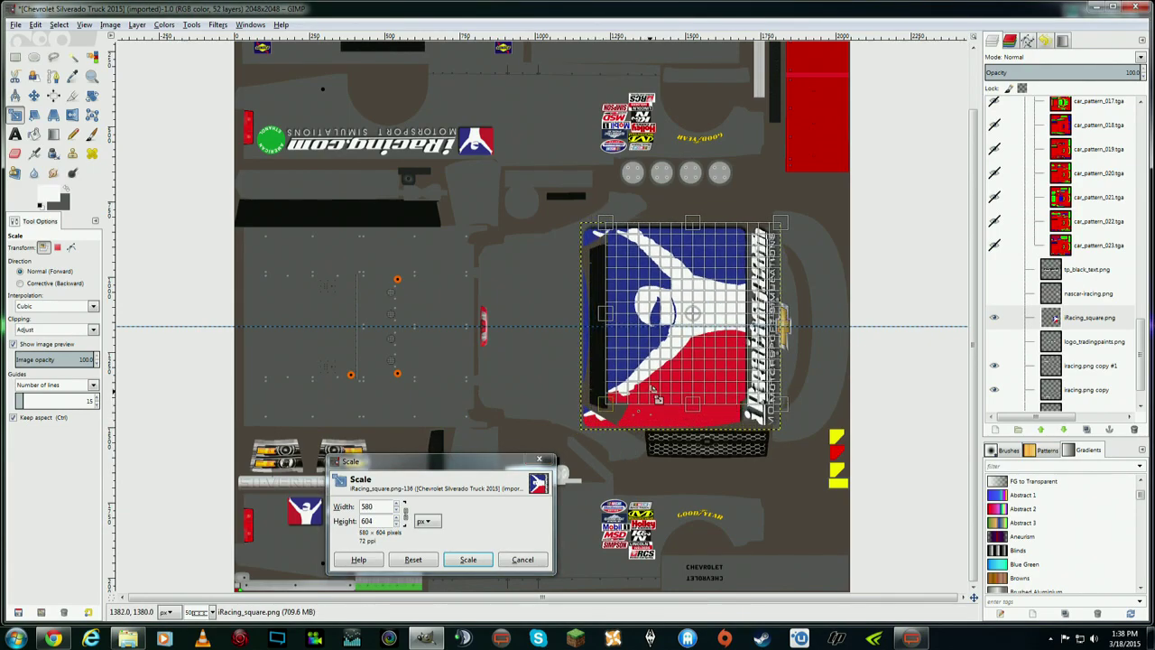
{"action": "left_click", "coordinate": [480, 558]}
{"action": "left_click", "coordinate": [33, 95]}
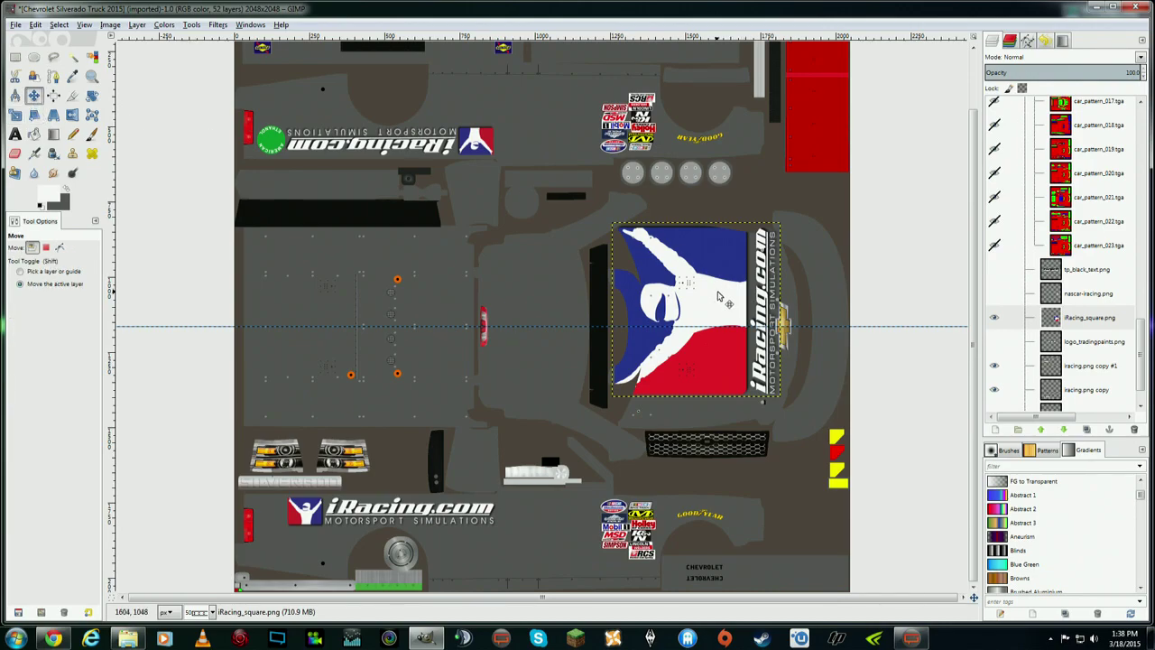
{"action": "left_click_drag", "start_coordinate": [719, 298], "coordinate": [735, 318]}
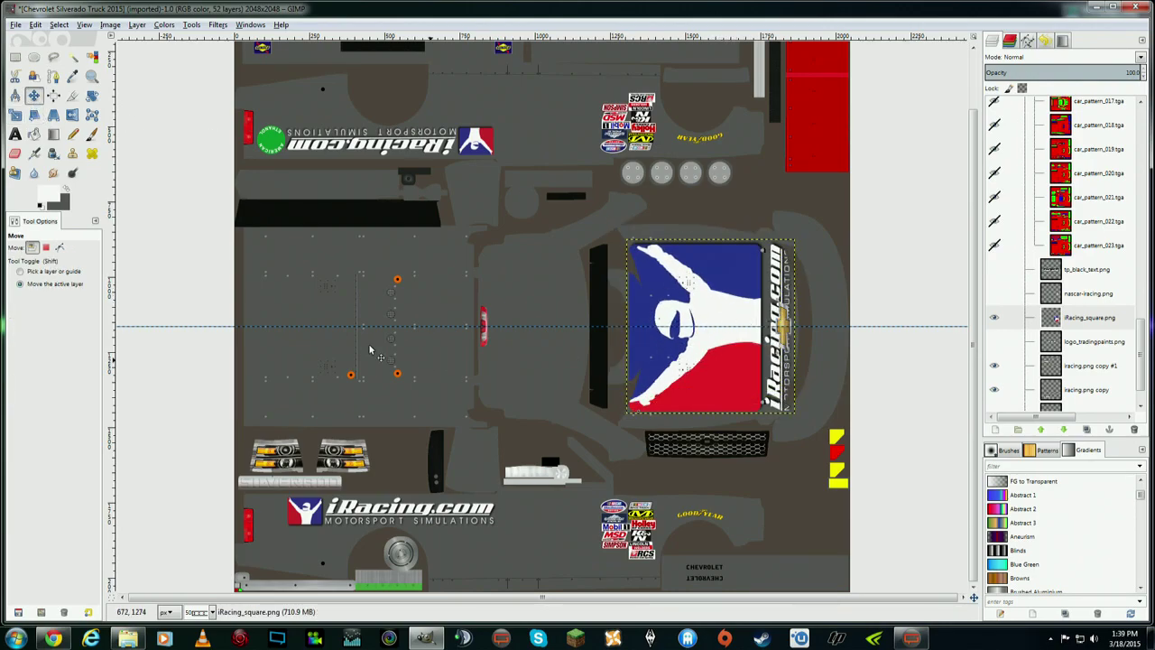
- Resize the logo to 481×500, then 445×462, nudging it into place beside the bowtie
{"action": "left_click", "coordinate": [14, 114]}
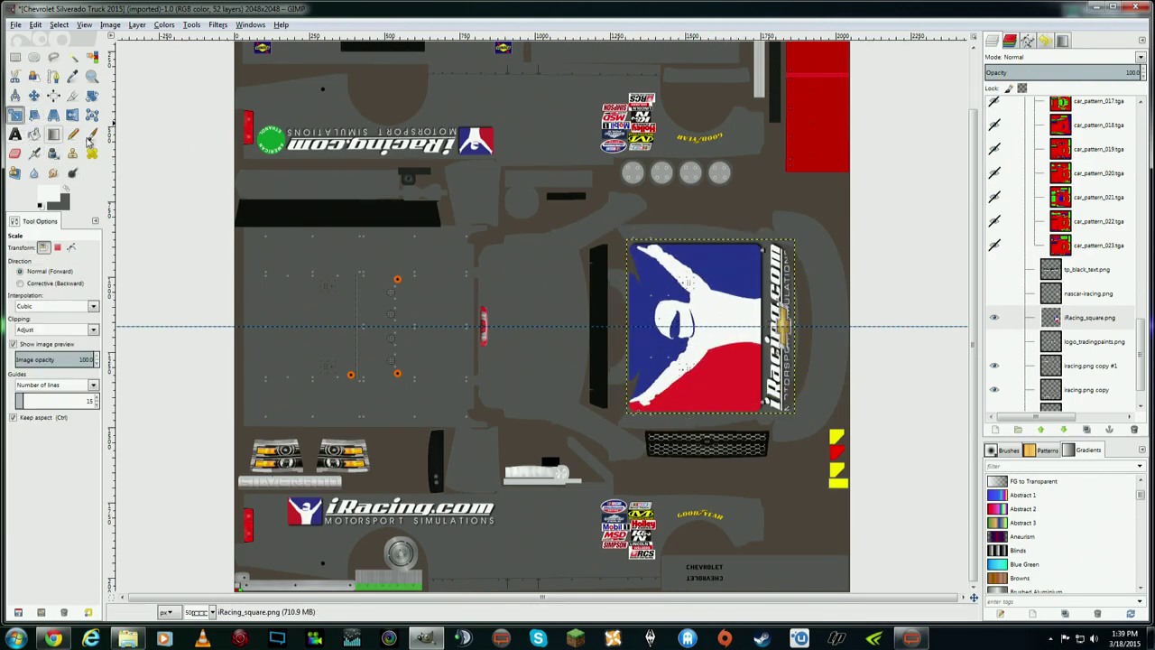
{"action": "left_click", "coordinate": [635, 400]}
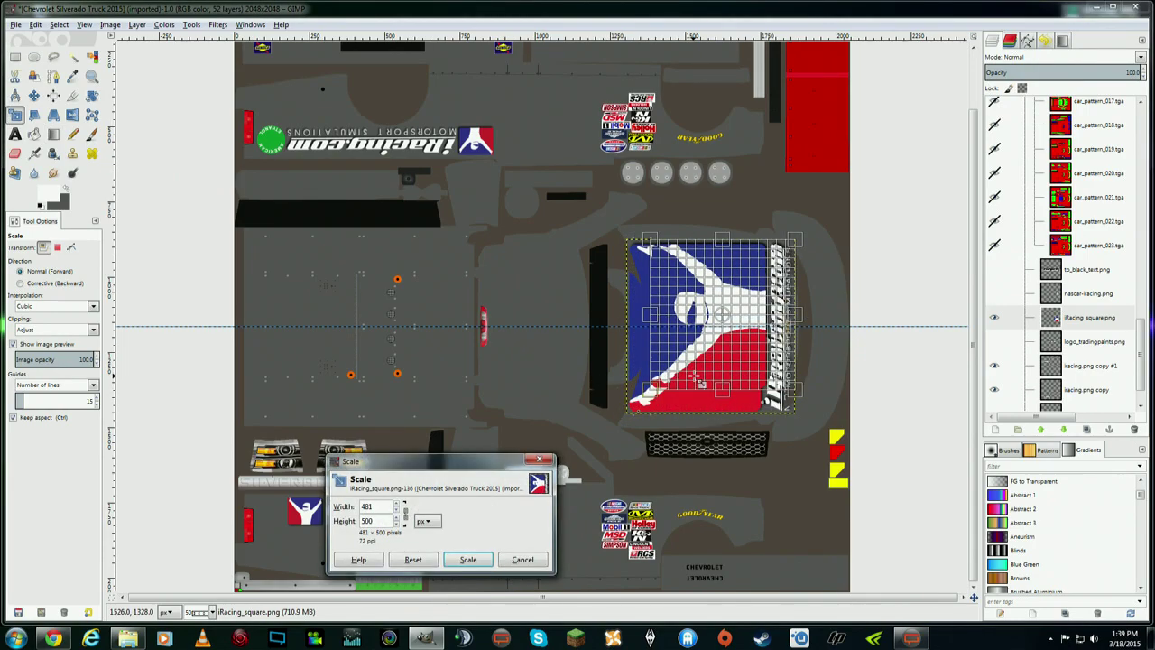
{"action": "left_click", "coordinate": [468, 558]}
{"action": "left_click", "coordinate": [33, 95]}
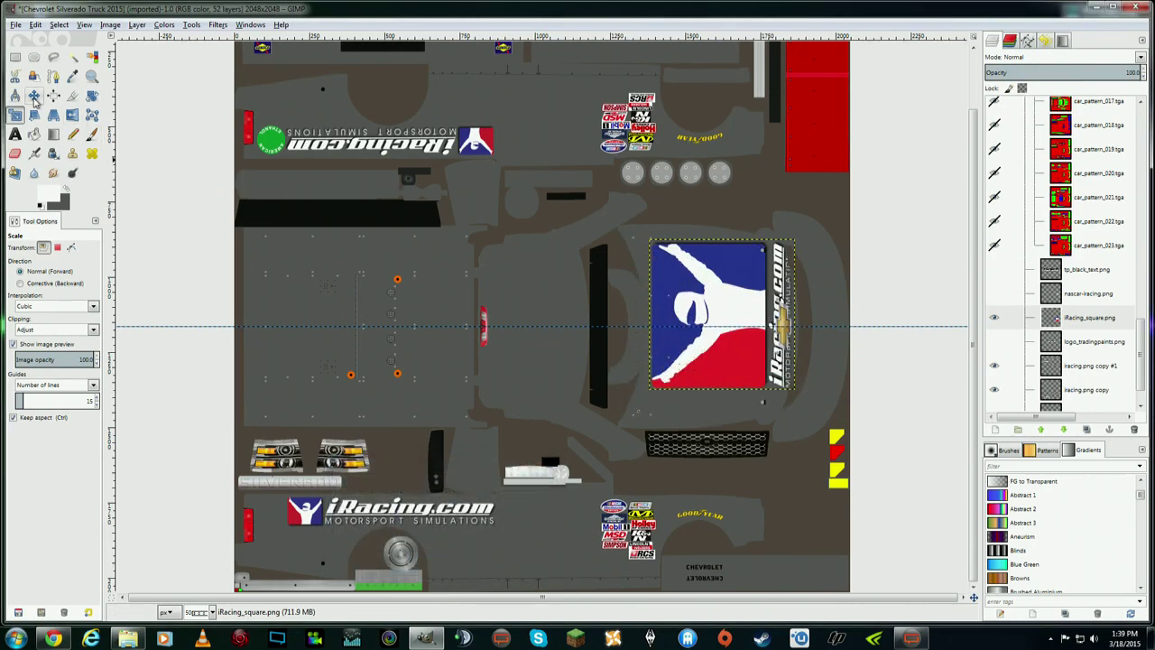
{"action": "left_click_drag", "start_coordinate": [704, 296], "coordinate": [698, 313]}
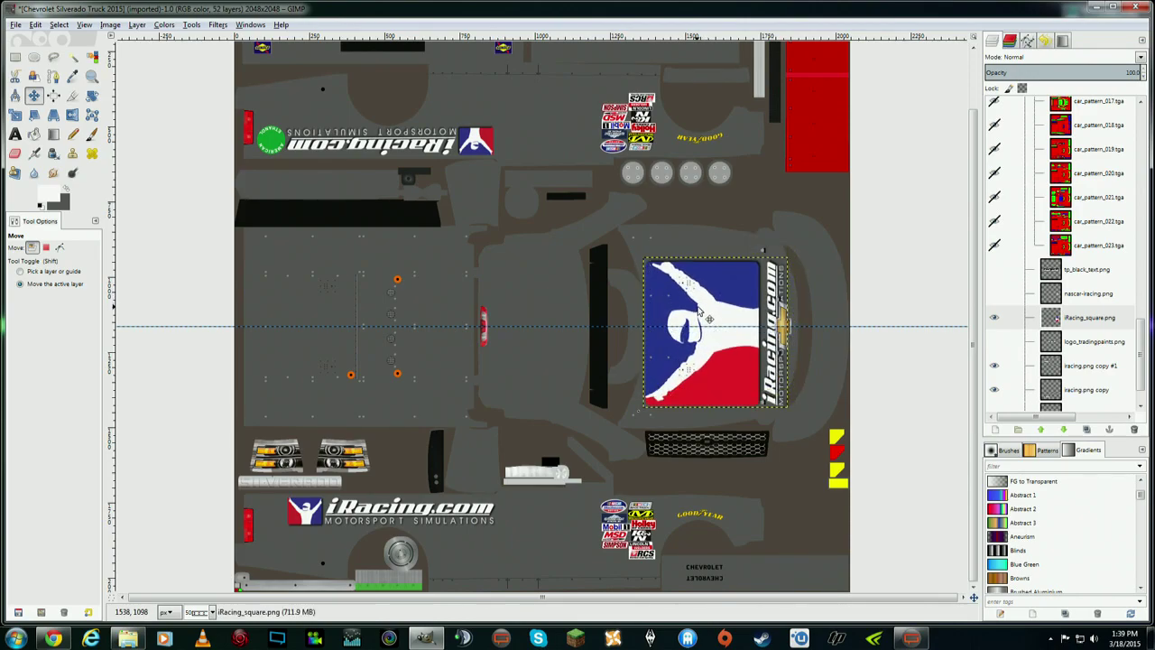
{"action": "left_click", "coordinate": [14, 114]}
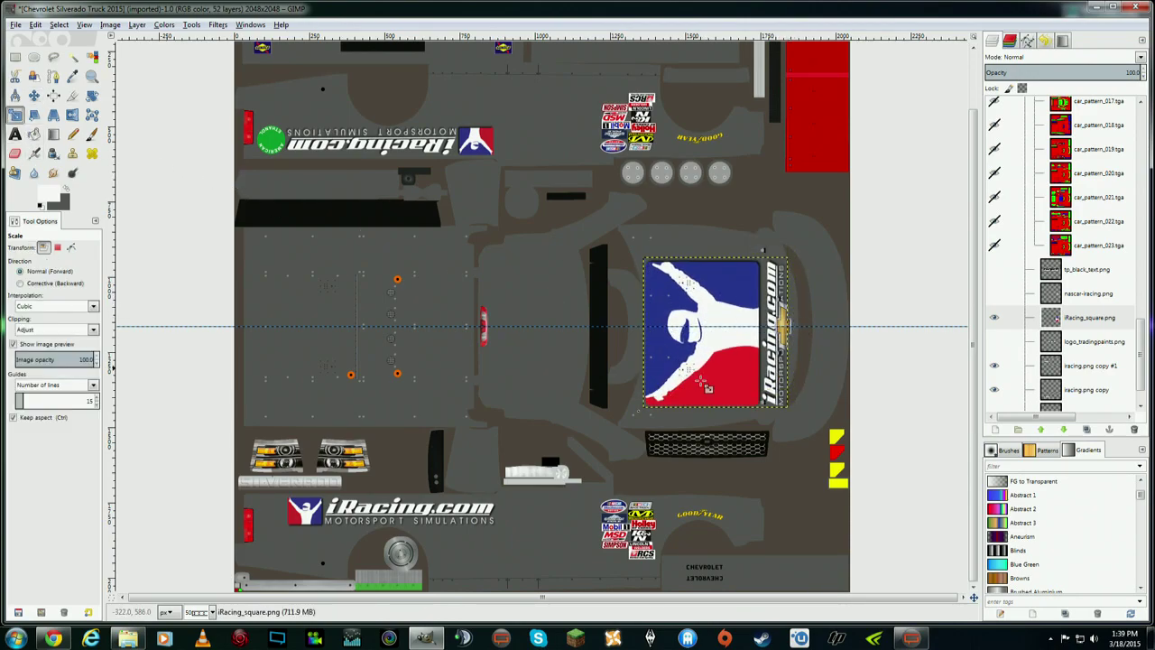
{"action": "left_click", "coordinate": [665, 409]}
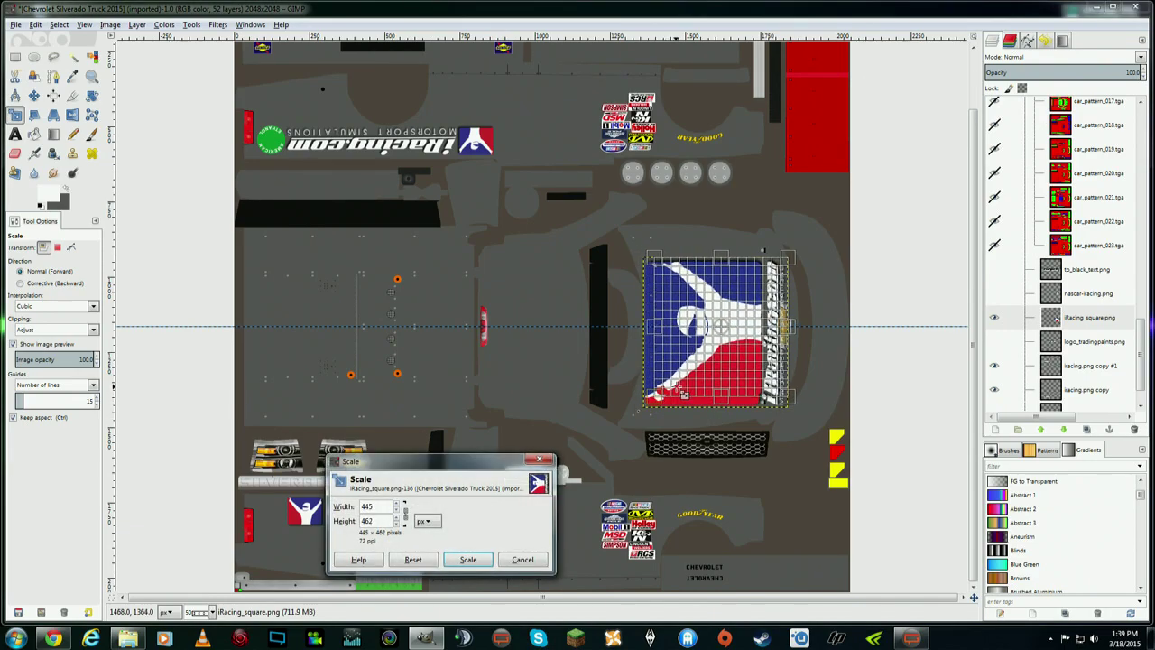
{"action": "left_click", "coordinate": [467, 558]}
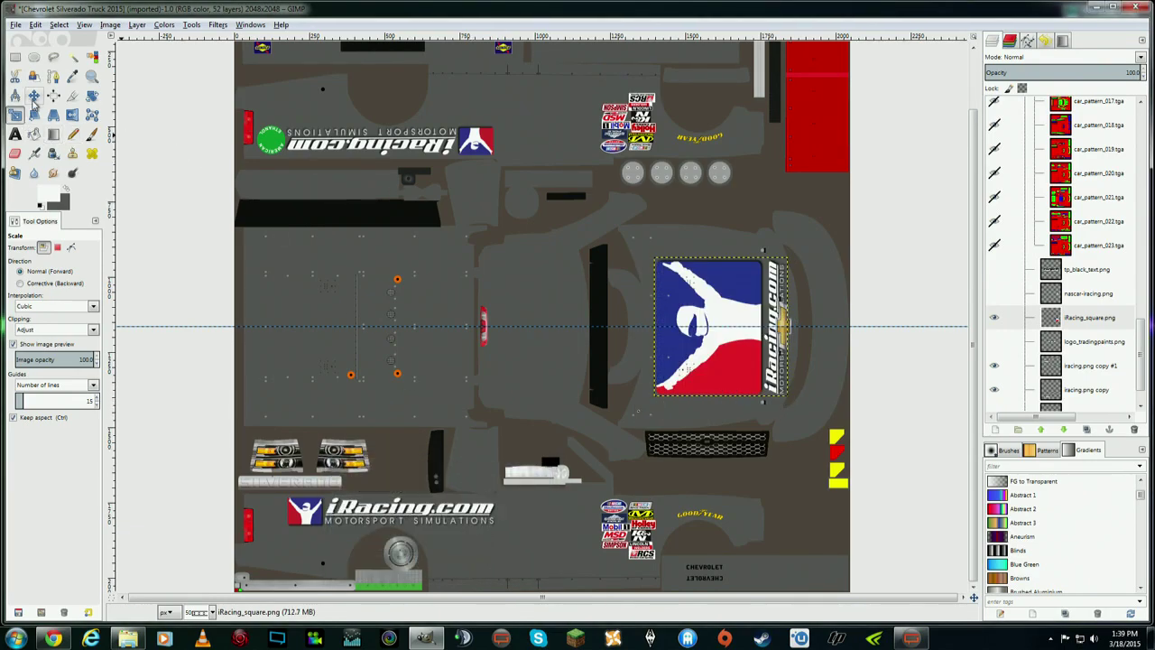
{"action": "left_click", "coordinate": [34, 95]}
{"action": "left_click_drag", "start_coordinate": [722, 337], "coordinate": [710, 336]}
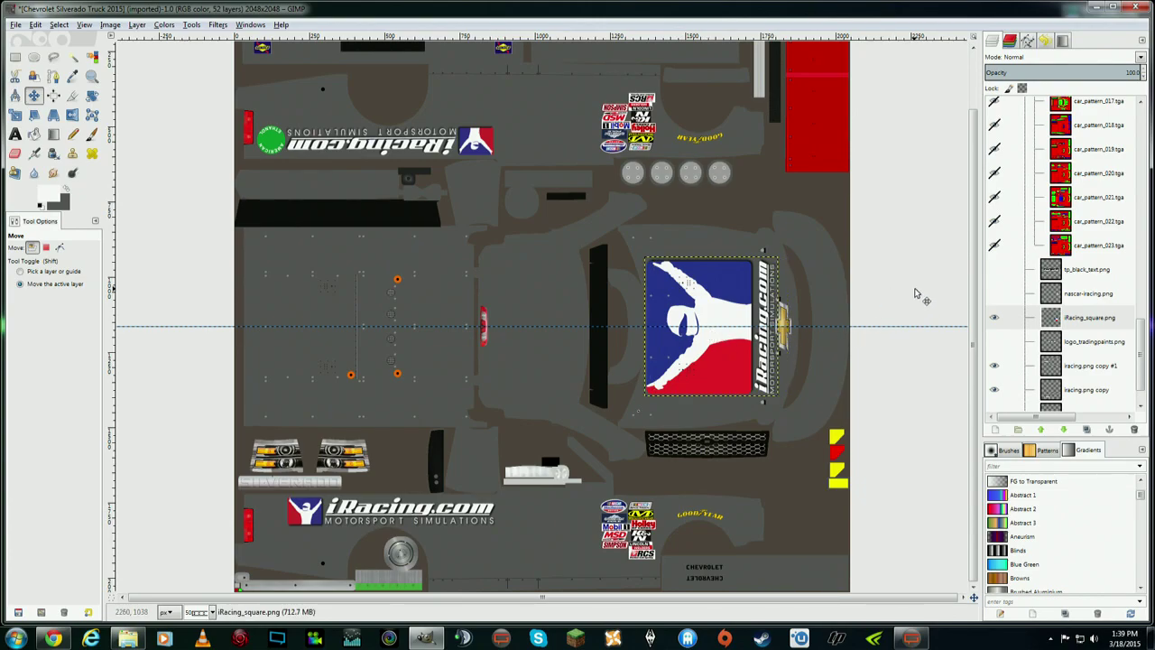
{"action": "scroll", "coordinate": [1082, 343], "scroll_direction": "down", "scroll_amount": 1}
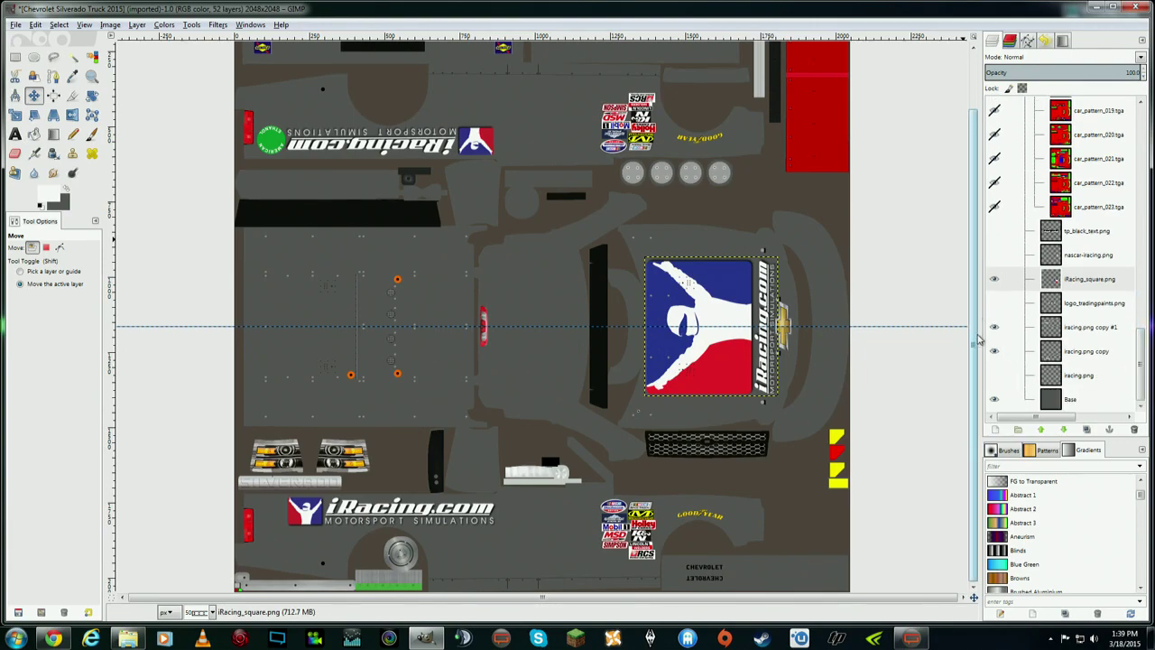
{"action": "scroll", "coordinate": [975, 332], "scroll_direction": "up", "scroll_amount": 2}
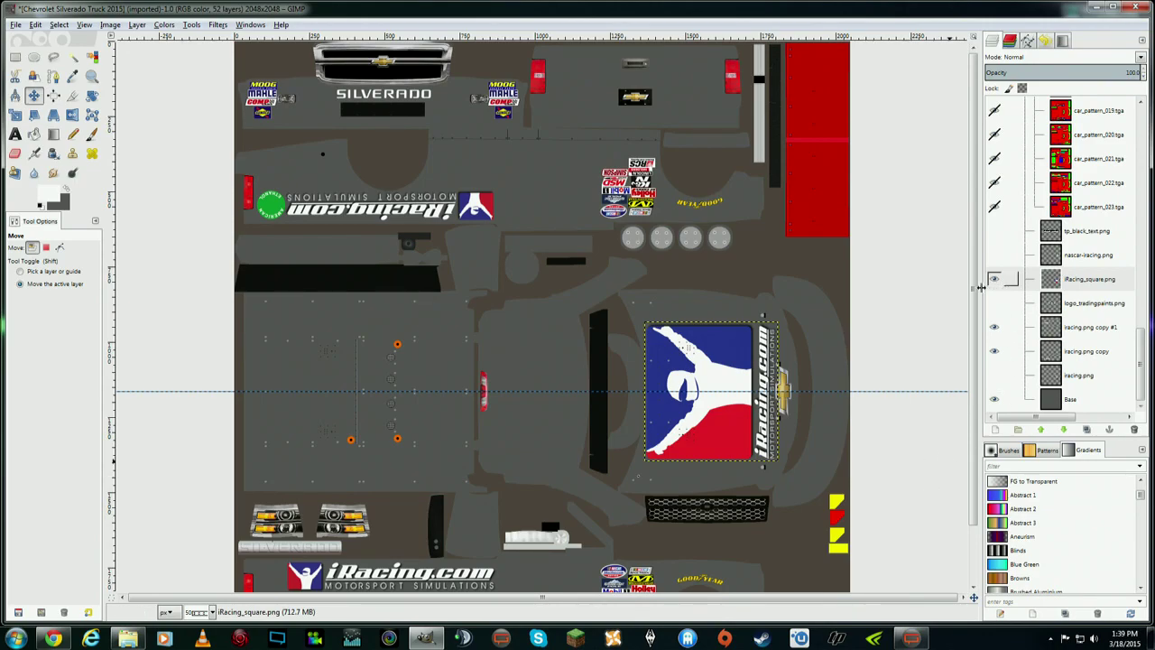
{"action": "scroll", "coordinate": [968, 381], "scroll_direction": "down", "scroll_amount": 2}
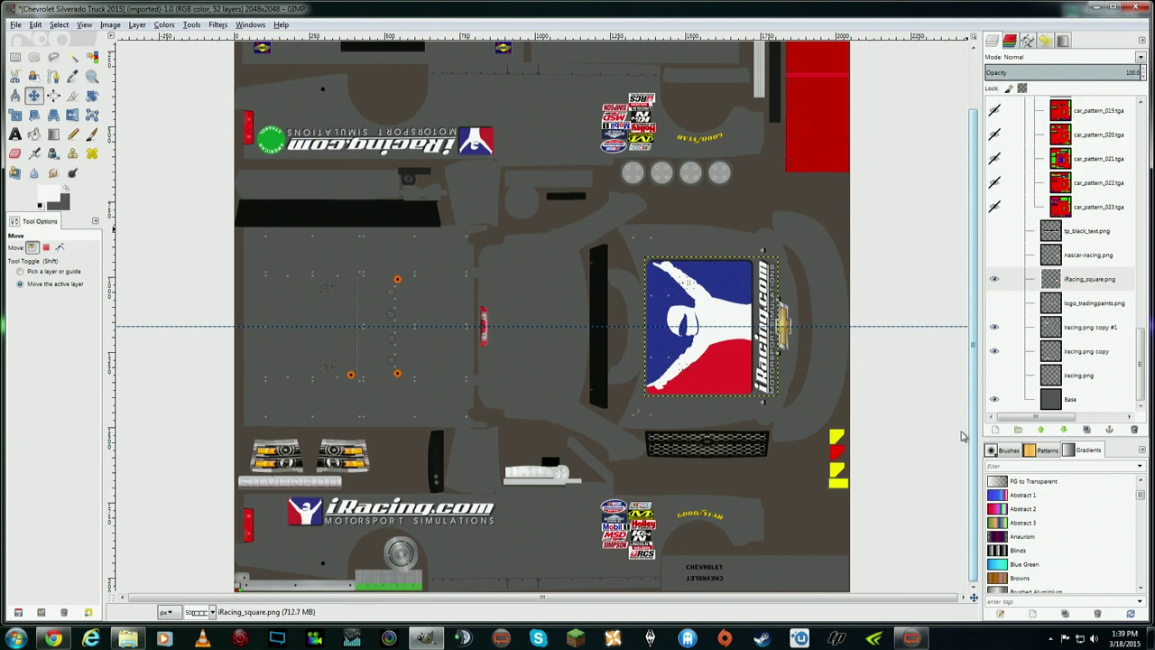
{"action": "scroll", "coordinate": [964, 394], "scroll_direction": "up", "scroll_amount": 2}
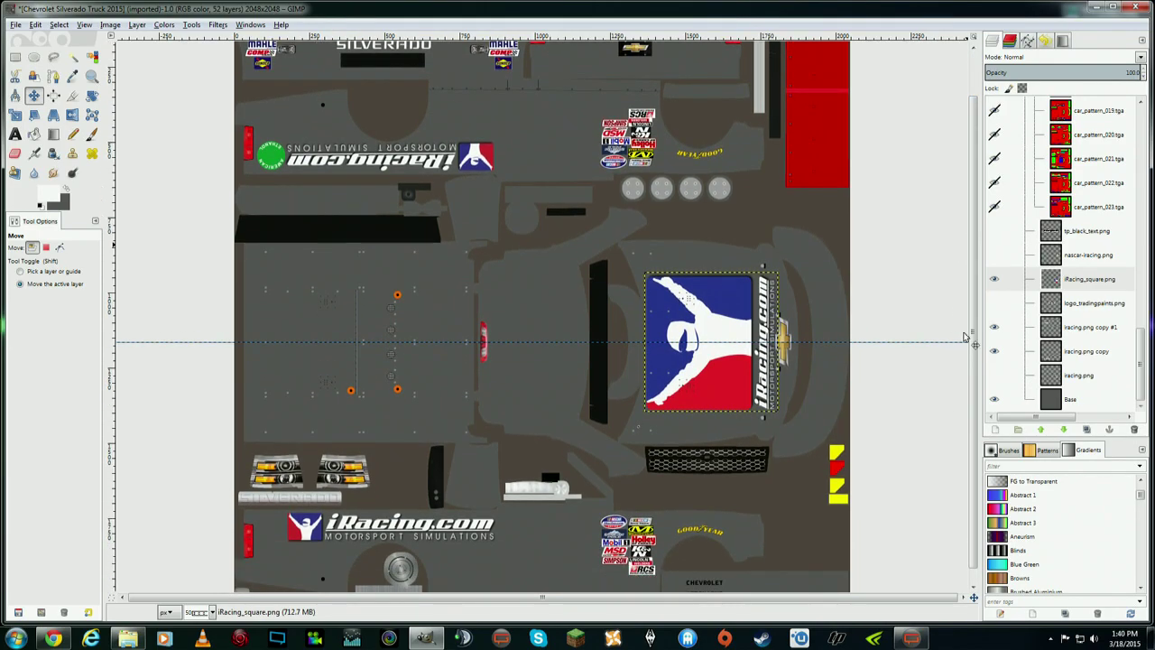
- Delete the nascar-iracing.png layer and show the large tradingpaints text layer
{"action": "left_click", "coordinate": [1083, 231]}
{"action": "left_click", "coordinate": [1083, 279]}
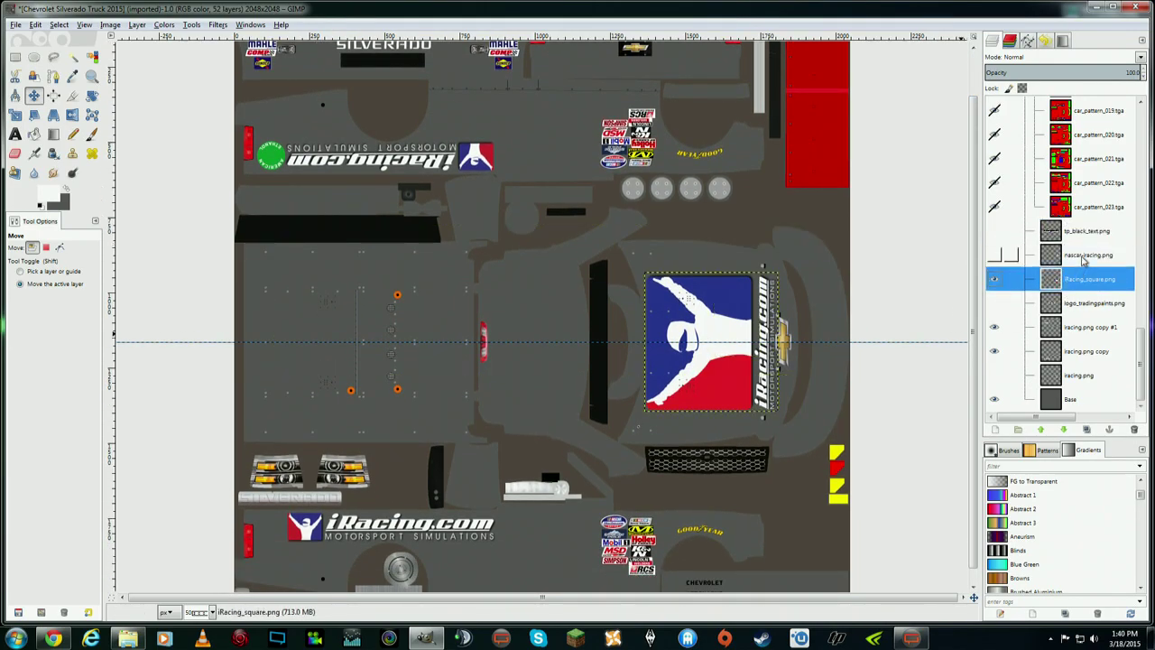
{"action": "left_click", "coordinate": [1083, 257]}
{"action": "left_click", "coordinate": [994, 256]}
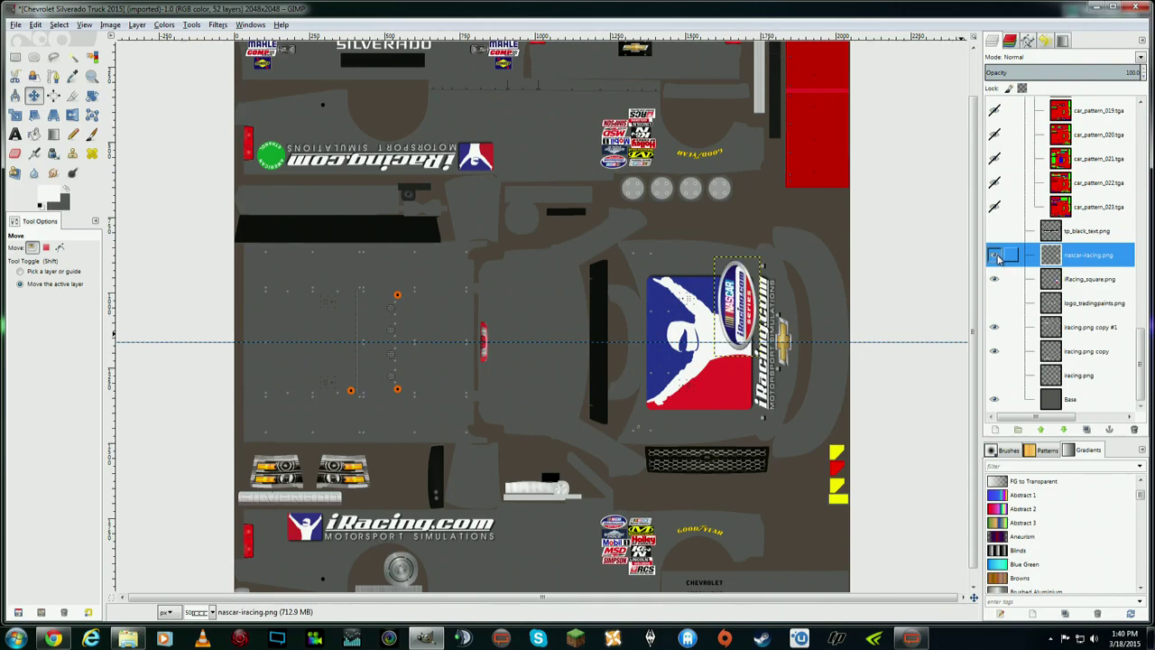
{"action": "right_click", "coordinate": [1095, 256]}
{"action": "left_click", "coordinate": [1132, 358]}
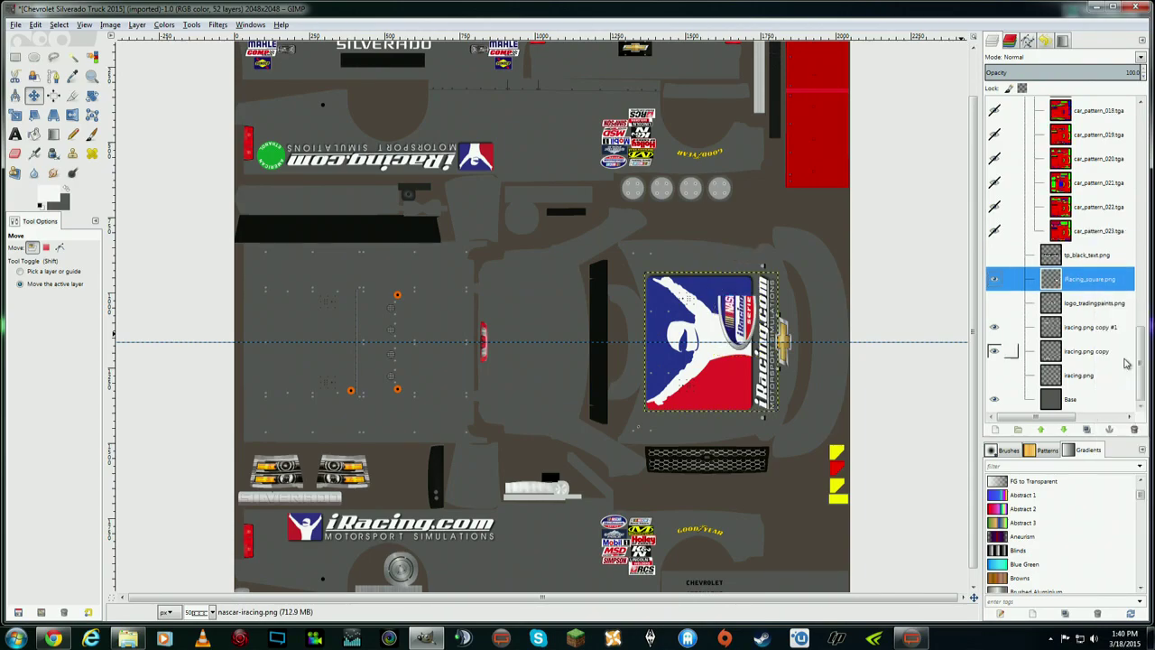
{"action": "left_click", "coordinate": [995, 256]}
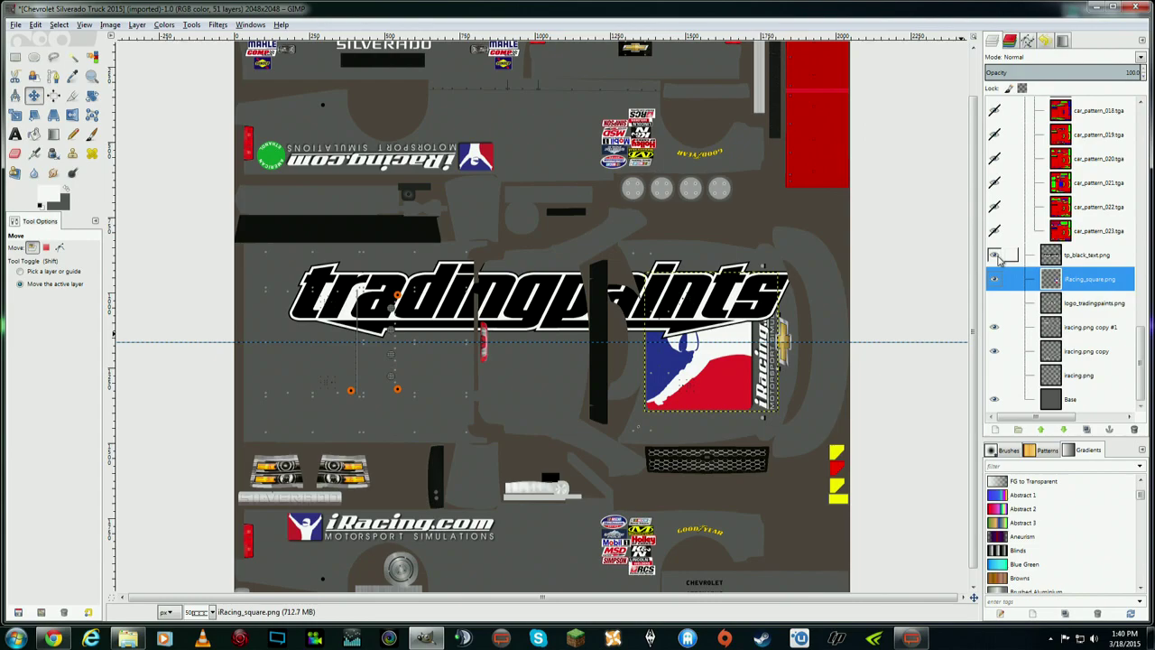
{"action": "left_click", "coordinate": [996, 257]}
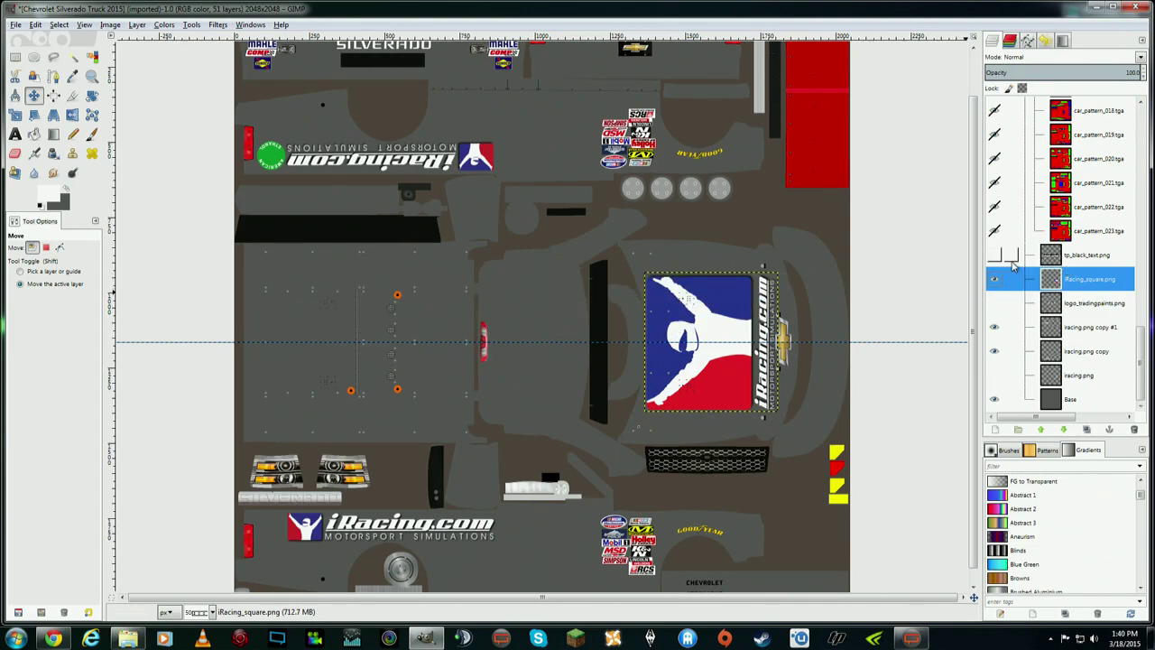
{"action": "left_click", "coordinate": [995, 257]}
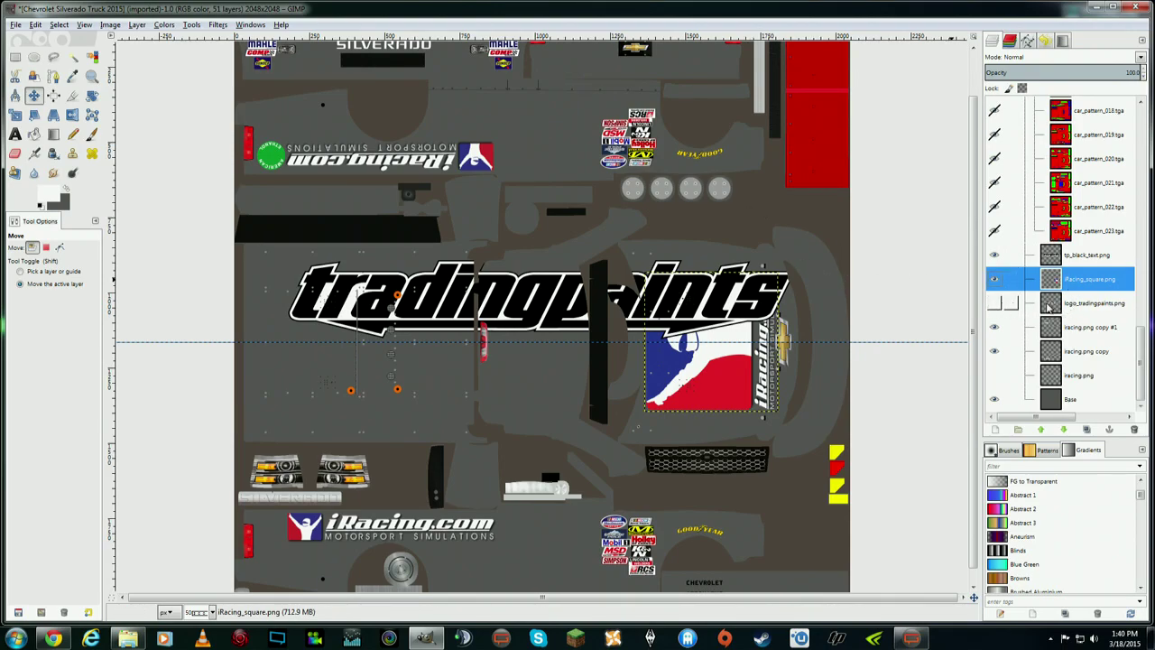
- Drag the small tradingpaints logo lower, hide it, and select tp_black_text.png
{"action": "left_click", "coordinate": [1050, 307]}
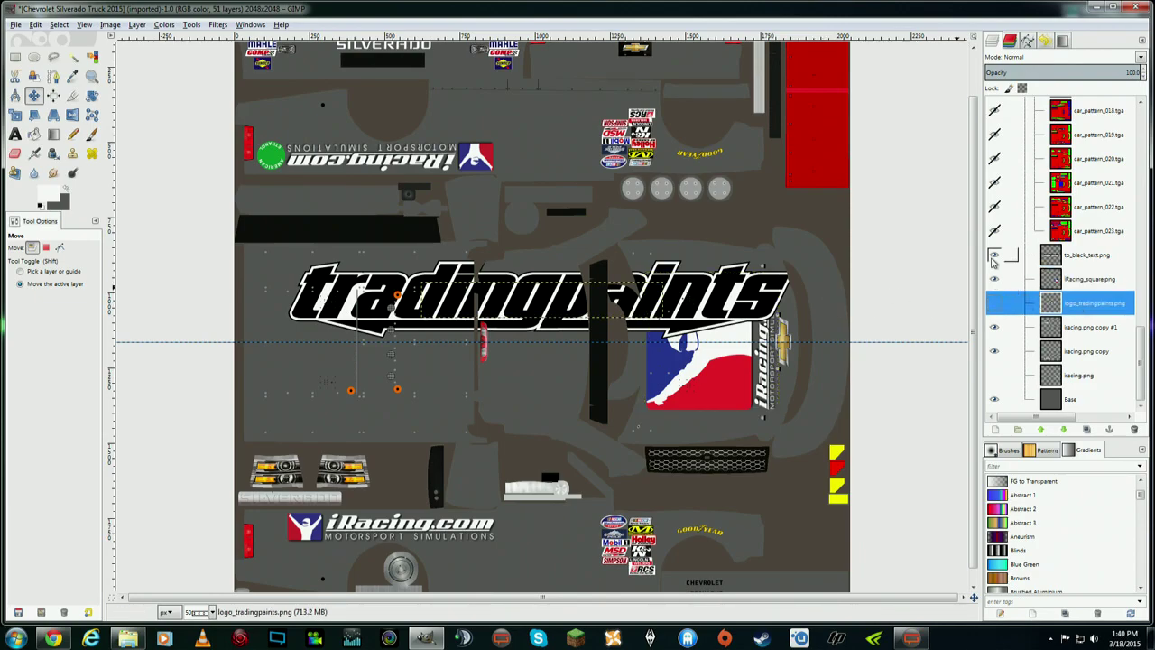
{"action": "left_click", "coordinate": [544, 304]}
{"action": "left_click_drag", "start_coordinate": [544, 303], "coordinate": [495, 373]}
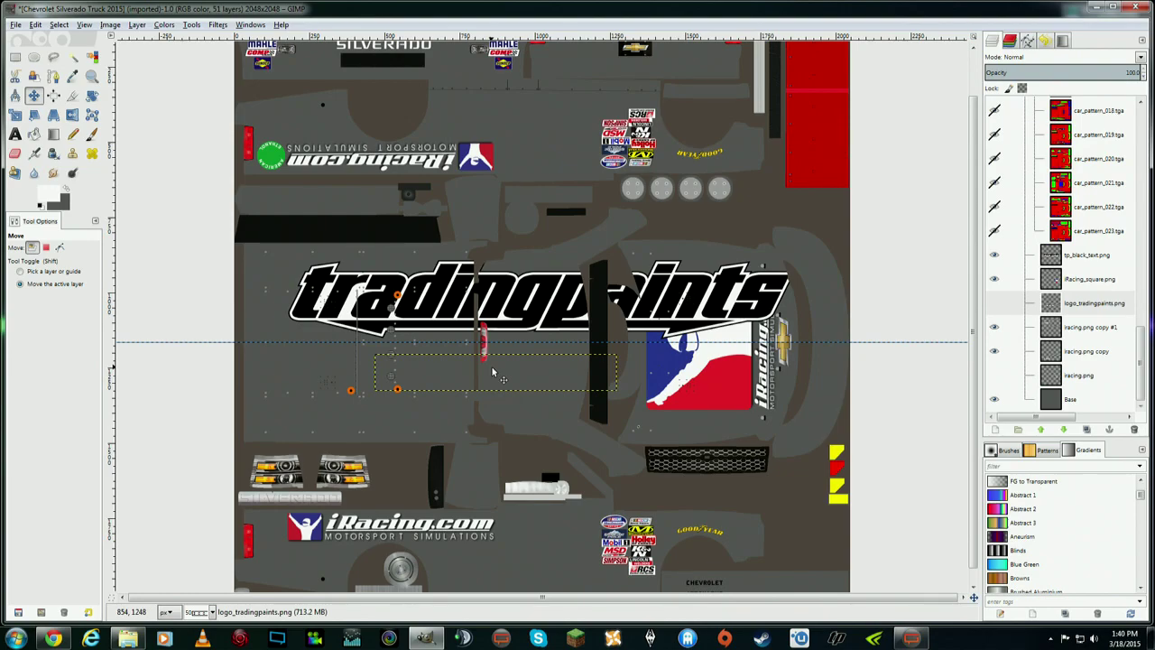
{"action": "left_click", "coordinate": [995, 304]}
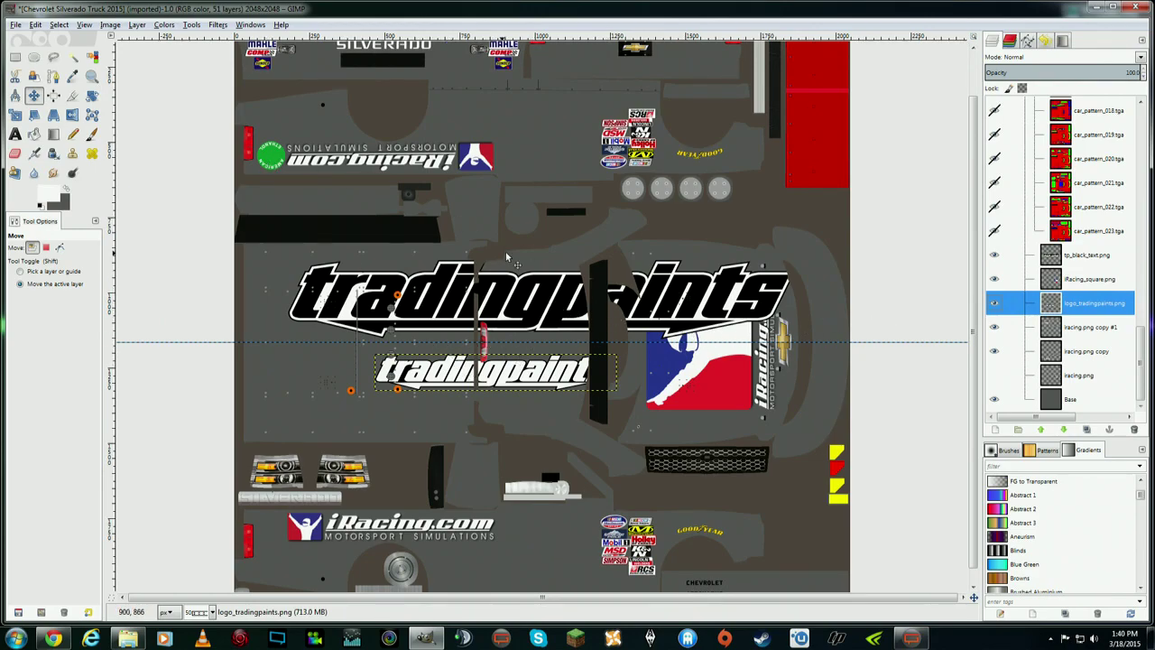
{"action": "left_click", "coordinate": [995, 303]}
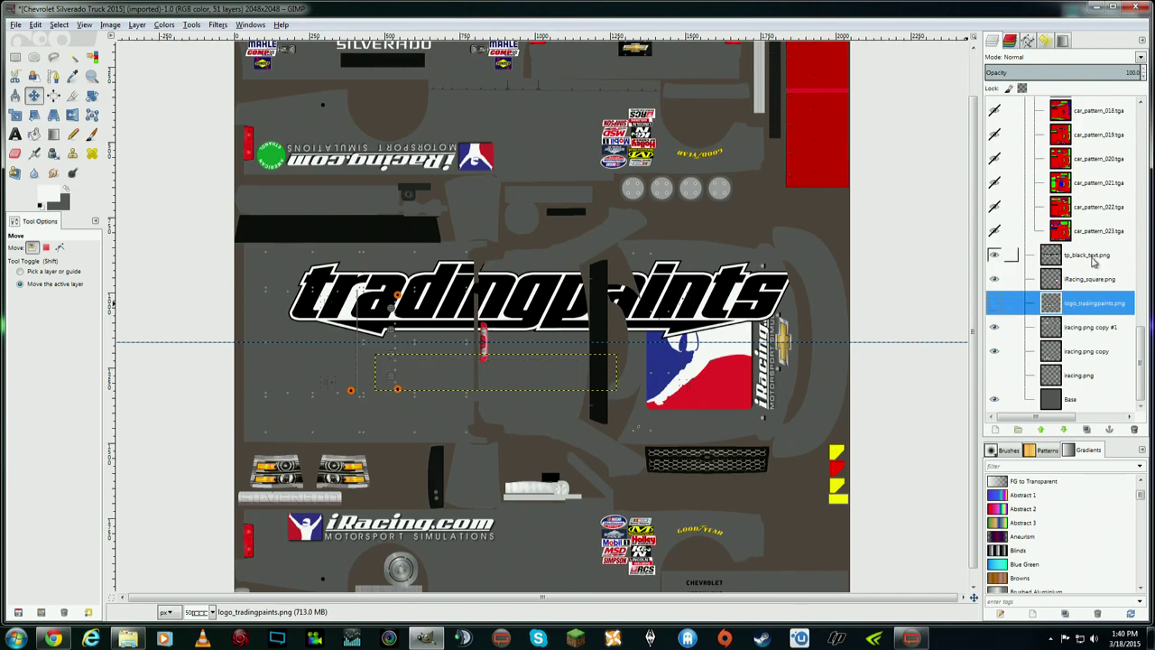
{"action": "left_click", "coordinate": [1010, 256]}
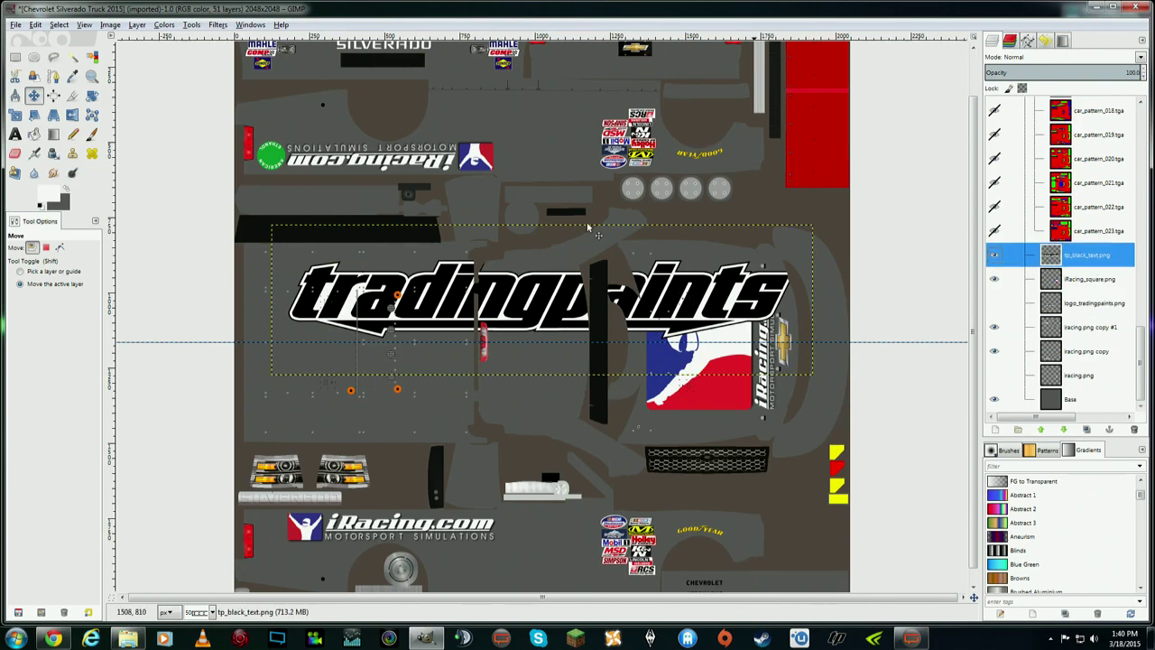
- Rotate the tradingpaints text layer 90° clockwise and move it toward the left side
{"action": "left_click", "coordinate": [137, 25]}
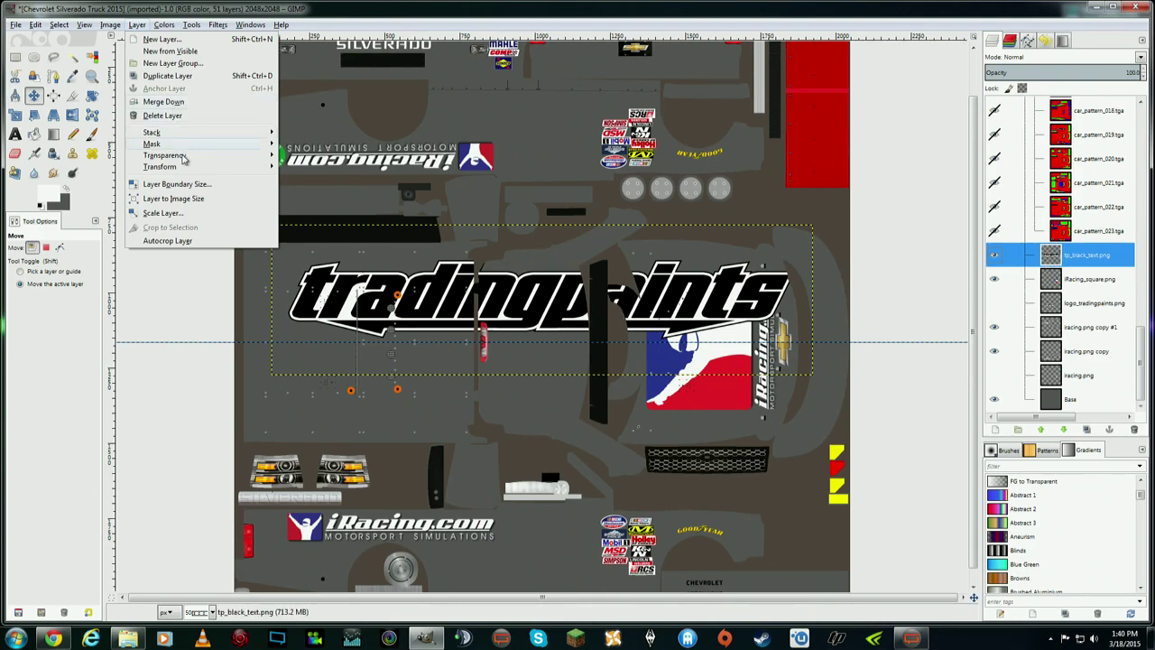
{"action": "mouse_move", "coordinate": [192, 167]}
{"action": "left_click", "coordinate": [352, 202]}
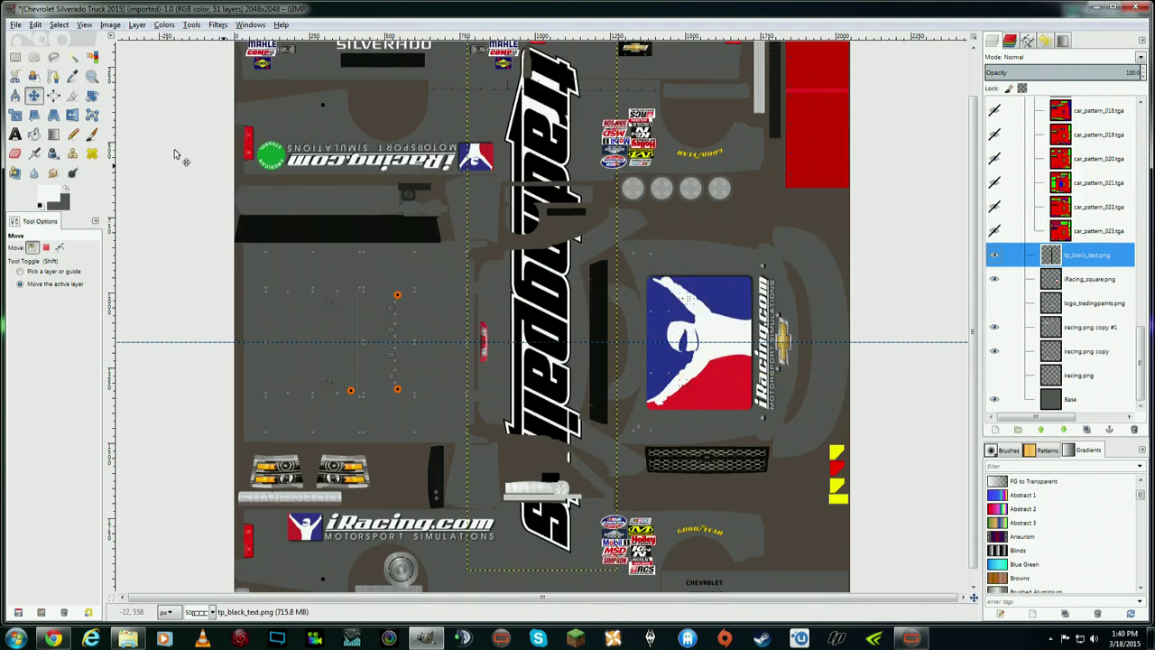
{"action": "left_click_drag", "start_coordinate": [564, 275], "coordinate": [350, 291]}
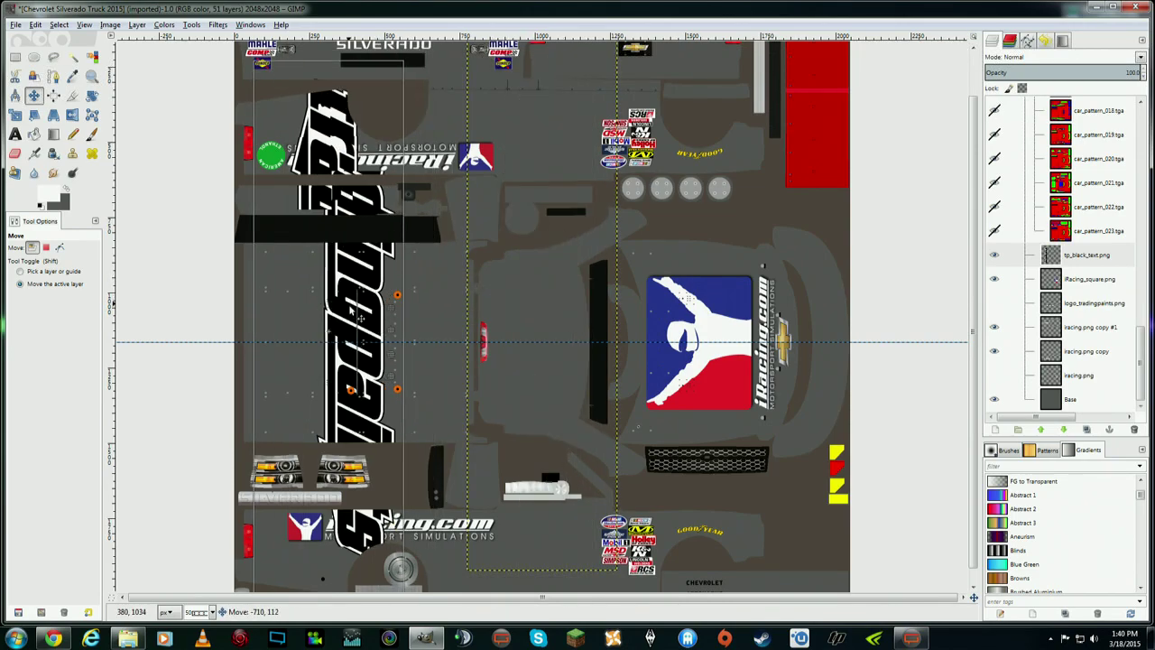
- Scale the vertical text down from 500×1800 to a narrow 215×774 strip
{"action": "left_click", "coordinate": [14, 114]}
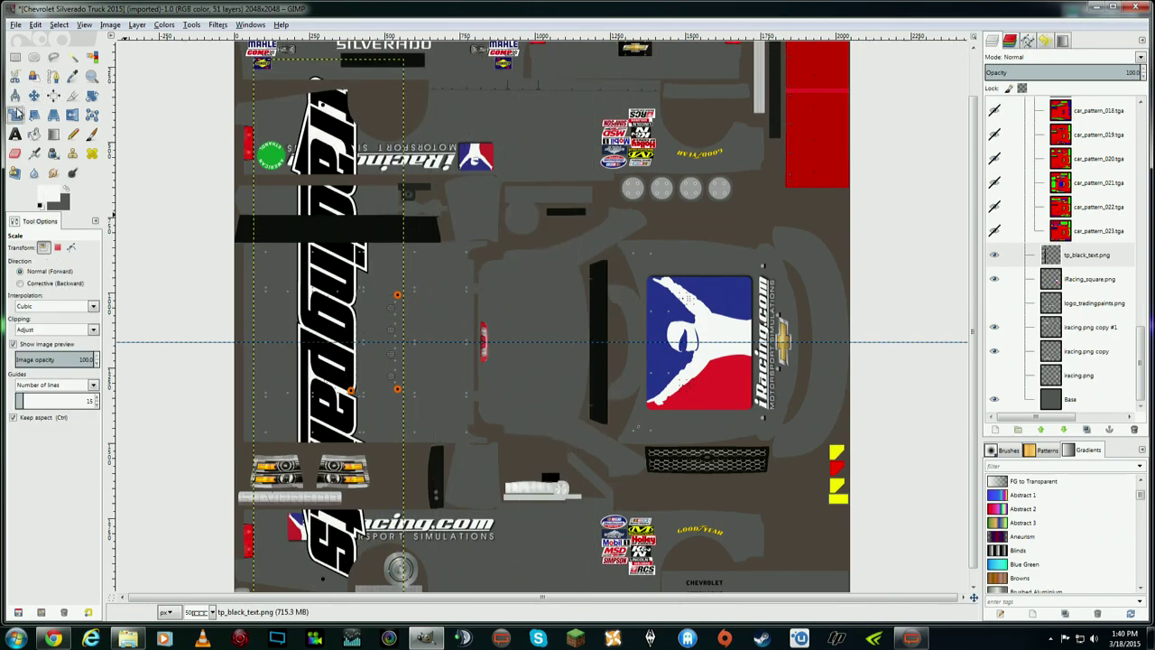
{"action": "left_click", "coordinate": [270, 78]}
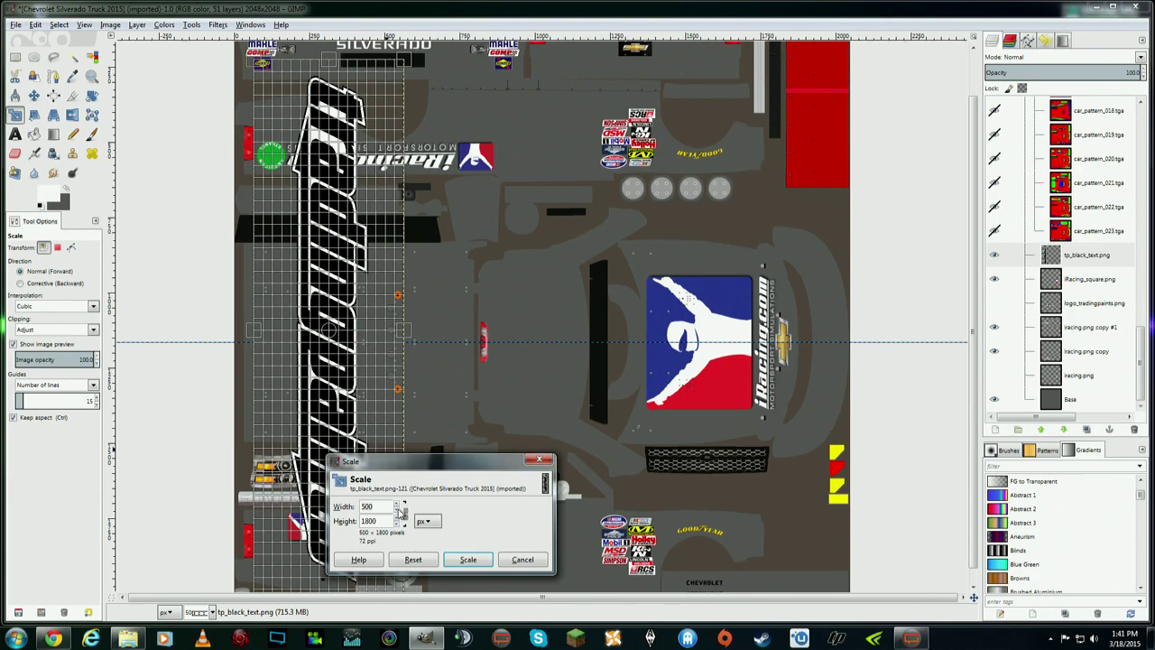
{"action": "left_click_drag", "start_coordinate": [281, 113], "coordinate": [369, 367]}
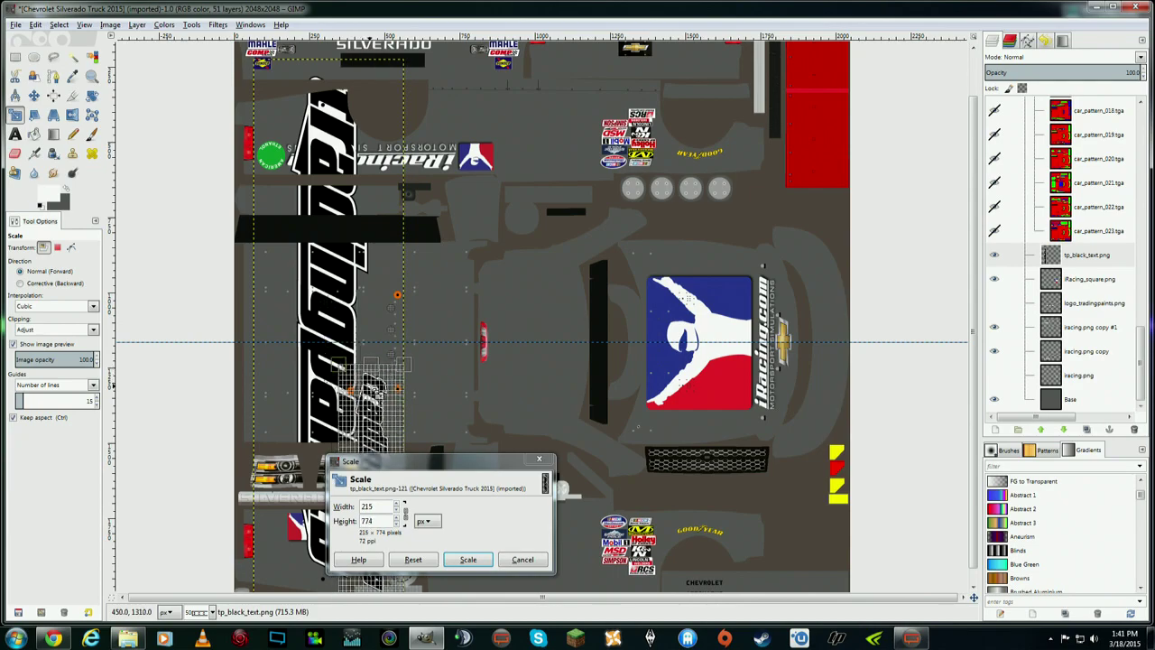
{"action": "left_click", "coordinate": [468, 559]}
- Move the shrunken text up onto the left side panel, rescale it, and nudge it up-left
{"action": "left_click", "coordinate": [35, 96]}
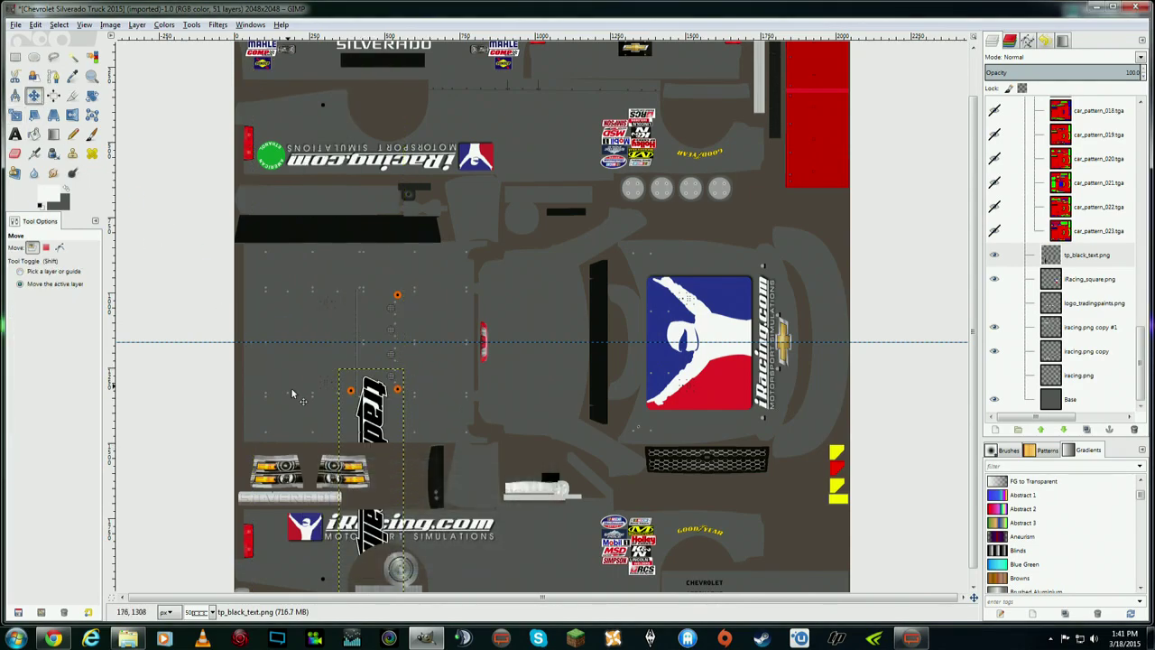
{"action": "left_click_drag", "start_coordinate": [368, 414], "coordinate": [283, 281]}
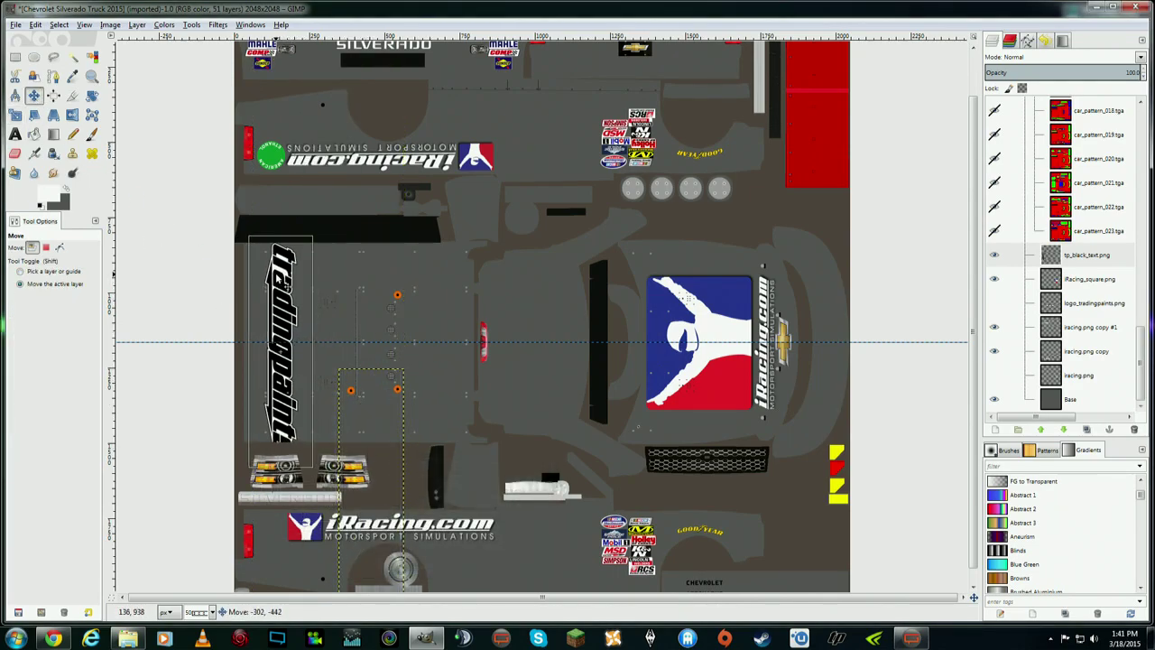
{"action": "key", "text": "shift+t"}
{"action": "left_click", "coordinate": [242, 252]}
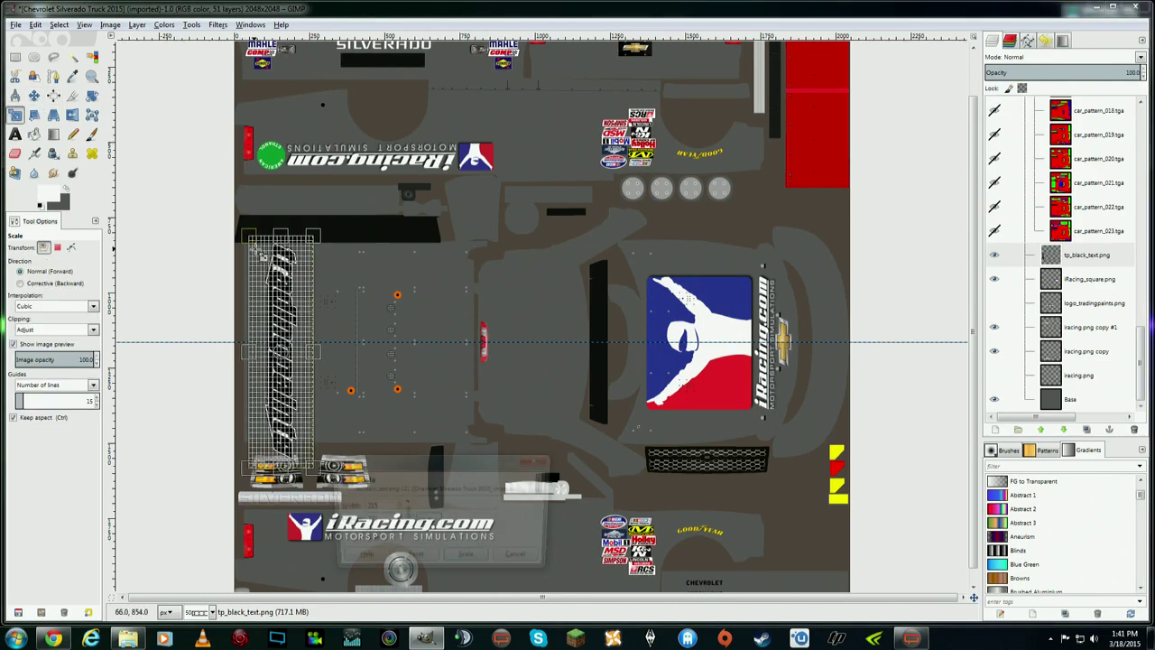
{"action": "left_click", "coordinate": [478, 560]}
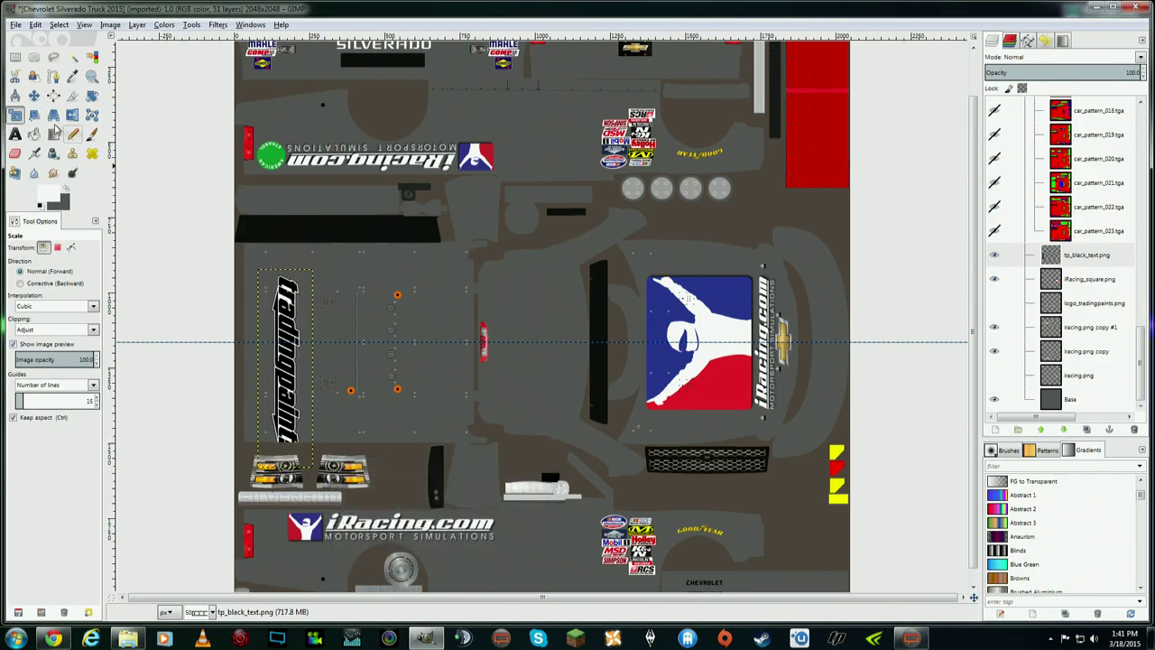
{"action": "left_click", "coordinate": [35, 97]}
{"action": "left_click_drag", "start_coordinate": [301, 375], "coordinate": [281, 328]}
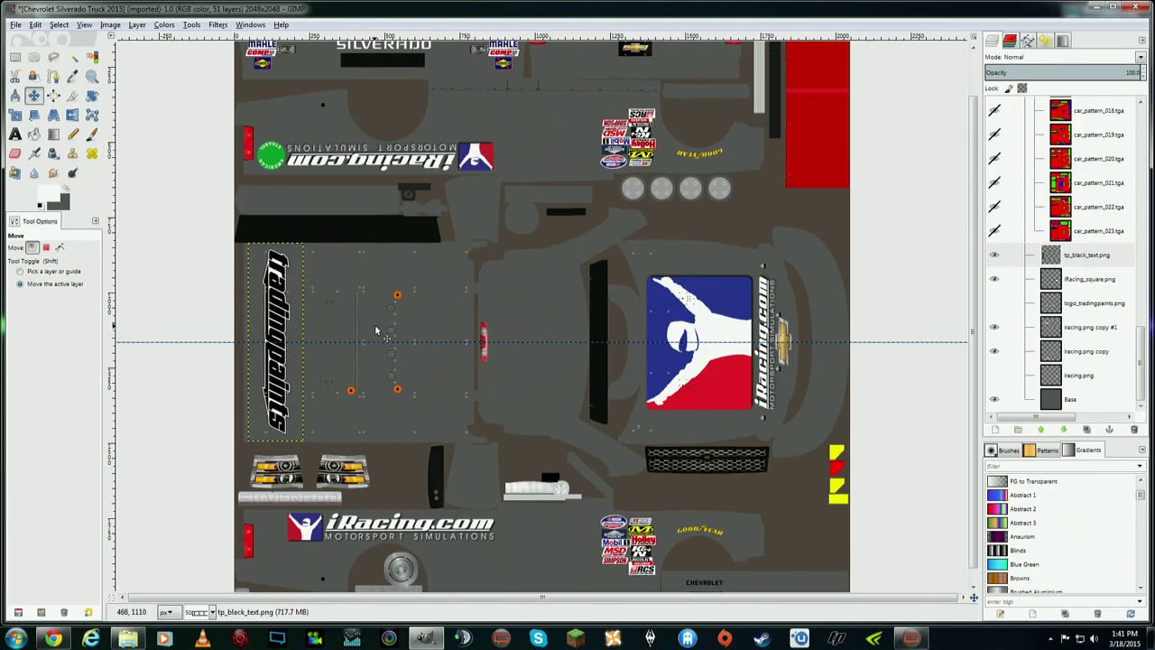
- Rescale the decal slightly smaller and fine-tune its position on the side panel
{"action": "left_click", "coordinate": [15, 115]}
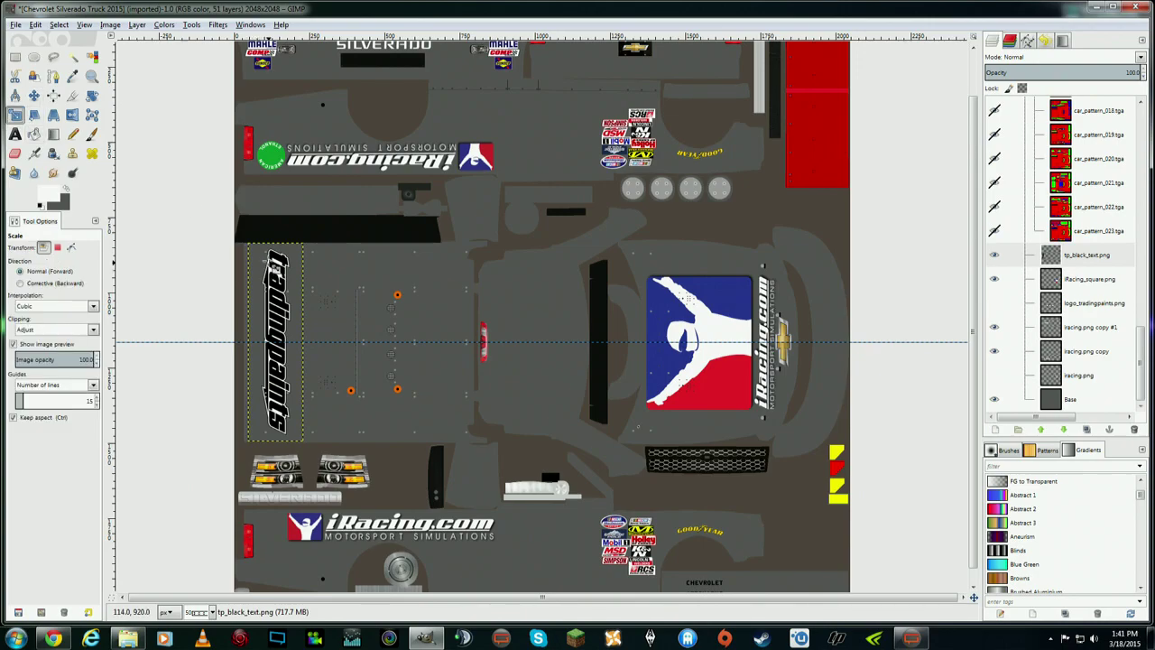
{"action": "left_click", "coordinate": [271, 266]}
{"action": "left_click", "coordinate": [468, 560]}
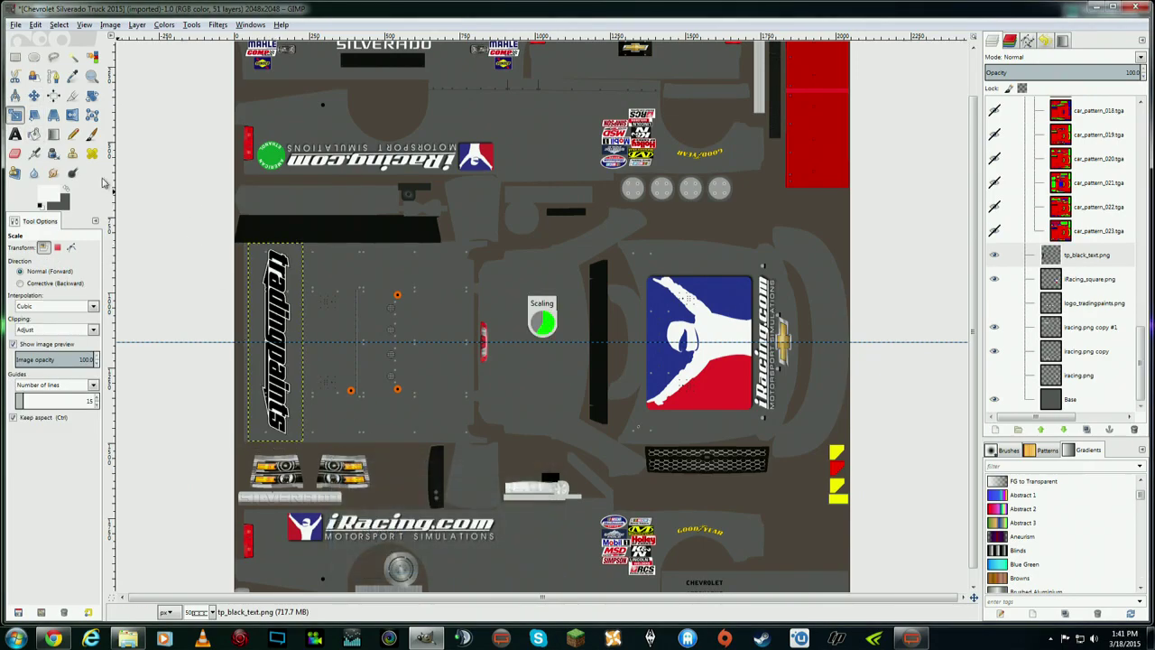
{"action": "left_click", "coordinate": [34, 95]}
{"action": "left_click_drag", "start_coordinate": [293, 337], "coordinate": [293, 330]}
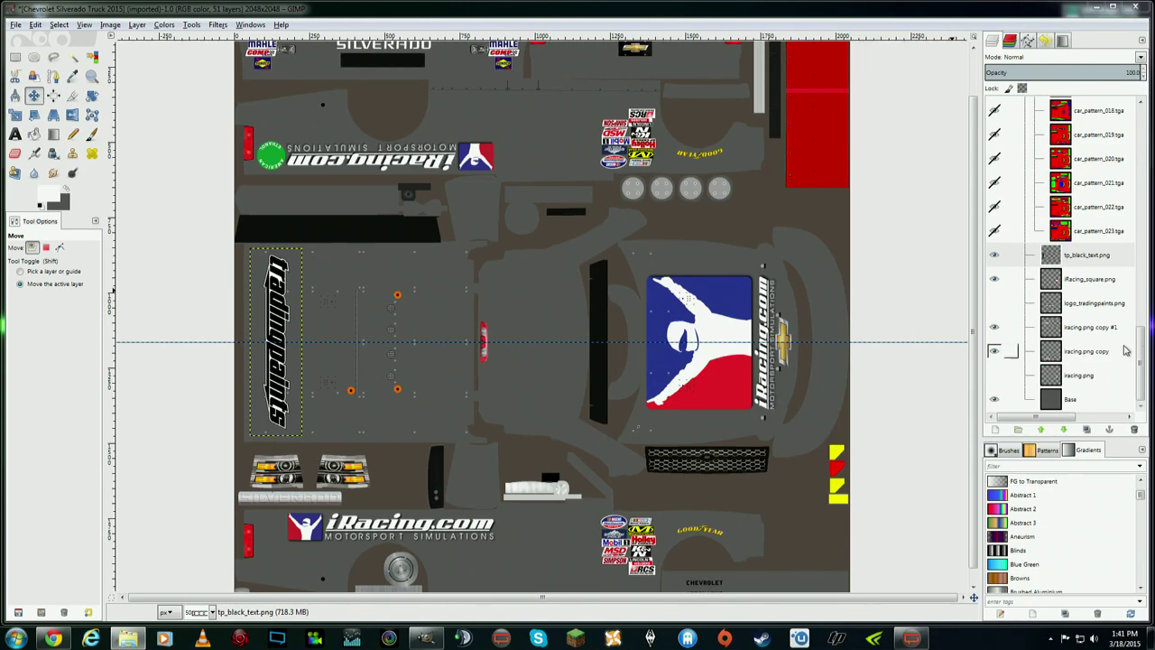
{"action": "scroll", "coordinate": [1144, 362], "scroll_direction": "up", "scroll_amount": 2}
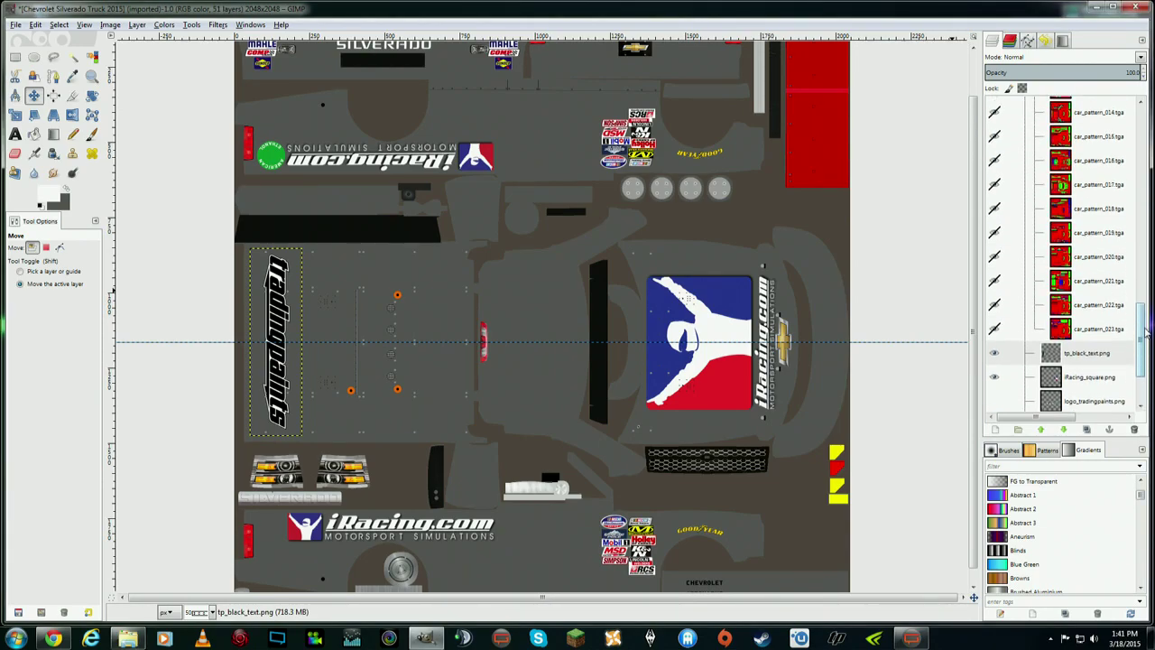
{"action": "scroll", "coordinate": [1144, 363], "scroll_direction": "down", "scroll_amount": 2}
{"action": "scroll", "coordinate": [979, 189], "scroll_direction": "up", "scroll_amount": 1}
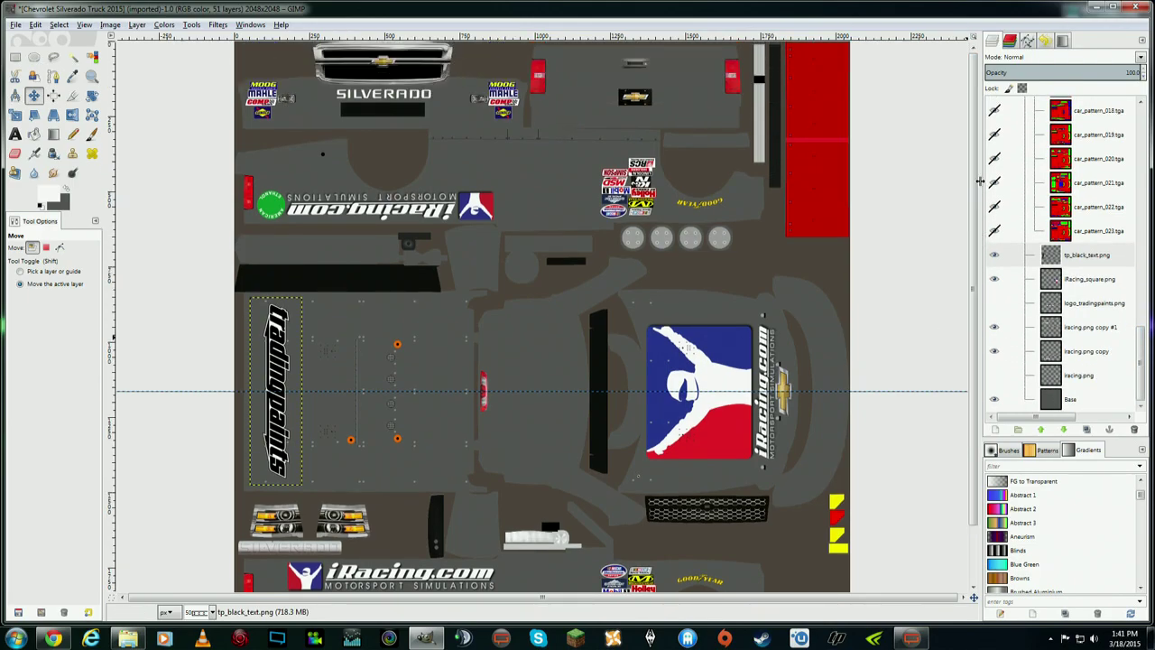
{"action": "scroll", "coordinate": [972, 270], "scroll_direction": "down", "scroll_amount": 2}
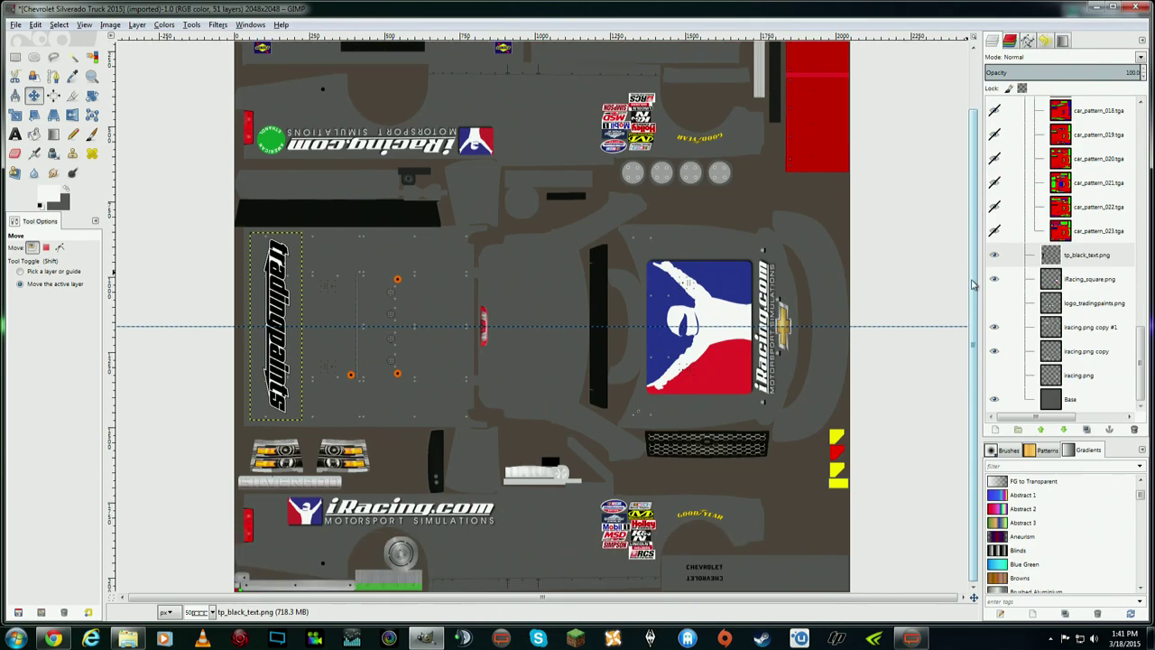
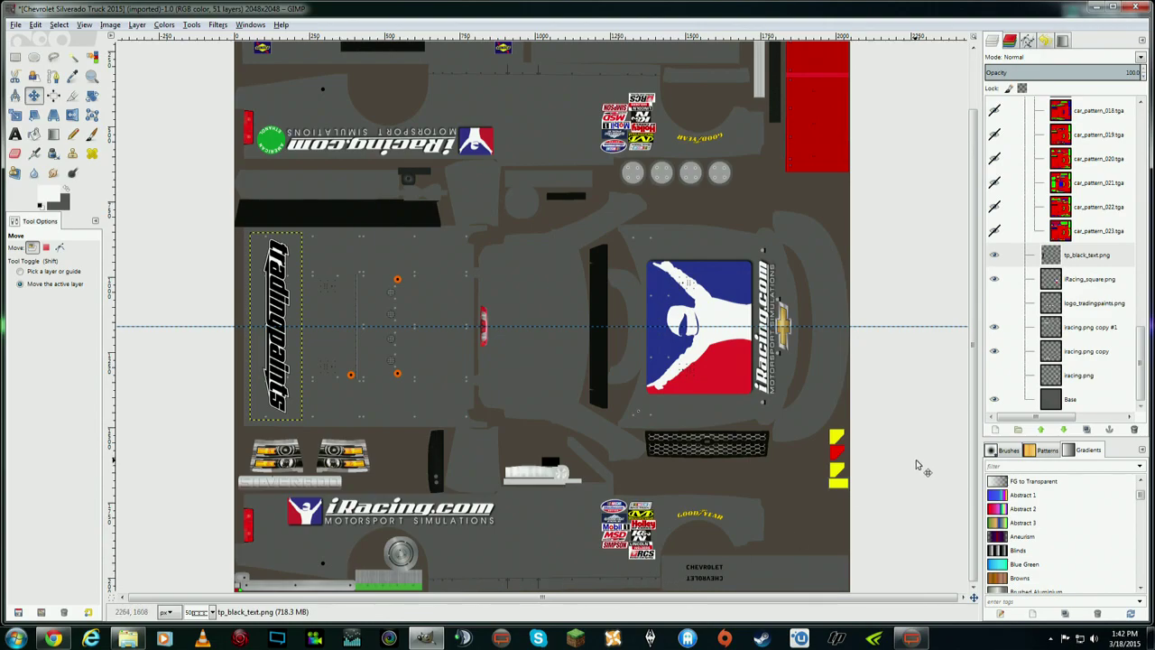
- Hide the tp_black_text lettering and iRacing_square logo layers
{"action": "scroll", "coordinate": [916, 459], "scroll_direction": "up", "scroll_amount": 2}
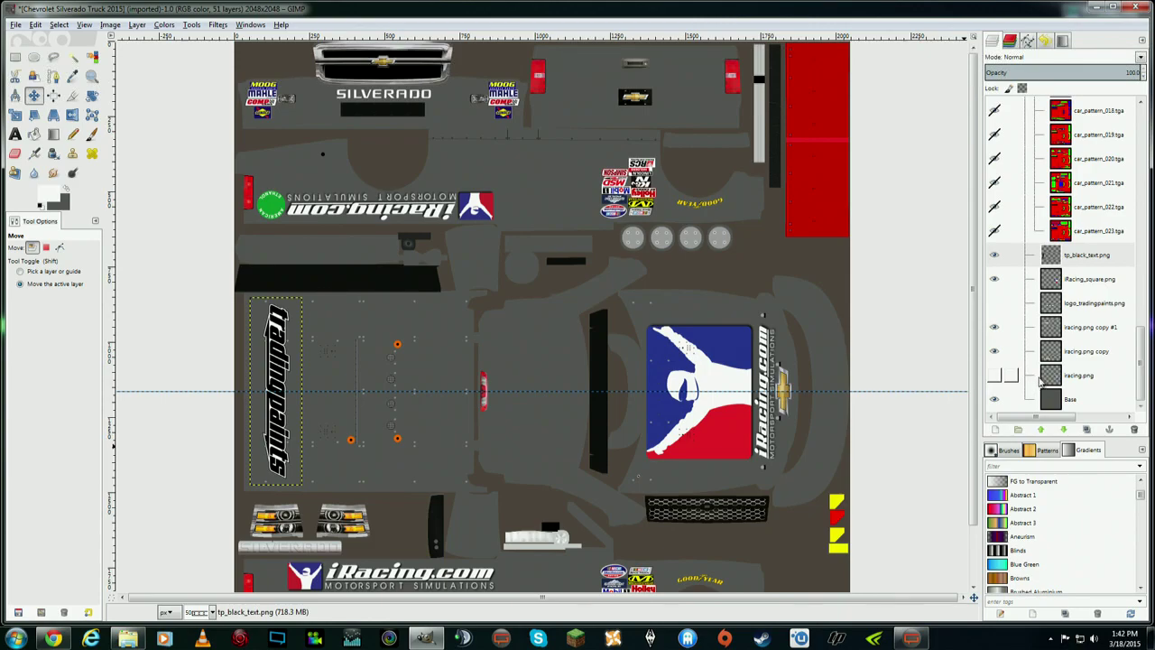
{"action": "mouse_move", "coordinate": [1141, 366]}
{"action": "left_mouse_down"}
{"action": "mouse_move", "coordinate": [1141, 347]}
{"action": "mouse_move", "coordinate": [1142, 388]}
{"action": "left_mouse_up"}
{"action": "left_click", "coordinate": [995, 255]}
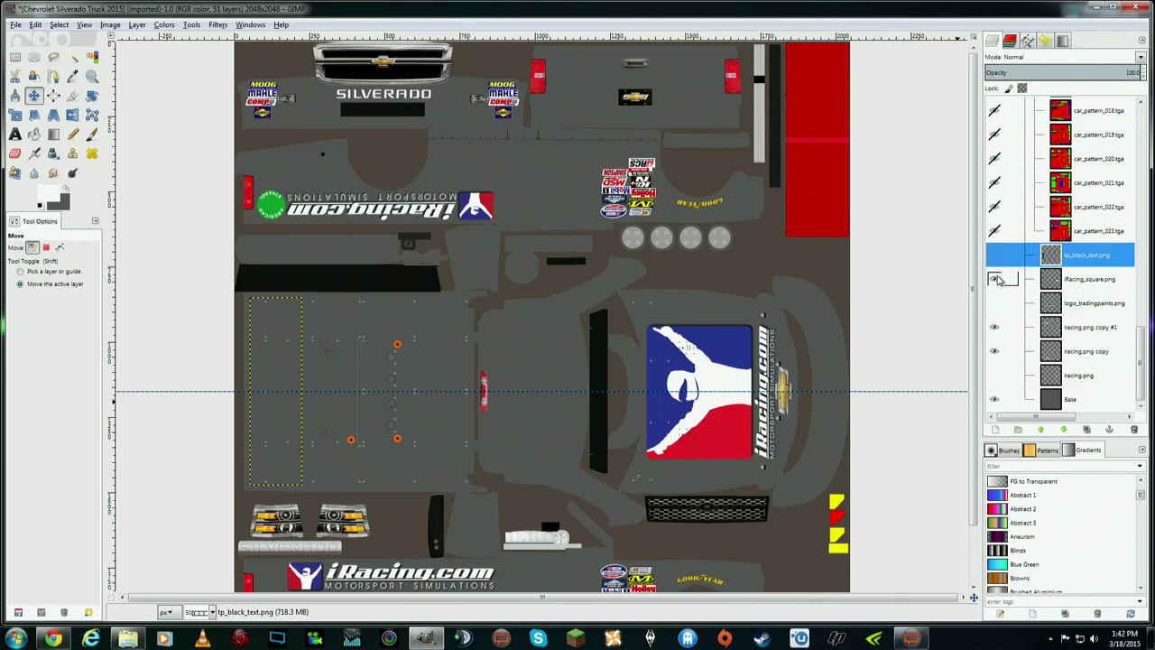
{"action": "left_click", "coordinate": [994, 279]}
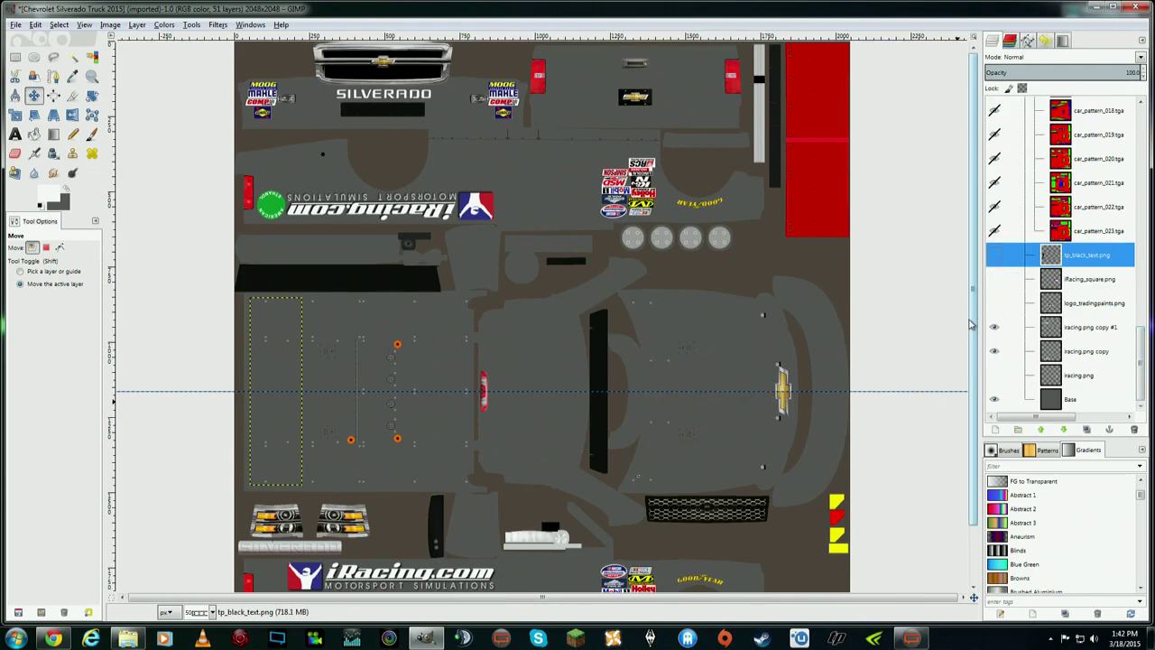
{"action": "left_click", "coordinate": [995, 255]}
{"action": "left_click", "coordinate": [996, 256]}
{"action": "left_click", "coordinate": [995, 279]}
{"action": "left_click", "coordinate": [994, 279]}
{"action": "left_click", "coordinate": [995, 256]}
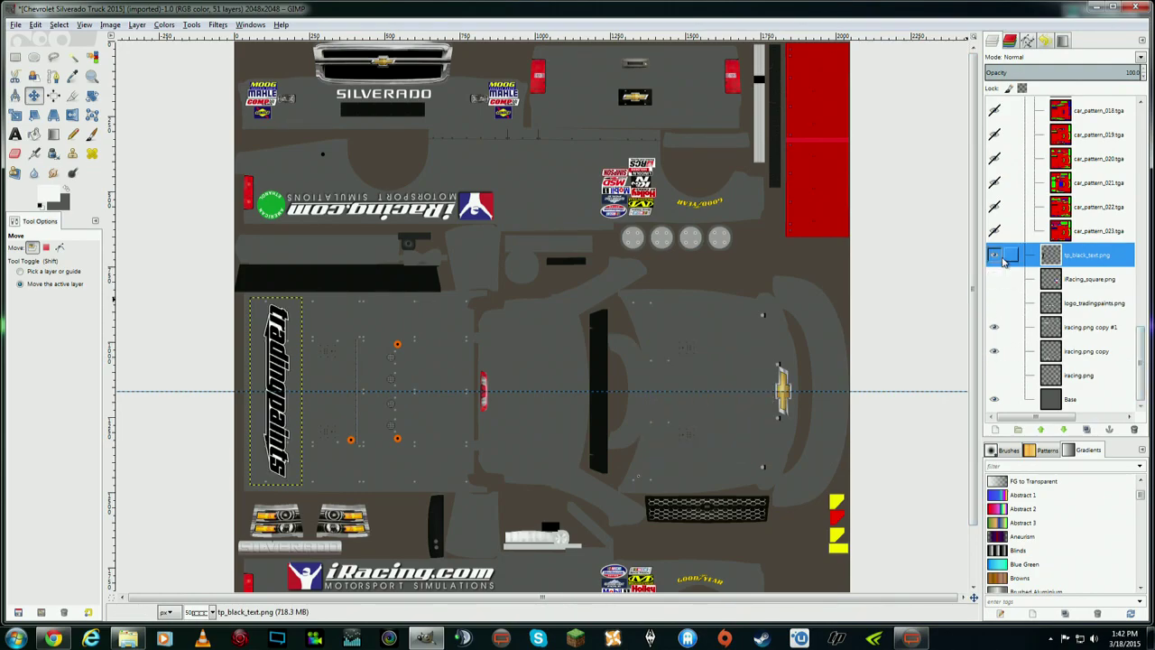
{"action": "left_click", "coordinate": [995, 256]}
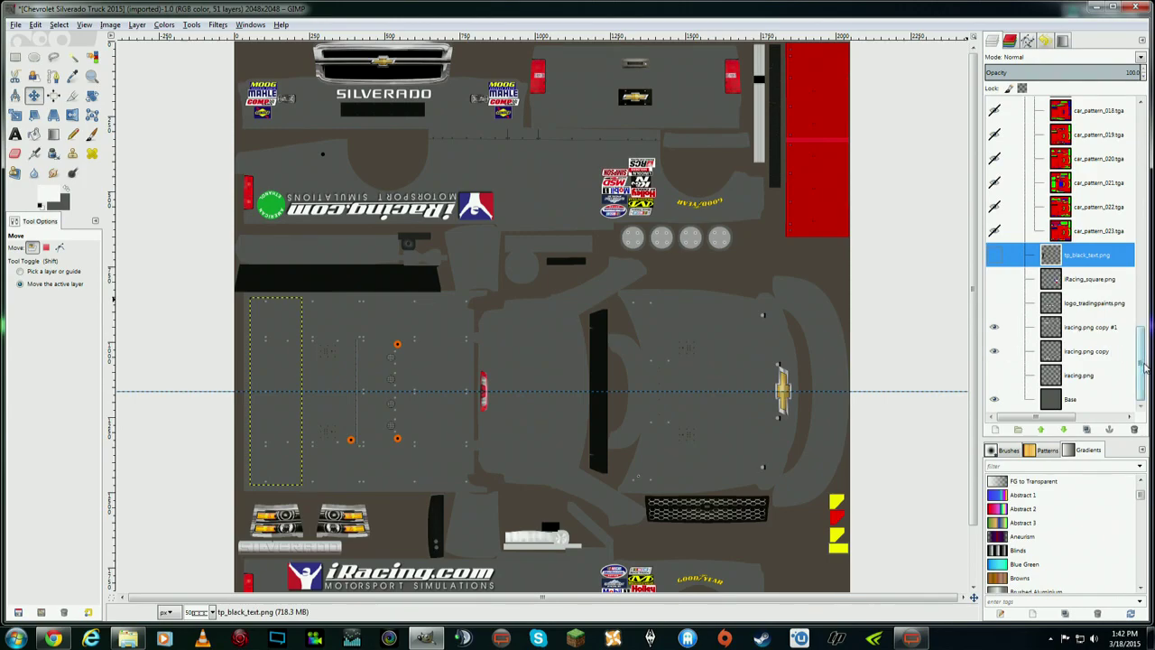
- Hide the two iRacing.com logo layers, racing.png copy #1 and racing.png copy
{"action": "left_click", "coordinate": [995, 327]}
{"action": "left_click", "coordinate": [995, 351]}
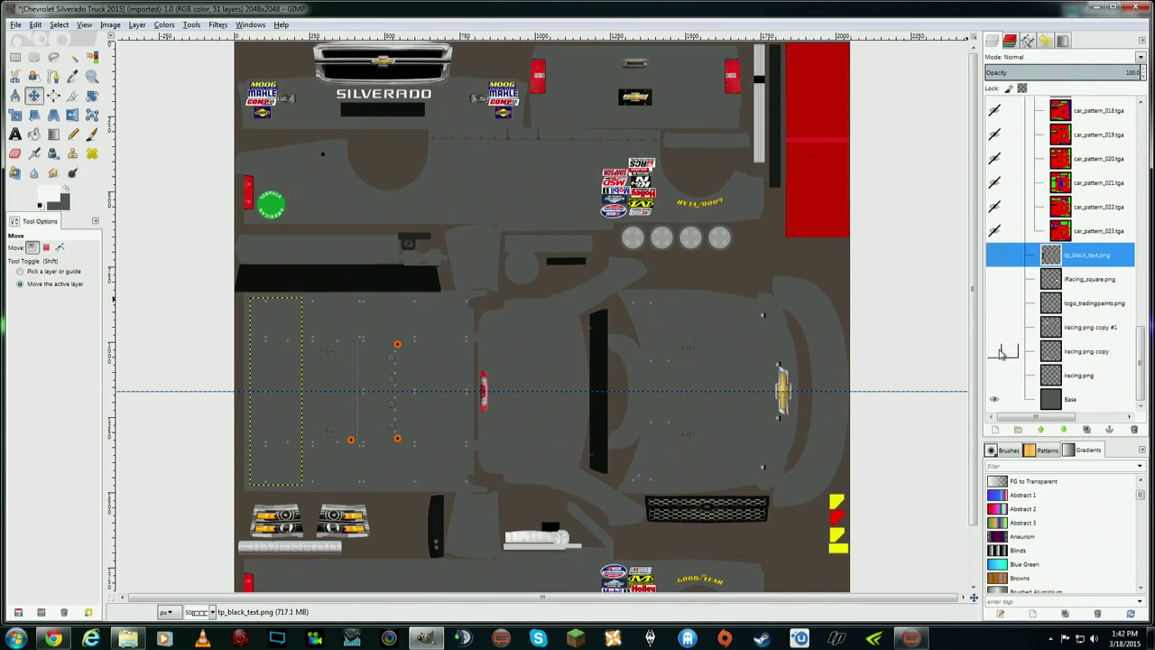
{"action": "scroll", "coordinate": [1139, 370], "scroll_direction": "up", "scroll_amount": 2}
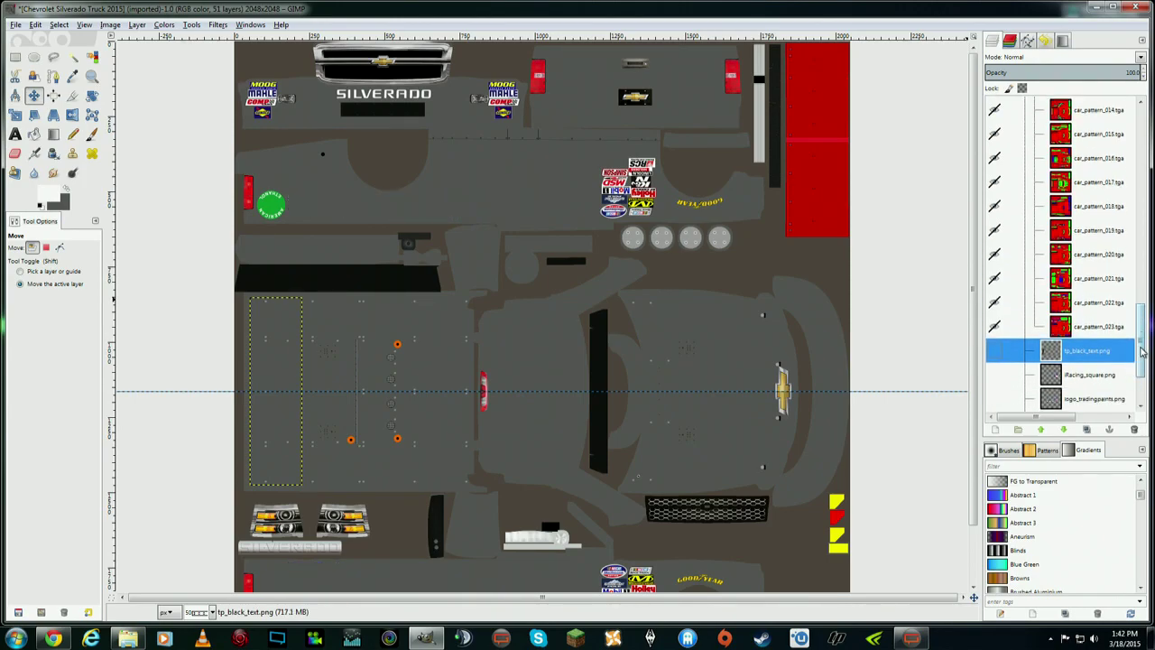
{"action": "scroll", "coordinate": [1139, 370], "scroll_direction": "down", "scroll_amount": 2}
{"action": "scroll", "coordinate": [966, 379], "scroll_direction": "down", "scroll_amount": 3}
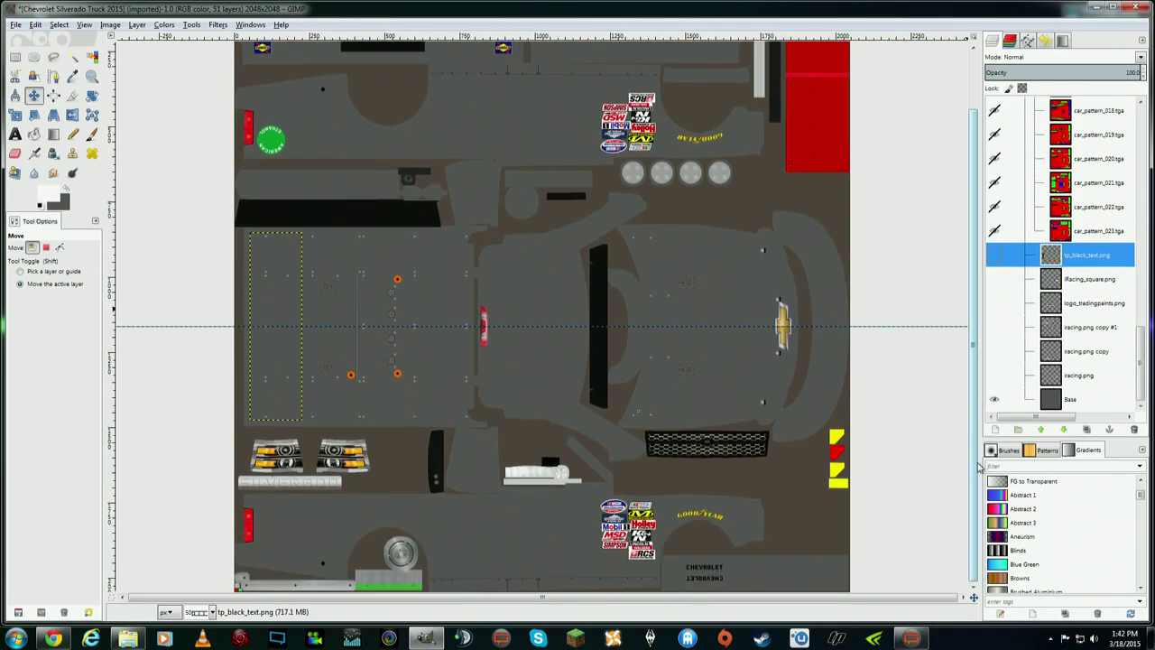
{"action": "scroll", "coordinate": [966, 379], "scroll_direction": "up", "scroll_amount": 2}
{"action": "scroll", "coordinate": [979, 415], "scroll_direction": "down", "scroll_amount": 3}
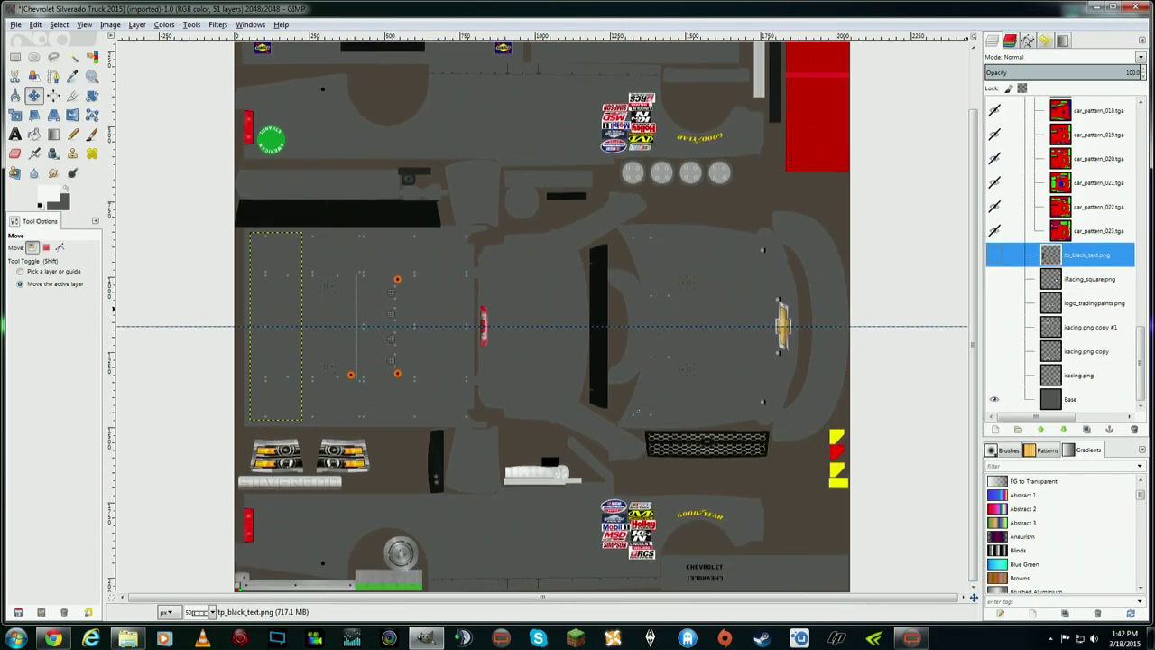
- With Base active, create a transparent 2048×2048 layer named Sideskirts directly above it
{"action": "left_click", "coordinate": [1057, 401]}
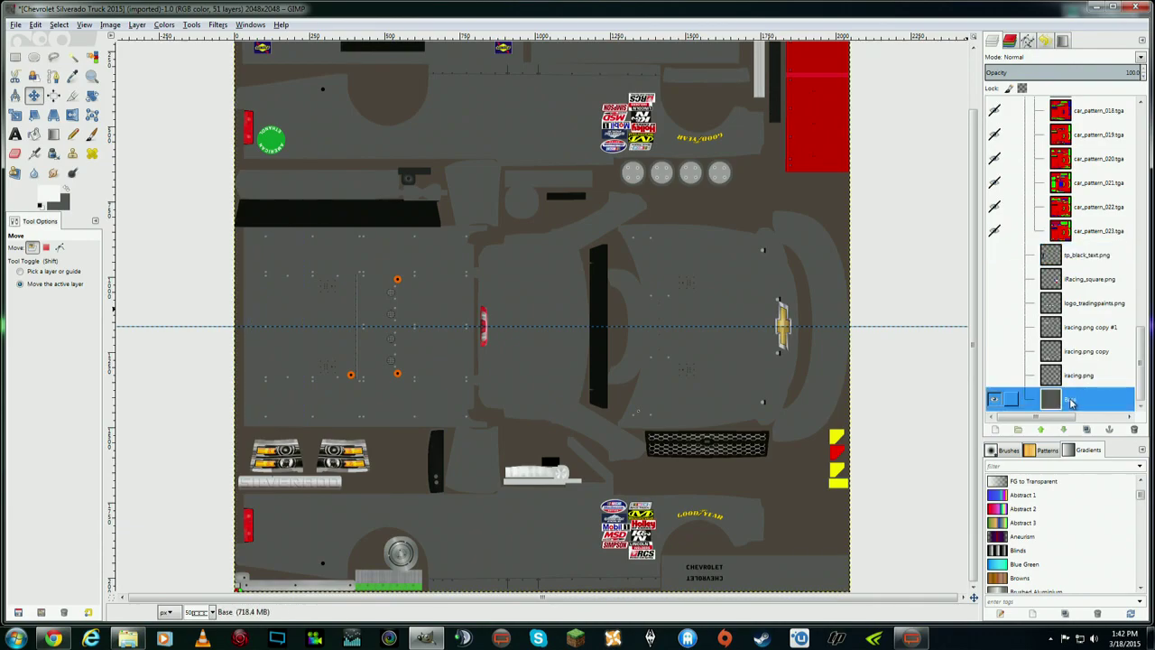
{"action": "left_click", "coordinate": [994, 400]}
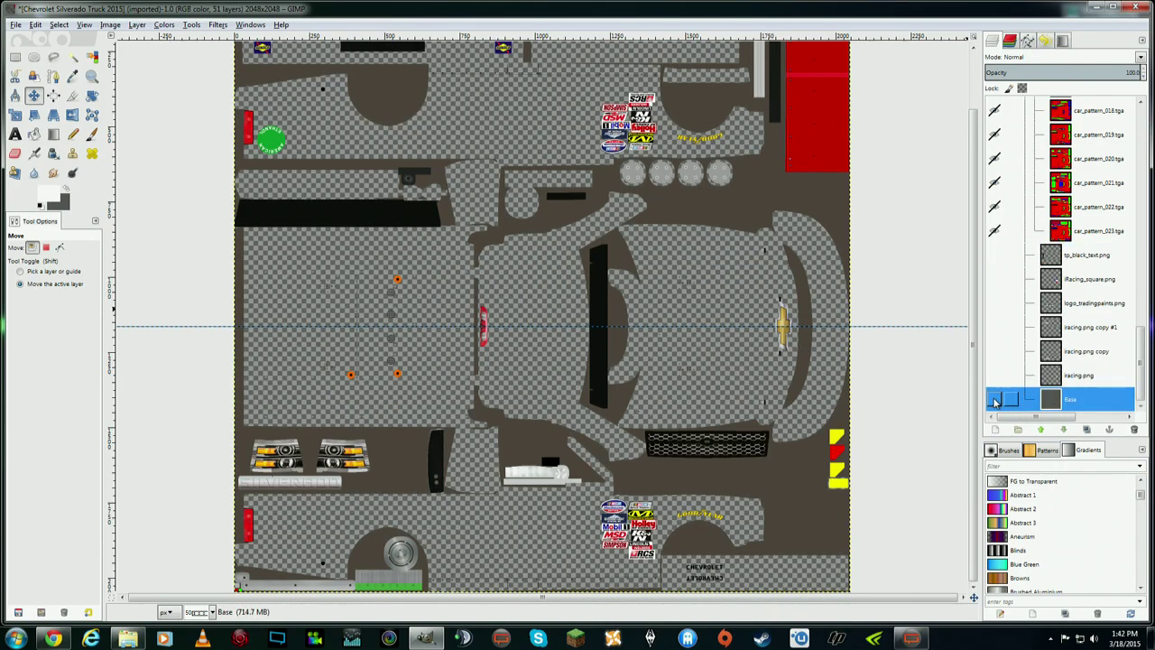
{"action": "left_click", "coordinate": [994, 400]}
{"action": "left_click", "coordinate": [994, 400]}
{"action": "left_click", "coordinate": [994, 400]}
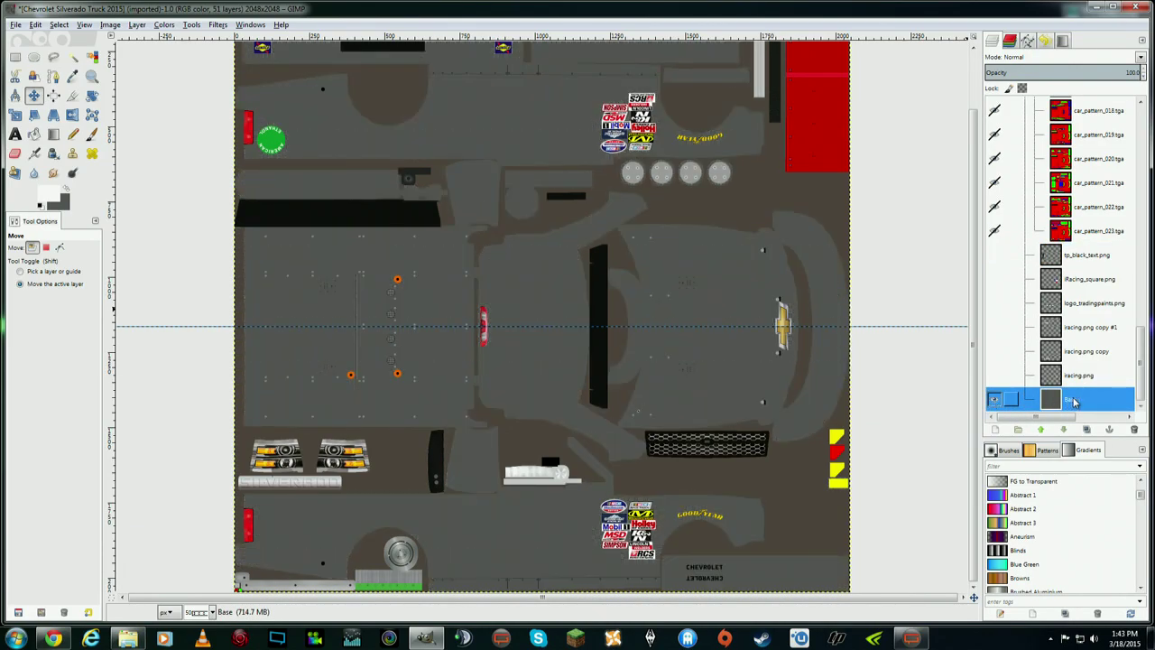
{"action": "right_click", "coordinate": [1073, 402]}
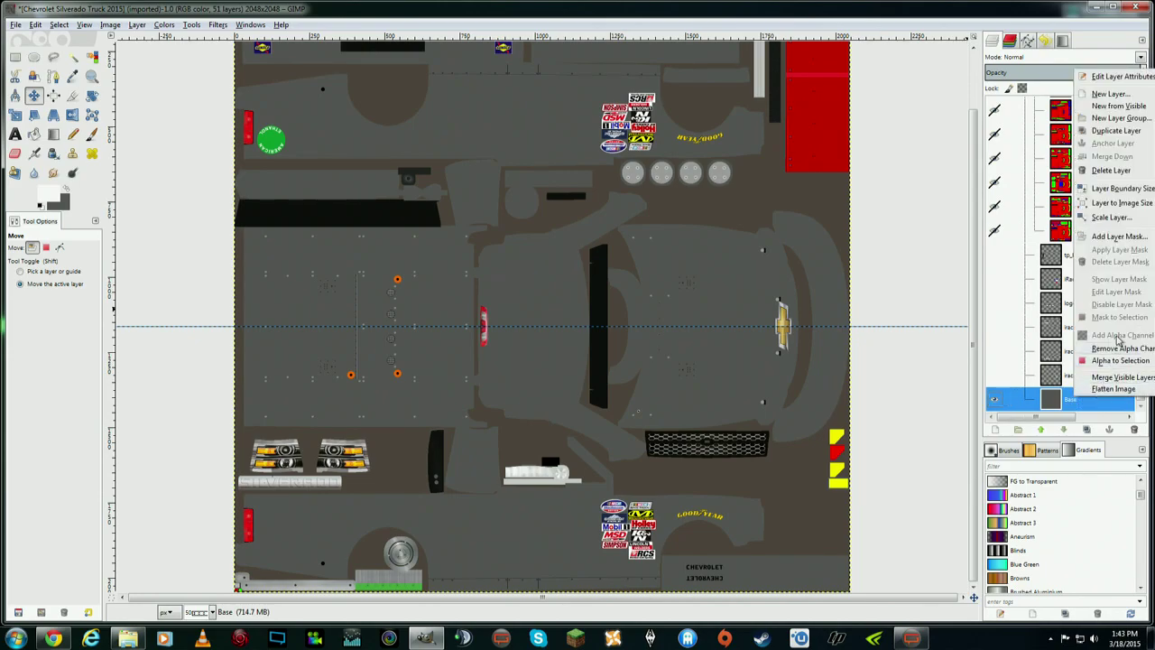
{"action": "left_click", "coordinate": [1121, 106]}
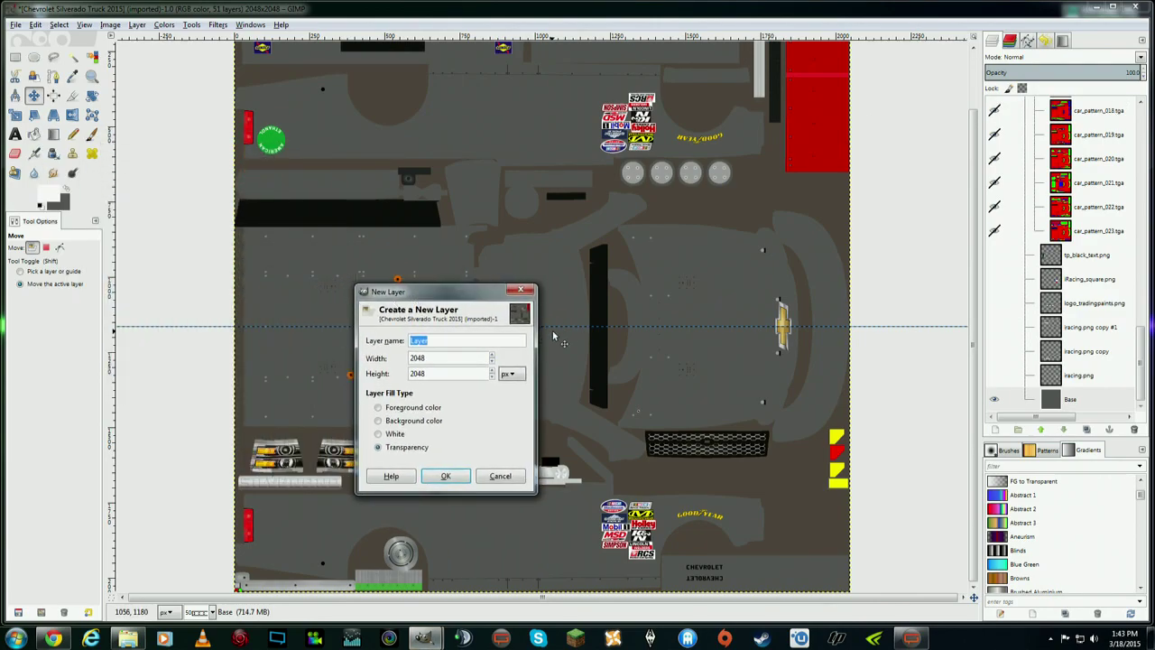
{"action": "type", "text": "Stripes"}
{"action": "left_click", "coordinate": [445, 475]}
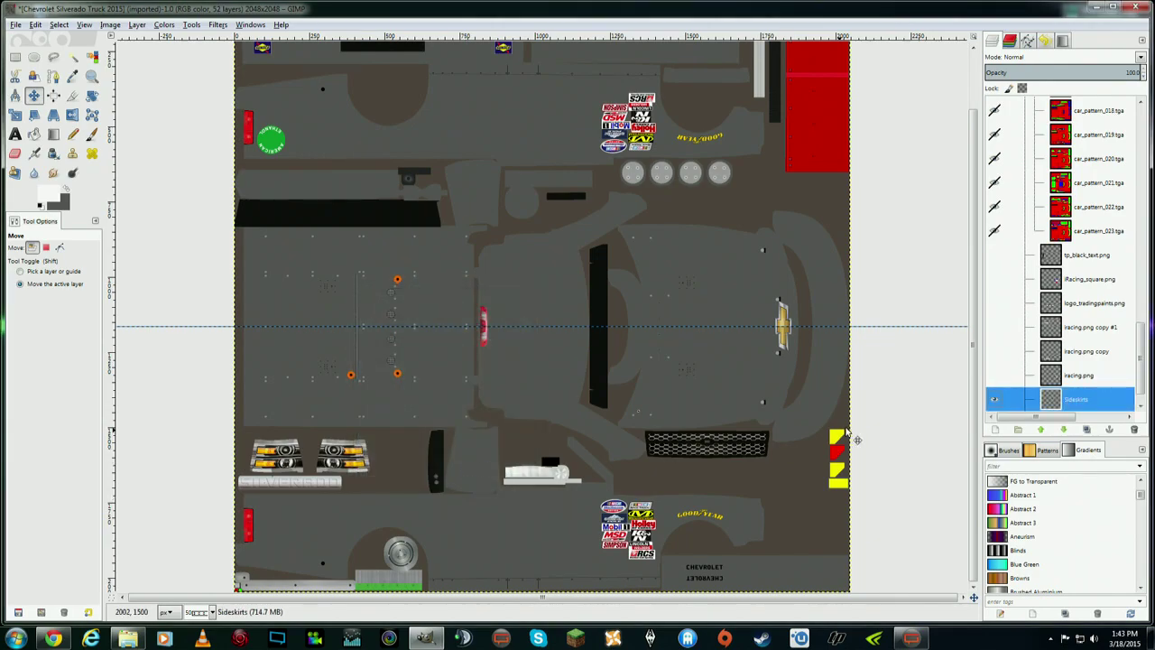
- Keep Sideskirts just above Base and choose Free Select instead of the Paths tool
{"action": "scroll", "coordinate": [1138, 361], "scroll_direction": "down", "scroll_amount": 1}
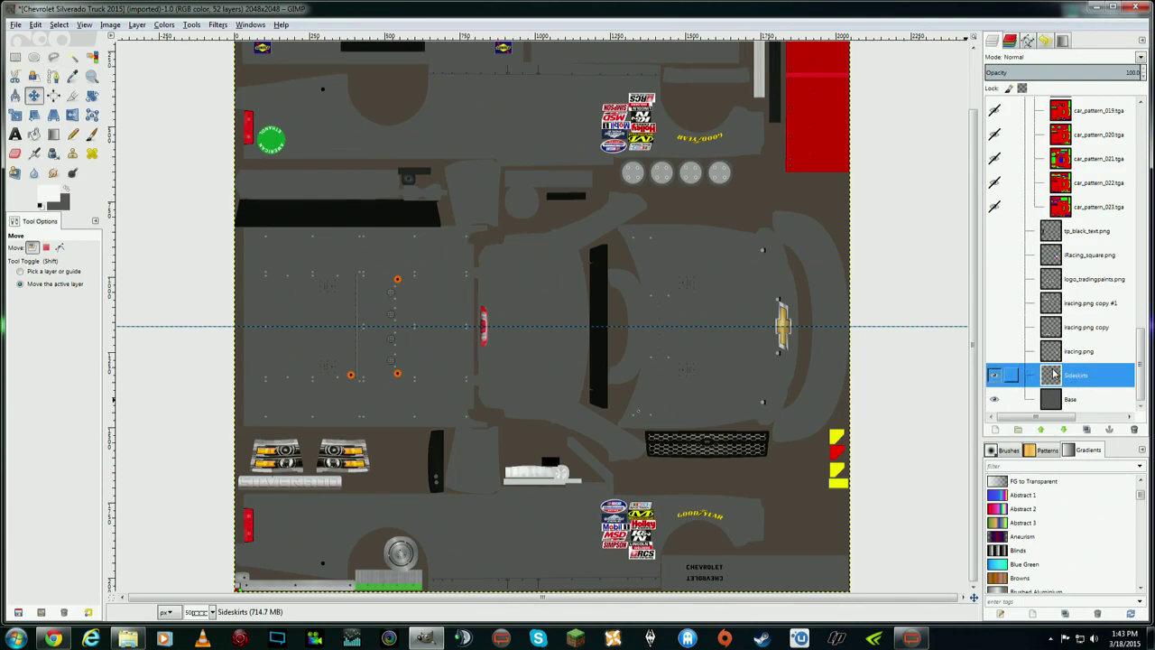
{"action": "left_click_drag", "start_coordinate": [1054, 374], "coordinate": [1087, 373]}
{"action": "mouse_move", "coordinate": [974, 456]}
{"action": "left_mouse_down"}
{"action": "mouse_move", "coordinate": [979, 389]}
{"action": "mouse_move", "coordinate": [979, 456]}
{"action": "left_mouse_up"}
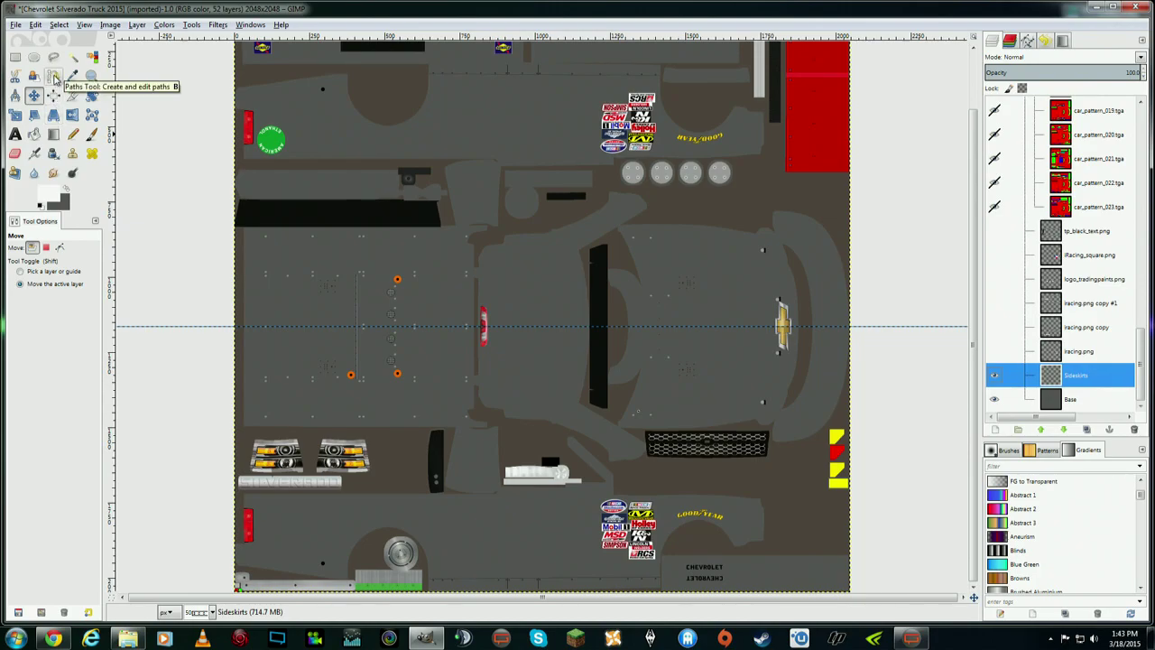
{"action": "left_click", "coordinate": [54, 77]}
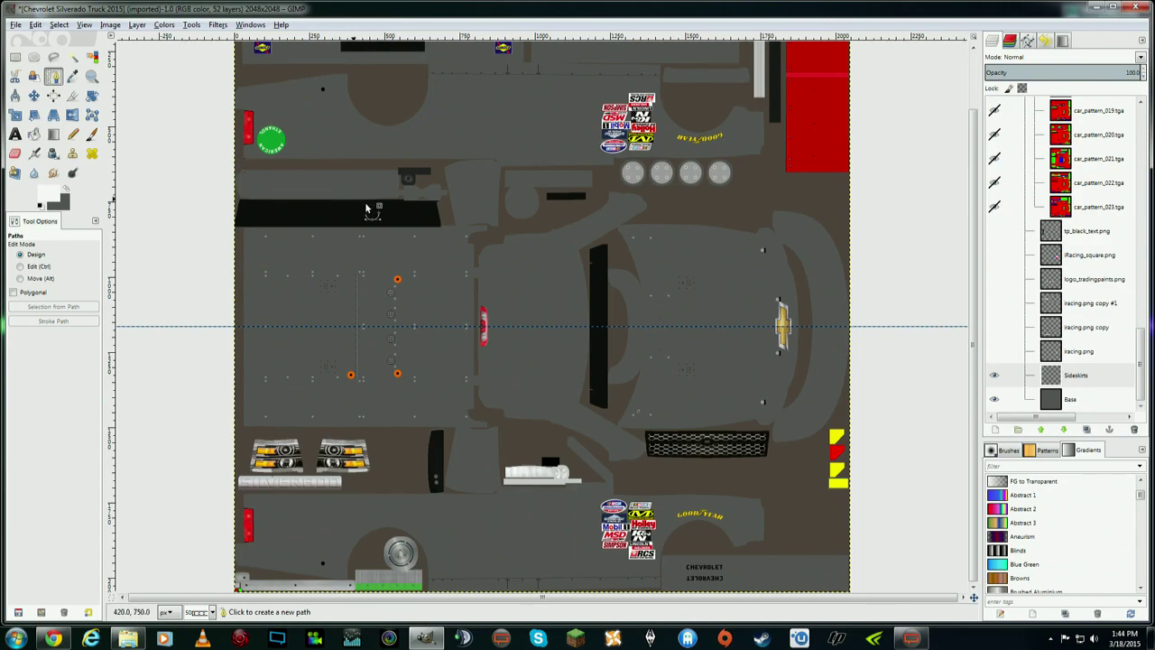
{"action": "left_click", "coordinate": [53, 59]}
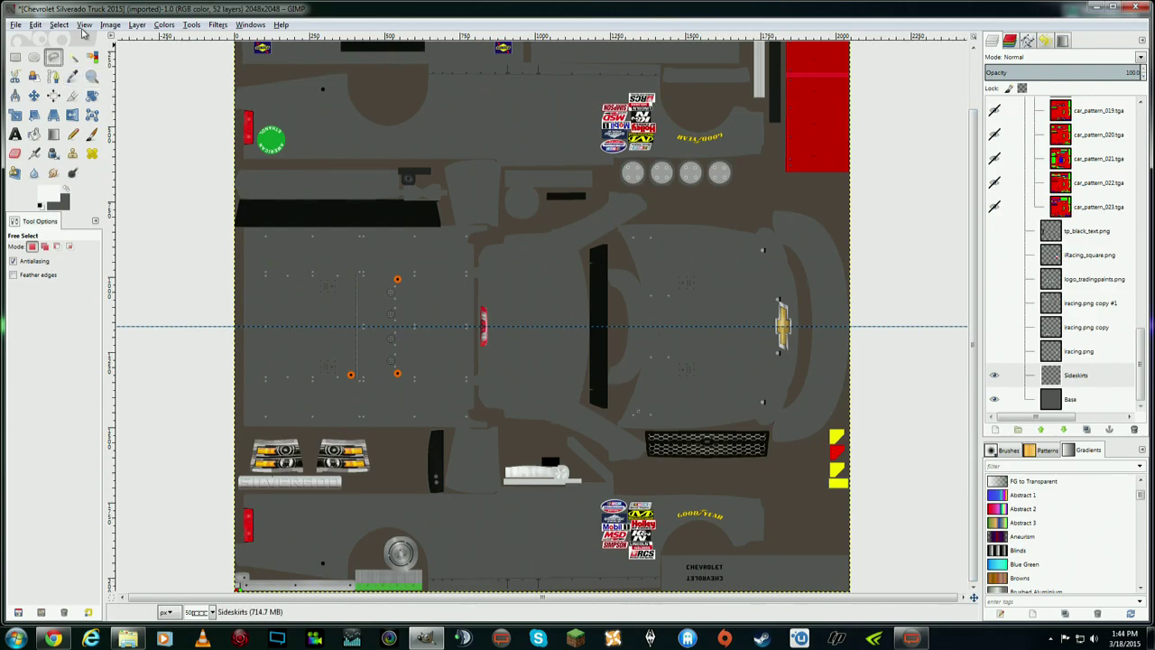
- Zoom the view to 1:1 (100%)
{"action": "left_click", "coordinate": [112, 25]}
{"action": "mouse_move", "coordinate": [89, 29]}
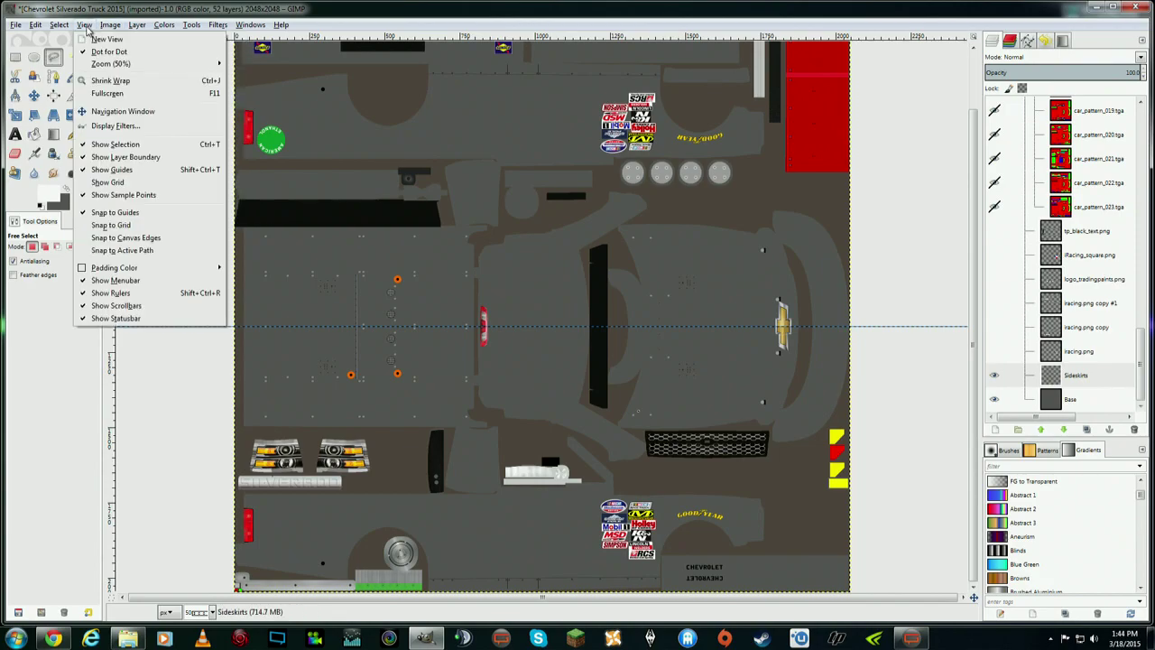
{"action": "mouse_move", "coordinate": [161, 65]}
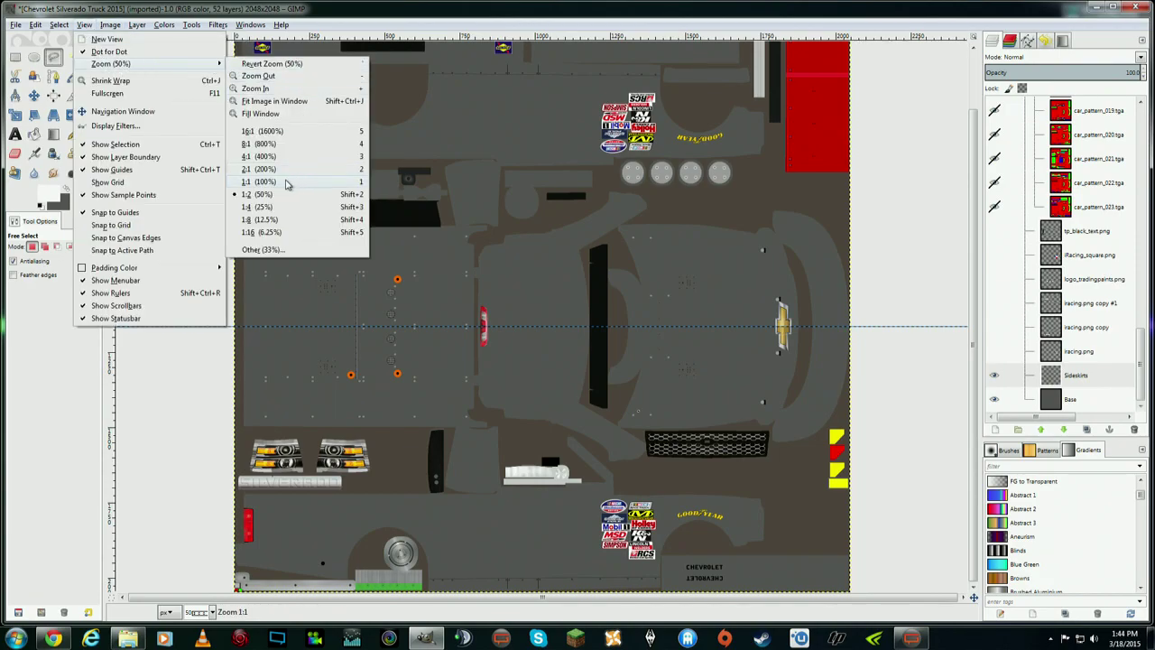
{"action": "left_click", "coordinate": [286, 184]}
- Pan to the side panel and place Free Select points along its bottom edge
{"action": "scroll", "coordinate": [972, 298], "scroll_direction": "down", "scroll_amount": 5}
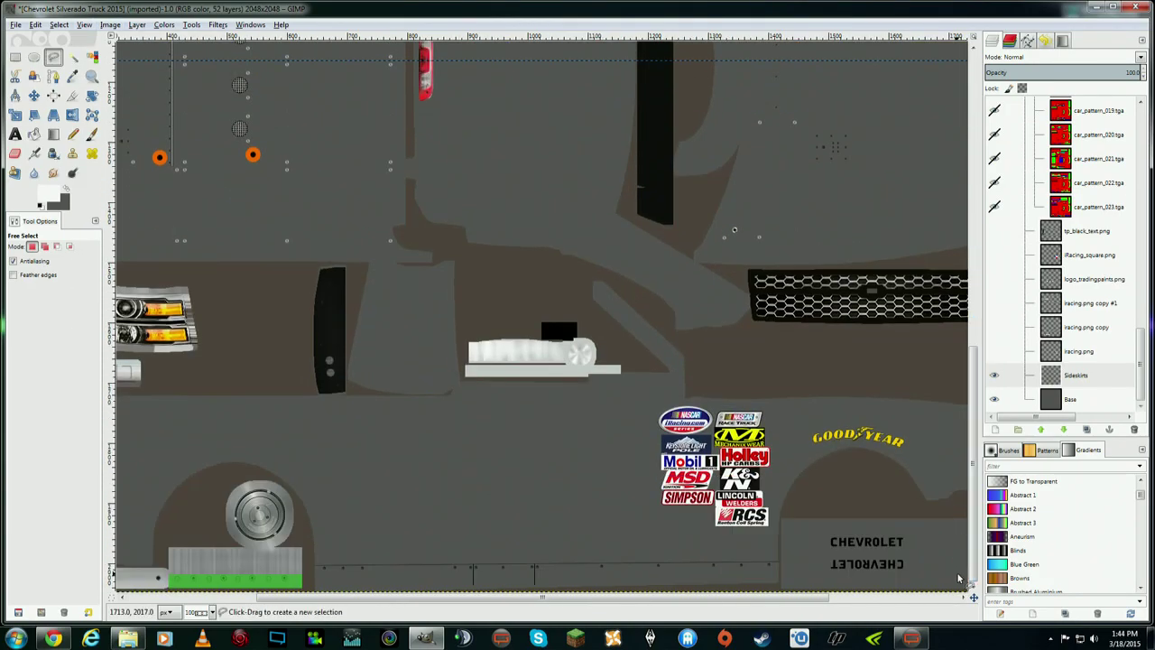
{"action": "left_click_drag", "start_coordinate": [797, 597], "coordinate": [924, 602]}
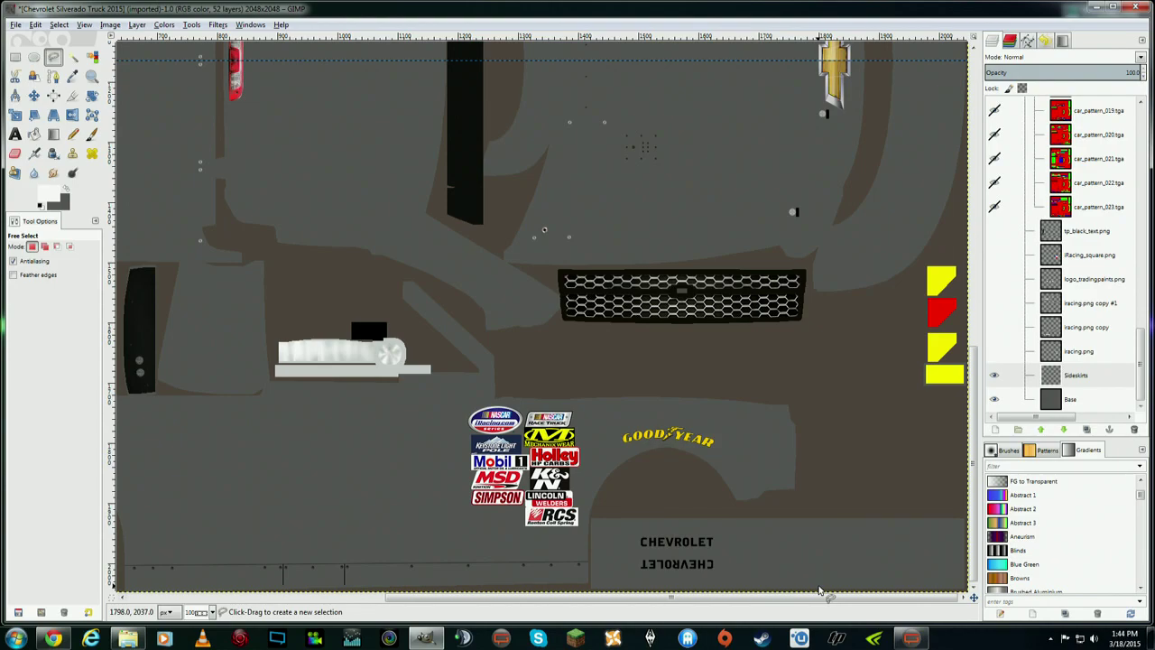
{"action": "left_click_drag", "start_coordinate": [733, 597], "coordinate": [481, 600]}
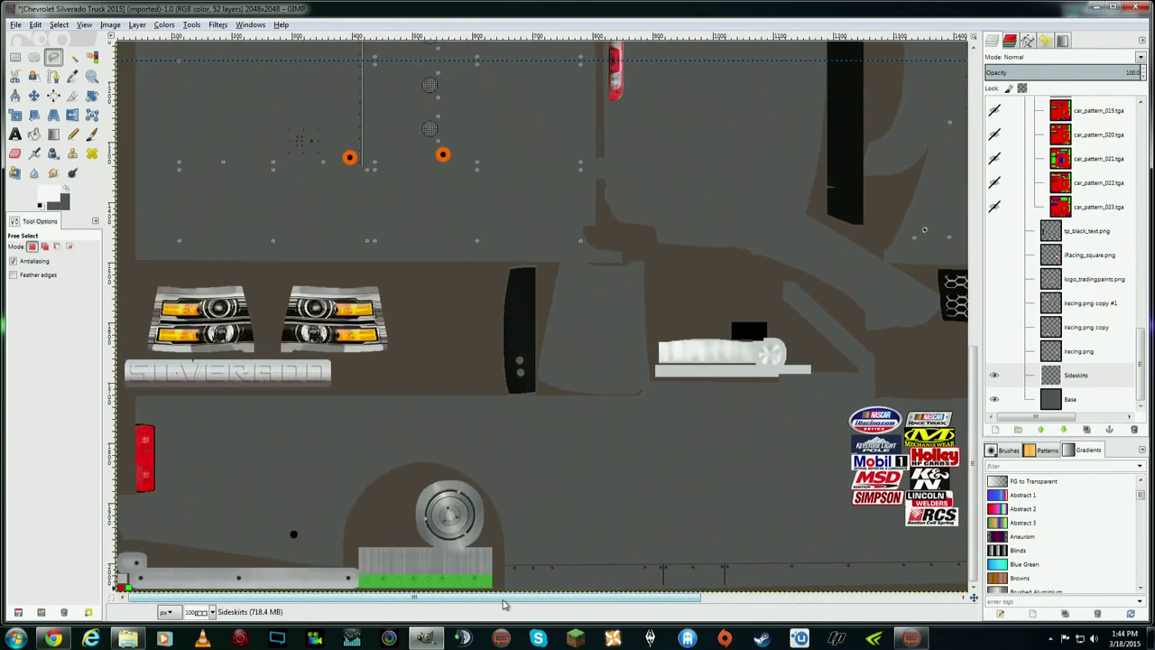
{"action": "left_click_drag", "start_coordinate": [573, 609], "coordinate": [727, 614]}
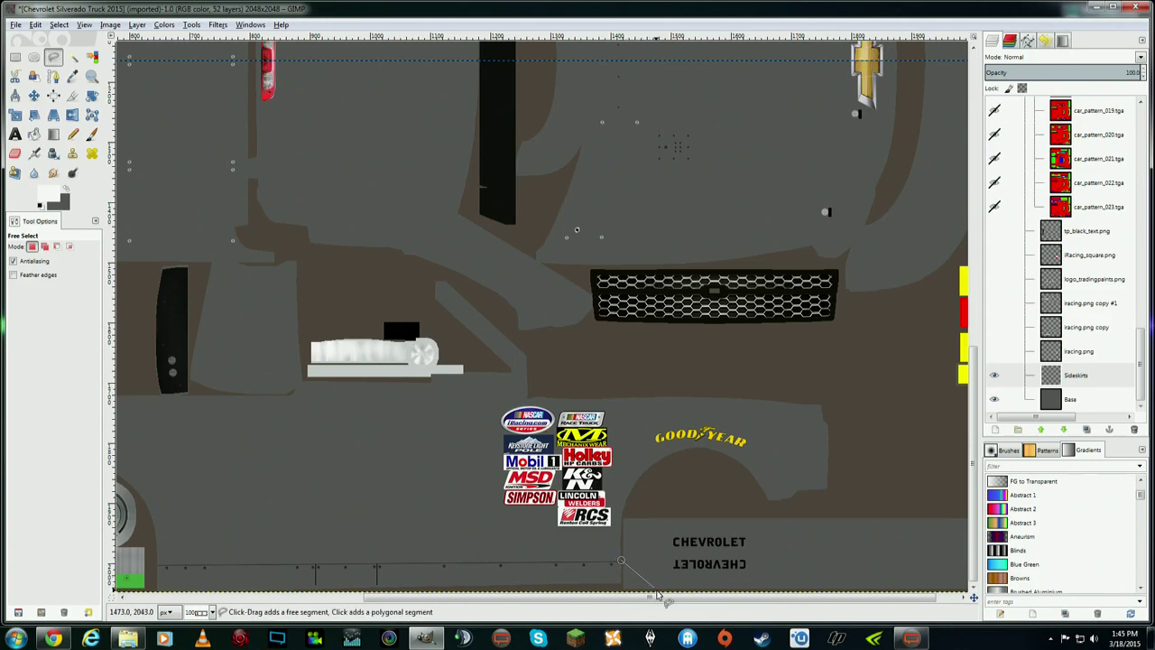
{"action": "left_click_drag", "start_coordinate": [630, 599], "coordinate": [463, 599]}
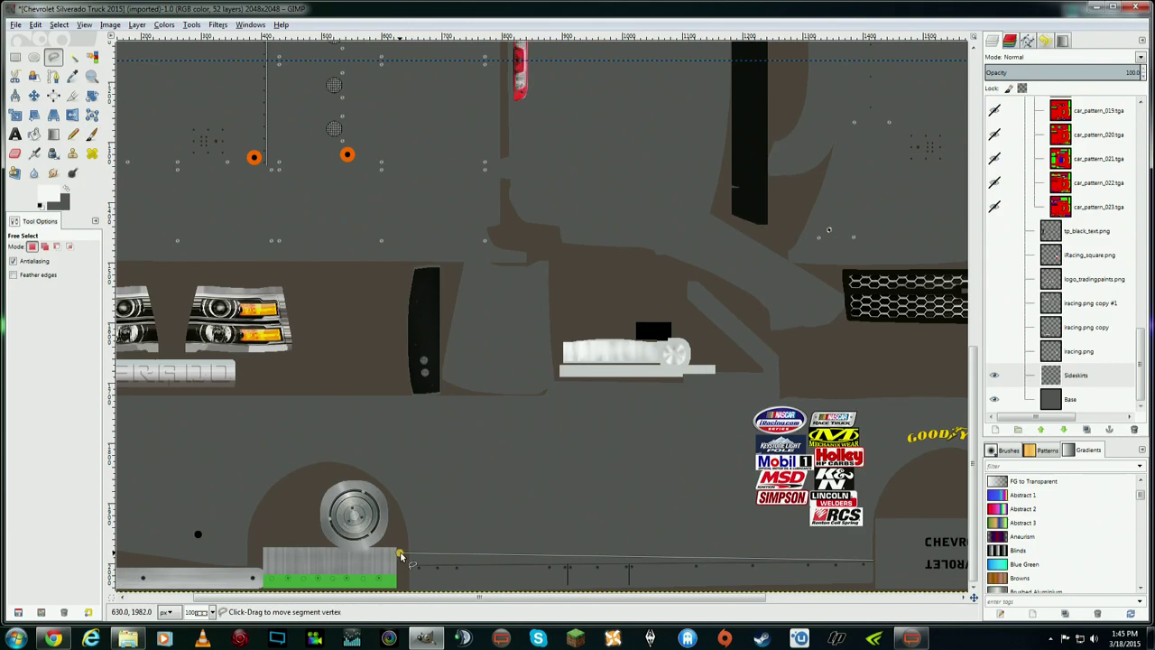
{"action": "left_click_drag", "start_coordinate": [466, 598], "coordinate": [368, 596]}
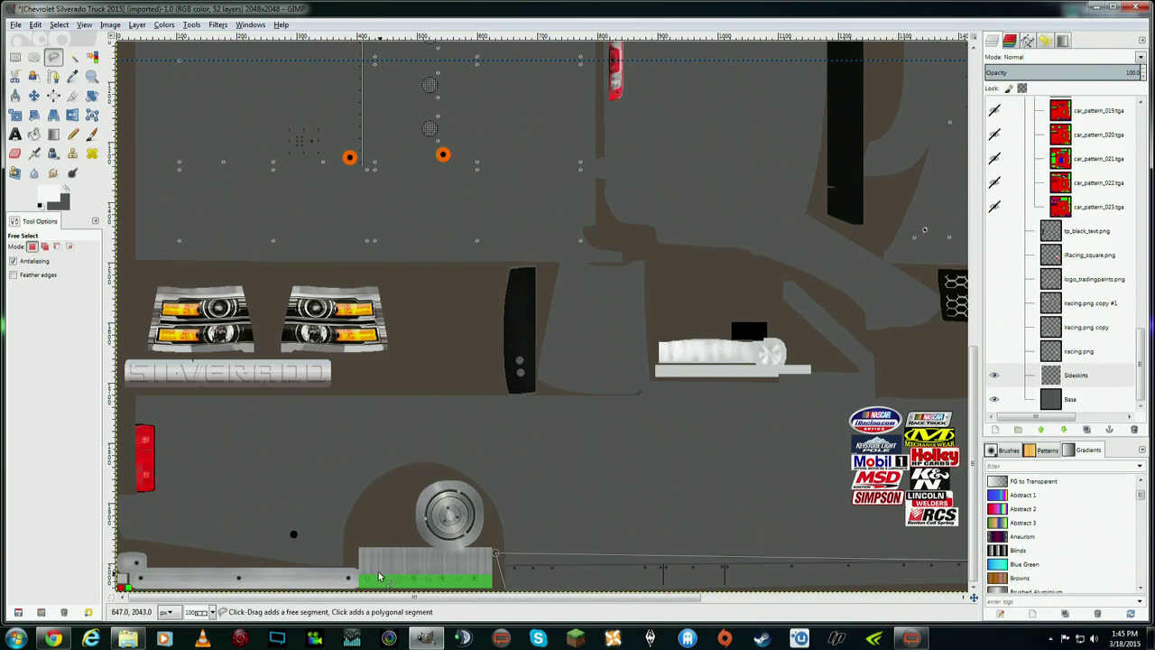
{"action": "left_click", "coordinate": [346, 538]}
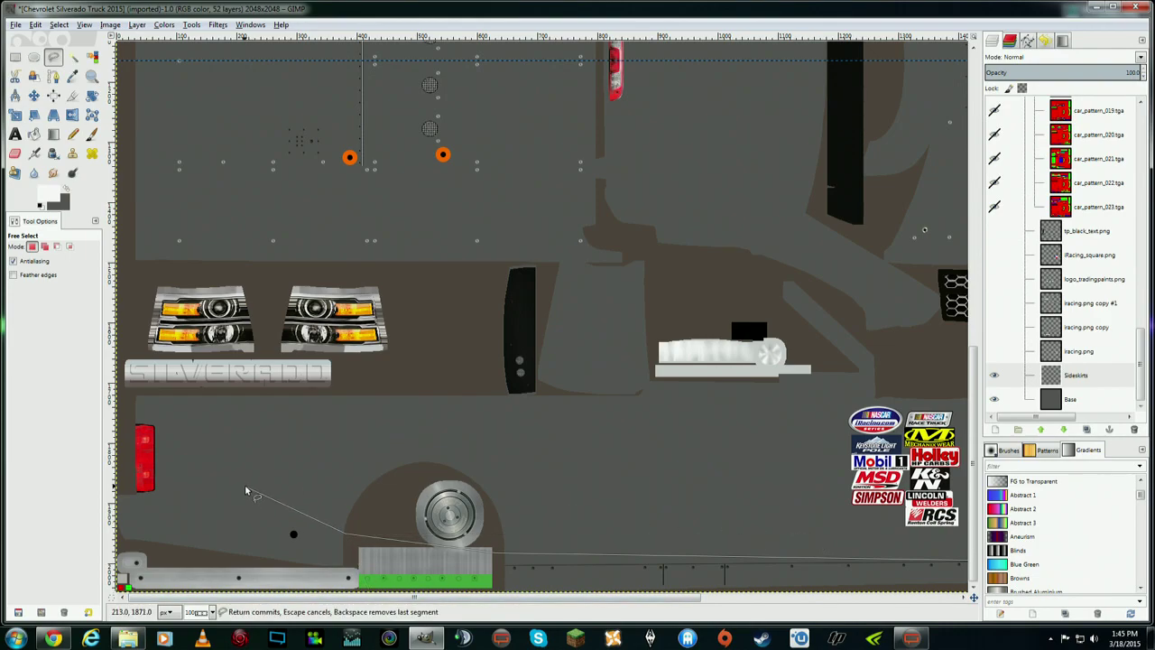
{"action": "key", "text": "Return"}
- Show and then hide the Wire UV overlay to compare the panel edges
{"action": "left_click_drag", "start_coordinate": [1142, 379], "coordinate": [1140, 117]}
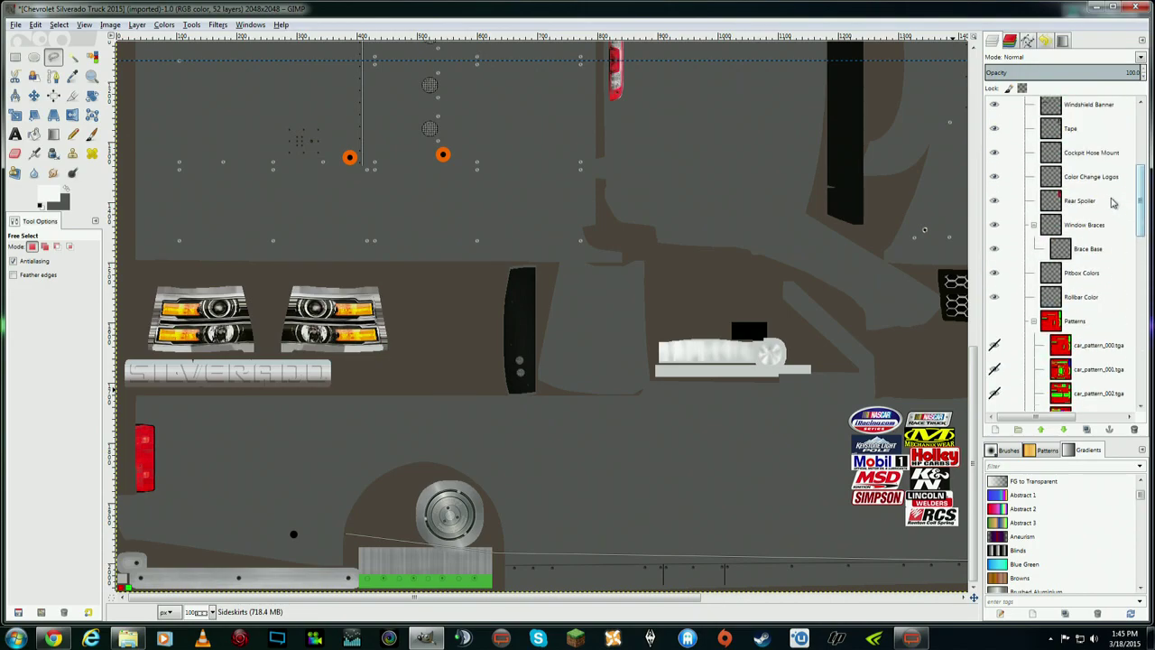
{"action": "left_click", "coordinate": [996, 135]}
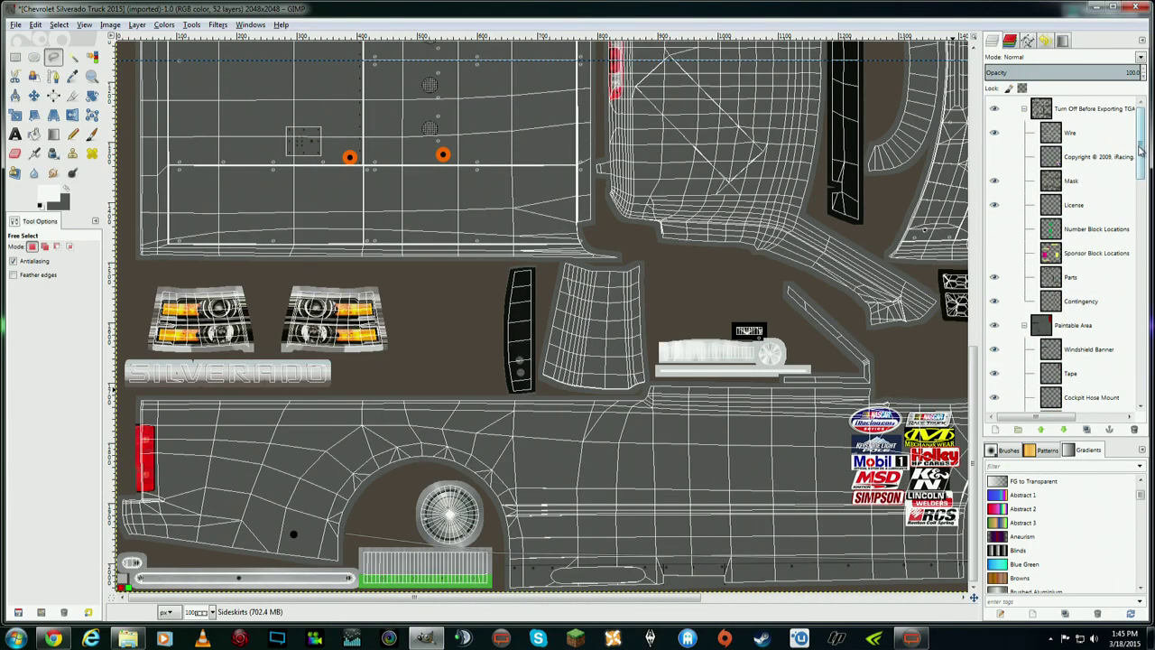
{"action": "scroll", "coordinate": [1004, 156], "scroll_direction": "down", "scroll_amount": 5}
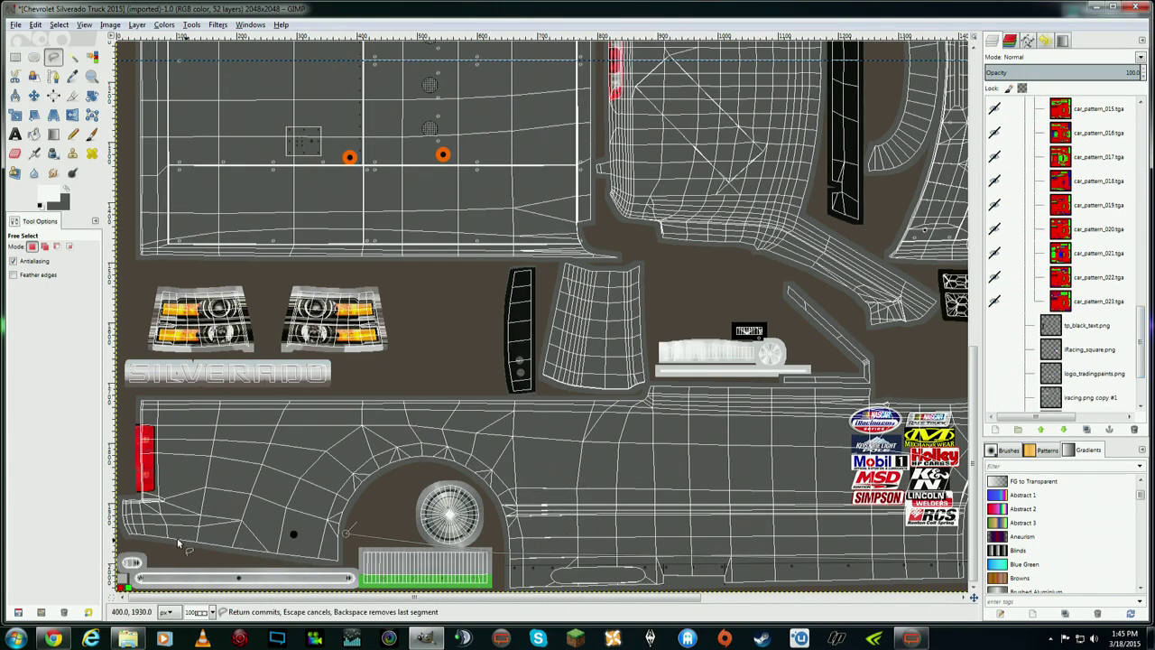
{"action": "mouse_move", "coordinate": [240, 599]}
{"action": "left_mouse_down"}
{"action": "mouse_move", "coordinate": [268, 599]}
{"action": "mouse_move", "coordinate": [240, 600]}
{"action": "left_mouse_up"}
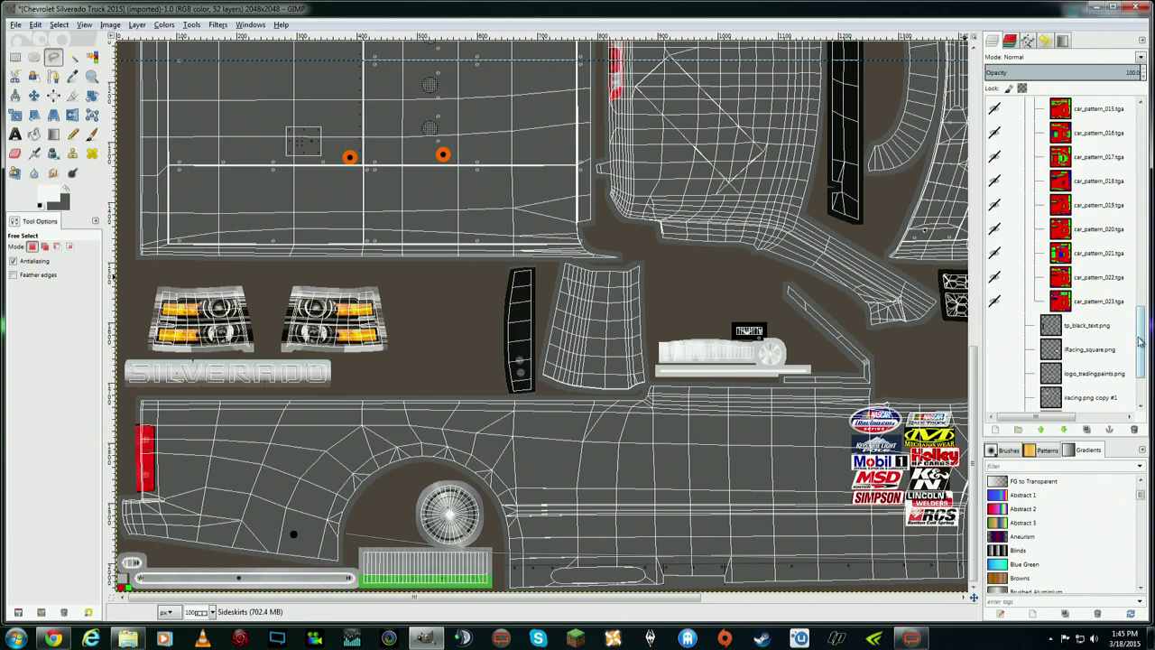
{"action": "left_click_drag", "start_coordinate": [1142, 334], "coordinate": [1148, 135]}
{"action": "left_click", "coordinate": [994, 133]}
- Begin the sideskirt outline at the wheel arch and texture's left edge, with the wireframe as a guide
{"action": "left_click", "coordinate": [346, 534]}
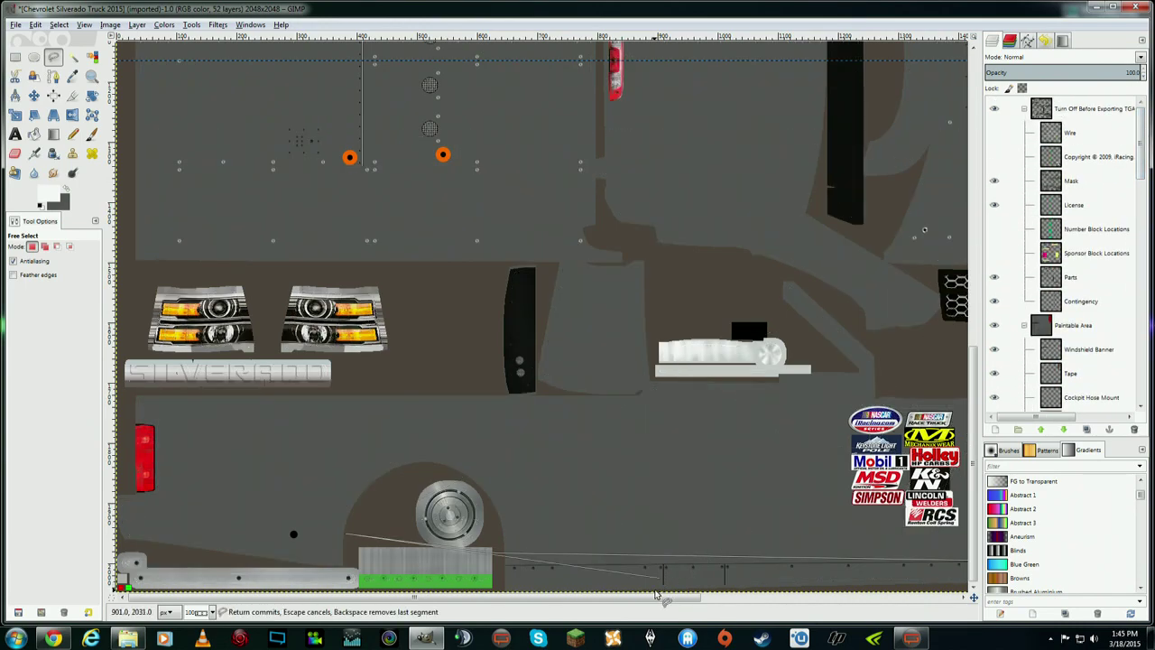
{"action": "left_click", "coordinate": [135, 498]}
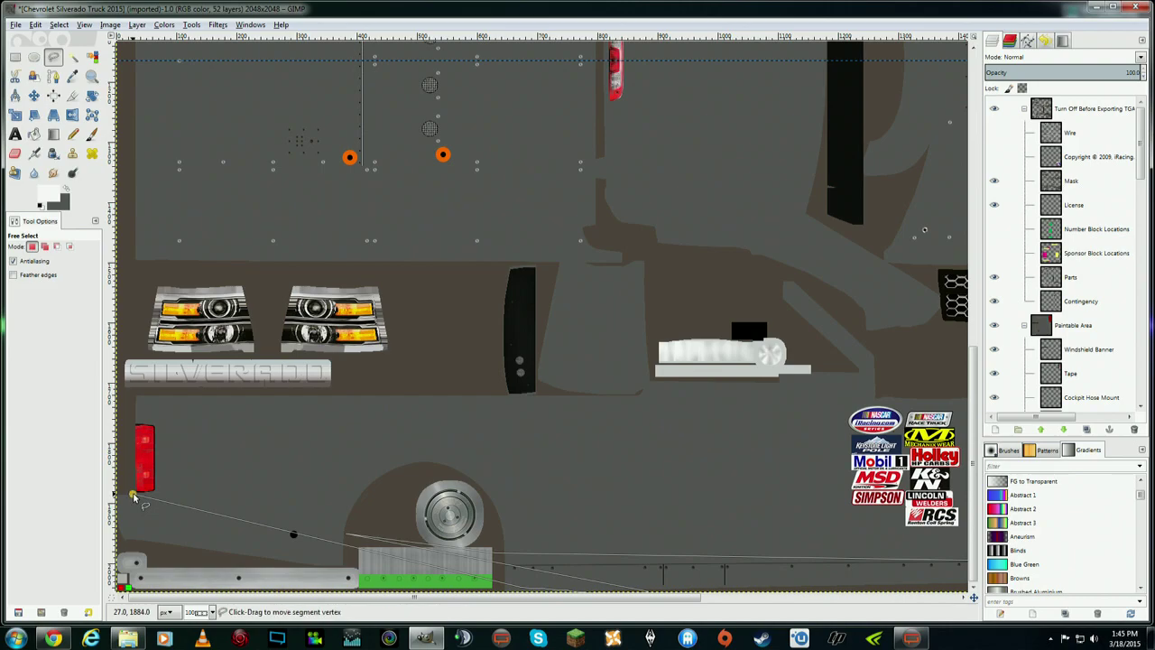
{"action": "left_click_drag", "start_coordinate": [972, 499], "coordinate": [972, 183]}
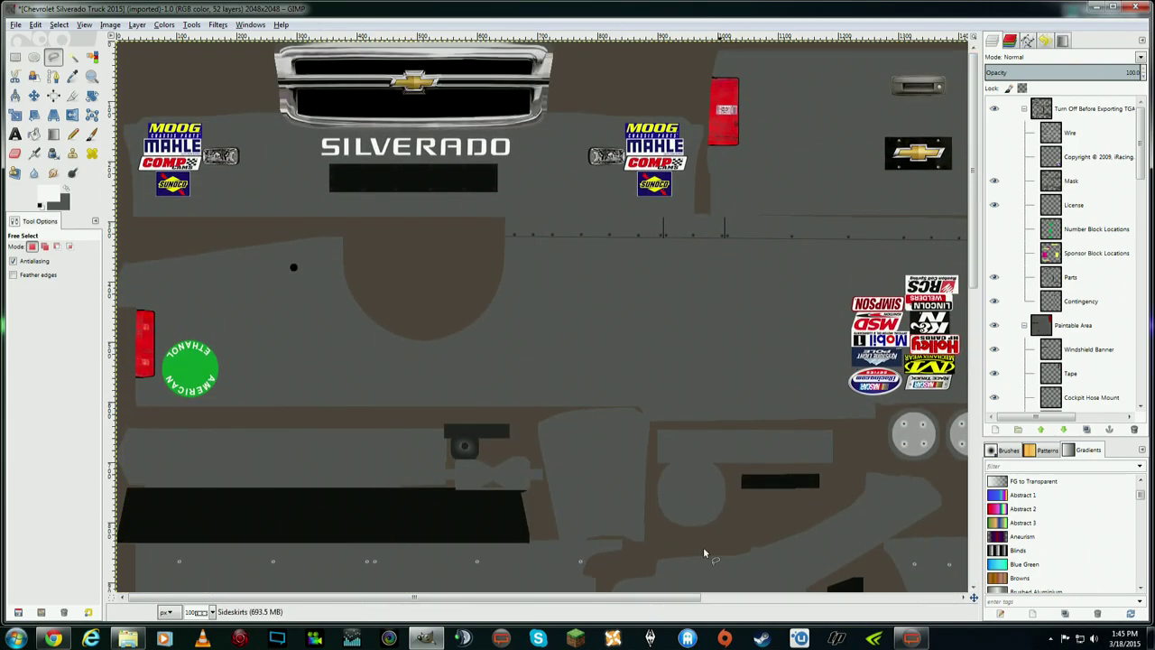
{"action": "left_click_drag", "start_coordinate": [660, 598], "coordinate": [876, 612]}
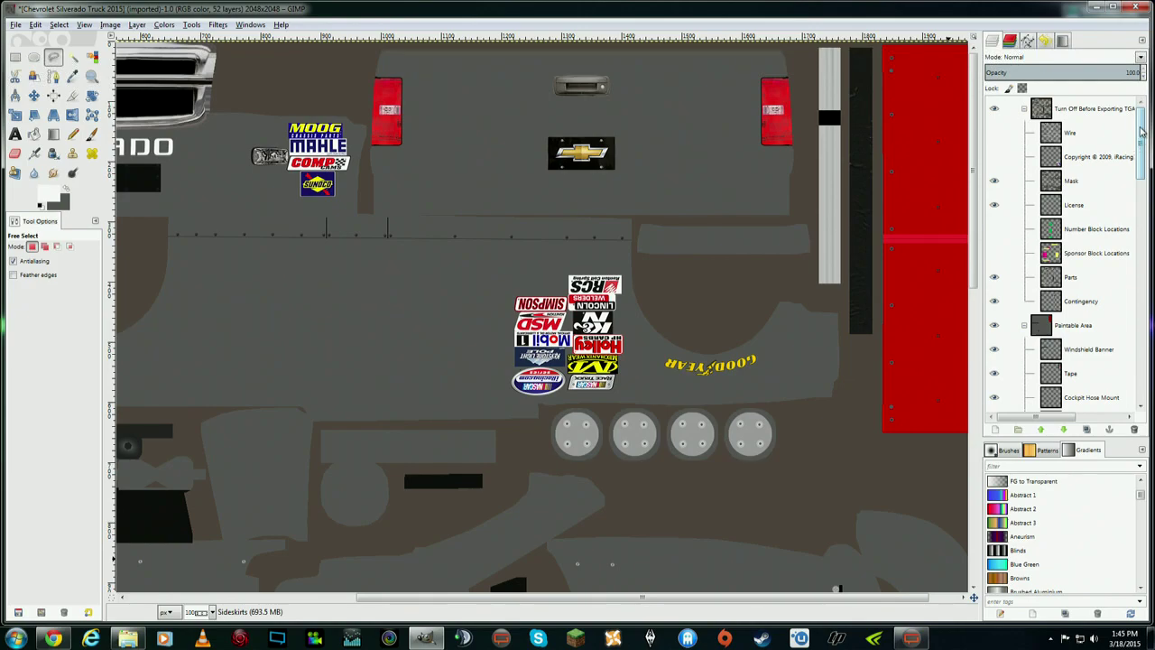
{"action": "left_click", "coordinate": [994, 133]}
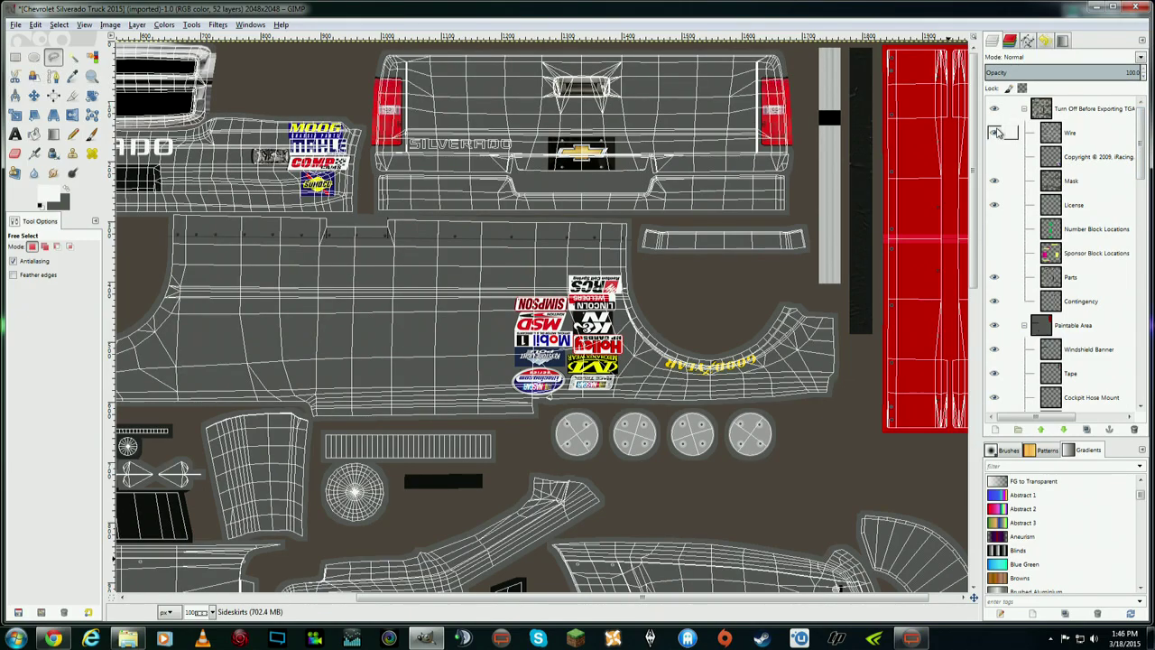
{"action": "left_click", "coordinate": [388, 569]}
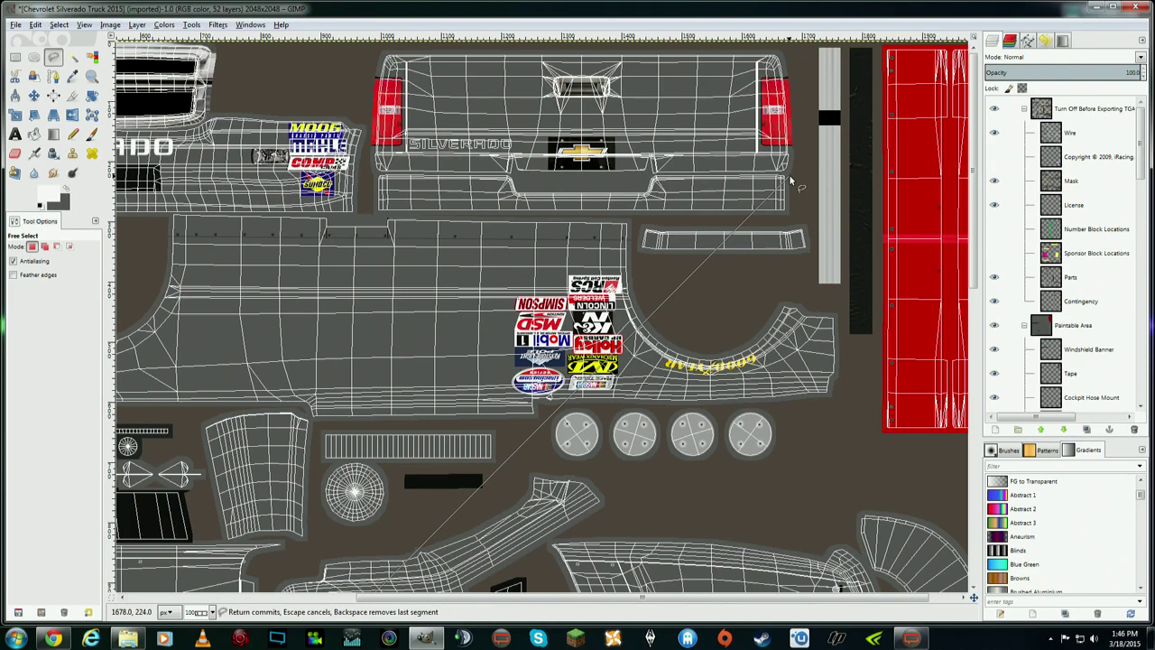
{"action": "left_click_drag", "start_coordinate": [976, 208], "coordinate": [976, 478]}
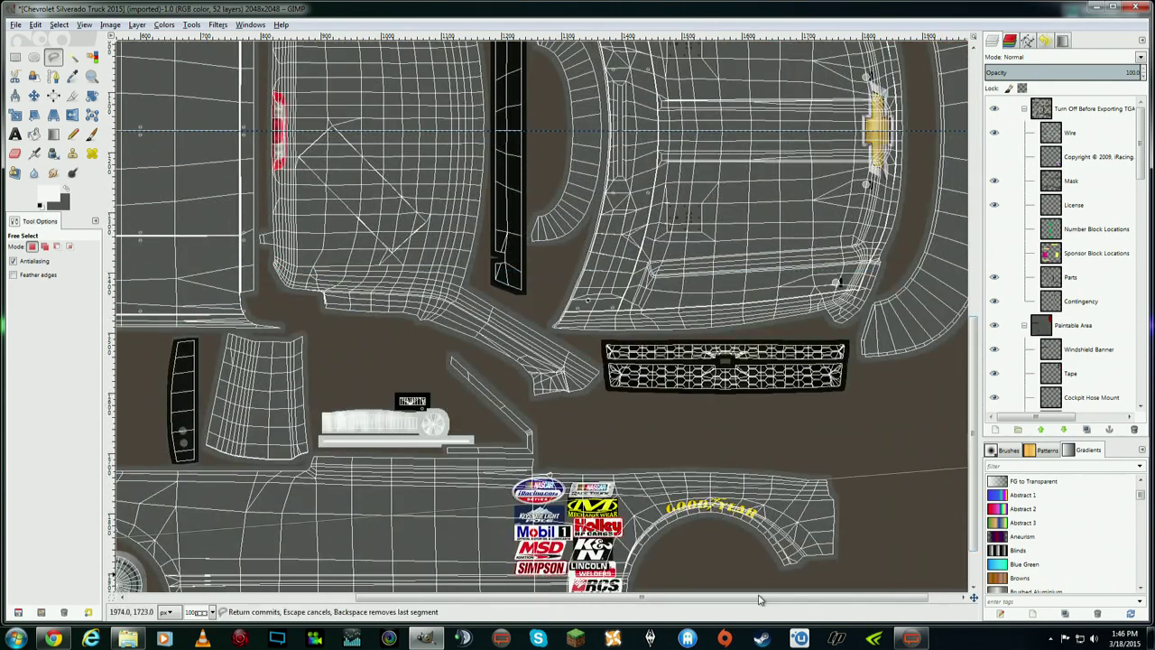
{"action": "left_click_drag", "start_coordinate": [758, 599], "coordinate": [433, 602]}
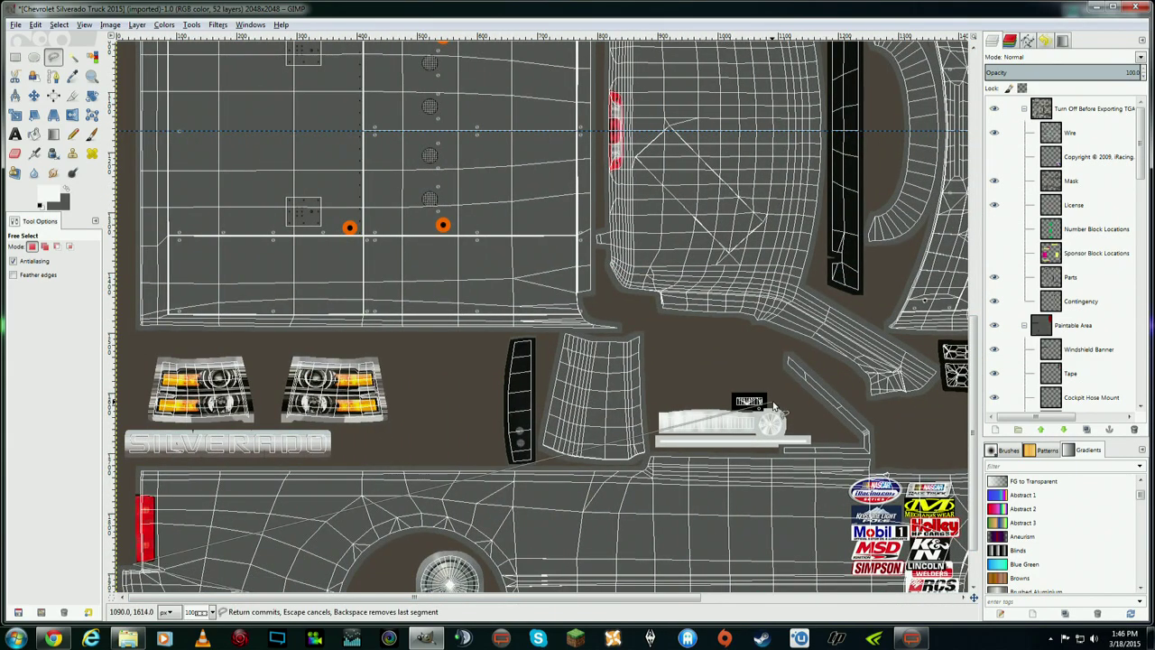
{"action": "scroll", "coordinate": [773, 406], "scroll_direction": "down", "scroll_amount": 2}
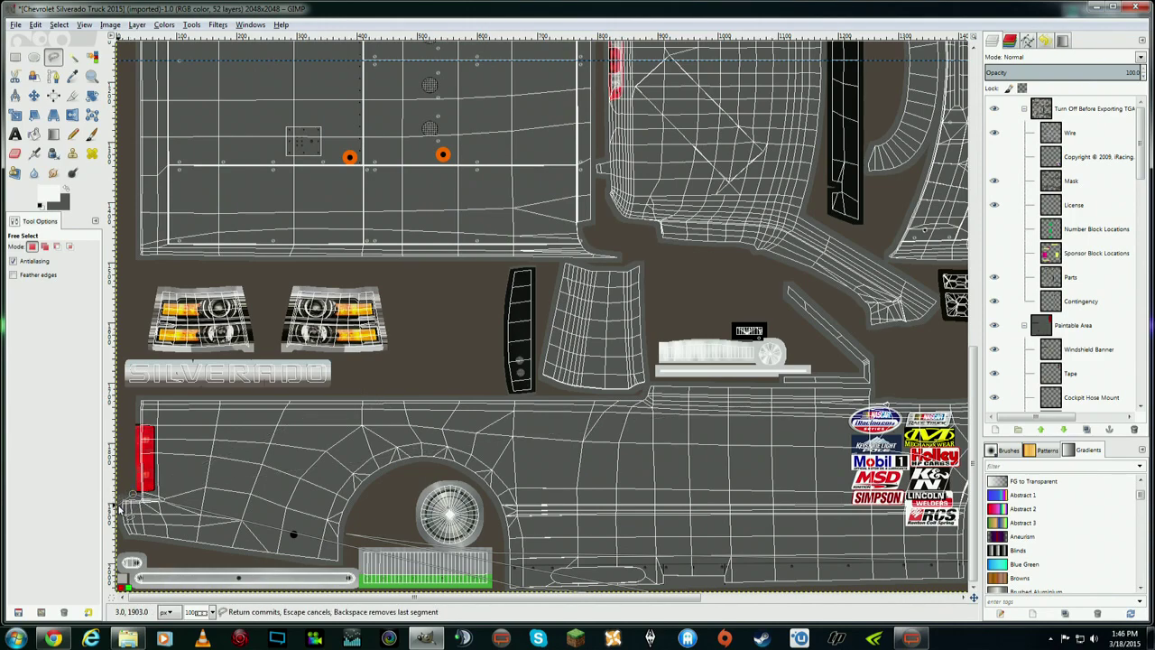
{"action": "left_click_drag", "start_coordinate": [134, 494], "coordinate": [116, 505]}
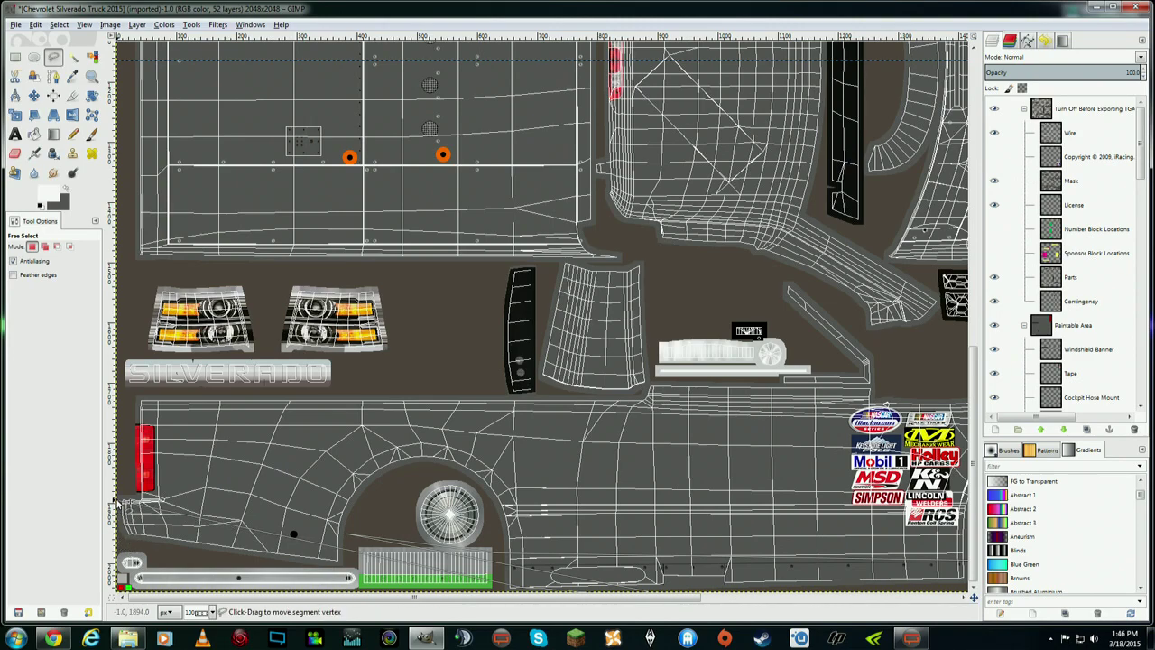
- Add outline points at the lower-left corner, bottom edge and wheel arch
{"action": "left_click", "coordinate": [117, 502]}
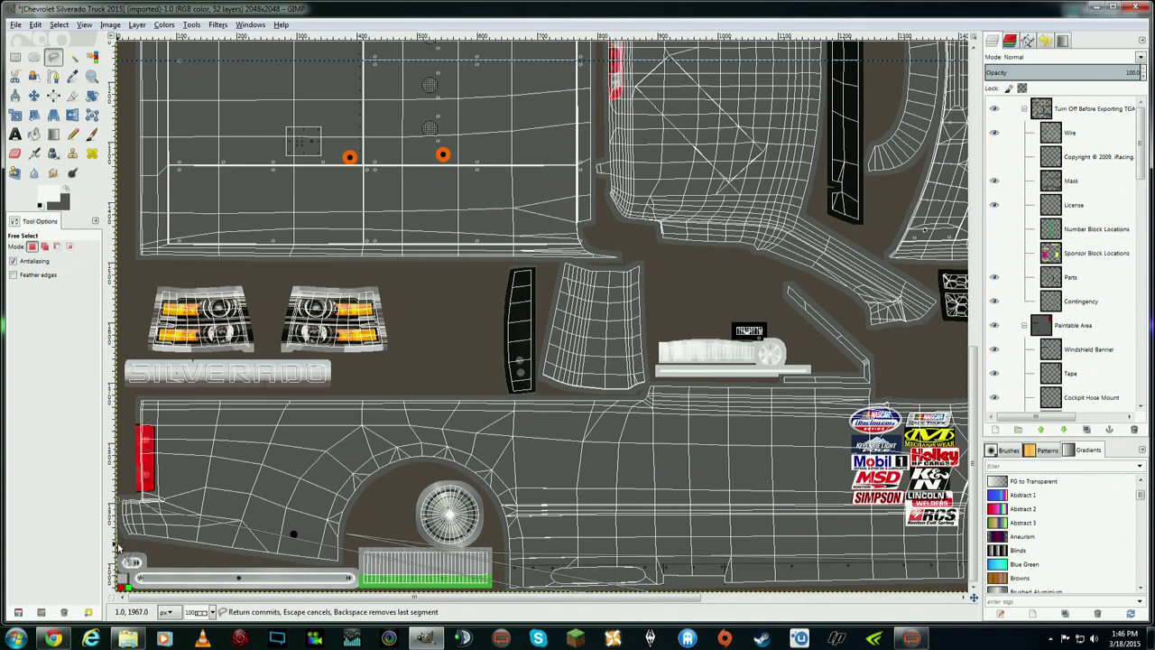
{"action": "left_click", "coordinate": [118, 546]}
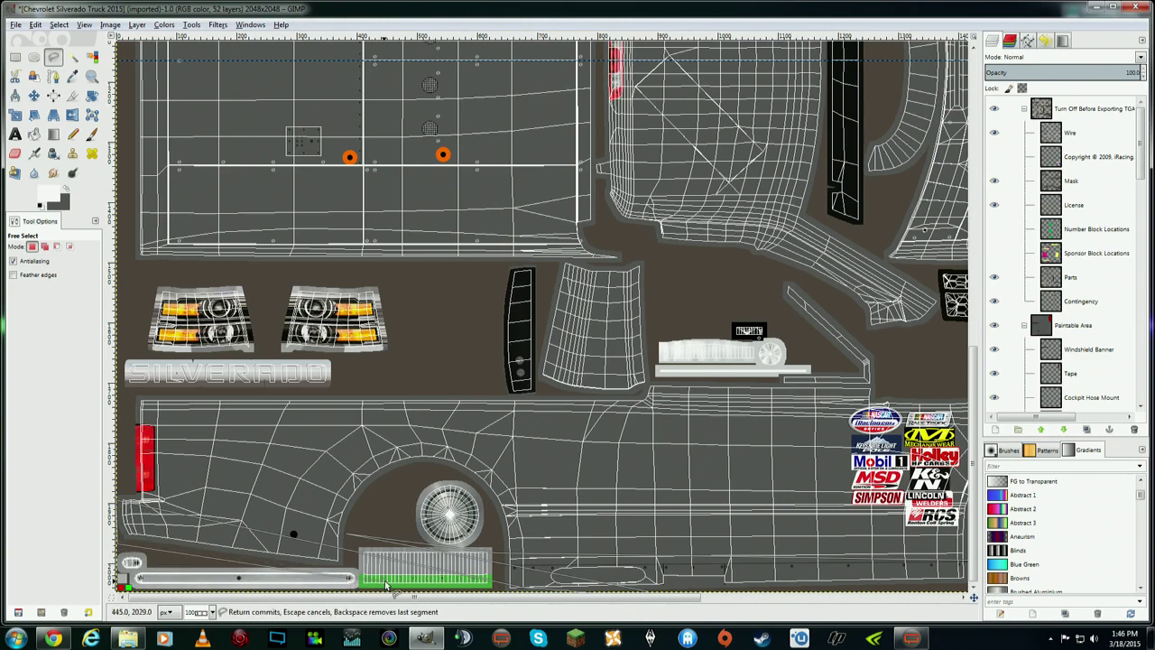
{"action": "left_click", "coordinate": [650, 593]}
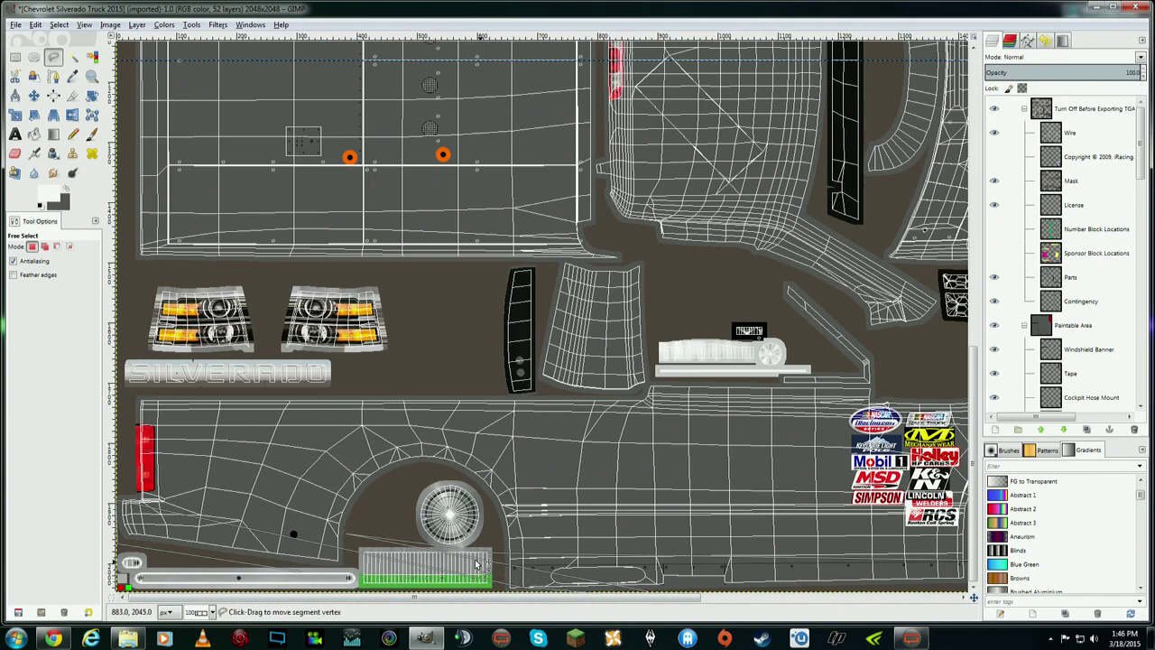
{"action": "left_click", "coordinate": [343, 538]}
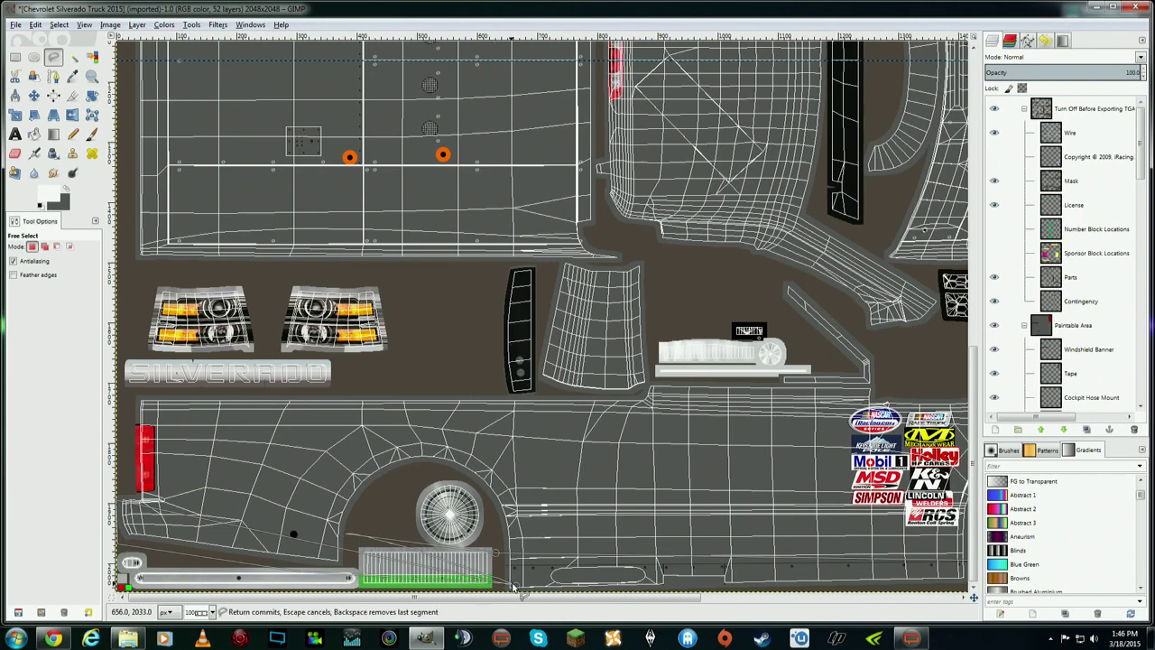
{"action": "left_click", "coordinate": [272, 543]}
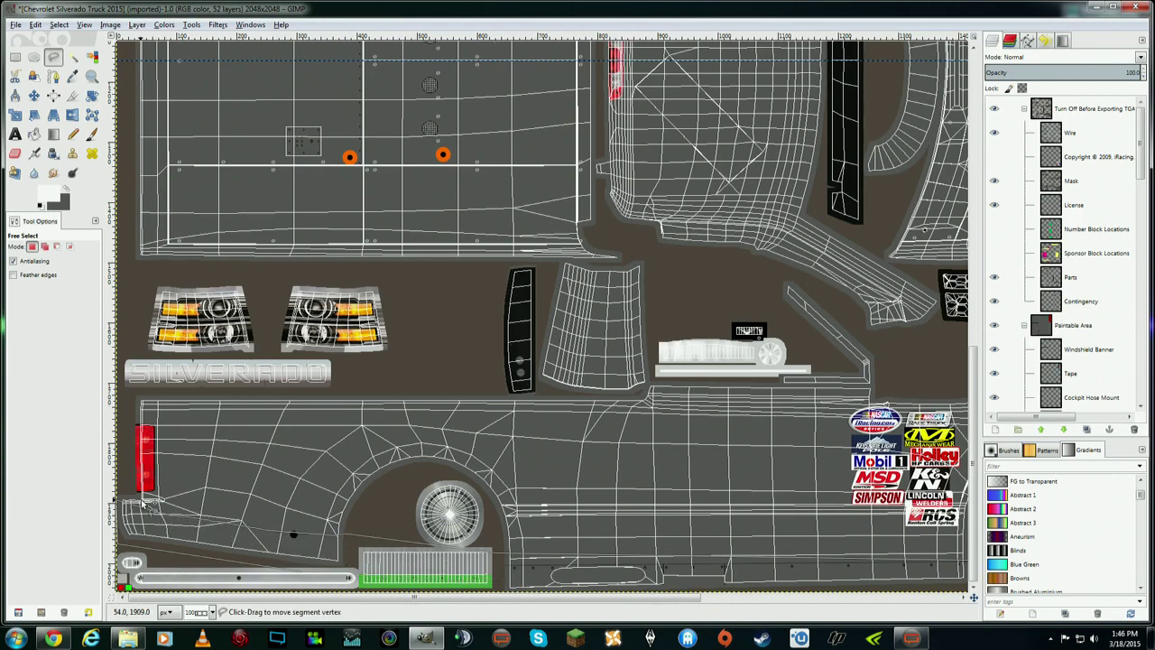
{"action": "left_click", "coordinate": [115, 490]}
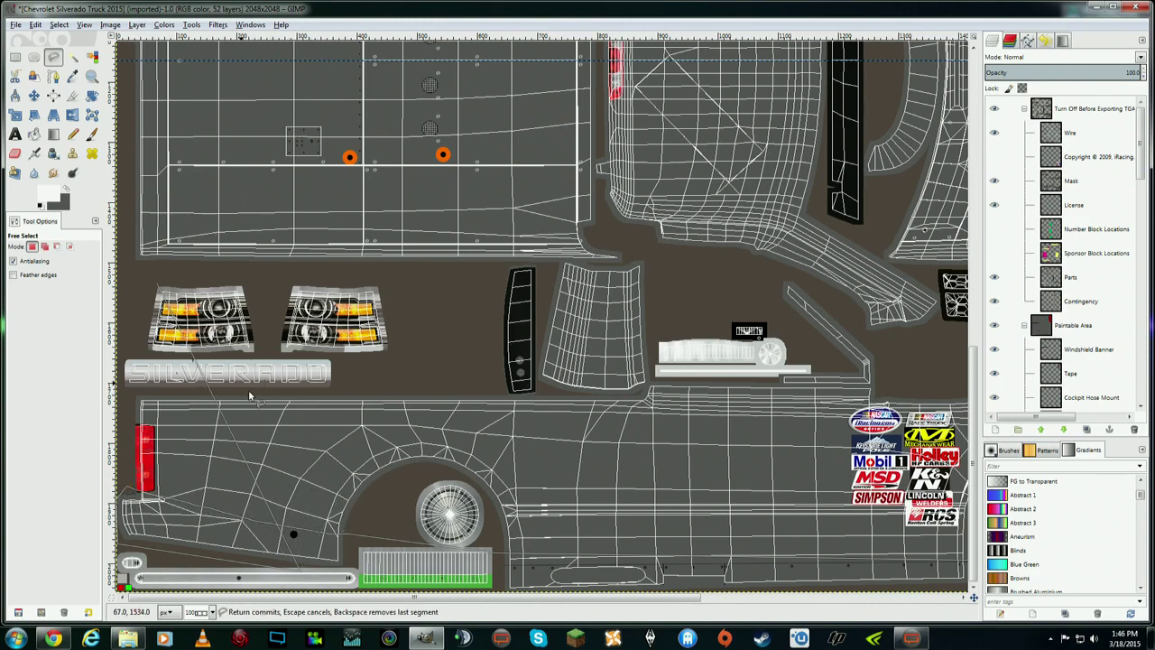
- Drop the unfinished outline and reselect the Free Select tool
{"action": "right_click", "coordinate": [126, 487]}
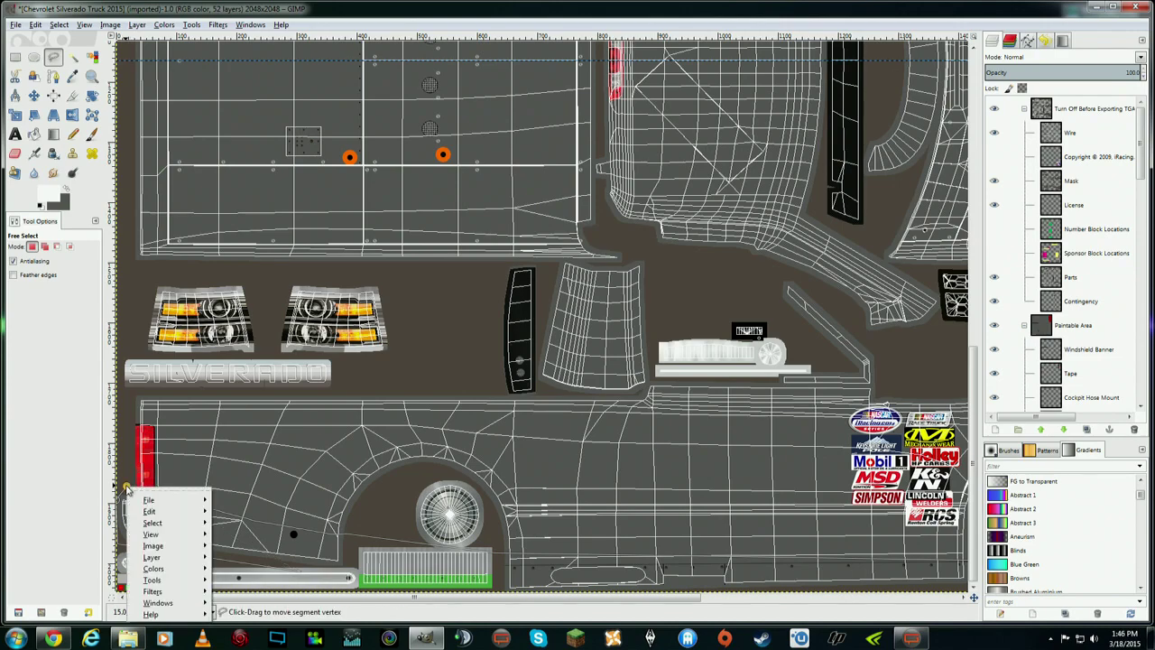
{"action": "key", "text": "Escape"}
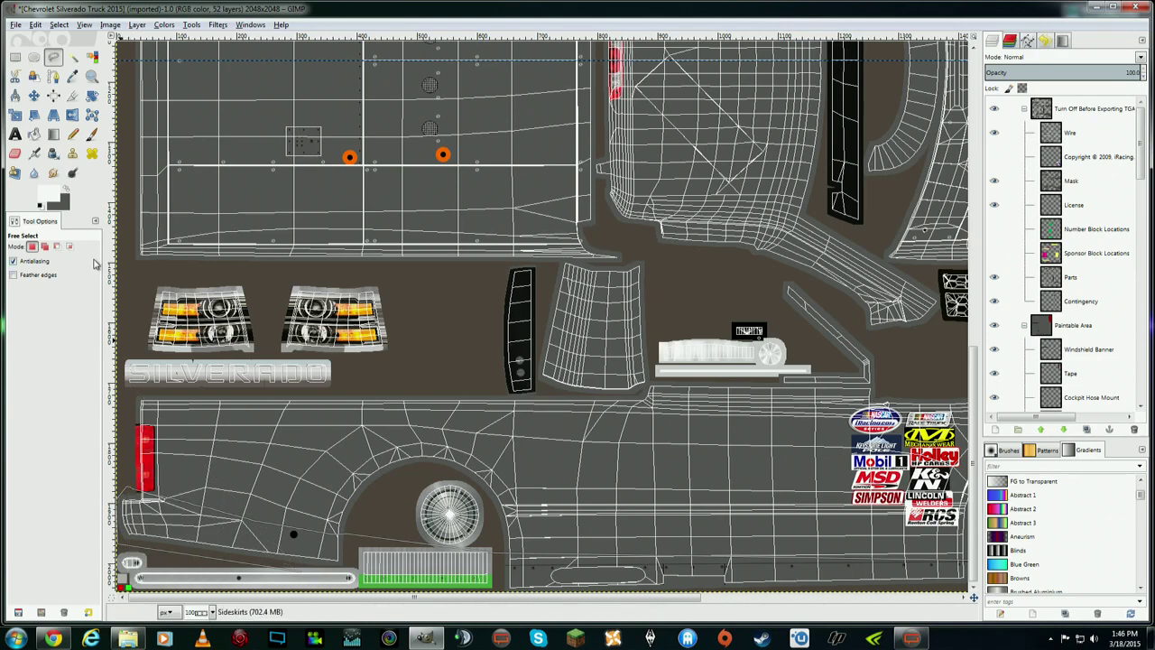
{"action": "left_click", "coordinate": [33, 95]}
{"action": "left_click", "coordinate": [54, 56]}
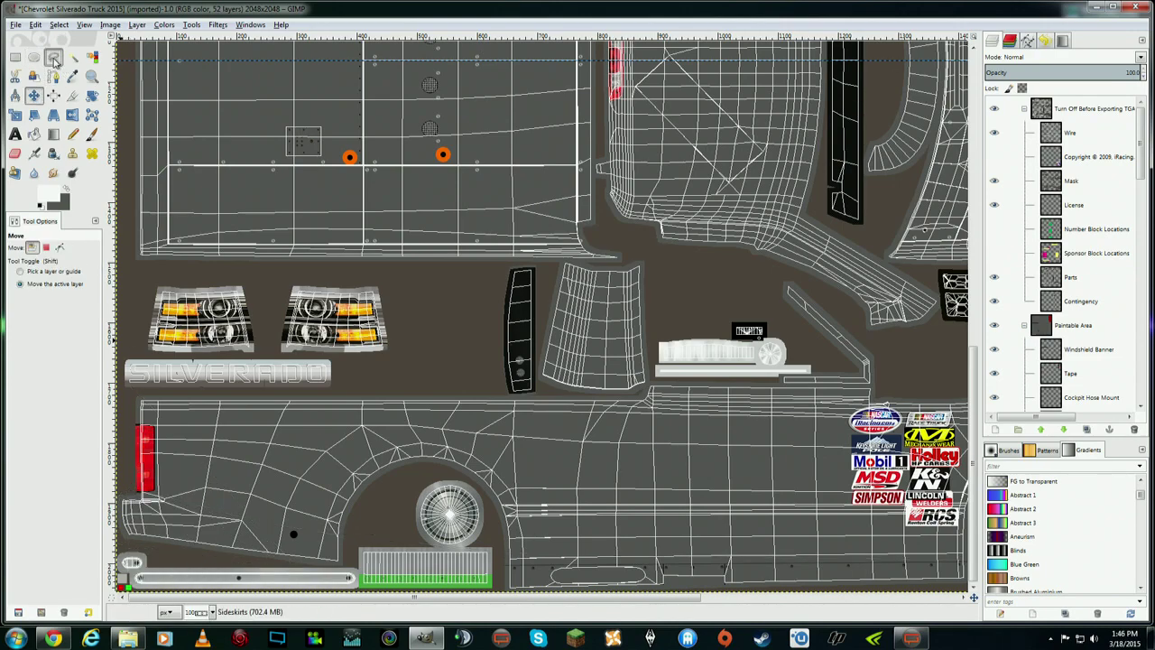
- Start a fresh sideskirt outline from the bottom edge to the texture's left edge
{"action": "scroll", "coordinate": [644, 597], "scroll_direction": "right", "scroll_amount": 1}
{"action": "scroll", "coordinate": [644, 597], "scroll_direction": "right", "scroll_amount": 10}
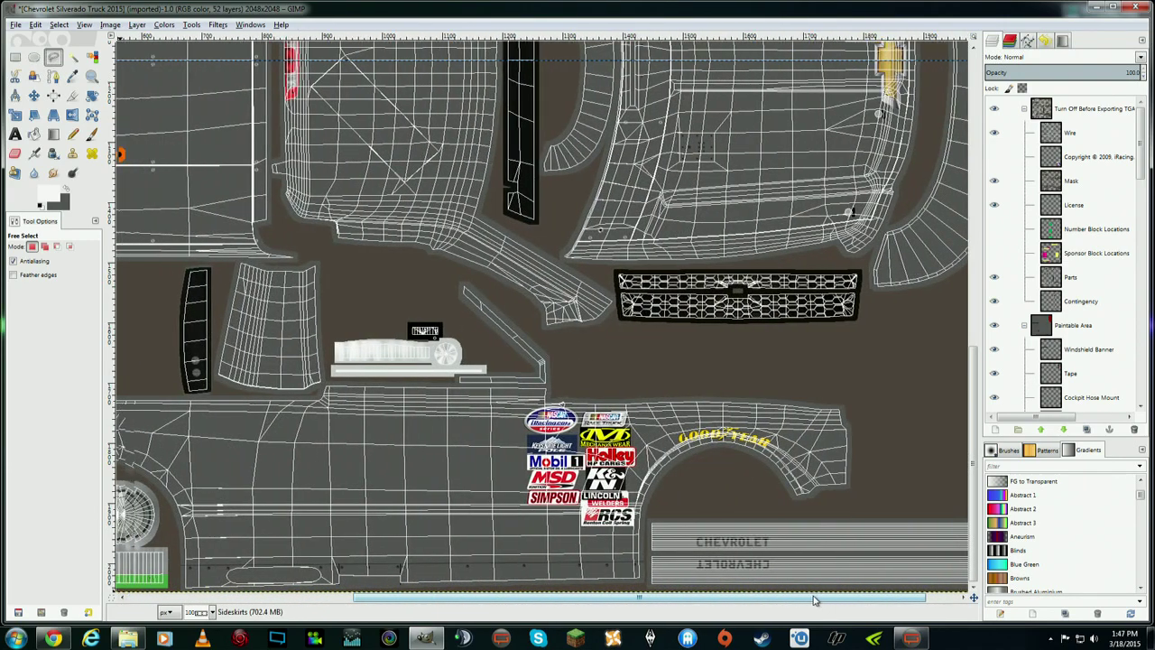
{"action": "left_click", "coordinate": [649, 563]}
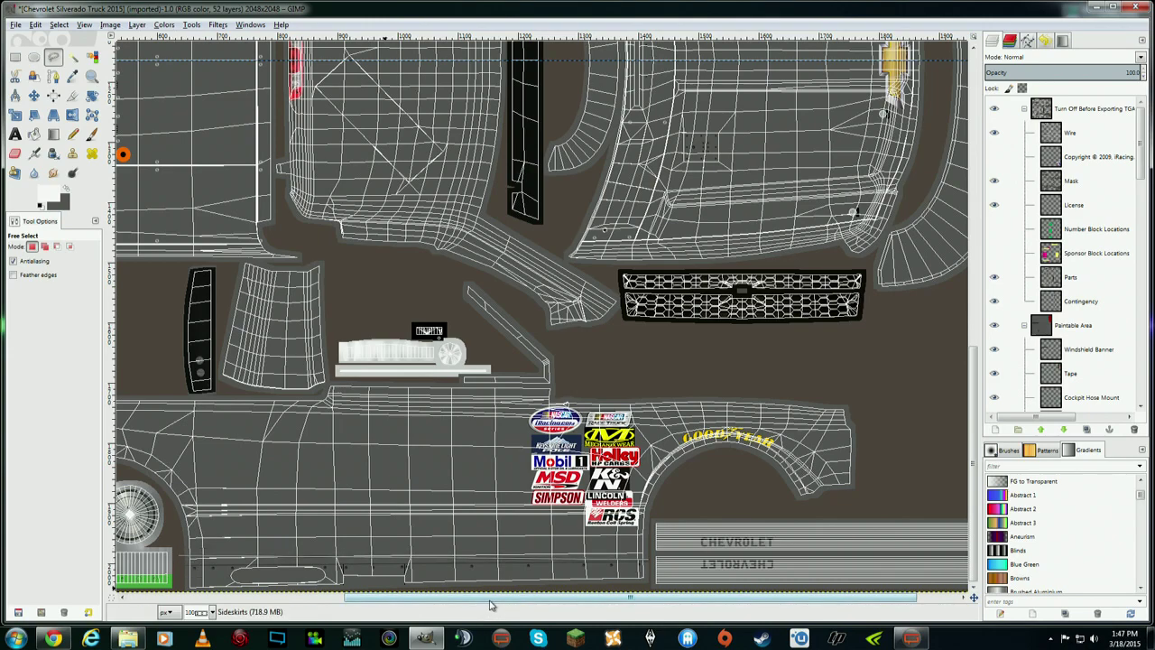
{"action": "left_click_drag", "start_coordinate": [495, 602], "coordinate": [199, 600]}
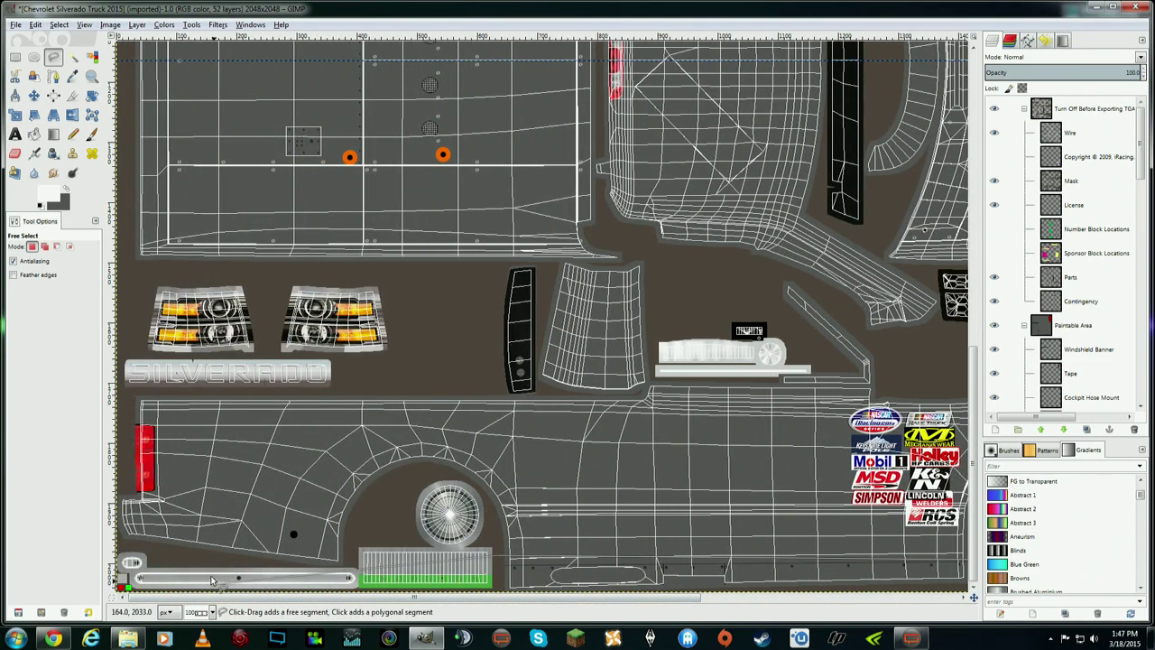
{"action": "left_click", "coordinate": [116, 494]}
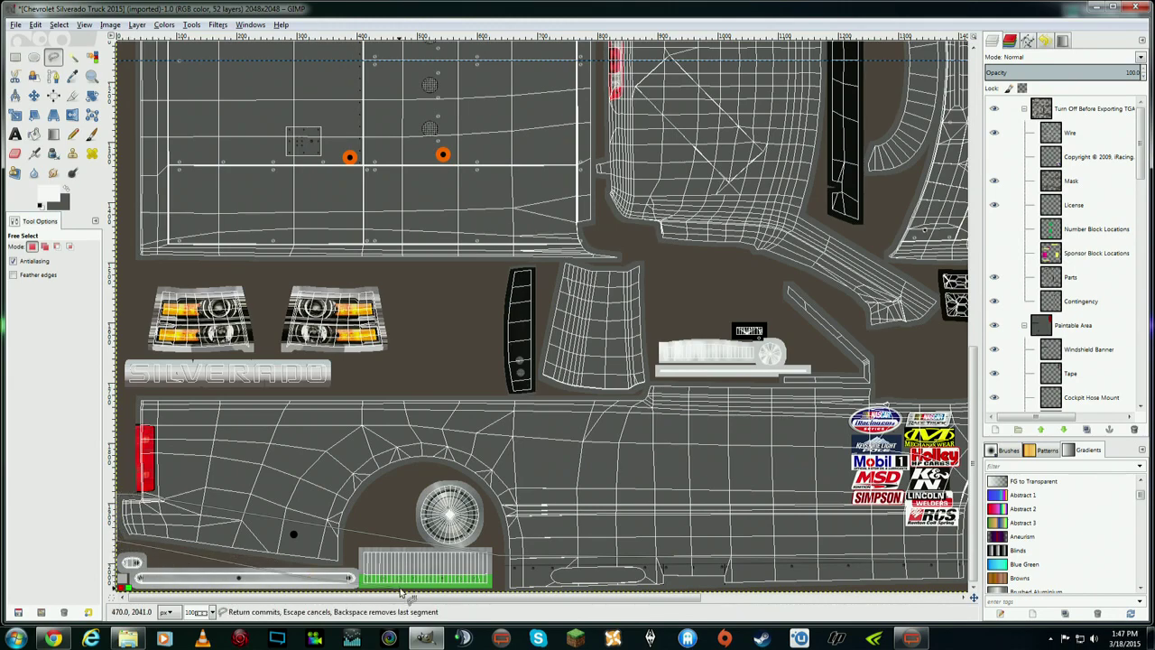
{"action": "scroll", "coordinate": [631, 559], "scroll_direction": "right", "scroll_amount": 3}
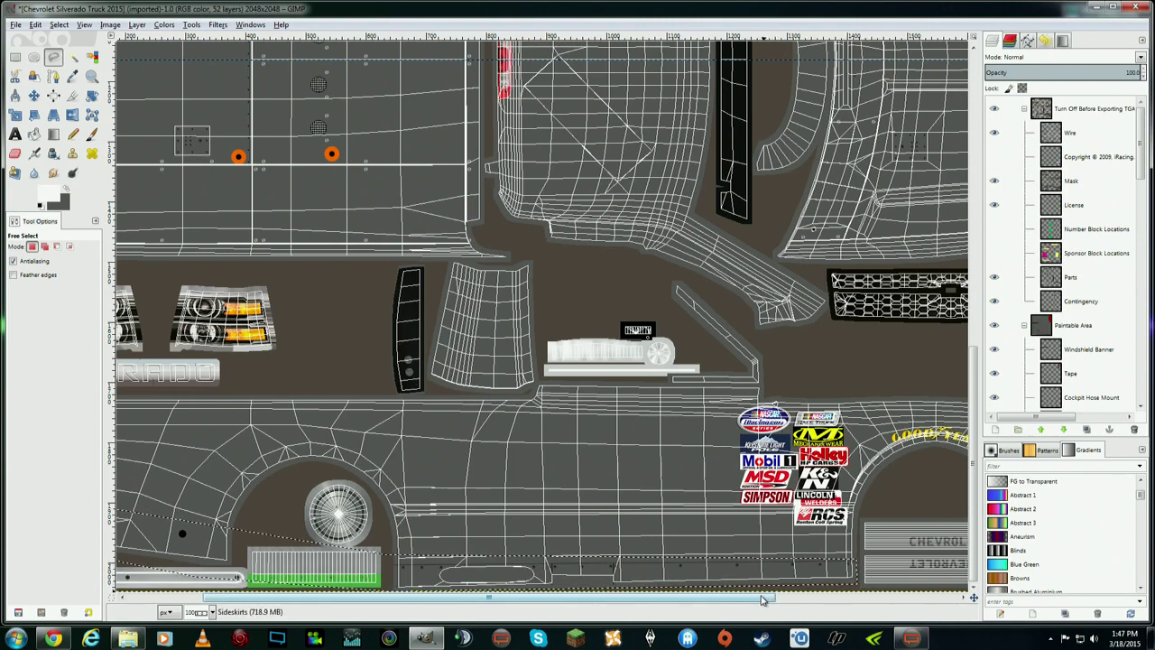
{"action": "left_click_drag", "start_coordinate": [720, 599], "coordinate": [645, 600]}
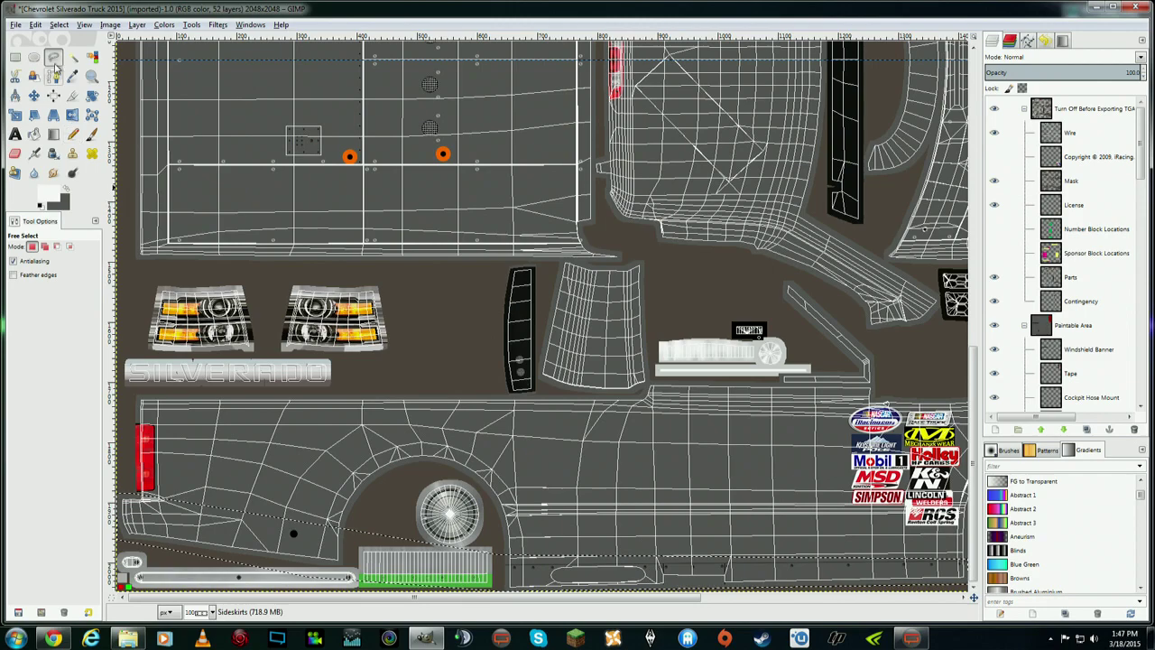
{"action": "left_click", "coordinate": [36, 25]}
{"action": "mouse_move", "coordinate": [58, 25]}
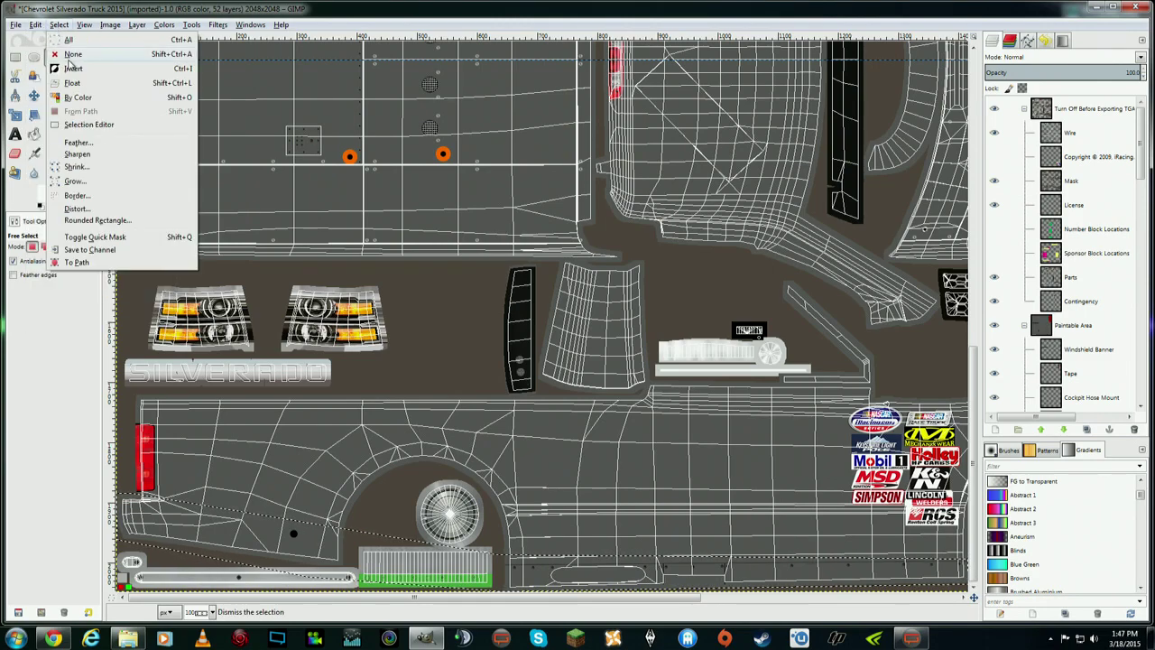
- Clear the previous selection and hide the wireframe overlay
{"action": "left_click", "coordinate": [72, 54]}
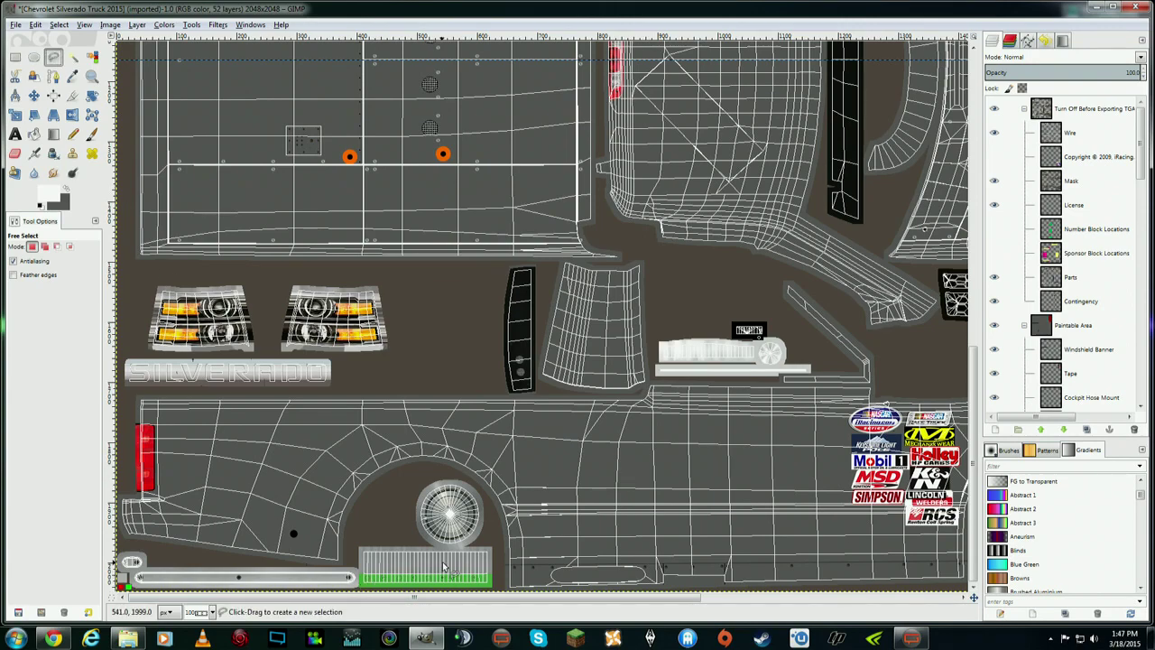
{"action": "left_click_drag", "start_coordinate": [494, 601], "coordinate": [702, 603]}
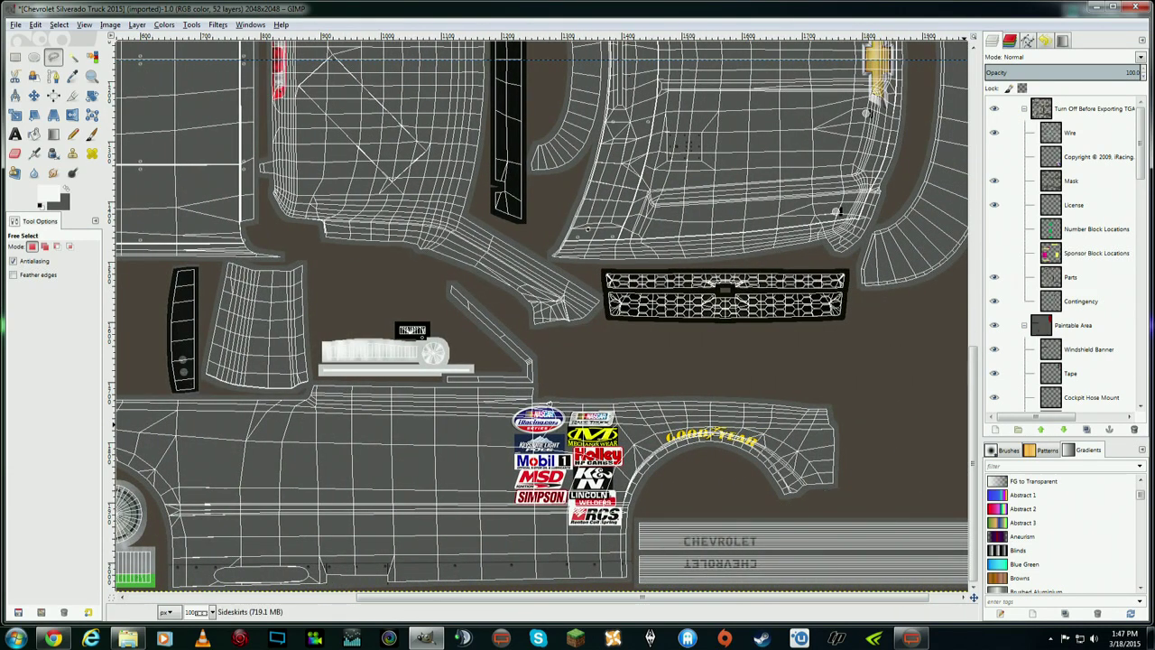
{"action": "left_click", "coordinate": [995, 133]}
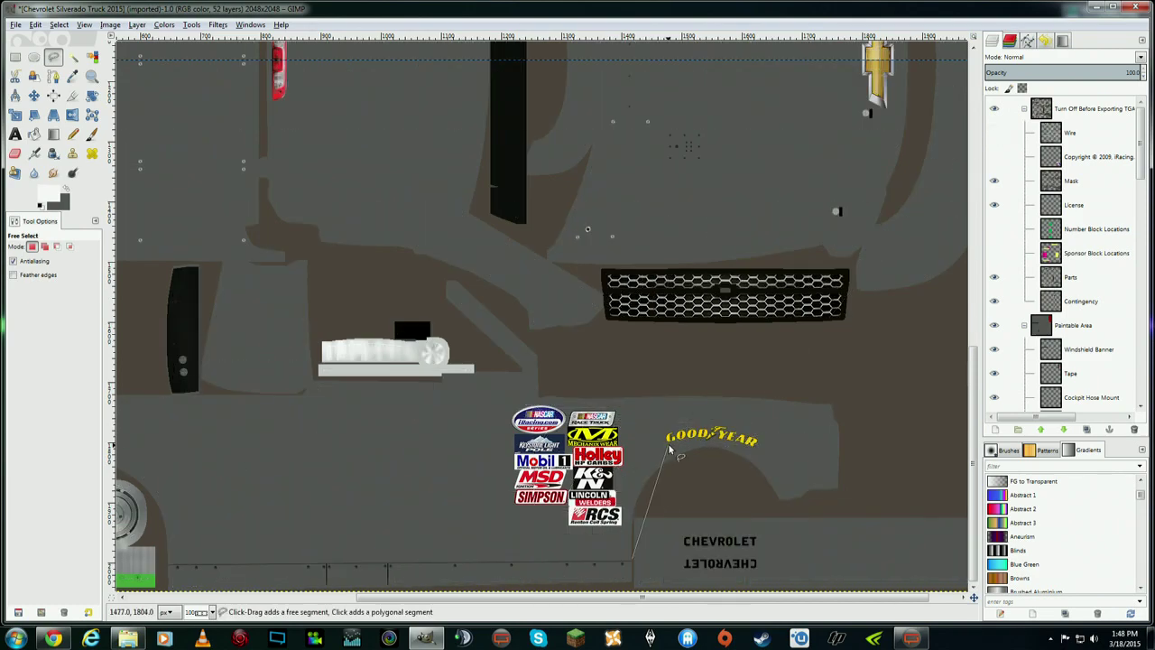
{"action": "scroll", "coordinate": [410, 591], "scroll_direction": "left", "scroll_amount": 5}
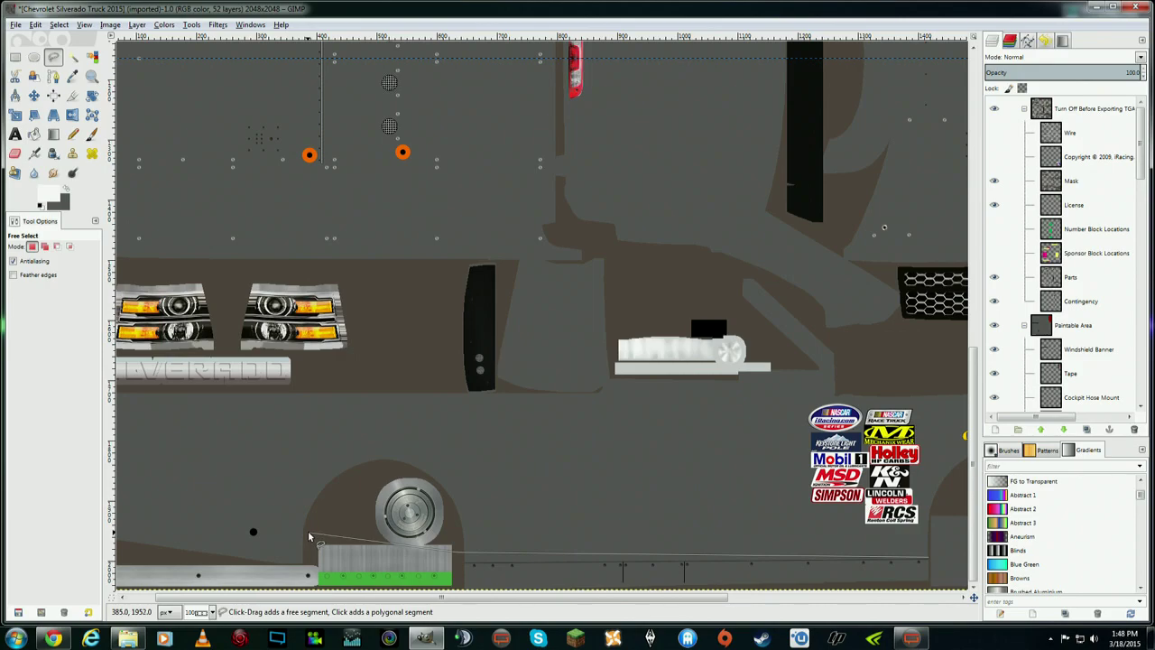
{"action": "scroll", "coordinate": [180, 543], "scroll_direction": "left", "scroll_amount": 1}
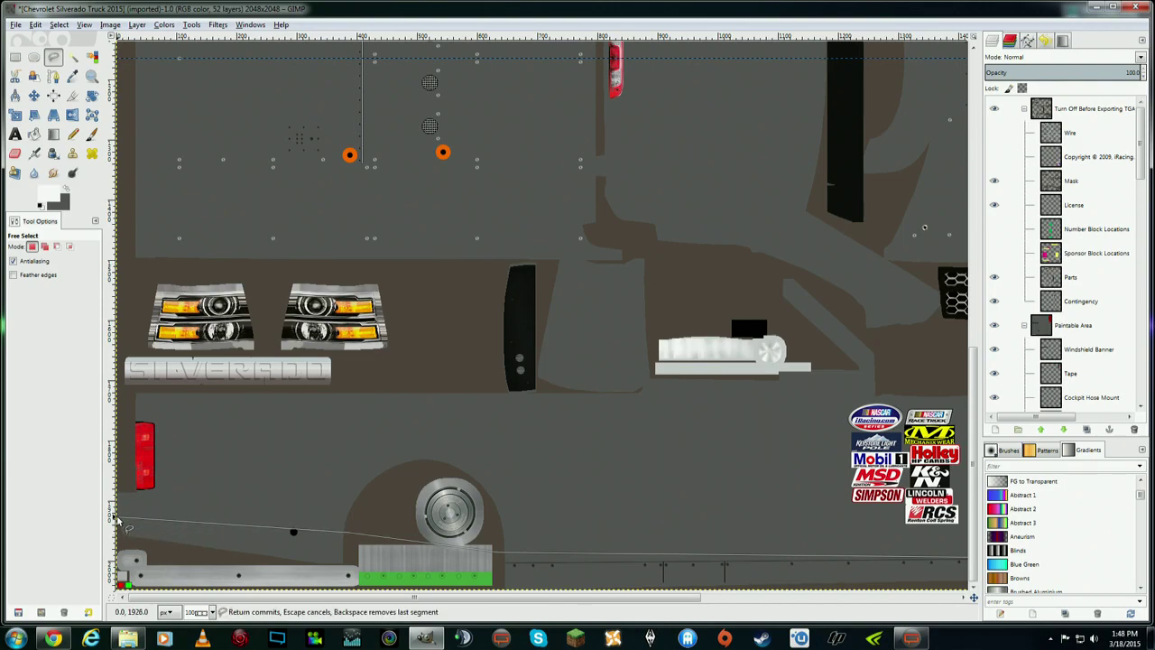
{"action": "key", "text": "Return"}
- Outline the long bottom strip from its left end and close it into a selection
{"action": "left_click", "coordinate": [118, 542]}
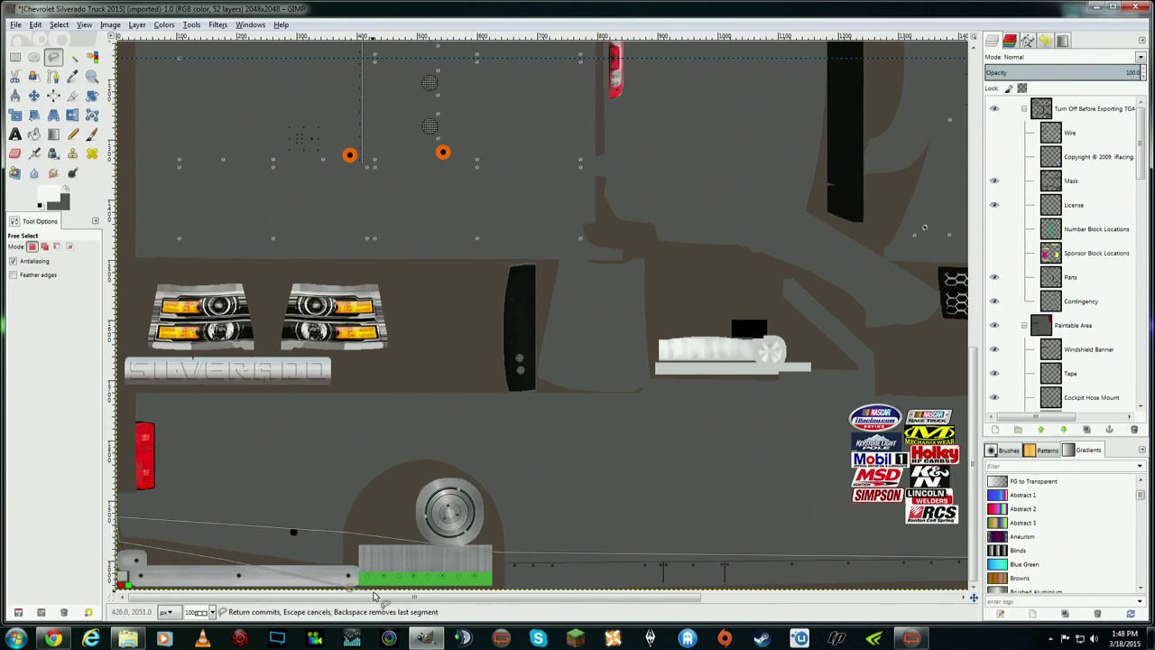
{"action": "scroll", "coordinate": [406, 597], "scroll_direction": "right", "scroll_amount": 3}
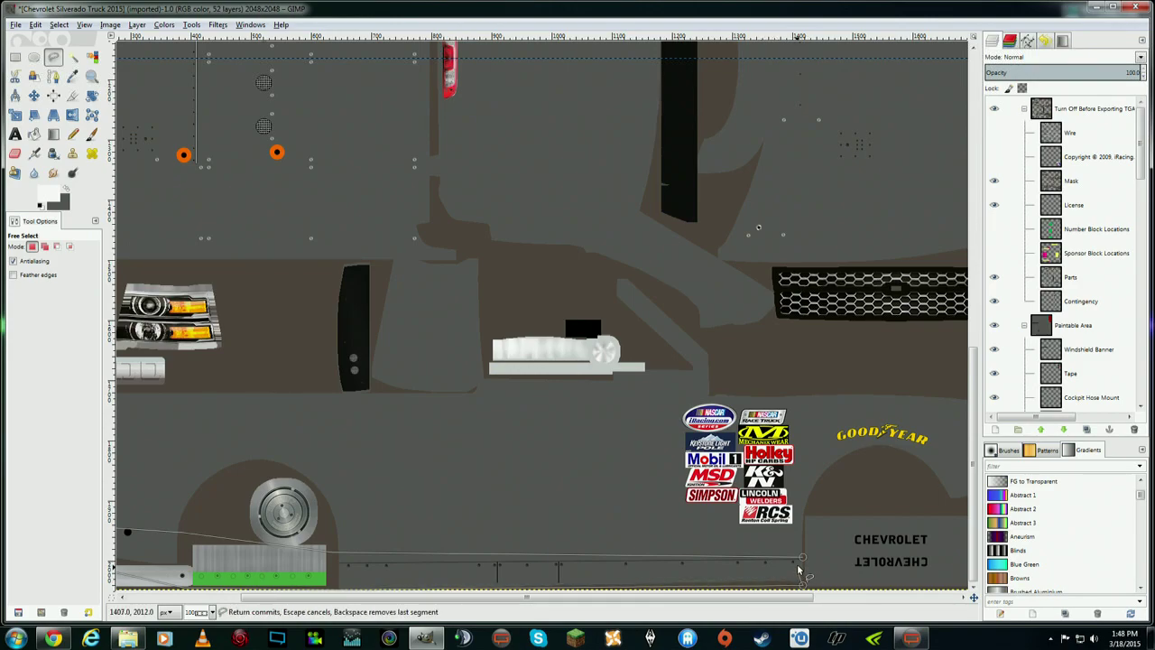
{"action": "left_click", "coordinate": [801, 557]}
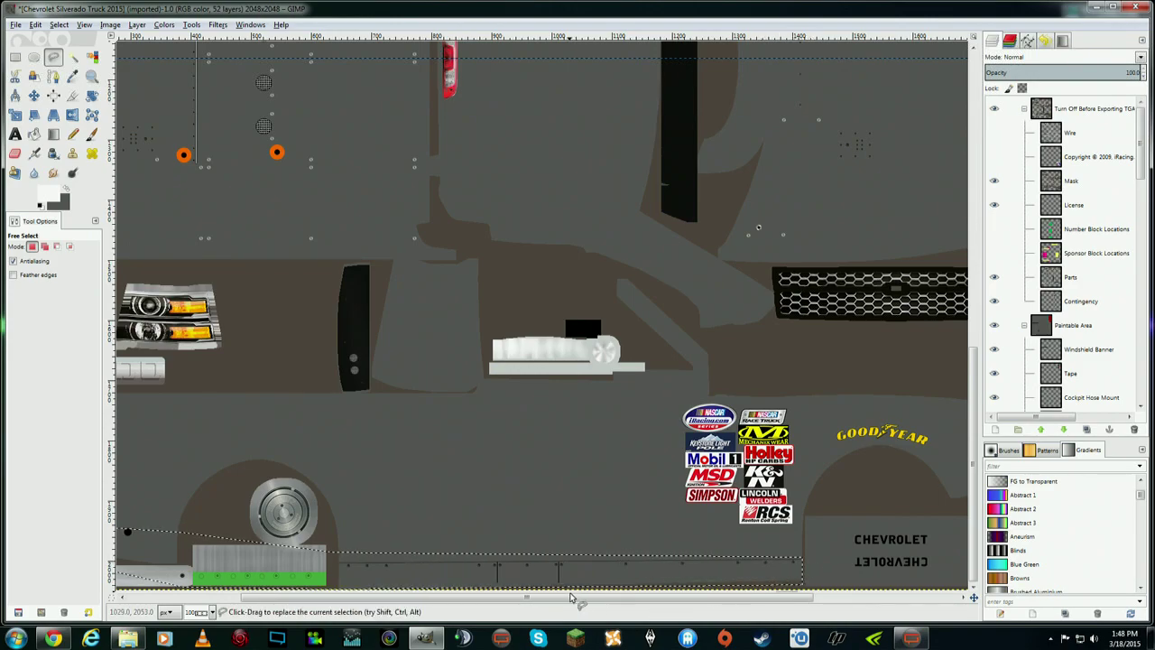
{"action": "scroll", "coordinate": [442, 594], "scroll_direction": "left", "scroll_amount": 2}
{"action": "scroll", "coordinate": [442, 594], "scroll_direction": "left", "scroll_amount": 5}
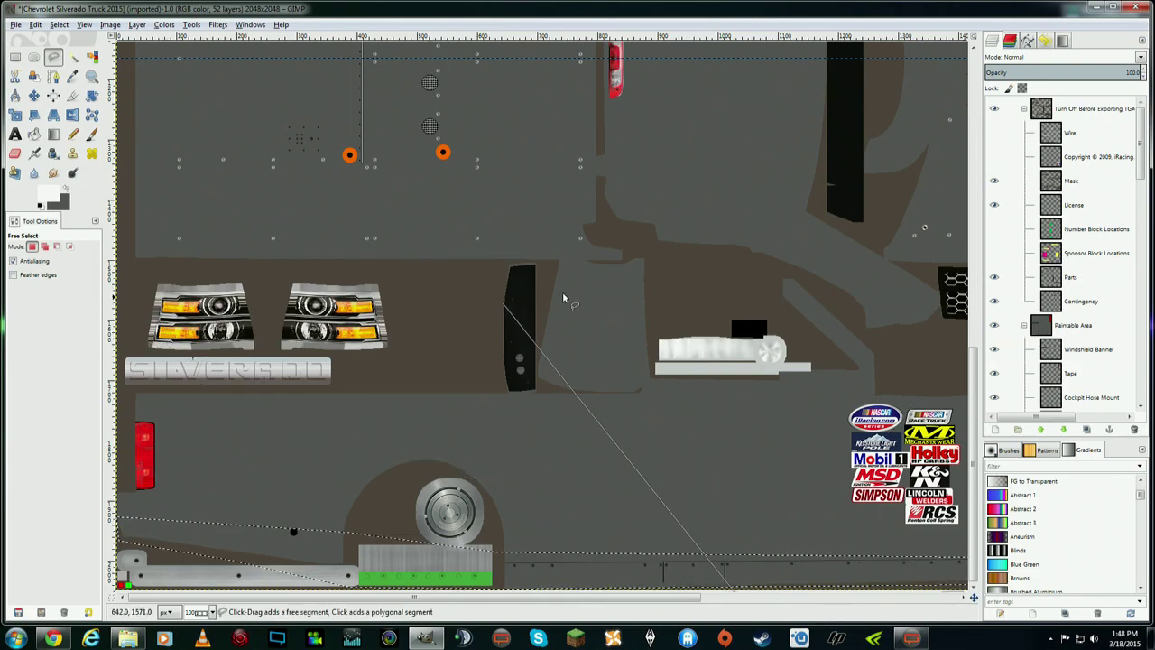
- Reset the colours and set the foreground to a very dark grey
{"action": "left_click", "coordinate": [66, 194]}
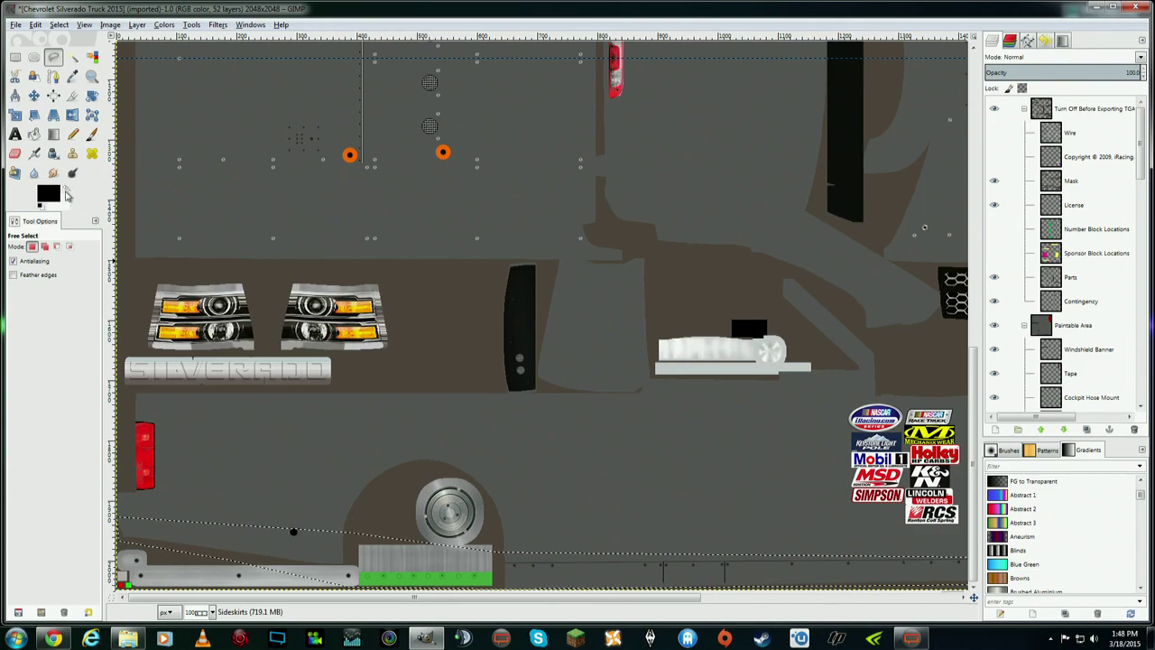
{"action": "left_click", "coordinate": [54, 193]}
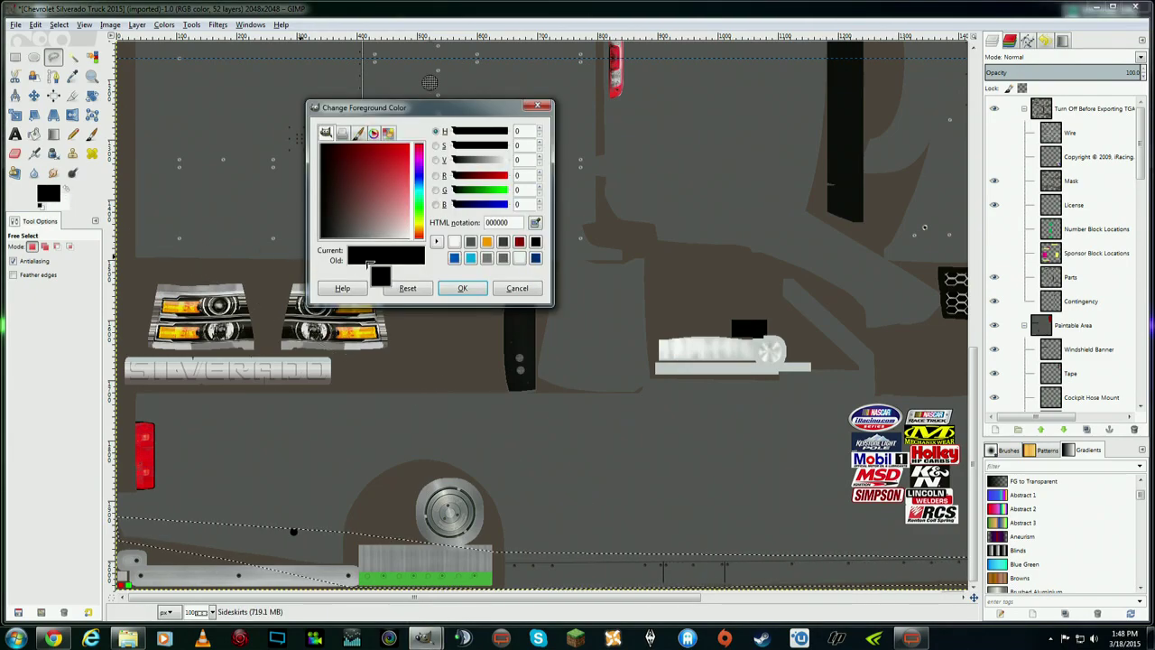
{"action": "mouse_move", "coordinate": [325, 233]}
{"action": "left_mouse_down"}
{"action": "mouse_move", "coordinate": [341, 248]}
{"action": "mouse_move", "coordinate": [331, 251]}
{"action": "left_mouse_up"}
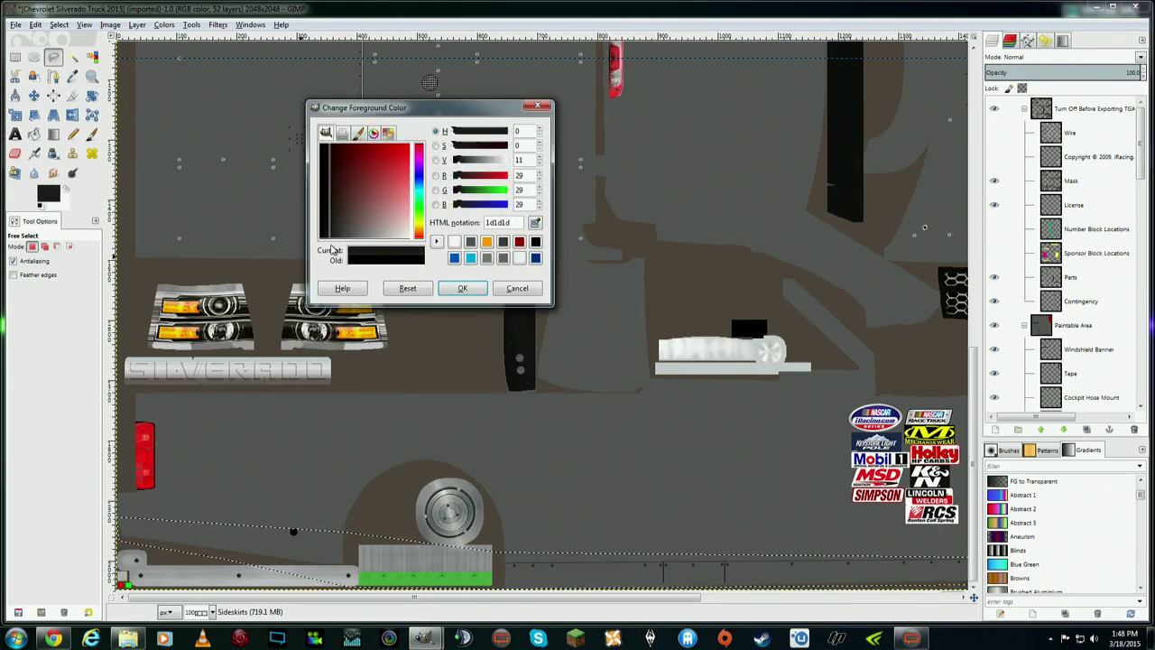
{"action": "left_click", "coordinate": [462, 288]}
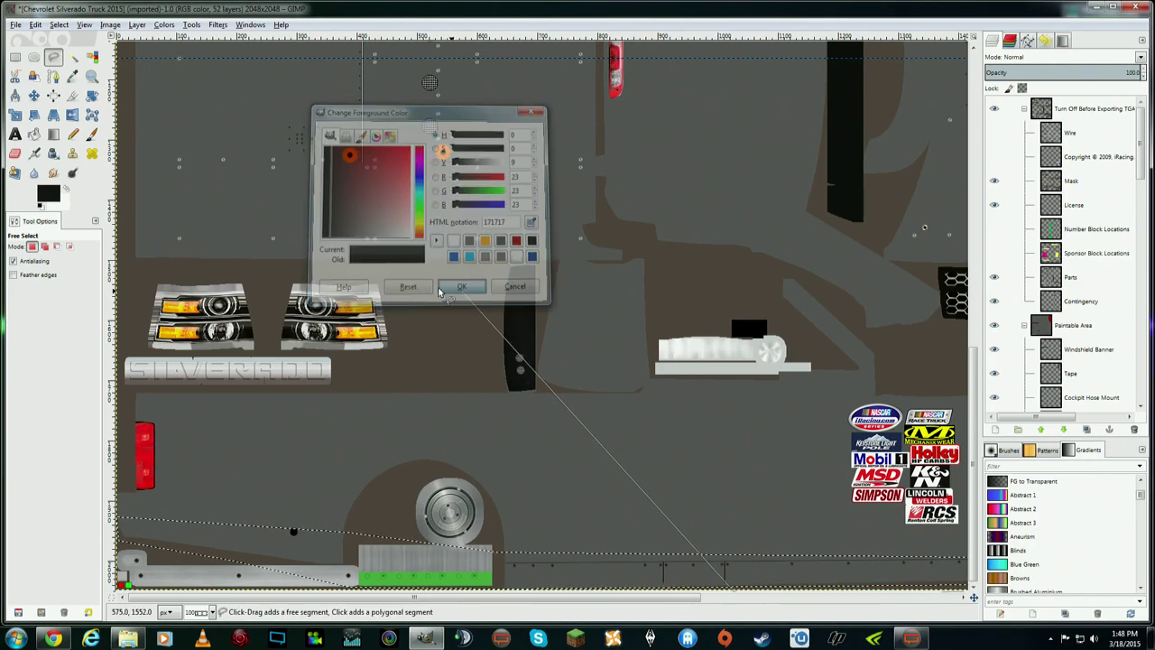
- Bucket-fill the sideskirt selection with the dark grey and make Sideskirts the active layer
{"action": "left_click", "coordinate": [34, 134]}
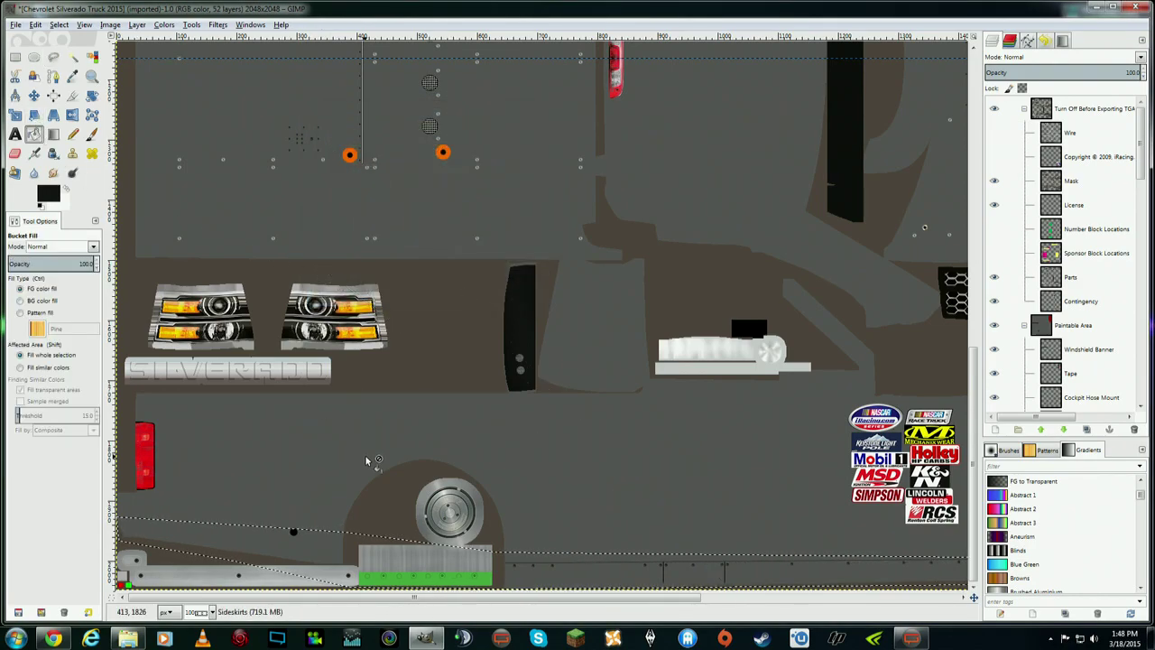
{"action": "left_click", "coordinate": [547, 571]}
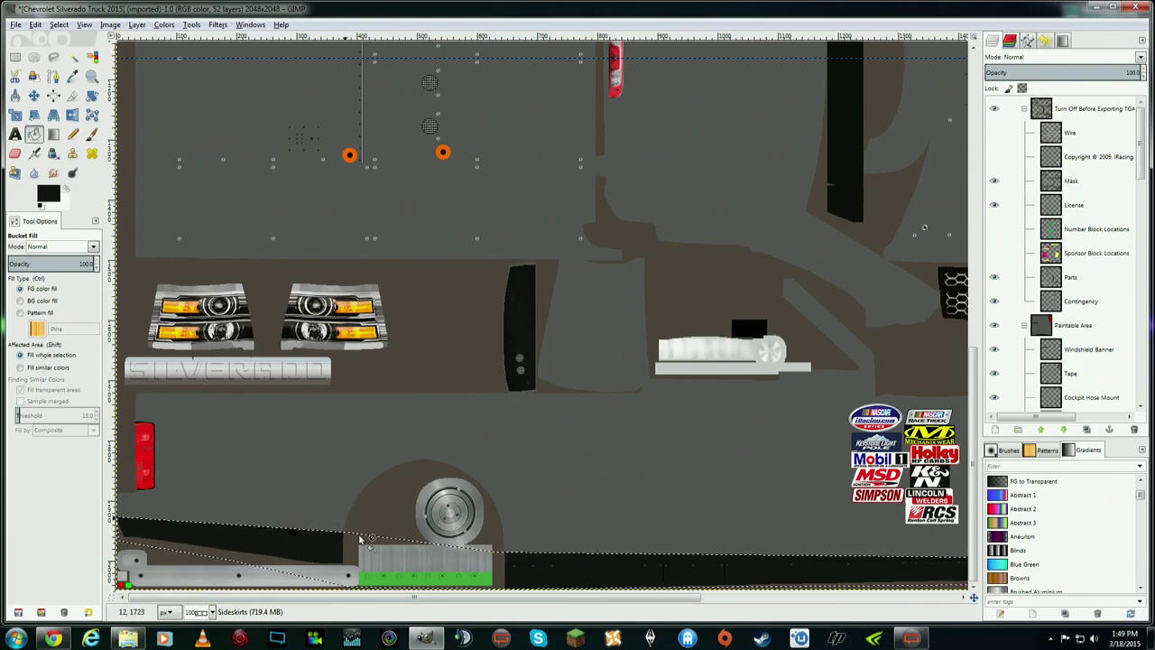
{"action": "mouse_move", "coordinate": [503, 601]}
{"action": "left_mouse_down"}
{"action": "mouse_move", "coordinate": [683, 603]}
{"action": "mouse_move", "coordinate": [686, 616]}
{"action": "mouse_move", "coordinate": [501, 617]}
{"action": "left_mouse_up"}
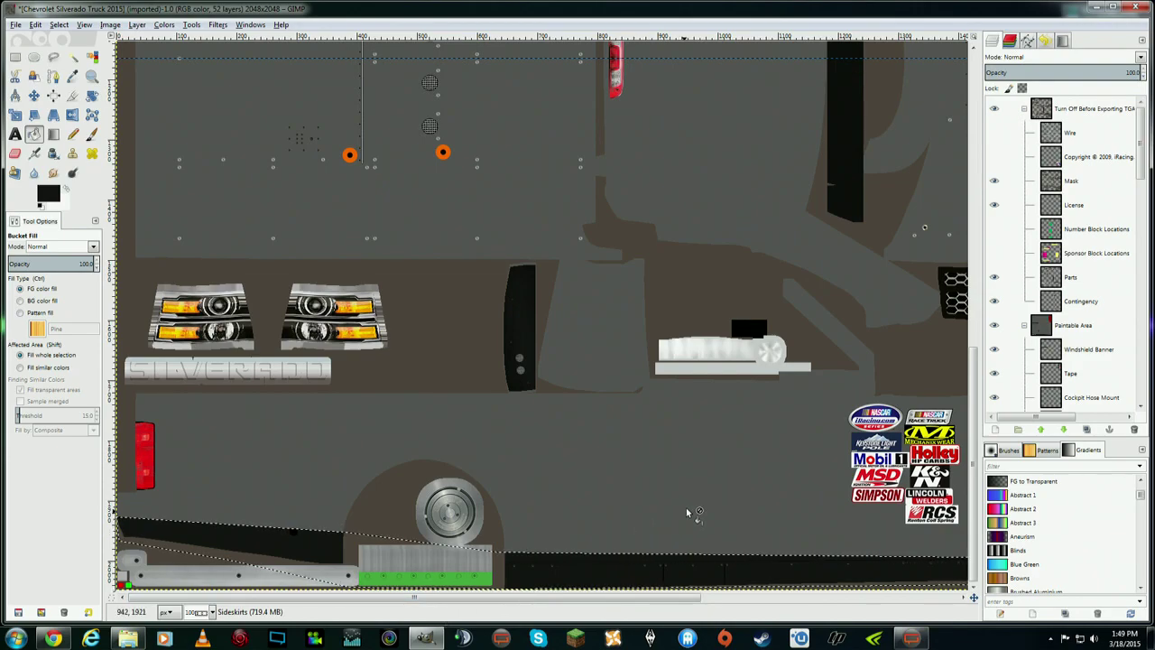
{"action": "left_click_drag", "start_coordinate": [1140, 144], "coordinate": [1149, 424]}
{"action": "left_click", "coordinate": [999, 379]}
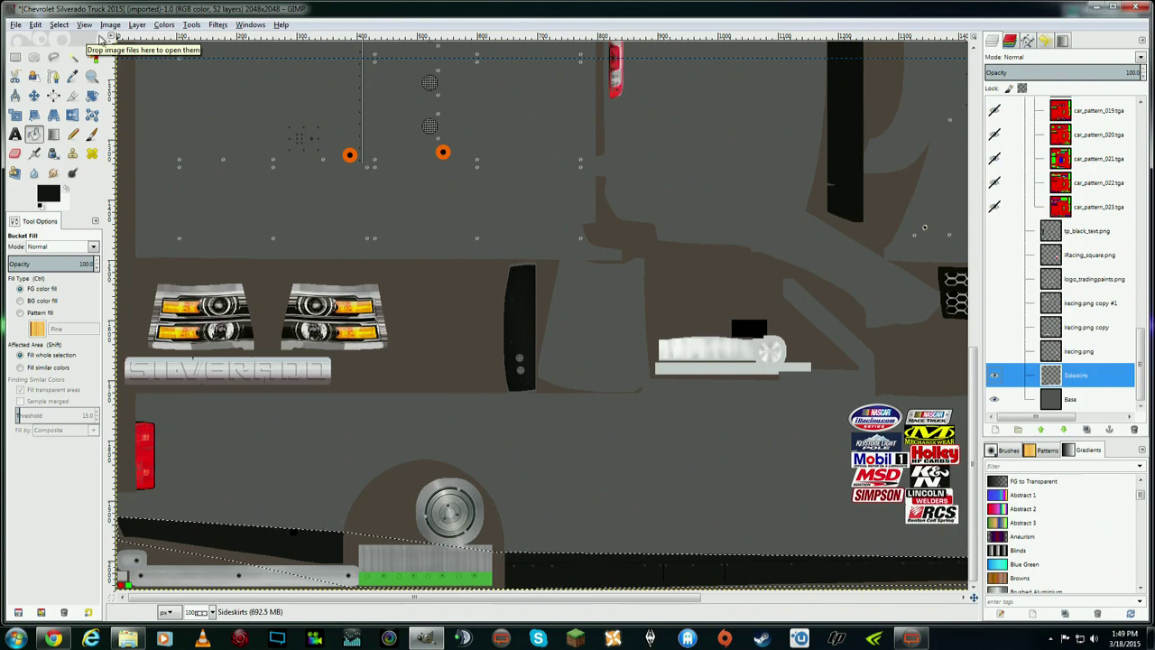
- Clear the selection and duplicate the Sideskirts layer as Sideskirts copy
{"action": "left_click", "coordinate": [59, 25]}
{"action": "left_click", "coordinate": [77, 52]}
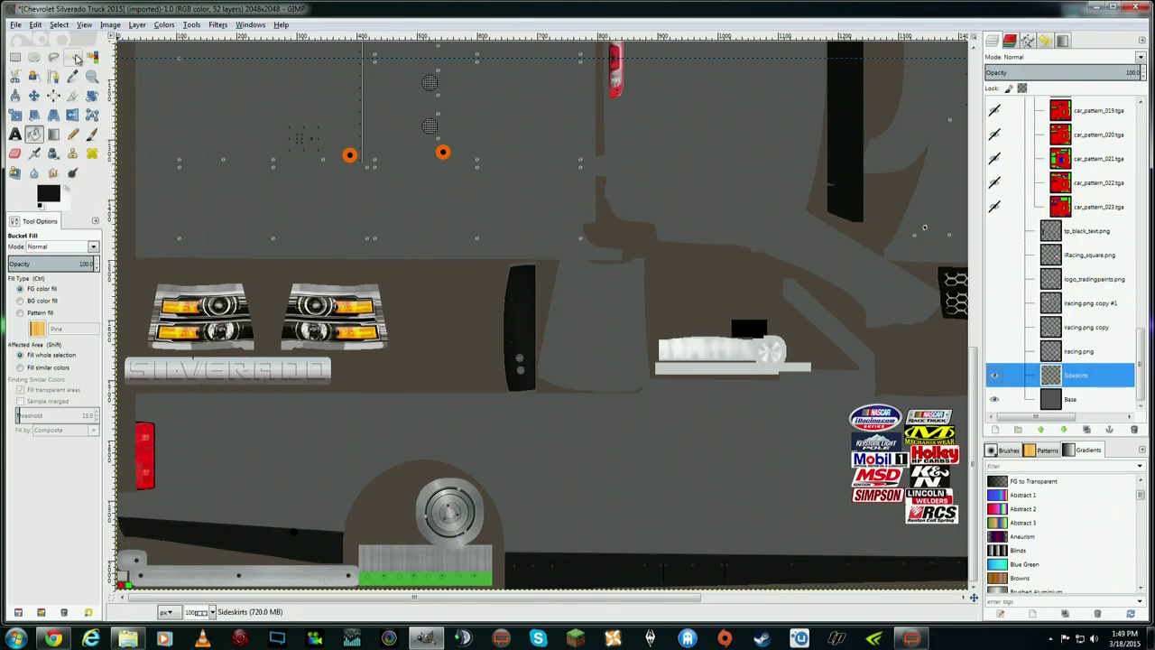
{"action": "left_click_drag", "start_coordinate": [593, 600], "coordinate": [528, 599]}
{"action": "right_click", "coordinate": [1081, 377]}
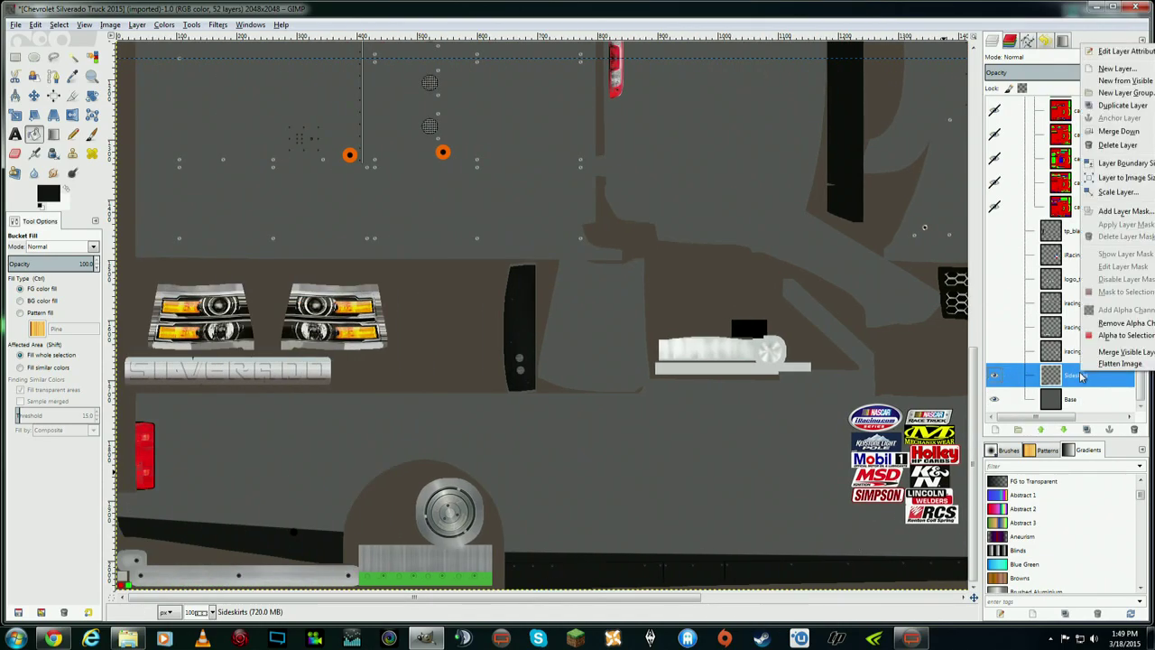
{"action": "left_click", "coordinate": [1123, 106]}
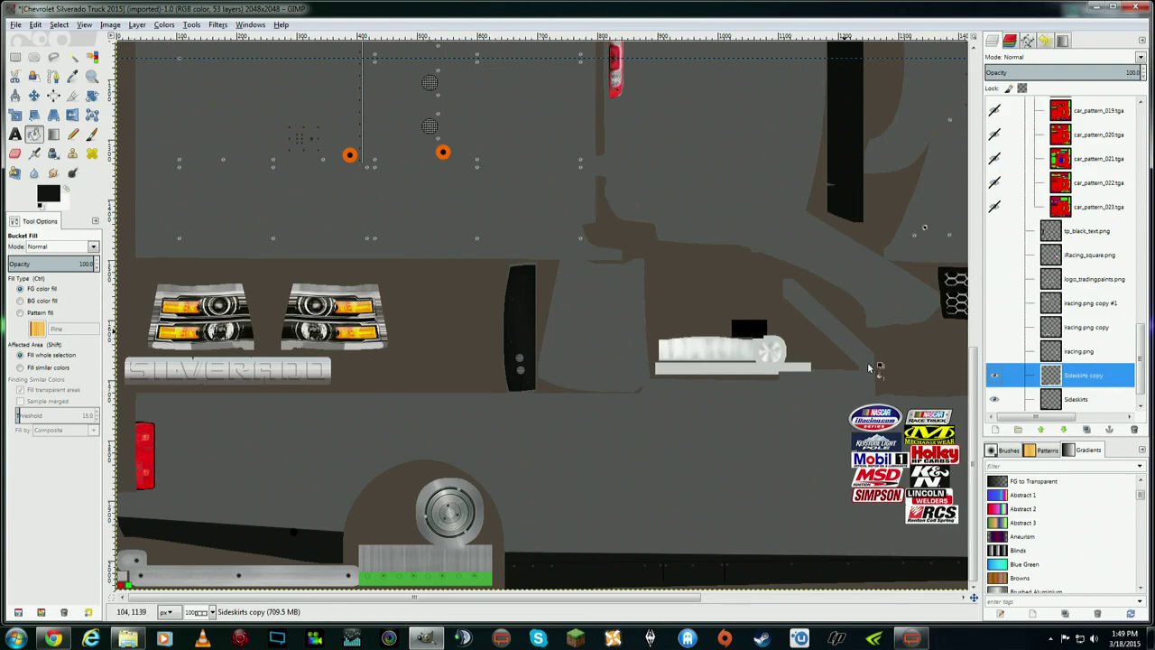
{"action": "left_click_drag", "start_coordinate": [979, 451], "coordinate": [974, 482]}
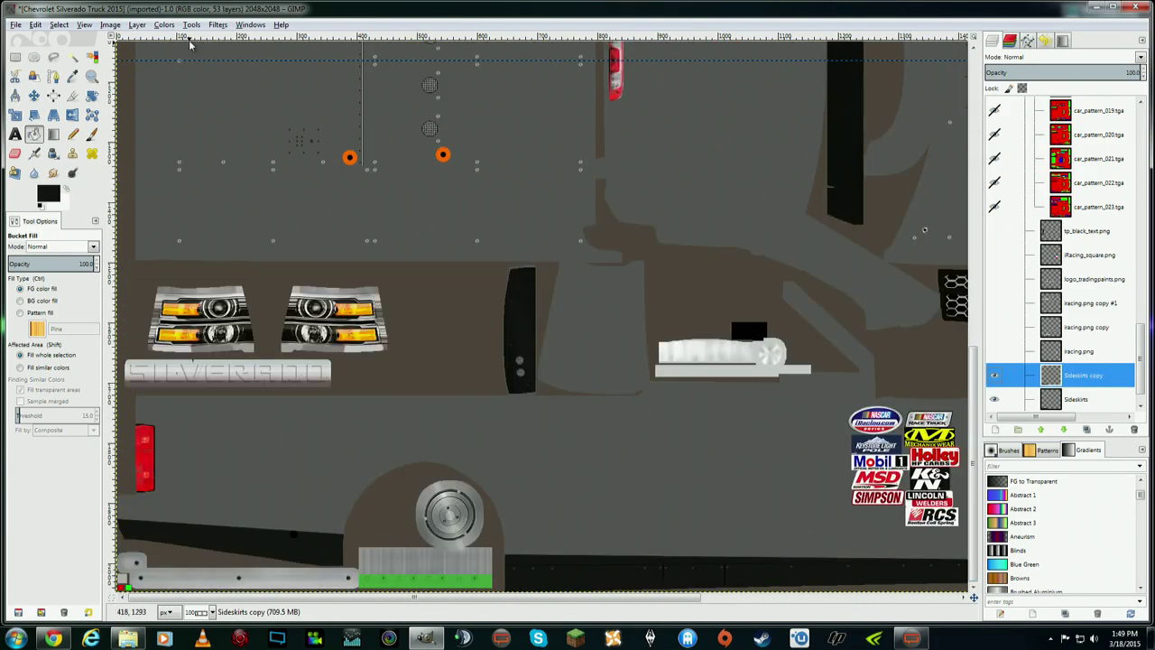
- Flip the Sideskirts copy layer vertically
{"action": "left_click", "coordinate": [124, 25]}
{"action": "mouse_move", "coordinate": [137, 27]}
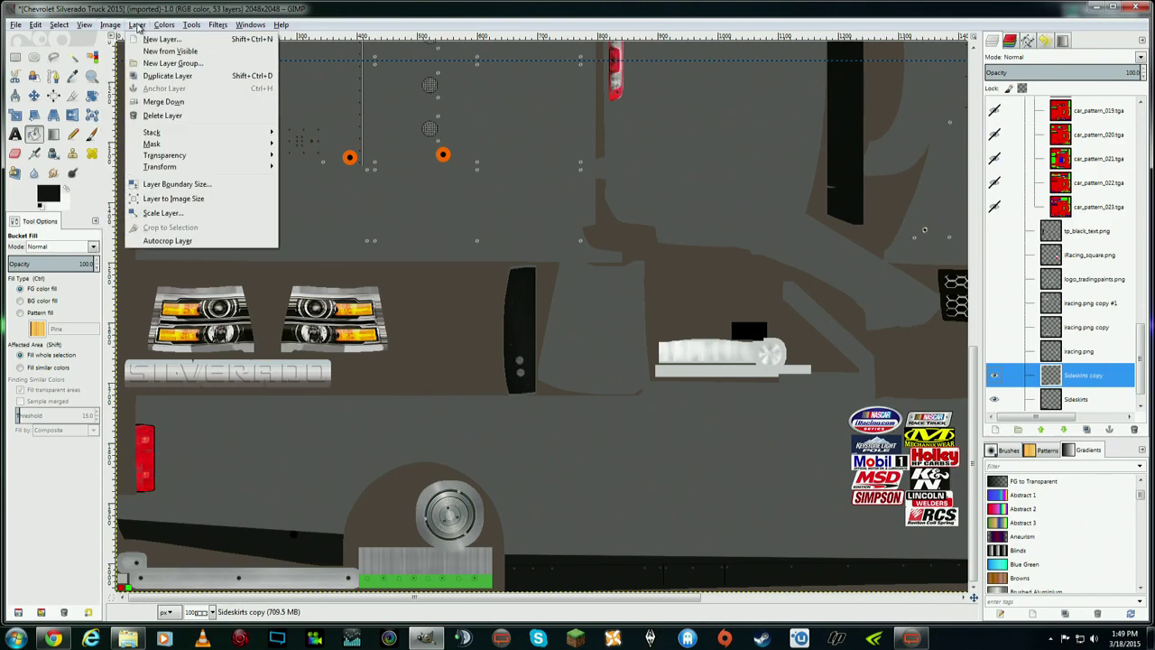
{"action": "mouse_move", "coordinate": [235, 169]}
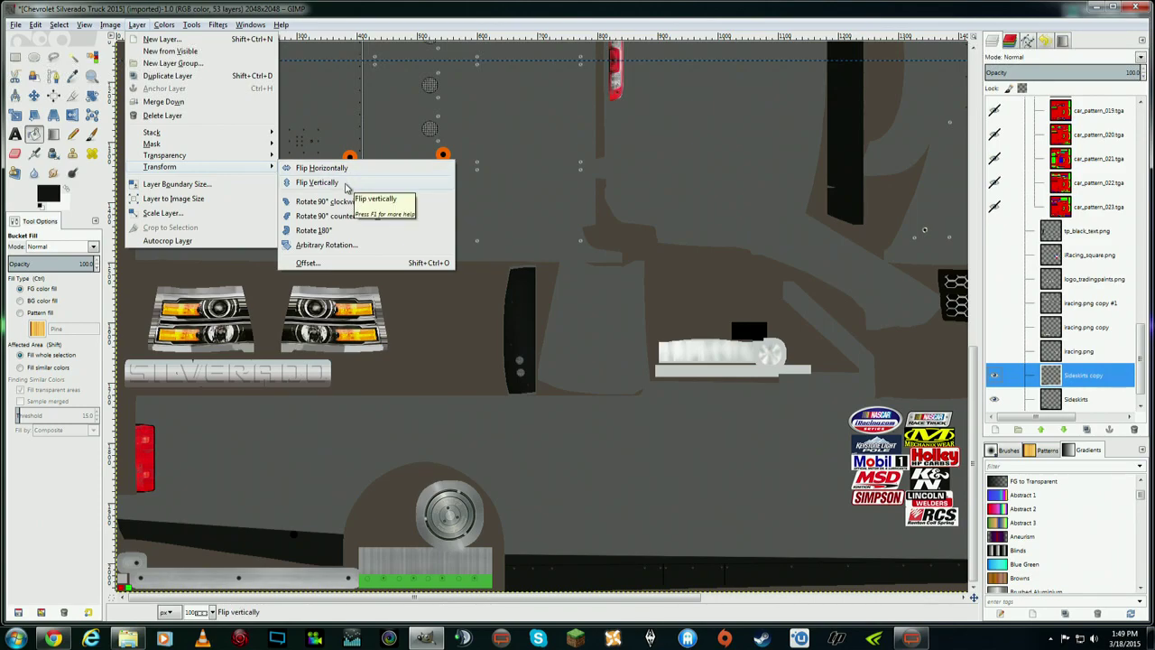
{"action": "left_click", "coordinate": [346, 184]}
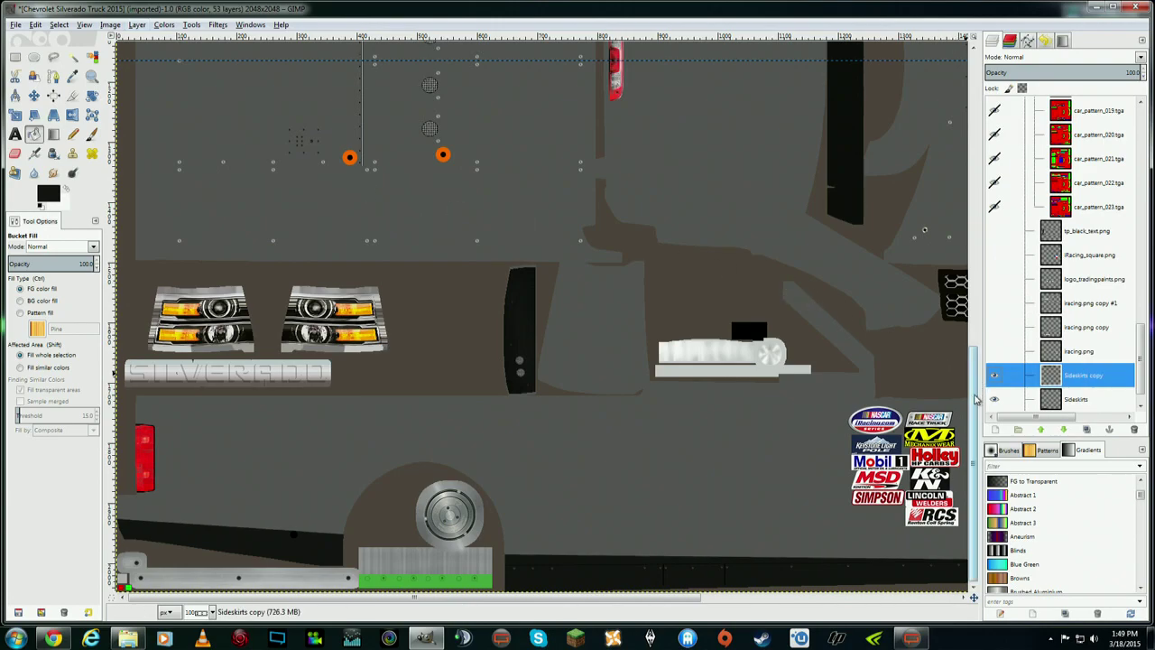
{"action": "left_click", "coordinate": [84, 24]}
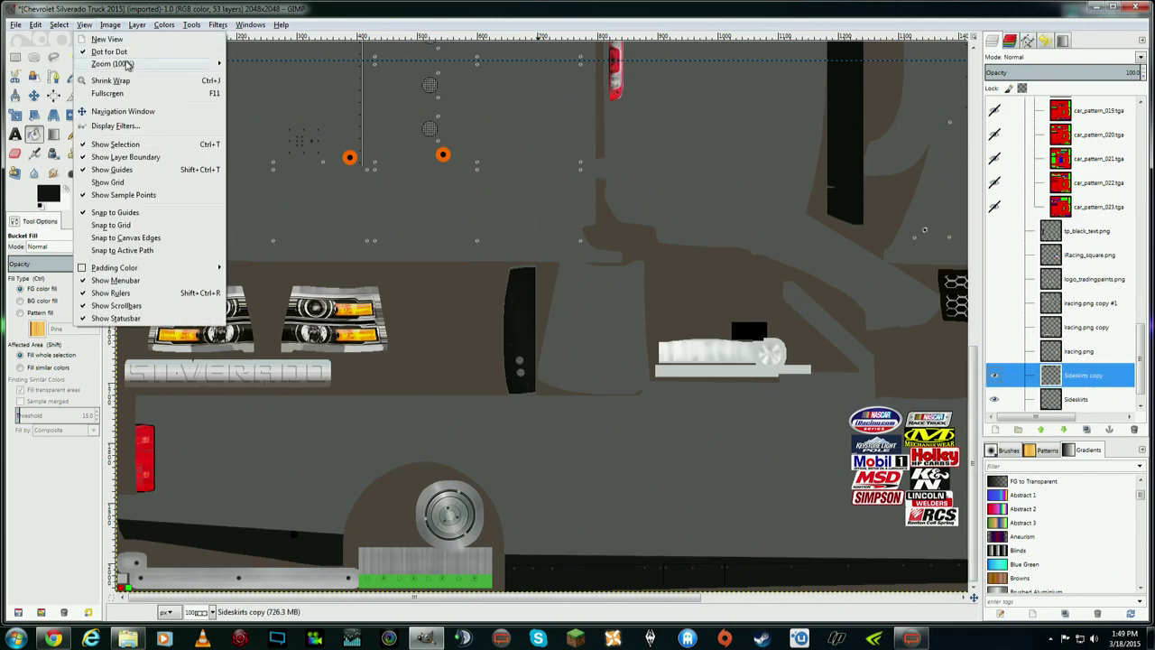
- At 1:2 (50%) zoom, drag the flipped strip below the SILVERADO grille row and nudge it into alignment
{"action": "mouse_move", "coordinate": [117, 63]}
{"action": "left_click", "coordinate": [293, 194]}
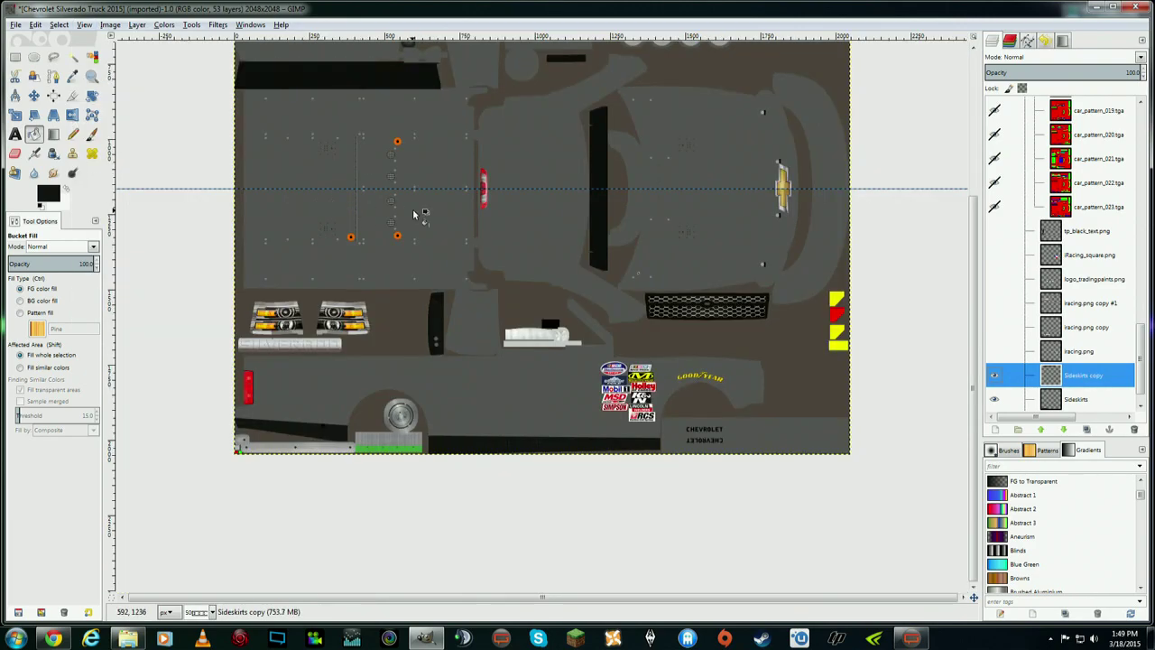
{"action": "left_click_drag", "start_coordinate": [973, 376], "coordinate": [973, 191]}
{"action": "left_click", "coordinate": [34, 95]}
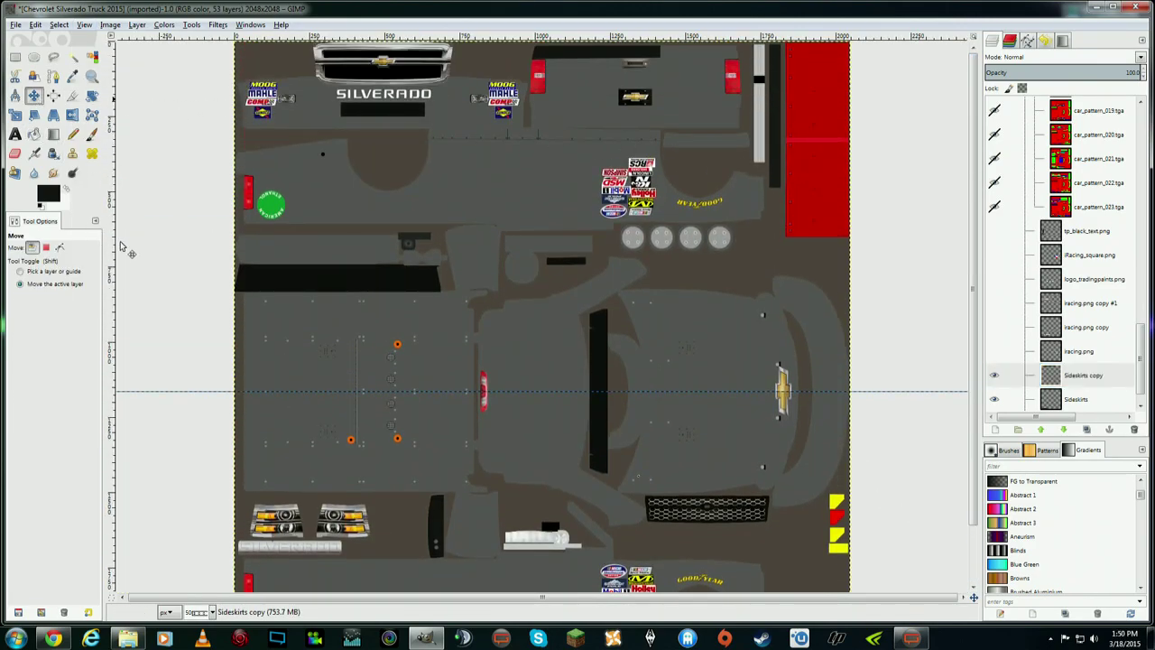
{"action": "left_click_drag", "start_coordinate": [563, 56], "coordinate": [564, 141]}
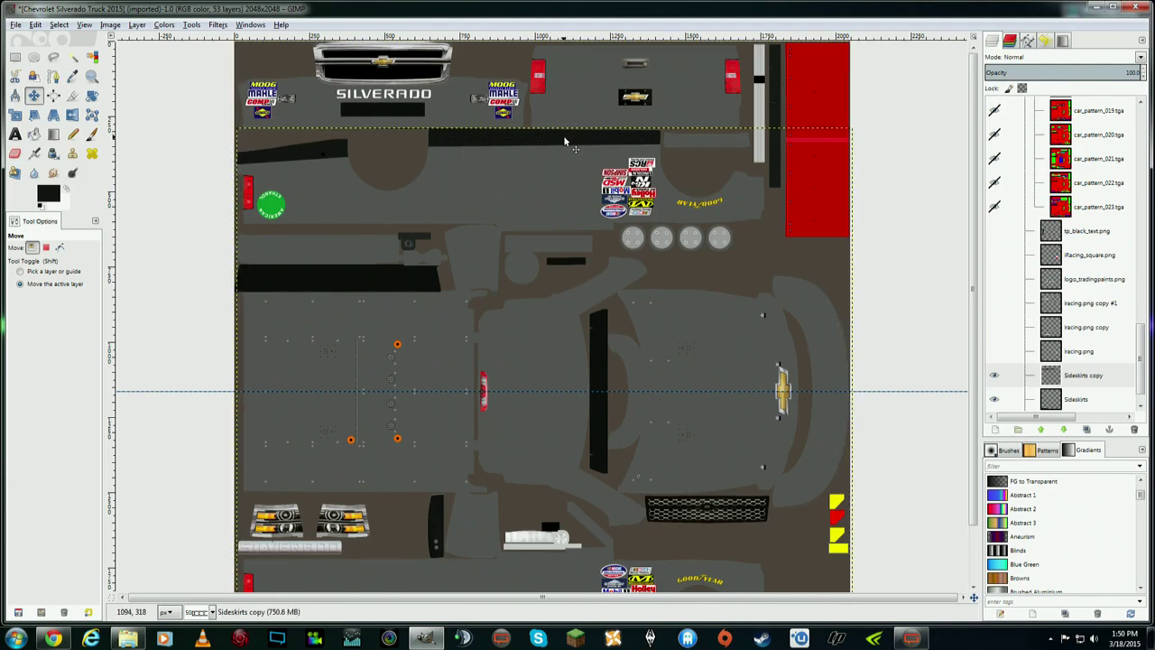
{"action": "mouse_move", "coordinate": [972, 226]}
{"action": "left_mouse_down"}
{"action": "mouse_move", "coordinate": [973, 311]}
{"action": "mouse_move", "coordinate": [967, 208]}
{"action": "left_mouse_up"}
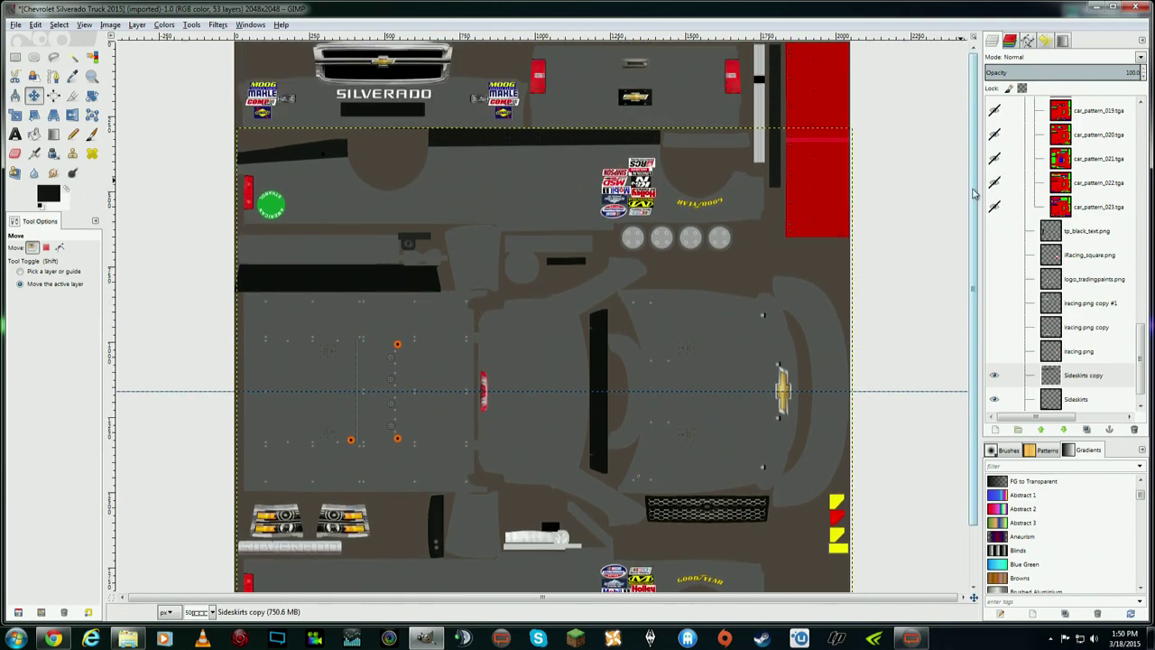
{"action": "scroll", "coordinate": [972, 193], "scroll_direction": "down", "scroll_amount": 3}
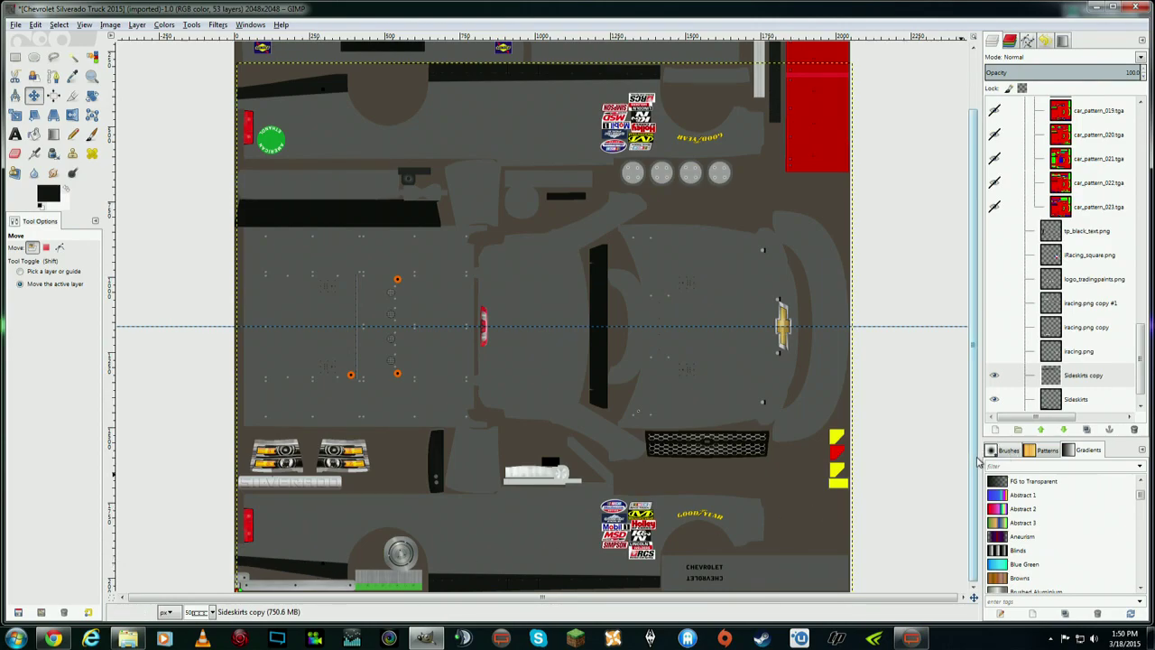
{"action": "scroll", "coordinate": [970, 332], "scroll_direction": "up", "scroll_amount": 3}
{"action": "left_click_drag", "start_coordinate": [467, 138], "coordinate": [465, 137]}
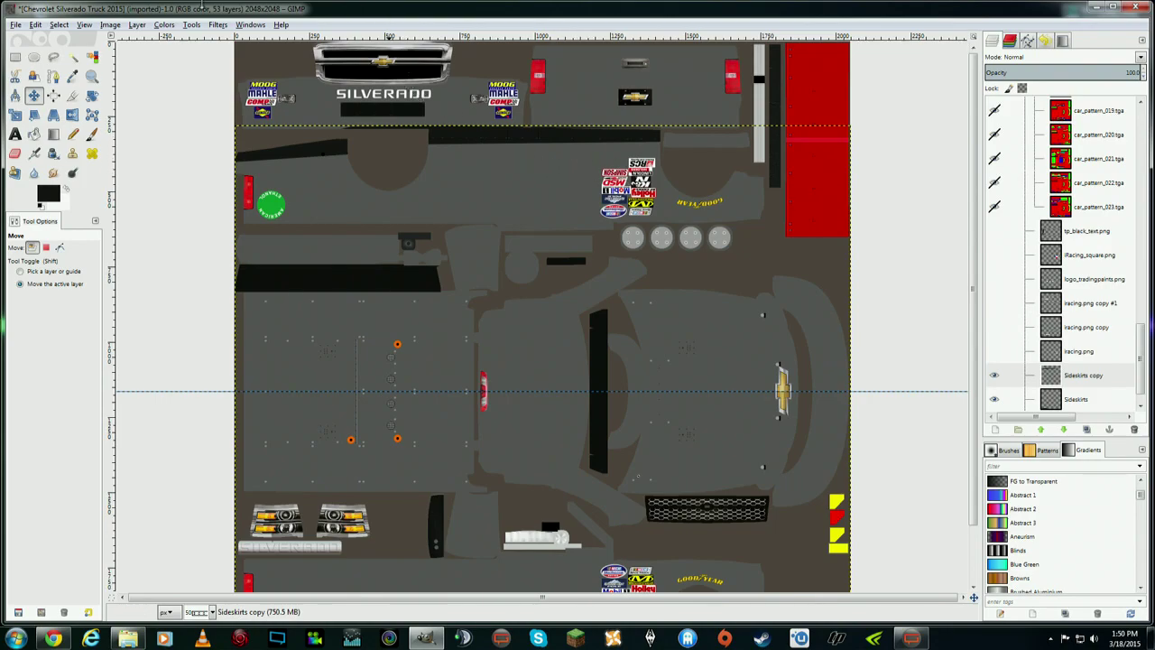
{"action": "left_click", "coordinate": [84, 24]}
- Inspect the strip at 1:1 (100%) zoom, then activate Sideskirts copy and choose Free Select
{"action": "mouse_move", "coordinate": [155, 67]}
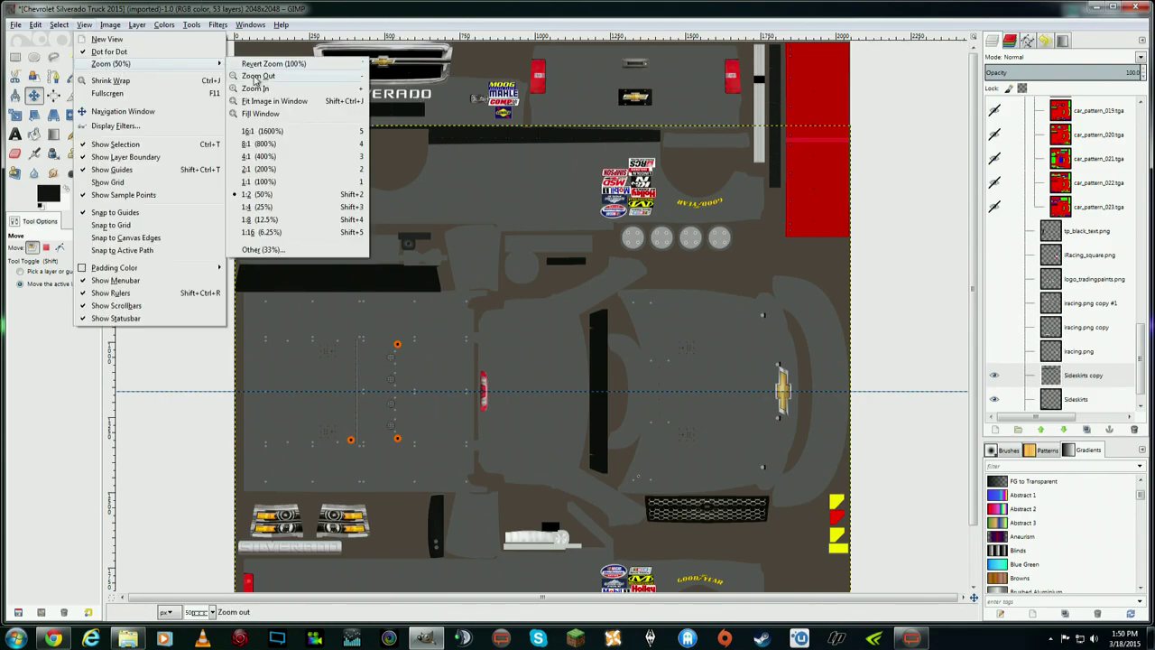
{"action": "left_click", "coordinate": [270, 180]}
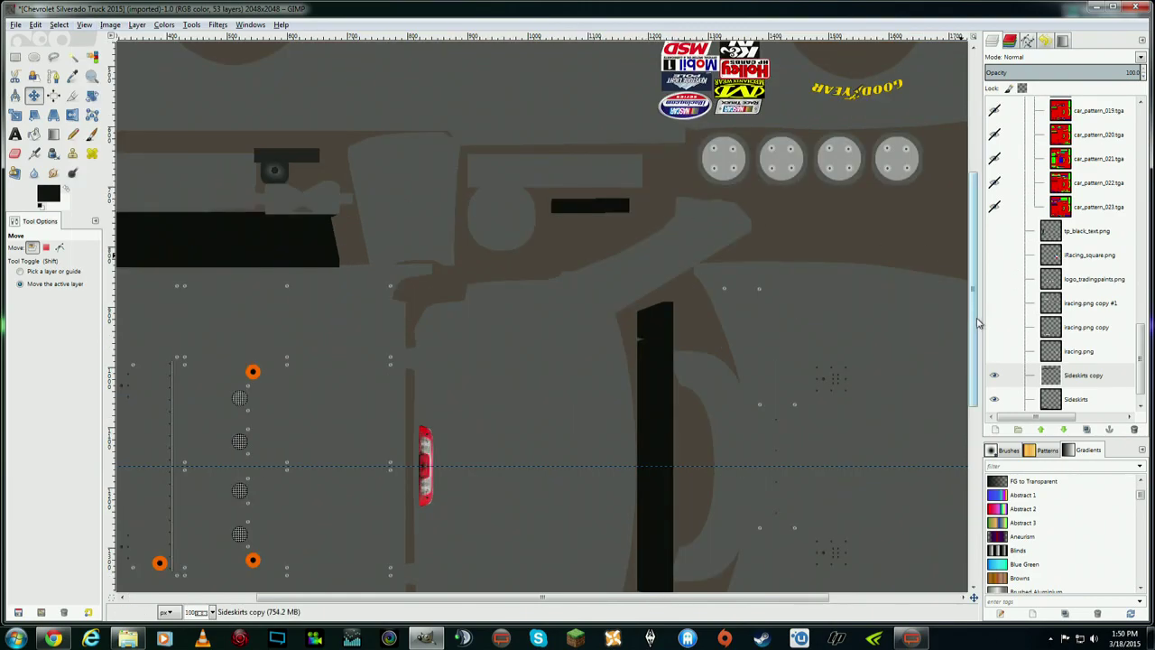
{"action": "left_click_drag", "start_coordinate": [973, 307], "coordinate": [973, 191]}
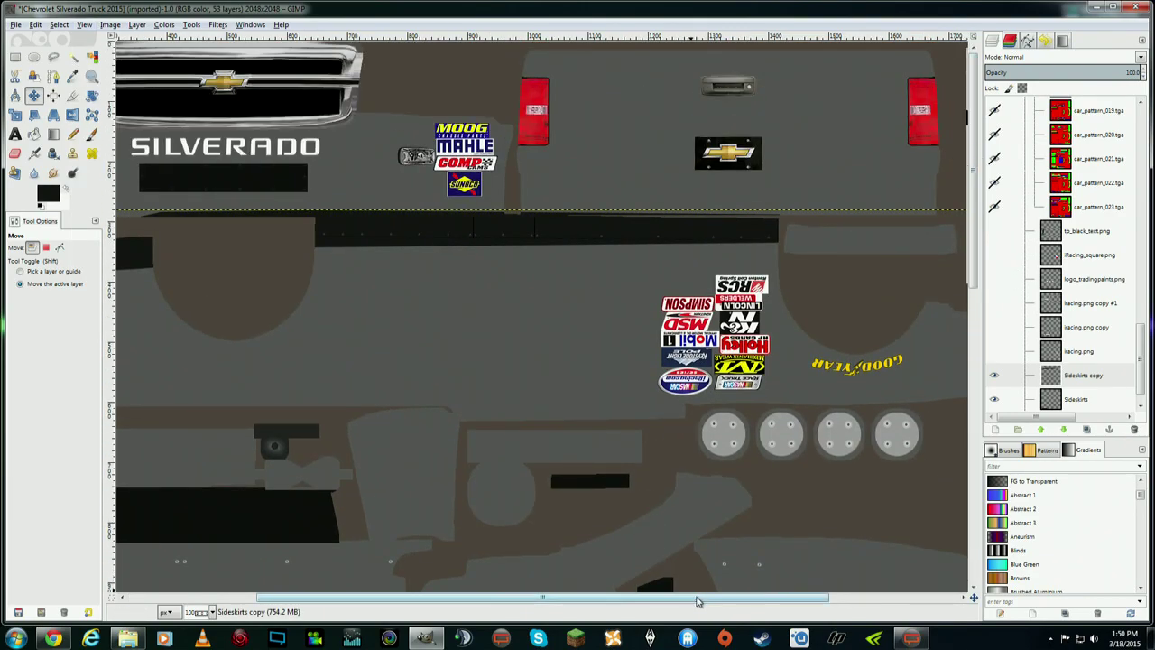
{"action": "left_click_drag", "start_coordinate": [668, 596], "coordinate": [753, 610]}
{"action": "left_click_drag", "start_coordinate": [580, 600], "coordinate": [542, 600]}
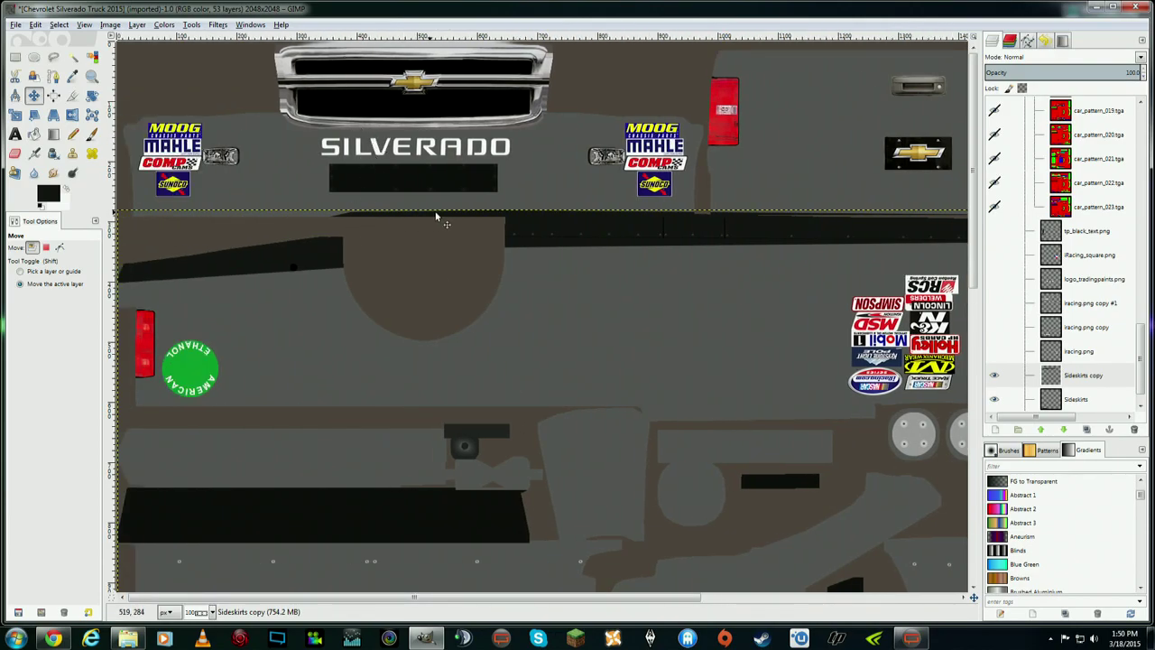
{"action": "left_click_drag", "start_coordinate": [630, 598], "coordinate": [778, 597]}
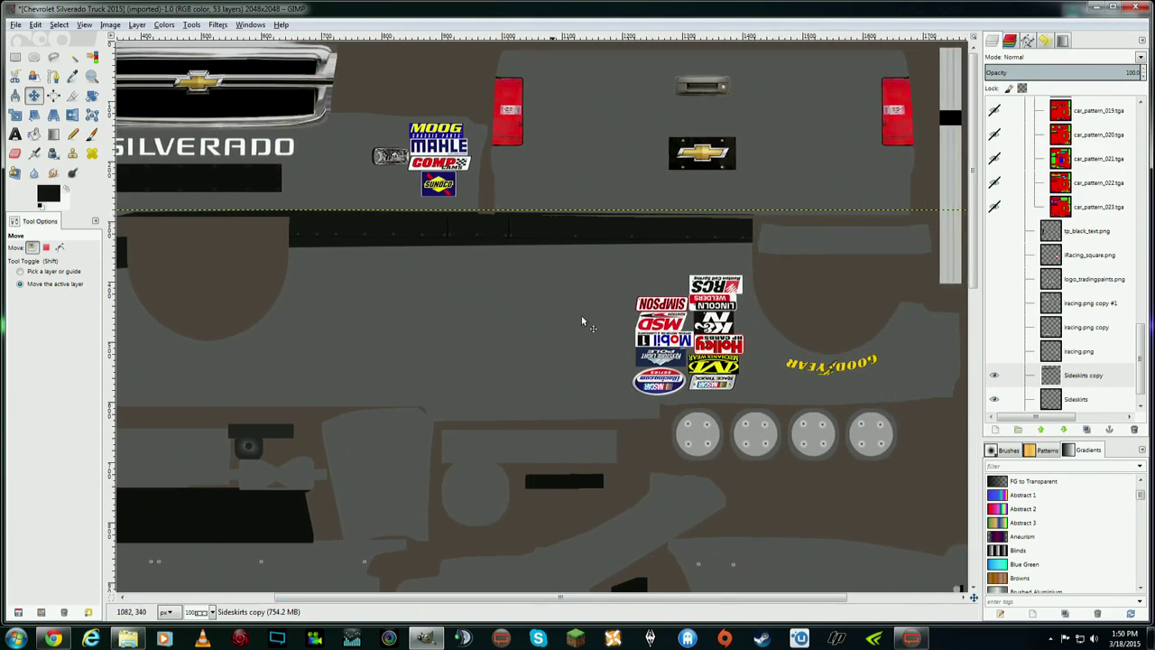
{"action": "left_click_drag", "start_coordinate": [688, 600], "coordinate": [664, 528]}
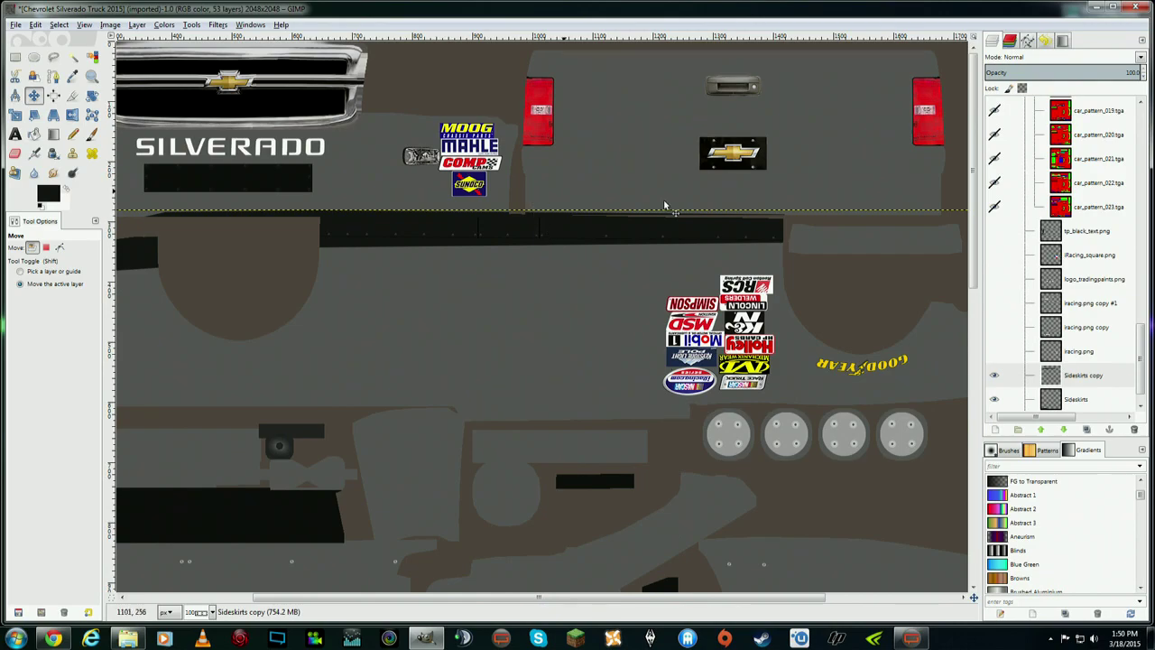
{"action": "left_click_drag", "start_coordinate": [782, 600], "coordinate": [590, 573]}
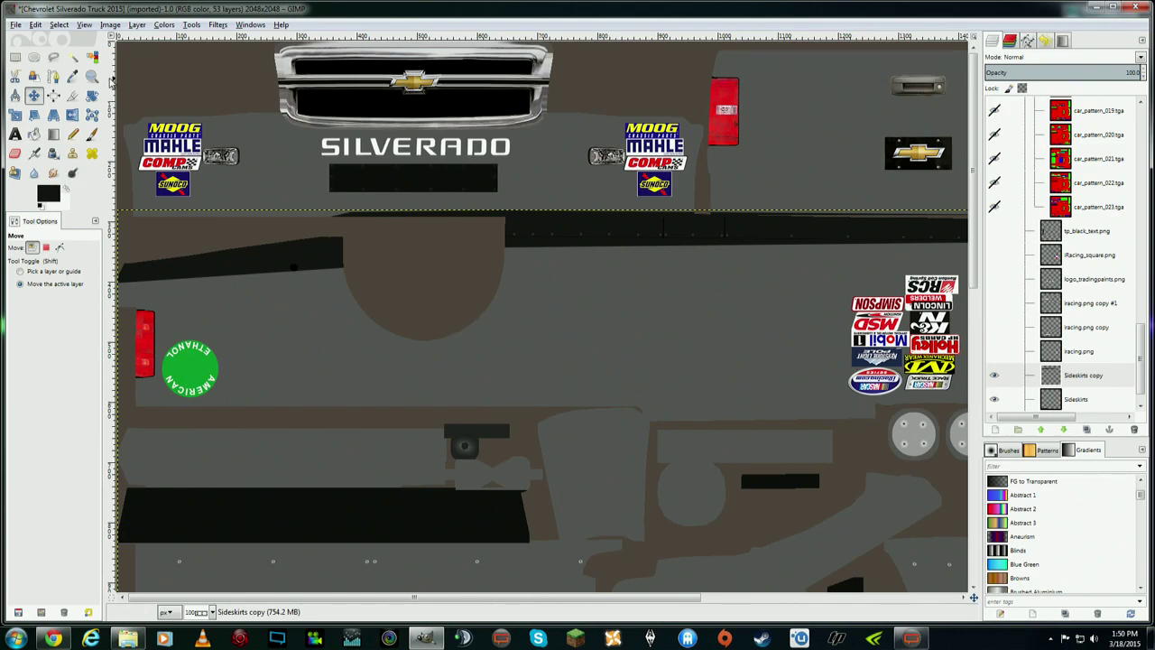
{"action": "left_click", "coordinate": [1098, 383]}
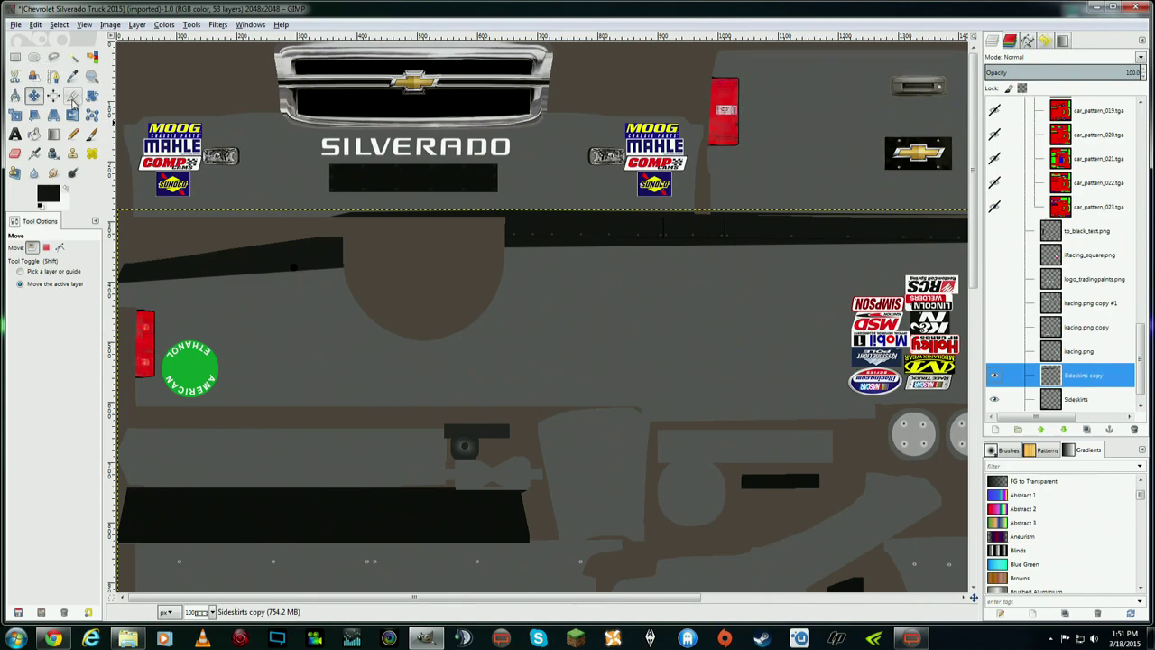
{"action": "left_click", "coordinate": [53, 56]}
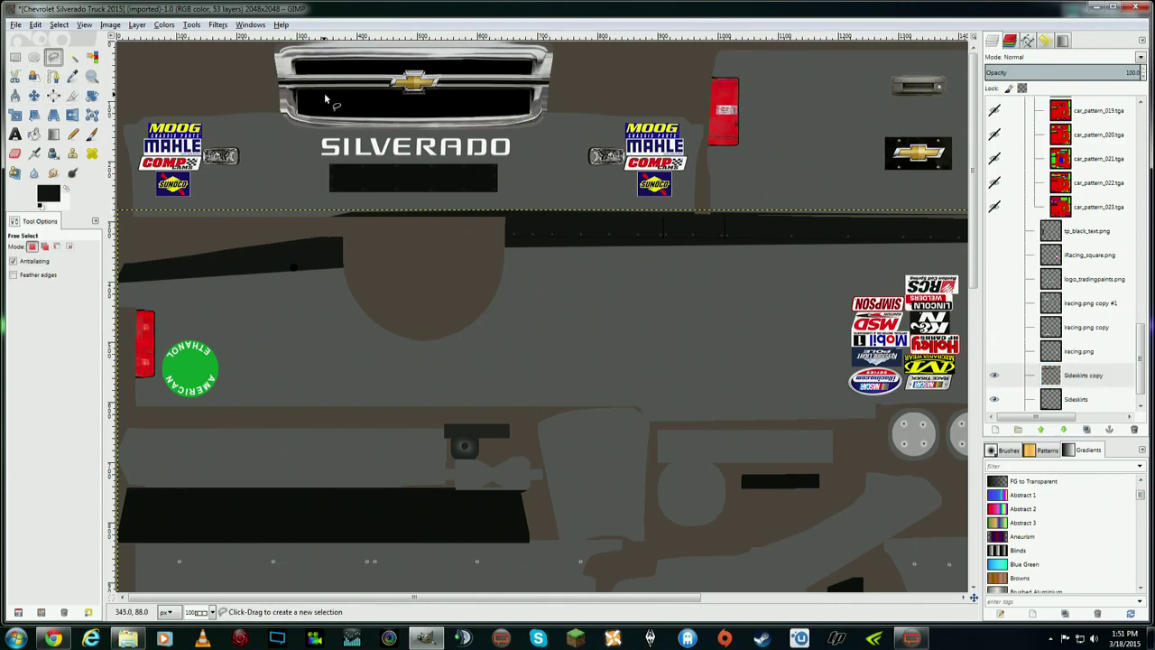
- Zoom the canvas to 200% and scroll to the sliver above the wheel arch
{"action": "left_click", "coordinate": [84, 24]}
{"action": "mouse_move", "coordinate": [124, 64]}
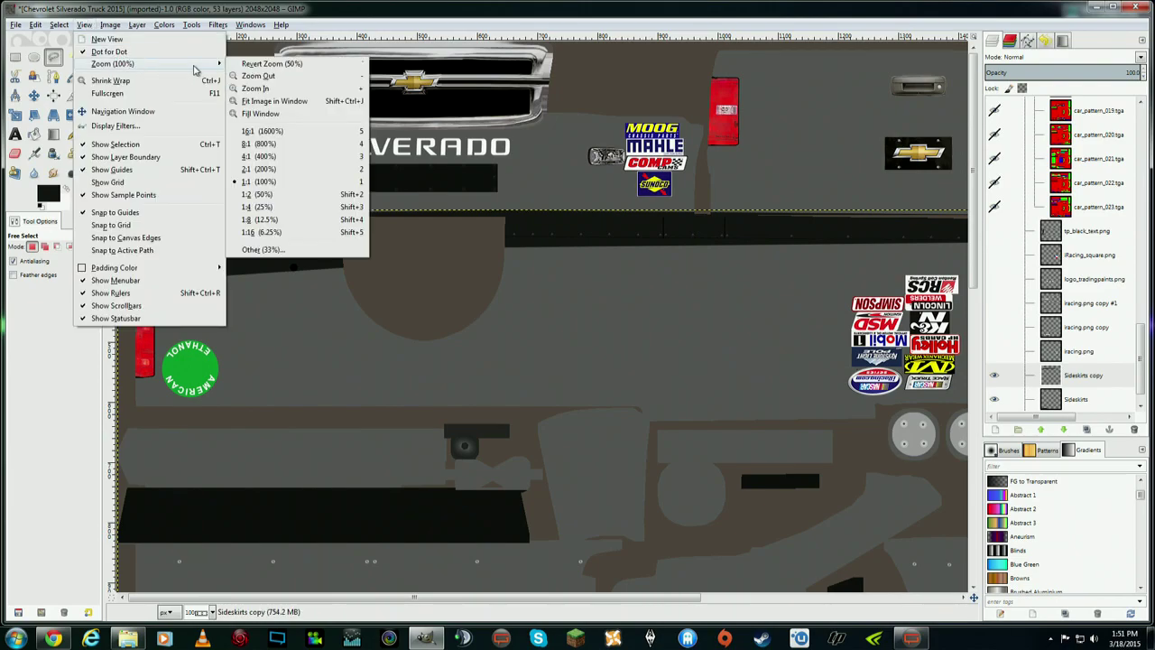
{"action": "left_click", "coordinate": [291, 171]}
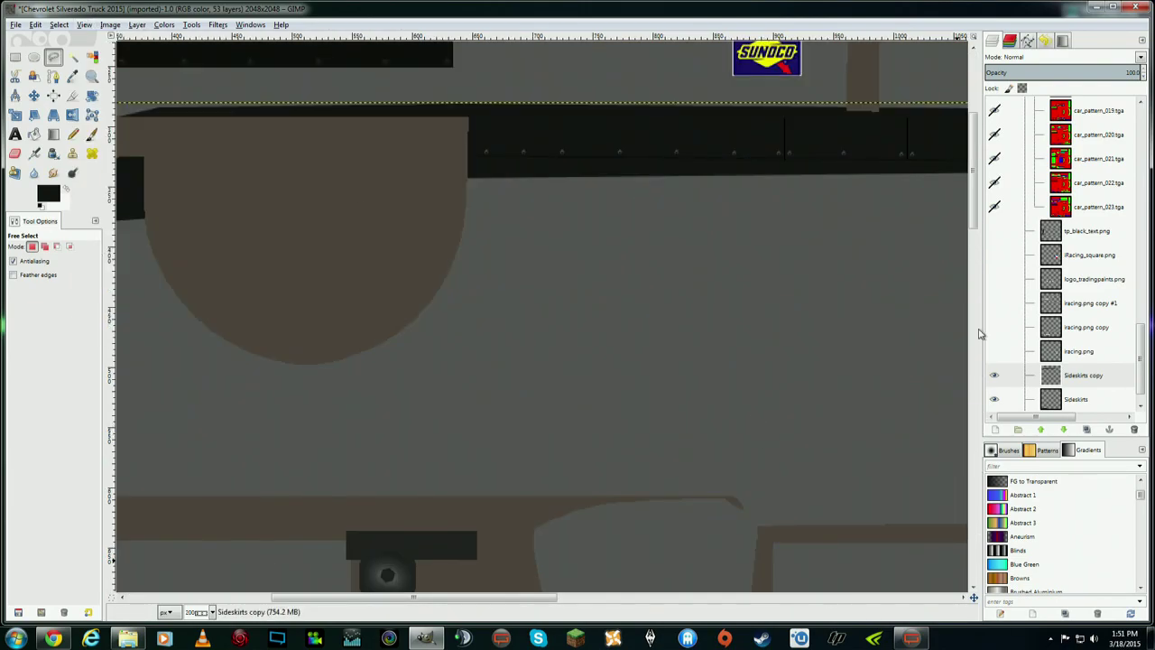
{"action": "left_click_drag", "start_coordinate": [973, 231], "coordinate": [974, 200]}
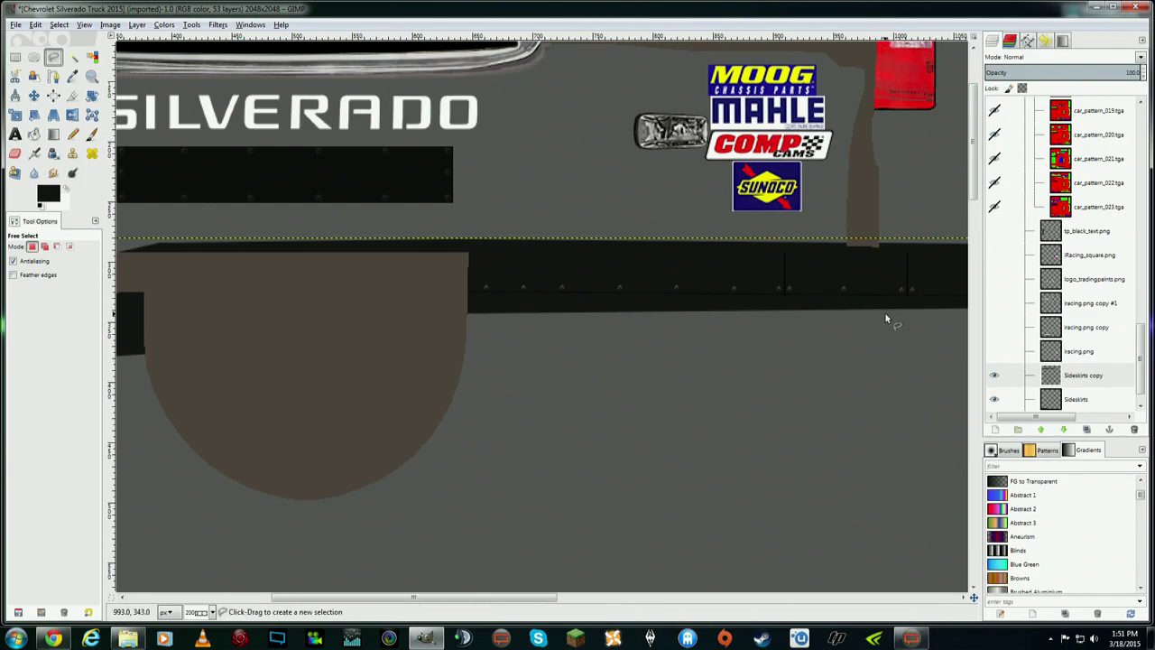
{"action": "scroll", "coordinate": [528, 295], "scroll_direction": "left", "scroll_amount": 2}
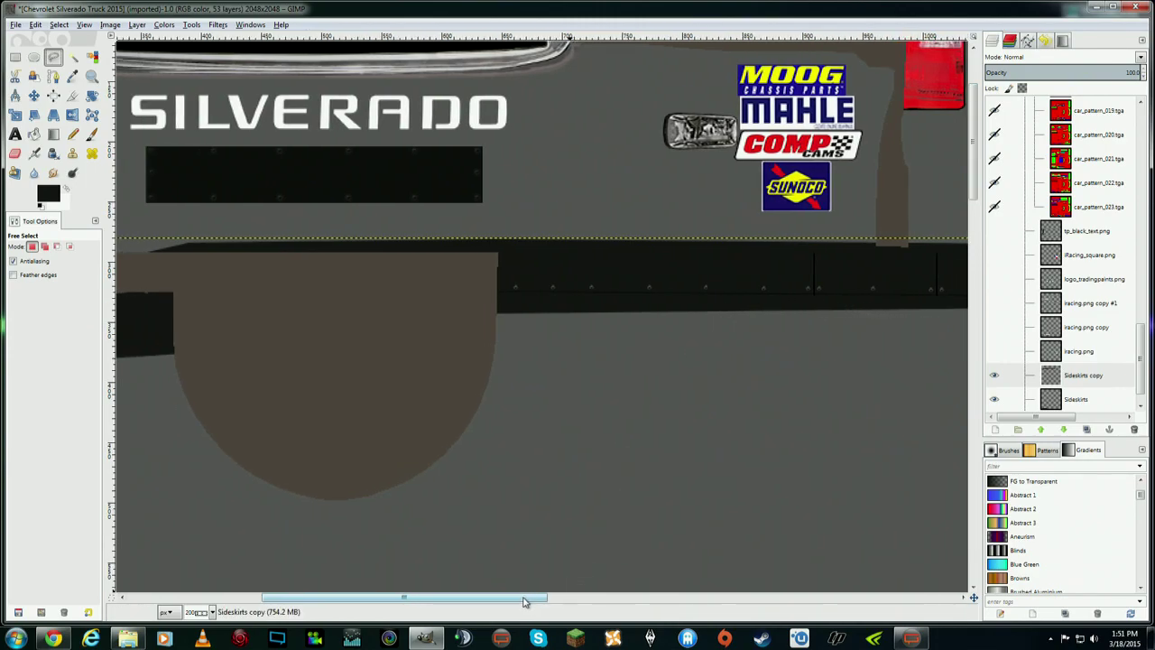
- Trace a closed free-select polygon around the slanted dark sliver beneath SILVERADO
{"action": "left_click", "coordinate": [507, 254]}
{"action": "left_click_drag", "start_coordinate": [539, 597], "coordinate": [618, 597]}
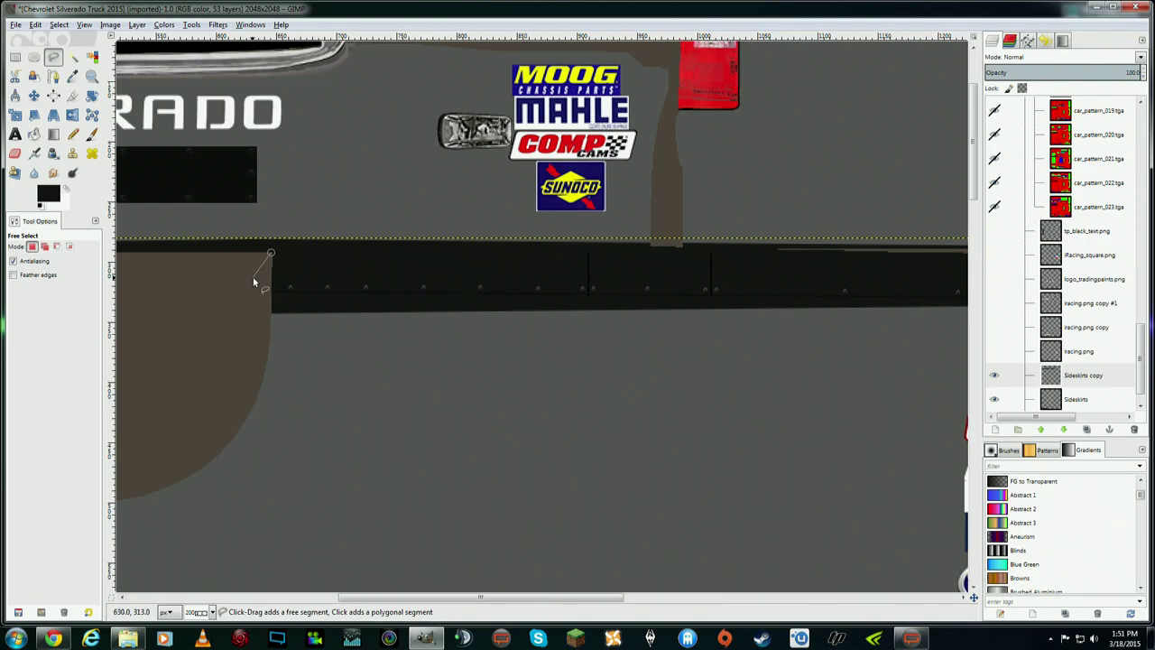
{"action": "left_click", "coordinate": [656, 241]}
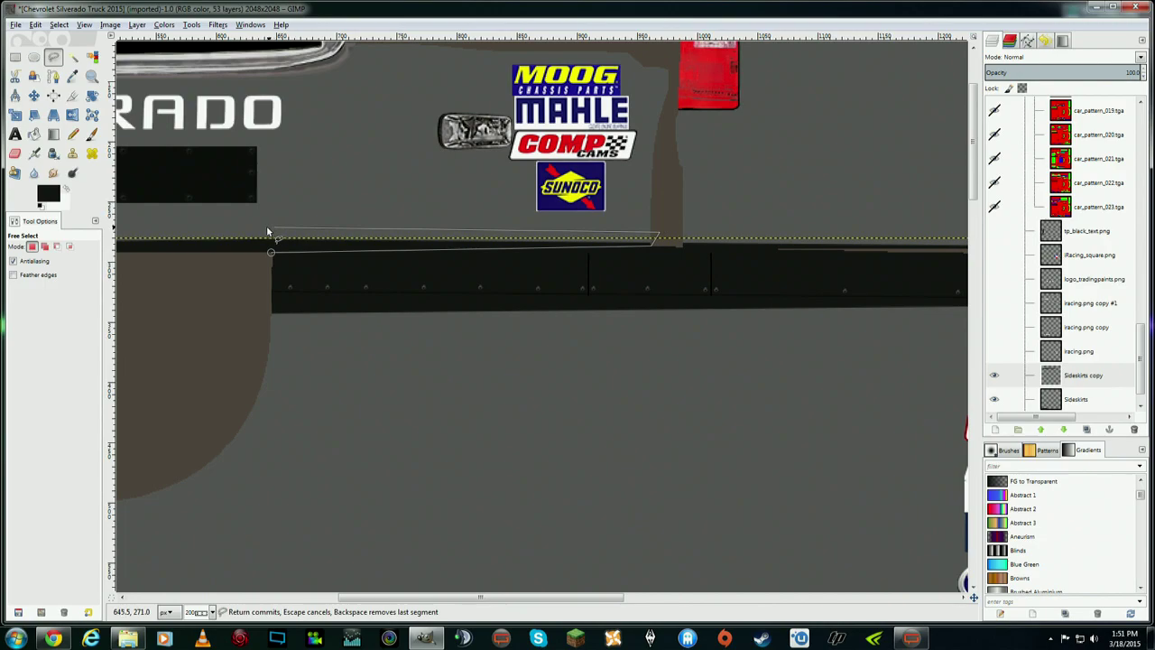
{"action": "left_click", "coordinate": [175, 224]}
{"action": "left_click_drag", "start_coordinate": [589, 597], "coordinate": [463, 587]}
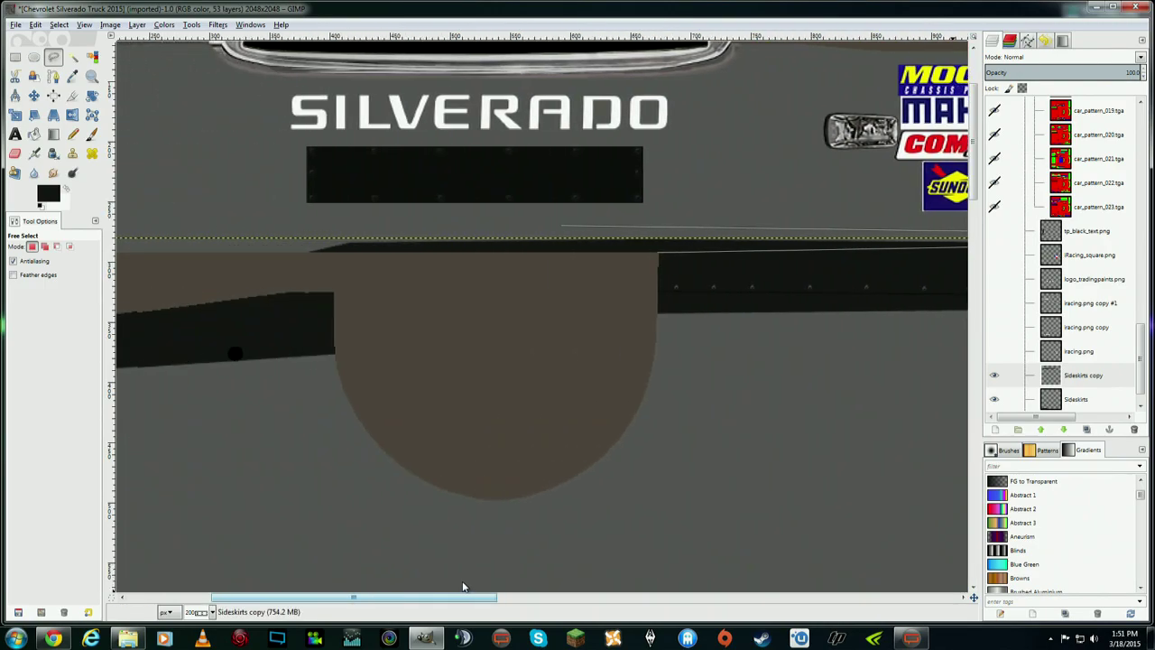
{"action": "left_click", "coordinate": [327, 228]}
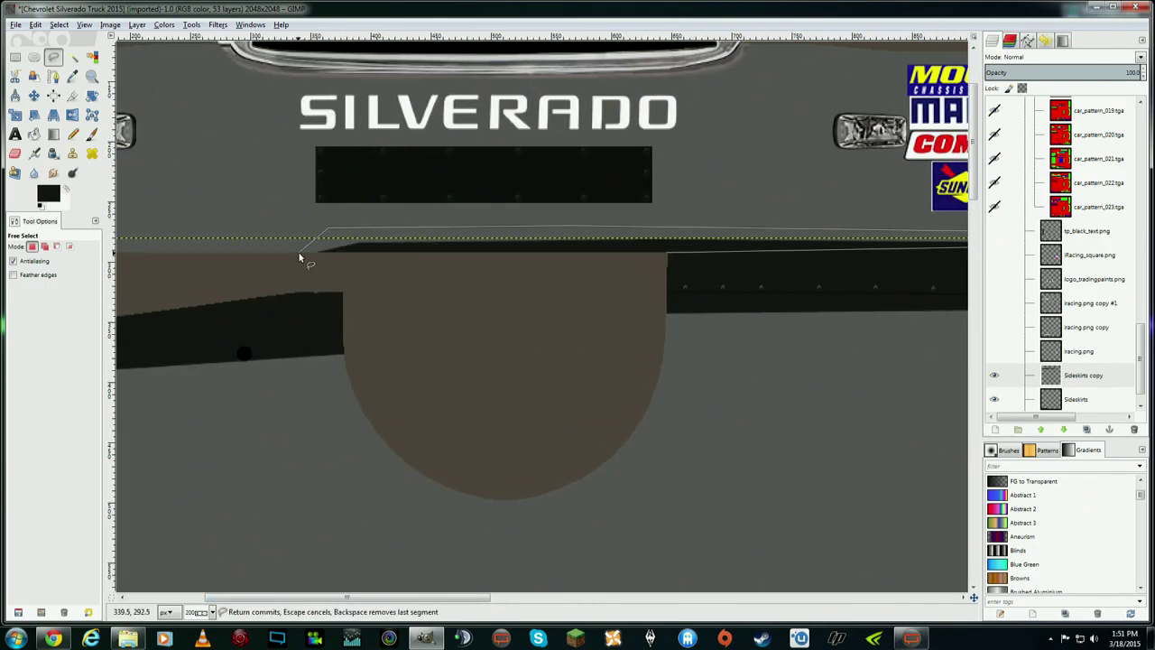
{"action": "left_click", "coordinate": [300, 254]}
{"action": "left_click", "coordinate": [344, 268]}
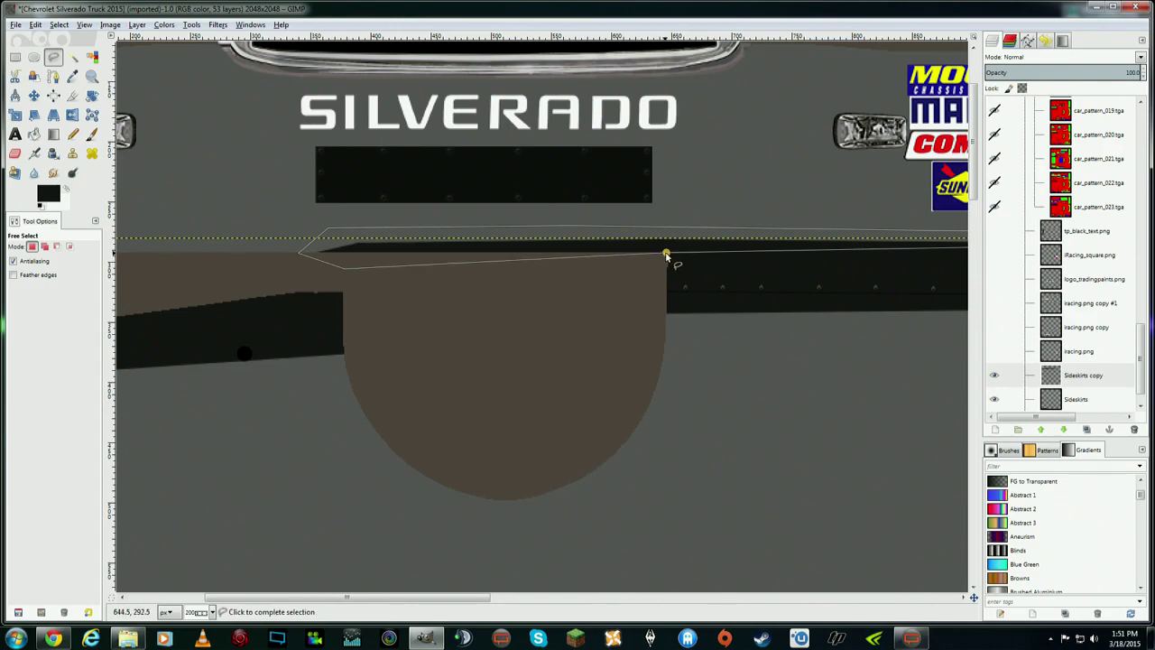
{"action": "left_click", "coordinate": [666, 253]}
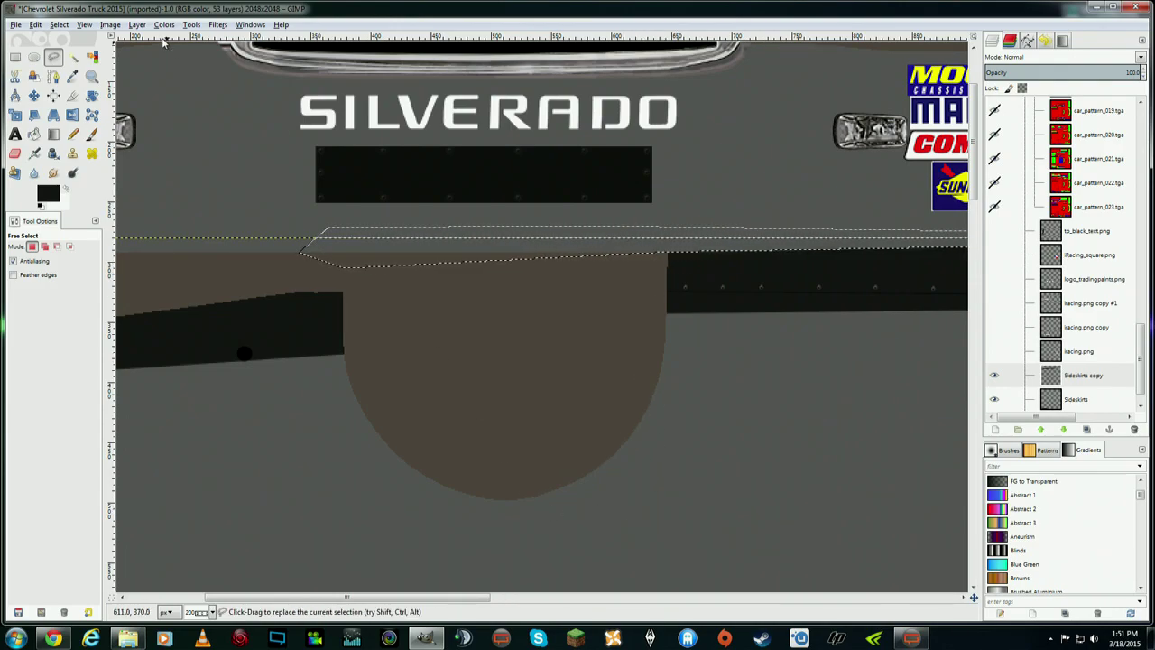
- Remove the selection with Select > None and pan the canvas
{"action": "left_click", "coordinate": [59, 25]}
{"action": "left_click", "coordinate": [71, 60]}
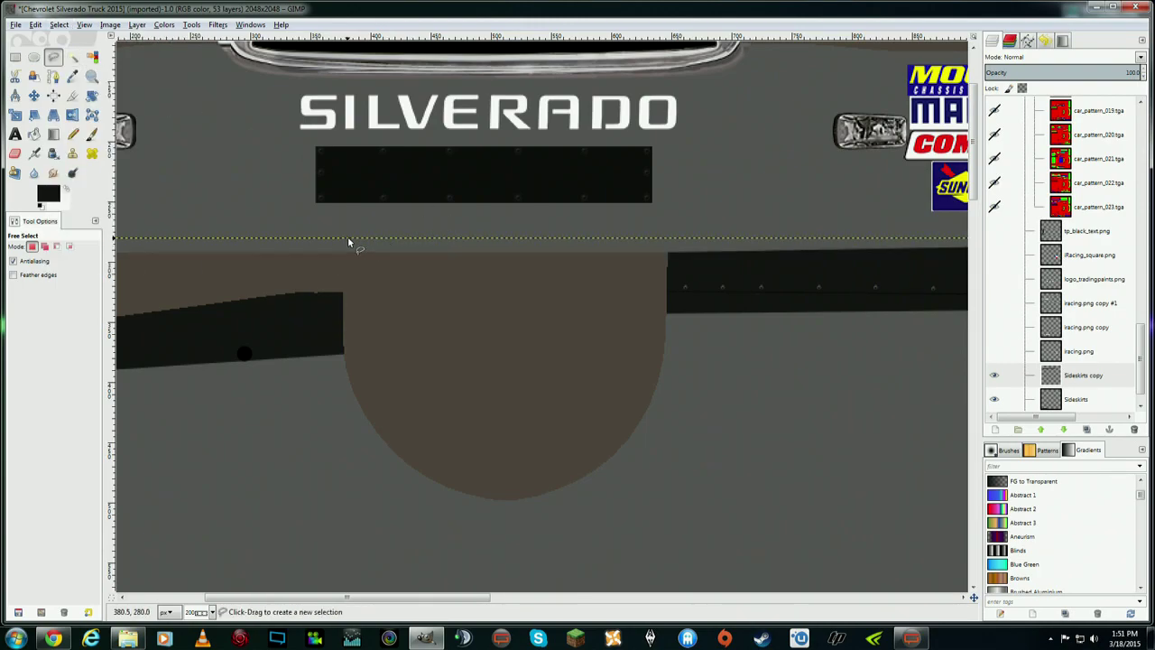
{"action": "left_click", "coordinate": [582, 596]}
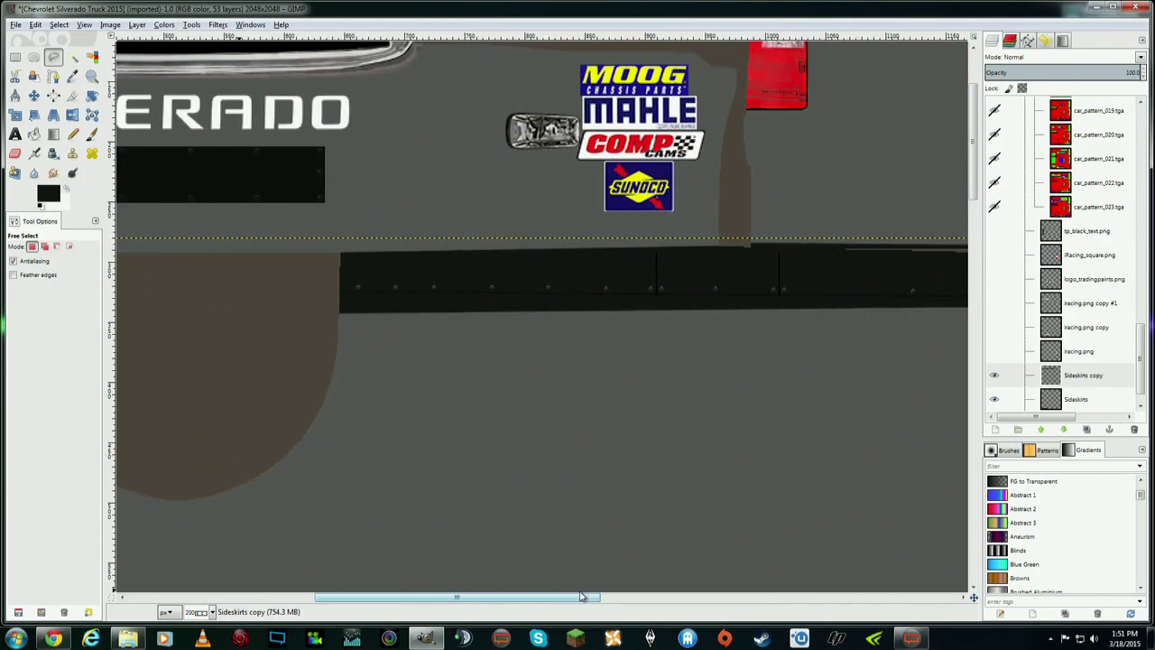
{"action": "left_click_drag", "start_coordinate": [582, 597], "coordinate": [786, 600]}
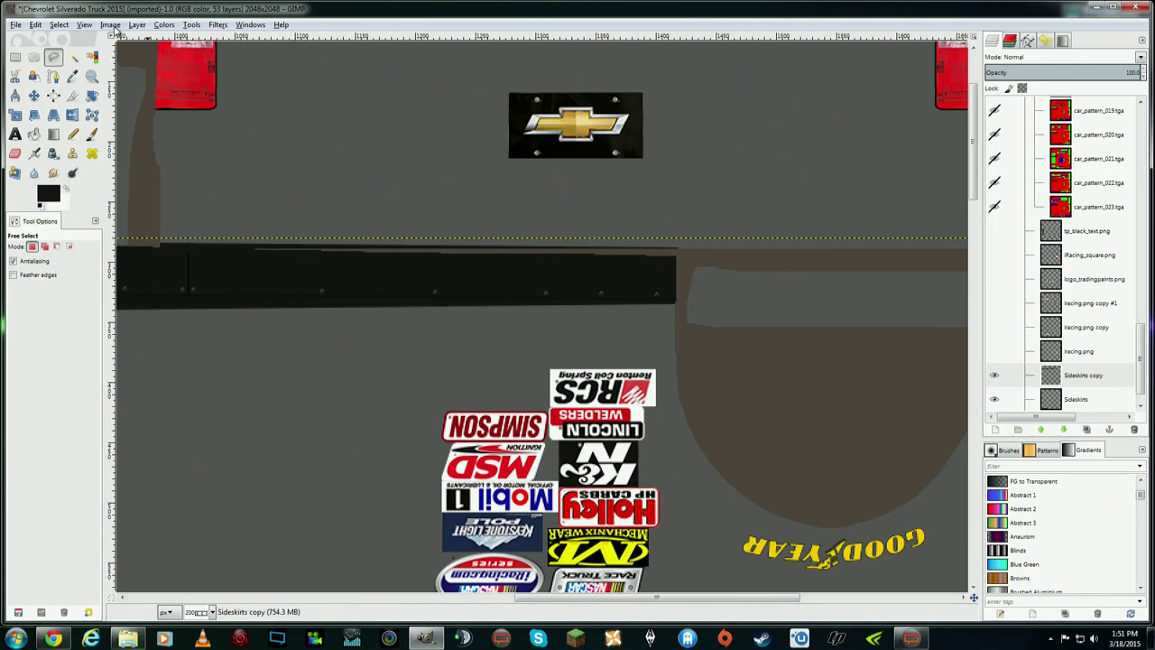
{"action": "left_click", "coordinate": [83, 24]}
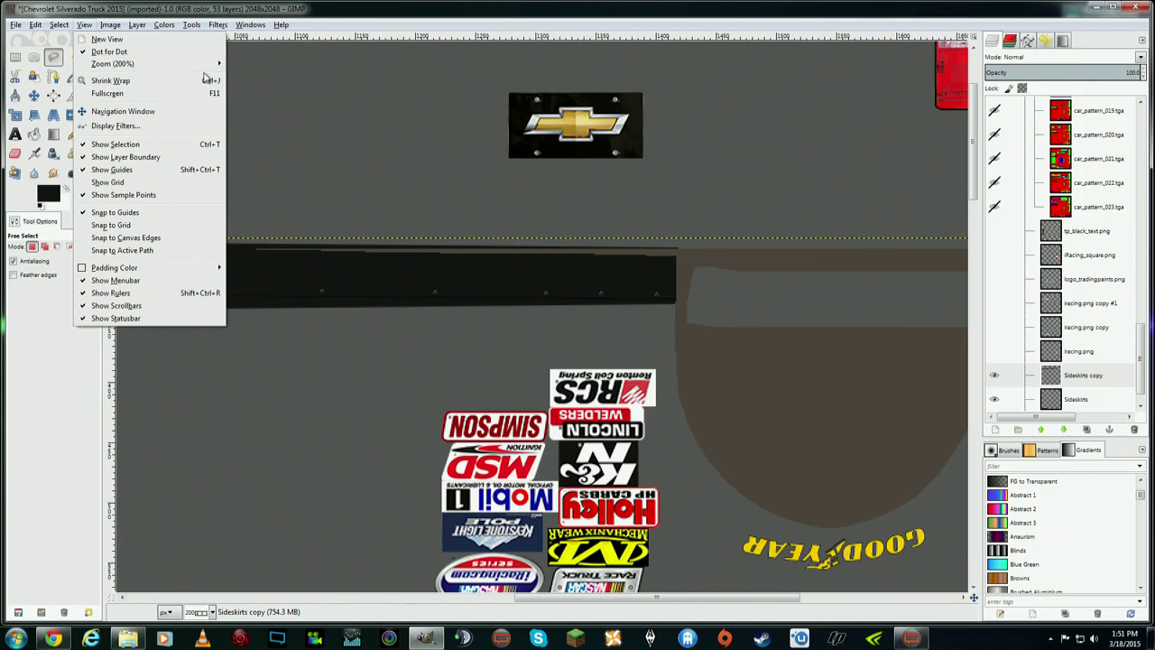
- Zoom out to 50% to view the whole truck texture
{"action": "mouse_move", "coordinate": [212, 63]}
{"action": "left_click", "coordinate": [348, 193]}
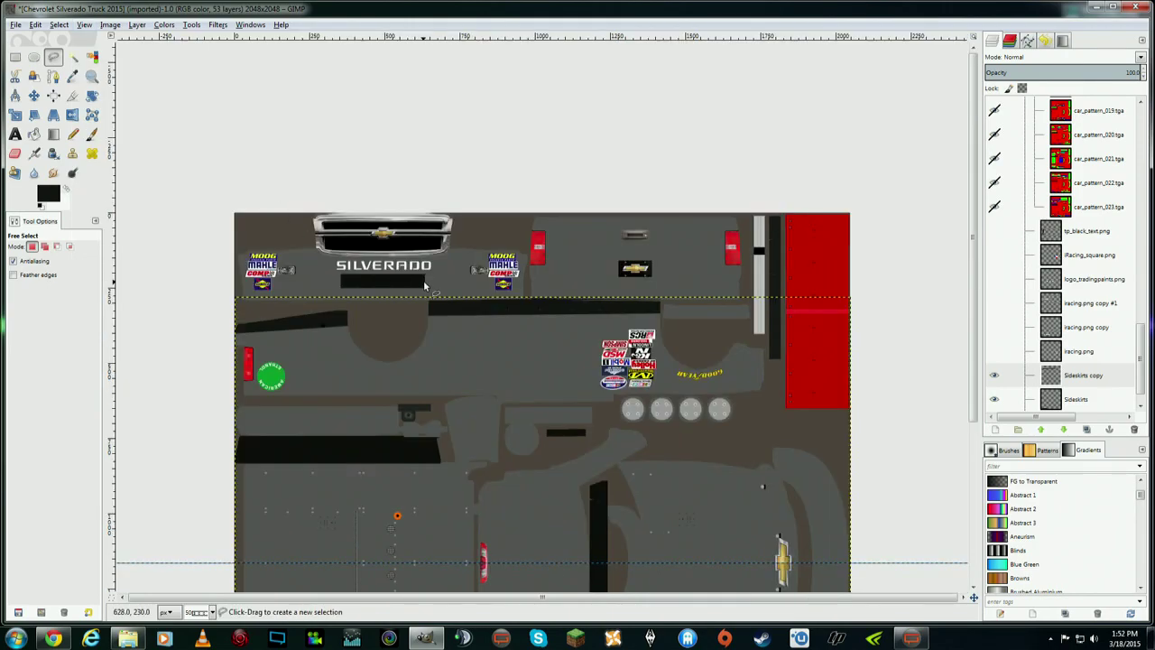
{"action": "scroll", "coordinate": [819, 348], "scroll_direction": "down", "scroll_amount": 5}
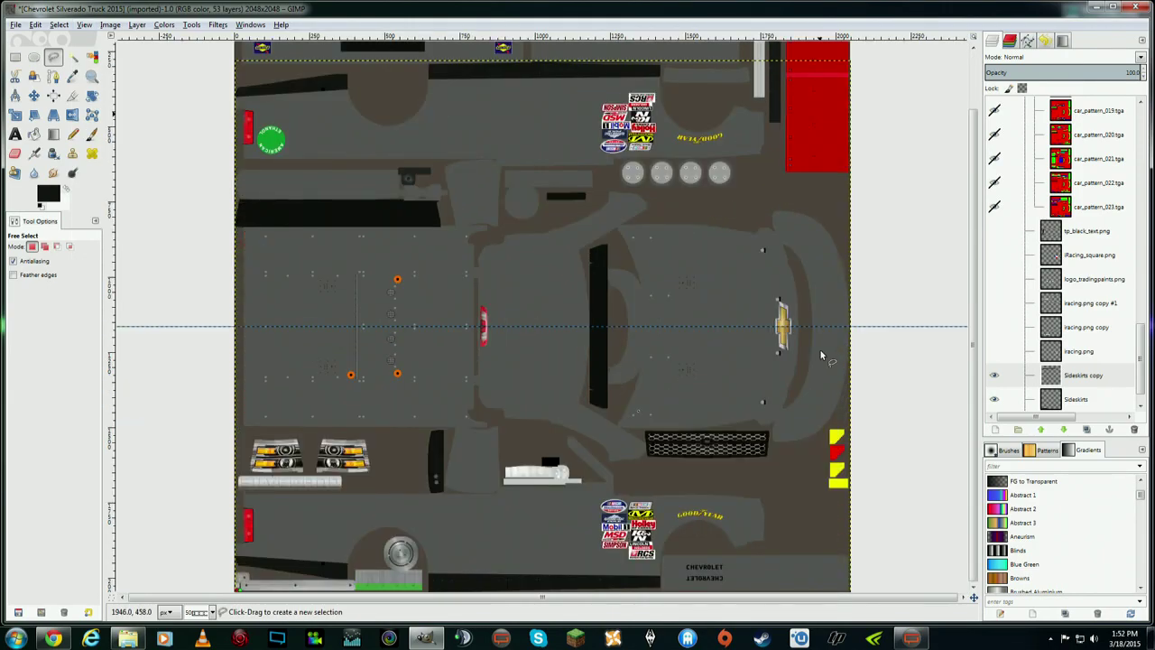
{"action": "scroll", "coordinate": [819, 348], "scroll_direction": "up", "scroll_amount": 1}
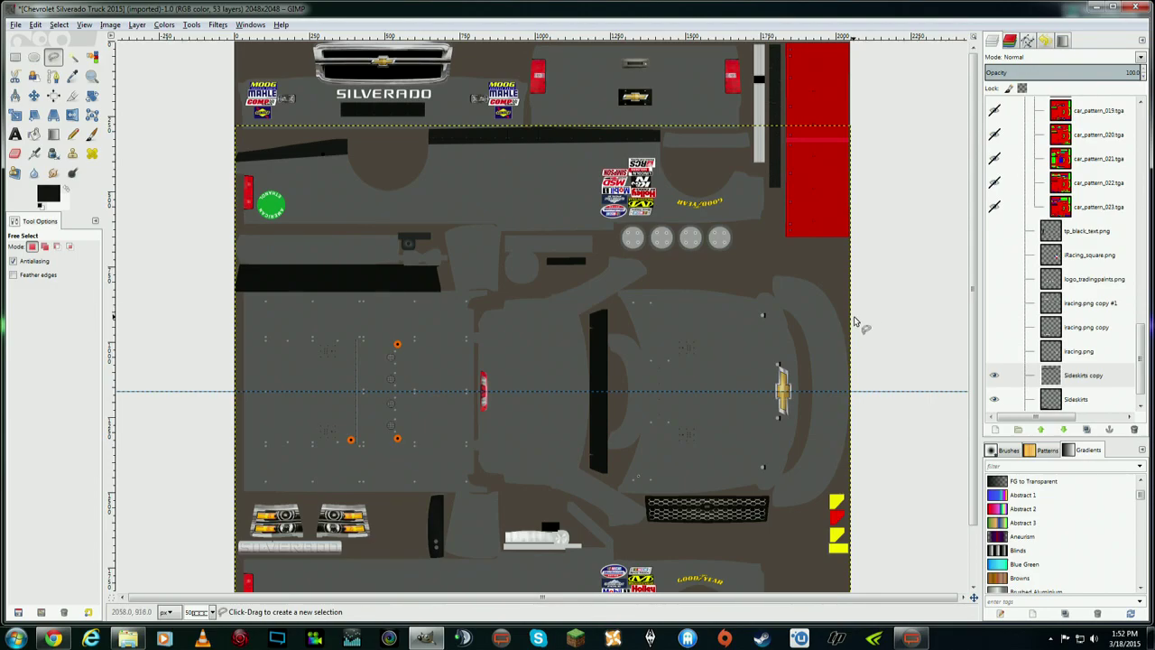
{"action": "scroll", "coordinate": [974, 399], "scroll_direction": "down", "scroll_amount": 1}
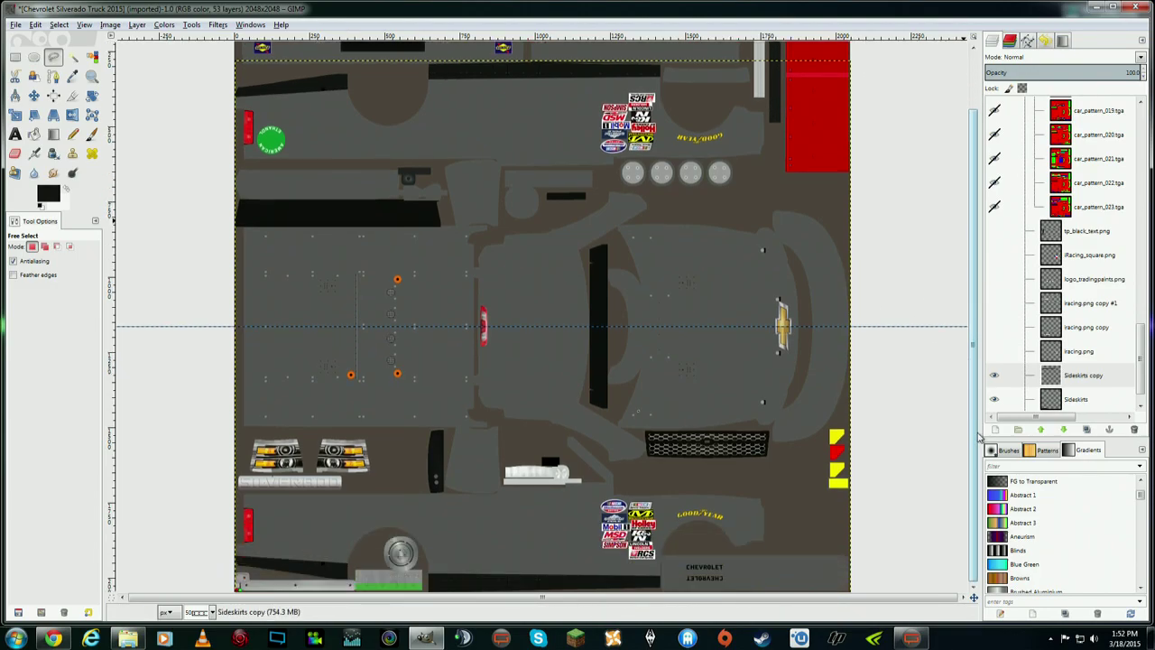
{"action": "scroll", "coordinate": [982, 373], "scroll_direction": "up", "scroll_amount": 1}
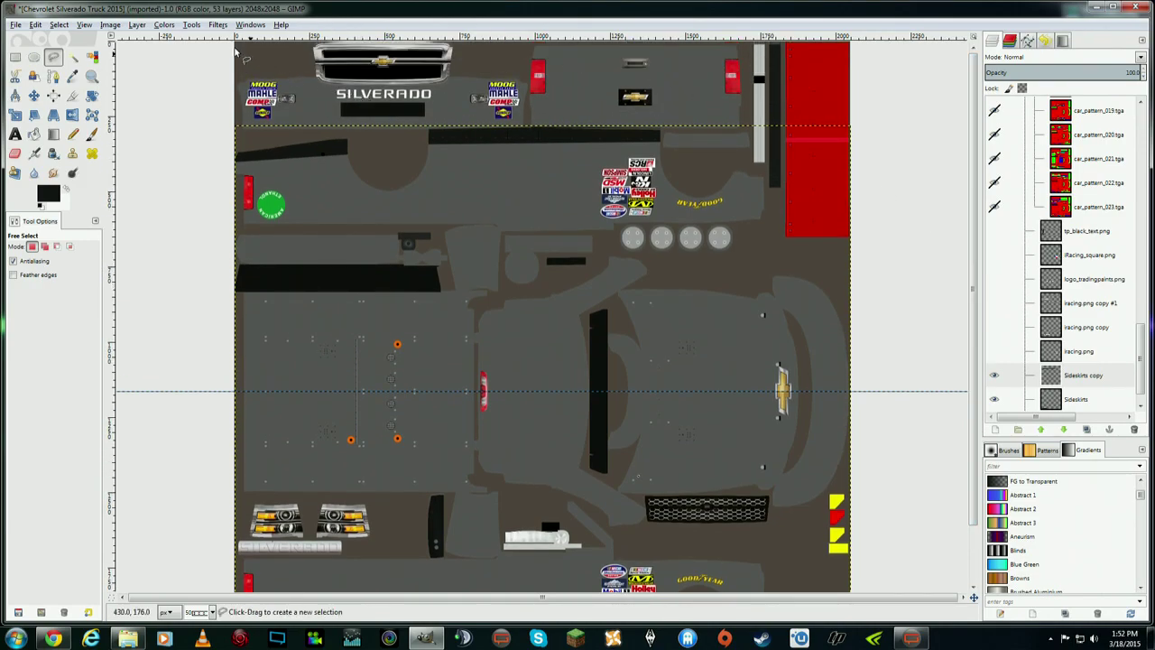
- Undo three times, bringing back the selection outline and the erased dark sliver
{"action": "left_click", "coordinate": [43, 27]}
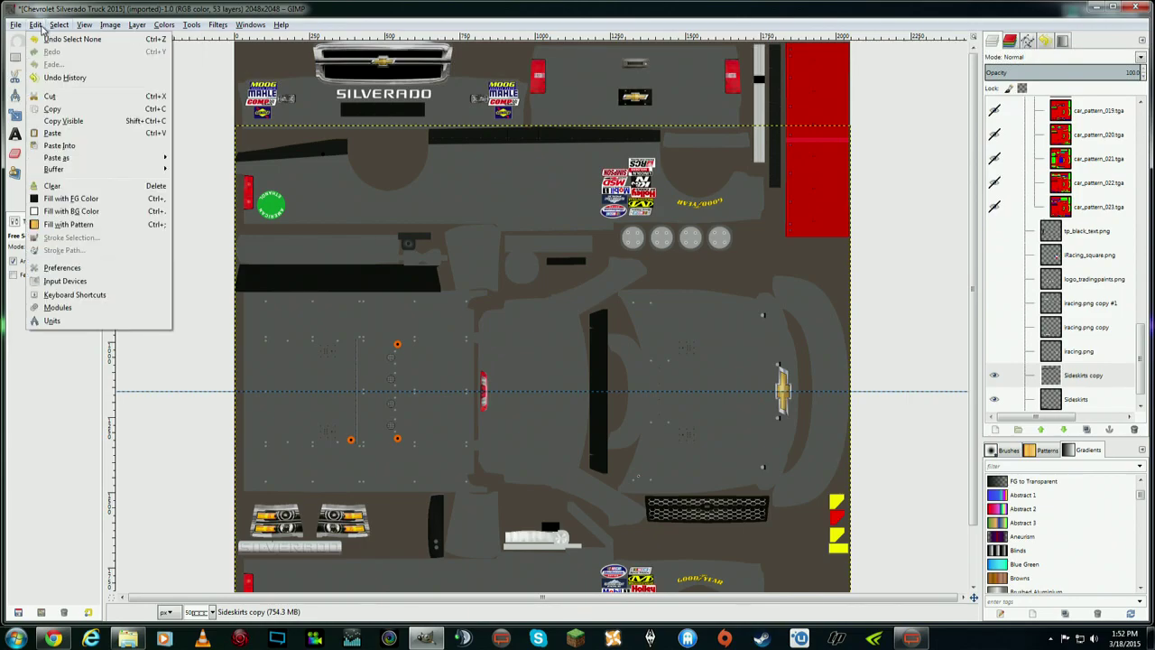
{"action": "left_click", "coordinate": [47, 40]}
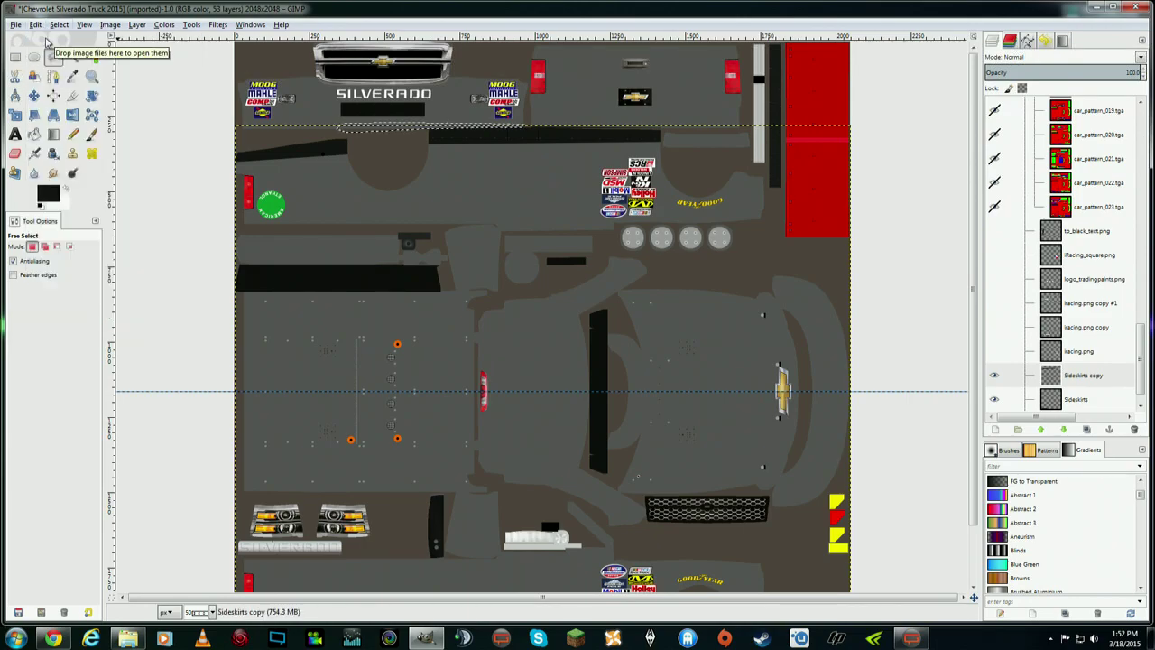
{"action": "left_click", "coordinate": [36, 24]}
{"action": "left_click", "coordinate": [52, 39]}
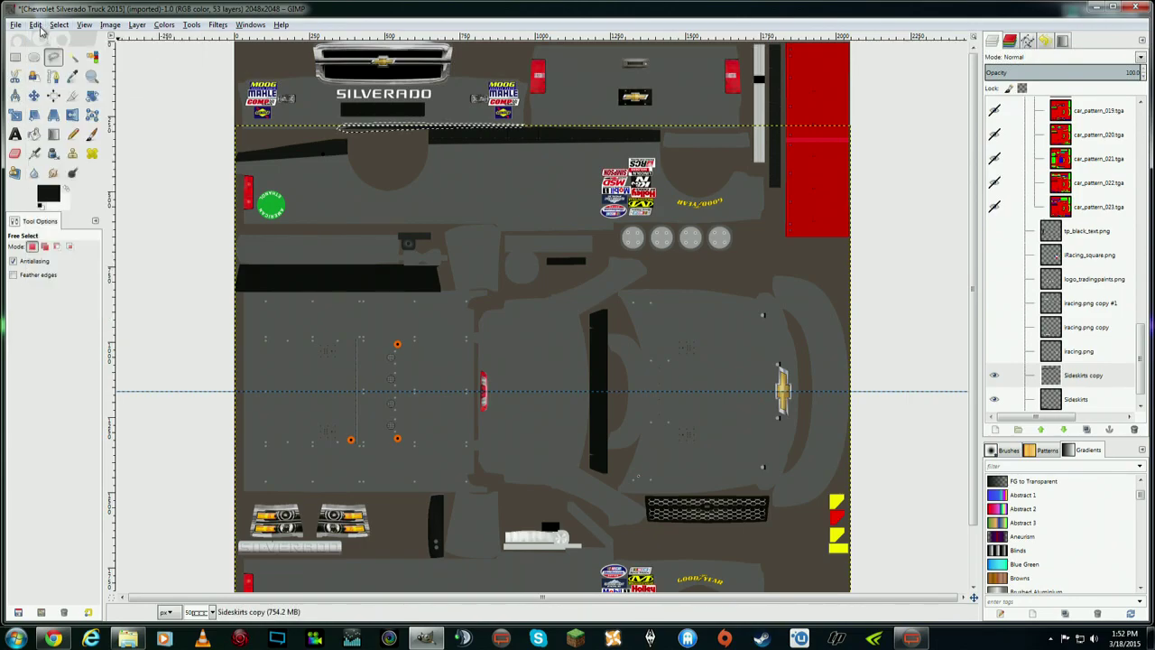
{"action": "left_click", "coordinate": [39, 26]}
{"action": "left_click", "coordinate": [50, 40]}
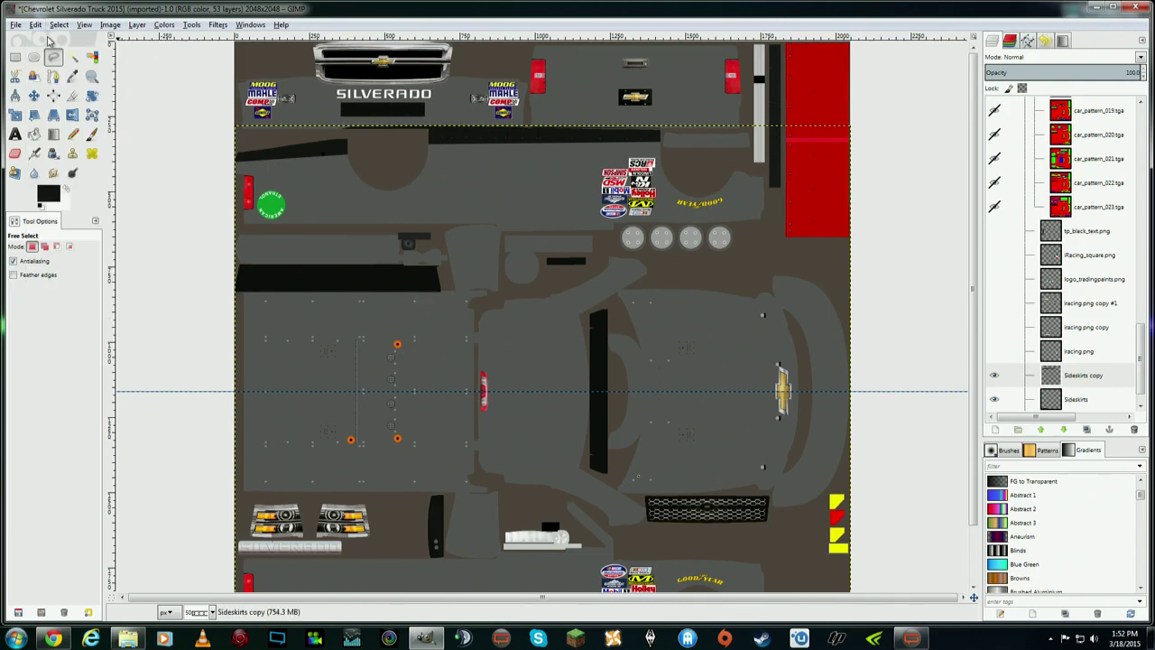
- Scroll up to bring the SILVERADO grille graphics into view
{"action": "left_click", "coordinate": [85, 24]}
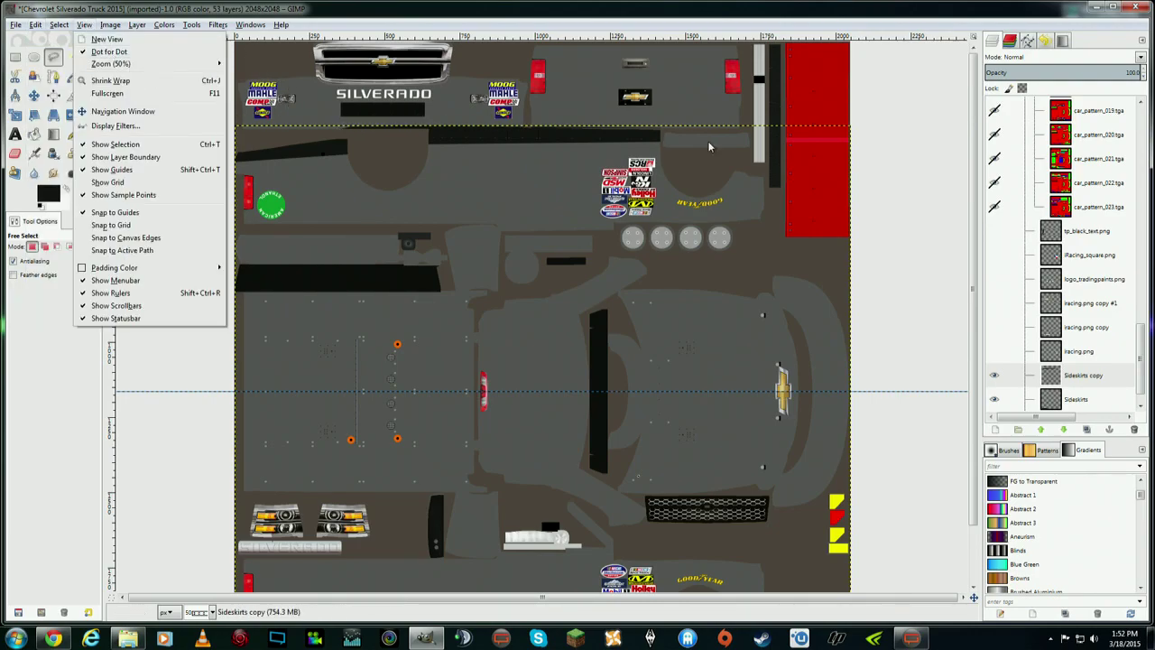
{"action": "left_click", "coordinate": [990, 311]}
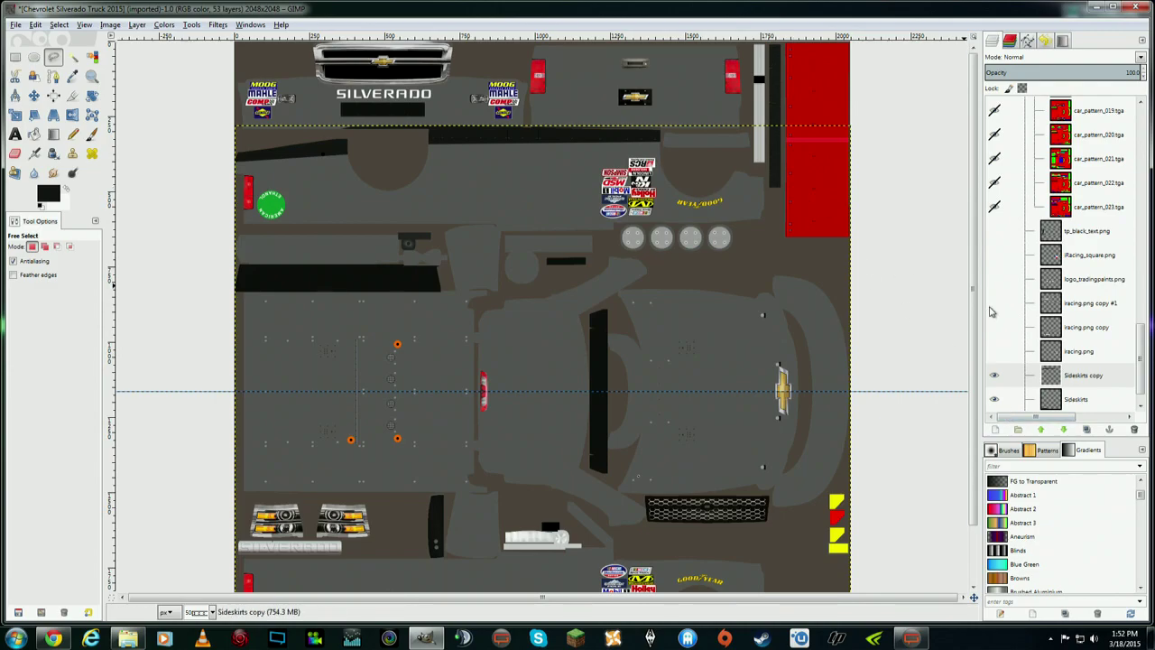
{"action": "scroll", "coordinate": [981, 332], "scroll_direction": "down", "scroll_amount": 2}
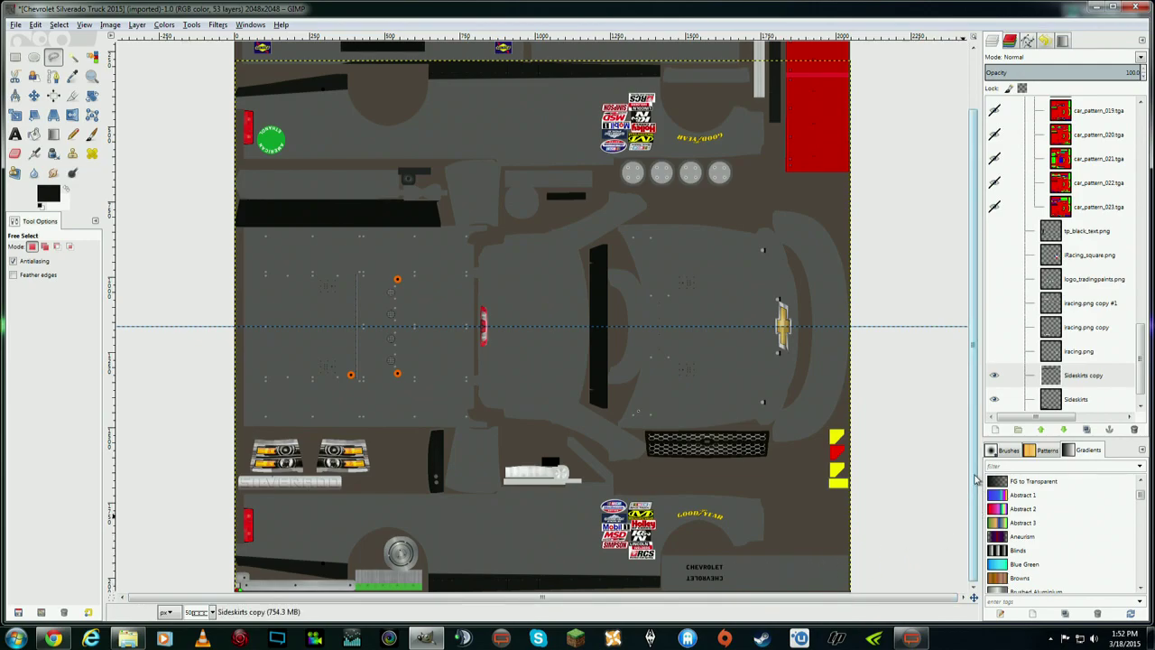
{"action": "scroll", "coordinate": [974, 478], "scroll_direction": "up", "scroll_amount": 1}
{"action": "scroll", "coordinate": [971, 512], "scroll_direction": "down", "scroll_amount": 1}
{"action": "scroll", "coordinate": [969, 505], "scroll_direction": "up", "scroll_amount": 5}
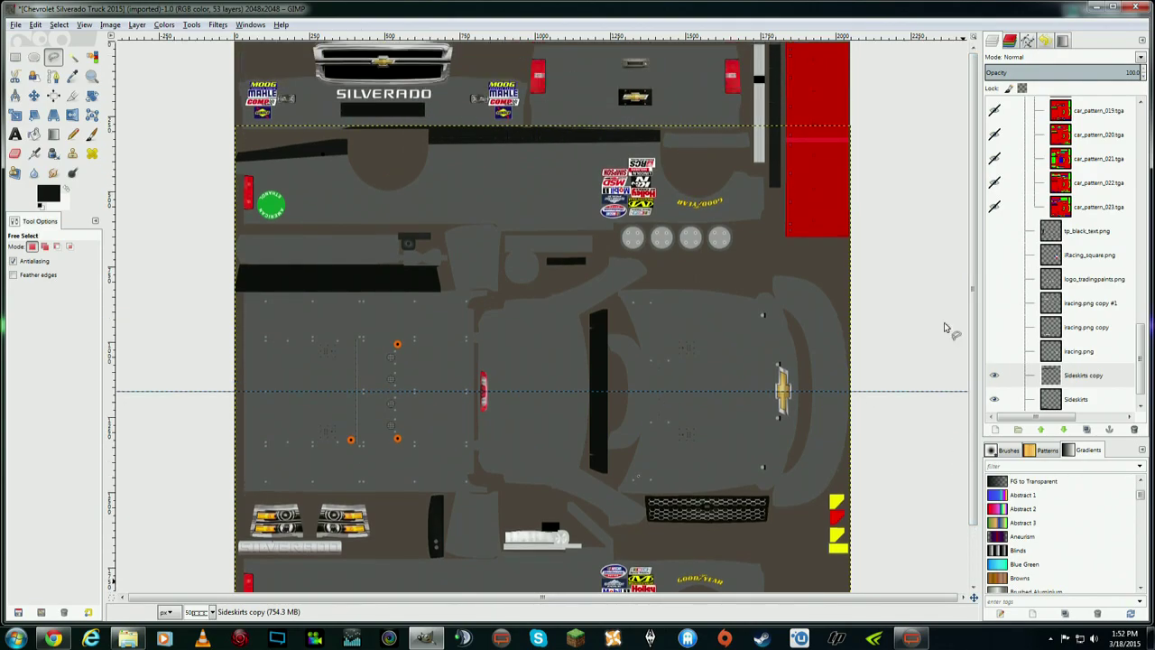
{"action": "left_click", "coordinate": [83, 25]}
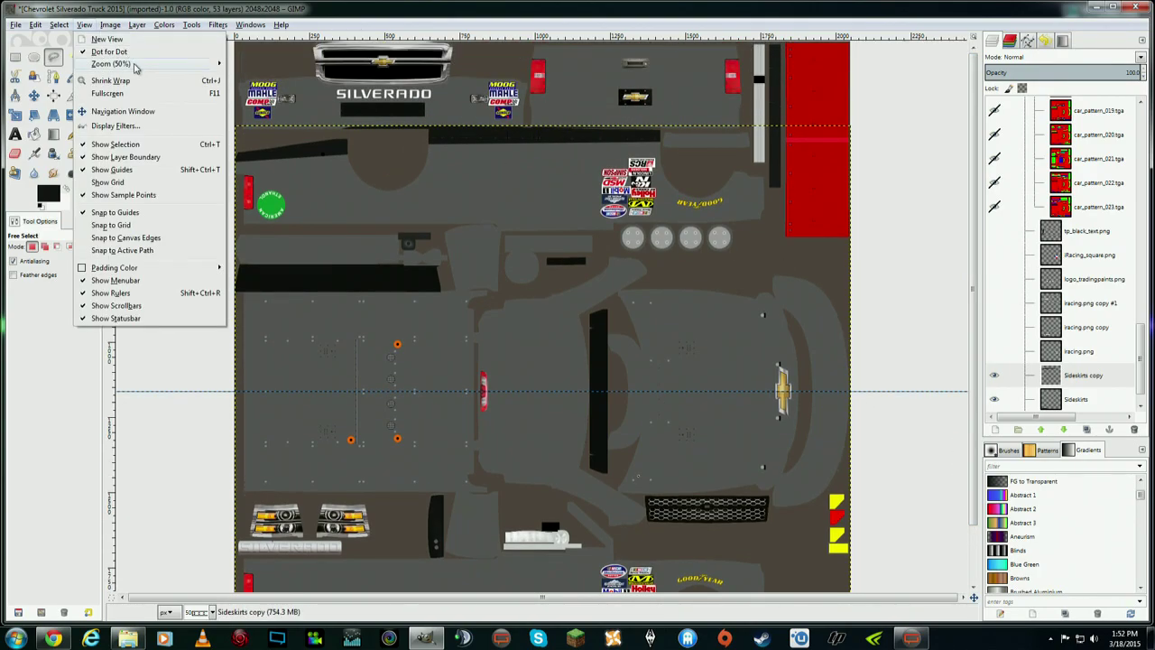
- Zoom to 66.7% then 1:1 (100%) and start a free-select outline above the side strip
{"action": "mouse_move", "coordinate": [134, 64]}
{"action": "left_click", "coordinate": [258, 79]}
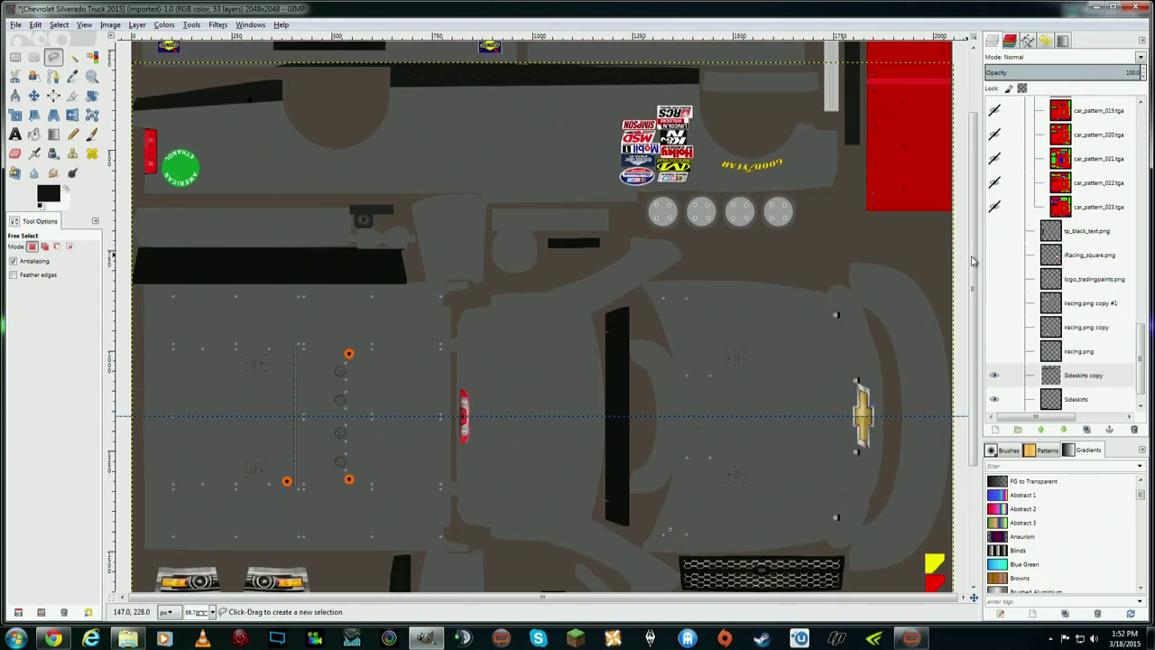
{"action": "scroll", "coordinate": [973, 261], "scroll_direction": "up", "scroll_amount": 5}
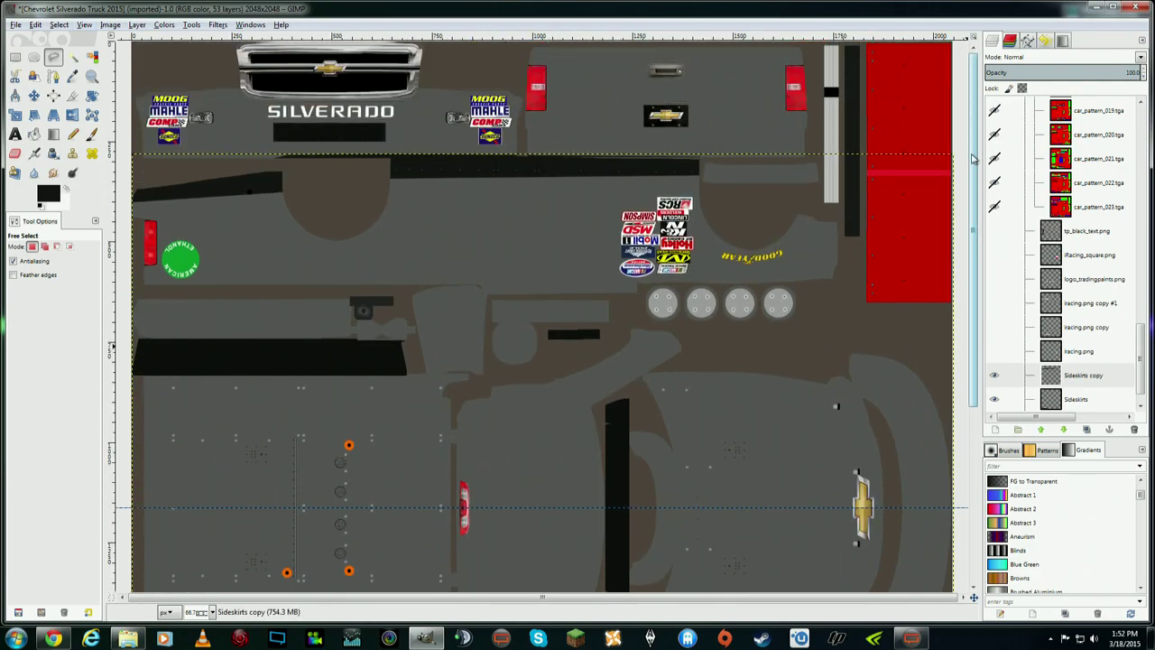
{"action": "left_click", "coordinate": [93, 28]}
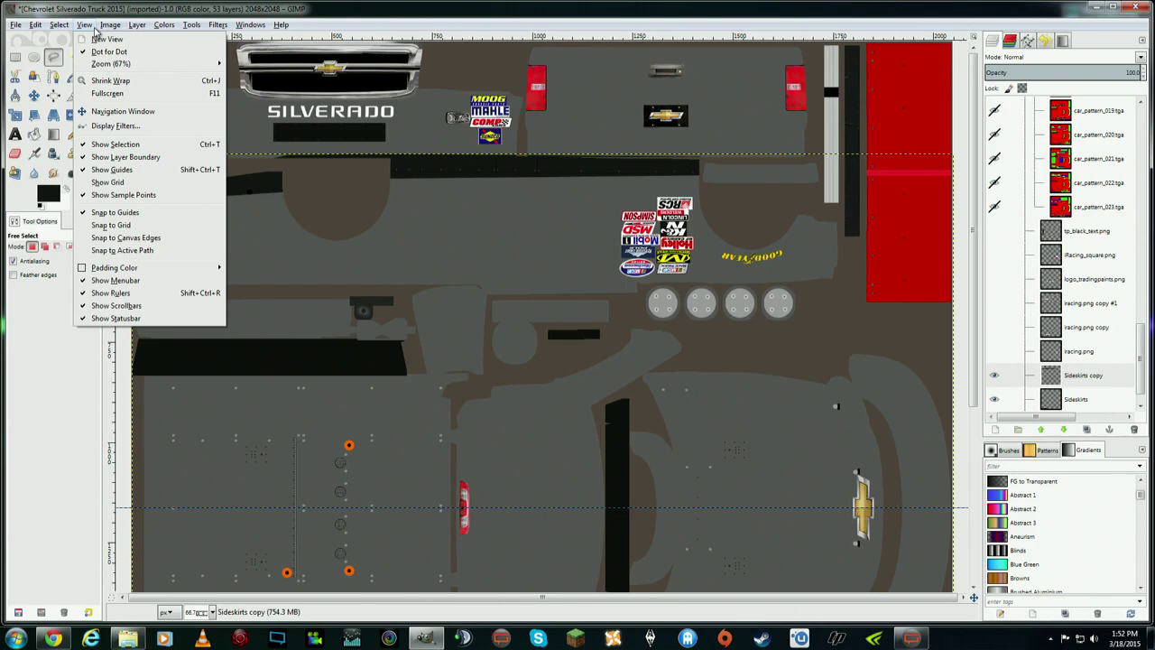
{"action": "mouse_move", "coordinate": [135, 68]}
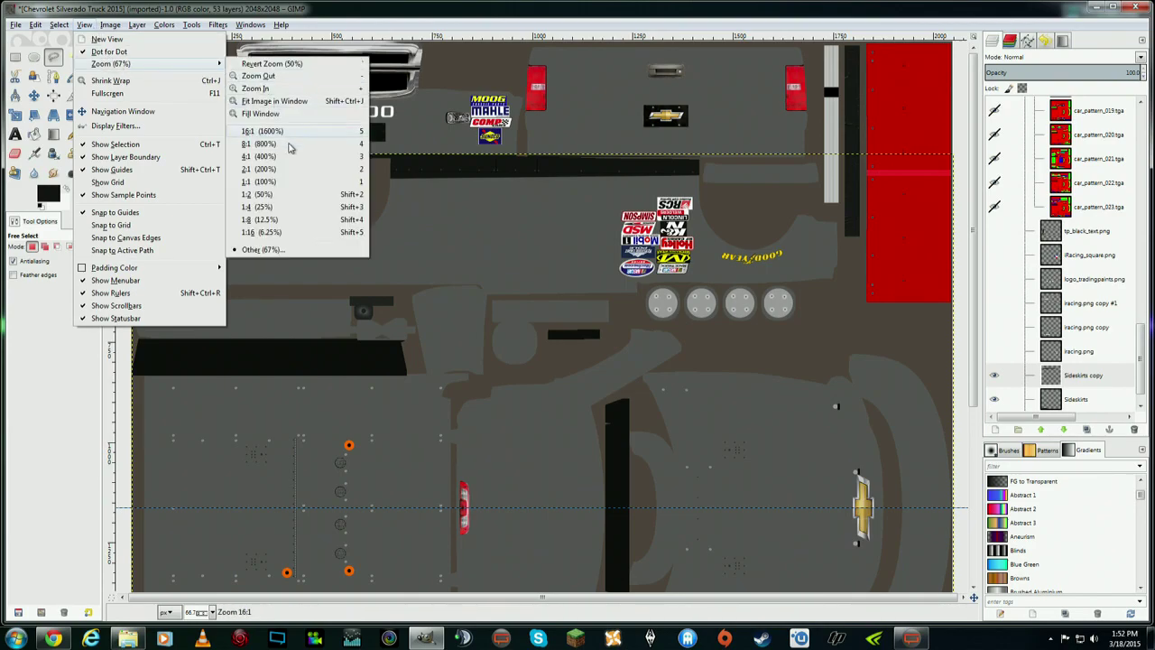
{"action": "left_click", "coordinate": [280, 183]}
{"action": "scroll", "coordinate": [740, 187], "scroll_direction": "up", "scroll_amount": 3}
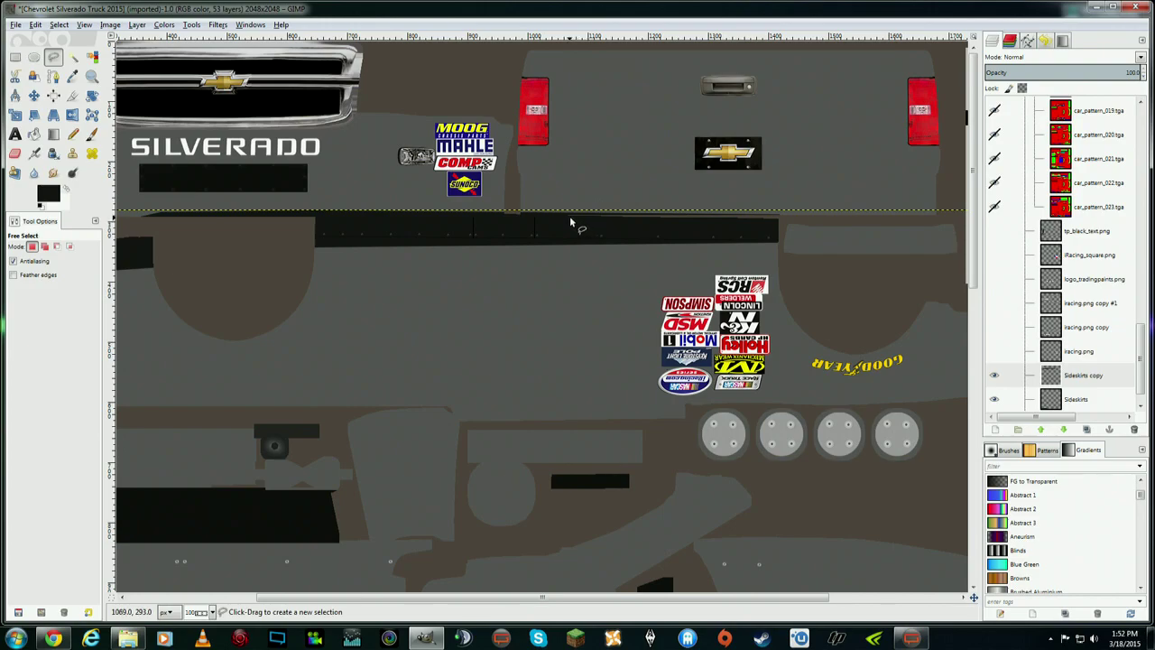
{"action": "left_click", "coordinate": [503, 215]}
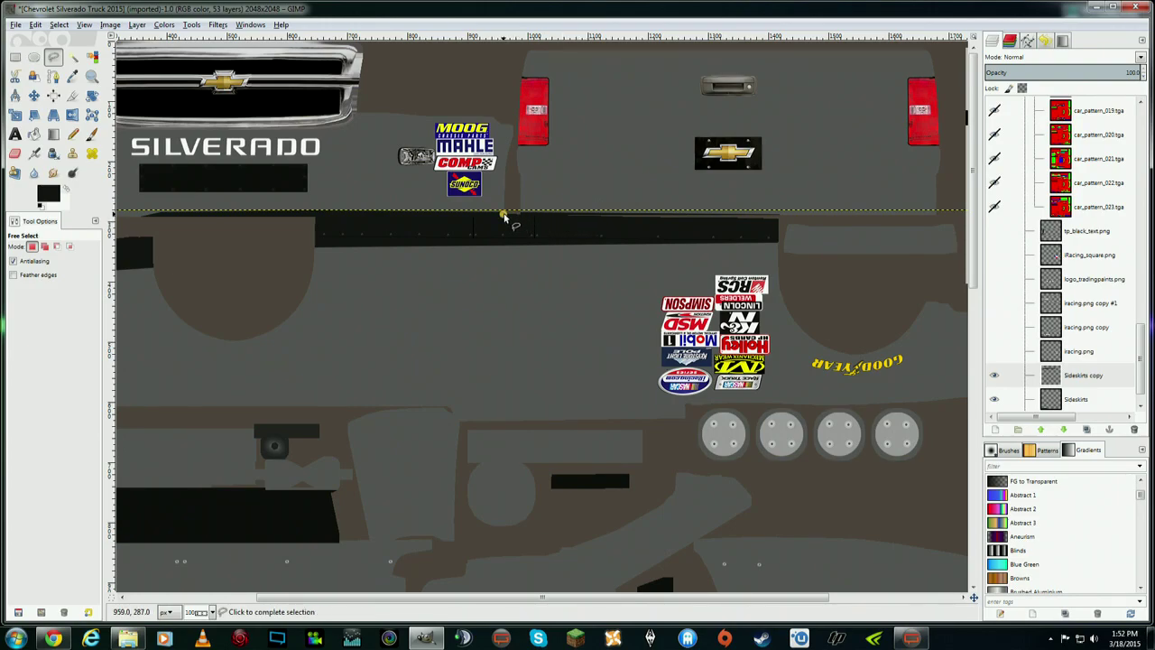
{"action": "left_click", "coordinate": [490, 216]}
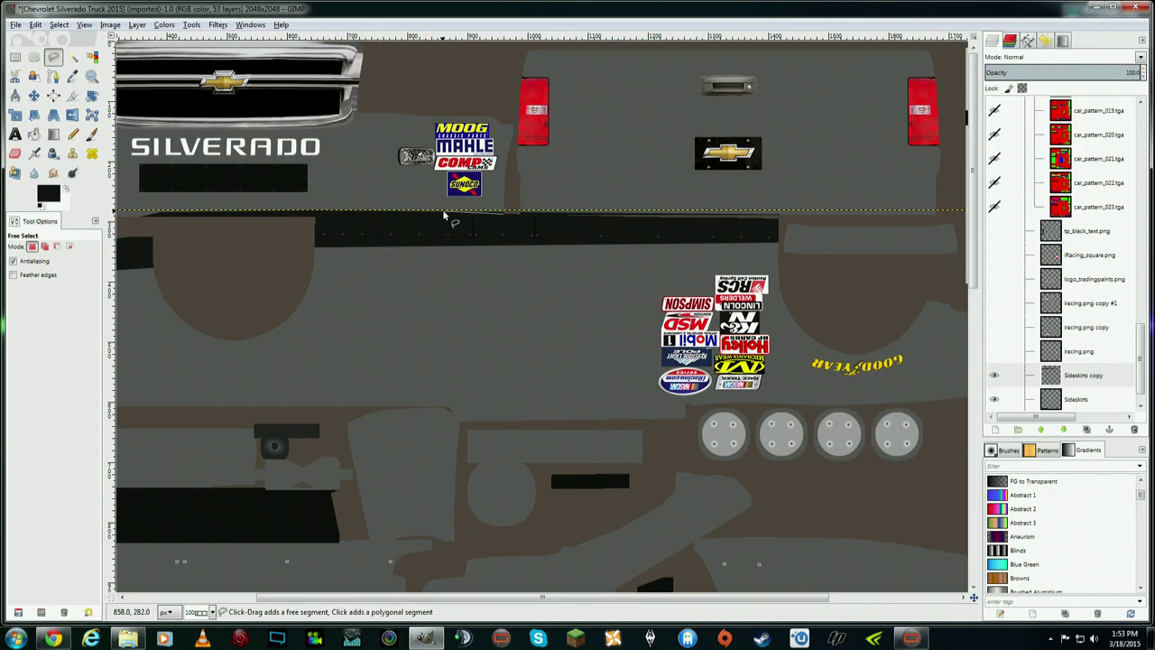
{"action": "left_click", "coordinate": [443, 214]}
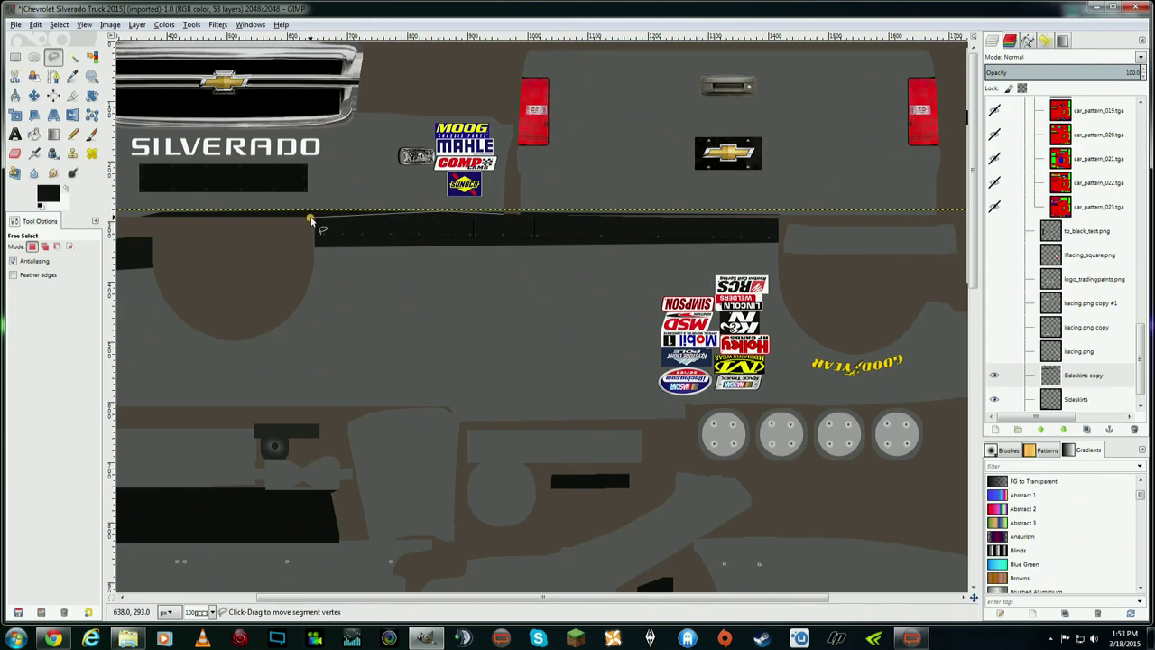
{"action": "left_click", "coordinate": [167, 222]}
{"action": "left_click", "coordinate": [135, 216]}
{"action": "left_click", "coordinate": [137, 200]}
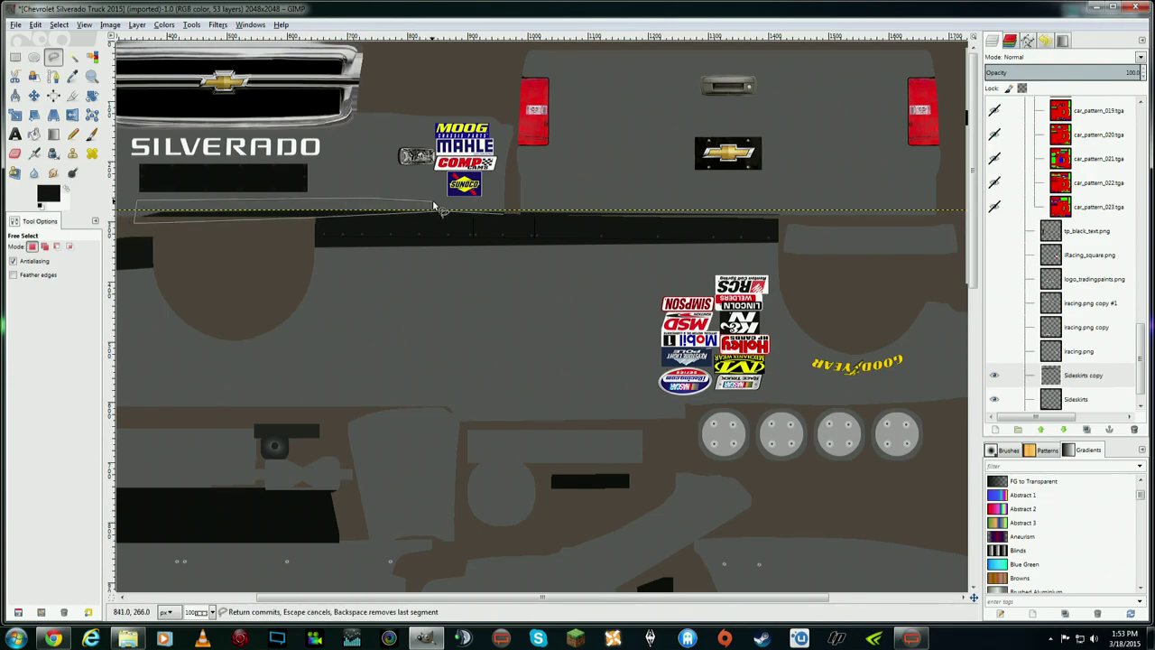
{"action": "left_click", "coordinate": [508, 200]}
{"action": "left_click", "coordinate": [503, 216]}
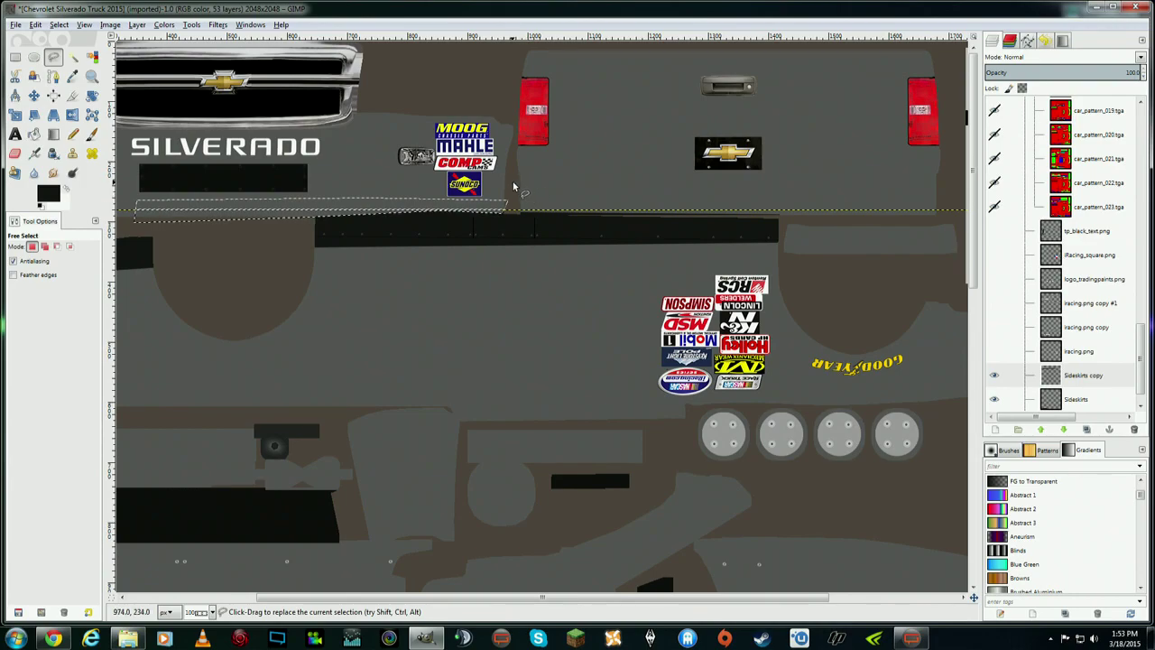
{"action": "left_click", "coordinate": [35, 25]}
{"action": "mouse_move", "coordinate": [59, 24]}
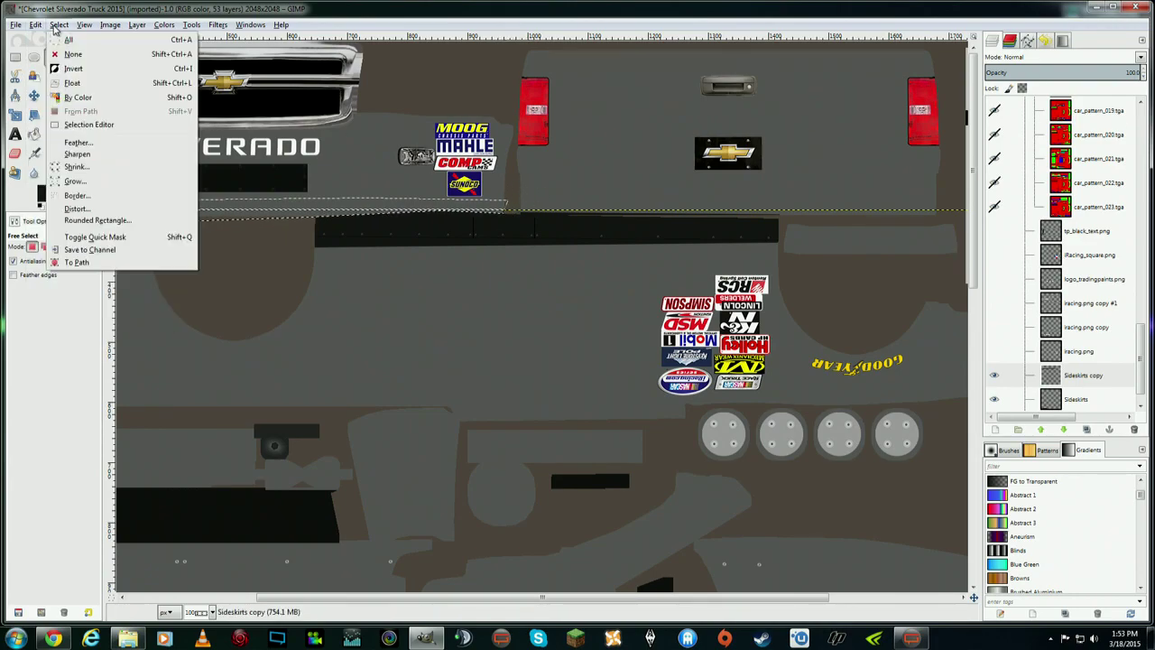
{"action": "left_click", "coordinate": [72, 54]}
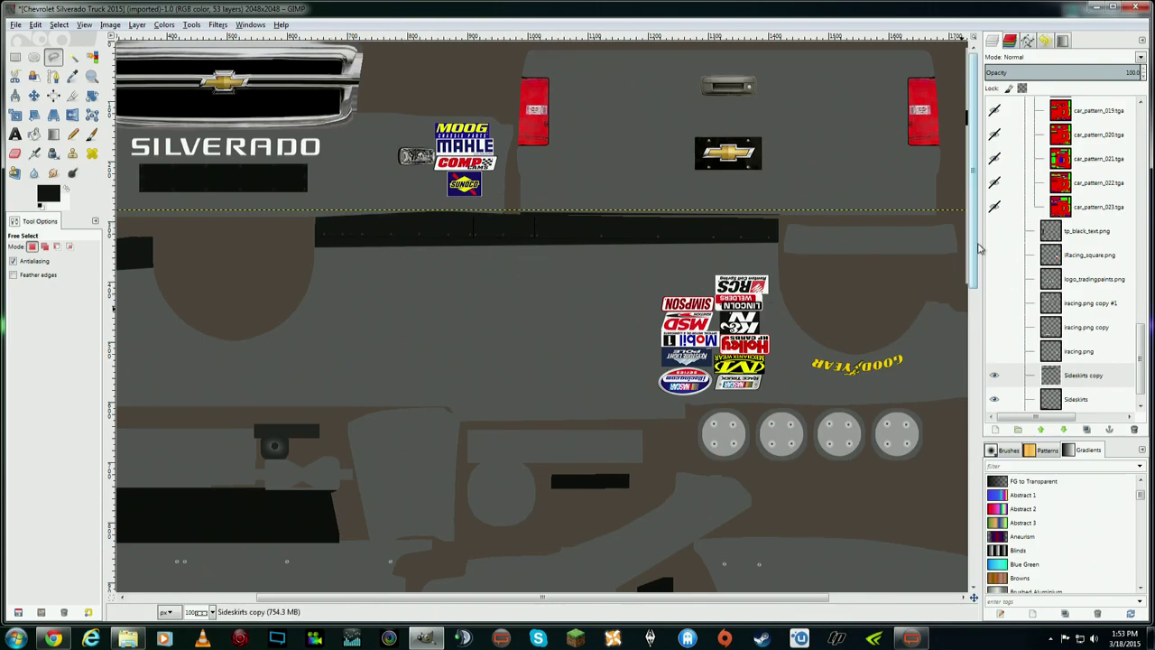
{"action": "left_click_drag", "start_coordinate": [976, 245], "coordinate": [970, 419]}
- Zoom out to 1:2 (50%) and select the Rear Spoiler layer in the Layers panel
{"action": "left_click", "coordinate": [93, 27]}
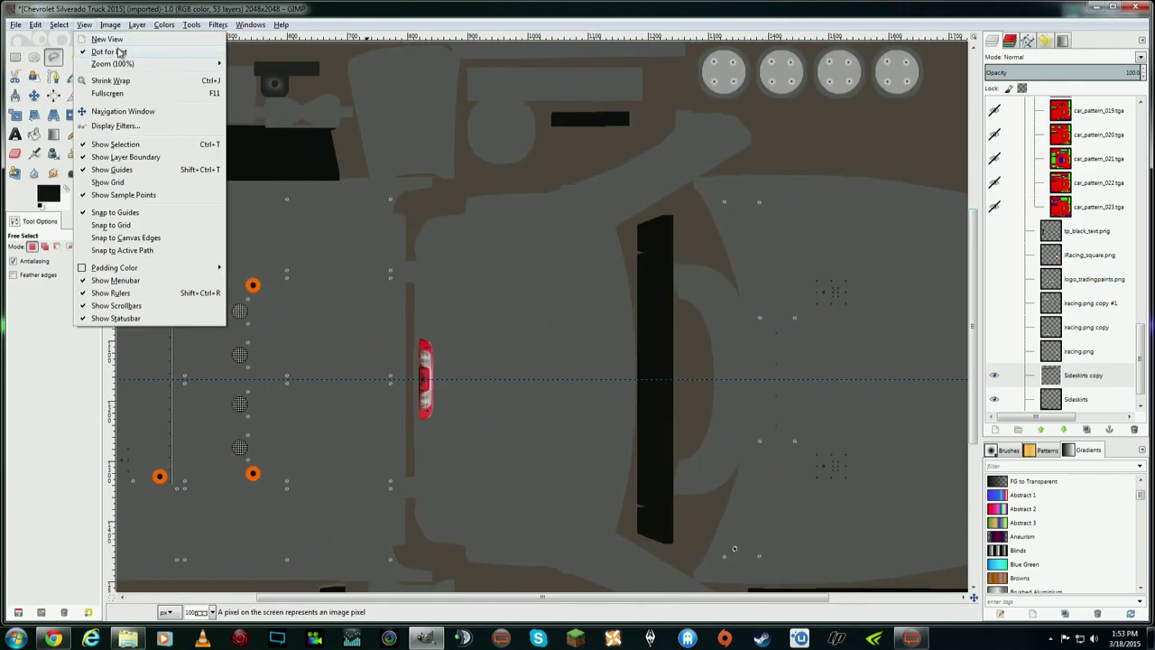
{"action": "mouse_move", "coordinate": [140, 65]}
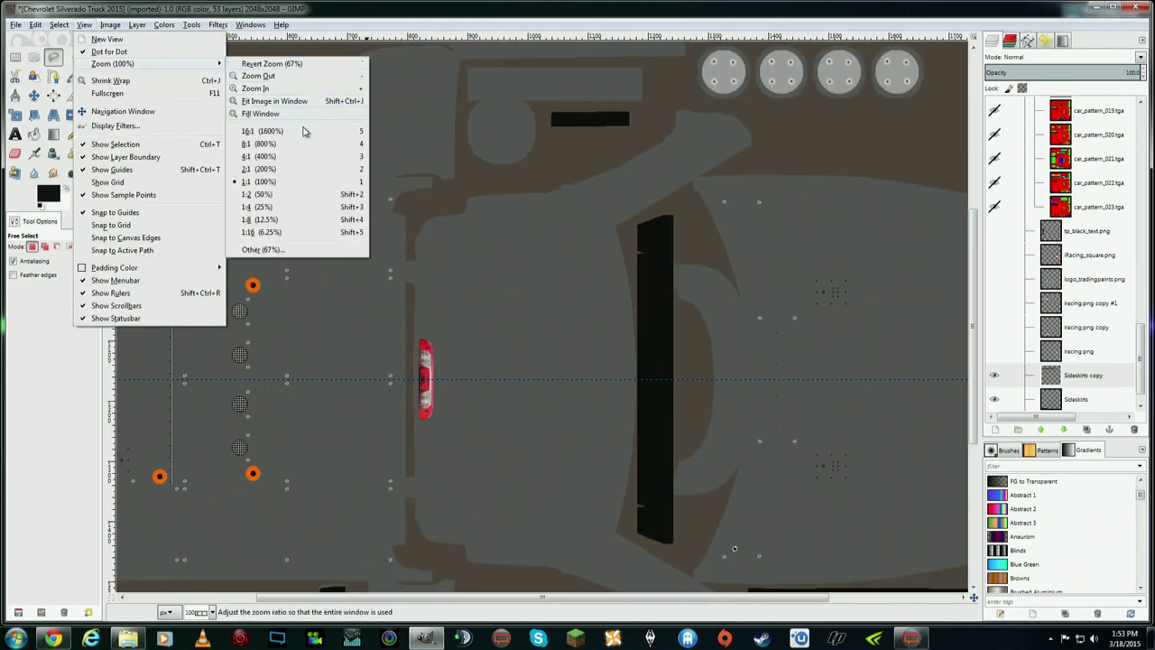
{"action": "left_click", "coordinate": [280, 197]}
{"action": "scroll", "coordinate": [538, 240], "scroll_direction": "down", "scroll_amount": 1}
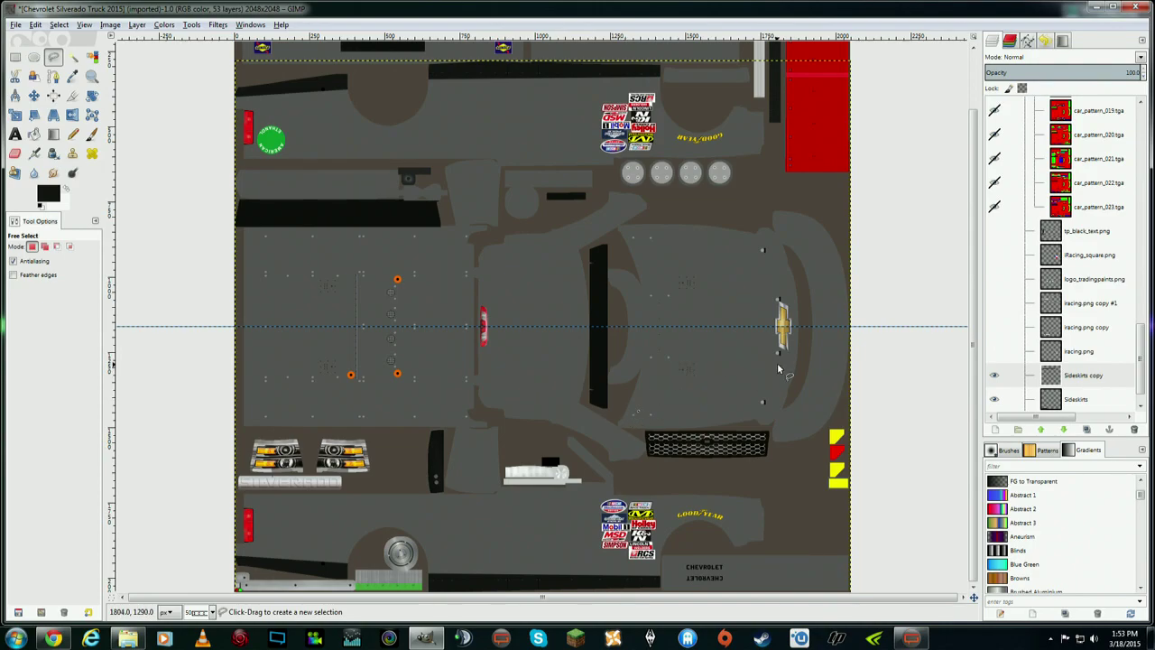
{"action": "scroll", "coordinate": [780, 370], "scroll_direction": "up", "scroll_amount": 3}
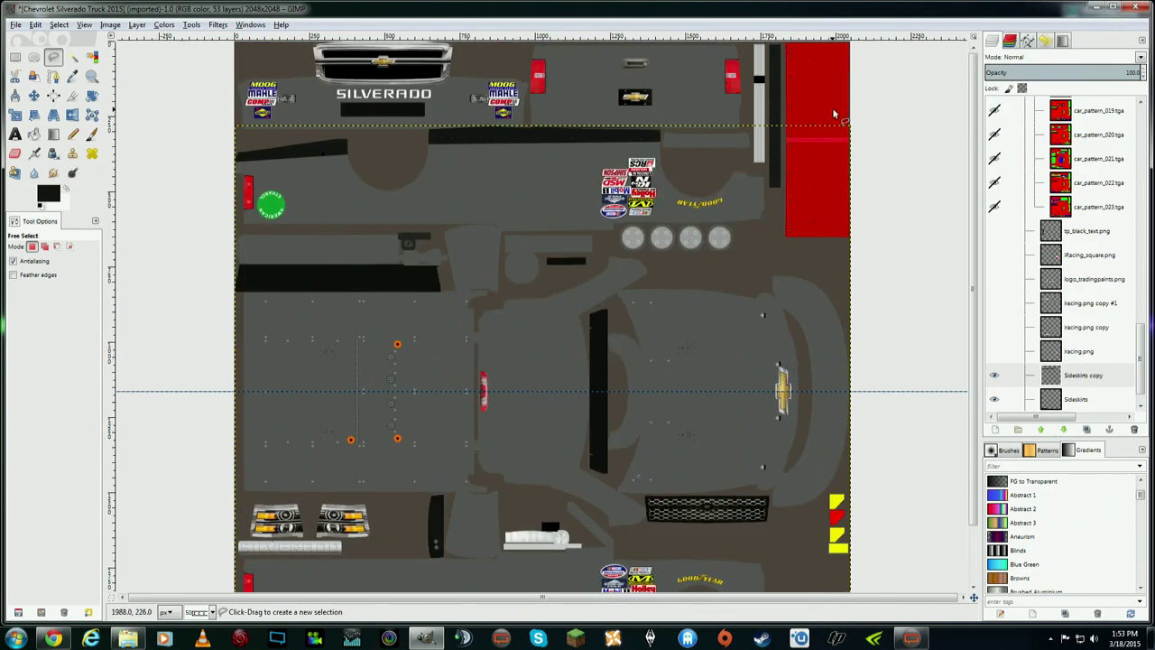
{"action": "mouse_move", "coordinate": [1143, 361]}
{"action": "left_mouse_down"}
{"action": "mouse_move", "coordinate": [1143, 161]}
{"action": "mouse_move", "coordinate": [1143, 180]}
{"action": "left_mouse_up"}
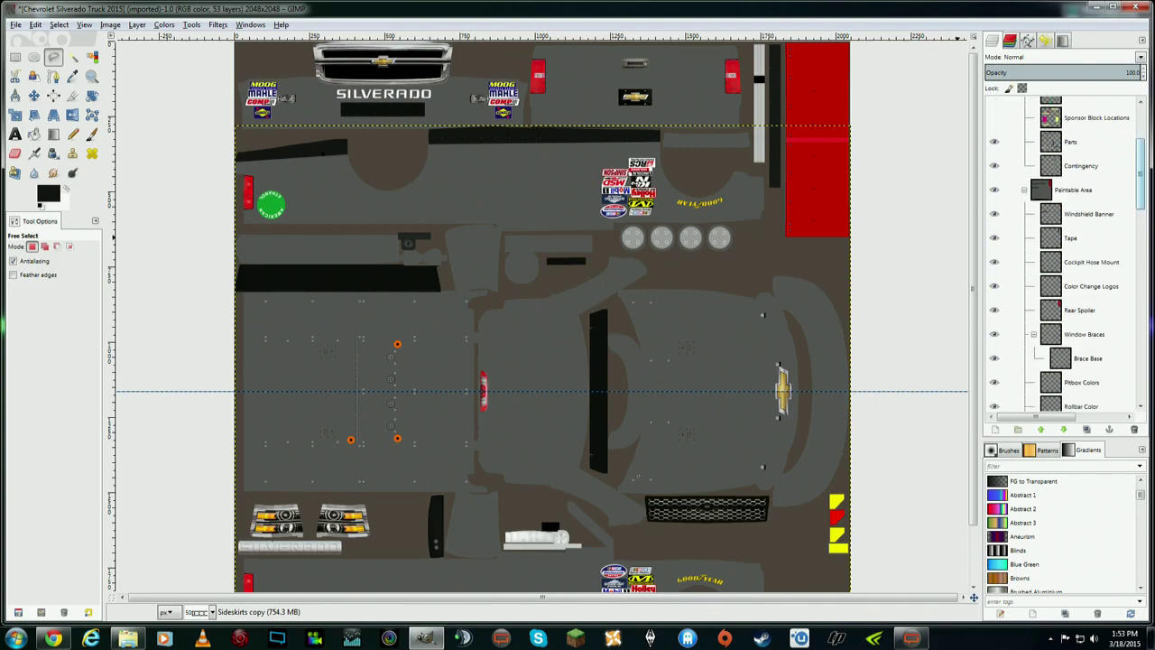
{"action": "left_click", "coordinate": [1079, 310]}
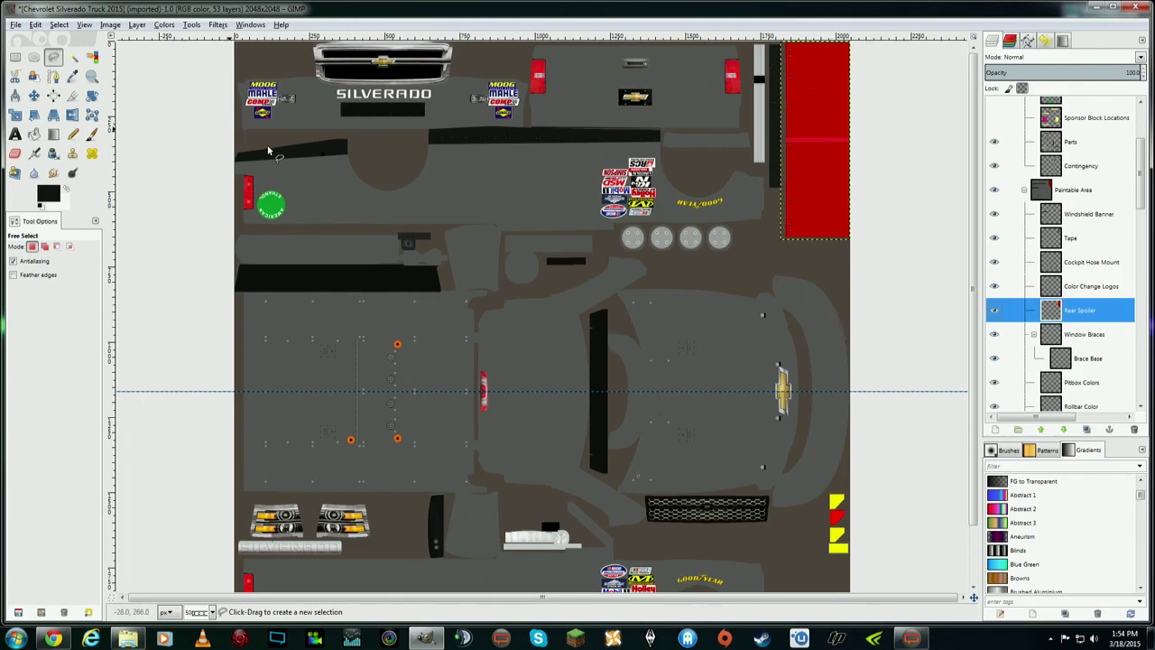
{"action": "scroll", "coordinate": [1144, 203], "scroll_direction": "down", "scroll_amount": 10}
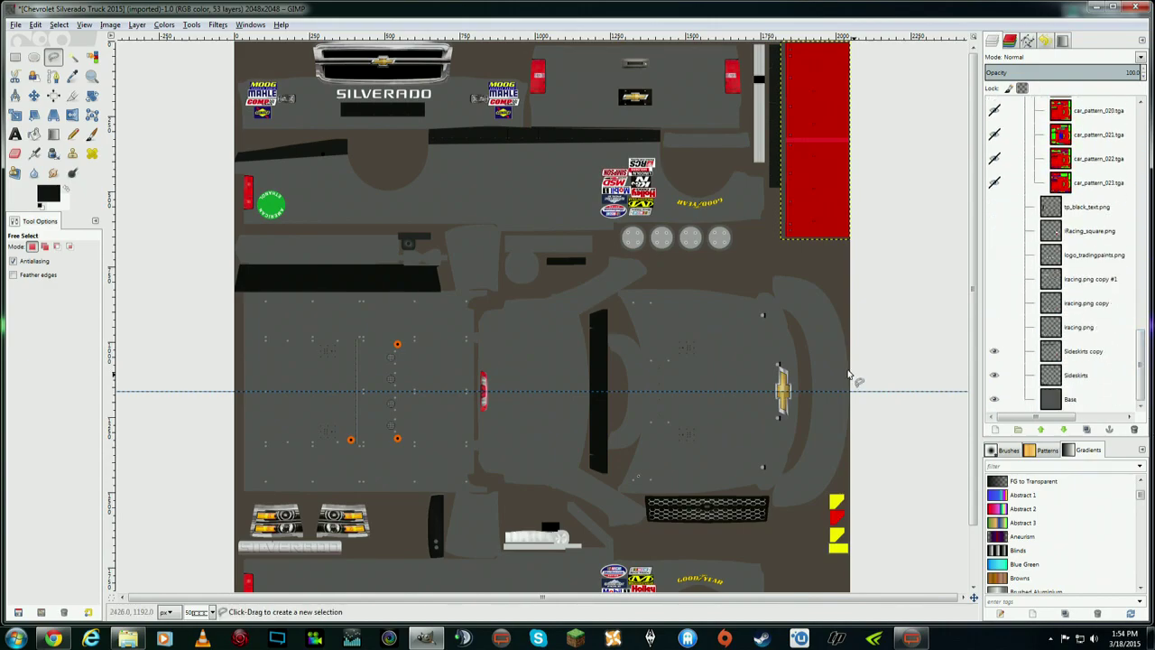
- Create a transparent layer named Splitter directly above Base with Shift+Ctrl+N
{"action": "left_click", "coordinate": [1081, 398]}
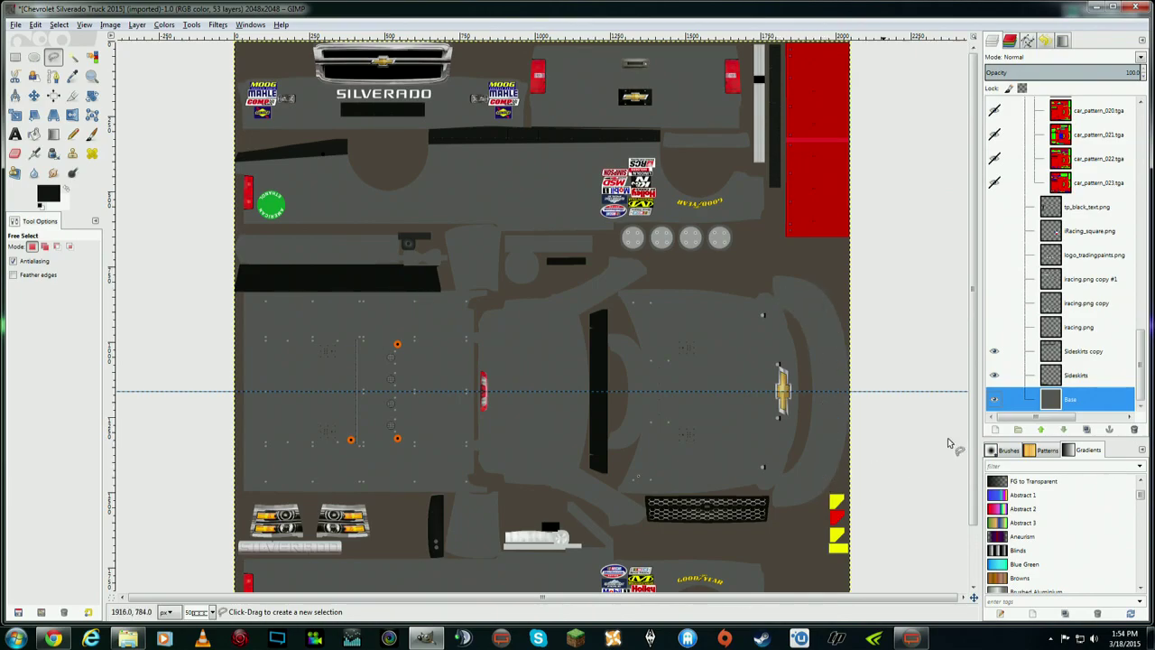
{"action": "right_click", "coordinate": [1077, 399]}
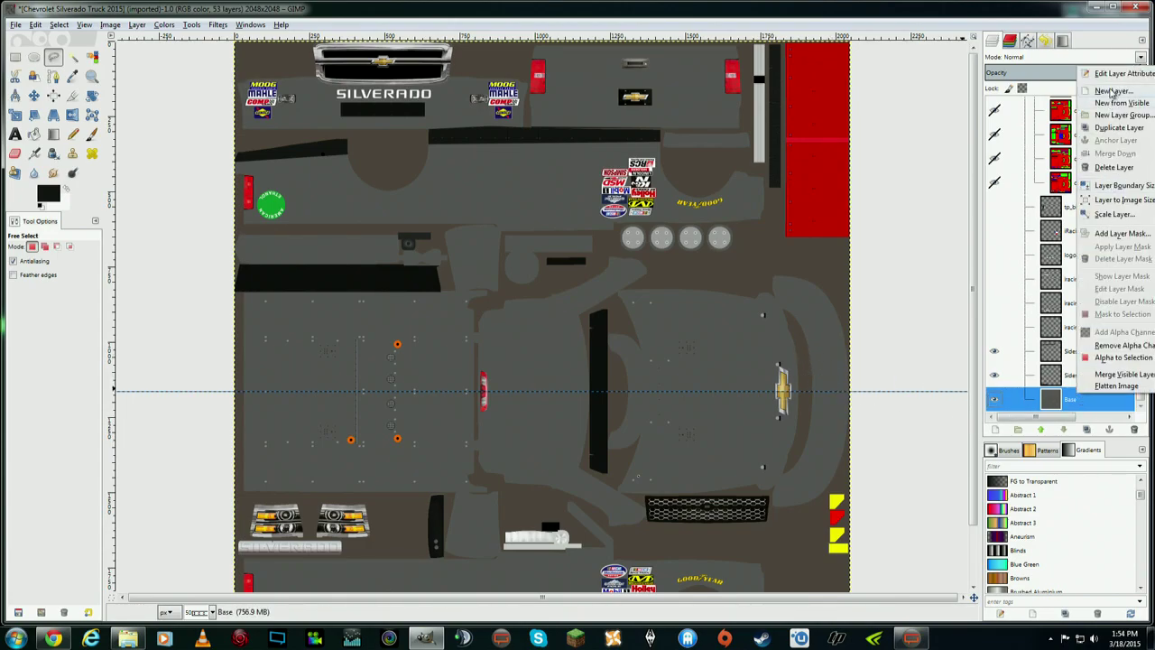
{"action": "key", "text": "Escape"}
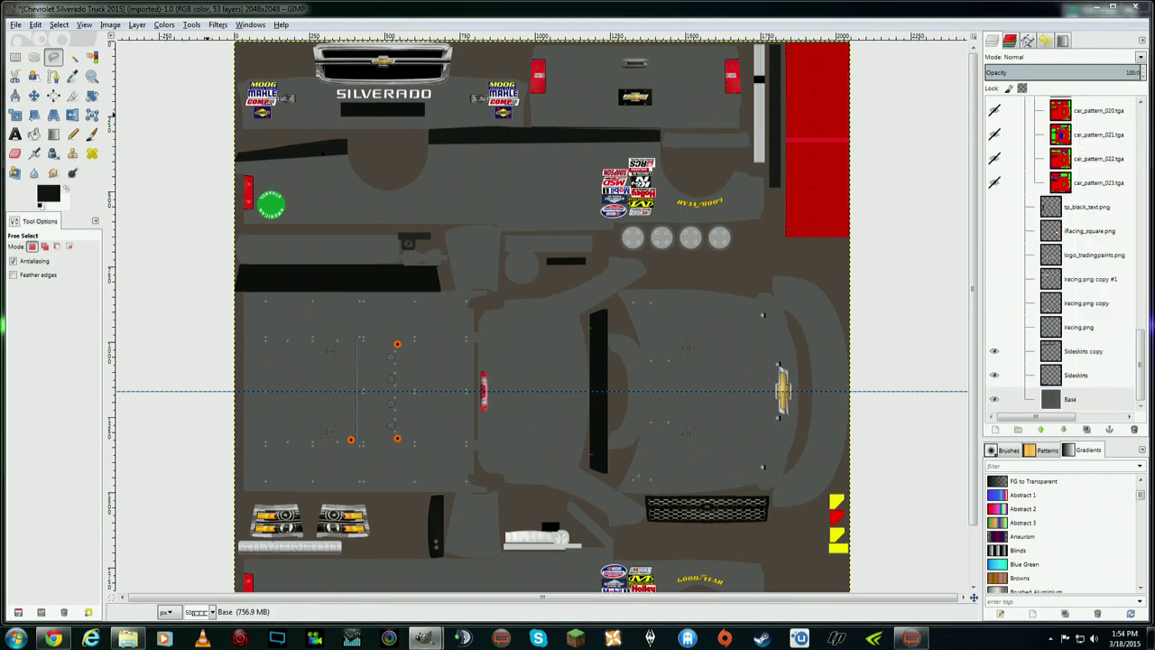
{"action": "key", "text": "shift+ctrl+n"}
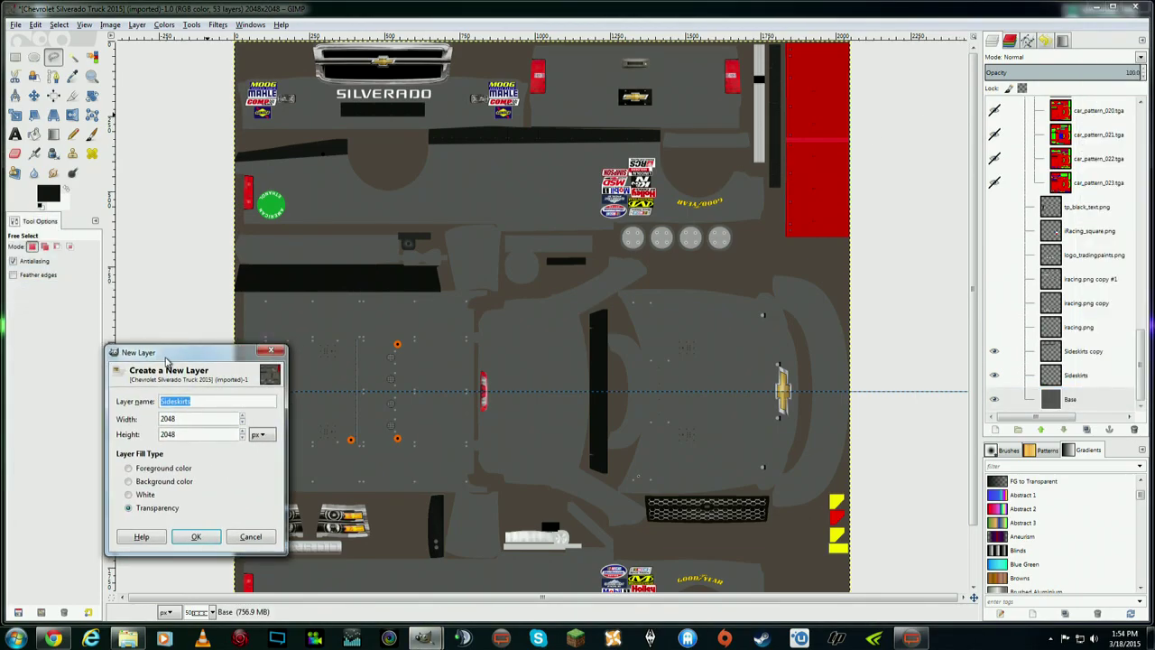
{"action": "type", "text": "Splitter"}
{"action": "left_click", "coordinate": [198, 536]}
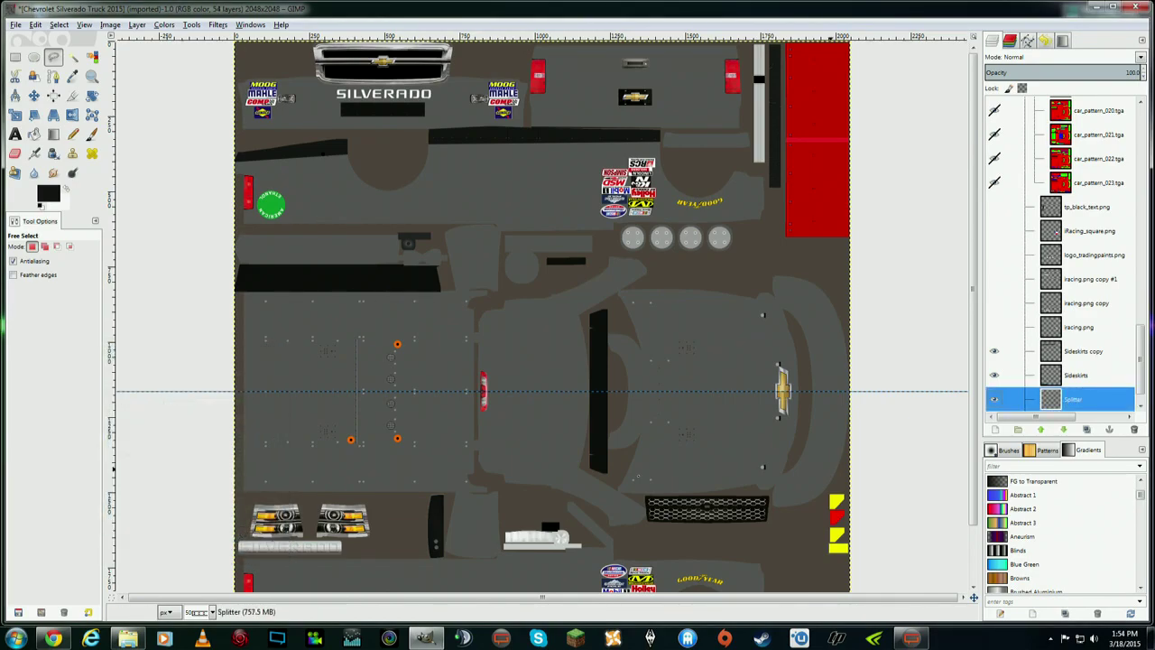
{"action": "scroll", "coordinate": [1128, 365], "scroll_direction": "down", "scroll_amount": 1}
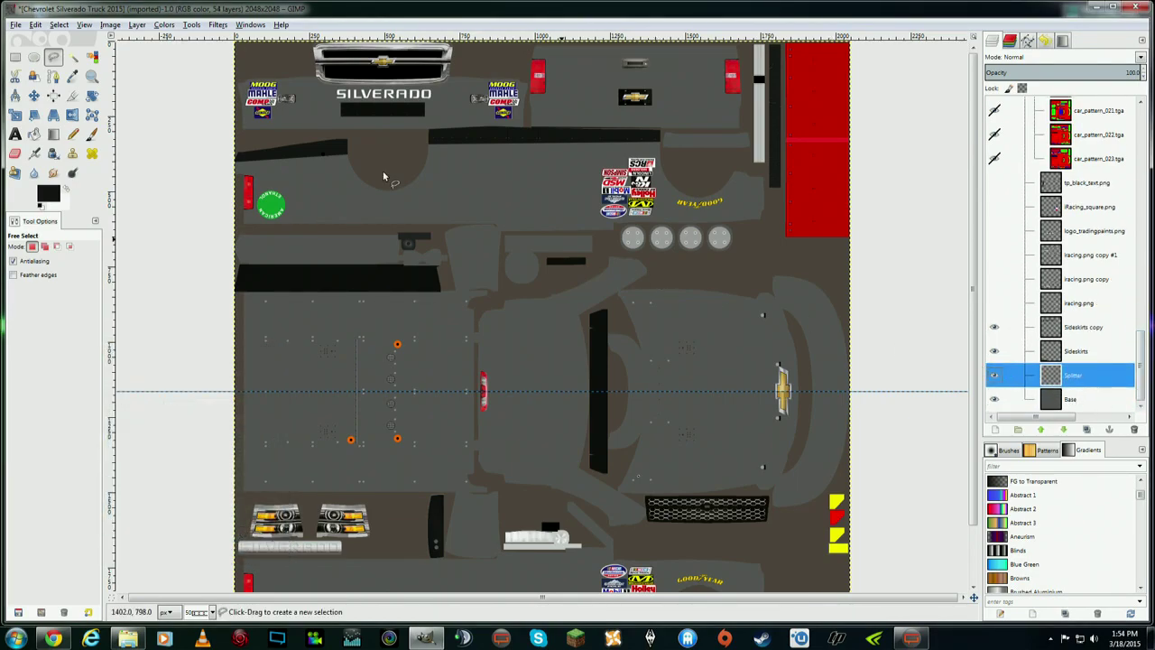
- Pick Free Select, zoom to 1:1 (100%), and pan to the truck's front nose
{"action": "left_click", "coordinate": [54, 58]}
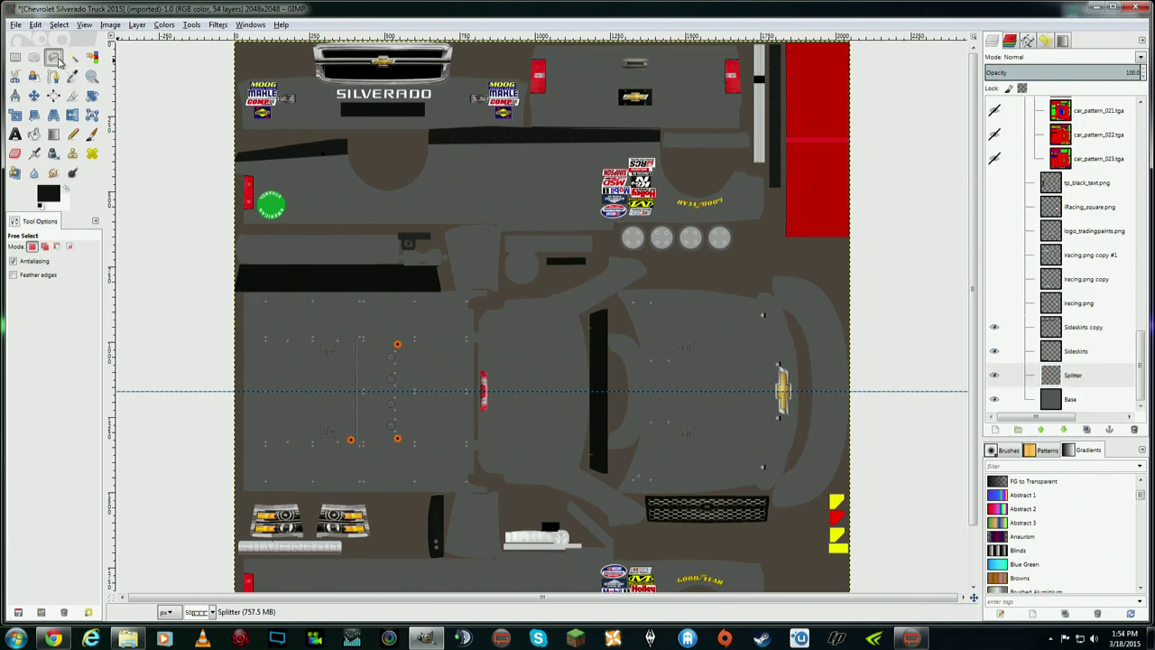
{"action": "left_click", "coordinate": [110, 25]}
{"action": "mouse_move", "coordinate": [83, 27]}
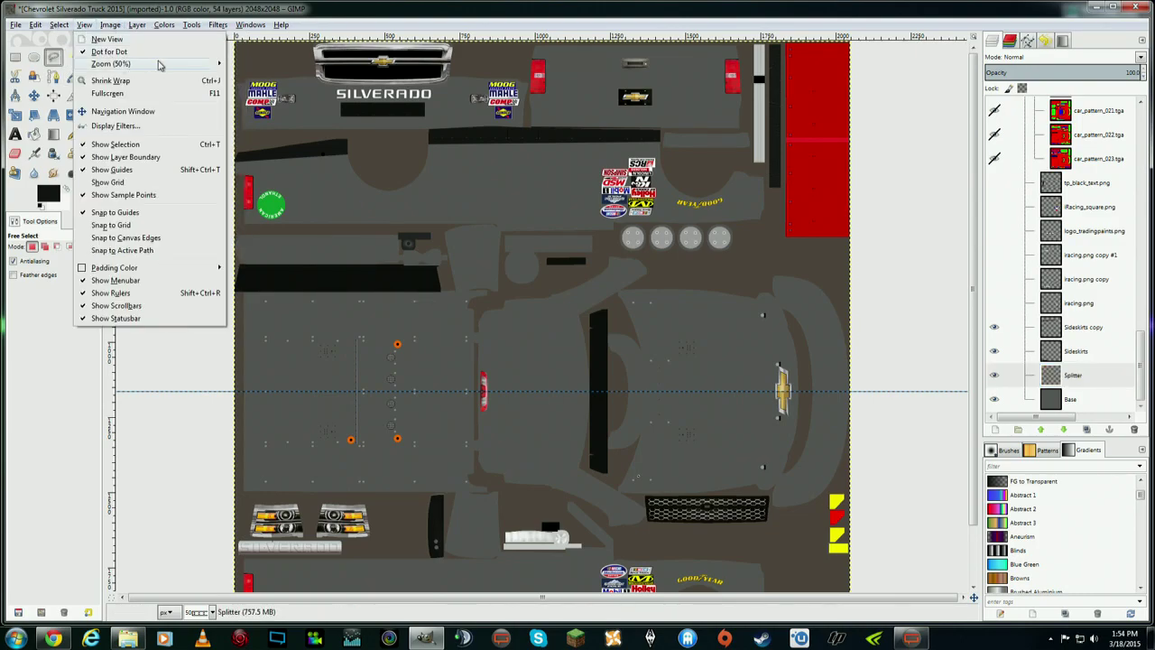
{"action": "mouse_move", "coordinate": [159, 64]}
{"action": "left_click", "coordinate": [309, 191]}
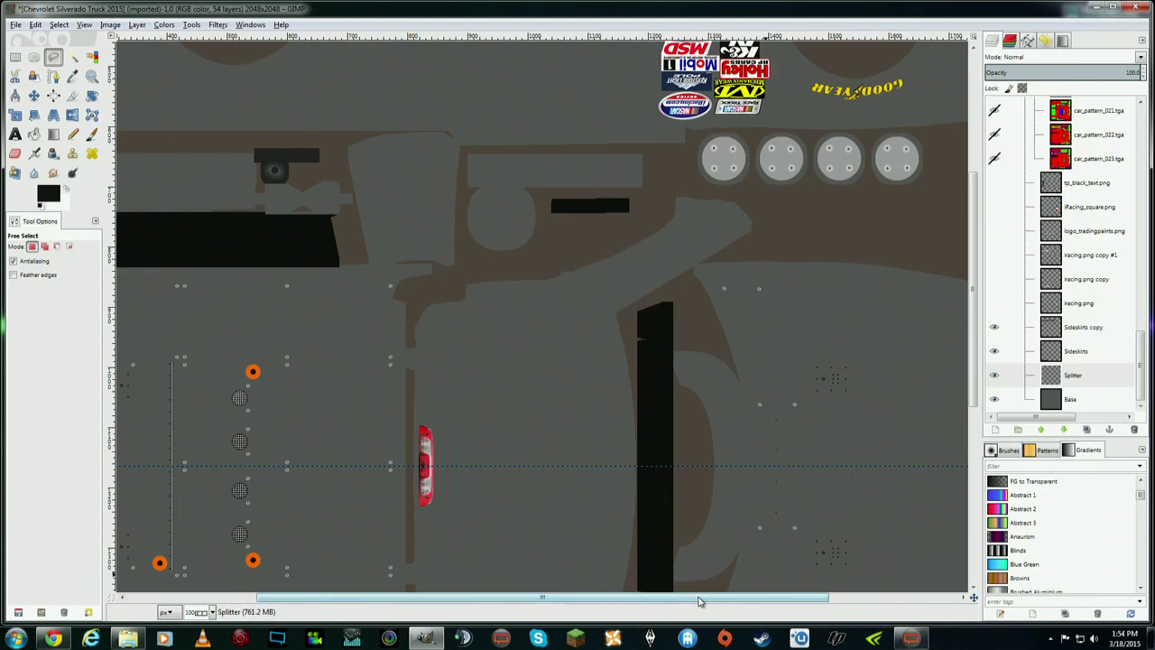
{"action": "left_click_drag", "start_coordinate": [699, 600], "coordinate": [828, 600]}
{"action": "left_click_drag", "start_coordinate": [975, 343], "coordinate": [979, 406]}
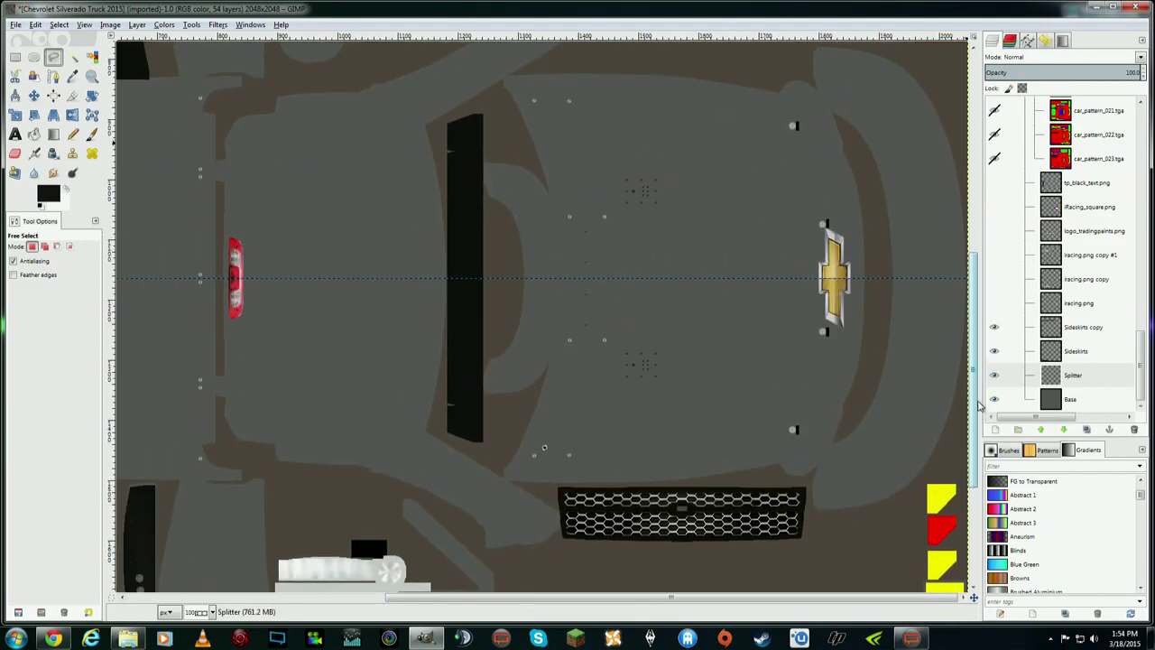
- Outline the splitter down the truck's nose to the lower corner and up the outer edge
{"action": "left_click", "coordinate": [814, 86]}
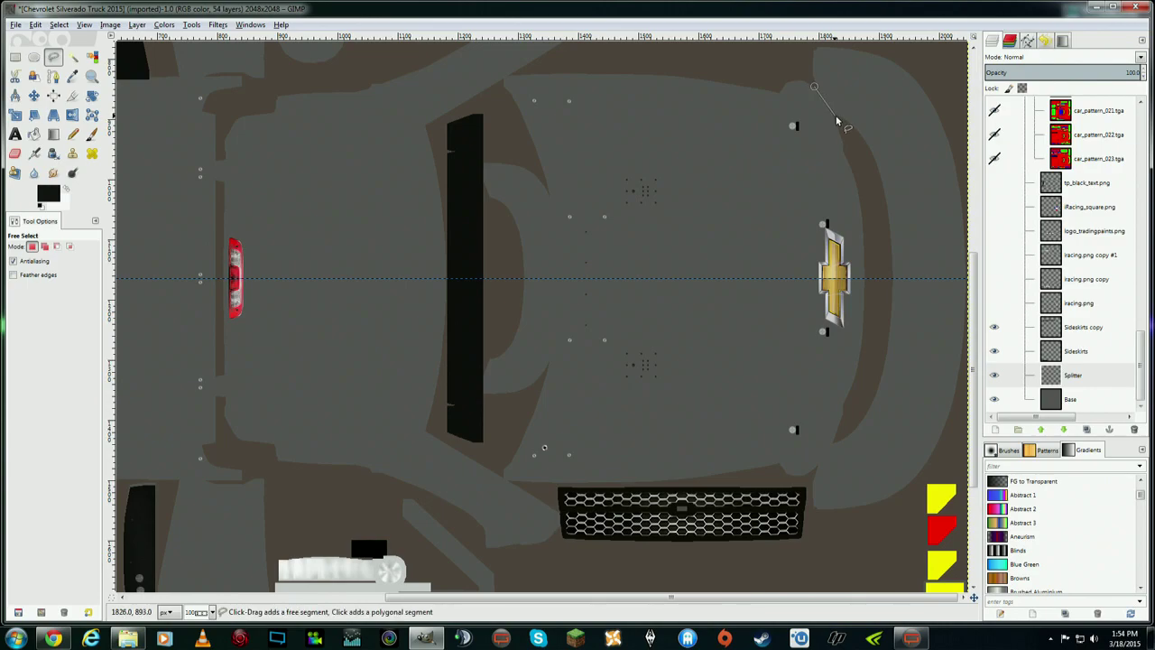
{"action": "left_click", "coordinate": [871, 191]}
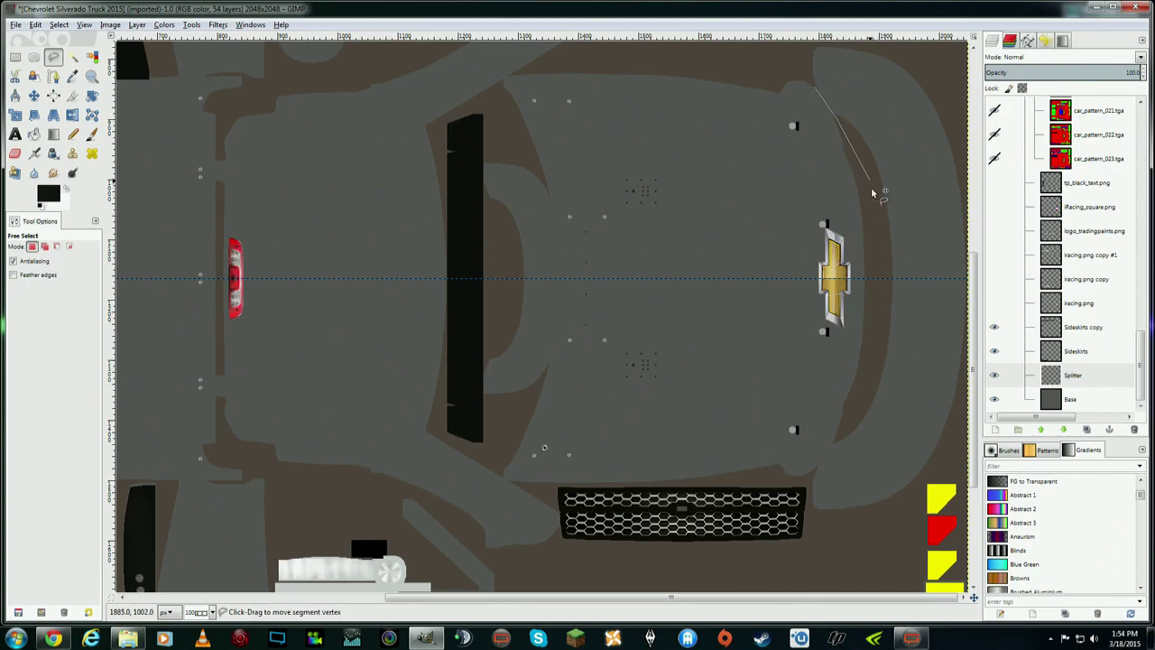
{"action": "left_click", "coordinate": [870, 334]}
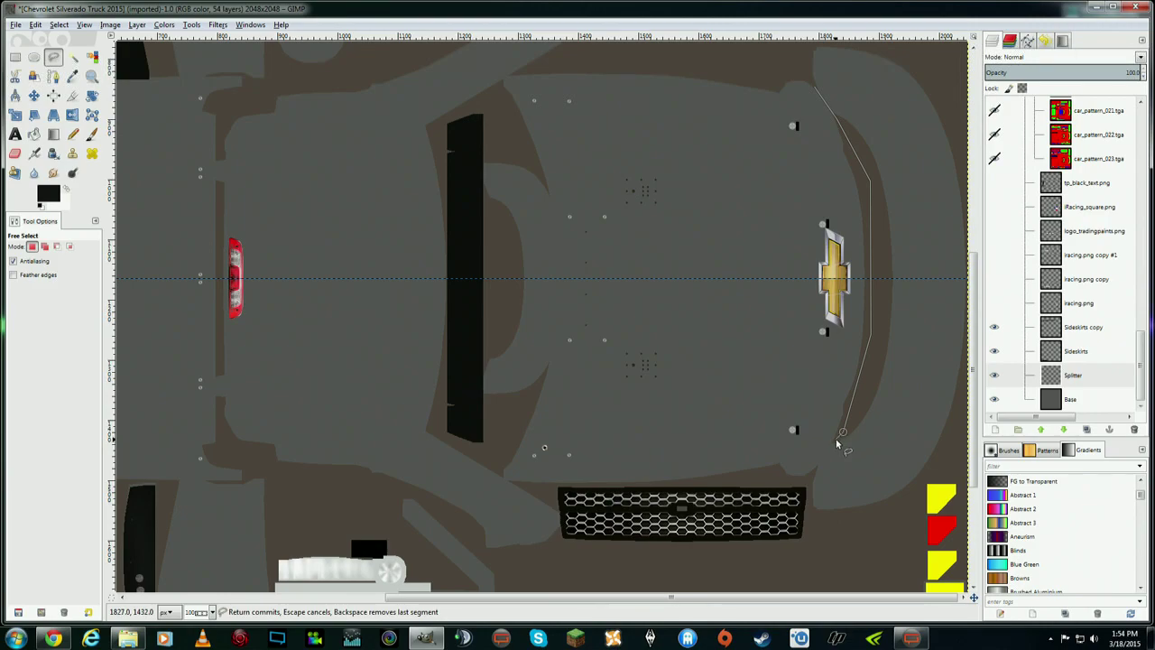
{"action": "left_click", "coordinate": [837, 437]}
{"action": "left_click", "coordinate": [815, 472]}
{"action": "left_click", "coordinate": [809, 512]}
{"action": "left_click", "coordinate": [939, 469]}
{"action": "left_click", "coordinate": [962, 403]}
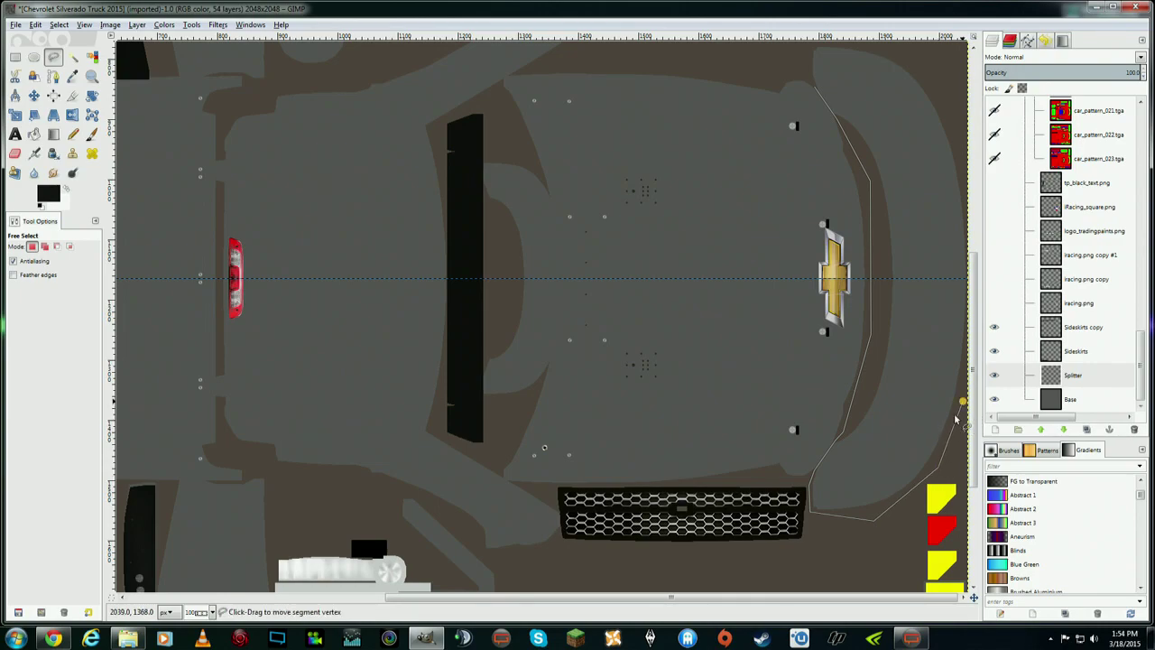
- Close the splitter outline along the top edge and make Splitter the active layer
{"action": "left_click_drag", "start_coordinate": [936, 602], "coordinate": [971, 596]}
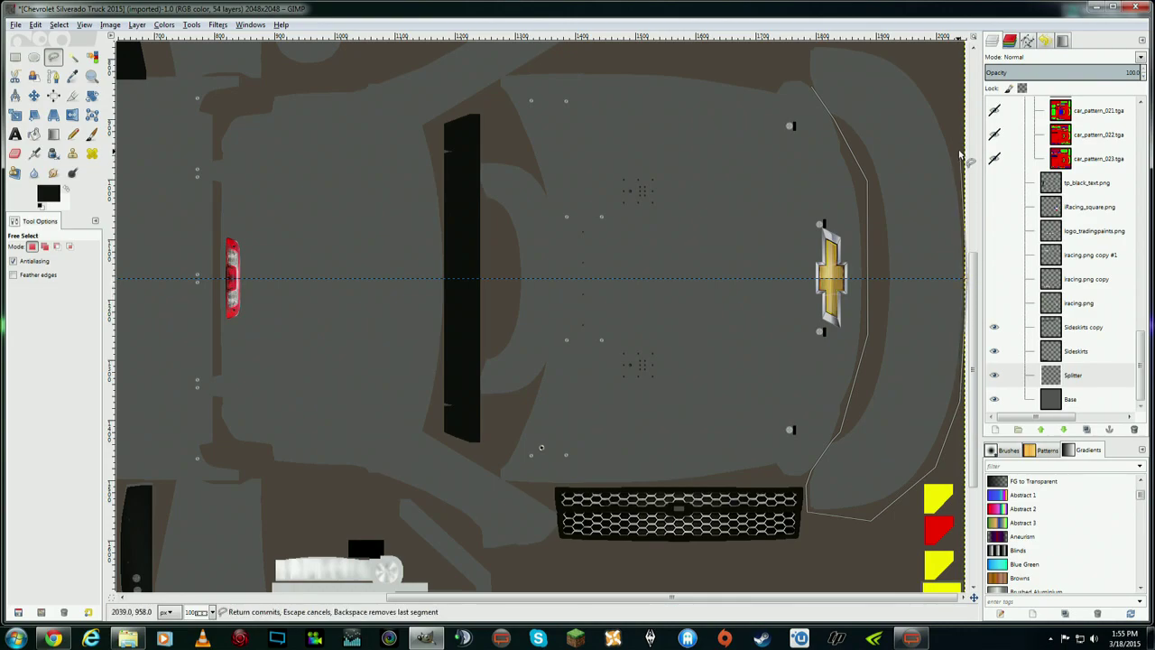
{"action": "left_click", "coordinate": [942, 69]}
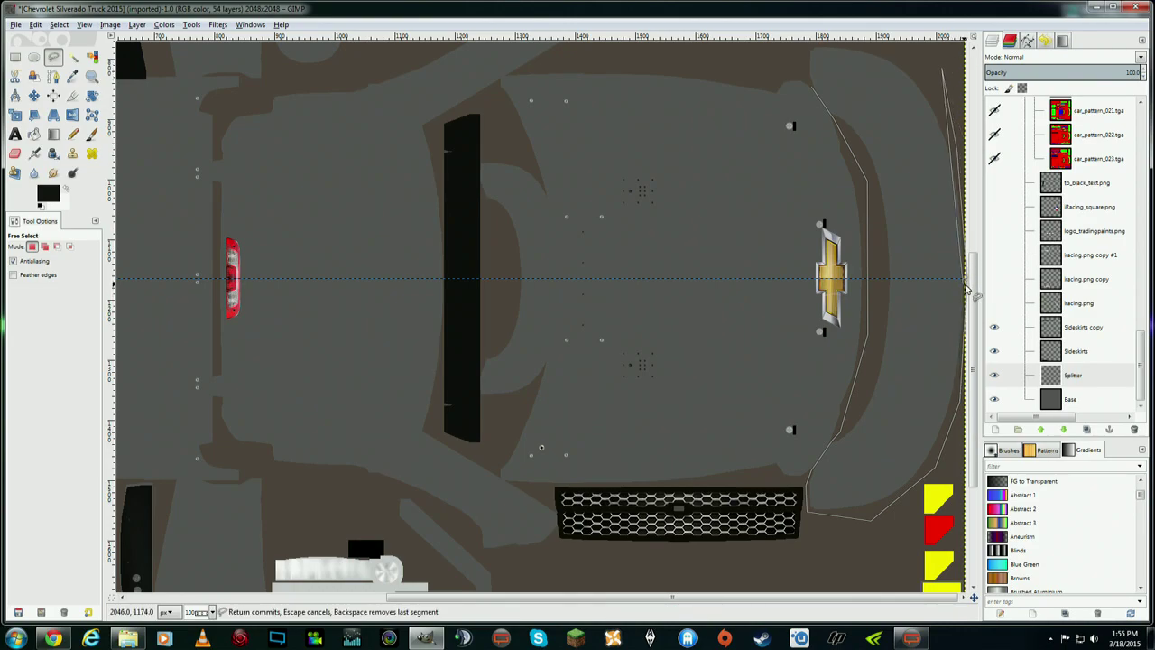
{"action": "scroll", "coordinate": [973, 283], "scroll_direction": "up", "scroll_amount": 1}
{"action": "left_click", "coordinate": [875, 59]}
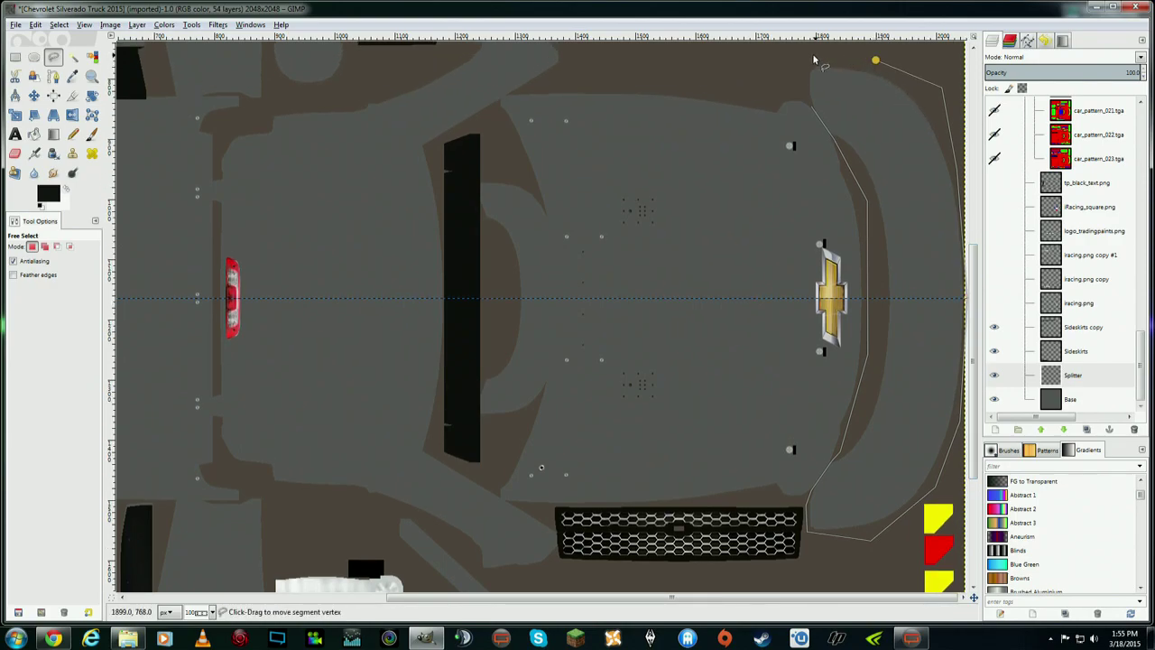
{"action": "left_click", "coordinate": [792, 55]}
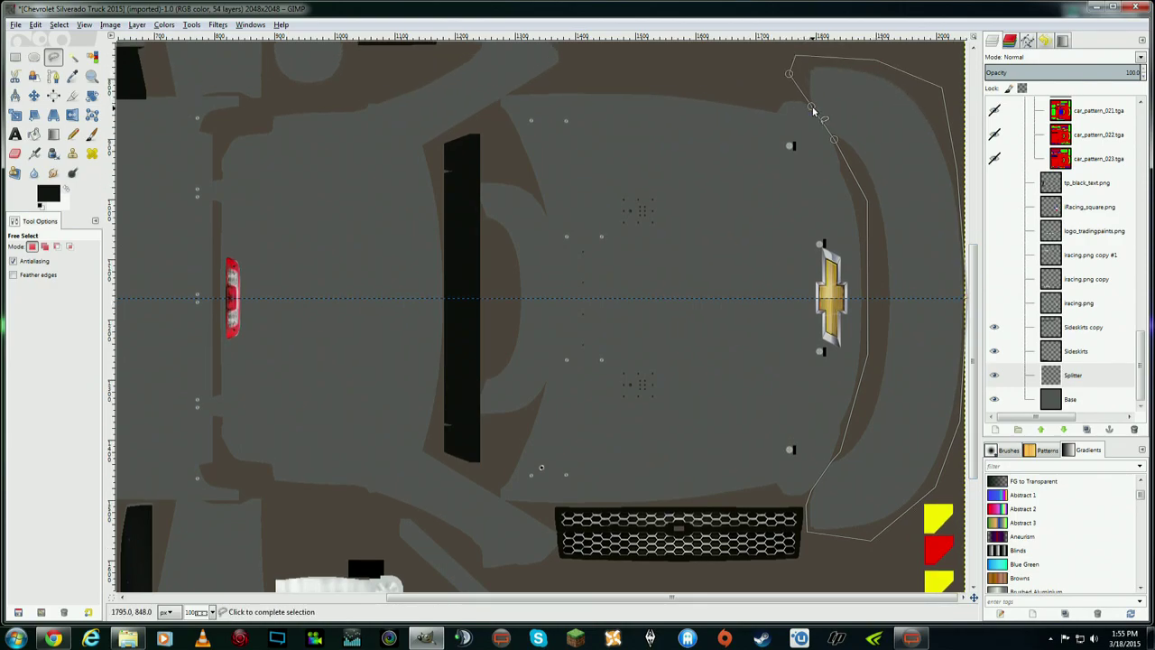
{"action": "left_click", "coordinate": [810, 104]}
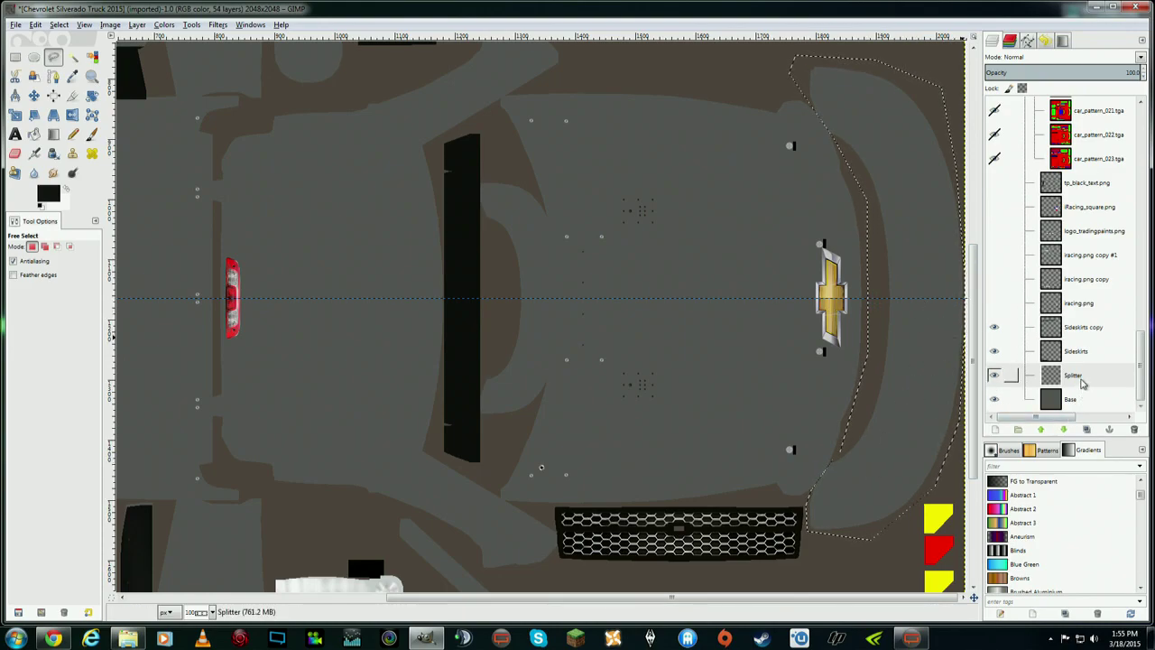
{"action": "left_click", "coordinate": [1079, 383]}
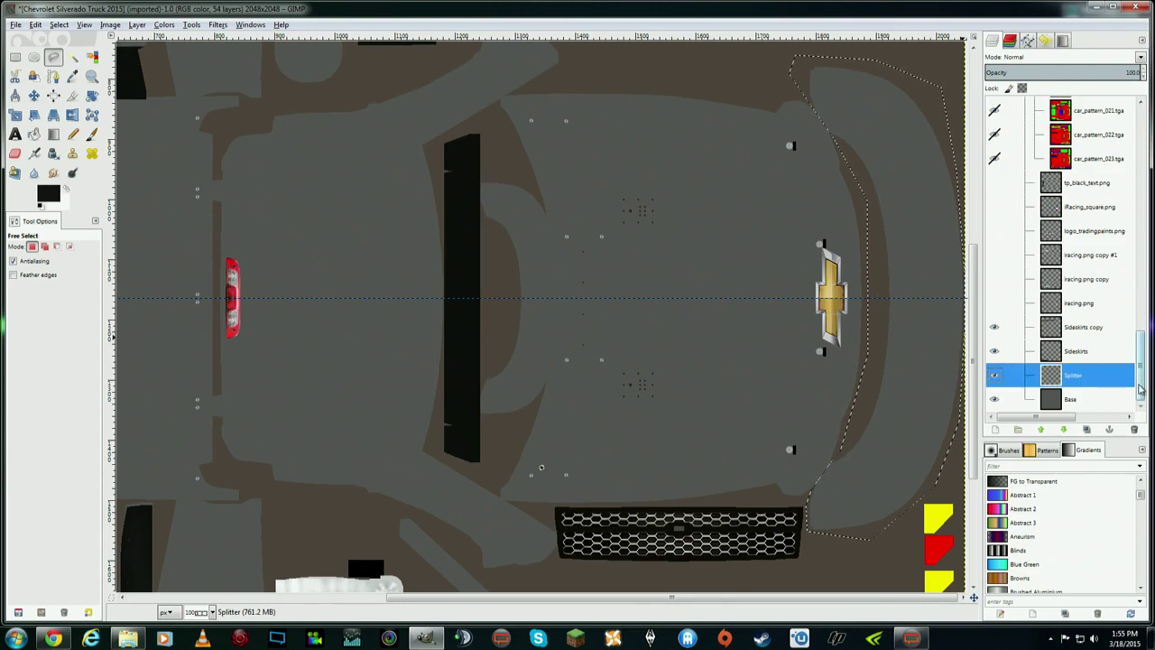
{"action": "scroll", "coordinate": [1140, 377], "scroll_direction": "up", "scroll_amount": 10}
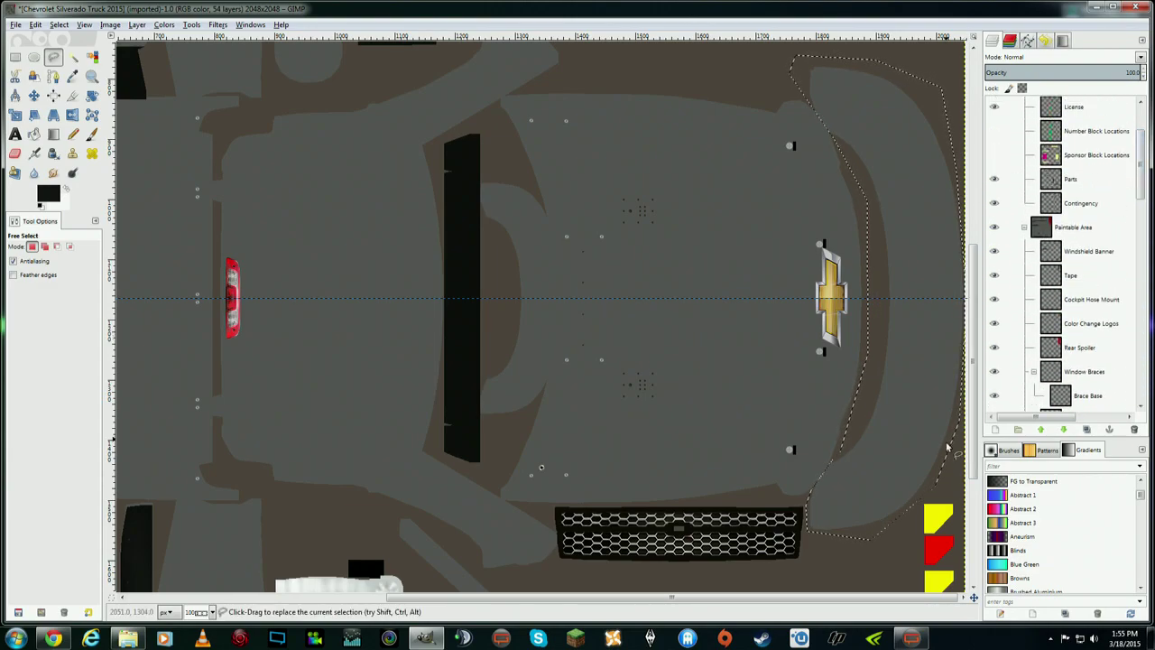
- Set the foreground colour to red c40000 and switch to Bucket Fill
{"action": "left_click_drag", "start_coordinate": [975, 433], "coordinate": [976, 276]}
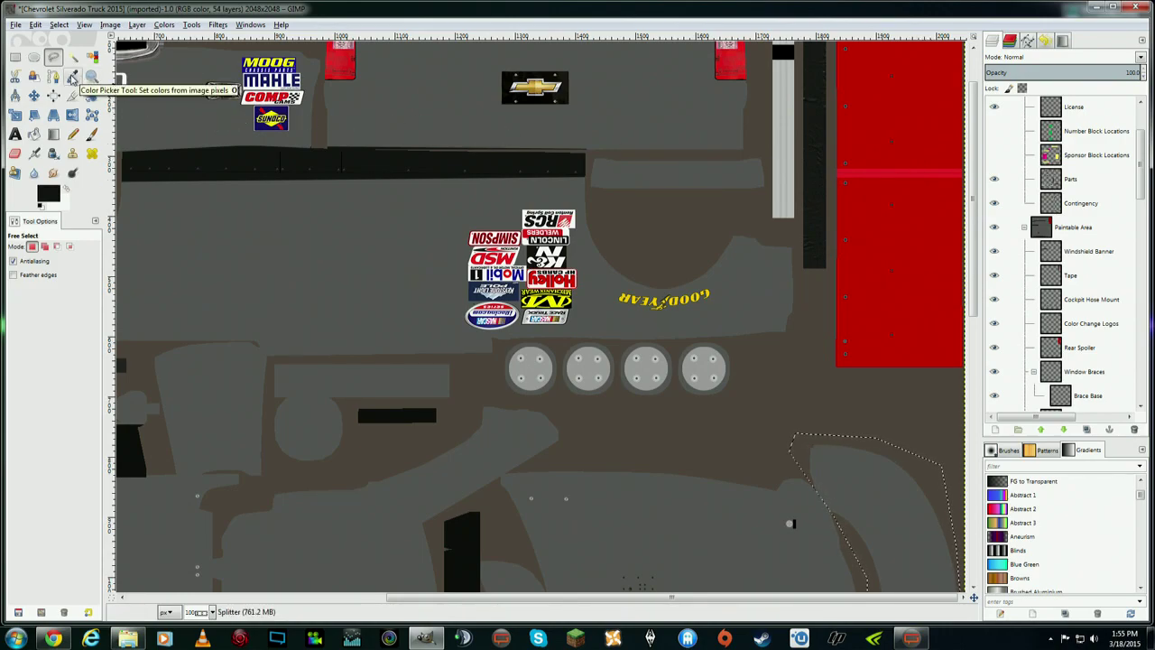
{"action": "scroll", "coordinate": [1144, 237], "scroll_direction": "down", "scroll_amount": 4}
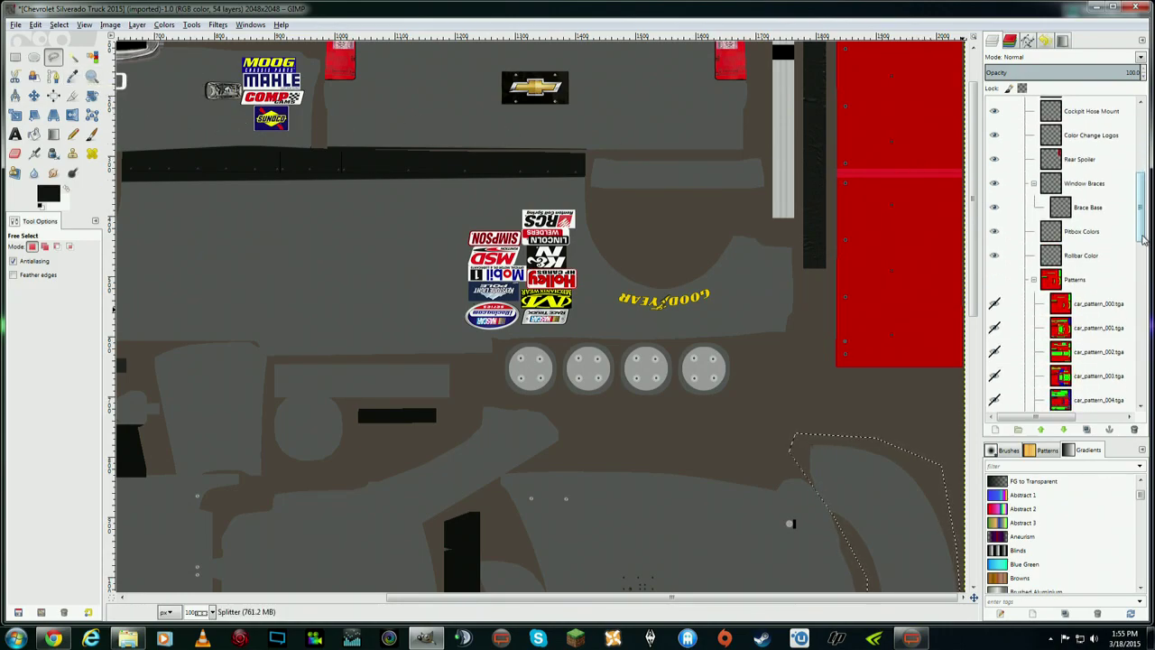
{"action": "scroll", "coordinate": [1144, 237], "scroll_direction": "up", "scroll_amount": 6}
{"action": "left_click", "coordinate": [59, 192]}
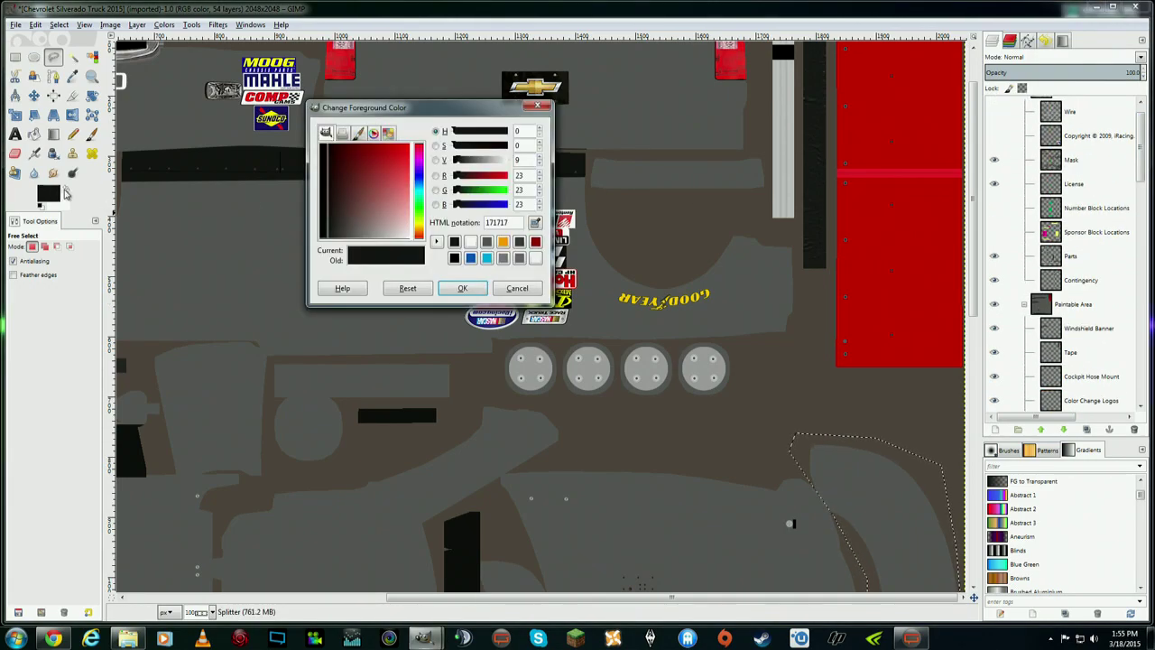
{"action": "left_click_drag", "start_coordinate": [360, 197], "coordinate": [393, 144]}
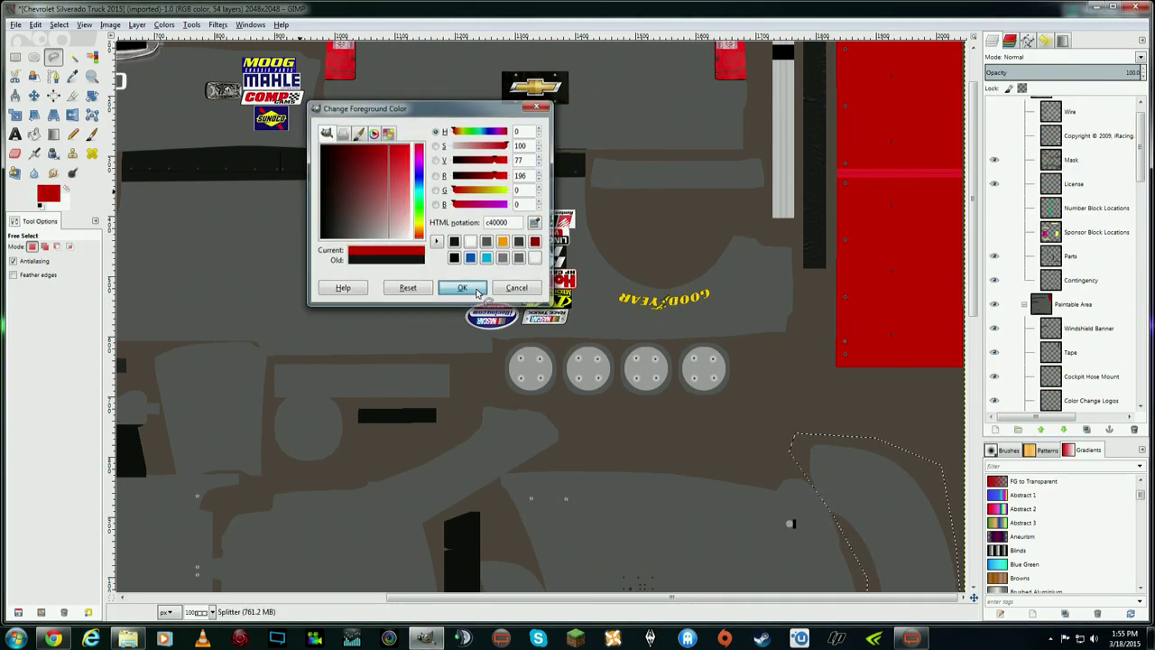
{"action": "left_click", "coordinate": [462, 287]}
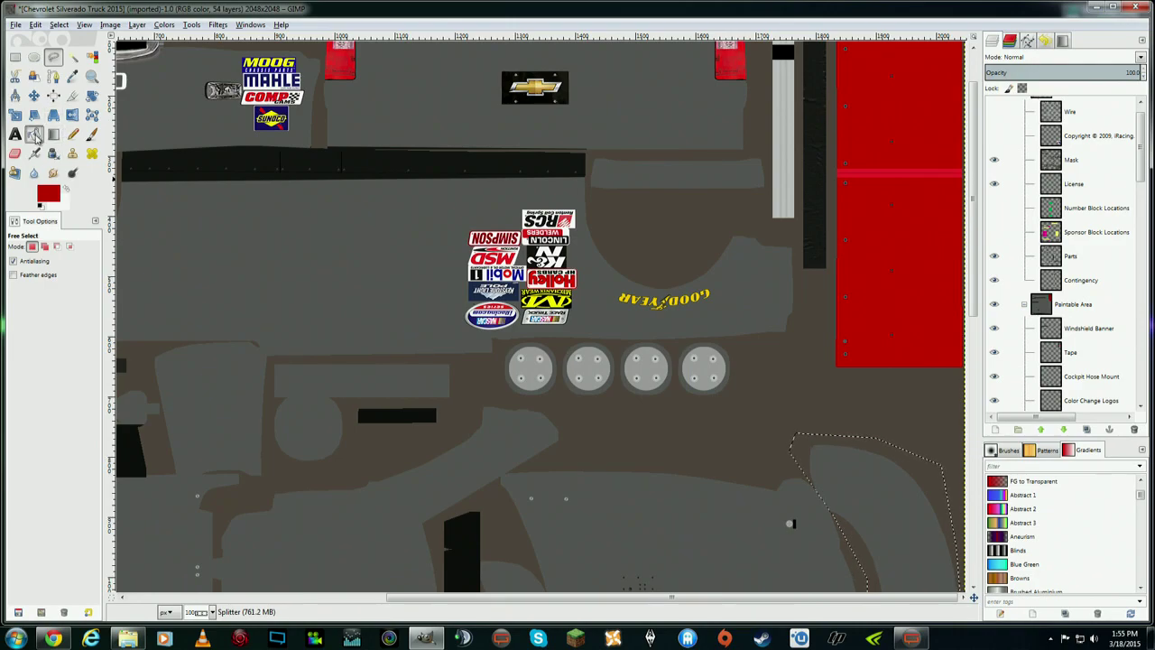
{"action": "left_click", "coordinate": [33, 133]}
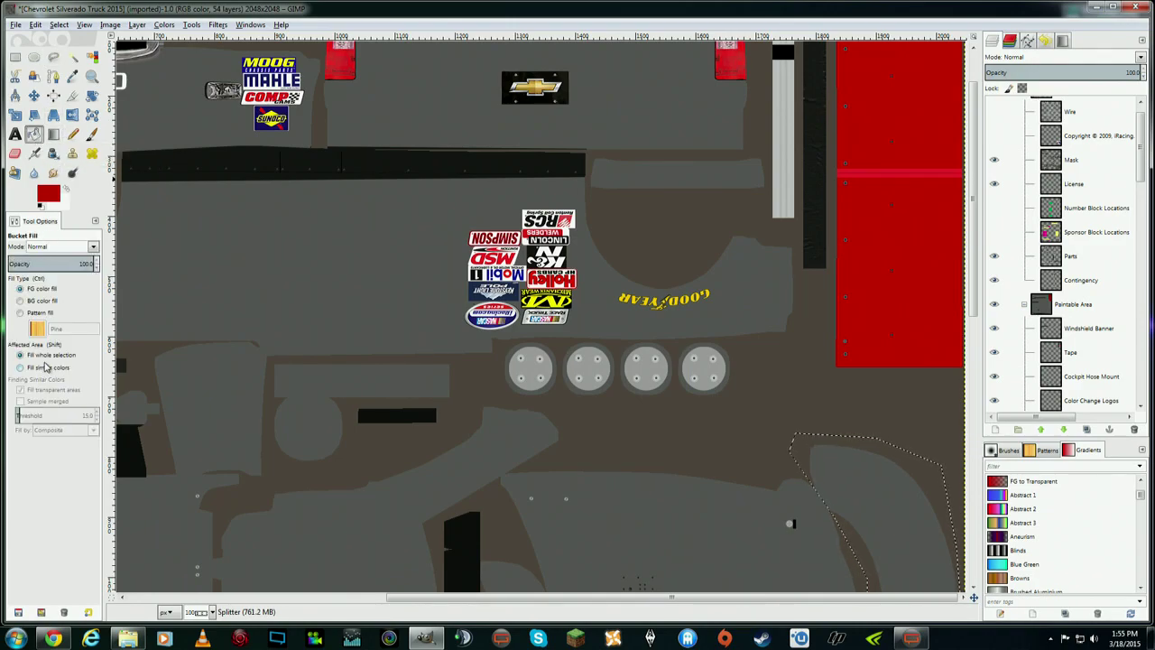
- Bucket-fill the splitter selection red on the Splitter layer, then apply Select > None
{"action": "left_click_drag", "start_coordinate": [974, 271], "coordinate": [975, 383]}
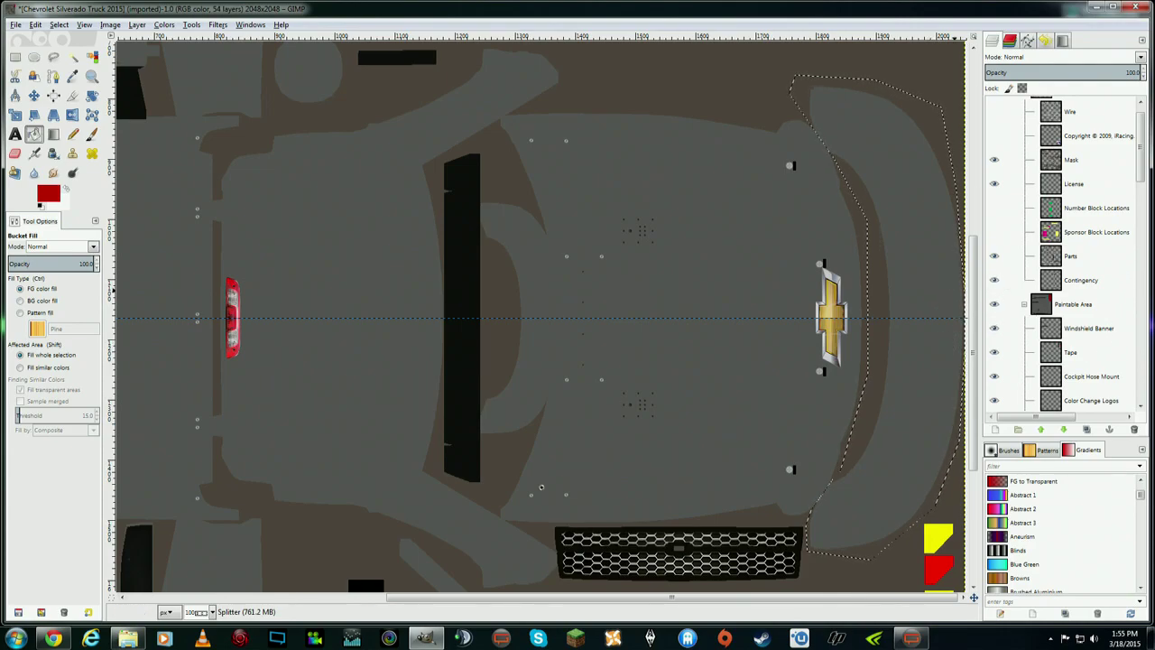
{"action": "scroll", "coordinate": [1098, 379], "scroll_direction": "down", "scroll_amount": 10}
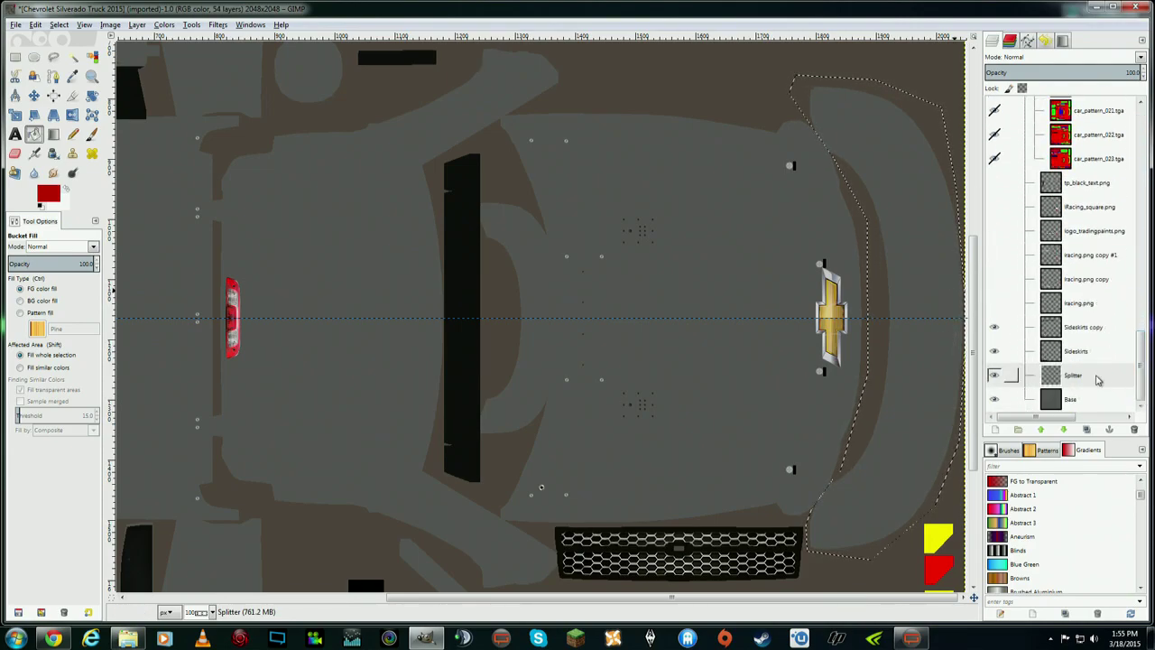
{"action": "left_click", "coordinate": [1098, 379]}
{"action": "left_click", "coordinate": [915, 250]}
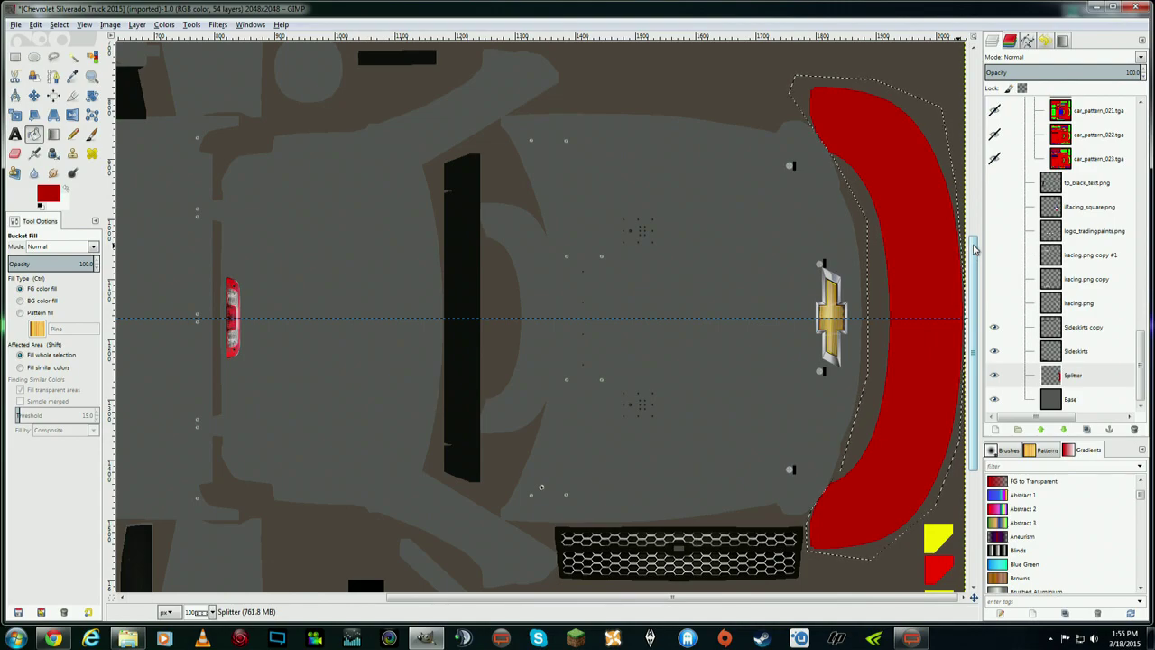
{"action": "mouse_move", "coordinate": [973, 310]}
{"action": "left_mouse_down"}
{"action": "mouse_move", "coordinate": [975, 200]}
{"action": "mouse_move", "coordinate": [990, 325]}
{"action": "mouse_move", "coordinate": [978, 303]}
{"action": "left_mouse_up"}
{"action": "left_click", "coordinate": [60, 25]}
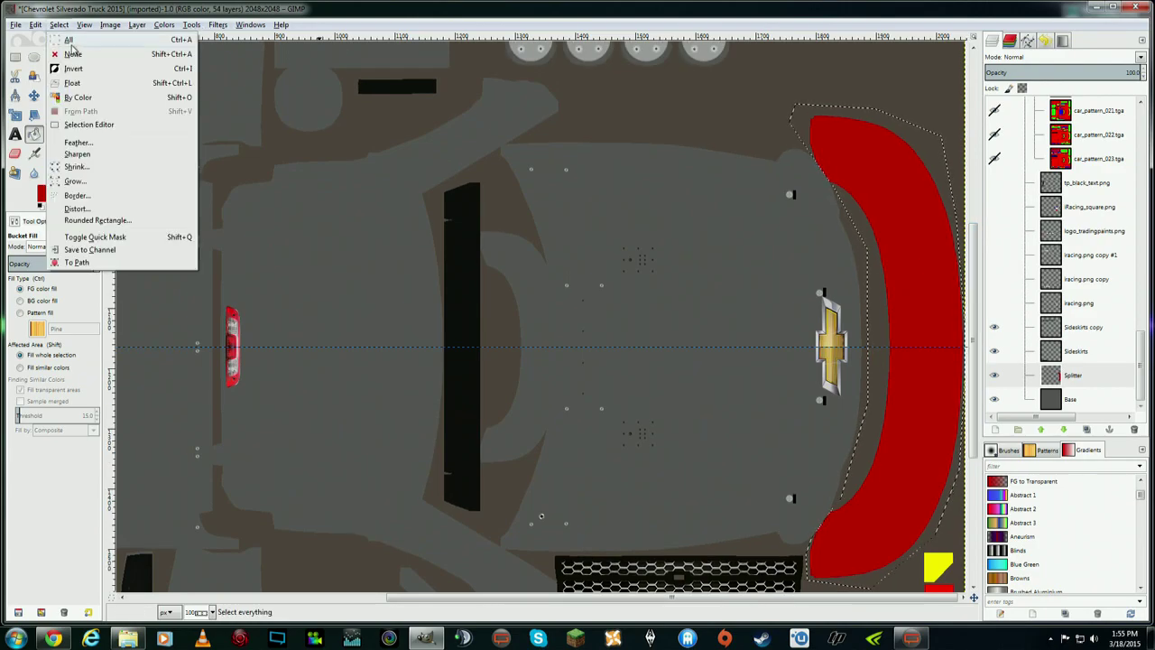
{"action": "left_click", "coordinate": [72, 62]}
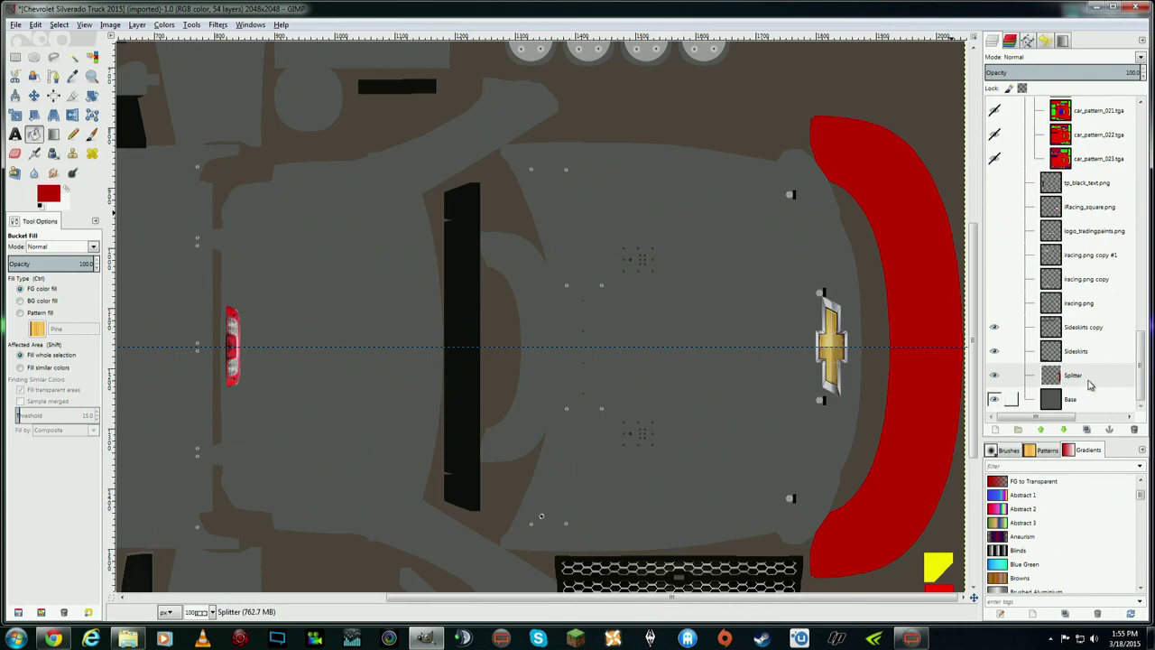
{"action": "scroll", "coordinate": [1106, 298], "scroll_direction": "up", "scroll_amount": 10}
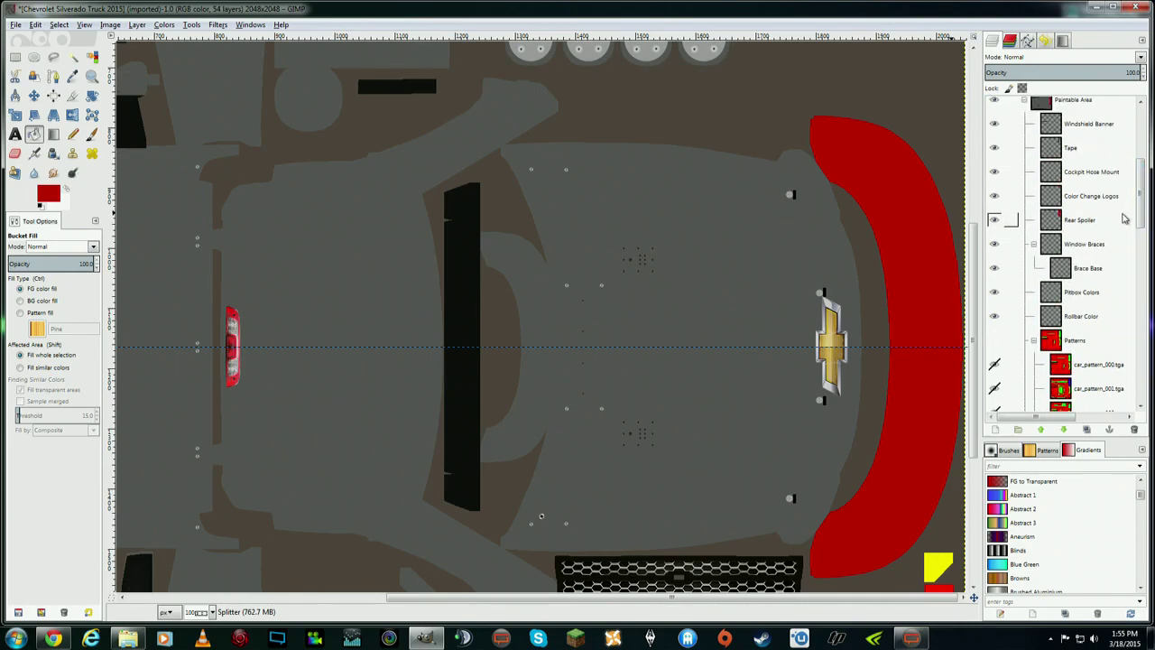
- Sample the rear spoiler panel's red with the Color Picker, then reselect the Splitter layer
{"action": "left_click", "coordinate": [1106, 226]}
{"action": "scroll", "coordinate": [943, 153], "scroll_direction": "up", "scroll_amount": 5}
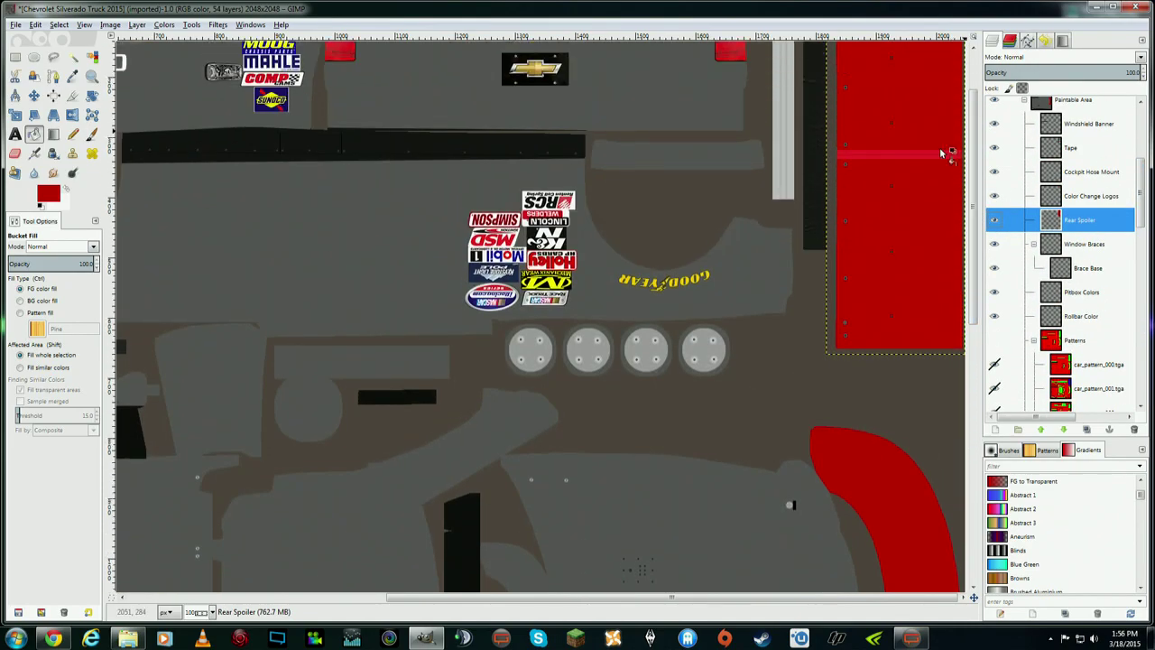
{"action": "left_click", "coordinate": [74, 78]}
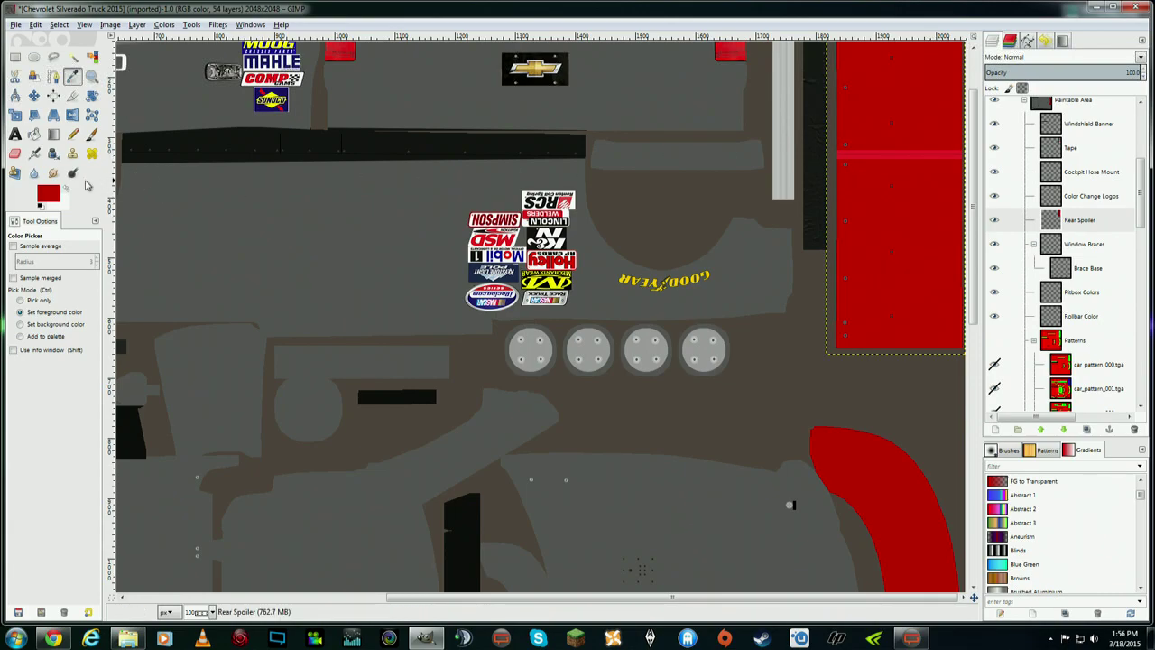
{"action": "left_click", "coordinate": [40, 206]}
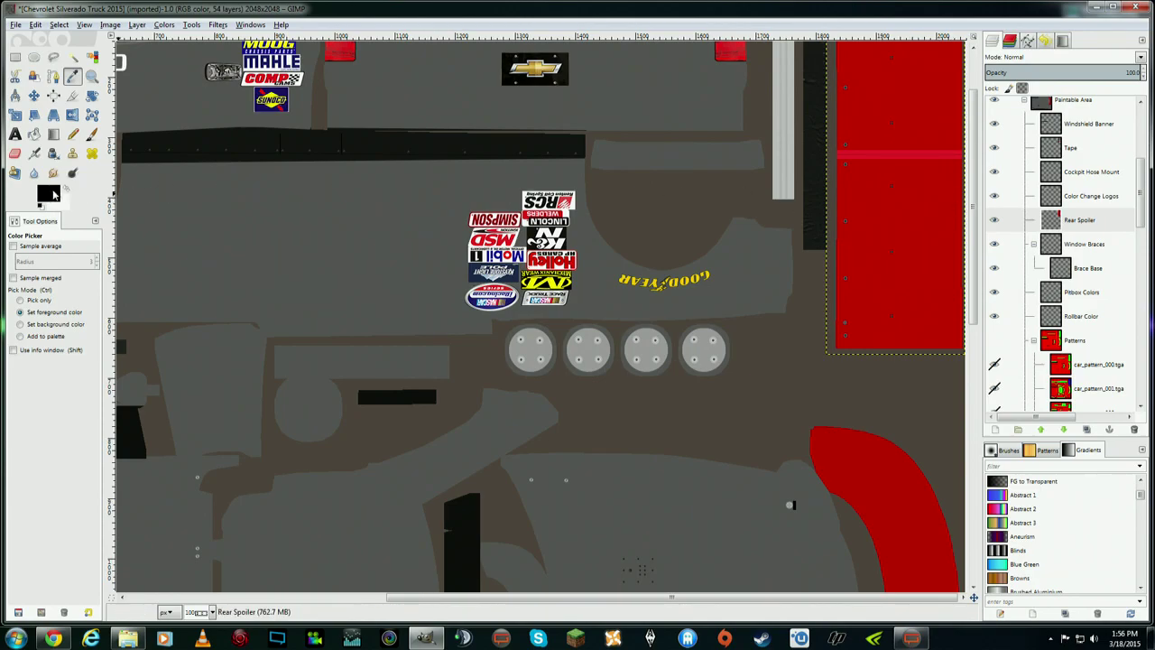
{"action": "left_click", "coordinate": [930, 204]}
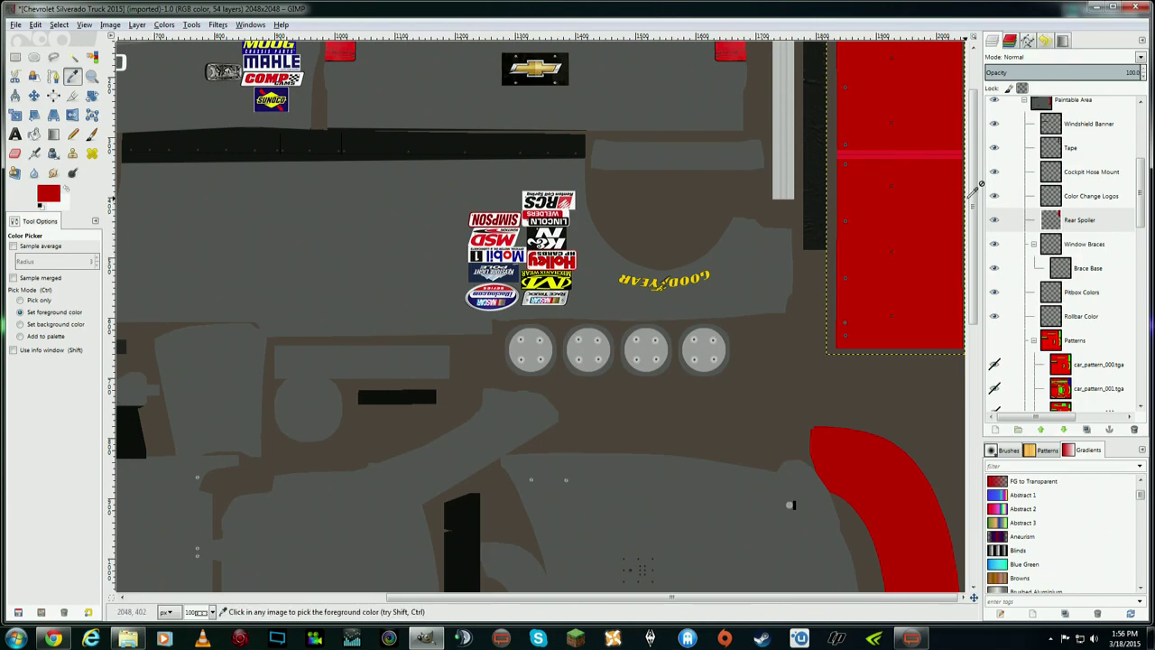
{"action": "left_click_drag", "start_coordinate": [973, 192], "coordinate": [988, 333]}
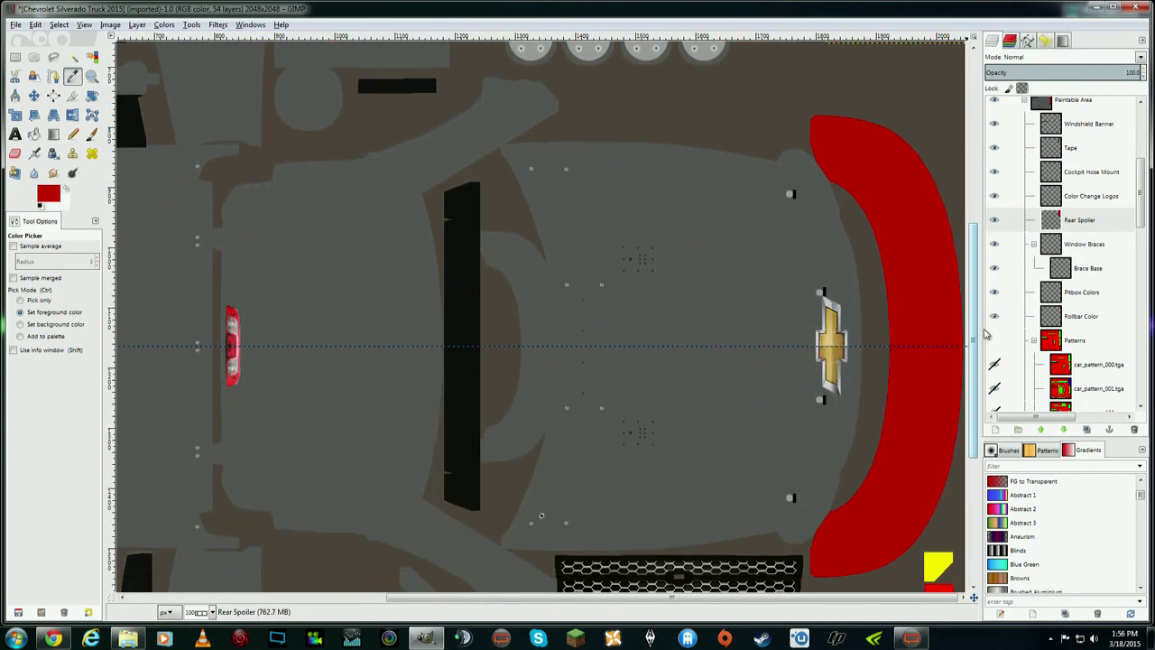
{"action": "left_click_drag", "start_coordinate": [1142, 185], "coordinate": [1137, 361]}
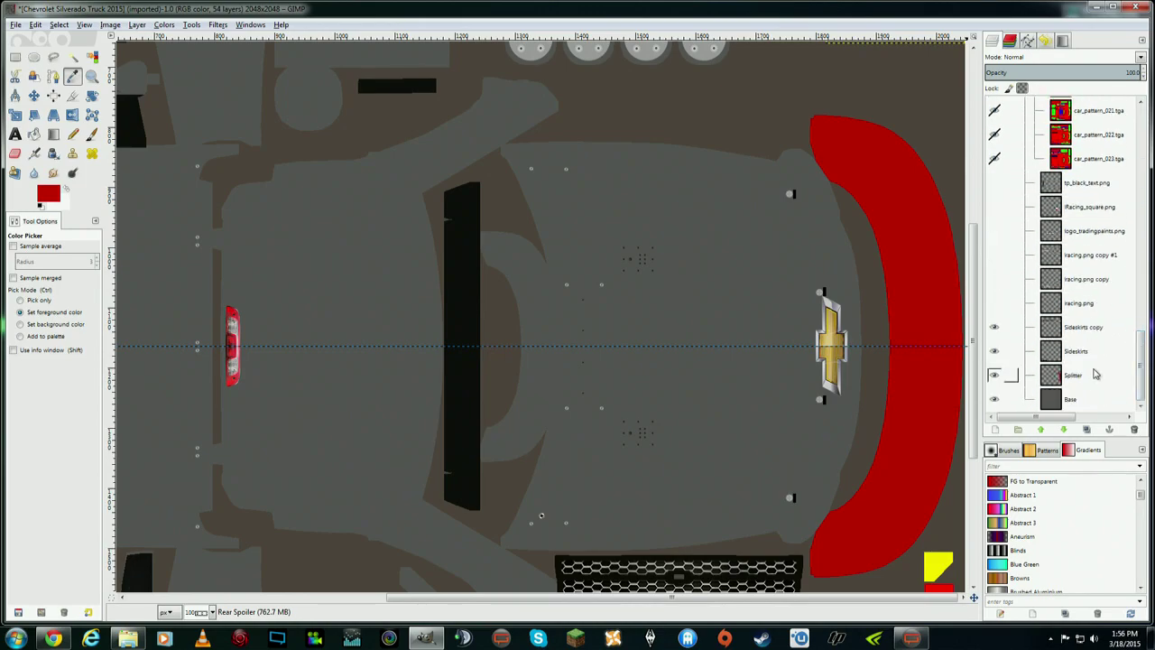
{"action": "left_click", "coordinate": [1077, 387]}
- Refill the splitter with the sampled red via Alpha to Selection, then deselect
{"action": "right_click", "coordinate": [1076, 383]}
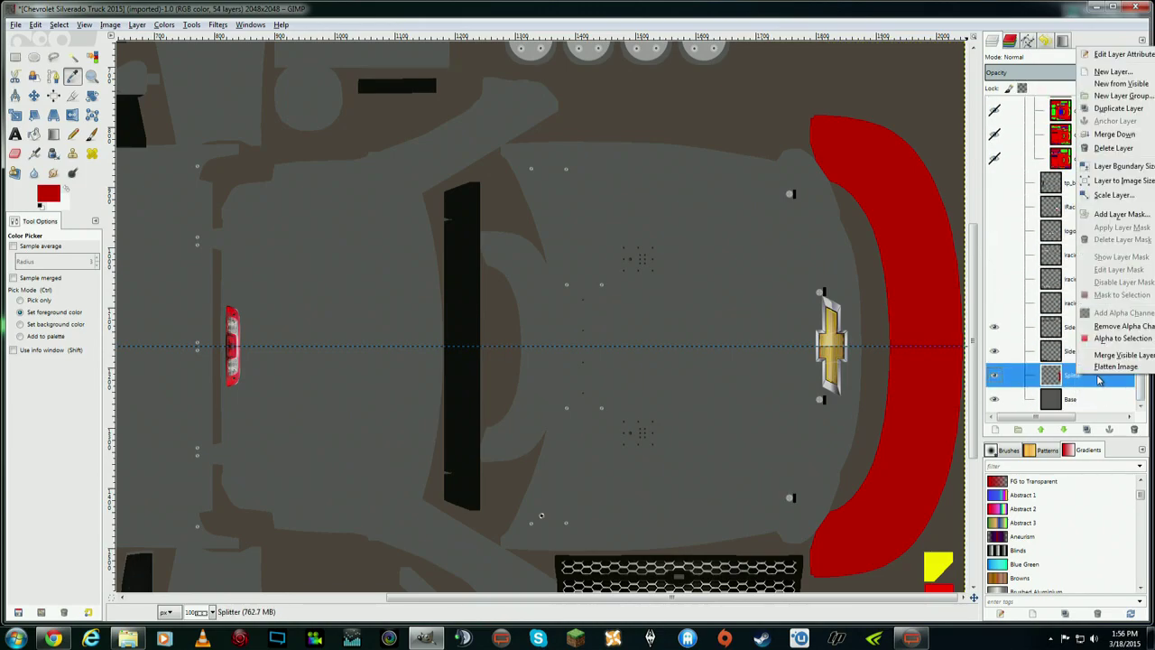
{"action": "left_click", "coordinate": [1119, 338]}
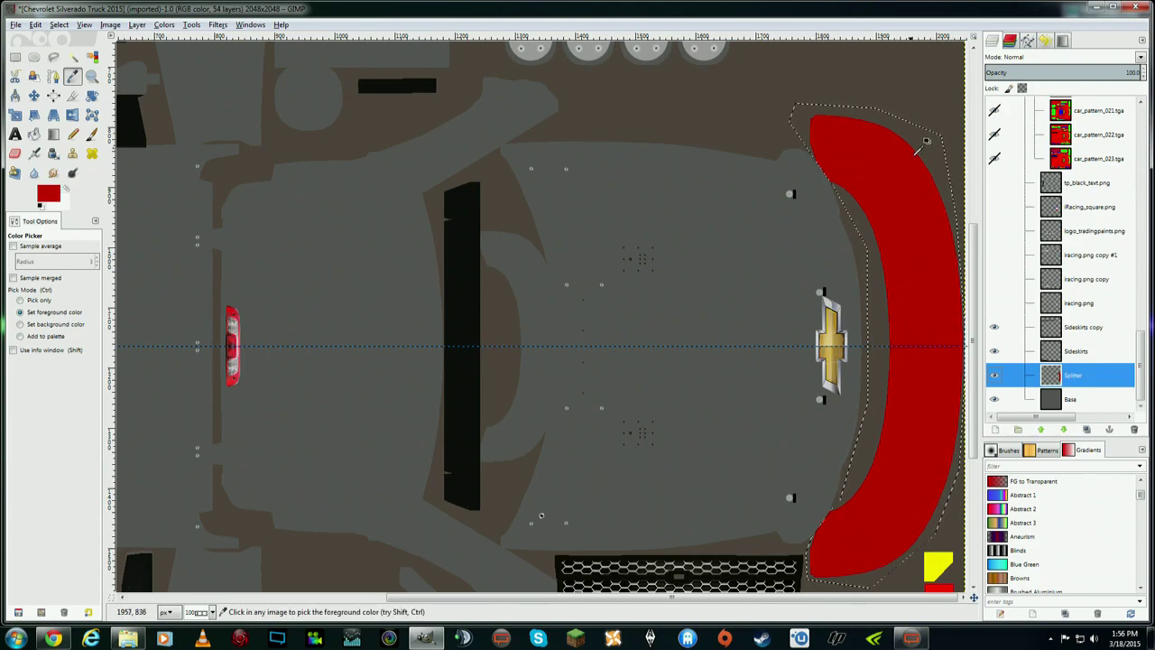
{"action": "left_click", "coordinate": [33, 133]}
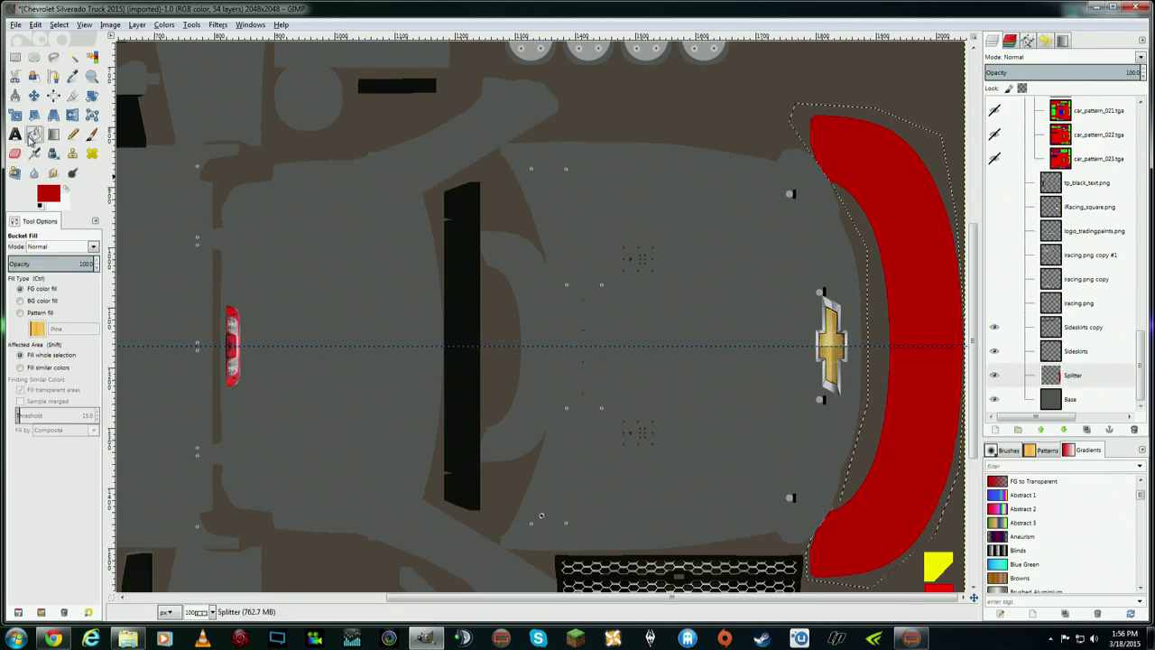
{"action": "left_click", "coordinate": [909, 247]}
{"action": "left_click", "coordinate": [35, 24]}
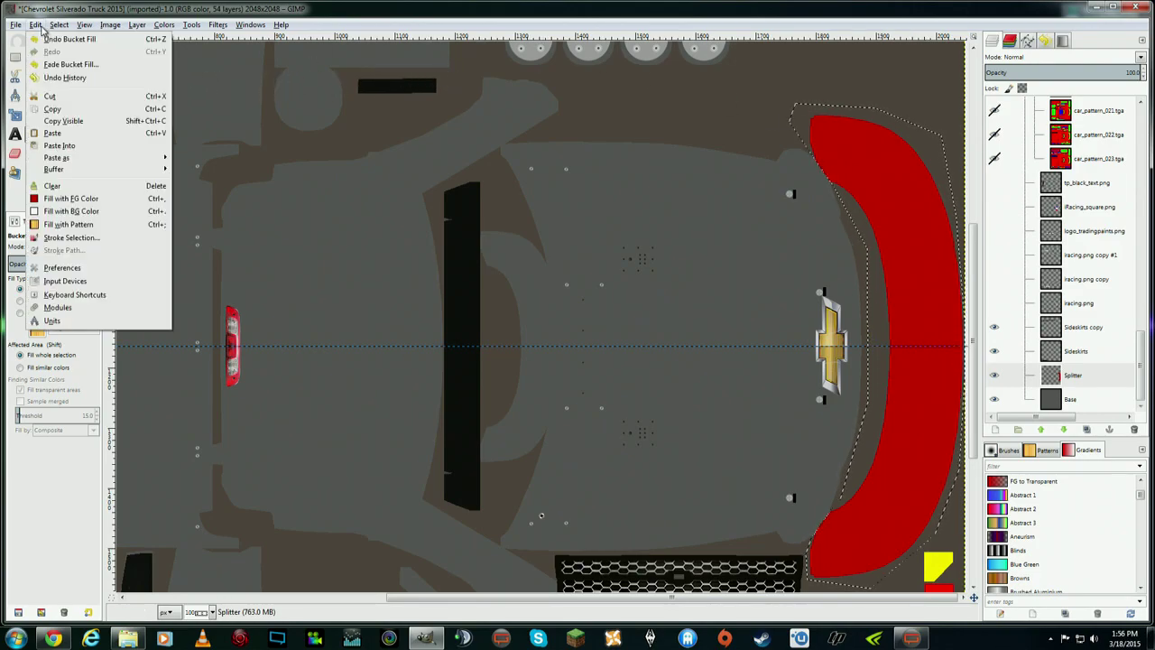
{"action": "left_click", "coordinate": [67, 55]}
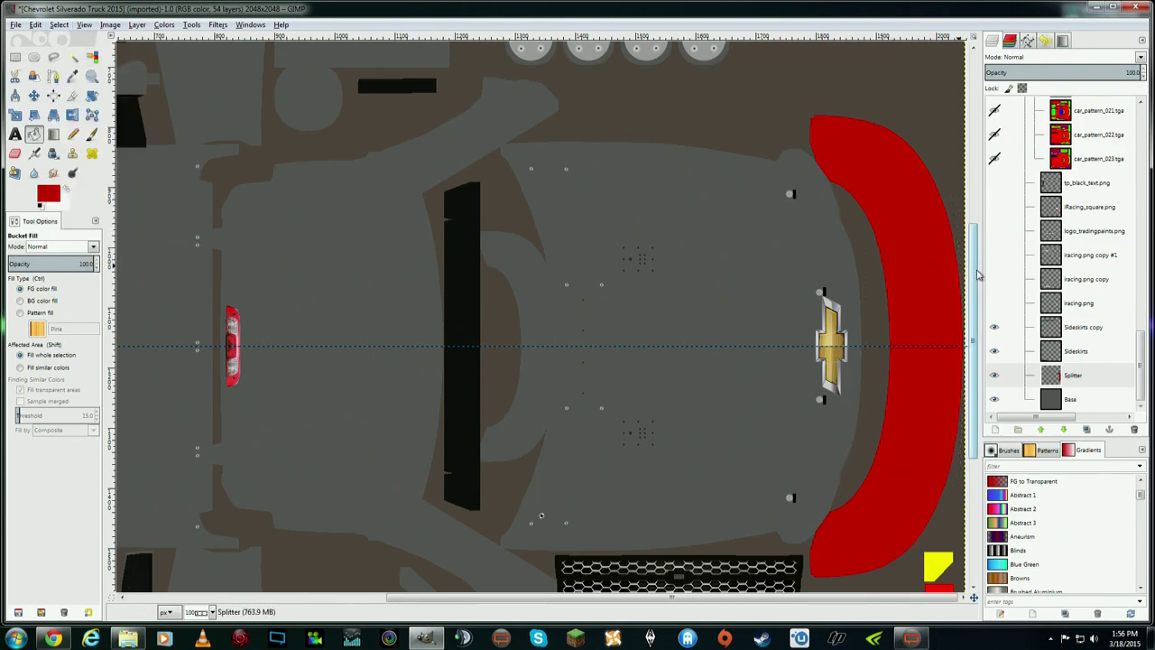
- Toggle the Splitter layer's visibility off and on, then load its Alpha to Selection
{"action": "mouse_move", "coordinate": [979, 275]}
{"action": "left_mouse_down"}
{"action": "mouse_move", "coordinate": [970, 108]}
{"action": "mouse_move", "coordinate": [972, 315]}
{"action": "mouse_move", "coordinate": [973, 287]}
{"action": "left_mouse_up"}
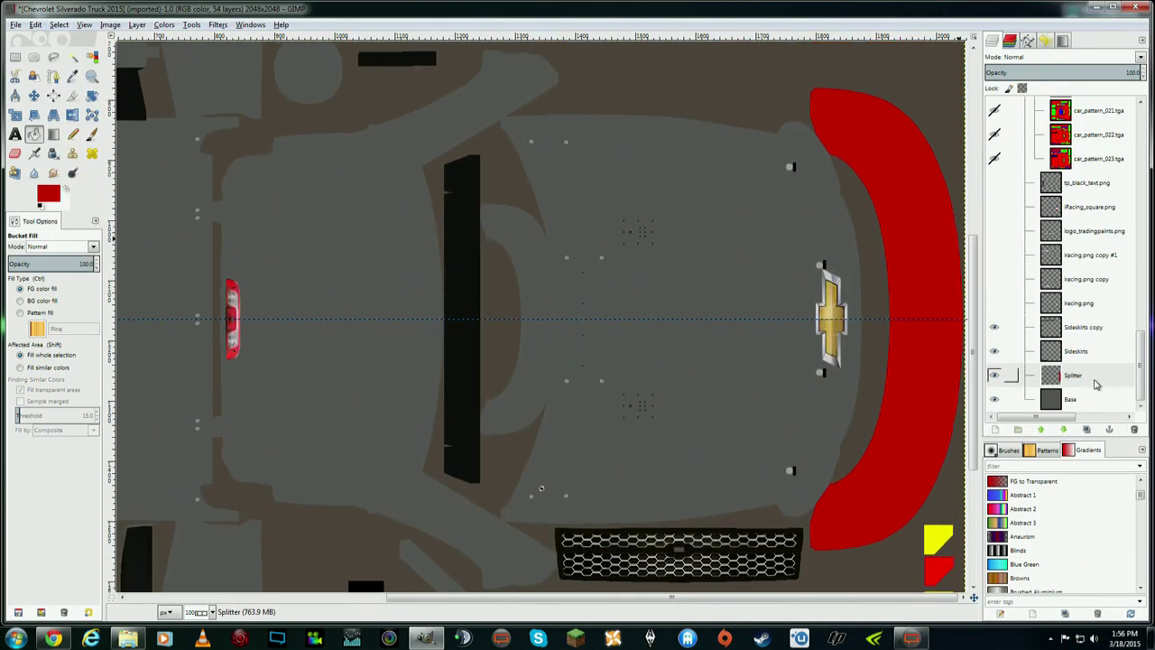
{"action": "left_click", "coordinate": [1094, 385]}
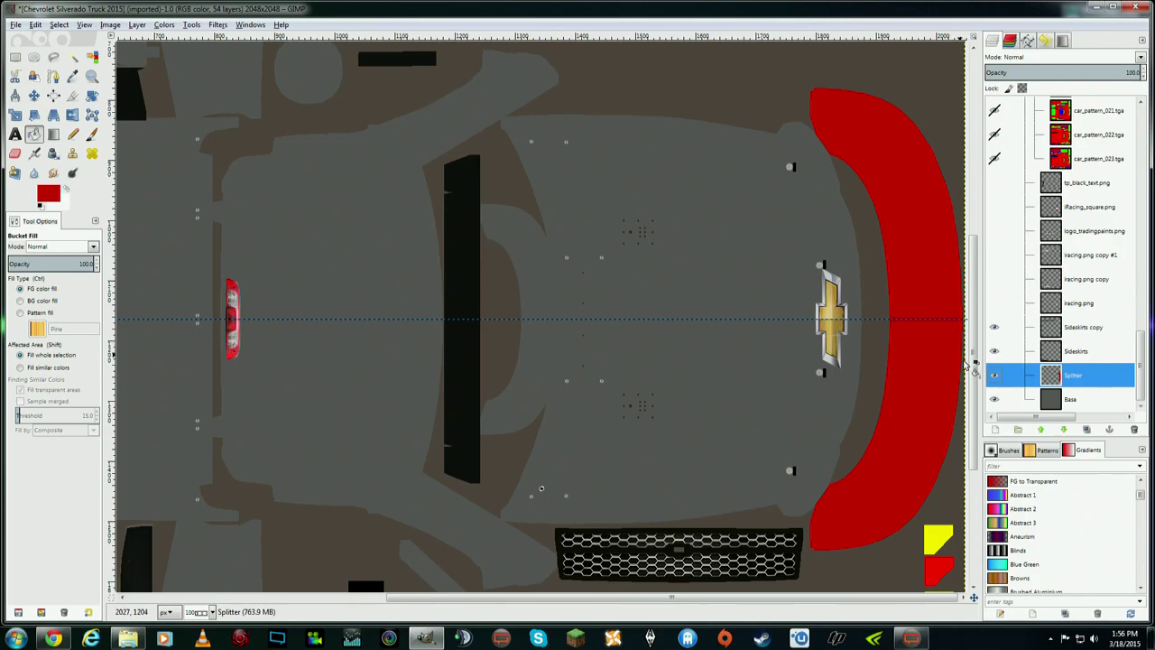
{"action": "left_click", "coordinate": [995, 376]}
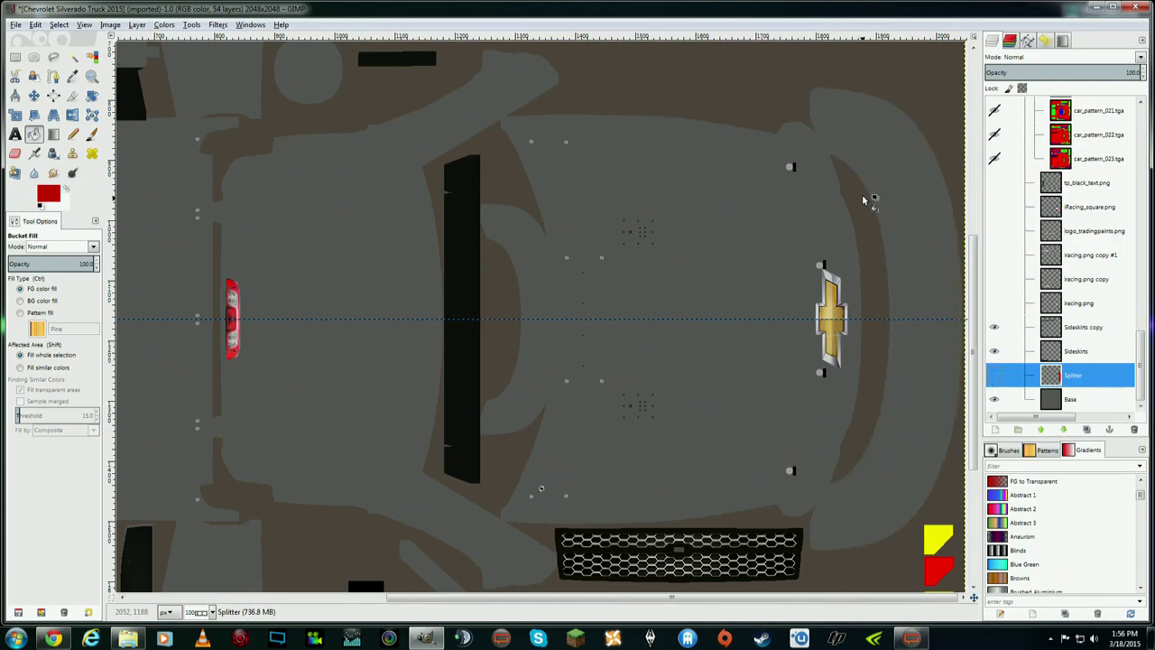
{"action": "left_click", "coordinate": [994, 376]}
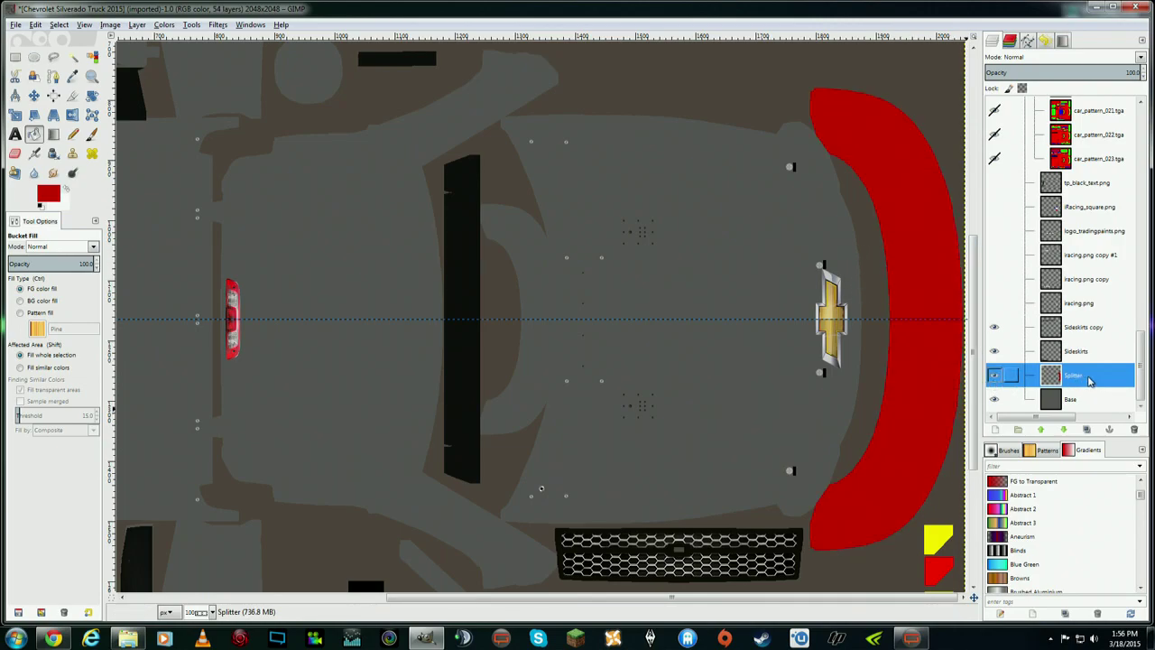
{"action": "right_click", "coordinate": [1089, 382]}
{"action": "left_click", "coordinate": [1123, 340]}
- Switch the foreground colour to bright green and bucket-fill the selected splitter as a trial
{"action": "left_click", "coordinate": [59, 193]}
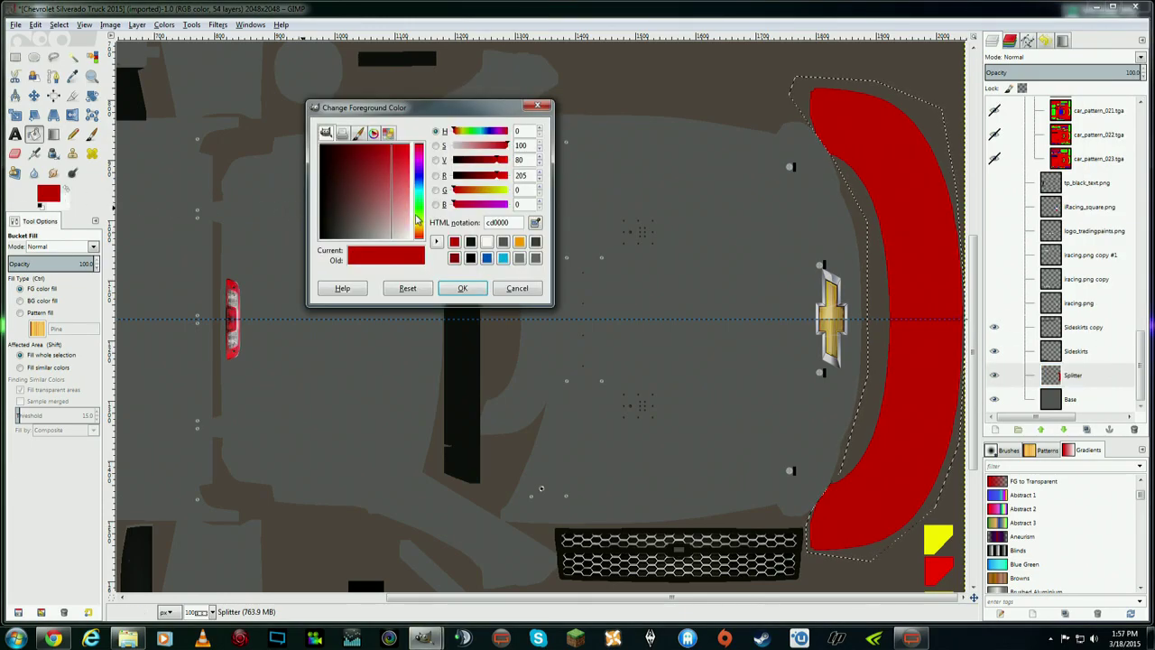
{"action": "left_click_drag", "start_coordinate": [420, 225], "coordinate": [420, 213]}
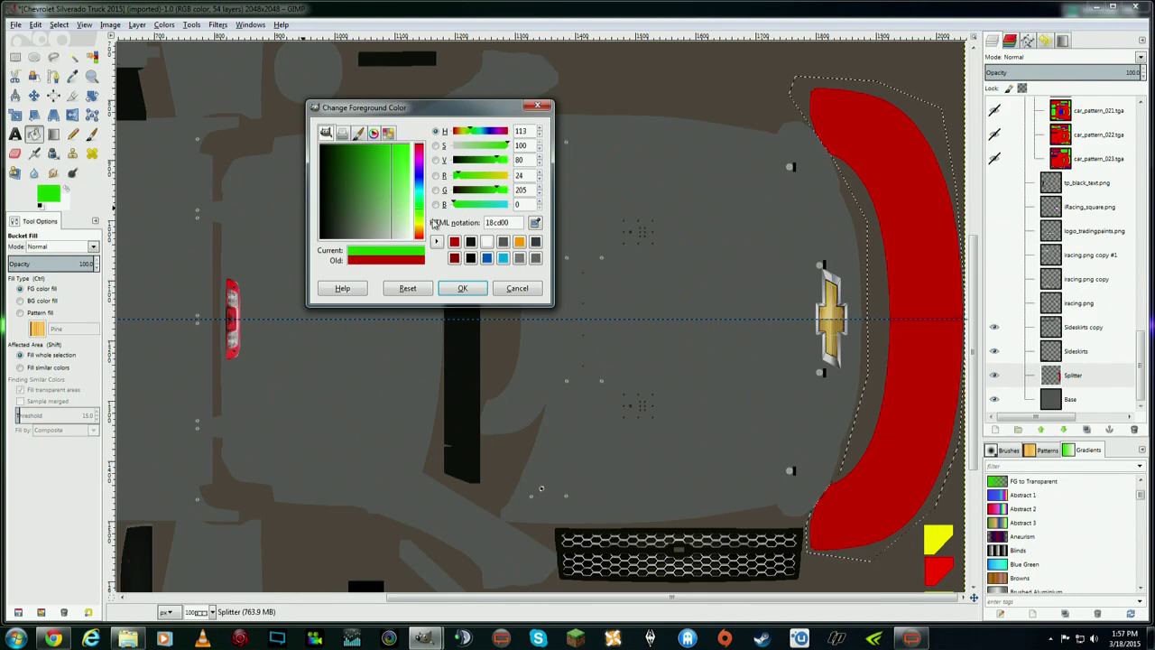
{"action": "left_click", "coordinate": [462, 288]}
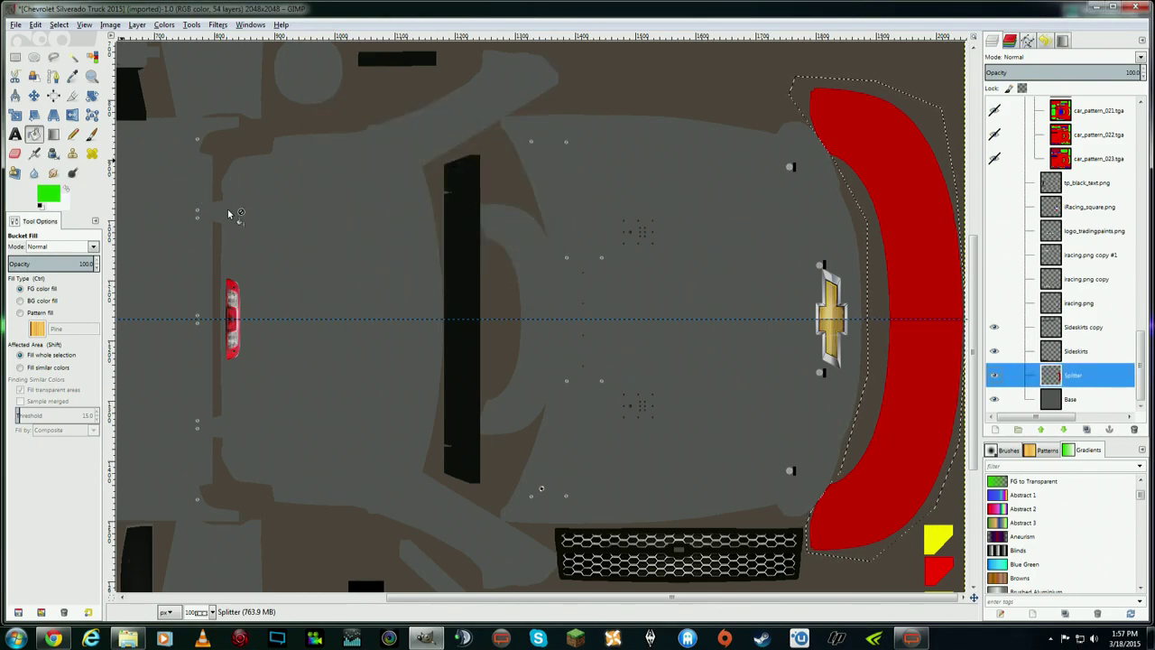
{"action": "left_click", "coordinate": [934, 282]}
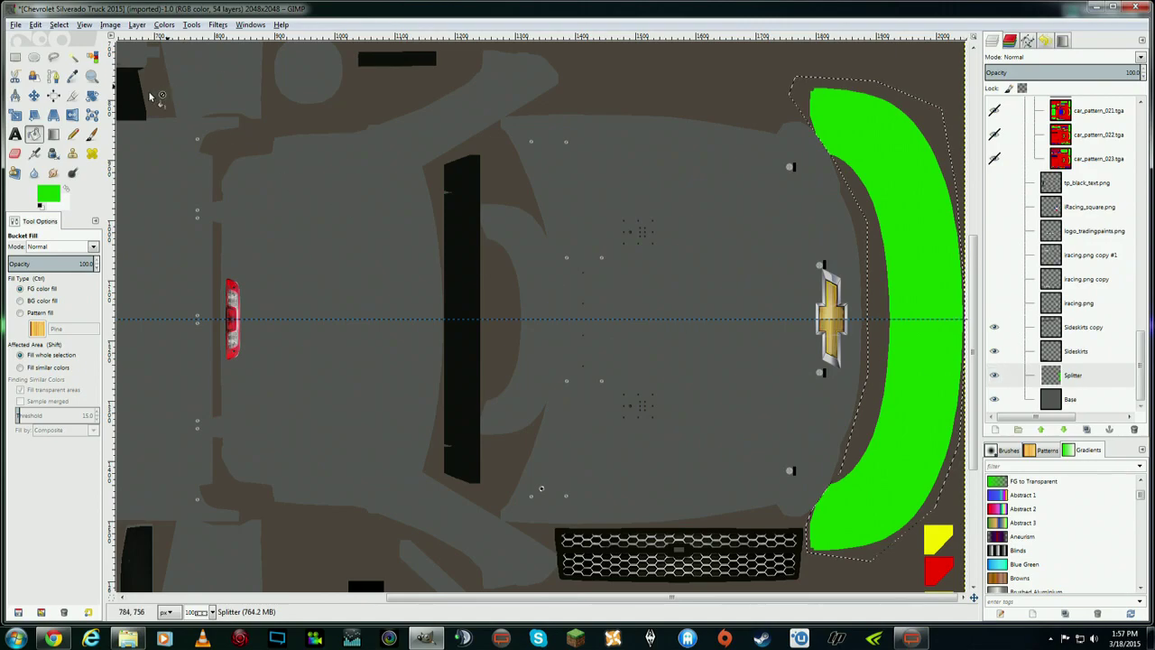
- Undo the green fill to restore the red splitter, then clear the selection
{"action": "left_click", "coordinate": [36, 25]}
{"action": "left_click", "coordinate": [47, 39]}
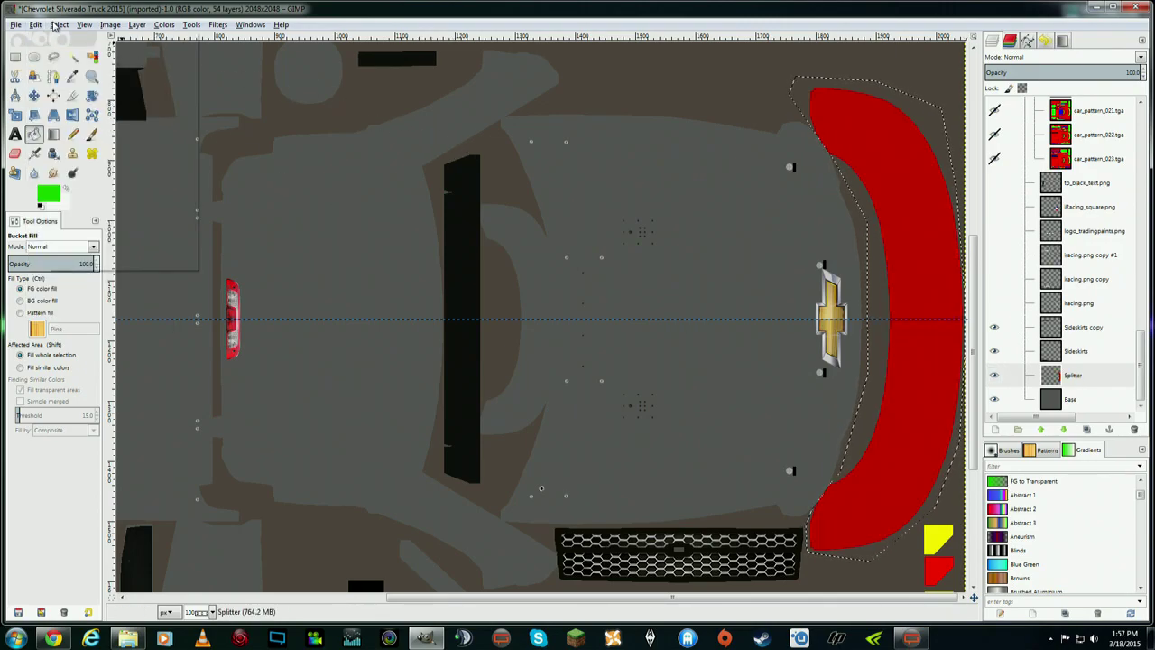
{"action": "left_click", "coordinate": [59, 25]}
{"action": "left_click", "coordinate": [90, 55]}
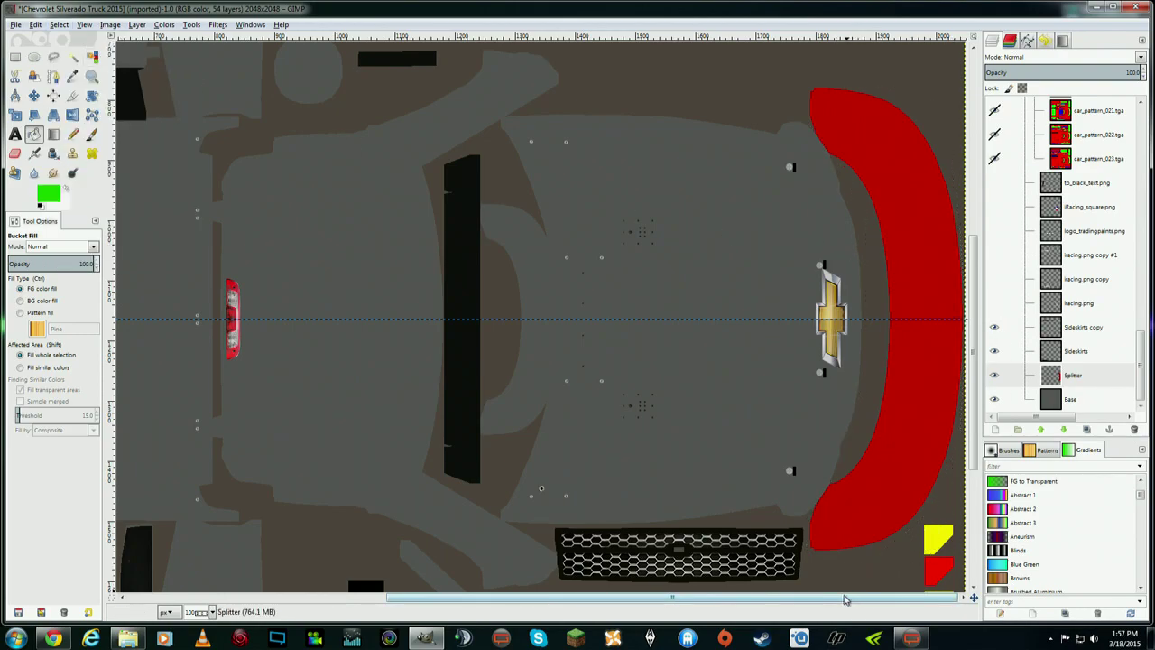
- Zoom the canvas to 1:2 (50%) and scroll to frame the whole truck texture
{"action": "left_click_drag", "start_coordinate": [671, 597], "coordinate": [598, 598]}
{"action": "left_click_drag", "start_coordinate": [974, 386], "coordinate": [885, 204]}
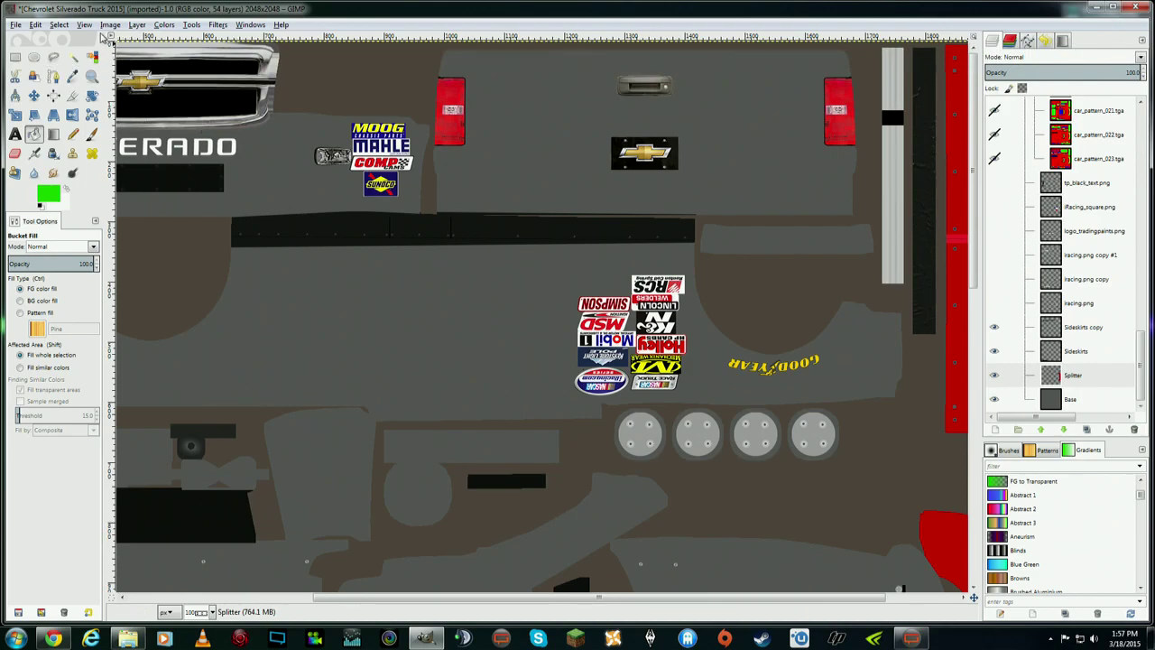
{"action": "left_click", "coordinate": [86, 24]}
{"action": "mouse_move", "coordinate": [166, 65]}
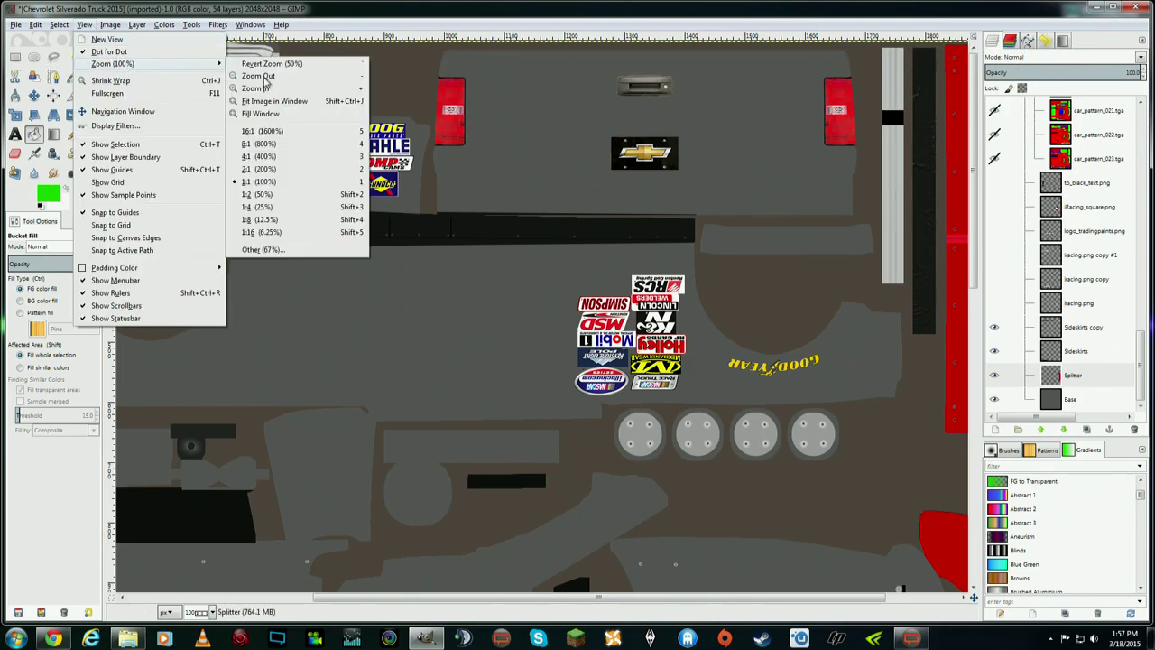
{"action": "left_click", "coordinate": [283, 195]}
{"action": "left_click_drag", "start_coordinate": [980, 173], "coordinate": [976, 257]}
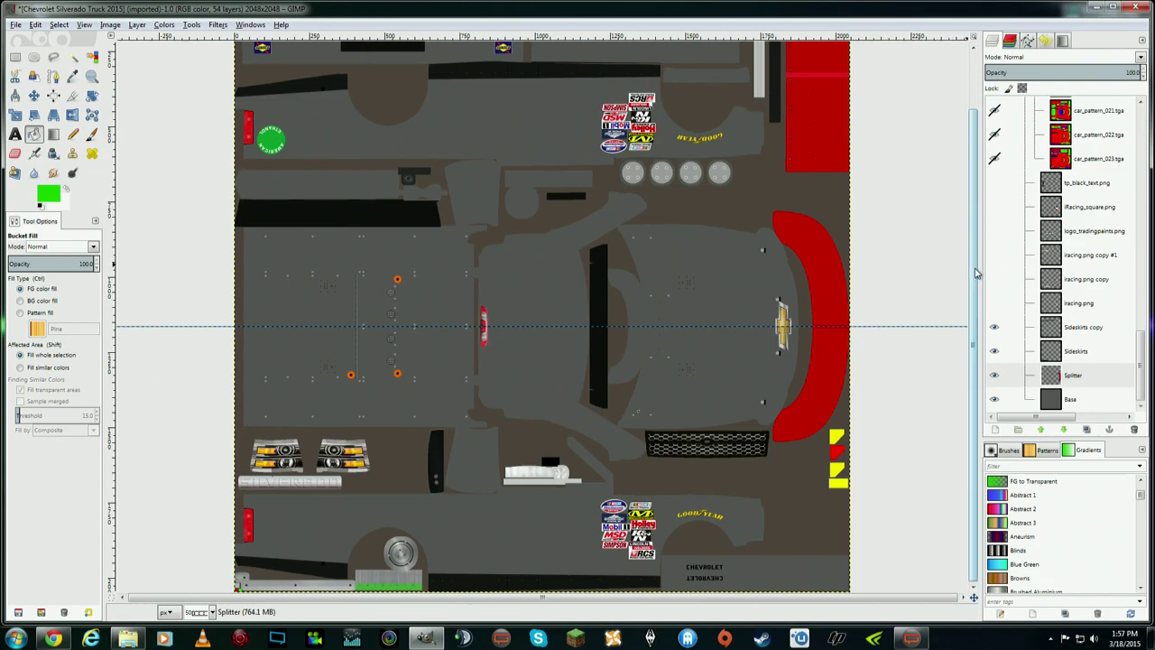
{"action": "left_click_drag", "start_coordinate": [976, 308], "coordinate": [975, 242]}
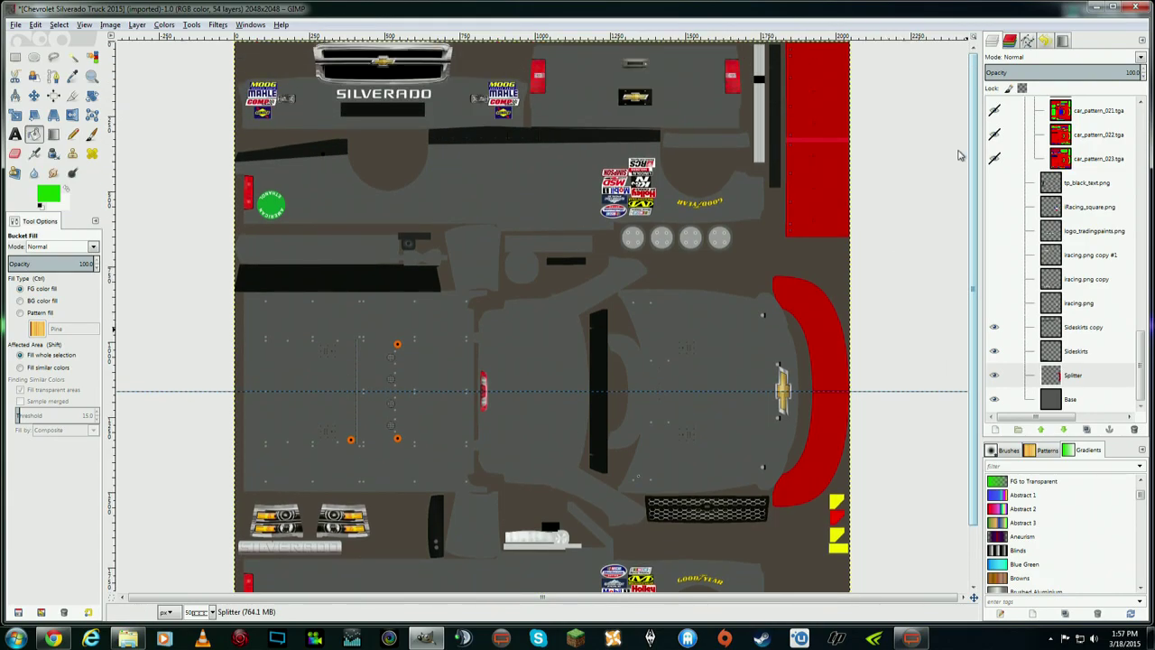
{"action": "scroll", "coordinate": [961, 262], "scroll_direction": "down", "scroll_amount": 2}
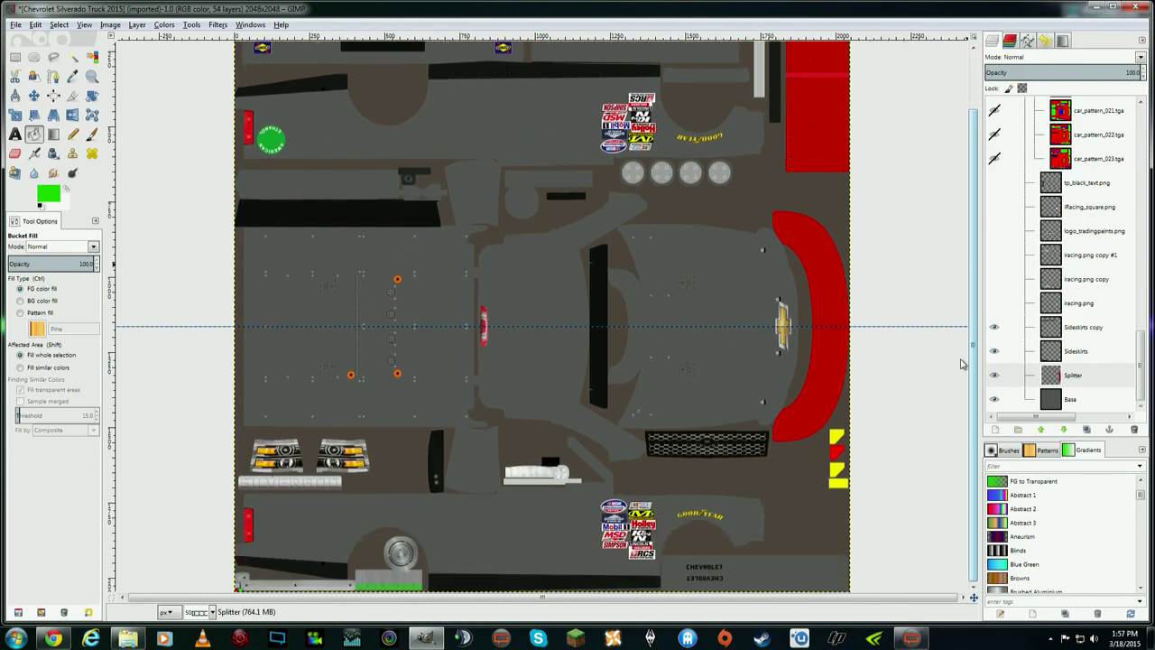
{"action": "scroll", "coordinate": [972, 289], "scroll_direction": "up", "scroll_amount": 2}
{"action": "scroll", "coordinate": [973, 271], "scroll_direction": "down", "scroll_amount": 2}
- Place the stripe path's first anchor near CHEVROLET and add a new Stripes layer above Sideskirts
{"action": "left_click", "coordinate": [53, 77]}
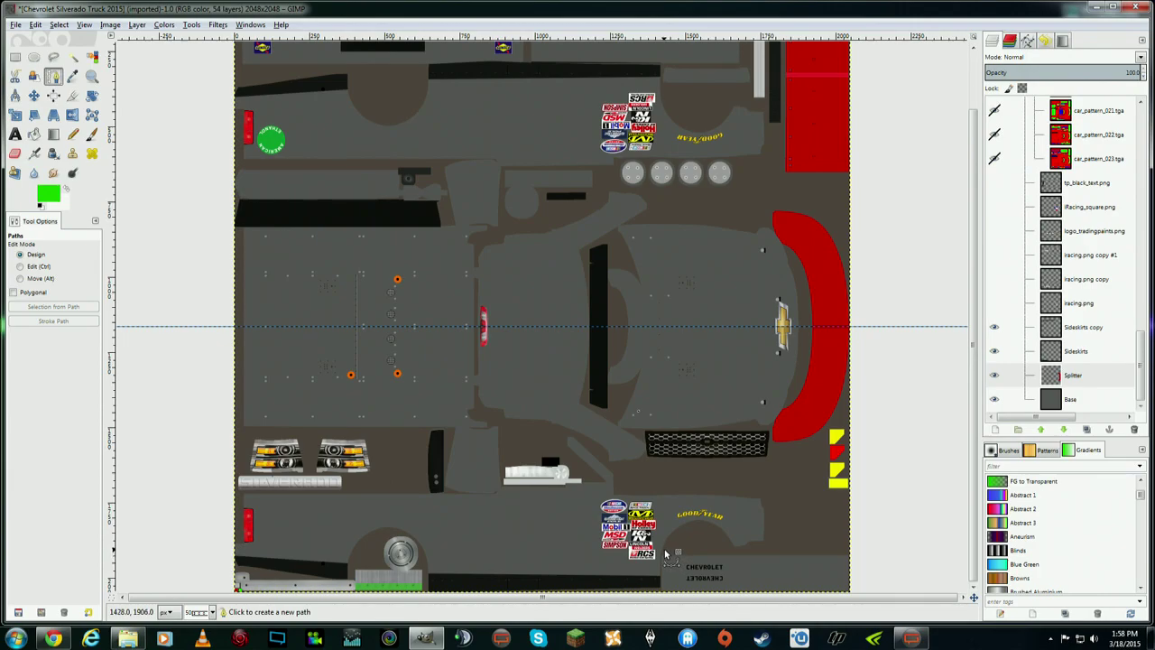
{"action": "left_click", "coordinate": [665, 552]}
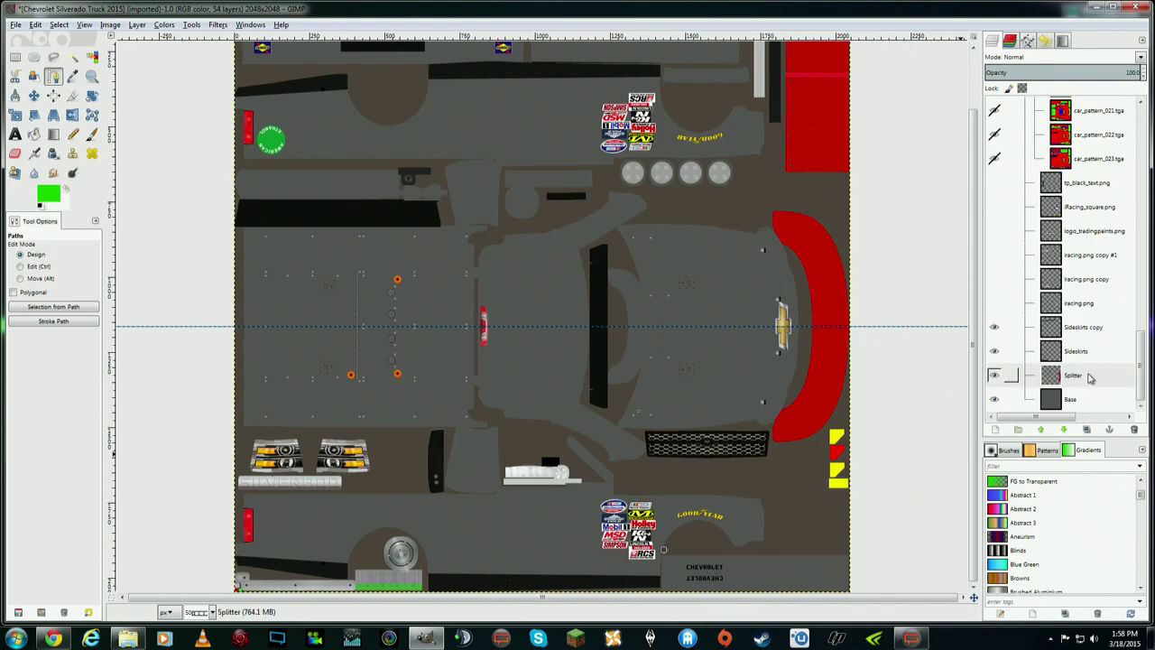
{"action": "left_click", "coordinate": [1089, 359]}
{"action": "right_click", "coordinate": [1089, 359]}
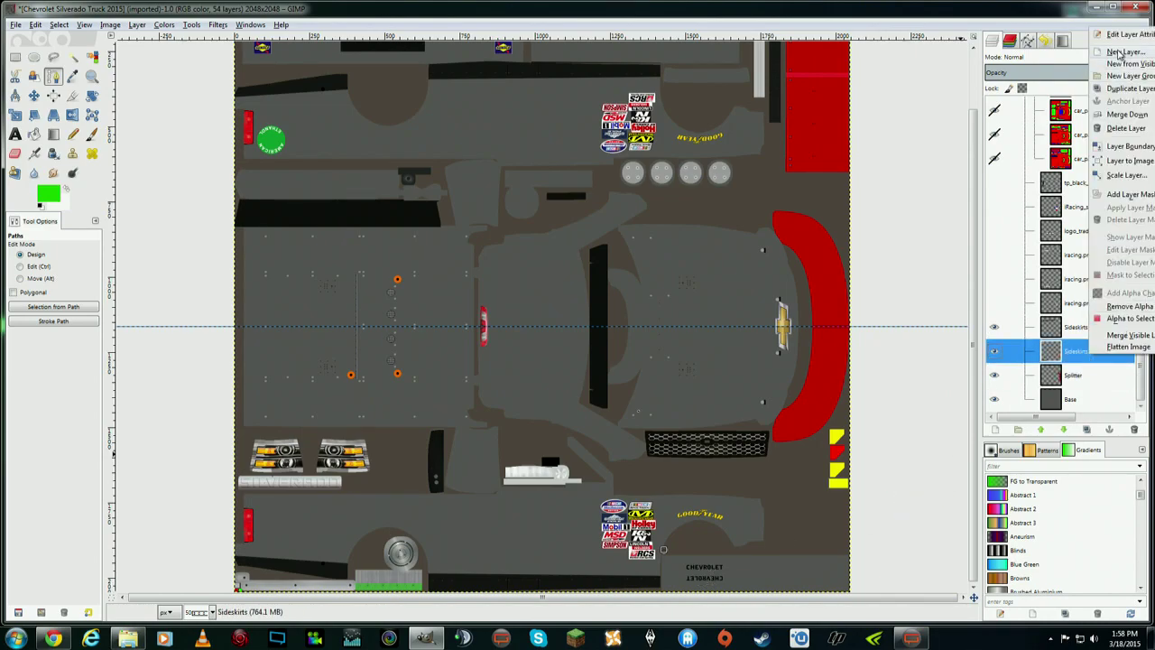
{"action": "left_click", "coordinate": [428, 108]}
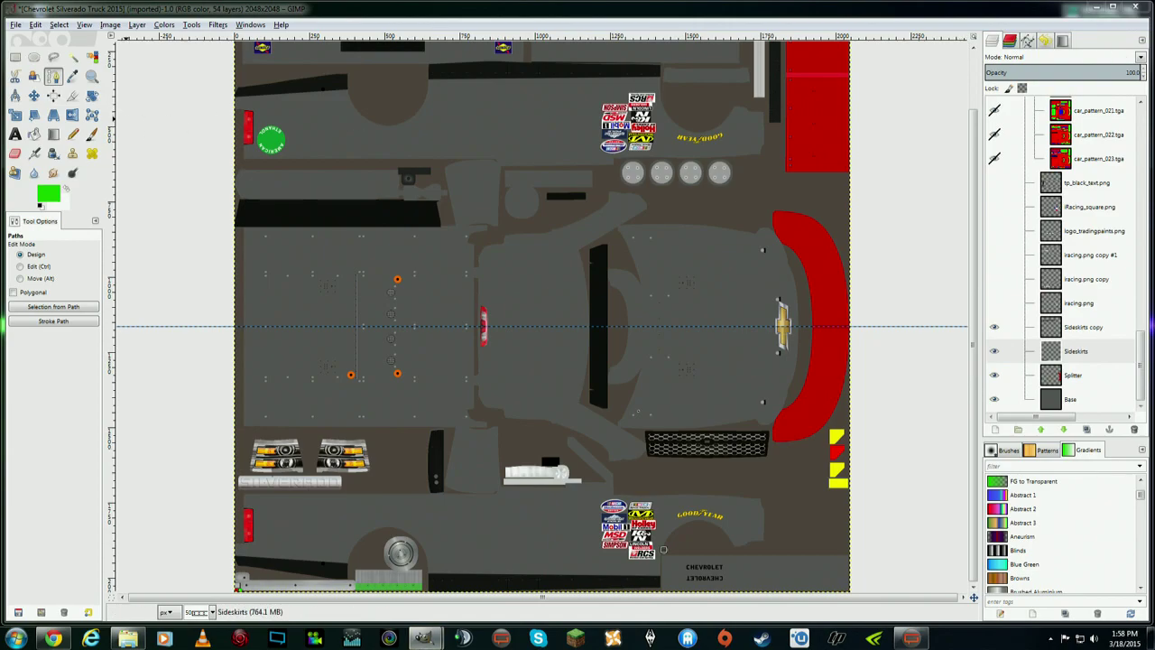
{"action": "key", "text": "Return"}
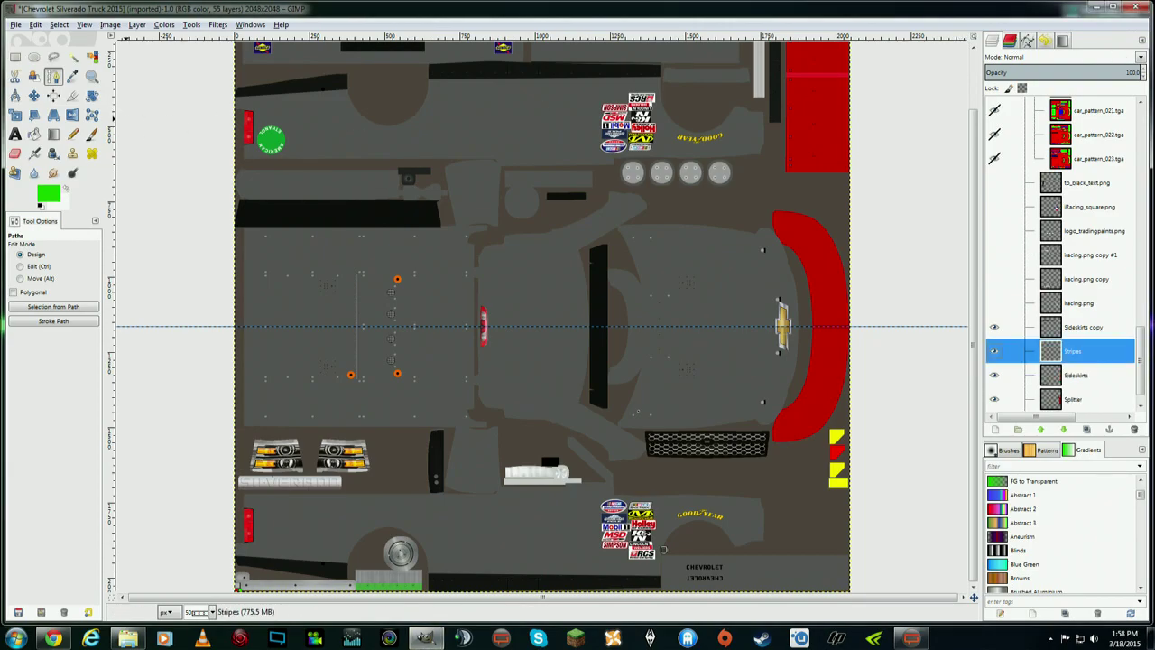
{"action": "left_click", "coordinate": [1105, 372]}
{"action": "left_click", "coordinate": [1119, 354]}
{"action": "scroll", "coordinate": [1142, 383], "scroll_direction": "down", "scroll_amount": 1}
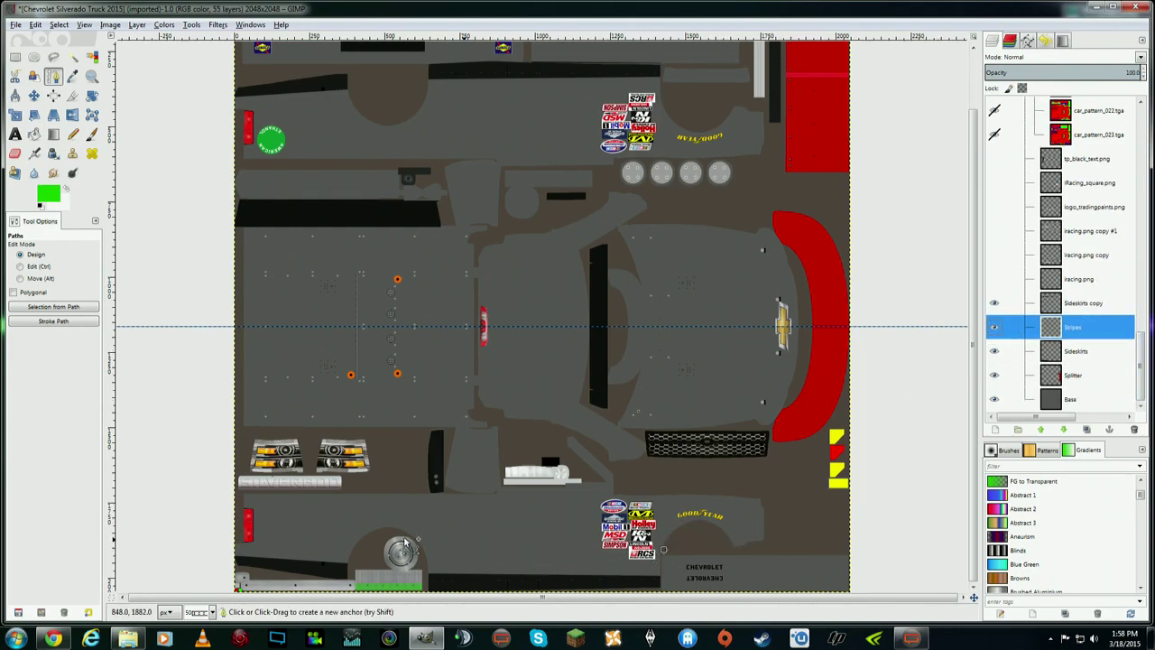
- Place the stripe path's second anchor near the texture's left edge and swap colours so white is foreground
{"action": "left_click", "coordinate": [242, 539]}
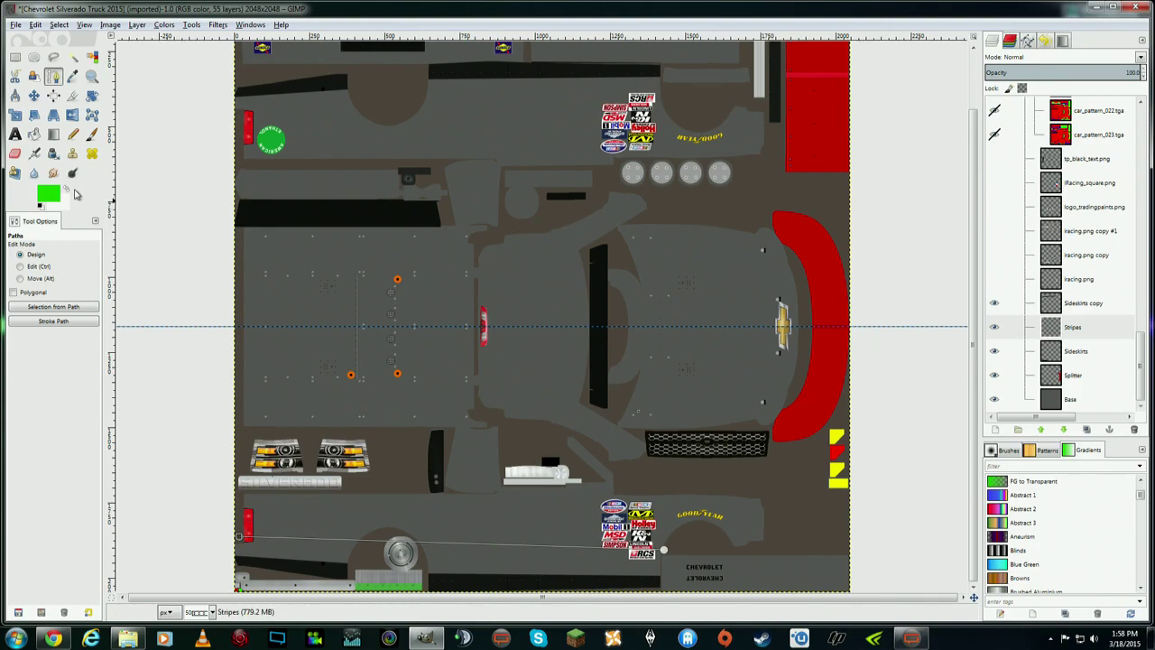
{"action": "left_click", "coordinate": [66, 190]}
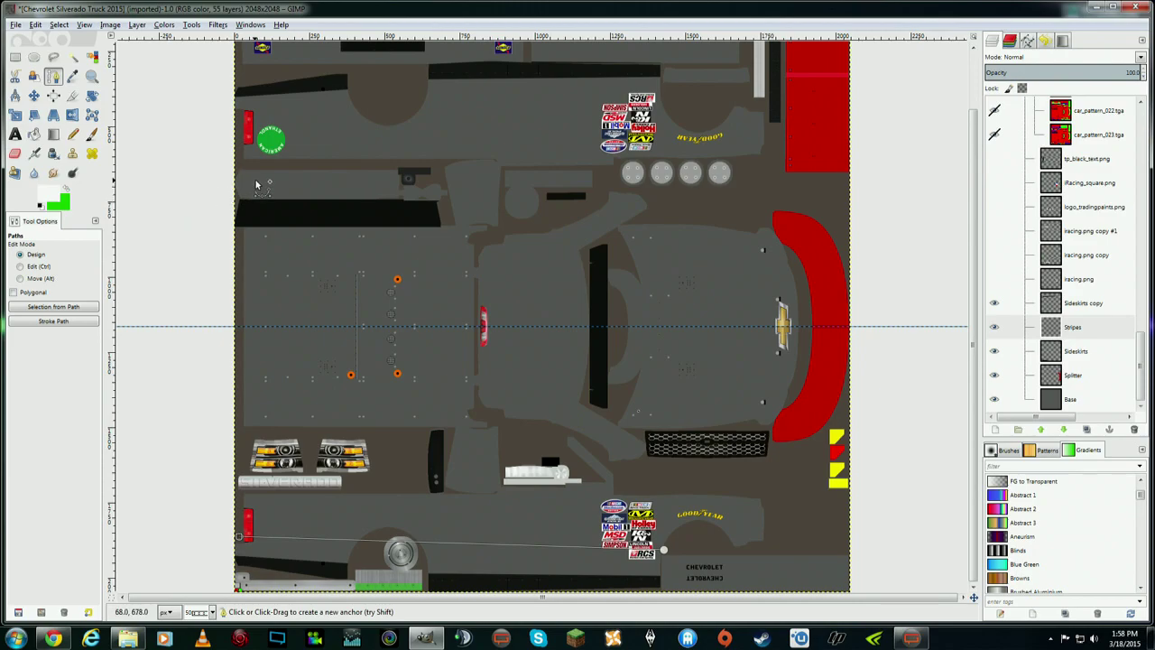
- Open Stroke Path for the stripe with Solid color, 8 px line width, and Line Style expanded
{"action": "left_click", "coordinate": [59, 25]}
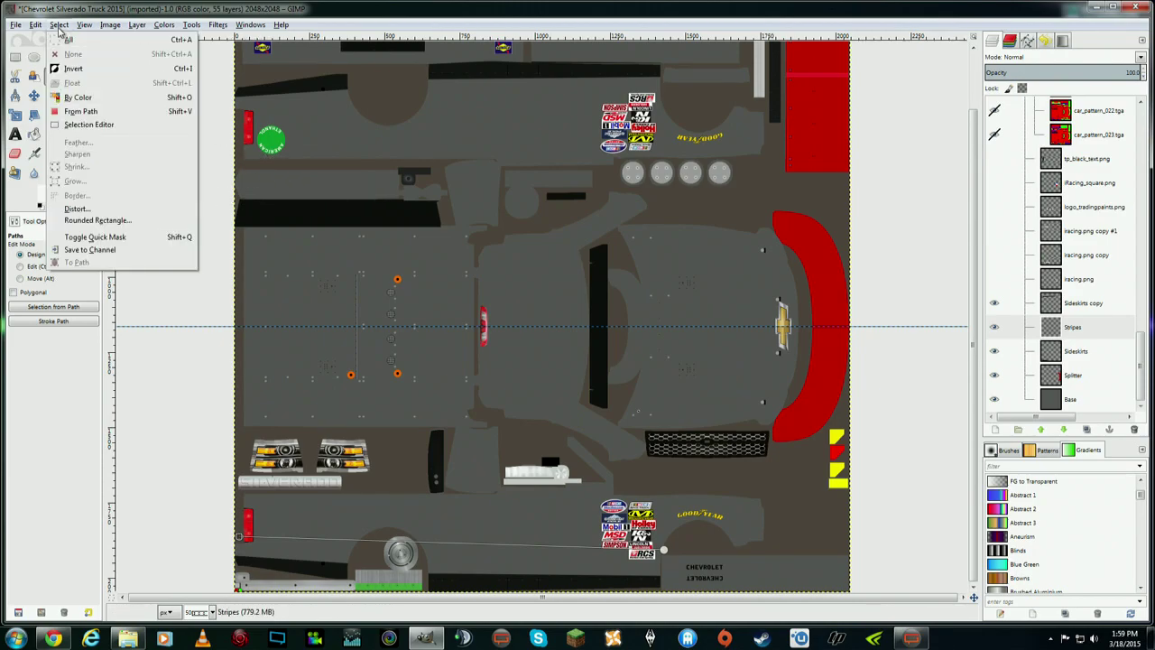
{"action": "mouse_move", "coordinate": [35, 26]}
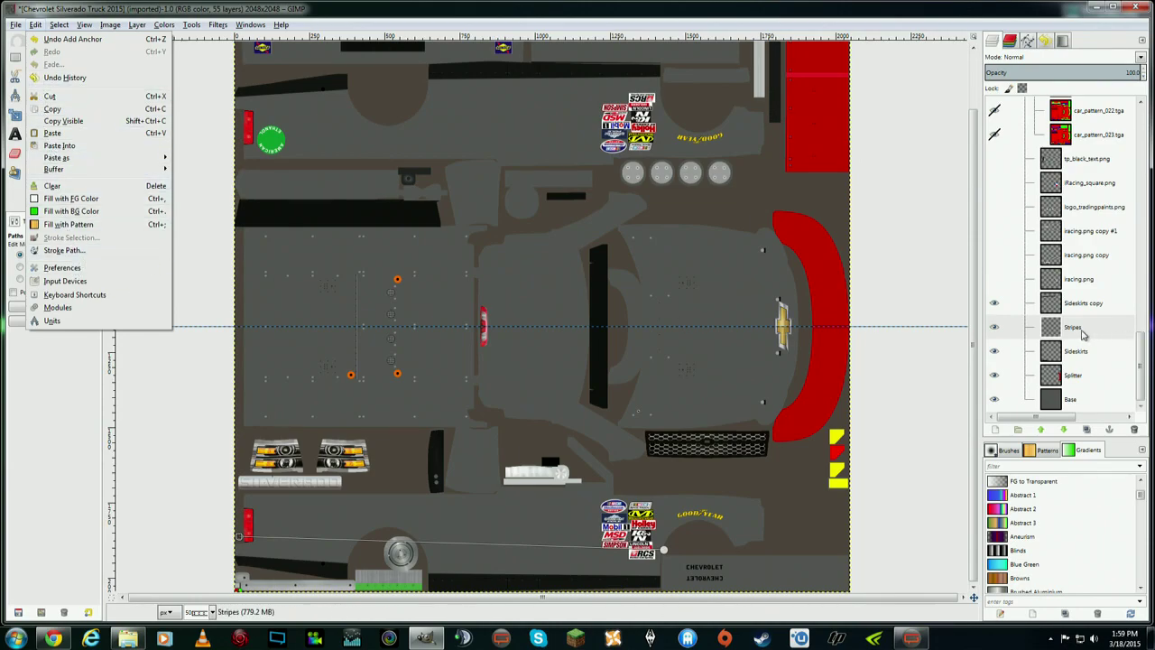
{"action": "left_click", "coordinate": [76, 251]}
{"action": "mouse_move", "coordinate": [630, 223]}
{"action": "left_mouse_down"}
{"action": "mouse_move", "coordinate": [695, 111]}
{"action": "mouse_move", "coordinate": [709, 113]}
{"action": "left_mouse_up"}
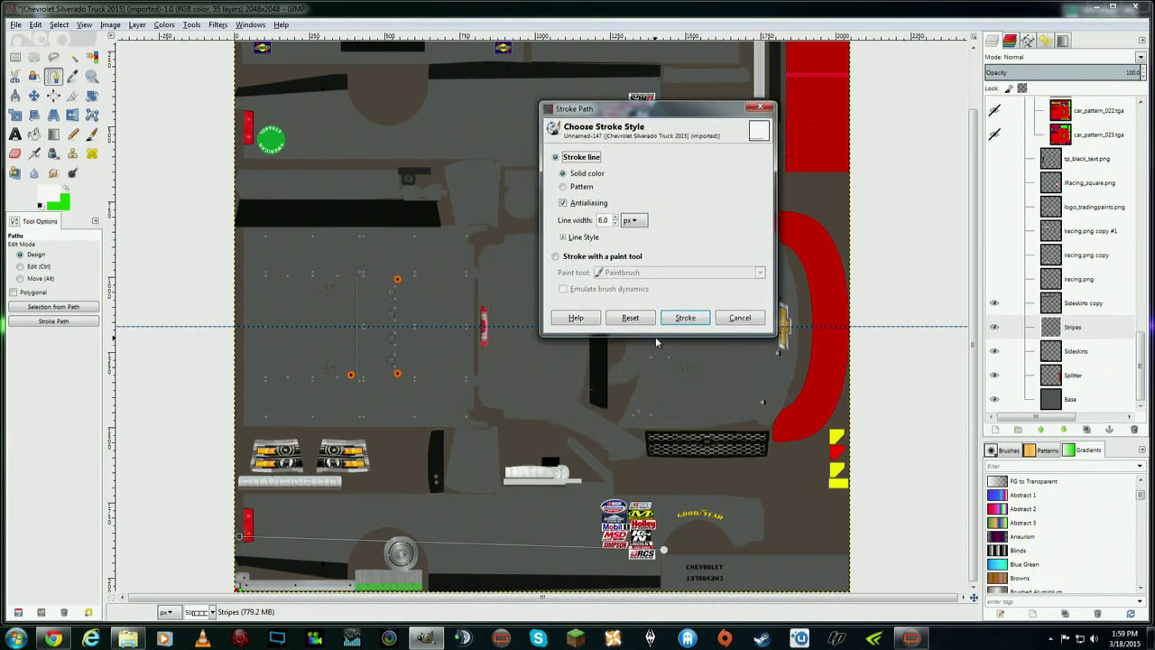
{"action": "left_click", "coordinate": [567, 189]}
{"action": "left_click", "coordinate": [566, 174]}
{"action": "left_click", "coordinate": [616, 224]}
{"action": "left_click", "coordinate": [563, 238]}
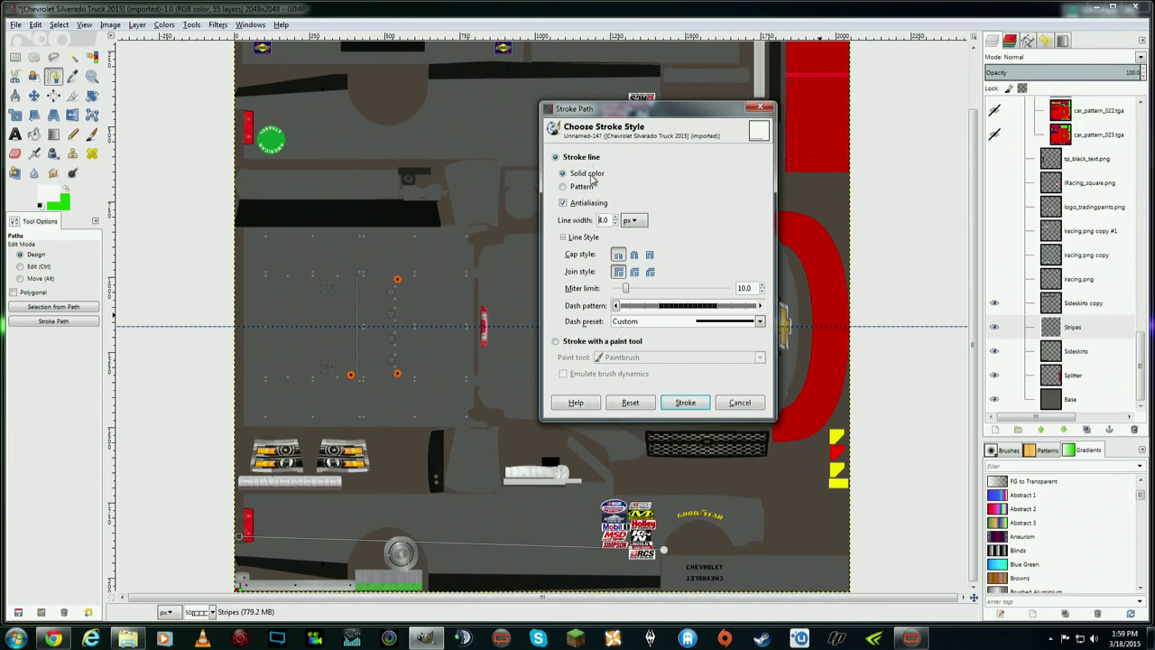
- Stroke the drawn path in white, then undo that first white stroke
{"action": "left_click", "coordinate": [681, 406]}
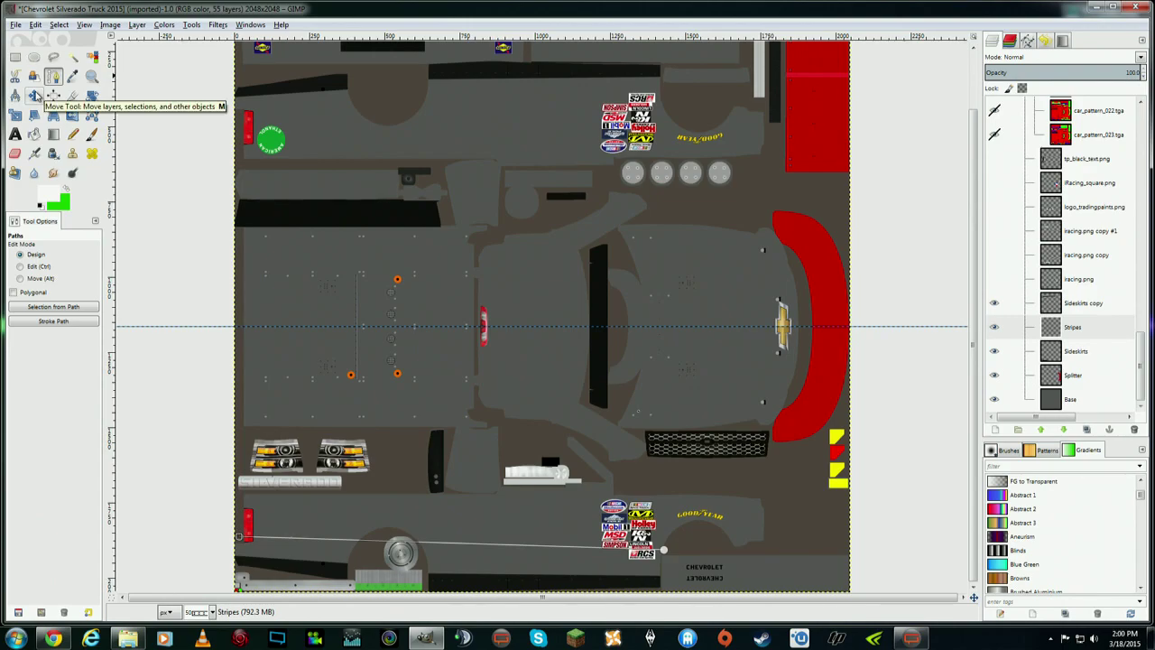
{"action": "left_click", "coordinate": [35, 96]}
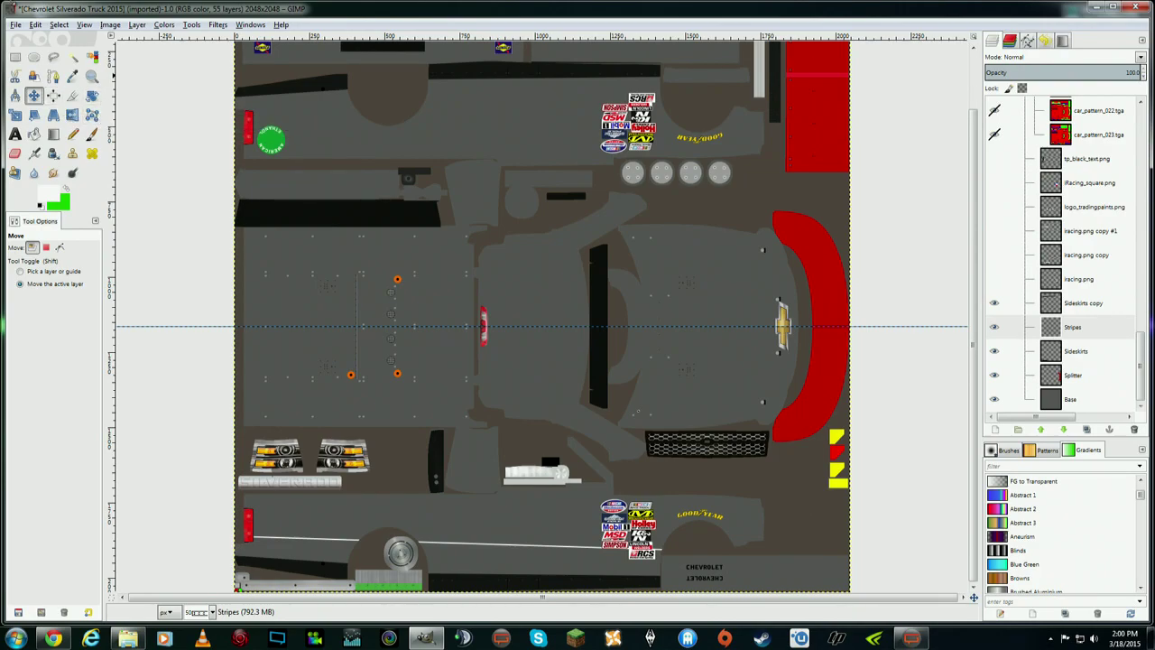
{"action": "left_click", "coordinate": [38, 26]}
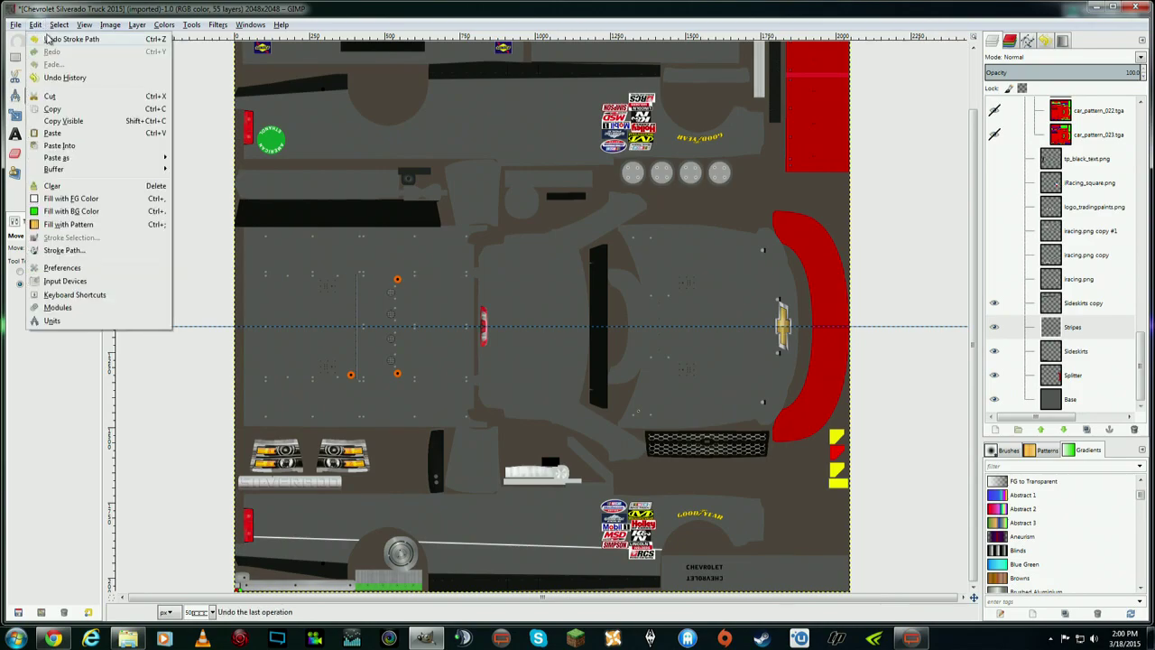
{"action": "left_click", "coordinate": [51, 40]}
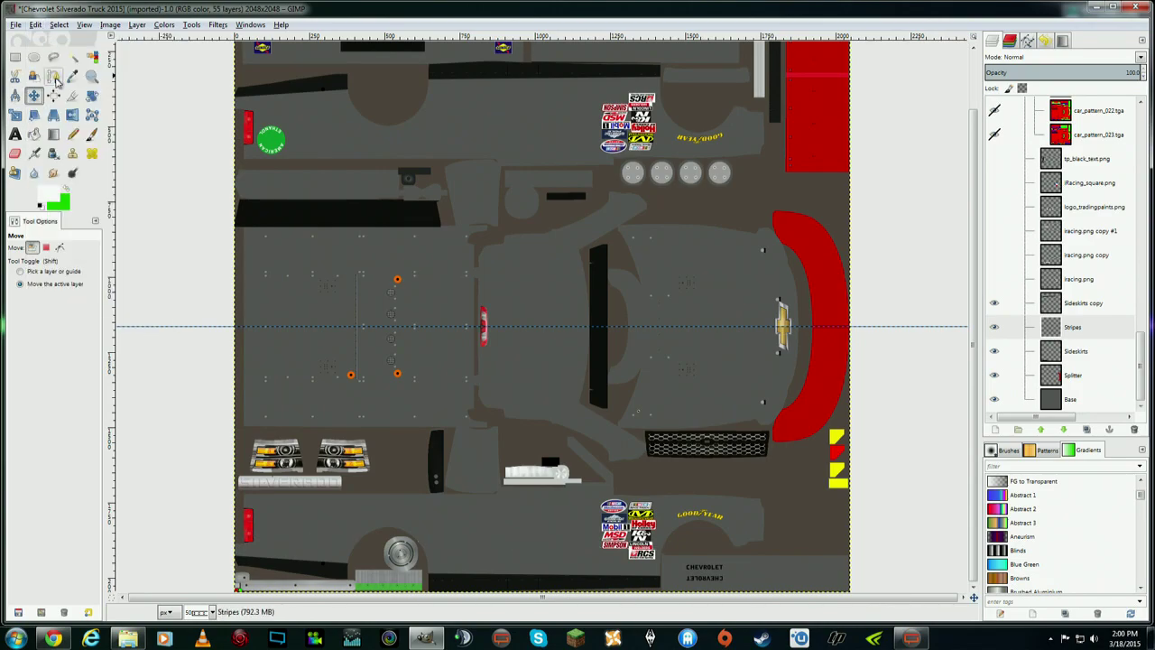
- Draw a new path from the lower sponsor logos to the left edge and stroke it as an 8 px white line
{"action": "left_click", "coordinate": [53, 75]}
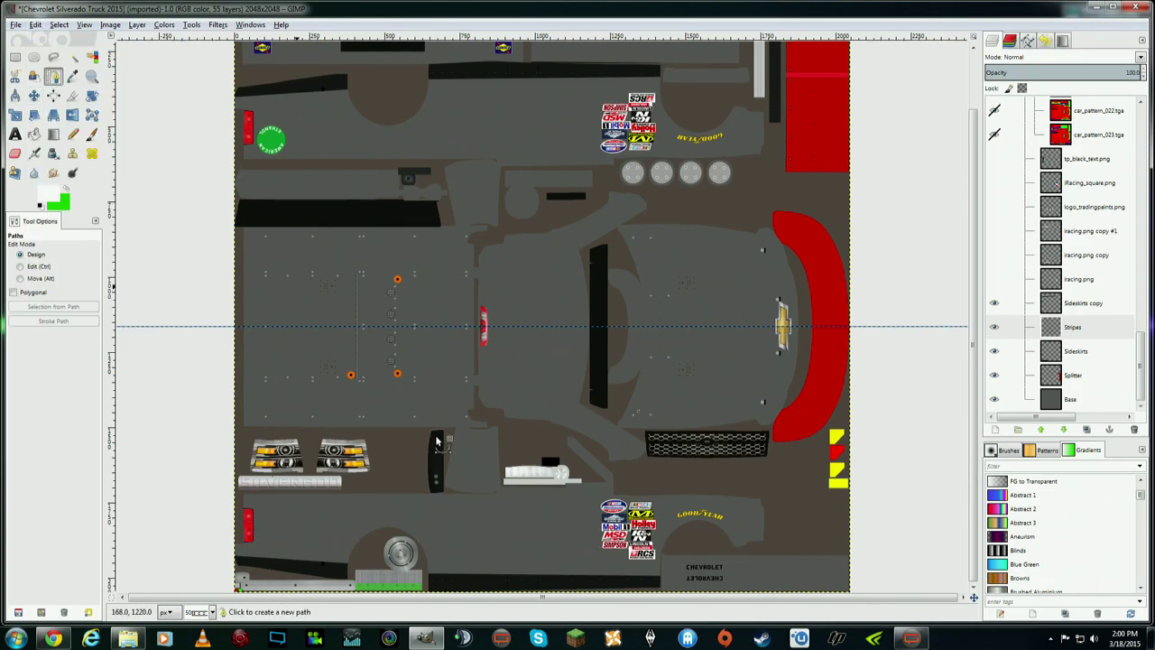
{"action": "left_click", "coordinate": [660, 558]}
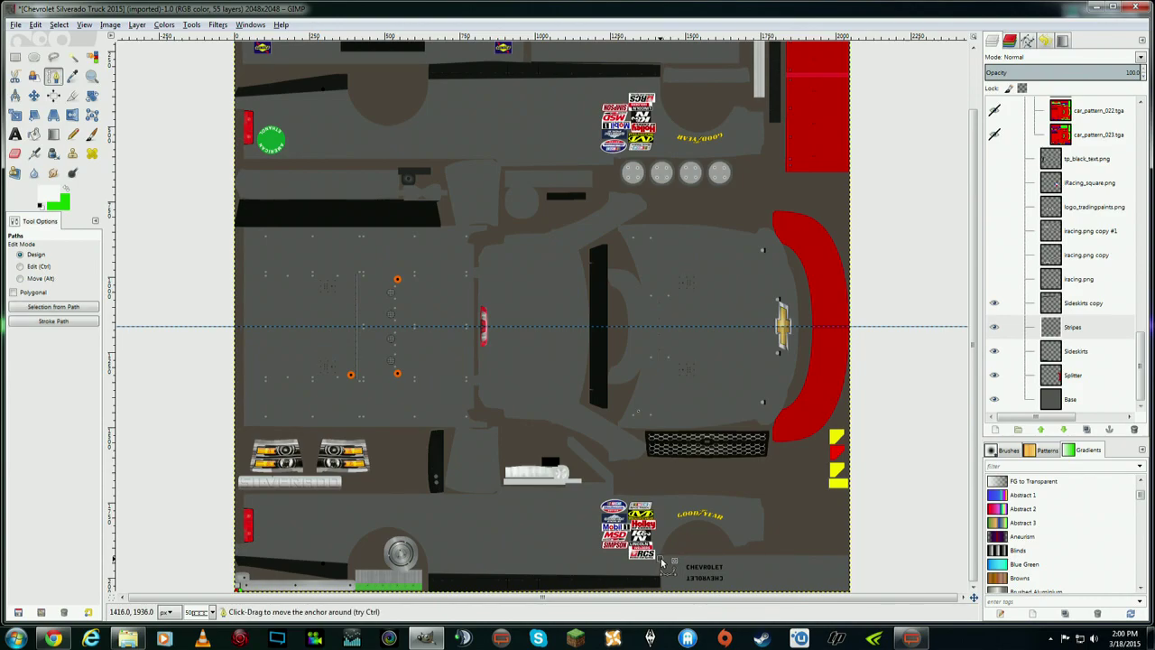
{"action": "left_click", "coordinate": [242, 537]}
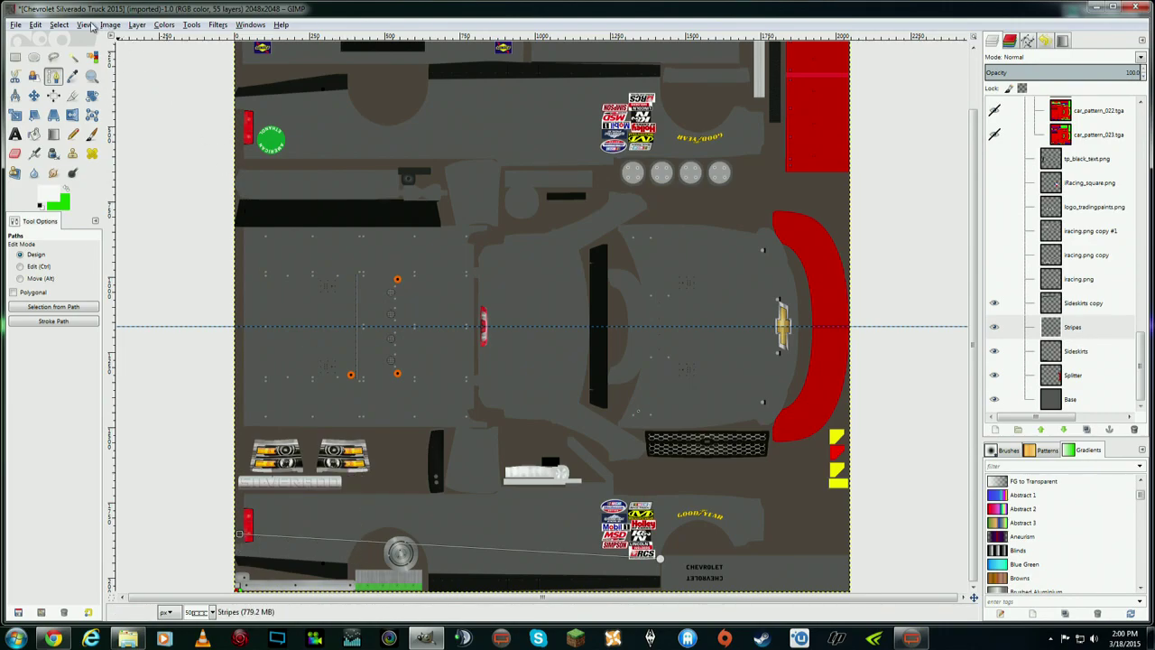
{"action": "left_click", "coordinate": [36, 25]}
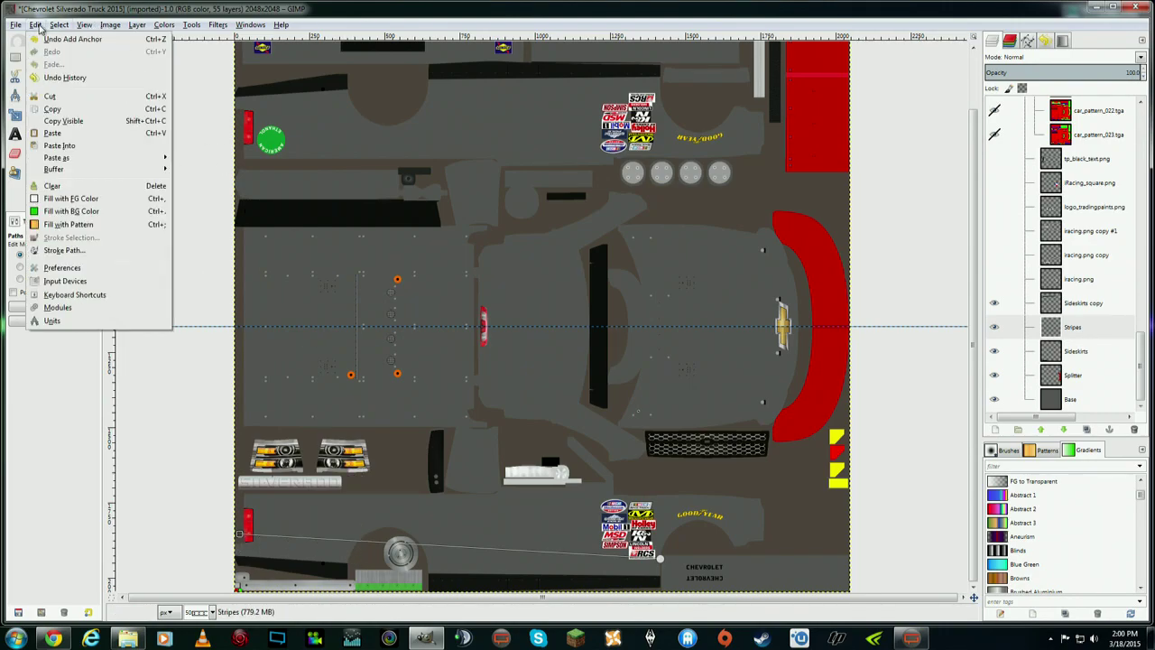
{"action": "left_click", "coordinate": [81, 252]}
{"action": "left_click", "coordinate": [536, 326]}
{"action": "left_click", "coordinate": [536, 326]}
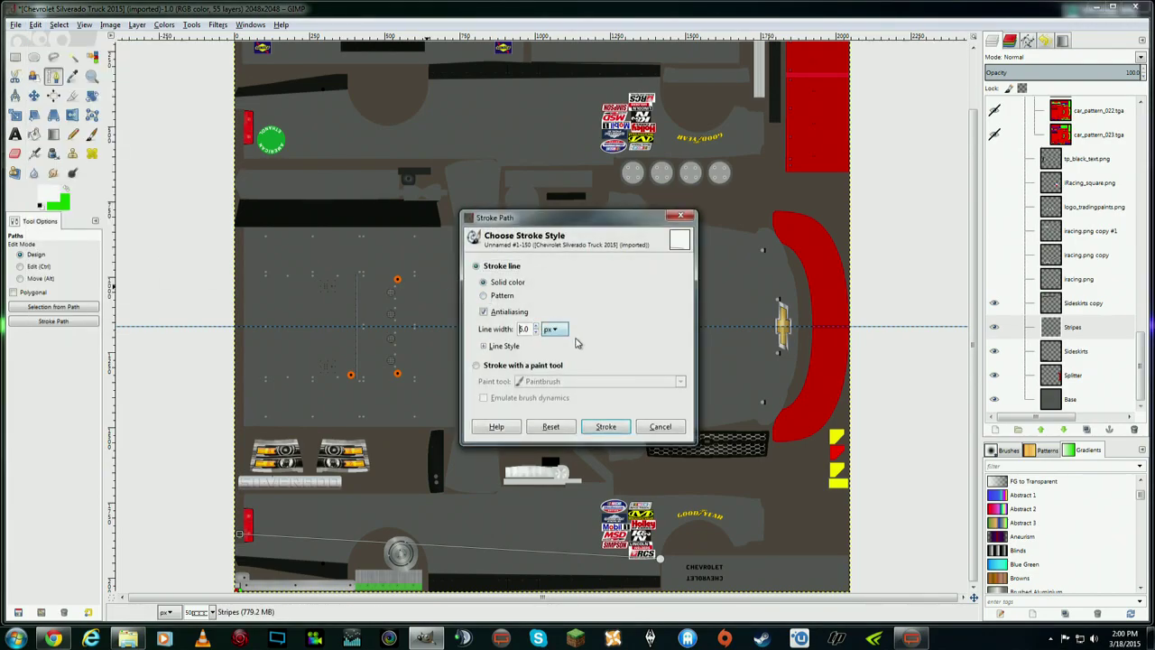
{"action": "left_click", "coordinate": [607, 426]}
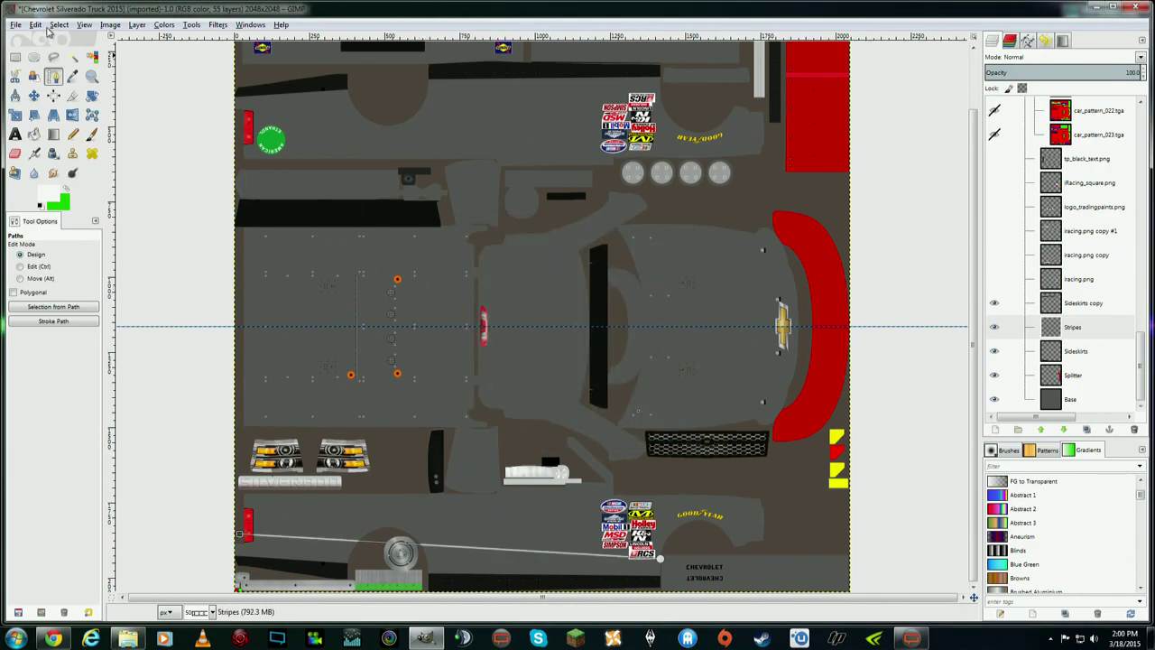
- Duplicate the Stripes layer to create Stripes copy
{"action": "left_click", "coordinate": [34, 95]}
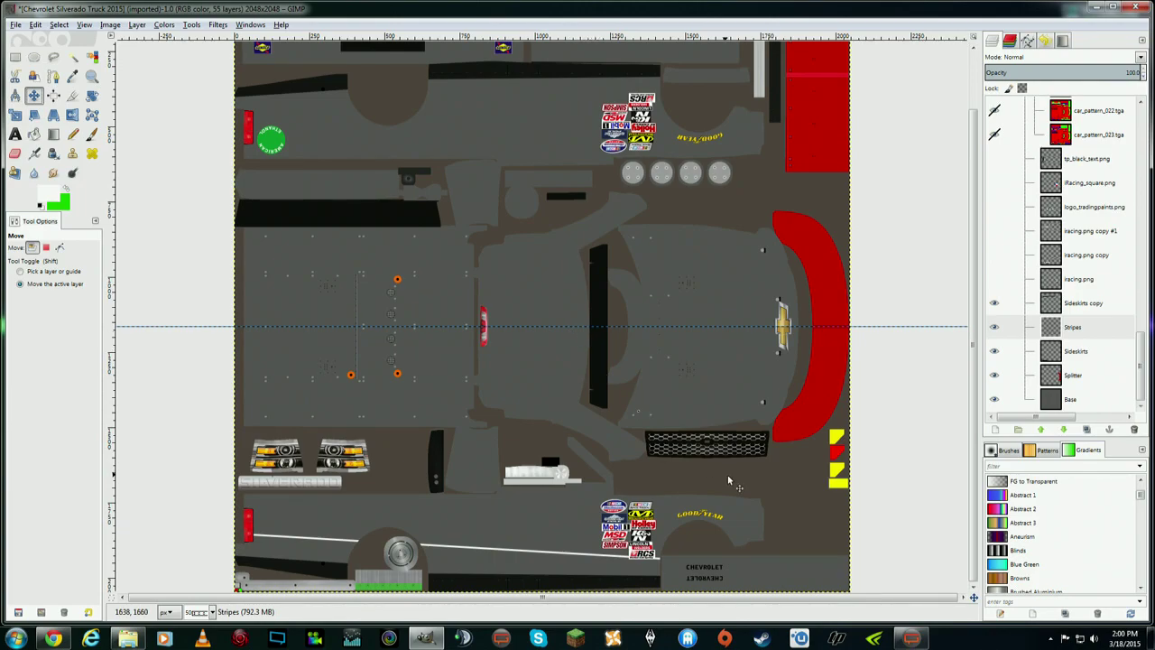
{"action": "left_click", "coordinate": [1073, 332]}
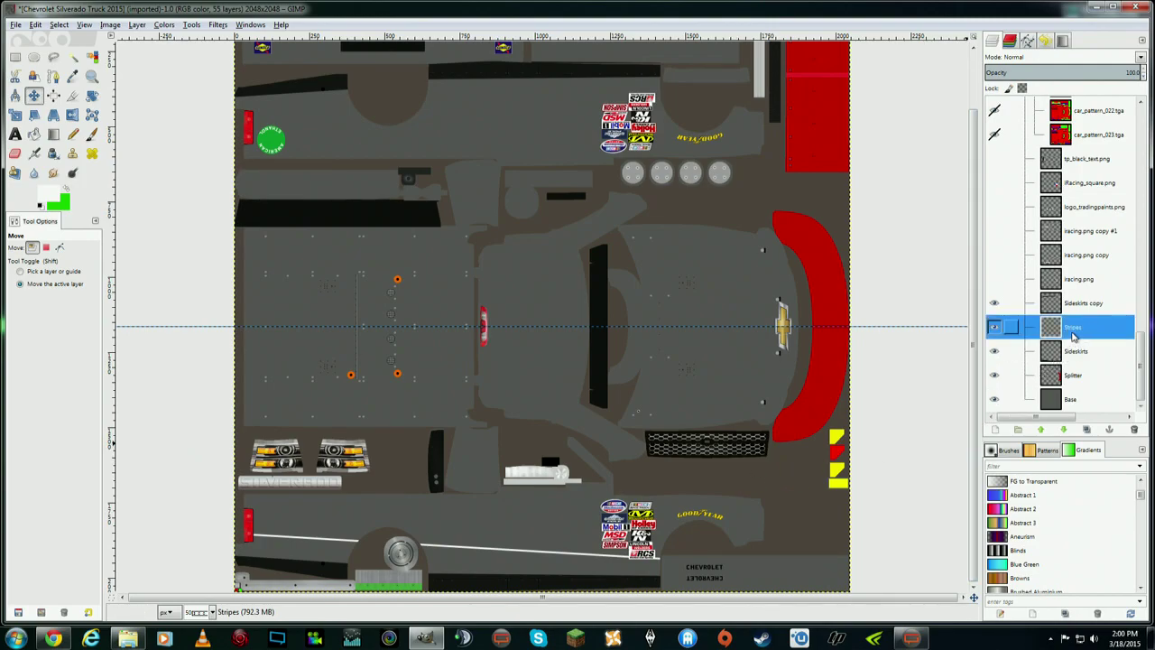
{"action": "right_click", "coordinate": [1101, 329]}
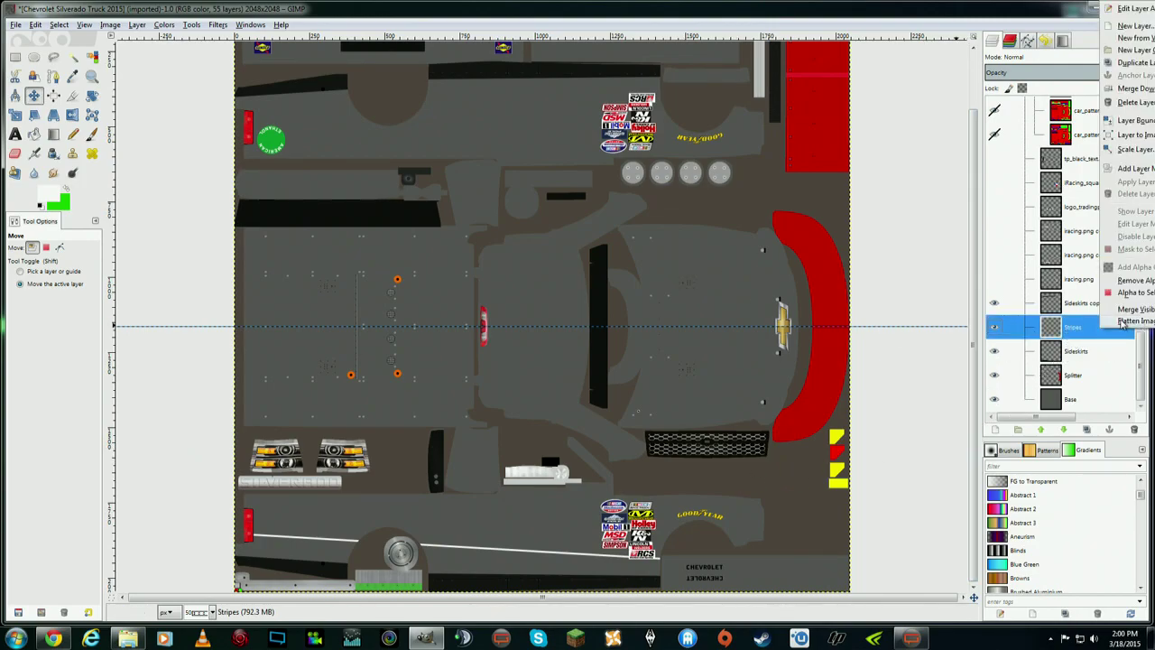
{"action": "left_click", "coordinate": [1138, 64]}
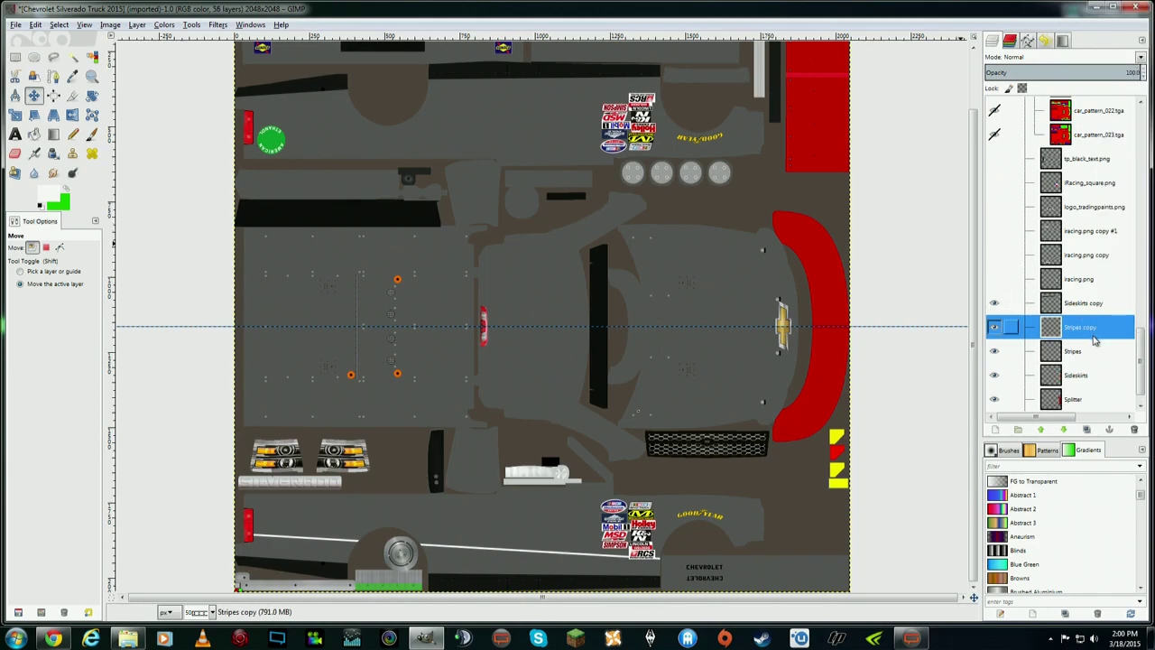
- Flip the Stripes copy layer vertically to mirror the white line
{"action": "left_click", "coordinate": [137, 25]}
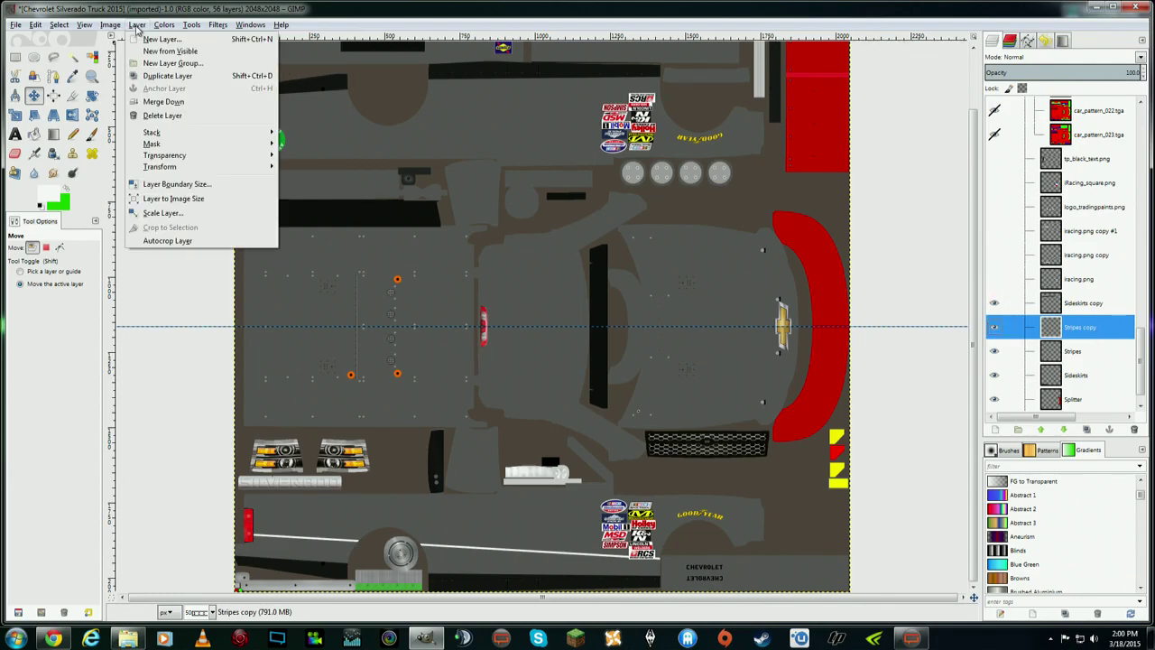
{"action": "mouse_move", "coordinate": [213, 167]}
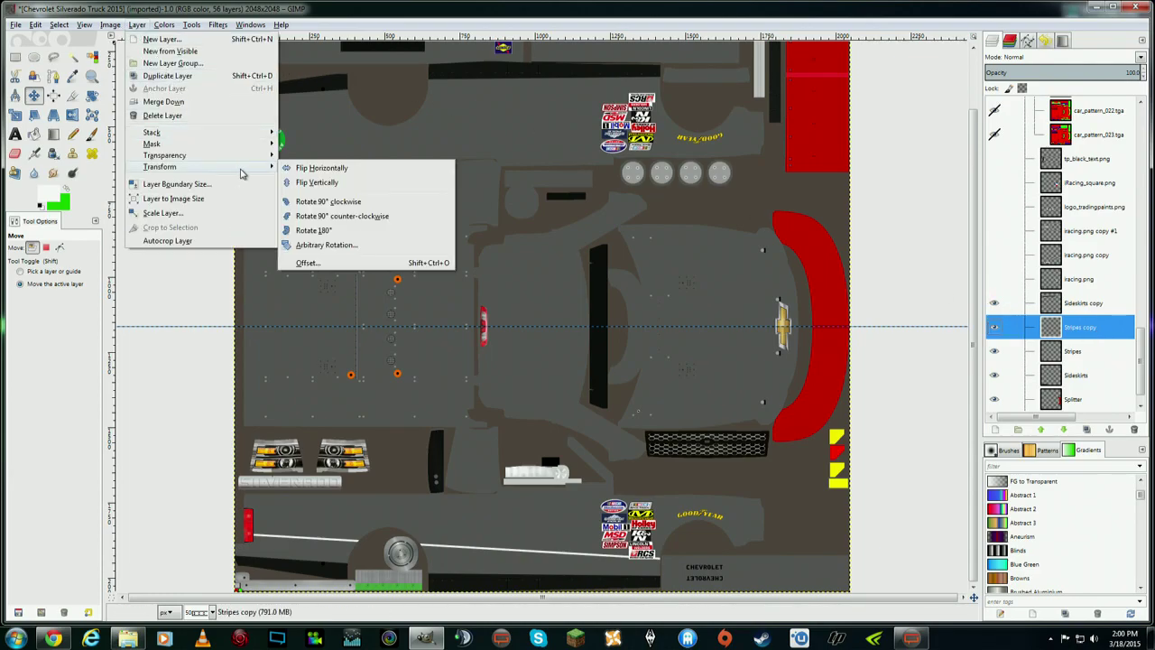
{"action": "left_click", "coordinate": [355, 183]}
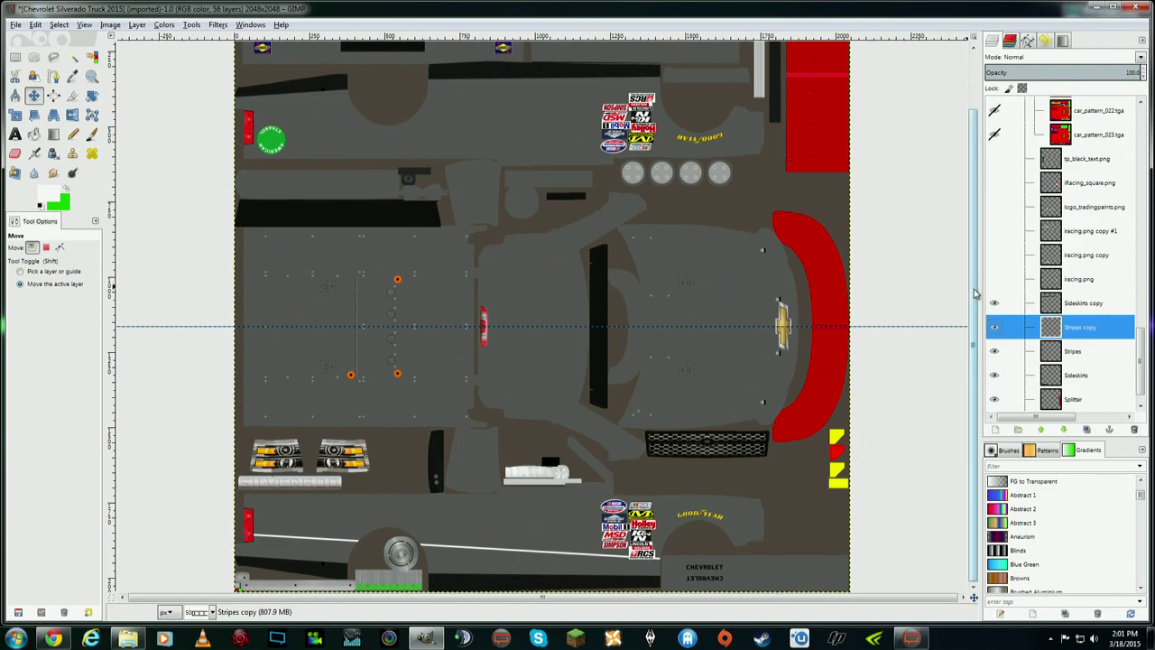
- Drag the Stripes copy down and fine-tune it so the mirrored stripe lies on the upper side panel
{"action": "left_click_drag", "start_coordinate": [973, 292], "coordinate": [970, 200]}
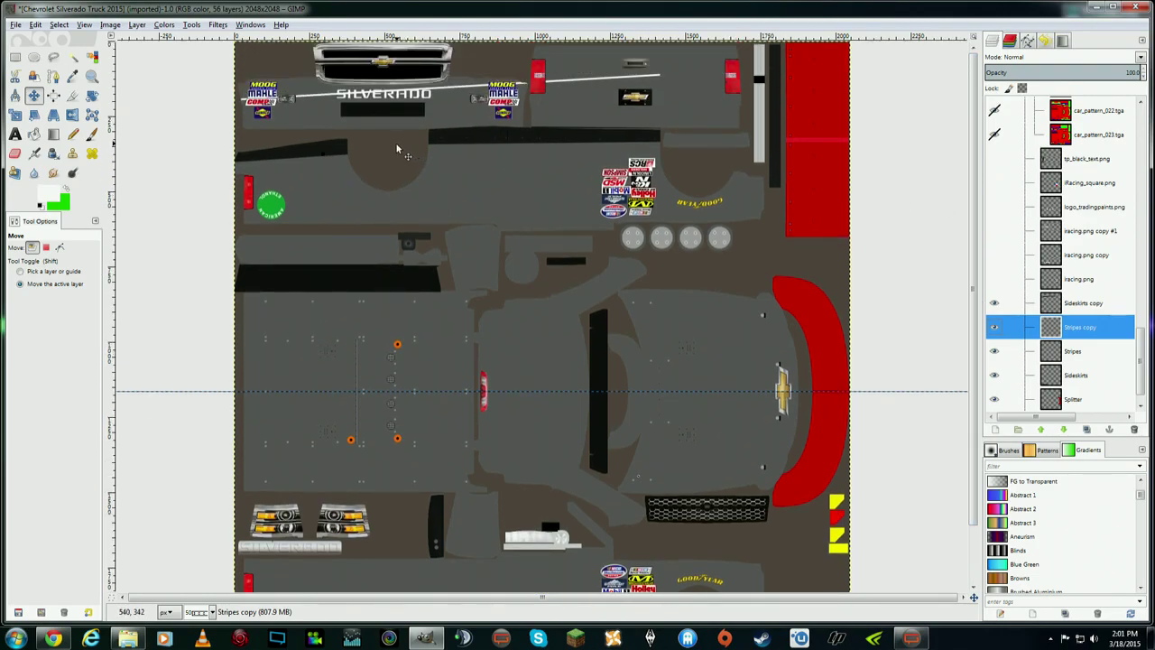
{"action": "left_click", "coordinate": [34, 95]}
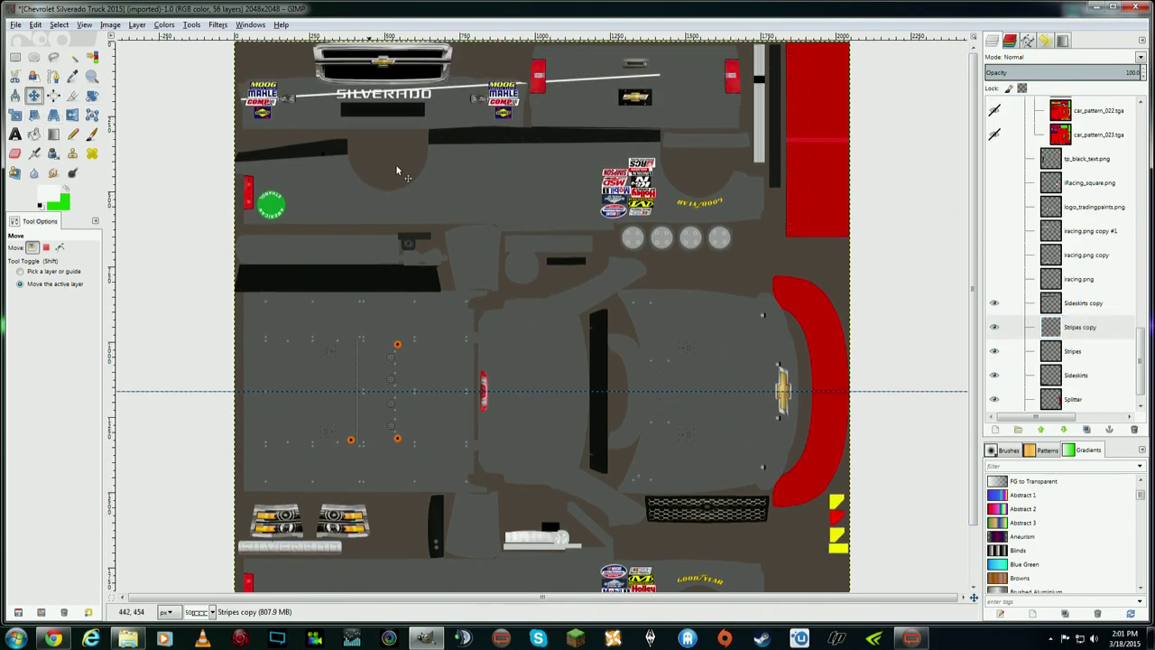
{"action": "left_click_drag", "start_coordinate": [570, 82], "coordinate": [569, 163]}
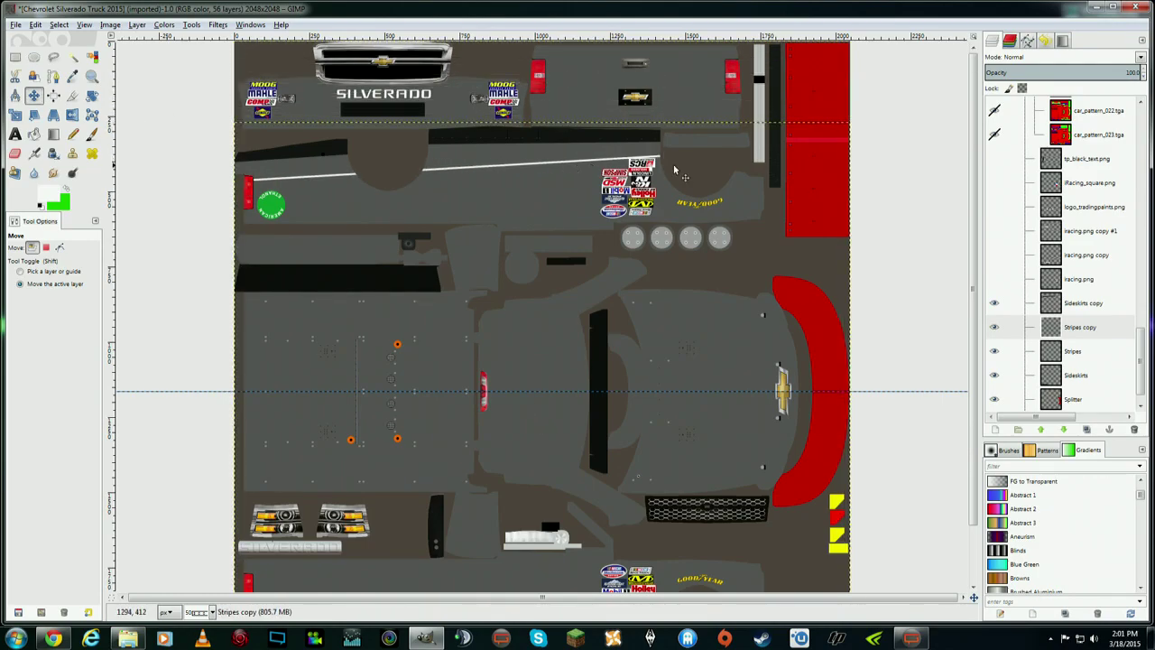
{"action": "left_click_drag", "start_coordinate": [973, 195], "coordinate": [974, 240]}
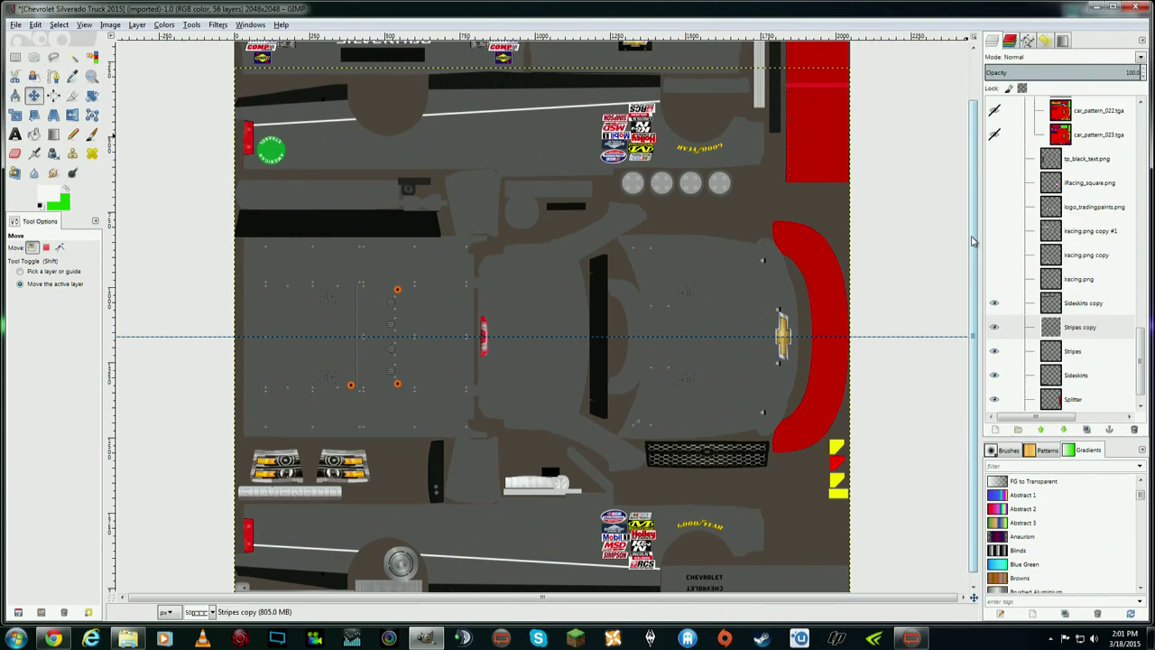
{"action": "left_click_drag", "start_coordinate": [973, 240], "coordinate": [972, 195]}
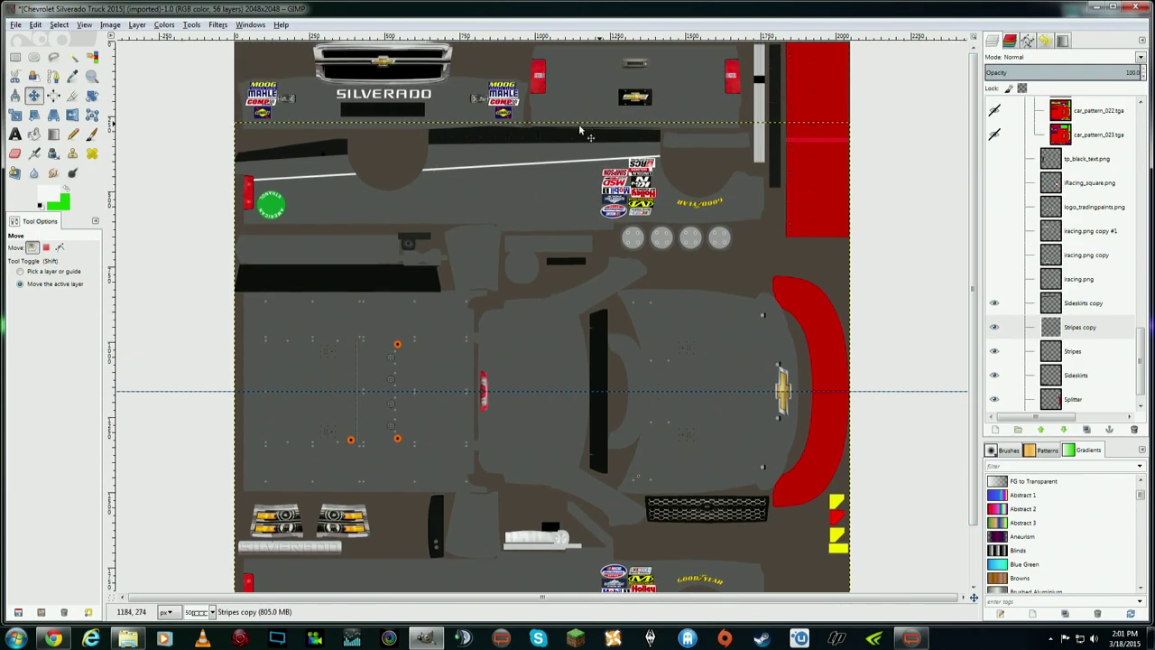
{"action": "left_click_drag", "start_coordinate": [542, 168], "coordinate": [539, 174]}
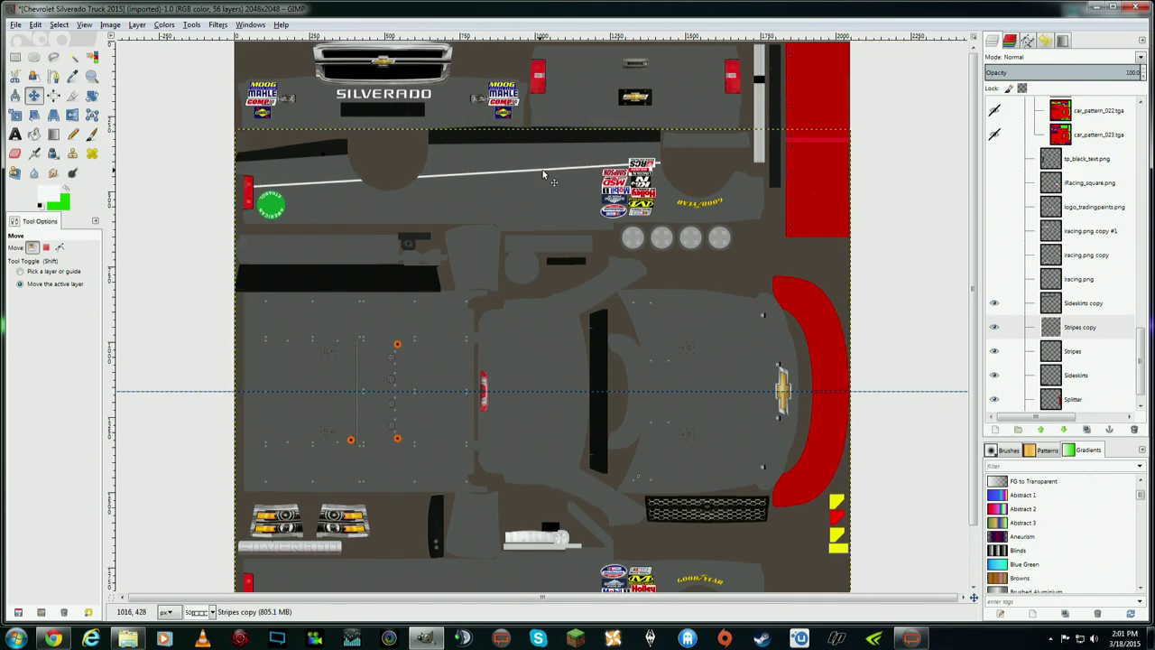
{"action": "mouse_move", "coordinate": [974, 198]}
{"action": "left_mouse_down"}
{"action": "mouse_move", "coordinate": [979, 232]}
{"action": "mouse_move", "coordinate": [979, 199]}
{"action": "left_mouse_up"}
{"action": "left_click_drag", "start_coordinate": [566, 169], "coordinate": [567, 168]}
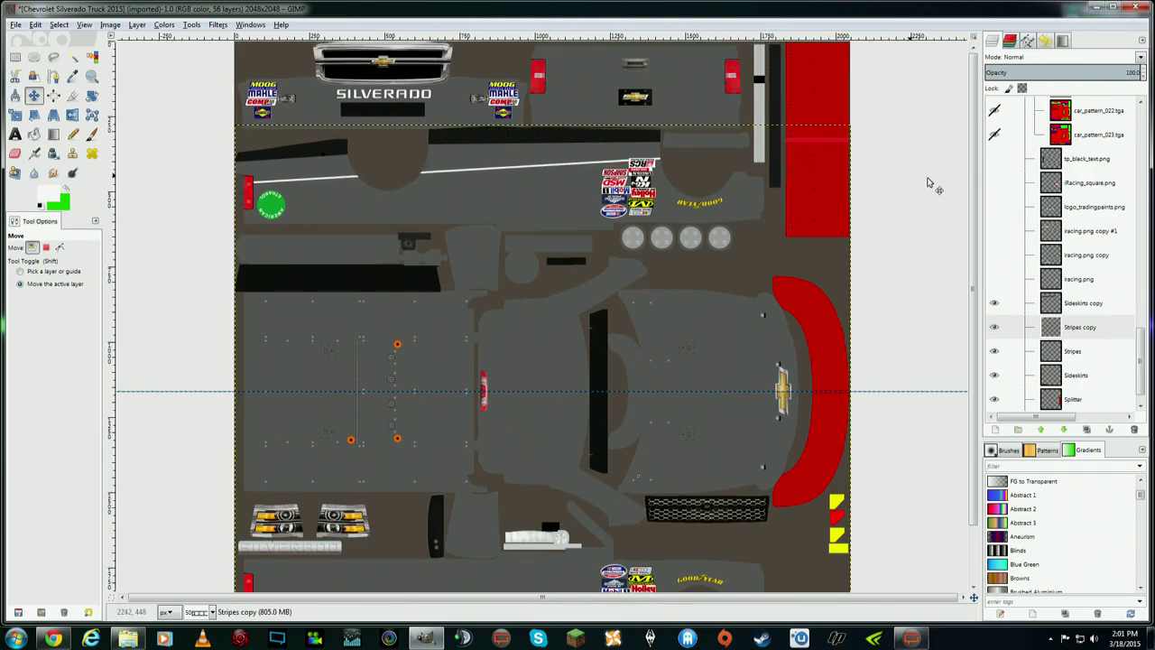
{"action": "left_click_drag", "start_coordinate": [976, 191], "coordinate": [982, 309]}
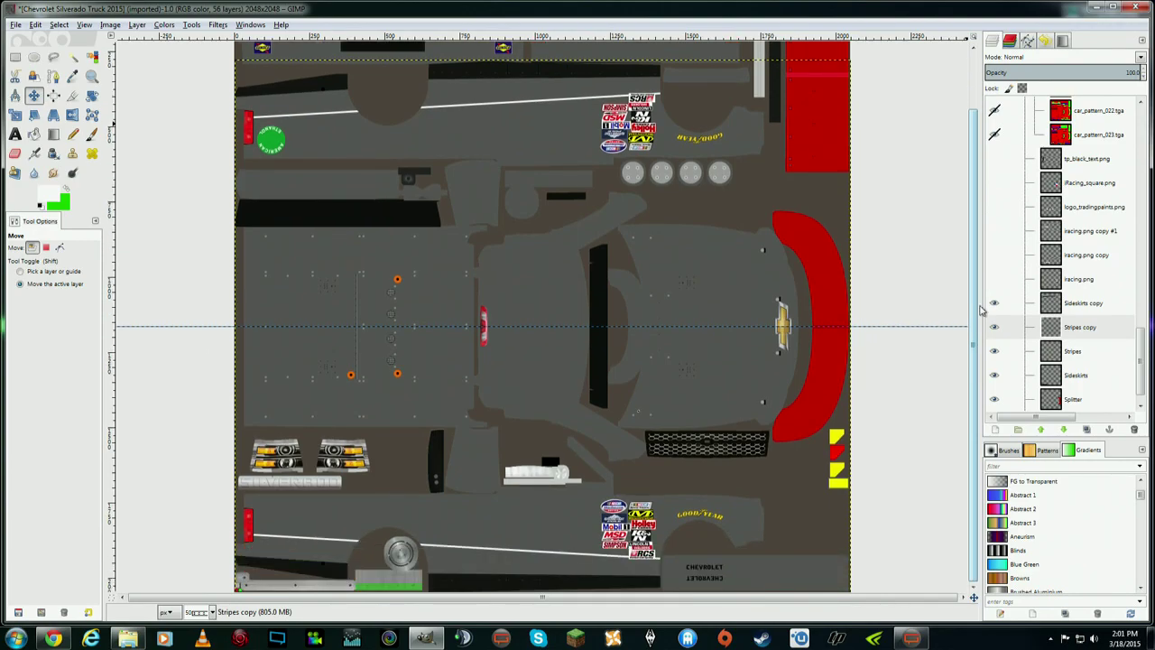
{"action": "left_click_drag", "start_coordinate": [981, 310], "coordinate": [969, 190]}
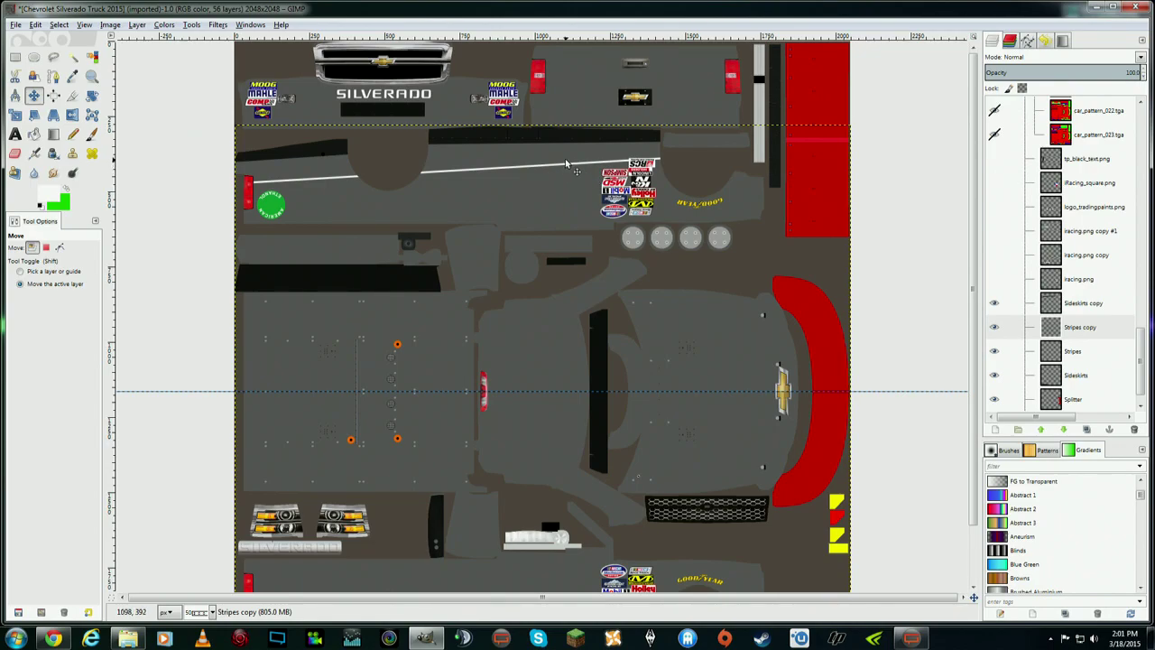
{"action": "left_click_drag", "start_coordinate": [975, 274], "coordinate": [984, 227]}
- Create a new transparent layer named Rear Stripe above Stripes copy
{"action": "right_click", "coordinate": [1083, 326]}
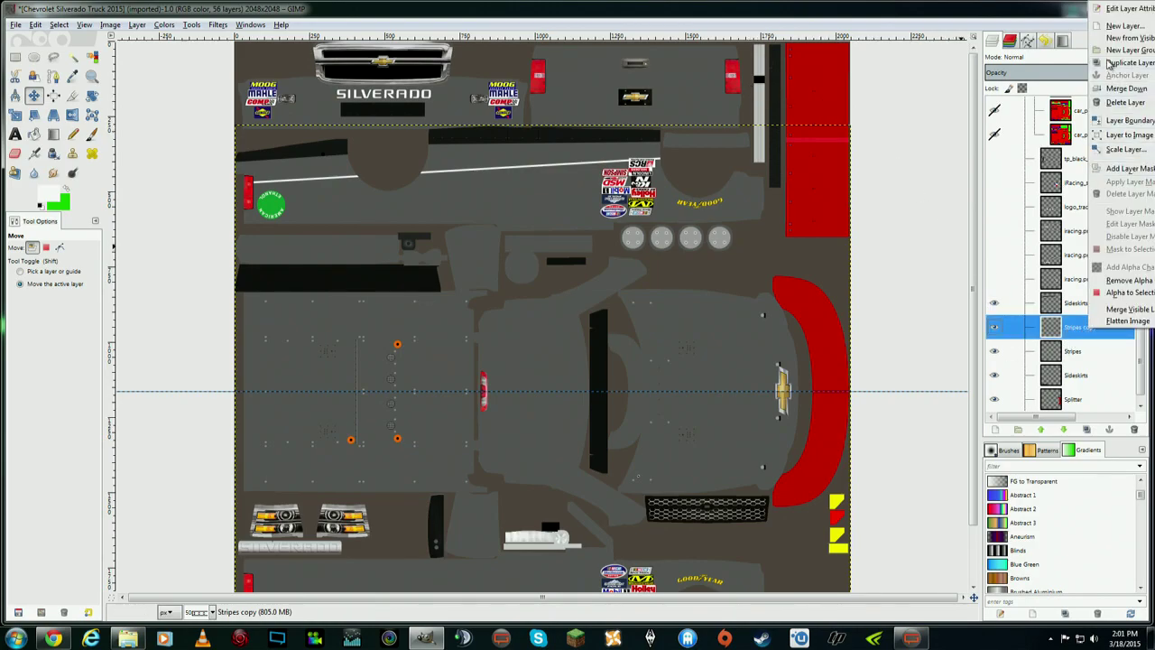
{"action": "key", "text": "Escape"}
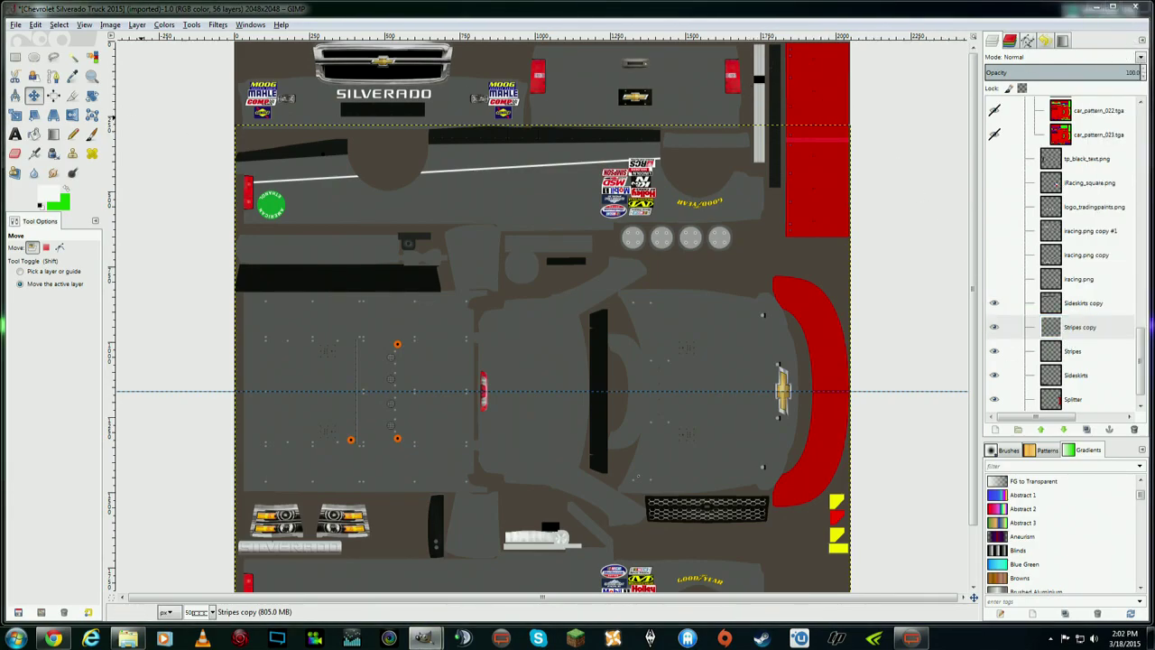
{"action": "key", "text": "shift+ctrl+n"}
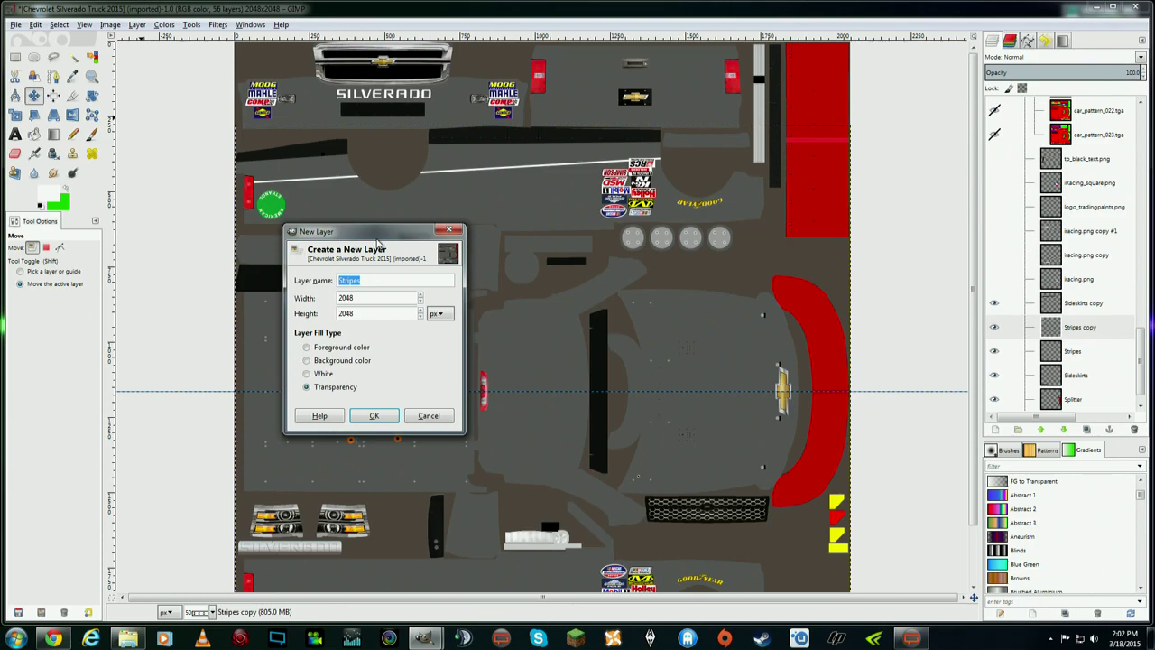
{"action": "type", "text": "T"}
{"action": "left_click", "coordinate": [374, 415]}
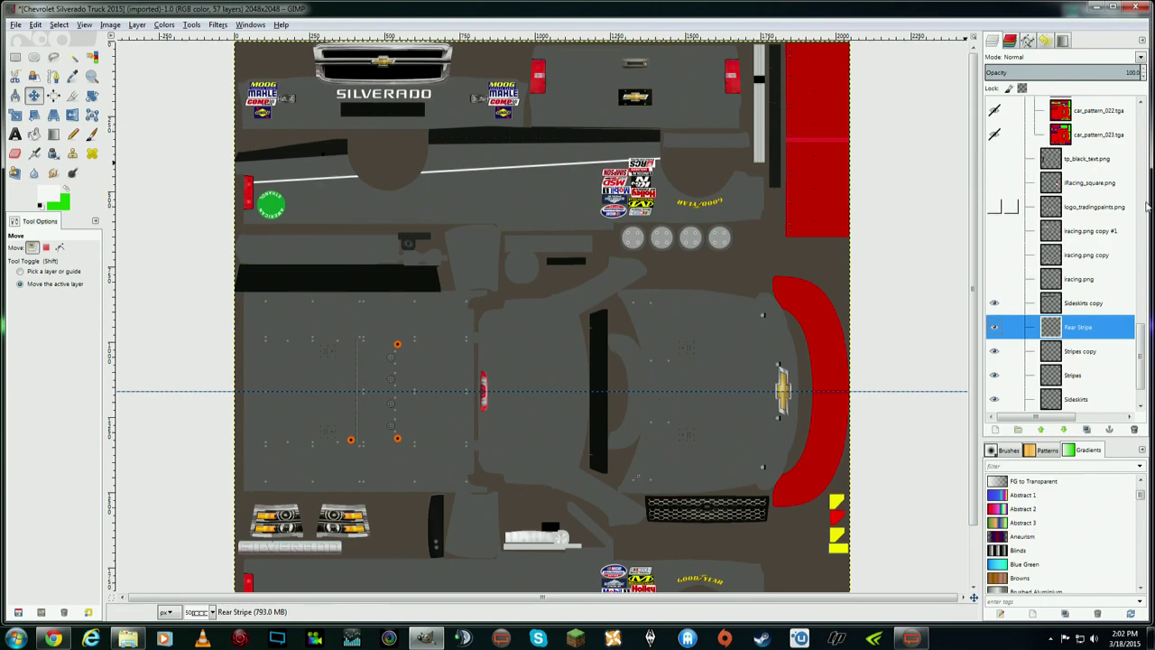
{"action": "left_click_drag", "start_coordinate": [1142, 352], "coordinate": [1144, 113]}
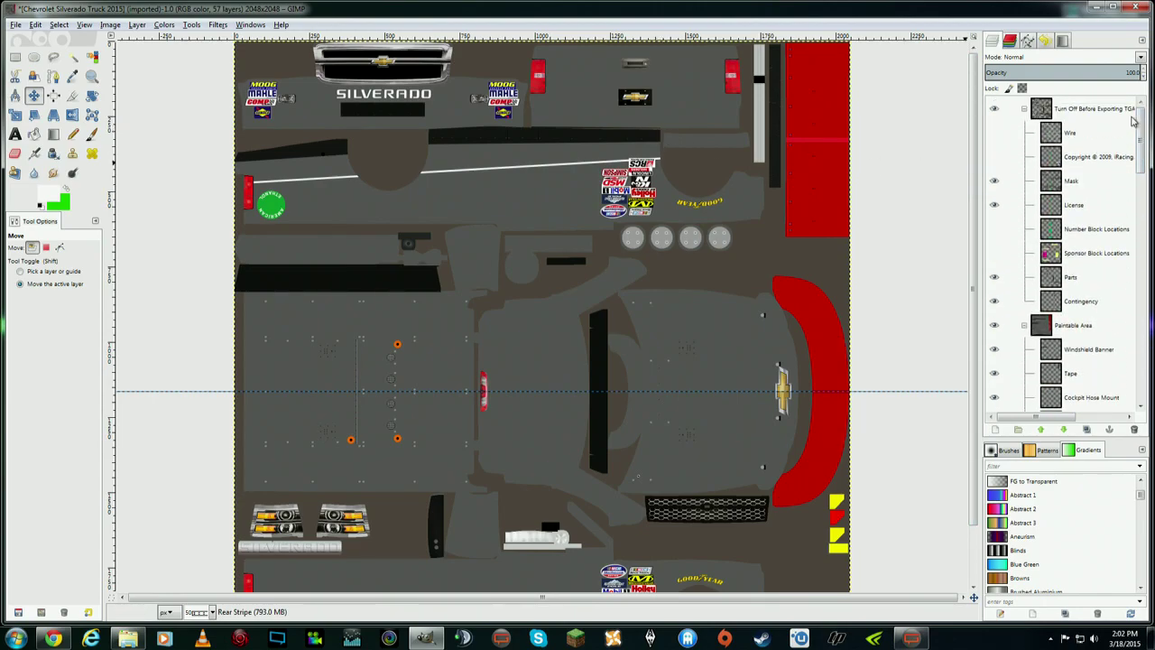
- Show and then hide the UV wireframe to check the layout
{"action": "left_click", "coordinate": [995, 133]}
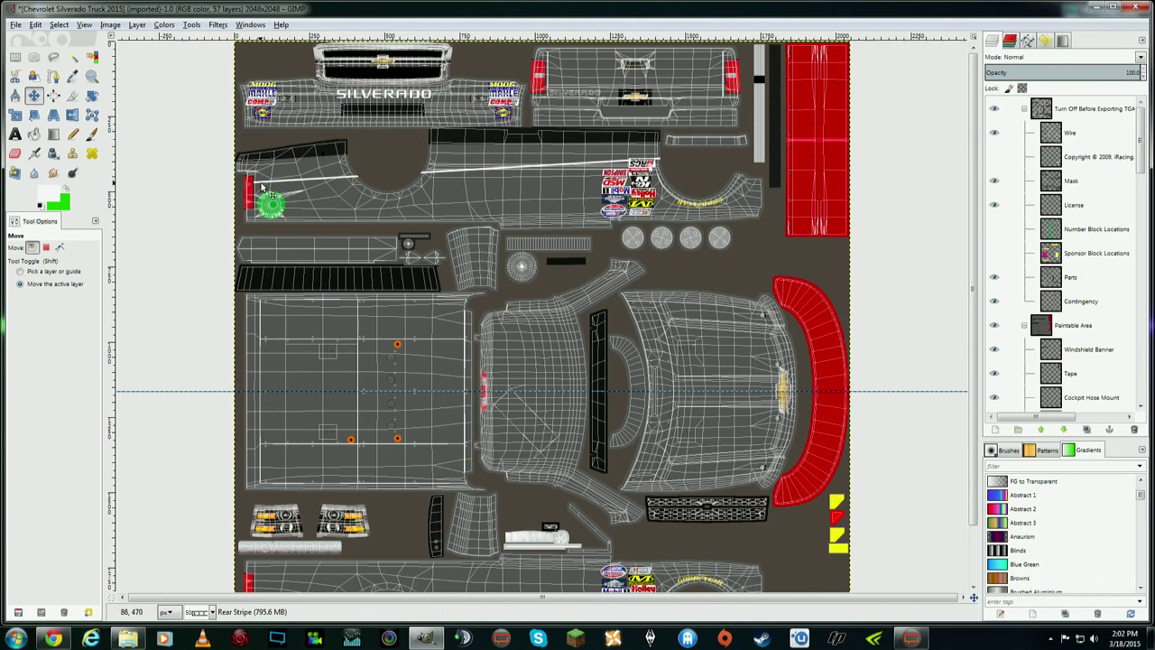
{"action": "left_click", "coordinate": [995, 133]}
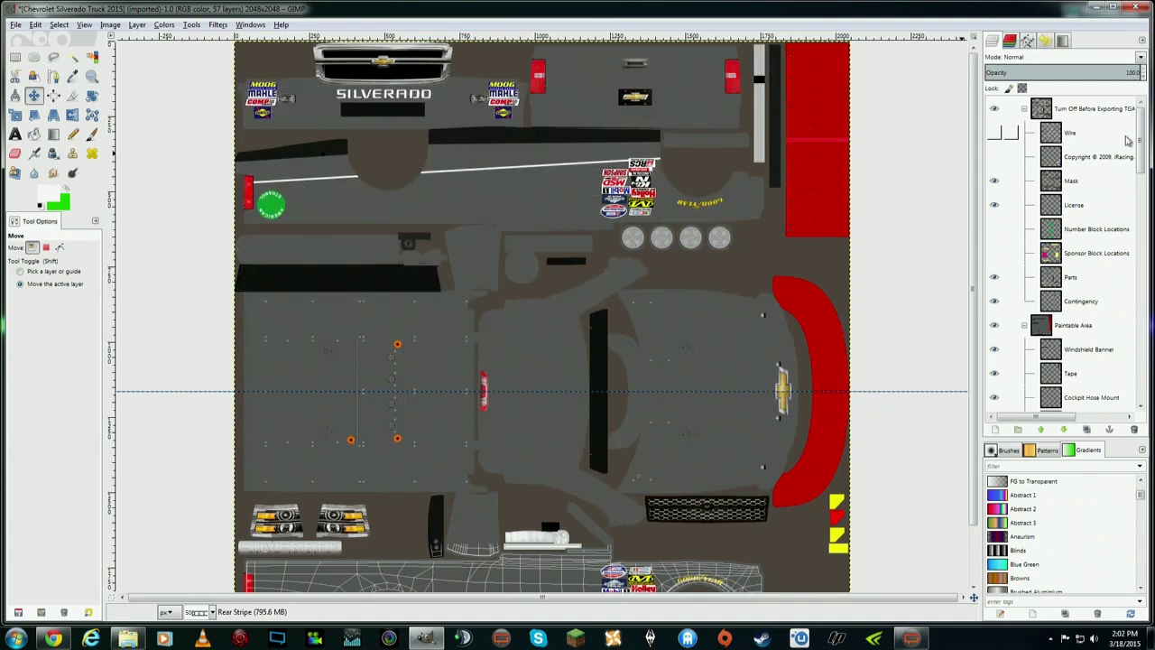
{"action": "scroll", "coordinate": [1126, 140], "scroll_direction": "down", "scroll_amount": 10}
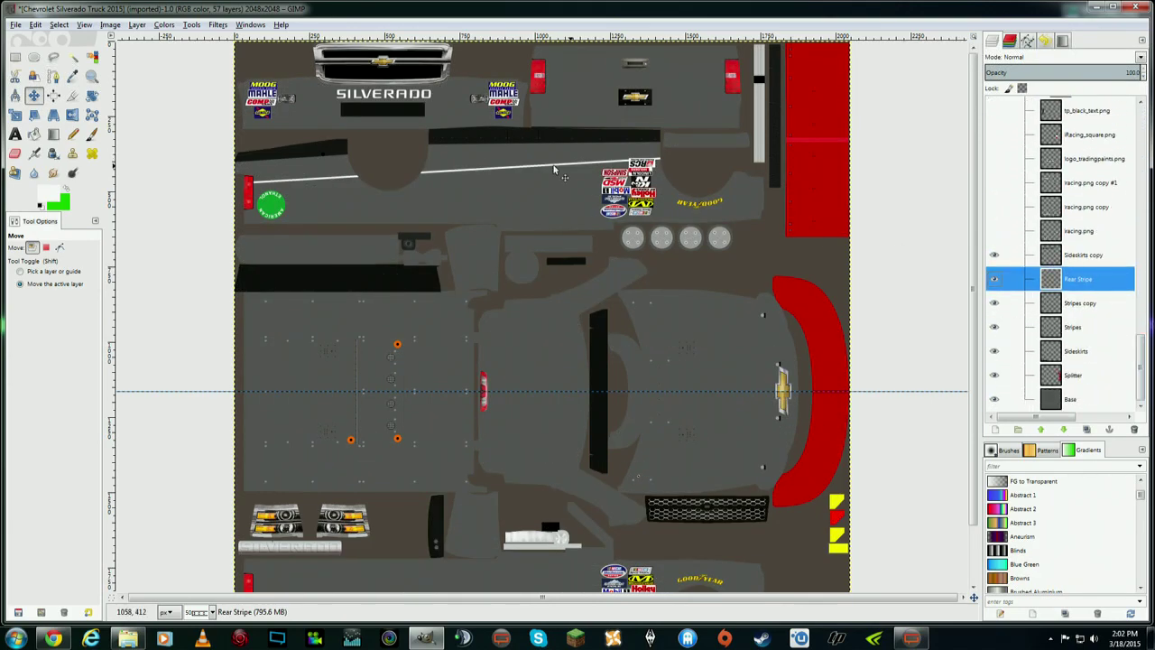
- Draw a straight two-point path across the top rear panel between the two red taillights
{"action": "left_click", "coordinate": [53, 75]}
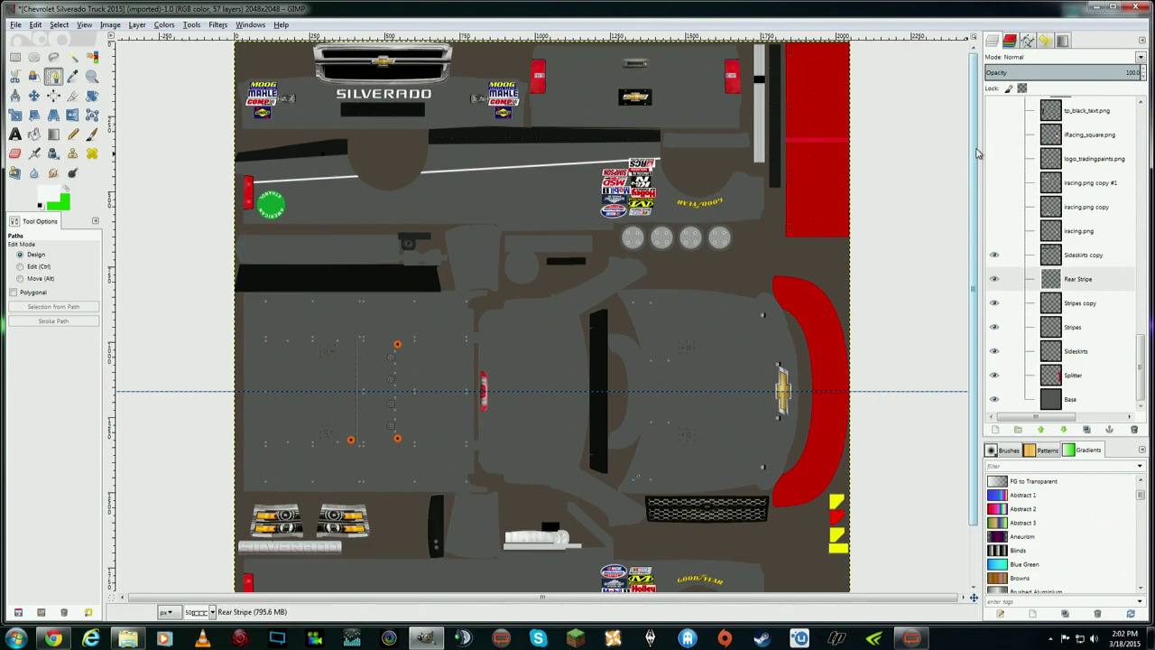
{"action": "left_click_drag", "start_coordinate": [977, 153], "coordinate": [976, 181]}
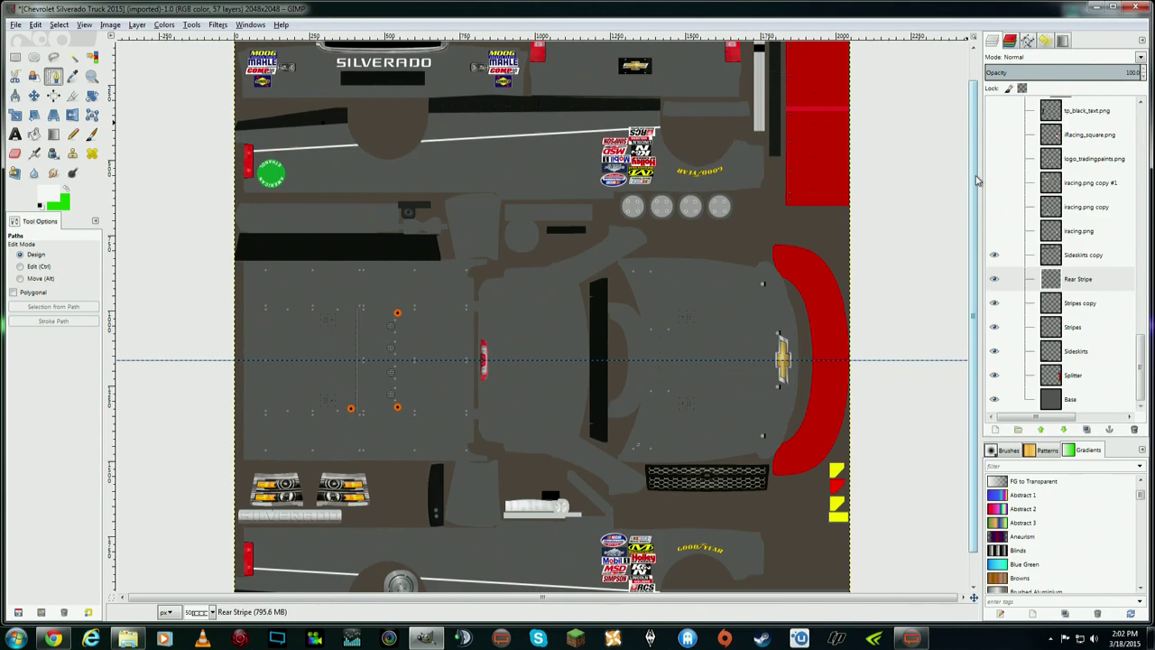
{"action": "left_click_drag", "start_coordinate": [976, 181], "coordinate": [976, 154]}
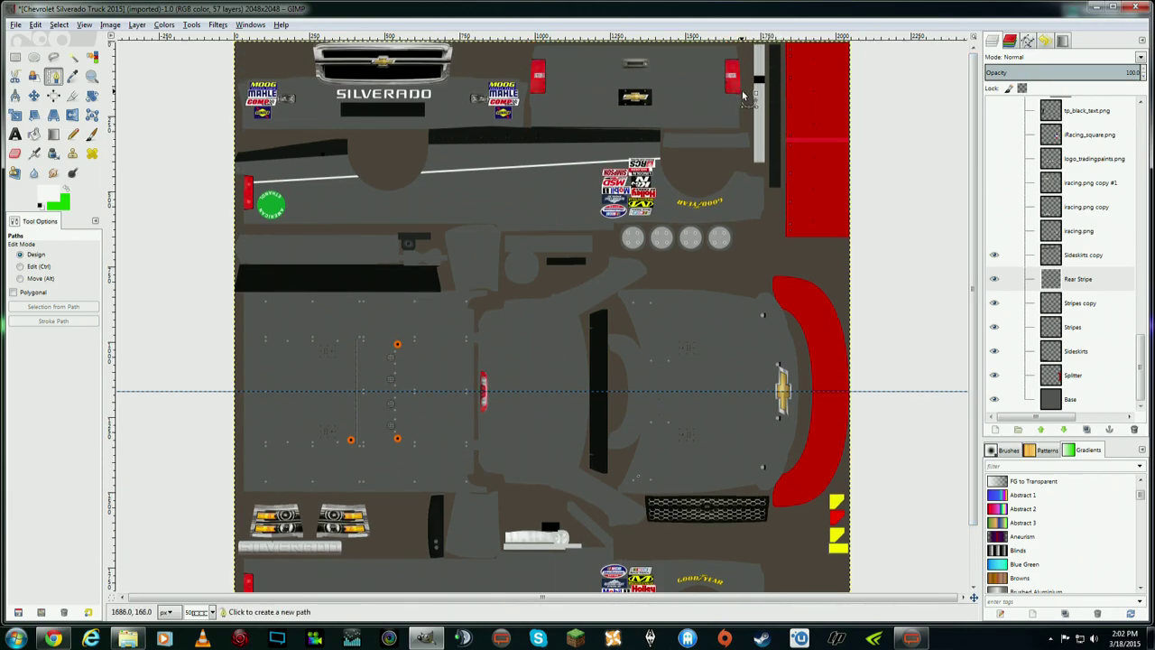
{"action": "left_click", "coordinate": [743, 83]}
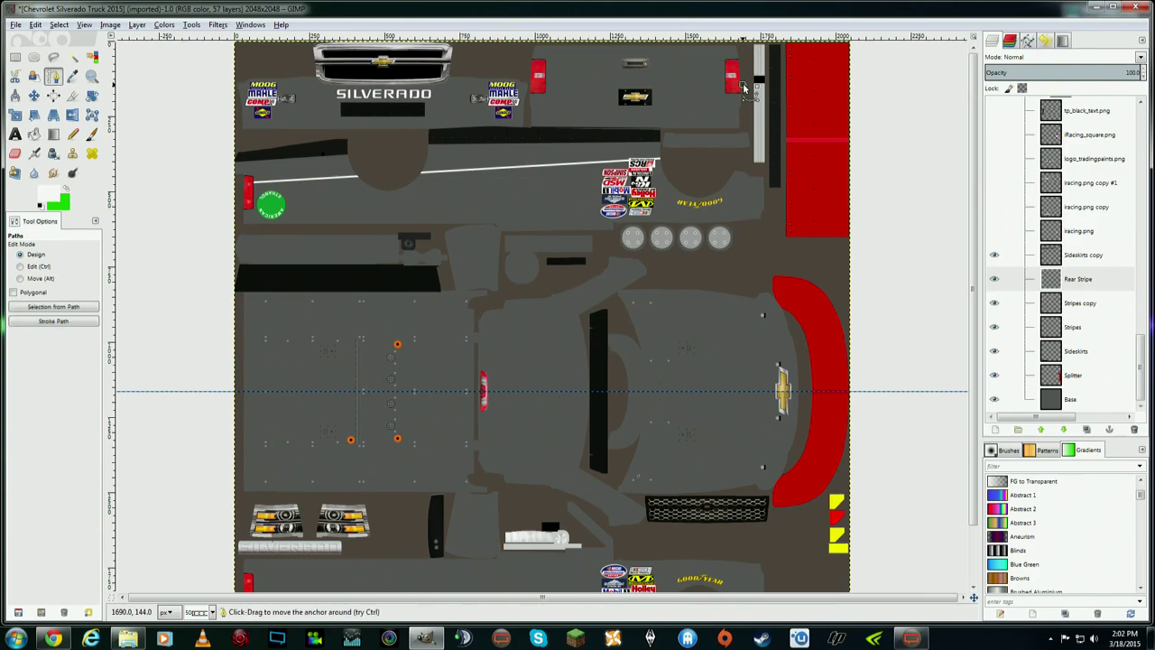
{"action": "left_click", "coordinate": [532, 89]}
{"action": "left_click_drag", "start_coordinate": [747, 88], "coordinate": [748, 86]}
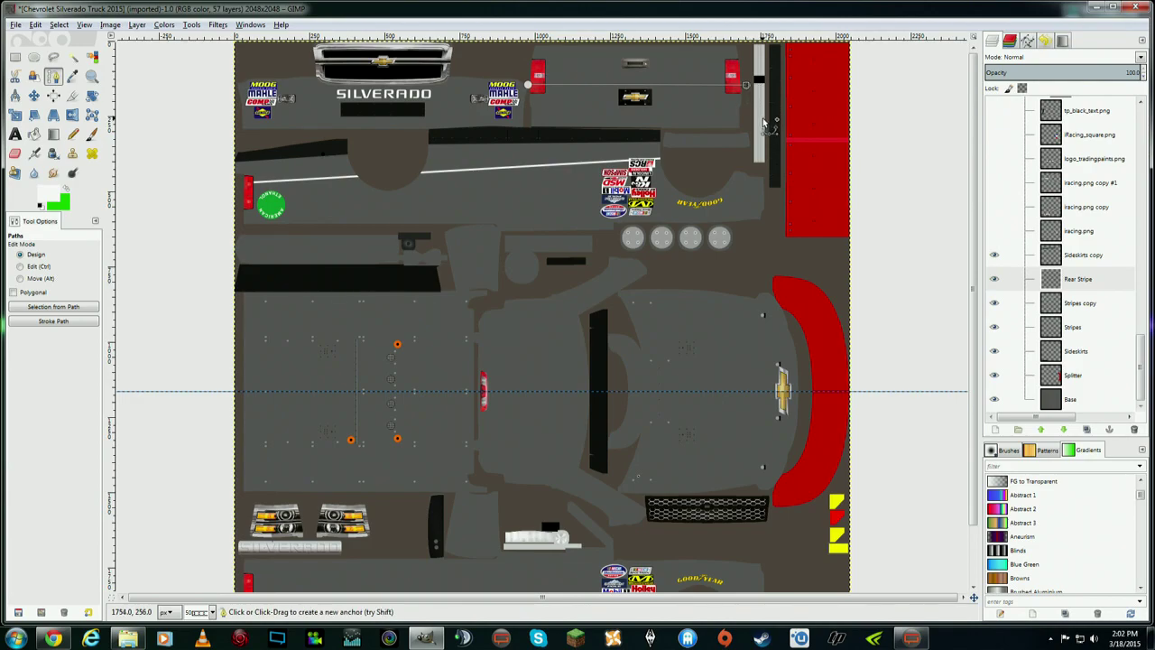
{"action": "left_click", "coordinate": [36, 25]}
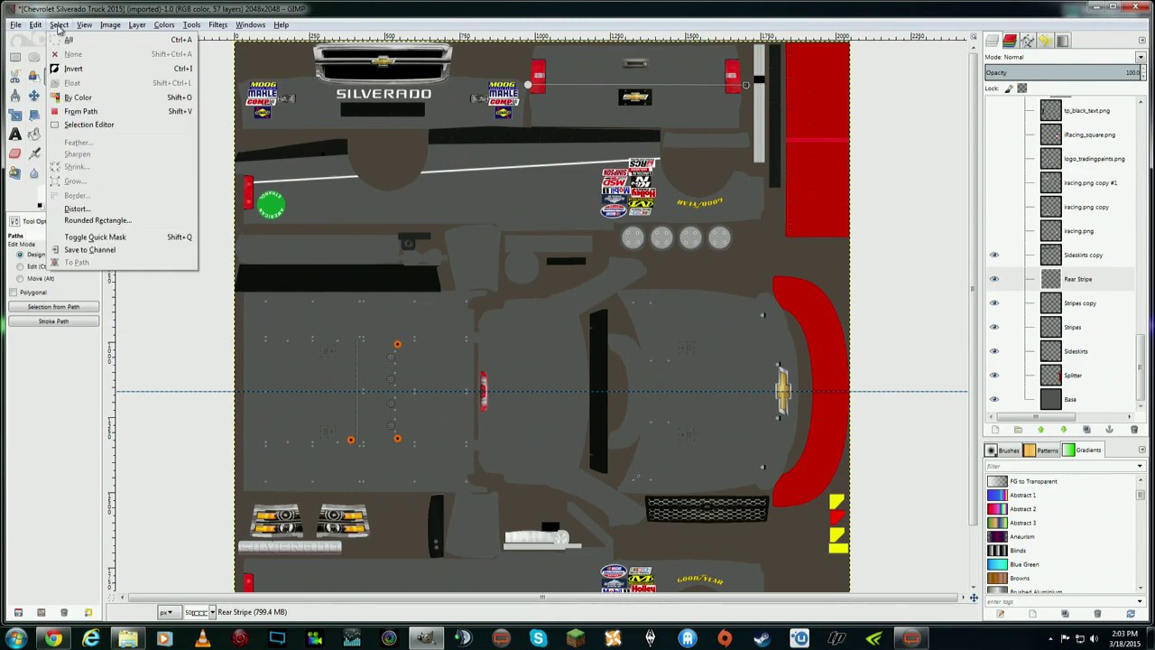
- Stroke the taillight path with a 6 px solid white line on the Rear Stripe layer
{"action": "left_click", "coordinate": [61, 251]}
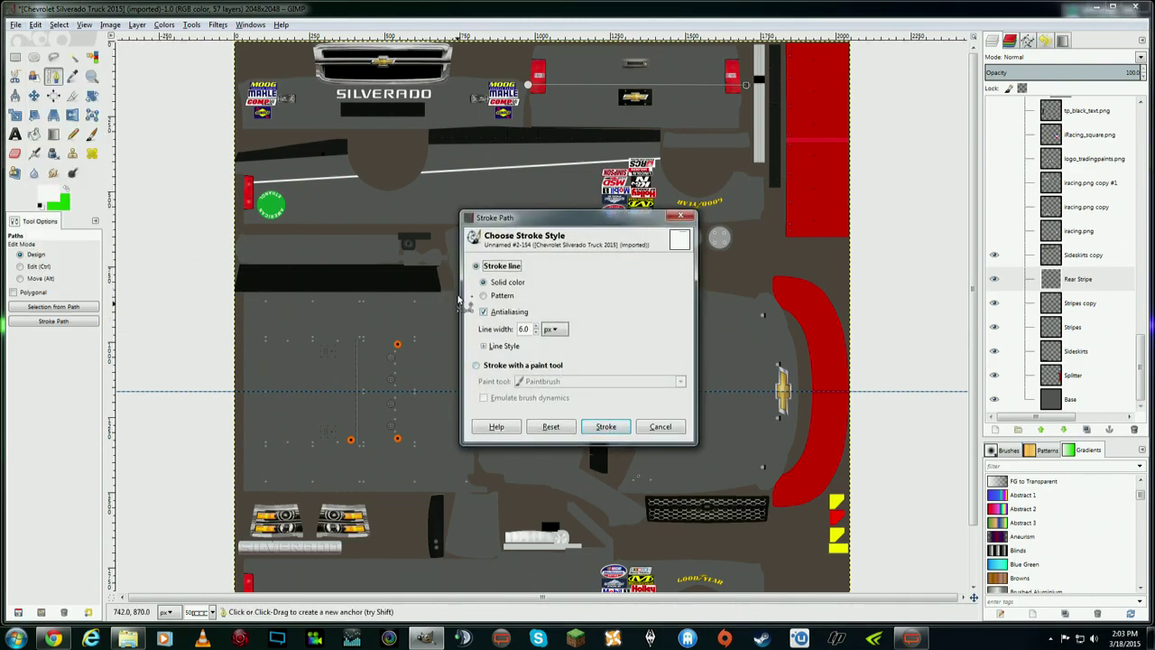
{"action": "left_click", "coordinate": [606, 426]}
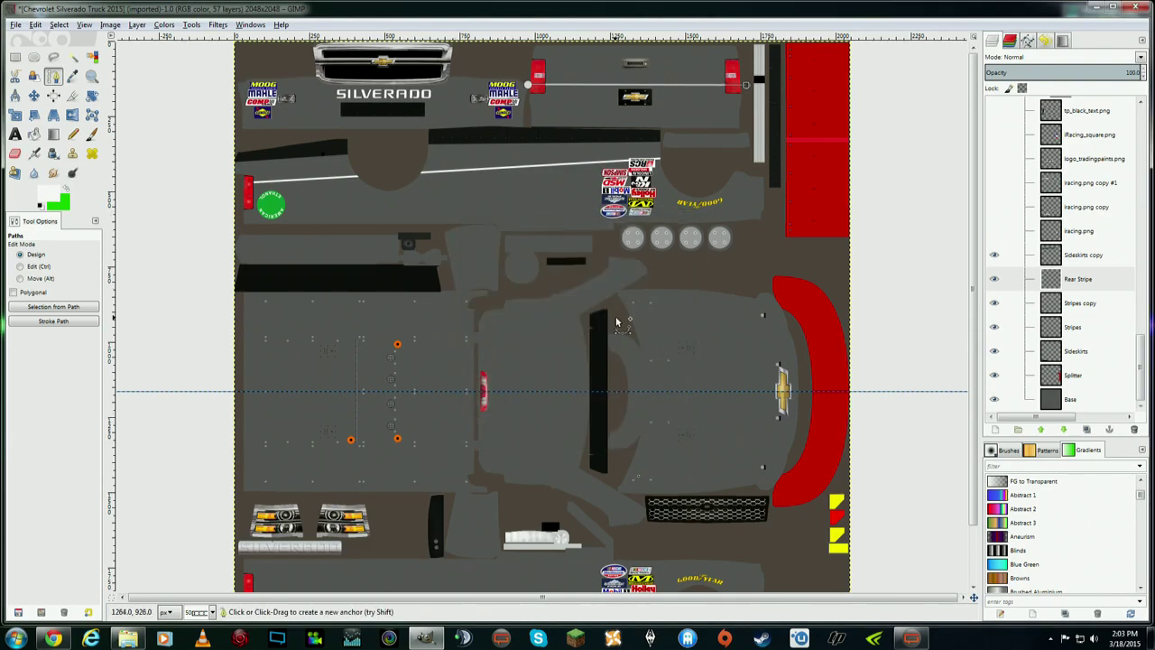
{"action": "left_click", "coordinate": [43, 27]}
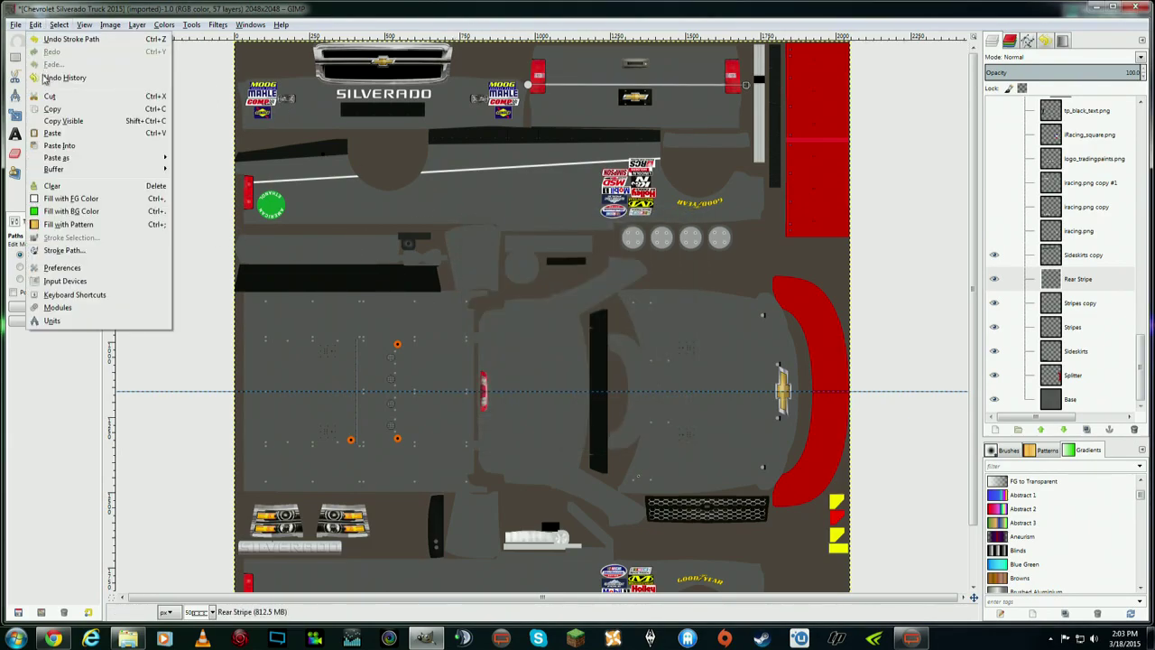
{"action": "left_click", "coordinate": [42, 88]}
{"action": "left_click", "coordinate": [34, 94]}
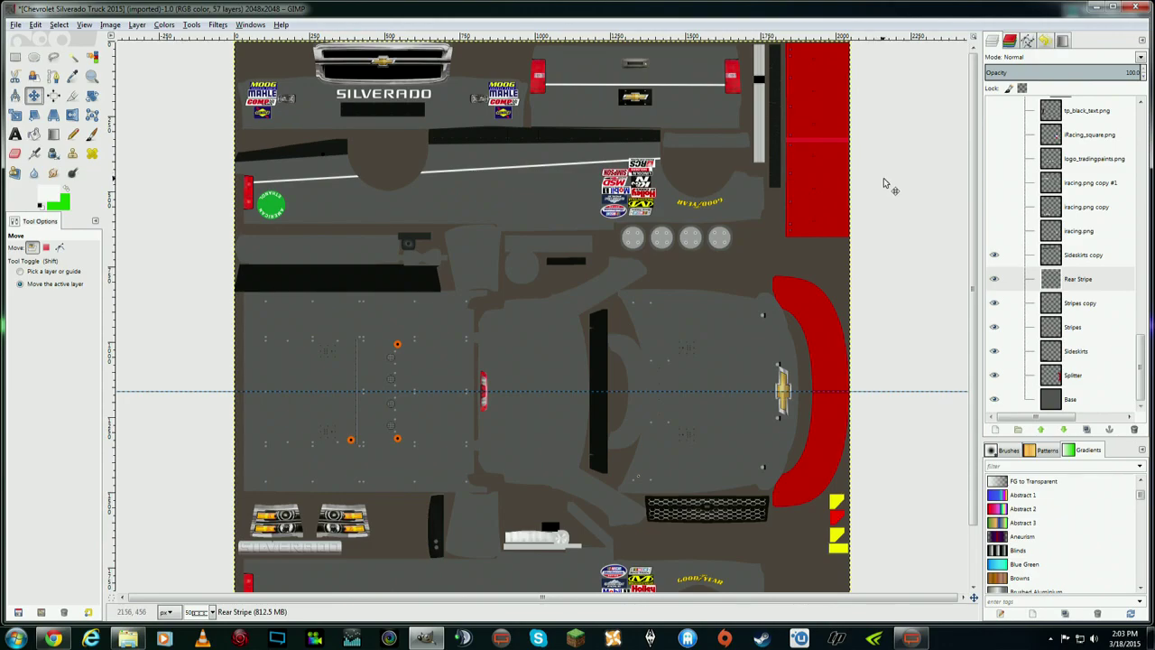
- Select Rear Stripe, scroll the canvas to inspect the new white stripe, and bring up its layer options
{"action": "left_click", "coordinate": [1085, 282]}
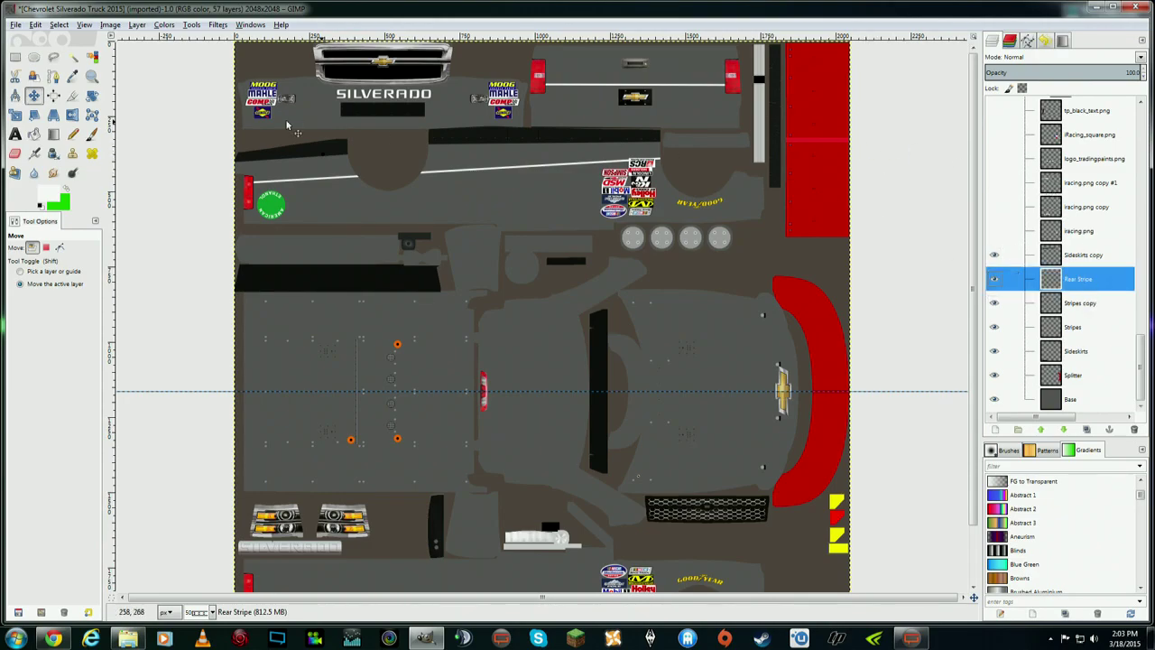
{"action": "left_click", "coordinate": [33, 95]}
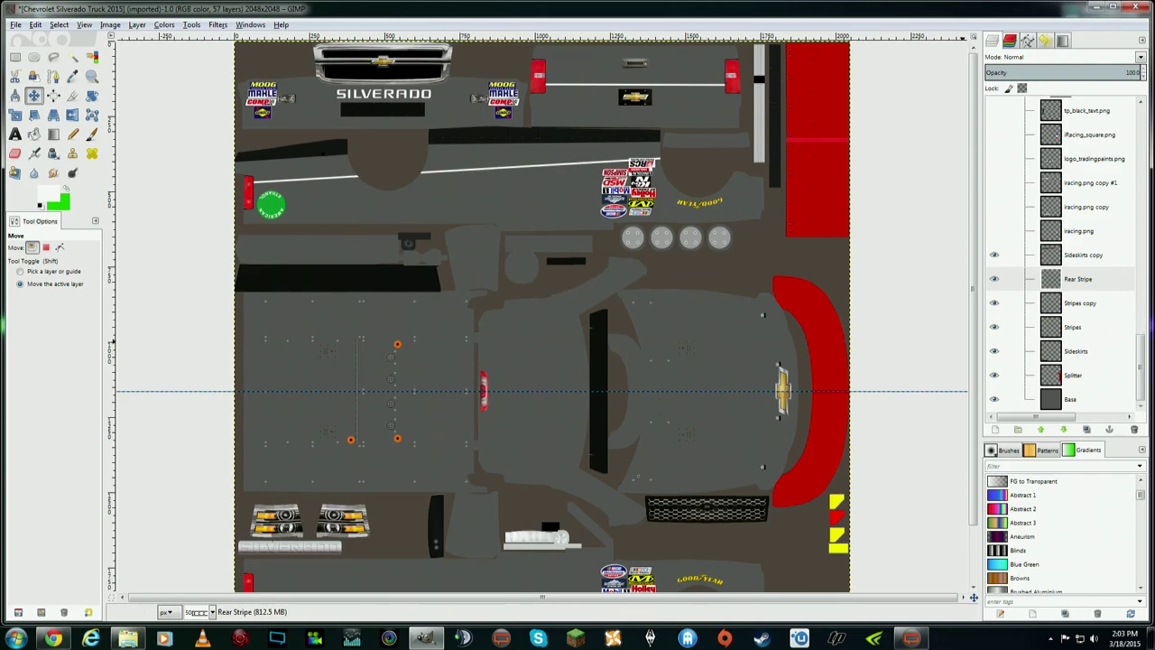
{"action": "left_click_drag", "start_coordinate": [1142, 352], "coordinate": [1147, 379]}
{"action": "scroll", "coordinate": [975, 432], "scroll_direction": "down", "scroll_amount": 2}
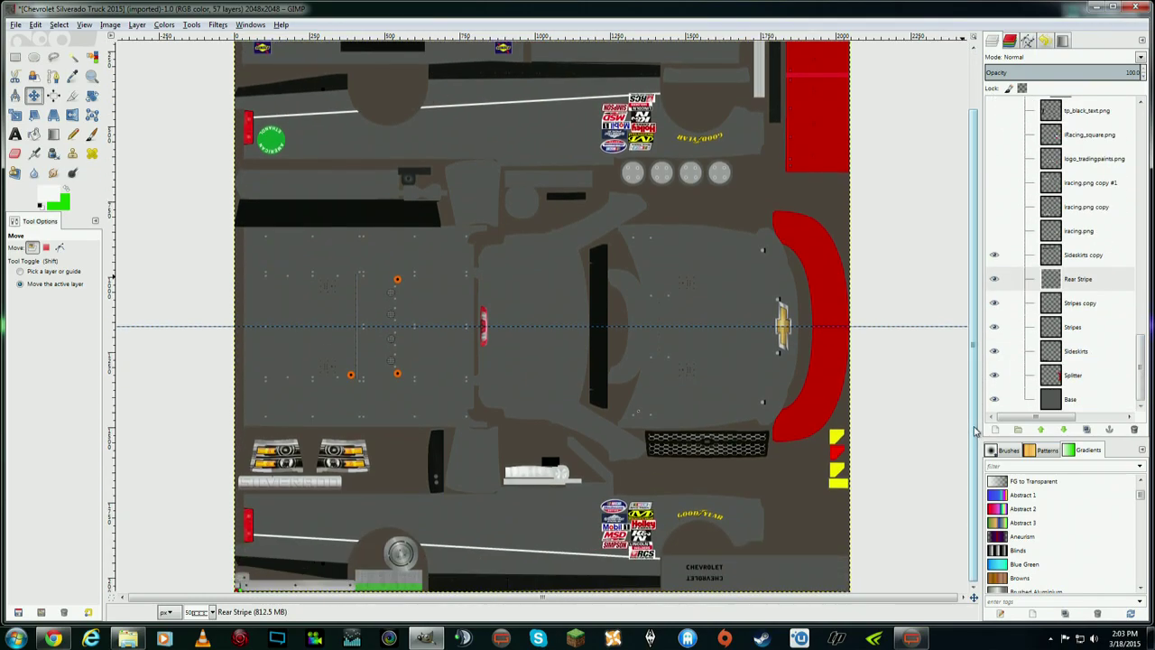
{"action": "scroll", "coordinate": [968, 379], "scroll_direction": "up", "scroll_amount": 2}
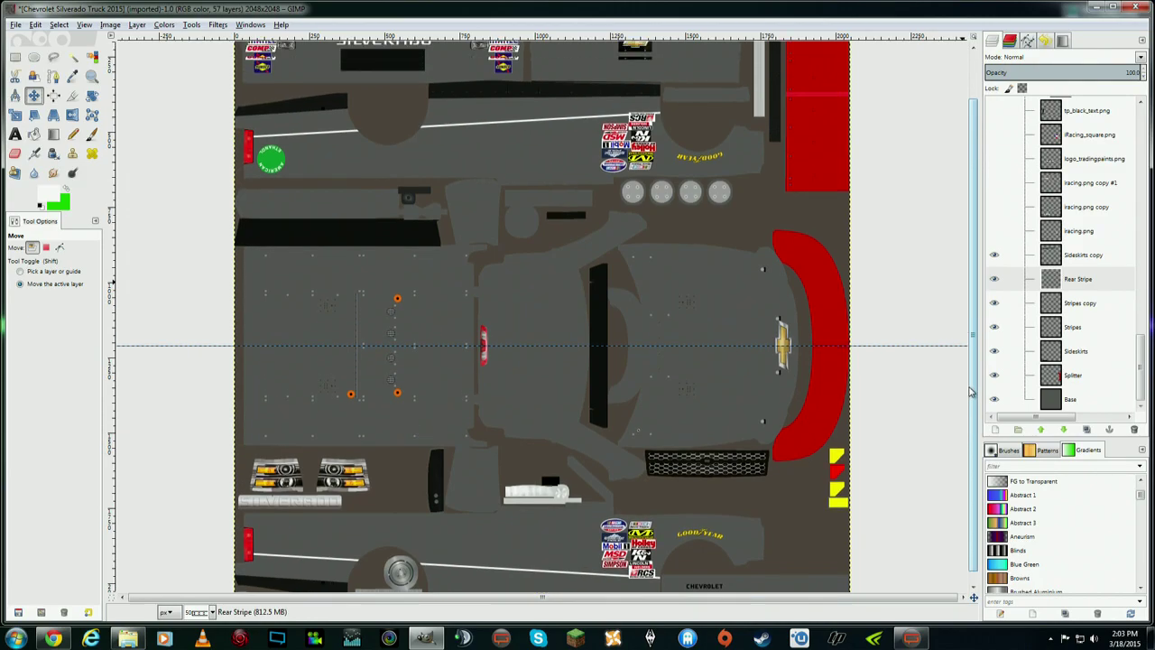
{"action": "scroll", "coordinate": [971, 341], "scroll_direction": "down", "scroll_amount": 2}
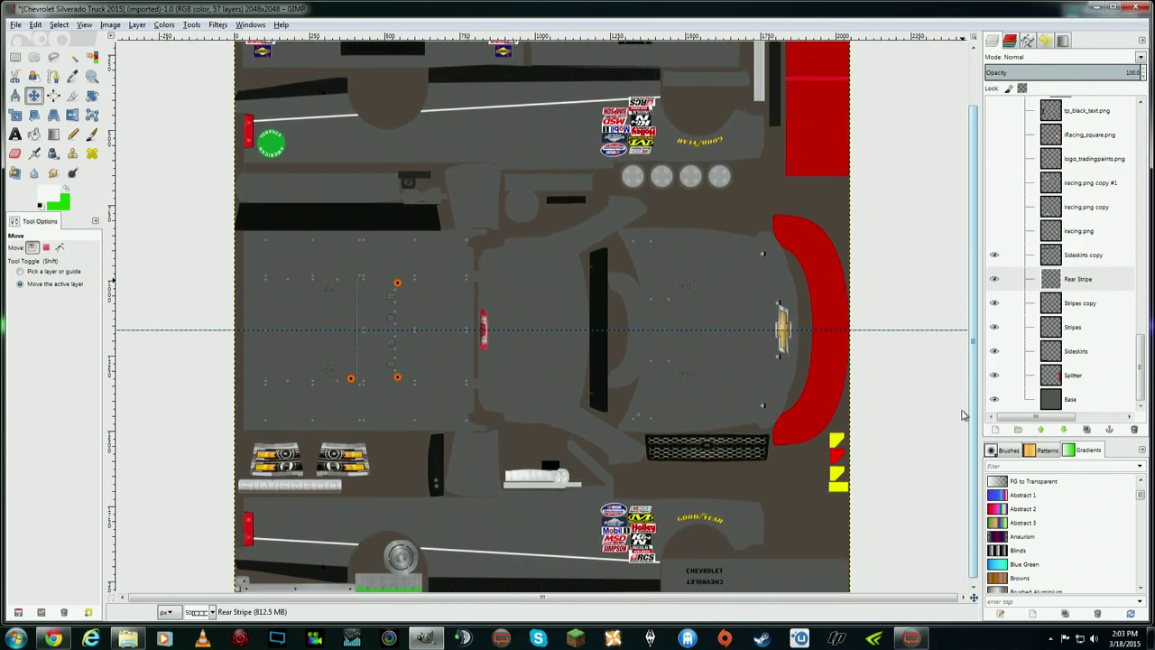
{"action": "scroll", "coordinate": [962, 397], "scroll_direction": "up", "scroll_amount": 2}
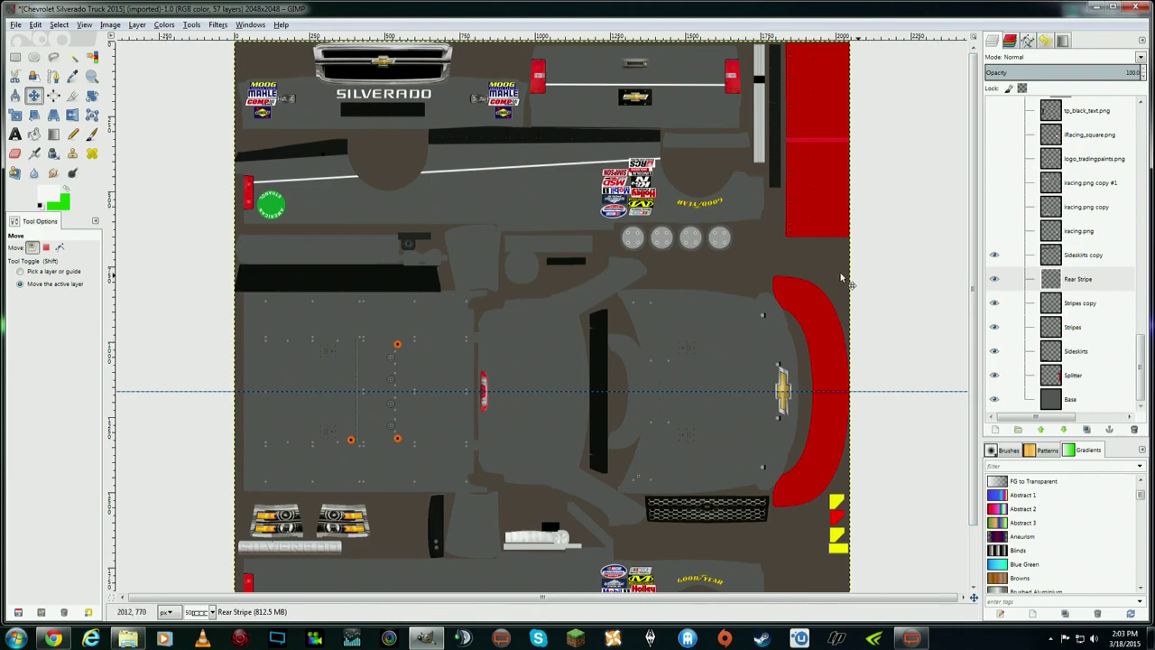
{"action": "scroll", "coordinate": [968, 343], "scroll_direction": "down", "scroll_amount": 2}
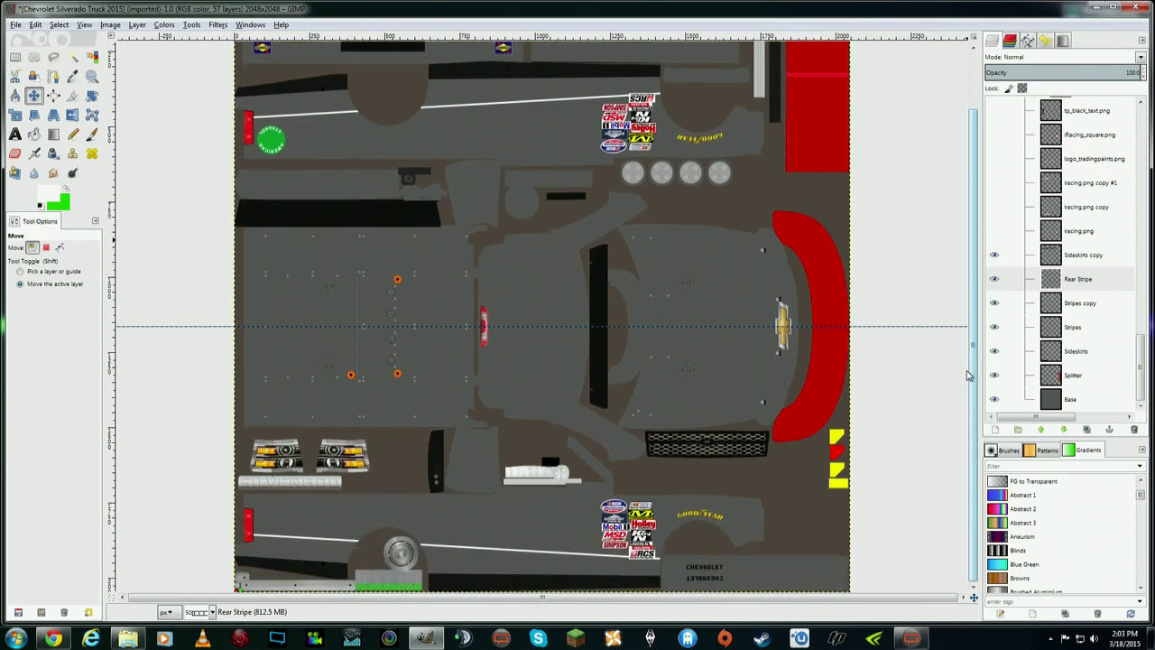
{"action": "scroll", "coordinate": [968, 294], "scroll_direction": "up", "scroll_amount": 2}
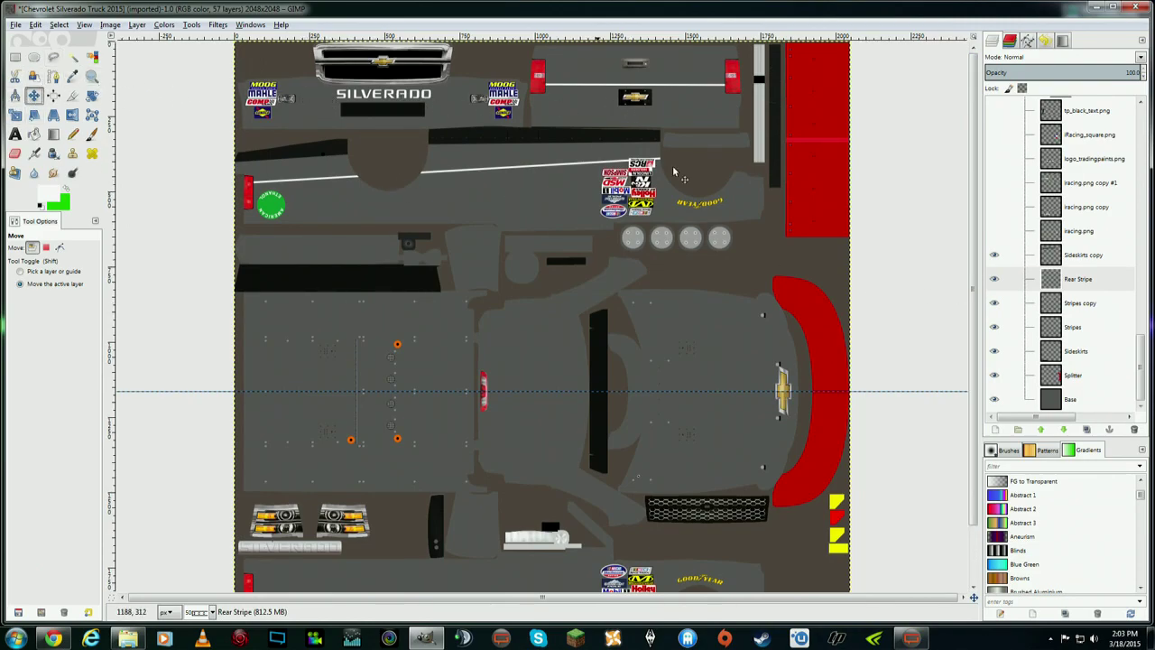
{"action": "left_click", "coordinate": [1090, 281]}
{"action": "right_click", "coordinate": [1090, 281]}
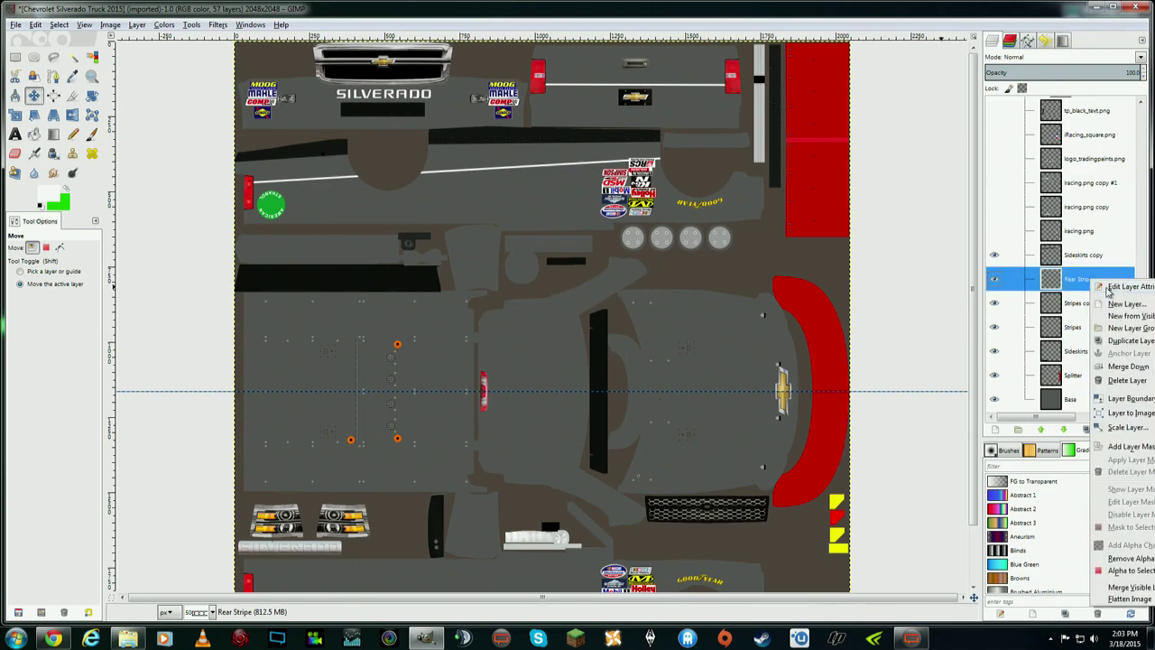
- Create a new layer named Front Stripe
{"action": "left_click", "coordinate": [431, 206]}
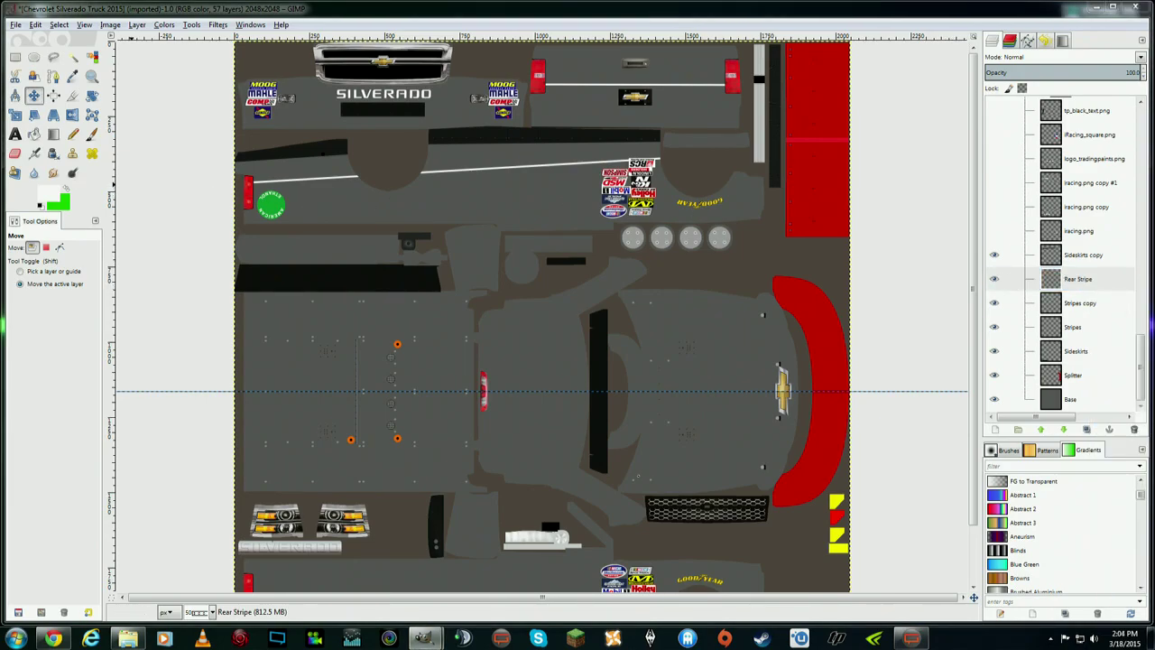
{"action": "key", "text": "shift+ctrl+n"}
{"action": "type", "text": "Fi"}
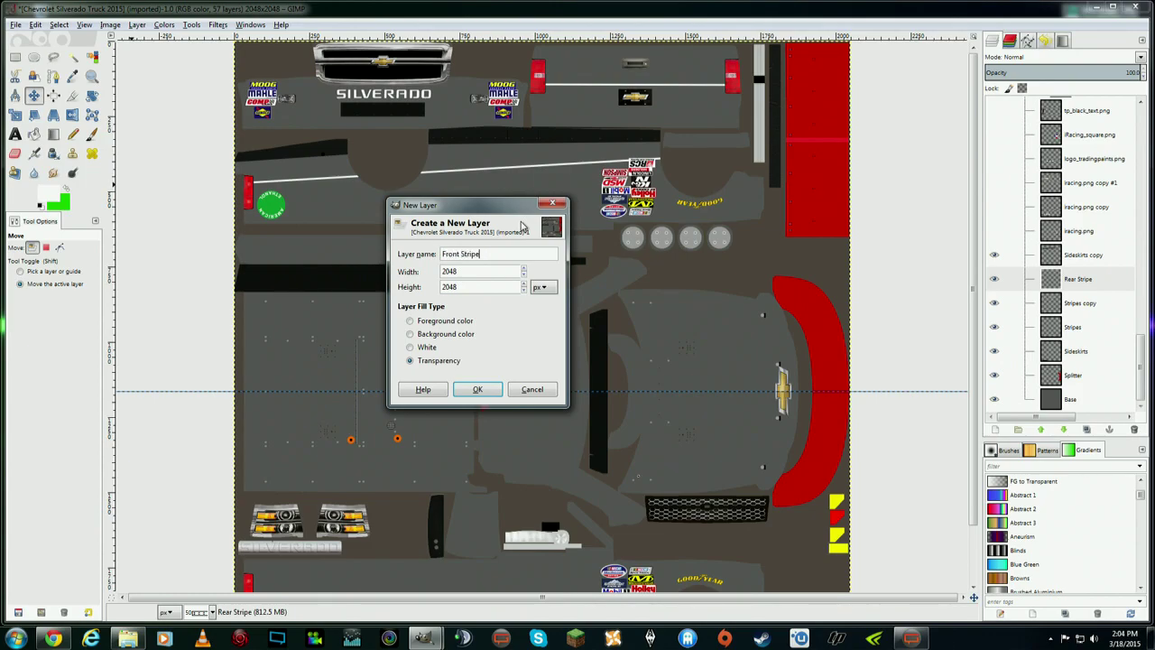
{"action": "type", "text": "ont Stripe"}
{"action": "left_click", "coordinate": [477, 389]}
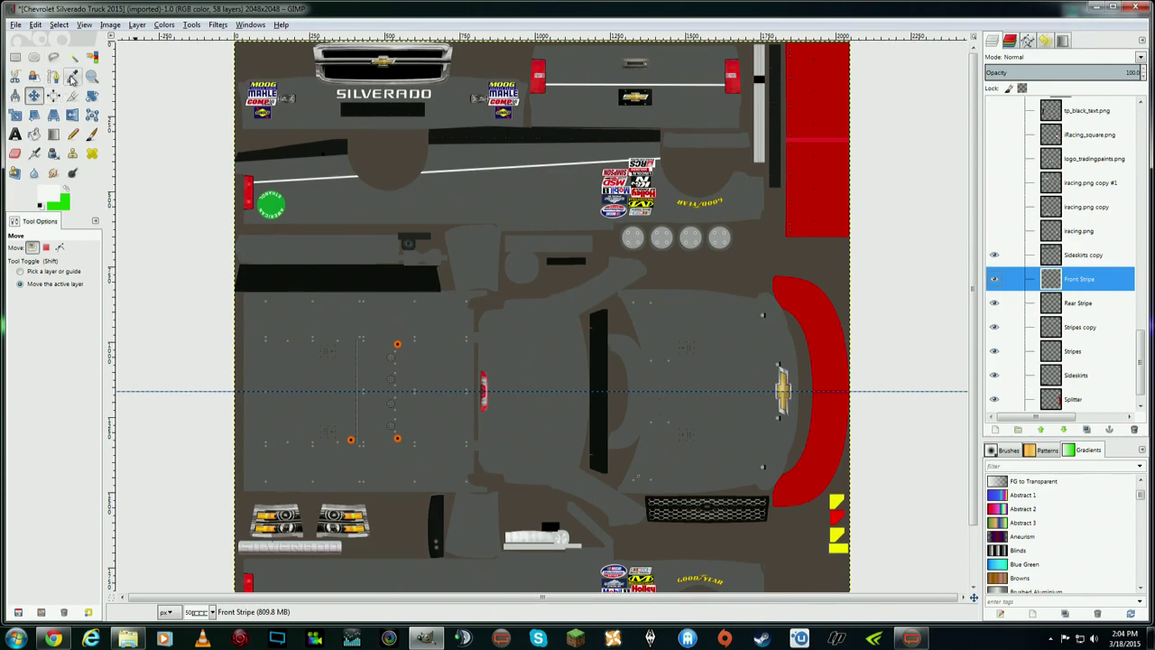
- Draw a path from the left edge to the left taillight and stroke it as a 6 px white line
{"action": "left_click", "coordinate": [54, 77]}
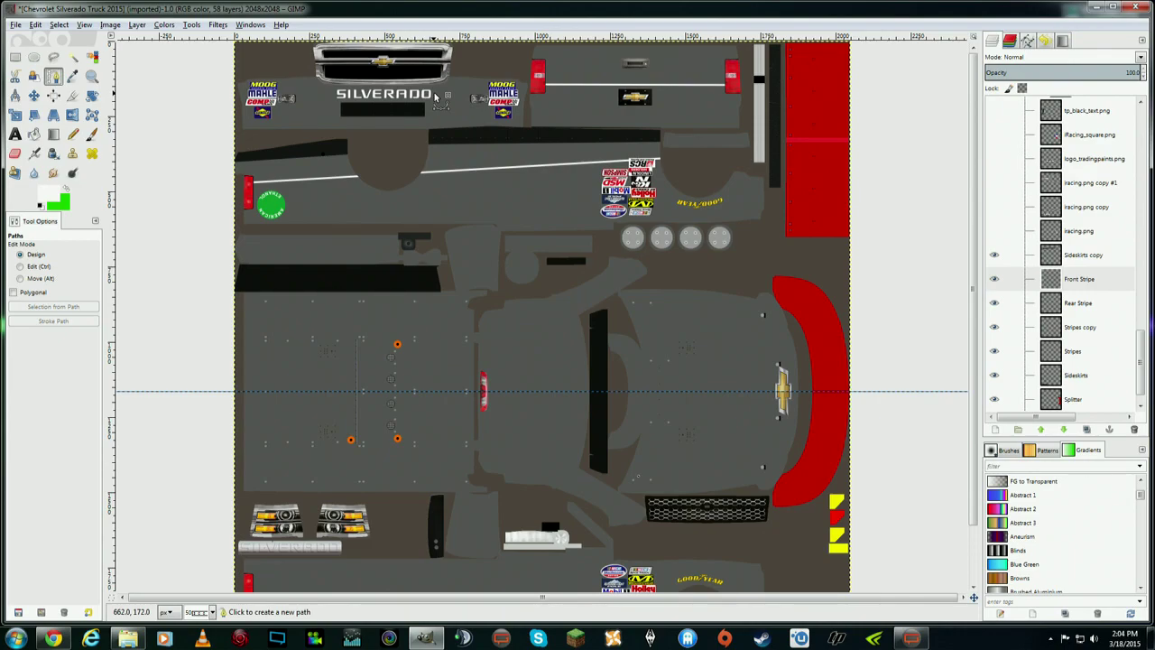
{"action": "left_click", "coordinate": [235, 95]}
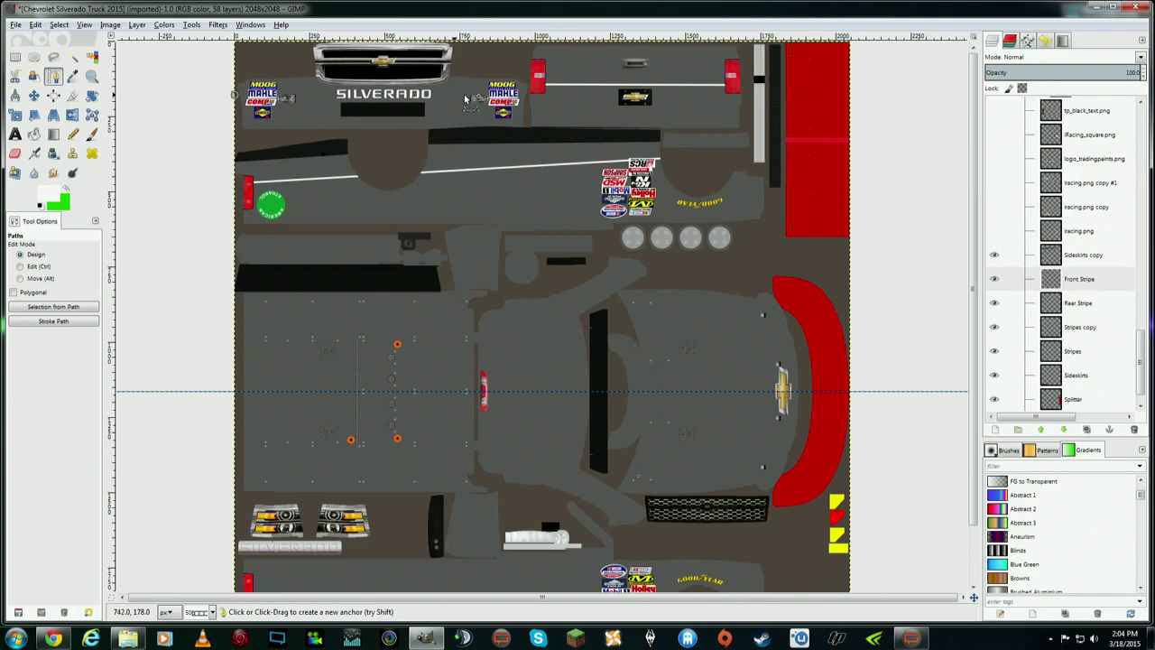
{"action": "left_click", "coordinate": [530, 96]}
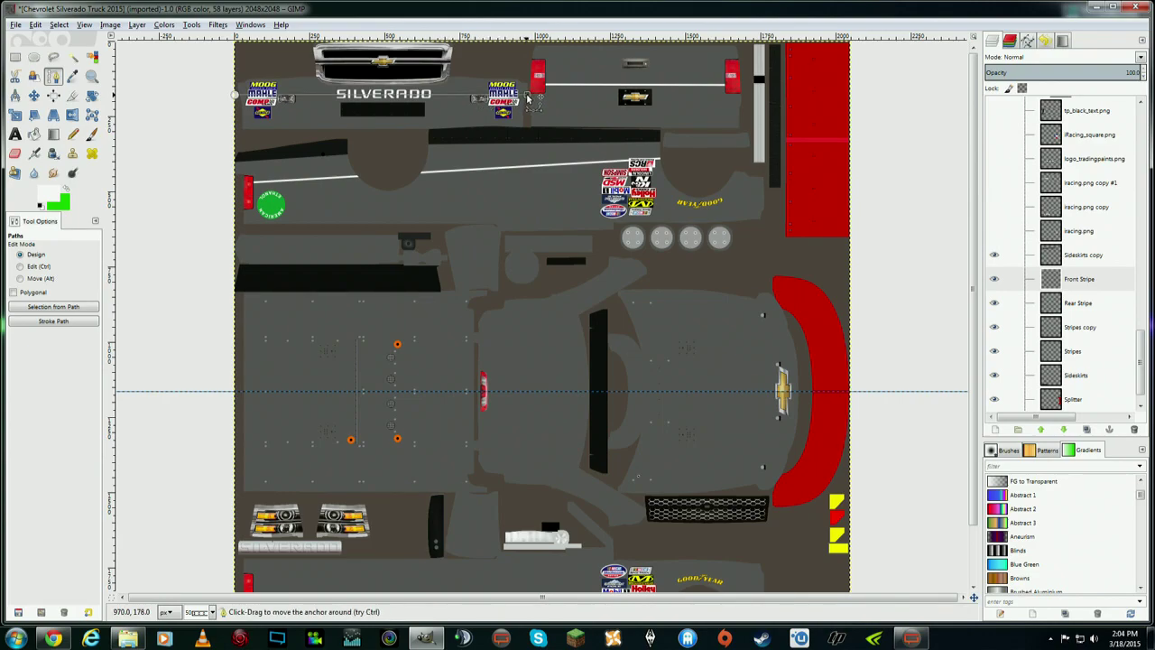
{"action": "left_click_drag", "start_coordinate": [529, 97], "coordinate": [530, 97]}
{"action": "left_click_drag", "start_coordinate": [236, 98], "coordinate": [236, 96]}
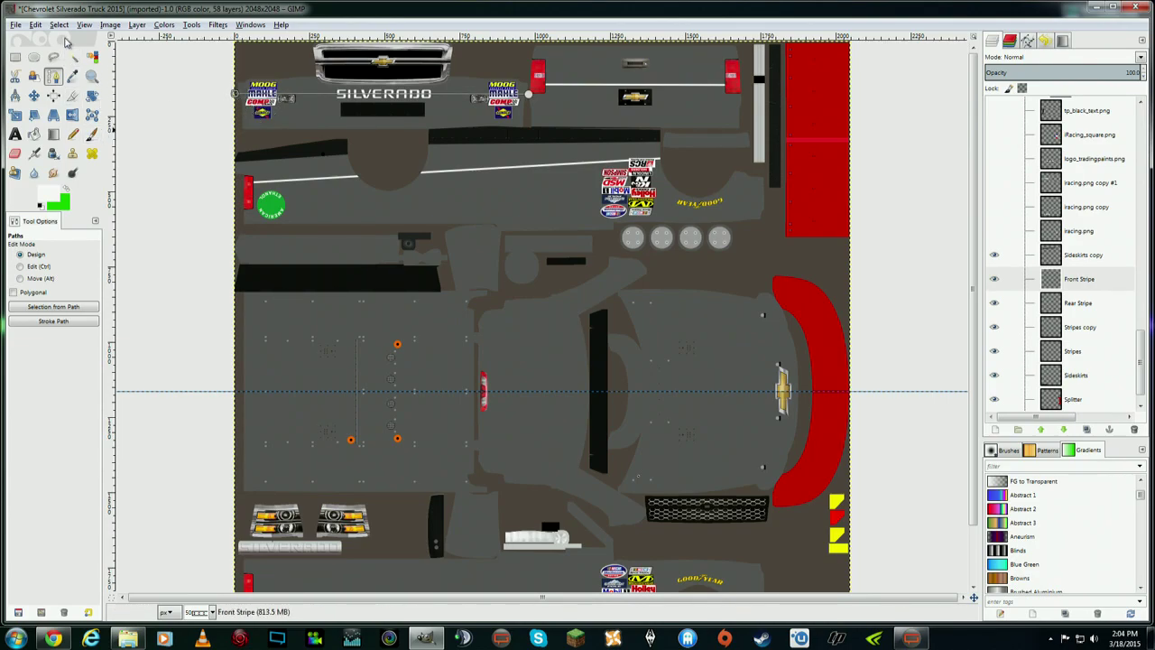
{"action": "left_click", "coordinate": [38, 26]}
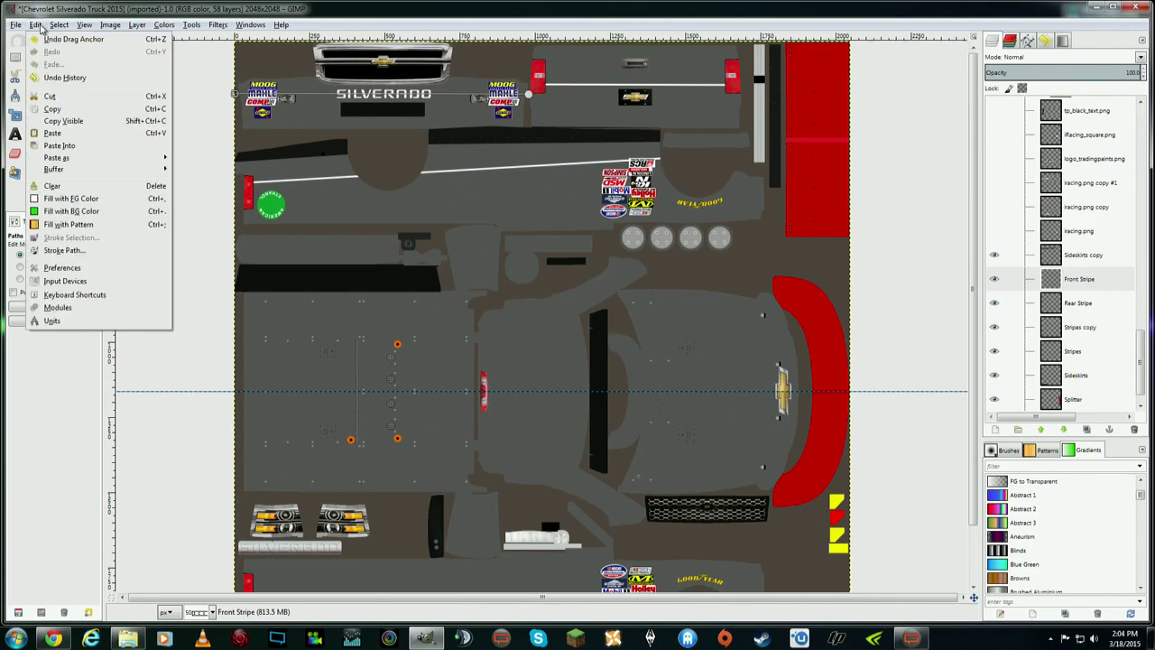
{"action": "left_click", "coordinate": [72, 250]}
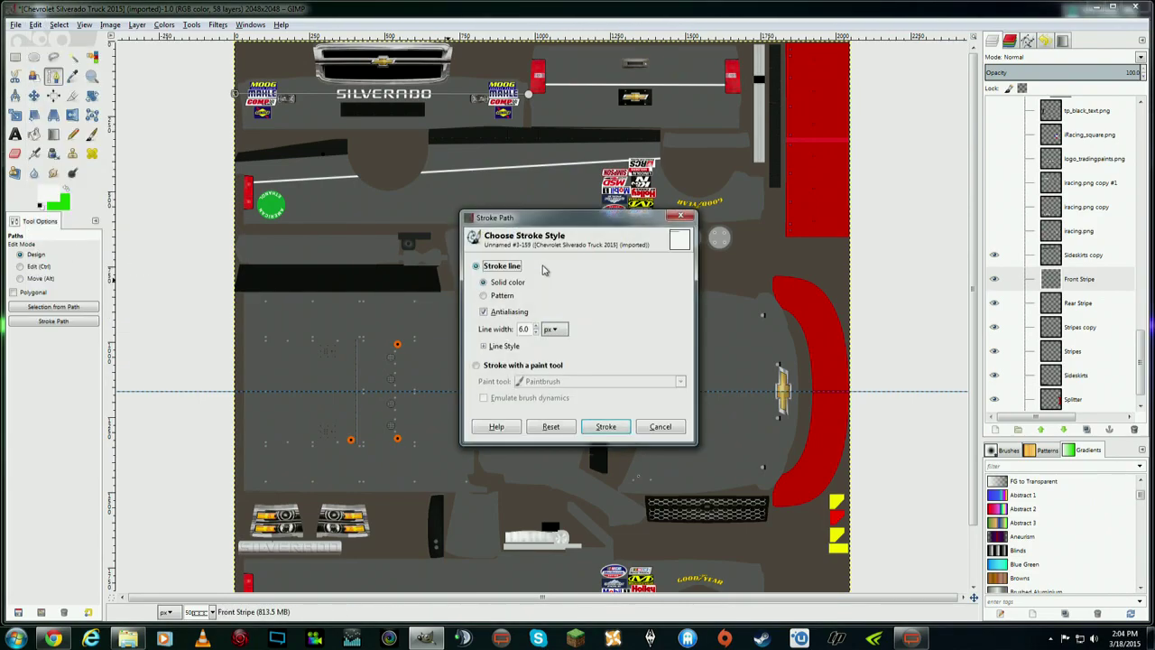
{"action": "left_click", "coordinate": [606, 427]}
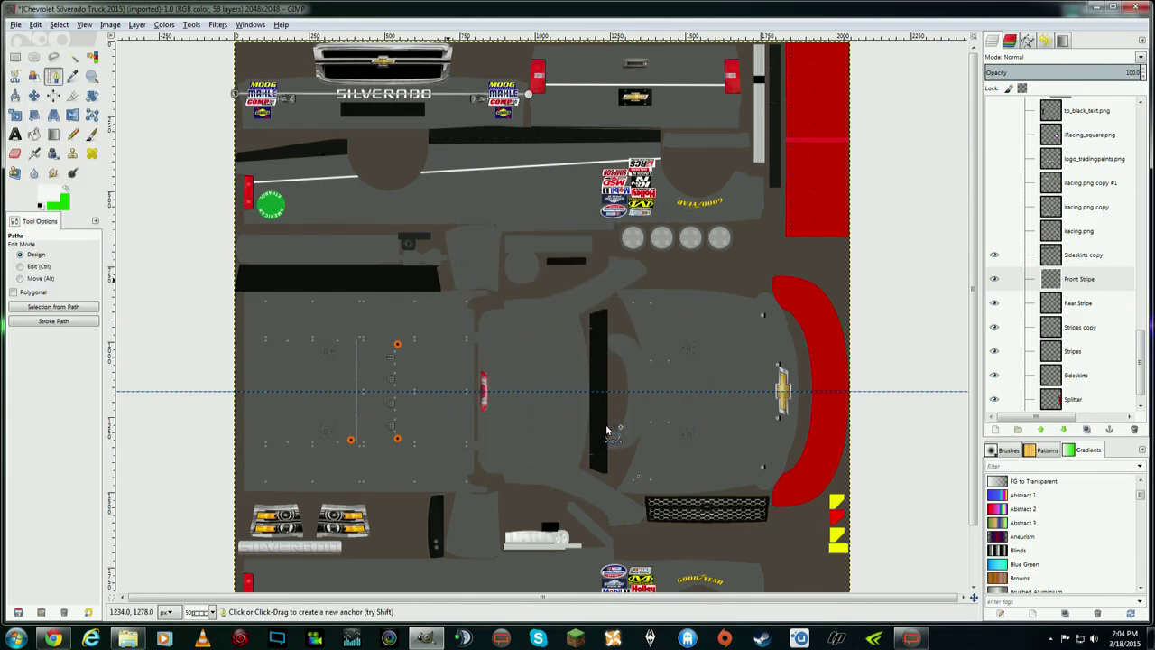
{"action": "left_click", "coordinate": [34, 94]}
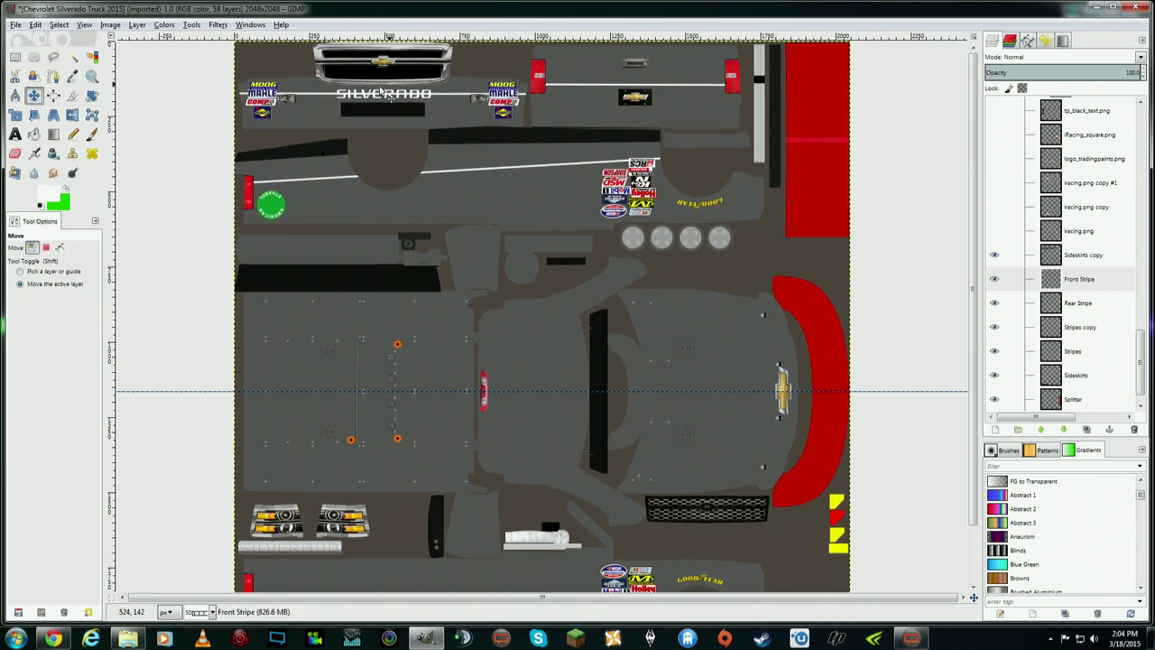
- Zoom to 100% and toggle the Front Stripe layer's visibility to check the stripe over SILVERADO
{"action": "scroll", "coordinate": [916, 155], "scroll_direction": "down", "scroll_amount": 3}
{"action": "scroll", "coordinate": [916, 155], "scroll_direction": "up", "scroll_amount": 3}
{"action": "left_click", "coordinate": [85, 25]}
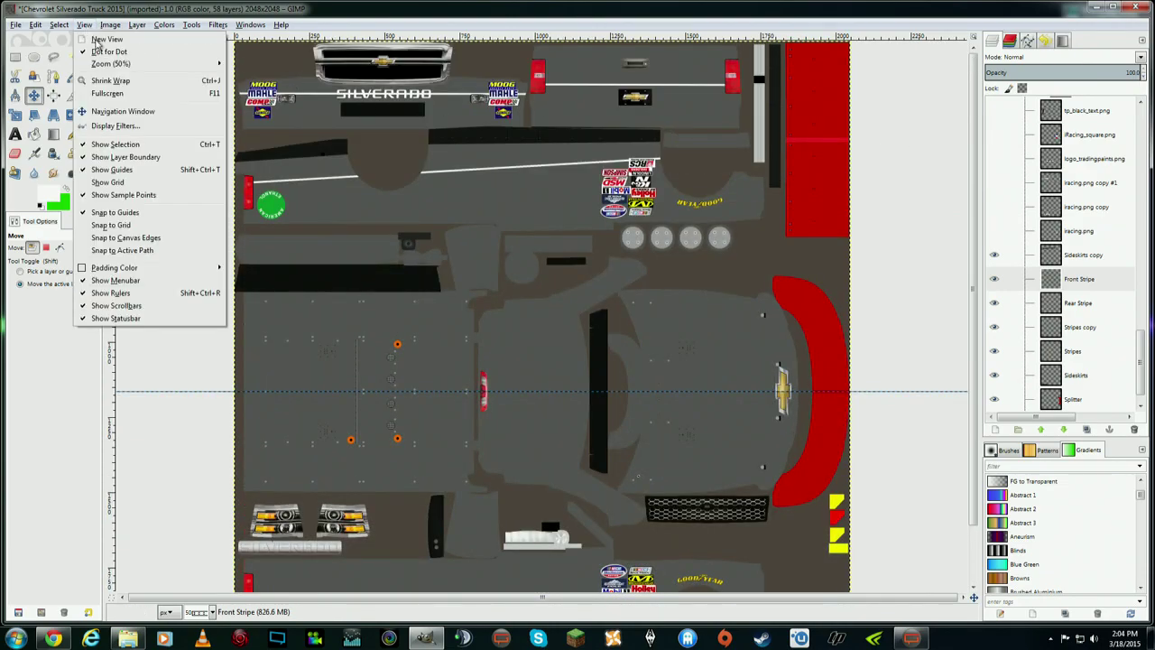
{"action": "mouse_move", "coordinate": [164, 65]}
{"action": "left_click", "coordinate": [268, 184]}
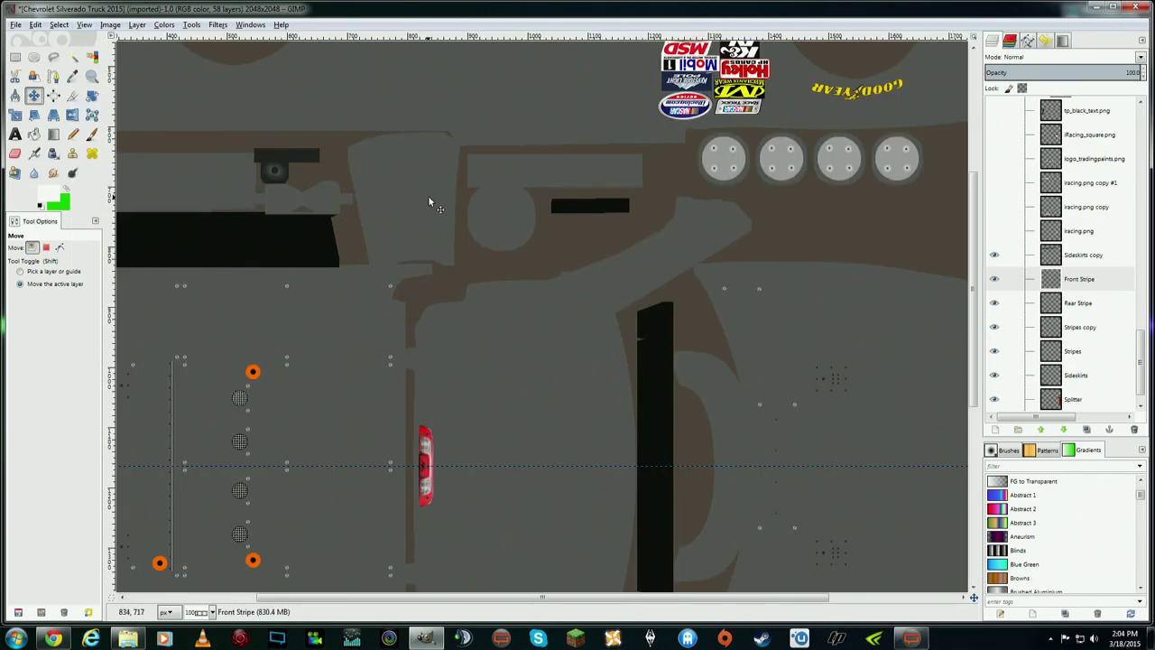
{"action": "scroll", "coordinate": [429, 197], "scroll_direction": "up", "scroll_amount": 5}
{"action": "left_click_drag", "start_coordinate": [656, 603], "coordinate": [527, 602]}
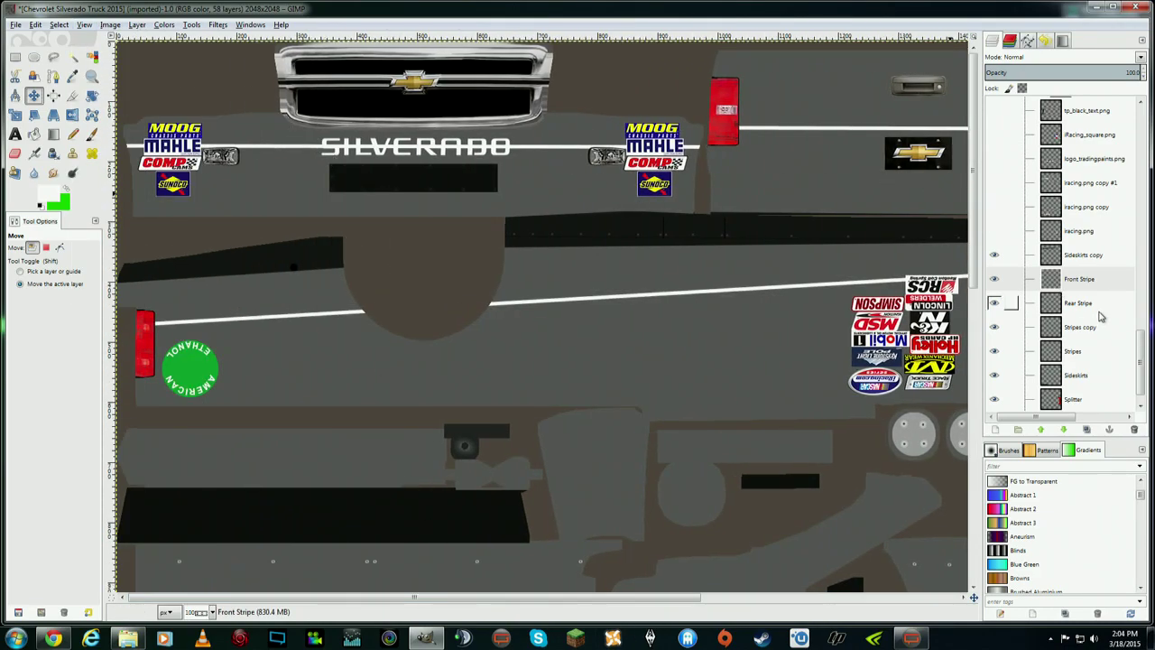
{"action": "left_click", "coordinate": [1092, 281]}
{"action": "left_click", "coordinate": [995, 280]}
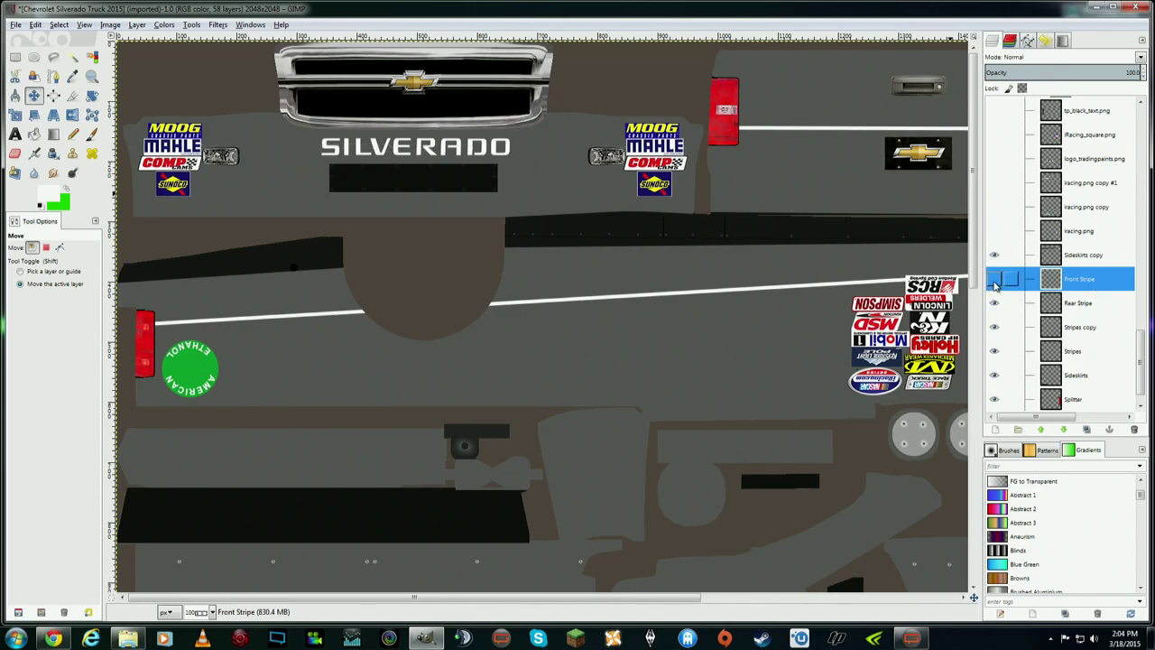
{"action": "left_click", "coordinate": [994, 281]}
{"action": "left_click", "coordinate": [995, 281]}
{"action": "left_click", "coordinate": [994, 281]}
{"action": "left_click", "coordinate": [994, 280]}
{"action": "left_click", "coordinate": [994, 281]}
{"action": "left_click", "coordinate": [995, 281]}
- Free-select around the SILVERADO lettering on the Front Stripe layer, then remove the selection
{"action": "left_click", "coordinate": [53, 57]}
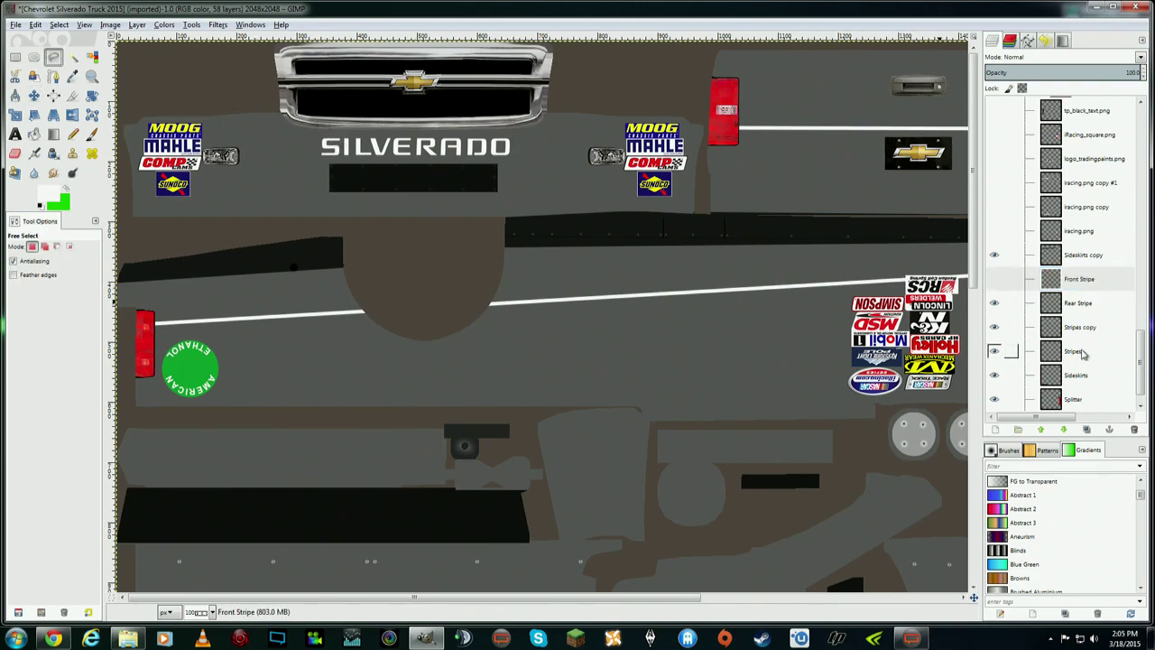
{"action": "left_click", "coordinate": [995, 280]}
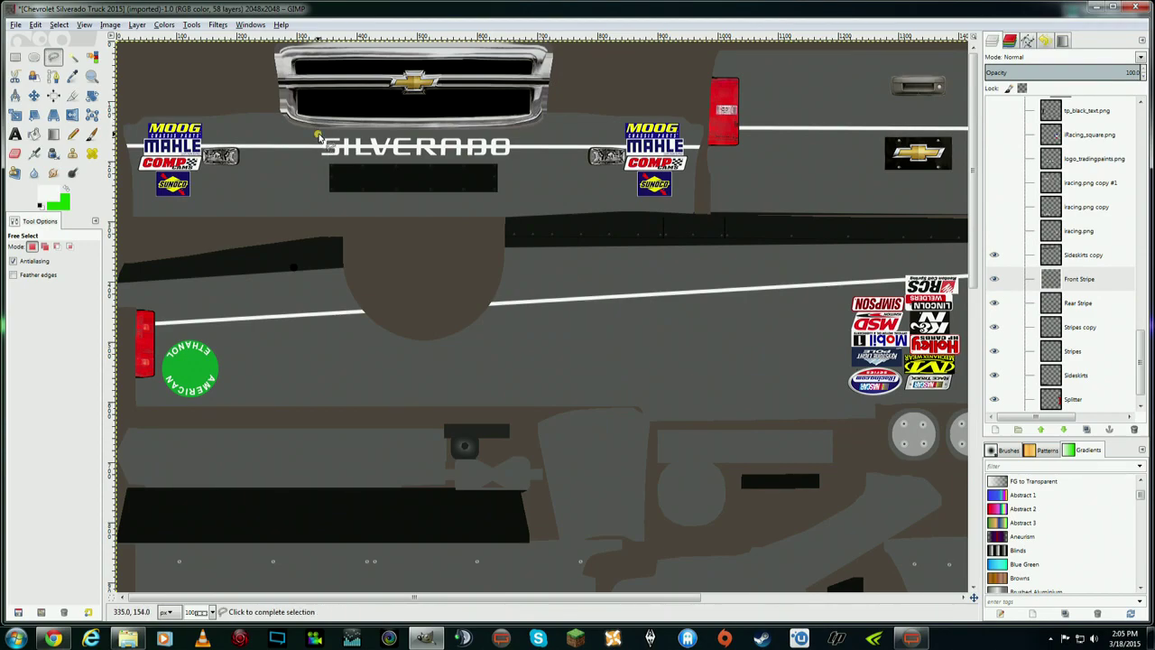
{"action": "left_click", "coordinate": [318, 134]}
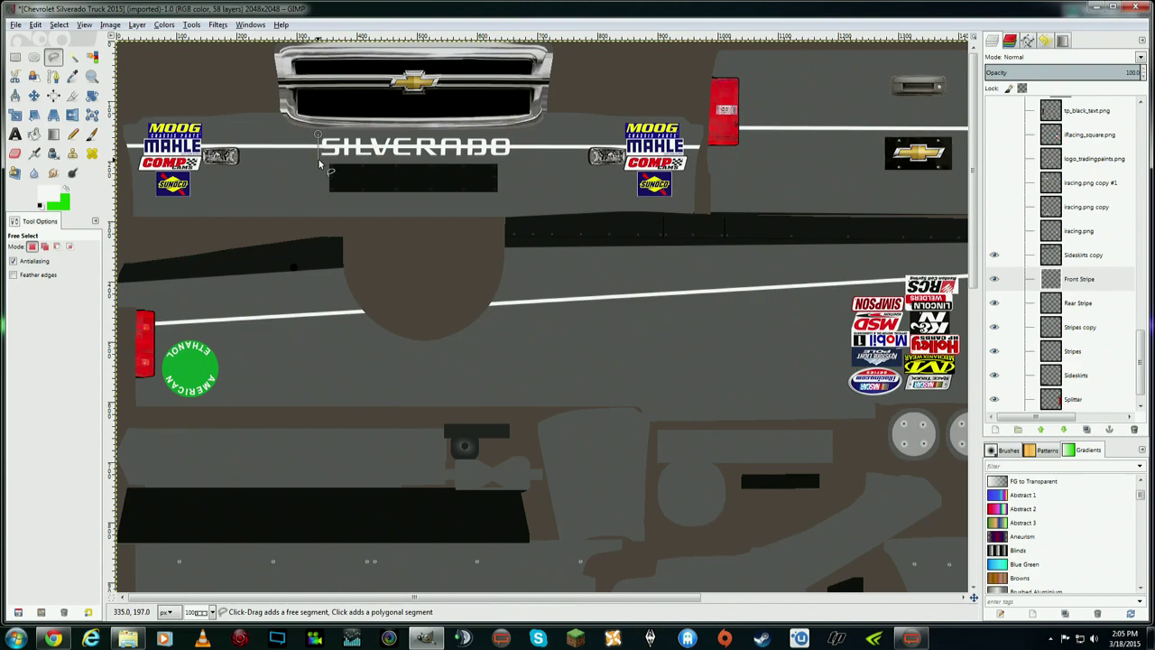
{"action": "left_click_drag", "start_coordinate": [319, 159], "coordinate": [493, 161]}
{"action": "left_click", "coordinate": [511, 144]}
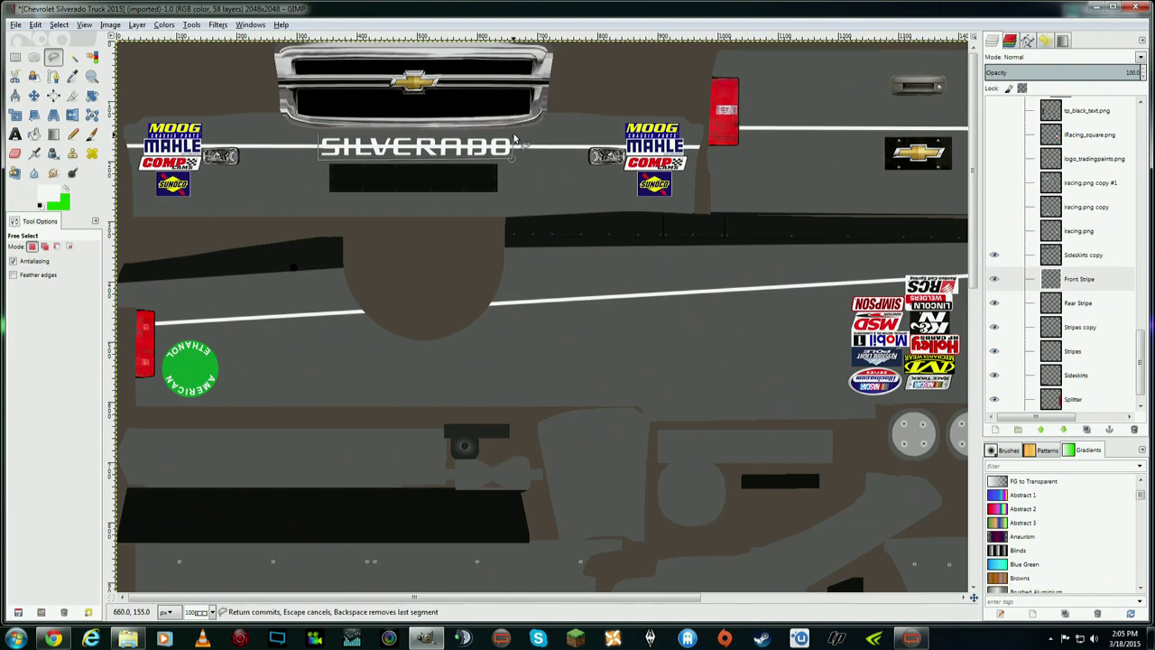
{"action": "left_click", "coordinate": [319, 136]}
{"action": "double_click", "coordinate": [370, 142]}
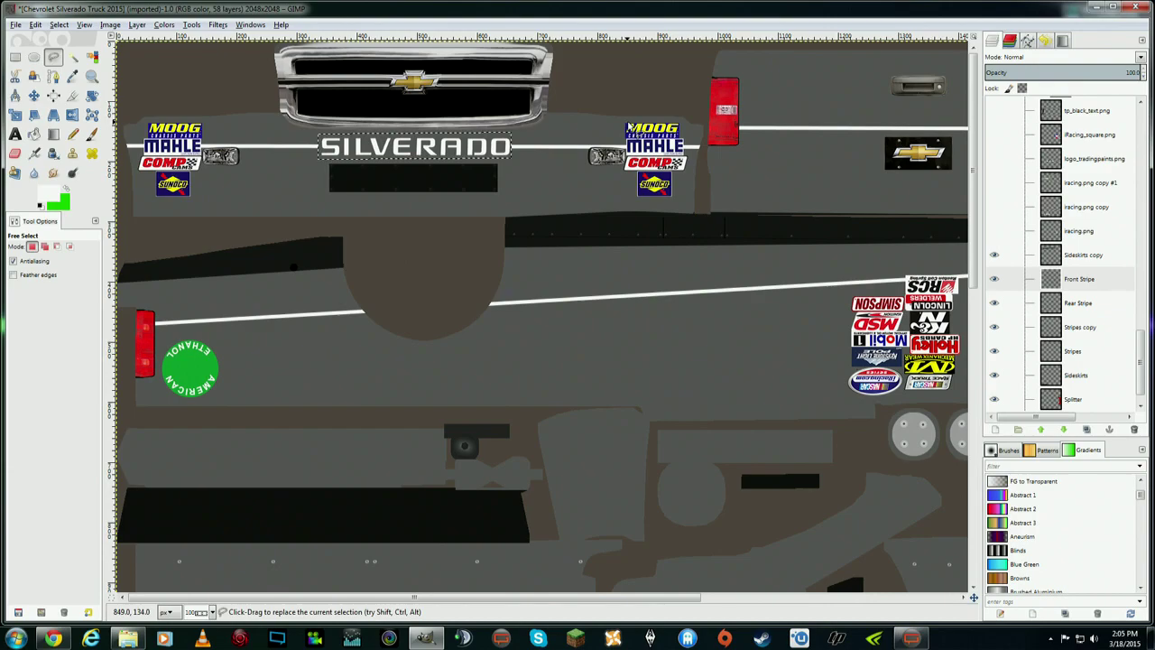
{"action": "left_click", "coordinate": [59, 24]}
{"action": "left_click", "coordinate": [72, 55]}
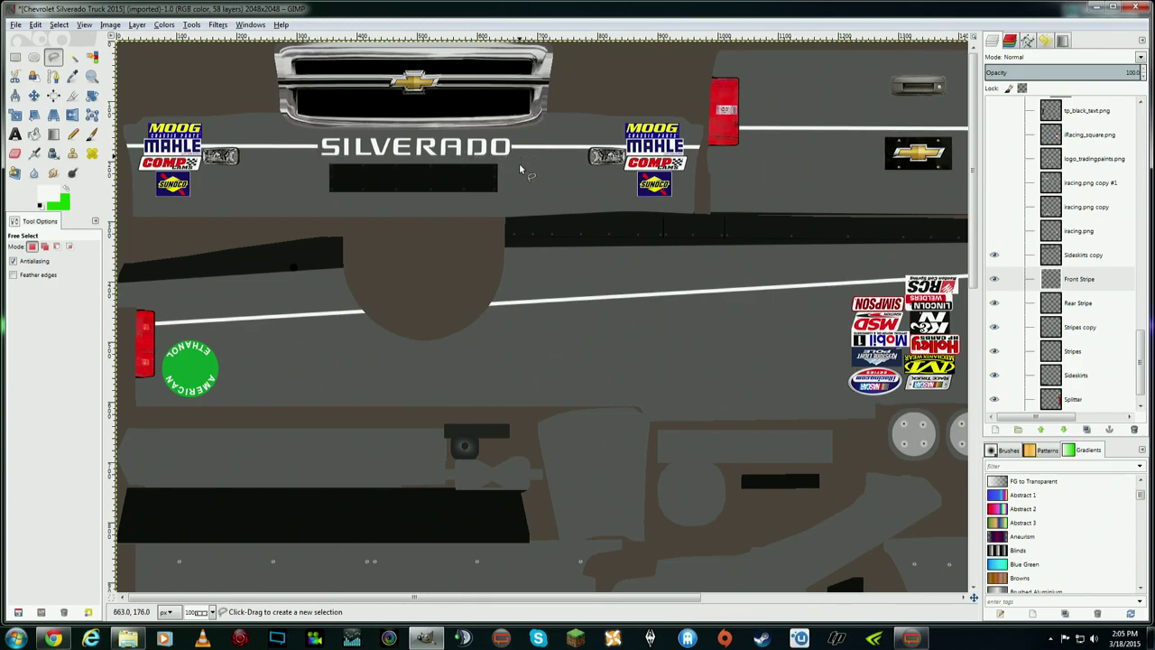
{"action": "left_click", "coordinate": [1078, 279]}
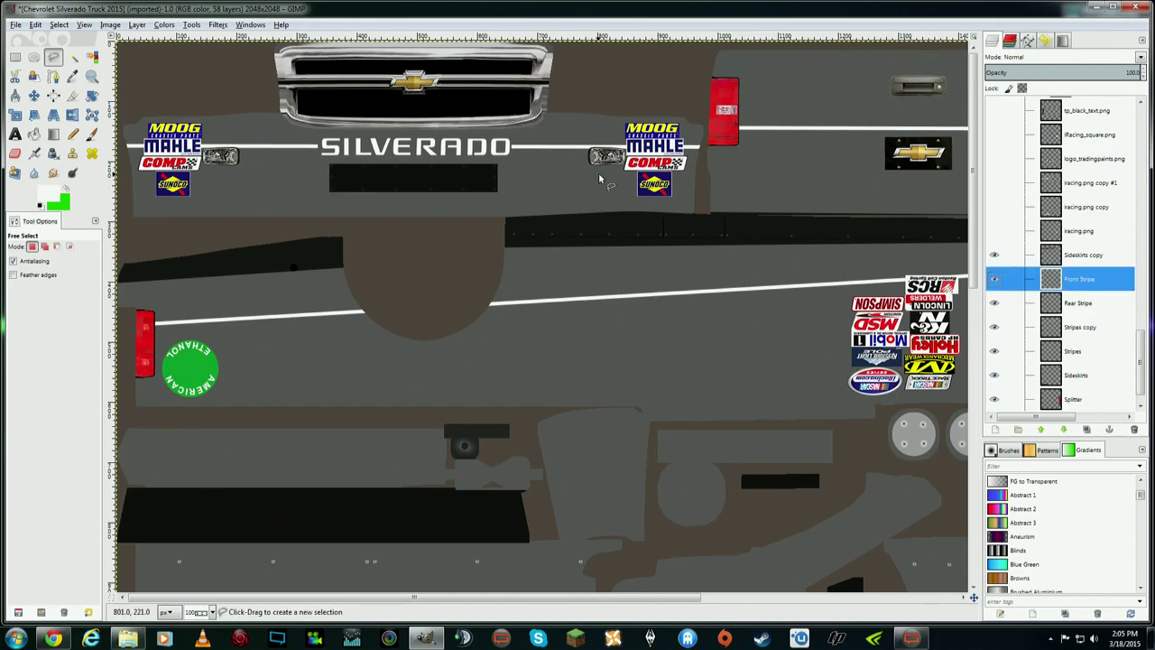
{"action": "left_click", "coordinate": [84, 24]}
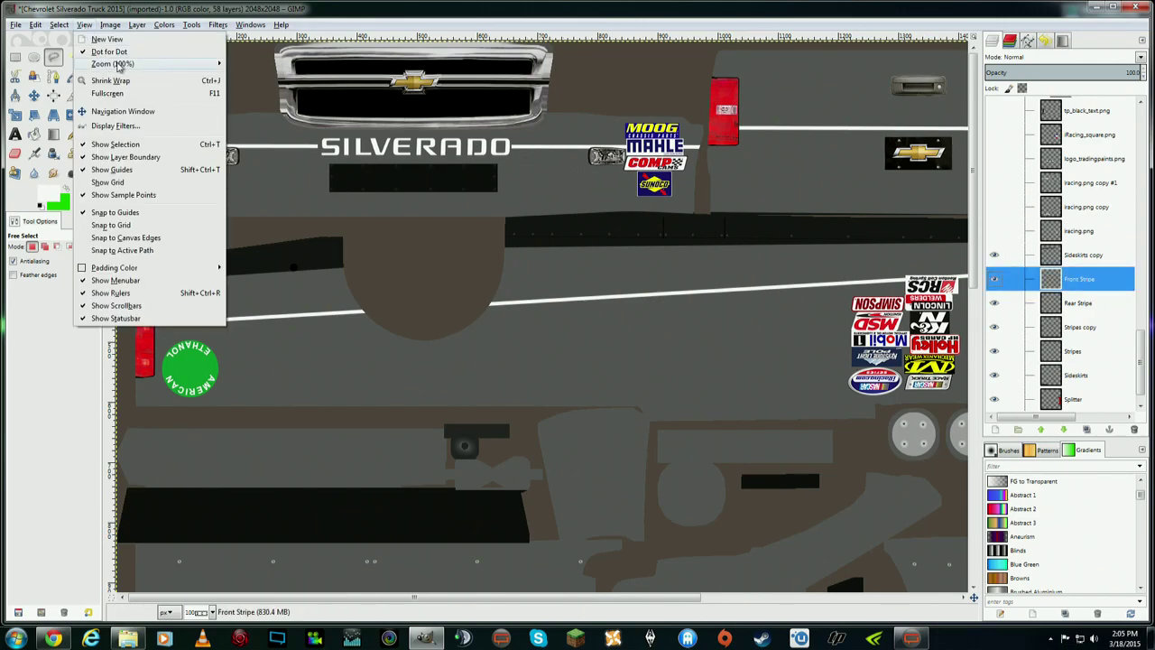
- Zoom to 200% and free-select the stripe end beside SILVERADO's final O
{"action": "mouse_move", "coordinate": [113, 65]}
{"action": "left_click", "coordinate": [291, 172]}
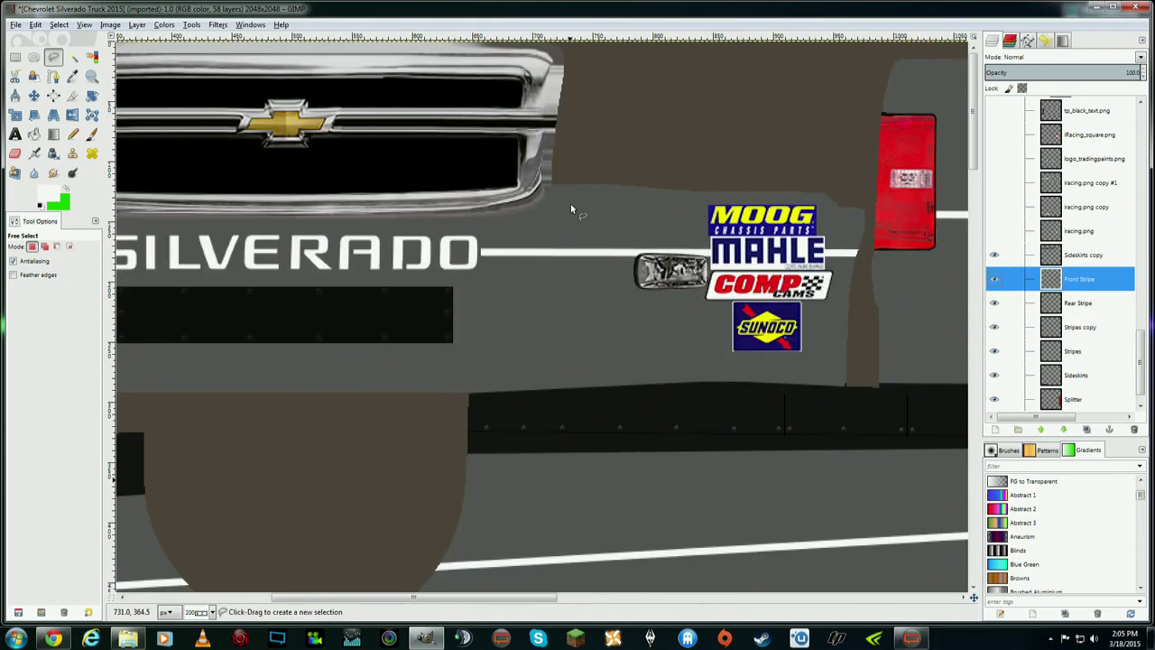
{"action": "left_click", "coordinate": [481, 245]}
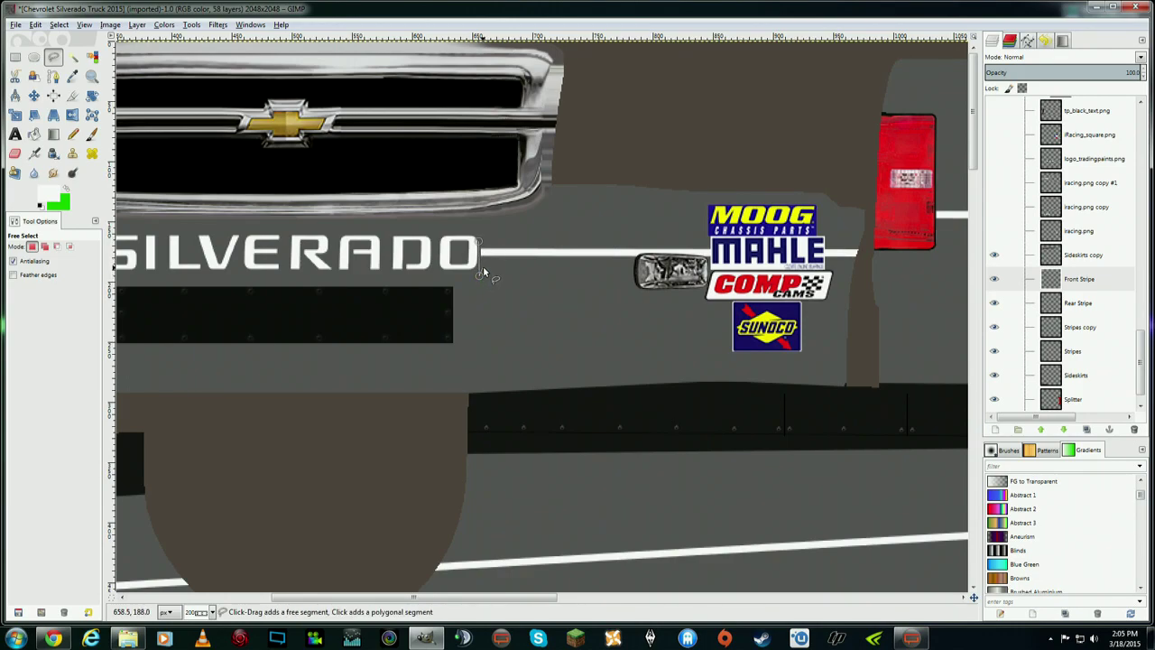
{"action": "left_click", "coordinate": [482, 268]}
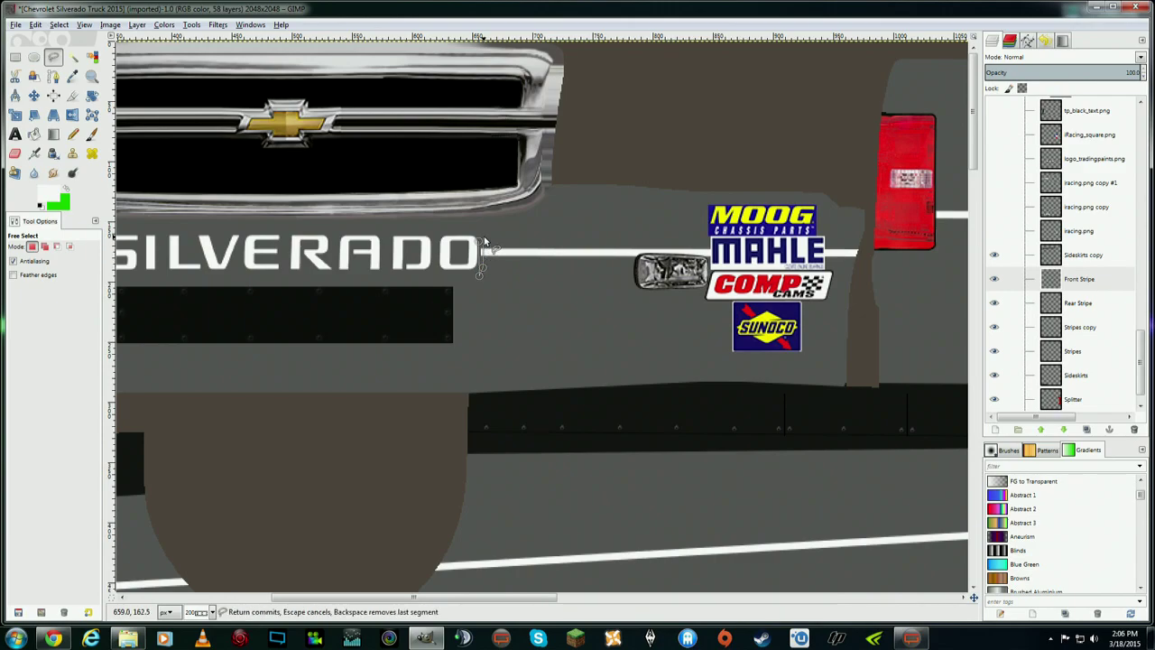
{"action": "left_click", "coordinate": [483, 239]}
{"action": "key", "text": "Return"}
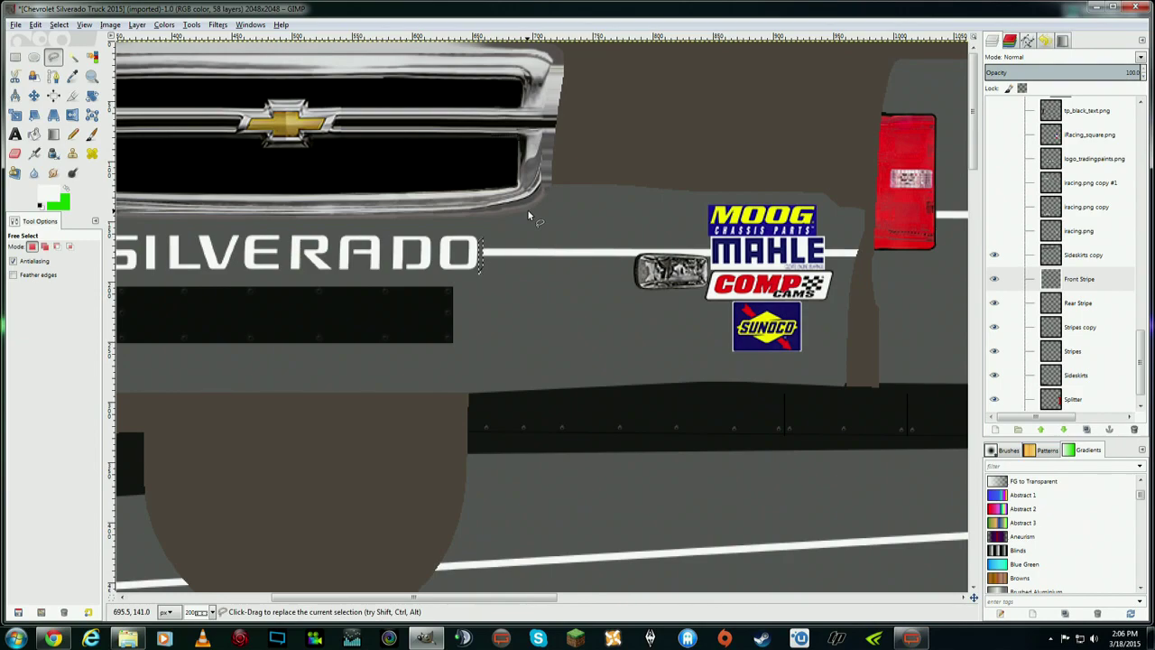
- Drop the selection at the stripe end and return to the Move tool
{"action": "left_click", "coordinate": [35, 25]}
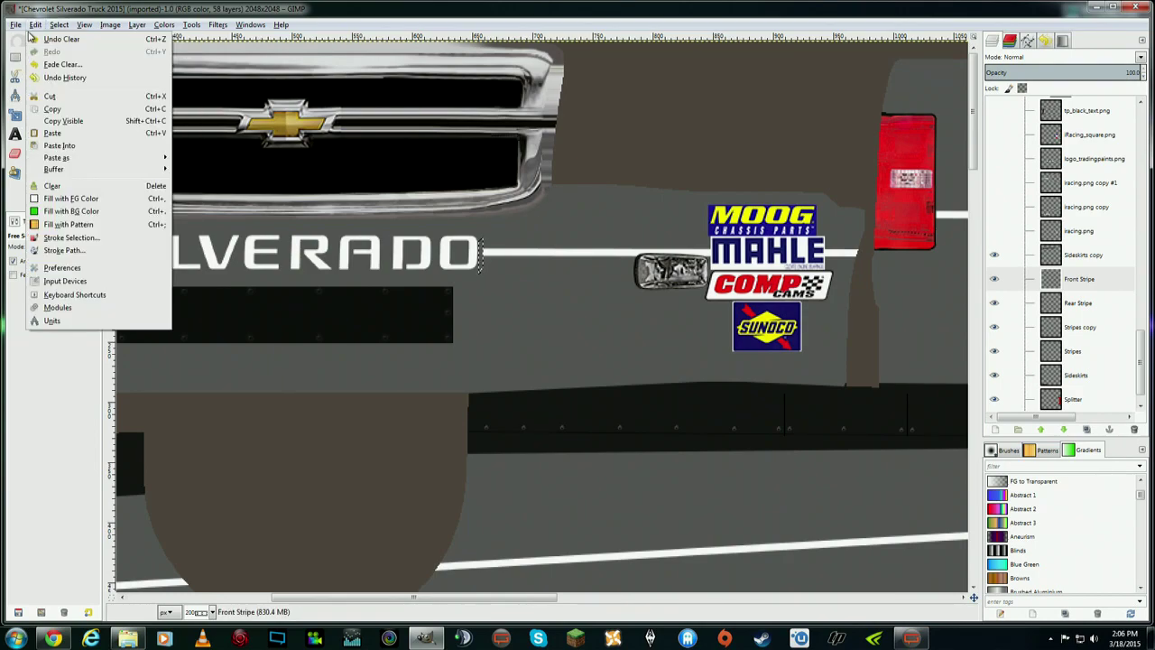
{"action": "key", "text": "Escape"}
{"action": "left_click", "coordinate": [34, 95]}
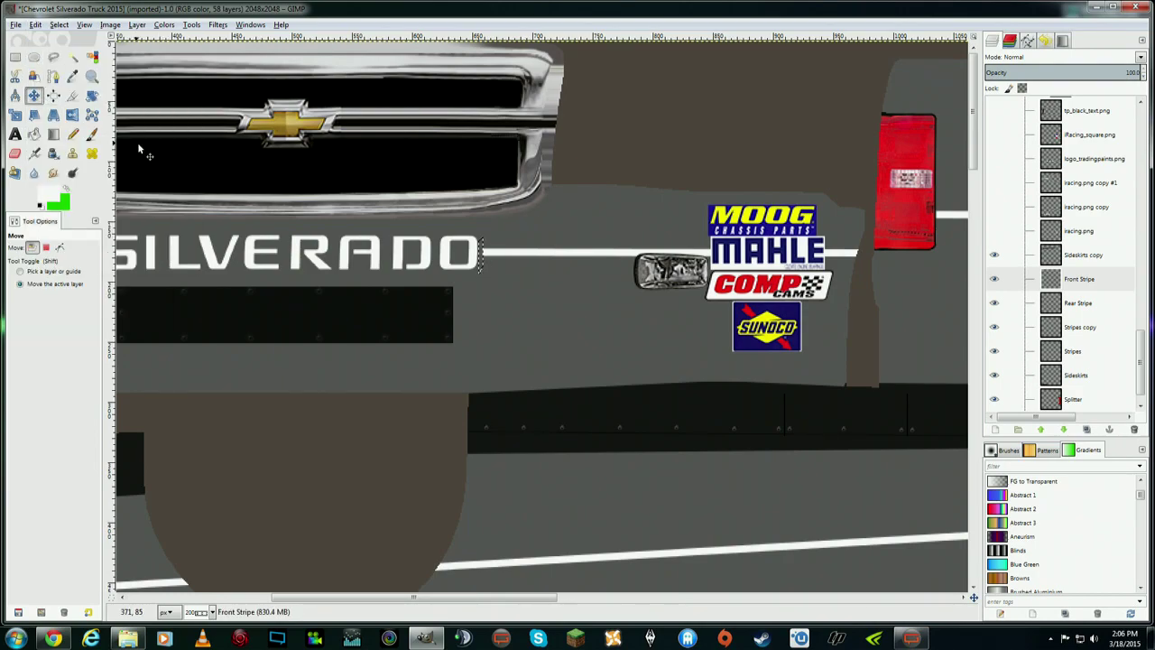
{"action": "left_click", "coordinate": [56, 24]}
{"action": "left_click", "coordinate": [65, 48]}
- Zoom back to 100%, then zoom out to view the whole texture
{"action": "left_click", "coordinate": [91, 28]}
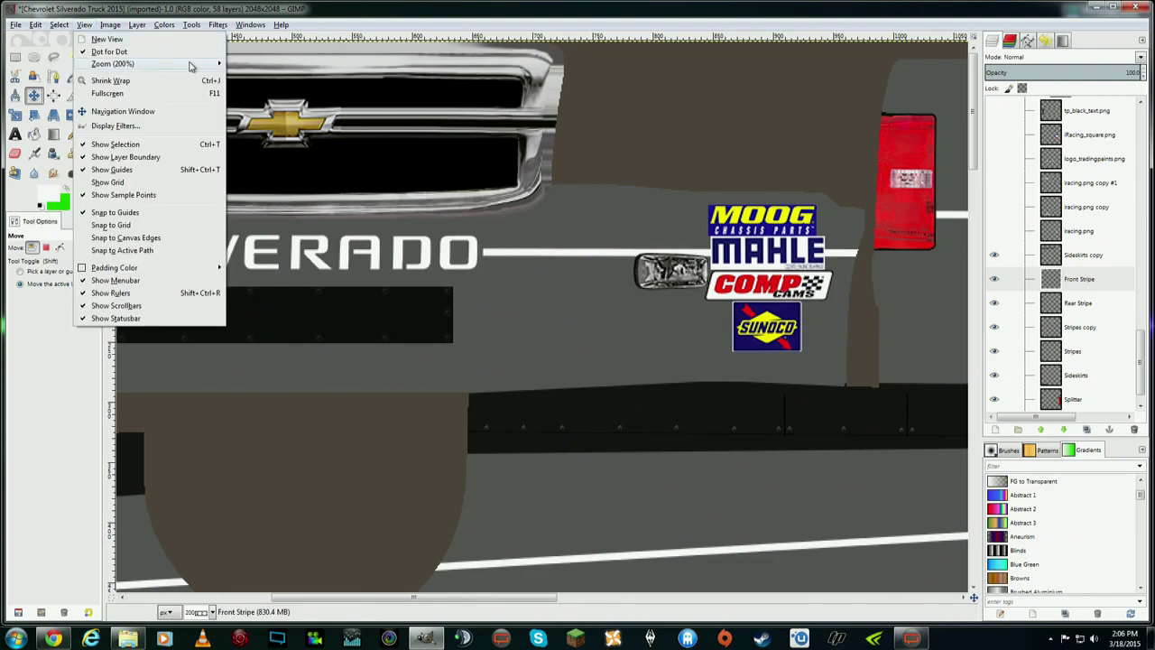
{"action": "mouse_move", "coordinate": [190, 64]}
{"action": "left_click", "coordinate": [291, 185]}
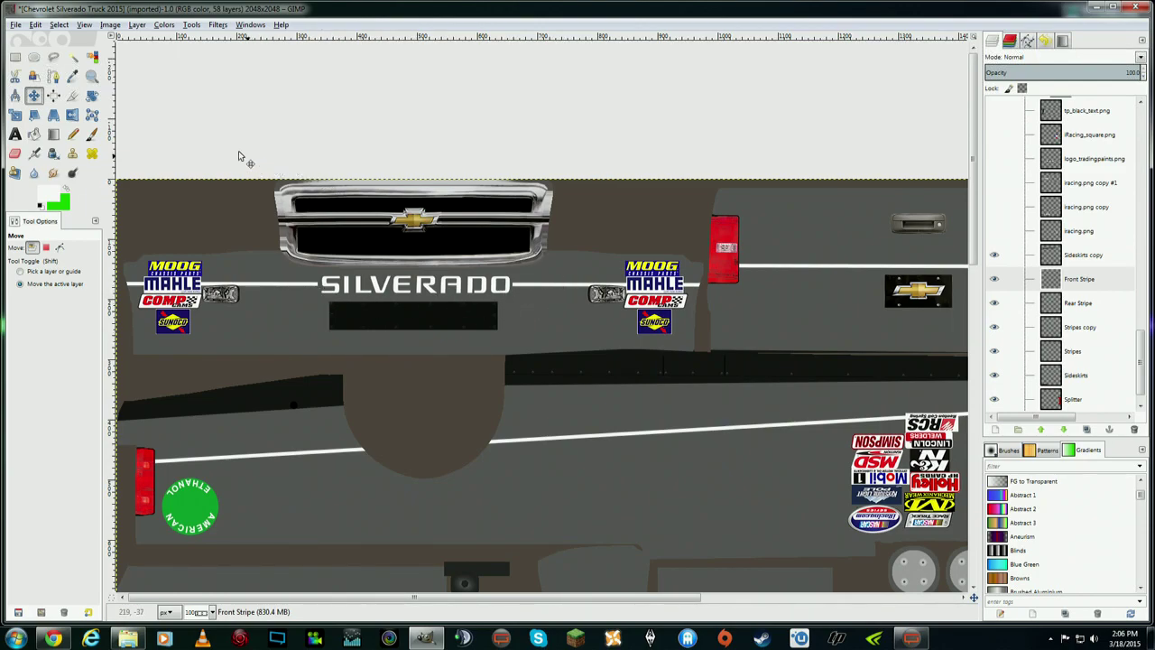
{"action": "left_click", "coordinate": [34, 26]}
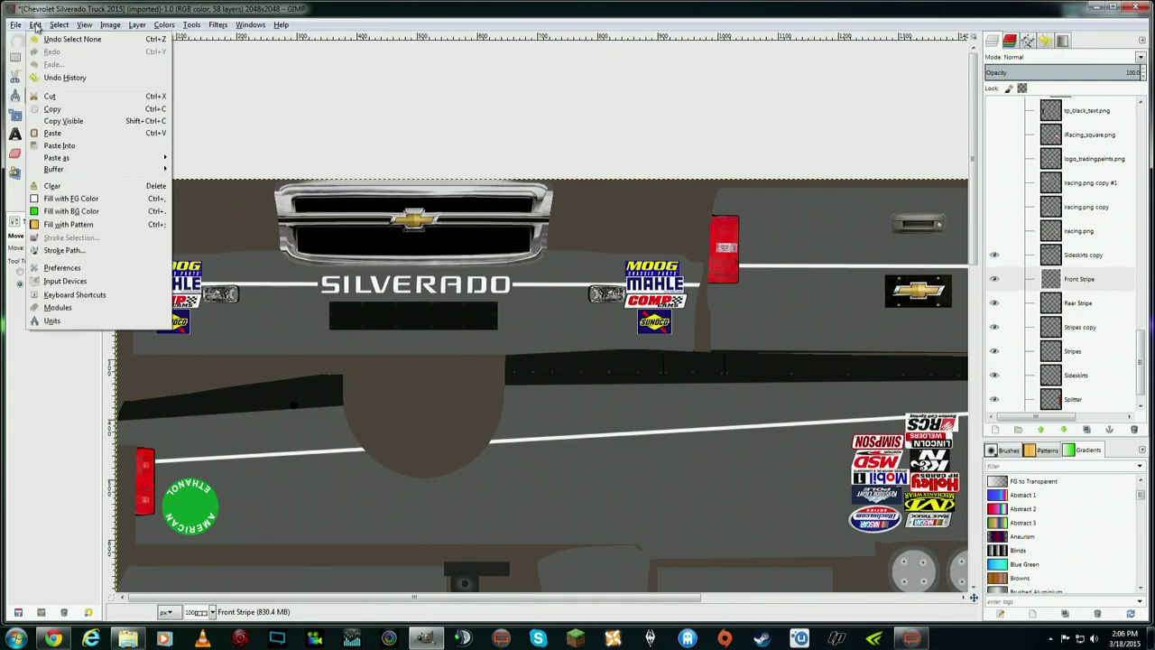
{"action": "mouse_move", "coordinate": [85, 25]}
{"action": "mouse_move", "coordinate": [113, 63]}
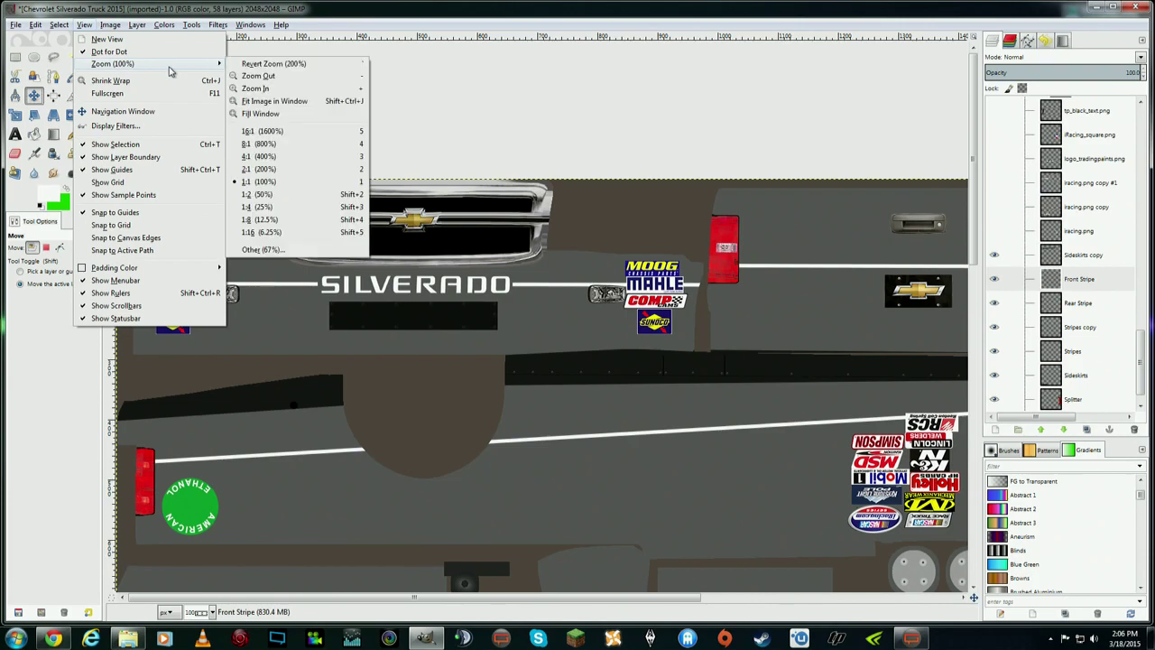
{"action": "left_click", "coordinate": [276, 199]}
{"action": "scroll", "coordinate": [754, 308], "scroll_direction": "down", "scroll_amount": 5}
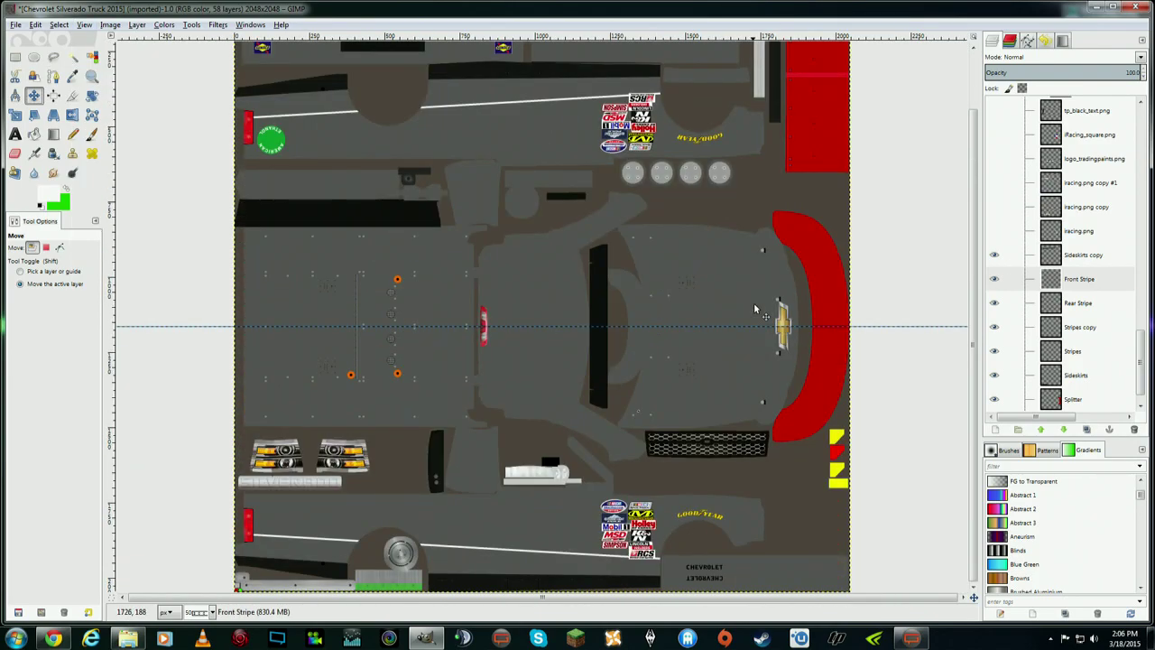
{"action": "scroll", "coordinate": [756, 302], "scroll_direction": "up", "scroll_amount": 1}
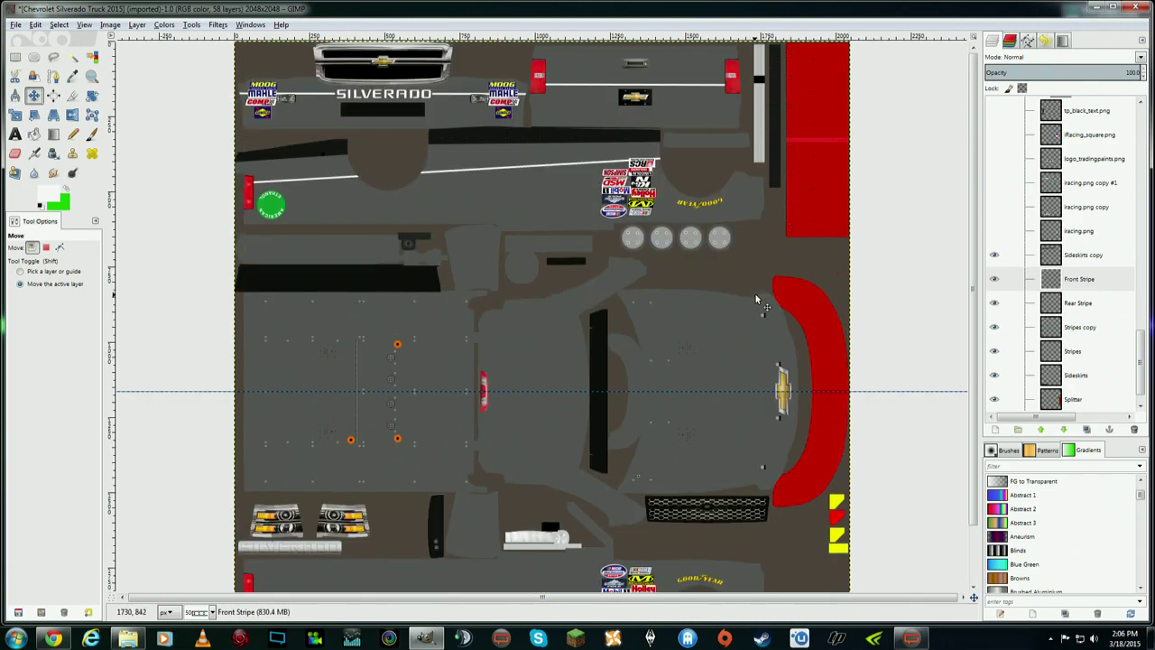
{"action": "scroll", "coordinate": [756, 297], "scroll_direction": "down", "scroll_amount": 1}
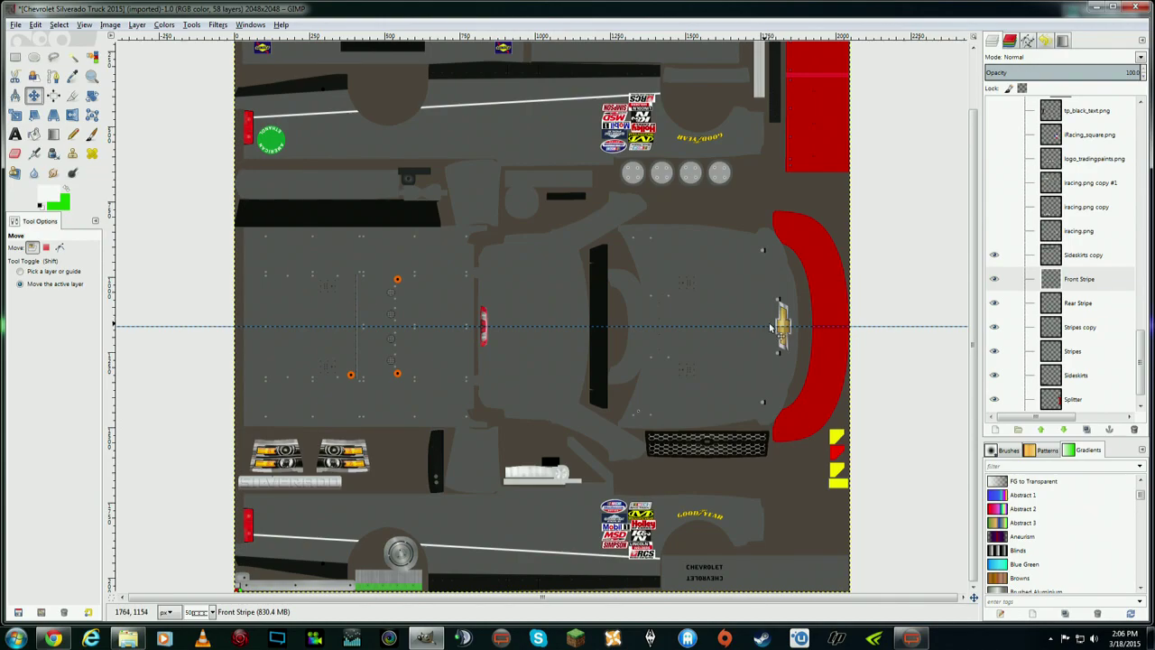
{"action": "scroll", "coordinate": [1141, 338], "scroll_direction": "up", "scroll_amount": 2}
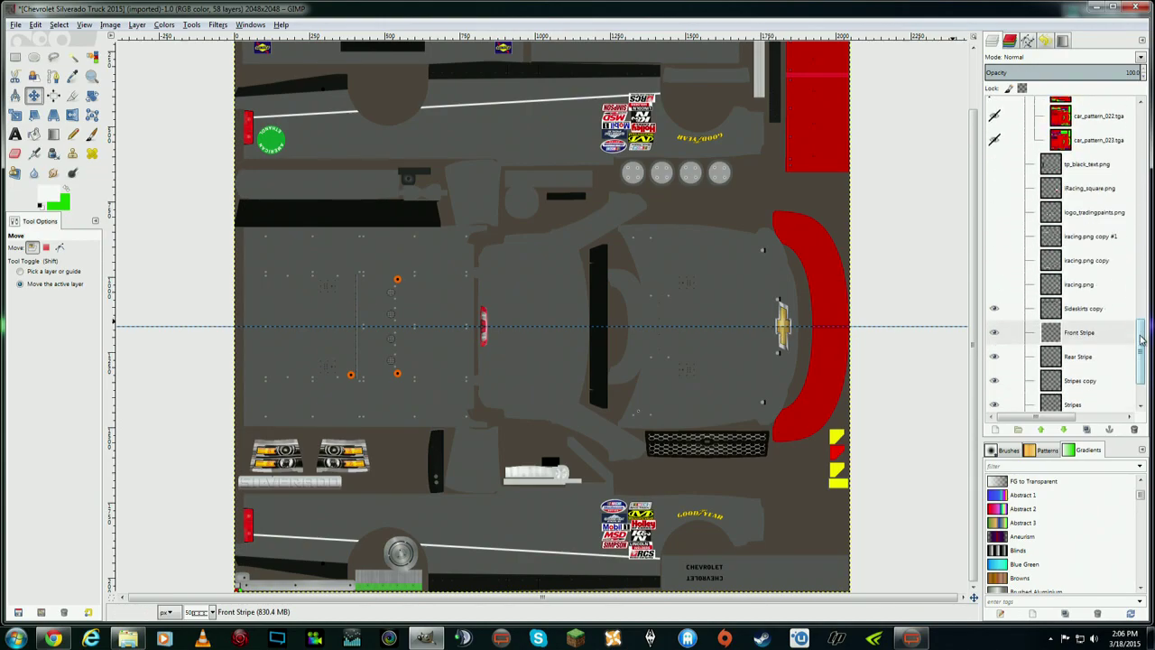
- Turn on the tradingpaints text and iRacing layers, plus the iRacing.com copies at top and bottom
{"action": "left_click", "coordinate": [994, 164]}
{"action": "left_click", "coordinate": [995, 188]}
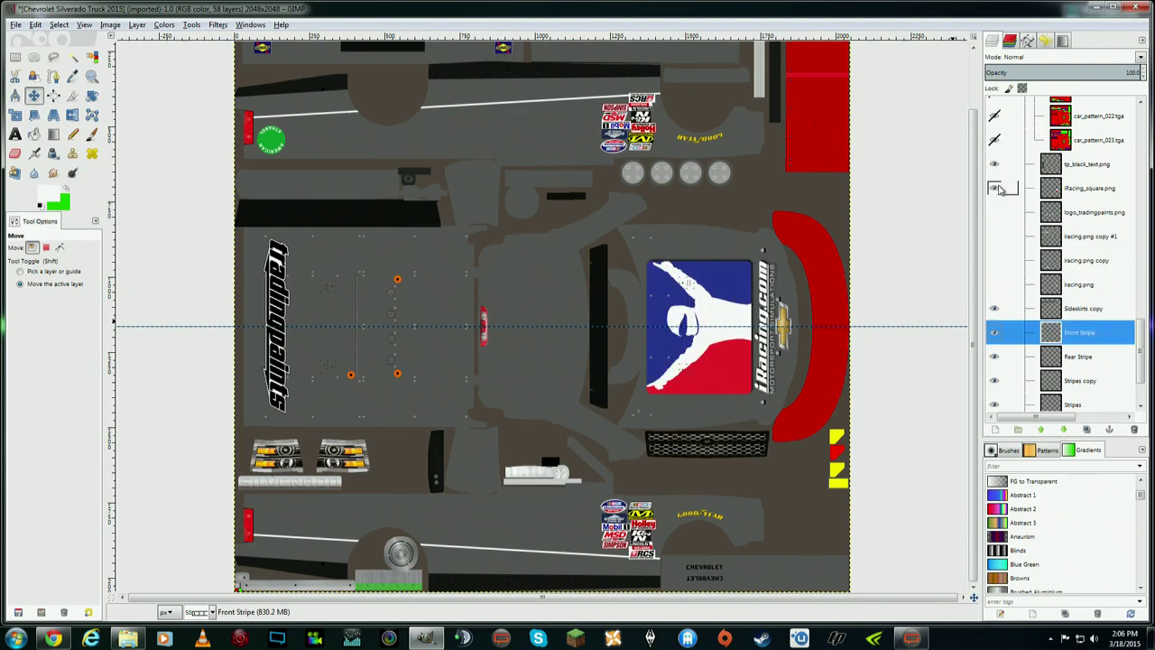
{"action": "left_click", "coordinate": [994, 212]}
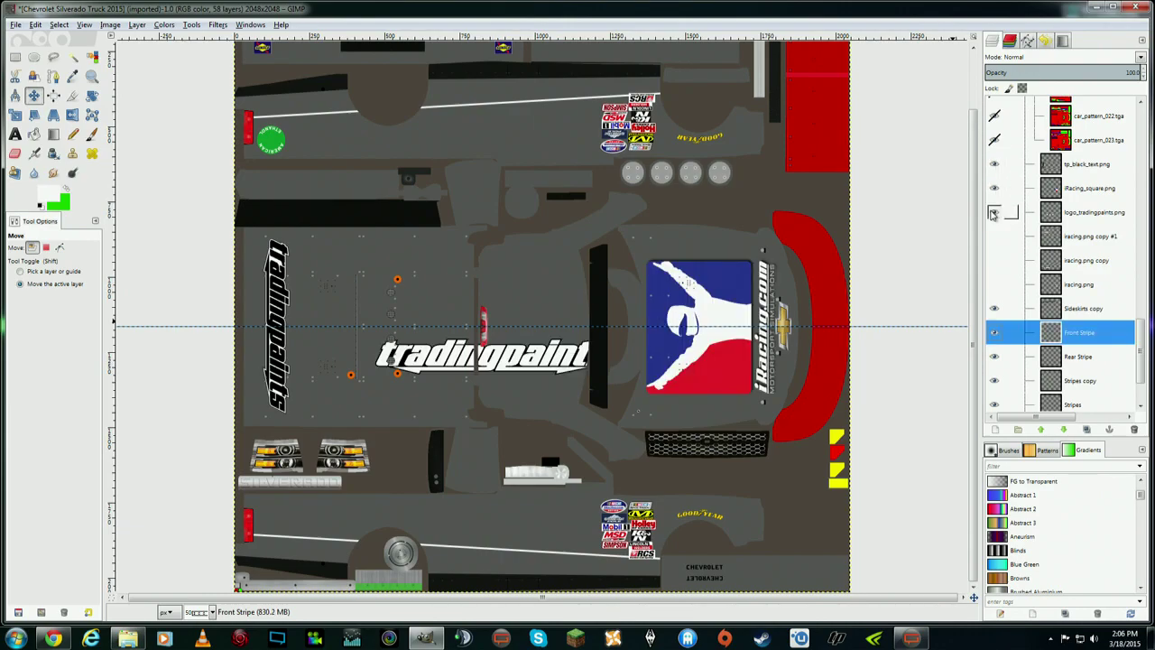
{"action": "left_click", "coordinate": [993, 212]}
{"action": "right_click", "coordinate": [1068, 218]}
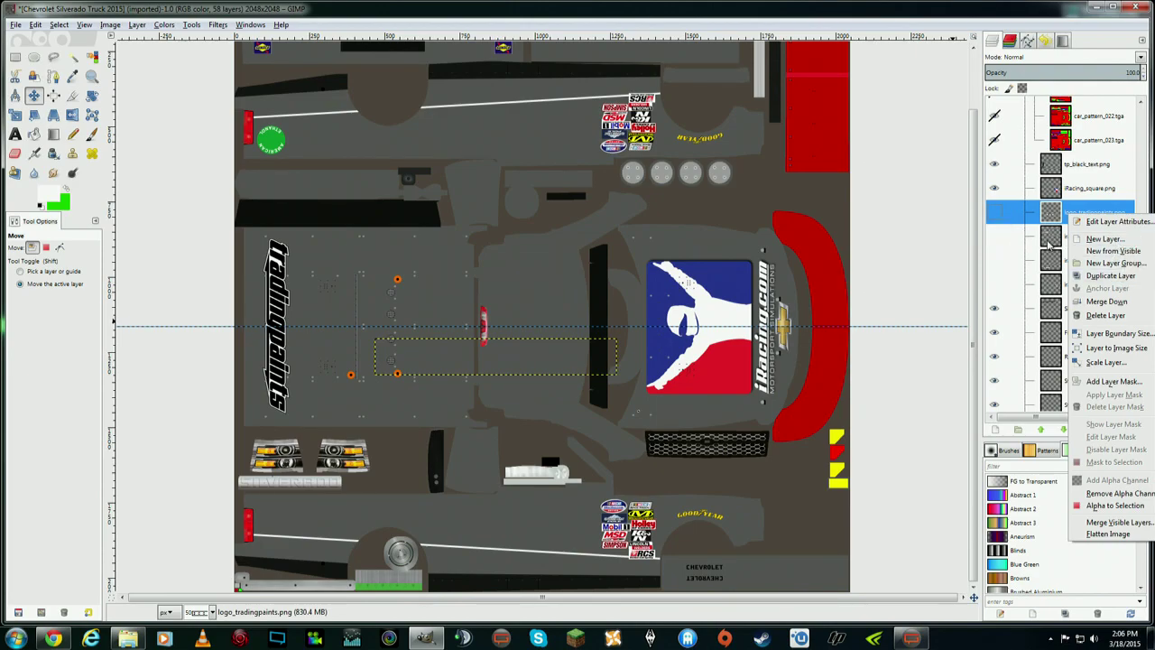
{"action": "left_click", "coordinate": [997, 236]}
{"action": "left_click", "coordinate": [997, 236]}
{"action": "left_click", "coordinate": [994, 262]}
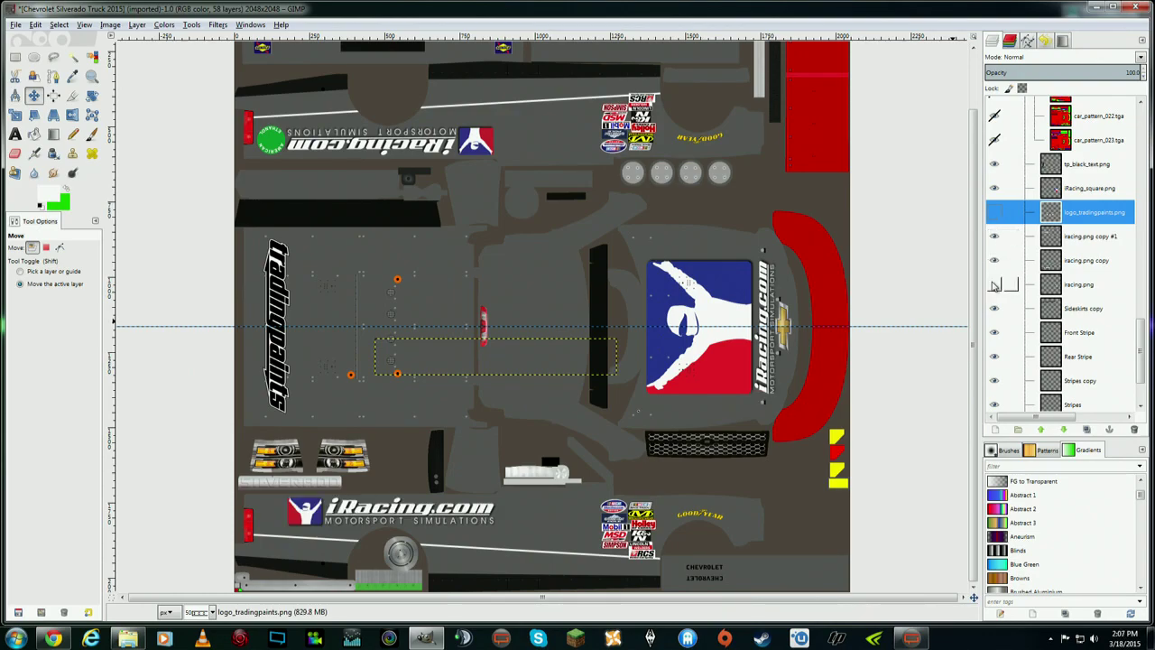
- Delete the racing.png layer, compare a layer shift with undo/redo, then return to the browser
{"action": "left_click", "coordinate": [1088, 284]}
{"action": "right_click", "coordinate": [1088, 284]}
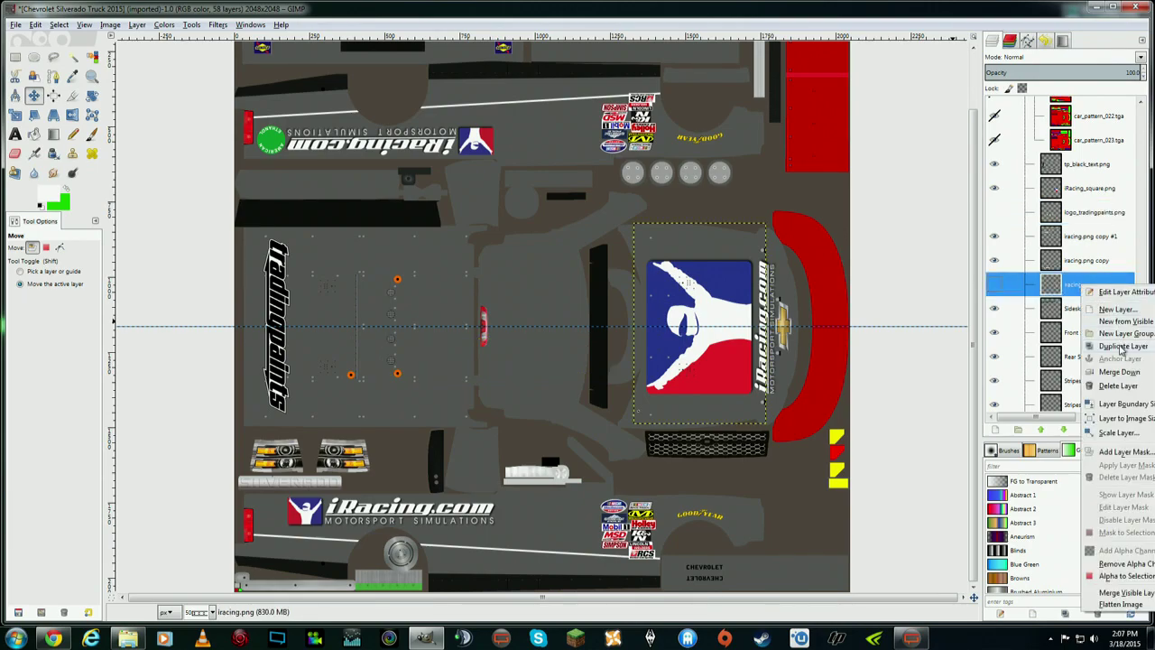
{"action": "left_click", "coordinate": [1118, 386]}
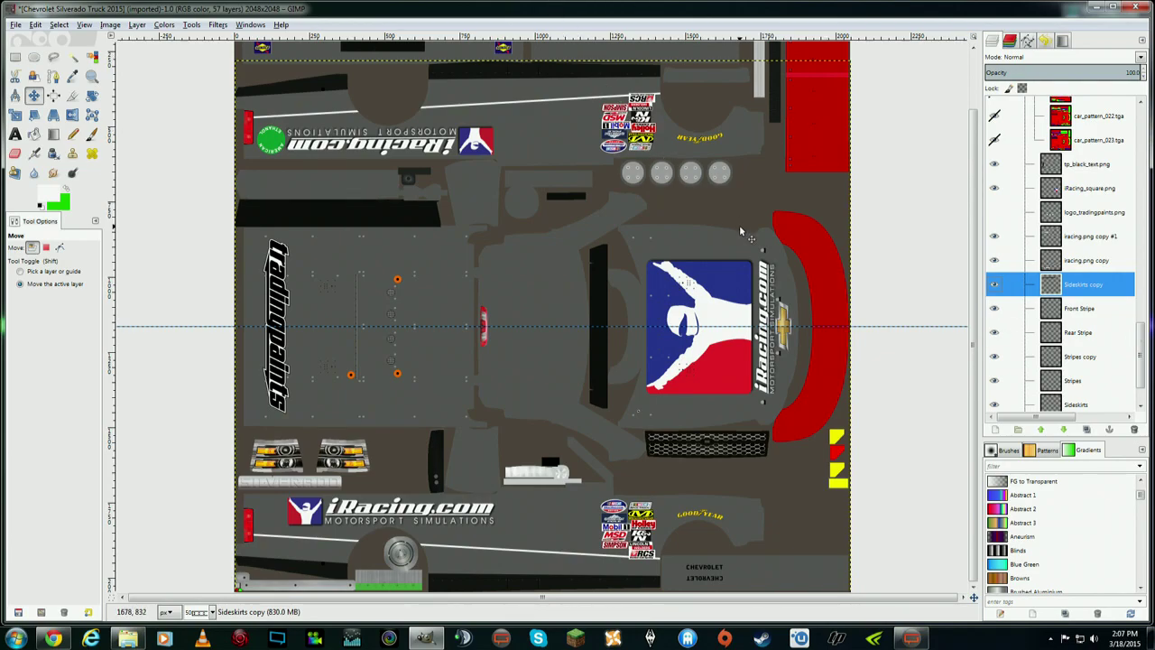
{"action": "scroll", "coordinate": [741, 243], "scroll_direction": "up", "scroll_amount": 3}
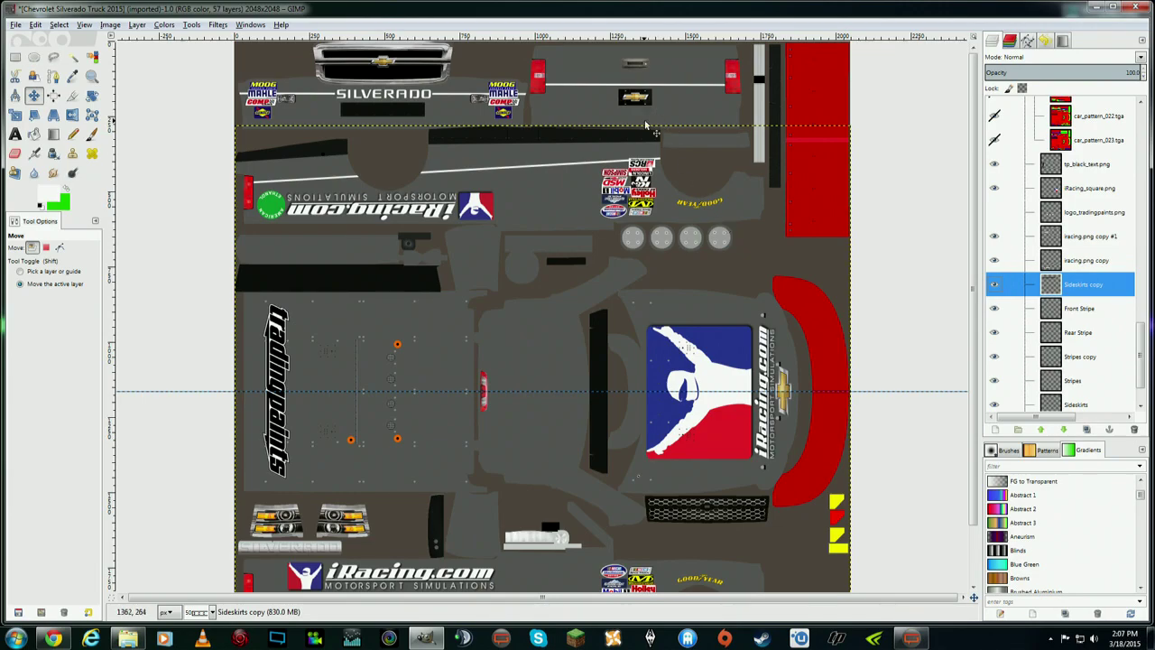
{"action": "key", "text": "ctrl+z"}
{"action": "key", "text": "ctrl+y"}
{"action": "key", "text": "ctrl+z"}
{"action": "key", "text": "ctrl+y"}
{"action": "left_click", "coordinate": [53, 638]}
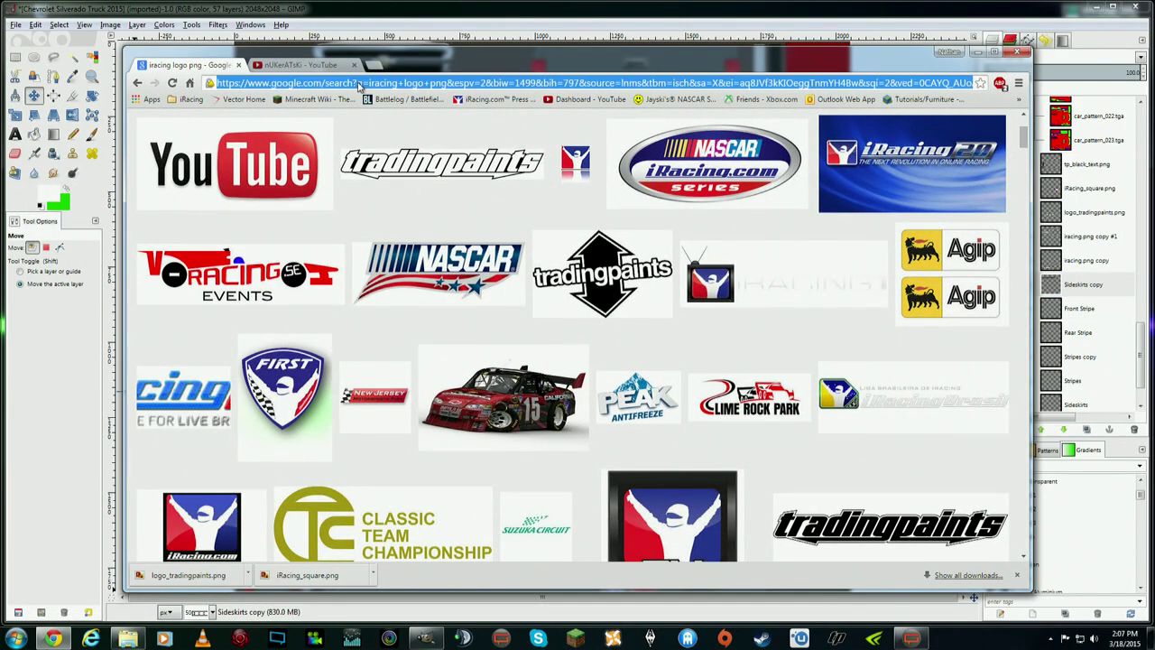
- Search Google Images for 'gimp logo png'
{"action": "type", "text": "gimp "}
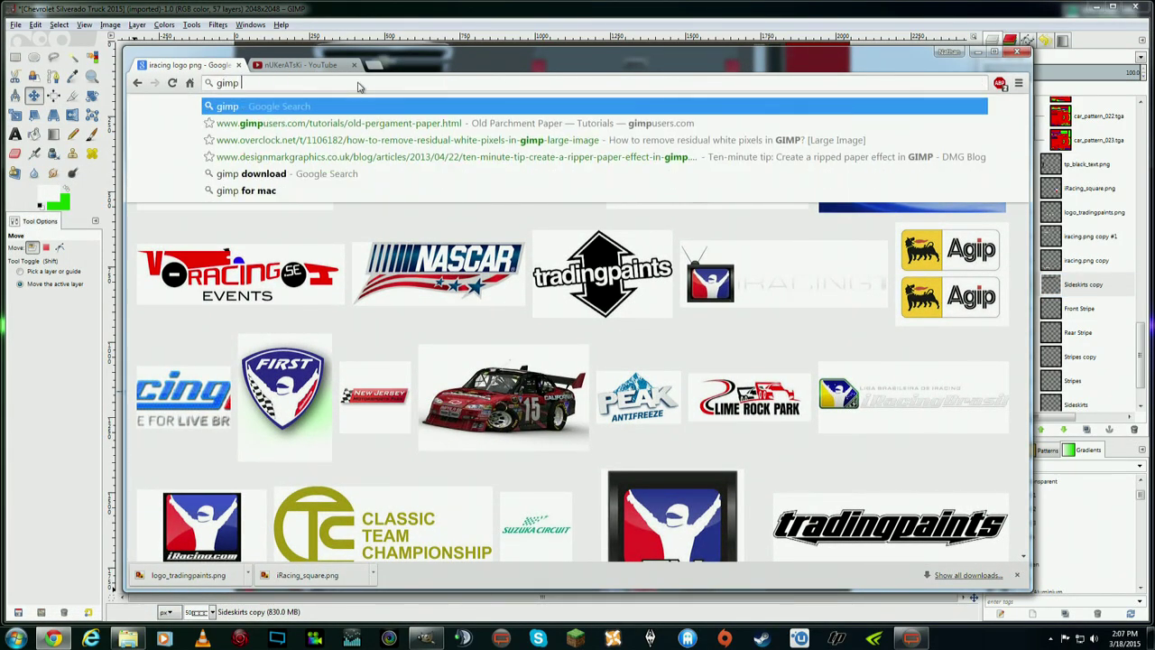
{"action": "type", "text": "logo pnh"}
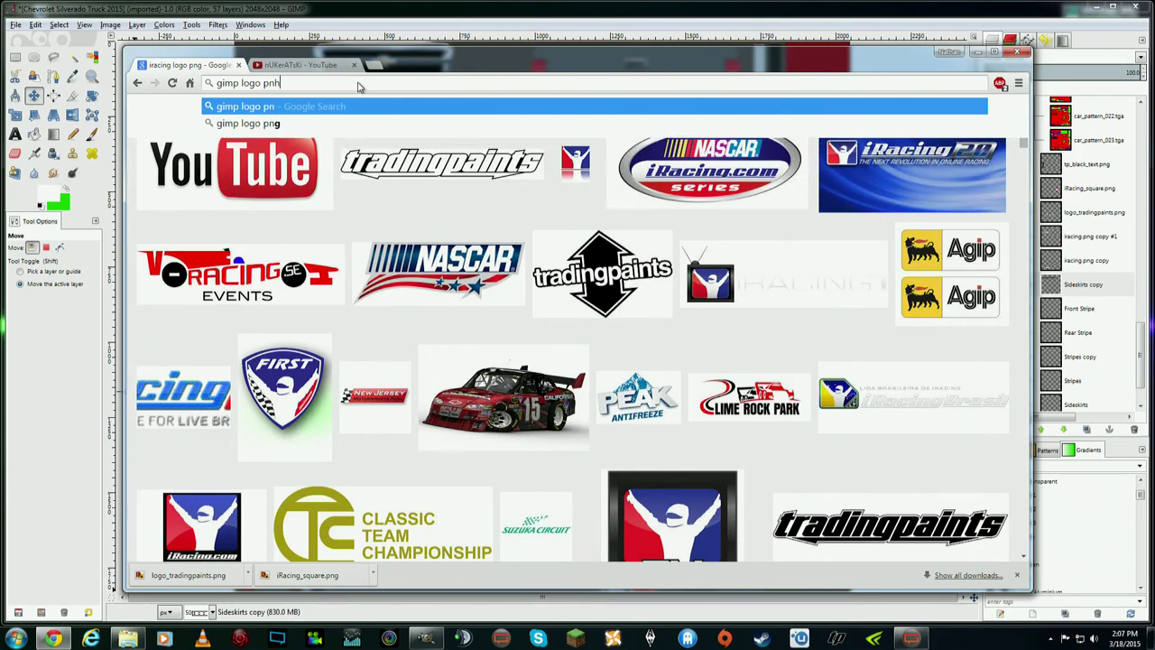
{"action": "key", "text": "BackSpace"}
{"action": "type", "text": "g"}
{"action": "key", "text": "Return"}
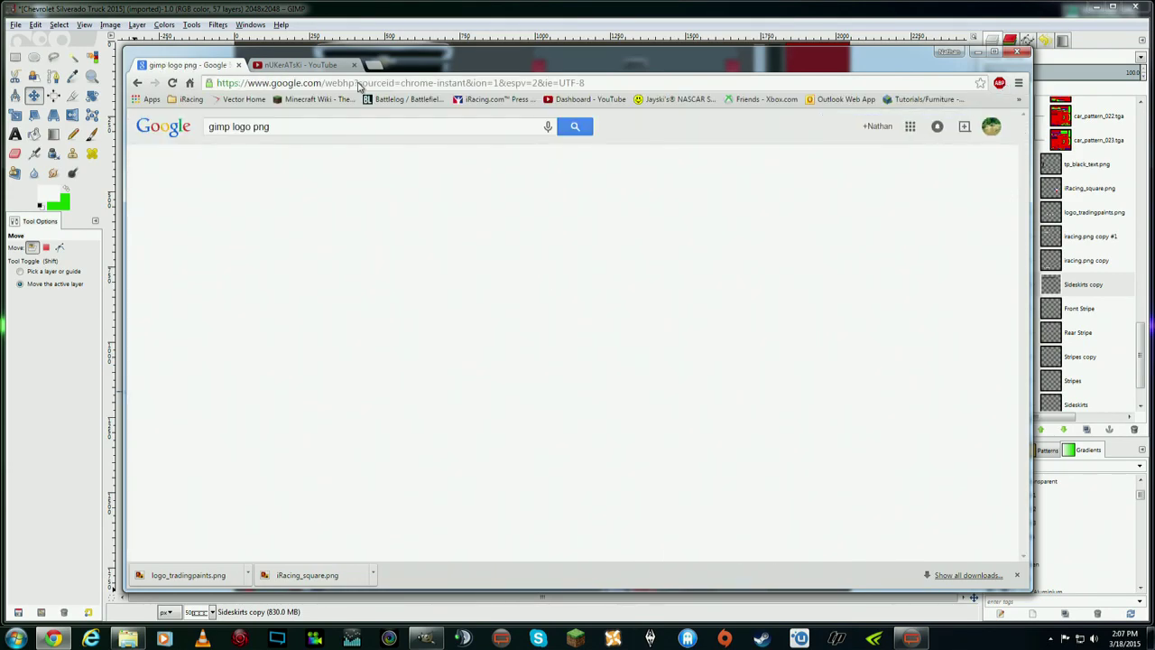
{"action": "left_click", "coordinate": [259, 164]}
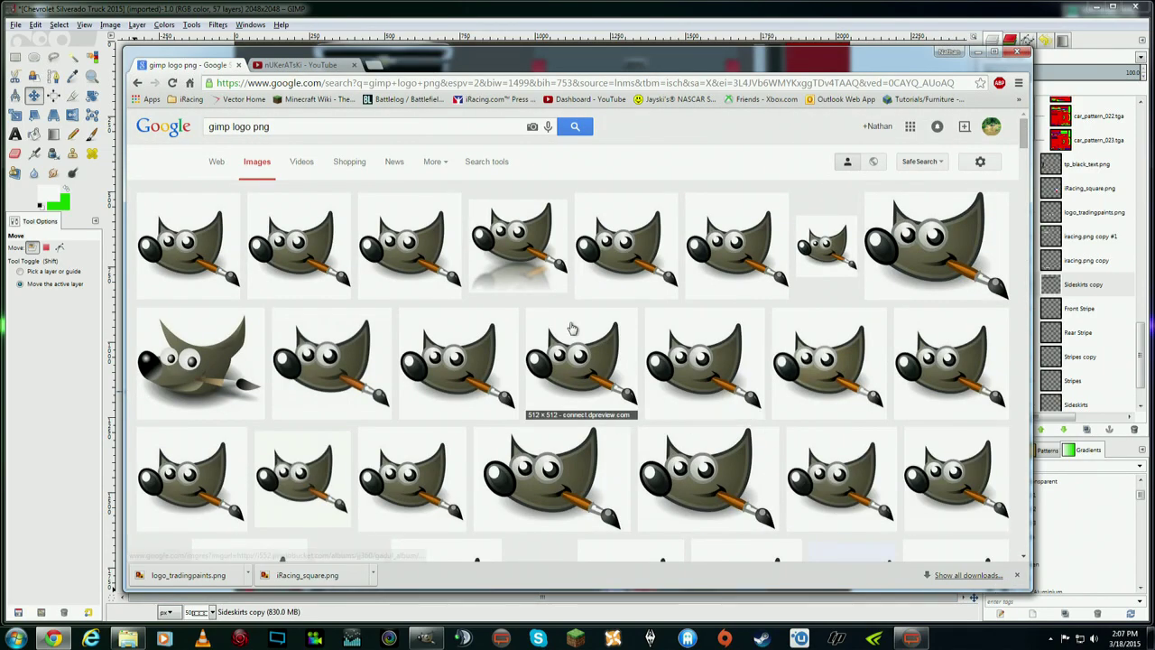
{"action": "scroll", "coordinate": [572, 329], "scroll_direction": "down", "scroll_amount": 3}
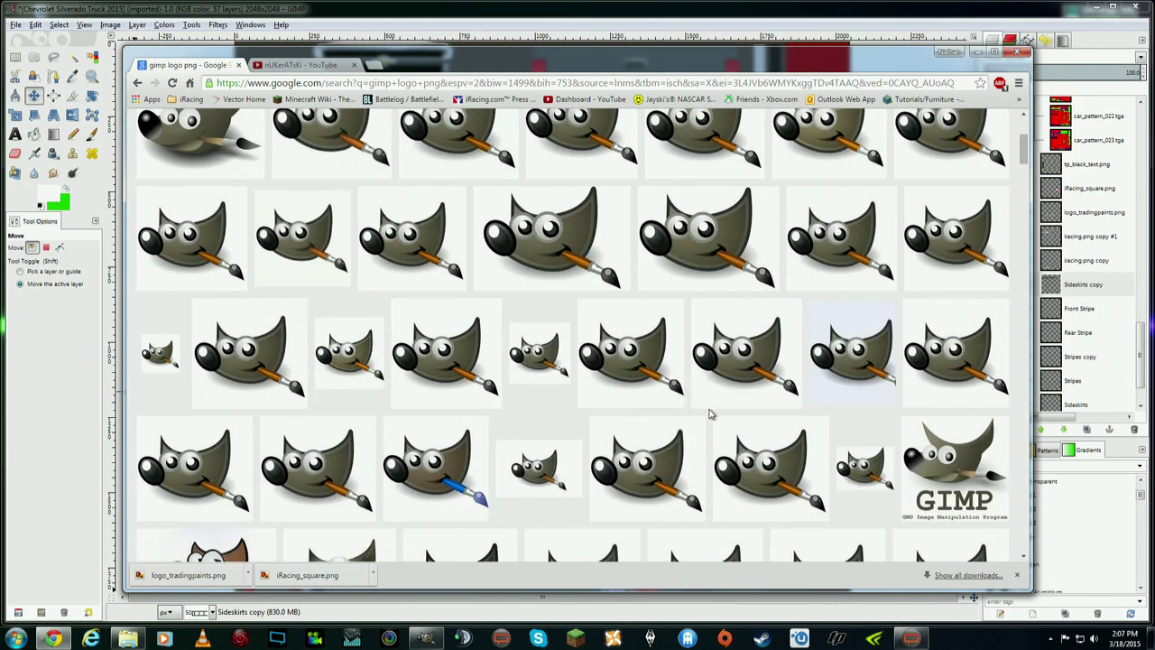
{"action": "scroll", "coordinate": [709, 414], "scroll_direction": "up", "scroll_amount": 3}
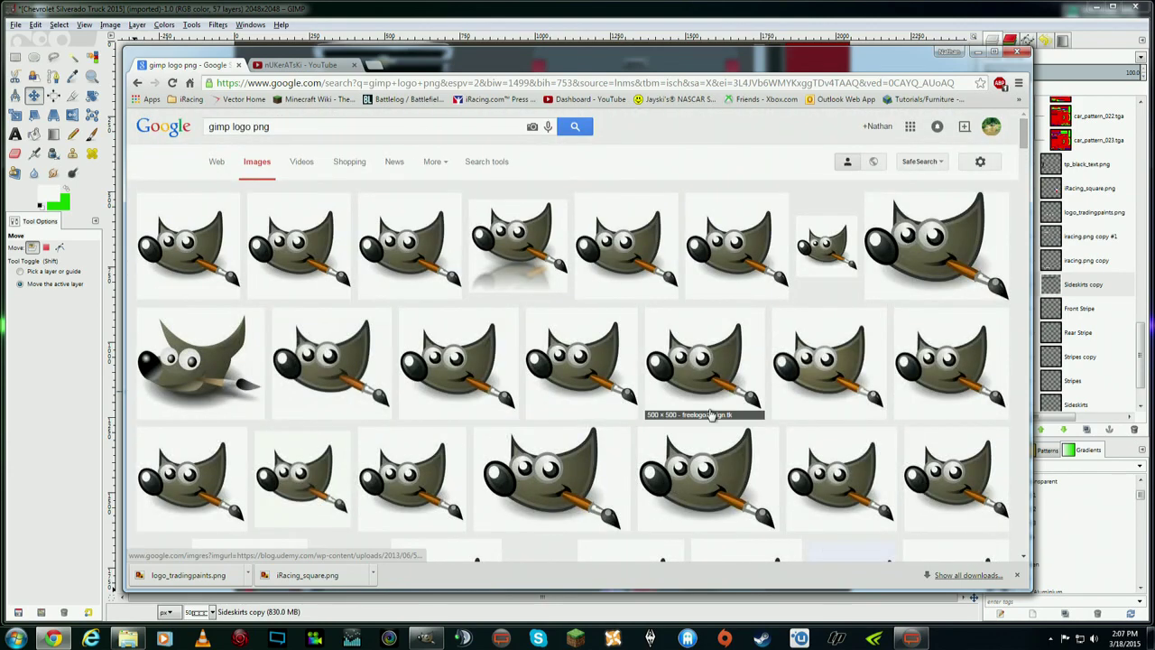
- Save the first GIMP mascot logo result as a PNG into the tutorial folder
{"action": "left_click", "coordinate": [209, 242]}
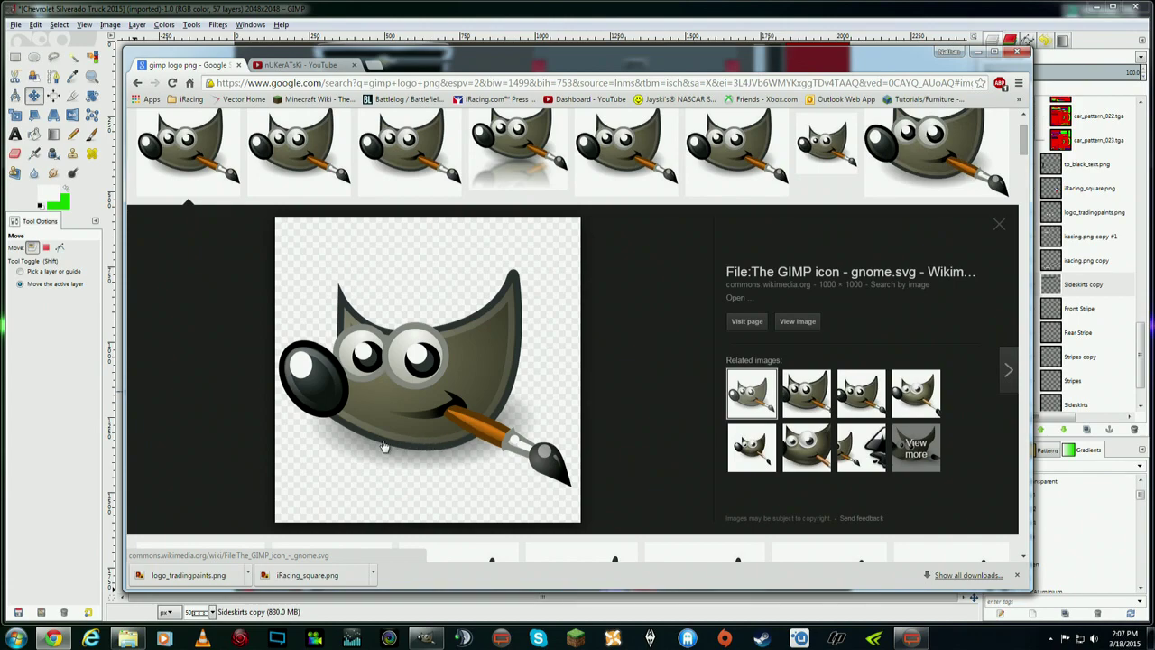
{"action": "right_click", "coordinate": [479, 368]}
{"action": "left_click", "coordinate": [546, 443]}
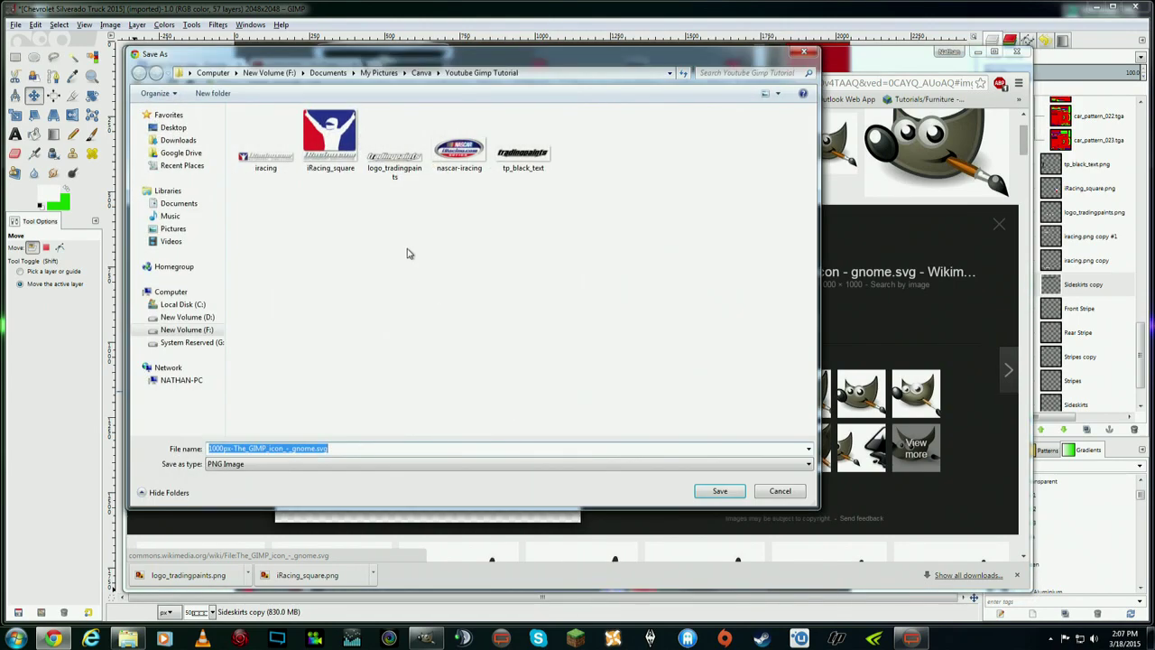
{"action": "left_click", "coordinate": [718, 492]}
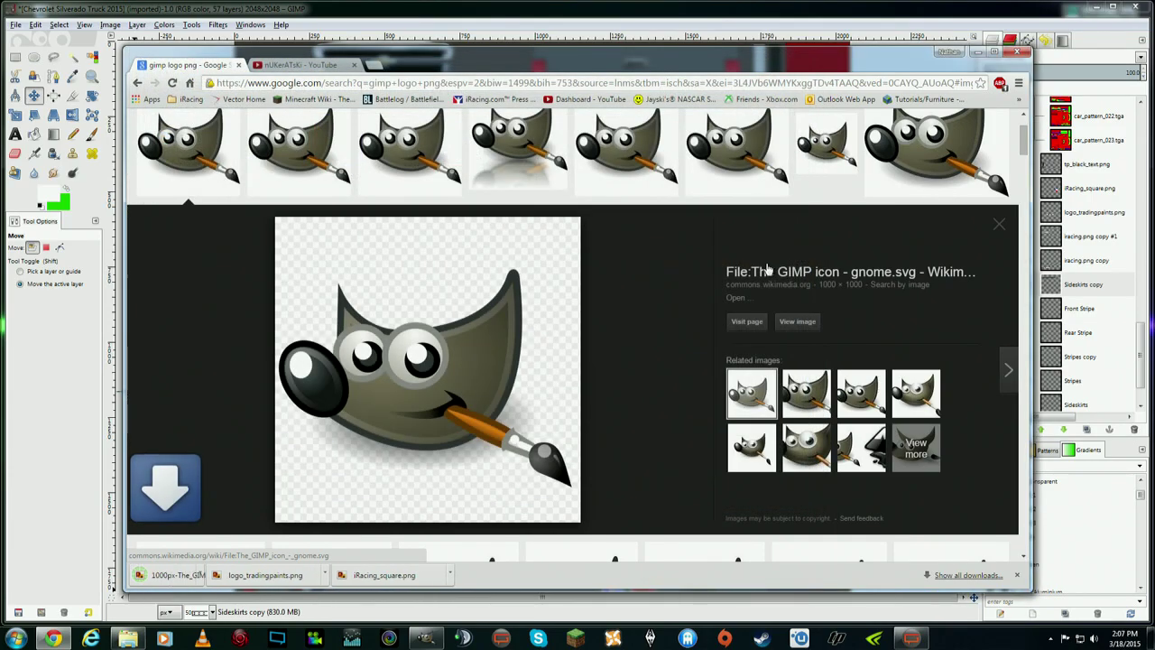
{"action": "left_click", "coordinate": [1018, 575]}
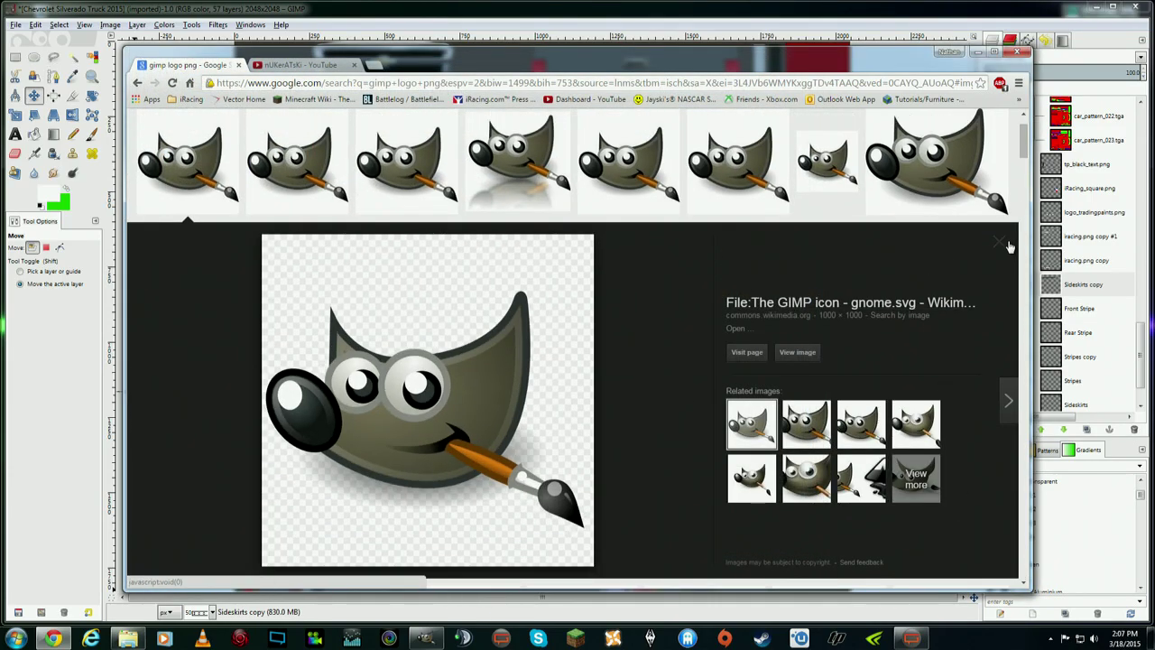
{"action": "left_click", "coordinate": [999, 245]}
- Drag the downloaded 1000px GIMP icon from Explorer into GIMP's Layers panel as a new layer
{"action": "left_click", "coordinate": [977, 51]}
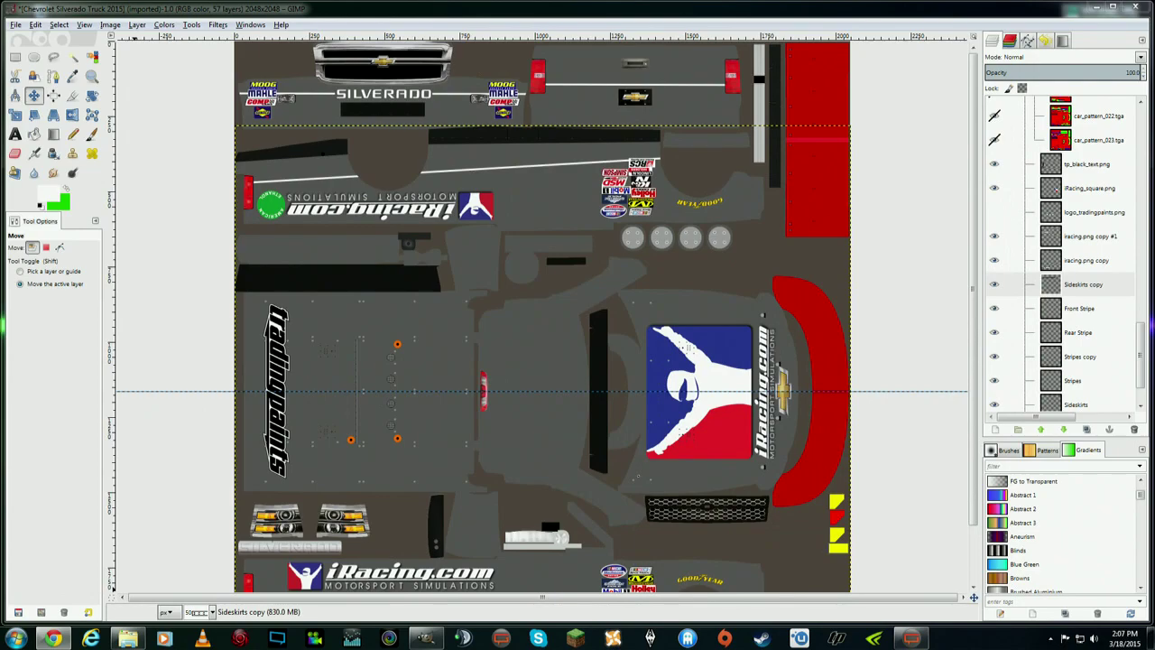
{"action": "left_click", "coordinate": [128, 638]}
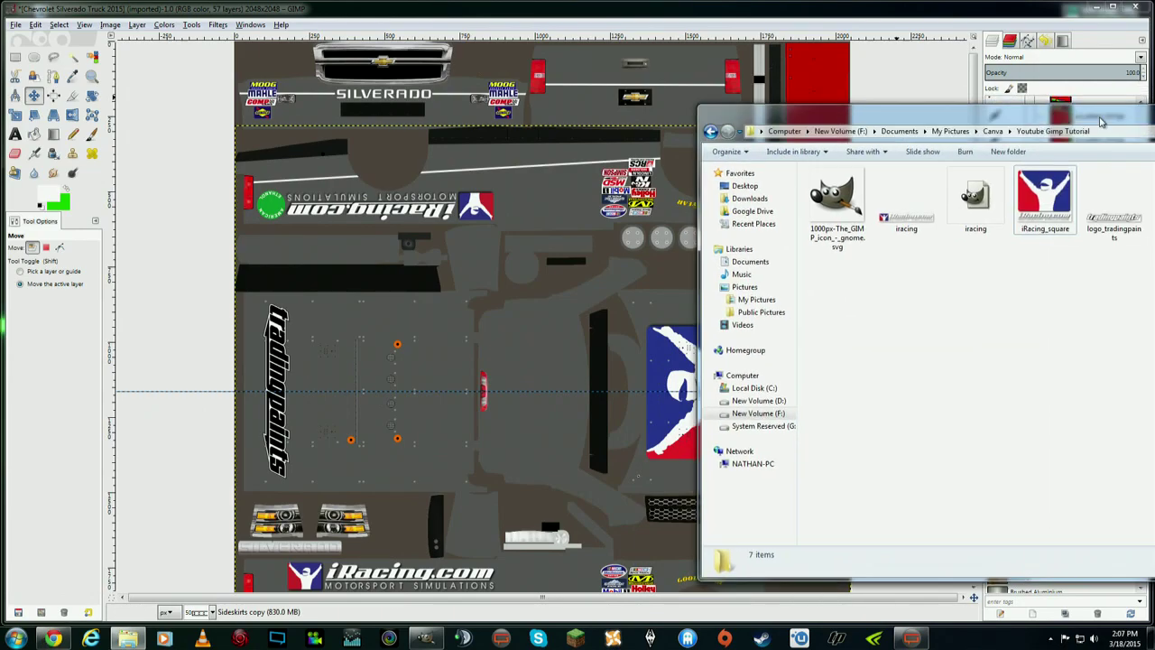
{"action": "left_click_drag", "start_coordinate": [882, 107], "coordinate": [1098, 138]}
{"action": "key", "text": "alt+Tab"}
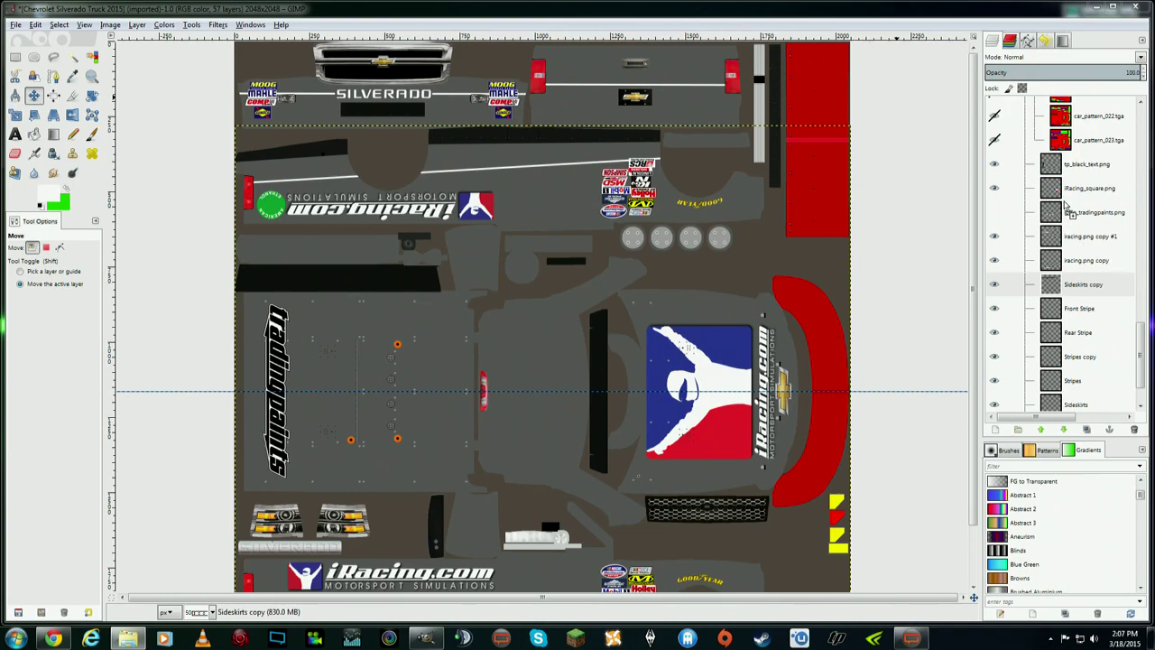
{"action": "left_click_drag", "start_coordinate": [1071, 210], "coordinate": [1072, 212]}
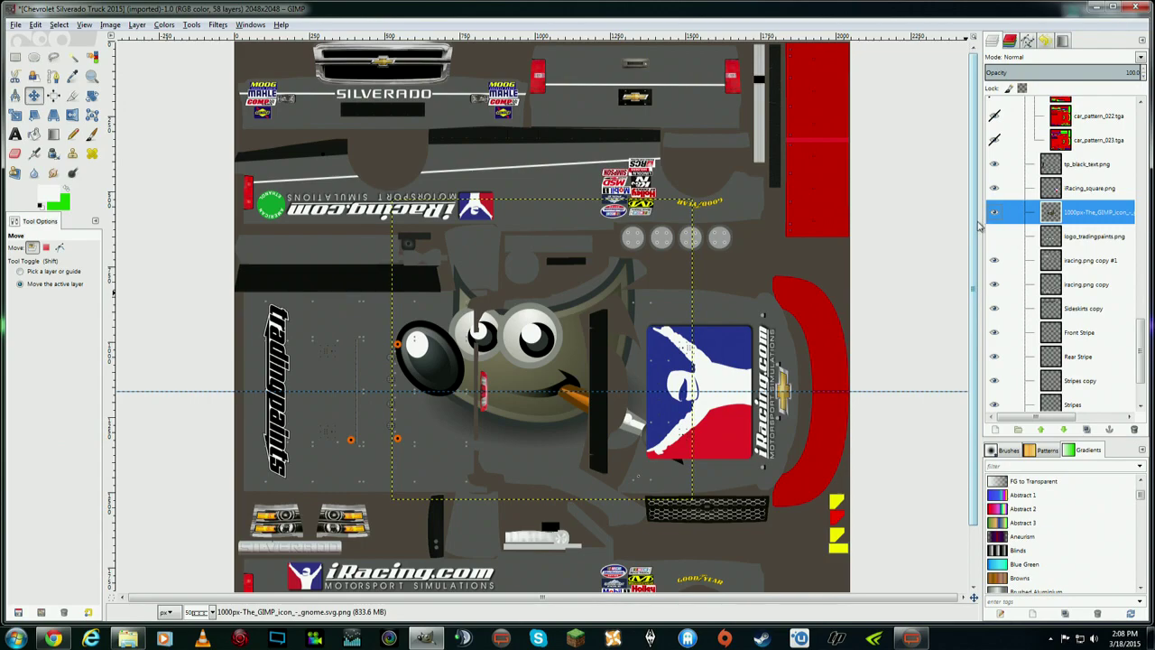
- Scale the GIMP icon down to 294 pixels and move it onto the grey left panel
{"action": "left_click", "coordinate": [15, 118]}
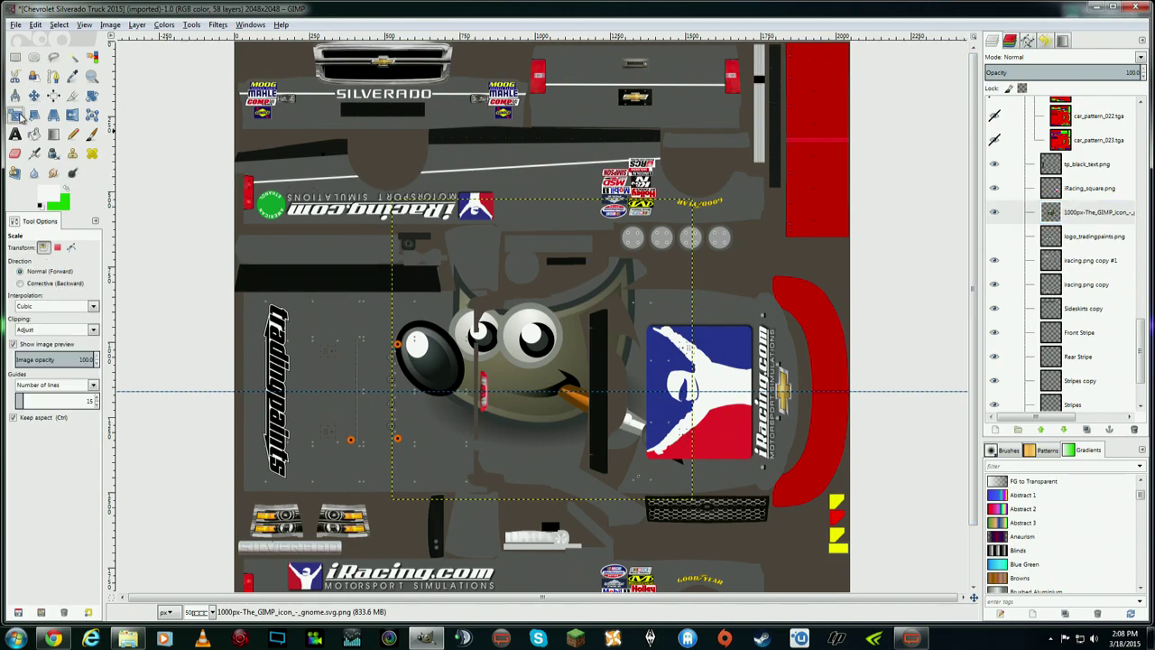
{"action": "left_click", "coordinate": [420, 234]}
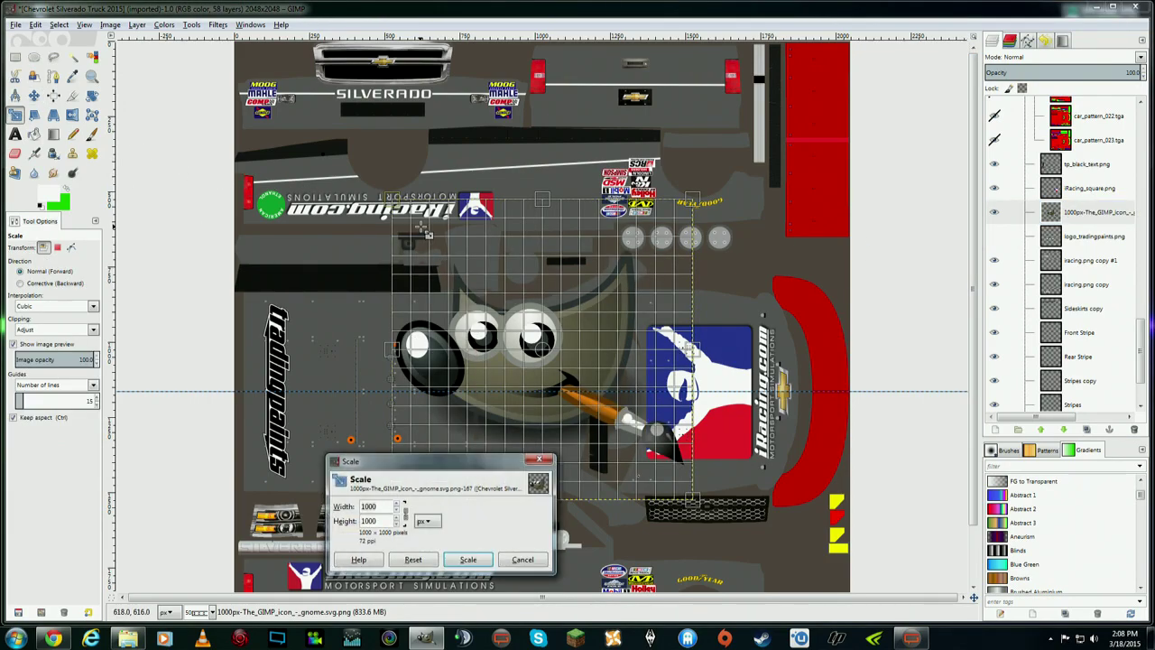
{"action": "left_click_drag", "start_coordinate": [421, 230], "coordinate": [505, 338]}
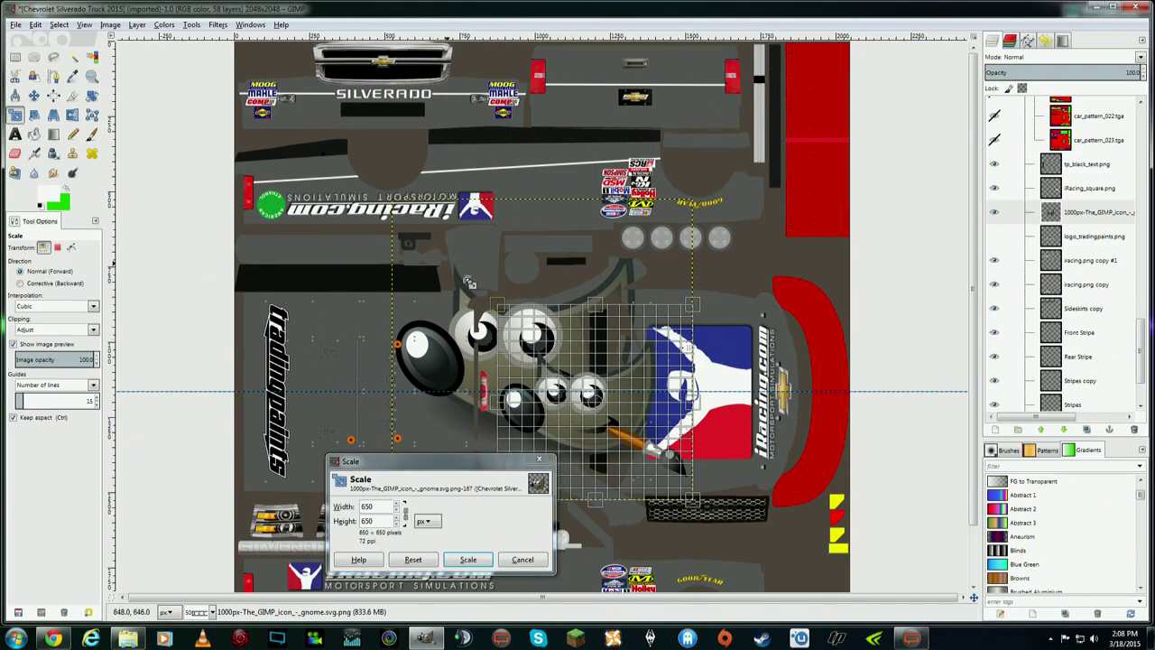
{"action": "left_click_drag", "start_coordinate": [469, 282], "coordinate": [530, 349]}
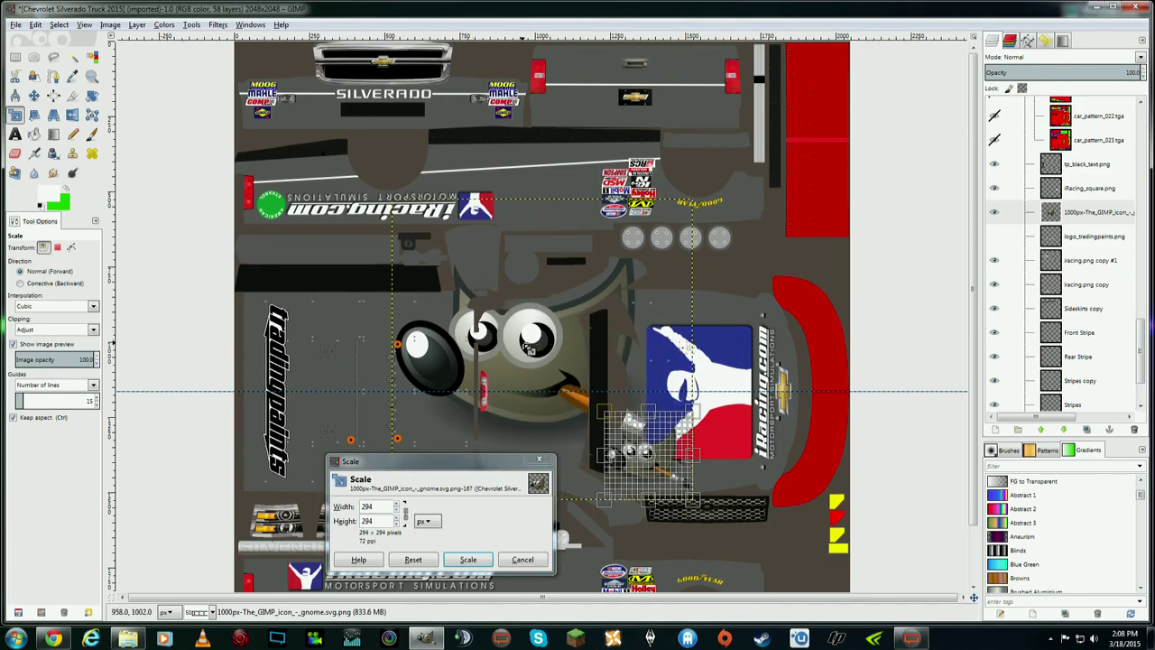
{"action": "left_click", "coordinate": [467, 559]}
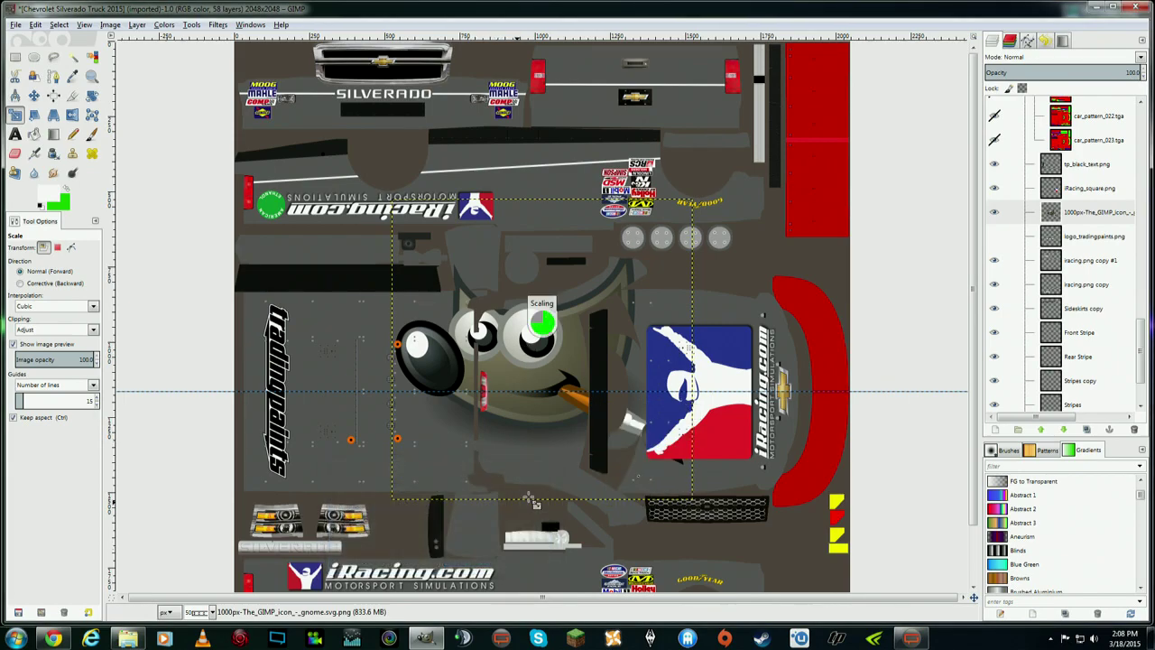
{"action": "left_click", "coordinate": [33, 95]}
{"action": "left_click_drag", "start_coordinate": [655, 476], "coordinate": [391, 456]}
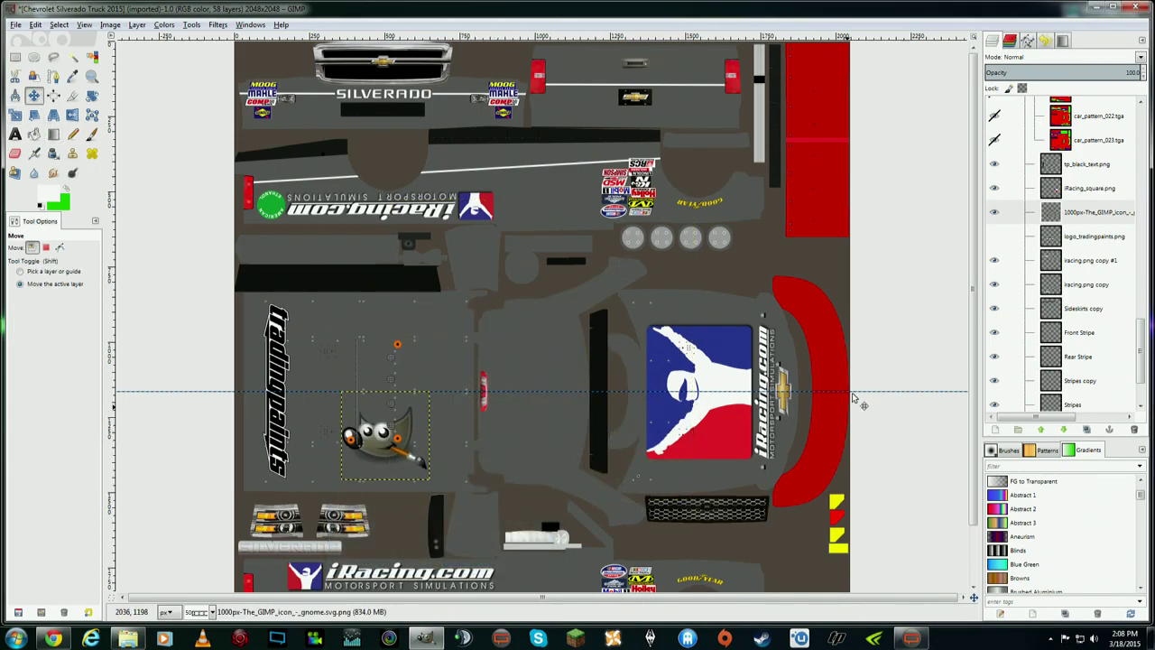
{"action": "scroll", "coordinate": [973, 291], "scroll_direction": "down", "scroll_amount": 2}
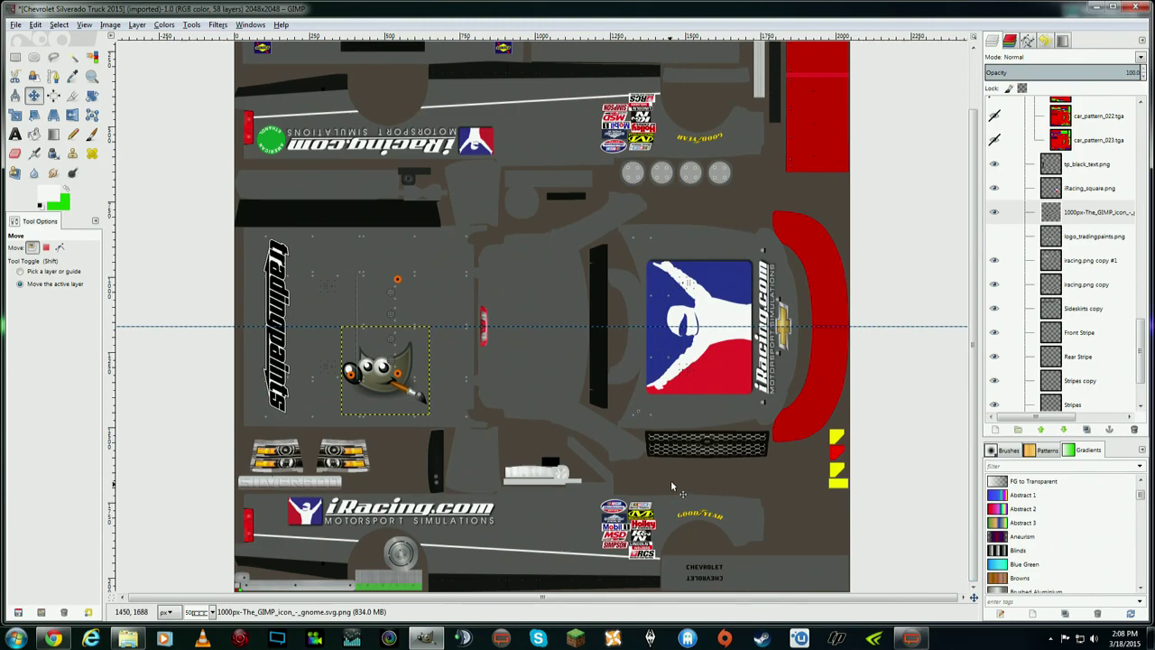
- Cancel a second scaling attempt and move the icon down to the lower left
{"action": "left_click", "coordinate": [15, 114]}
{"action": "left_click", "coordinate": [386, 377]}
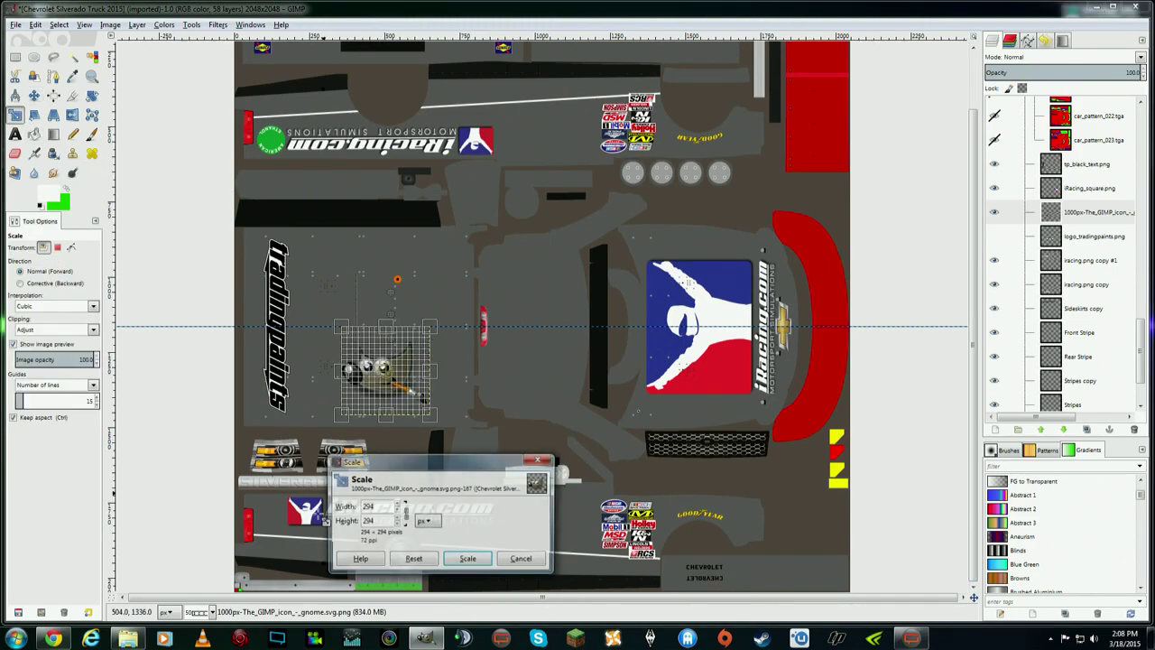
{"action": "left_click", "coordinate": [323, 521]}
{"action": "left_click", "coordinate": [522, 559]}
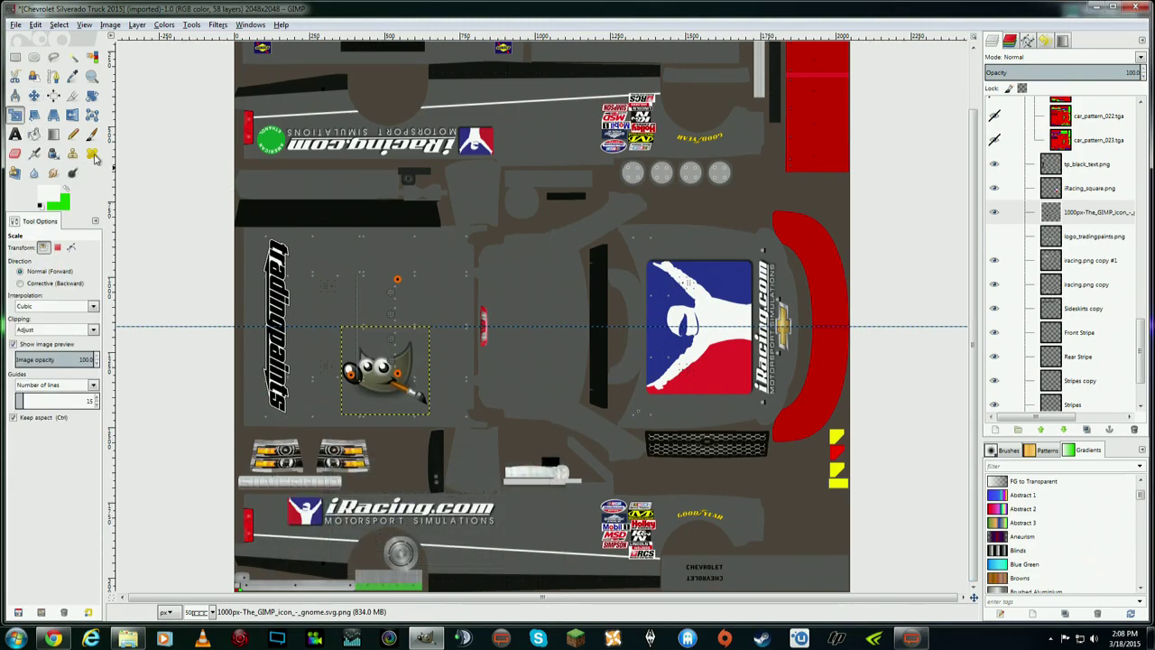
{"action": "left_click", "coordinate": [33, 95]}
{"action": "left_click_drag", "start_coordinate": [414, 380], "coordinate": [343, 555]}
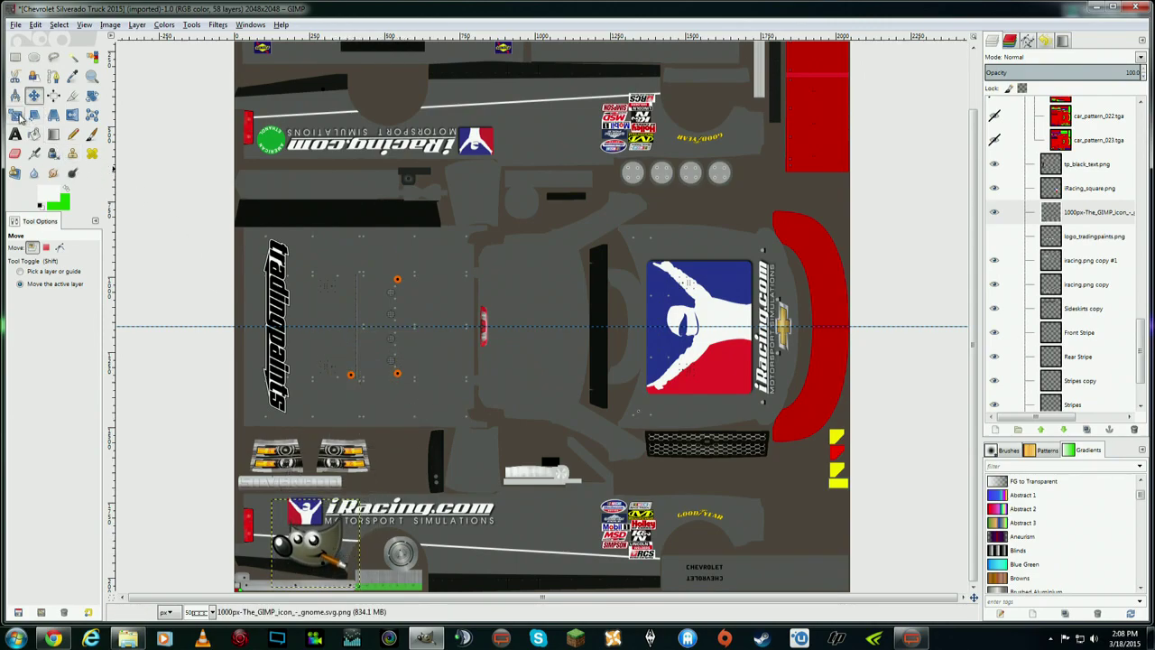
- Shrink the mascot logo to 188 then 172 pixels and place it beside the wheel
{"action": "left_click", "coordinate": [16, 114]}
{"action": "left_click", "coordinate": [290, 507]}
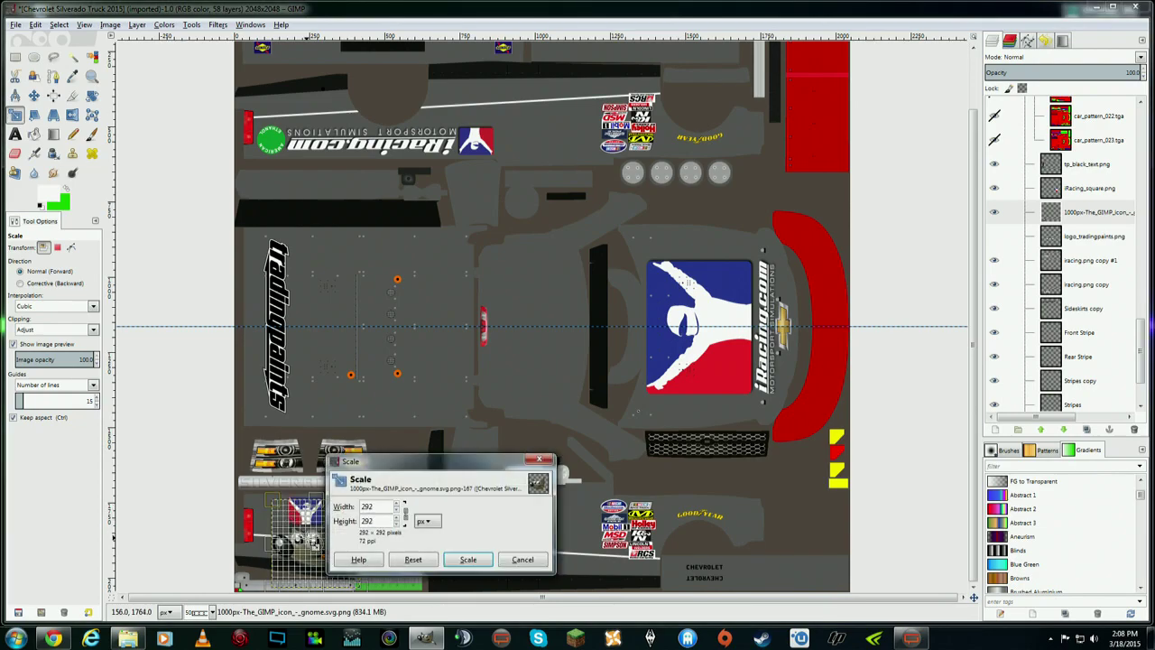
{"action": "left_click_drag", "start_coordinate": [282, 506], "coordinate": [308, 537]}
{"action": "left_click_drag", "start_coordinate": [464, 475], "coordinate": [588, 403]}
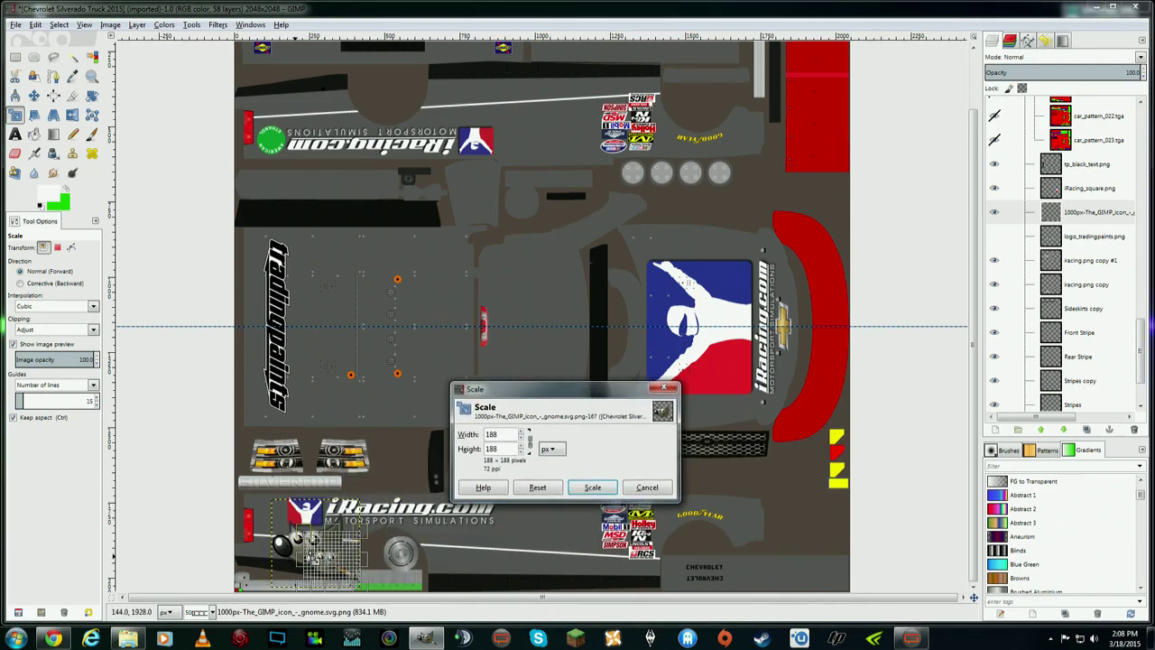
{"action": "left_click", "coordinate": [593, 488]}
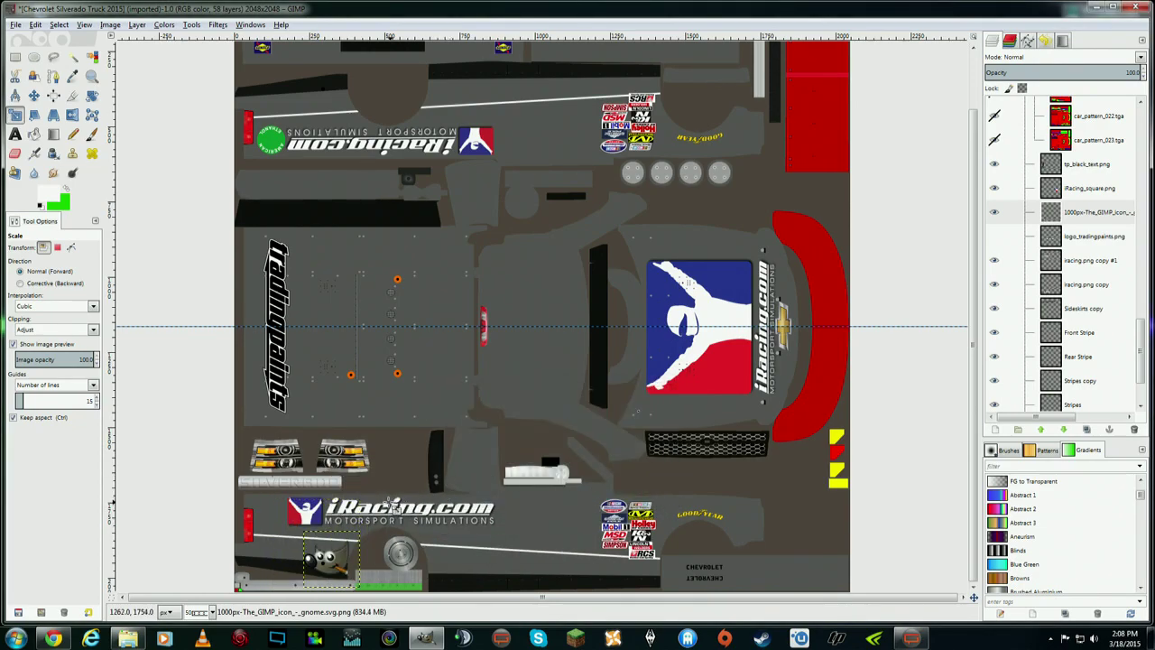
{"action": "left_click_drag", "start_coordinate": [322, 538], "coordinate": [321, 547]}
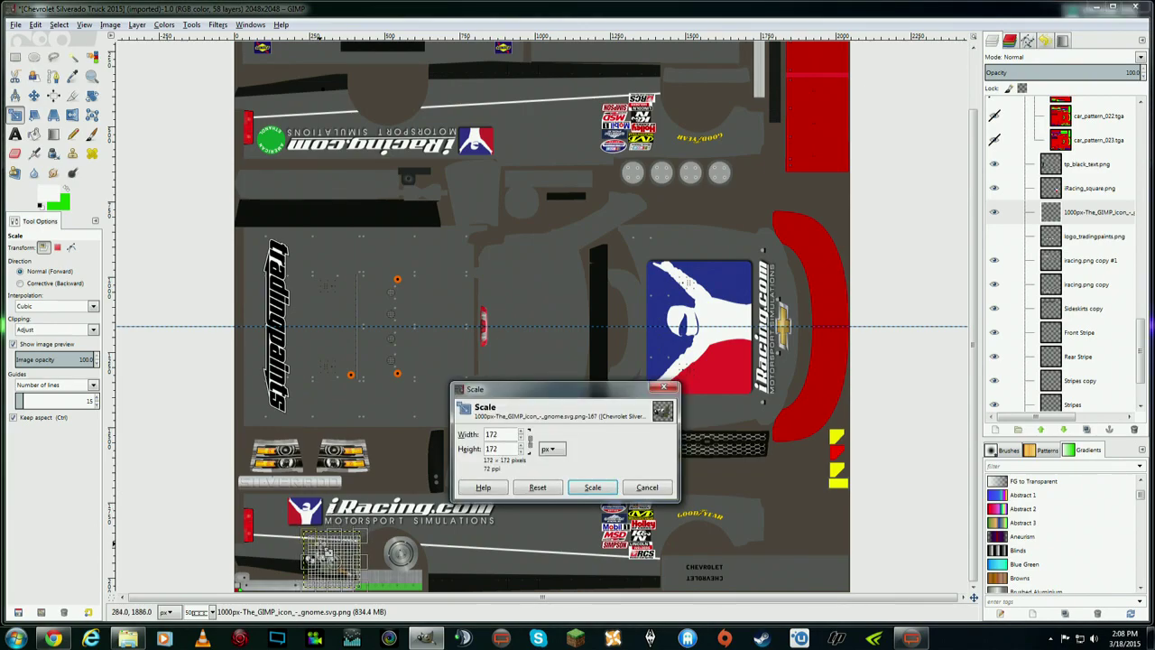
{"action": "left_click", "coordinate": [592, 487]}
{"action": "left_click", "coordinate": [34, 94]}
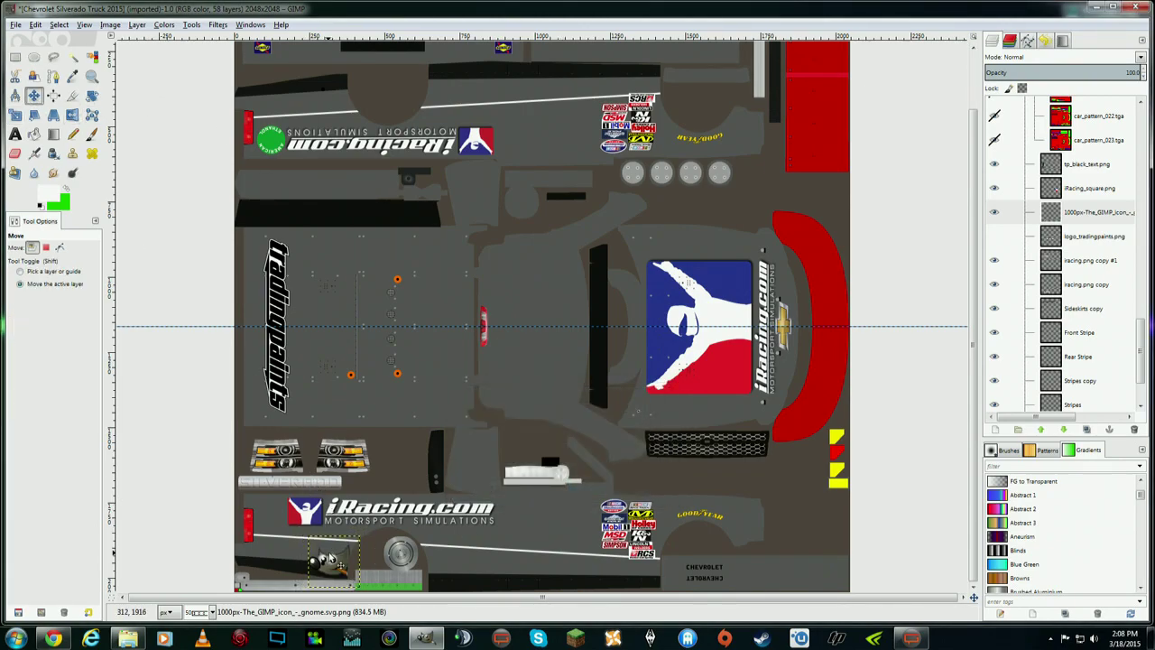
{"action": "left_click_drag", "start_coordinate": [332, 561], "coordinate": [320, 561]}
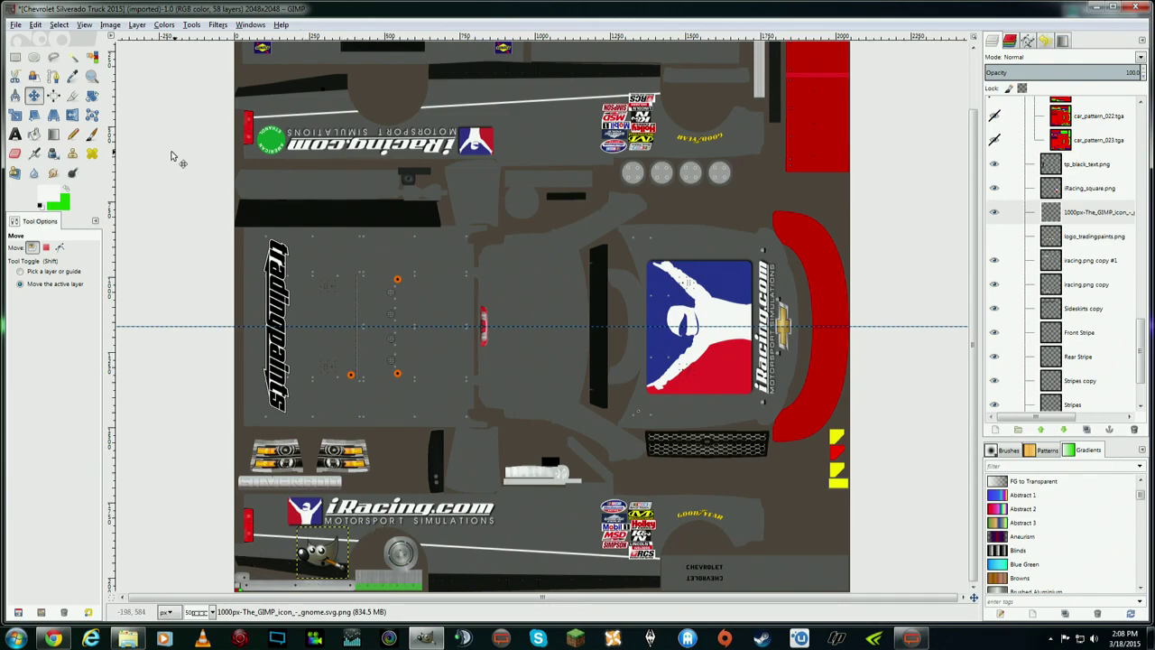
- Rotate the mascot logo 6.15° and nudge it slightly upward beside the lower hub
{"action": "left_click", "coordinate": [91, 94]}
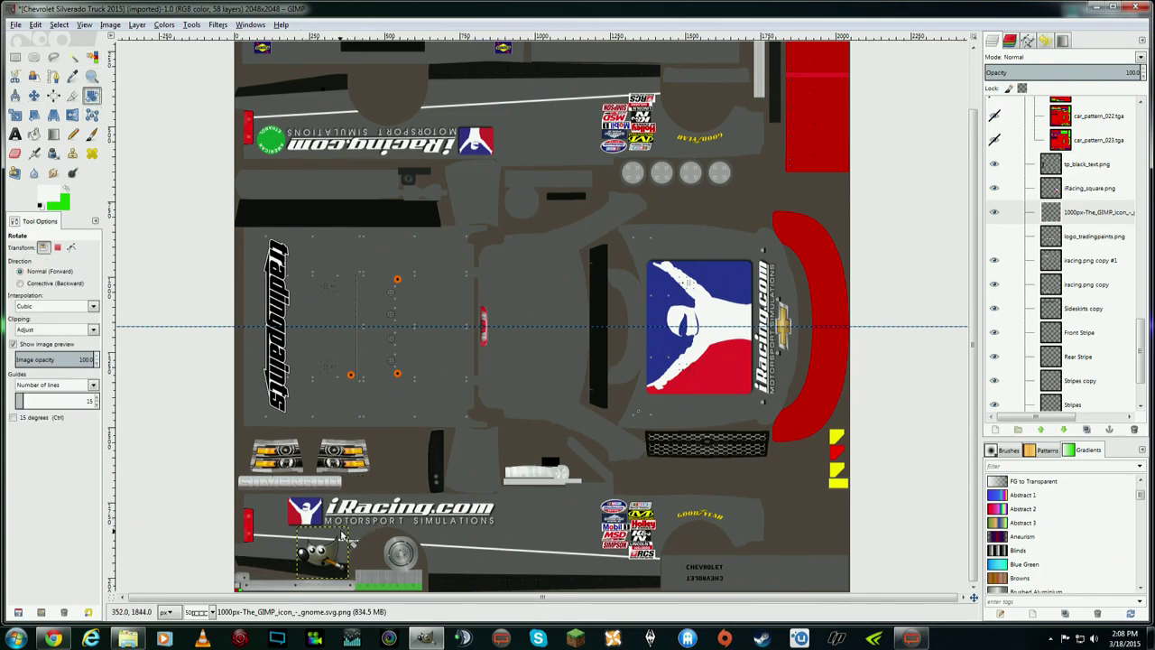
{"action": "left_click_drag", "start_coordinate": [342, 536], "coordinate": [348, 539]}
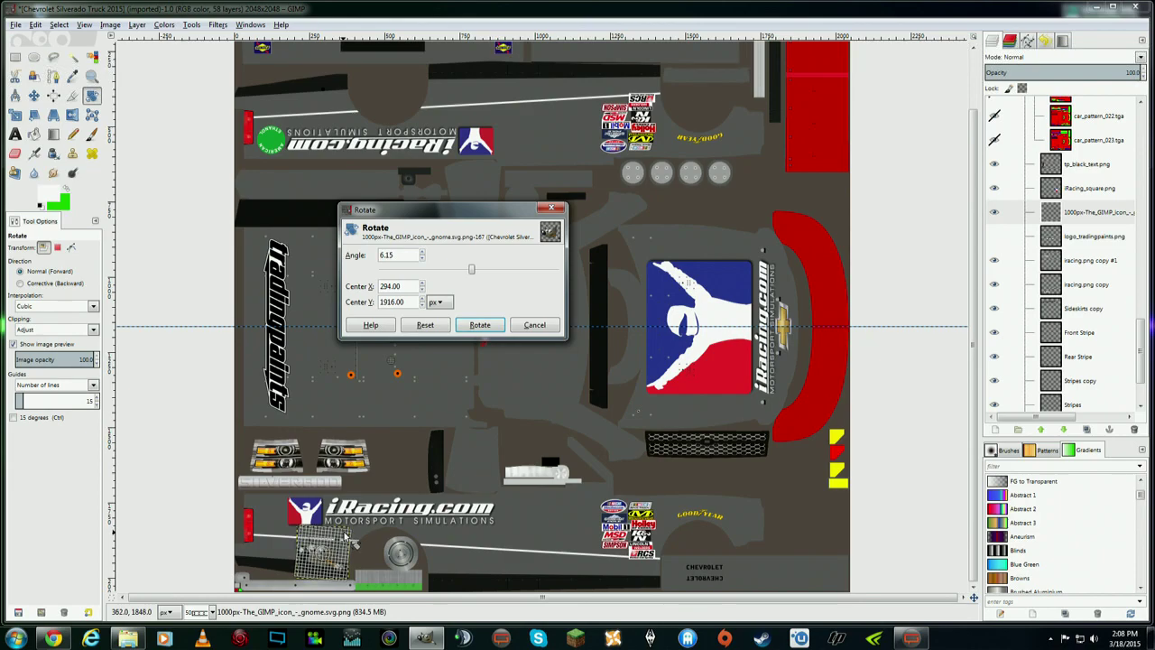
{"action": "left_click", "coordinate": [479, 325]}
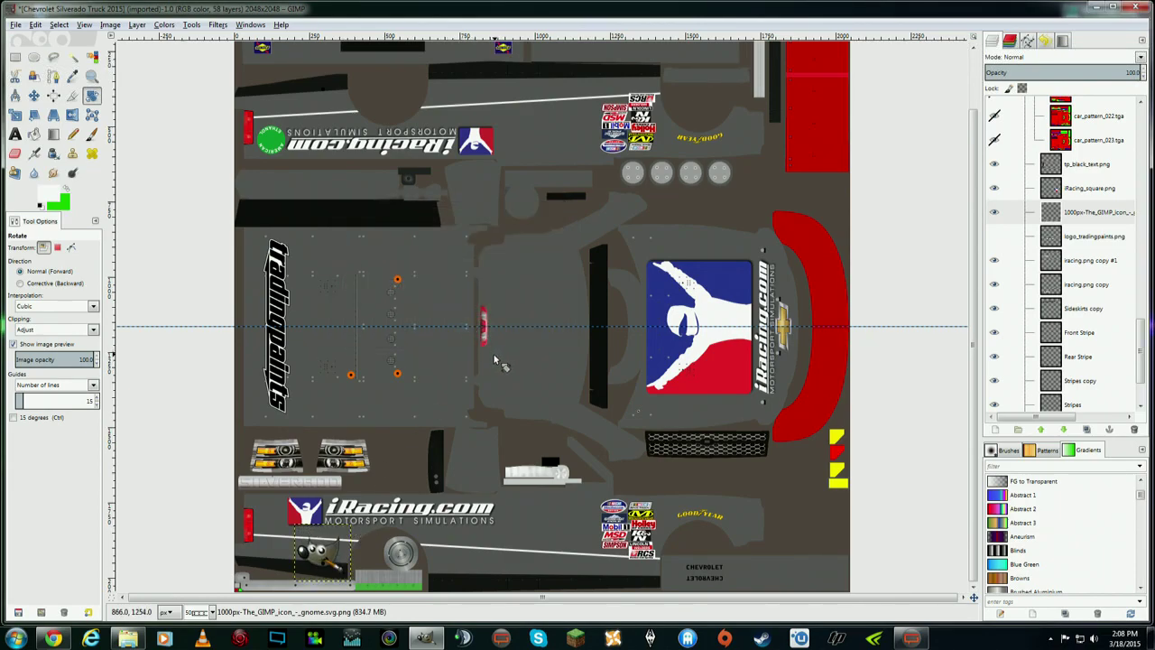
{"action": "left_click", "coordinate": [33, 94]}
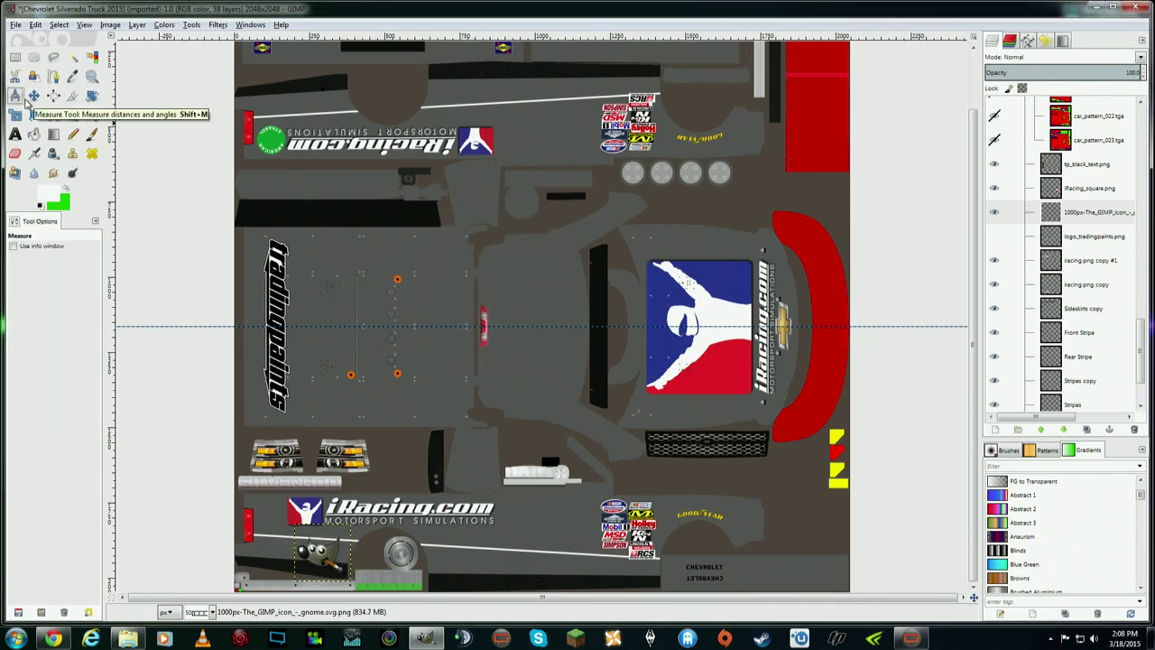
{"action": "left_click_drag", "start_coordinate": [329, 557], "coordinate": [331, 552]}
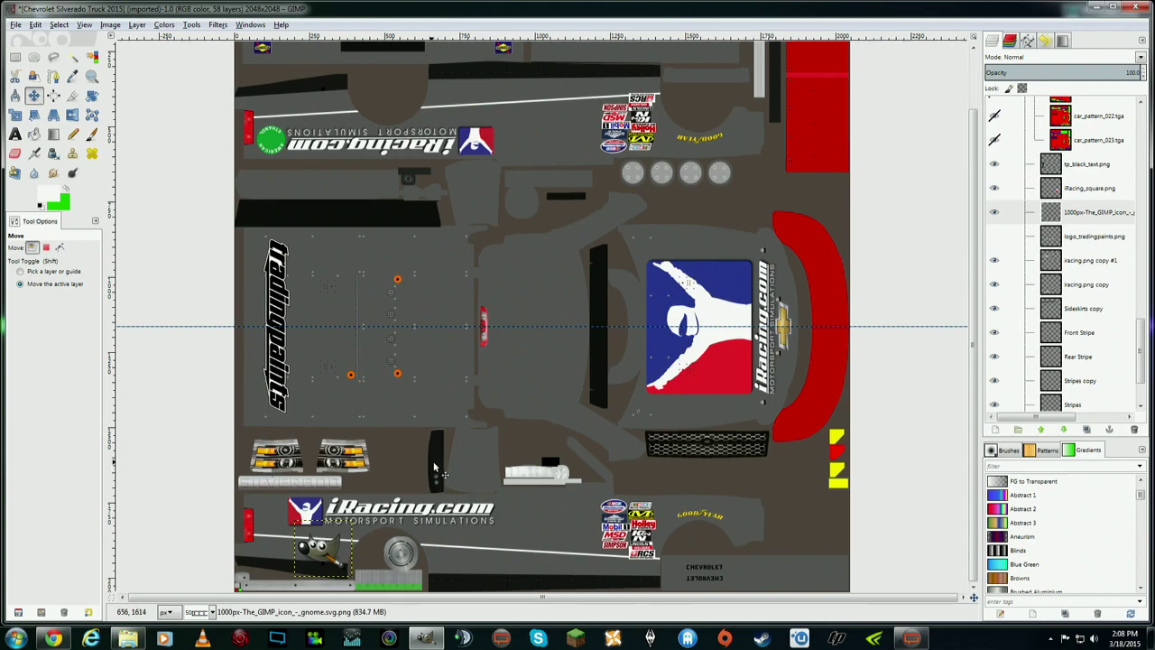
- Duplicate the mascot layer, flip the copy horizontally and vertically, and drag it to the top edge
{"action": "left_click", "coordinate": [1083, 214]}
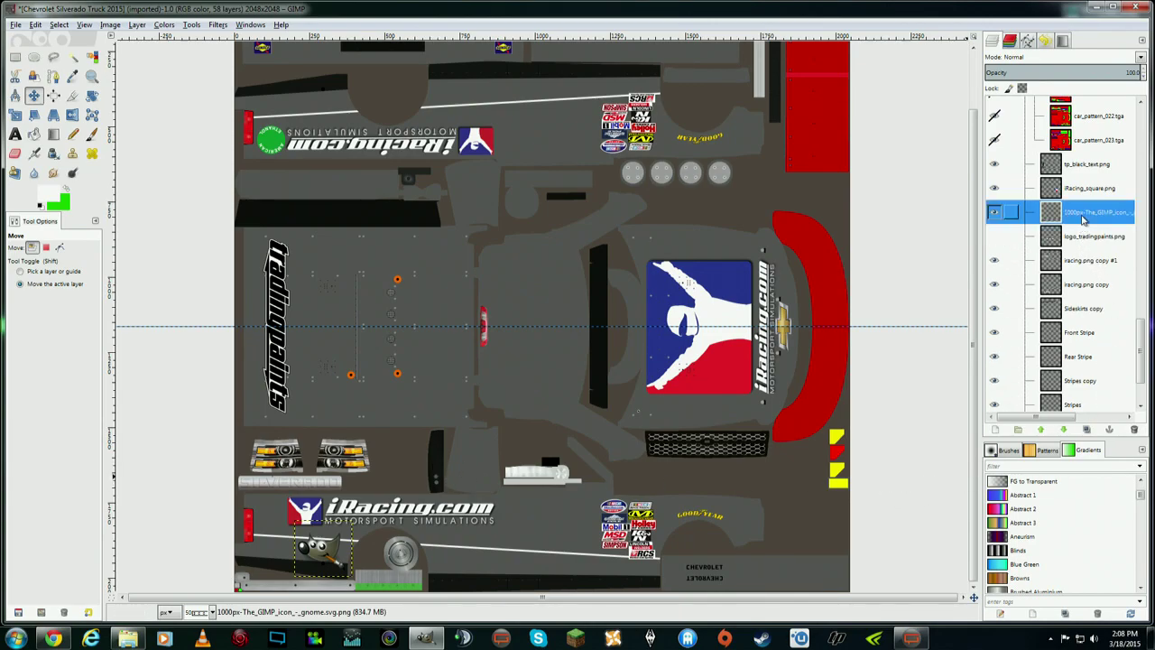
{"action": "right_click", "coordinate": [1083, 220]}
{"action": "left_click", "coordinate": [1123, 280]}
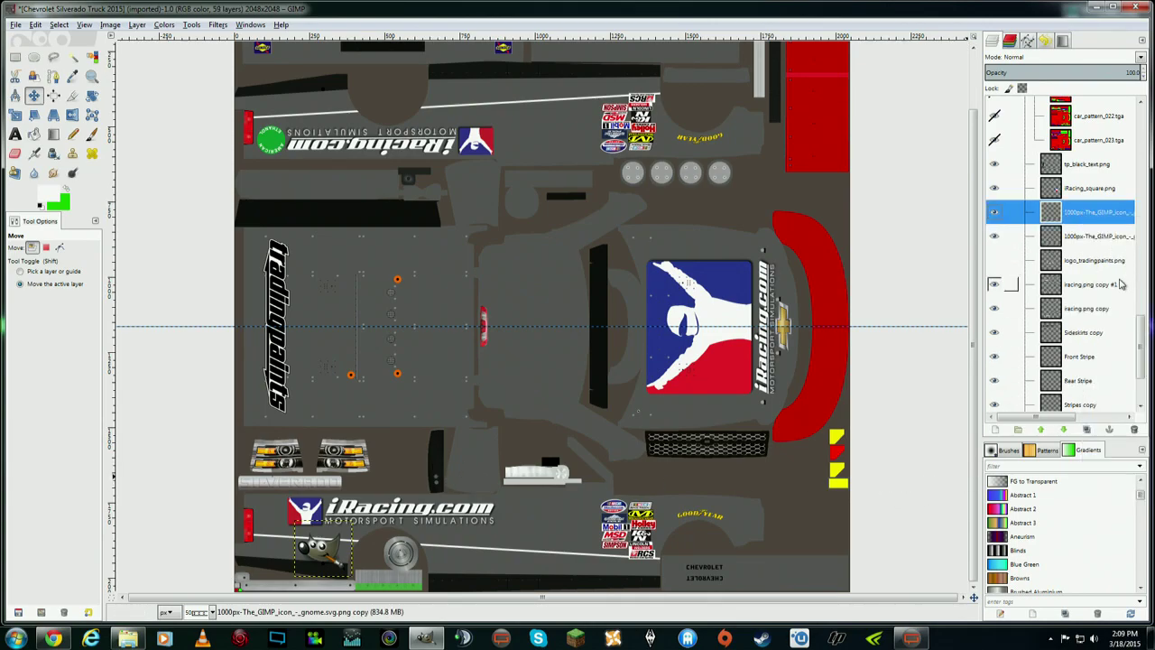
{"action": "left_click", "coordinate": [110, 25]}
{"action": "mouse_move", "coordinate": [138, 27]}
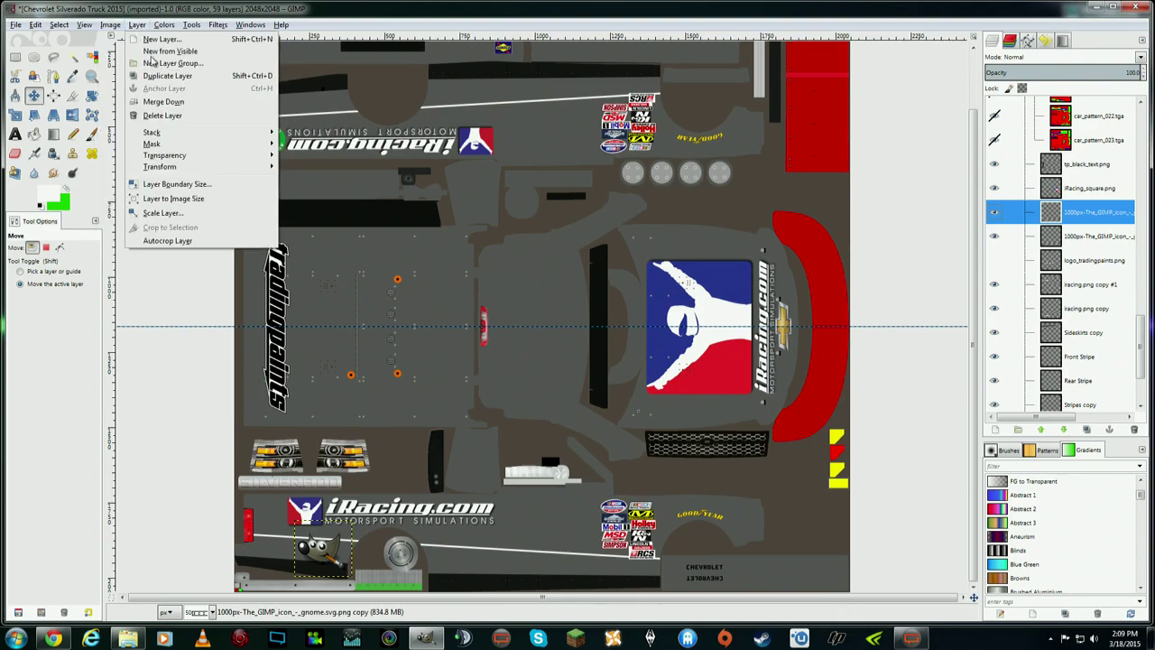
{"action": "mouse_move", "coordinate": [204, 170]}
{"action": "left_click", "coordinate": [302, 172]}
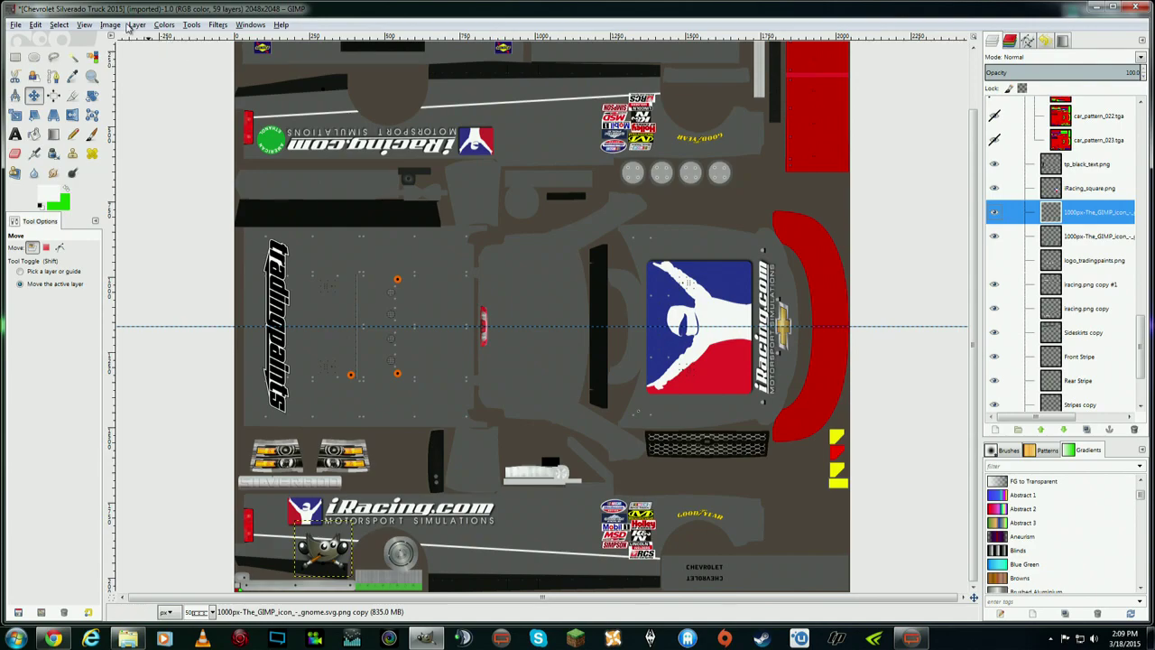
{"action": "left_click", "coordinate": [131, 25]}
{"action": "mouse_move", "coordinate": [213, 170]}
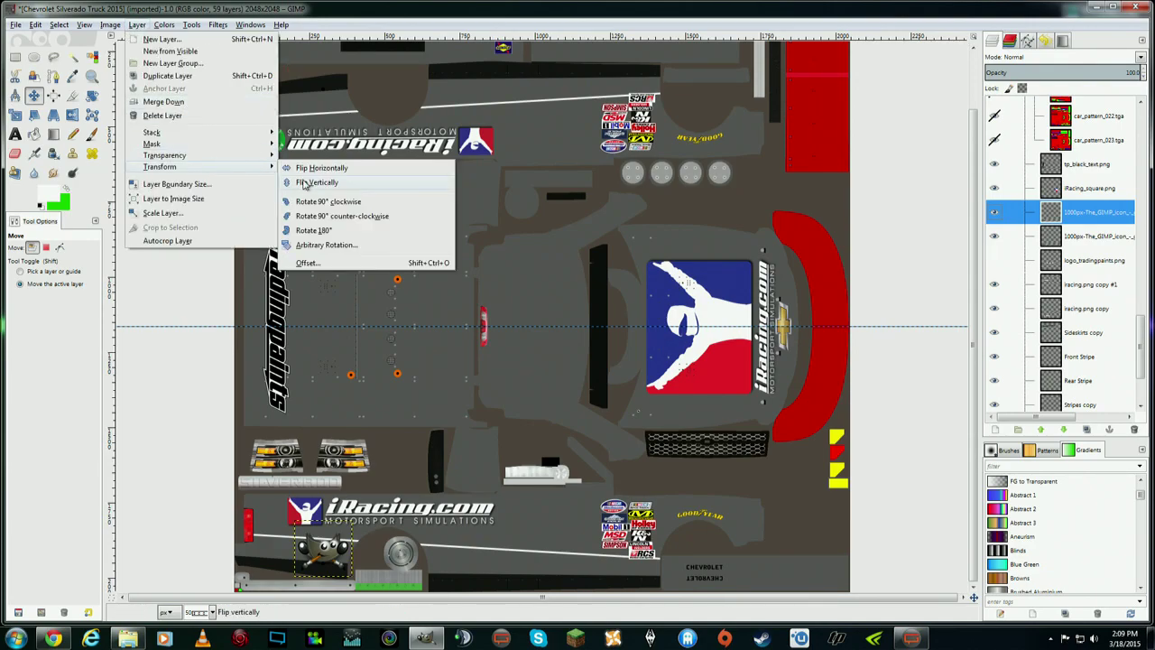
{"action": "left_click", "coordinate": [307, 185]}
{"action": "left_click", "coordinate": [36, 98]}
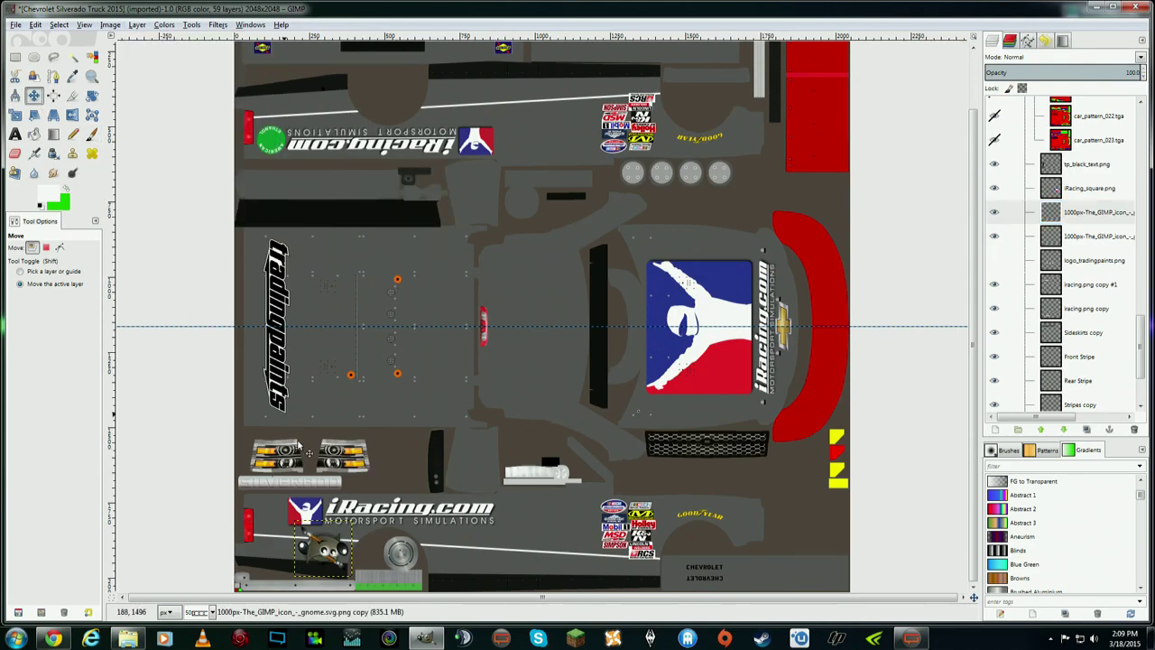
{"action": "left_click_drag", "start_coordinate": [341, 551], "coordinate": [327, 119]}
- Rotate the top mascot copy about -16° plus a few more degrees and nudge it up-right
{"action": "left_click", "coordinate": [91, 95]}
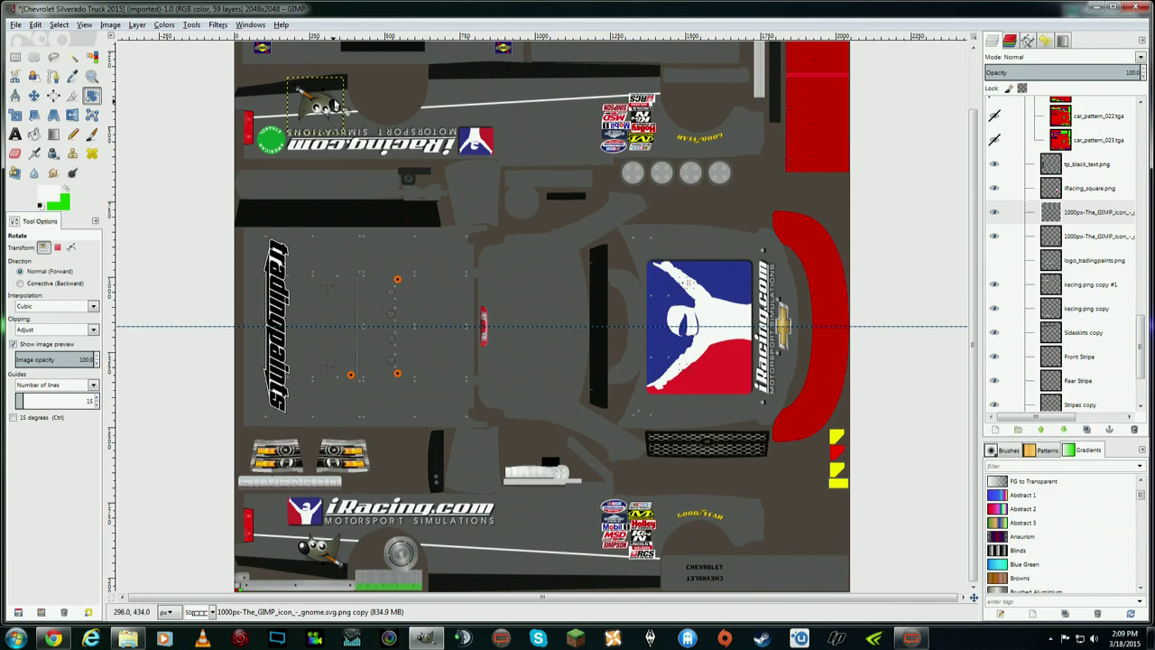
{"action": "left_click", "coordinate": [341, 88]}
{"action": "left_click_drag", "start_coordinate": [350, 95], "coordinate": [336, 81]}
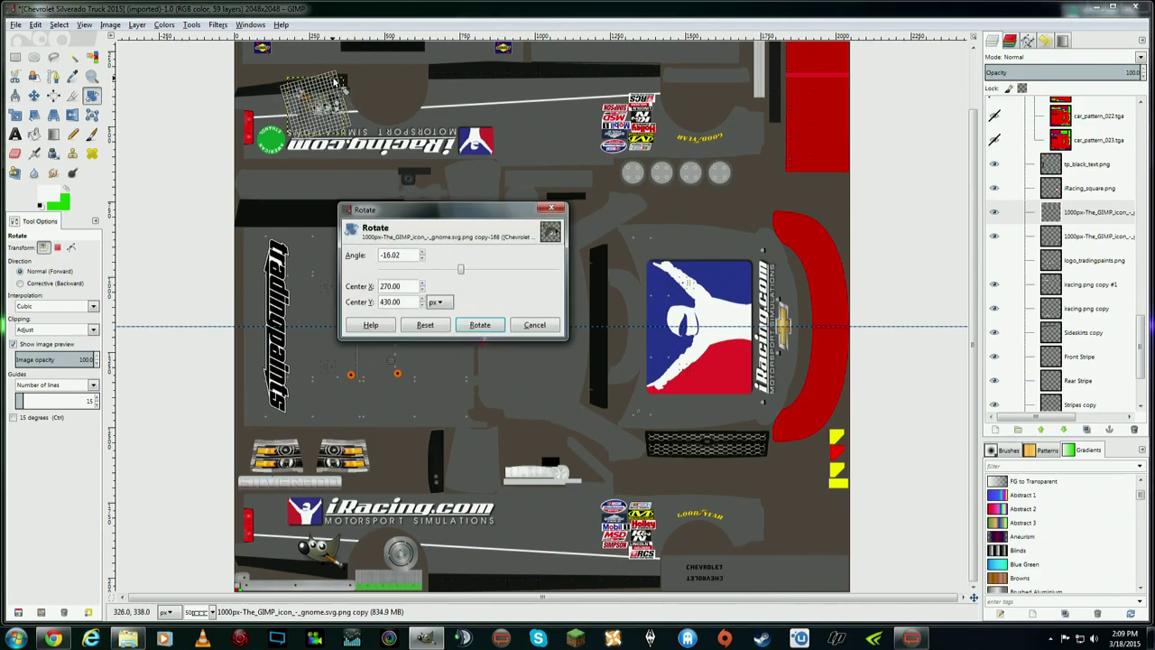
{"action": "left_click", "coordinate": [480, 327]}
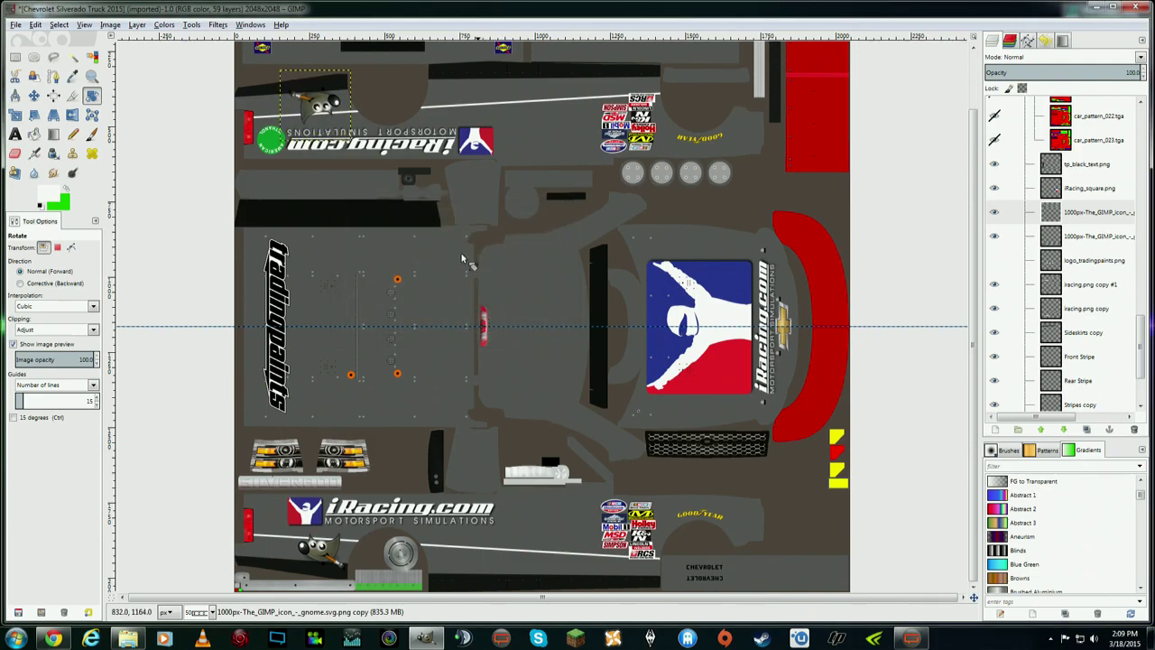
{"action": "left_click_drag", "start_coordinate": [344, 80], "coordinate": [346, 79]}
{"action": "left_click", "coordinate": [480, 324]}
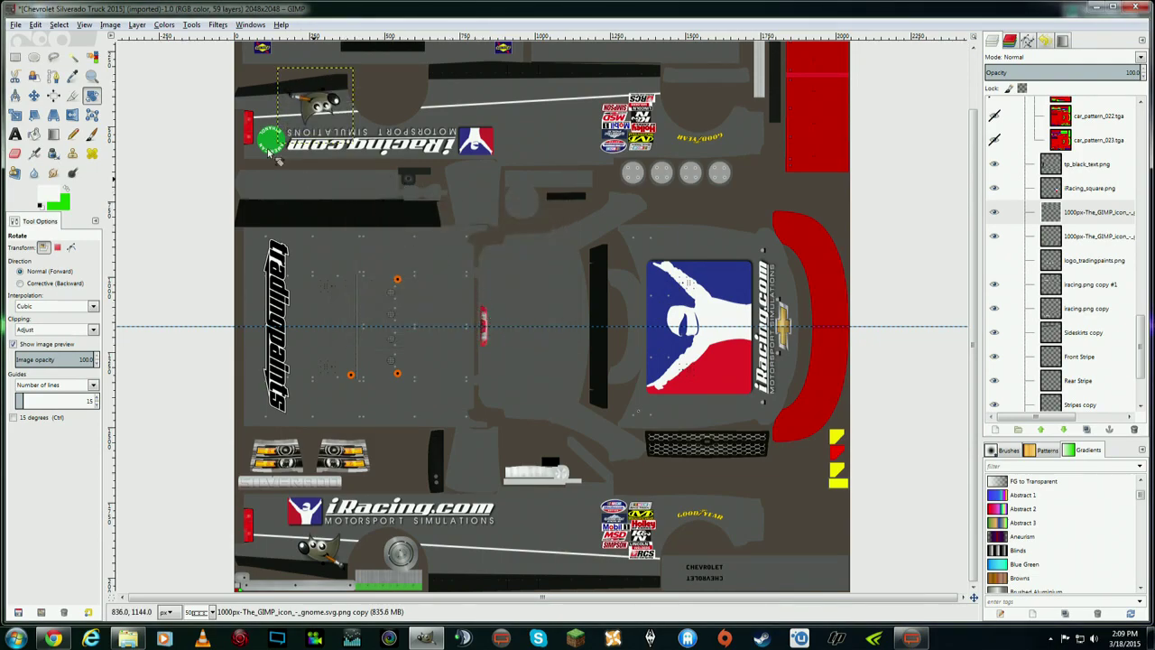
{"action": "left_click", "coordinate": [34, 94]}
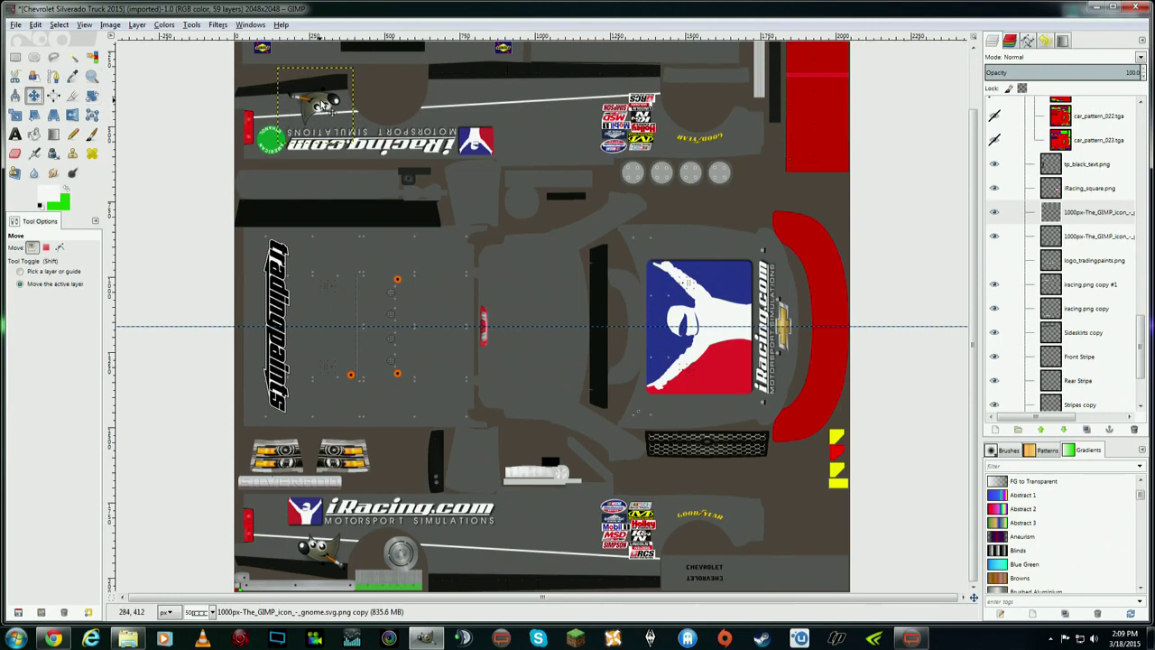
{"action": "left_click_drag", "start_coordinate": [322, 107], "coordinate": [328, 101]}
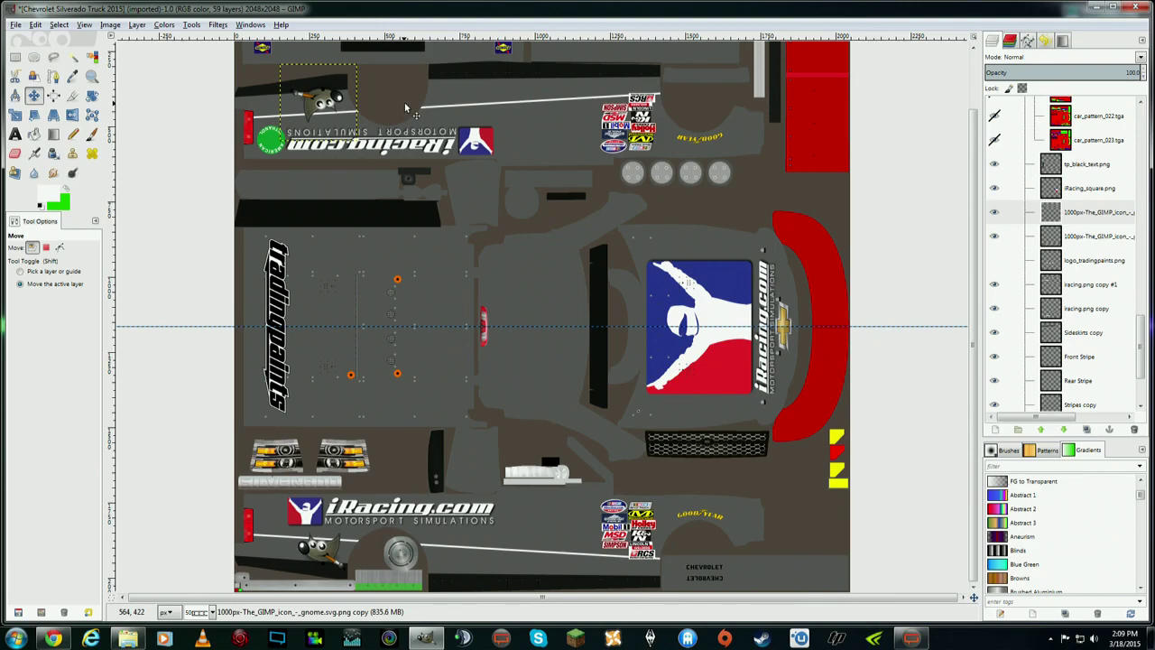
- Nudge the lower mascot logo slightly into place
{"action": "left_click", "coordinate": [1102, 236]}
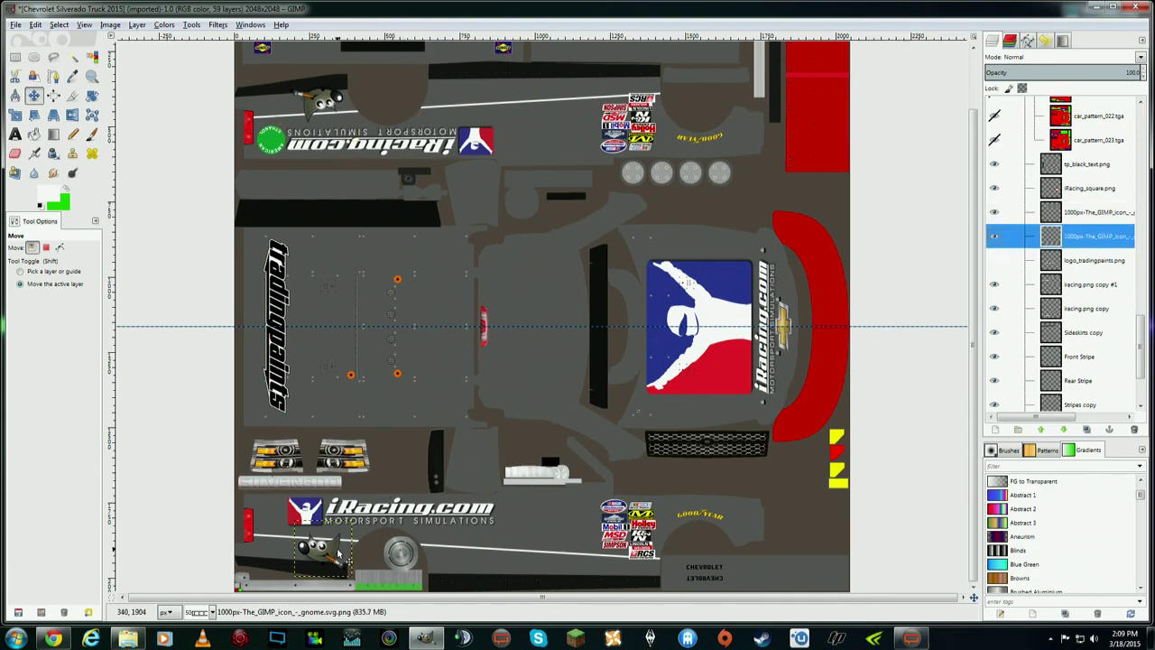
{"action": "left_click_drag", "start_coordinate": [334, 552], "coordinate": [333, 554]}
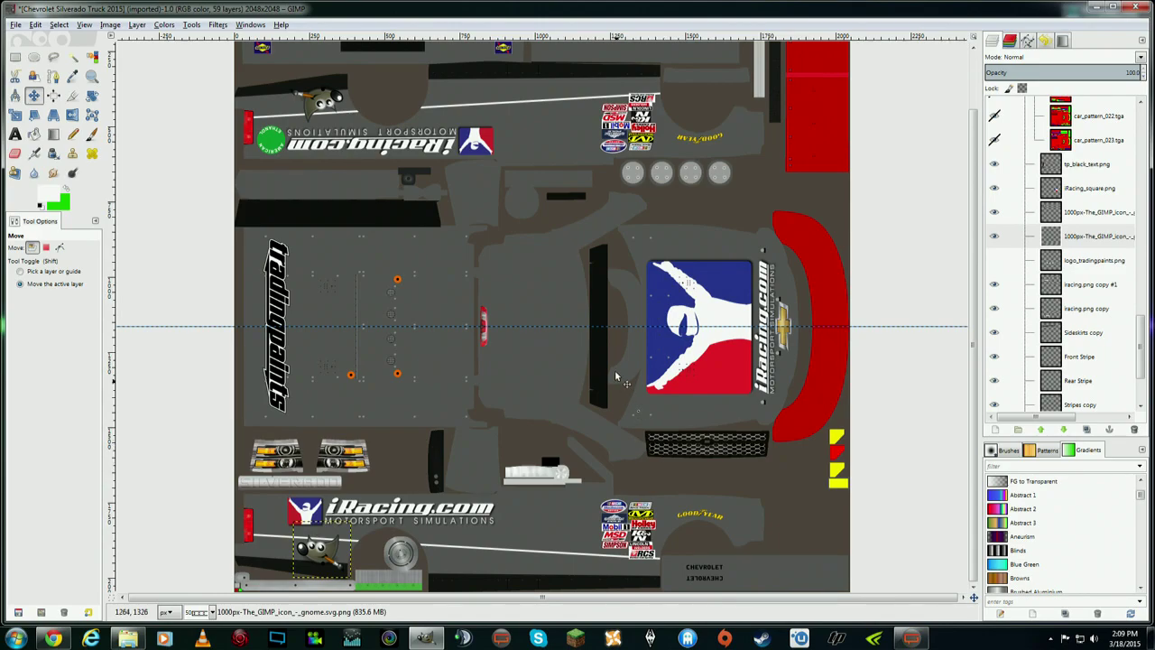
{"action": "scroll", "coordinate": [976, 313], "scroll_direction": "up", "scroll_amount": 2}
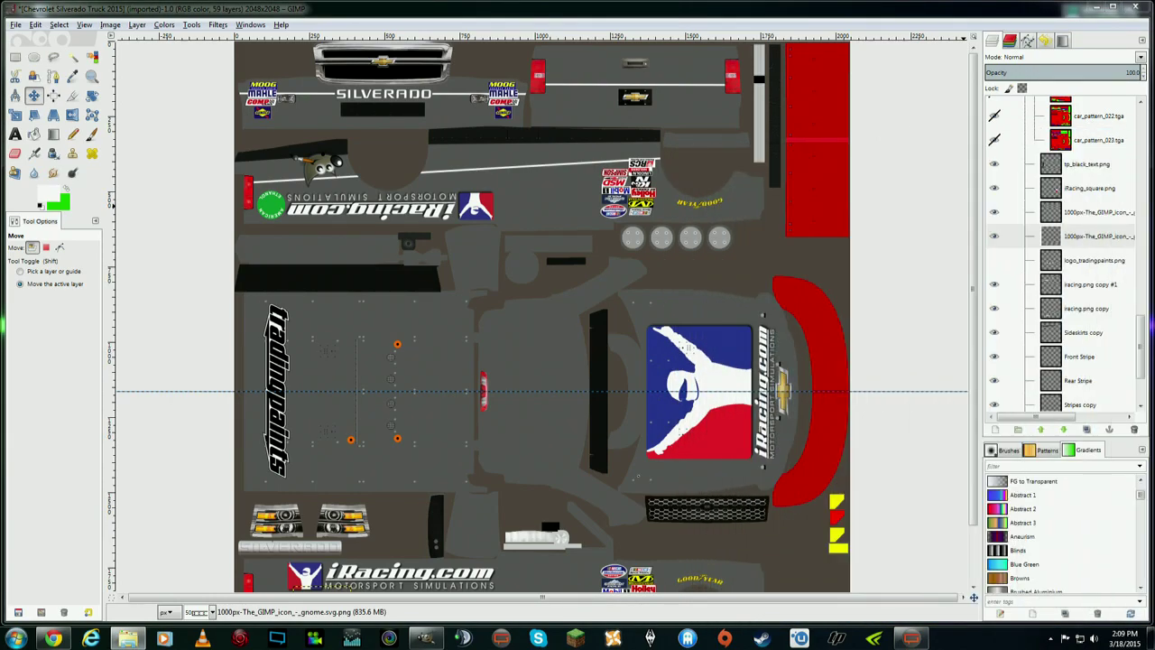
- Import another mascot image, scale it to 242 pixels, and move it near the tail lights
{"action": "left_click_drag", "start_coordinate": [1072, 256], "coordinate": [1072, 257]}
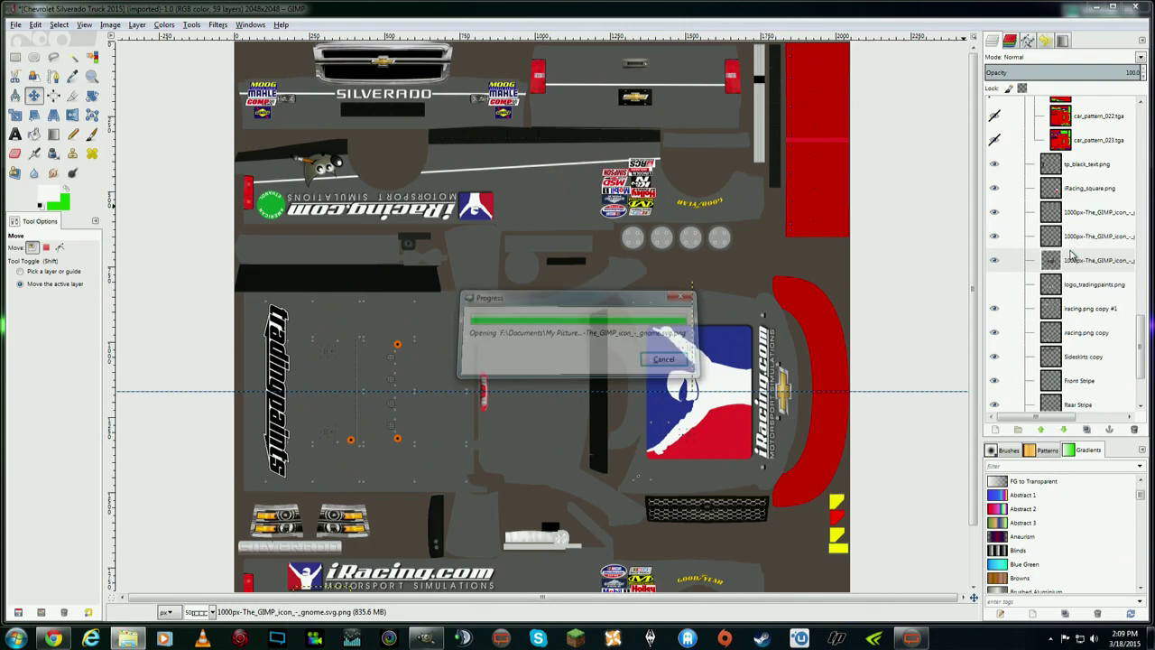
{"action": "left_click", "coordinate": [19, 115]}
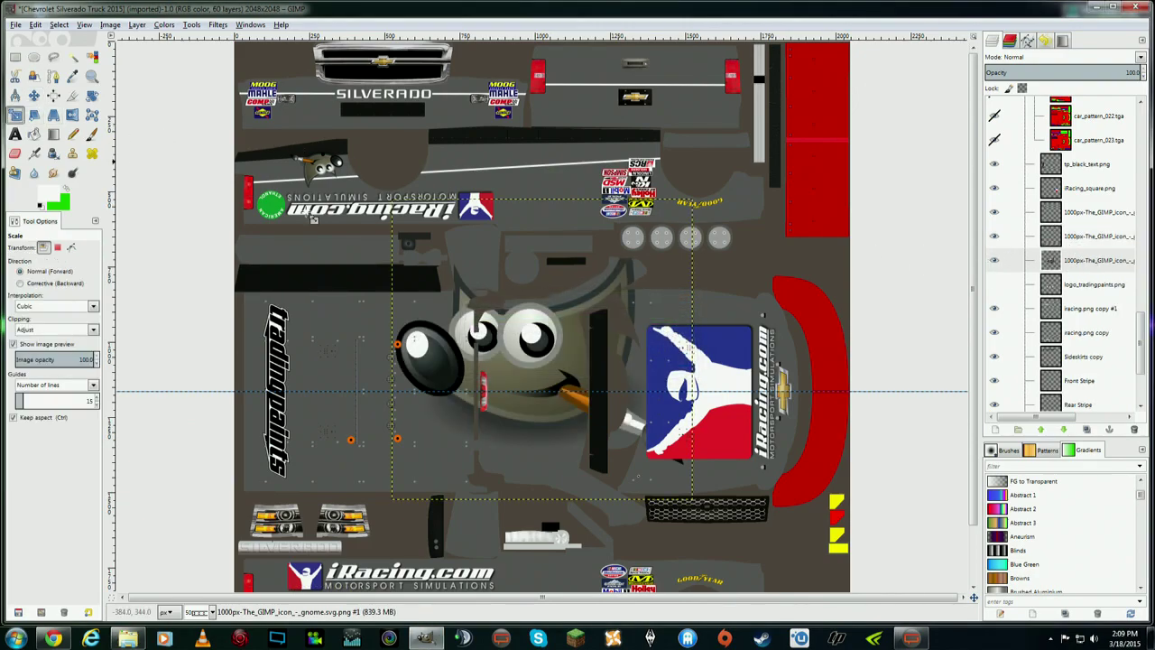
{"action": "left_click", "coordinate": [388, 250]}
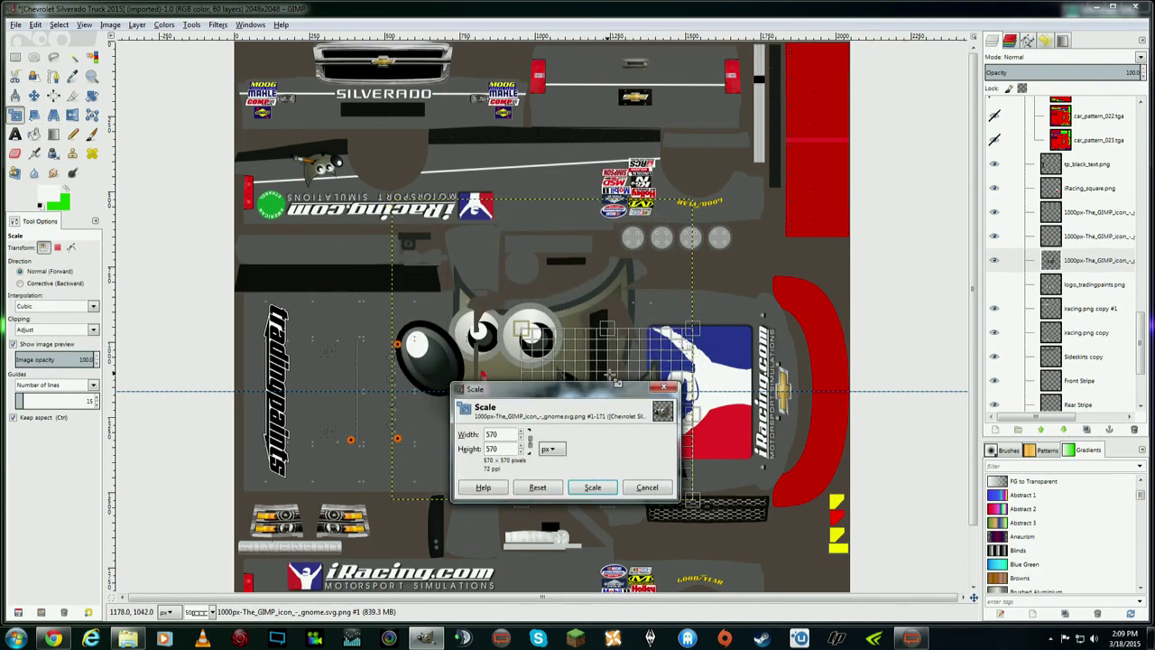
{"action": "left_click_drag", "start_coordinate": [609, 374], "coordinate": [572, 442]}
{"action": "key", "text": "Return"}
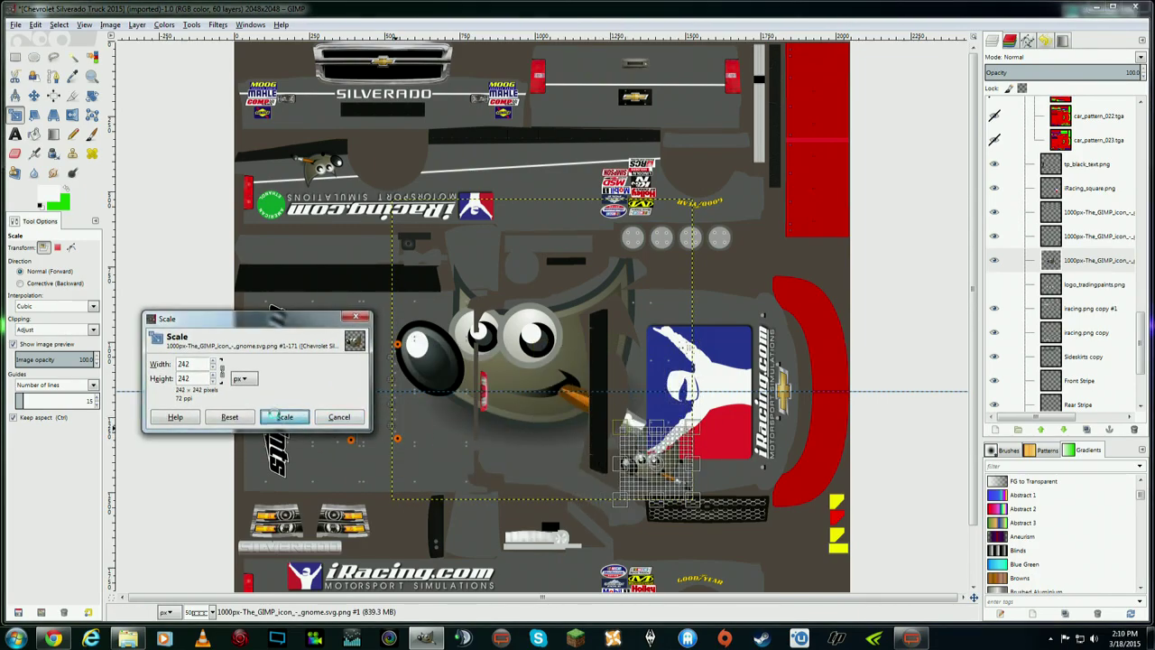
{"action": "key", "text": "m"}
{"action": "left_click_drag", "start_coordinate": [647, 444], "coordinate": [578, 83]}
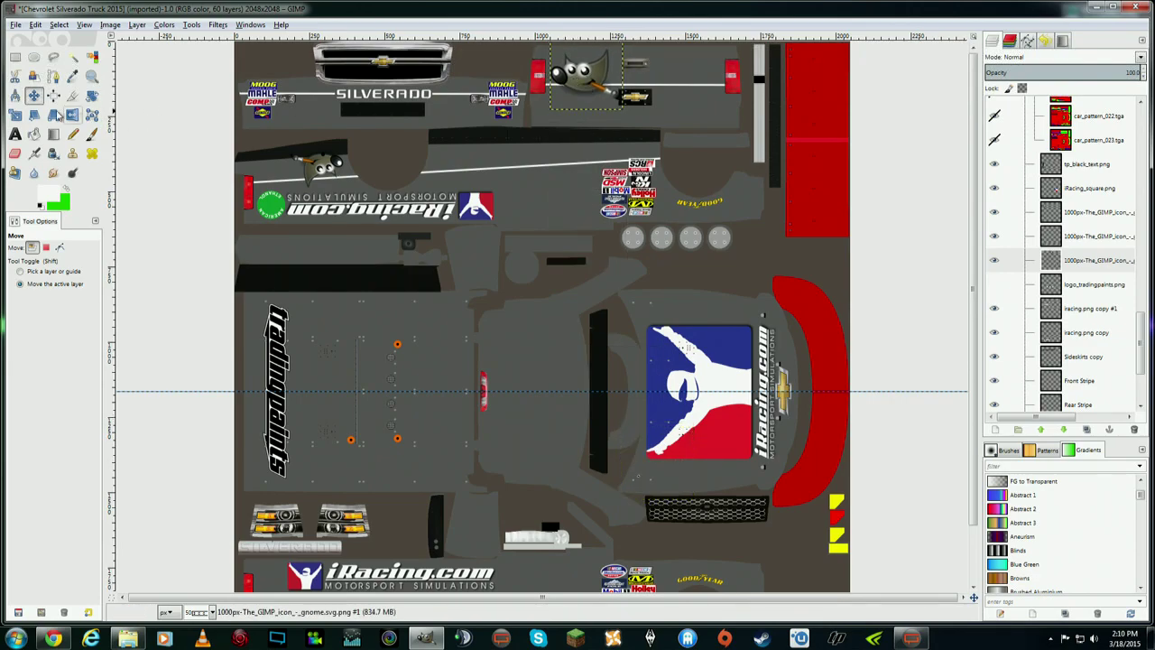
- Rescale the mascot icon to 220×220 and nudge it slightly up and left
{"action": "left_click", "coordinate": [15, 115]}
{"action": "left_click", "coordinate": [566, 52]}
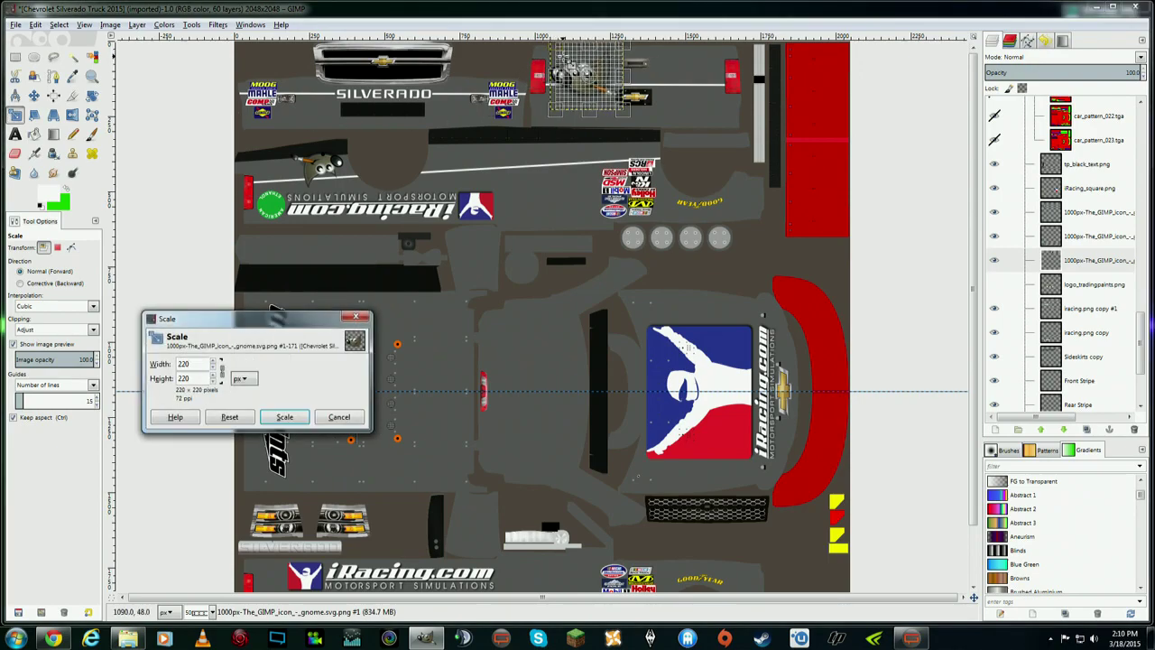
{"action": "left_click", "coordinate": [282, 413]}
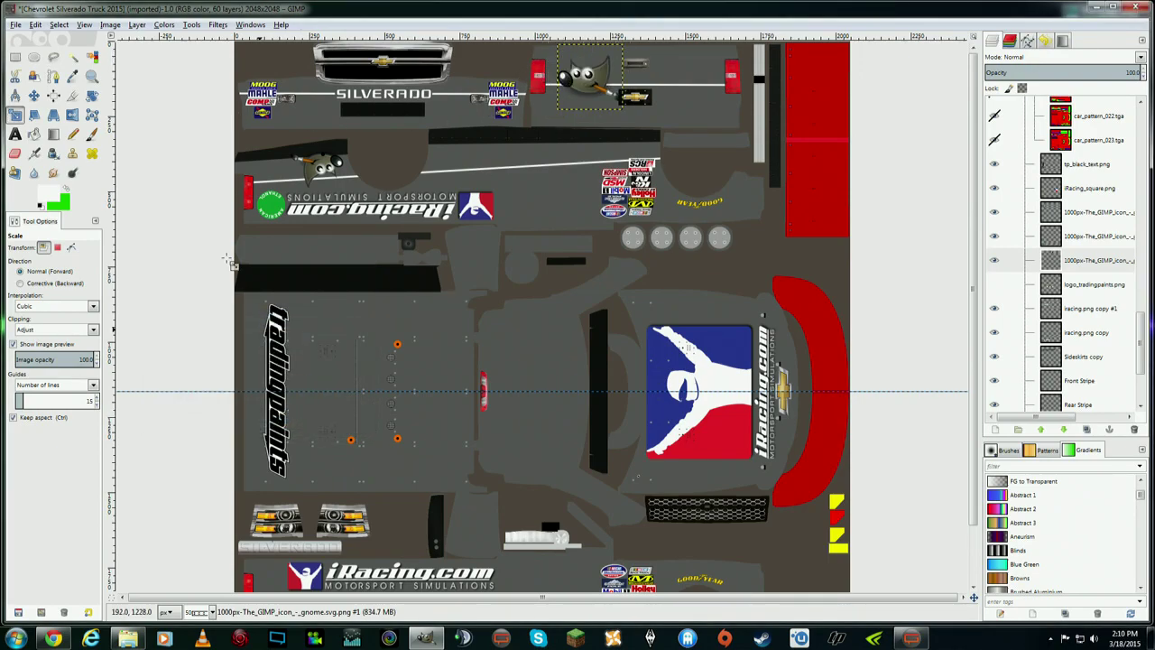
{"action": "left_click", "coordinate": [34, 94]}
{"action": "left_click_drag", "start_coordinate": [588, 81], "coordinate": [579, 77]}
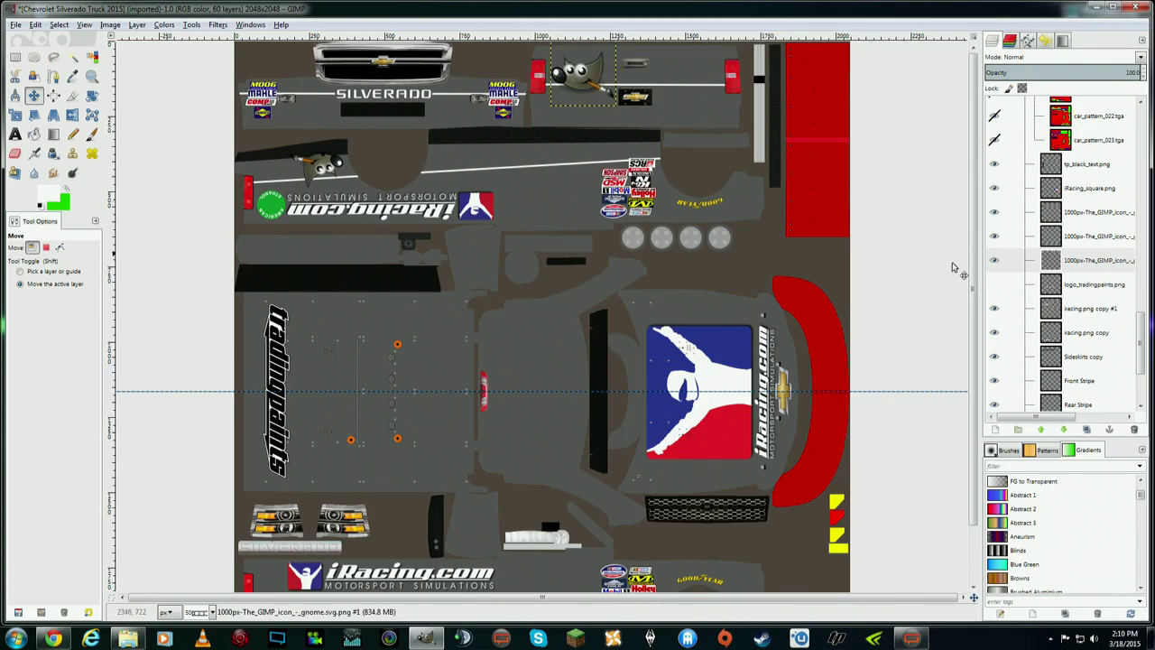
{"action": "scroll", "coordinate": [1065, 332], "scroll_direction": "down", "scroll_amount": 3}
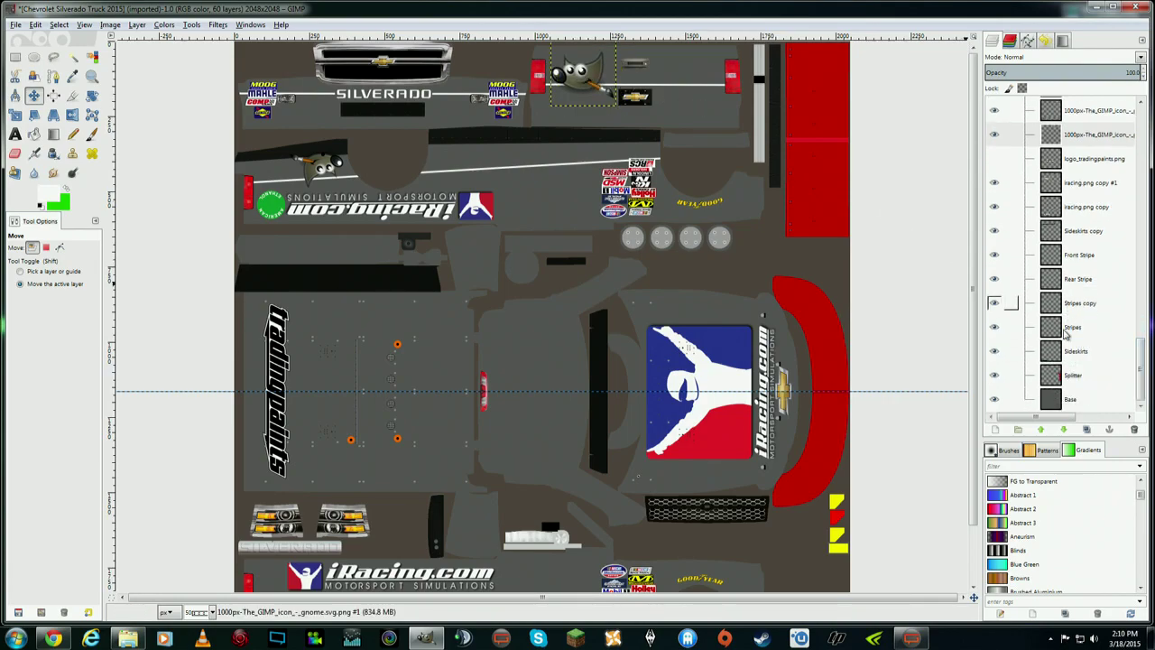
{"action": "scroll", "coordinate": [1092, 254], "scroll_direction": "up", "scroll_amount": 3}
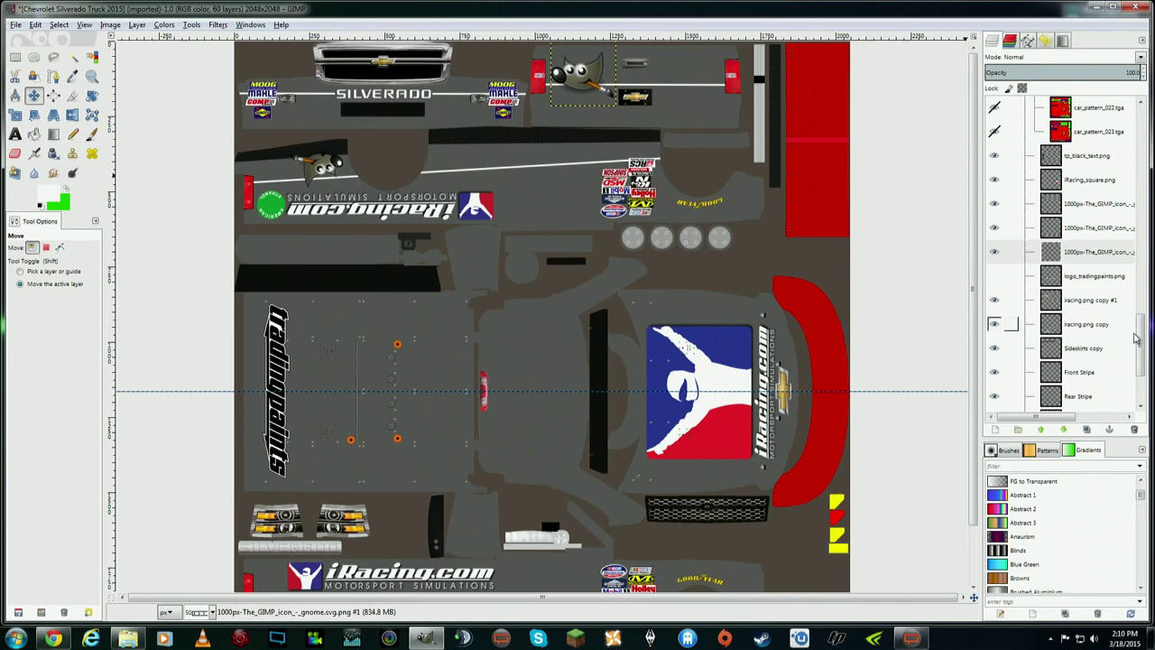
{"action": "scroll", "coordinate": [1065, 325], "scroll_direction": "down", "scroll_amount": 3}
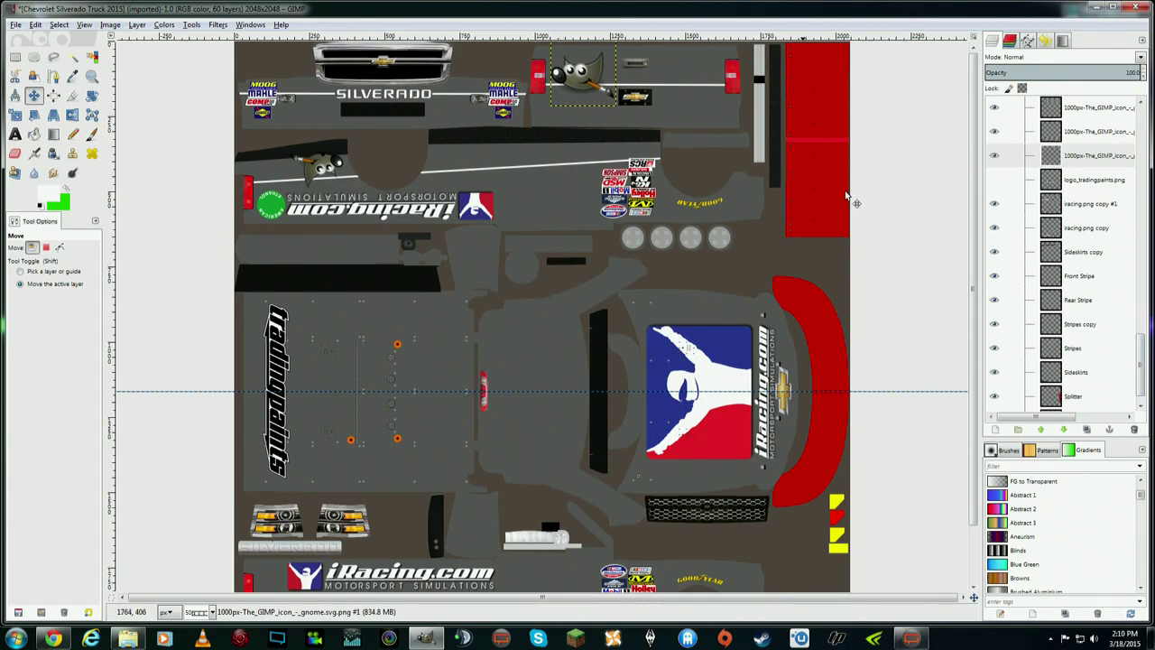
{"action": "left_click", "coordinate": [1086, 157]}
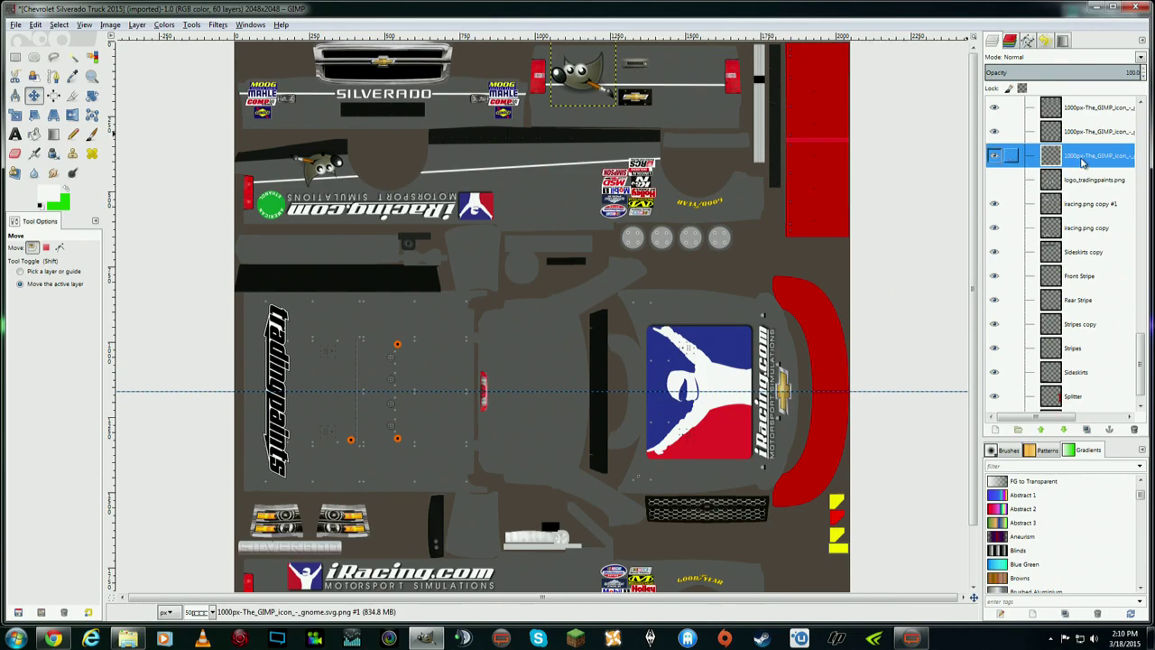
{"action": "left_click_drag", "start_coordinate": [1083, 161], "coordinate": [1085, 315]}
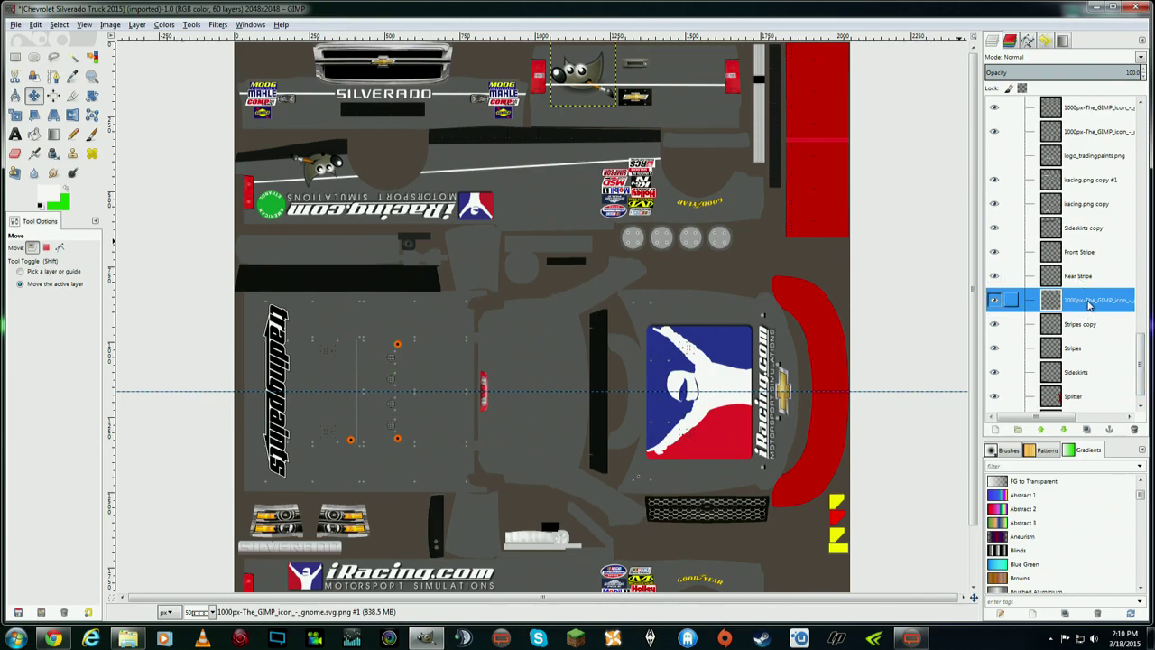
{"action": "left_click_drag", "start_coordinate": [1090, 303], "coordinate": [1090, 148]}
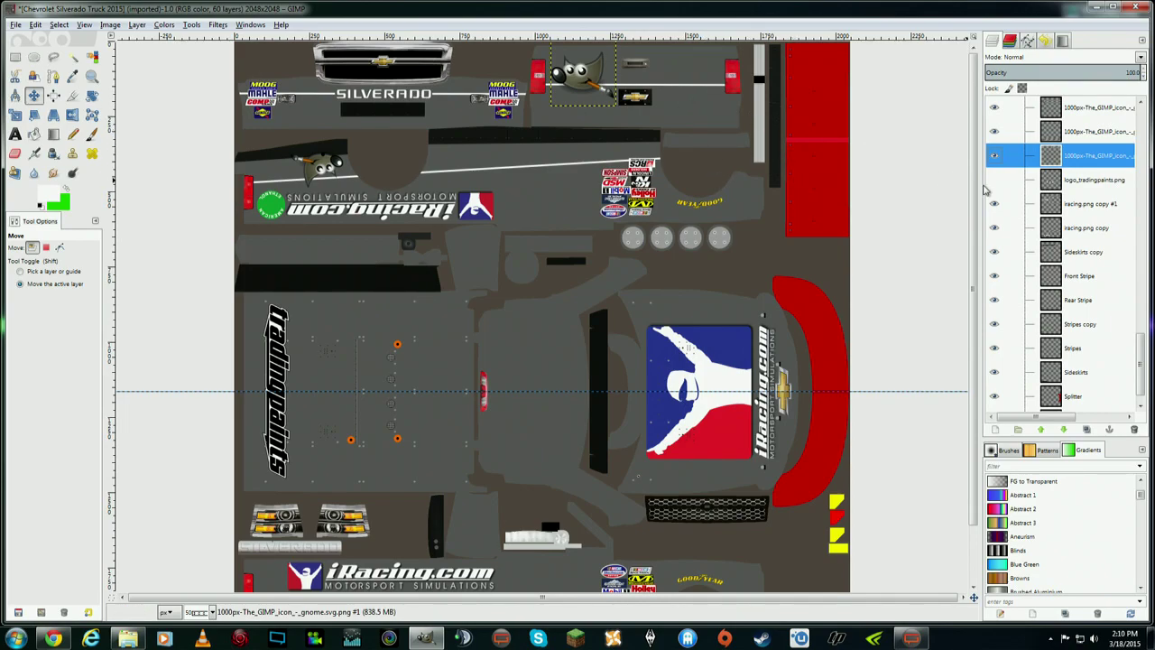
{"action": "left_click_drag", "start_coordinate": [974, 191], "coordinate": [971, 255]}
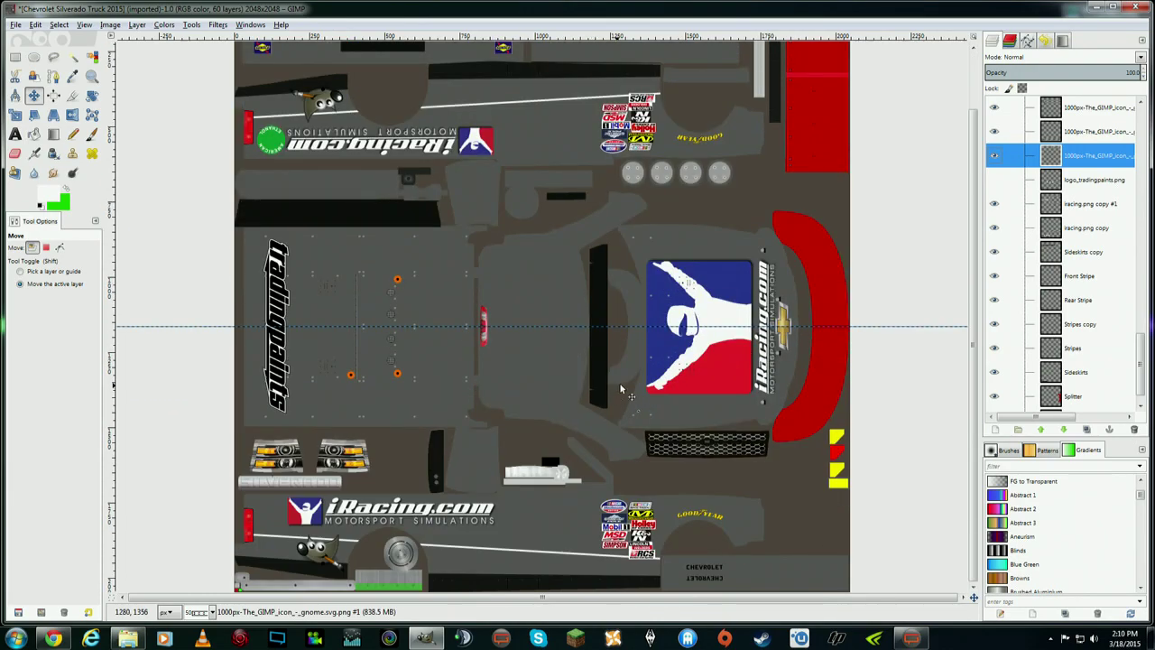
{"action": "scroll", "coordinate": [618, 382], "scroll_direction": "up", "scroll_amount": 3}
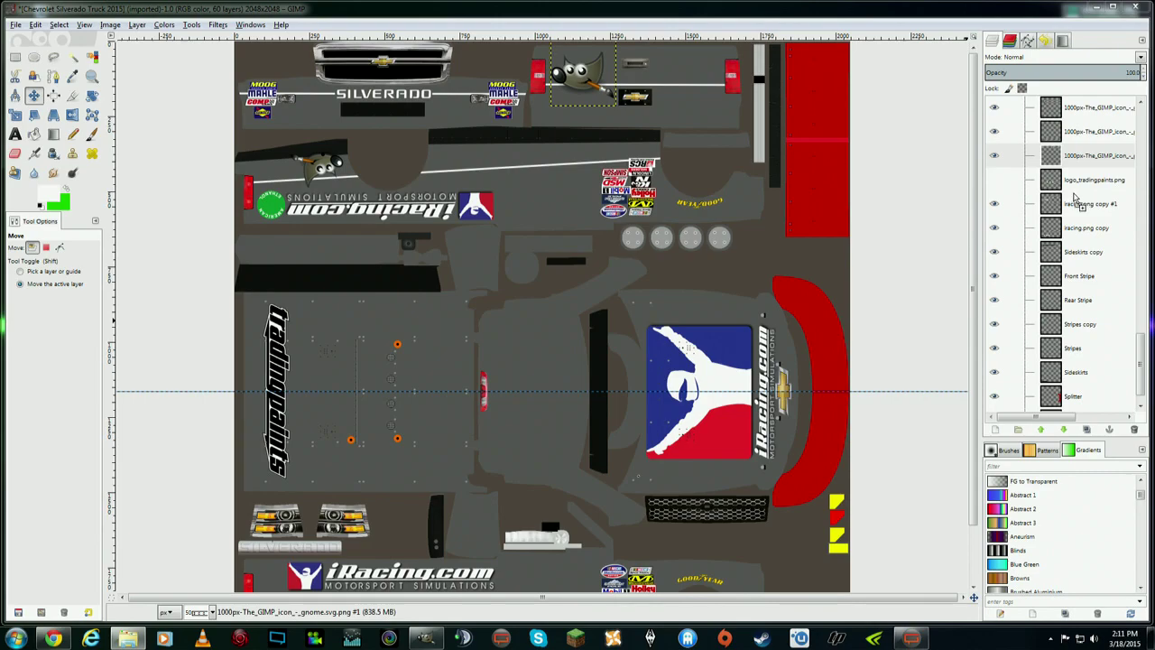
- Add racing.png as a new layer and rotate it 90° clockwise
{"action": "left_click_drag", "start_coordinate": [1073, 199], "coordinate": [1074, 203]}
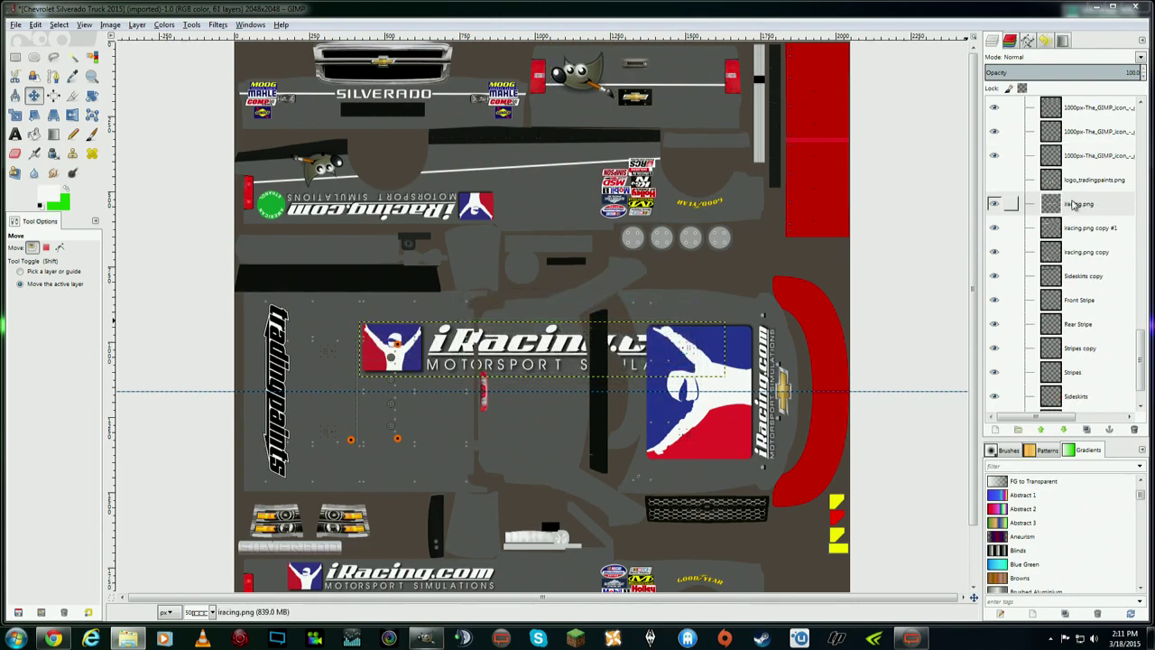
{"action": "left_click", "coordinate": [137, 25]}
{"action": "mouse_move", "coordinate": [253, 170]}
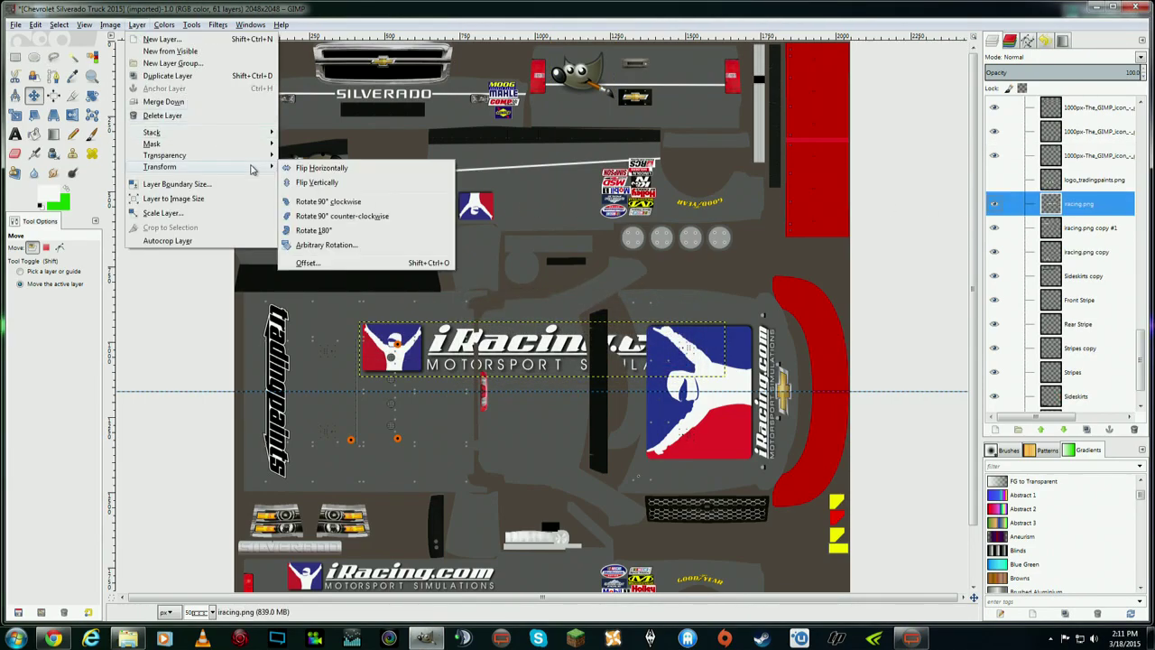
{"action": "left_click", "coordinate": [345, 200]}
- Shrink the vertical iRacing logo to about 79×520 and place it beside the tradingpaints lettering
{"action": "left_click", "coordinate": [15, 115]}
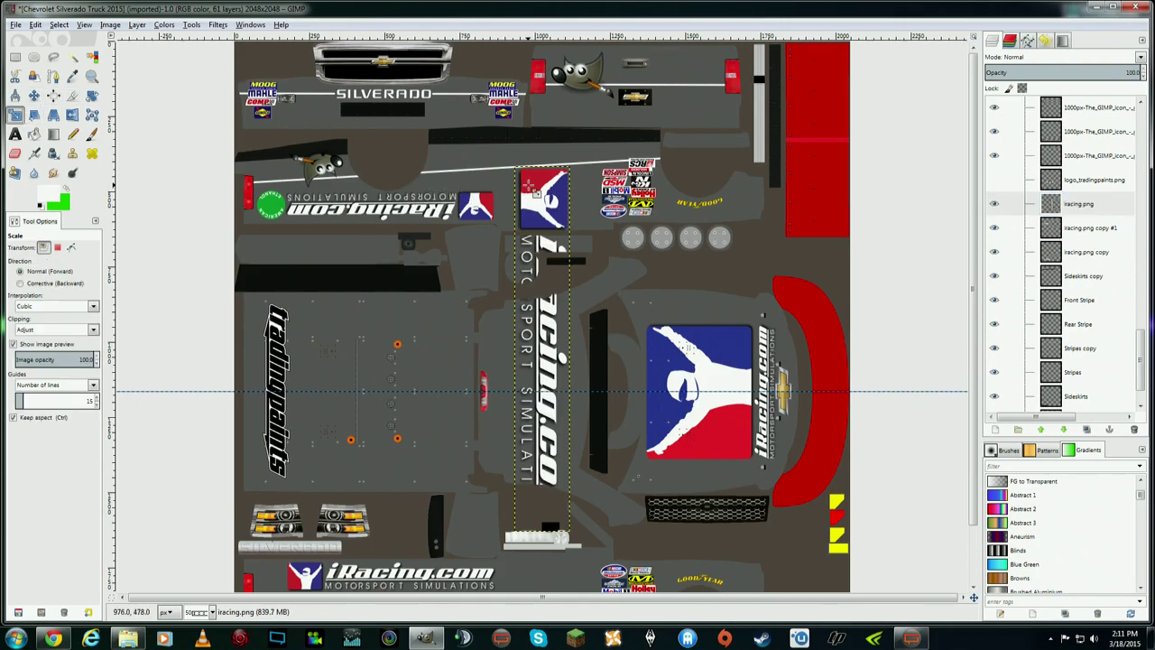
{"action": "left_click", "coordinate": [535, 190]}
{"action": "left_click_drag", "start_coordinate": [566, 533], "coordinate": [540, 328]}
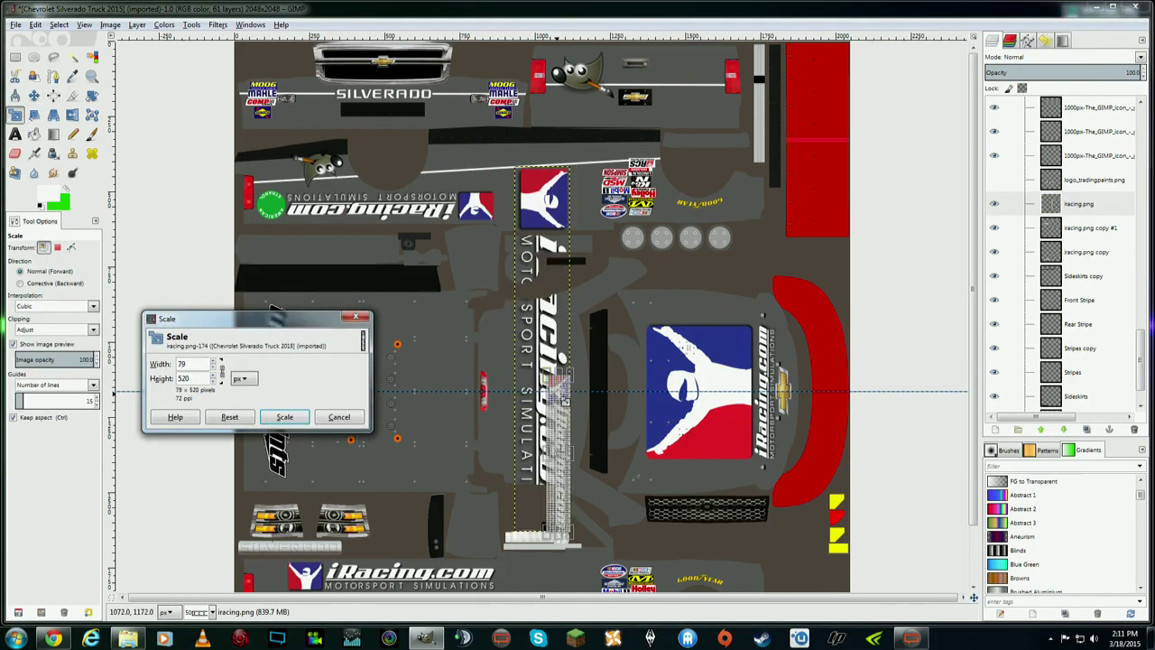
{"action": "left_click", "coordinate": [284, 417]}
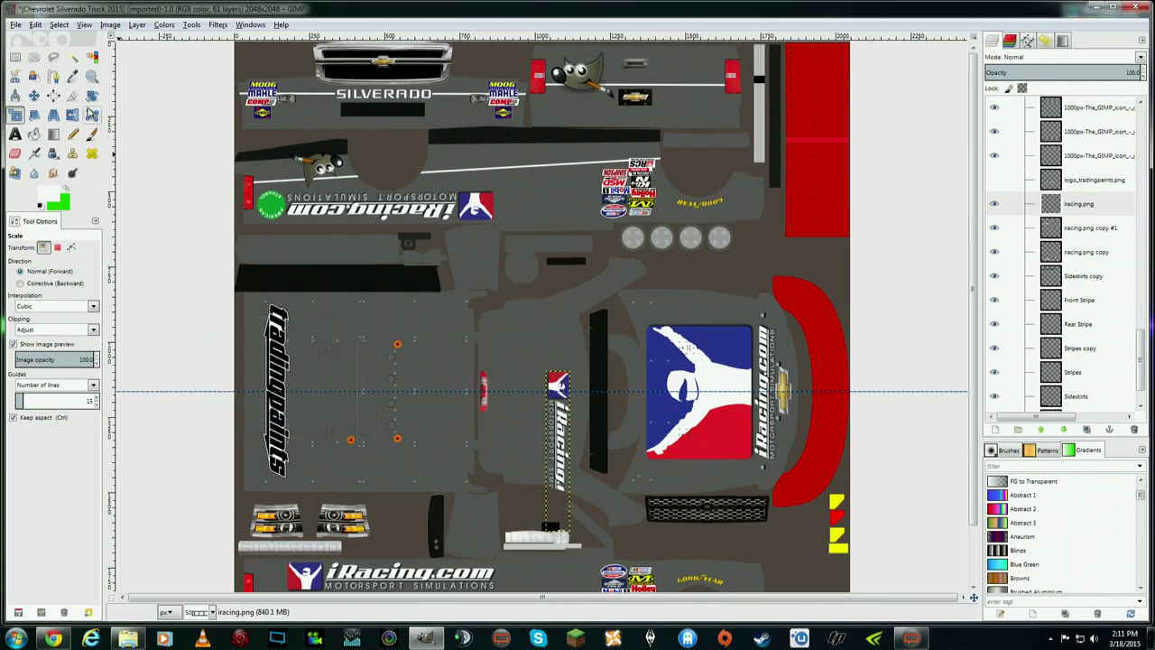
{"action": "left_click", "coordinate": [34, 94]}
{"action": "left_click_drag", "start_coordinate": [557, 425], "coordinate": [309, 366]}
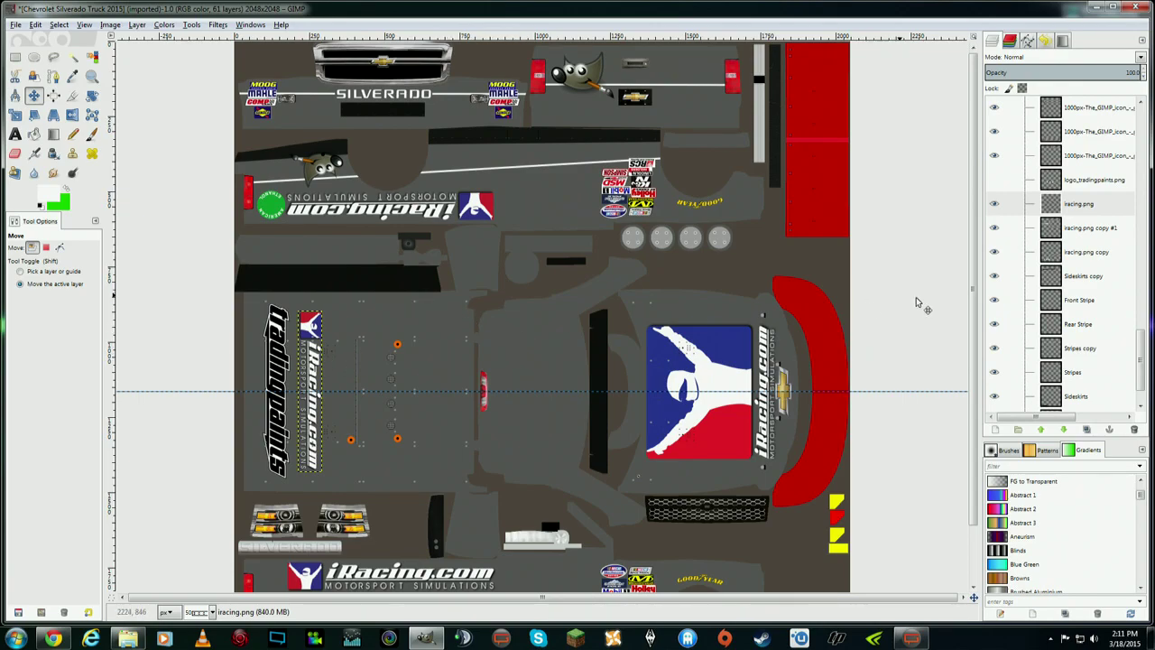
{"action": "scroll", "coordinate": [974, 310], "scroll_direction": "down", "scroll_amount": 2}
{"action": "left_click_drag", "start_coordinate": [978, 340], "coordinate": [978, 348]}
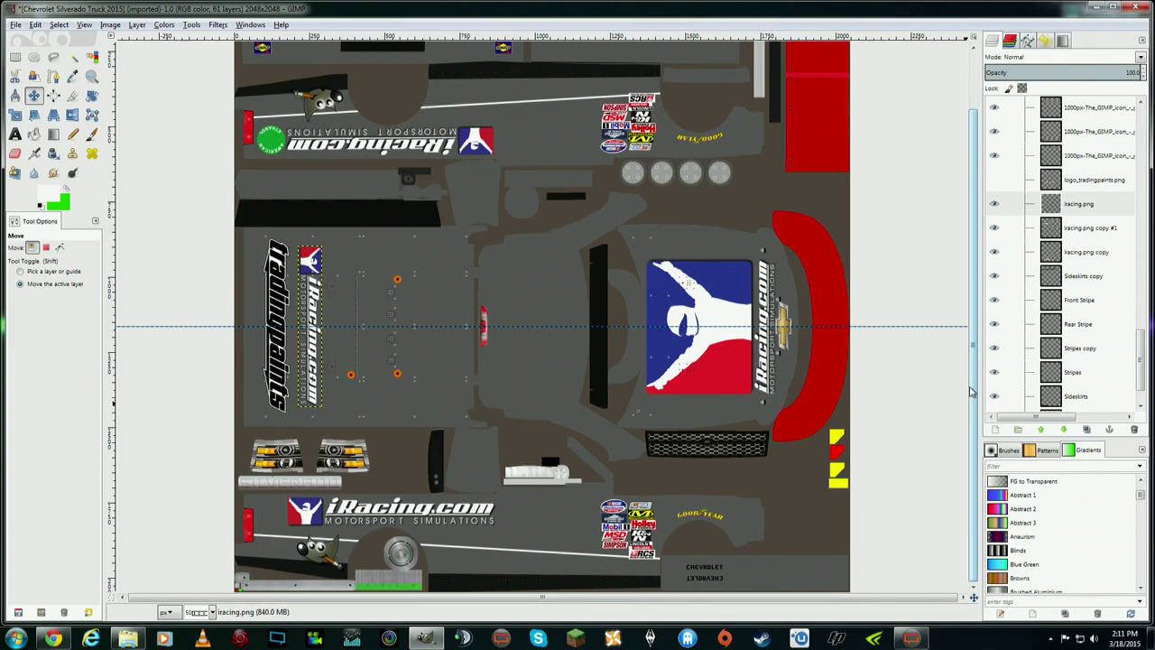
{"action": "mouse_move", "coordinate": [973, 385]}
{"action": "left_mouse_down"}
{"action": "mouse_move", "coordinate": [972, 366]}
{"action": "mouse_move", "coordinate": [975, 382]}
{"action": "left_mouse_up"}
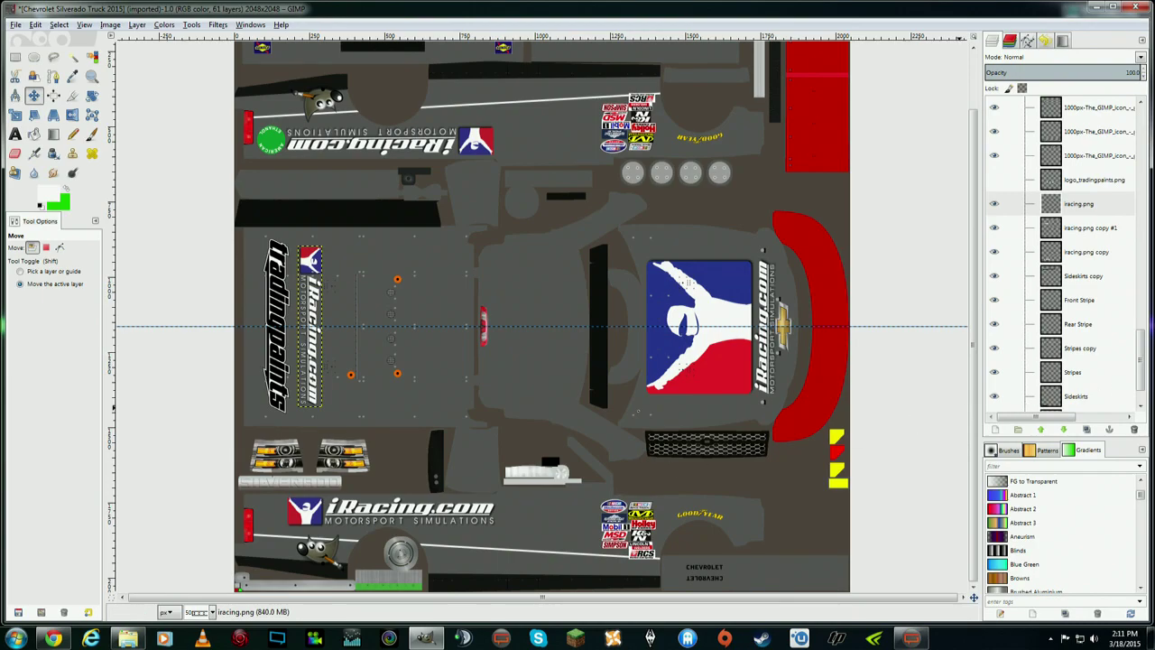
- Inspect the Front Stripe, Rear Stripe, Stripes copy and Stripes layers by selecting and toggling them
{"action": "left_click", "coordinate": [1091, 301]}
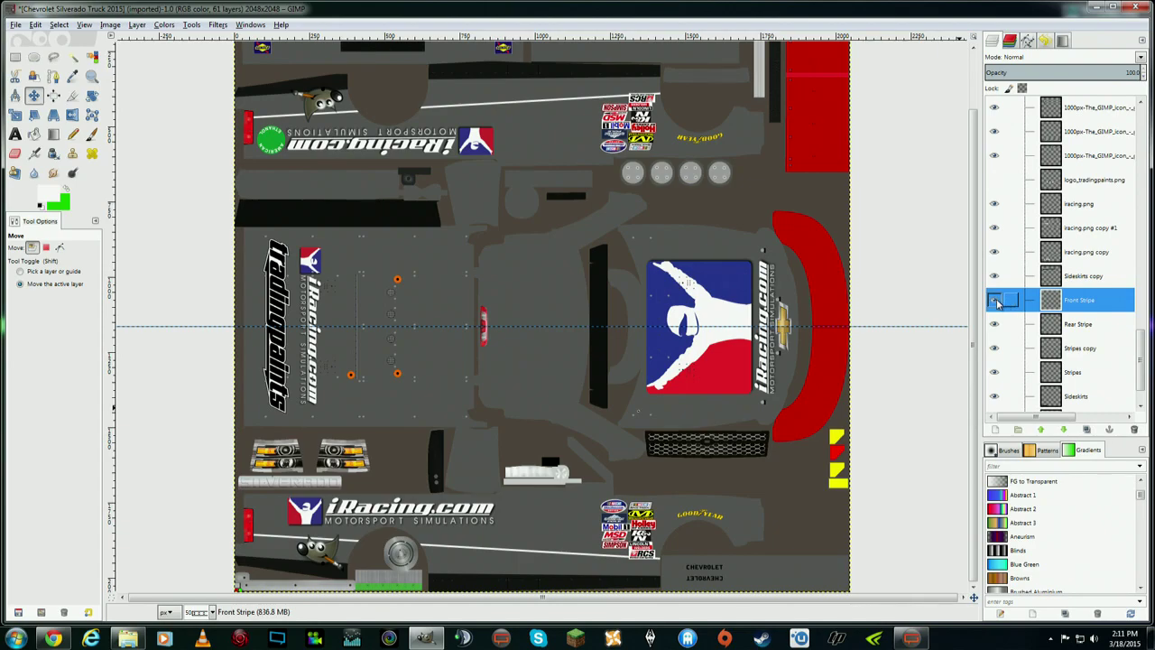
{"action": "left_click", "coordinate": [1080, 327]}
{"action": "left_click", "coordinate": [1001, 348]}
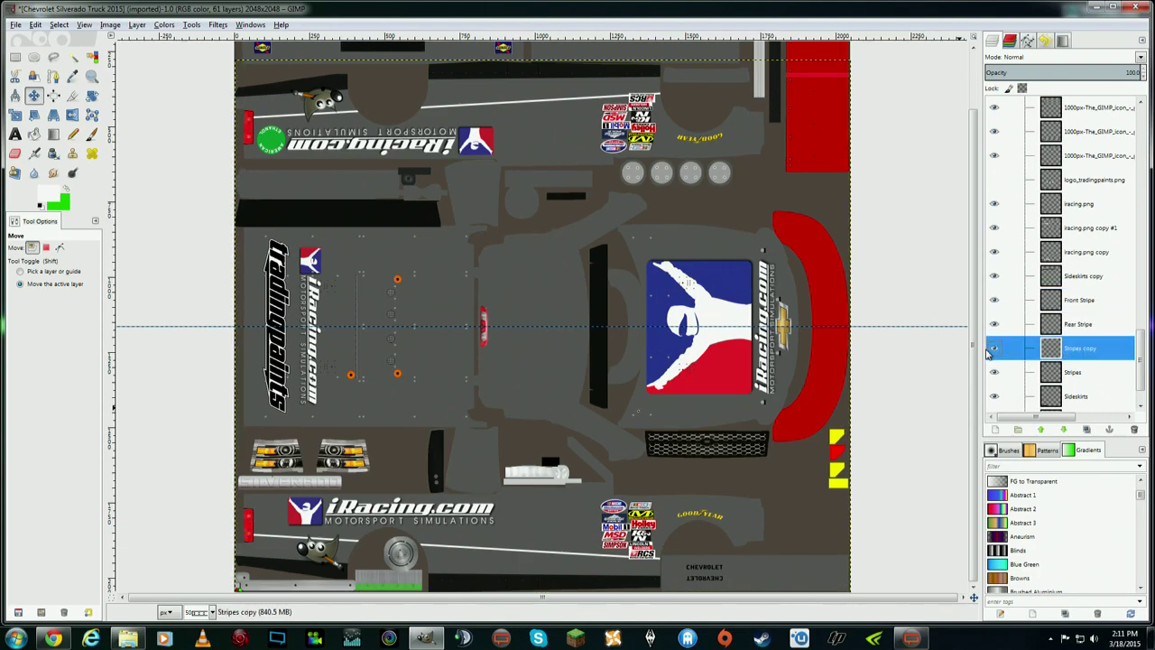
{"action": "left_click", "coordinate": [994, 371]}
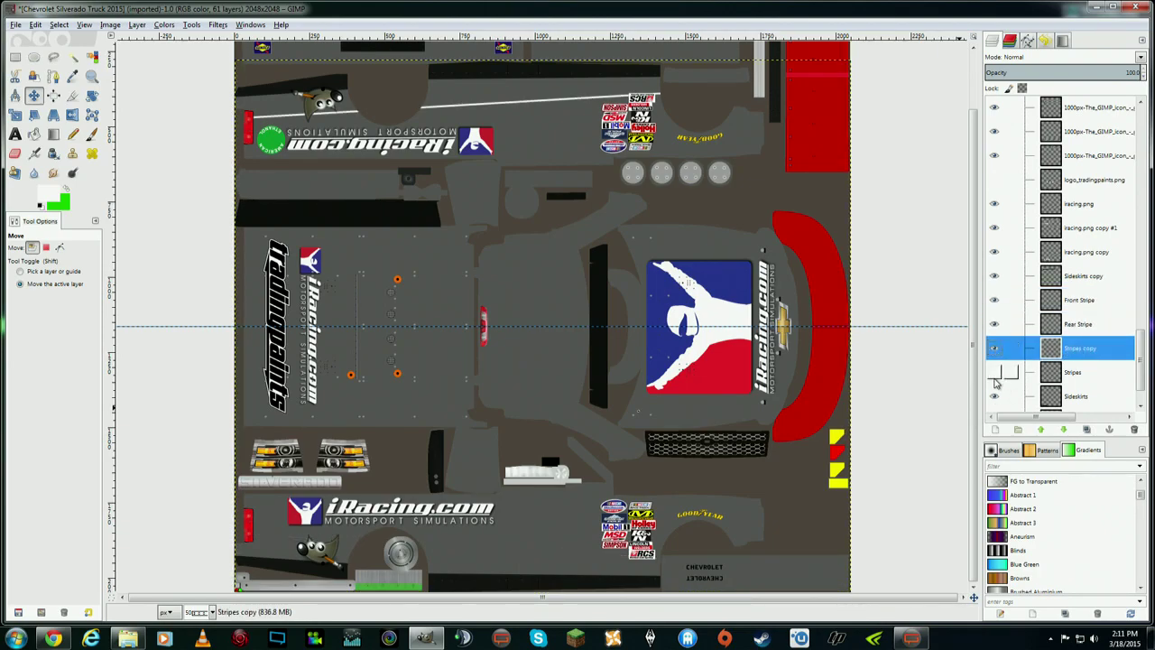
{"action": "left_click", "coordinate": [994, 372]}
{"action": "scroll", "coordinate": [1114, 374], "scroll_direction": "down", "scroll_amount": 1}
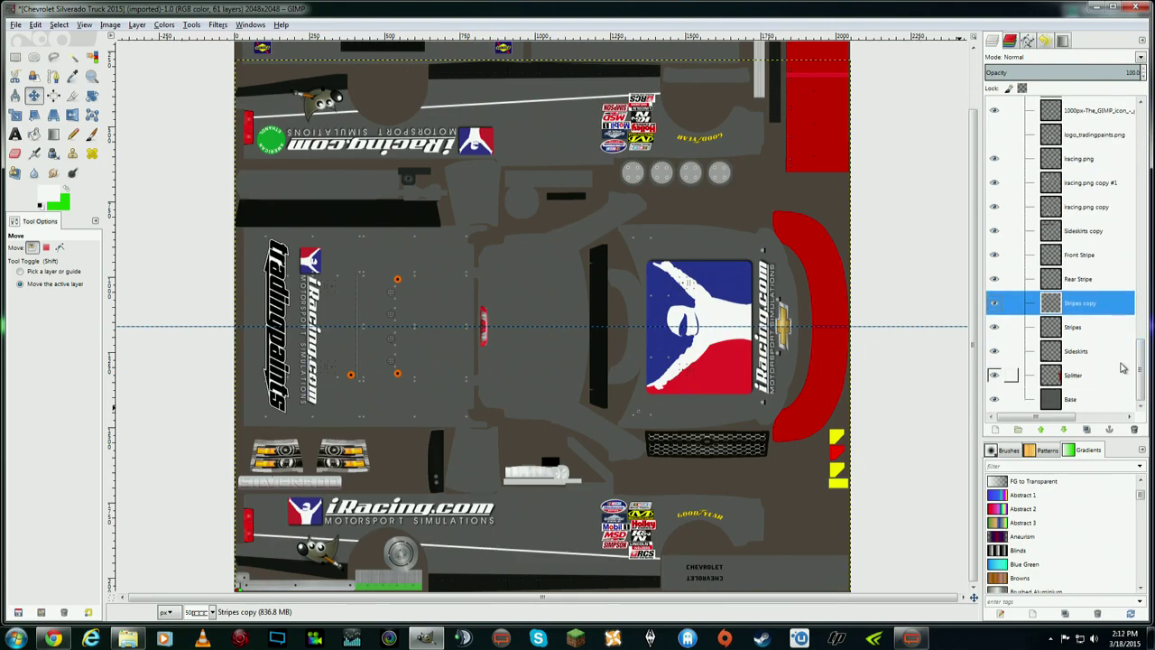
- Create a new transparent 2048×2048 layer named swoosh from the Stripes layer
{"action": "left_click", "coordinate": [1074, 330]}
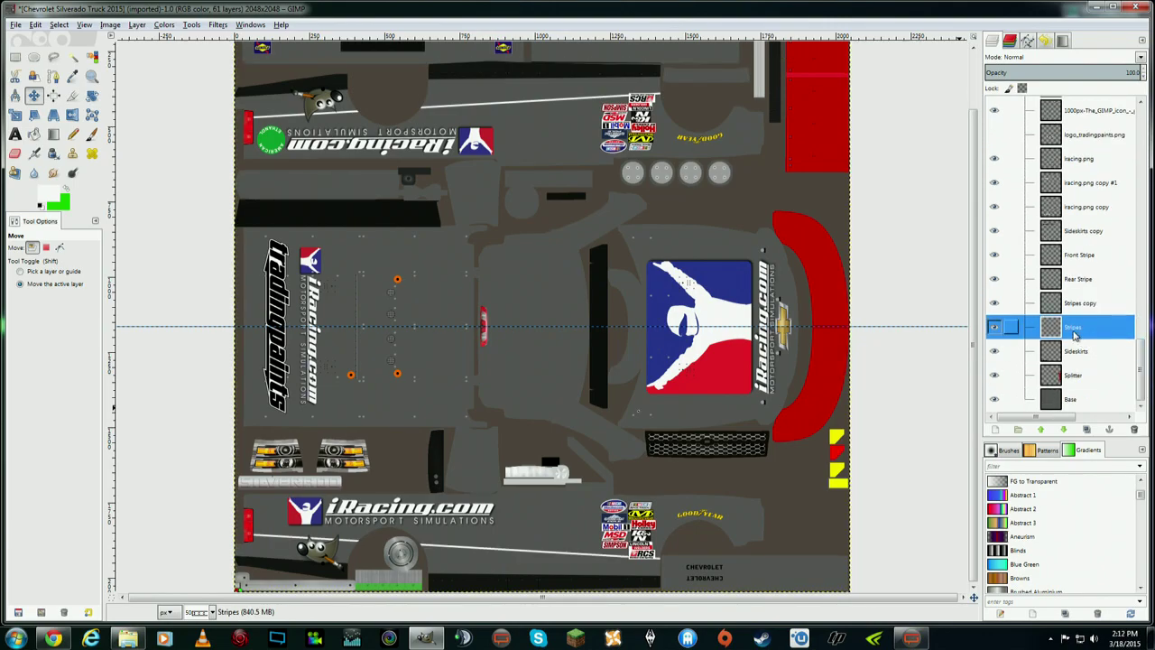
{"action": "right_click", "coordinate": [1074, 334]}
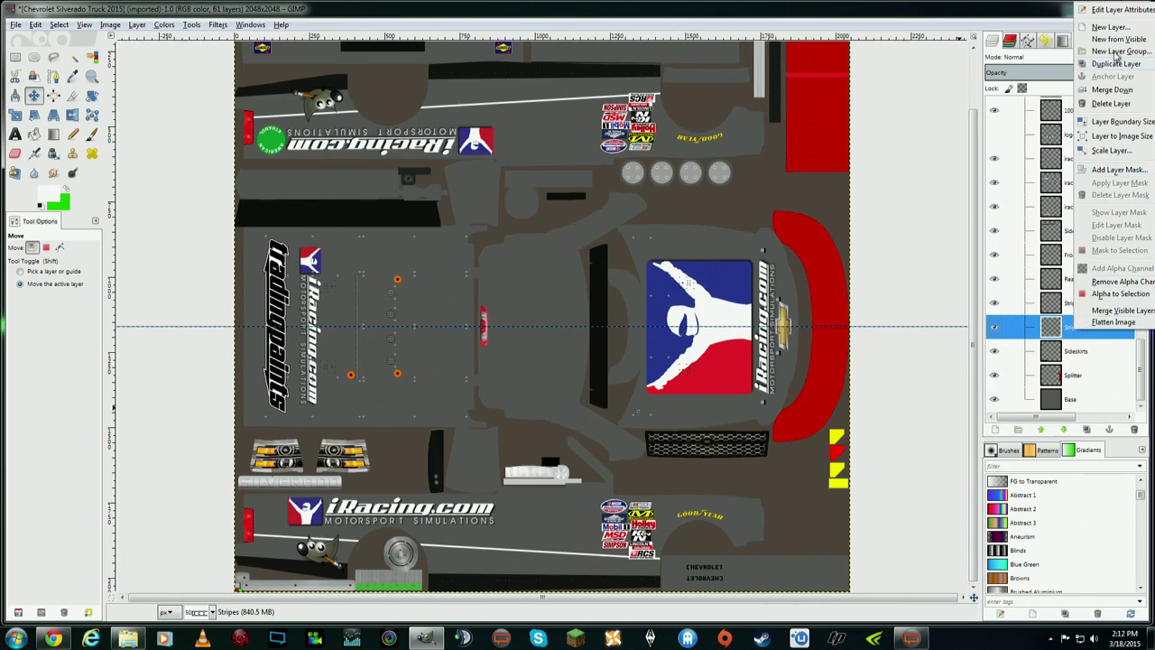
{"action": "key", "text": "Escape"}
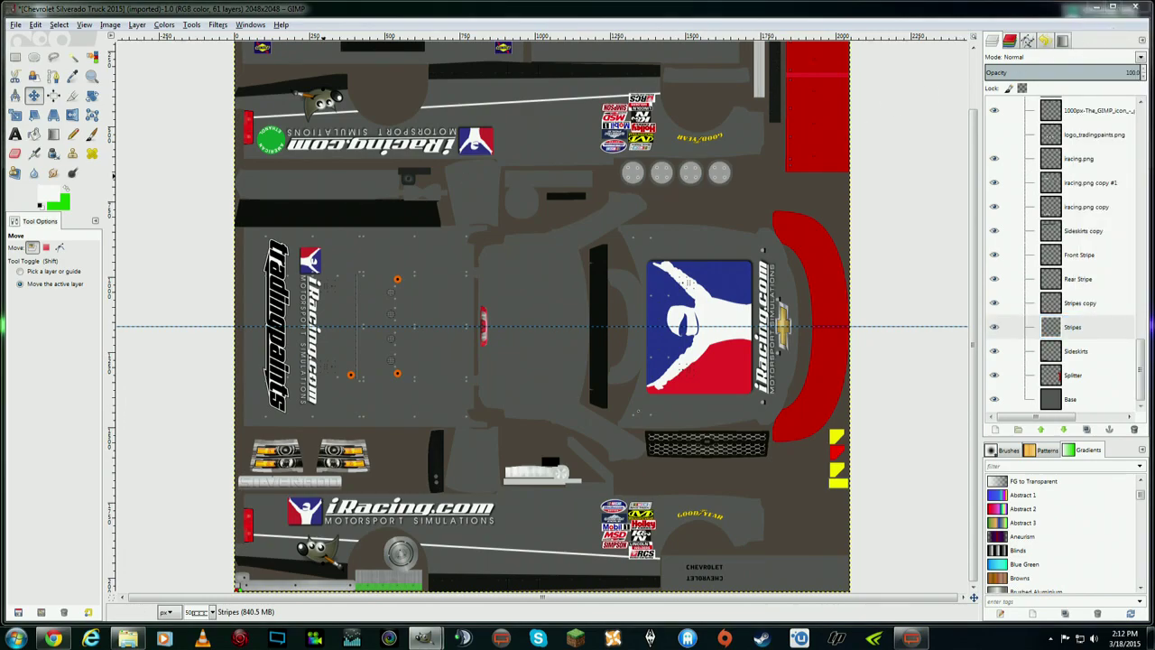
{"action": "left_click_drag", "start_coordinate": [331, 229], "coordinate": [451, 260]}
{"action": "type", "text": "swoosh"}
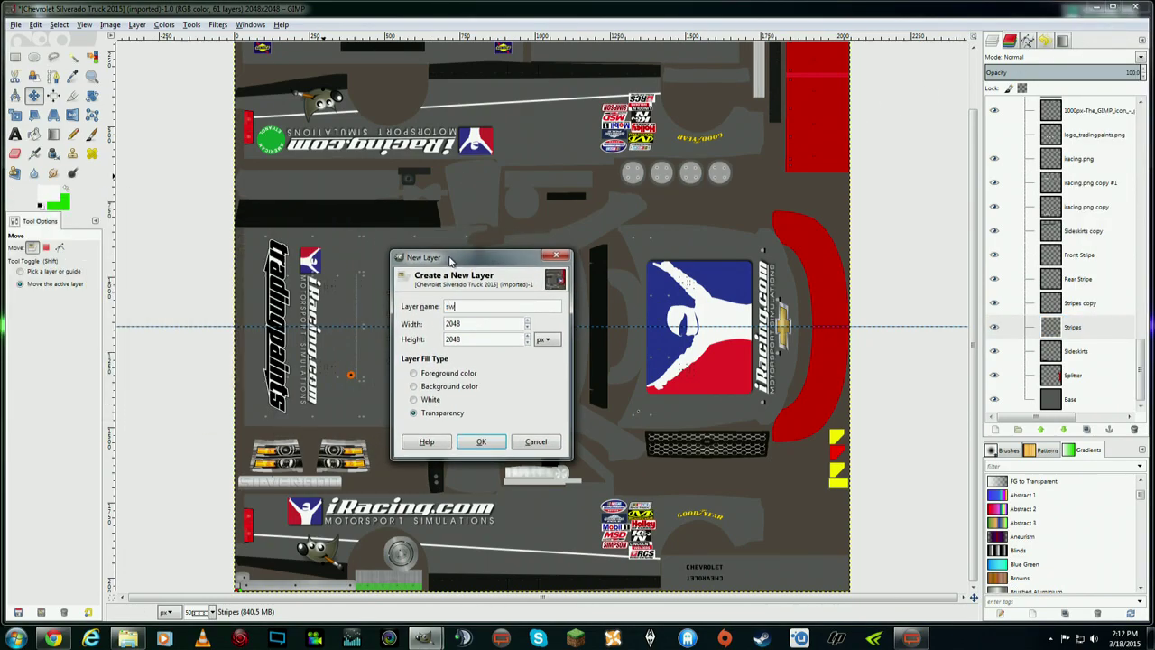
{"action": "left_click", "coordinate": [481, 441]}
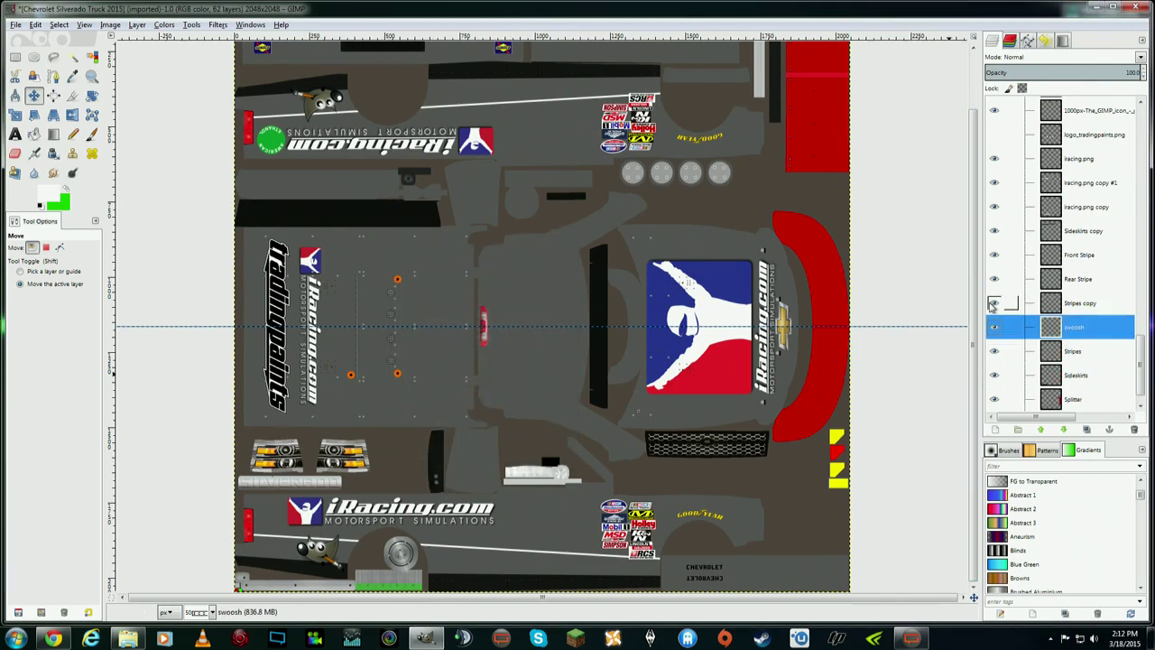
- Drag the swoosh layer below Stripes in the layer stack
{"action": "left_click", "coordinate": [994, 352]}
{"action": "left_click", "coordinate": [995, 351]}
{"action": "left_click_drag", "start_coordinate": [1085, 334], "coordinate": [1083, 361]}
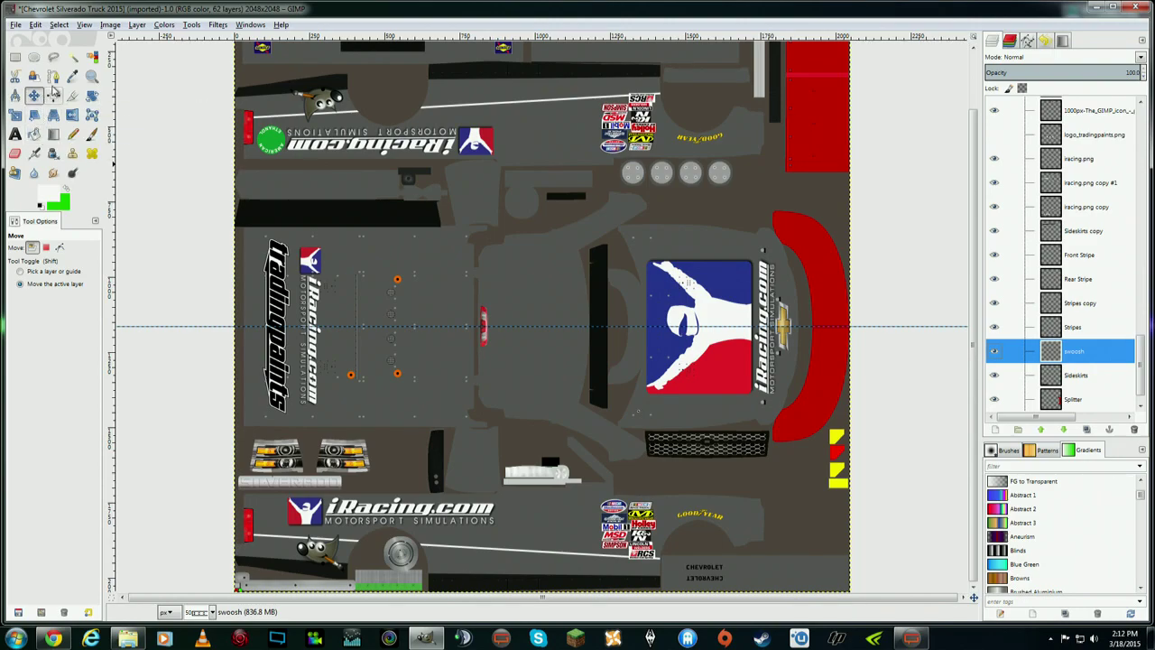
- Place a two-anchor swoosh path below the iRacing.com logo, shift its end left and bend it downward
{"action": "left_click", "coordinate": [54, 80]}
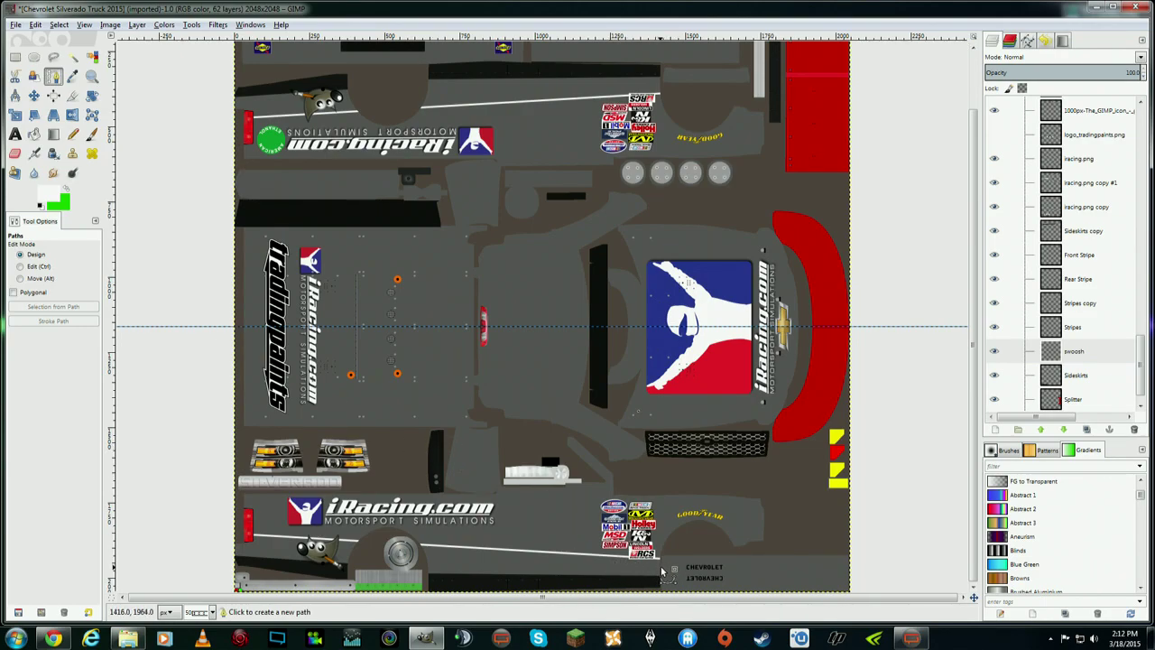
{"action": "left_click", "coordinate": [660, 566]}
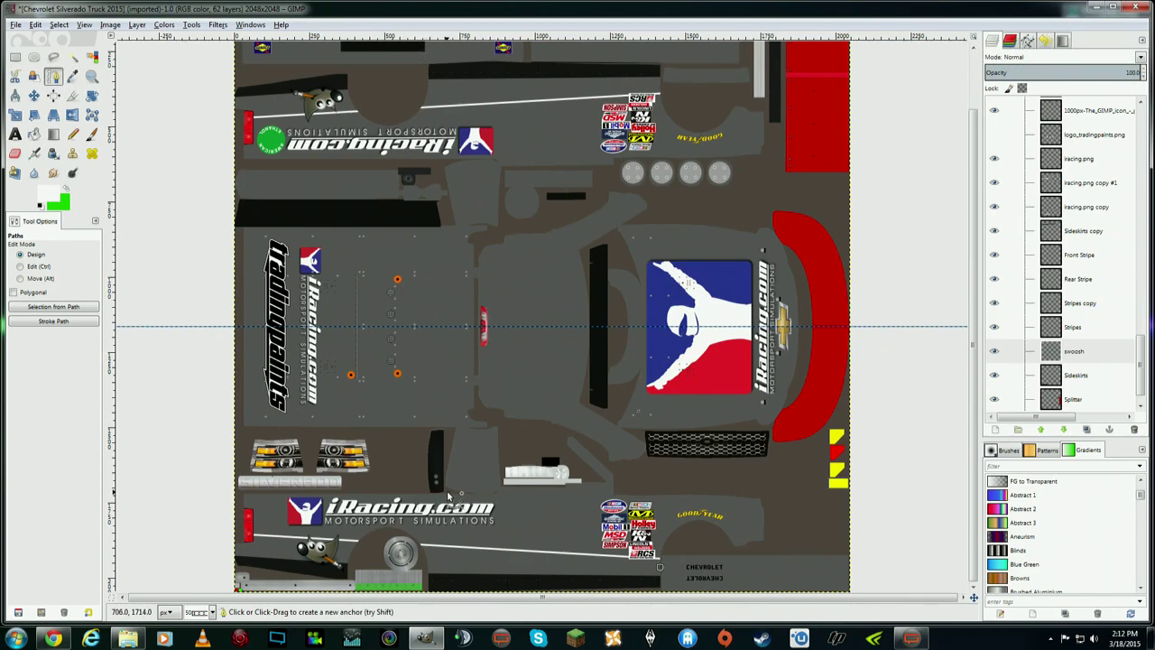
{"action": "left_click", "coordinate": [447, 491]}
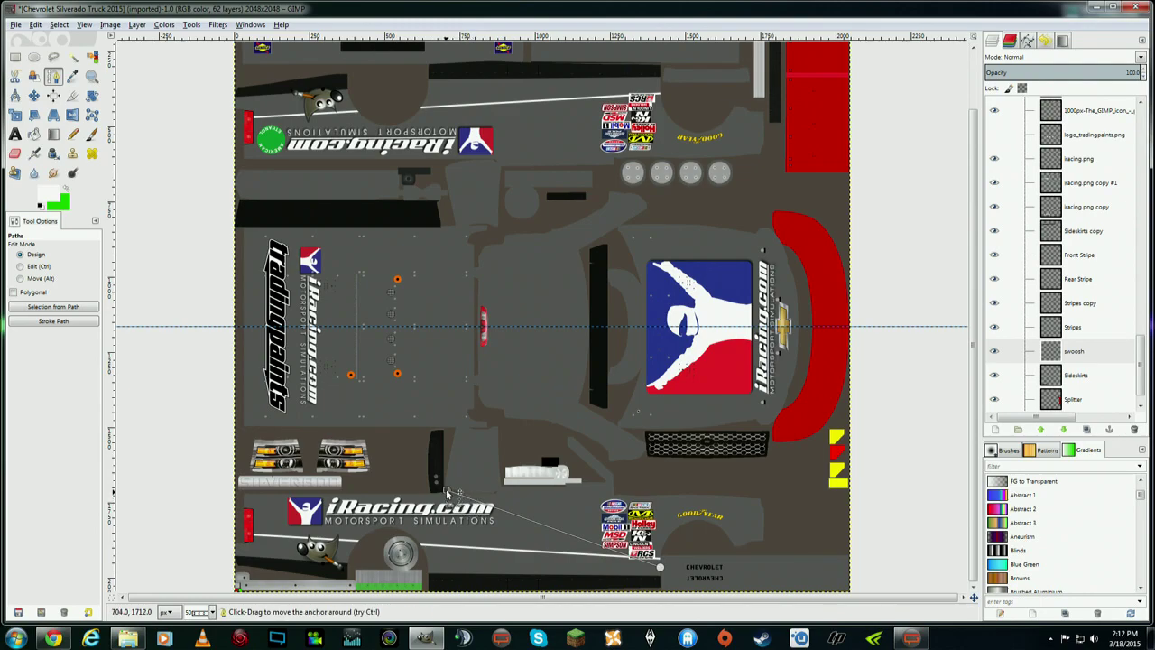
{"action": "left_click_drag", "start_coordinate": [447, 490], "coordinate": [399, 489]}
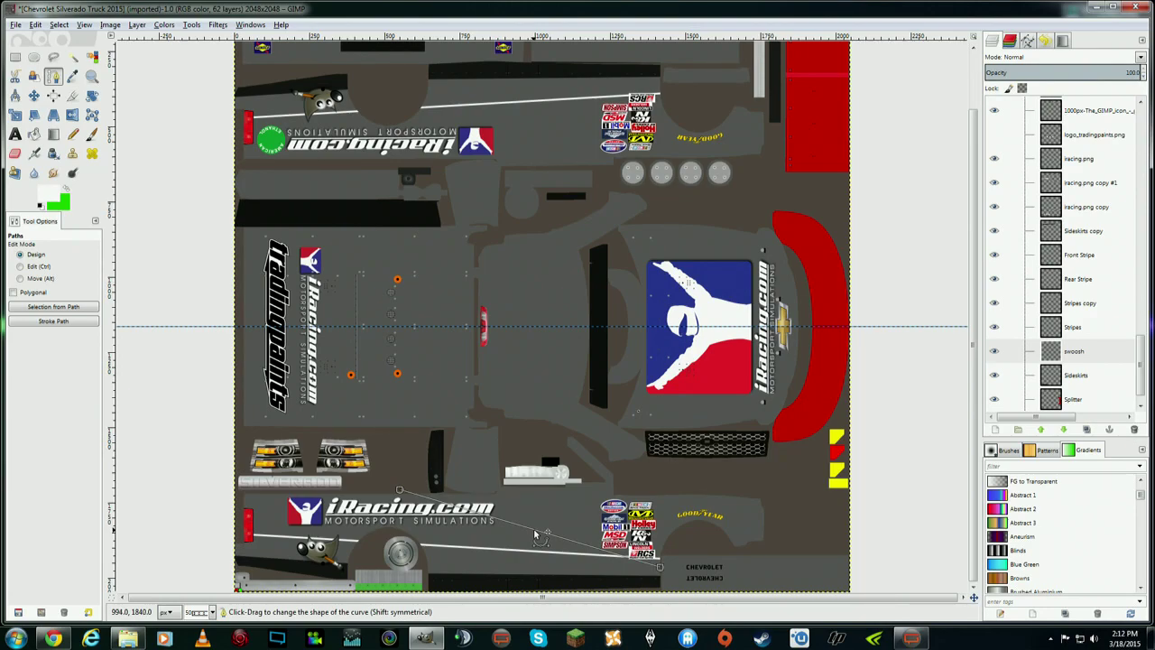
{"action": "left_click_drag", "start_coordinate": [536, 534], "coordinate": [534, 542]}
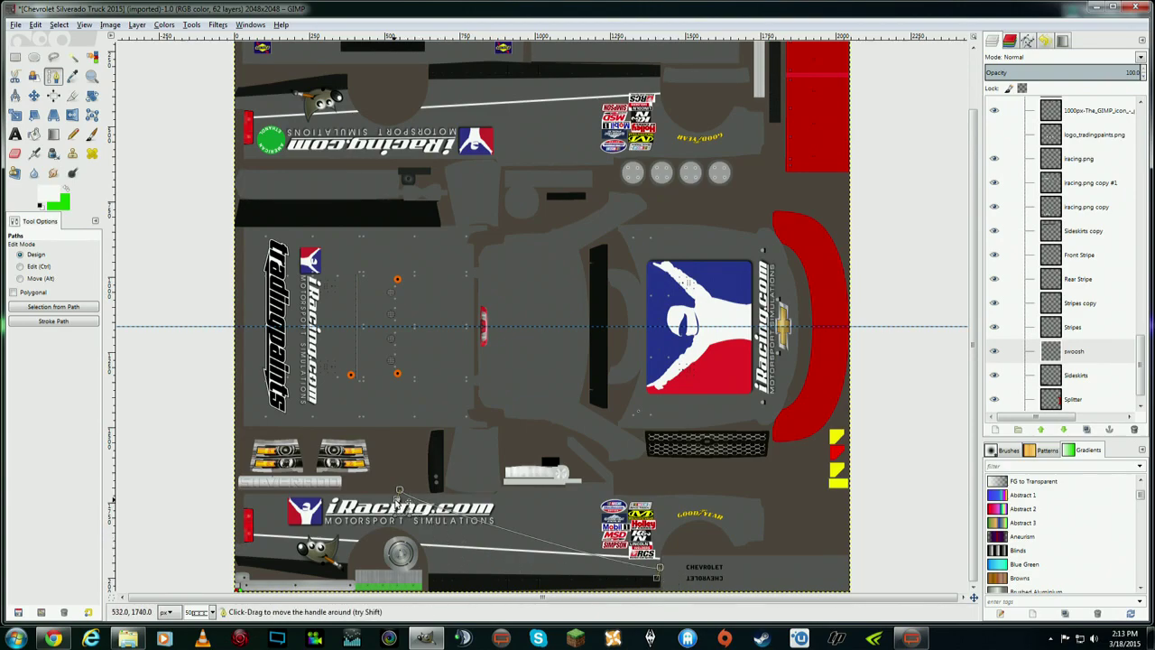
- Drag the path's Bezier handles so it arcs smoothly past the sponsor decals toward the CHEVROLET lettering
{"action": "left_click_drag", "start_coordinate": [399, 497], "coordinate": [701, 501]}
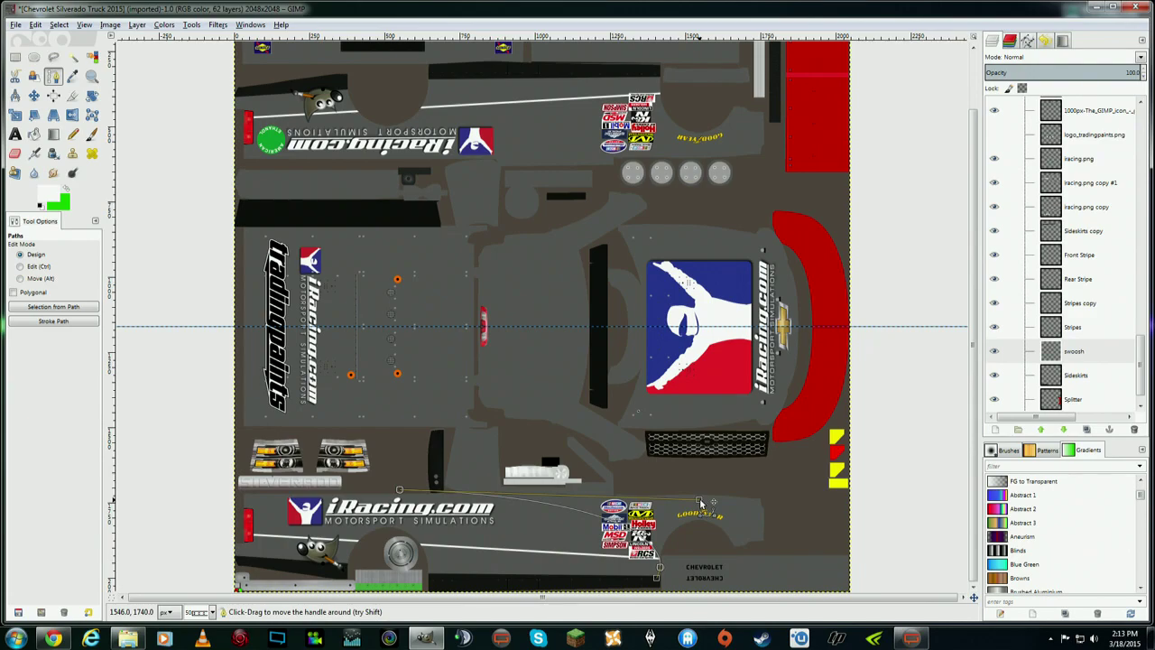
{"action": "left_click_drag", "start_coordinate": [700, 502], "coordinate": [698, 499]}
{"action": "left_click_drag", "start_coordinate": [589, 585], "coordinate": [680, 570]}
{"action": "left_click_drag", "start_coordinate": [698, 499], "coordinate": [642, 502]}
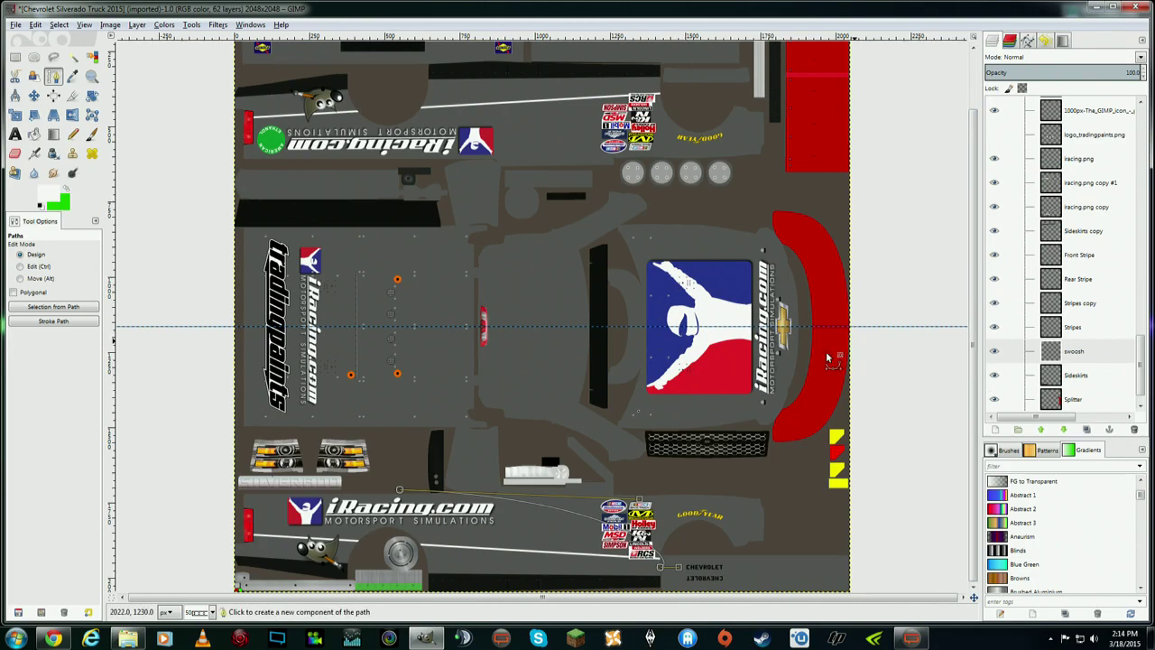
- Change the foreground colour from green to white
{"action": "left_click", "coordinate": [52, 194]}
{"action": "left_click_drag", "start_coordinate": [417, 220], "coordinate": [422, 232]}
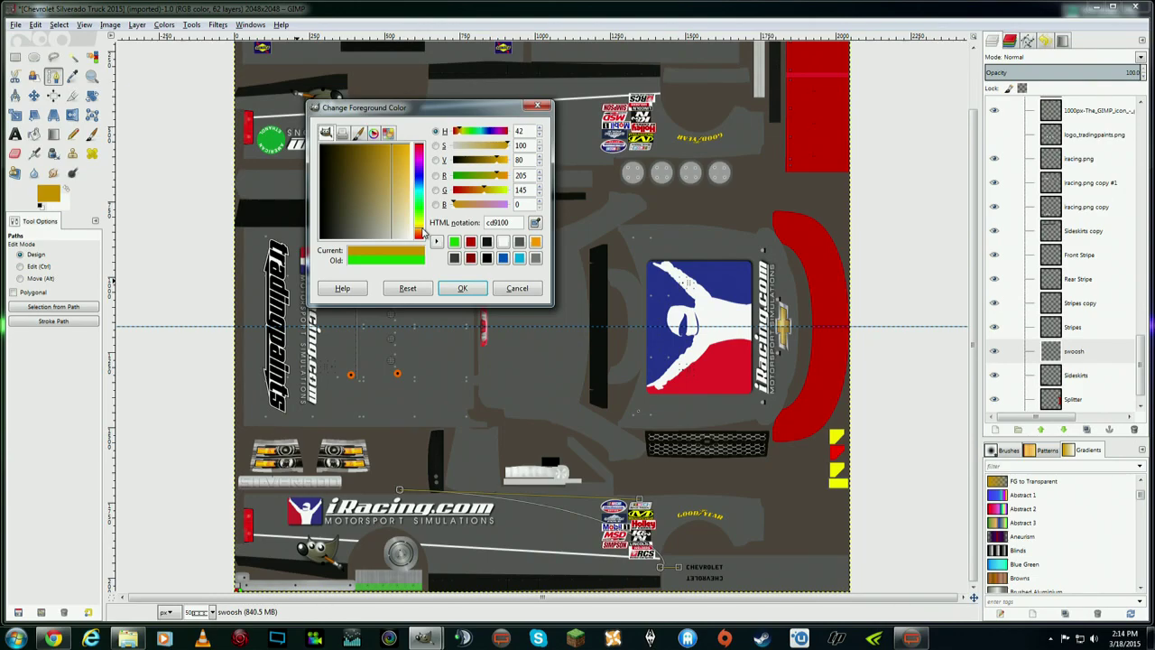
{"action": "mouse_move", "coordinate": [422, 233]}
{"action": "left_mouse_down"}
{"action": "mouse_move", "coordinate": [419, 216]}
{"action": "mouse_move", "coordinate": [420, 233]}
{"action": "left_mouse_up"}
{"action": "left_click", "coordinate": [397, 239]}
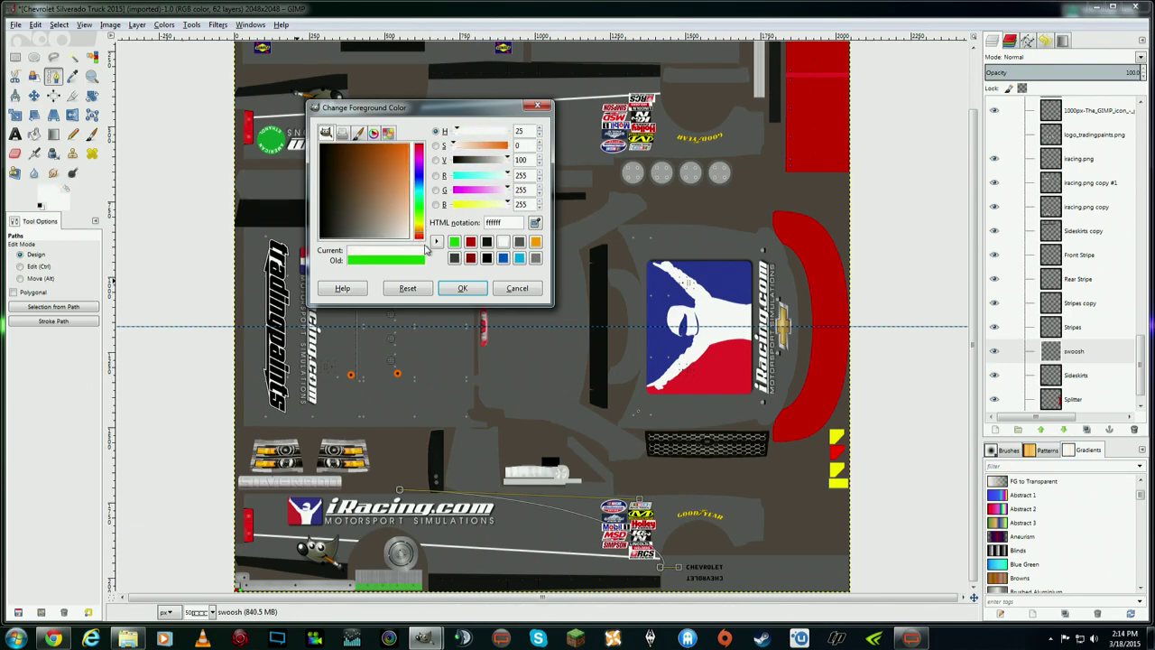
{"action": "left_click", "coordinate": [462, 287]}
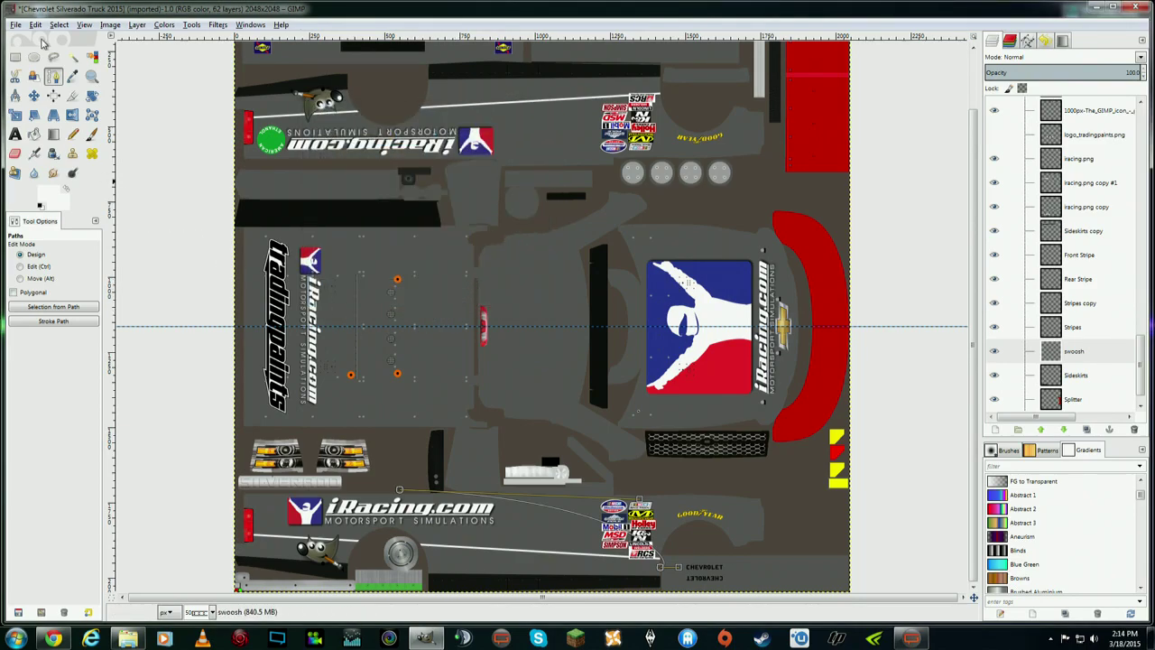
- Stroke the curved path with a white line and make the swoosh layer active
{"action": "left_click", "coordinate": [36, 24]}
{"action": "left_click", "coordinate": [44, 27]}
{"action": "left_click", "coordinate": [43, 27]}
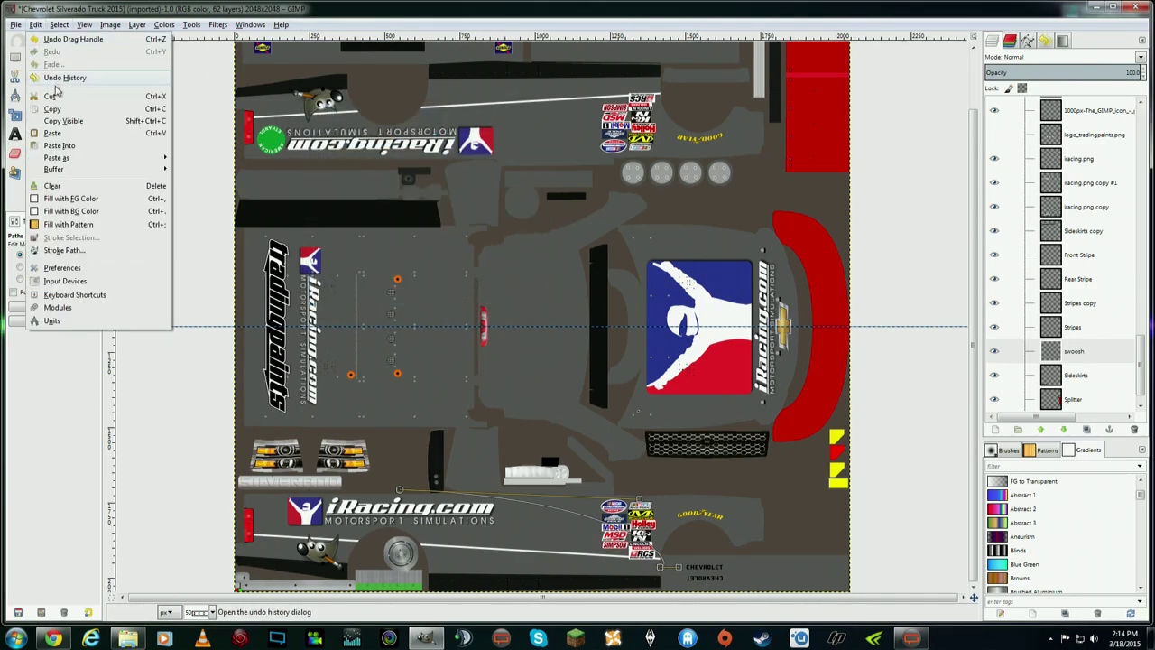
{"action": "left_click", "coordinate": [63, 250]}
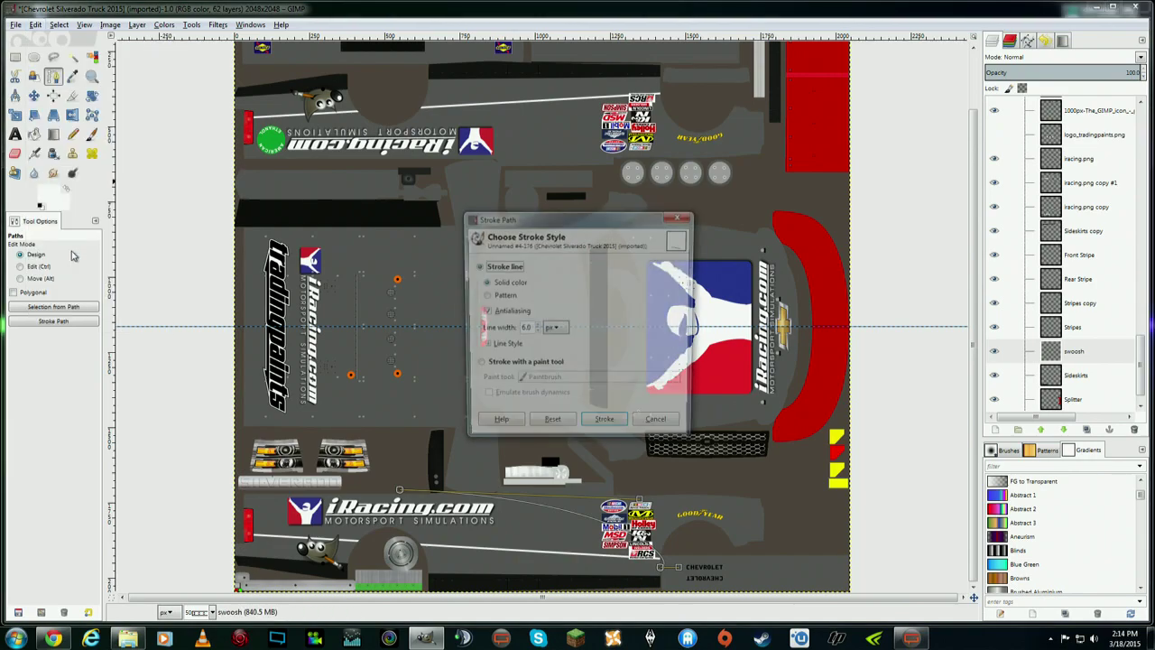
{"action": "left_click", "coordinate": [606, 425]}
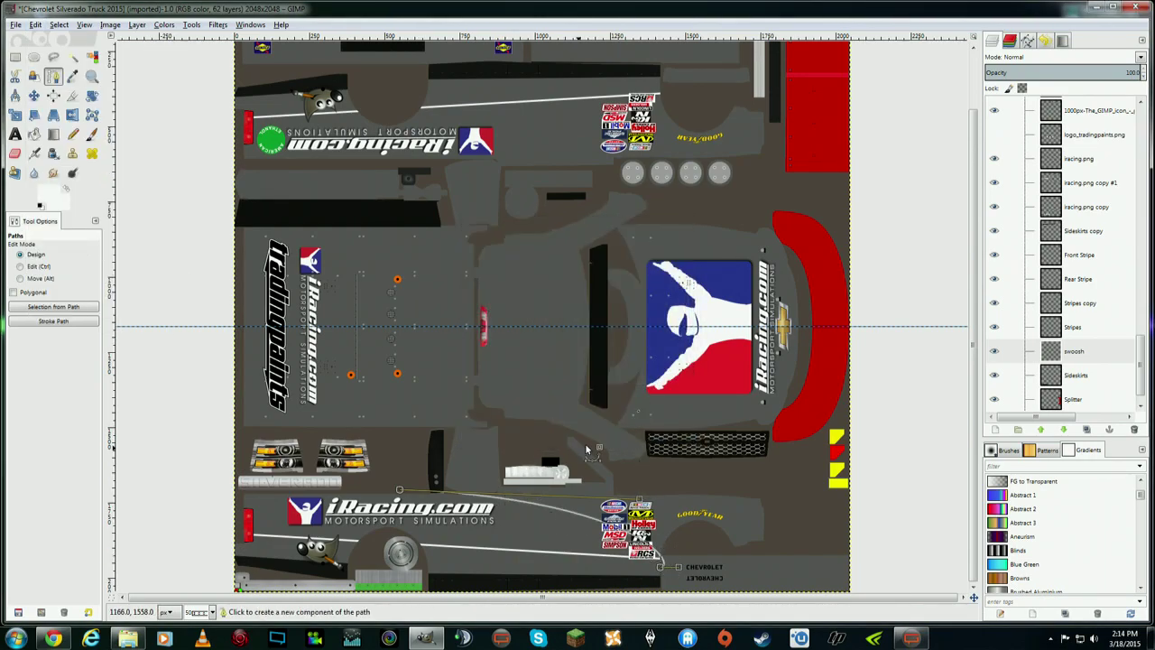
{"action": "left_click", "coordinate": [33, 94]}
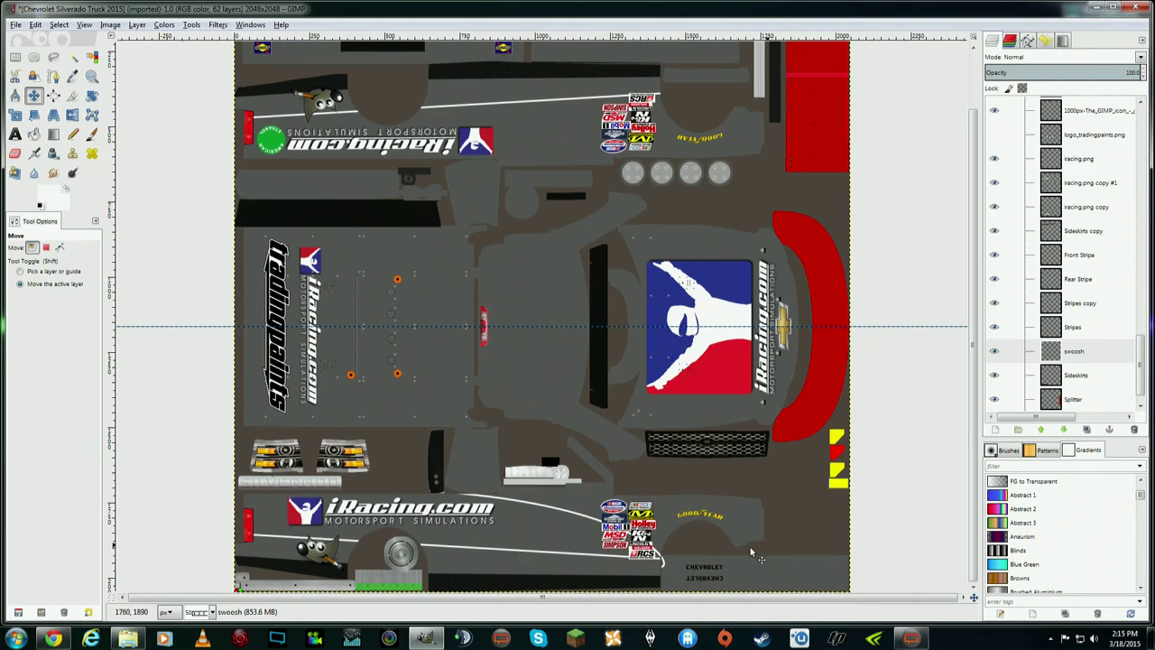
{"action": "left_click", "coordinate": [1096, 353]}
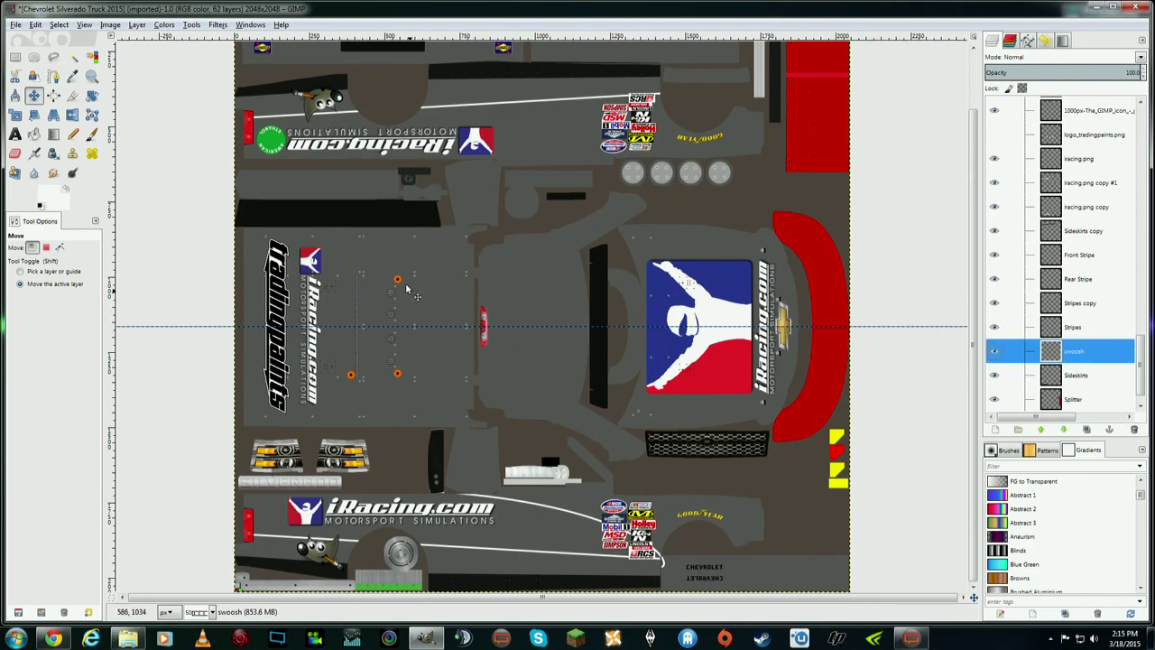
- Zoom the canvas to 1:1 (100%)
{"action": "left_click", "coordinate": [84, 25]}
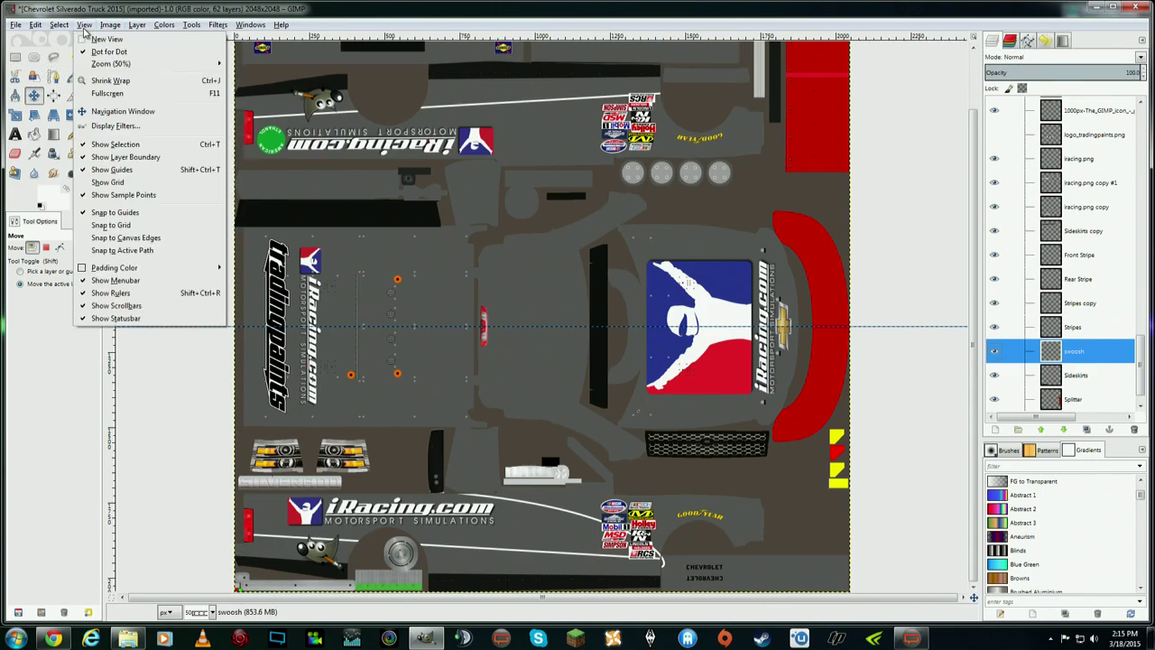
{"action": "mouse_move", "coordinate": [129, 65]}
{"action": "left_click", "coordinate": [268, 186]}
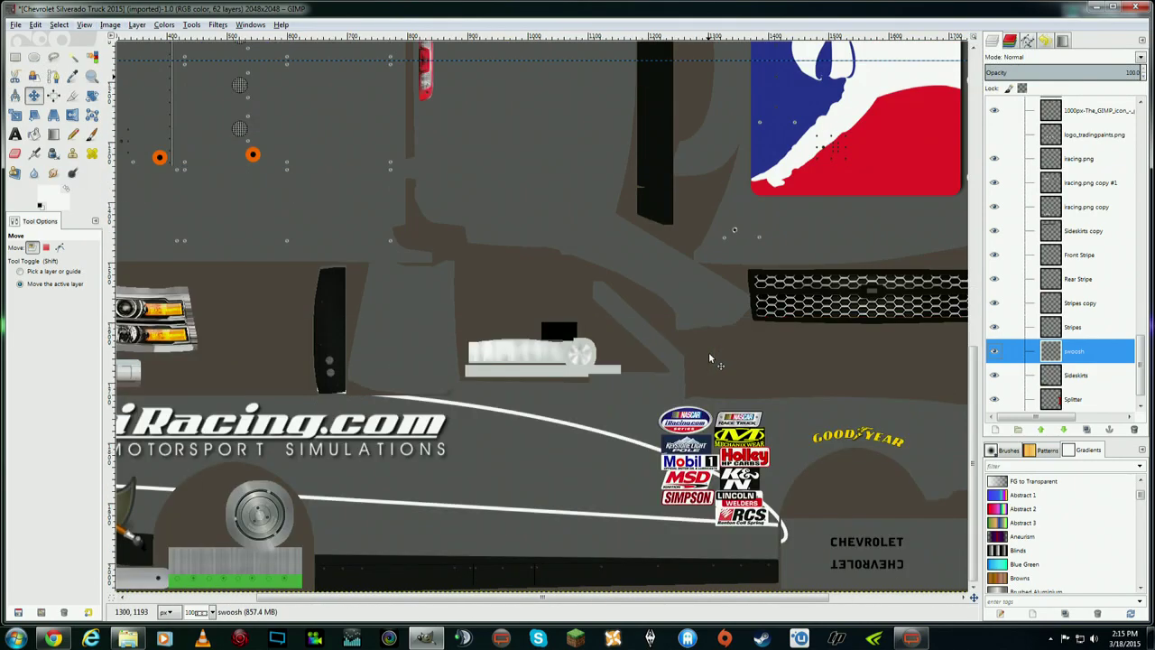
- Erase the white line's hooked tail with the 2. Hardness 100 eraser brush
{"action": "left_click", "coordinate": [14, 153]}
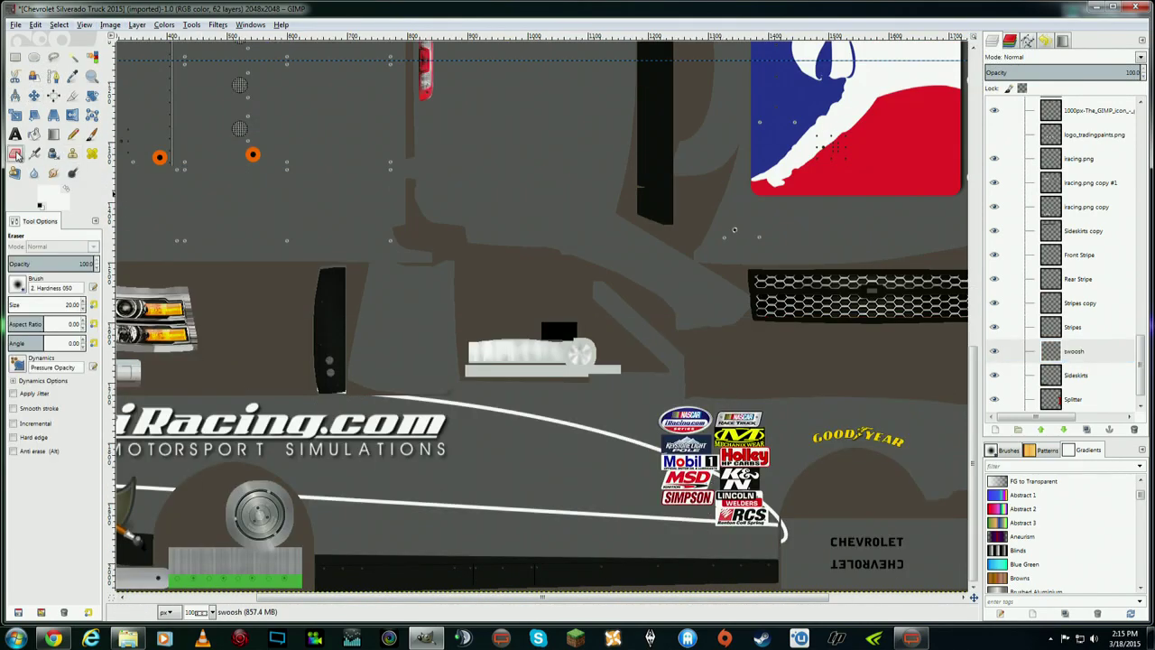
{"action": "left_click", "coordinate": [20, 286]}
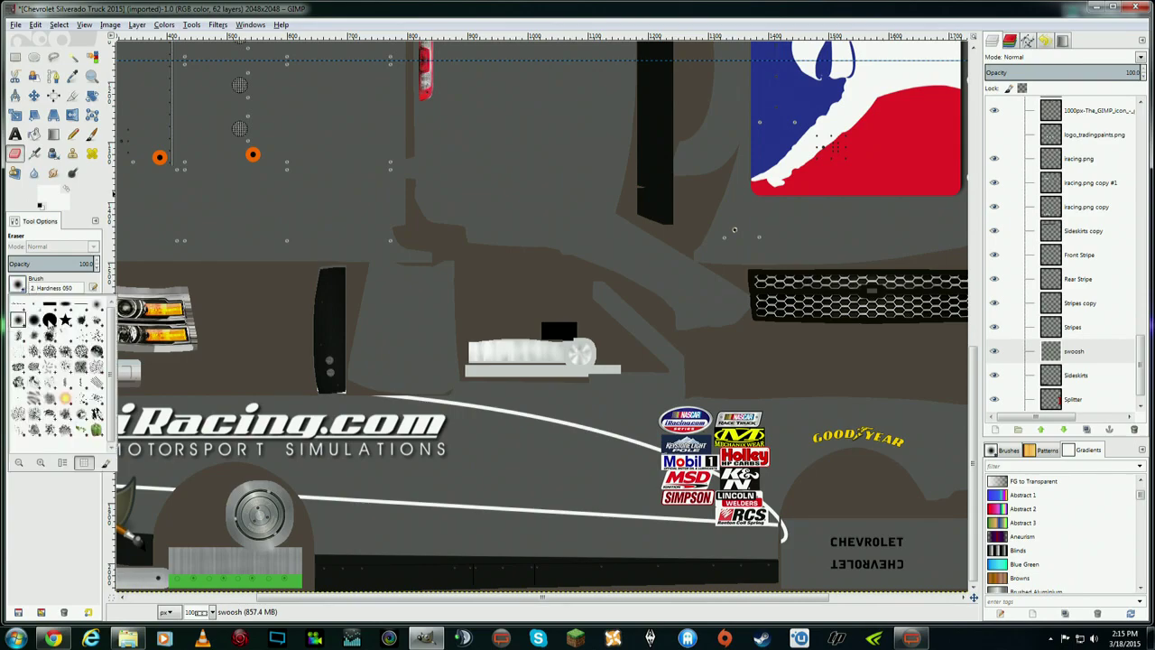
{"action": "left_click", "coordinate": [50, 321]}
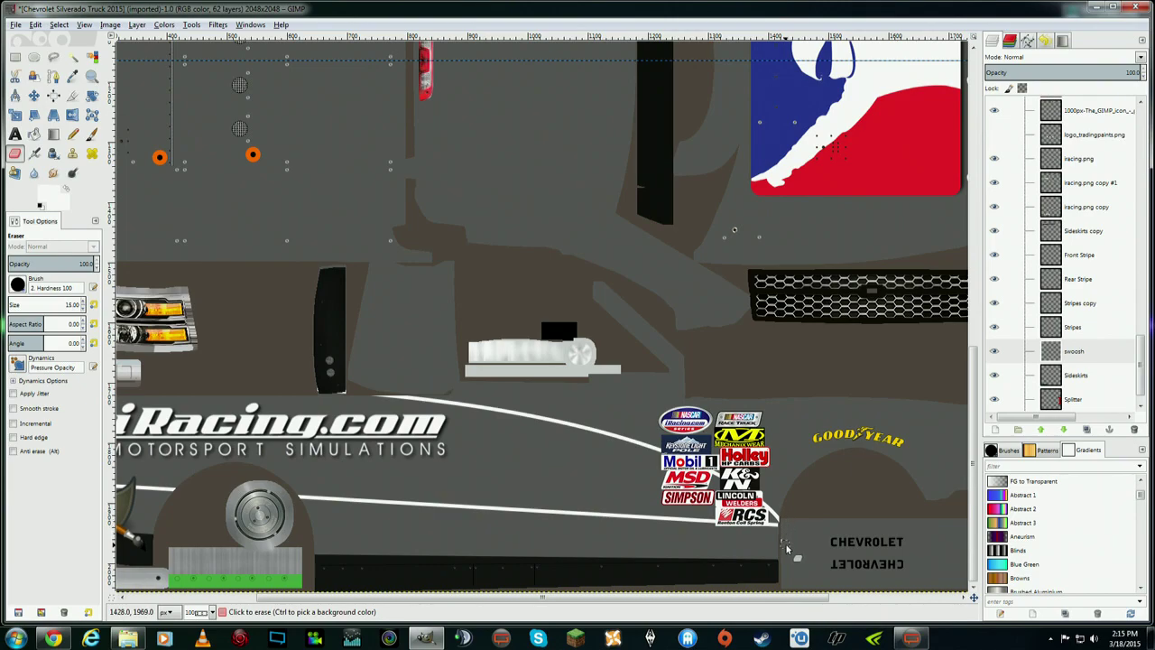
{"action": "left_click", "coordinate": [786, 531]}
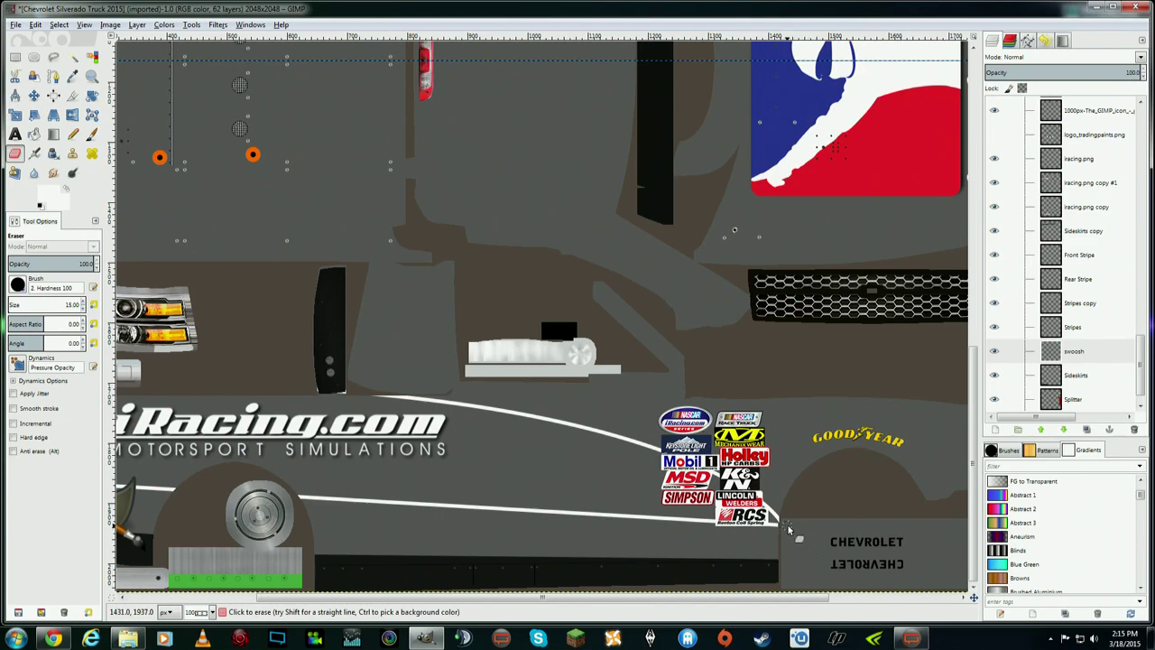
{"action": "left_click_drag", "start_coordinate": [680, 603], "coordinate": [725, 603]}
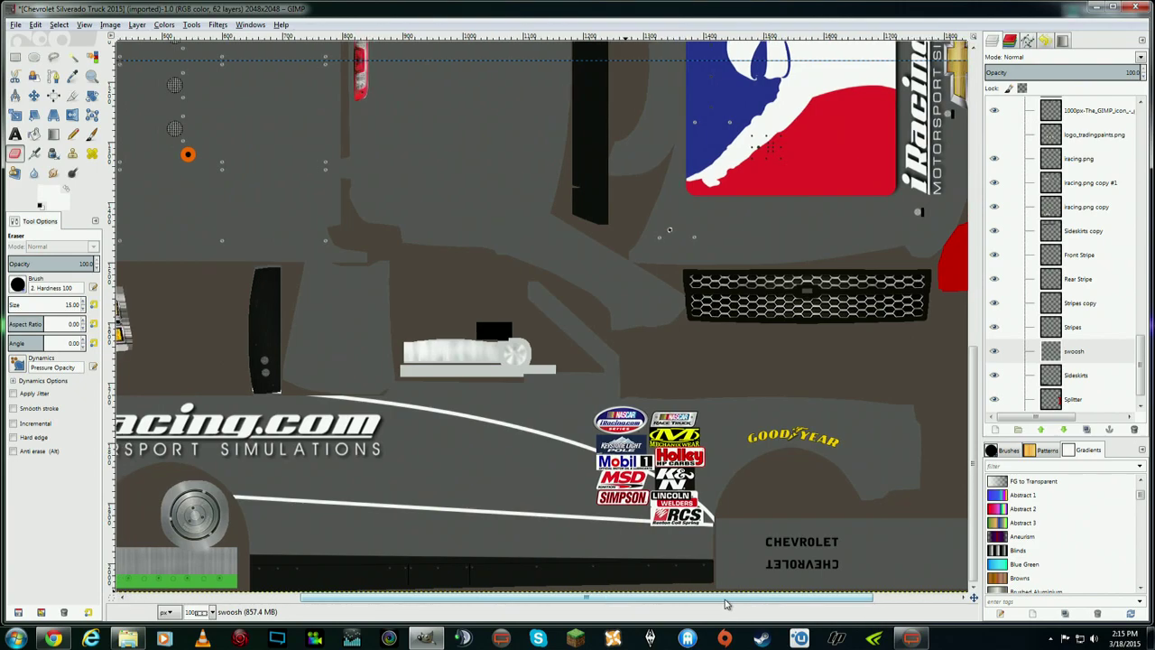
- On the swoosh layer, place a new two-point path running toward the Goodyear logo
{"action": "left_click", "coordinate": [1090, 355]}
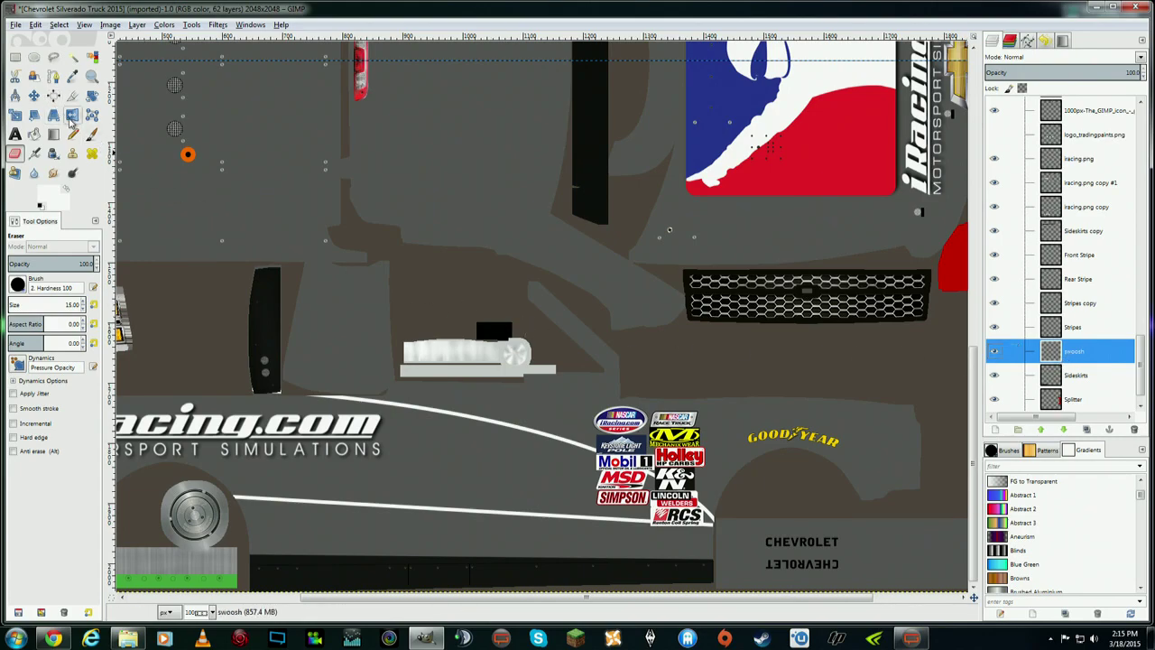
{"action": "left_click", "coordinate": [53, 76]}
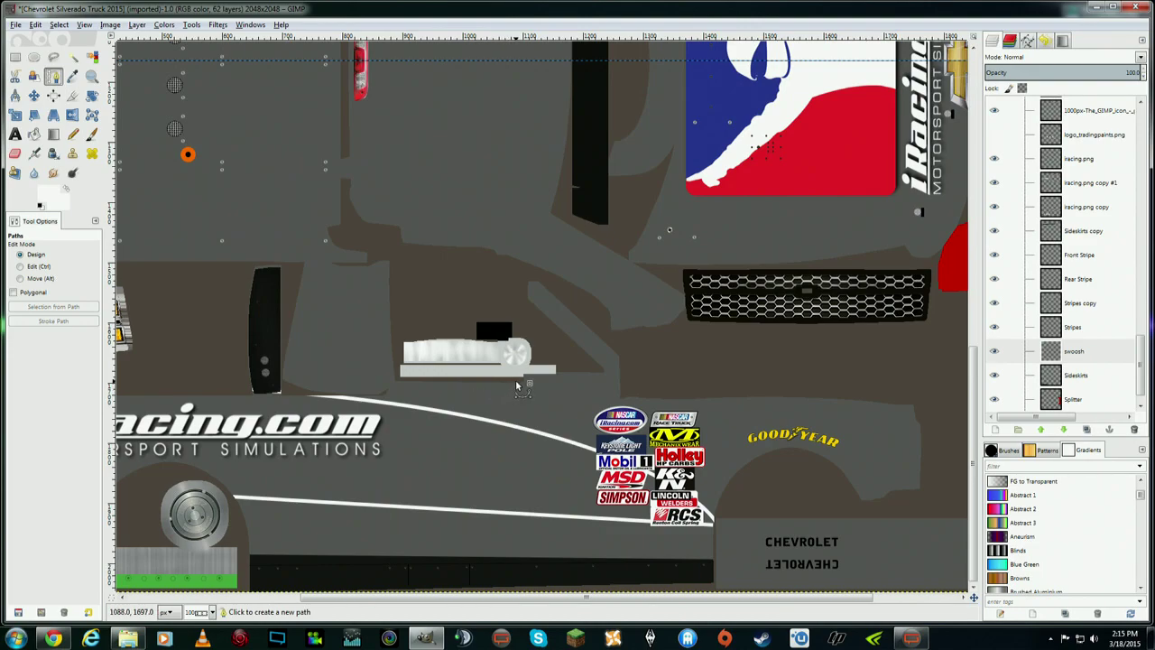
{"action": "left_click", "coordinate": [411, 378]}
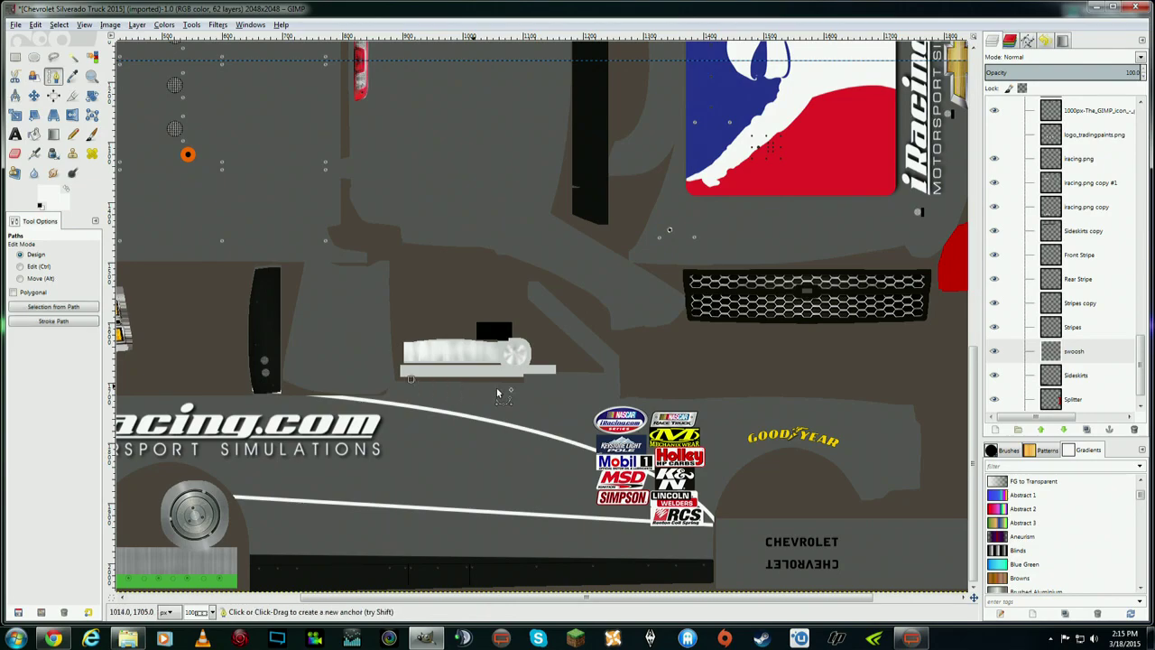
{"action": "left_click", "coordinate": [829, 465]}
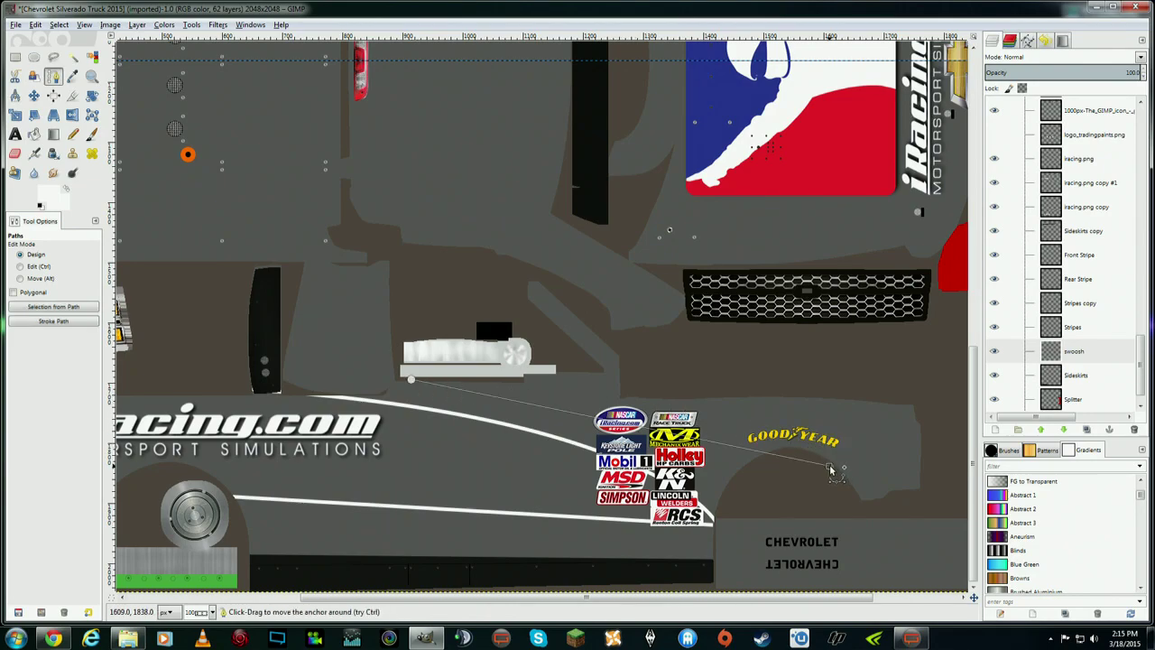
- Bend the new path into an arc over the sponsor decals toward the Goodyear logo
{"action": "left_click", "coordinate": [729, 448]}
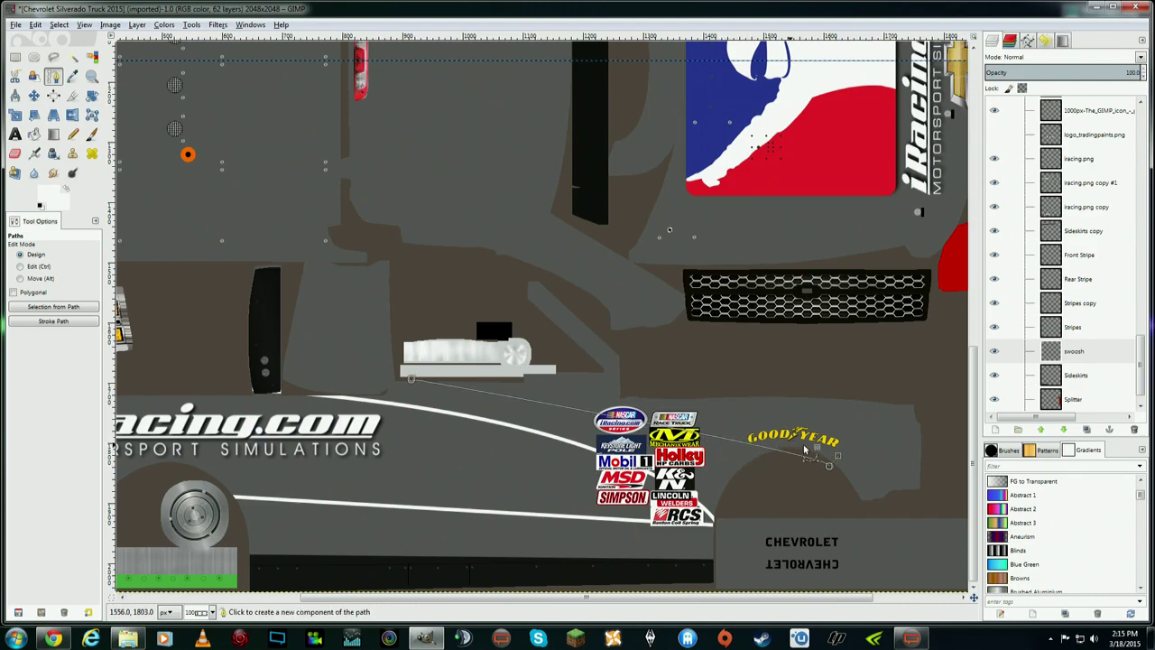
{"action": "left_click_drag", "start_coordinate": [808, 438], "coordinate": [783, 408]}
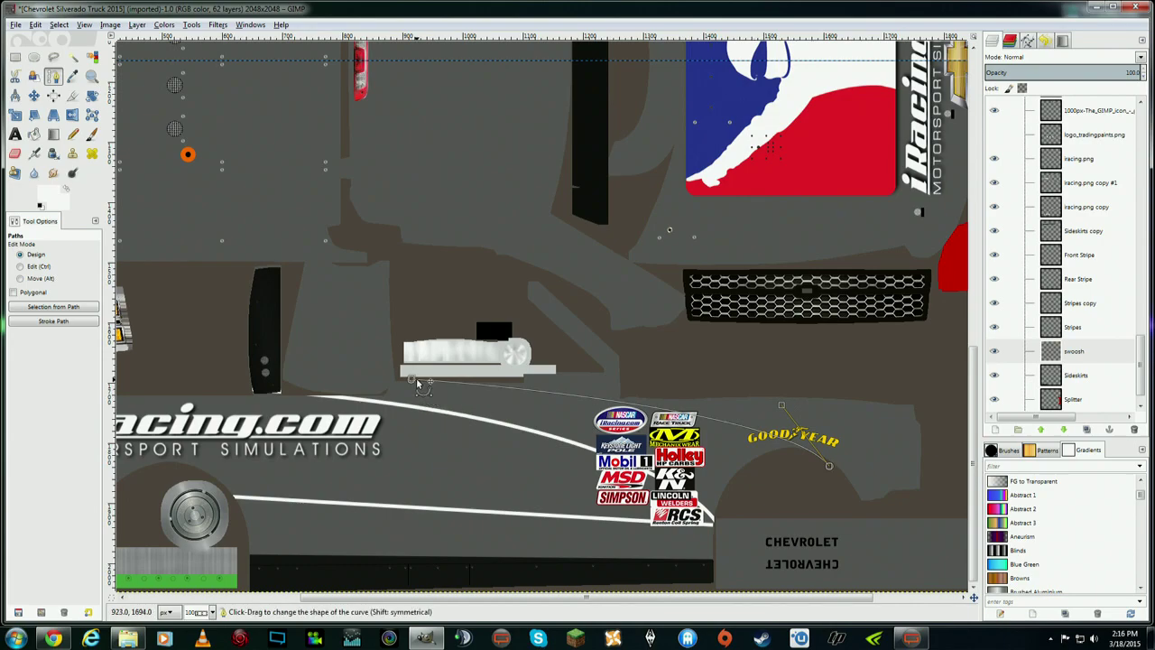
{"action": "mouse_move", "coordinate": [415, 387]}
{"action": "left_mouse_down"}
{"action": "mouse_move", "coordinate": [484, 383]}
{"action": "mouse_move", "coordinate": [408, 384]}
{"action": "left_mouse_up"}
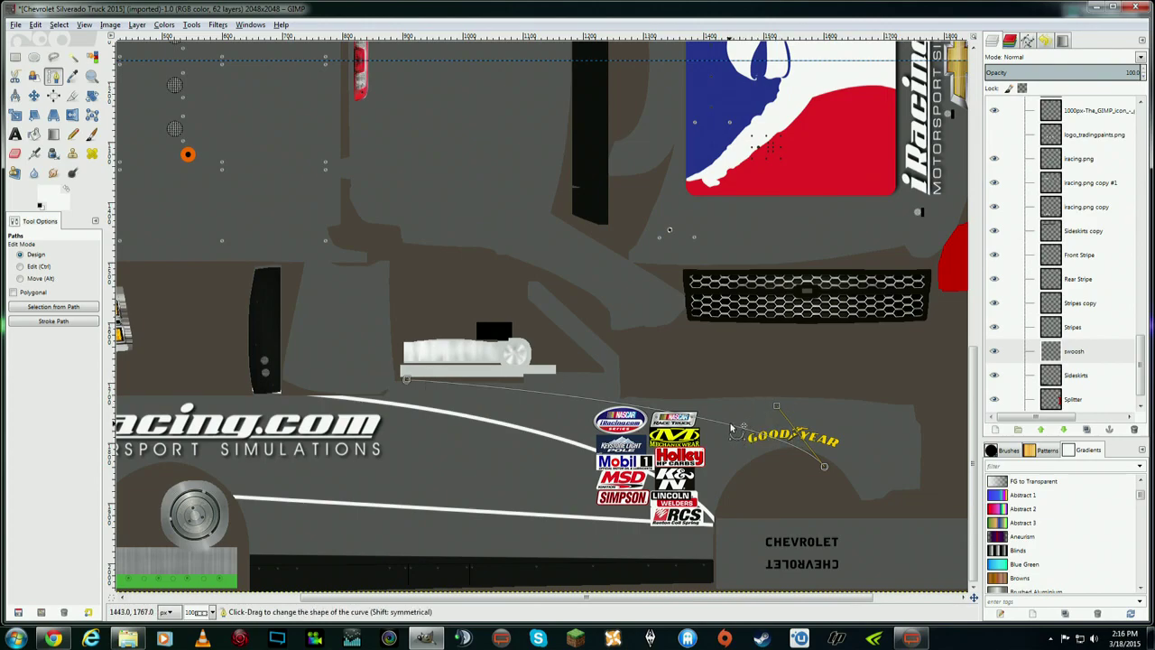
{"action": "left_click_drag", "start_coordinate": [731, 428], "coordinate": [791, 410]}
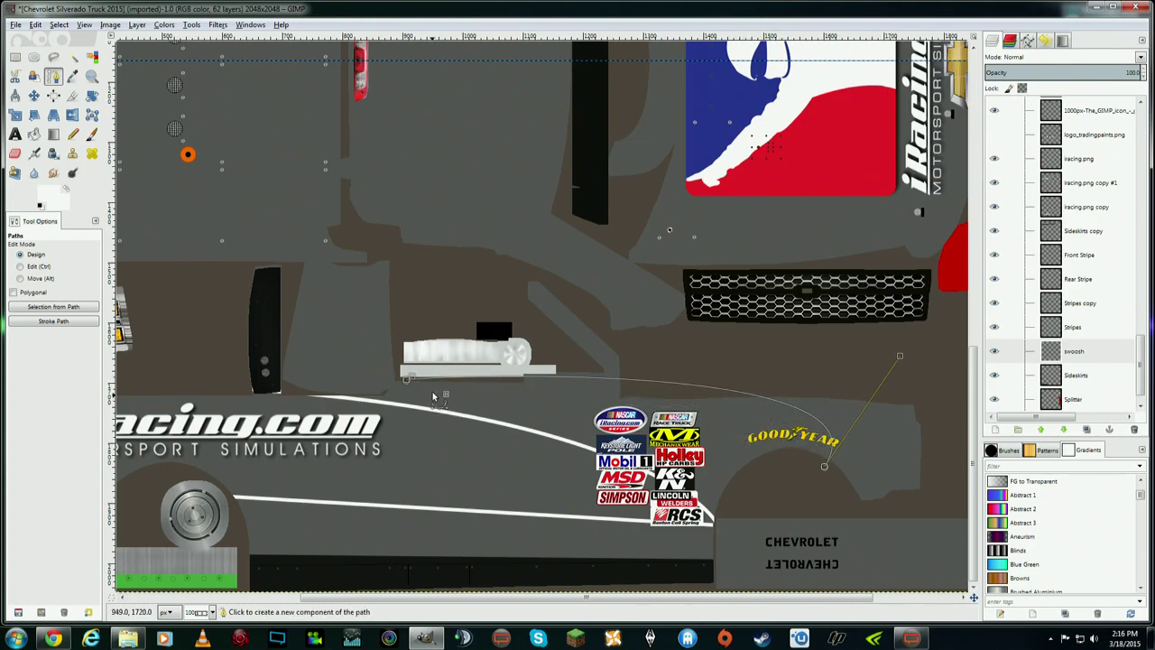
{"action": "left_click_drag", "start_coordinate": [424, 379], "coordinate": [666, 377]}
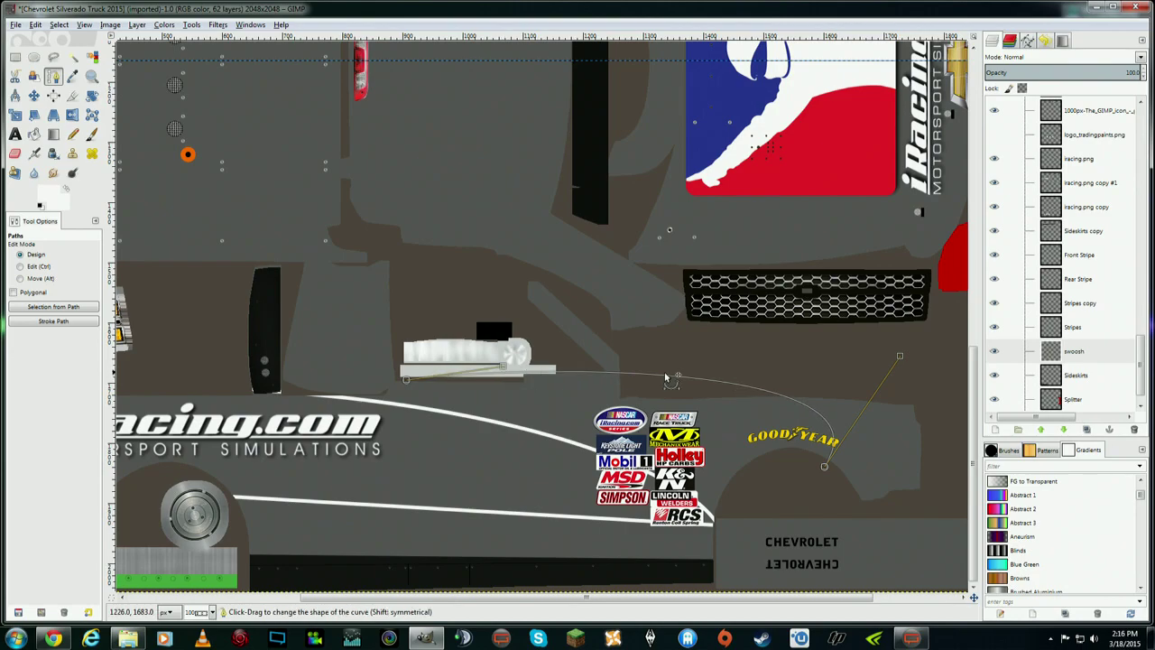
{"action": "left_click_drag", "start_coordinate": [899, 356], "coordinate": [700, 410]}
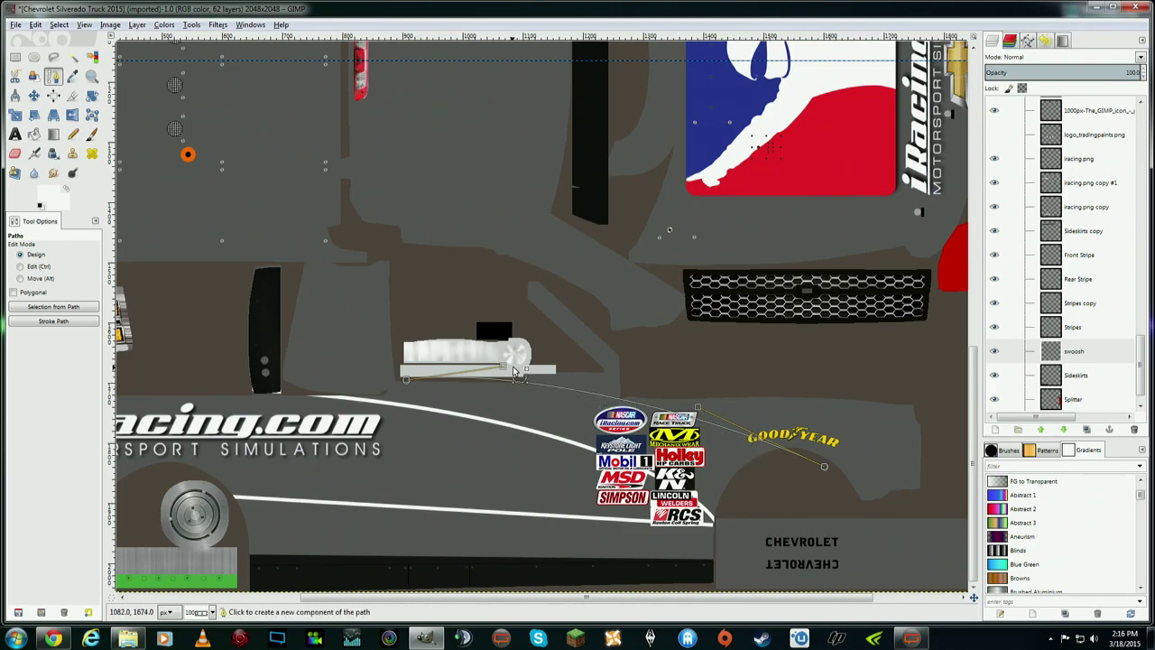
{"action": "left_click_drag", "start_coordinate": [503, 366], "coordinate": [473, 370]}
{"action": "mouse_move", "coordinate": [702, 402]}
{"action": "left_mouse_down"}
{"action": "mouse_move", "coordinate": [702, 422]}
{"action": "mouse_move", "coordinate": [733, 388]}
{"action": "mouse_move", "coordinate": [697, 411]}
{"action": "left_mouse_up"}
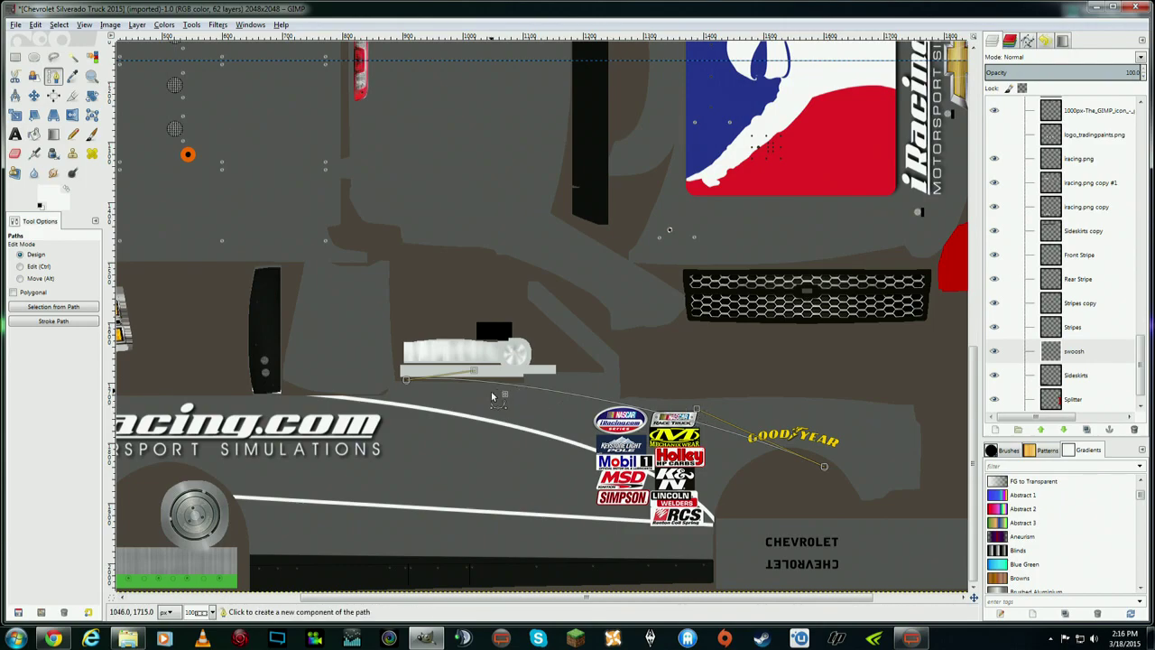
- Stroke the second path with a 6 px solid white line
{"action": "left_click", "coordinate": [58, 26]}
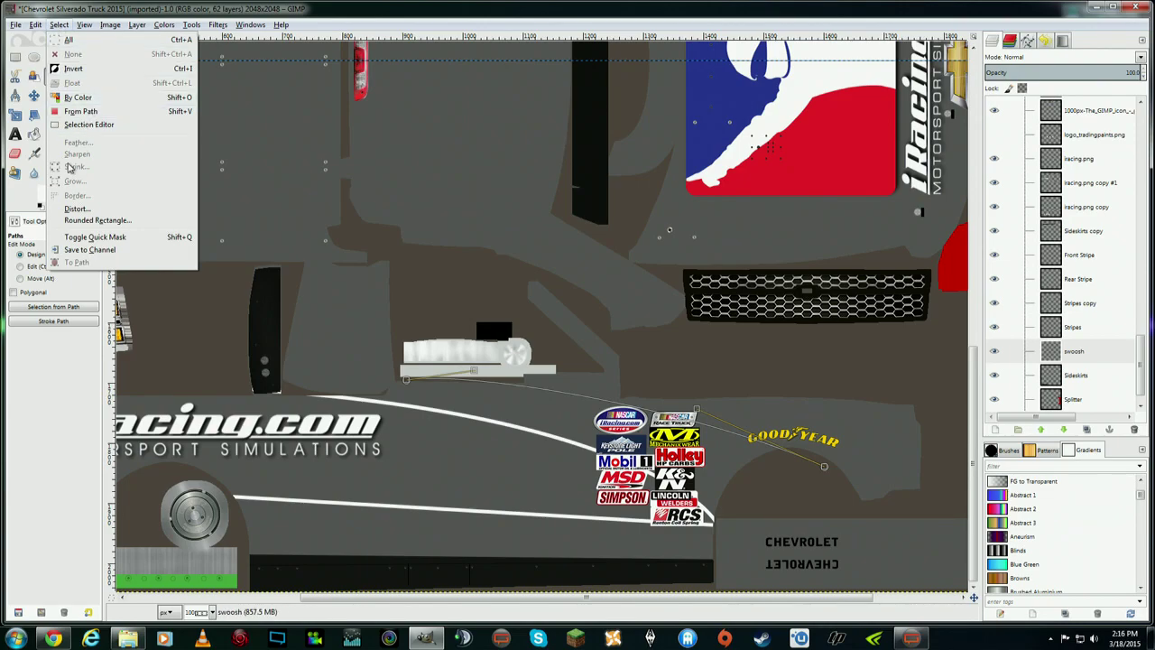
{"action": "left_click", "coordinate": [76, 255]}
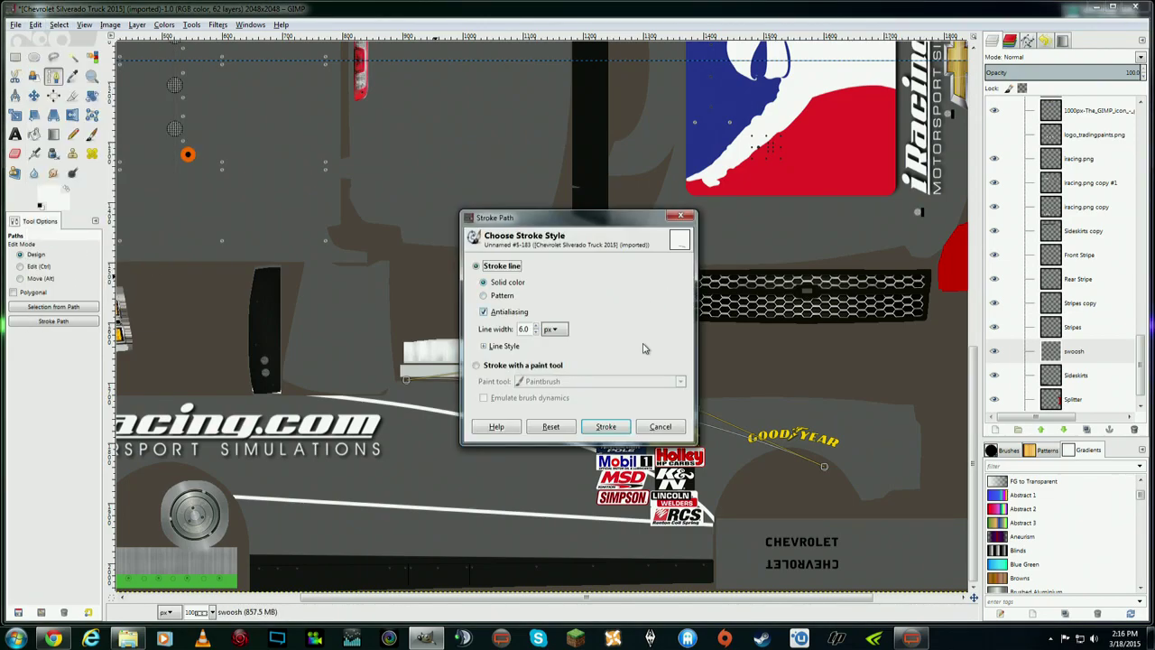
{"action": "left_click", "coordinate": [627, 433]}
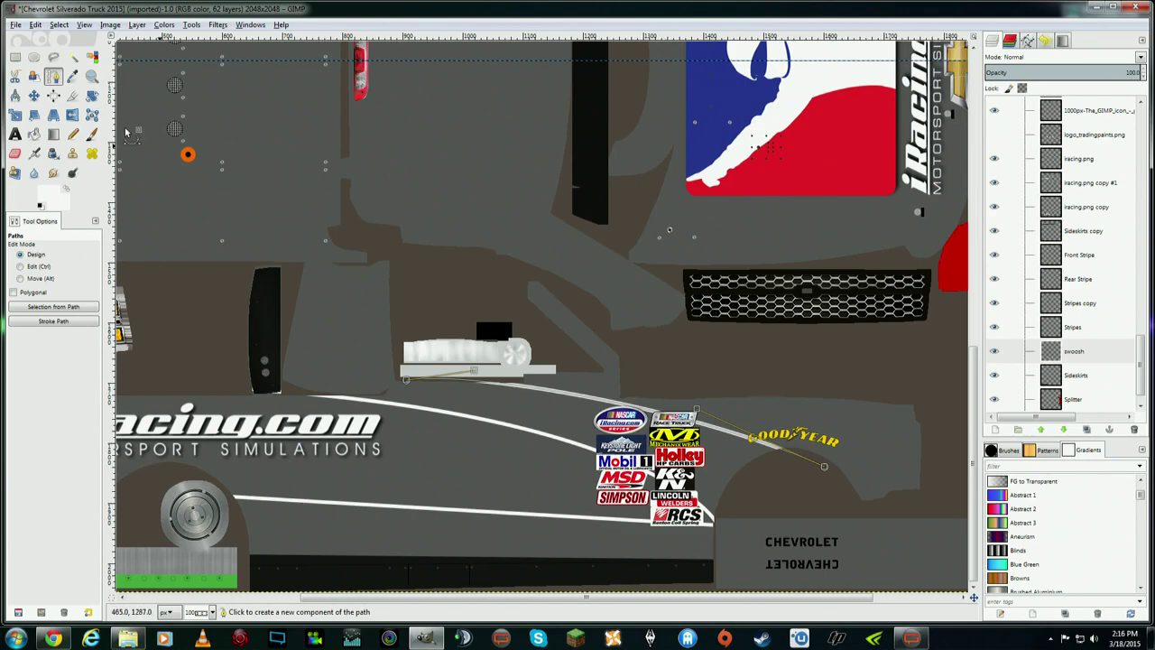
{"action": "left_click", "coordinate": [35, 95]}
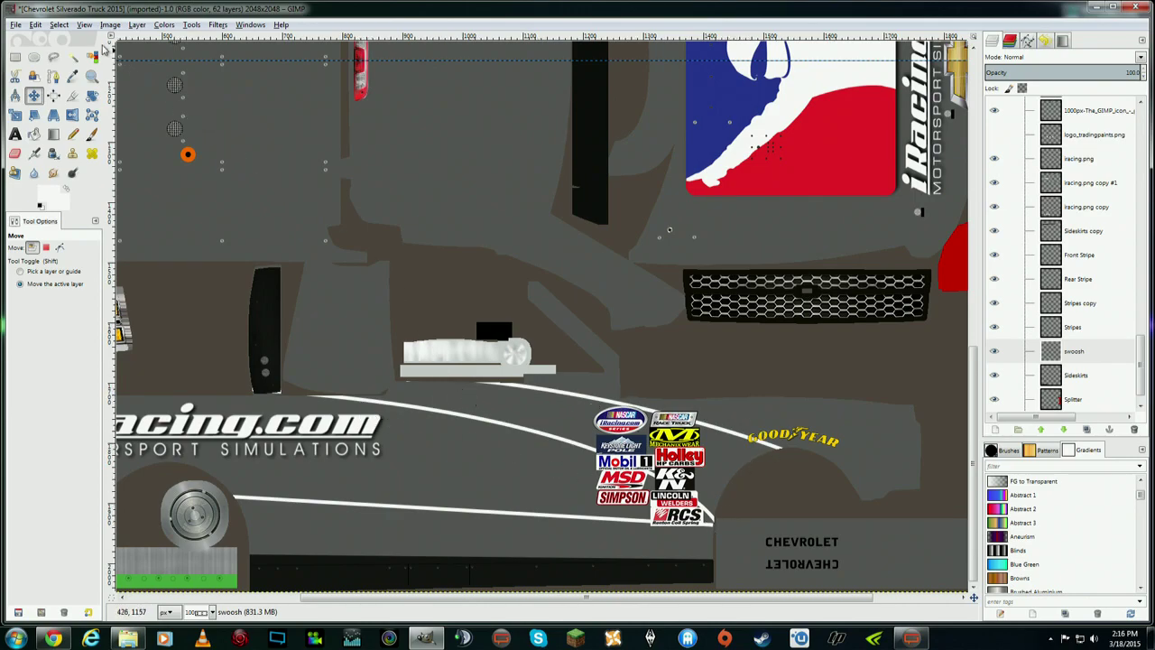
{"action": "left_click", "coordinate": [84, 24]}
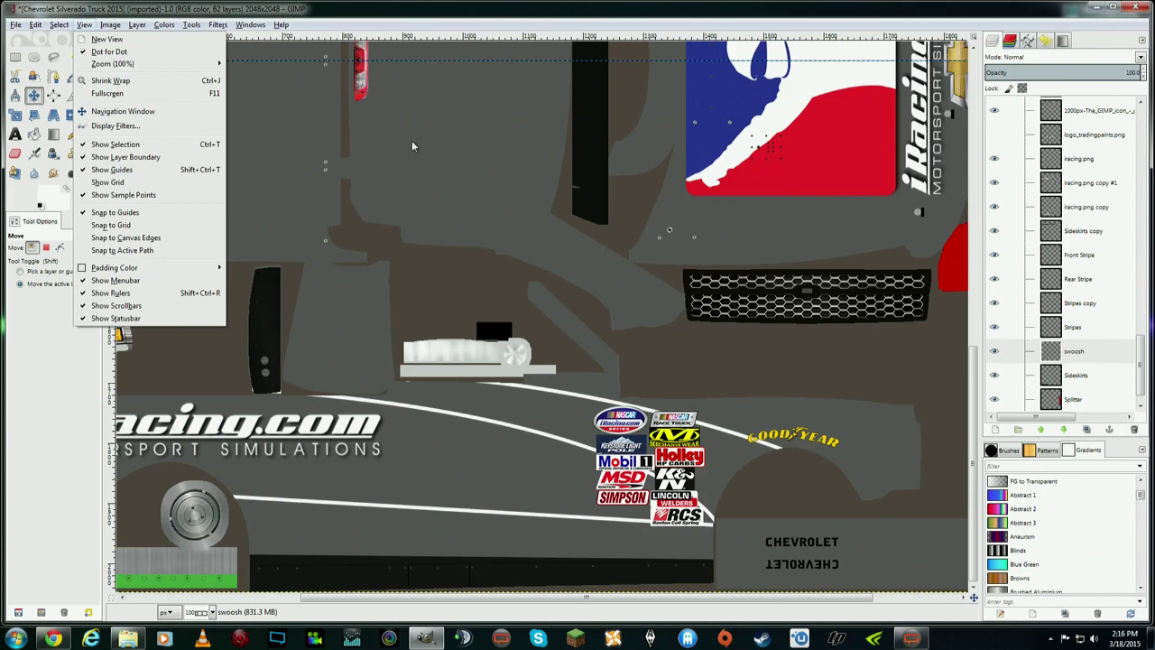
- Zoom the canvas to 200%
{"action": "mouse_move", "coordinate": [190, 64]}
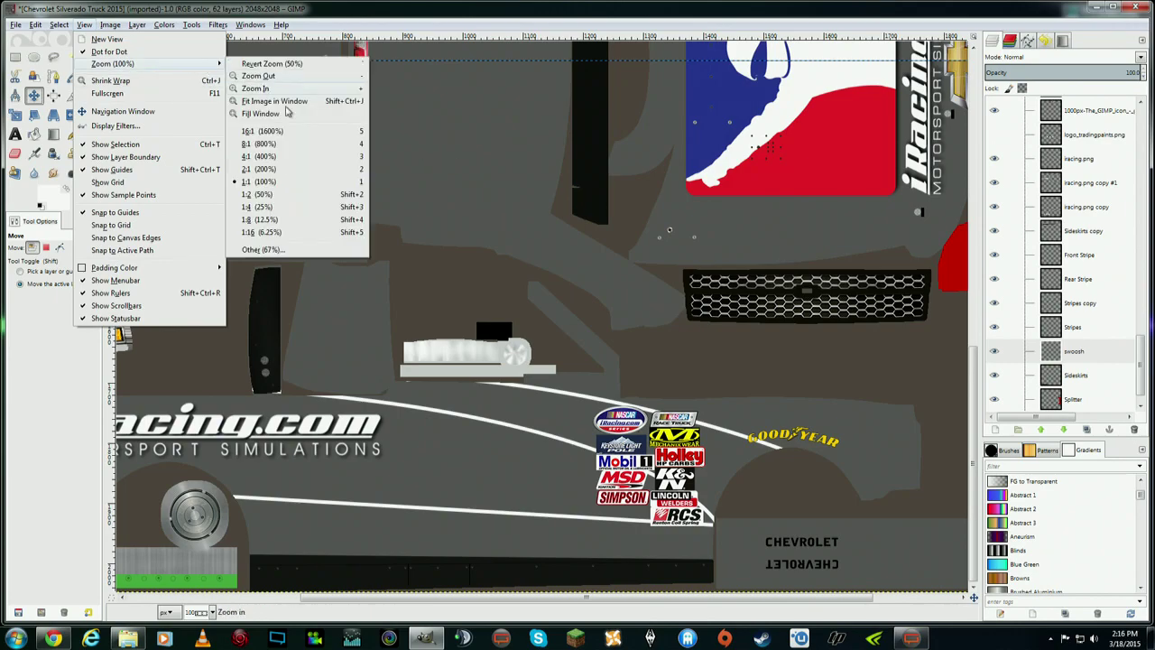
{"action": "left_click", "coordinate": [283, 170]}
{"action": "left_click_drag", "start_coordinate": [535, 595], "coordinate": [662, 595]}
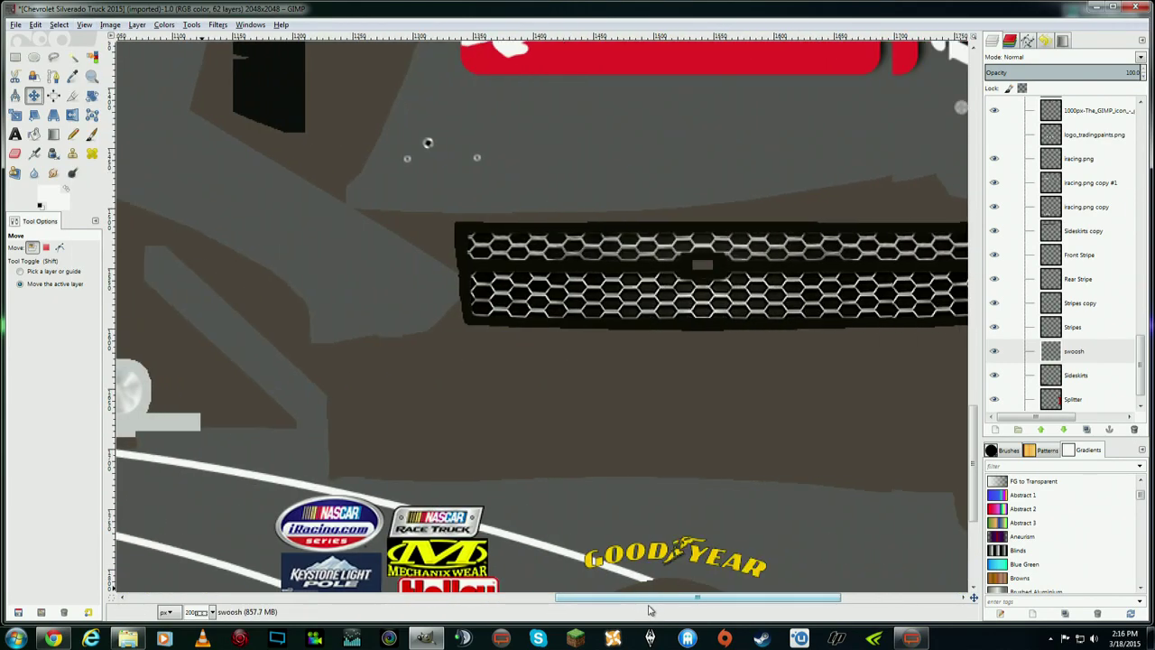
{"action": "left_click_drag", "start_coordinate": [974, 411], "coordinate": [974, 439]}
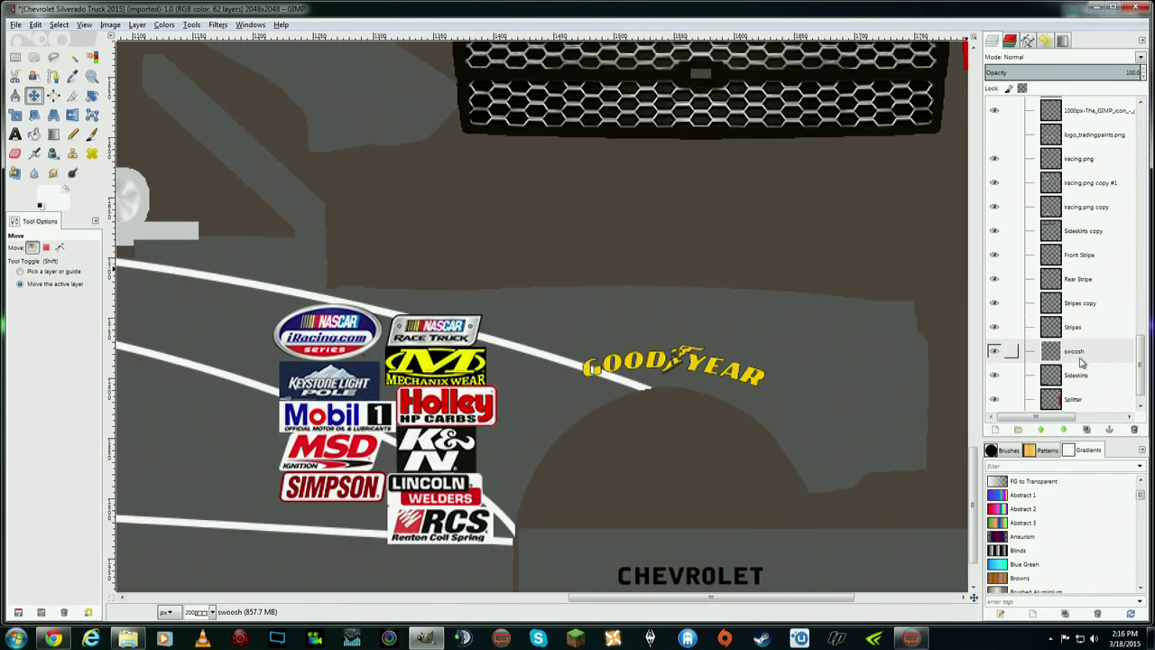
- Add a transparent layer named 'swoosh fill' between the swoosh and Sideskirts layers
{"action": "left_click", "coordinate": [1083, 375]}
{"action": "right_click", "coordinate": [1083, 377]}
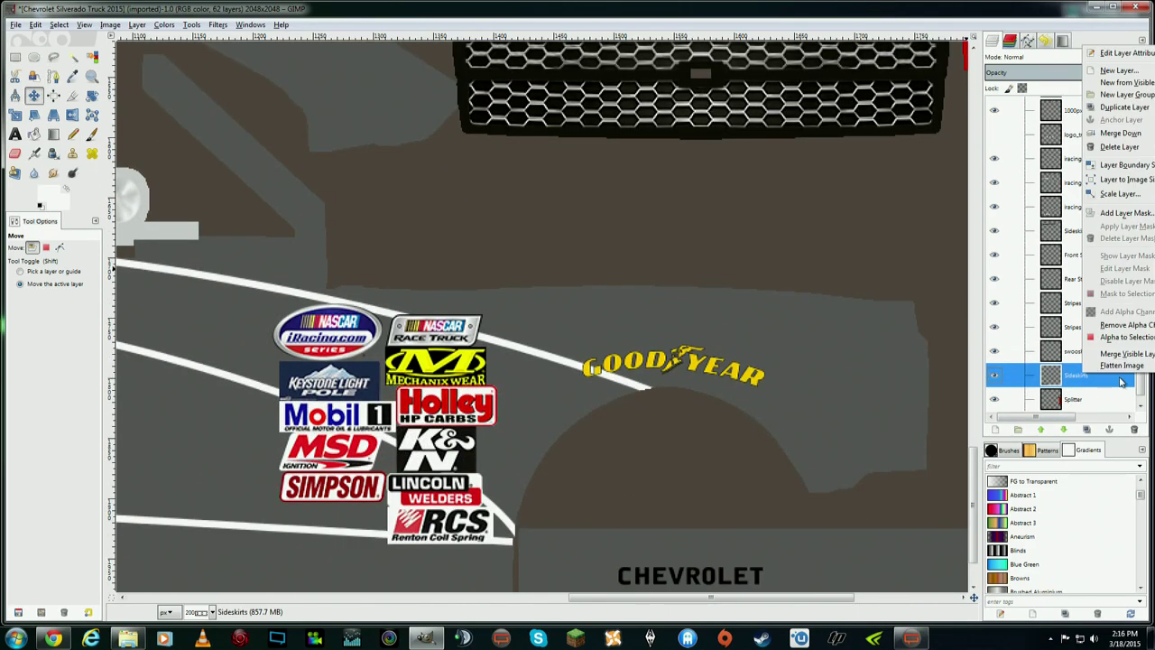
{"action": "left_click", "coordinate": [1103, 81]}
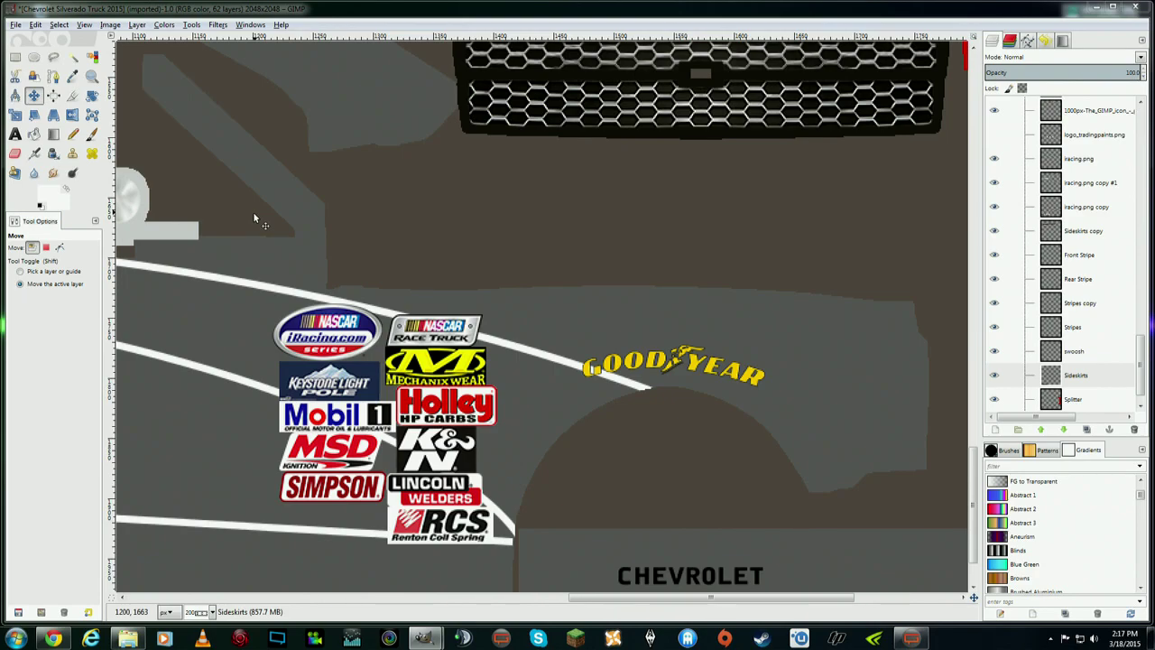
{"action": "key", "text": "ctrl+shift+n"}
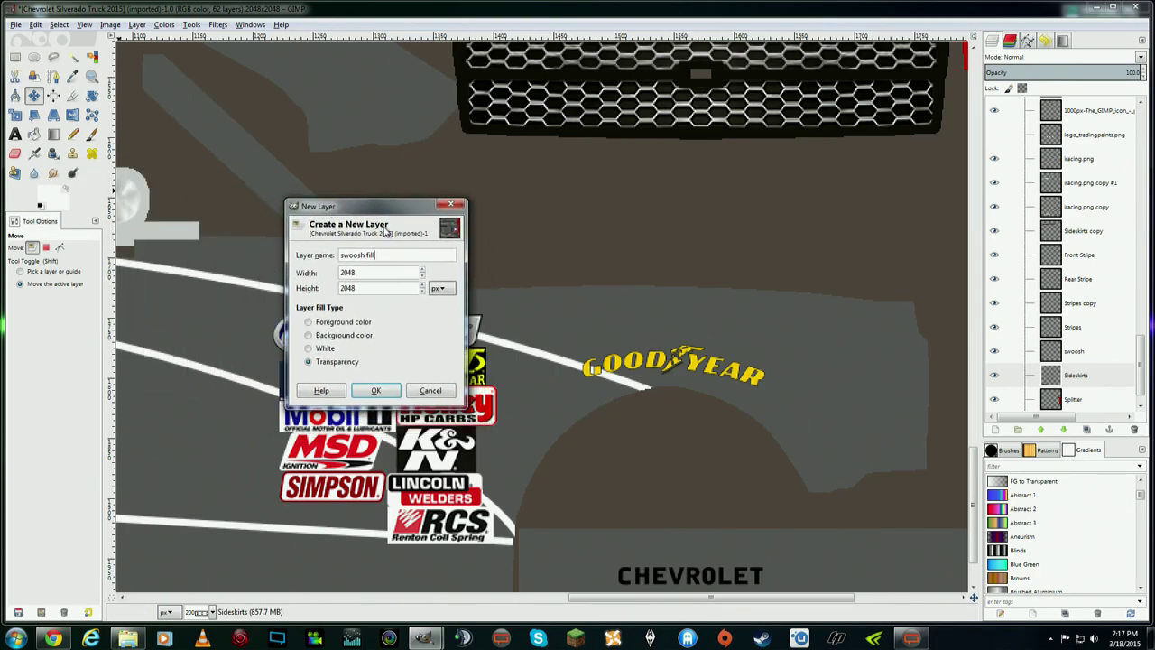
{"action": "left_click", "coordinate": [375, 390]}
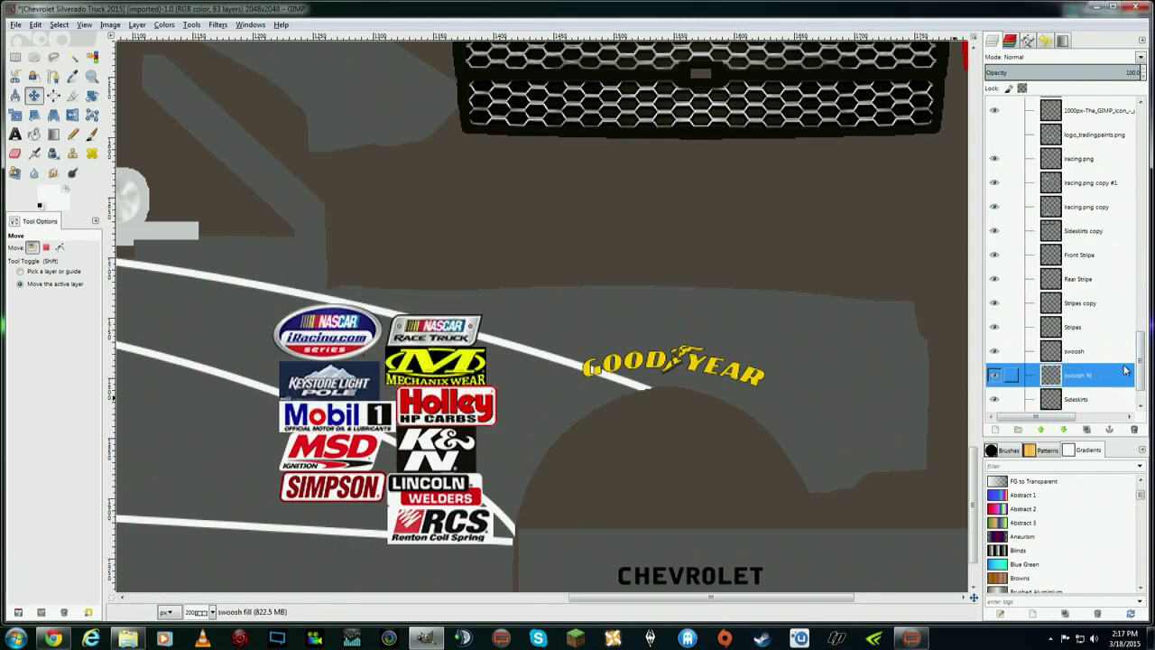
{"action": "scroll", "coordinate": [1140, 377], "scroll_direction": "down", "scroll_amount": 2}
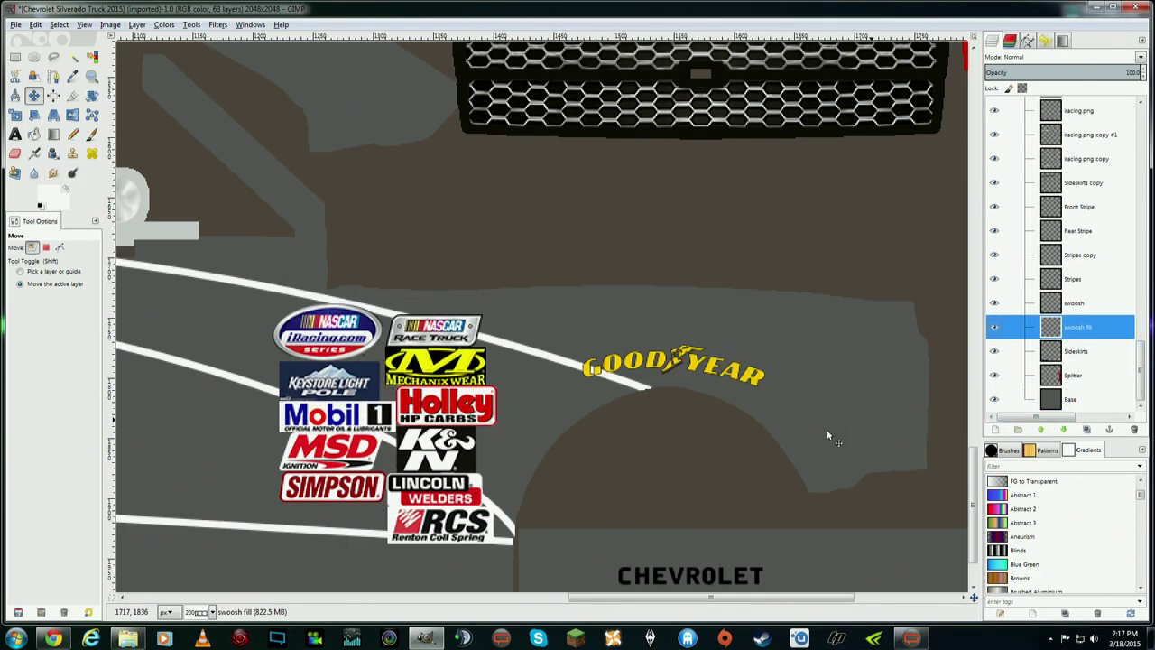
{"action": "left_click_drag", "start_coordinate": [769, 597], "coordinate": [676, 600]}
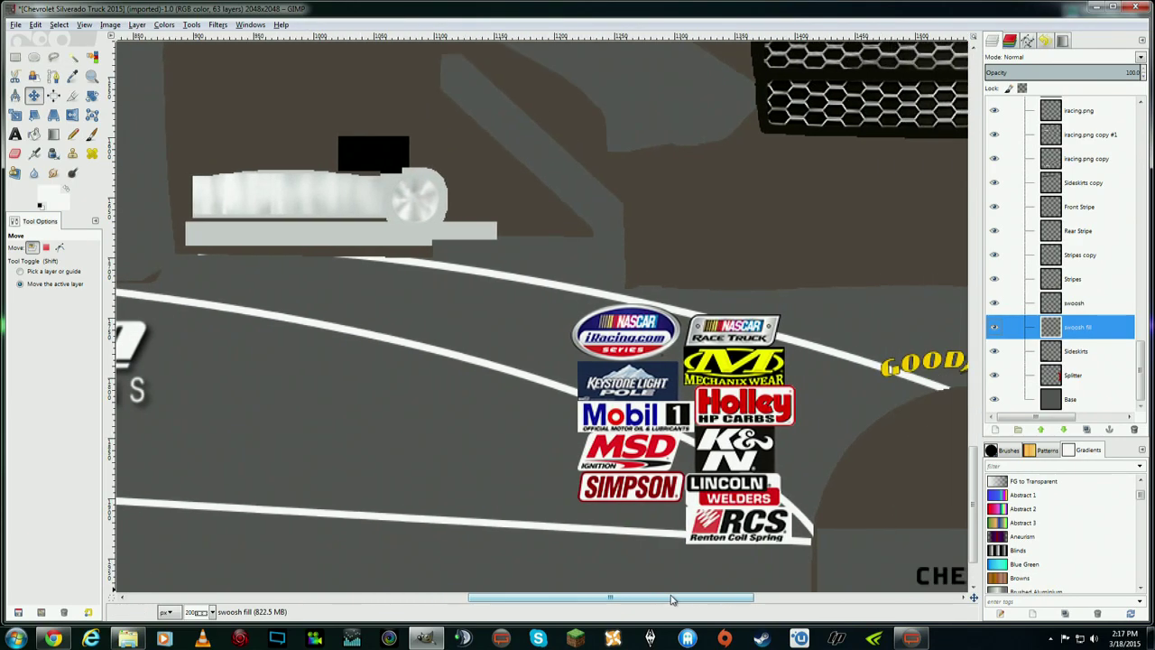
- Start a free-select outline at the swoosh's right tip, tracing left along the upper white line
{"action": "left_click", "coordinate": [53, 56]}
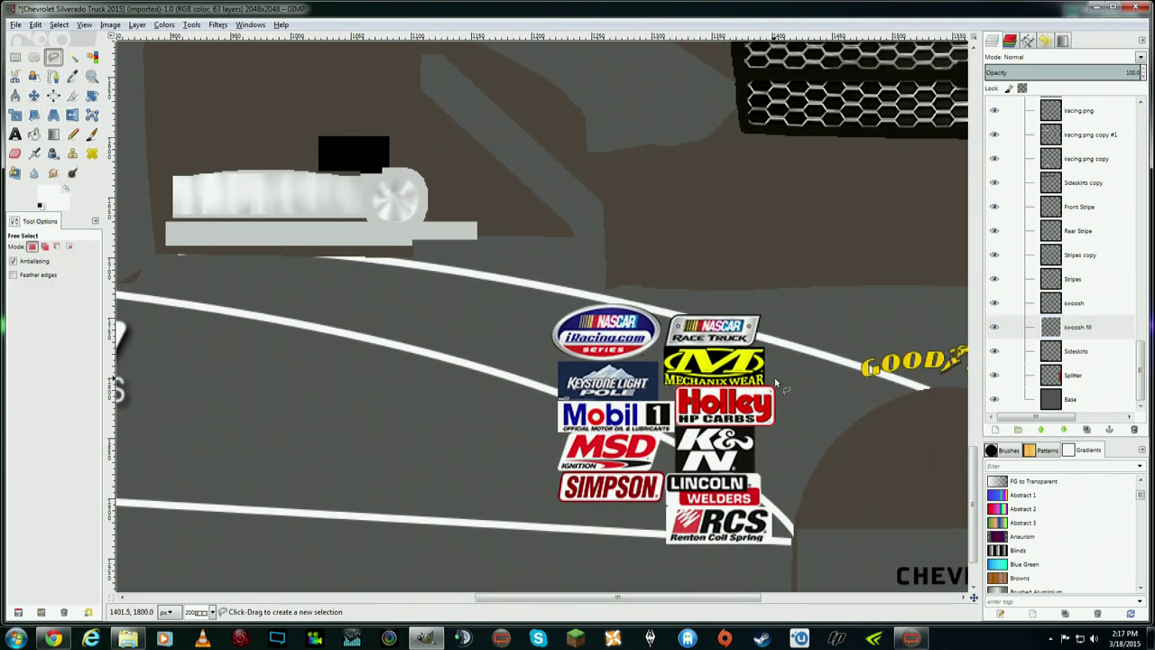
{"action": "left_click", "coordinate": [929, 394]}
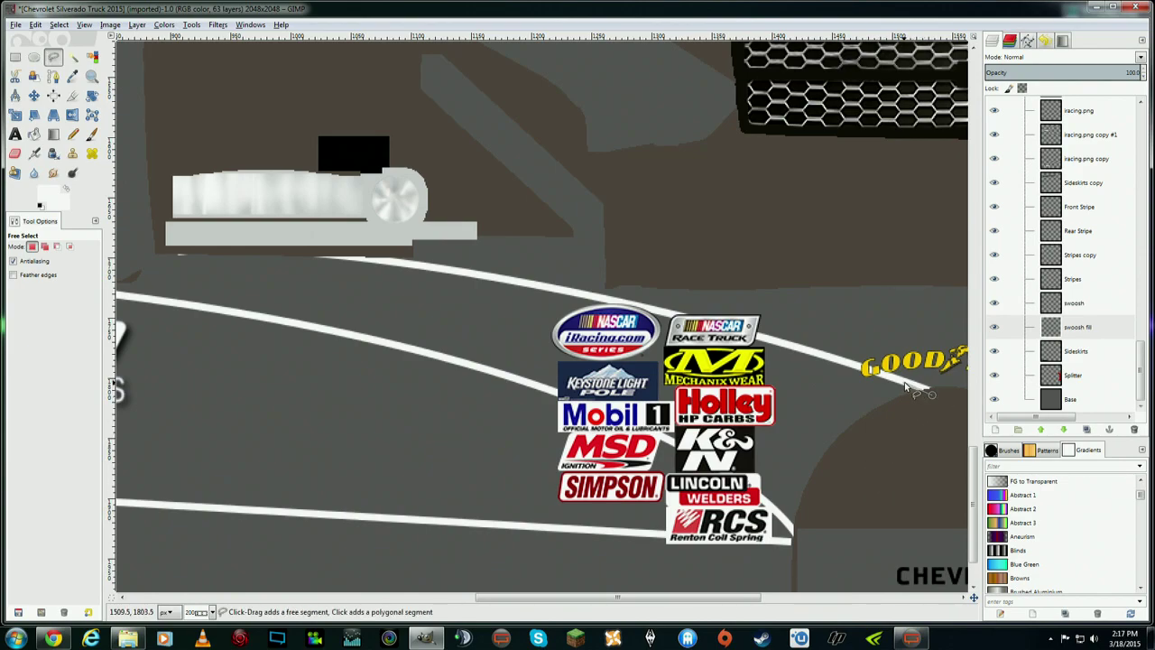
{"action": "left_click", "coordinate": [903, 384]}
{"action": "left_click", "coordinate": [864, 370]}
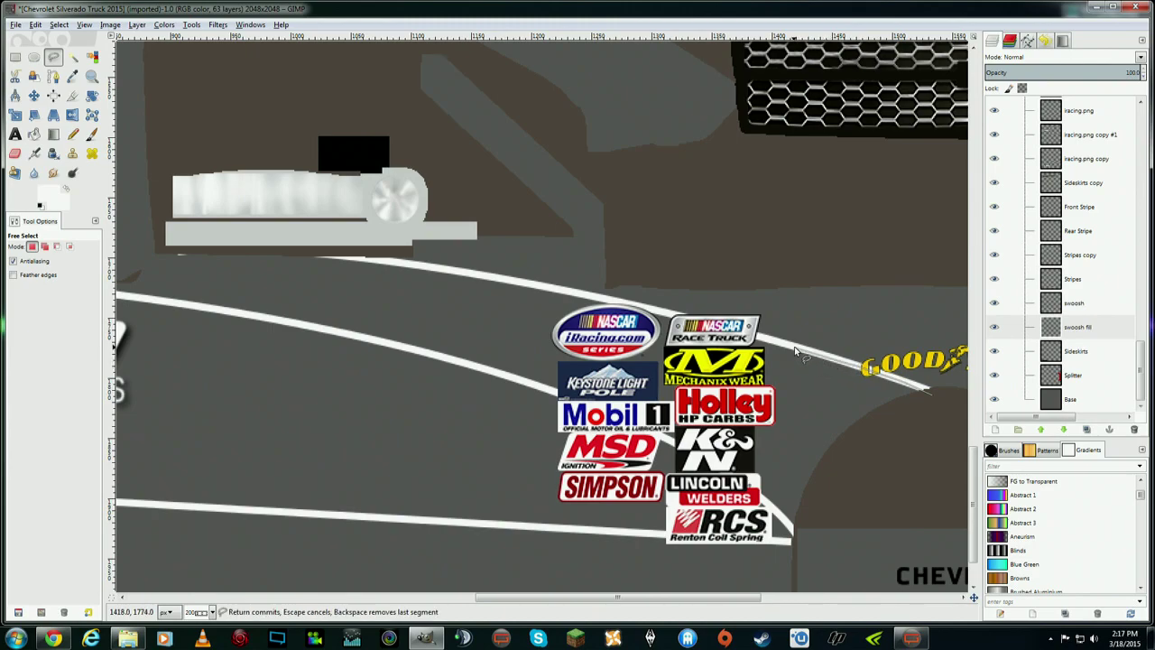
{"action": "left_click", "coordinate": [796, 351]}
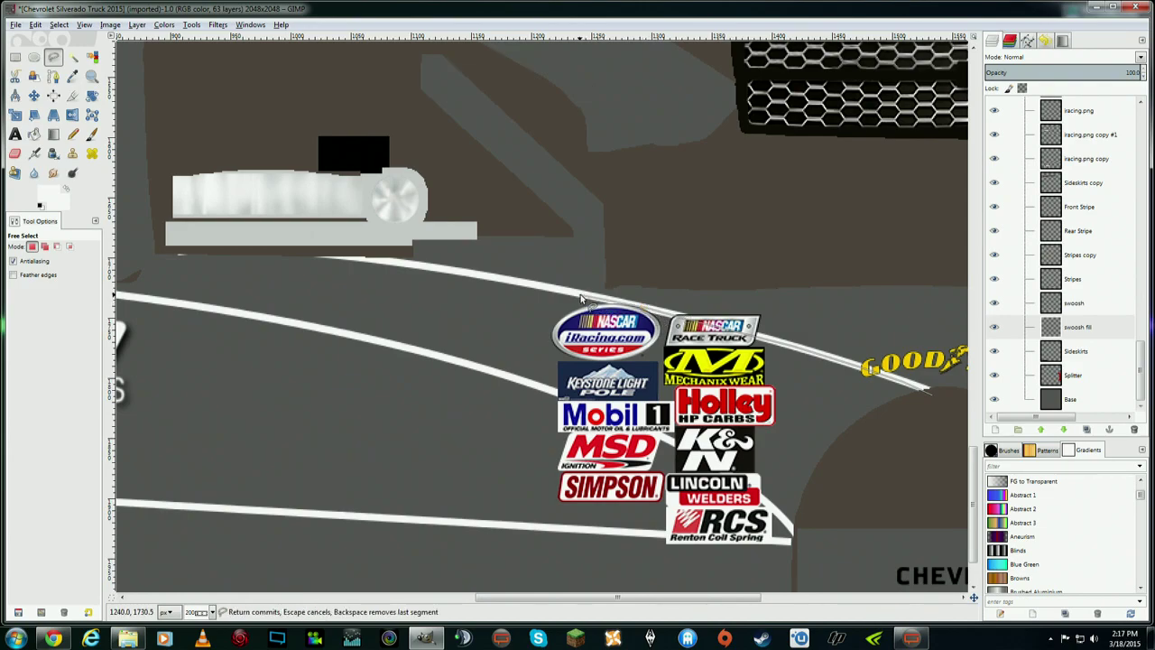
{"action": "left_click", "coordinate": [525, 283]}
{"action": "left_click", "coordinate": [395, 261]}
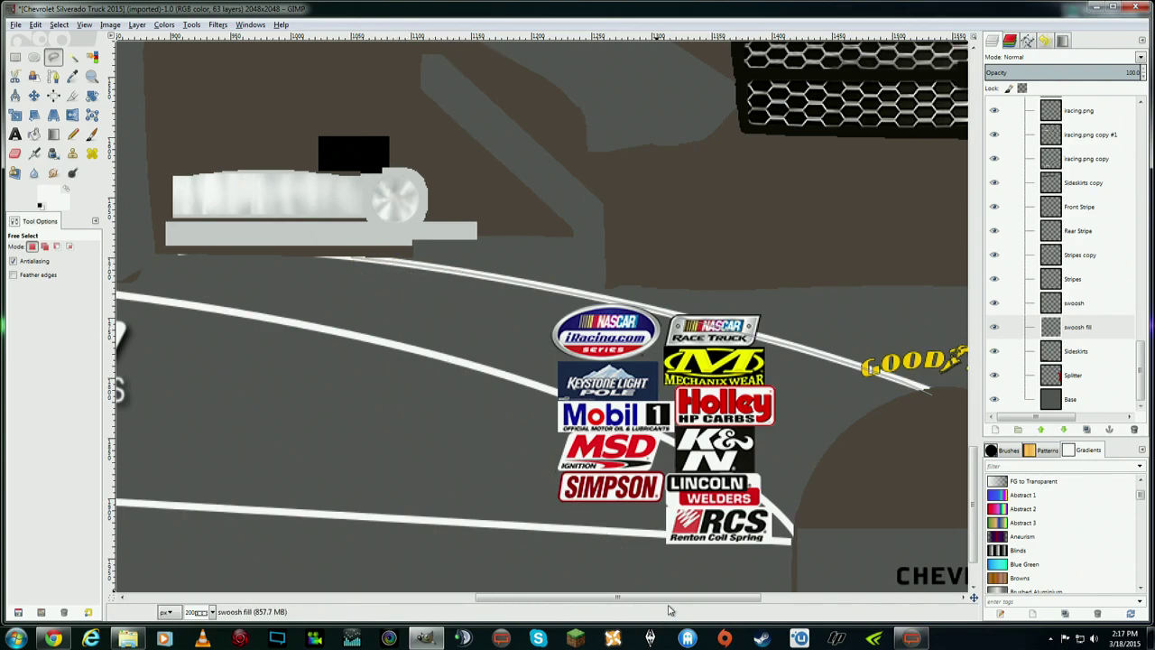
{"action": "scroll", "coordinate": [620, 503], "scroll_direction": "left", "scroll_amount": 5}
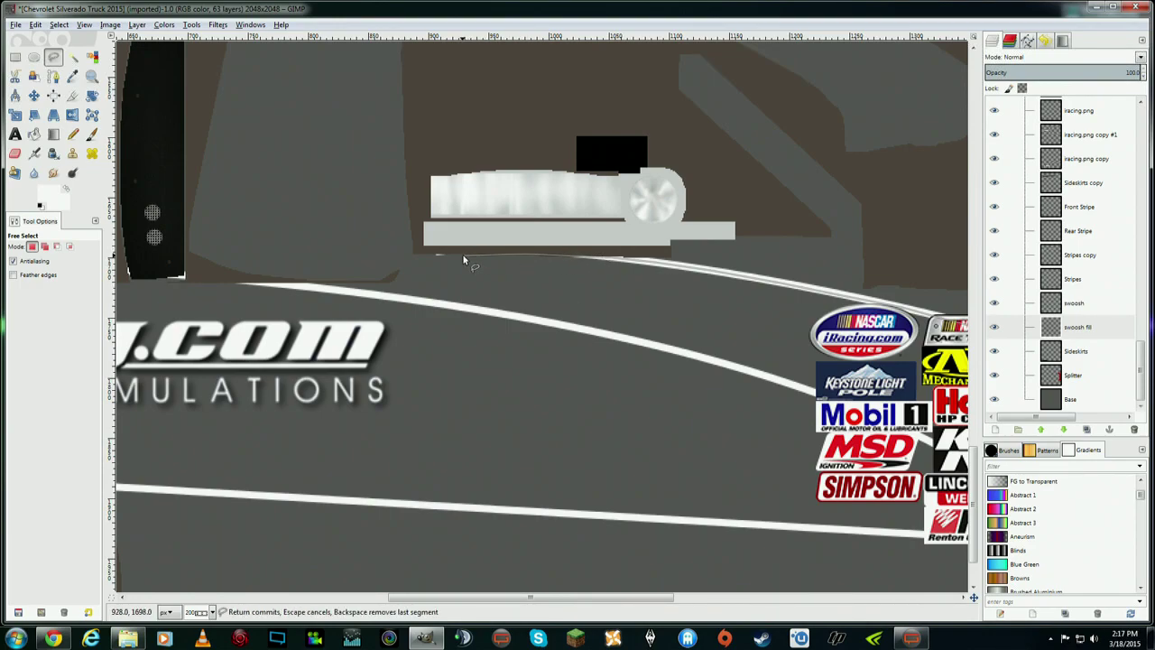
{"action": "left_click", "coordinate": [414, 253]}
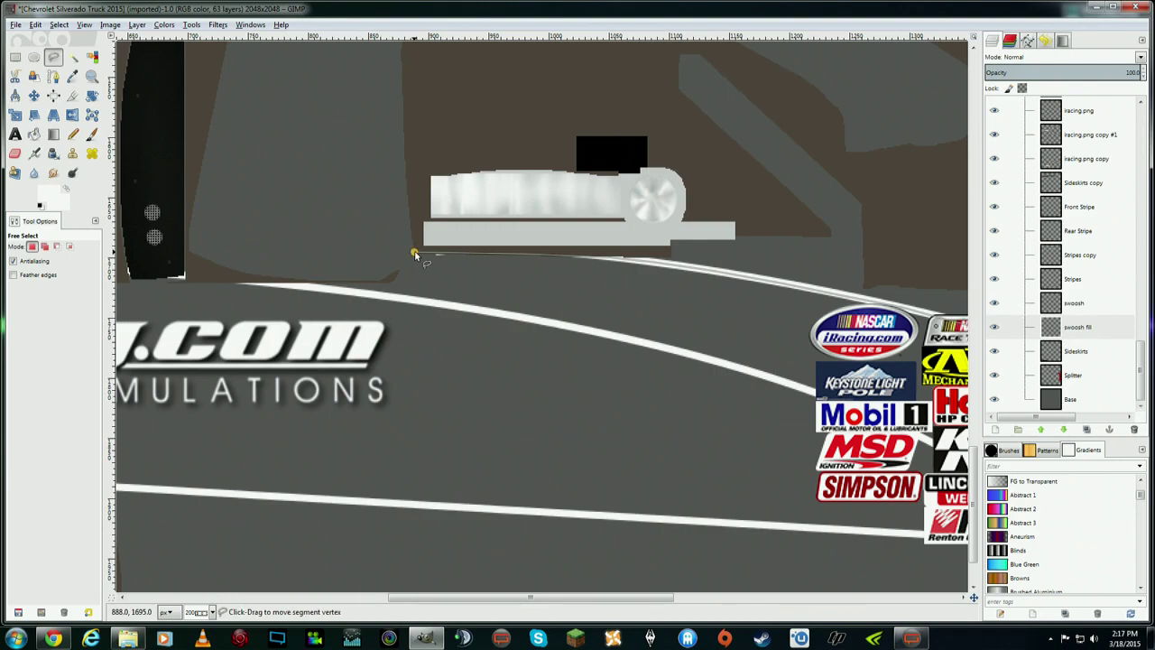
- Continue the outline down to the lower white line and back right toward the decals
{"action": "left_click", "coordinate": [395, 273]}
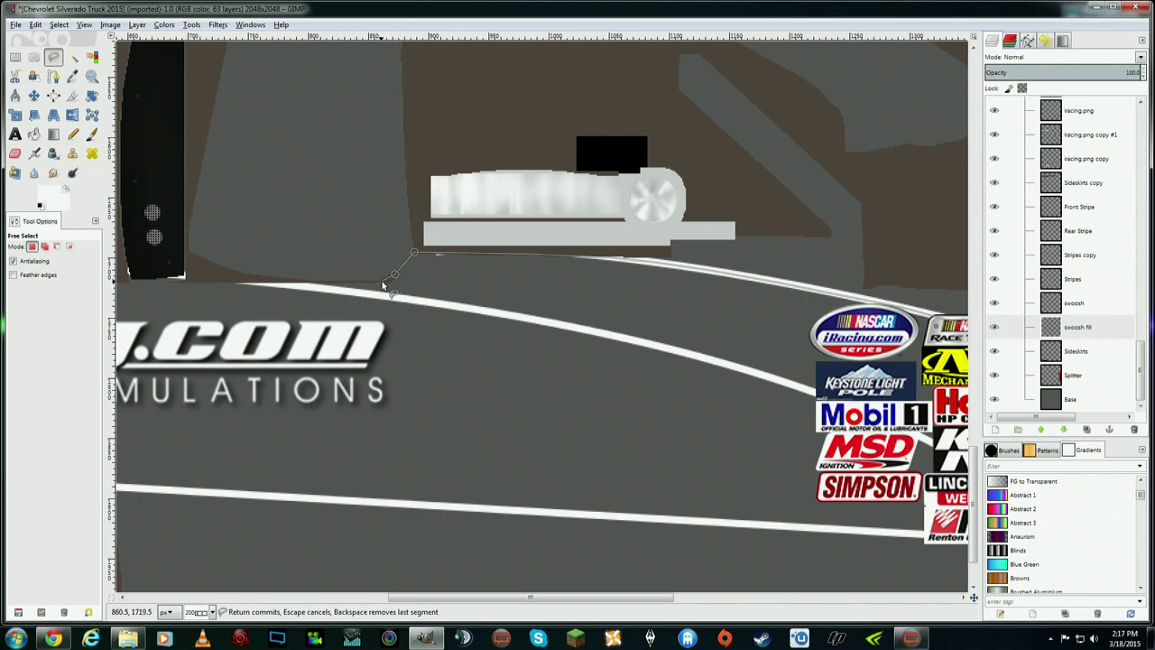
{"action": "left_click", "coordinate": [381, 280]}
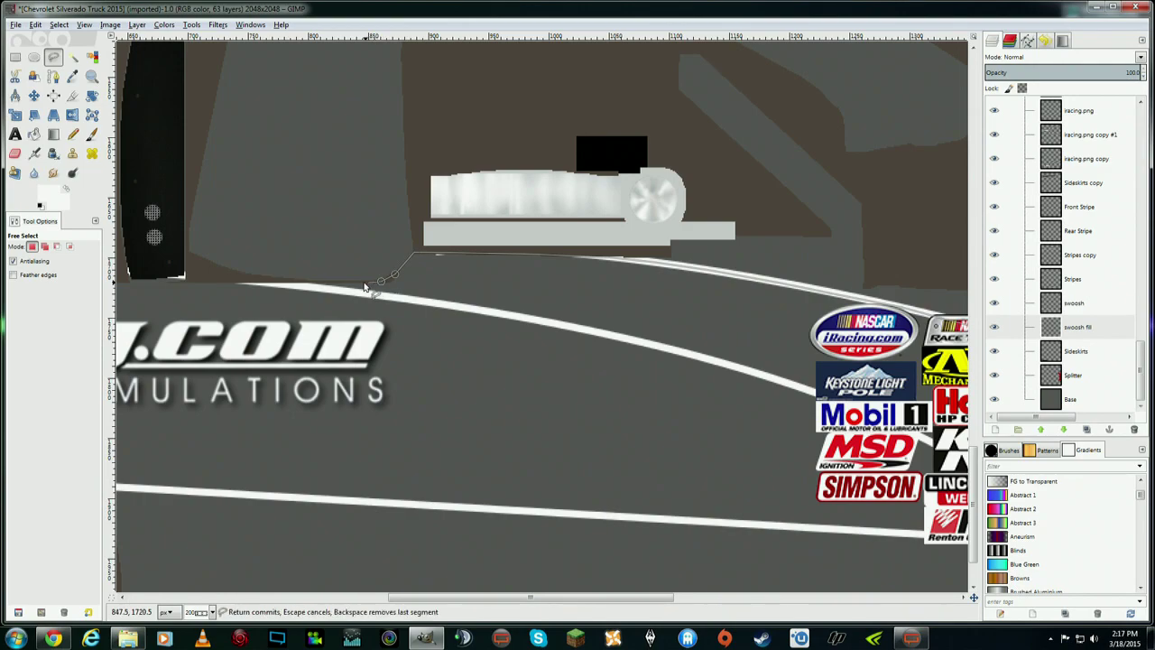
{"action": "left_click", "coordinate": [300, 281]}
{"action": "left_click", "coordinate": [270, 281]}
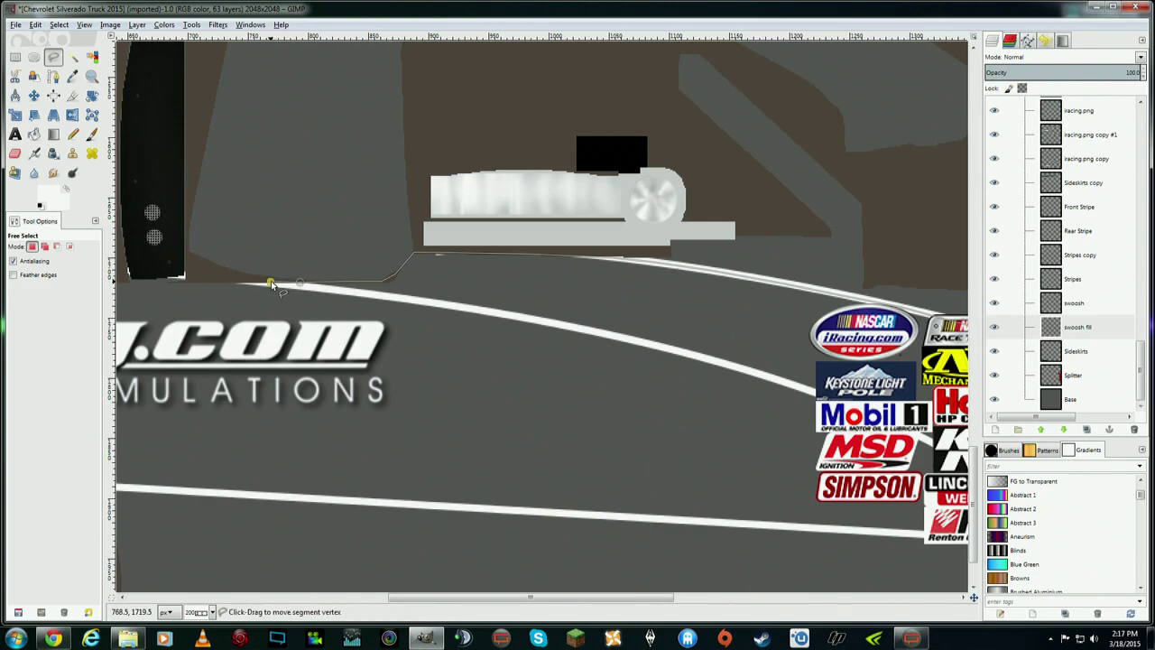
{"action": "left_click", "coordinate": [484, 314]}
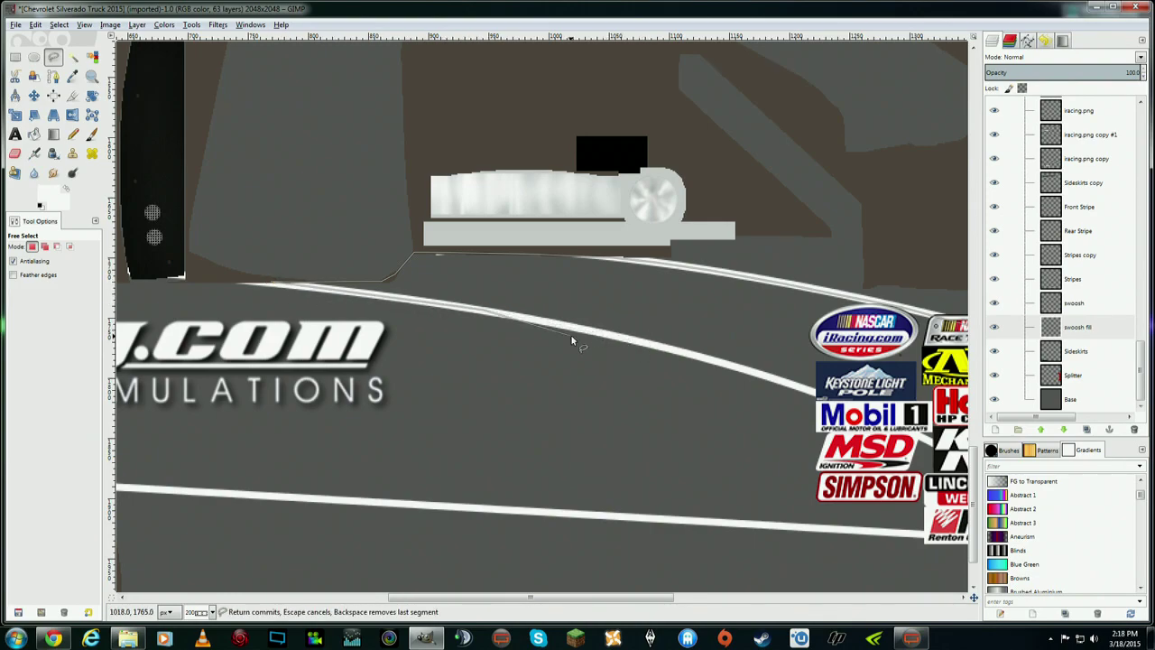
{"action": "left_click", "coordinate": [580, 331]}
{"action": "left_click", "coordinate": [749, 370]}
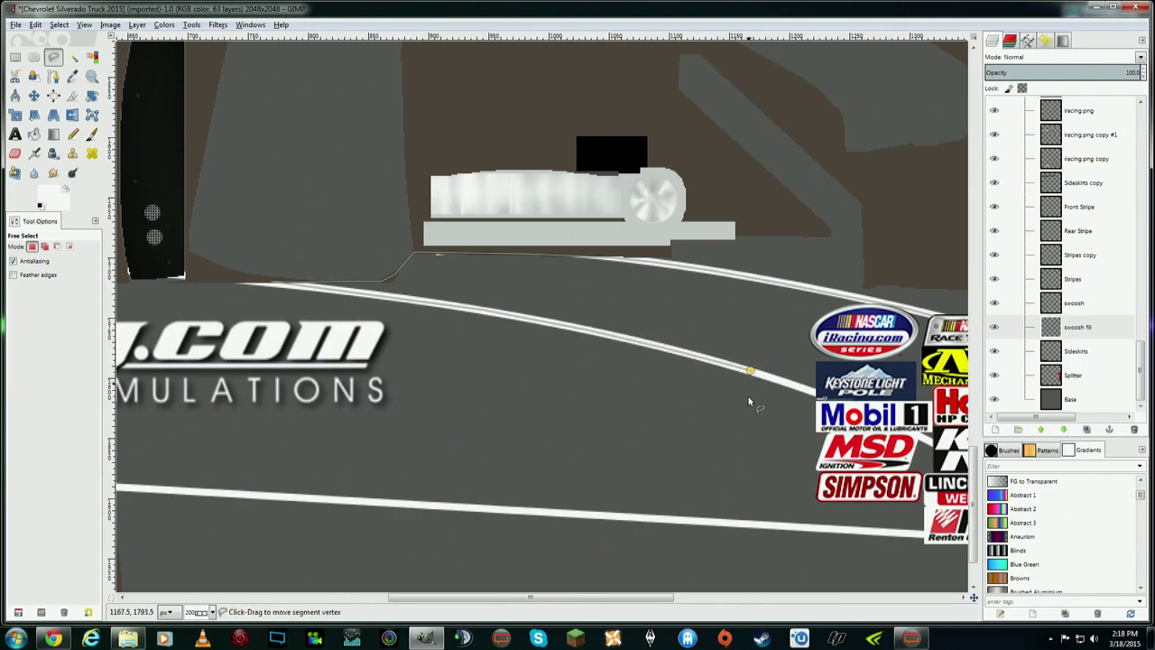
{"action": "scroll", "coordinate": [749, 400], "scroll_direction": "right", "scroll_amount": 5}
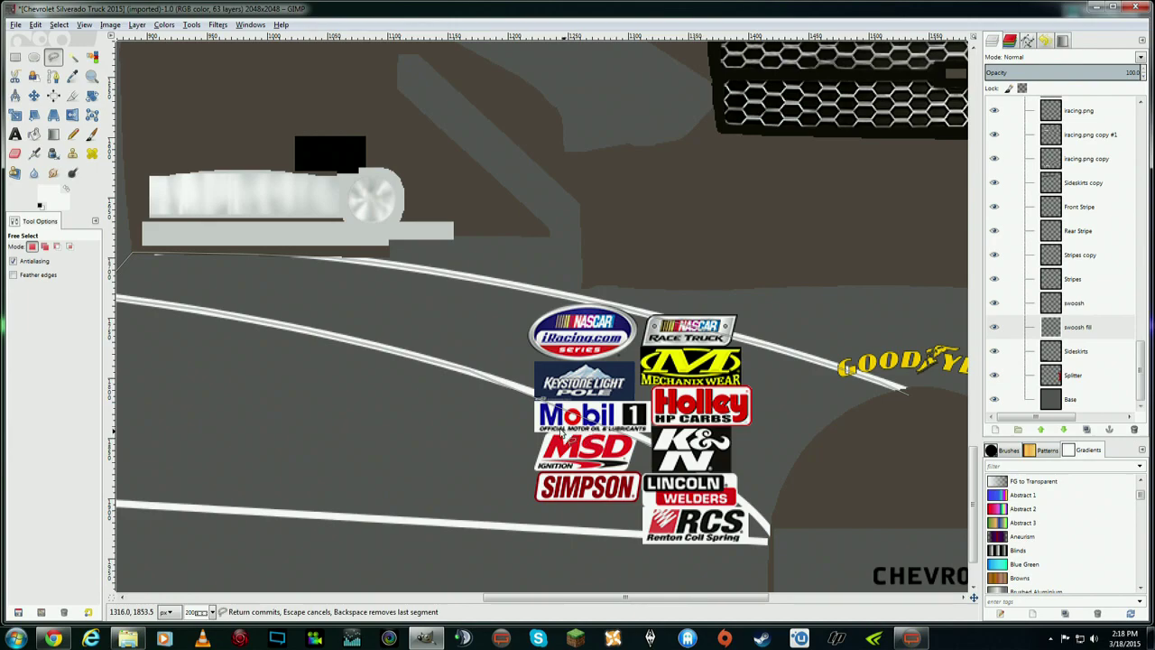
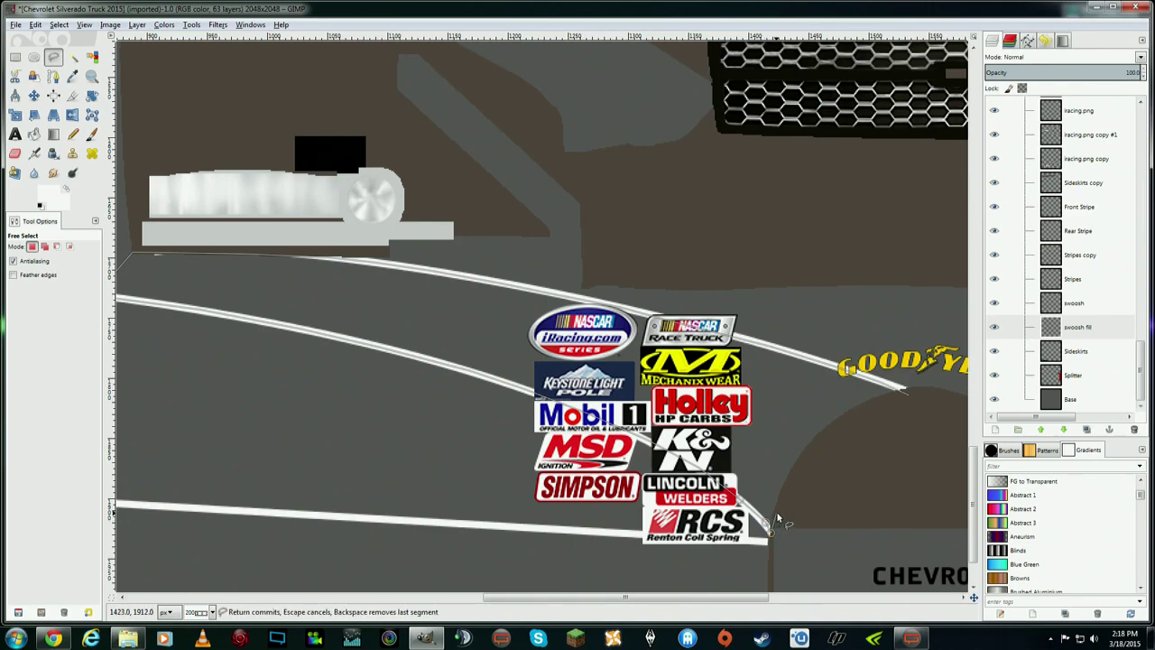
- Close the freehand outline around the swoosh area between the white stripes
{"action": "left_click", "coordinate": [880, 444]}
{"action": "left_click", "coordinate": [902, 394]}
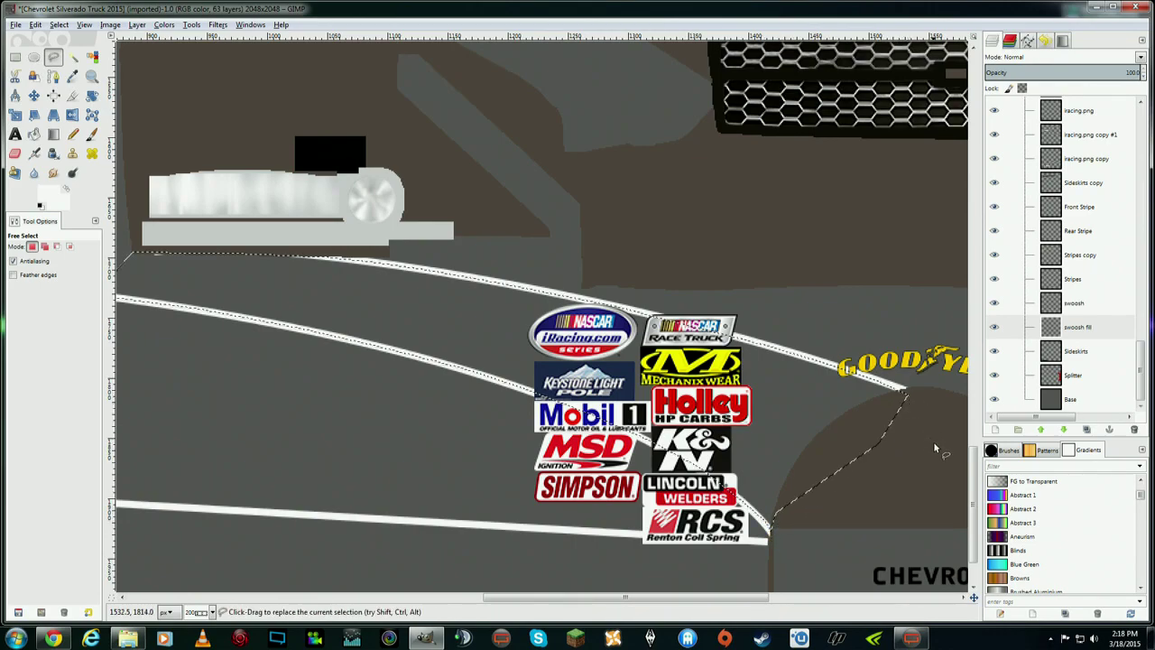
{"action": "scroll", "coordinate": [746, 600], "scroll_direction": "left", "scroll_amount": 6}
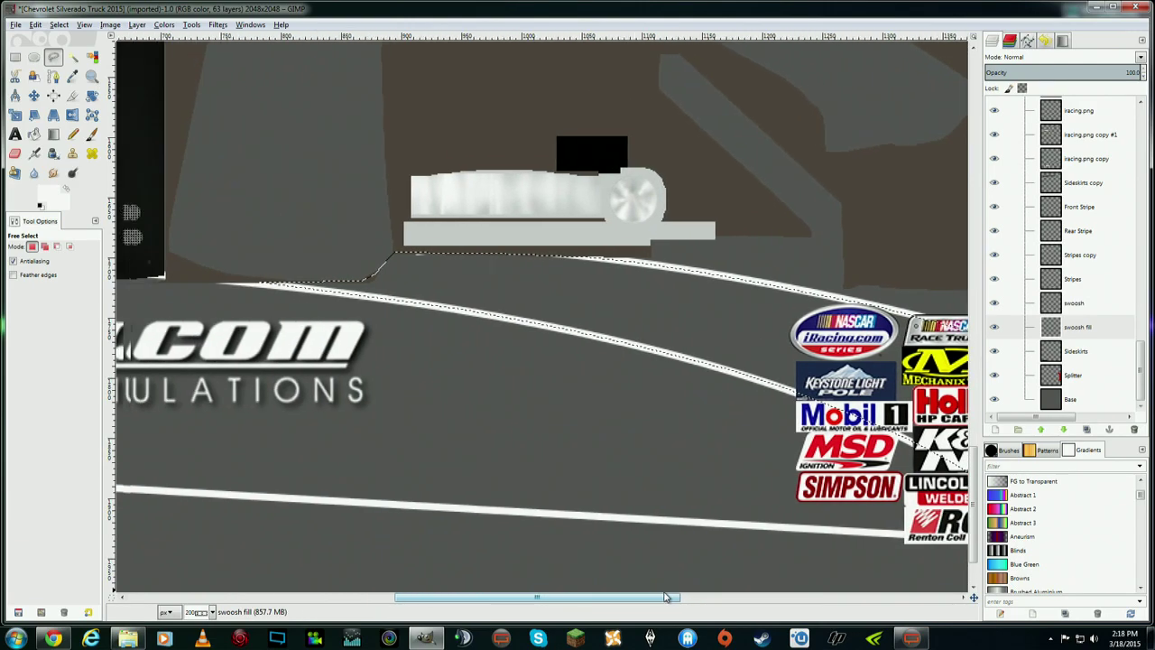
{"action": "scroll", "coordinate": [776, 596], "scroll_direction": "right", "scroll_amount": 5}
{"action": "scroll", "coordinate": [778, 596], "scroll_direction": "right", "scroll_amount": 5}
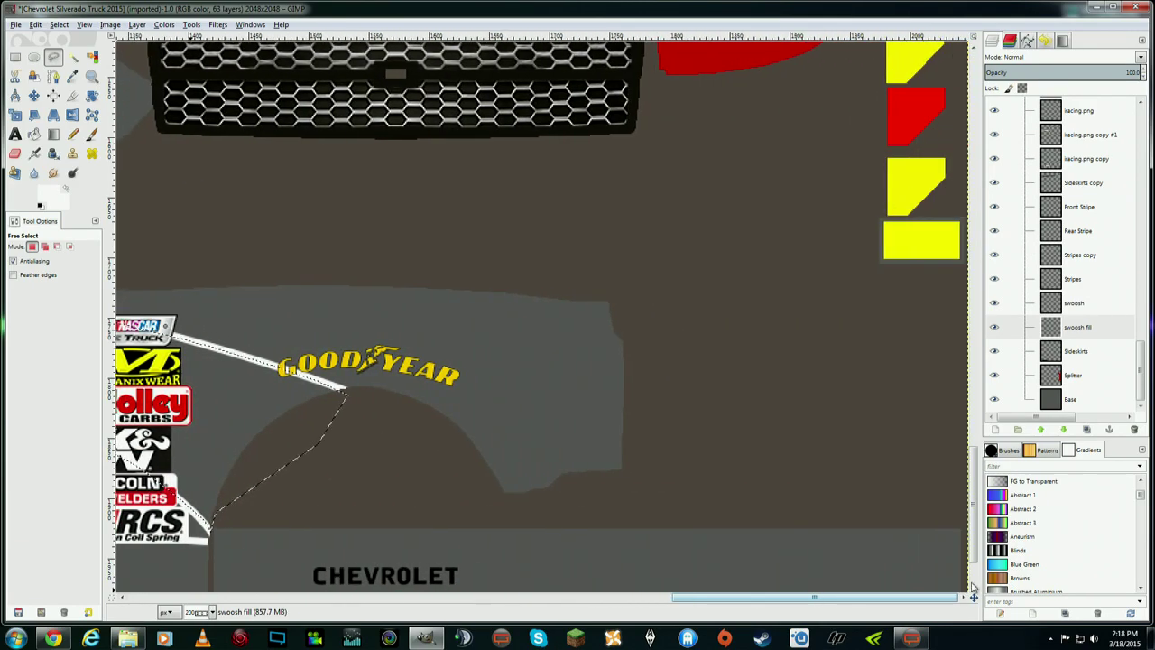
{"action": "scroll", "coordinate": [579, 557], "scroll_direction": "left", "scroll_amount": 9}
{"action": "scroll", "coordinate": [579, 556], "scroll_direction": "left", "scroll_amount": 5}
{"action": "scroll", "coordinate": [556, 548], "scroll_direction": "right", "scroll_amount": 5}
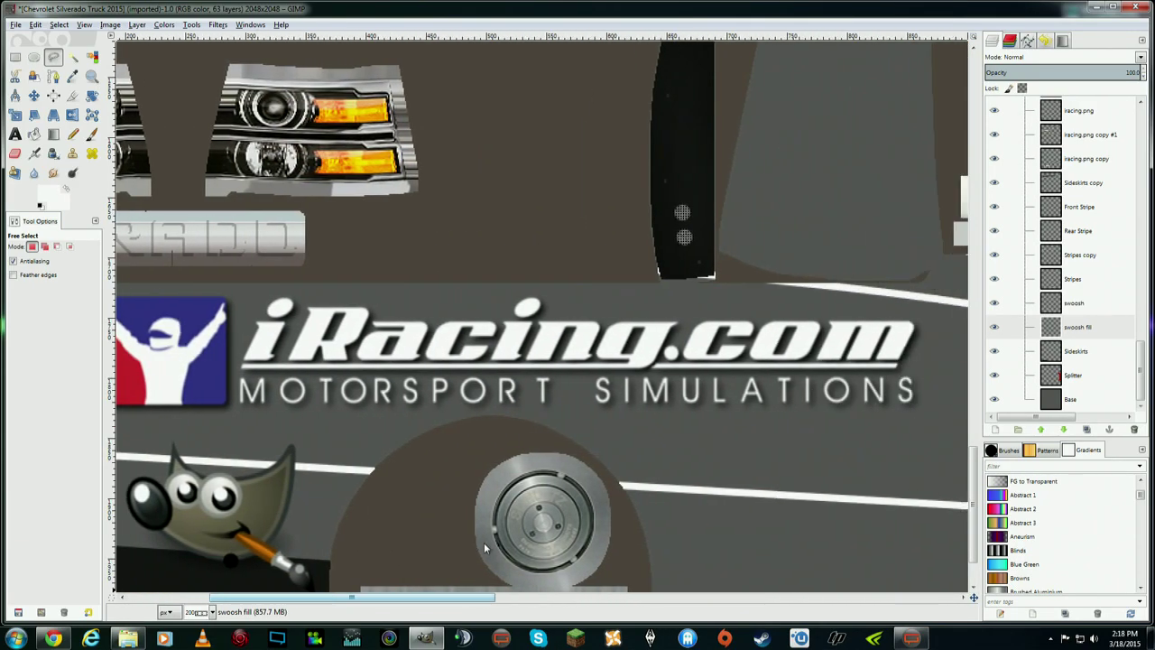
{"action": "scroll", "coordinate": [603, 547], "scroll_direction": "right", "scroll_amount": 5}
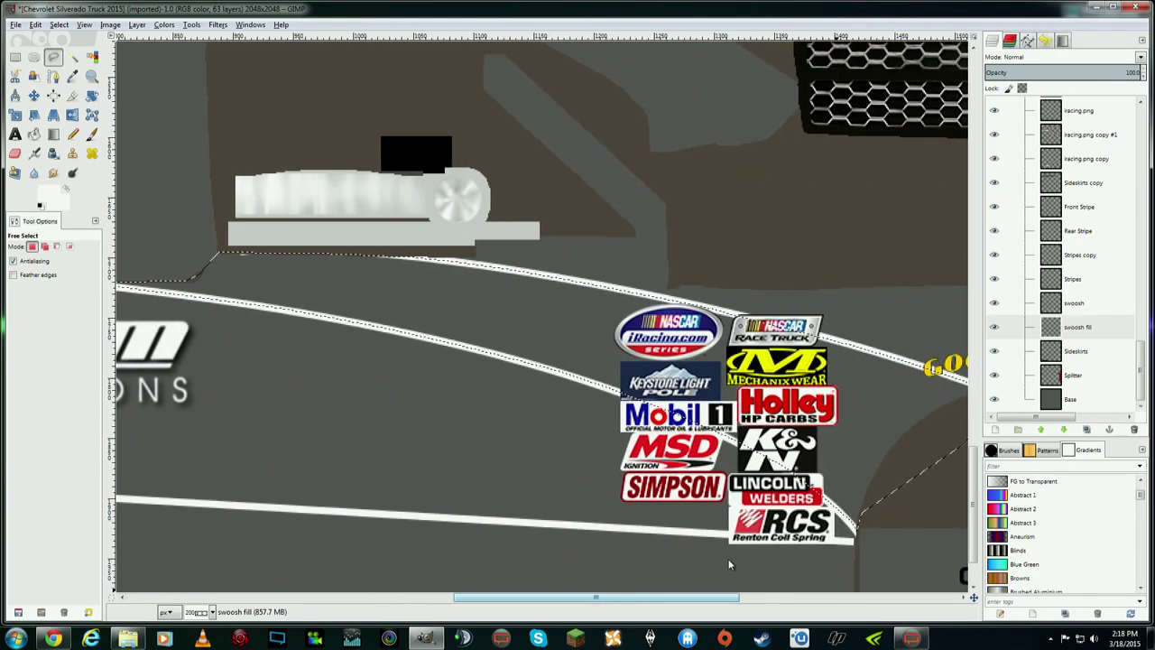
{"action": "scroll", "coordinate": [571, 546], "scroll_direction": "left", "scroll_amount": 9}
{"action": "scroll", "coordinate": [404, 539], "scroll_direction": "left", "scroll_amount": 3}
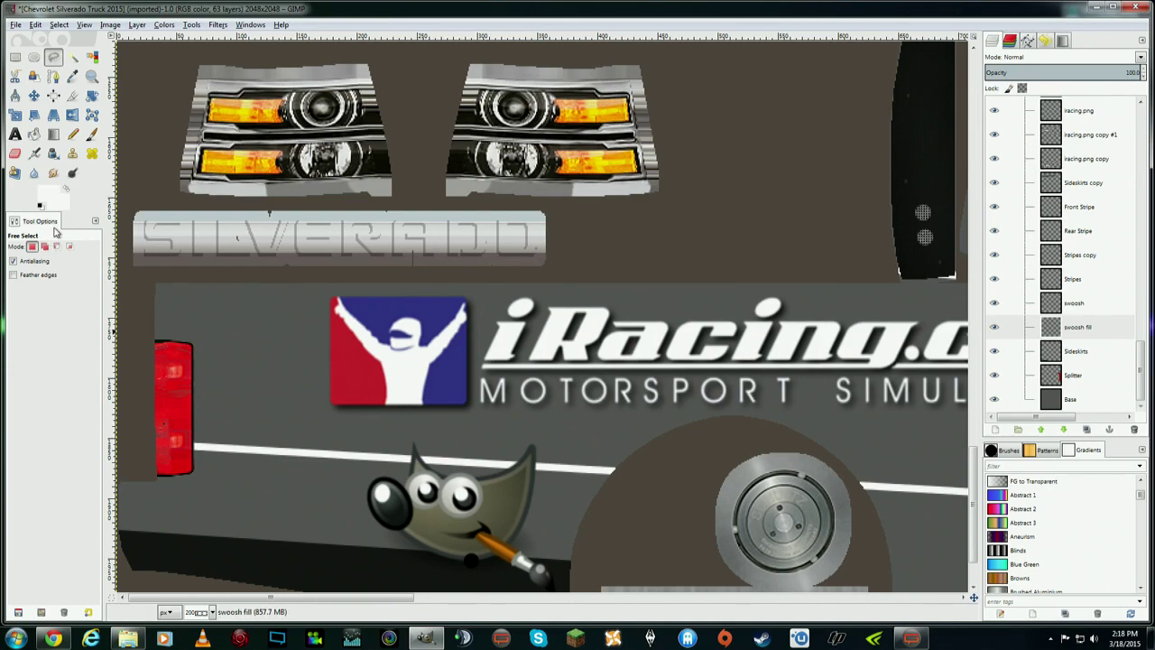
- Set the foreground colour to near-black 171717
{"action": "left_click", "coordinate": [53, 192]}
{"action": "mouse_move", "coordinate": [349, 248]}
{"action": "left_mouse_down"}
{"action": "mouse_move", "coordinate": [312, 259]}
{"action": "mouse_move", "coordinate": [332, 259]}
{"action": "left_mouse_up"}
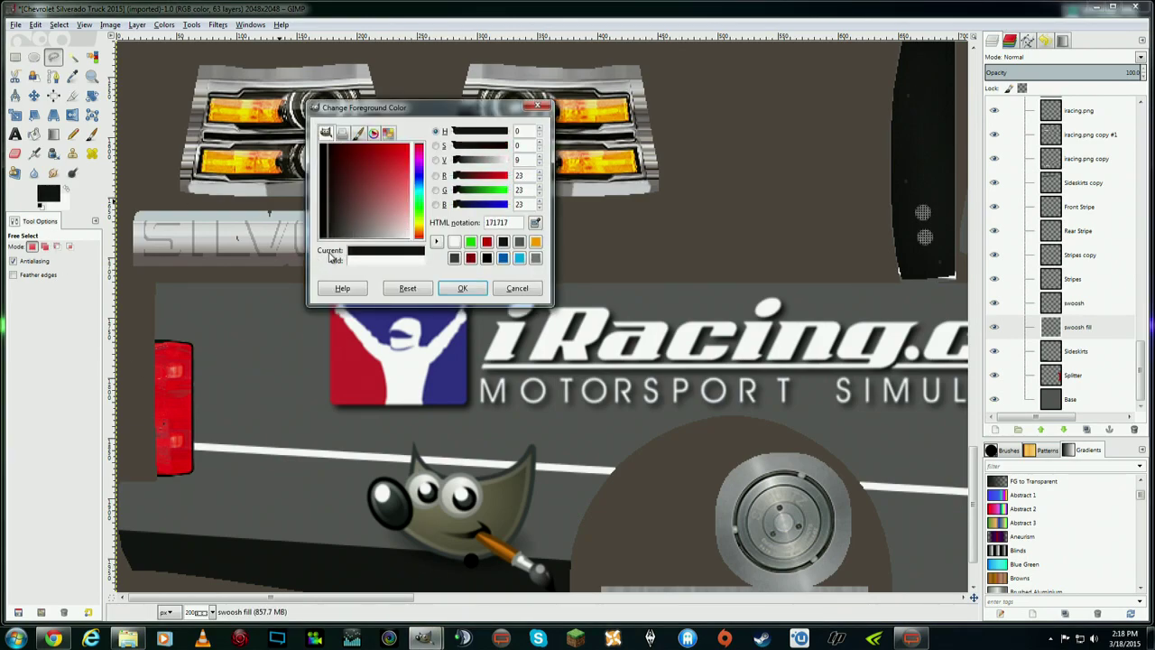
{"action": "left_click", "coordinate": [462, 288]}
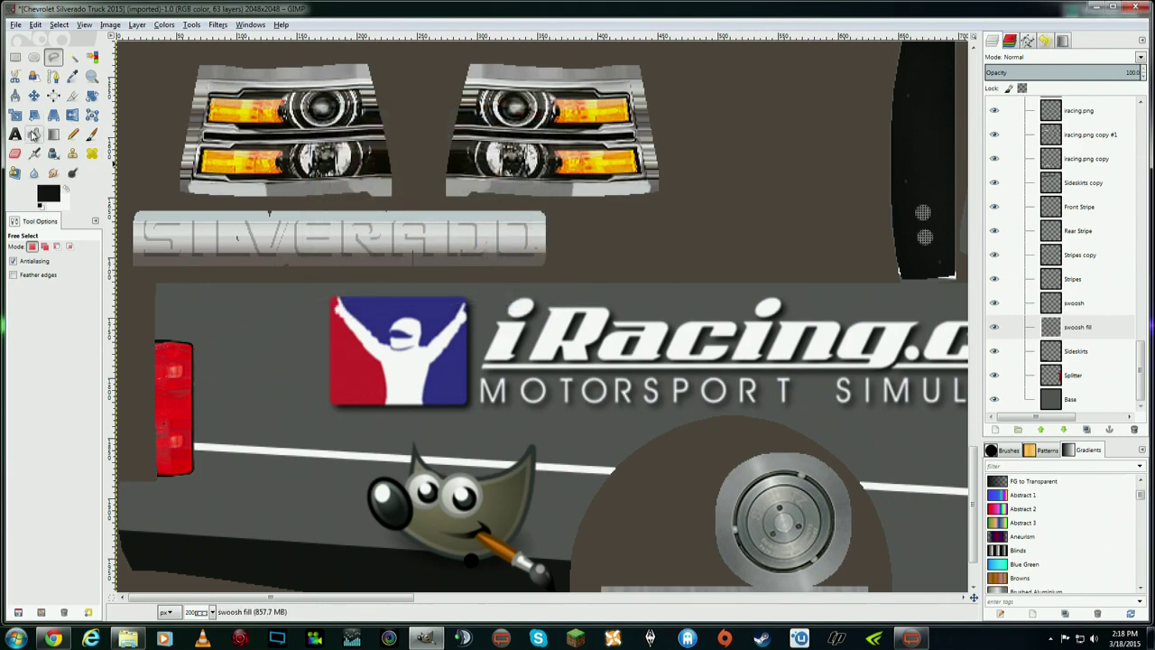
{"action": "key", "text": "shift+b"}
{"action": "left_click_drag", "start_coordinate": [406, 596], "coordinate": [688, 596]}
- Fill the swoosh selection with near-black, then clear the selection
{"action": "left_click", "coordinate": [502, 301]}
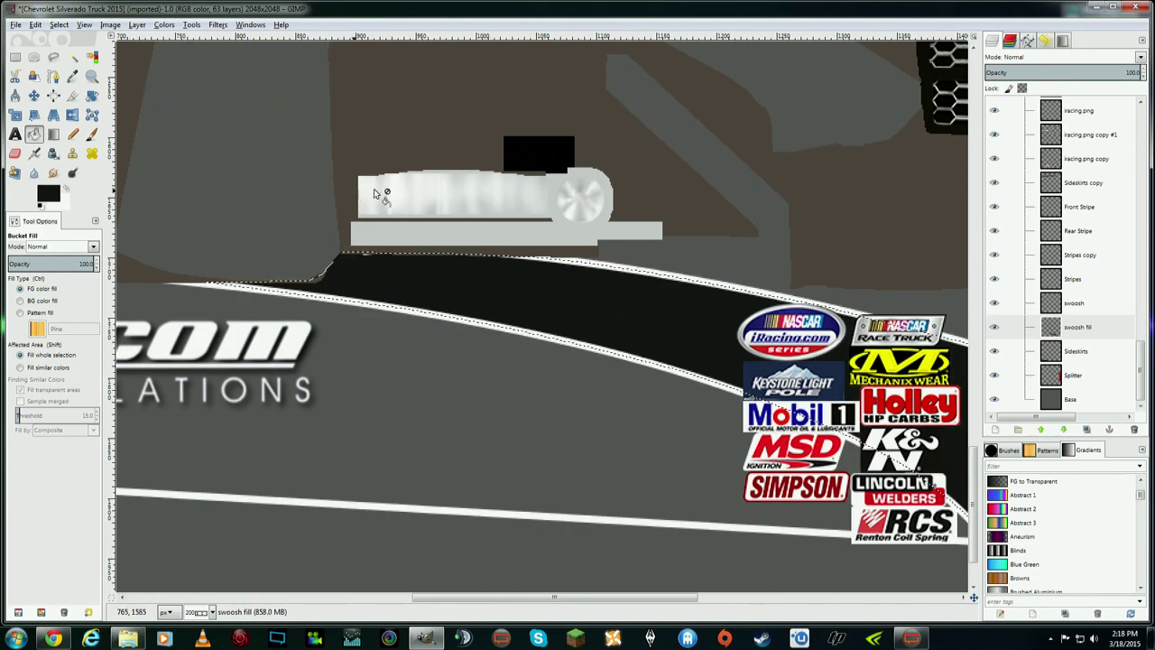
{"action": "left_click", "coordinate": [58, 24]}
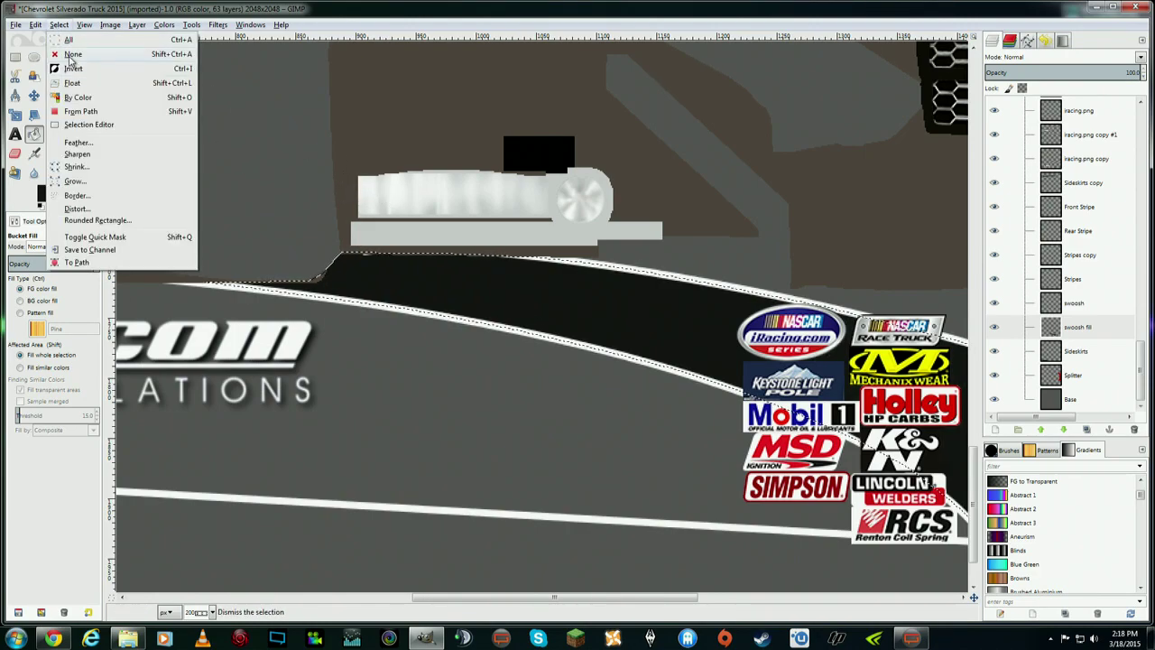
{"action": "left_click", "coordinate": [72, 64]}
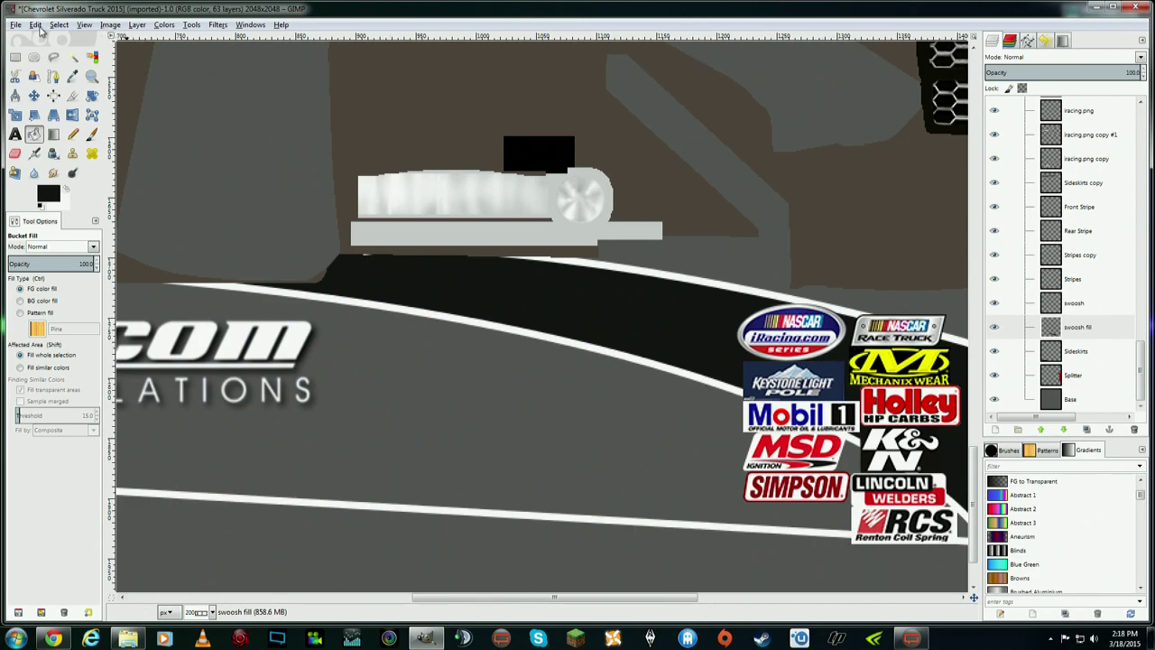
- Zoom to 1:2 (50%) to review the whole texture, then back to 1:1
{"action": "left_click", "coordinate": [83, 25]}
{"action": "mouse_move", "coordinate": [184, 65]}
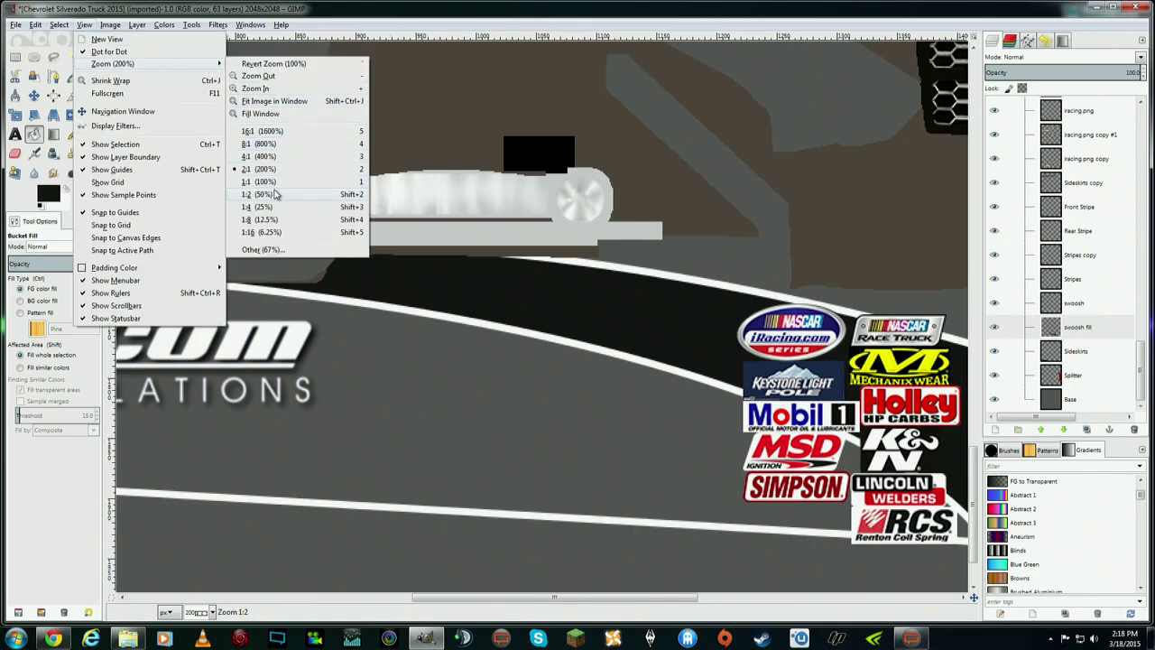
{"action": "left_click", "coordinate": [276, 195]}
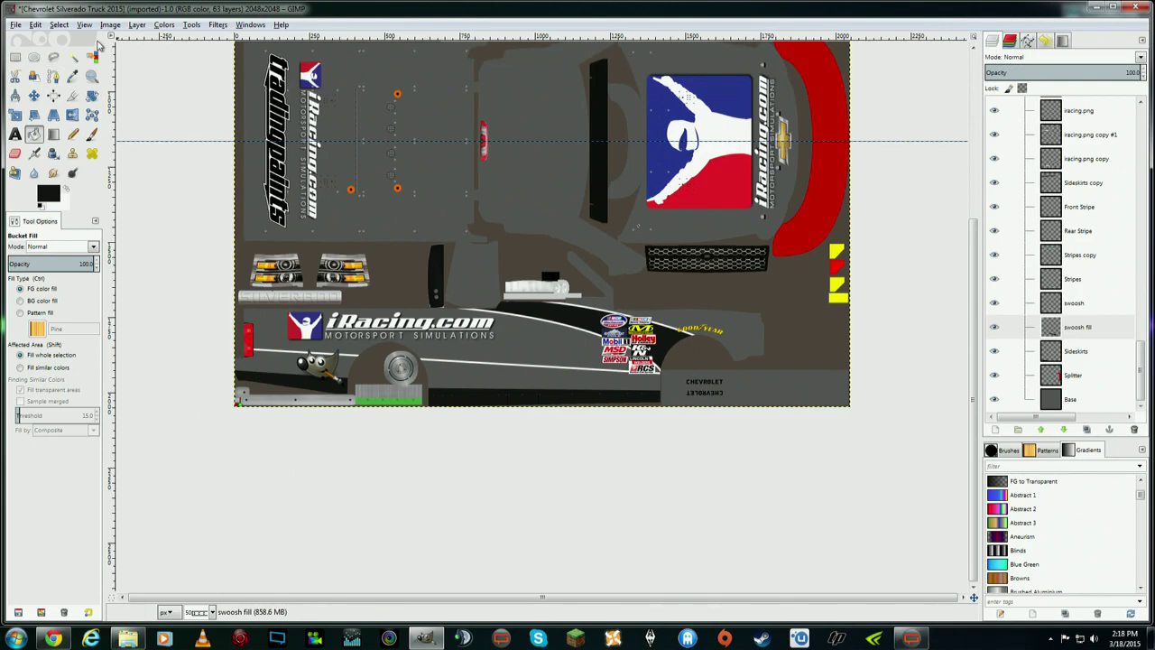
{"action": "left_click", "coordinate": [85, 24]}
{"action": "mouse_move", "coordinate": [142, 65]}
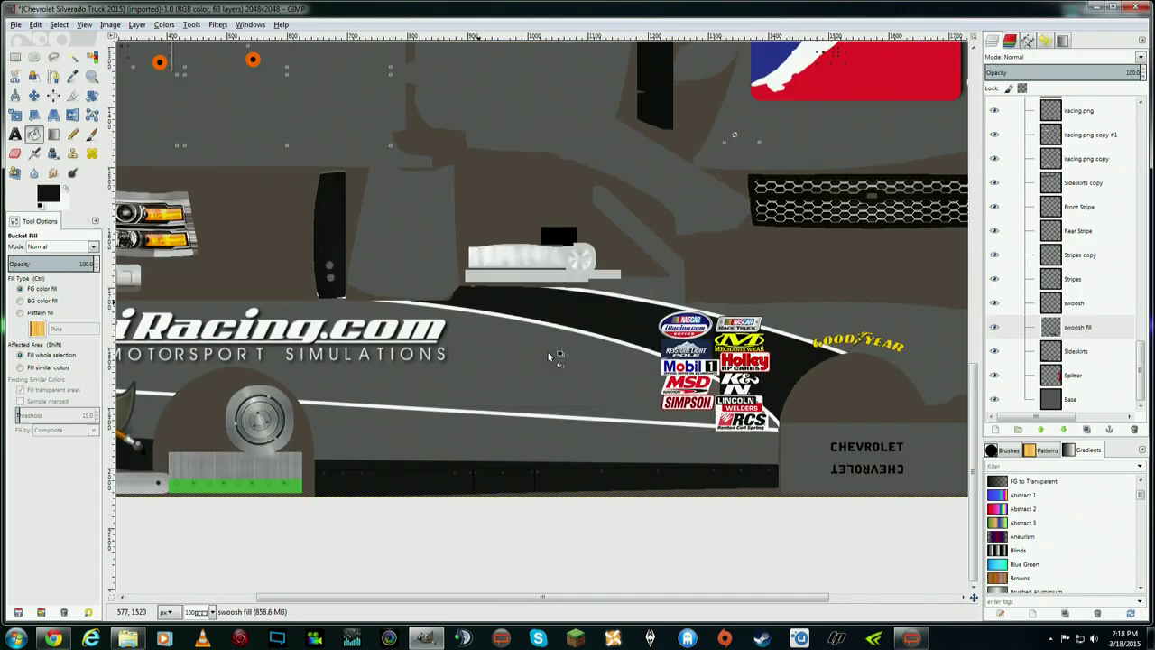
{"action": "left_click", "coordinate": [277, 182]}
{"action": "left_click_drag", "start_coordinate": [722, 598], "coordinate": [769, 599]}
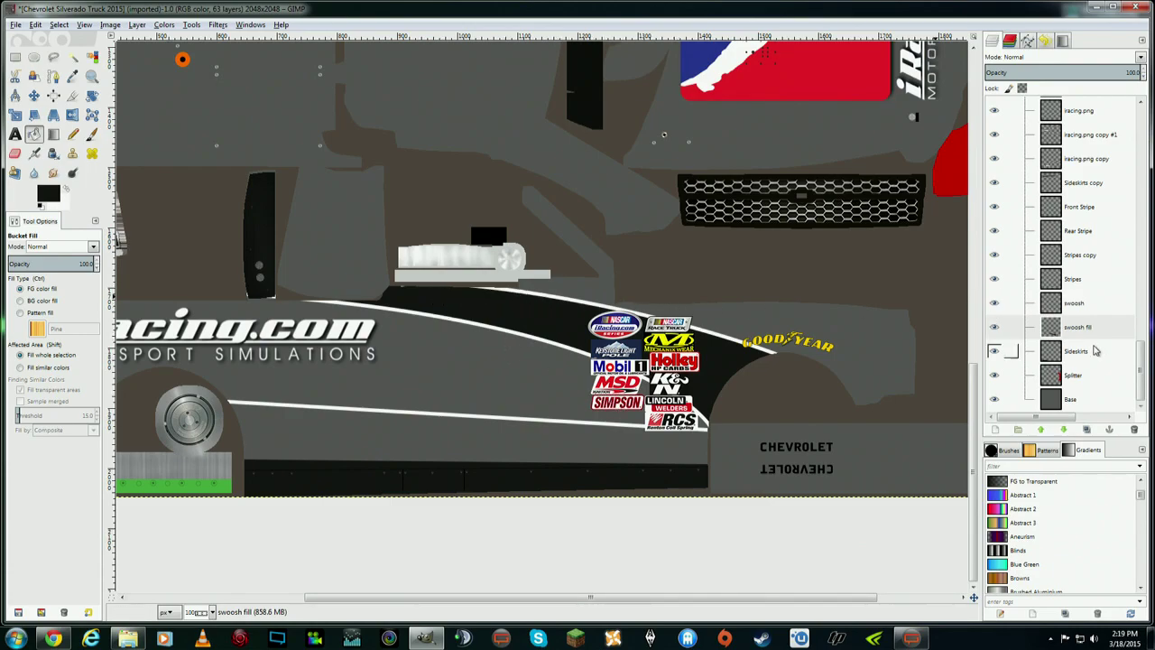
- Try the swoosh fill layer above the swoosh layer, then return it below
{"action": "left_click", "coordinate": [1090, 329]}
{"action": "left_click_drag", "start_coordinate": [1086, 331], "coordinate": [1089, 303]}
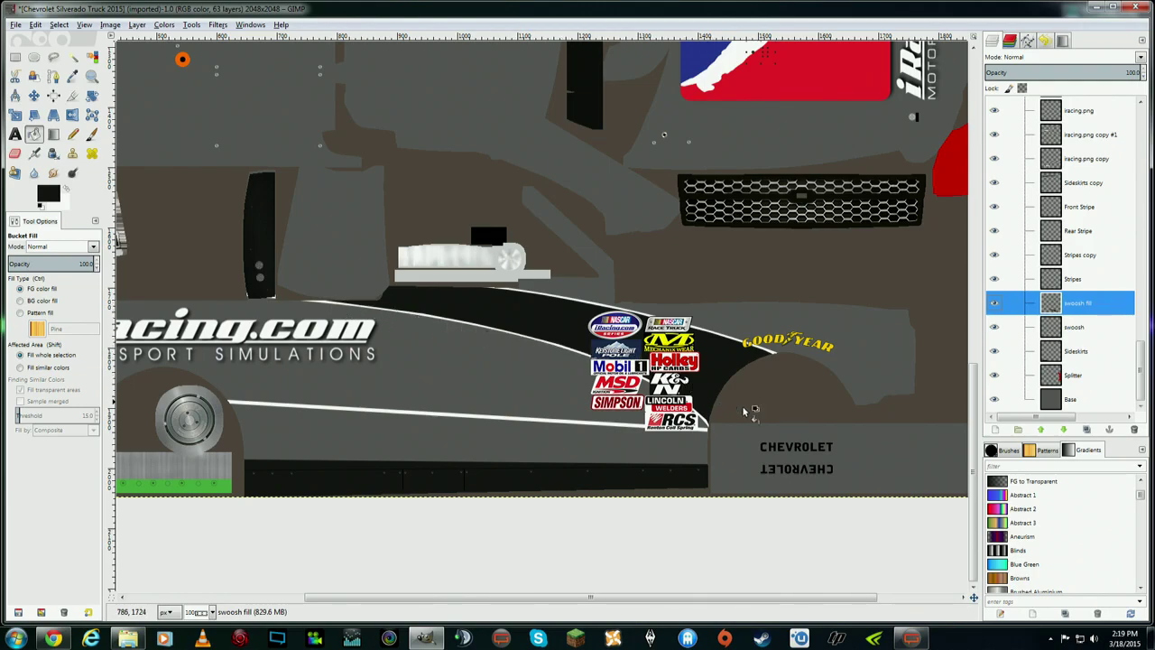
{"action": "left_click_drag", "start_coordinate": [1097, 328], "coordinate": [1101, 336]}
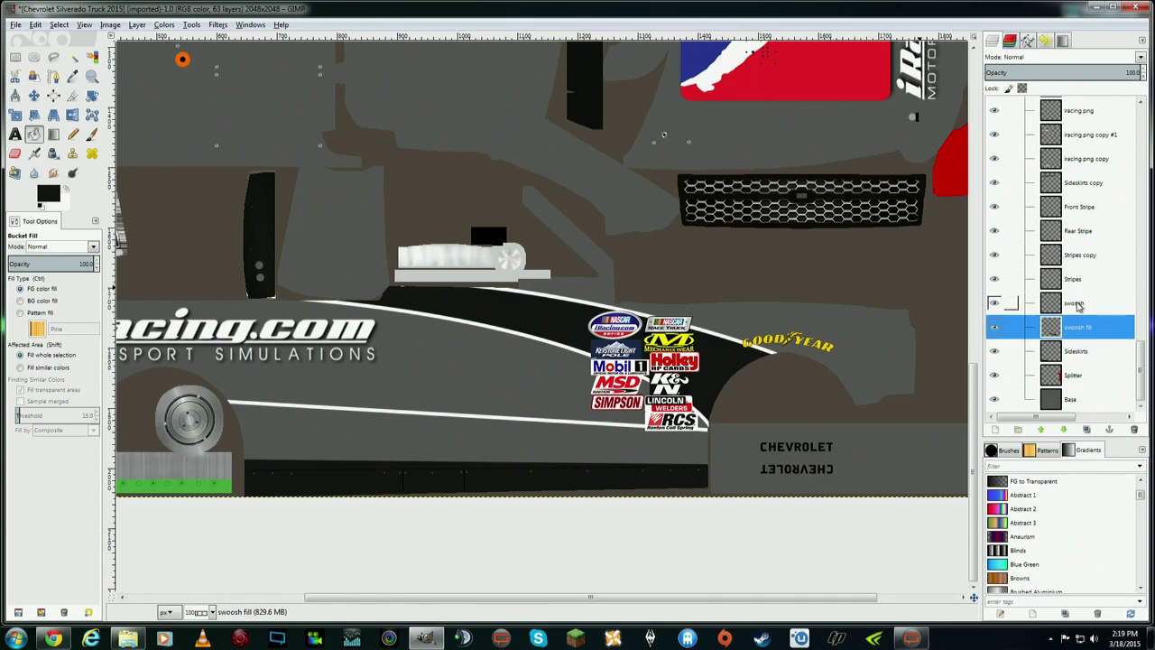
- Toggle the swoosh layer's visibility to compare, then erase a stray spot on the stripe
{"action": "double_click", "coordinate": [1067, 305]}
{"action": "double_click", "coordinate": [993, 305]}
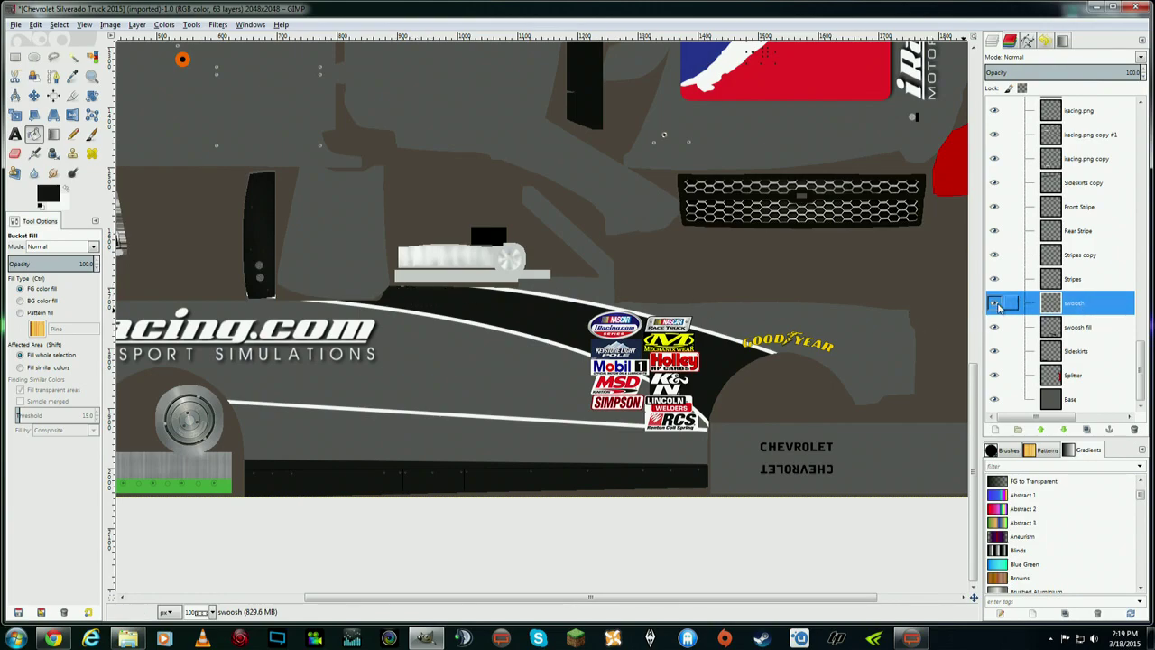
{"action": "left_click", "coordinate": [996, 307]}
{"action": "left_click", "coordinate": [994, 304]}
{"action": "left_click", "coordinate": [994, 304]}
{"action": "left_click", "coordinate": [995, 304]}
{"action": "left_click", "coordinate": [15, 155]}
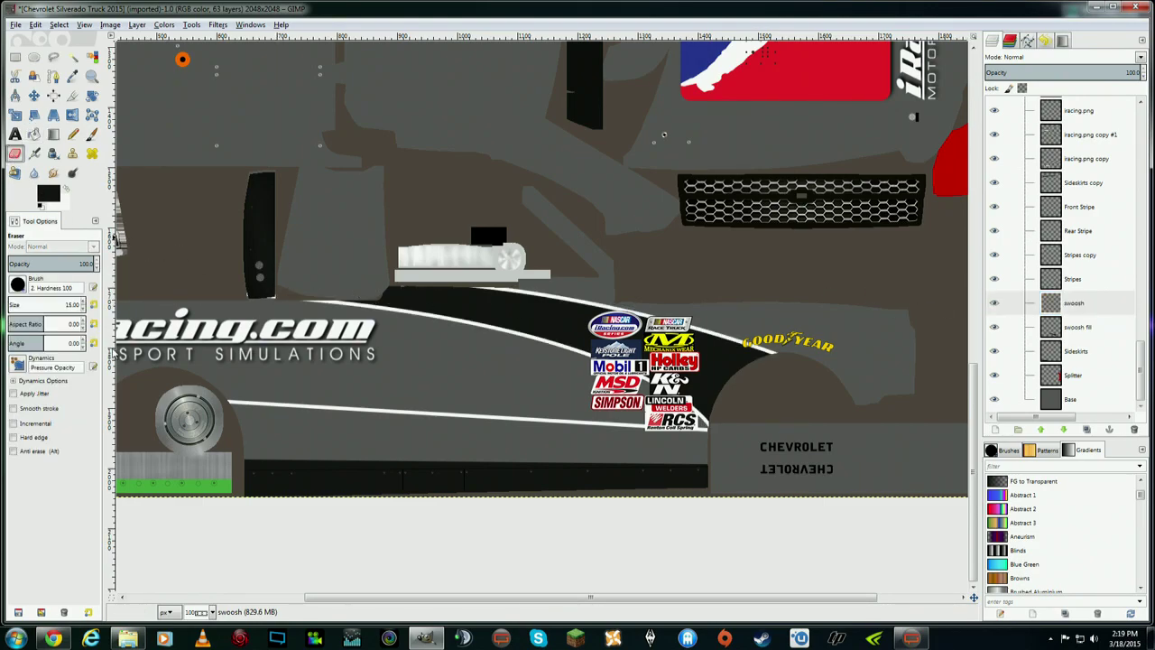
{"action": "left_click", "coordinate": [401, 290]}
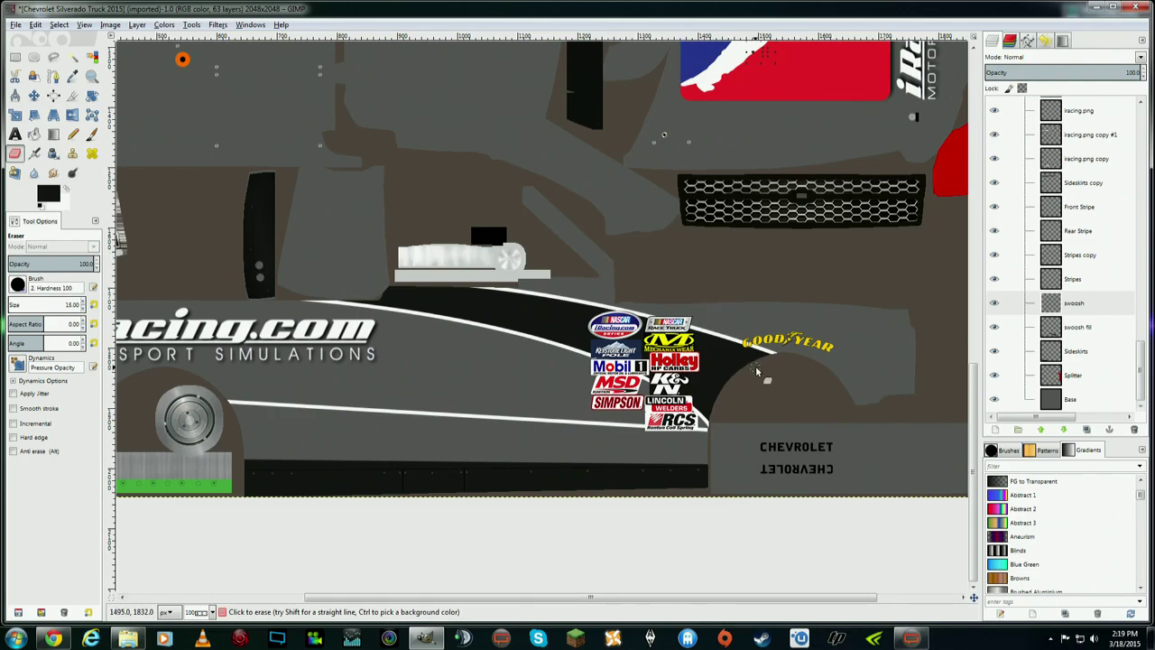
- Zoom to 1:2 (50%) and scroll up and down to inspect the full truck texture
{"action": "left_click", "coordinate": [84, 25]}
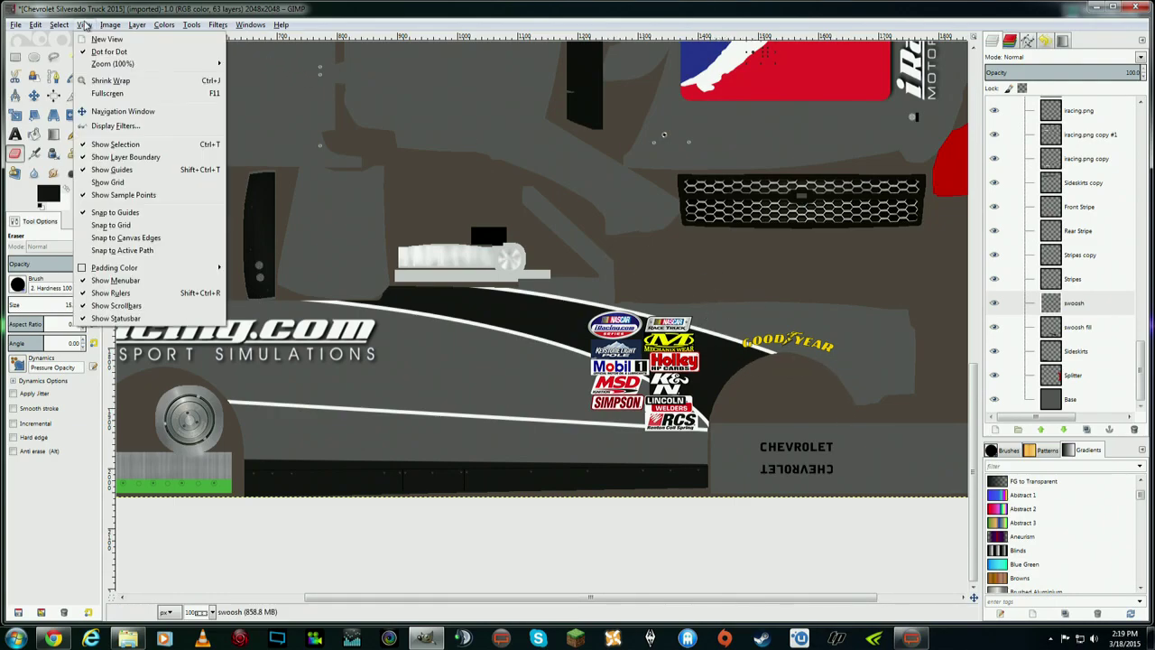
{"action": "mouse_move", "coordinate": [126, 65]}
{"action": "left_click", "coordinate": [281, 197]}
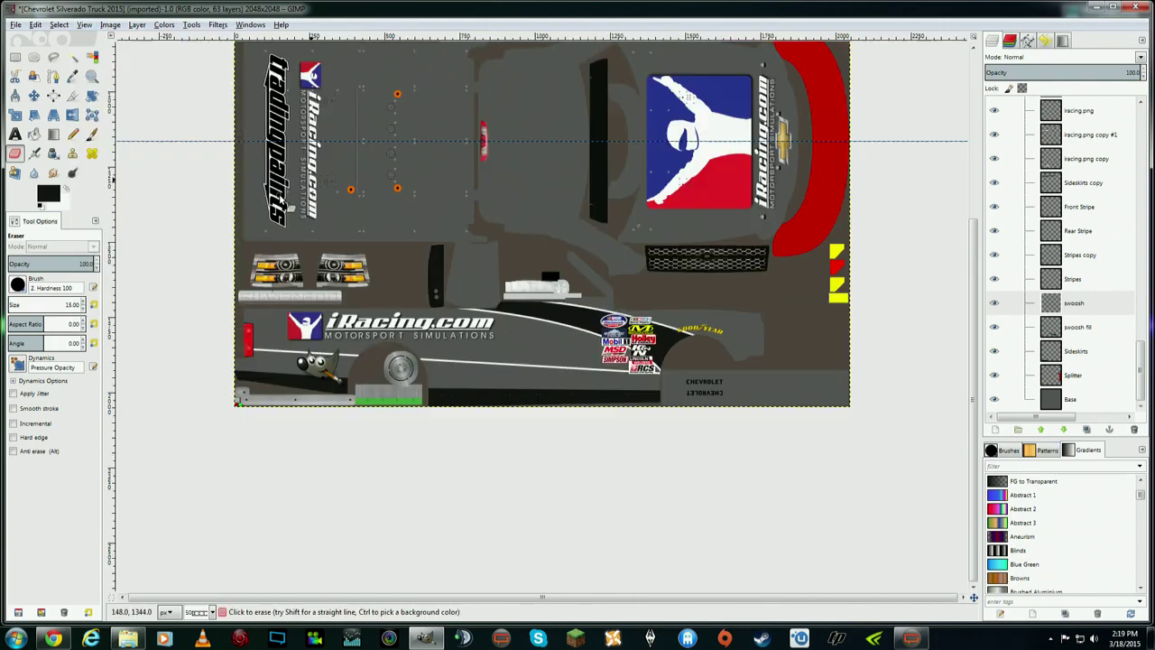
{"action": "scroll", "coordinate": [726, 343], "scroll_direction": "up", "scroll_amount": 4}
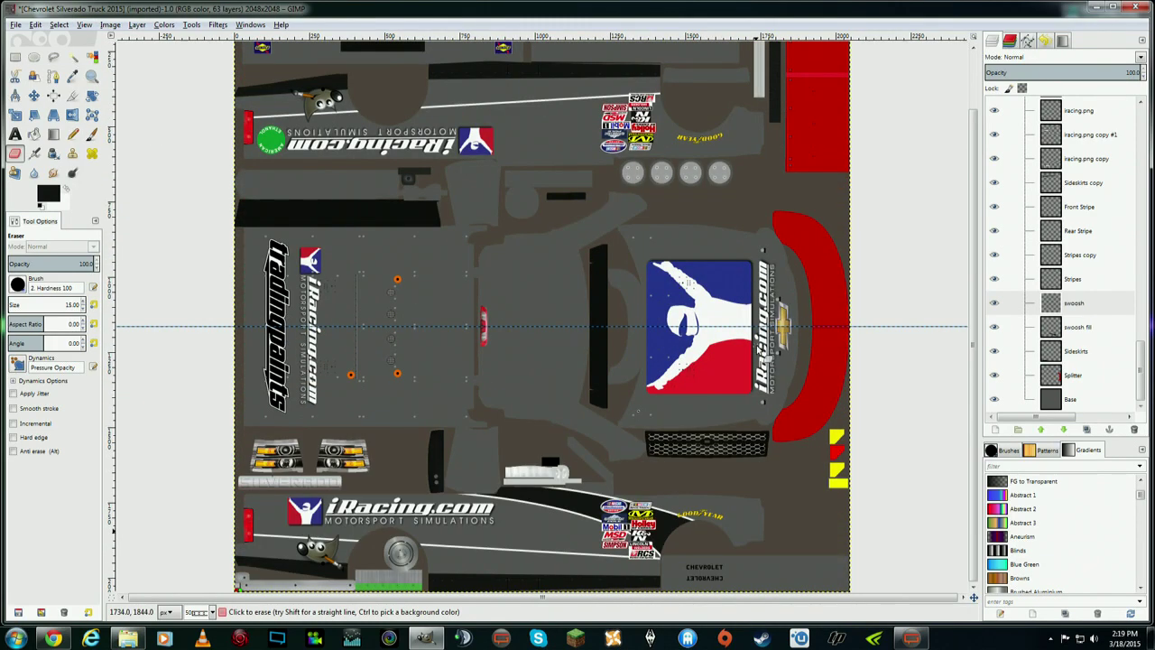
{"action": "scroll", "coordinate": [849, 365], "scroll_direction": "up", "scroll_amount": 1}
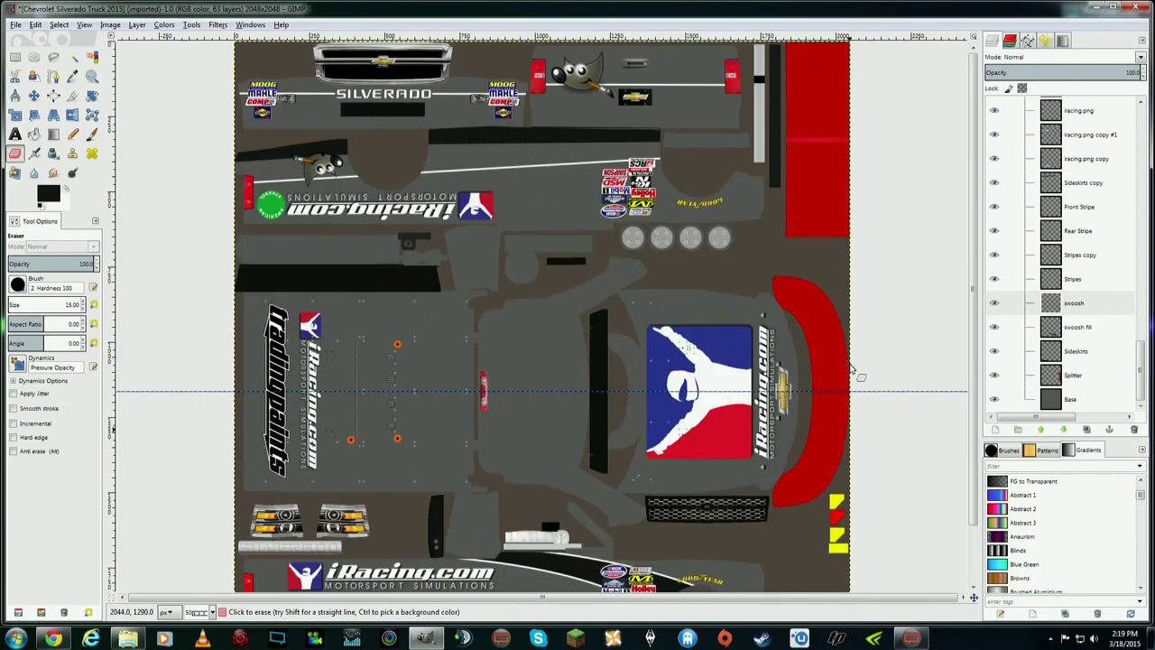
{"action": "scroll", "coordinate": [850, 365], "scroll_direction": "down", "scroll_amount": 1}
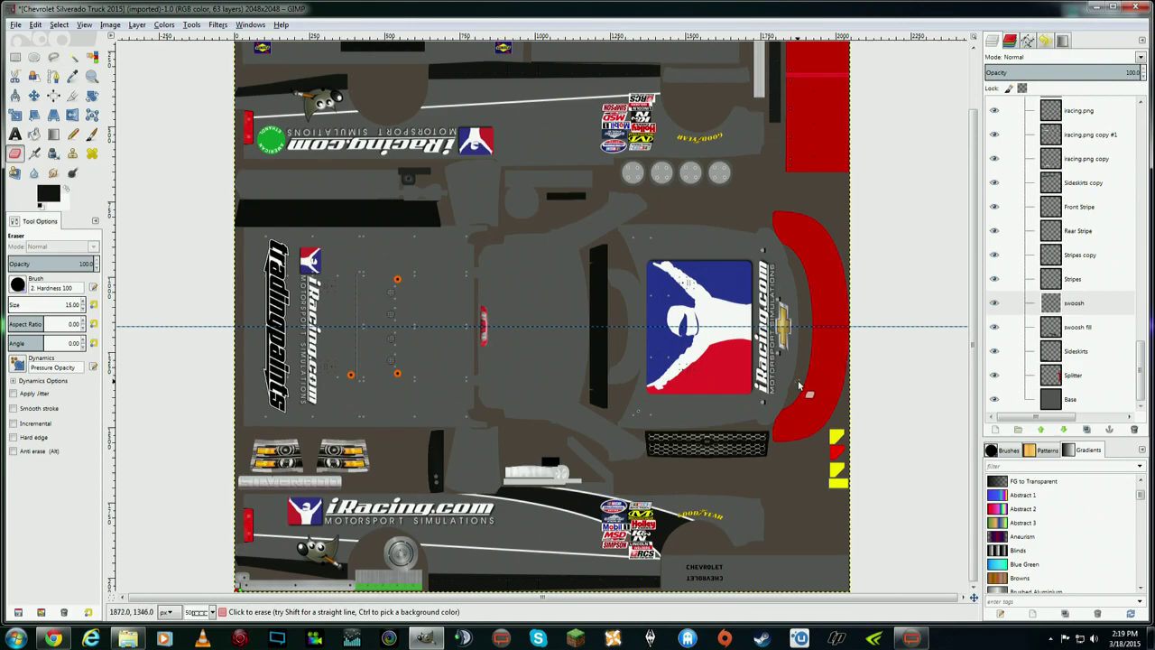
{"action": "scroll", "coordinate": [799, 386], "scroll_direction": "up", "scroll_amount": 1}
{"action": "scroll", "coordinate": [820, 385], "scroll_direction": "down", "scroll_amount": 1}
{"action": "scroll", "coordinate": [826, 381], "scroll_direction": "up", "scroll_amount": 1}
{"action": "scroll", "coordinate": [836, 361], "scroll_direction": "down", "scroll_amount": 1}
{"action": "scroll", "coordinate": [837, 352], "scroll_direction": "up", "scroll_amount": 1}
{"action": "scroll", "coordinate": [837, 339], "scroll_direction": "down", "scroll_amount": 1}
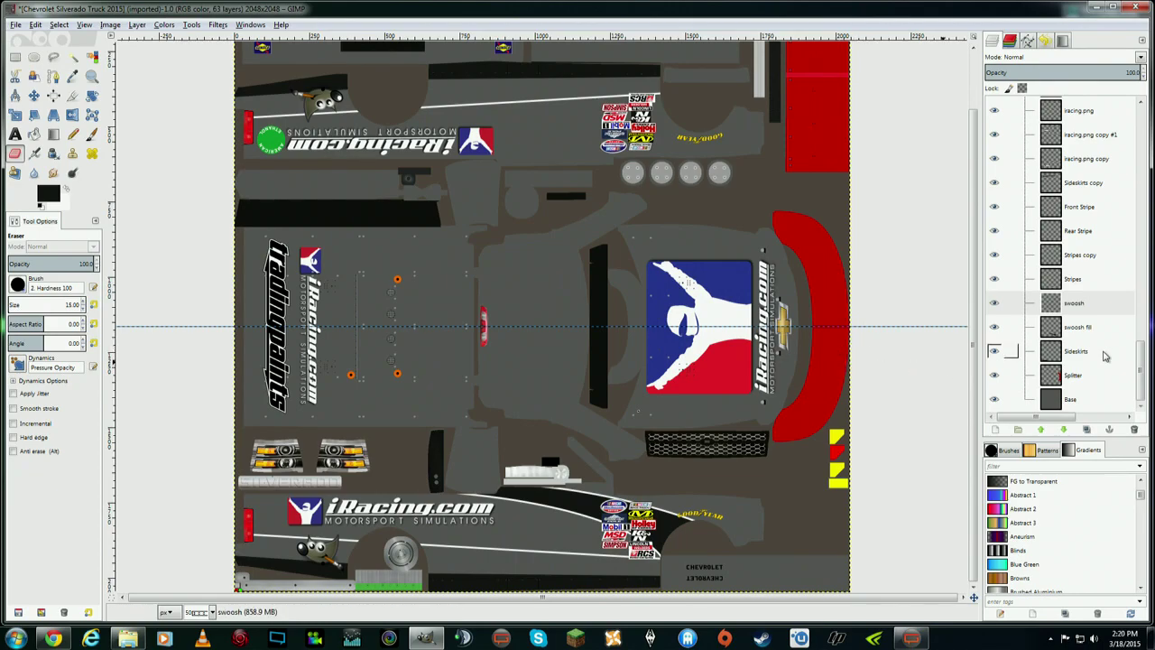
- Merge the swoosh layer down into swoosh fill and check it by toggling visibility
{"action": "left_click", "coordinate": [1012, 327]}
{"action": "left_click", "coordinate": [1017, 304]}
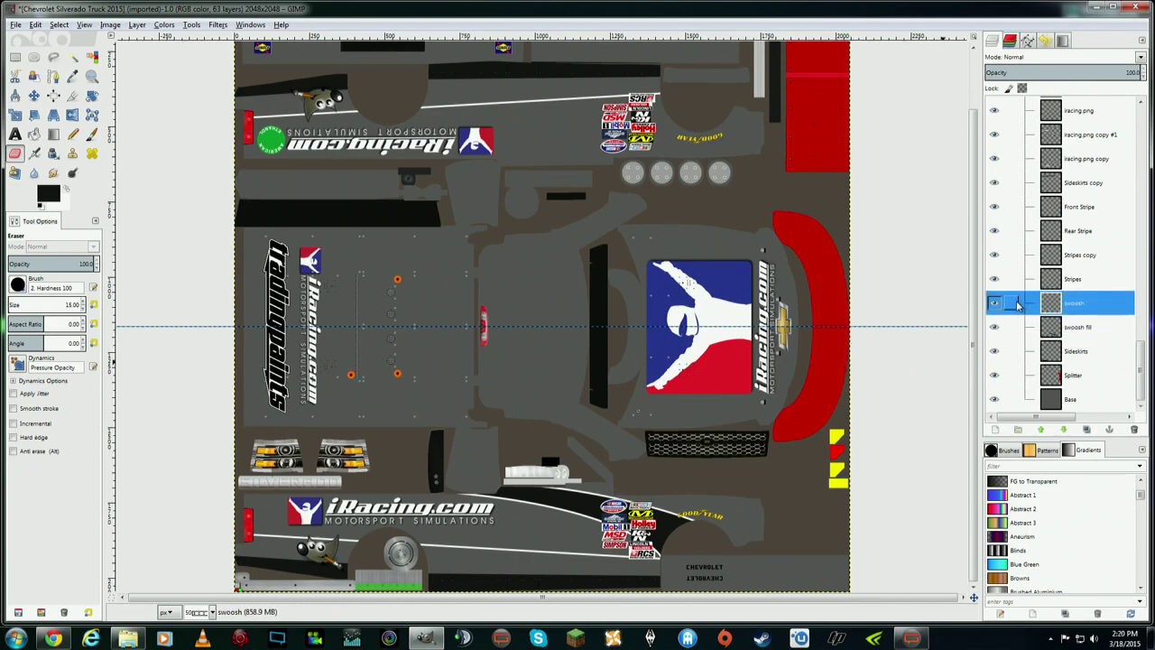
{"action": "right_click", "coordinate": [1070, 306]}
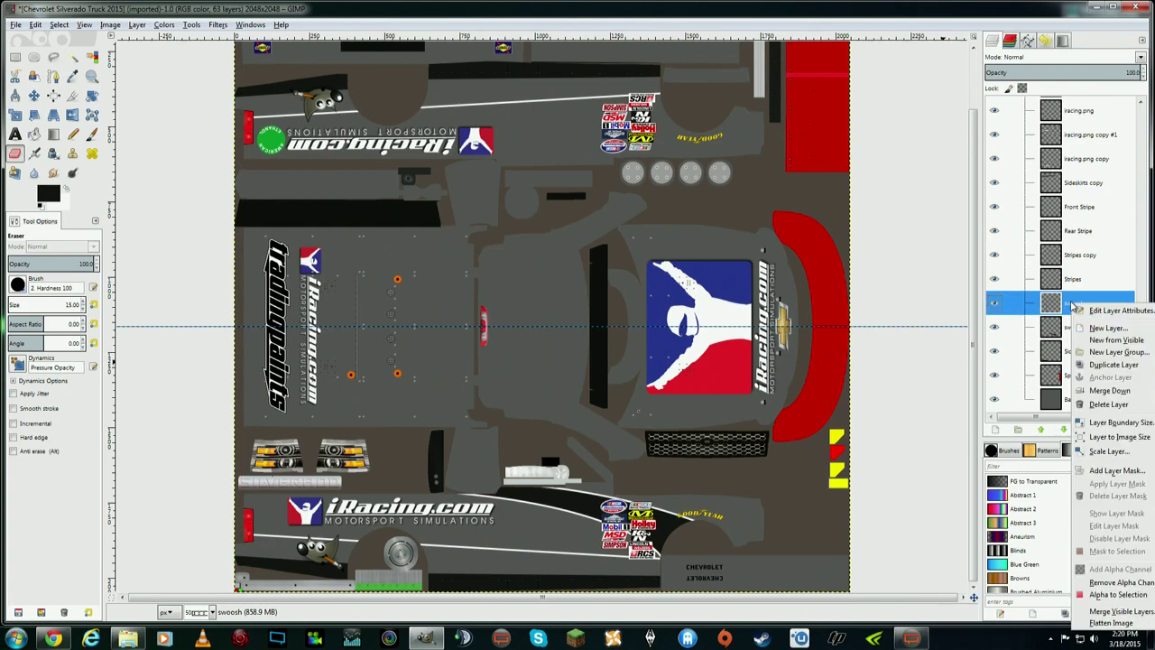
{"action": "left_click", "coordinate": [1110, 391]}
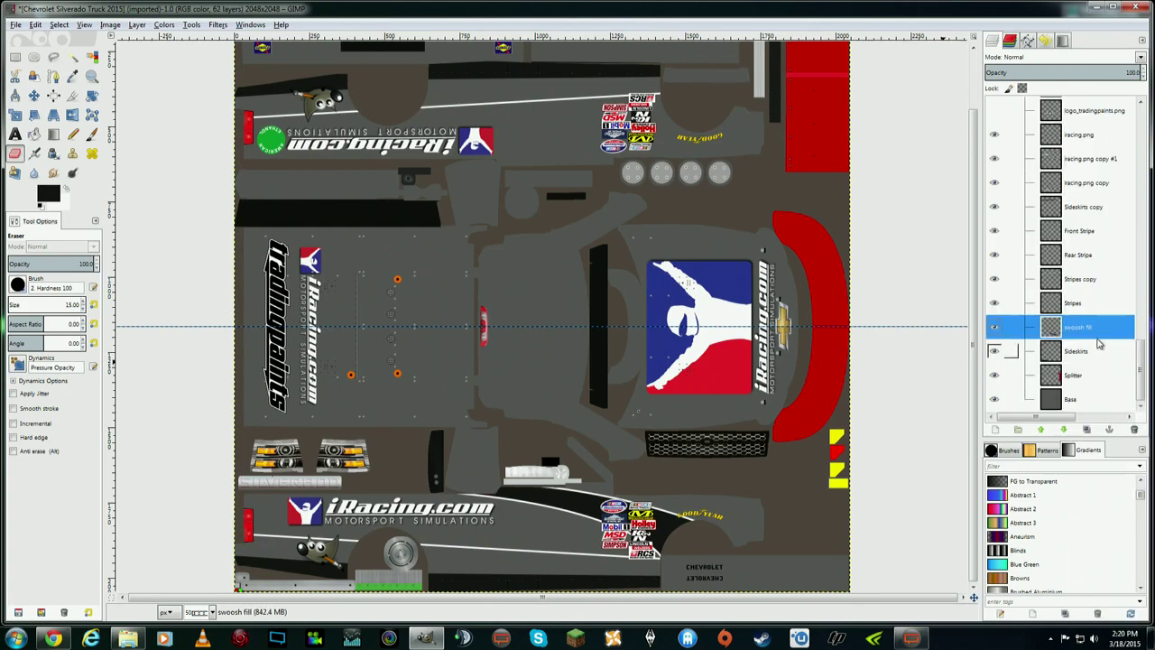
{"action": "left_click", "coordinate": [994, 327]}
{"action": "left_click", "coordinate": [994, 327]}
{"action": "left_click", "coordinate": [996, 329]}
{"action": "left_click", "coordinate": [996, 328]}
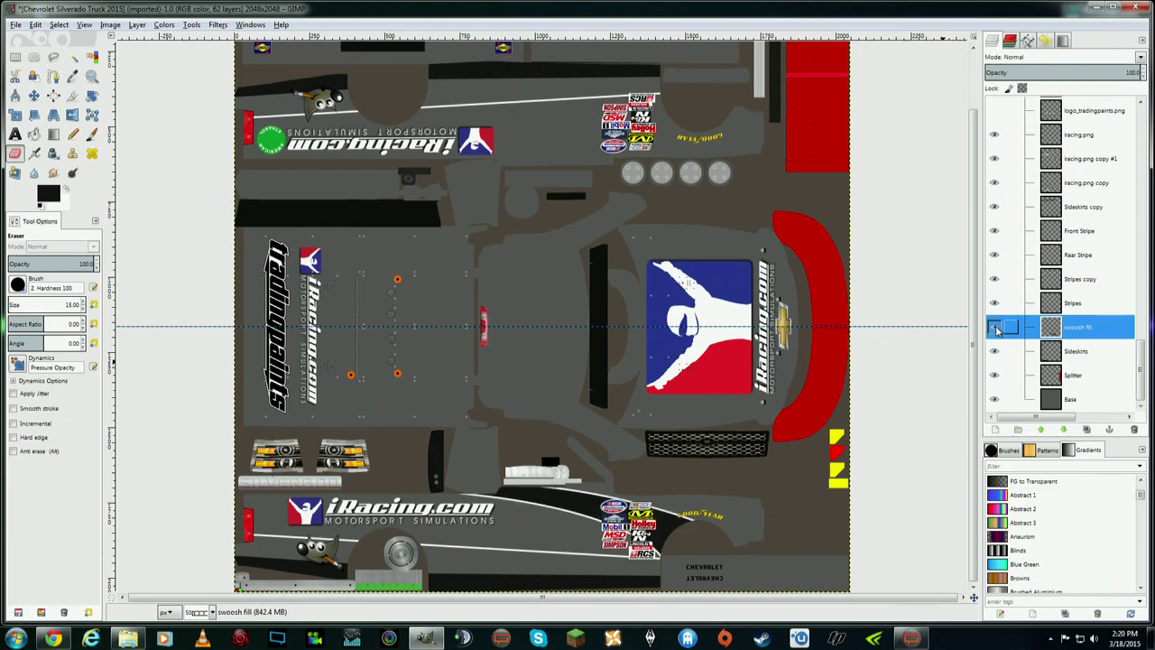
- Duplicate the swoosh fill layer and flip the copy horizontally
{"action": "right_click", "coordinate": [1080, 330]}
{"action": "left_click", "coordinate": [1133, 65]}
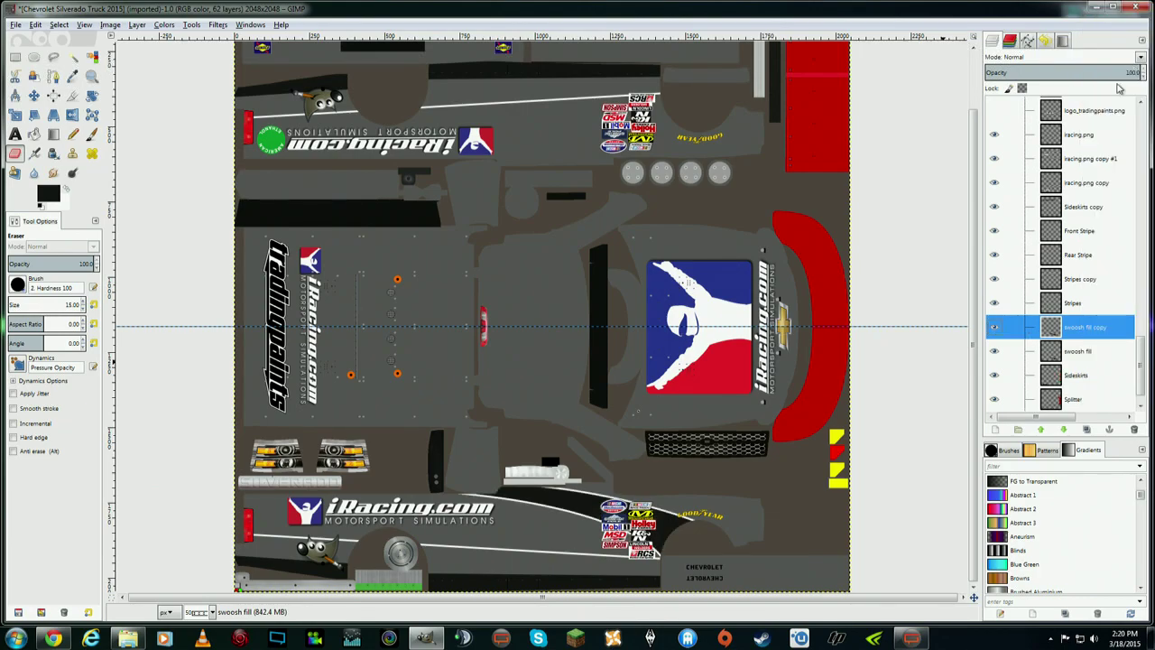
{"action": "left_click", "coordinate": [137, 26]}
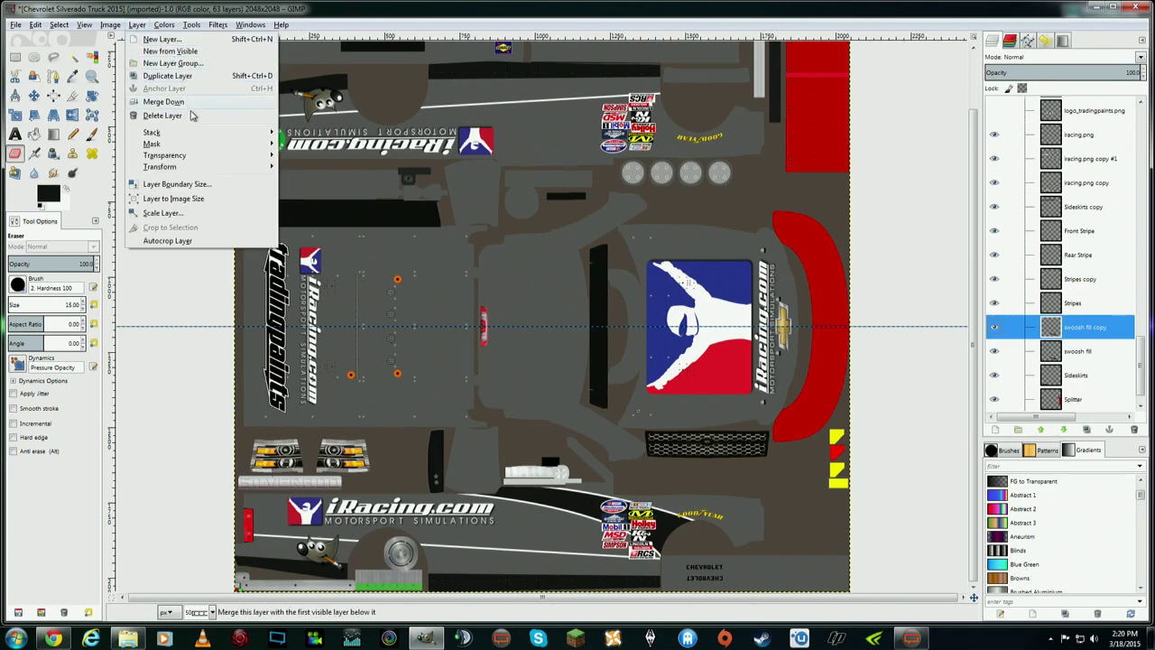
{"action": "mouse_move", "coordinate": [248, 167]}
{"action": "left_click", "coordinate": [322, 169]}
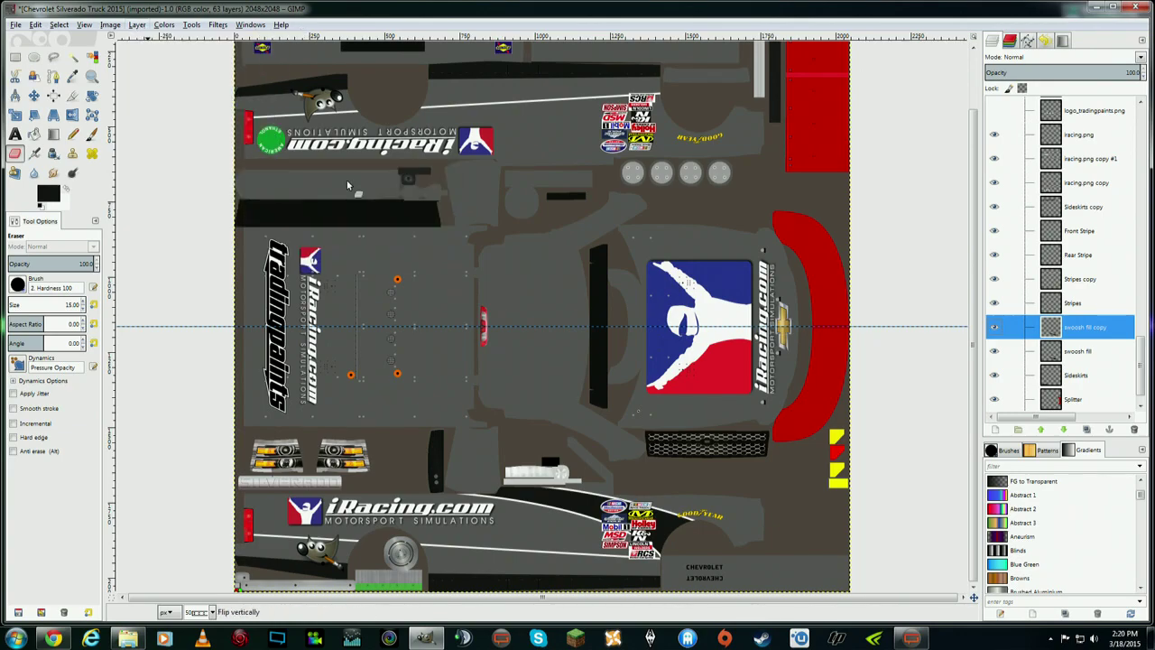
- Move the mirrored swoosh fill copy down and to the left
{"action": "left_click", "coordinate": [33, 95]}
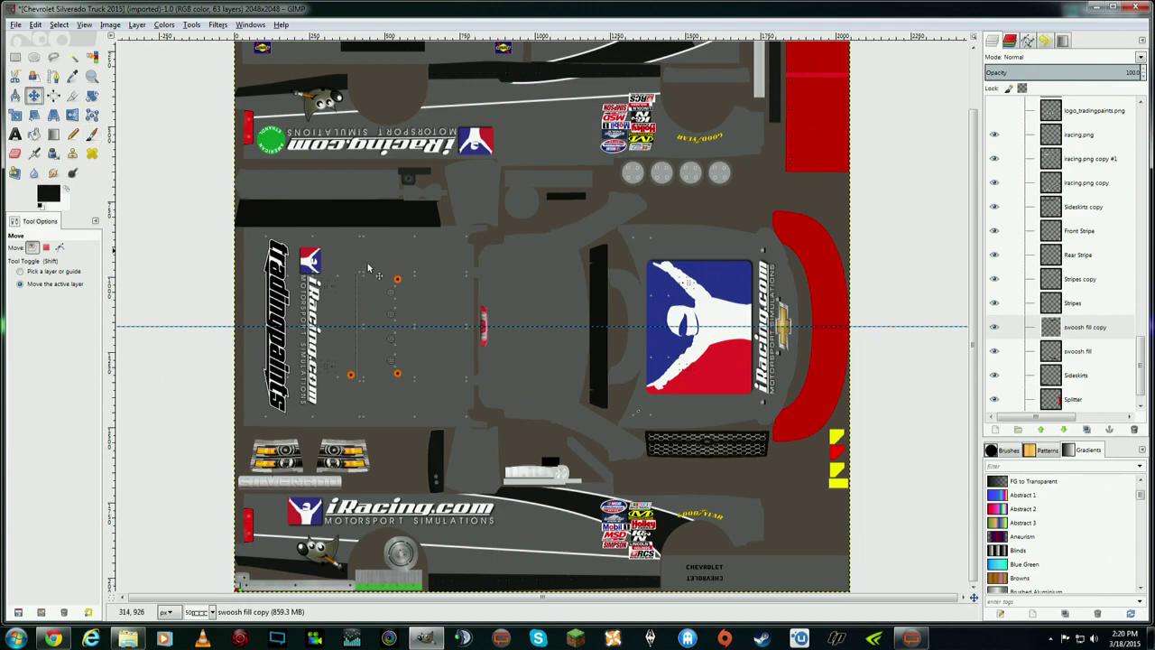
{"action": "left_click_drag", "start_coordinate": [976, 310], "coordinate": [977, 253]}
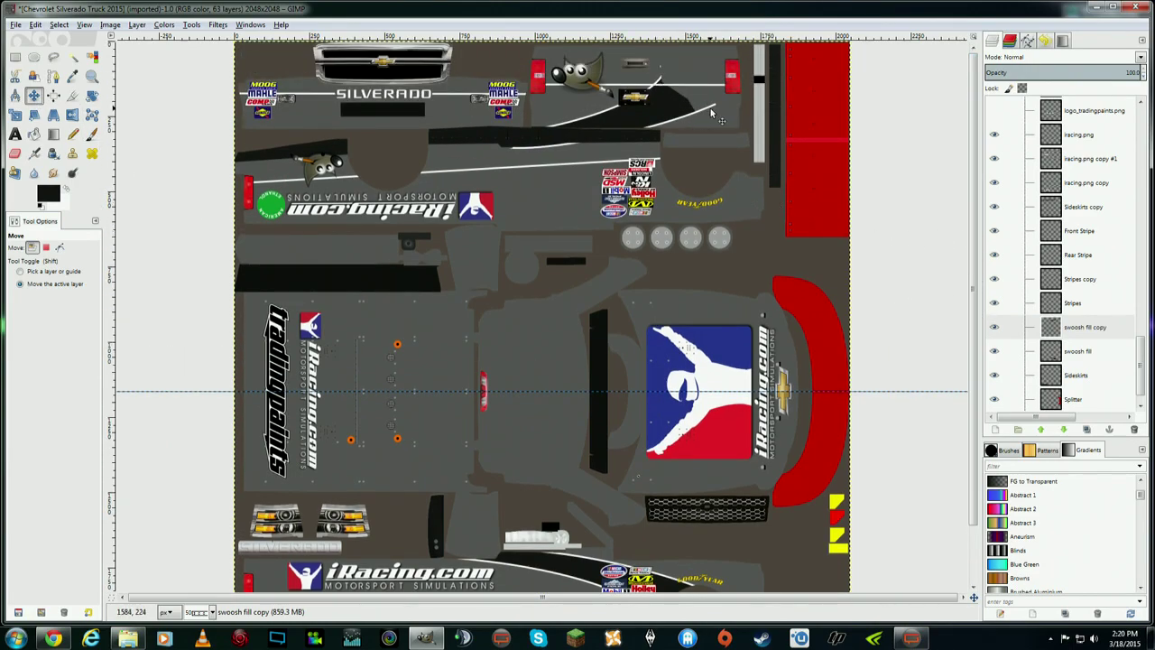
{"action": "left_click_drag", "start_coordinate": [979, 233], "coordinate": [983, 287]}
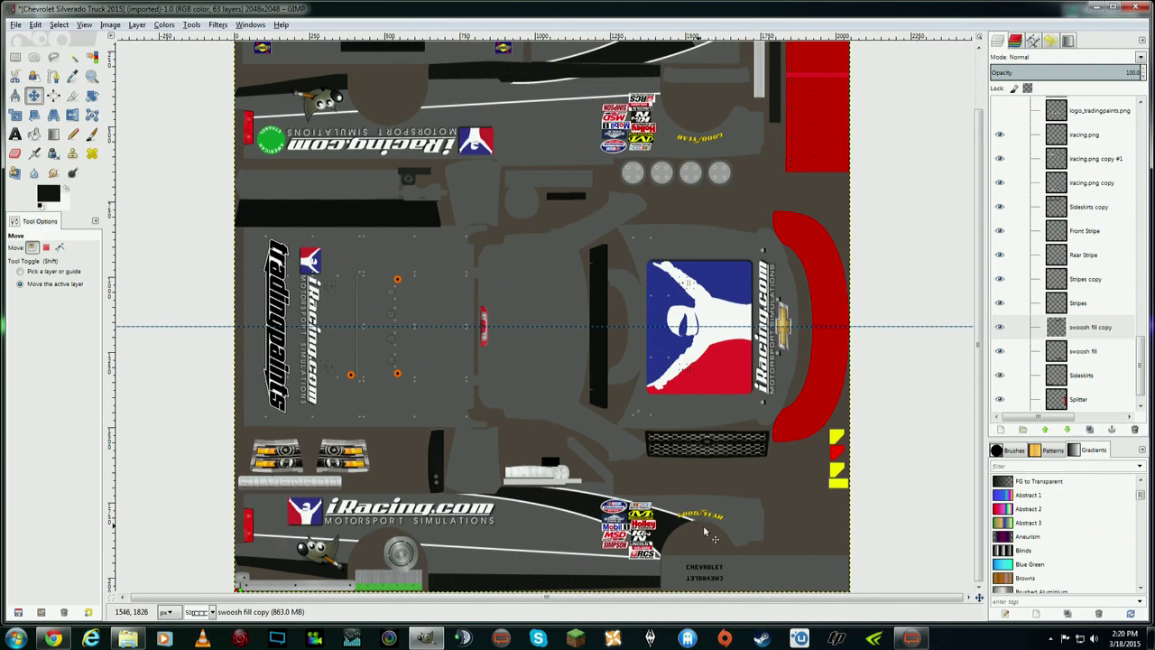
{"action": "scroll", "coordinate": [748, 397], "scroll_direction": "up", "scroll_amount": 2}
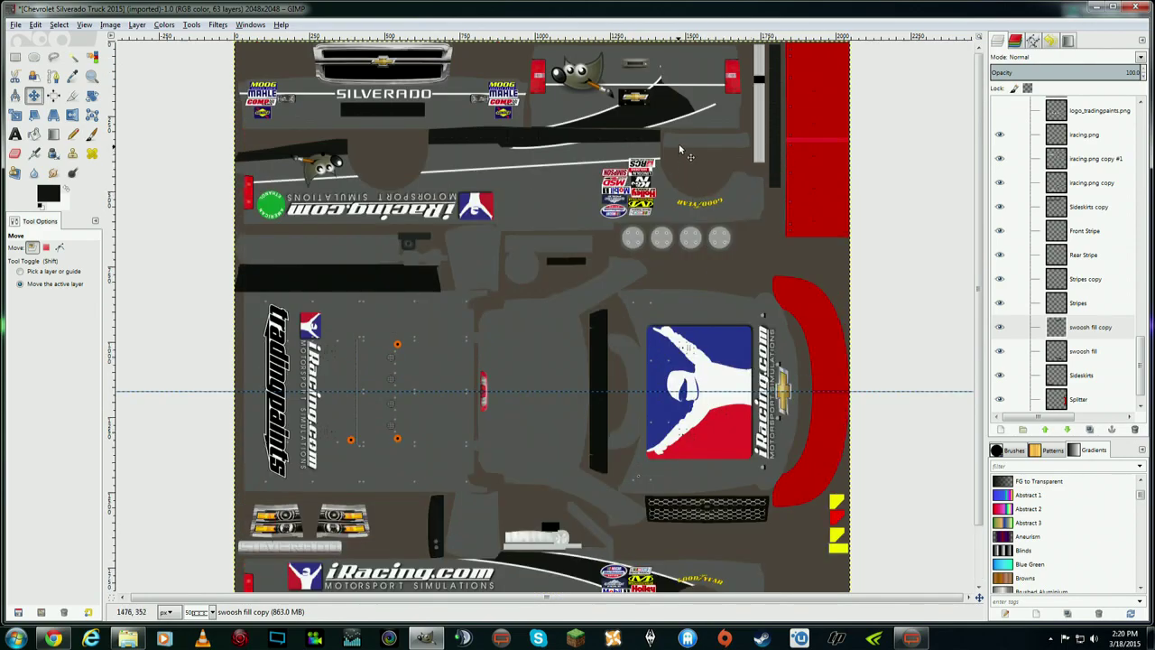
{"action": "scroll", "coordinate": [982, 361], "scroll_direction": "down", "scroll_amount": 2}
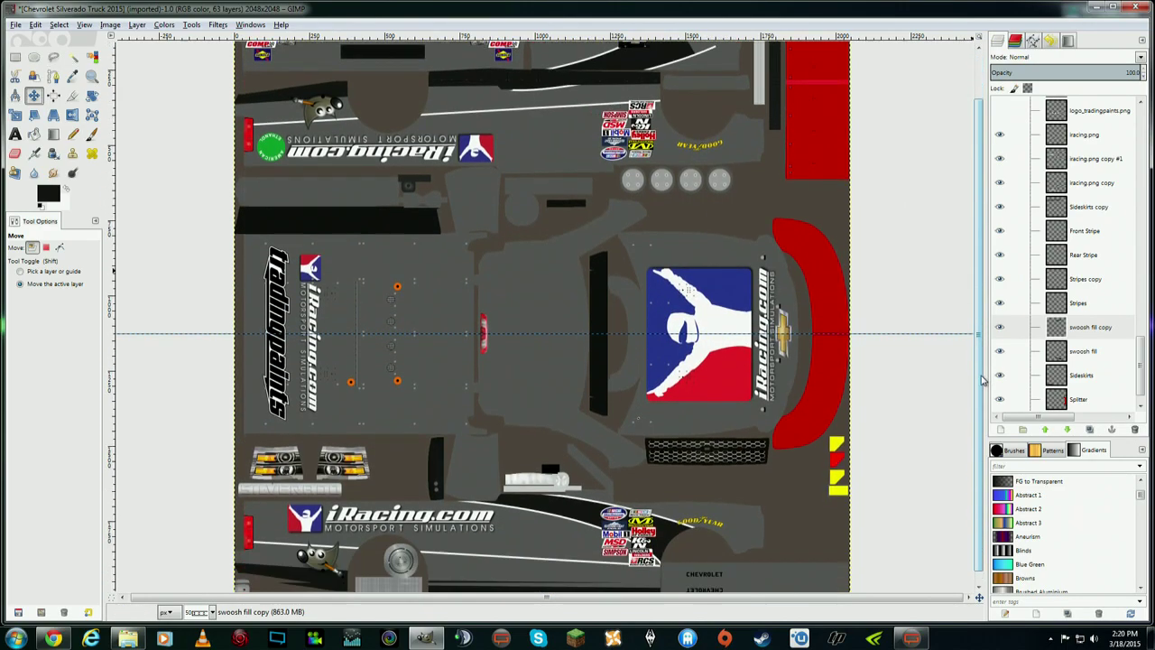
{"action": "scroll", "coordinate": [986, 399], "scroll_direction": "up", "scroll_amount": 2}
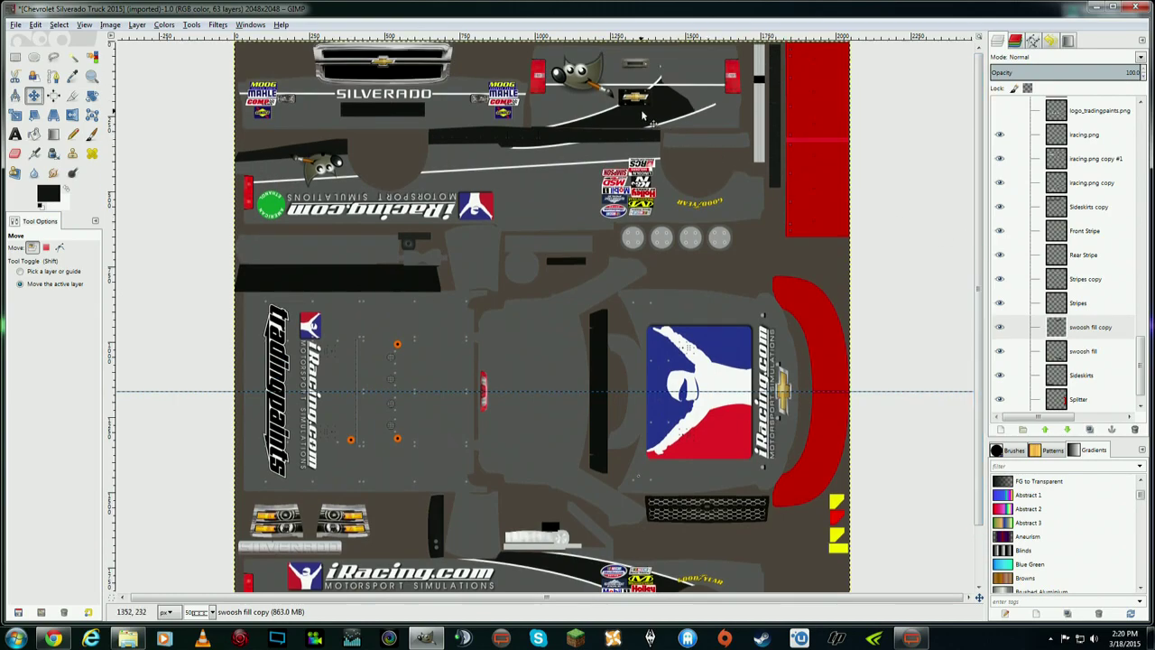
{"action": "left_click", "coordinate": [1017, 328]}
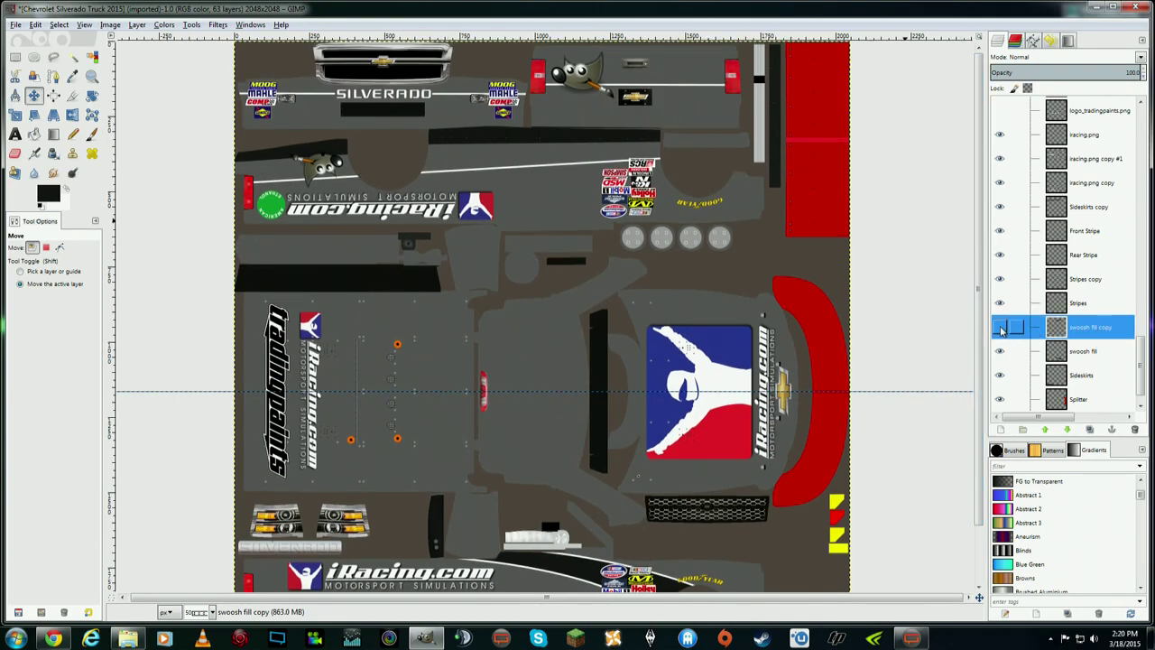
{"action": "left_click_drag", "start_coordinate": [628, 120], "coordinate": [619, 140]}
- Drag the mirrored swoosh further down onto the upper side panel
{"action": "left_click_drag", "start_coordinate": [618, 152], "coordinate": [625, 199]}
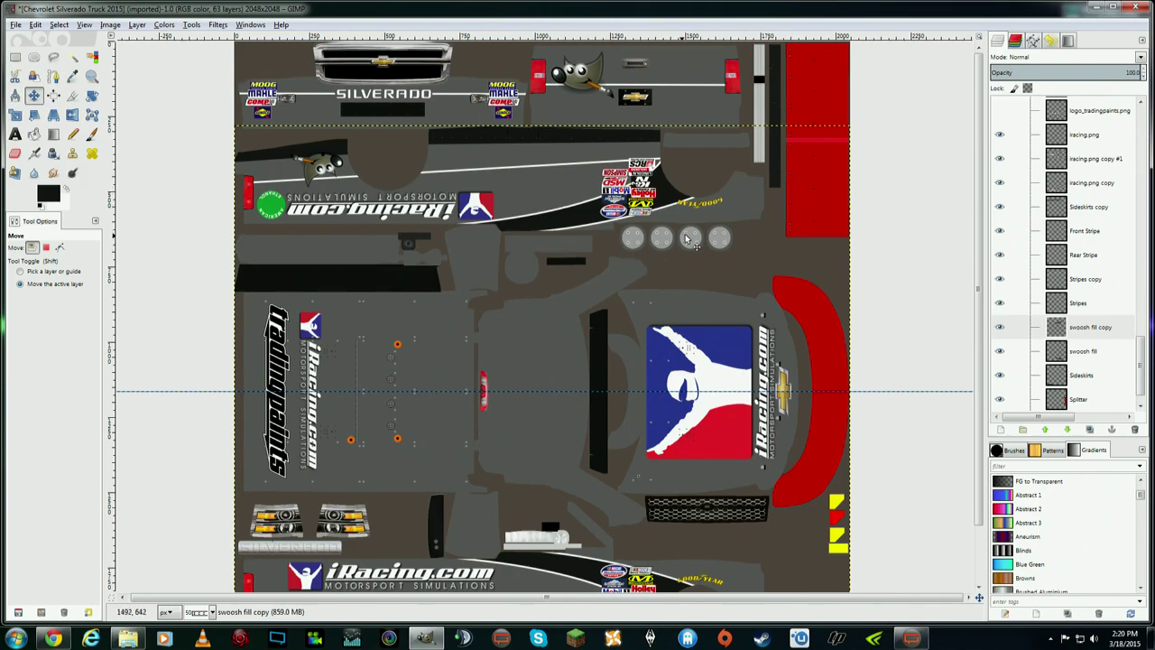
{"action": "scroll", "coordinate": [669, 248], "scroll_direction": "down", "scroll_amount": 2}
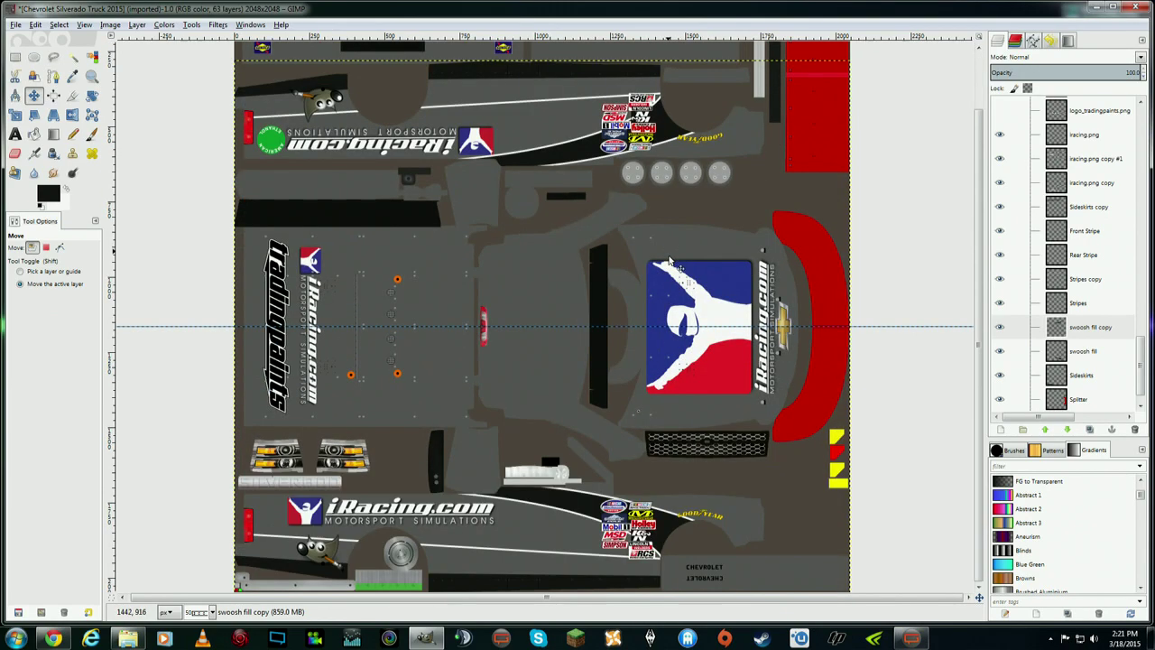
{"action": "scroll", "coordinate": [679, 275], "scroll_direction": "up", "scroll_amount": 2}
{"action": "scroll", "coordinate": [704, 230], "scroll_direction": "down", "scroll_amount": 2}
{"action": "scroll", "coordinate": [999, 287], "scroll_direction": "up", "scroll_amount": 1}
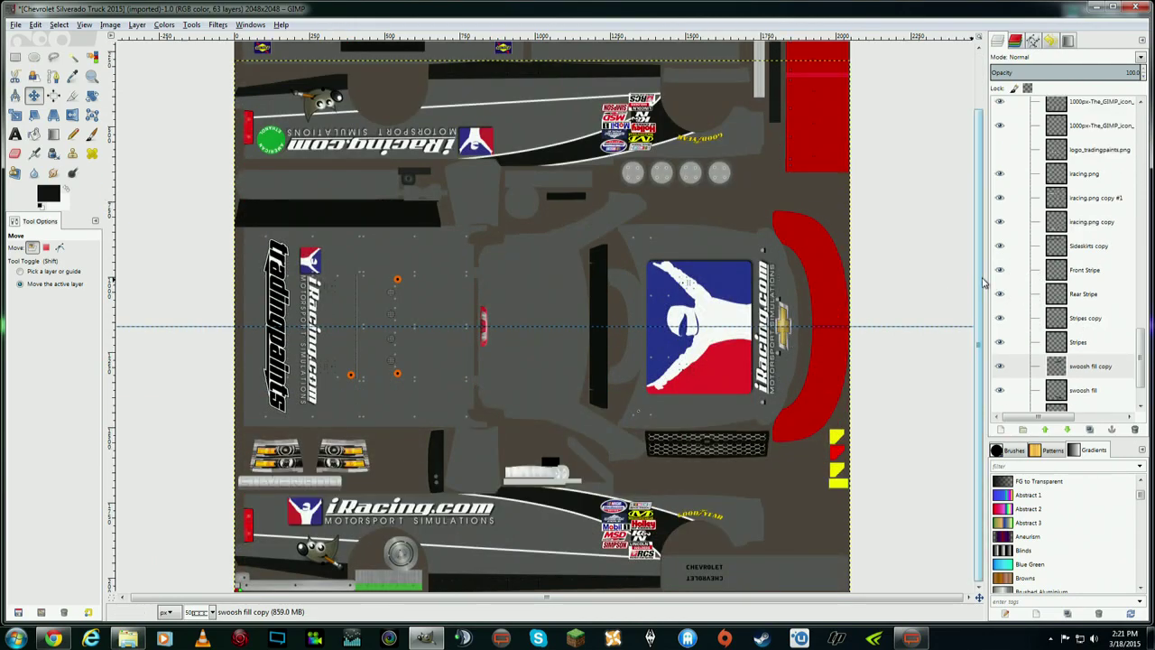
{"action": "scroll", "coordinate": [431, 332], "scroll_direction": "up", "scroll_amount": 2}
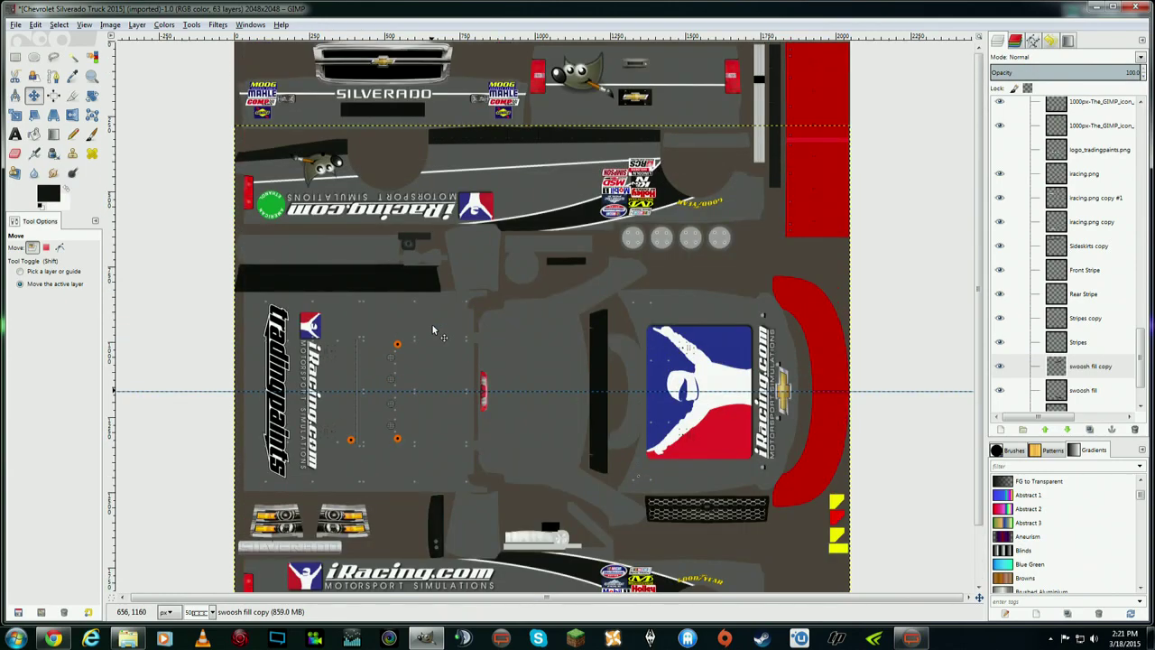
{"action": "scroll", "coordinate": [432, 330], "scroll_direction": "down", "scroll_amount": 2}
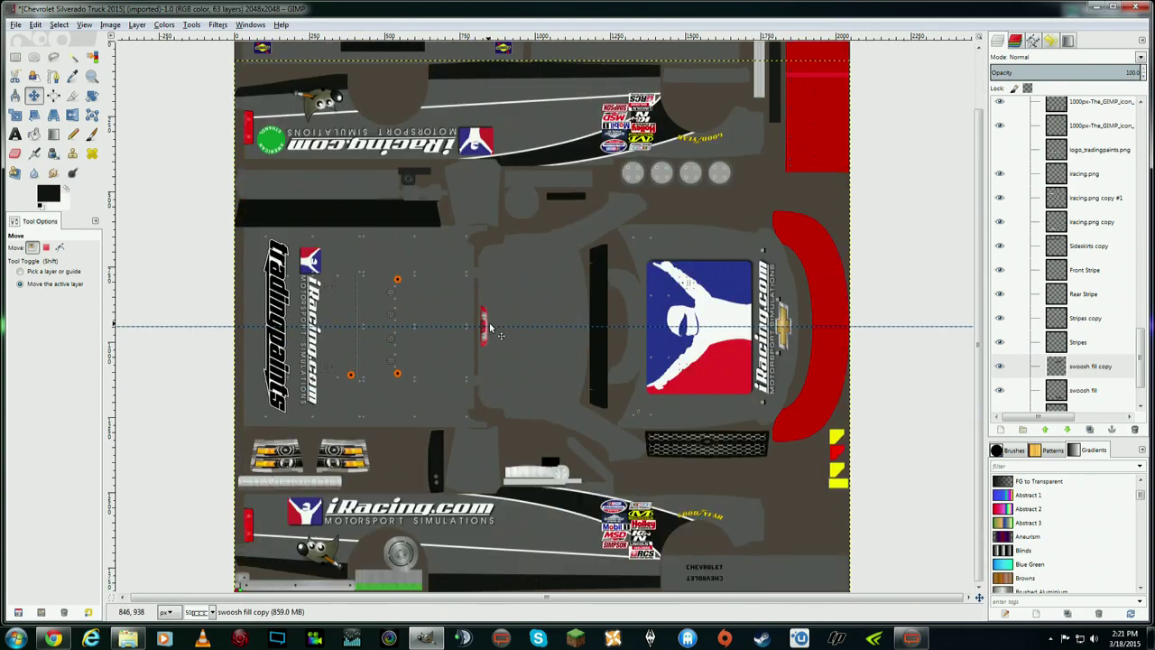
{"action": "scroll", "coordinate": [411, 528], "scroll_direction": "up", "scroll_amount": 2}
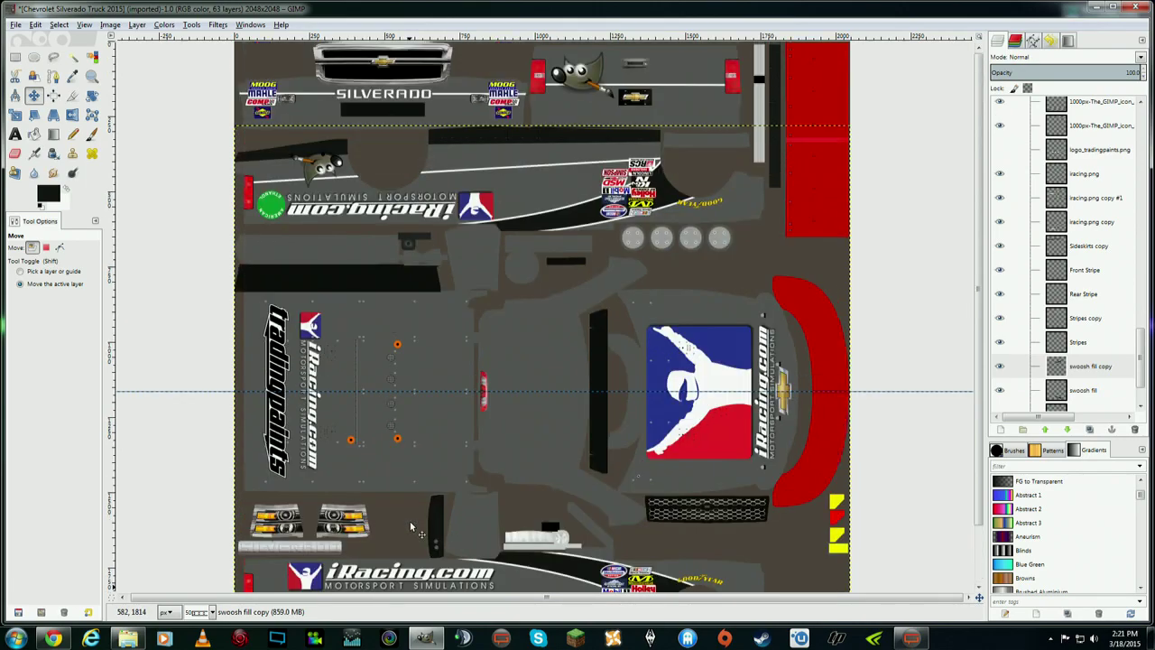
{"action": "scroll", "coordinate": [444, 512], "scroll_direction": "down", "scroll_amount": 2}
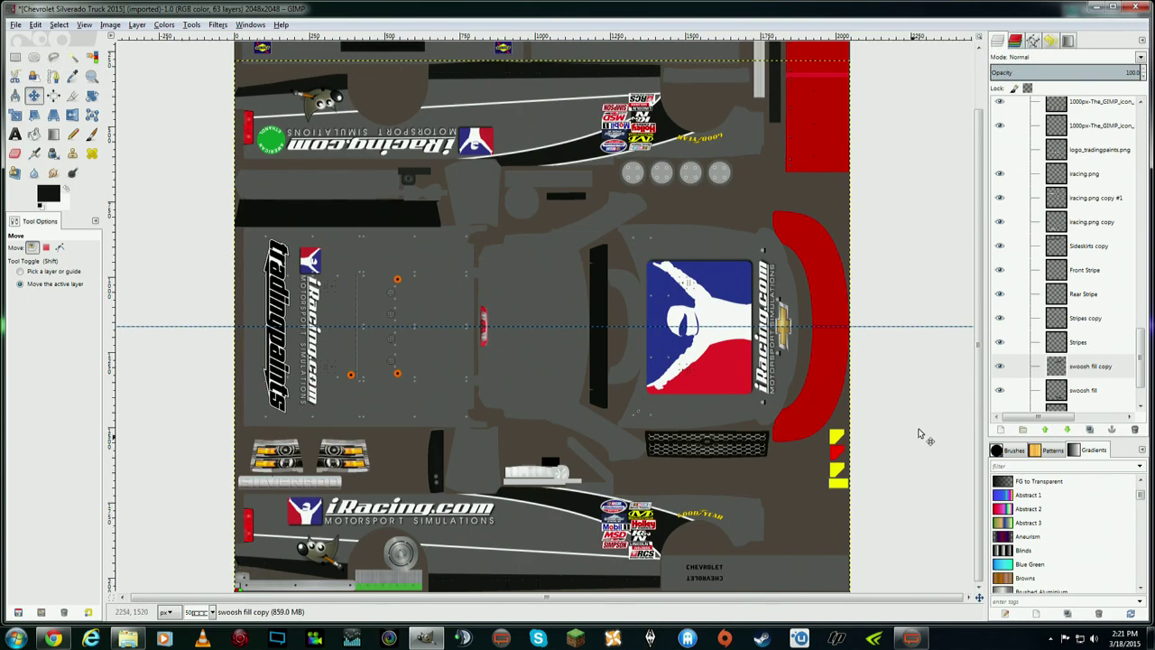
{"action": "scroll", "coordinate": [980, 400], "scroll_direction": "up", "scroll_amount": 2}
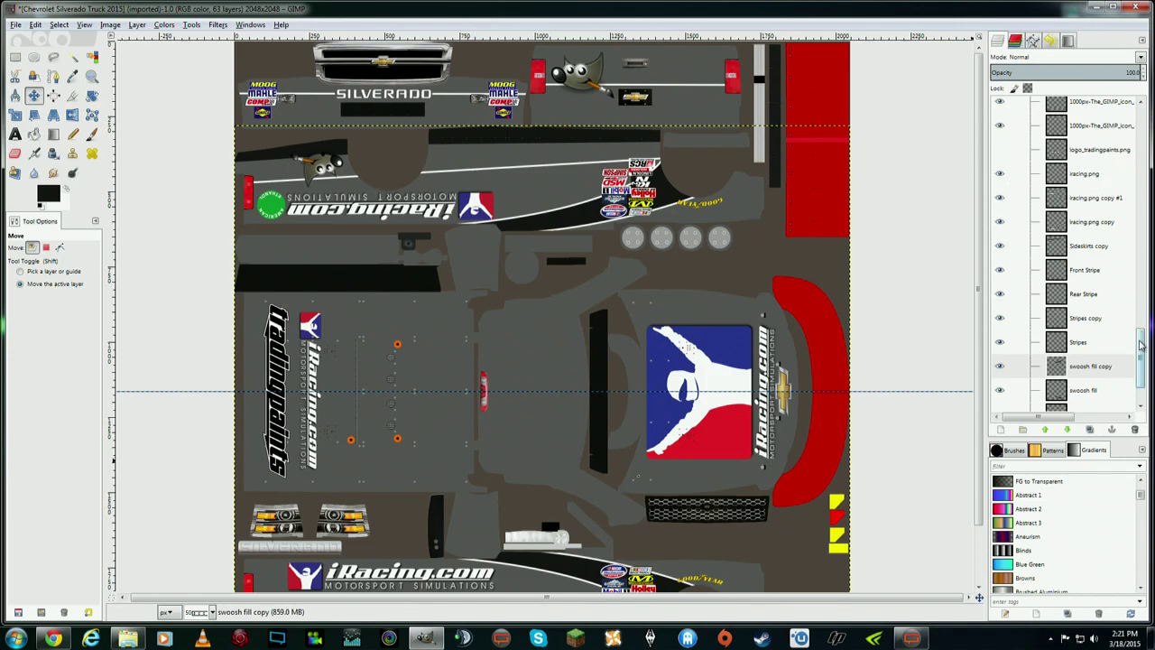
- Check alignment against the UV wireframe, hide the Wire layer, and select the Splitter layer
{"action": "left_click_drag", "start_coordinate": [1142, 352], "coordinate": [1141, 108]}
{"action": "left_click", "coordinate": [999, 133]}
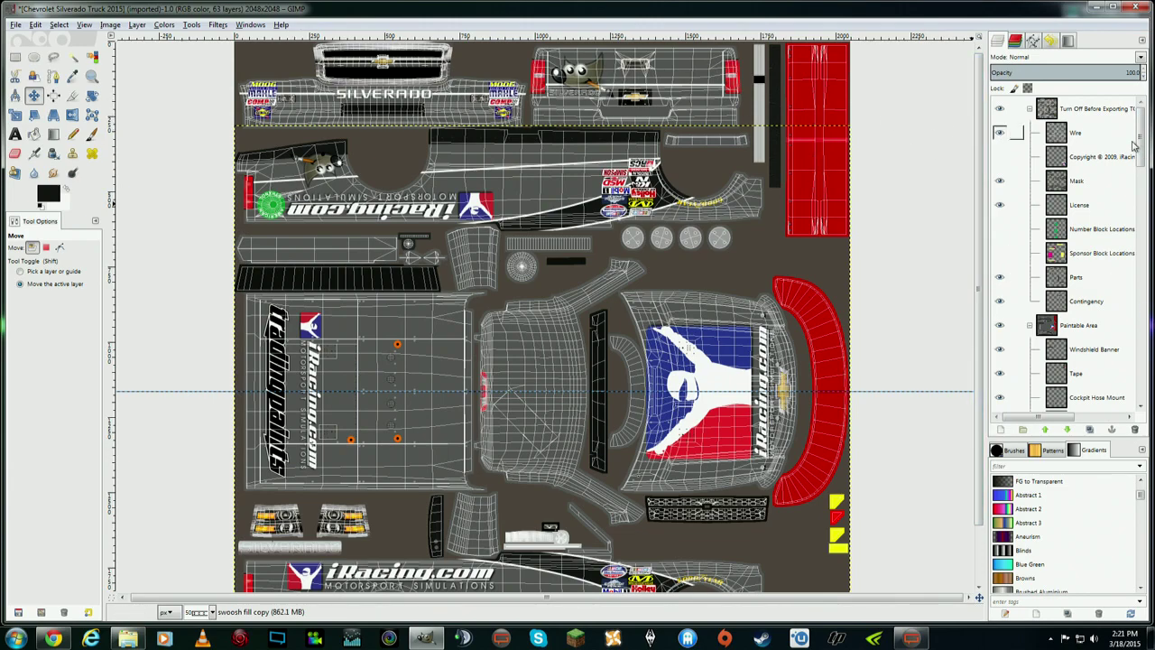
{"action": "left_click_drag", "start_coordinate": [1142, 137], "coordinate": [1141, 371]}
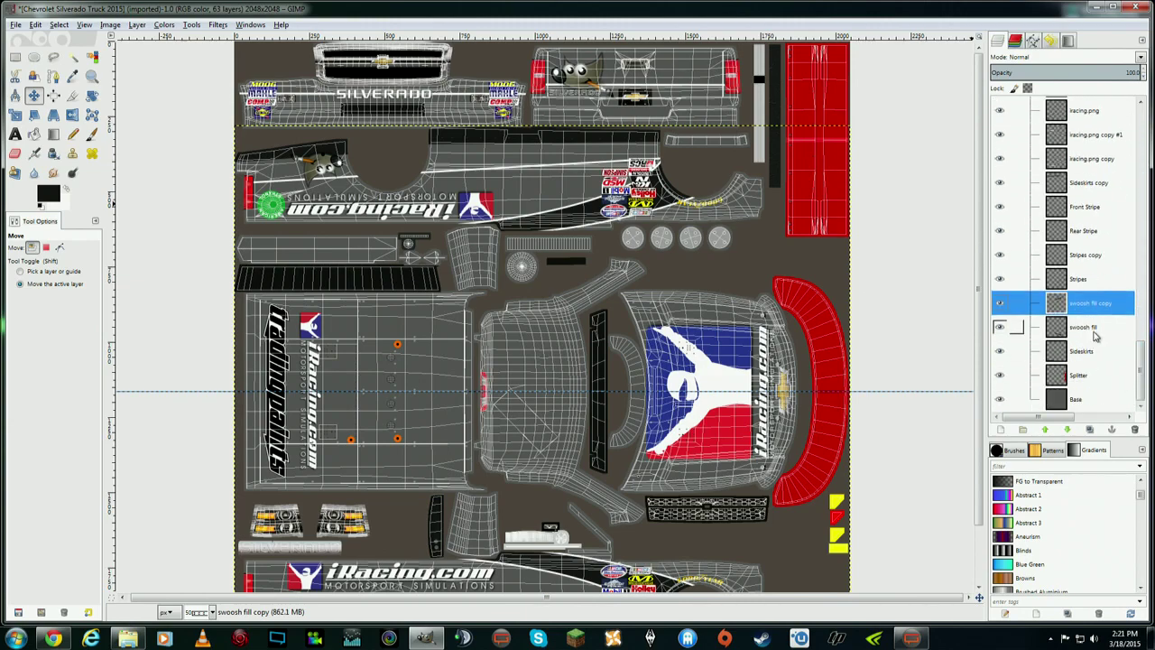
{"action": "left_click", "coordinate": [1110, 184]}
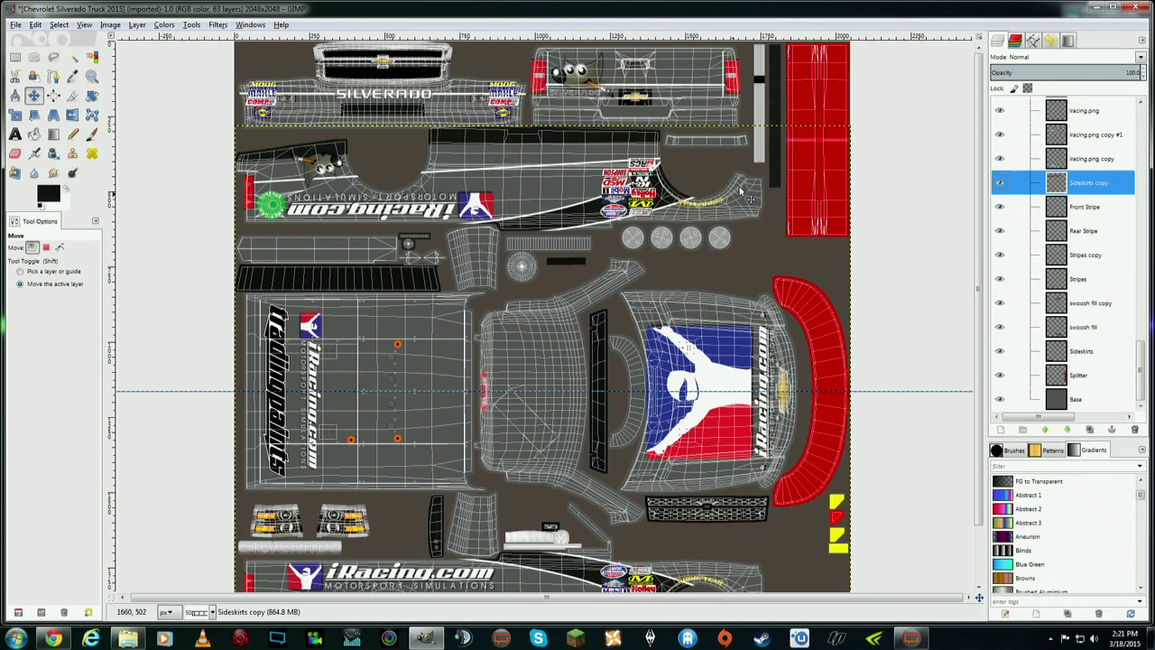
{"action": "left_click_drag", "start_coordinate": [1143, 352], "coordinate": [1143, 118]}
{"action": "left_click", "coordinate": [1000, 133]}
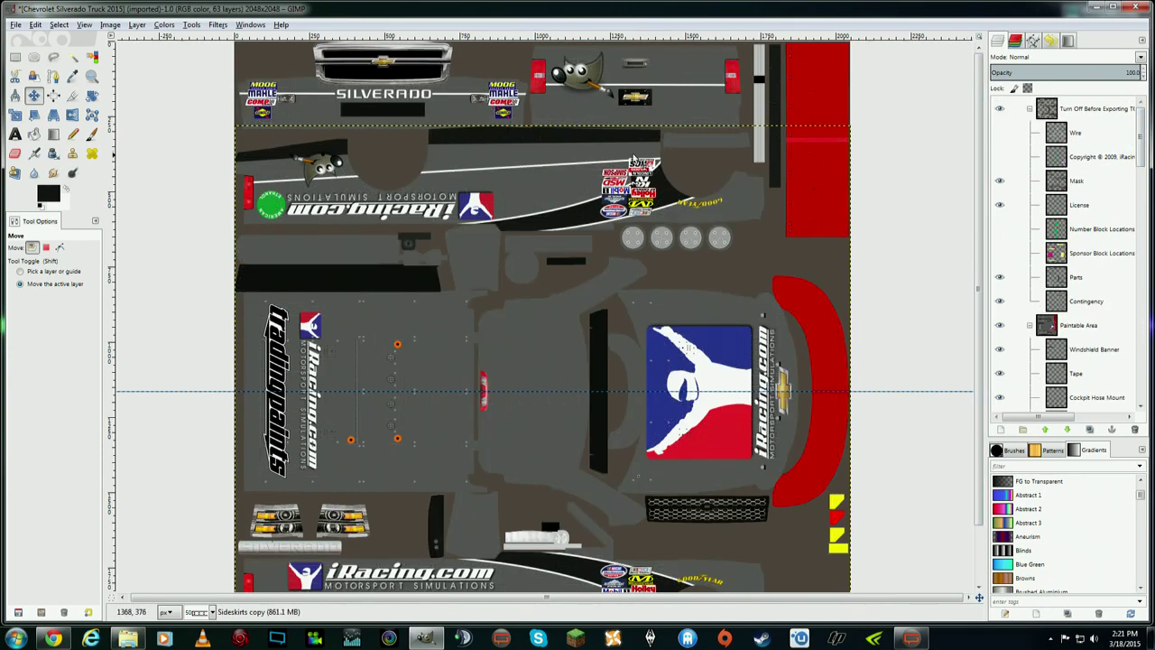
{"action": "left_click", "coordinate": [72, 75]}
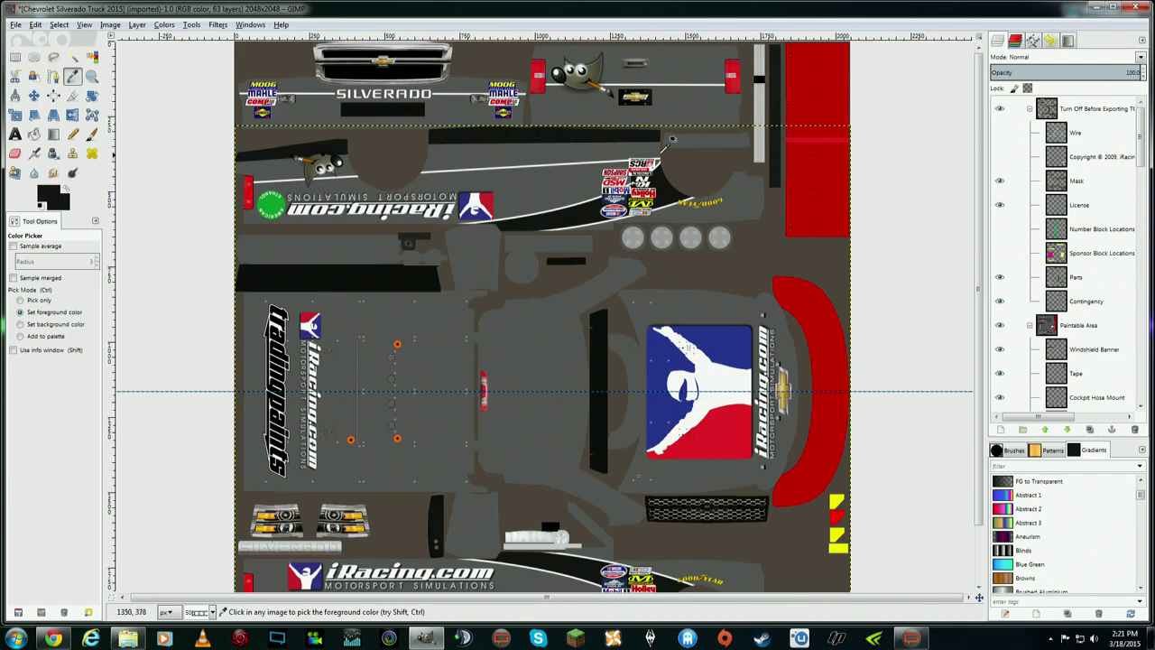
{"action": "left_click_drag", "start_coordinate": [1139, 136], "coordinate": [1140, 365]}
{"action": "left_click", "coordinate": [1083, 379]}
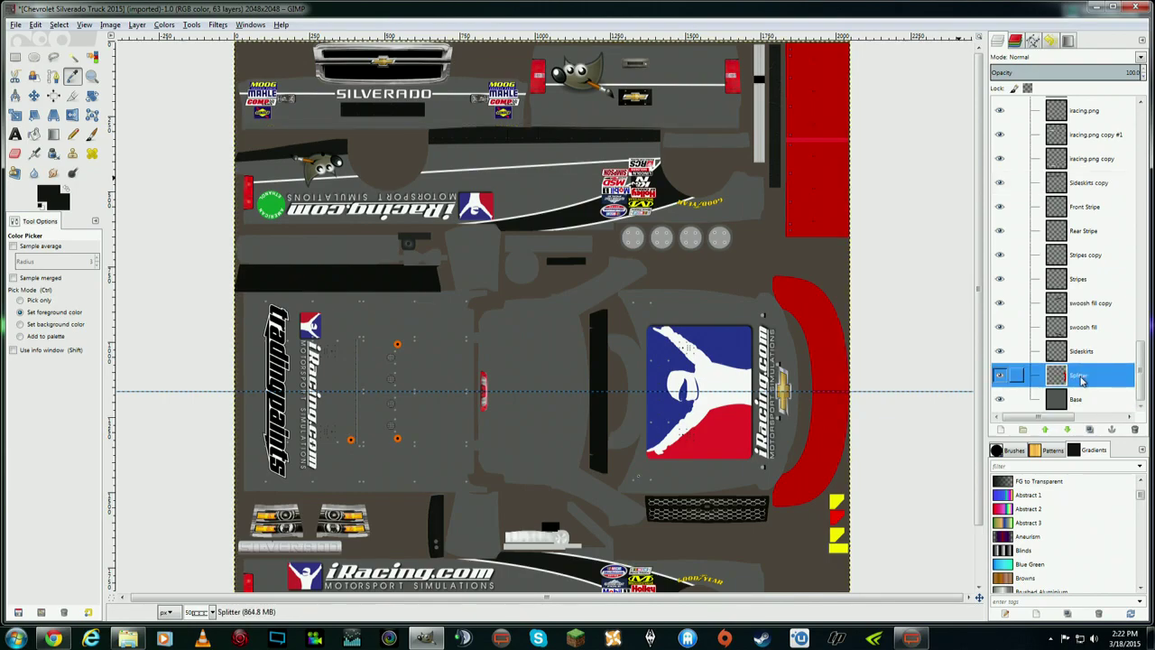
- Create a new layer named 'Rear Bumper' above Splitter
{"action": "right_click", "coordinate": [1083, 380]}
{"action": "left_click", "coordinate": [1119, 73]}
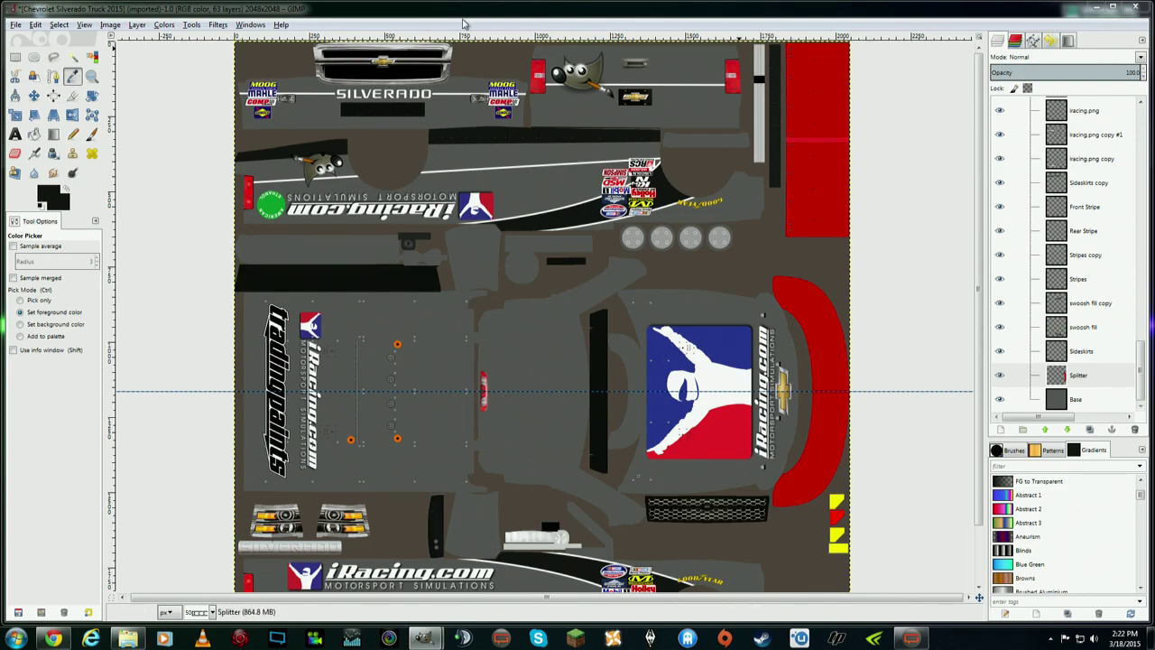
{"action": "key", "text": "Return"}
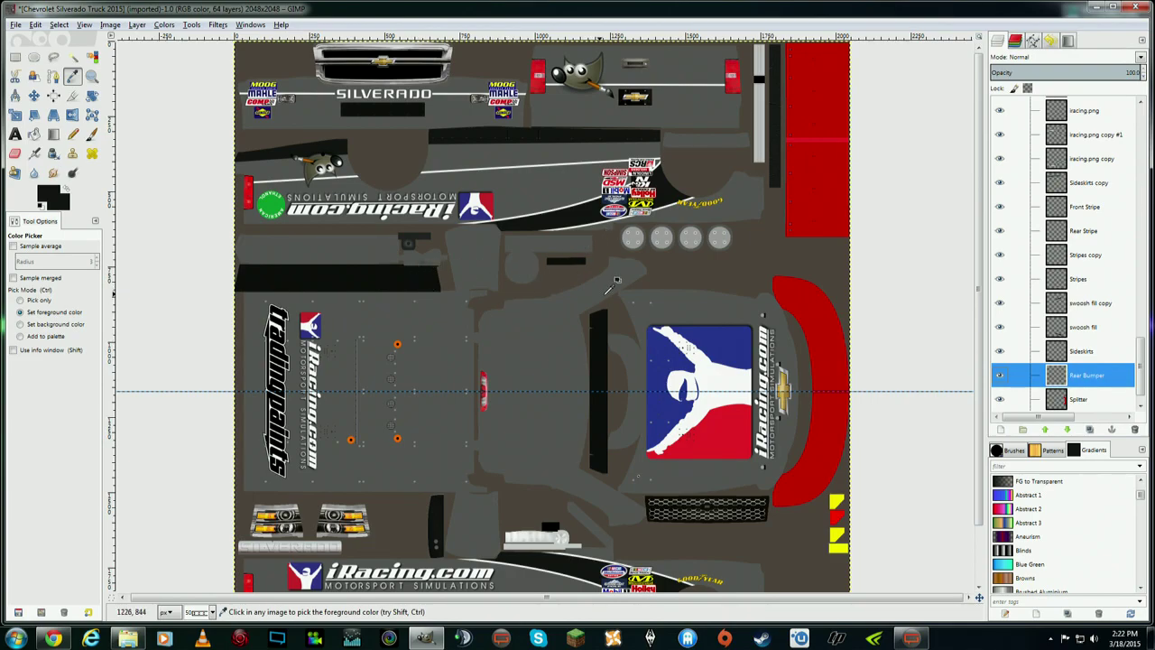
{"action": "double_click", "coordinate": [1083, 372]}
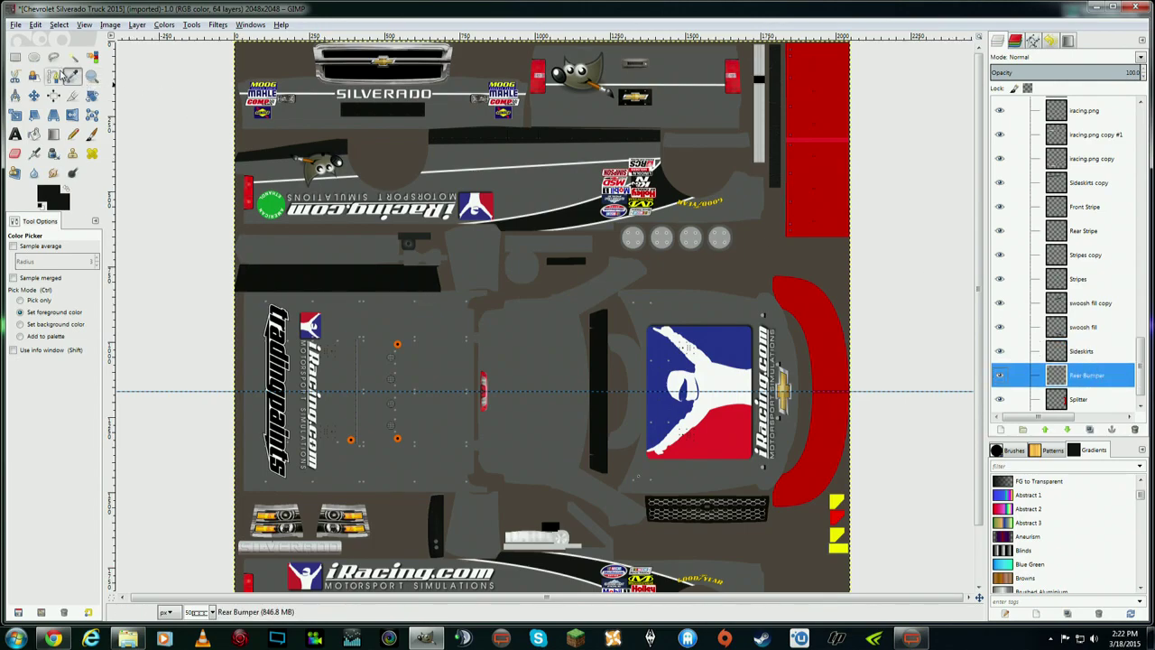
- Outline the rear bumper strip below the tailgate with Free Select, guided by the wireframe
{"action": "left_click", "coordinate": [52, 58]}
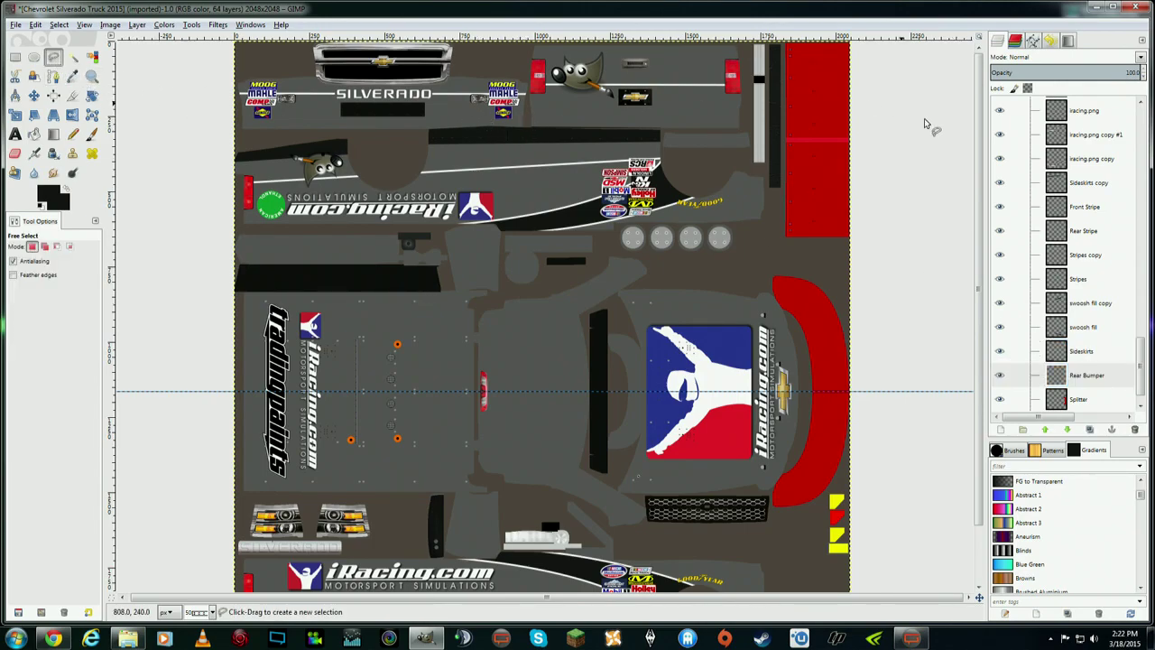
{"action": "left_click_drag", "start_coordinate": [1141, 365], "coordinate": [1142, 112]}
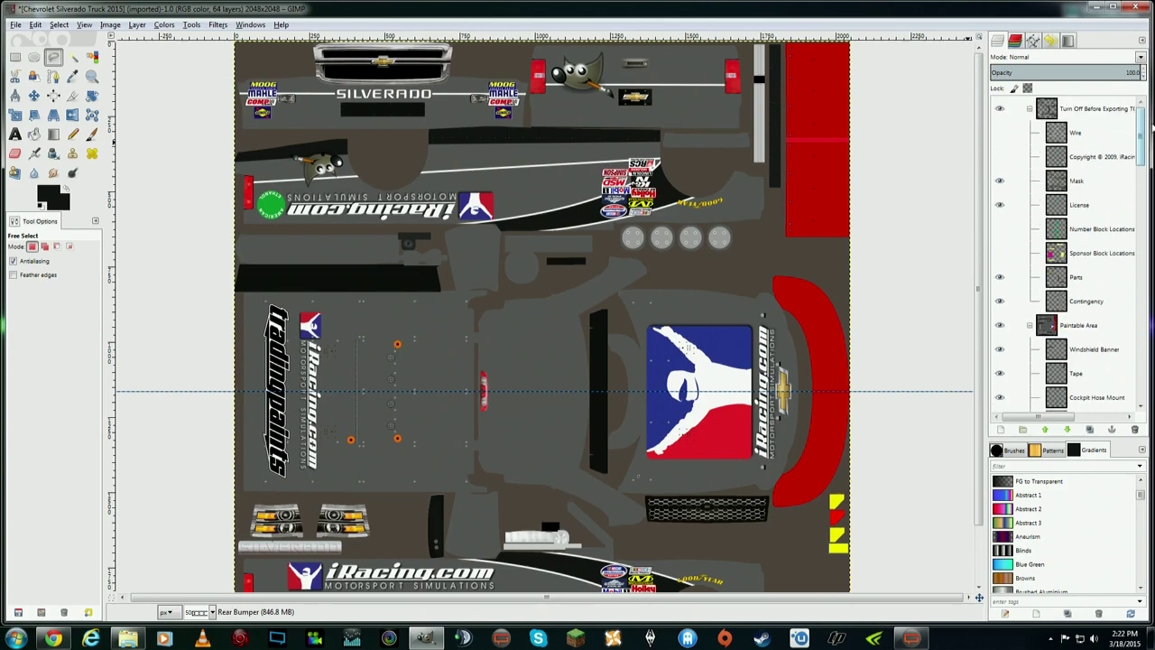
{"action": "left_click", "coordinate": [999, 132]}
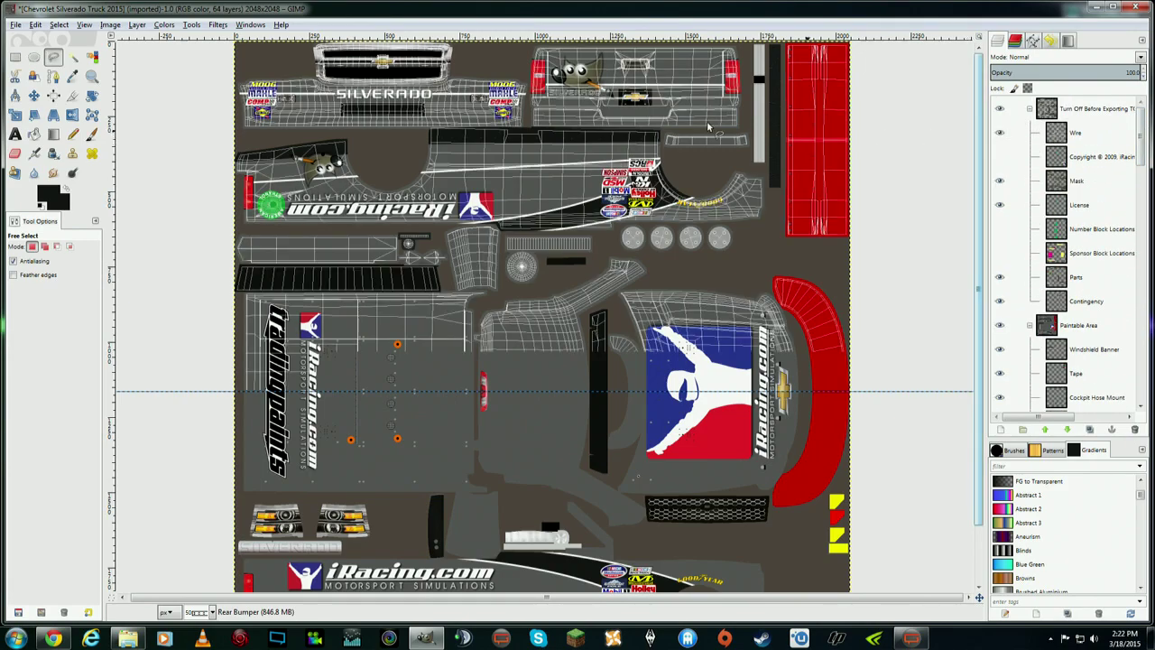
{"action": "left_click", "coordinate": [532, 110]}
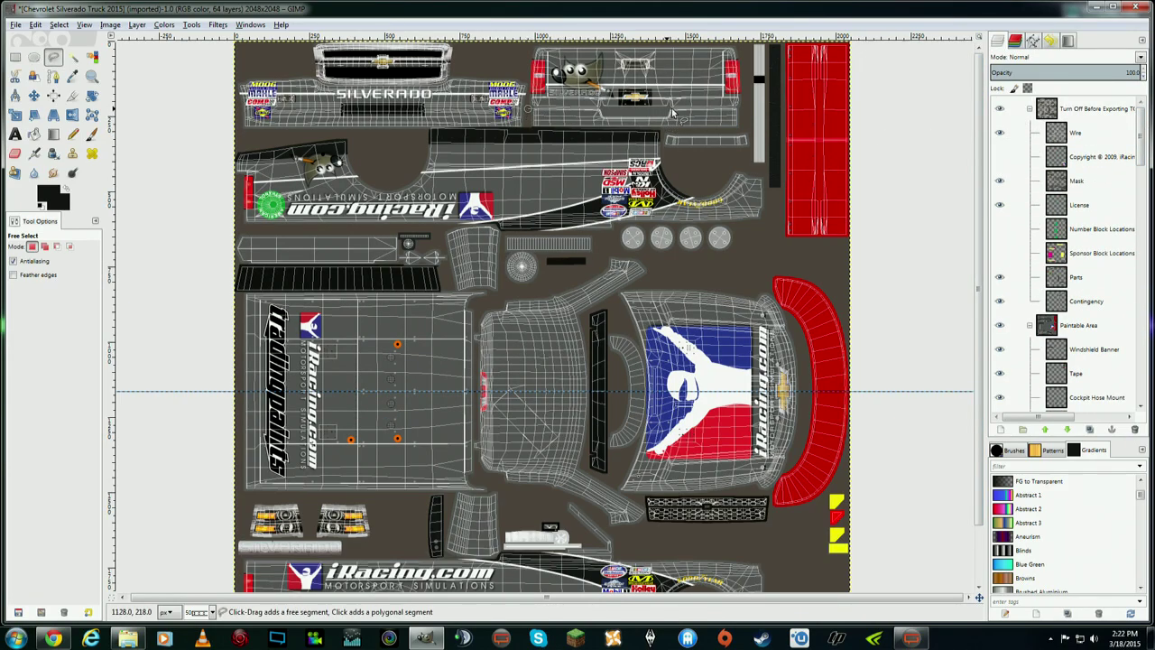
{"action": "left_click", "coordinate": [744, 134]}
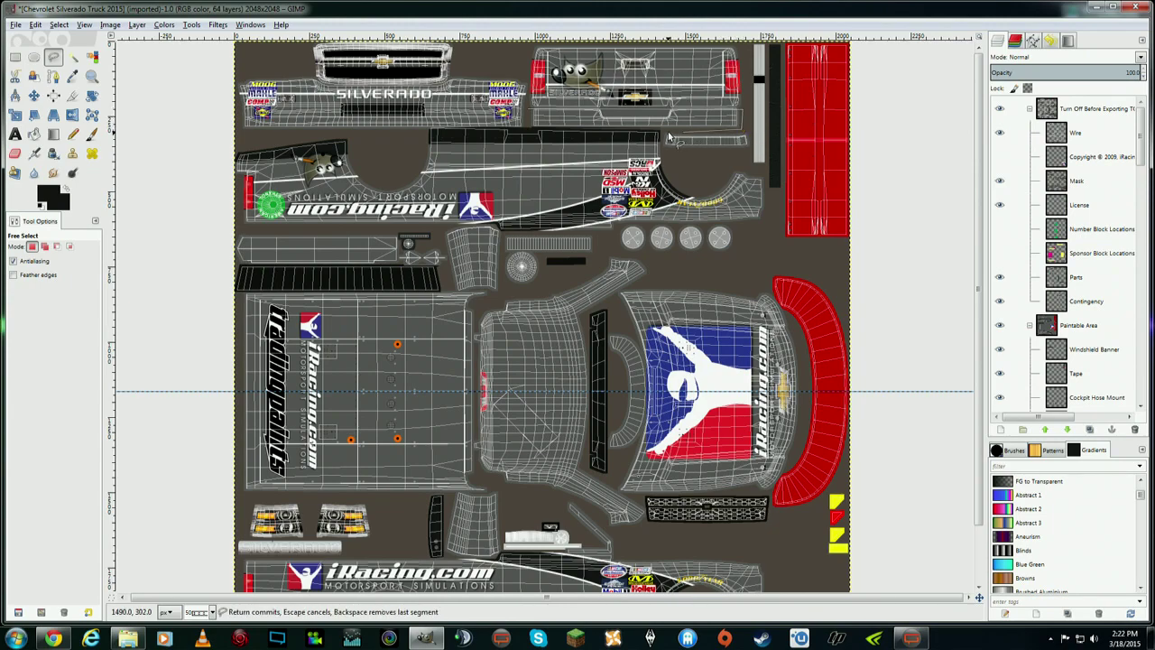
{"action": "left_click", "coordinate": [659, 134]}
{"action": "left_click", "coordinate": [530, 110]}
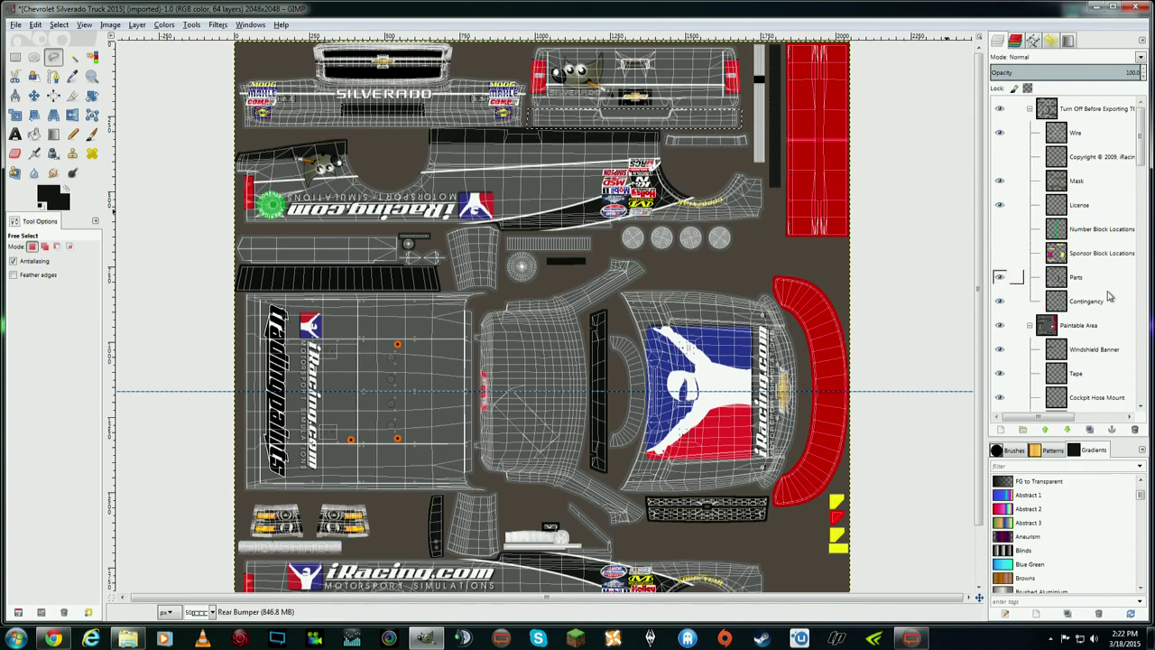
{"action": "left_click", "coordinate": [999, 133]}
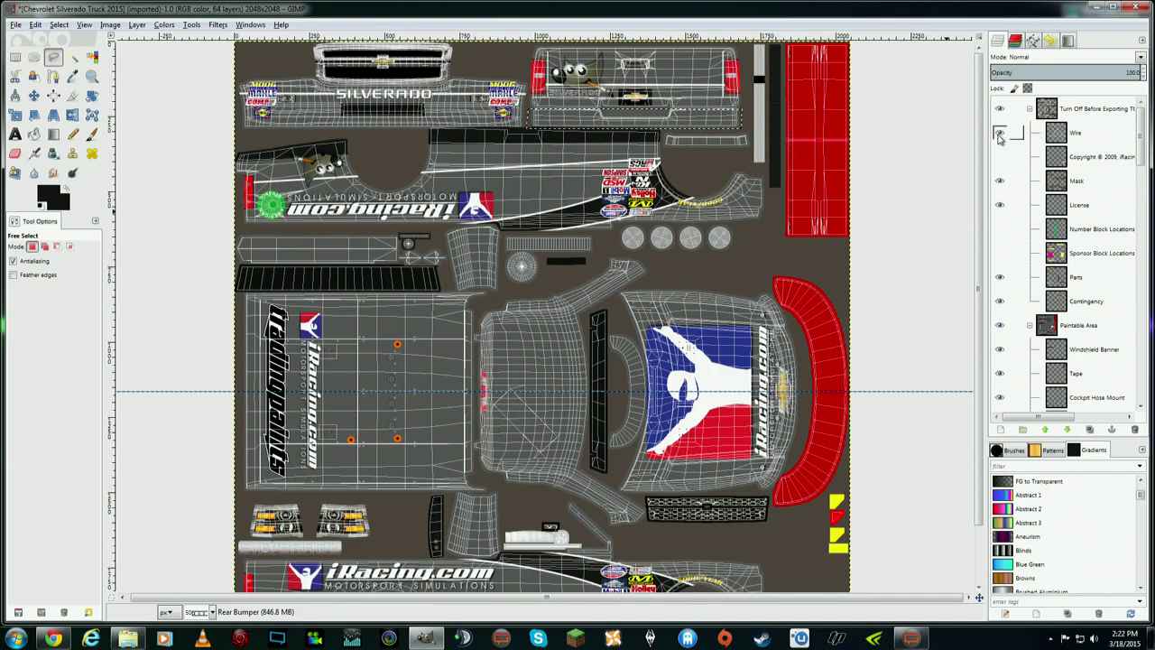
{"action": "left_click_drag", "start_coordinate": [1141, 133], "coordinate": [1142, 372]}
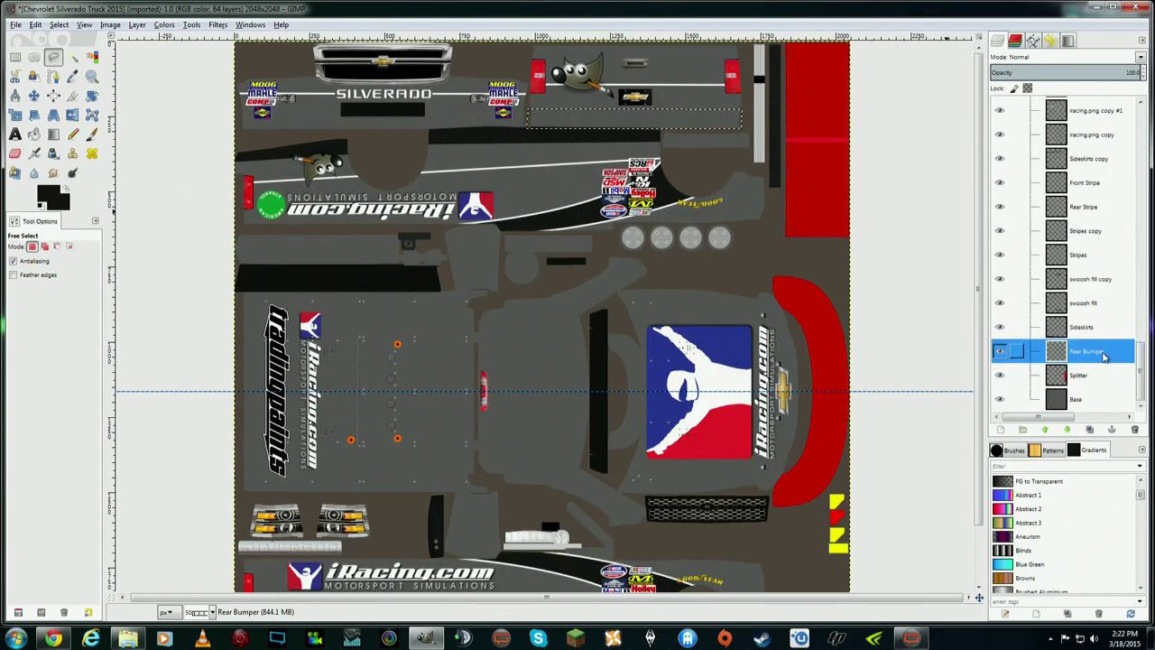
- Fill the bumper selection with black, clear the selection, and make Rear Bumper active
{"action": "left_click", "coordinate": [34, 133]}
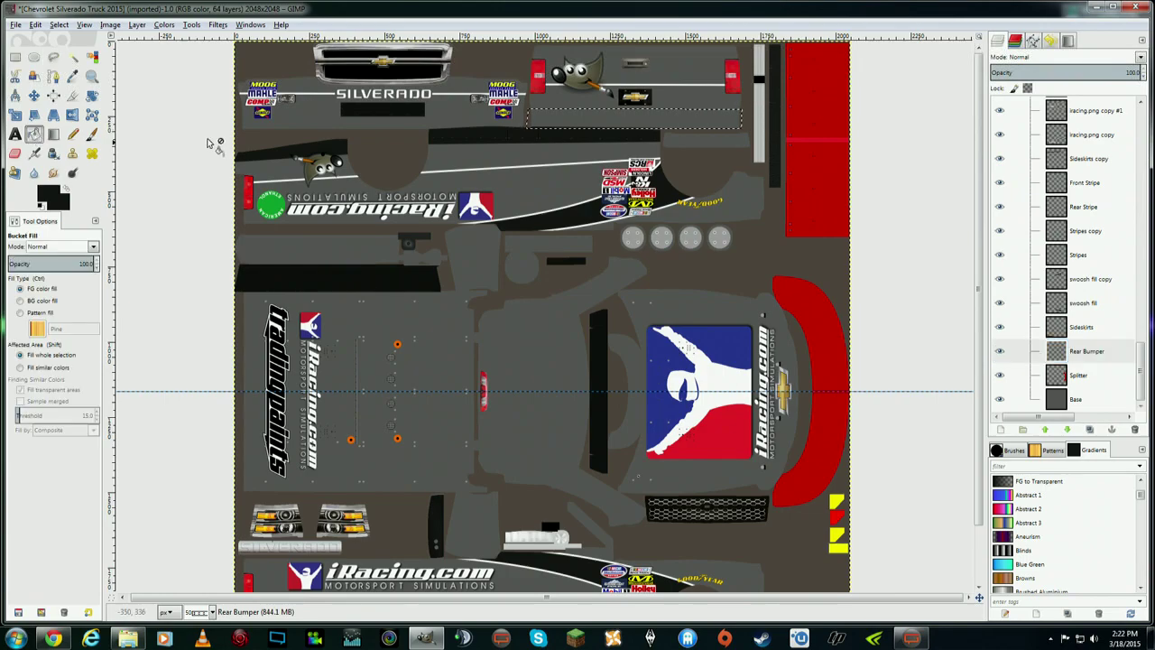
{"action": "left_click", "coordinate": [661, 124]}
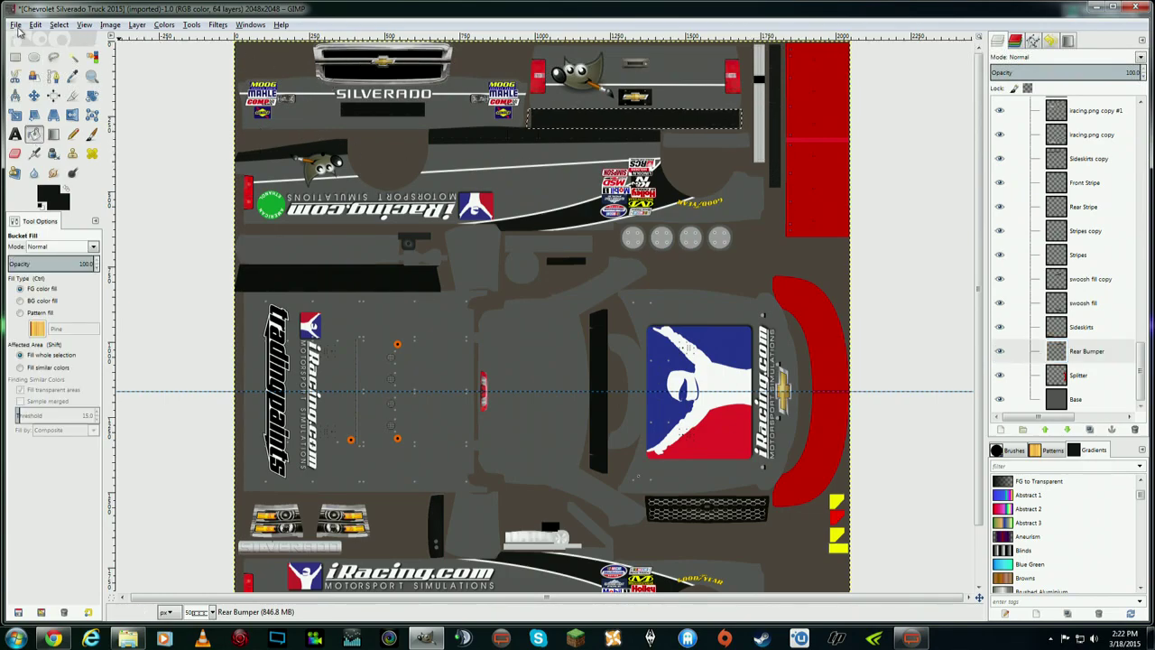
{"action": "left_click", "coordinate": [37, 25]}
{"action": "mouse_move", "coordinate": [57, 34]}
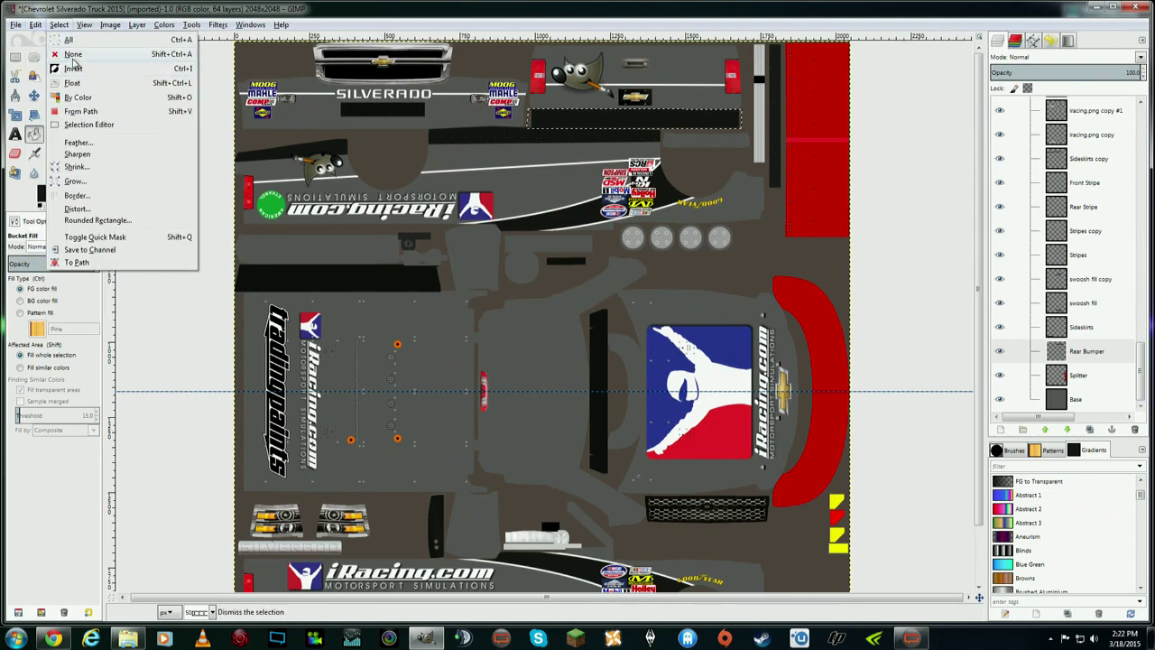
{"action": "left_click", "coordinate": [72, 54]}
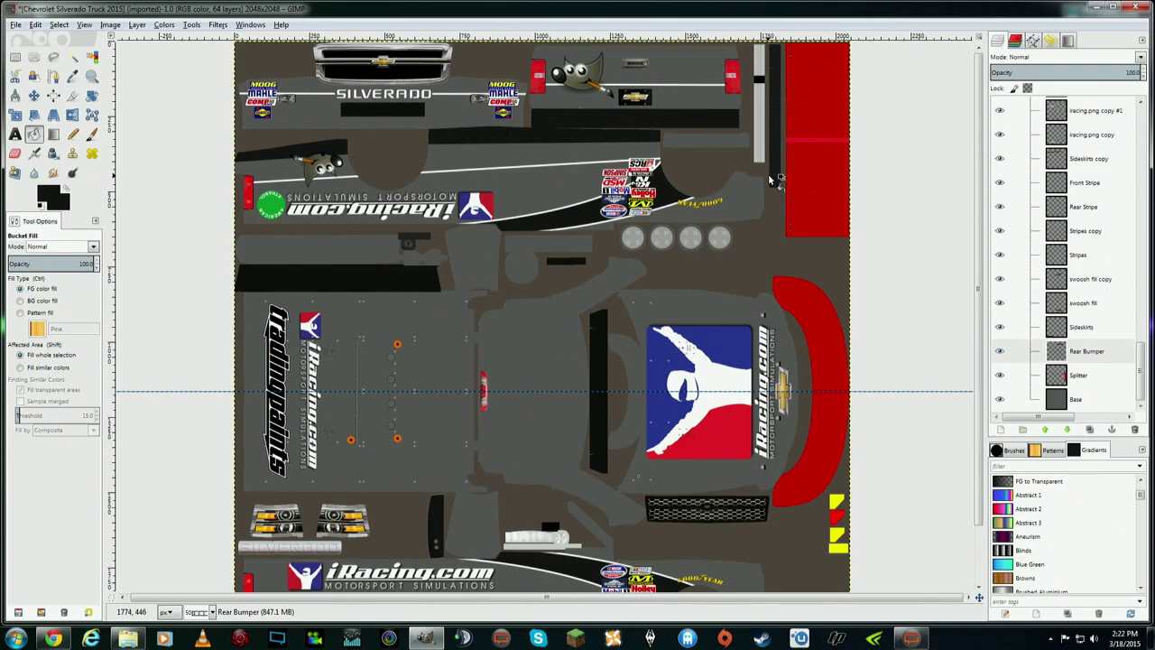
{"action": "left_click", "coordinate": [1079, 375]}
{"action": "left_click", "coordinate": [1085, 351]}
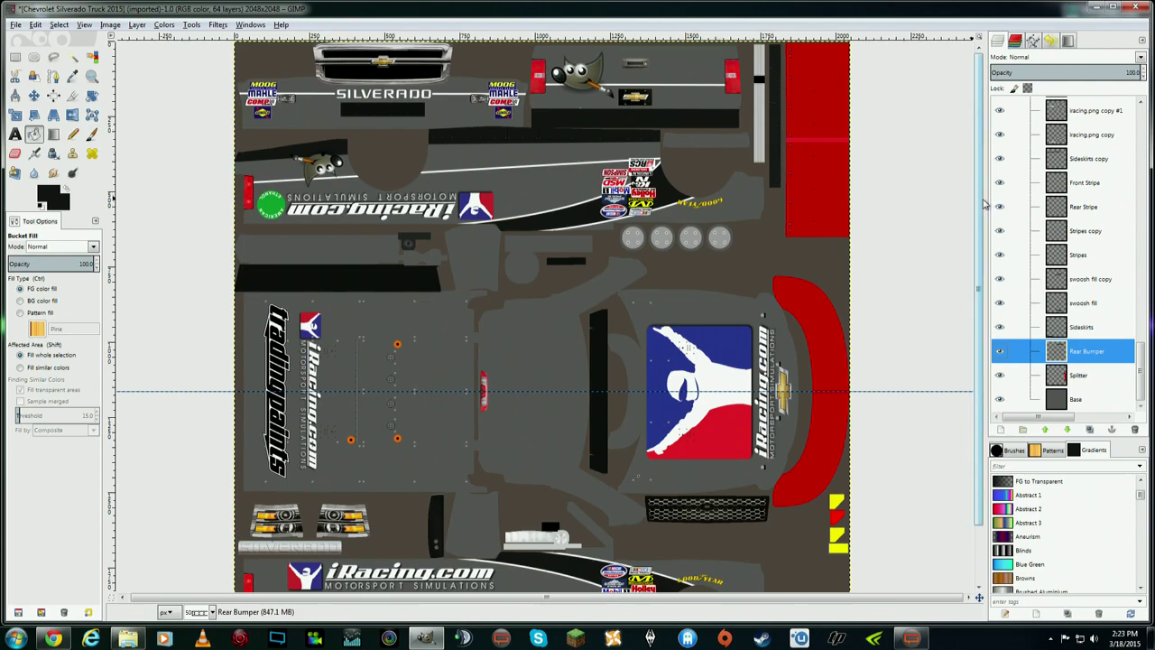
- Add iracing.png to the image as a new layer
{"action": "scroll", "coordinate": [982, 173], "scroll_direction": "down", "scroll_amount": 2}
{"action": "scroll", "coordinate": [974, 190], "scroll_direction": "up", "scroll_amount": 2}
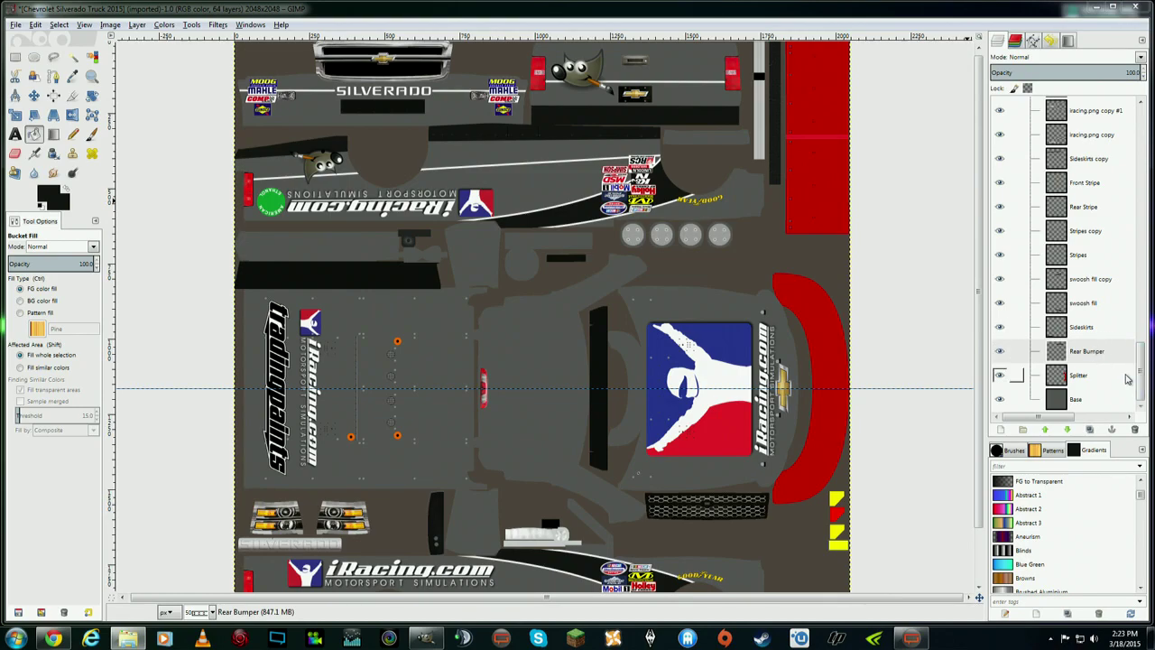
{"action": "left_click_drag", "start_coordinate": [1144, 379], "coordinate": [1143, 149]}
{"action": "scroll", "coordinate": [1065, 253], "scroll_direction": "down", "scroll_amount": 8}
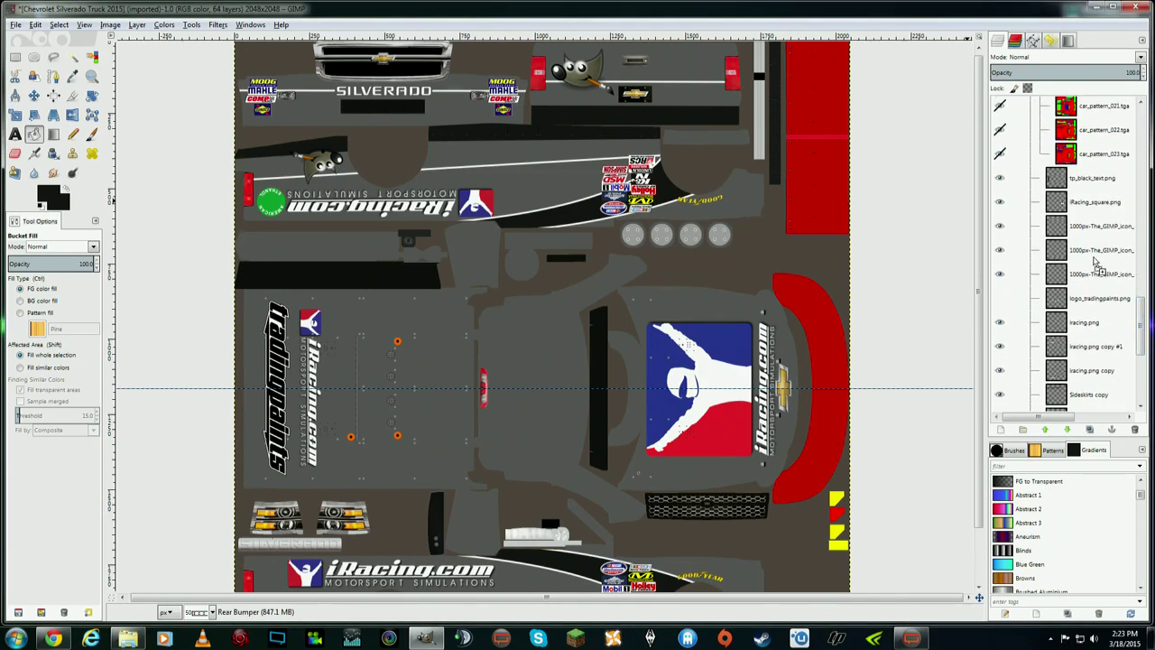
{"action": "left_click_drag", "start_coordinate": [1075, 196], "coordinate": [1074, 194]}
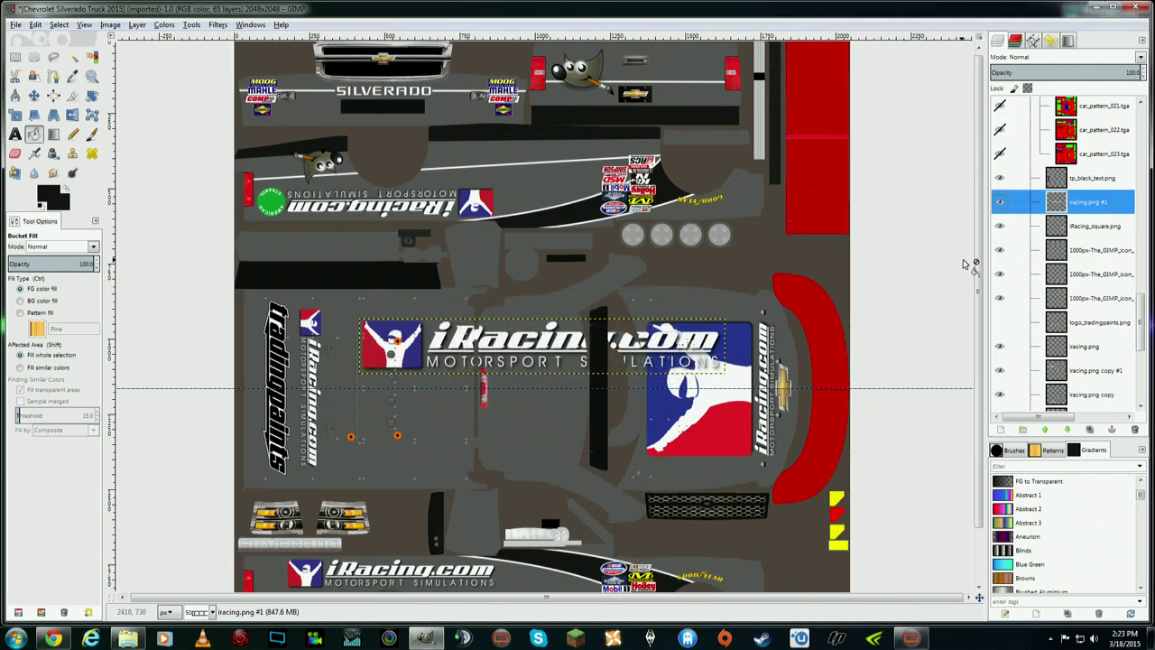
- Scale the iRacing logo to 322×49 pixels and move it near the template top
{"action": "key", "text": "shift+s"}
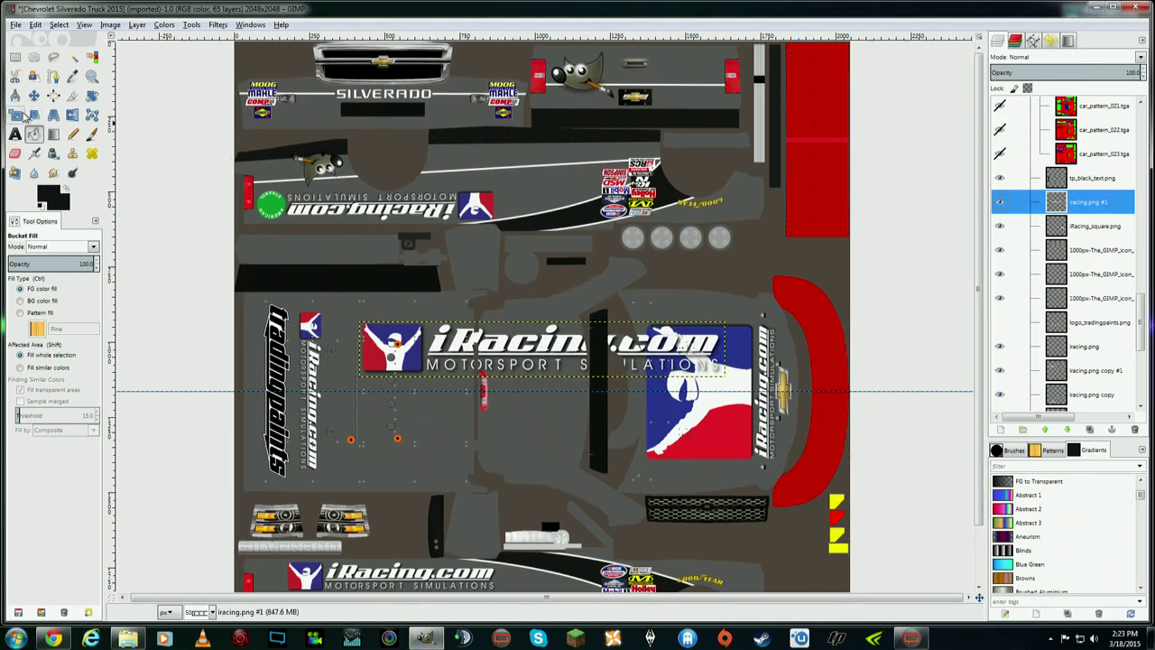
{"action": "left_click", "coordinate": [384, 335]}
{"action": "left_click_drag", "start_coordinate": [383, 336], "coordinate": [617, 370]}
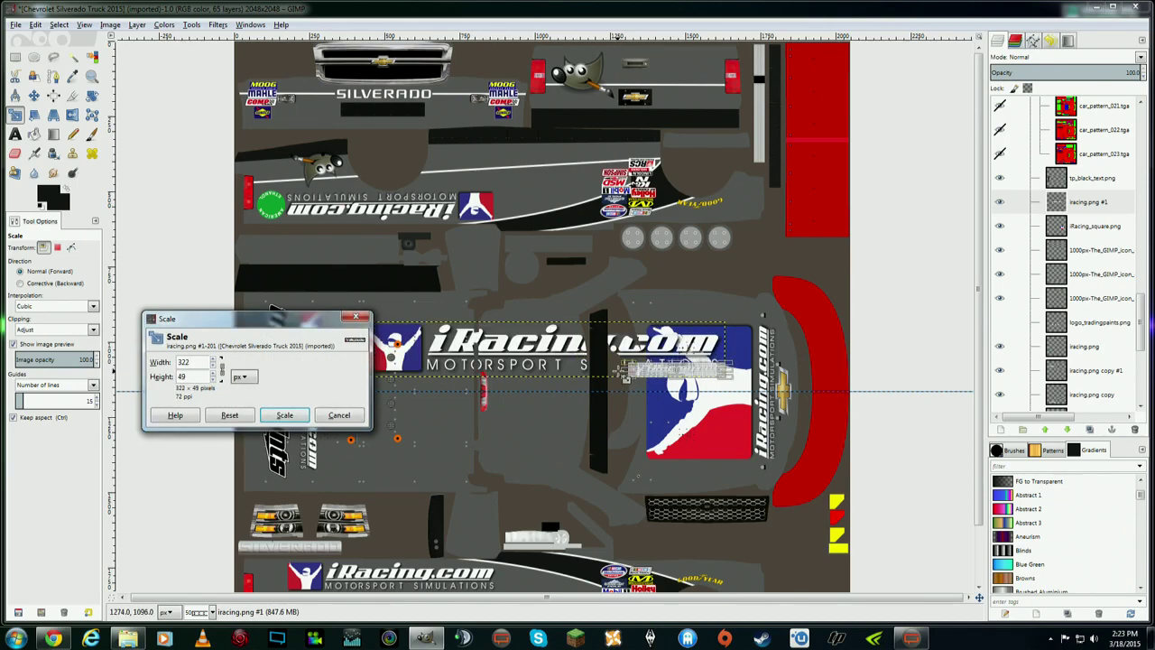
{"action": "left_click", "coordinate": [284, 414]}
{"action": "left_click", "coordinate": [33, 95]}
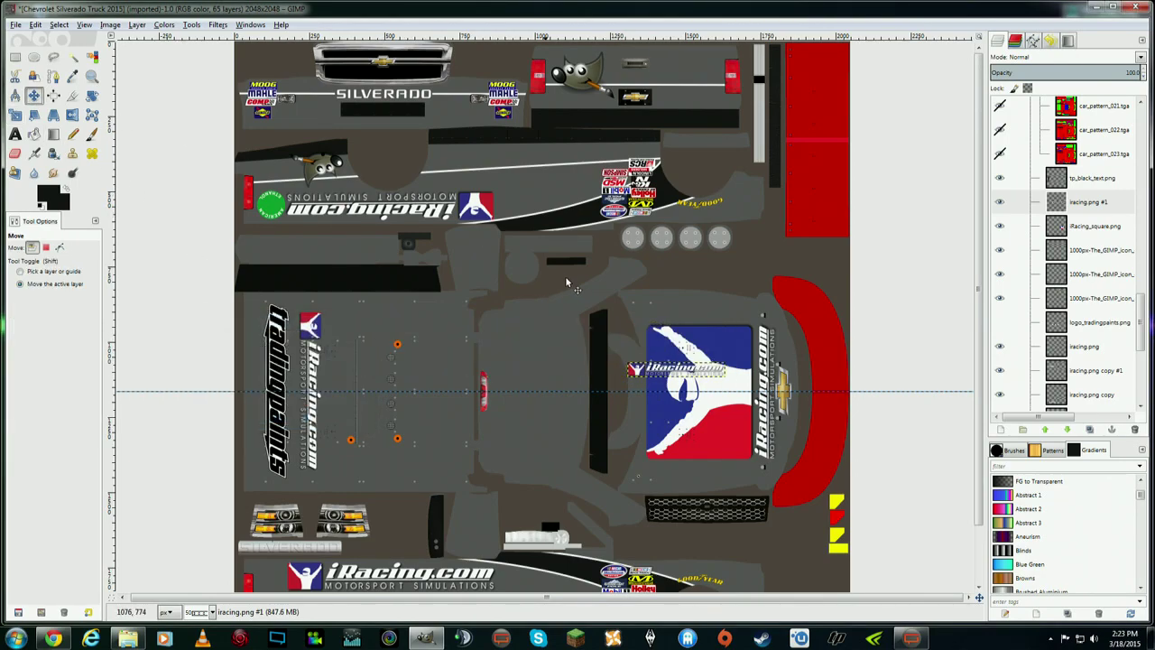
{"action": "left_click_drag", "start_coordinate": [677, 368], "coordinate": [696, 71]}
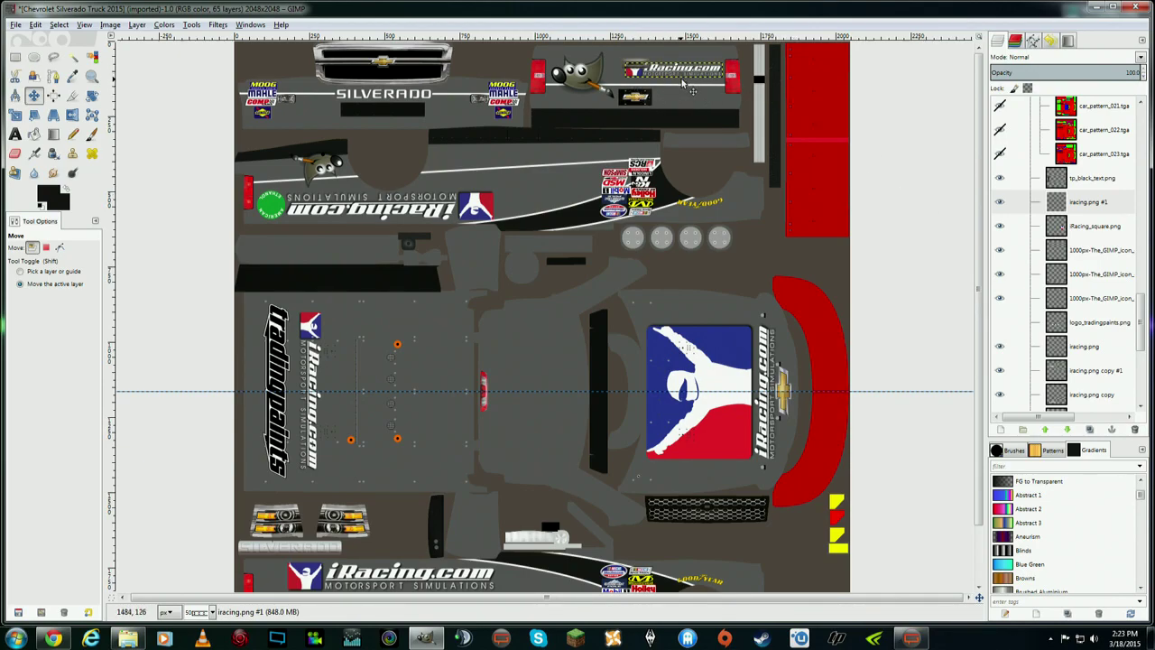
- Nudge one GIMP mascot layer up and right, then undo that move
{"action": "left_click", "coordinate": [1108, 256]}
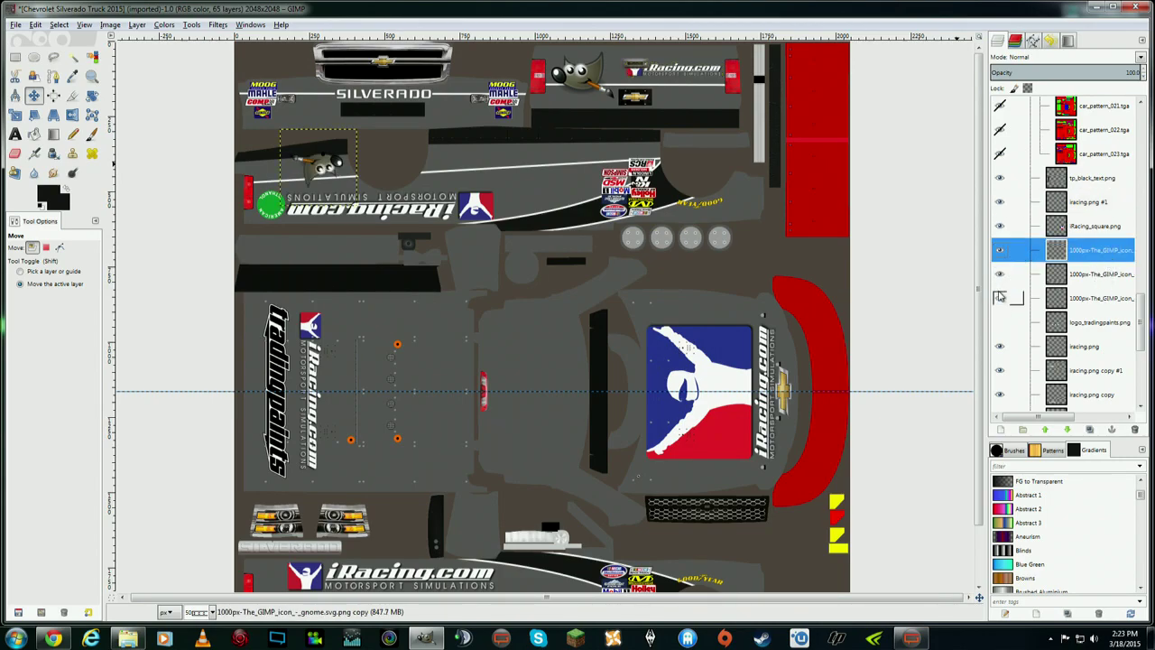
{"action": "left_click", "coordinate": [38, 99]}
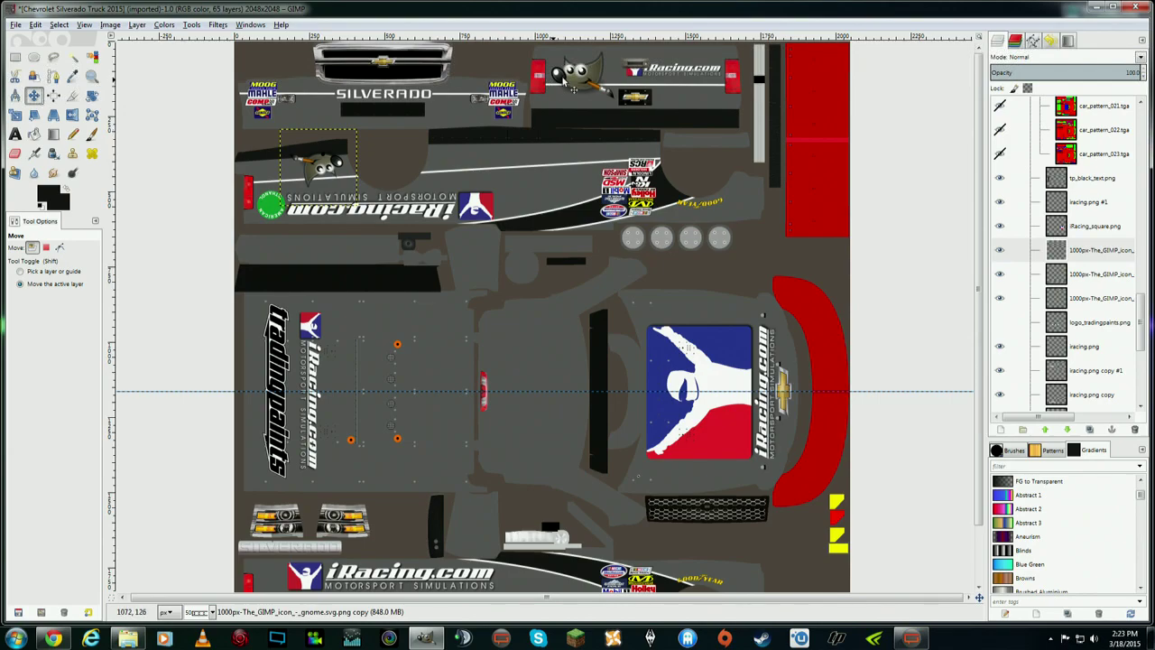
{"action": "left_click_drag", "start_coordinate": [582, 81], "coordinate": [590, 80]}
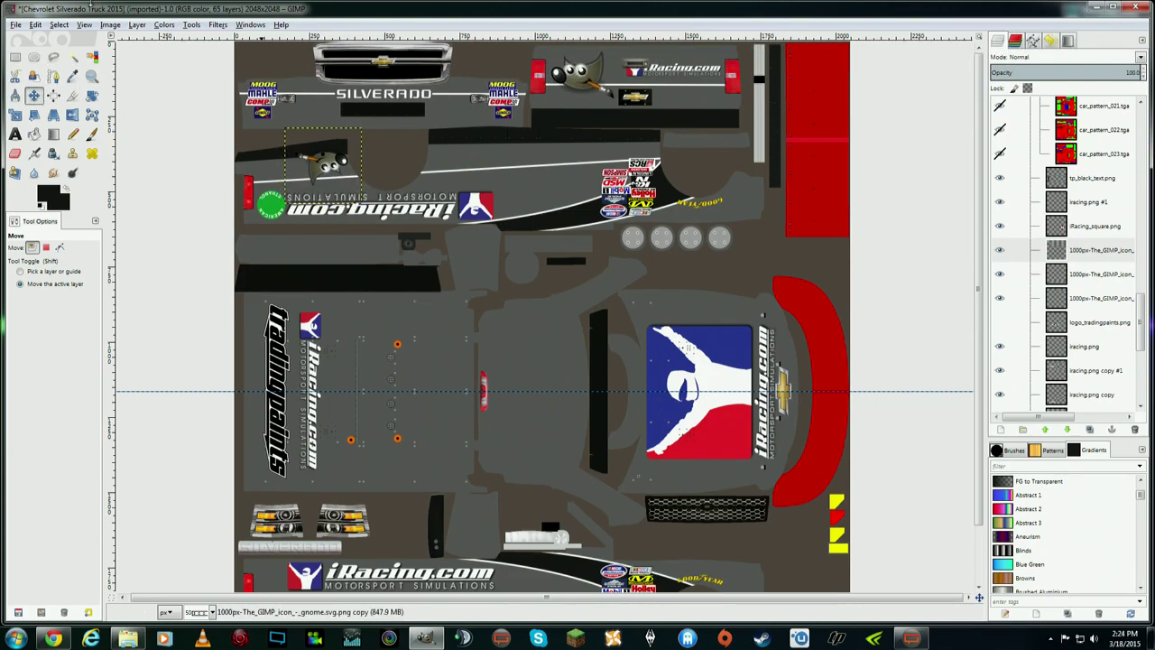
{"action": "left_click", "coordinate": [36, 25]}
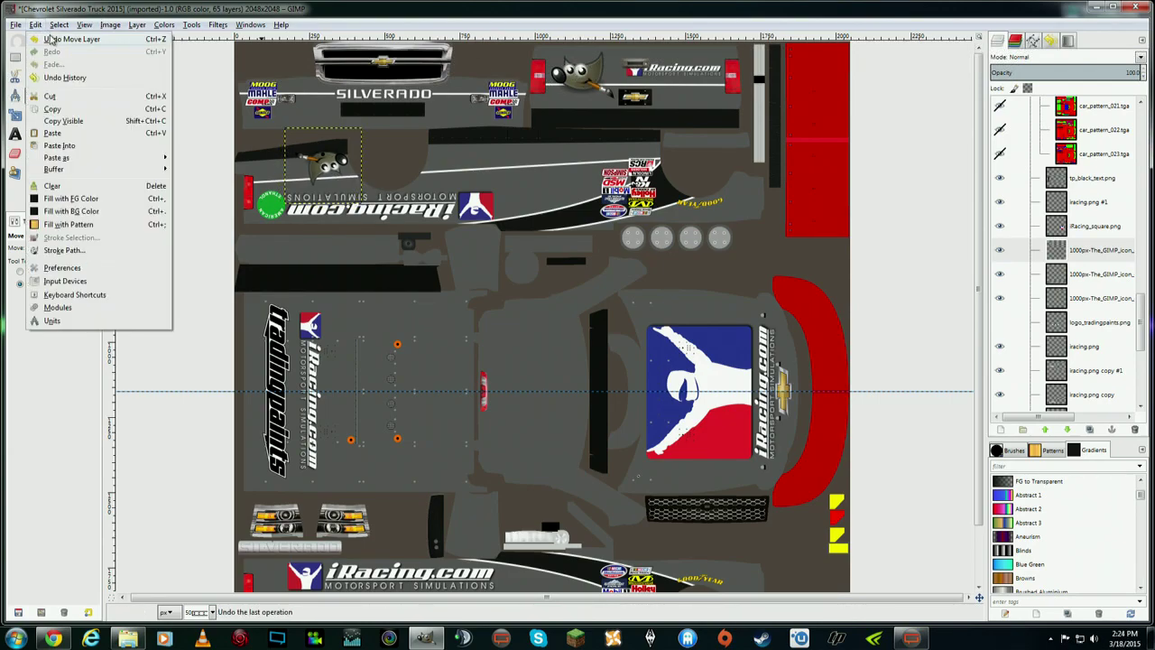
{"action": "left_click", "coordinate": [54, 39]}
- Nudge another GIMP mascot graphic slightly up and to the right
{"action": "left_click", "coordinate": [1038, 278]}
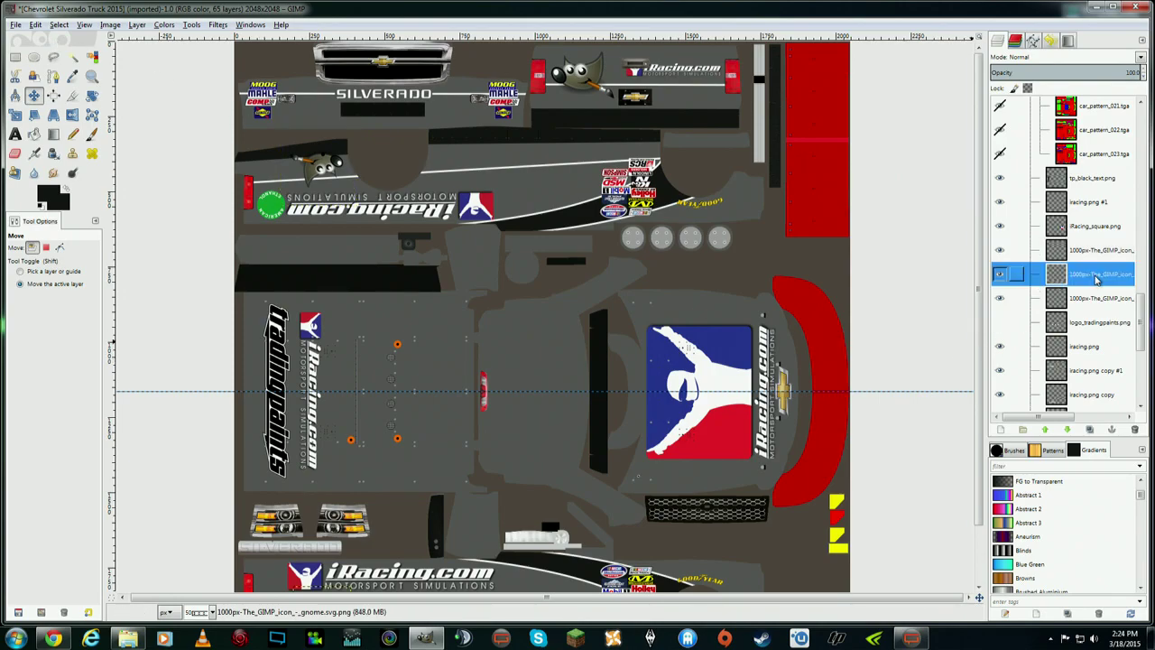
{"action": "left_click", "coordinate": [1087, 306]}
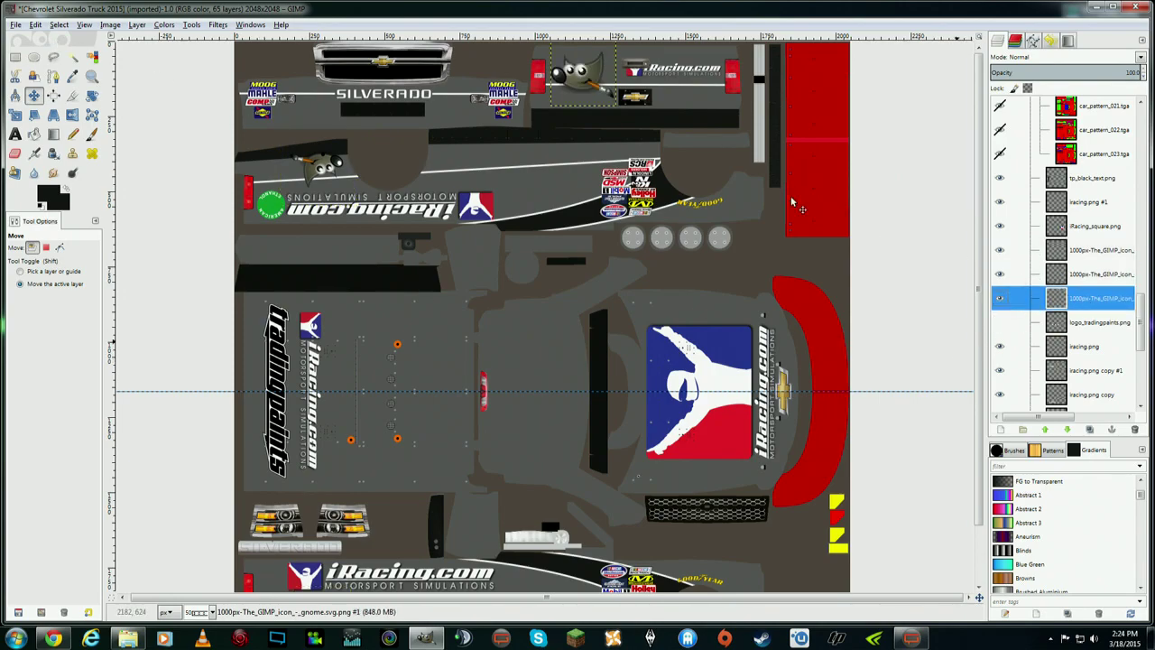
{"action": "left_click_drag", "start_coordinate": [585, 80], "coordinate": [592, 79]}
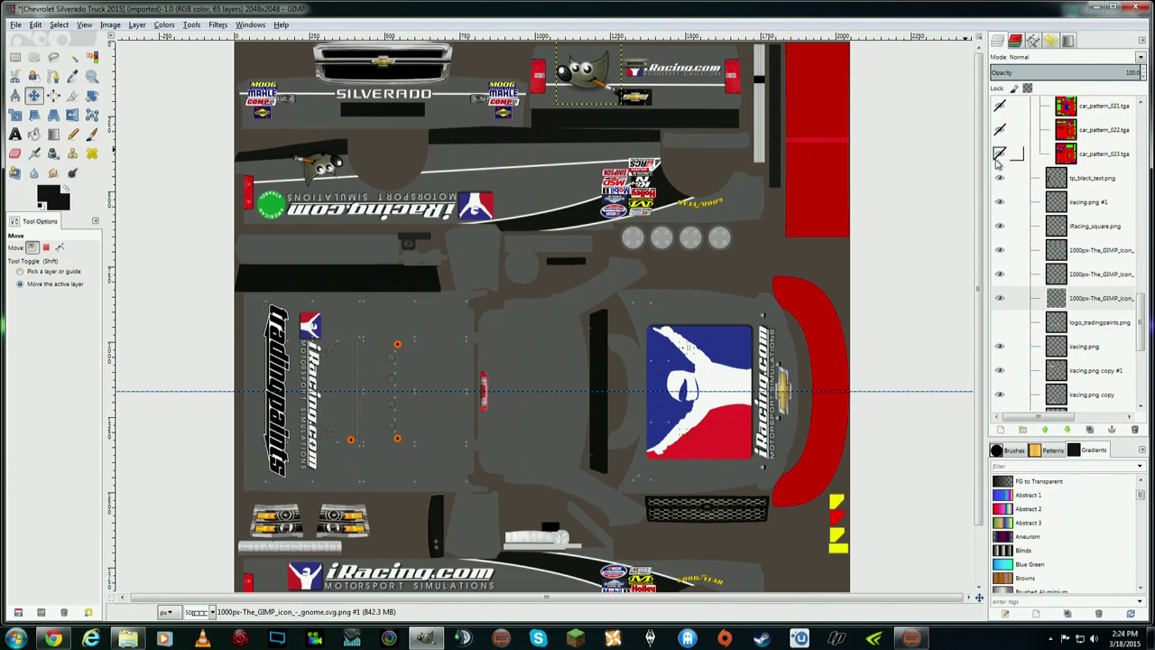
{"action": "scroll", "coordinate": [977, 272], "scroll_direction": "down", "scroll_amount": 3}
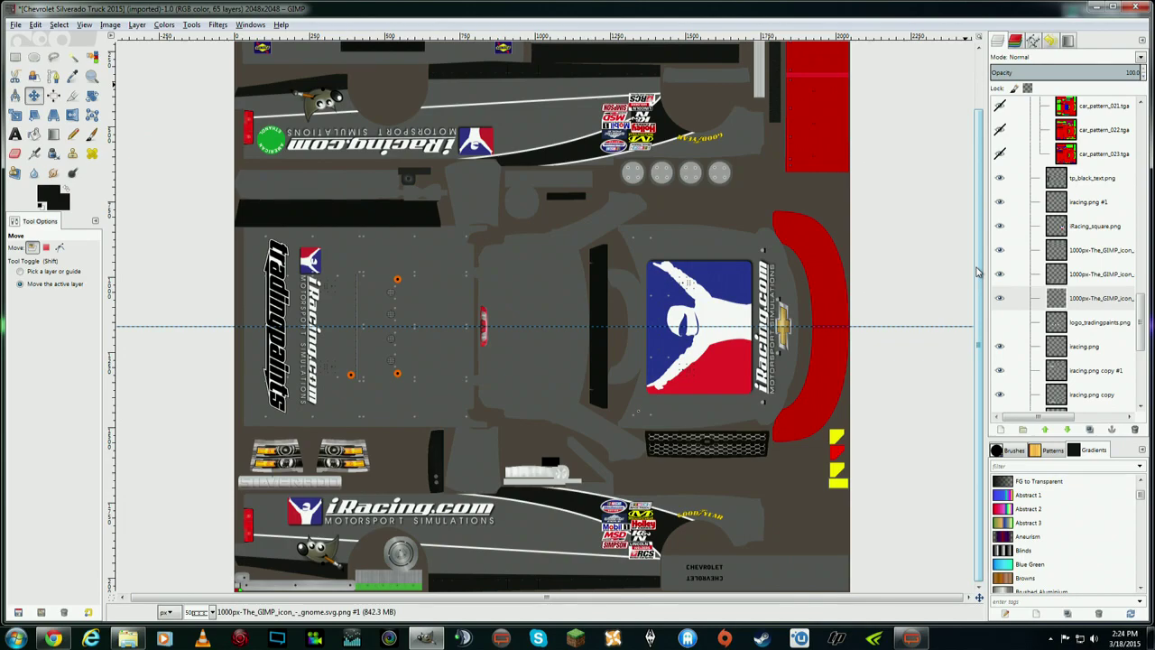
{"action": "scroll", "coordinate": [977, 261], "scroll_direction": "up", "scroll_amount": 3}
{"action": "scroll", "coordinate": [986, 239], "scroll_direction": "down", "scroll_amount": 3}
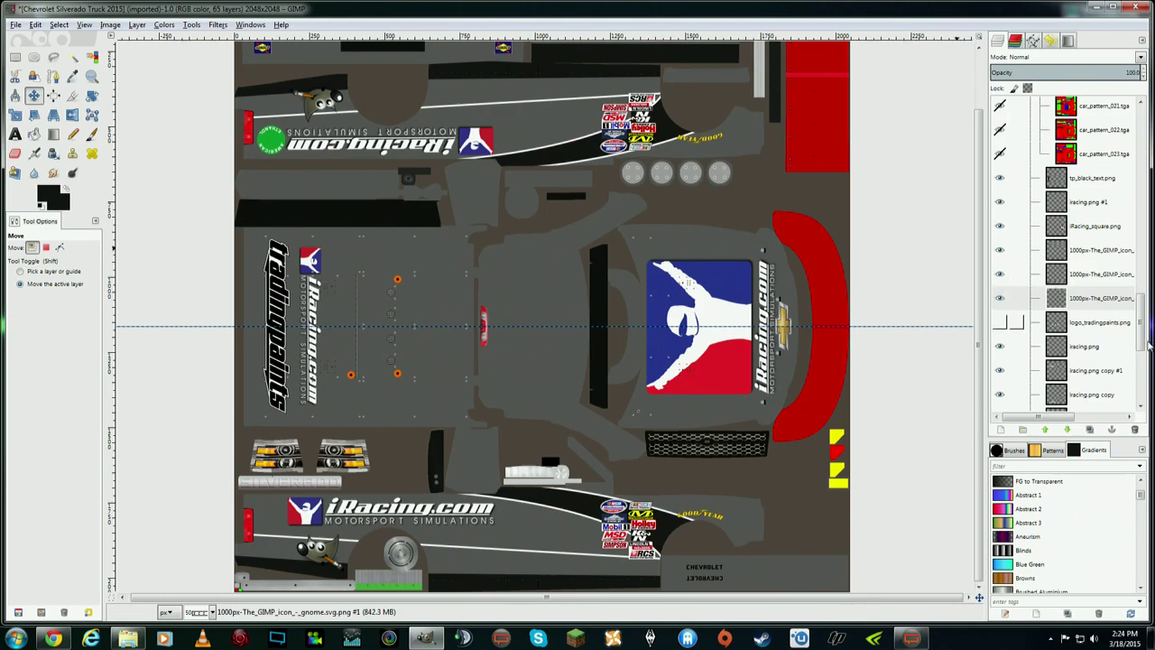
{"action": "left_click_drag", "start_coordinate": [1142, 336], "coordinate": [1139, 185]}
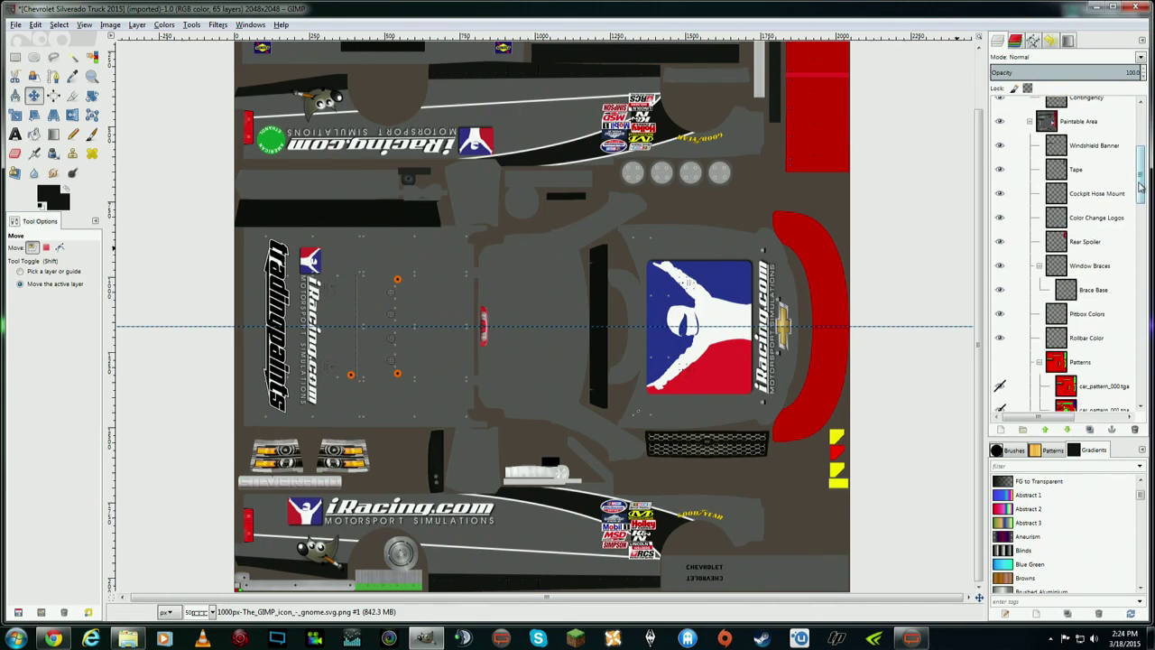
- Make Windshield Banner the active layer and set white as the foreground colour
{"action": "left_click", "coordinate": [999, 145]}
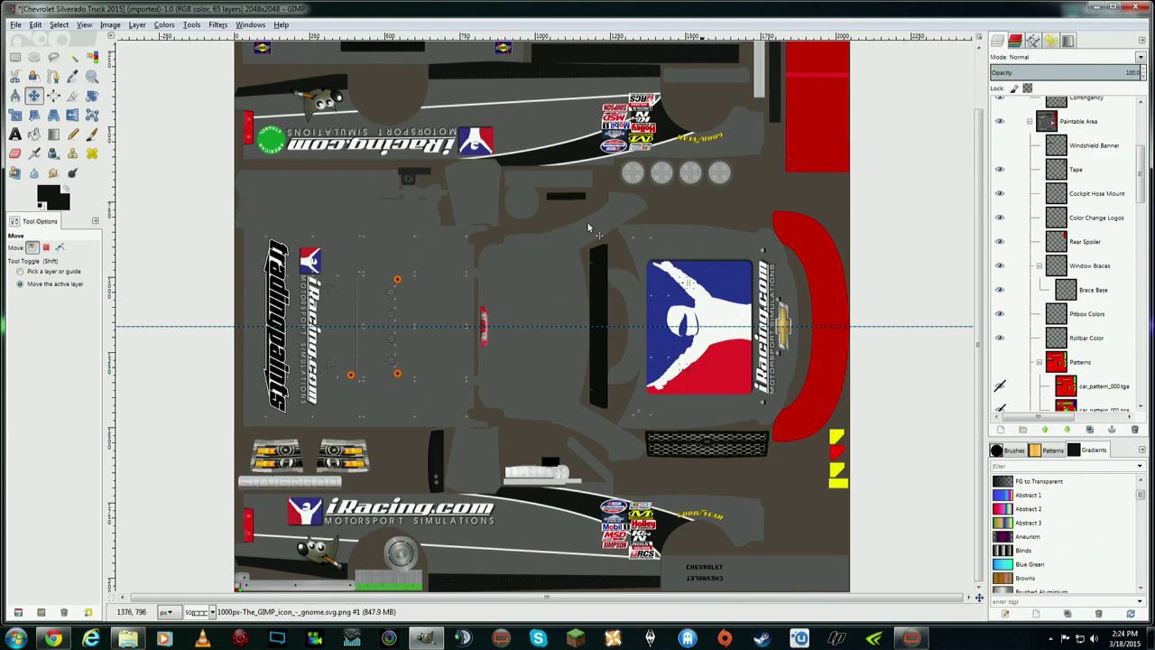
{"action": "left_click", "coordinate": [999, 146]}
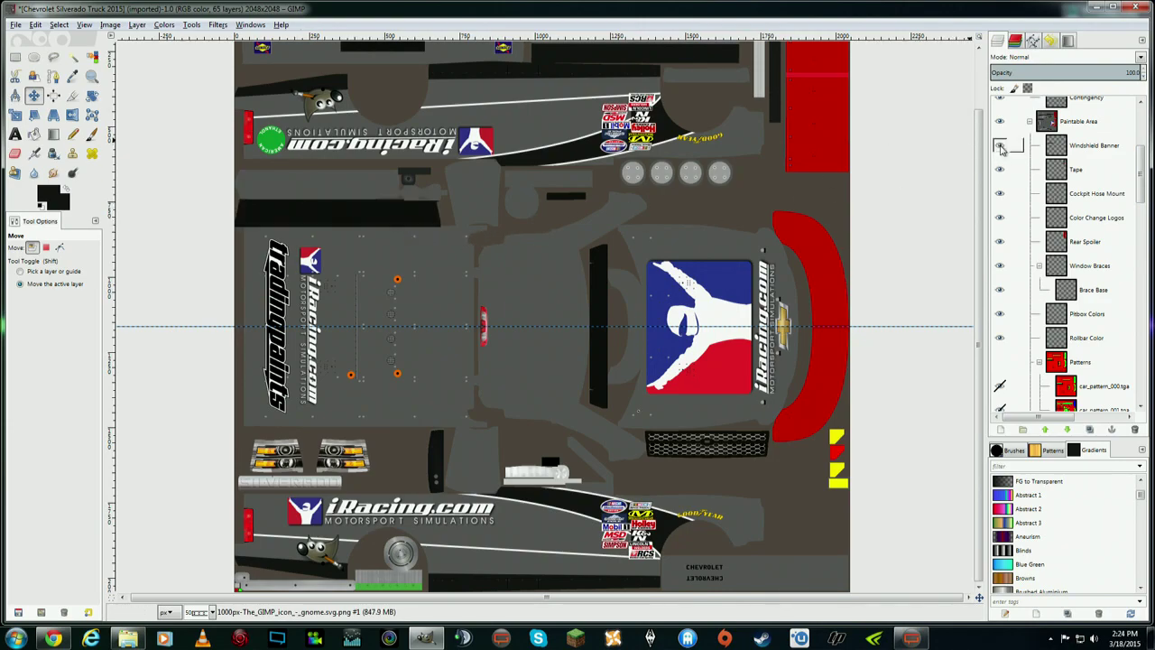
{"action": "left_click", "coordinate": [1084, 150]}
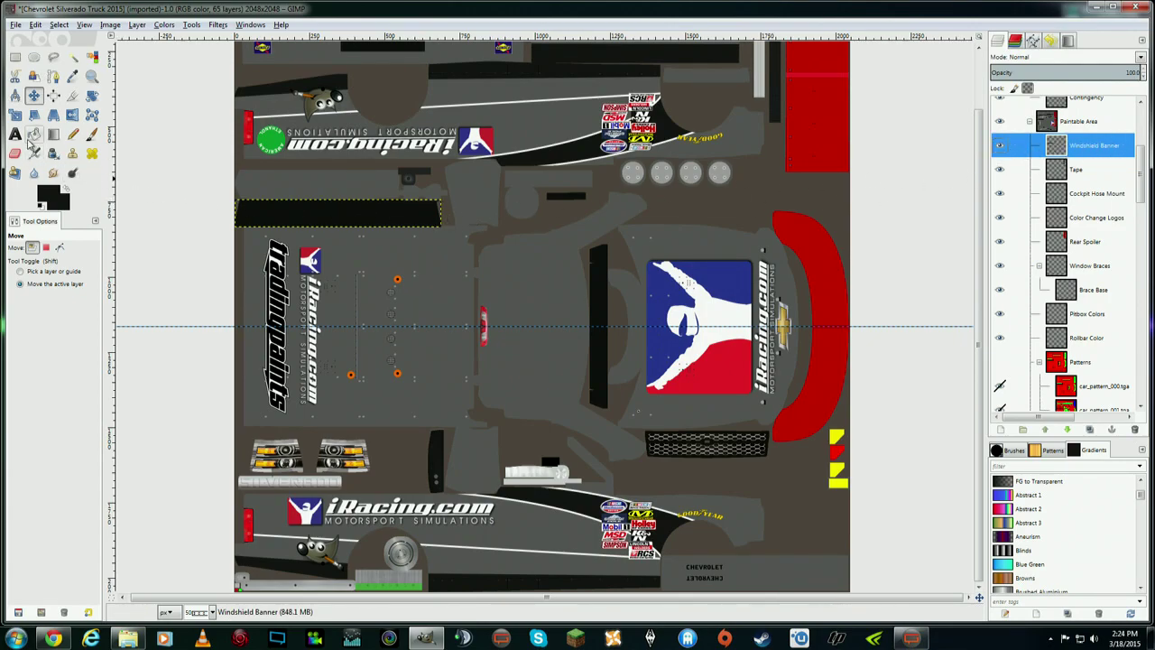
{"action": "left_click", "coordinate": [43, 207]}
{"action": "left_click", "coordinate": [64, 191]}
- Choose the Text tool with the Segoe UI Bold Italic font
{"action": "left_click", "coordinate": [14, 134]}
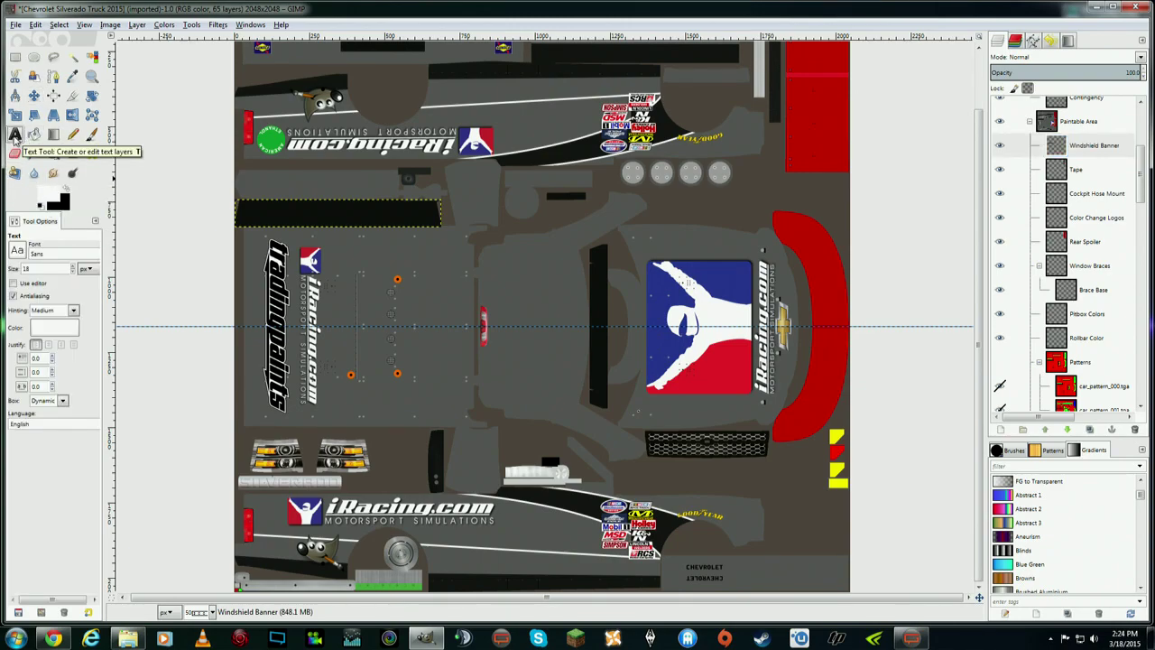
{"action": "left_click", "coordinate": [22, 256]}
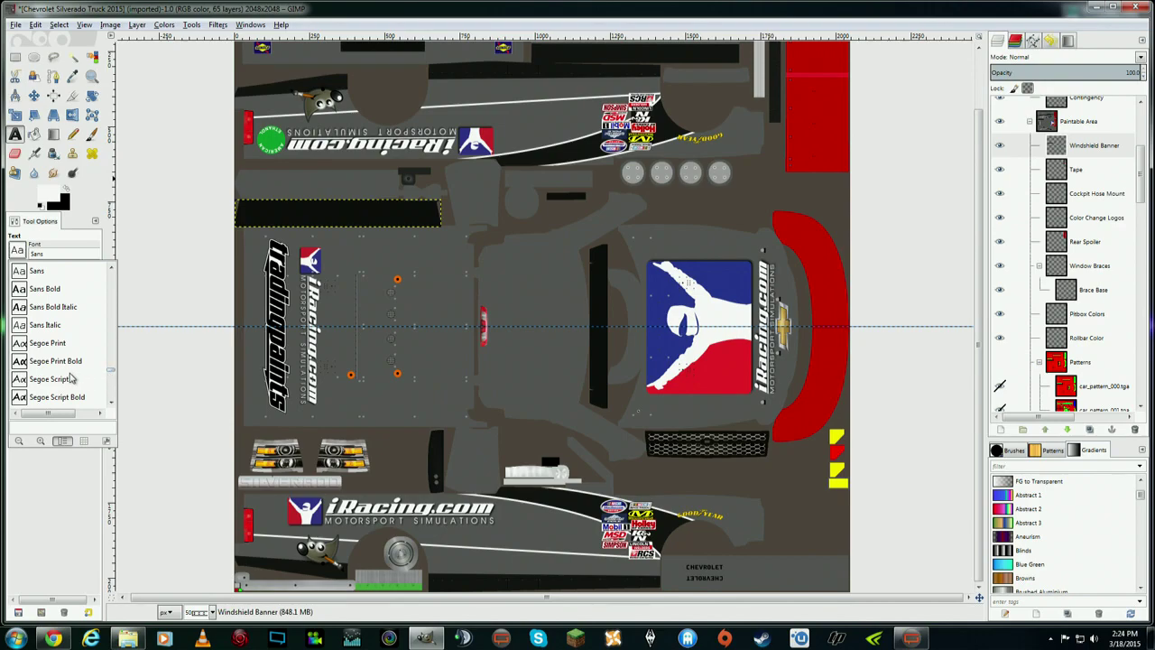
{"action": "scroll", "coordinate": [70, 377], "scroll_direction": "down", "scroll_amount": 3}
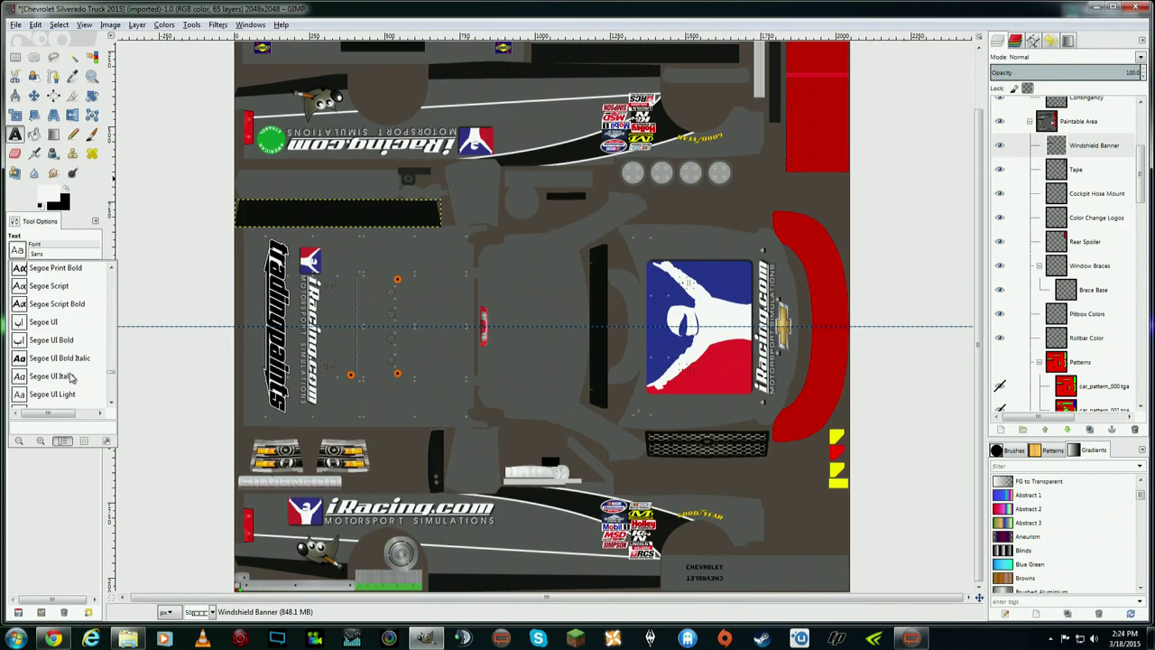
{"action": "scroll", "coordinate": [54, 377], "scroll_direction": "down", "scroll_amount": 3}
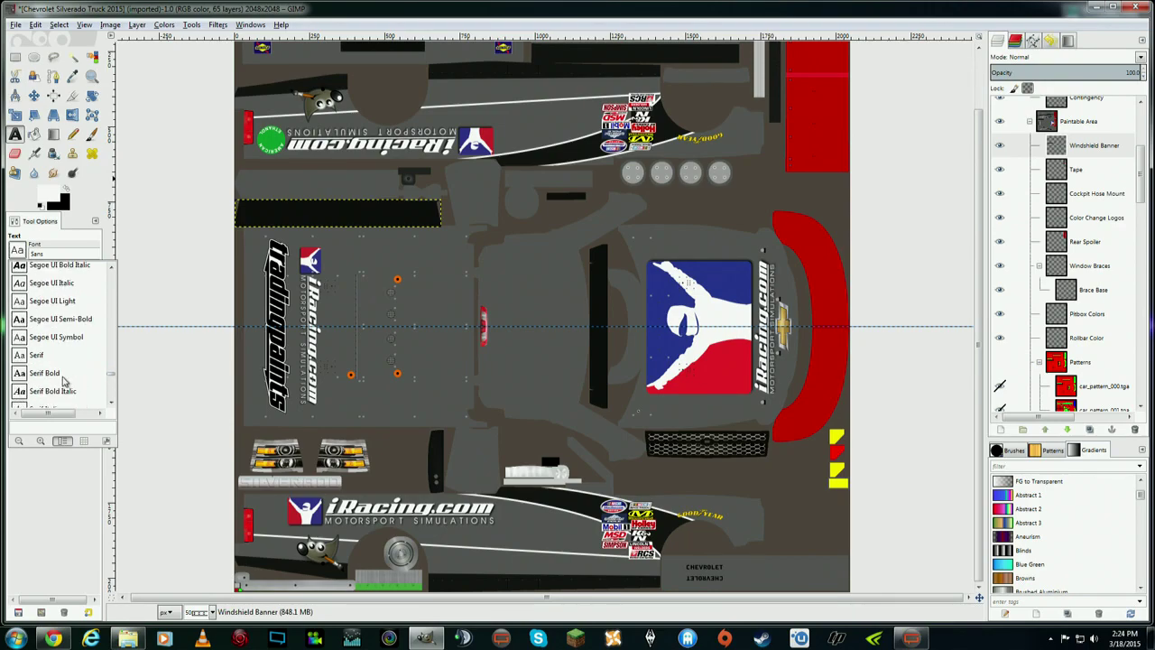
{"action": "scroll", "coordinate": [63, 382], "scroll_direction": "up", "scroll_amount": 2}
{"action": "left_click", "coordinate": [51, 320]}
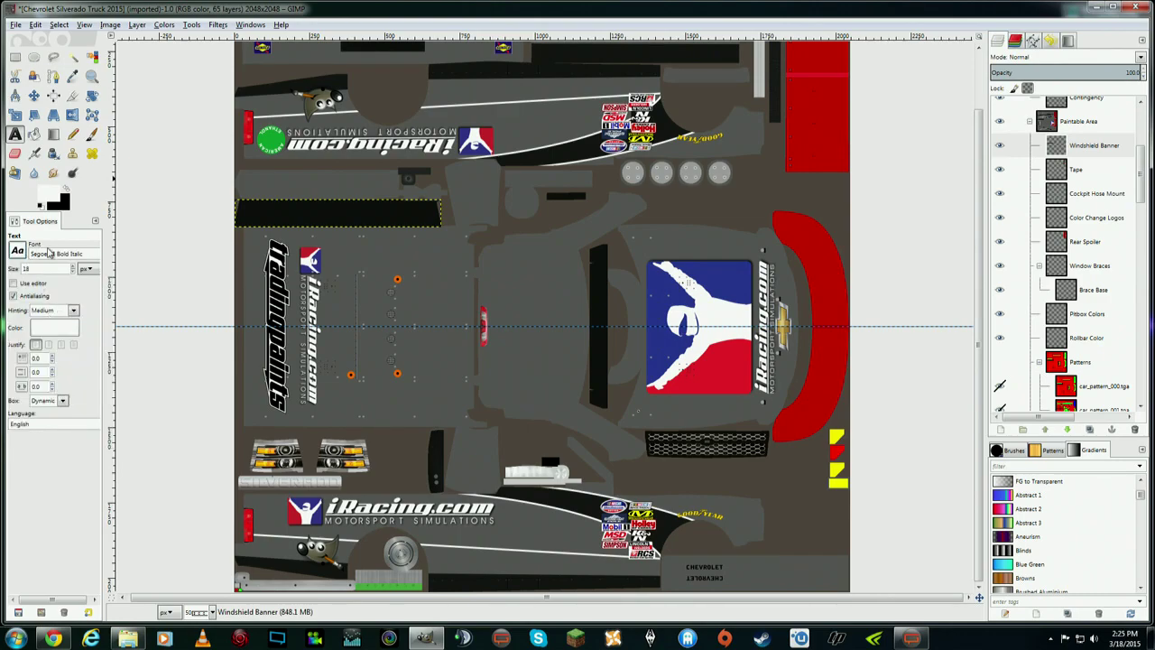
- Type the driver's name on the black windshield banner and set it to size 58
{"action": "left_click", "coordinate": [268, 211]}
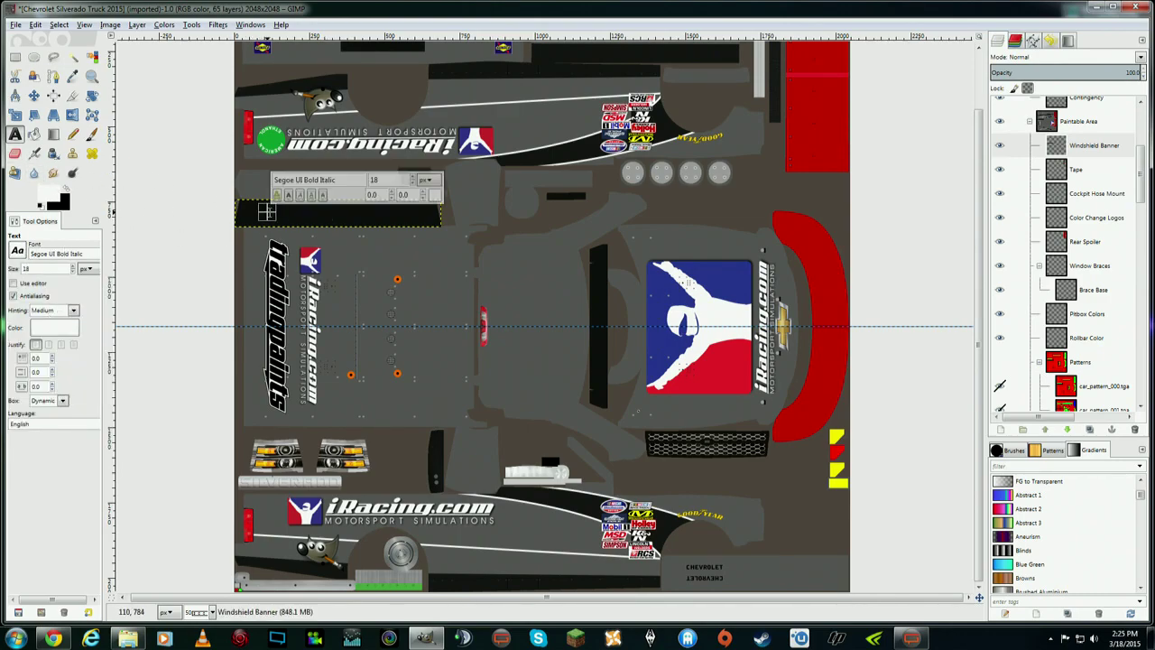
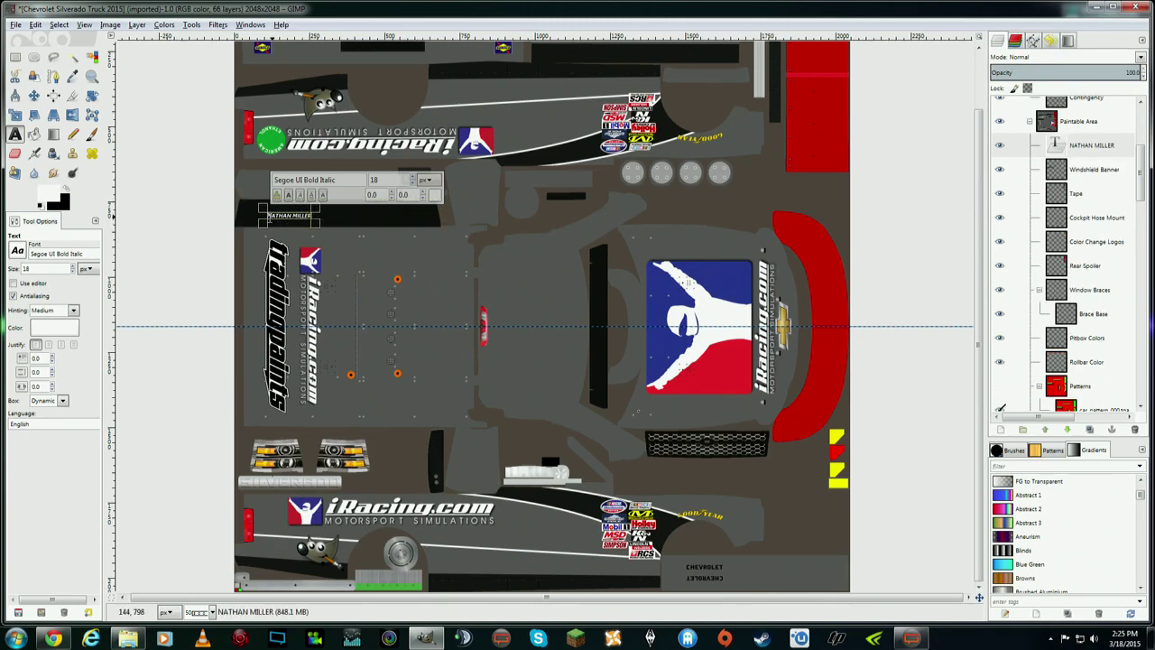
{"action": "left_click_drag", "start_coordinate": [267, 215], "coordinate": [308, 214]}
{"action": "left_click", "coordinate": [413, 178]}
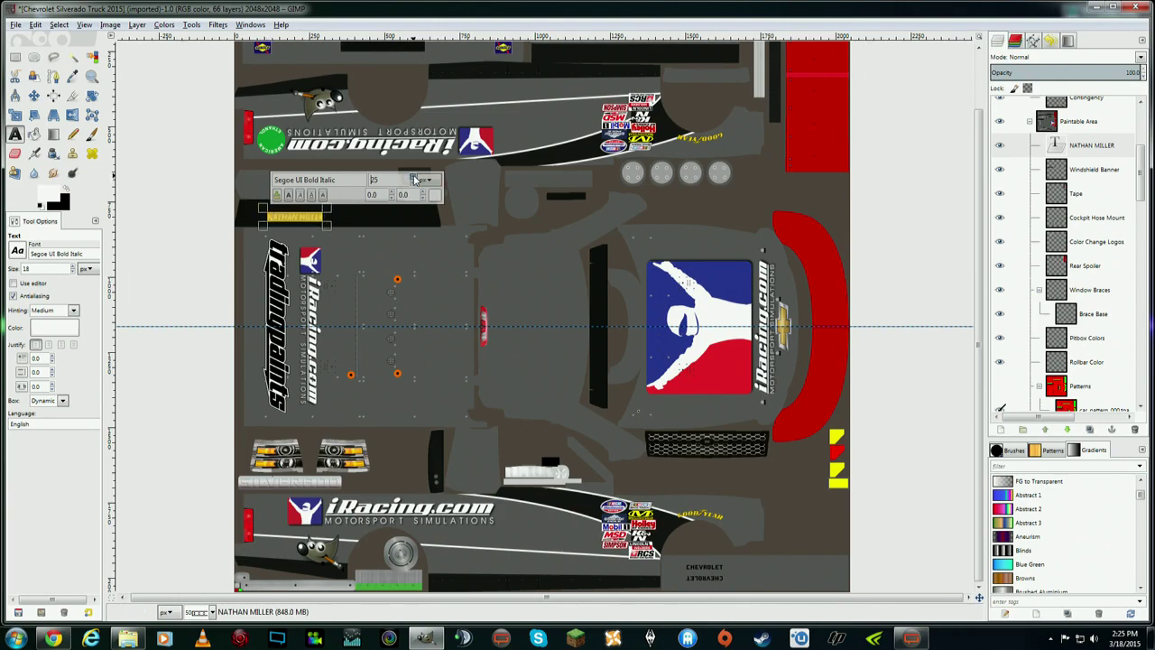
{"action": "left_click", "coordinate": [413, 185]}
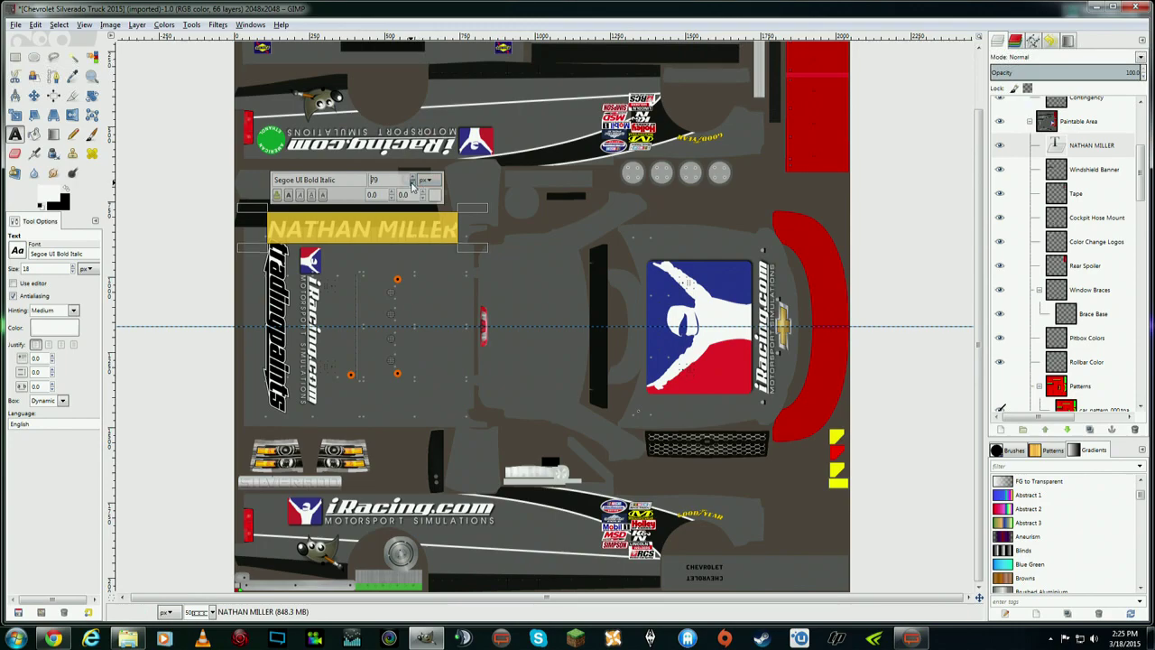
{"action": "left_click", "coordinate": [413, 185]}
{"action": "left_click", "coordinate": [413, 185]}
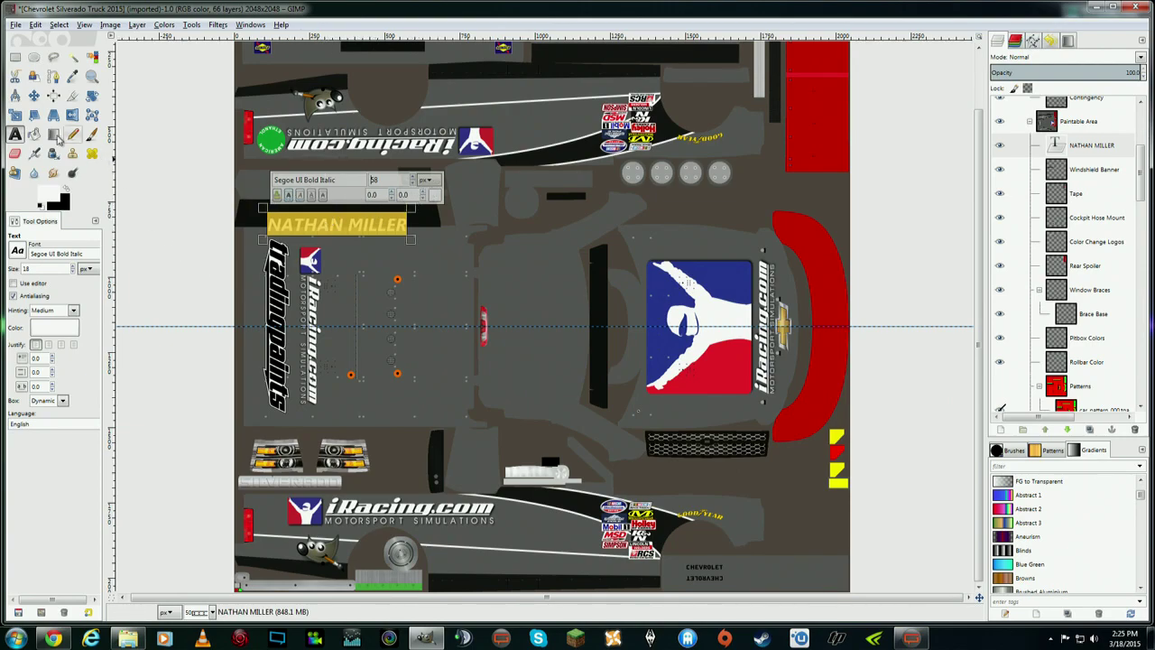
{"action": "left_click", "coordinate": [34, 95]}
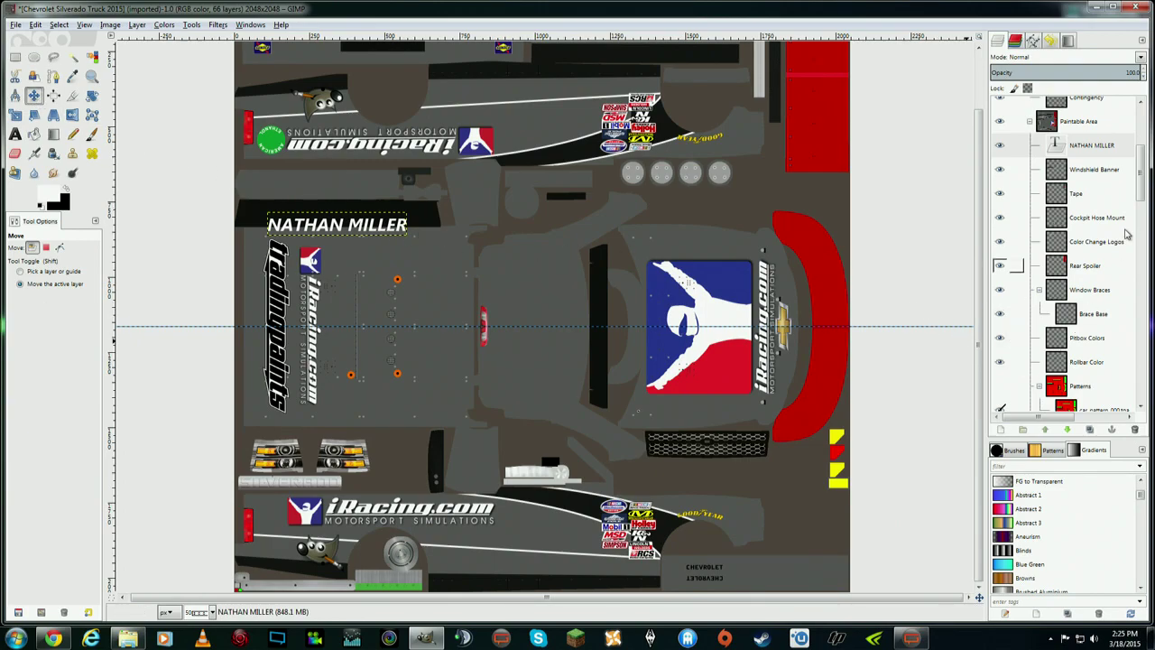
- Keep the driver-name layer above Windshield Banner and raise the text onto the black stripe
{"action": "left_click", "coordinate": [1104, 152]}
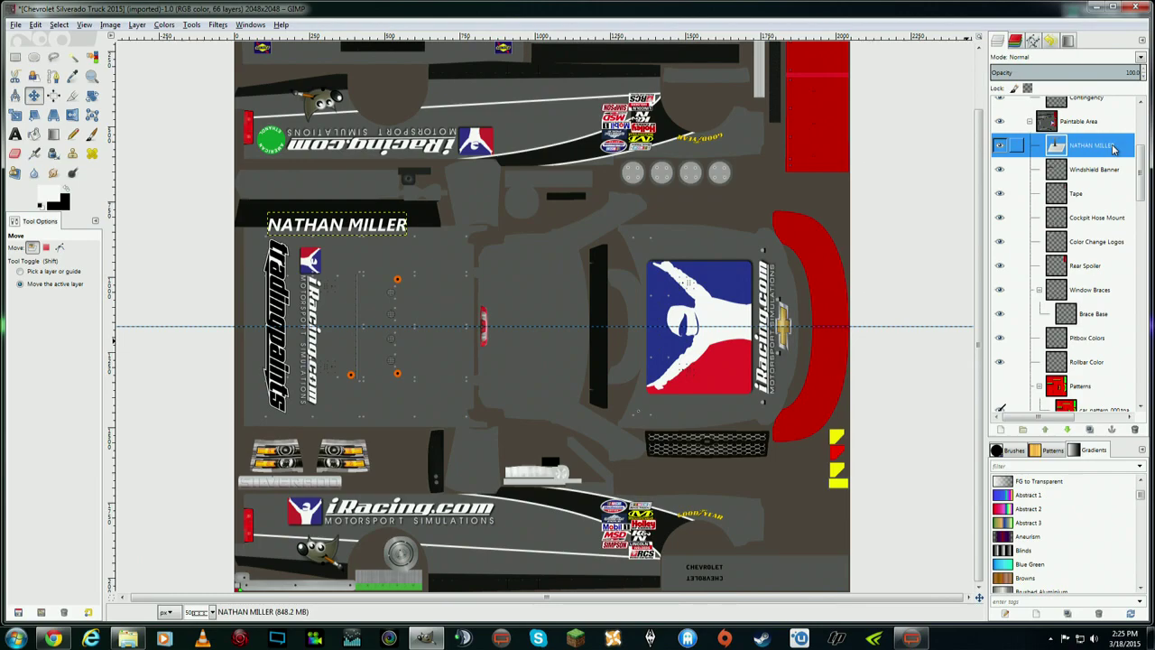
{"action": "left_click_drag", "start_coordinate": [1103, 151], "coordinate": [1098, 181]}
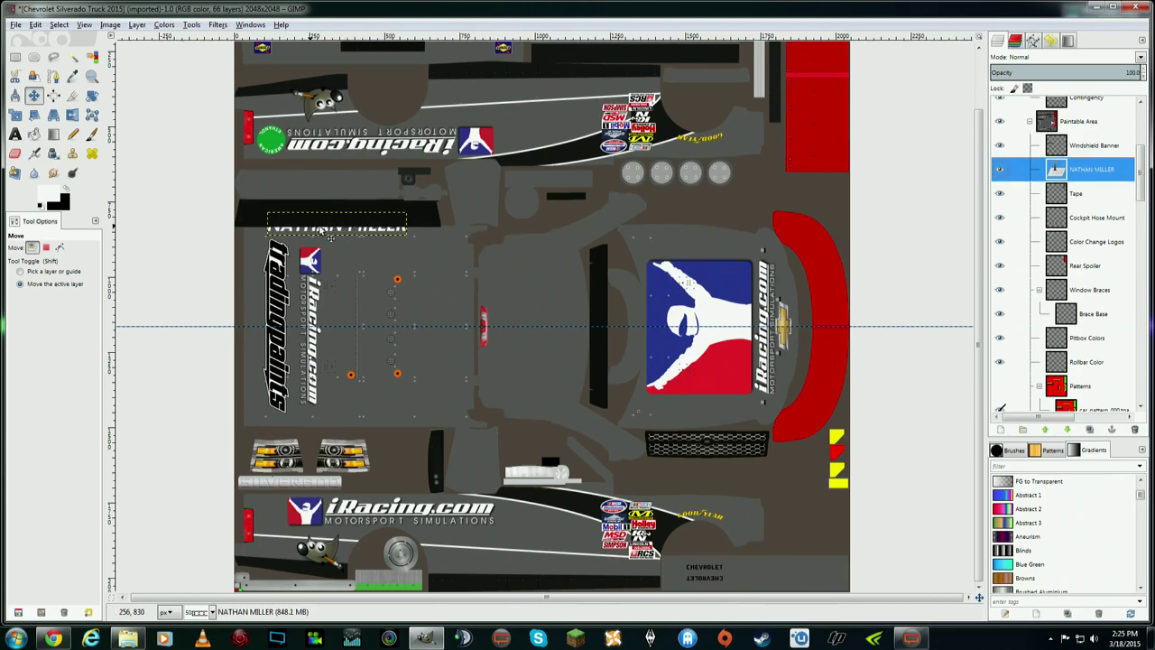
{"action": "left_click_drag", "start_coordinate": [1017, 170], "coordinate": [1045, 149]}
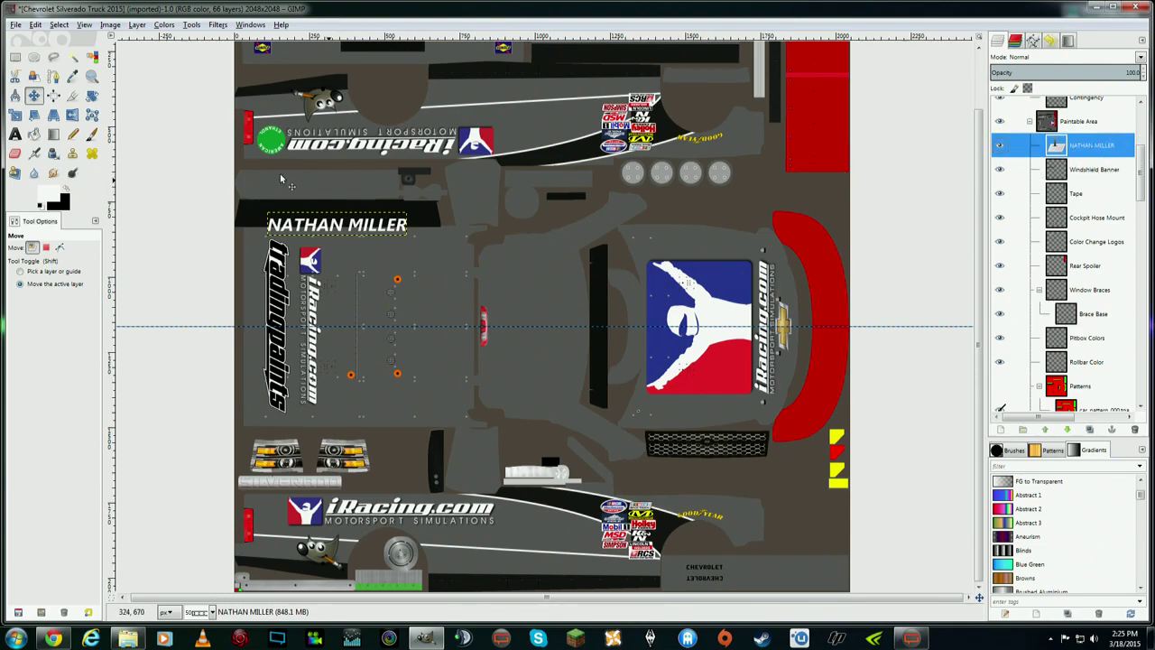
{"action": "left_click", "coordinate": [34, 95]}
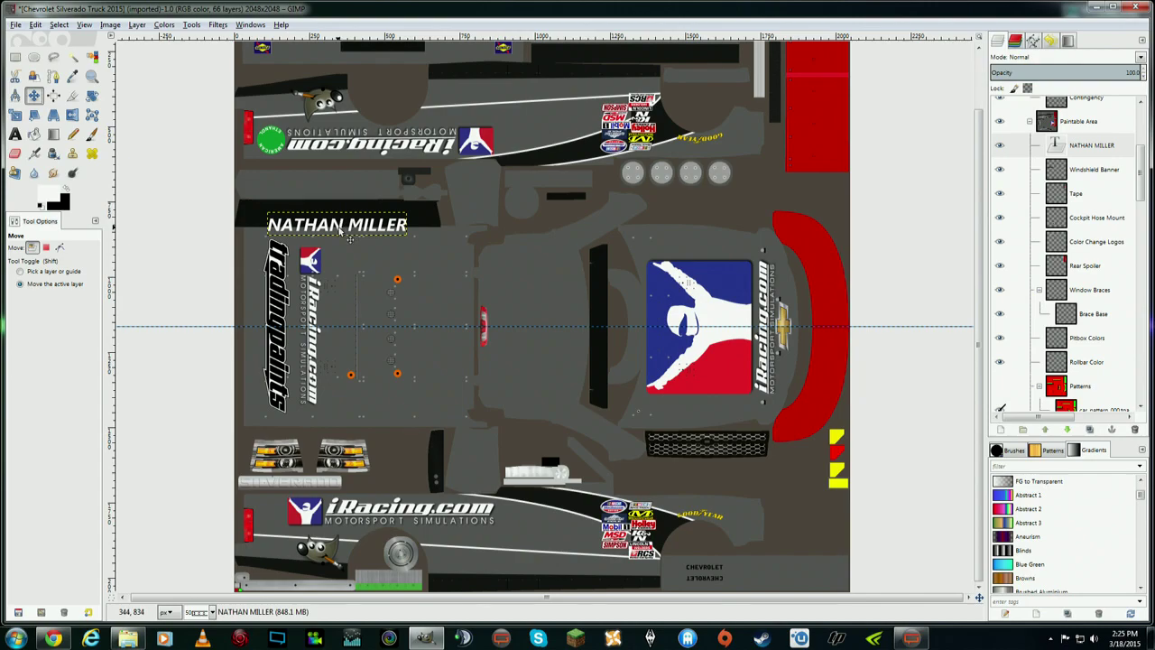
{"action": "left_click_drag", "start_coordinate": [339, 229], "coordinate": [339, 217]}
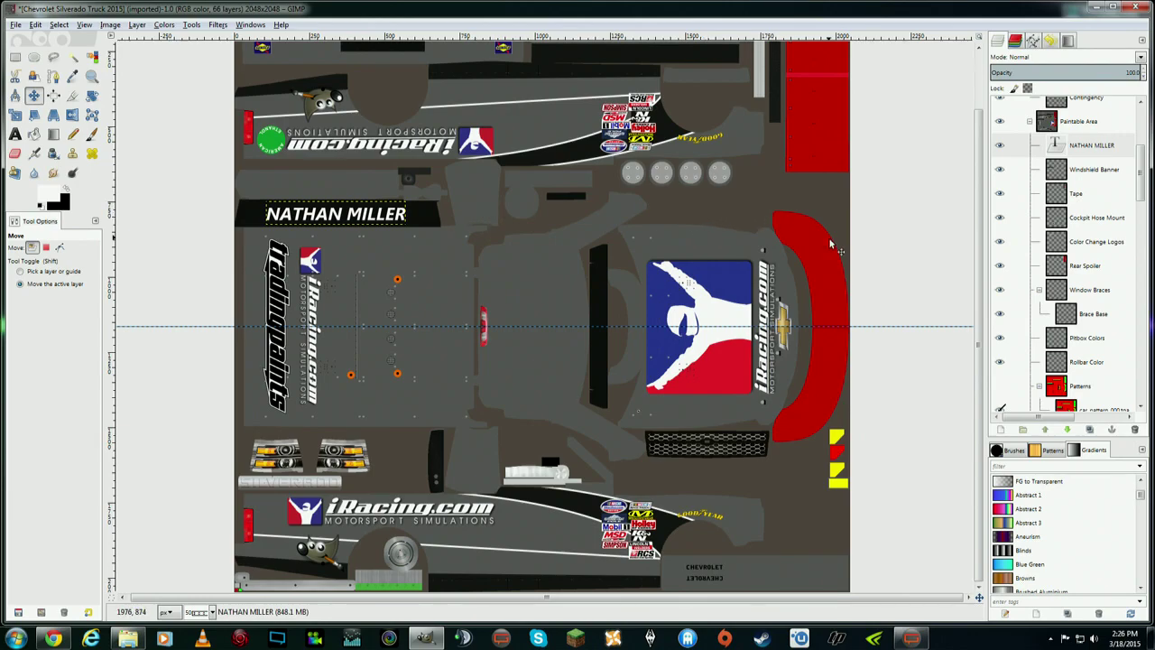
{"action": "scroll", "coordinate": [975, 289], "scroll_direction": "down", "scroll_amount": 1}
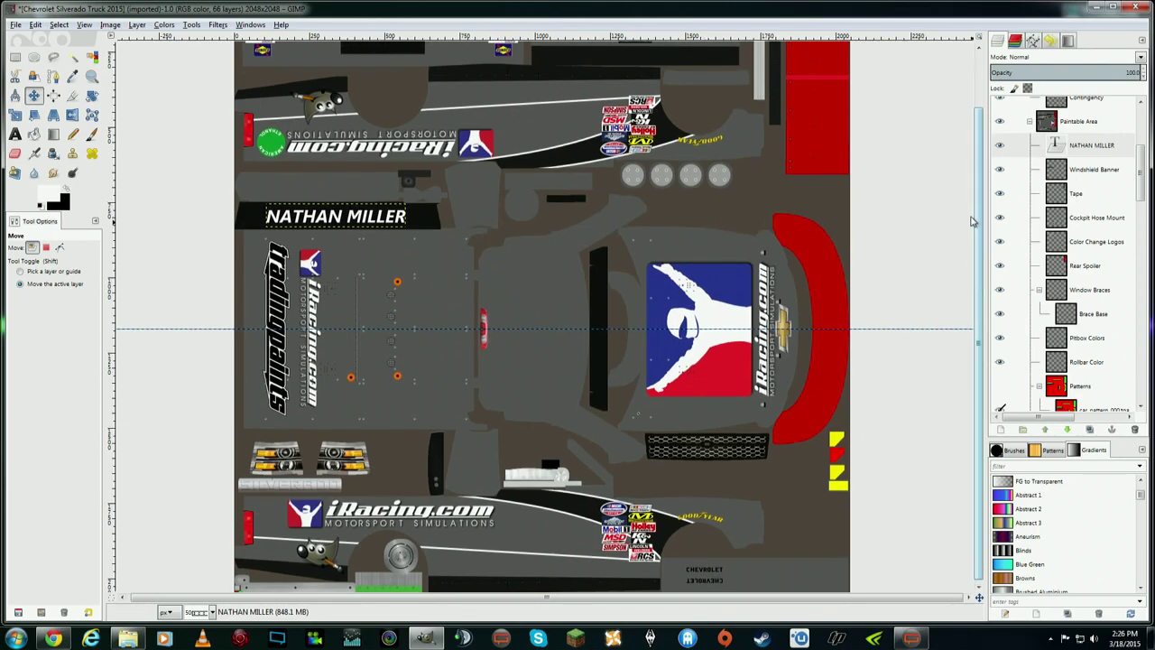
{"action": "scroll", "coordinate": [973, 285], "scroll_direction": "up", "scroll_amount": 3}
{"action": "scroll", "coordinate": [968, 278], "scroll_direction": "down", "scroll_amount": 2}
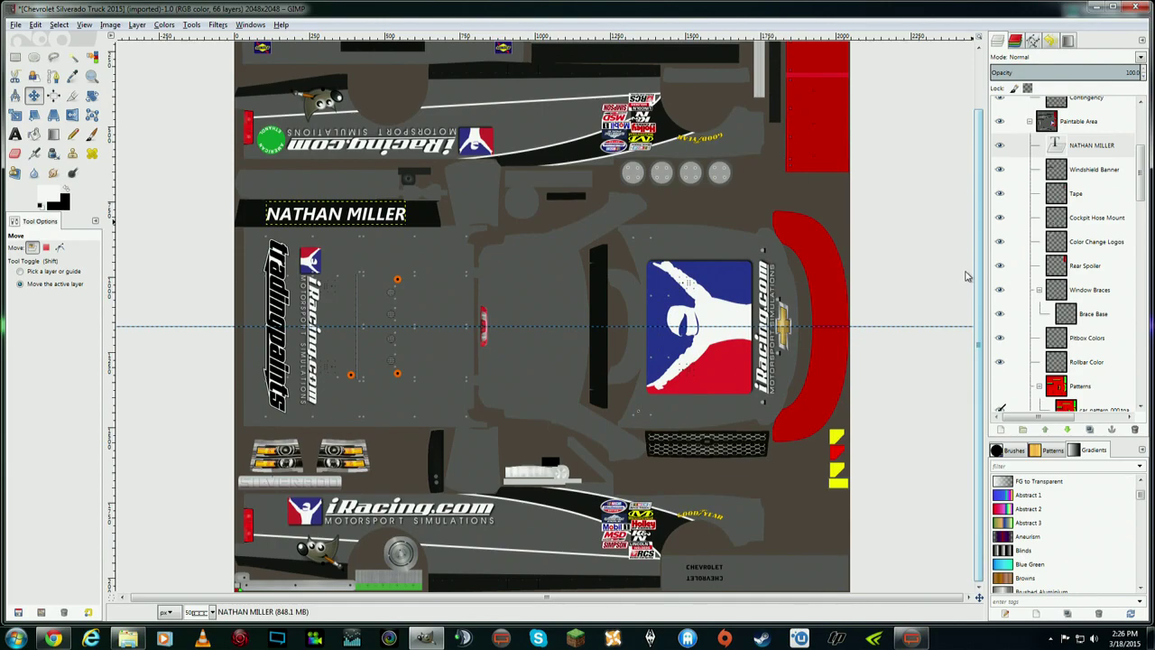
{"action": "scroll", "coordinate": [964, 217], "scroll_direction": "up", "scroll_amount": 3}
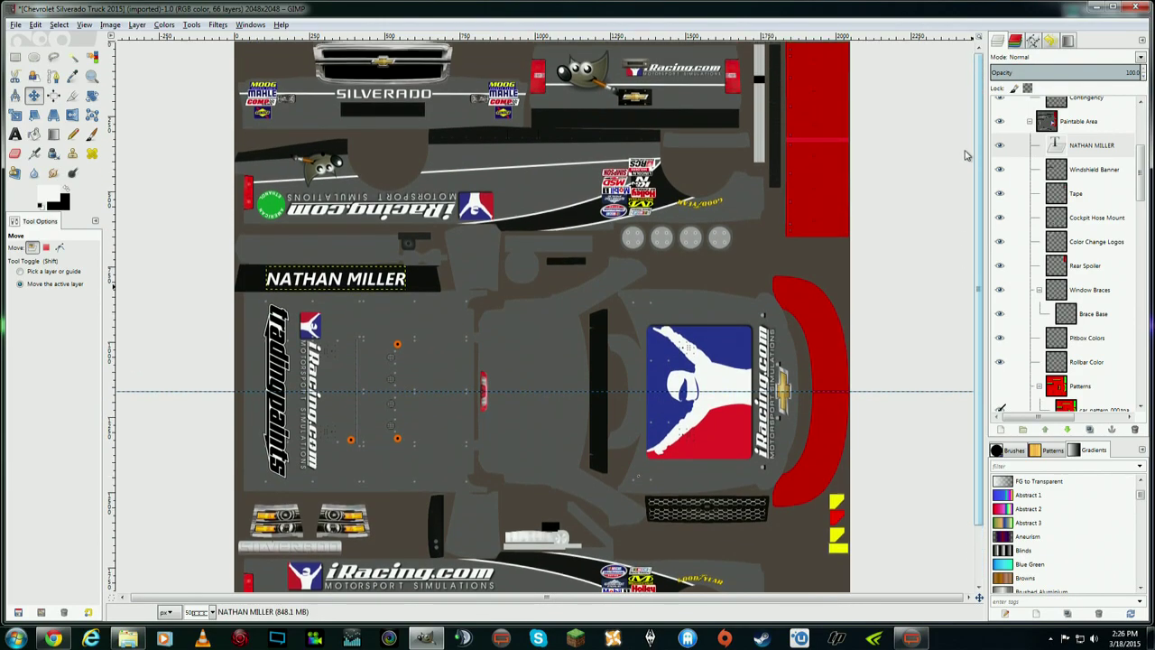
{"action": "scroll", "coordinate": [971, 226], "scroll_direction": "down", "scroll_amount": 3}
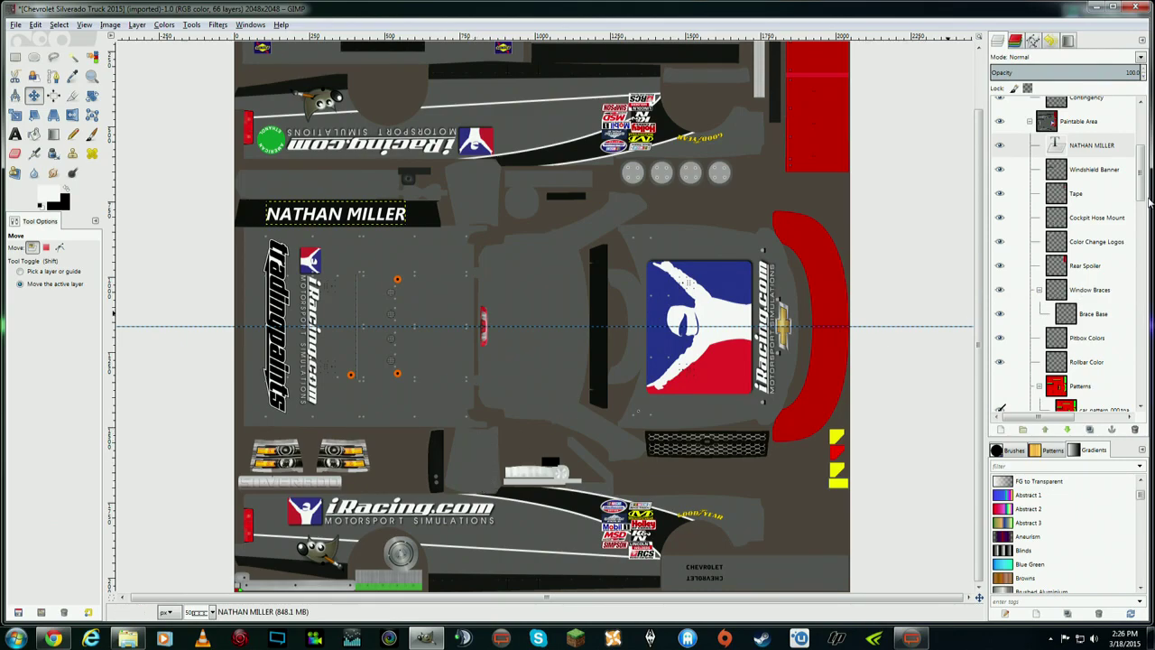
{"action": "scroll", "coordinate": [1047, 153], "scroll_direction": "up", "scroll_amount": 5}
- Show the Wire layer's wireframe mesh and view the template at 1:1 (100%) zoom
{"action": "left_click", "coordinate": [1000, 133]}
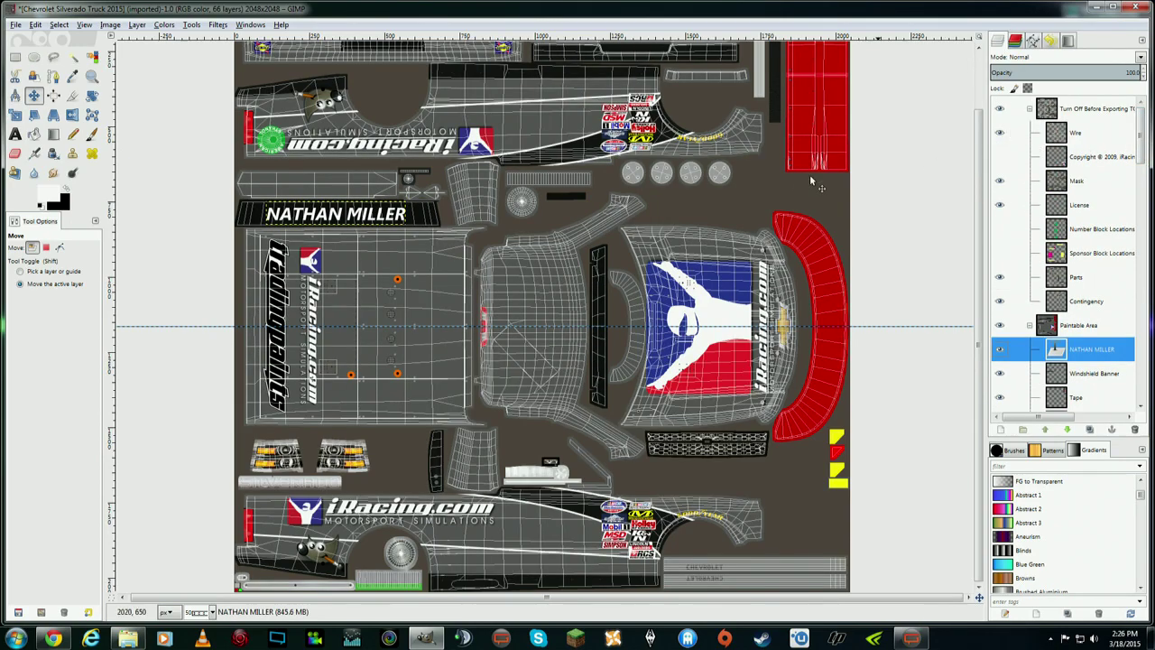
{"action": "left_click", "coordinate": [84, 24]}
{"action": "mouse_move", "coordinate": [112, 63]}
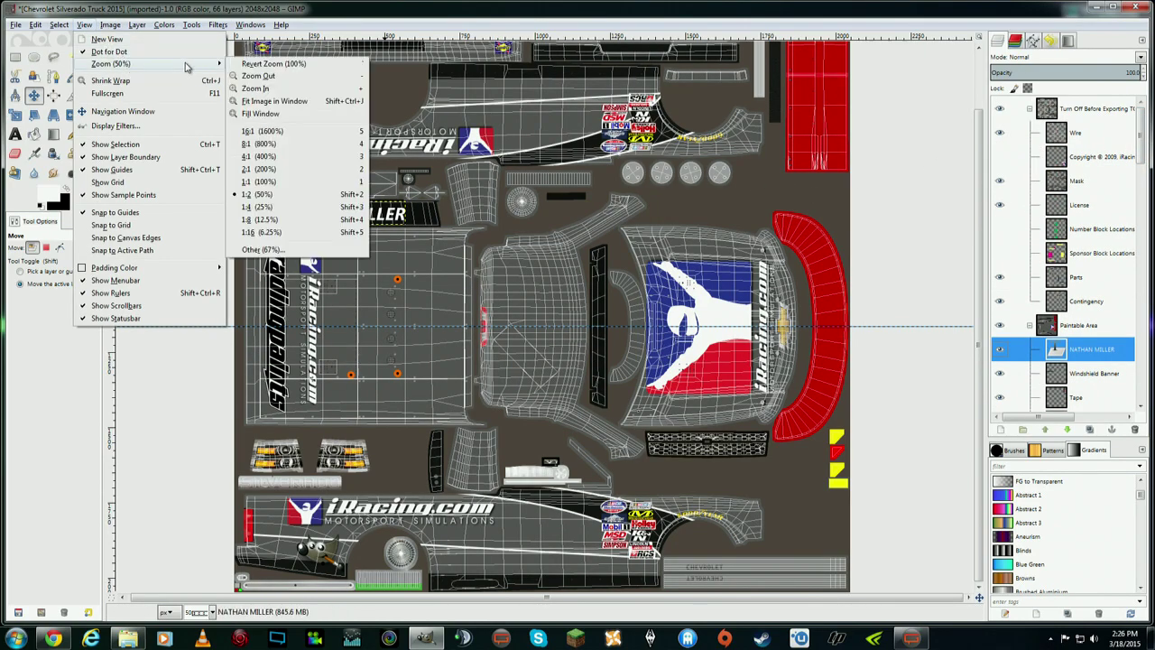
{"action": "left_click", "coordinate": [269, 182]}
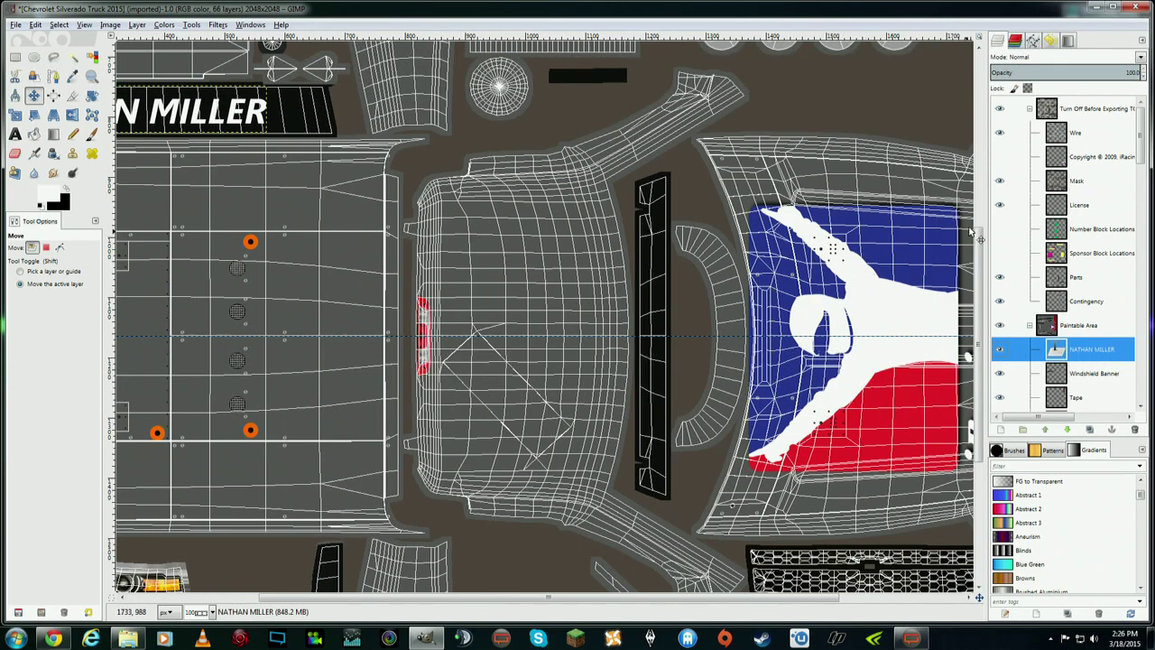
{"action": "scroll", "coordinate": [481, 412], "scroll_direction": "down", "scroll_amount": 5}
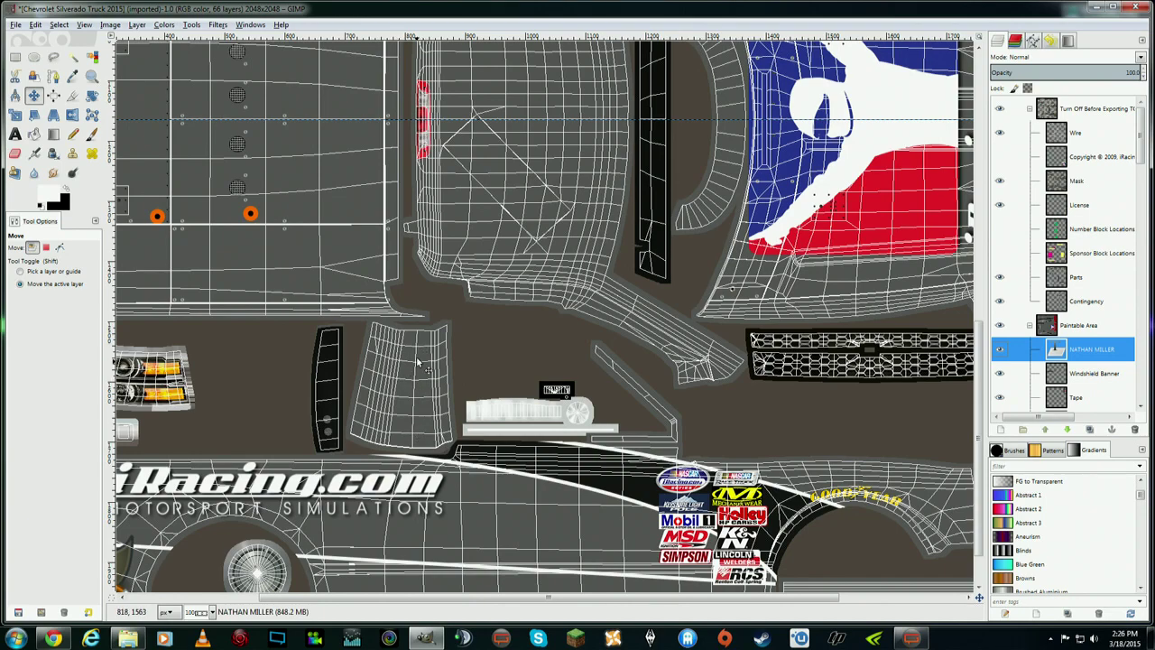
- Open the Canva folder beside GIMP, checking the Magnaflow-logo image in the logos subfolder
{"action": "left_click_drag", "start_coordinate": [1154, 105], "coordinate": [95, 76]}
{"action": "left_click", "coordinate": [100, 90]}
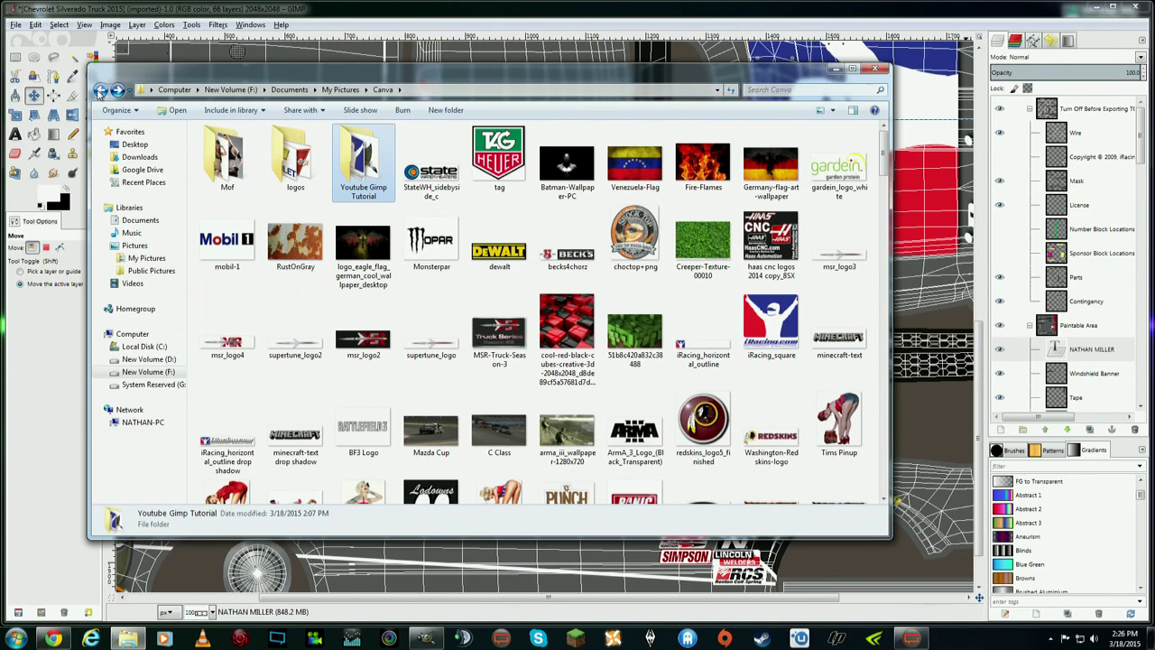
{"action": "double_click", "coordinate": [293, 162]}
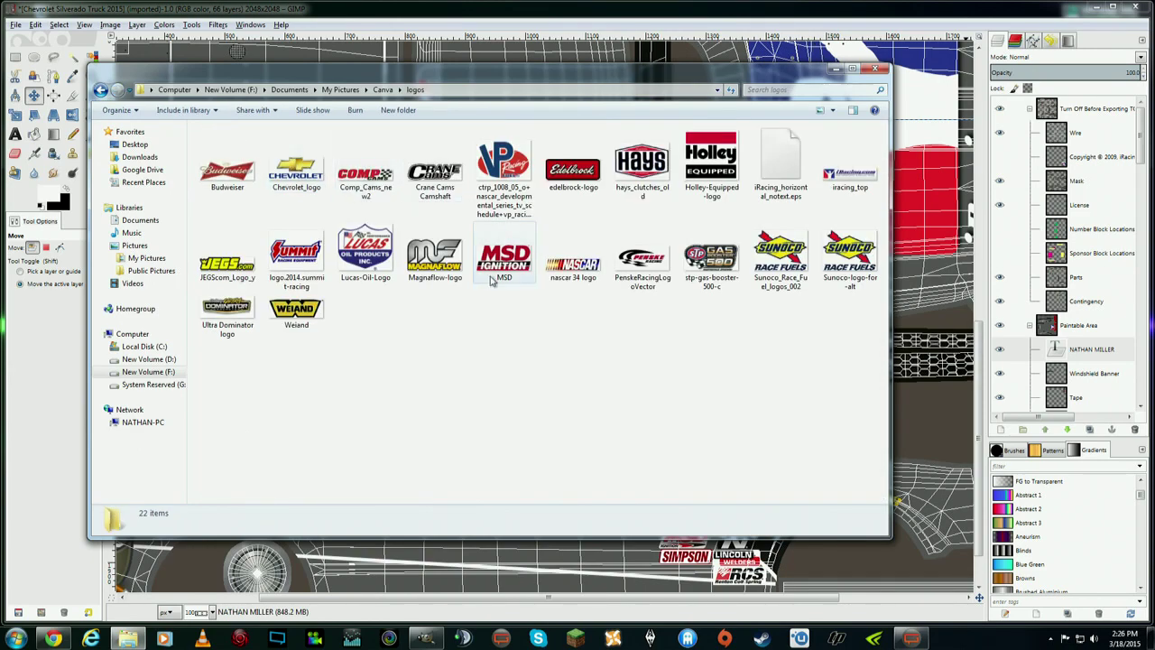
{"action": "left_click", "coordinate": [435, 258]}
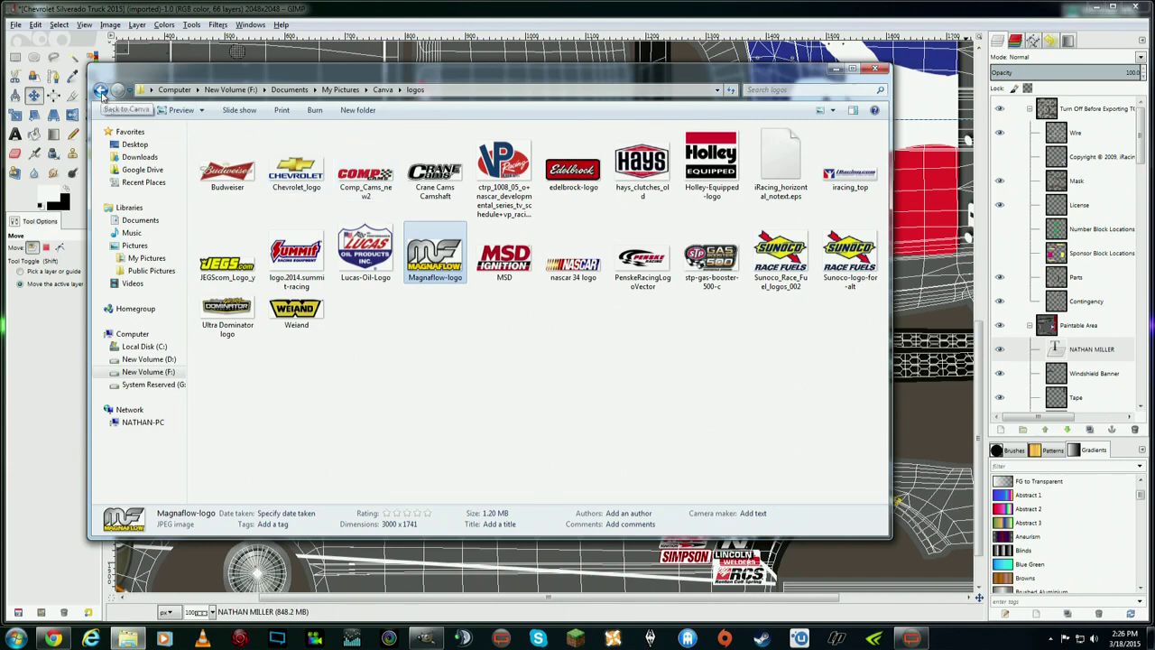
{"action": "left_click", "coordinate": [101, 91]}
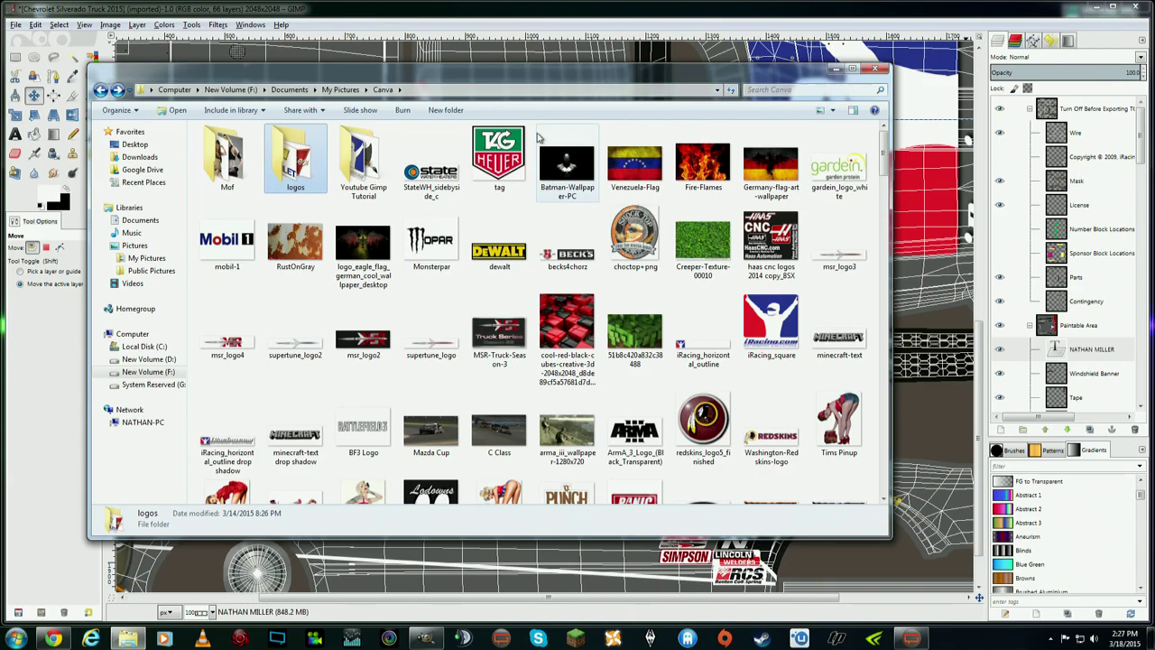
{"action": "left_click_drag", "start_coordinate": [545, 81], "coordinate": [1124, 86]}
{"action": "scroll", "coordinate": [553, 187], "scroll_direction": "down", "scroll_amount": 10}
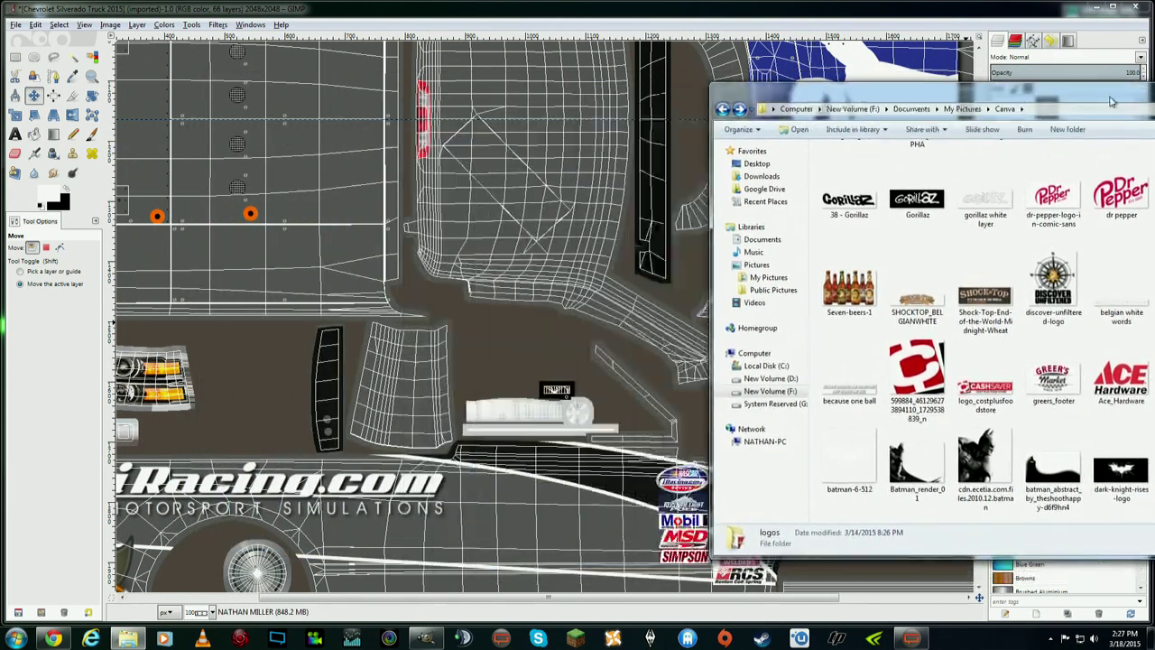
{"action": "scroll", "coordinate": [1064, 252], "scroll_direction": "down", "scroll_amount": 10}
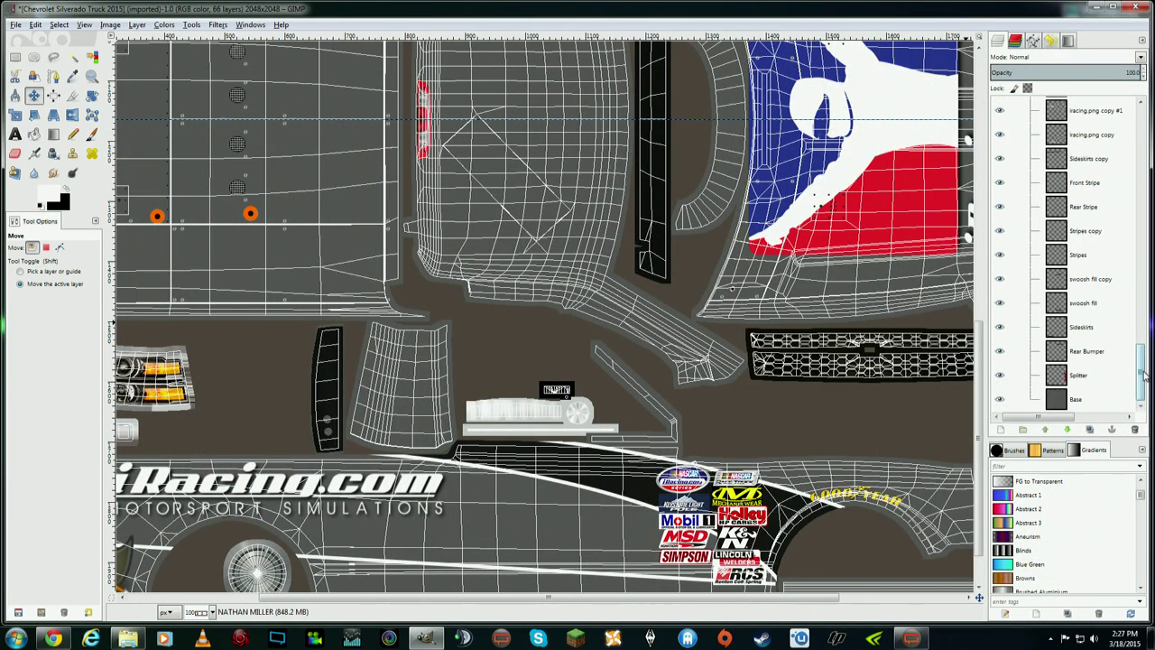
- Import msr_logo4.png as a layer and scale it down to about 82×18 pixels
{"action": "scroll", "coordinate": [1065, 252], "scroll_direction": "up", "scroll_amount": 5}
{"action": "scroll", "coordinate": [1065, 253], "scroll_direction": "up", "scroll_amount": 1}
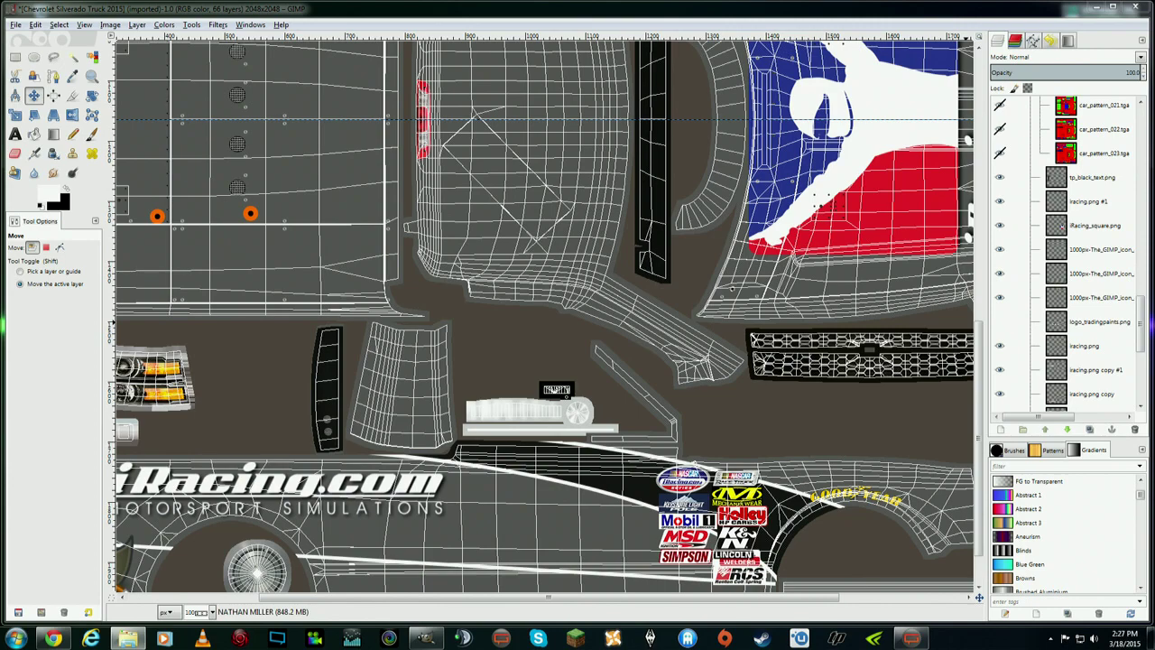
{"action": "mouse_move", "coordinate": [1079, 194]}
{"action": "left_mouse_down"}
{"action": "mouse_move", "coordinate": [1080, 184]}
{"action": "mouse_move", "coordinate": [1076, 201]}
{"action": "left_mouse_up"}
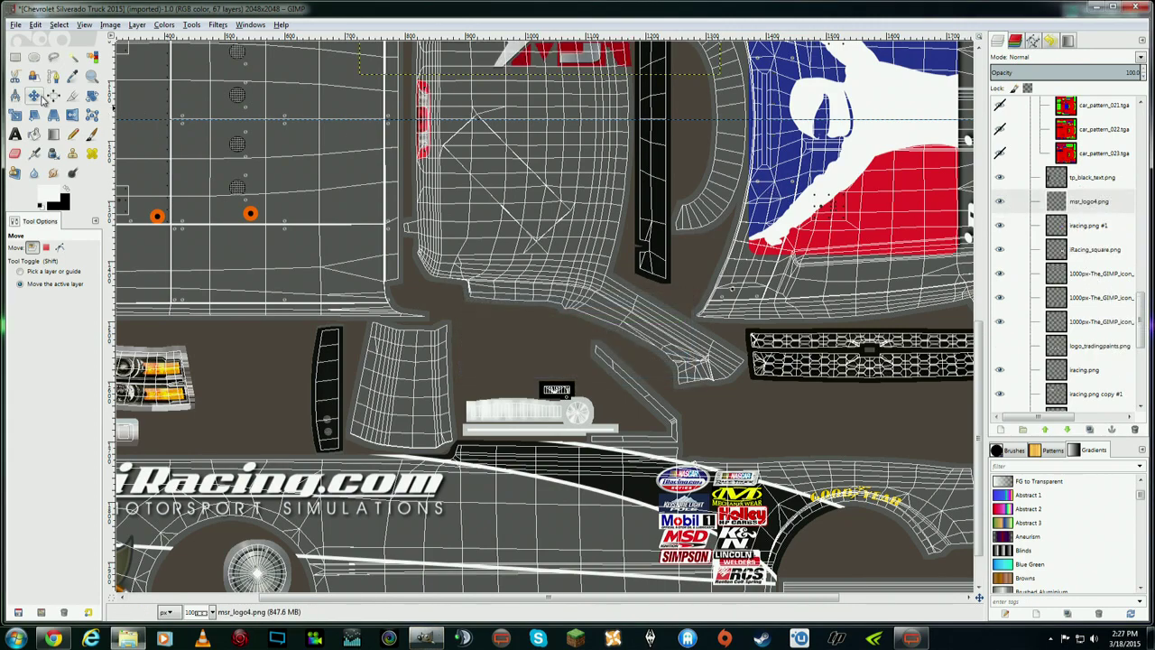
{"action": "left_click_drag", "start_coordinate": [534, 63], "coordinate": [284, 210]}
{"action": "left_click", "coordinate": [14, 114]}
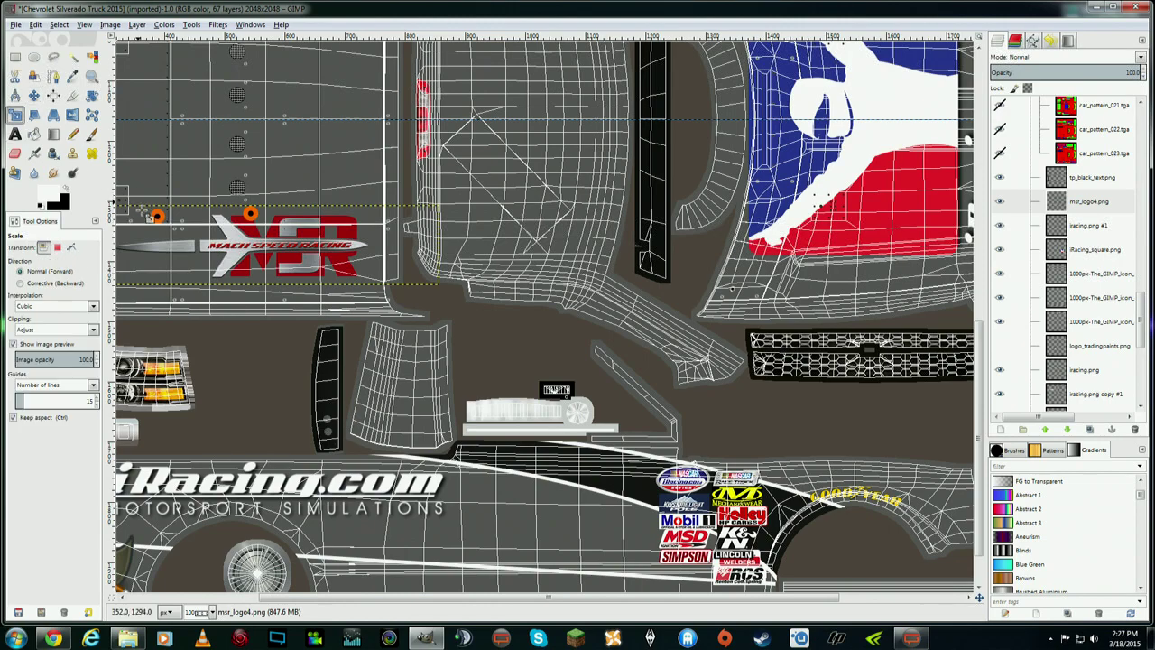
{"action": "left_click", "coordinate": [147, 217]}
{"action": "left_click_drag", "start_coordinate": [189, 243], "coordinate": [303, 289]}
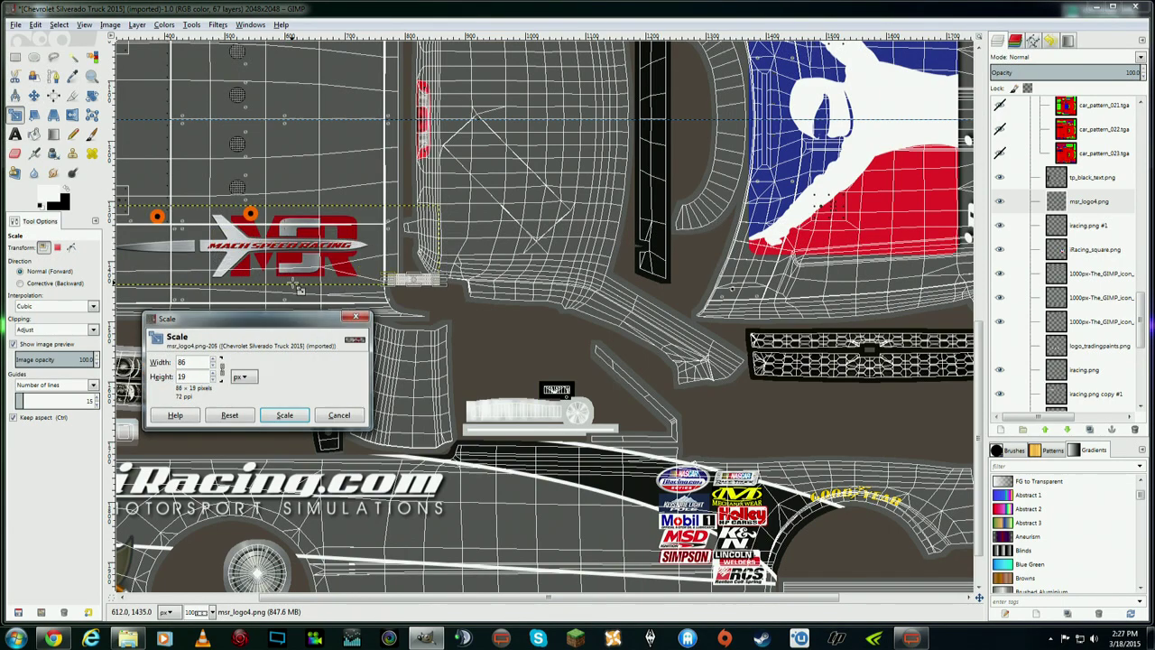
{"action": "left_click", "coordinate": [291, 414]}
- Move the MSR logo to the lower panel, narrow it to 81 px, and nudge it into place
{"action": "key", "text": "m"}
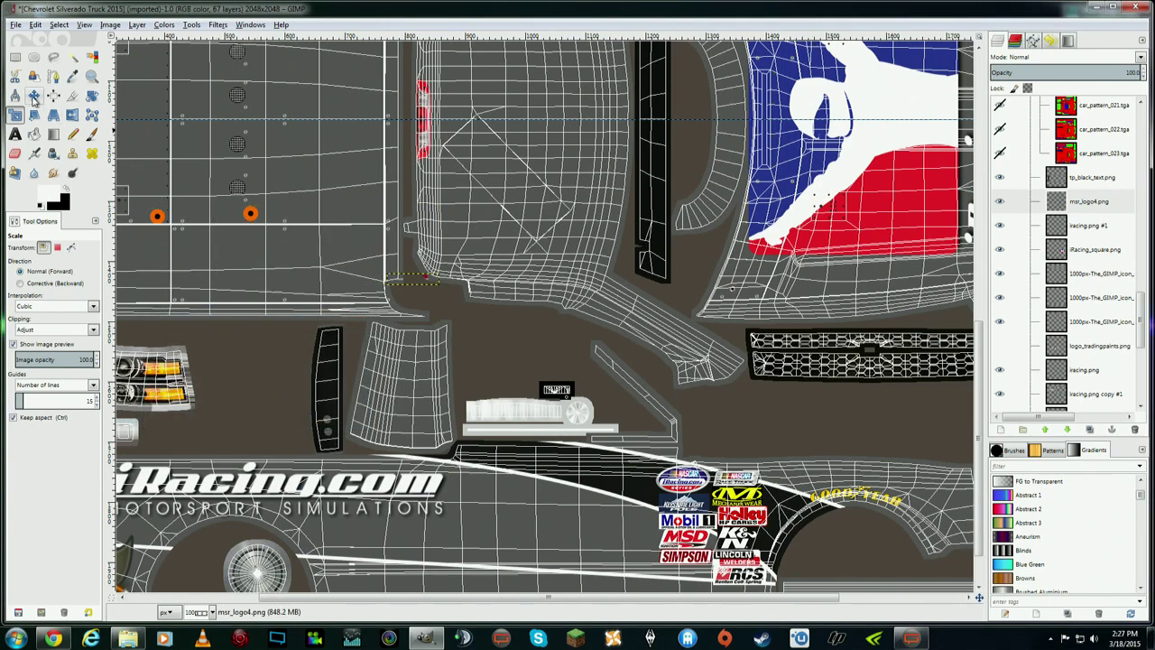
{"action": "left_click_drag", "start_coordinate": [413, 283], "coordinate": [418, 440]}
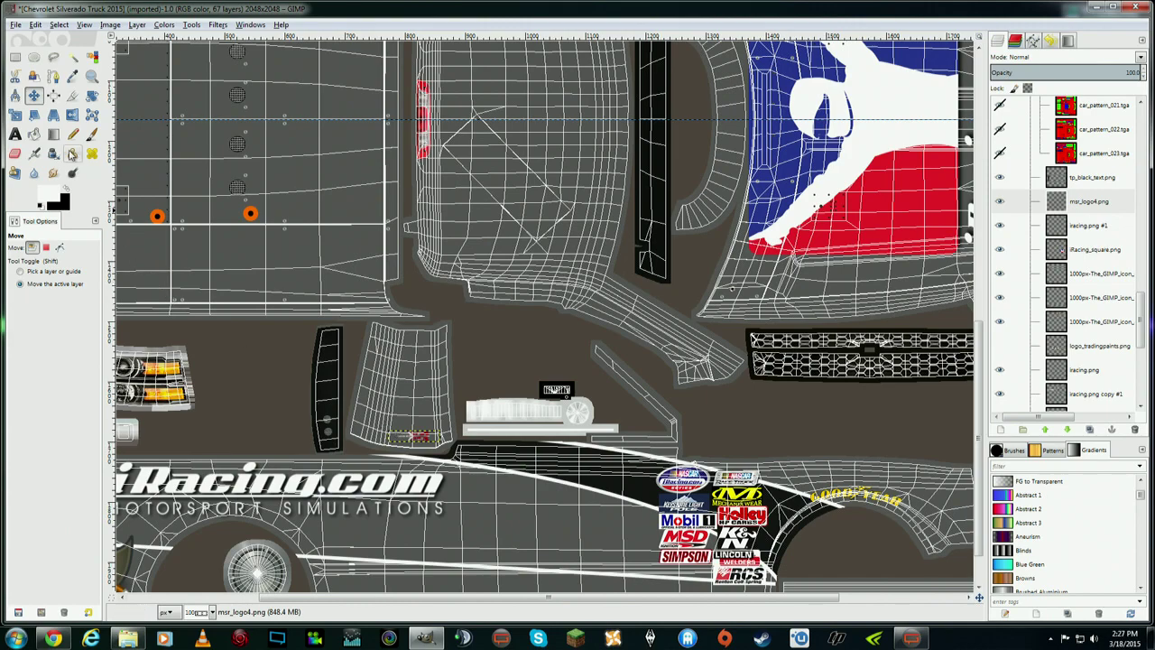
{"action": "key", "text": "shift+s"}
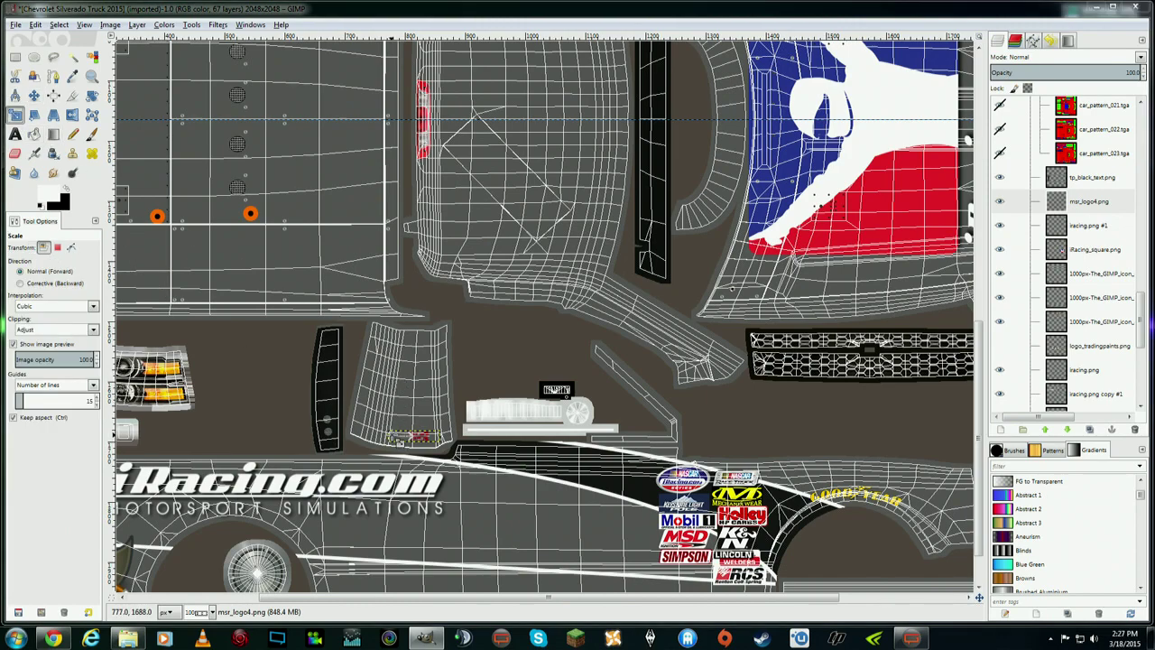
{"action": "left_click", "coordinate": [401, 439]}
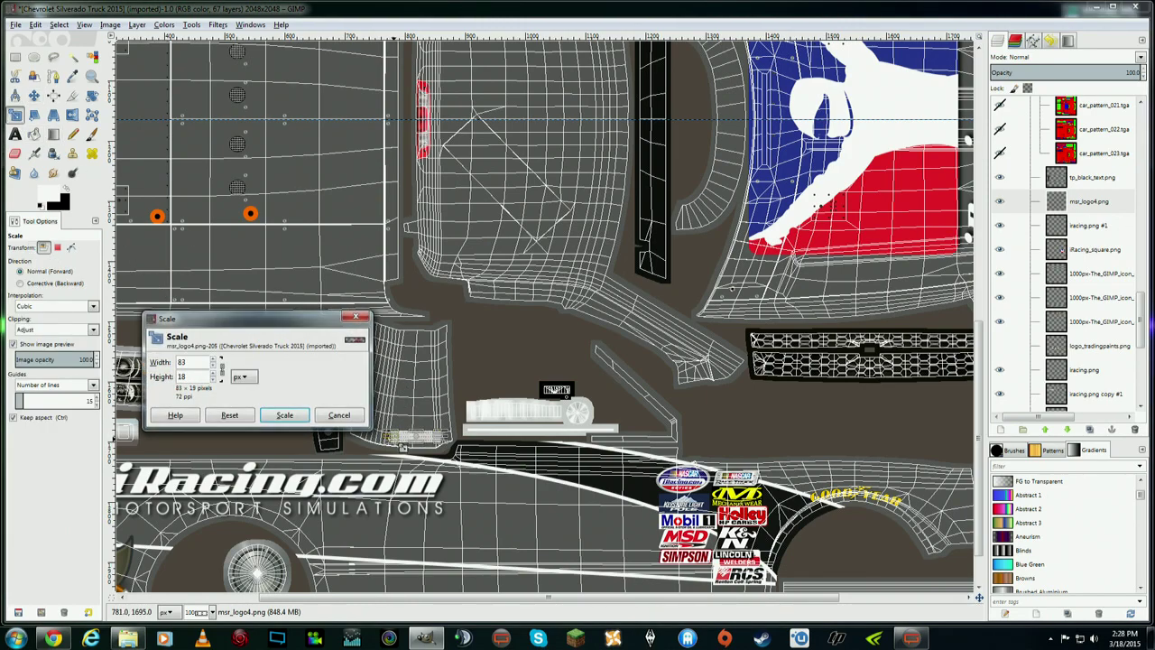
{"action": "left_click_drag", "start_coordinate": [403, 446], "coordinate": [395, 442]}
{"action": "left_click", "coordinate": [306, 414]}
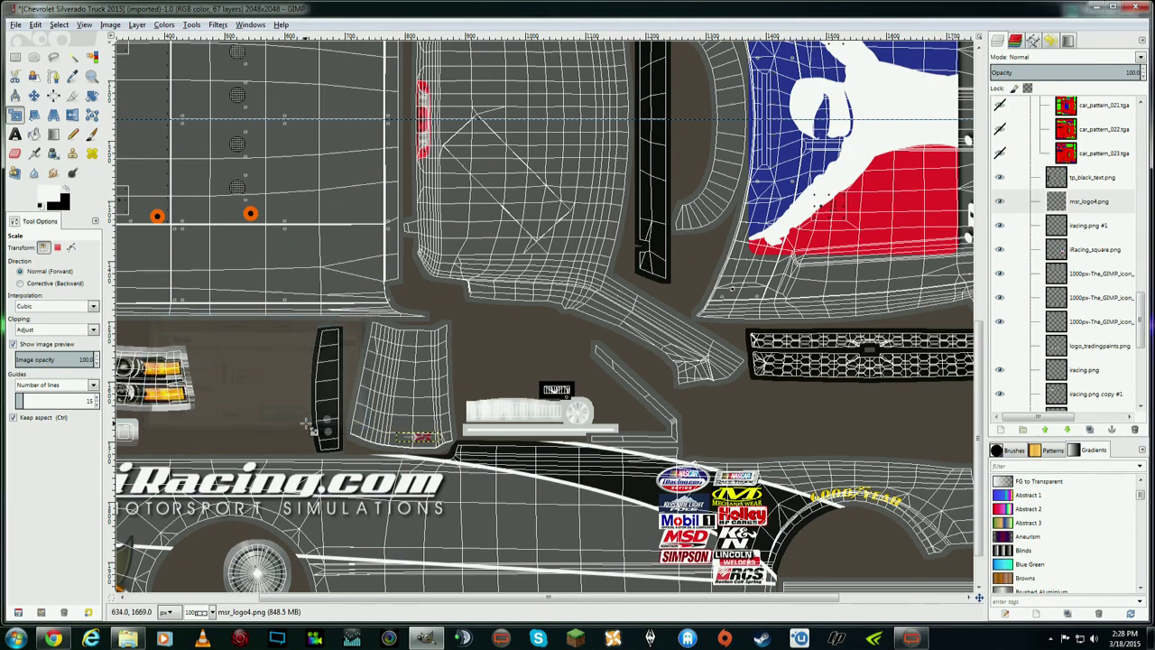
{"action": "left_click", "coordinate": [33, 95]}
{"action": "left_click_drag", "start_coordinate": [421, 442], "coordinate": [415, 439]}
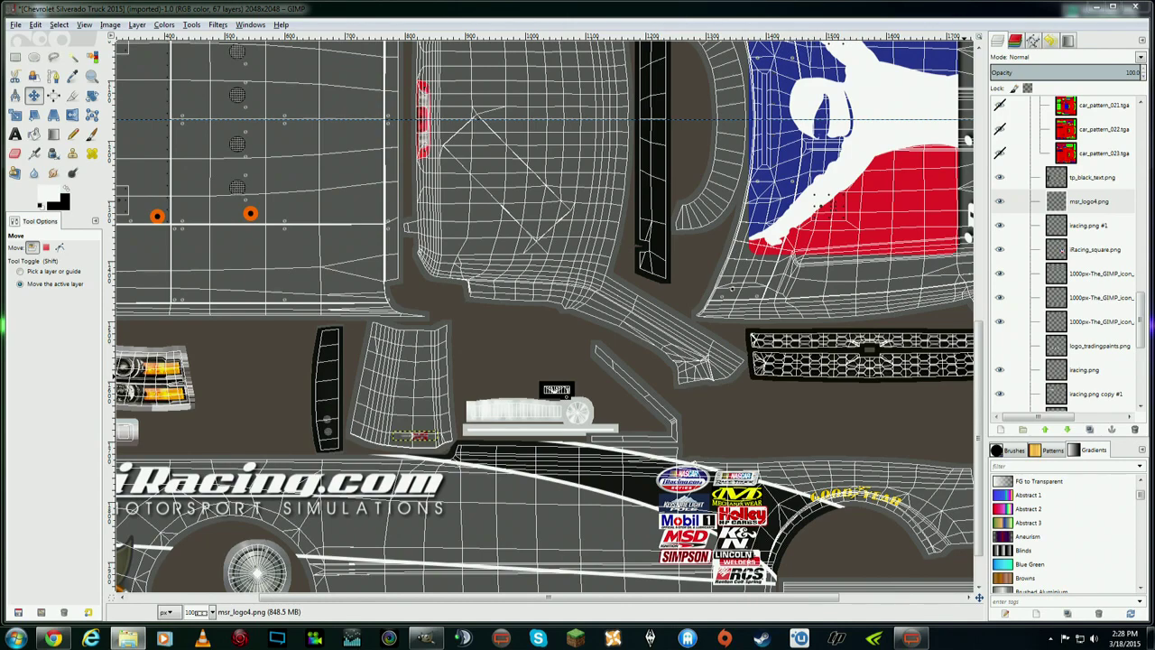
- Add mac tools white.png as a layer and shrink it to a small decal
{"action": "left_click_drag", "start_coordinate": [1094, 242], "coordinate": [1083, 217]}
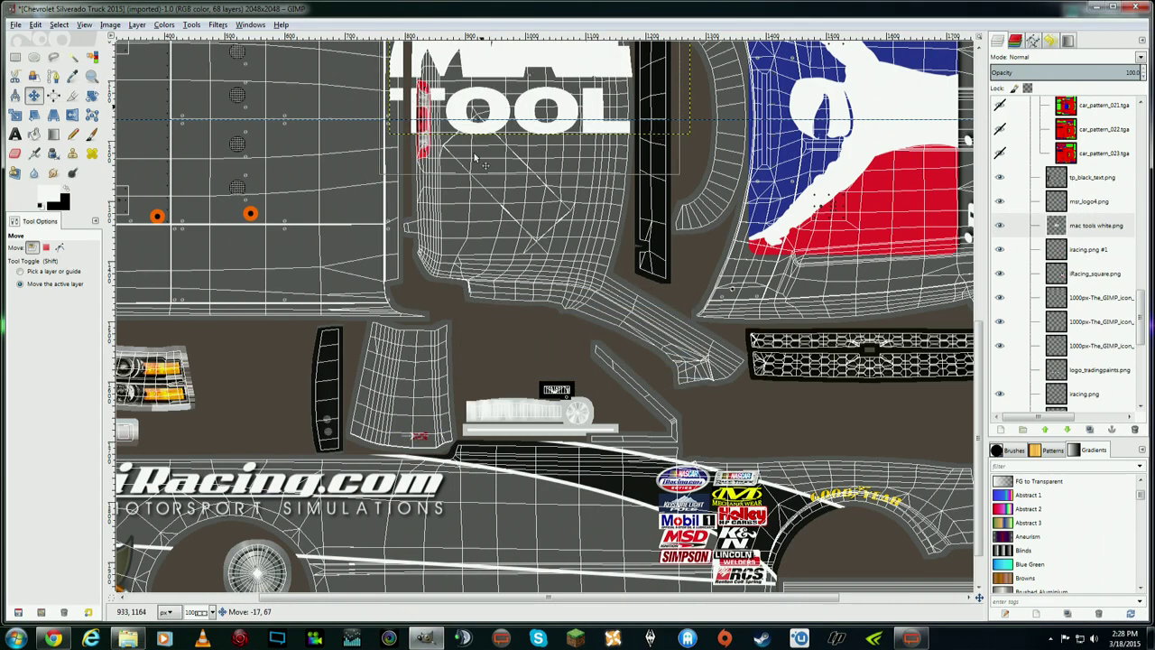
{"action": "left_click_drag", "start_coordinate": [341, 97], "coordinate": [240, 341]}
{"action": "left_click", "coordinate": [14, 115]}
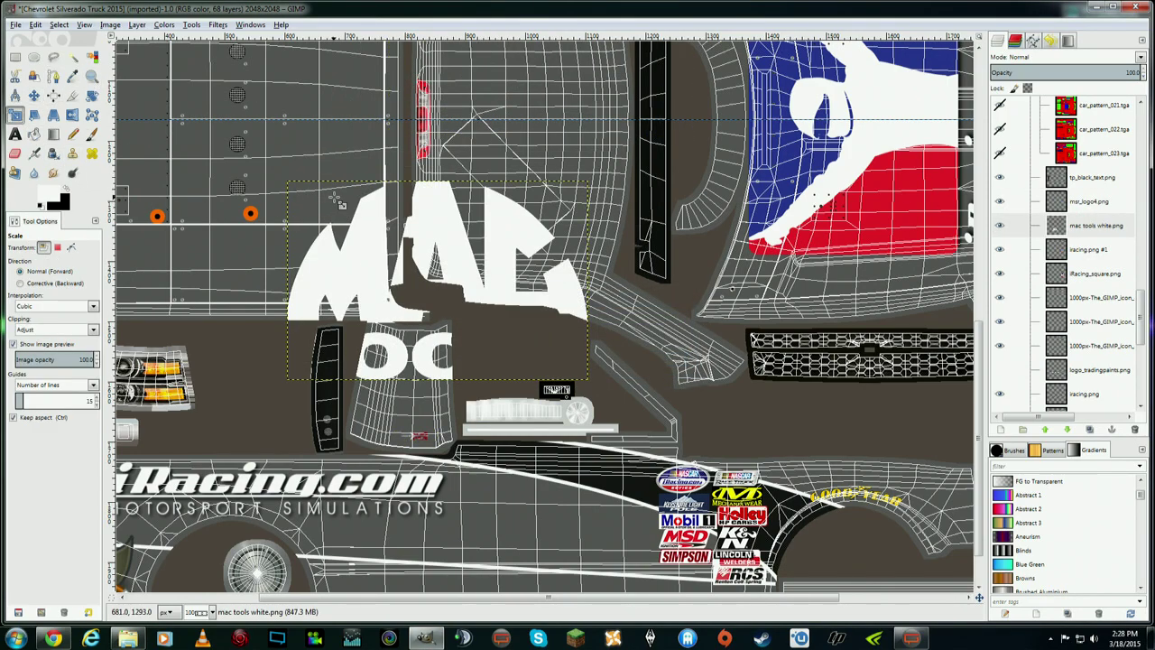
{"action": "left_click_drag", "start_coordinate": [339, 210], "coordinate": [600, 390]}
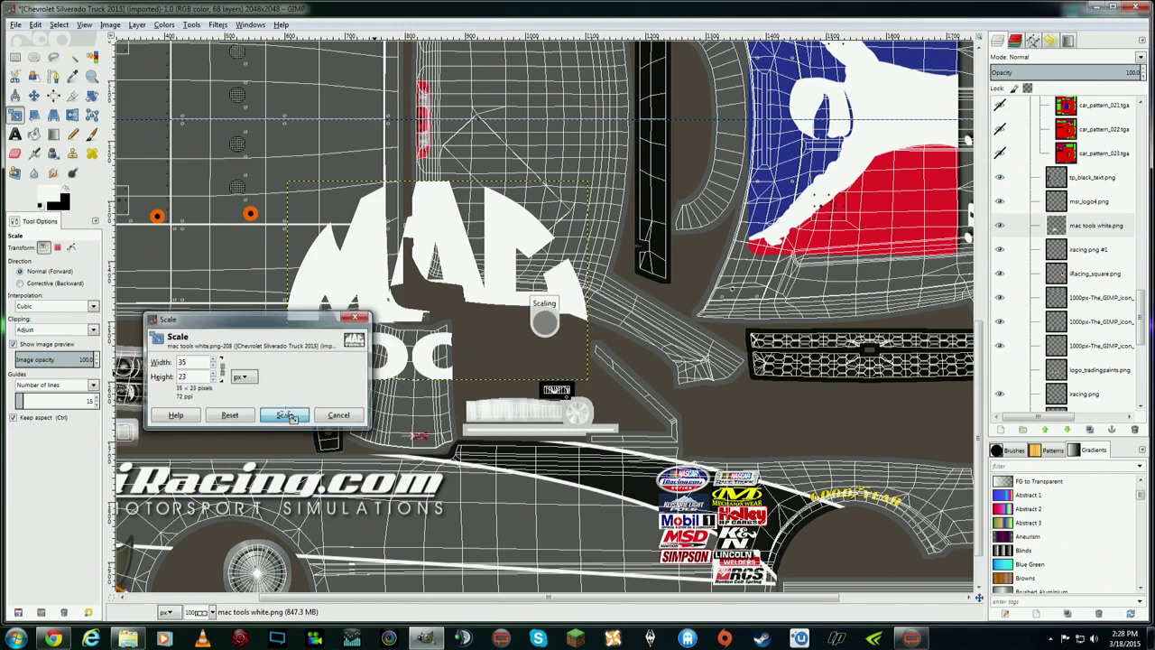
{"action": "left_click", "coordinate": [285, 414]}
- Place the MAC TOOLS decal on the side panel and add Mobil the 1.png as a layer
{"action": "left_click", "coordinate": [33, 97]}
{"action": "left_click_drag", "start_coordinate": [577, 374], "coordinate": [416, 421]}
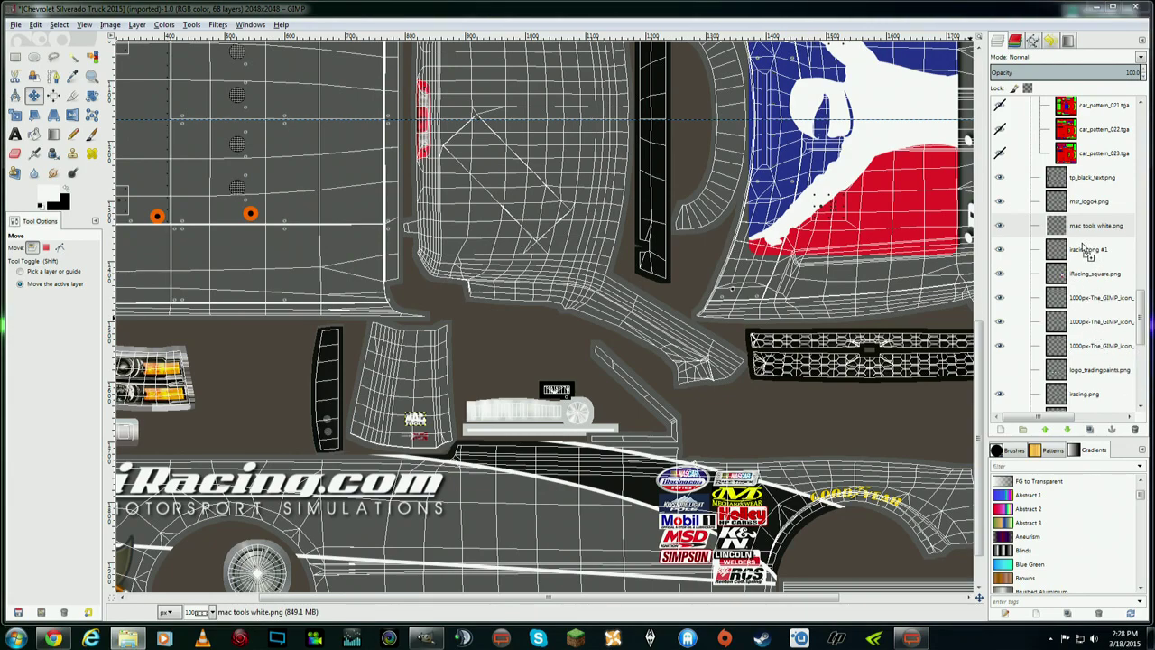
{"action": "left_click_drag", "start_coordinate": [1085, 250], "coordinate": [317, 225]}
- Shrink the Mobil number 1 logo, place it above MAC TOOLS, and nudge the MSR logo left
{"action": "key", "text": "shift+t"}
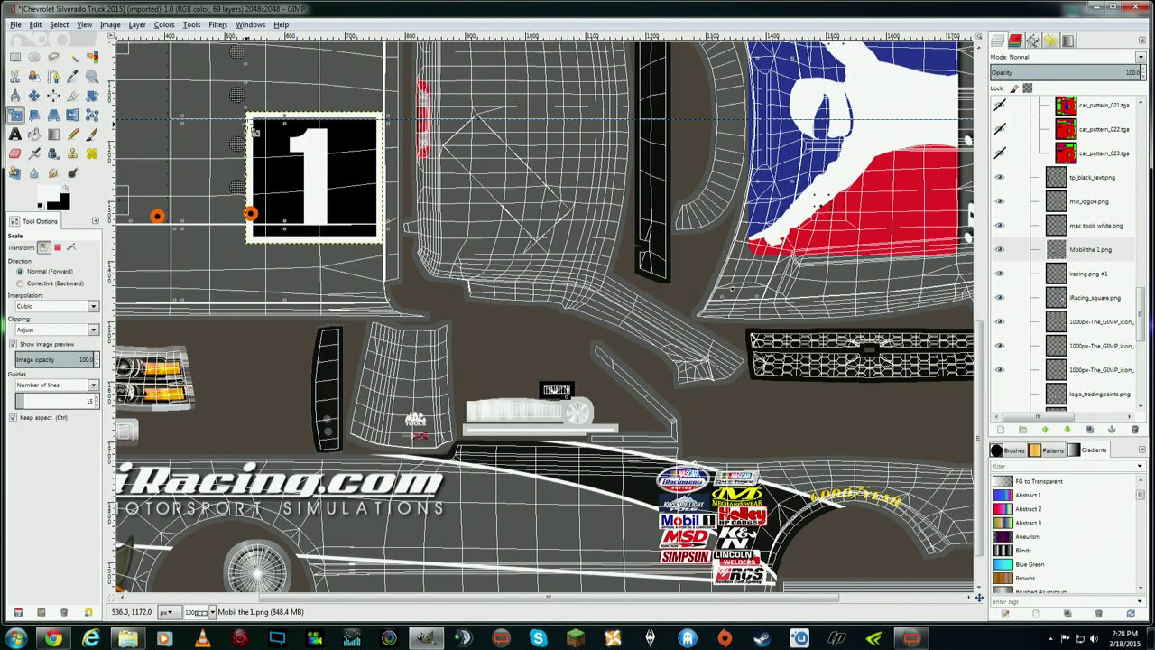
{"action": "left_click", "coordinate": [255, 132]}
{"action": "left_click_drag", "start_coordinate": [330, 200], "coordinate": [370, 235]}
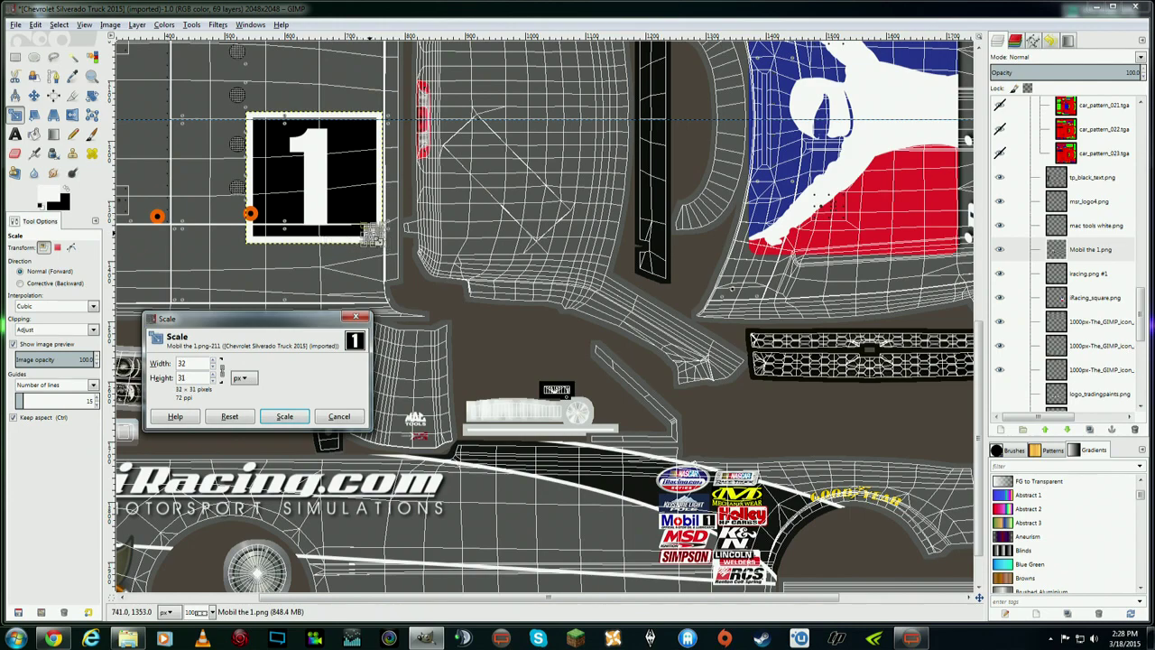
{"action": "left_click", "coordinate": [285, 416]}
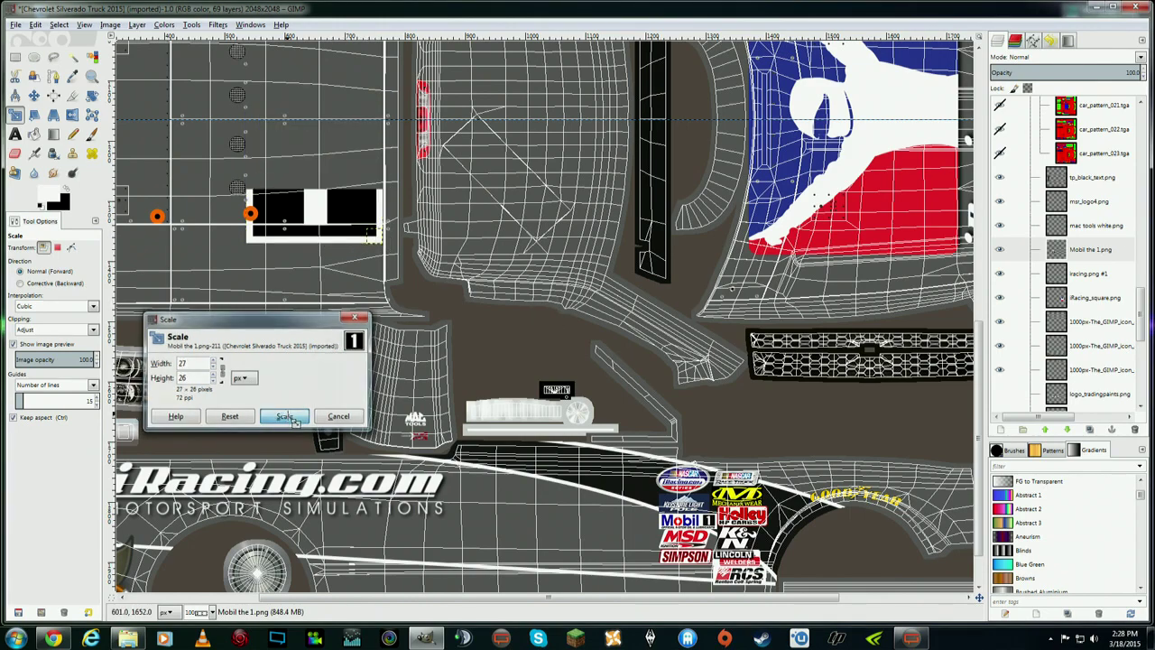
{"action": "left_click", "coordinate": [34, 95]}
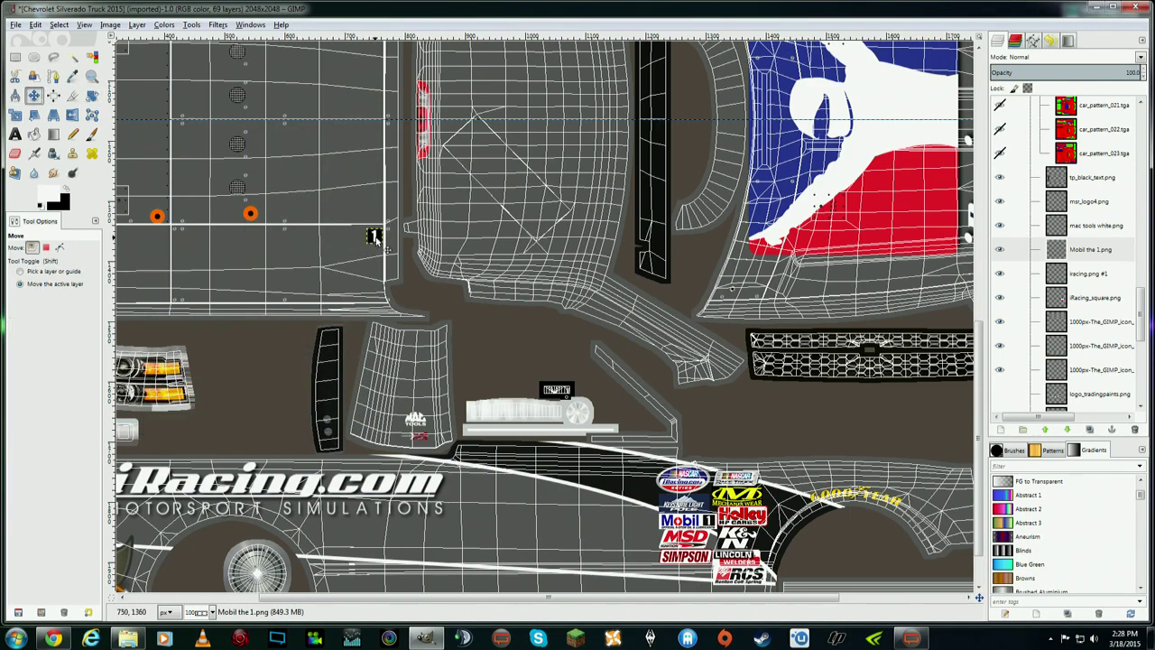
{"action": "left_click_drag", "start_coordinate": [373, 234], "coordinate": [414, 397]}
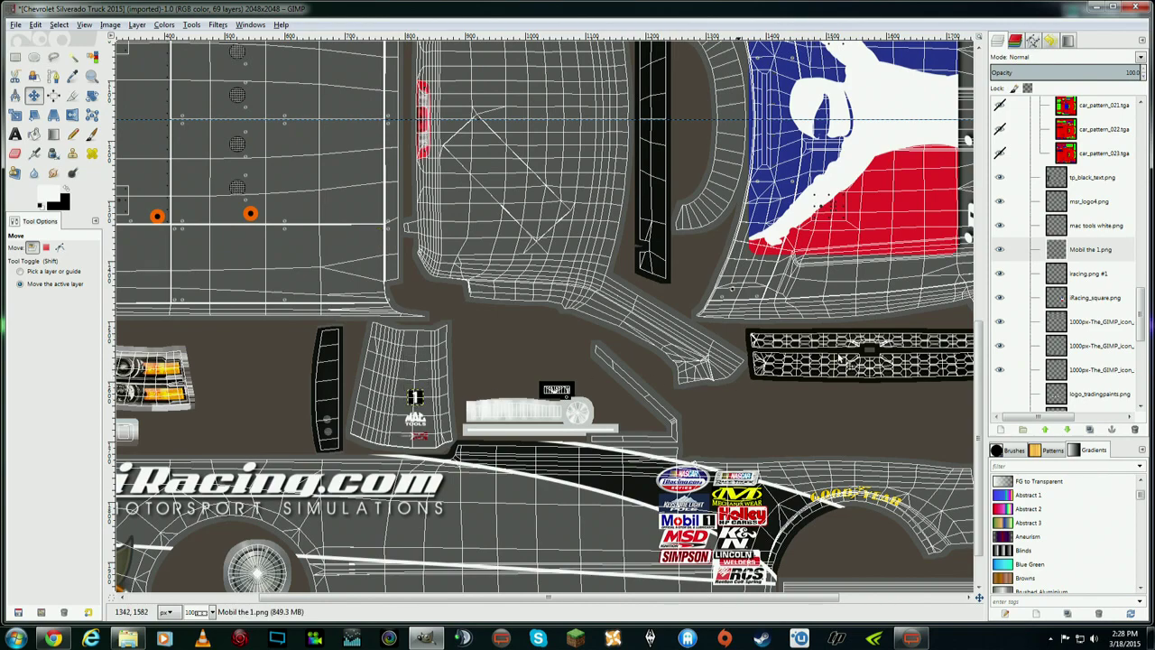
{"action": "left_click", "coordinate": [1099, 205]}
{"action": "left_click_drag", "start_coordinate": [421, 440], "coordinate": [416, 441]}
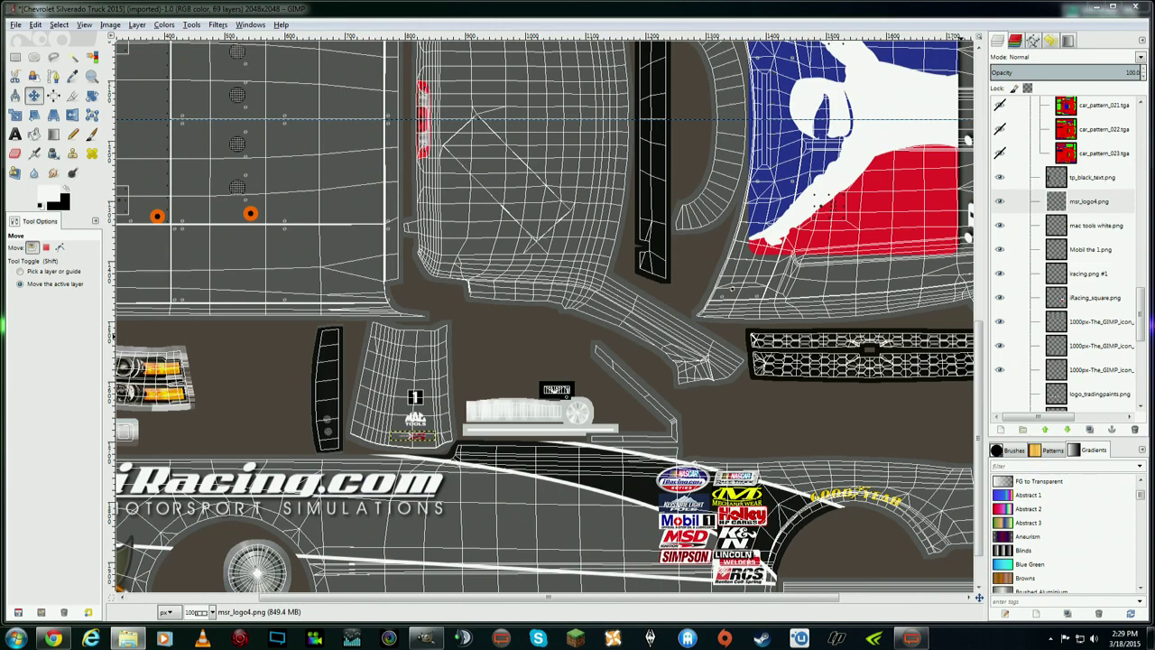
- Add Nvidia-logo.png as a layer and scale it down twice
{"action": "left_click_drag", "start_coordinate": [1086, 236], "coordinate": [1081, 228]}
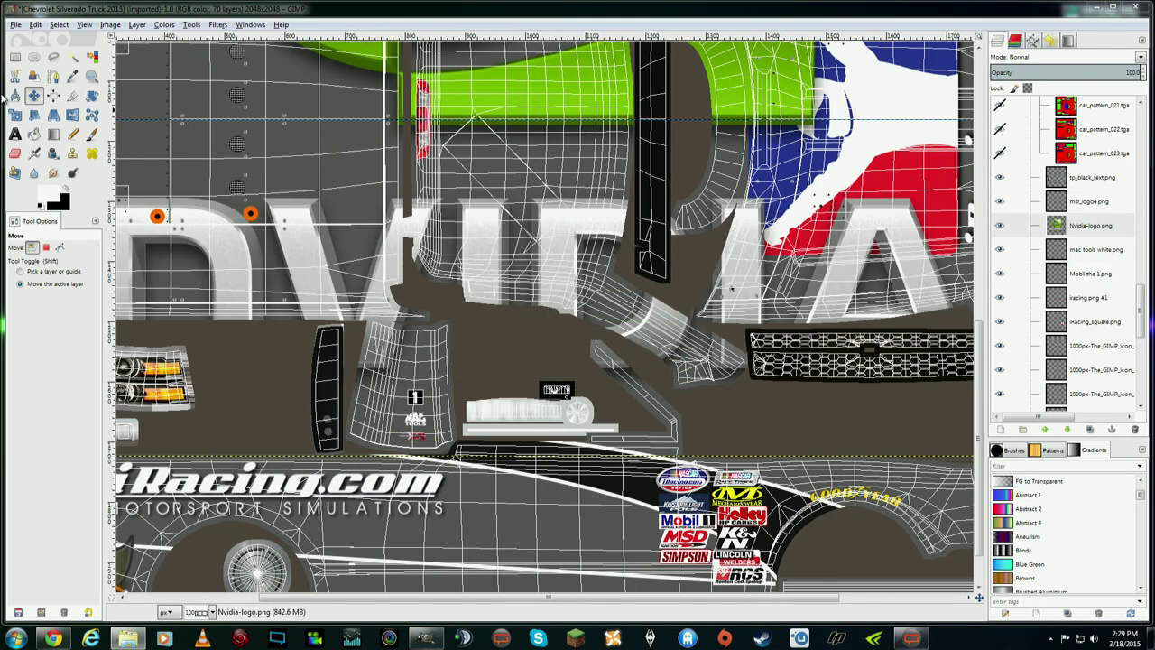
{"action": "left_click_drag", "start_coordinate": [982, 352], "coordinate": [981, 189]}
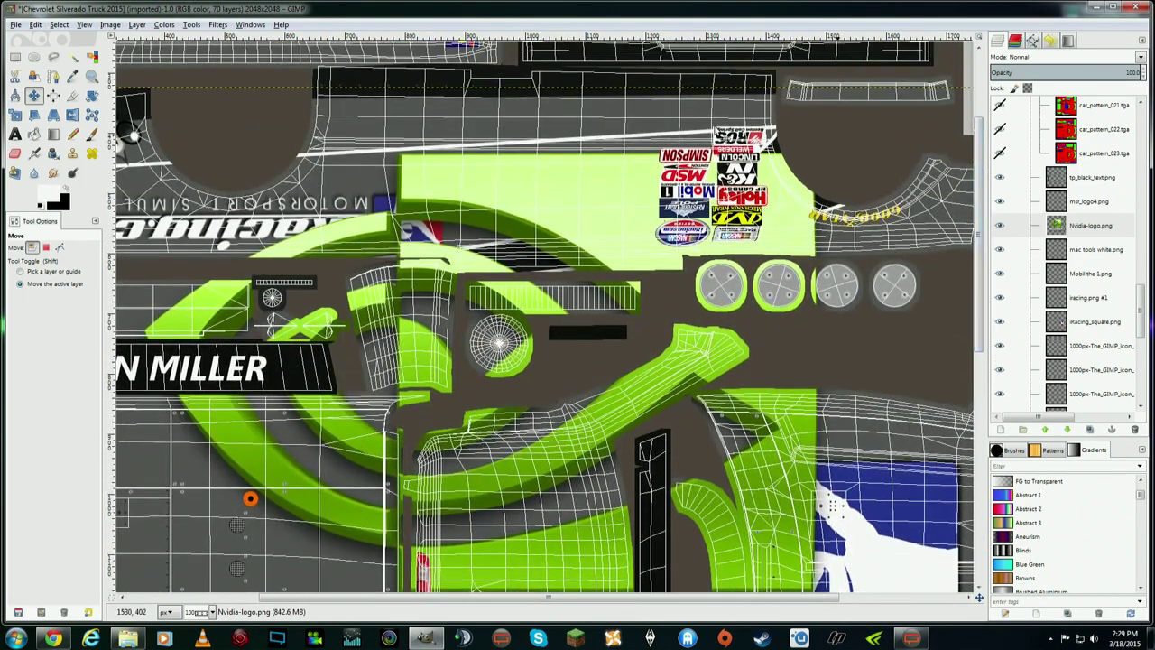
{"action": "left_click", "coordinate": [15, 118]}
{"action": "left_click", "coordinate": [231, 165]}
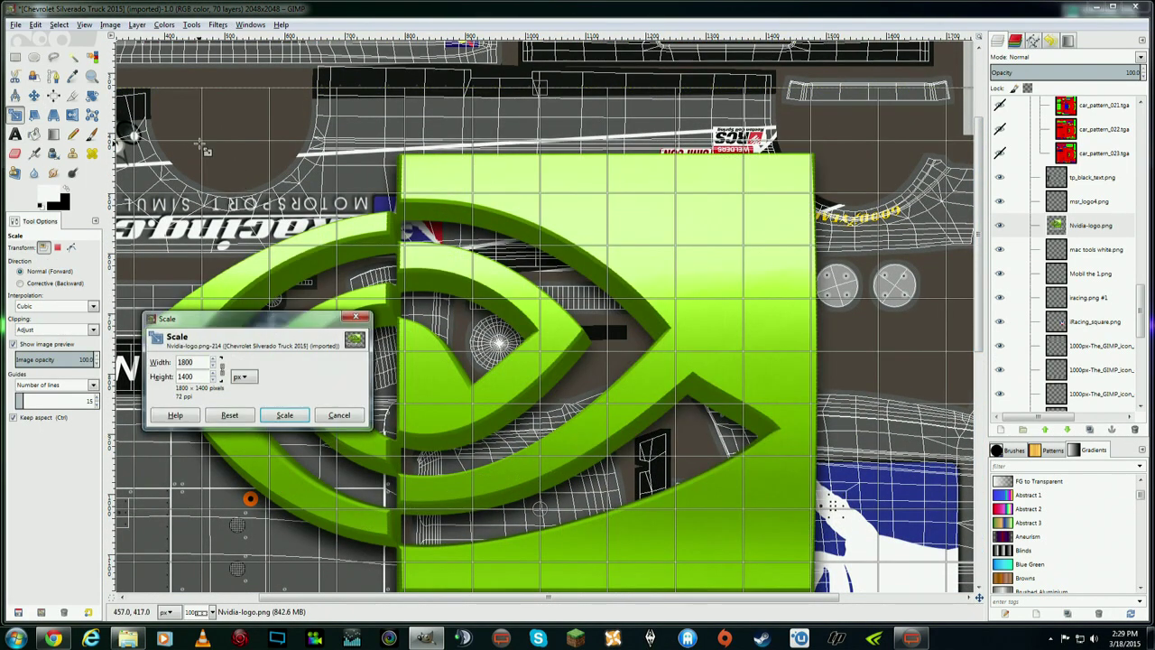
{"action": "left_click_drag", "start_coordinate": [700, 517], "coordinate": [464, 489]}
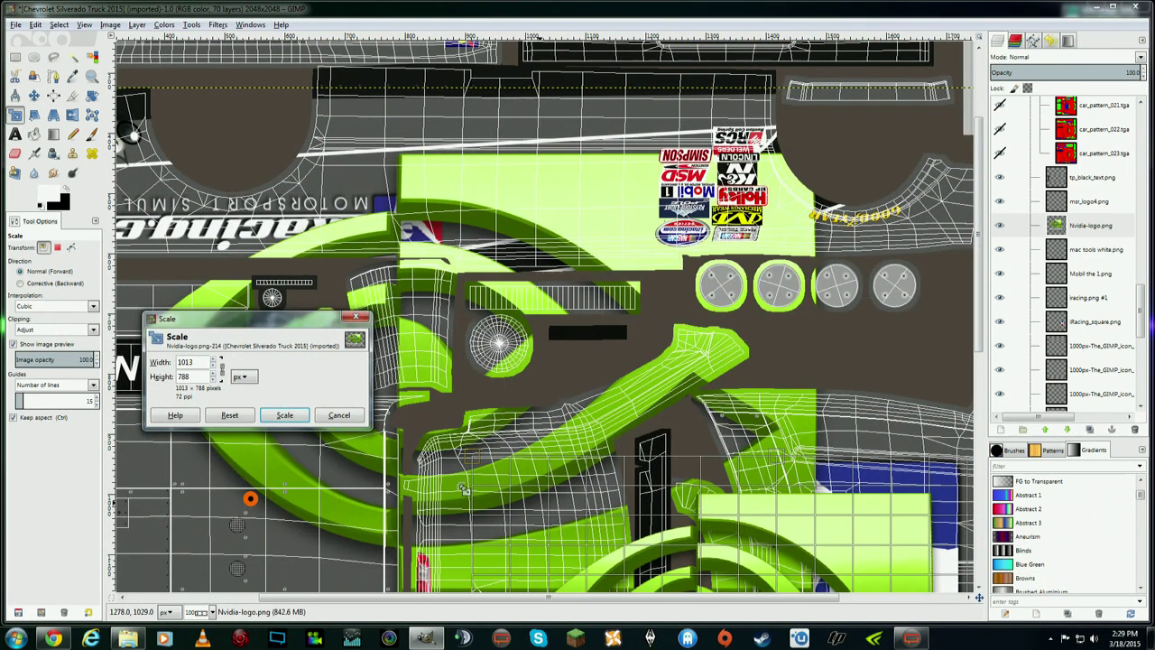
{"action": "left_click", "coordinate": [284, 414]}
{"action": "left_click_drag", "start_coordinate": [981, 174], "coordinate": [981, 294]}
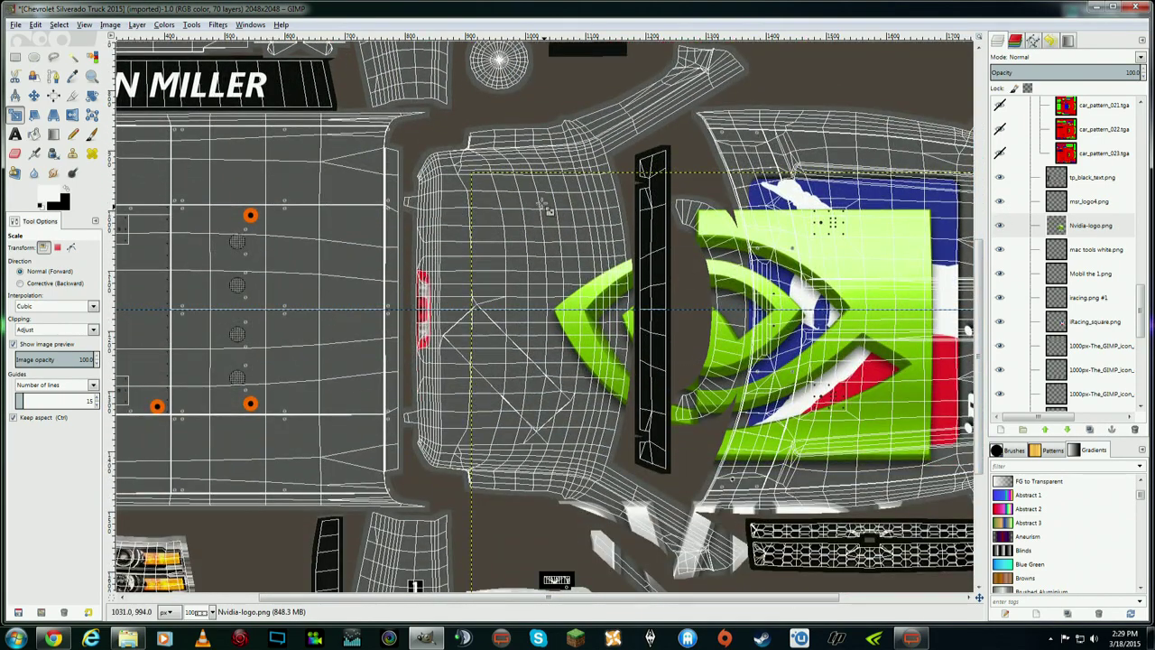
{"action": "left_click", "coordinate": [546, 207]}
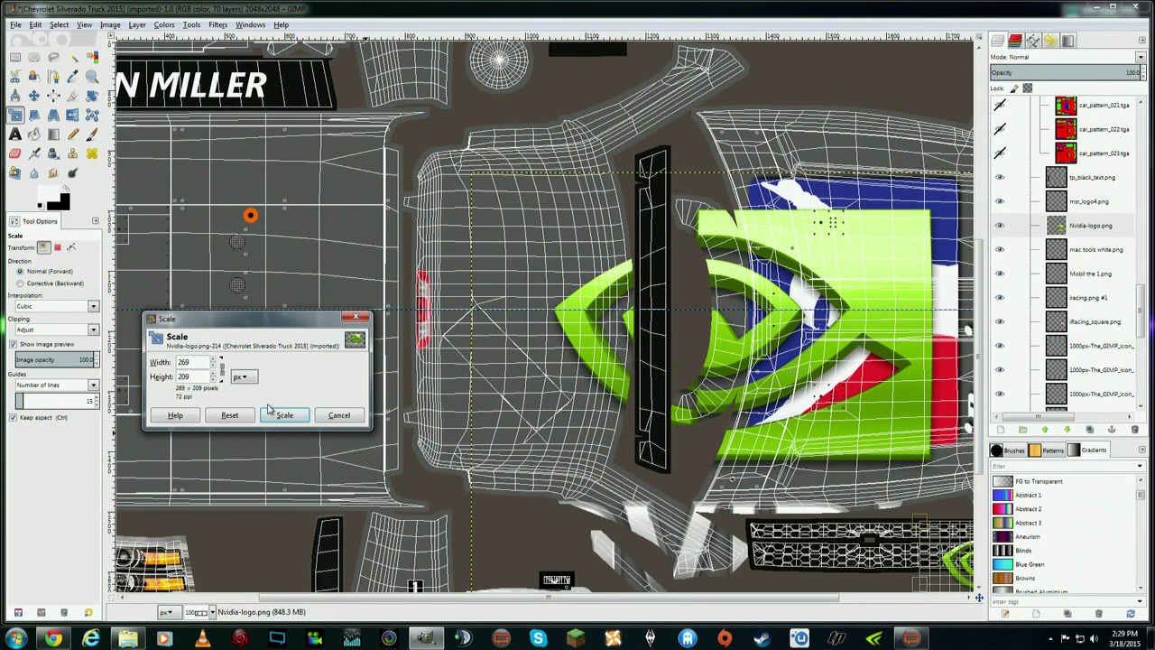
{"action": "left_click", "coordinate": [275, 414]}
- Scale the Nvidia logo to 55×43 and place it above the number 1 decal
{"action": "left_click", "coordinate": [34, 96]}
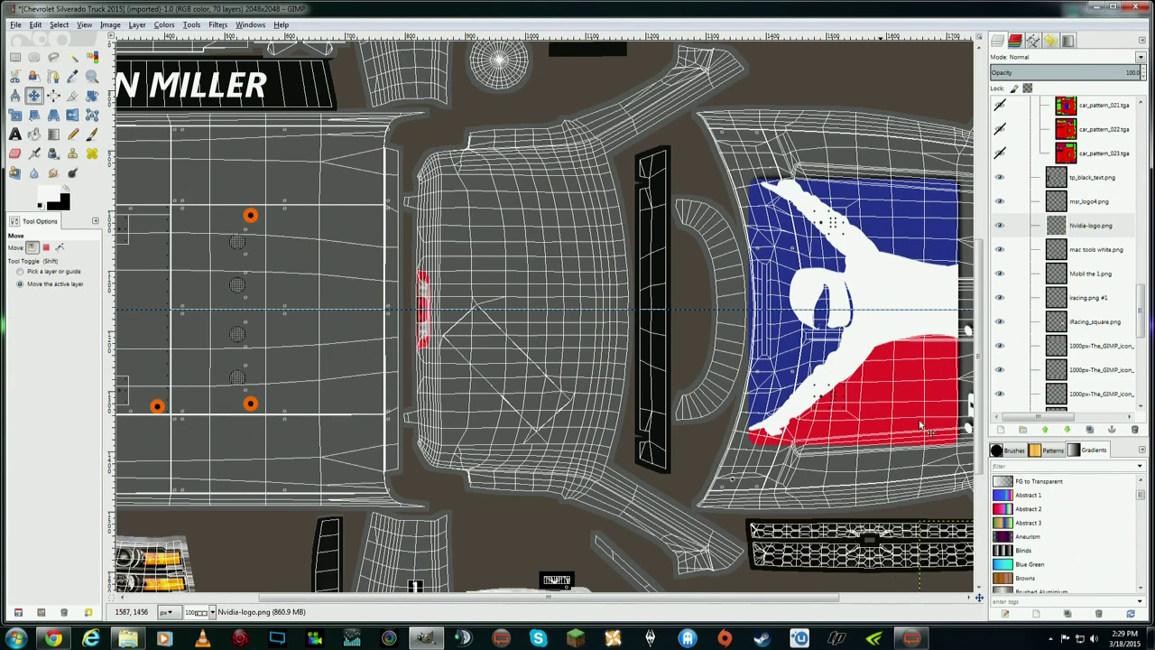
{"action": "scroll", "coordinate": [920, 424], "scroll_direction": "down", "scroll_amount": 5}
{"action": "left_click_drag", "start_coordinate": [956, 422], "coordinate": [410, 291]}
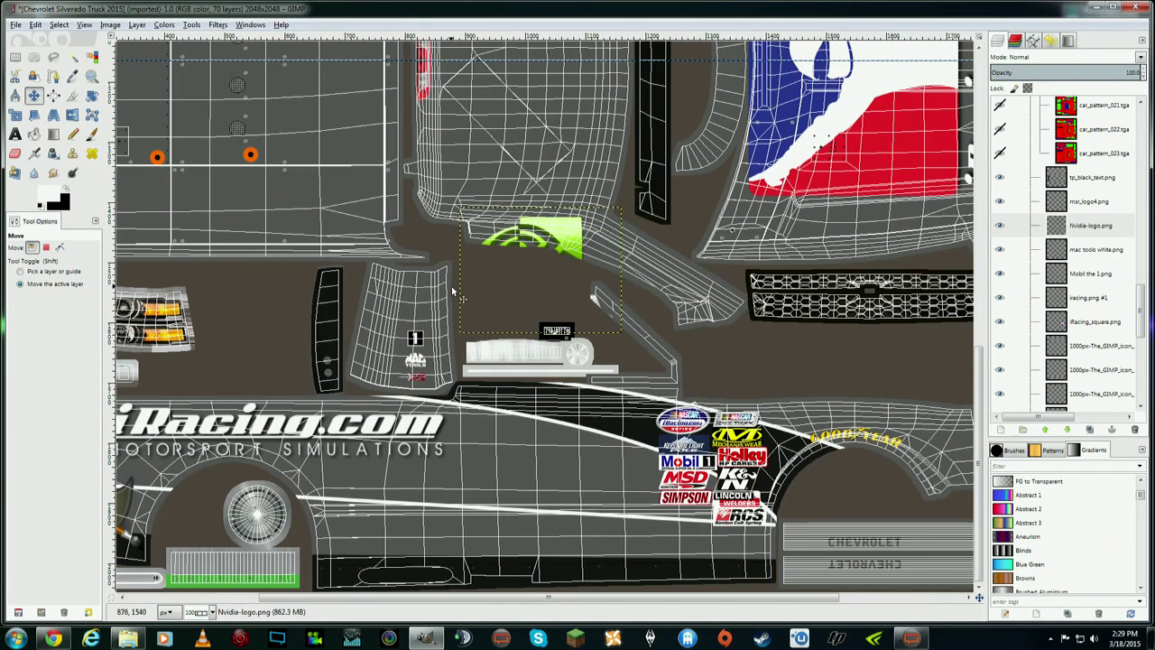
{"action": "left_click", "coordinate": [15, 114]}
{"action": "left_click", "coordinate": [490, 217]}
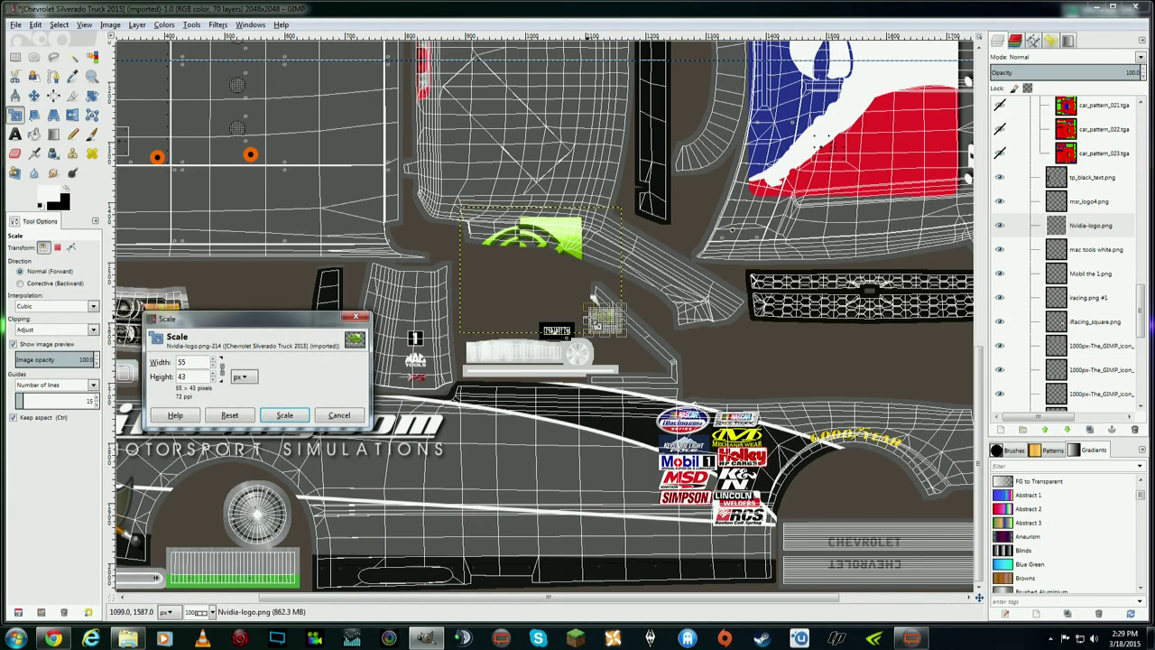
{"action": "left_click", "coordinate": [284, 415]}
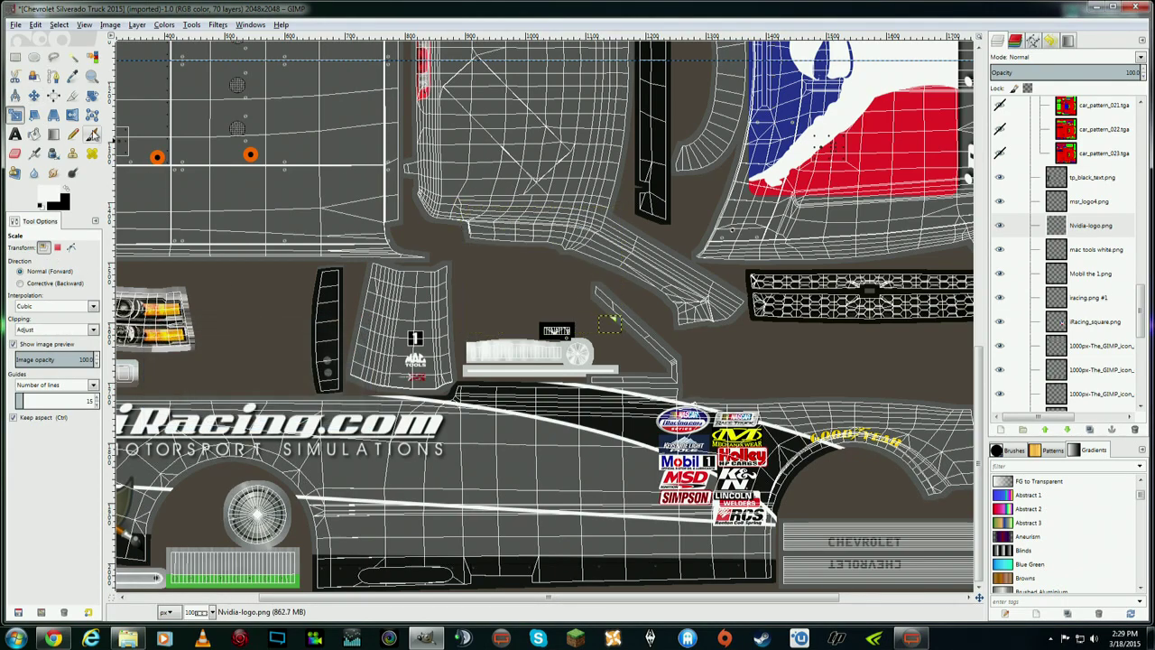
{"action": "left_click", "coordinate": [33, 95]}
{"action": "left_click_drag", "start_coordinate": [612, 327], "coordinate": [416, 311]}
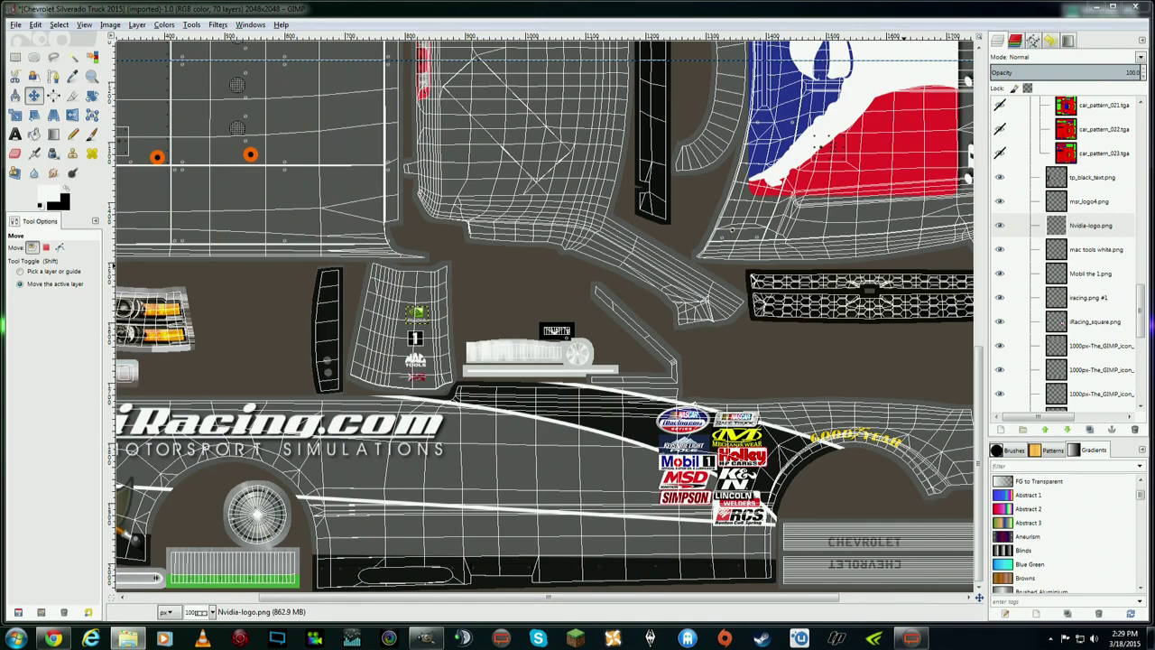
- Select the american flag image in the Canva folder and move the Explorer window aside
{"action": "key", "text": "alt+Tab"}
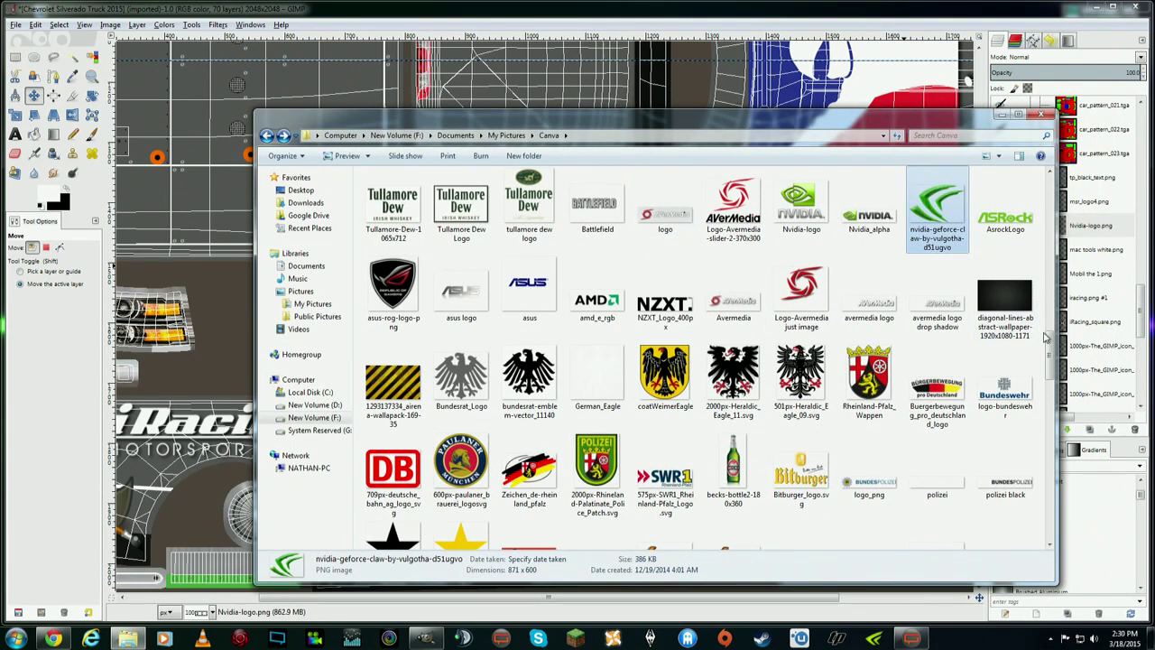
{"action": "scroll", "coordinate": [1049, 345], "scroll_direction": "down", "scroll_amount": 3}
{"action": "scroll", "coordinate": [1049, 345], "scroll_direction": "up", "scroll_amount": 4}
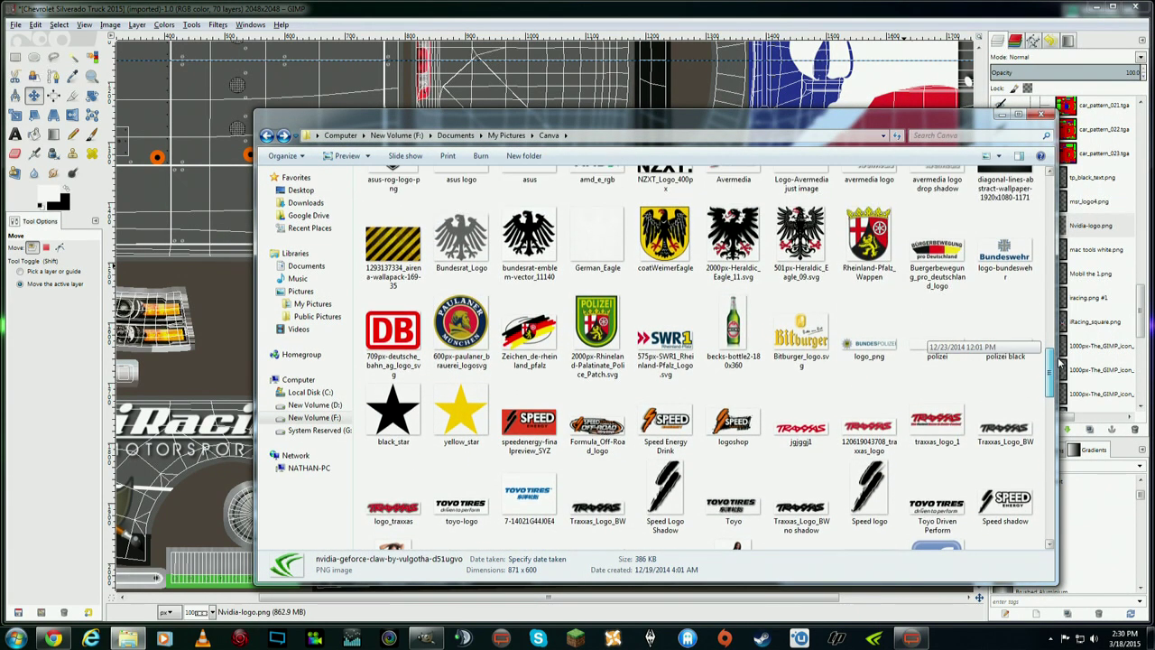
{"action": "left_click_drag", "start_coordinate": [1061, 341], "coordinate": [1070, 256]}
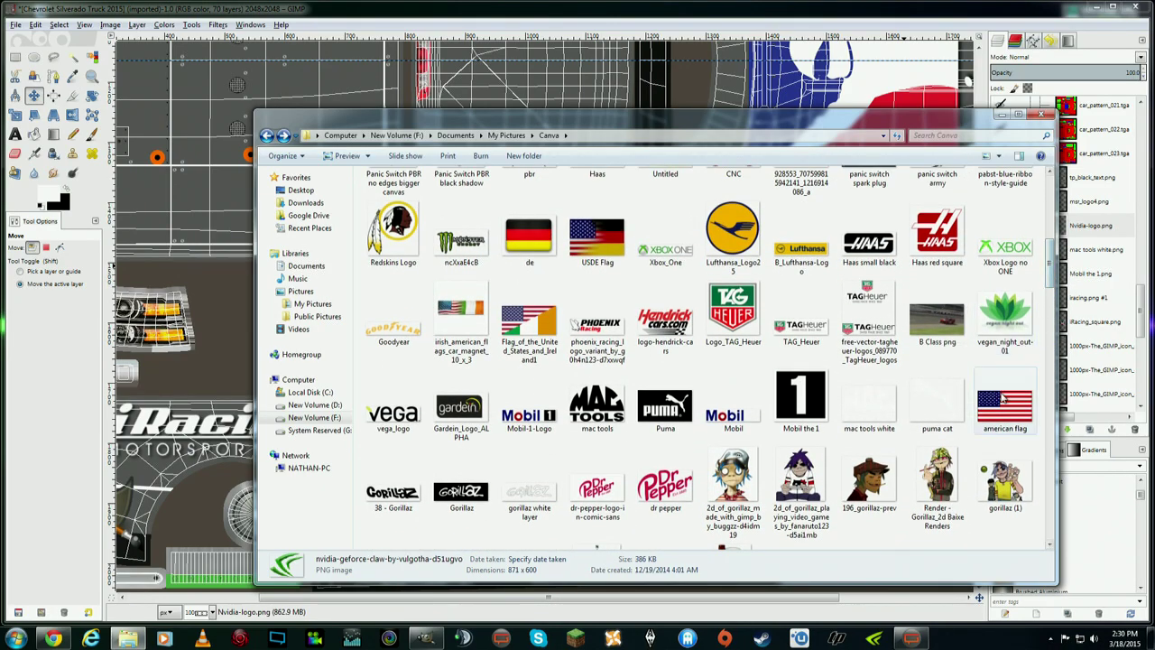
{"action": "left_click", "coordinate": [1005, 408]}
{"action": "left_click_drag", "start_coordinate": [361, 118], "coordinate": [1148, 94]}
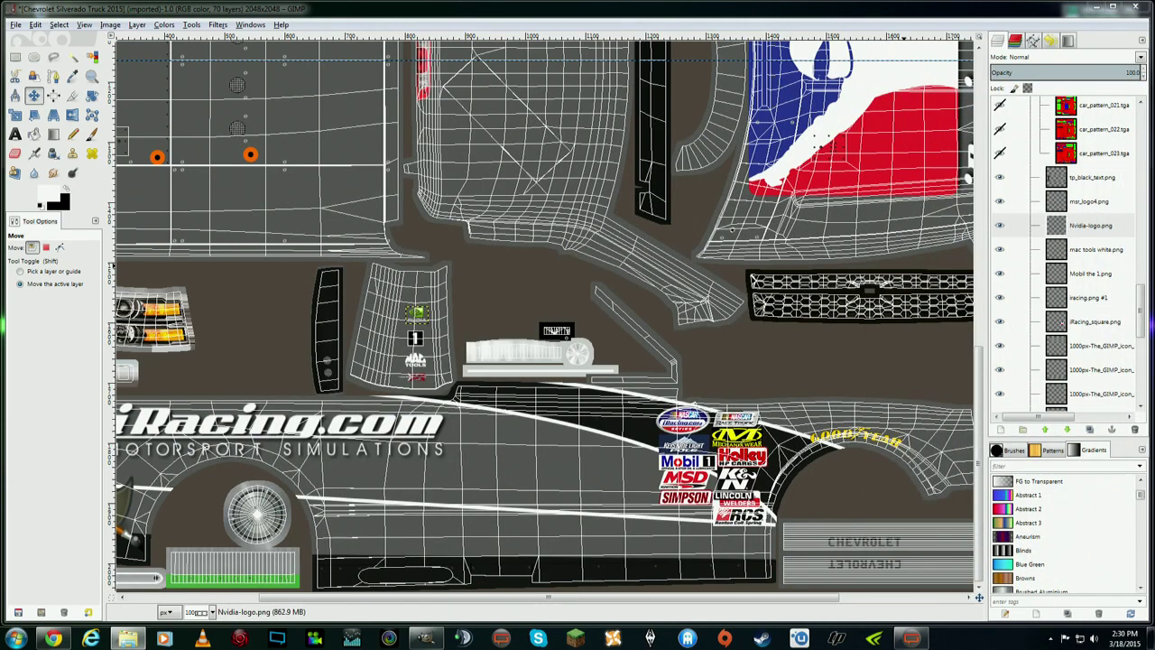
- Add american flag.png as a layer, shrink it to 30×17 pixels, and move it onto the side panel
{"action": "left_click_drag", "start_coordinate": [1047, 256], "coordinate": [1079, 237]}
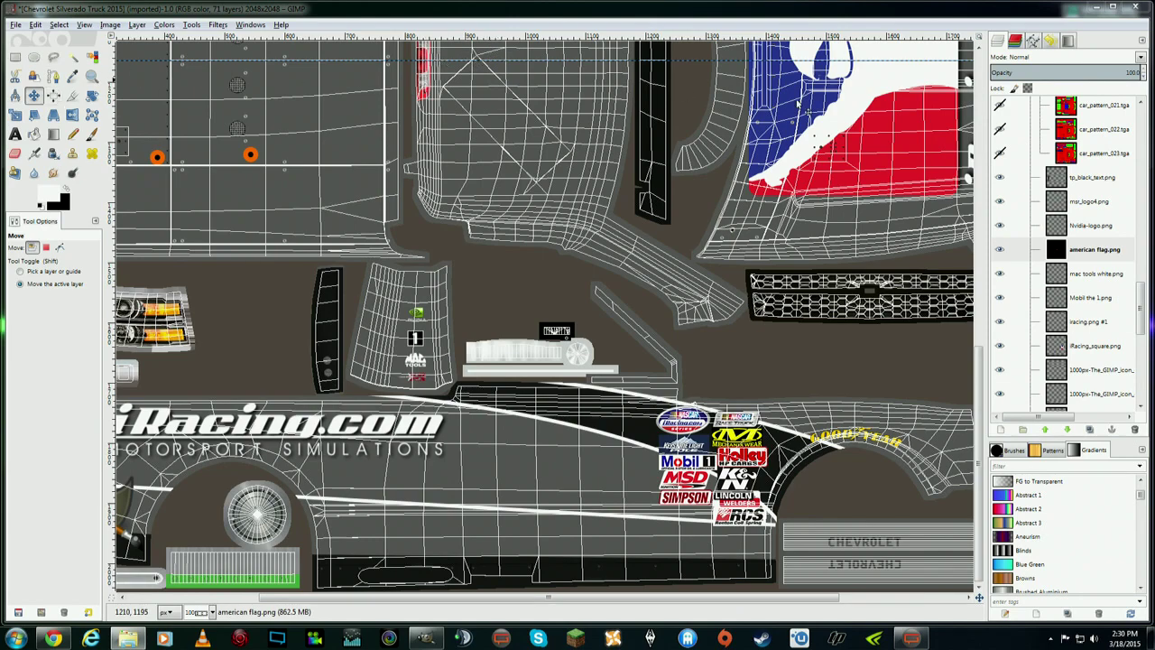
{"action": "mouse_move", "coordinate": [979, 392]}
{"action": "left_mouse_down"}
{"action": "mouse_move", "coordinate": [979, 318]}
{"action": "mouse_move", "coordinate": [979, 392]}
{"action": "left_mouse_up"}
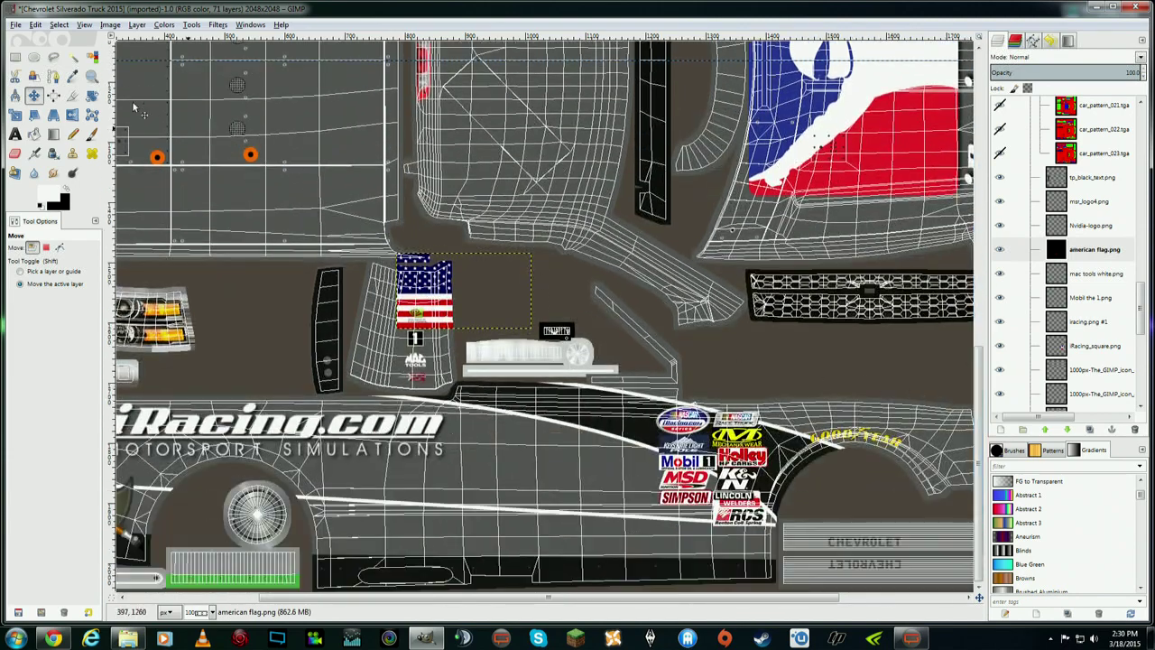
{"action": "left_click", "coordinate": [34, 114]}
{"action": "left_click", "coordinate": [423, 273]}
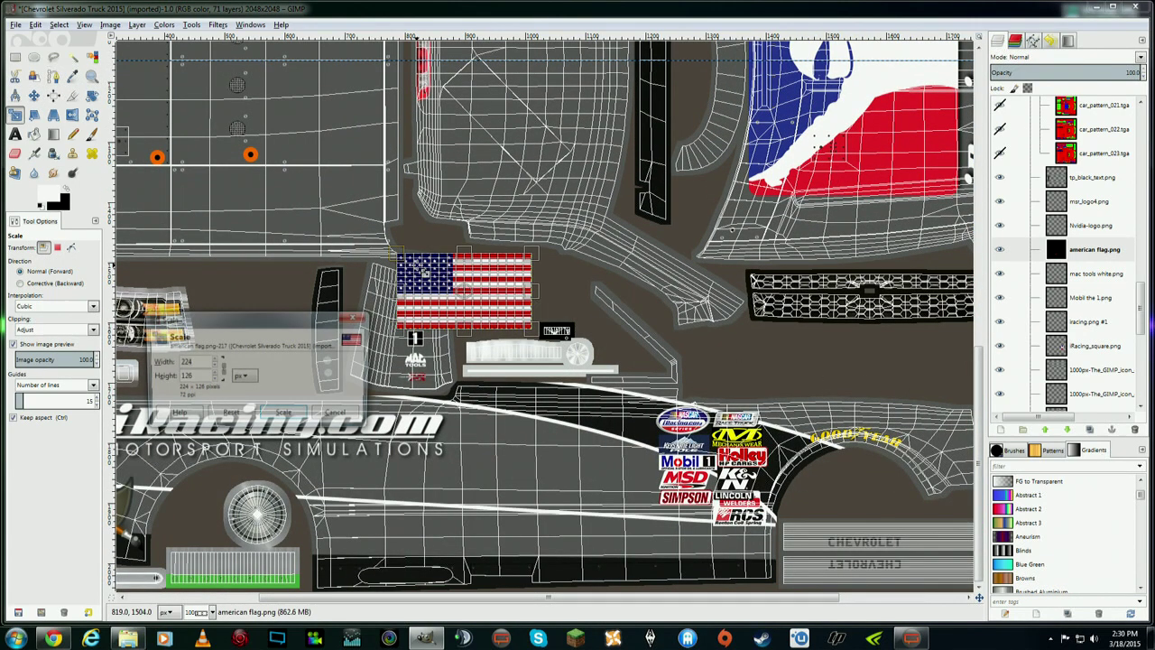
{"action": "left_click_drag", "start_coordinate": [527, 333], "coordinate": [542, 336]}
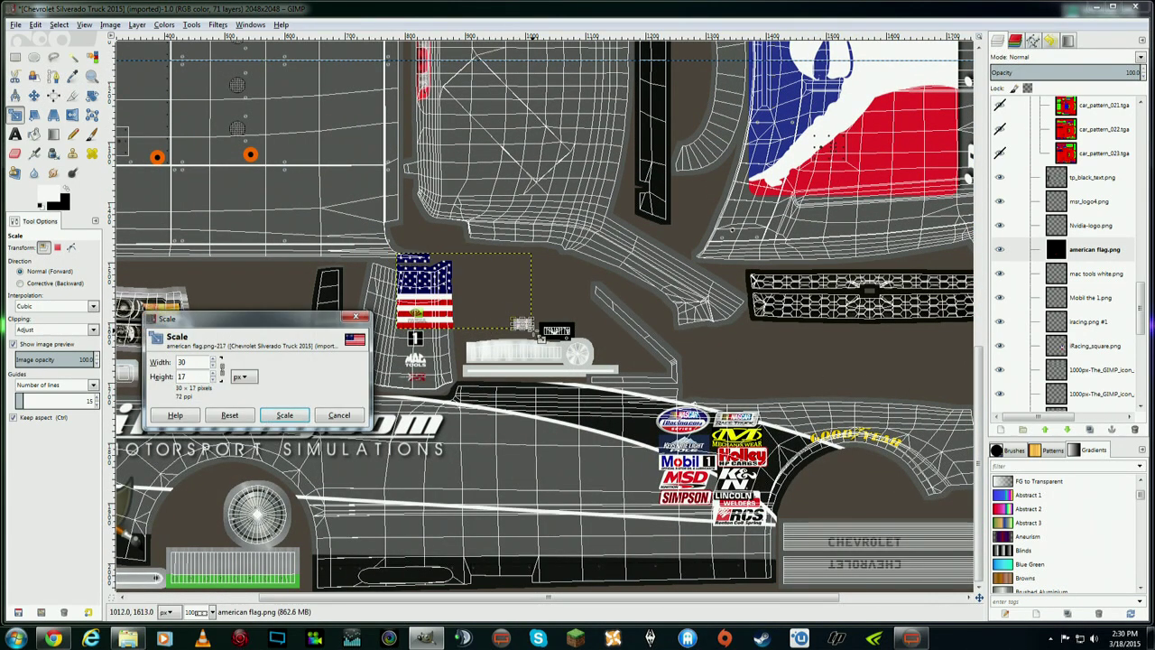
{"action": "left_click", "coordinate": [284, 414]}
{"action": "left_click", "coordinate": [33, 94]}
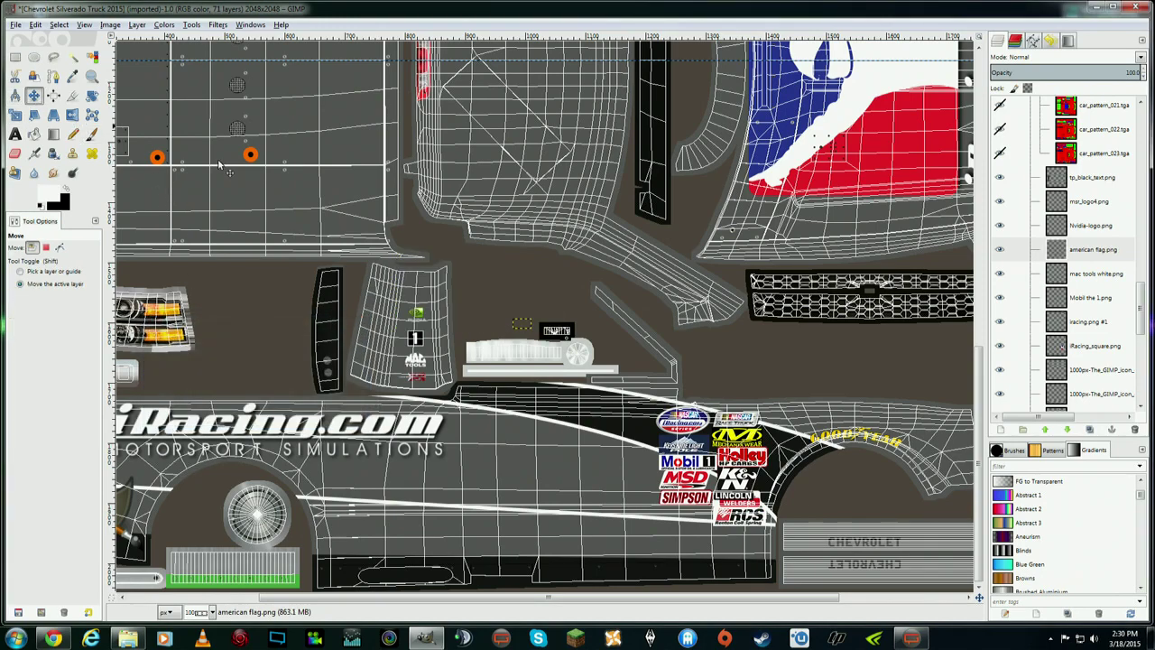
{"action": "left_click_drag", "start_coordinate": [535, 331], "coordinate": [421, 297]}
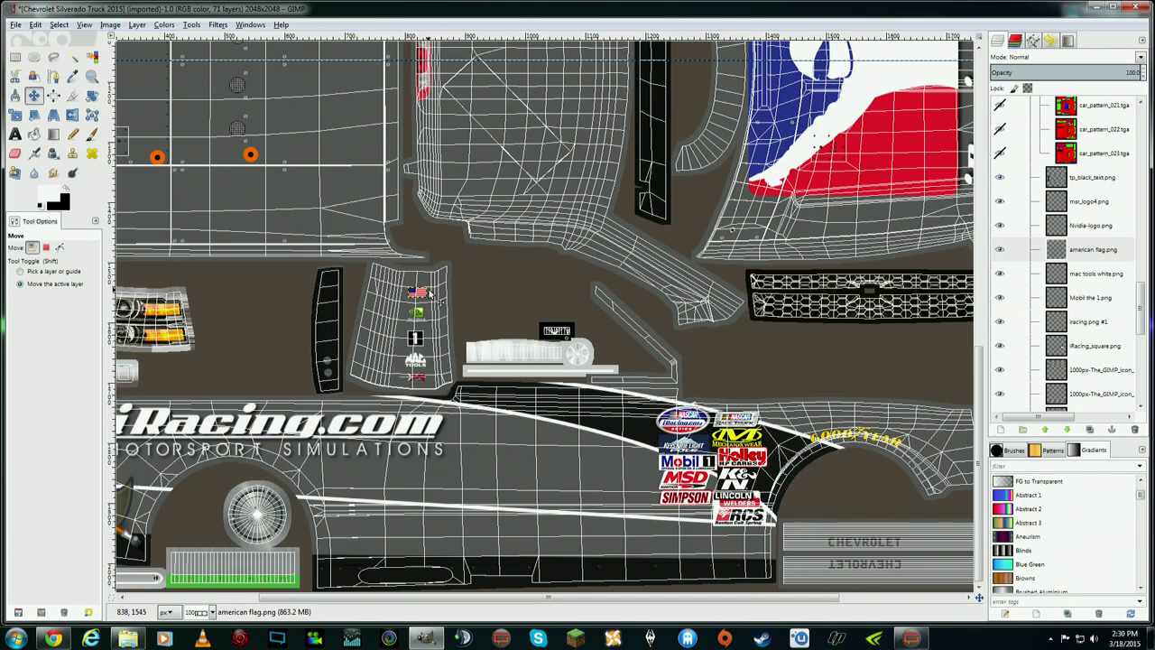
- Leave the flag's size unchanged and nudge it slightly left in line with the other decals
{"action": "left_click", "coordinate": [16, 114]}
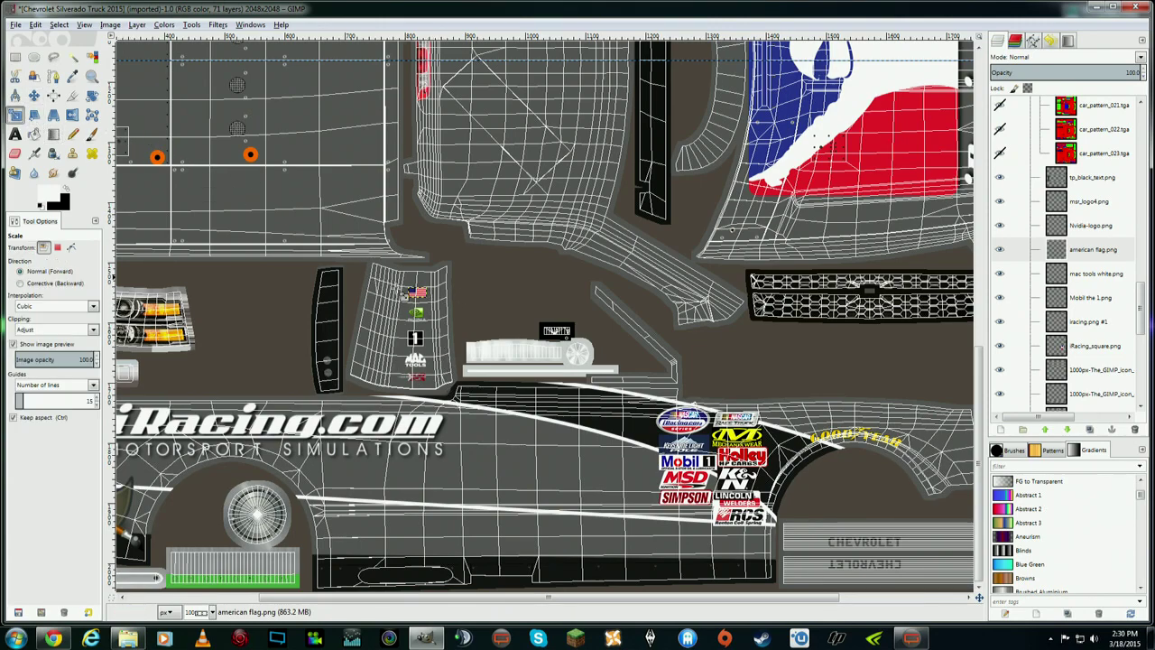
{"action": "left_click", "coordinate": [415, 294]}
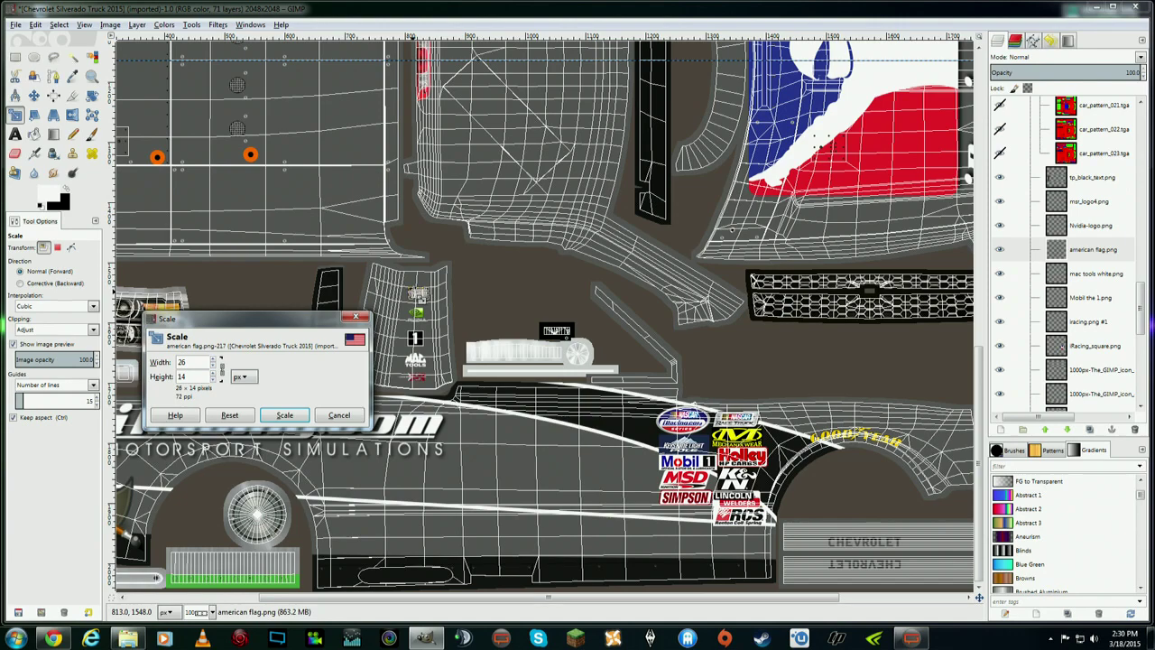
{"action": "left_click", "coordinate": [285, 414]}
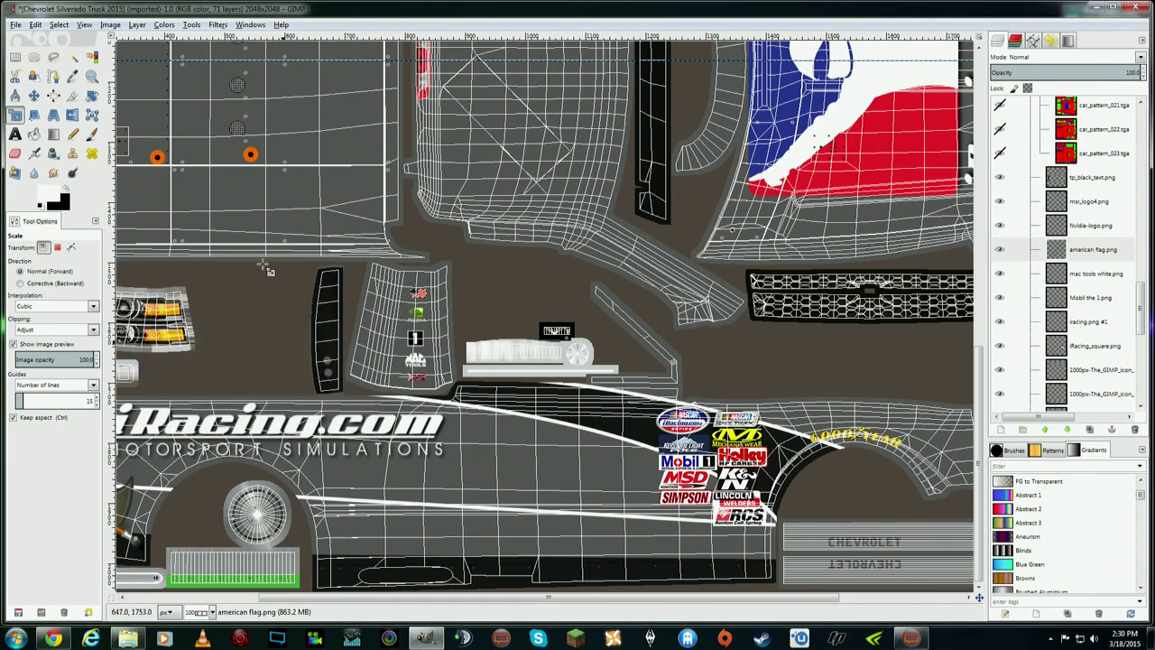
{"action": "left_click", "coordinate": [33, 95]}
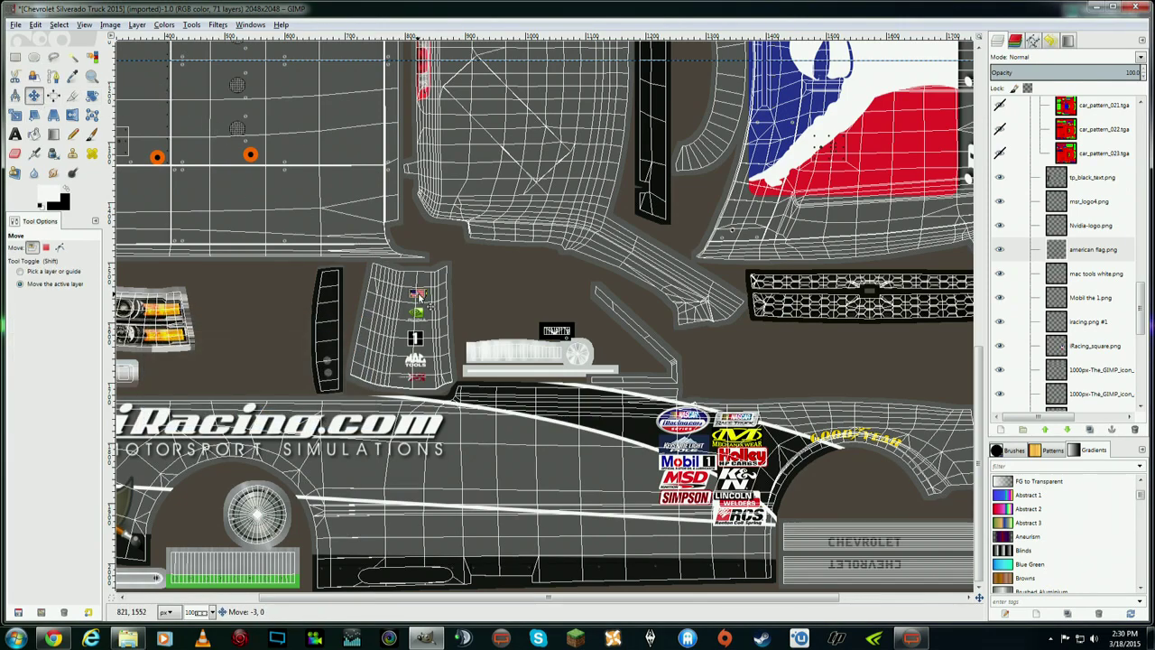
{"action": "left_click_drag", "start_coordinate": [417, 298], "coordinate": [419, 296]}
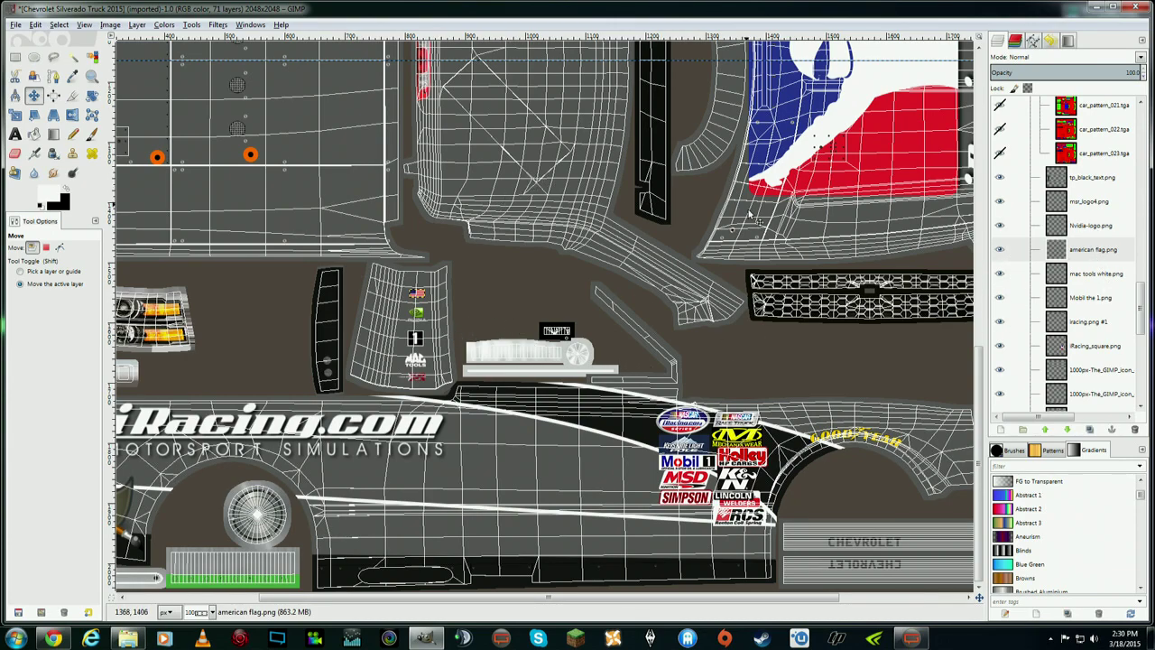
- Delete the msr_logo4.png, Nvidia-logo.png and american flag.png layers
{"action": "left_click", "coordinate": [1092, 204]}
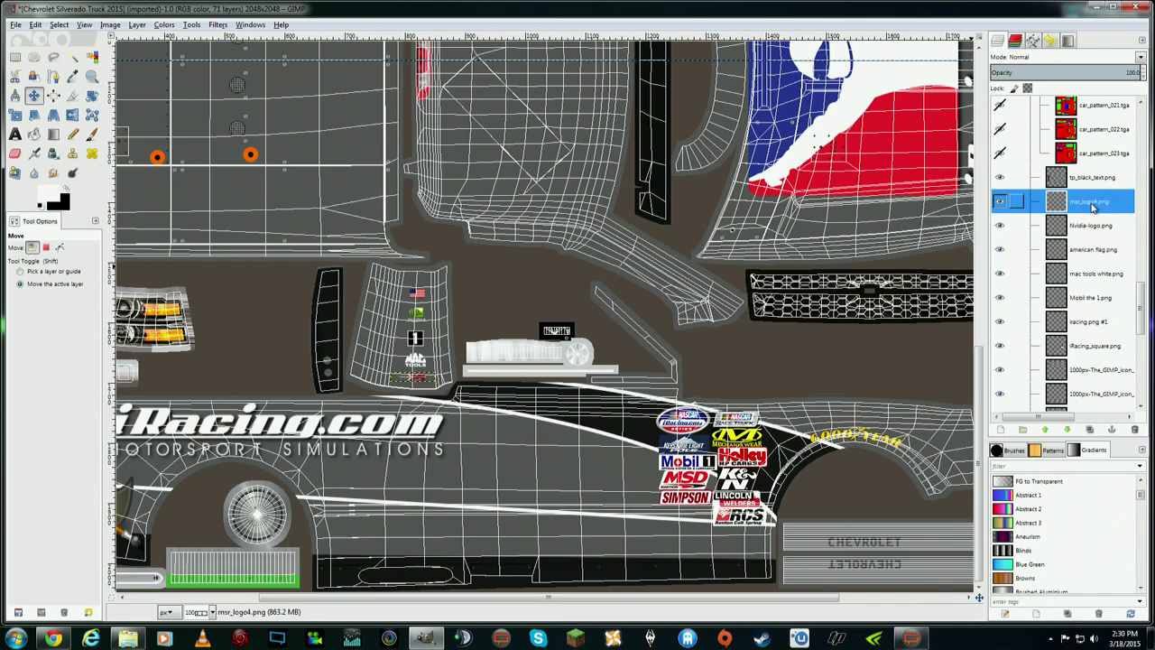
{"action": "right_click", "coordinate": [1091, 205]}
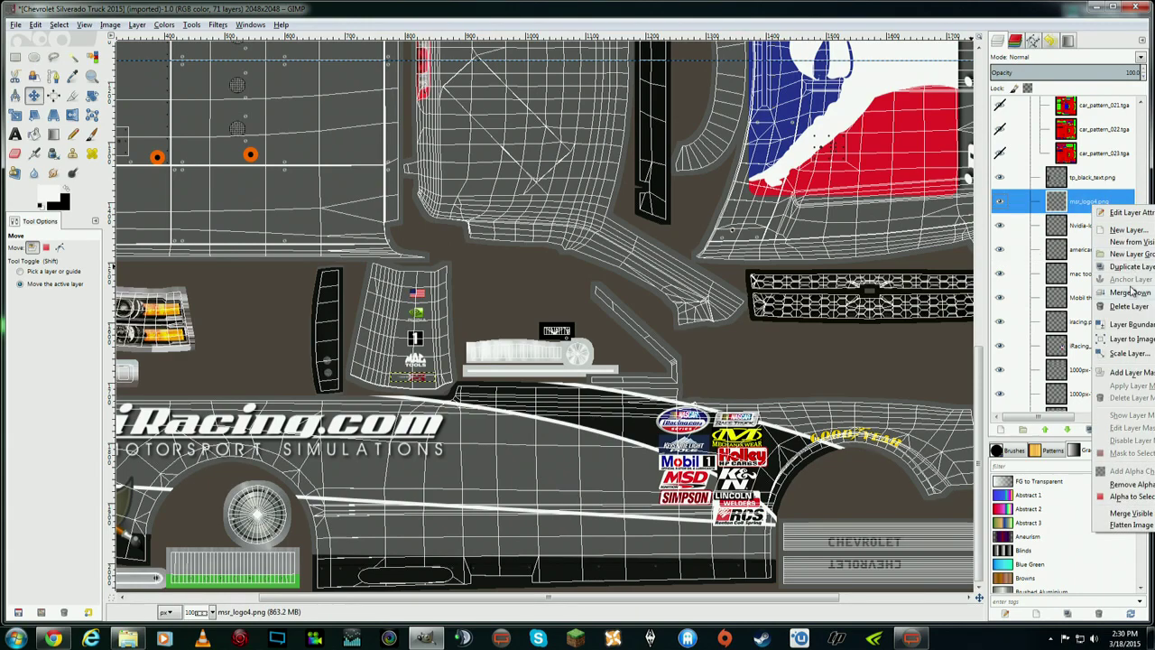
{"action": "left_click", "coordinate": [1119, 277]}
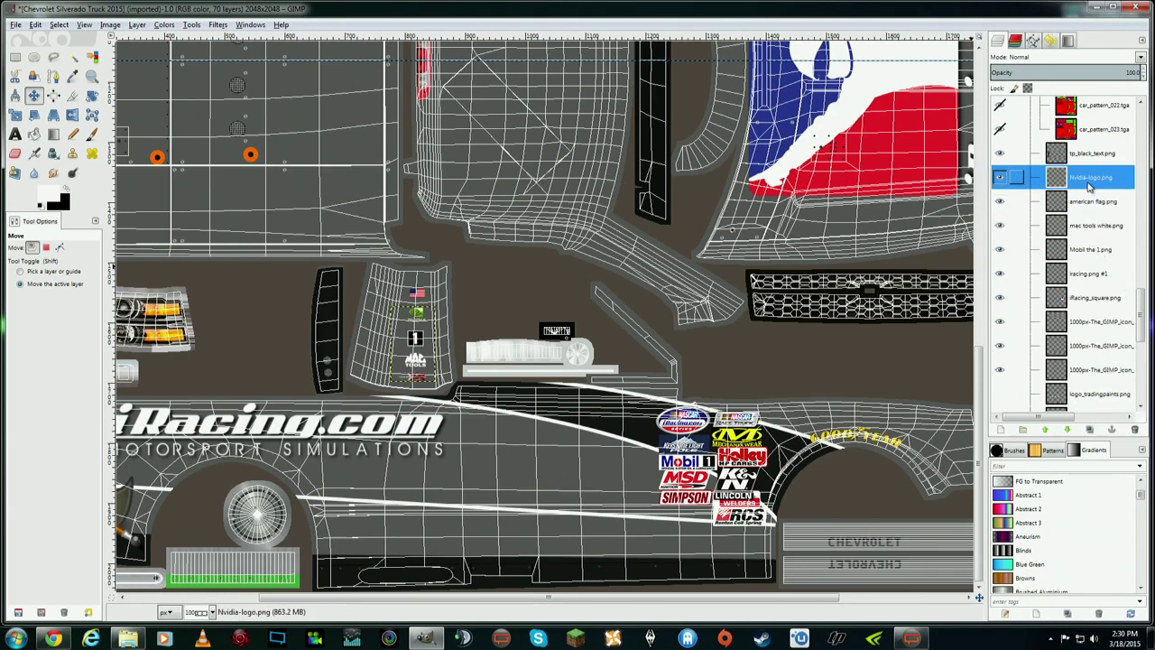
{"action": "right_click", "coordinate": [1092, 186]}
{"action": "left_click", "coordinate": [1132, 284]}
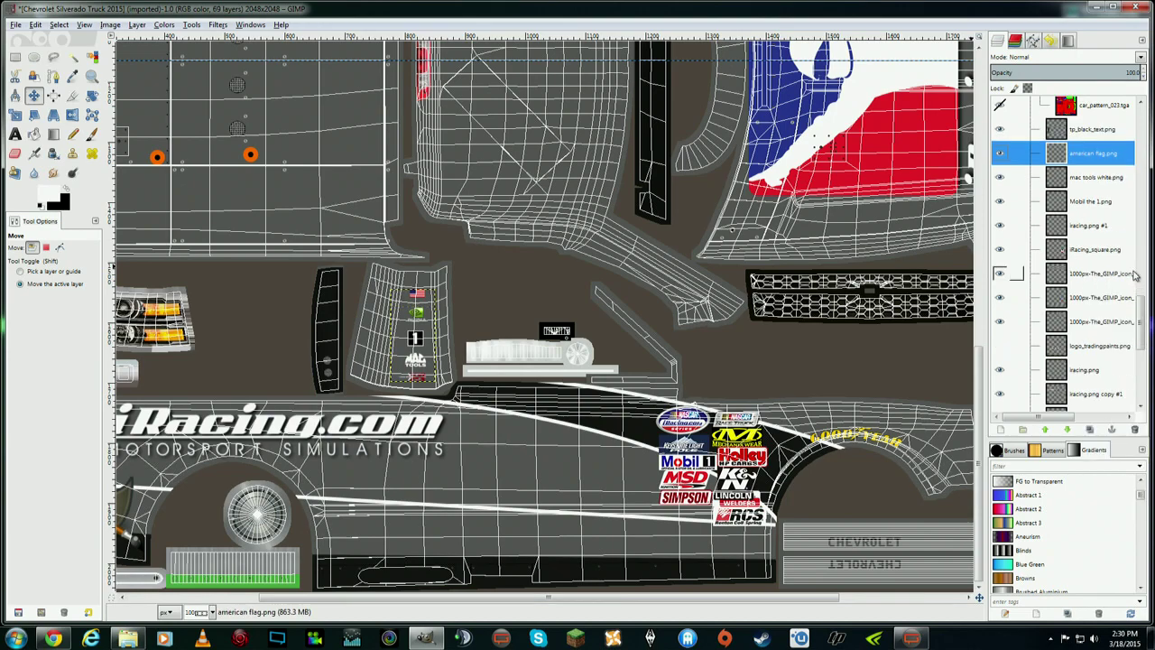
{"action": "right_click", "coordinate": [1089, 160]}
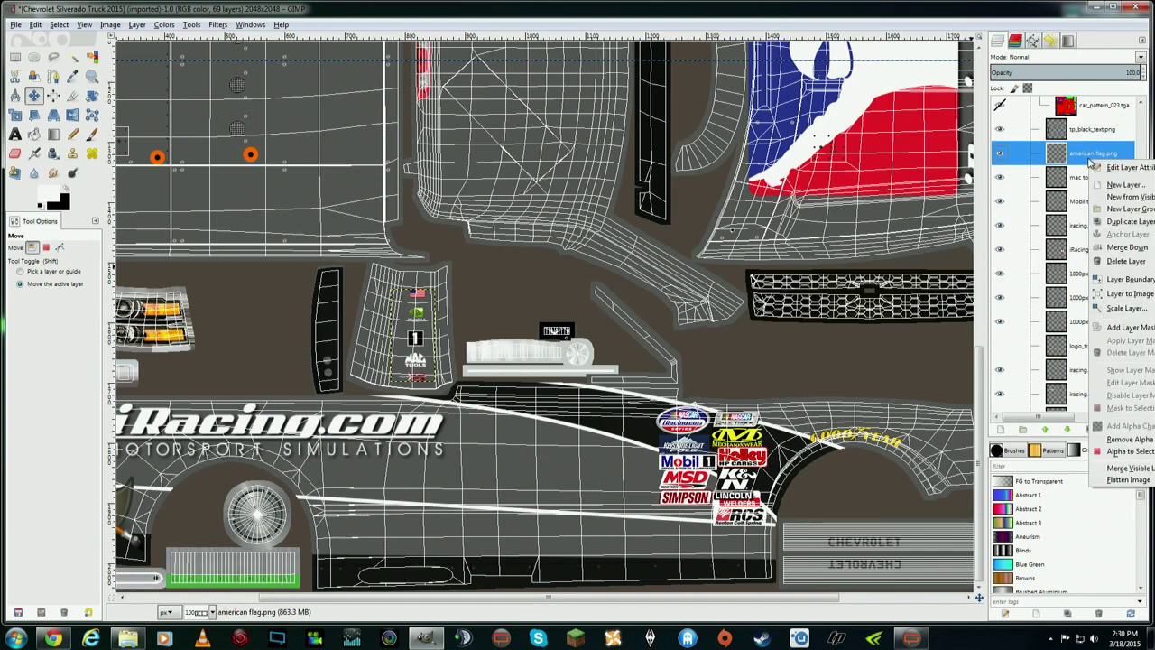
{"action": "left_click", "coordinate": [1130, 266]}
- Merge the mac tools white.png layer down into Mobil the 1.png
{"action": "left_click", "coordinate": [1094, 150]}
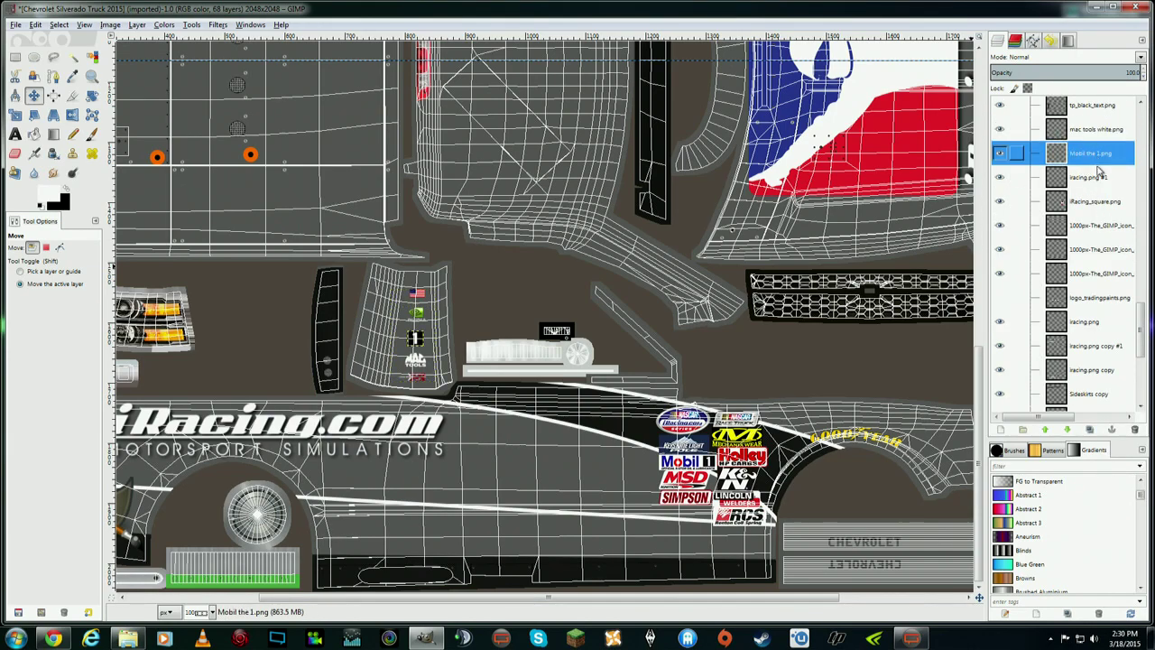
{"action": "left_click", "coordinate": [1095, 133]}
{"action": "right_click", "coordinate": [1095, 135]}
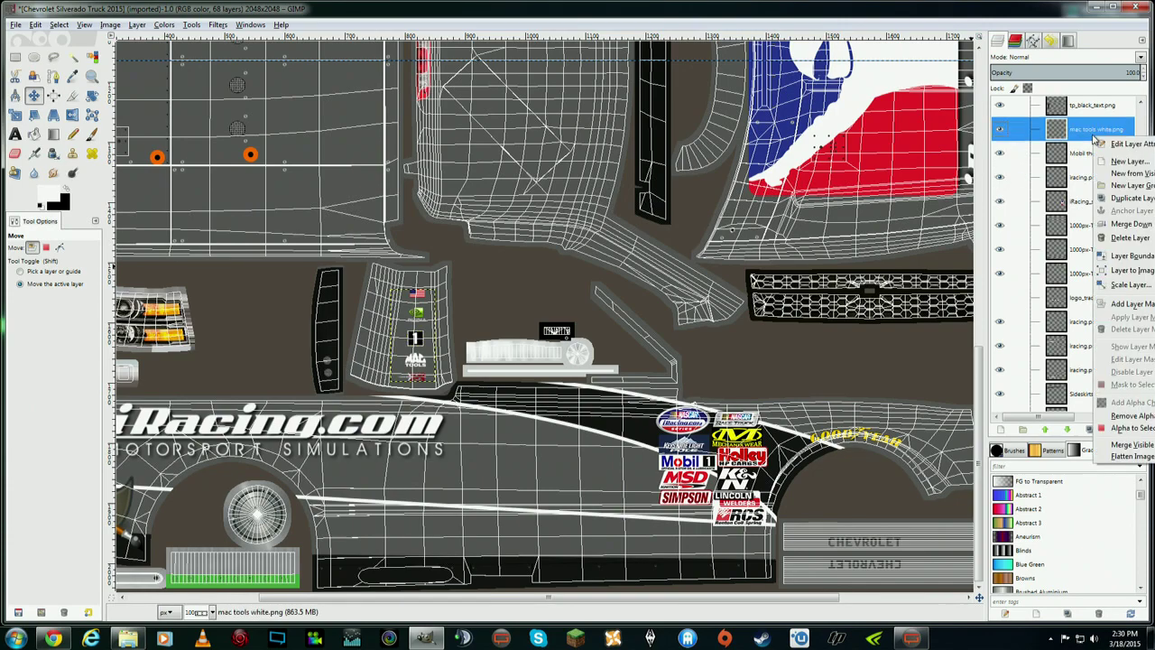
{"action": "left_click", "coordinate": [1133, 224]}
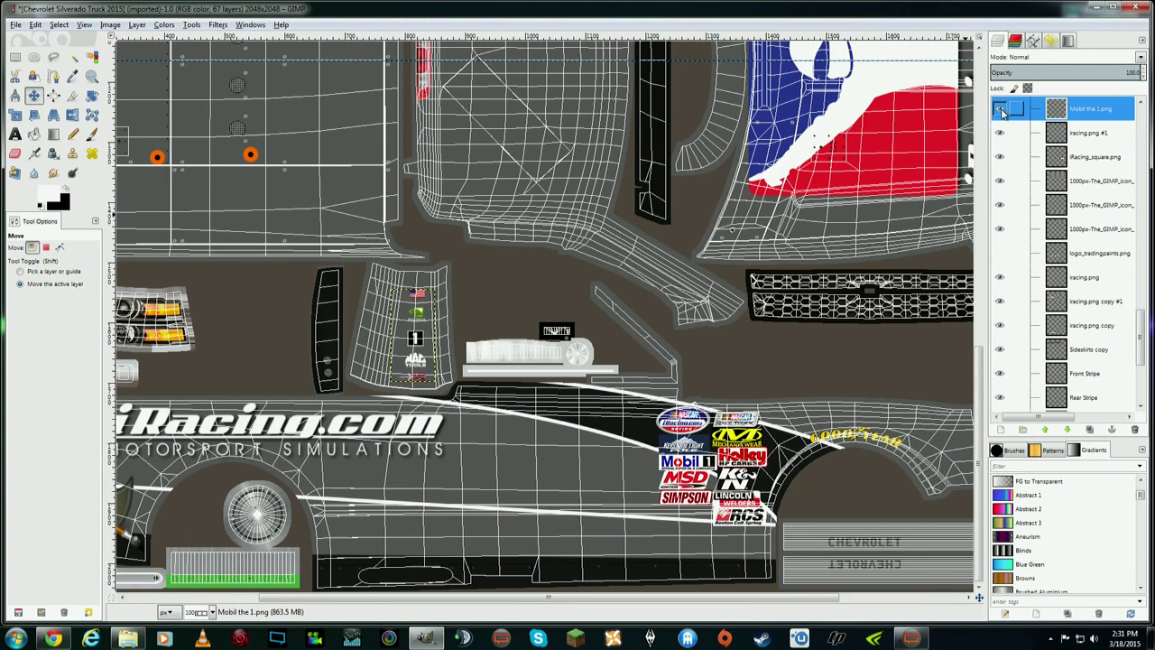
{"action": "right_click", "coordinate": [1094, 115]}
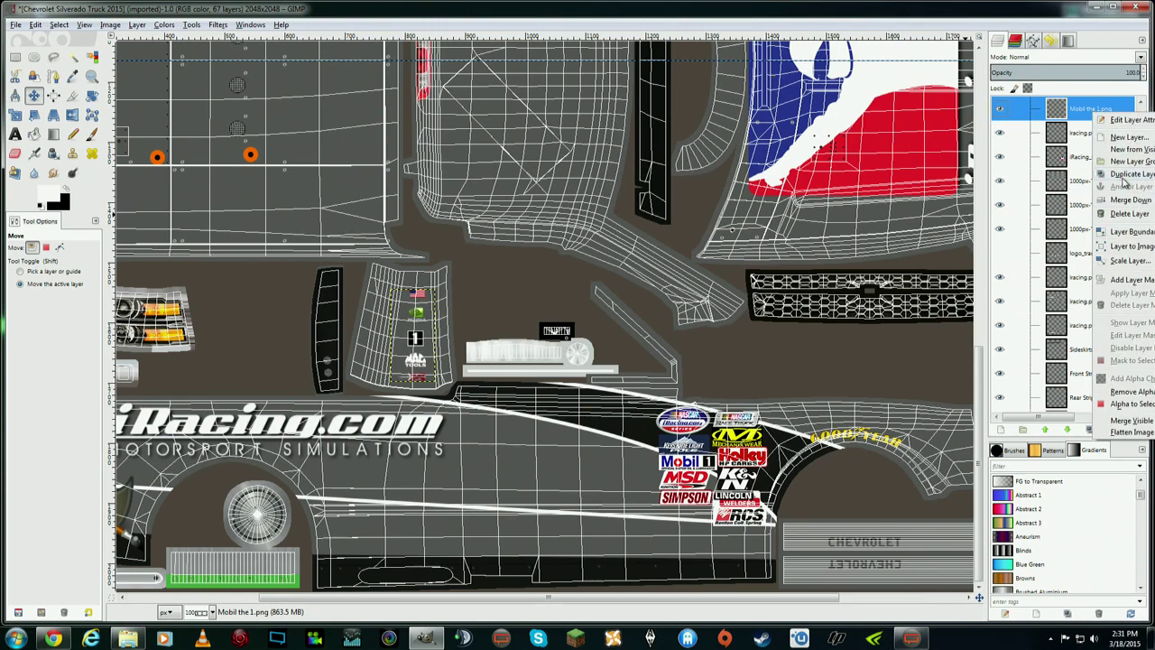
- Duplicate the Mobil the 1.png layer, flip it horizontally and vertically, and move it onto the mirrored panel
{"action": "left_click", "coordinate": [1123, 174]}
{"action": "left_click", "coordinate": [137, 24]}
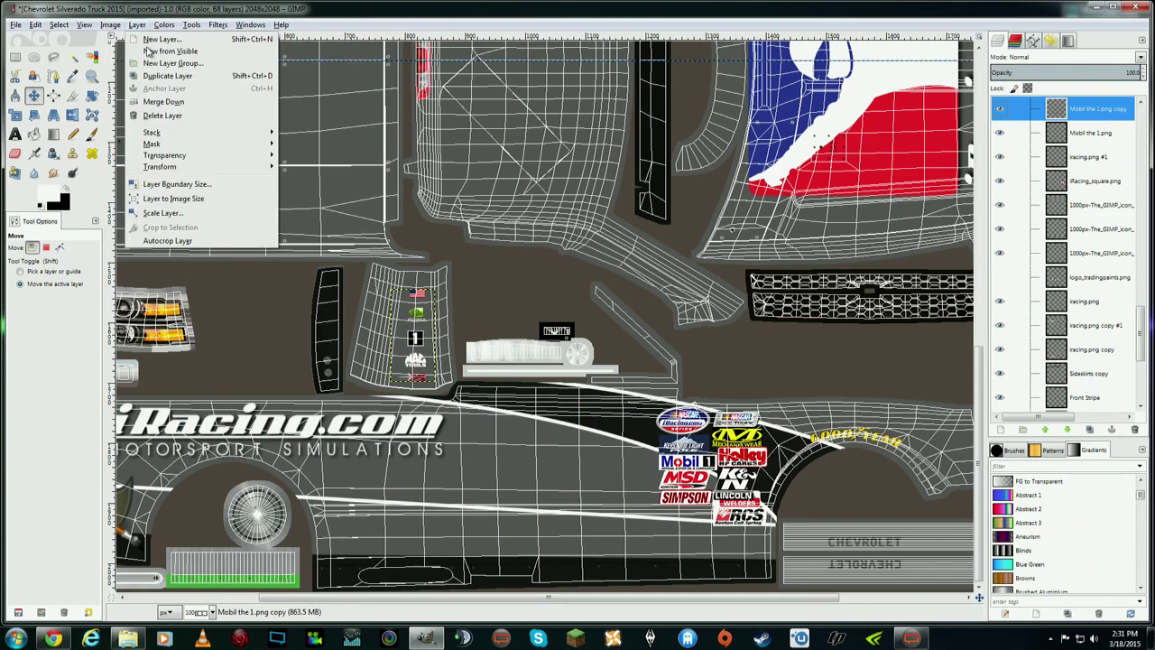
{"action": "mouse_move", "coordinate": [181, 166]}
{"action": "left_click", "coordinate": [311, 168]}
{"action": "left_click", "coordinate": [137, 25]}
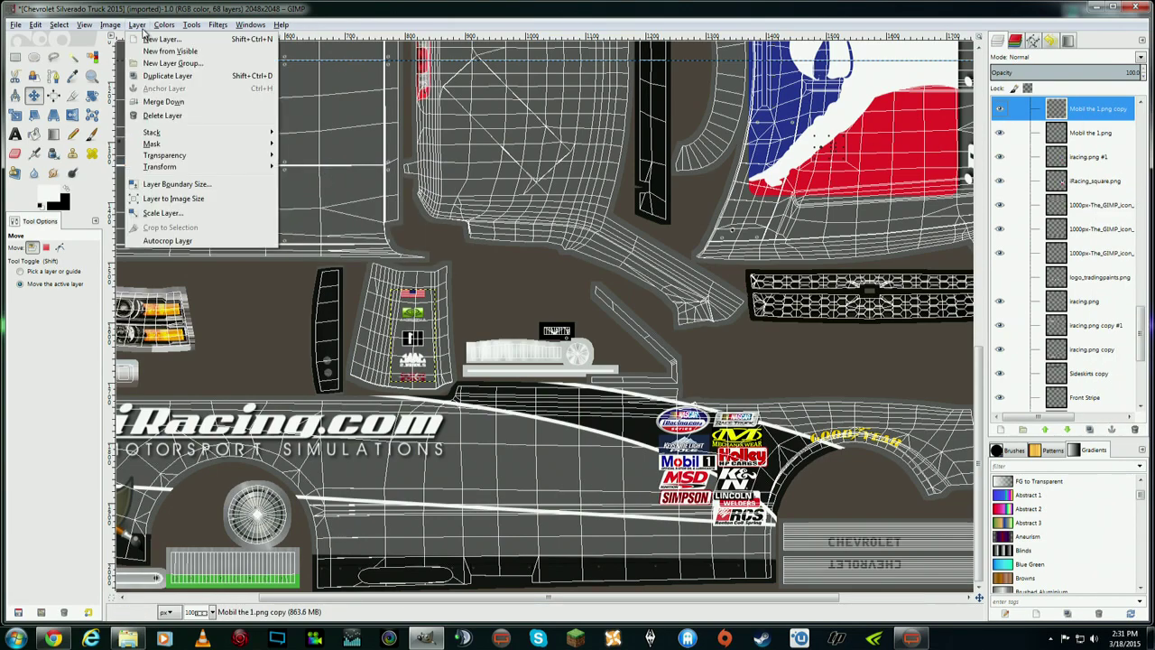
{"action": "mouse_move", "coordinate": [269, 168]}
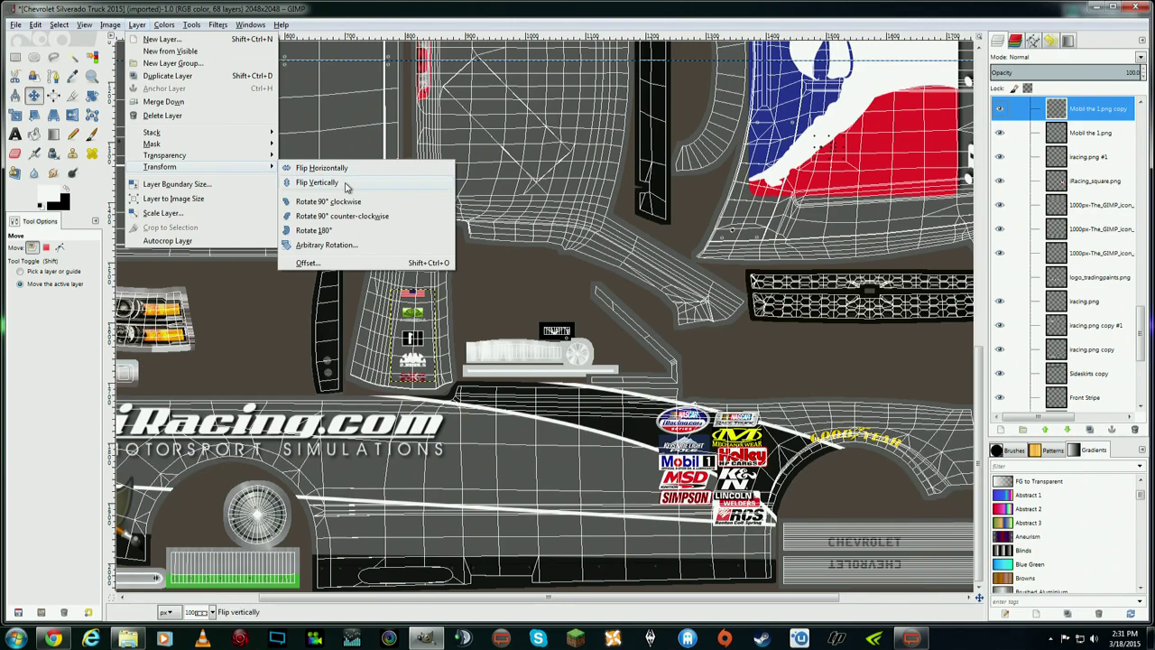
{"action": "left_click", "coordinate": [345, 186]}
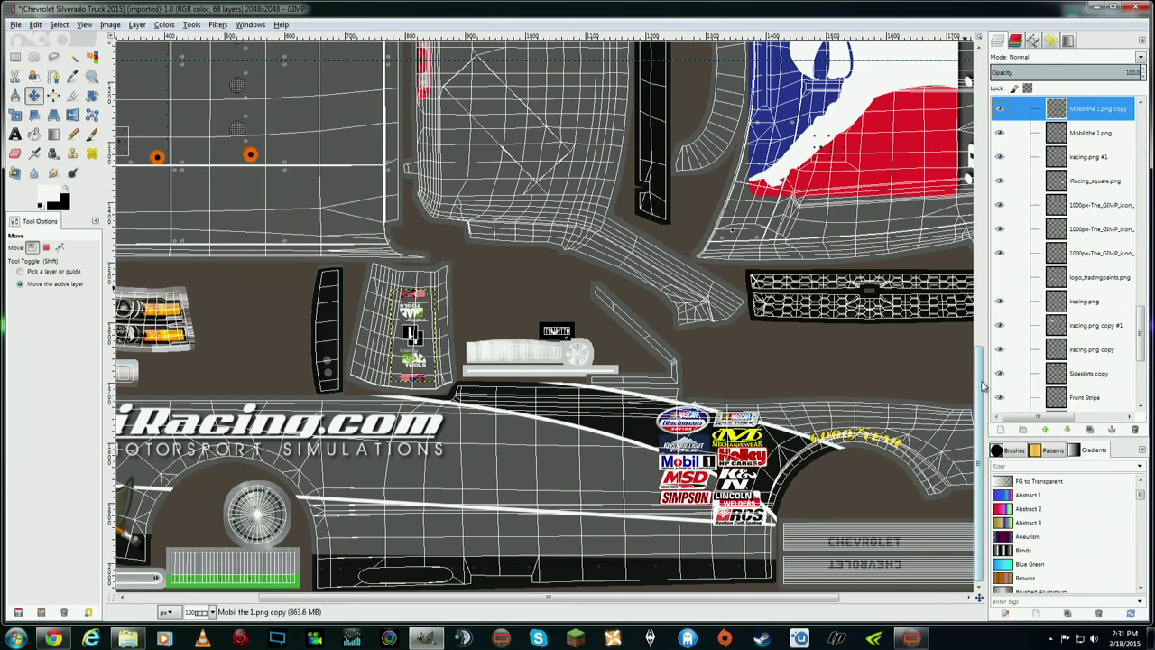
{"action": "left_click_drag", "start_coordinate": [984, 385], "coordinate": [978, 273]}
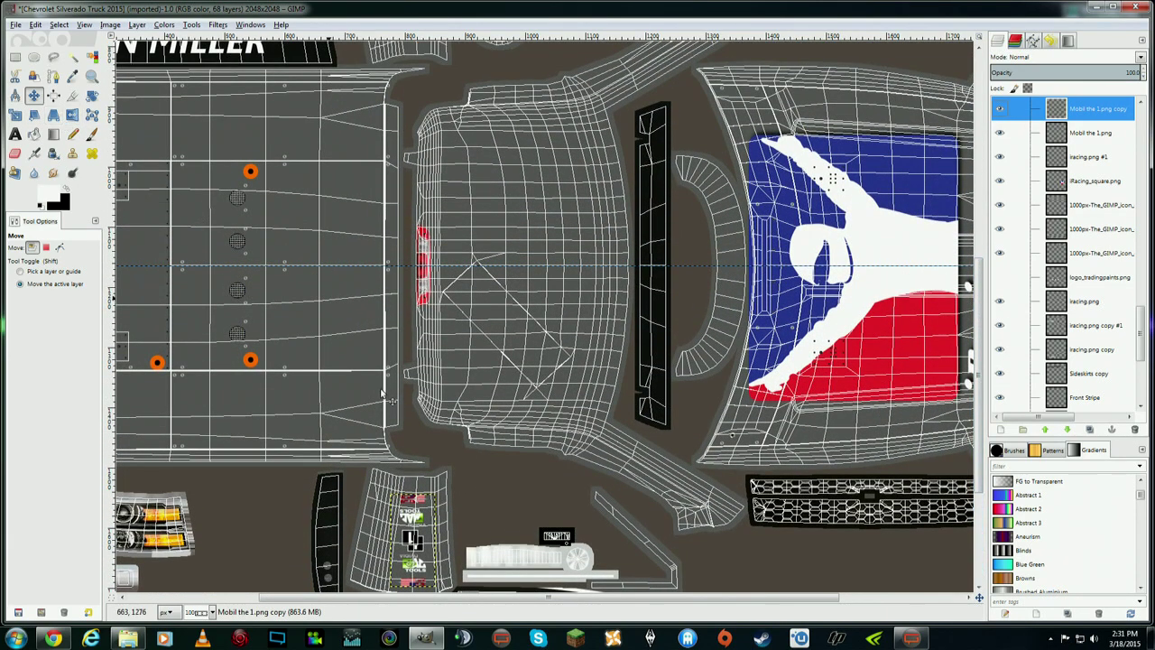
{"action": "left_click_drag", "start_coordinate": [413, 518], "coordinate": [478, 194]}
{"action": "scroll", "coordinate": [658, 345], "scroll_direction": "up", "scroll_amount": 5}
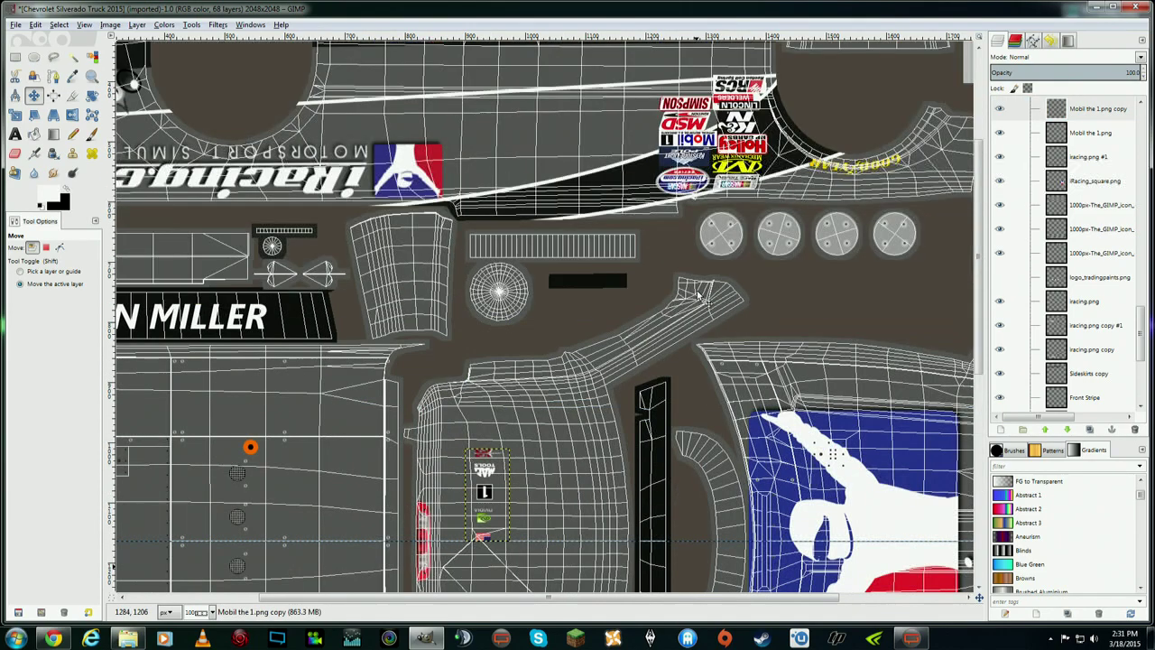
{"action": "mouse_move", "coordinate": [481, 493]}
{"action": "left_mouse_down"}
{"action": "mouse_move", "coordinate": [408, 279]}
{"action": "mouse_move", "coordinate": [414, 264]}
{"action": "left_mouse_up"}
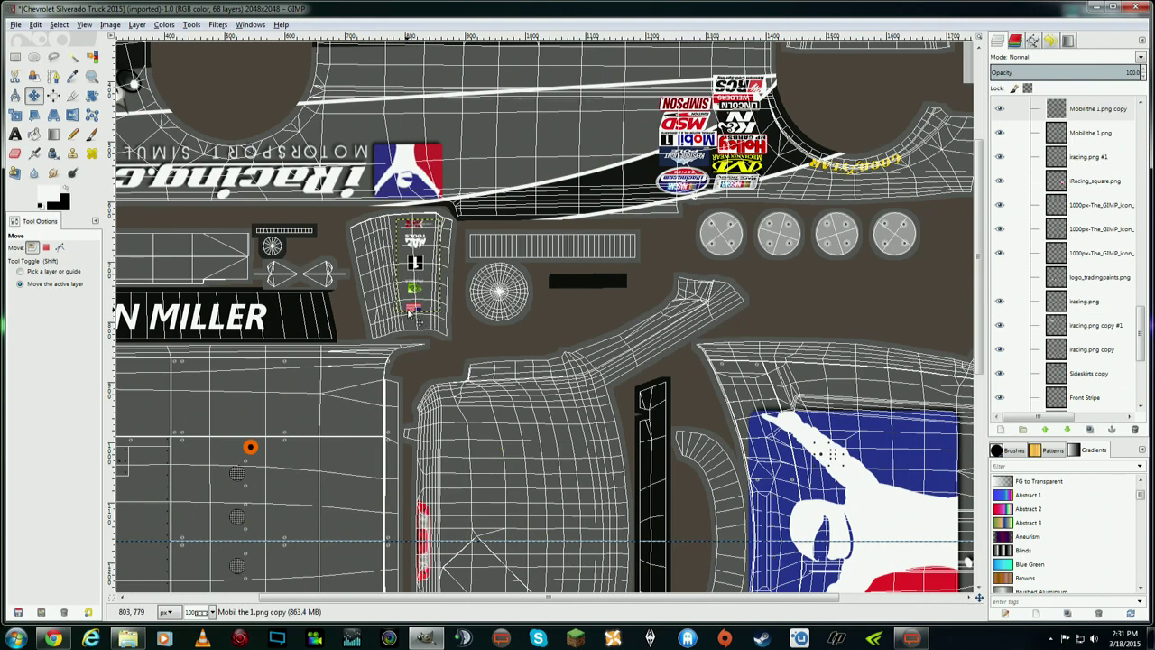
- Rotate the decal copy about -3.6° to match the panel and nudge it into place
{"action": "left_click", "coordinate": [91, 95]}
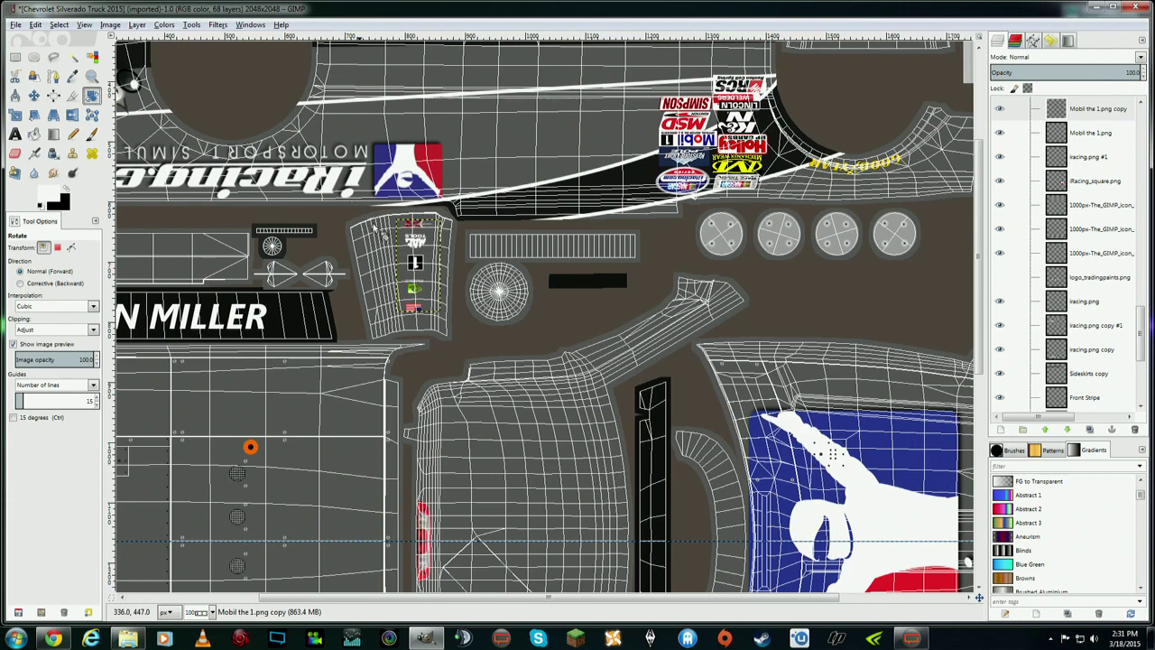
{"action": "left_click", "coordinate": [431, 310]}
{"action": "left_click_drag", "start_coordinate": [461, 213], "coordinate": [480, 348]}
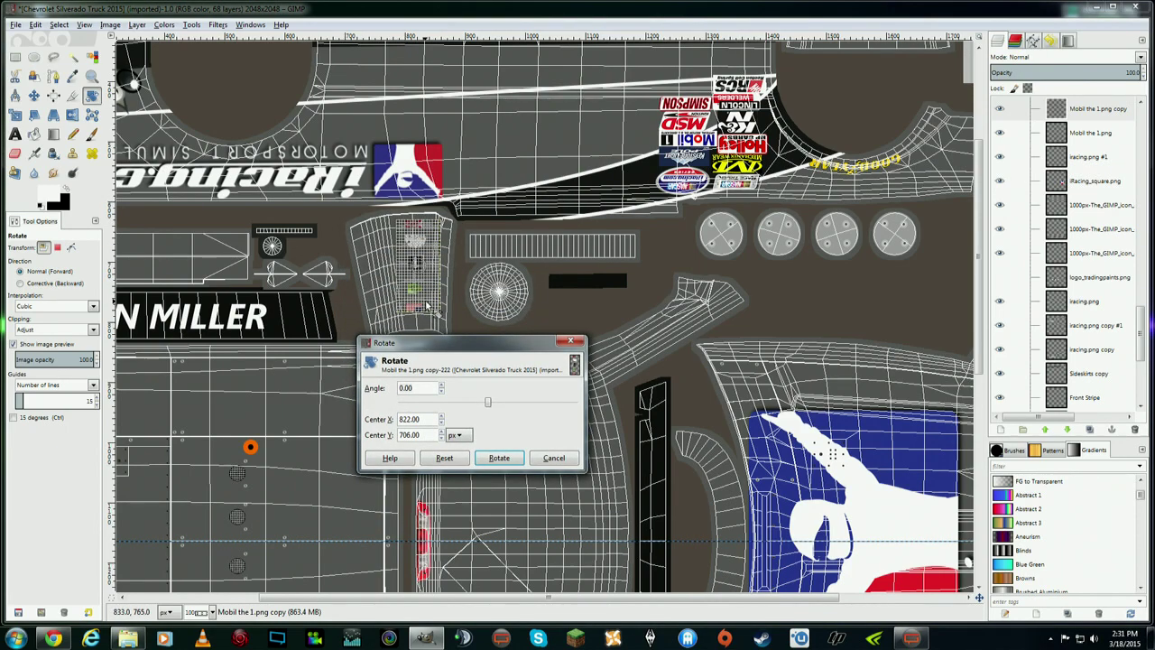
{"action": "left_click_drag", "start_coordinate": [424, 306], "coordinate": [432, 308]}
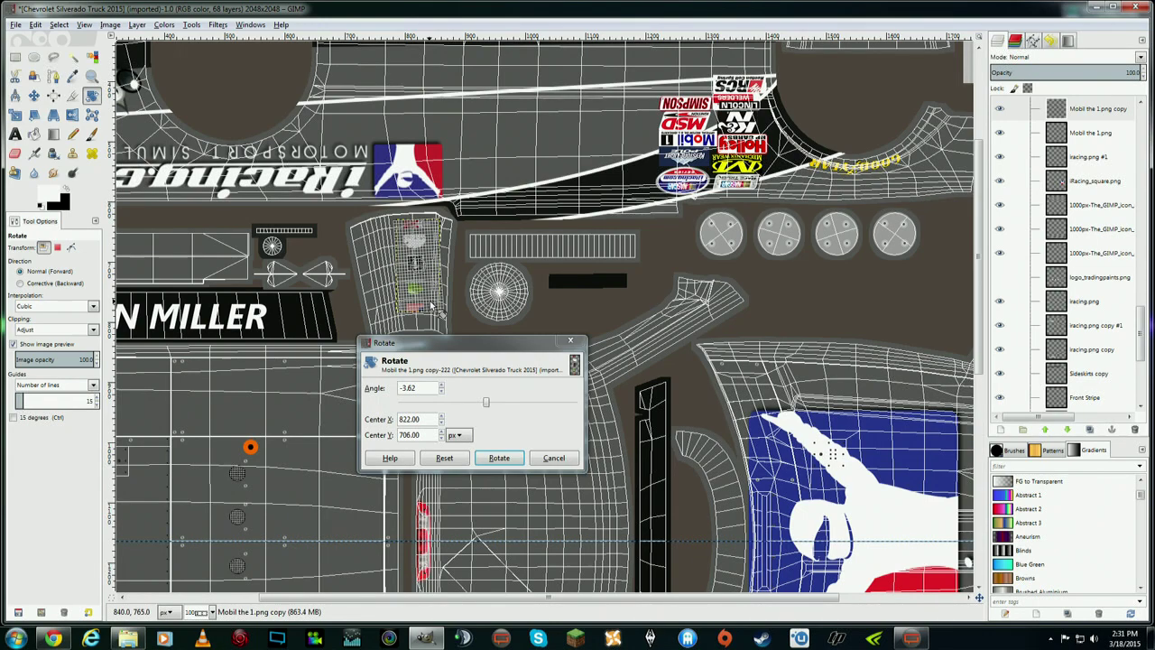
{"action": "left_click", "coordinate": [499, 458]}
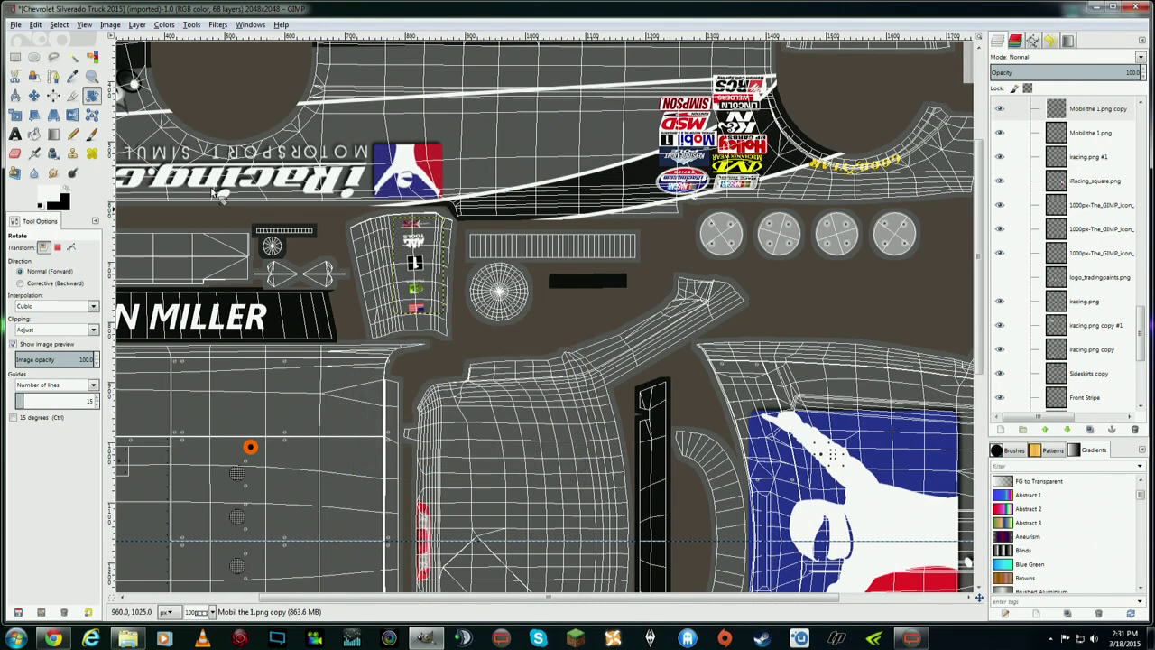
{"action": "left_click", "coordinate": [34, 95]}
{"action": "left_click_drag", "start_coordinate": [413, 262], "coordinate": [412, 261]}
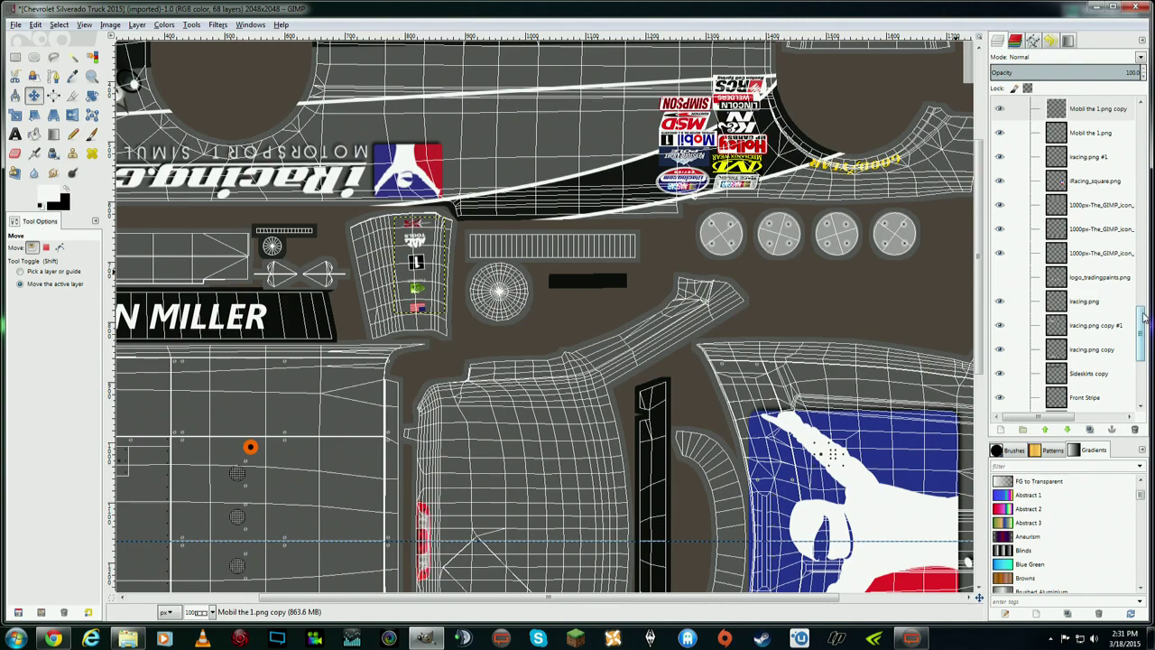
{"action": "left_click_drag", "start_coordinate": [1142, 318], "coordinate": [1132, 375]}
{"action": "scroll", "coordinate": [966, 462], "scroll_direction": "down", "scroll_amount": 5}
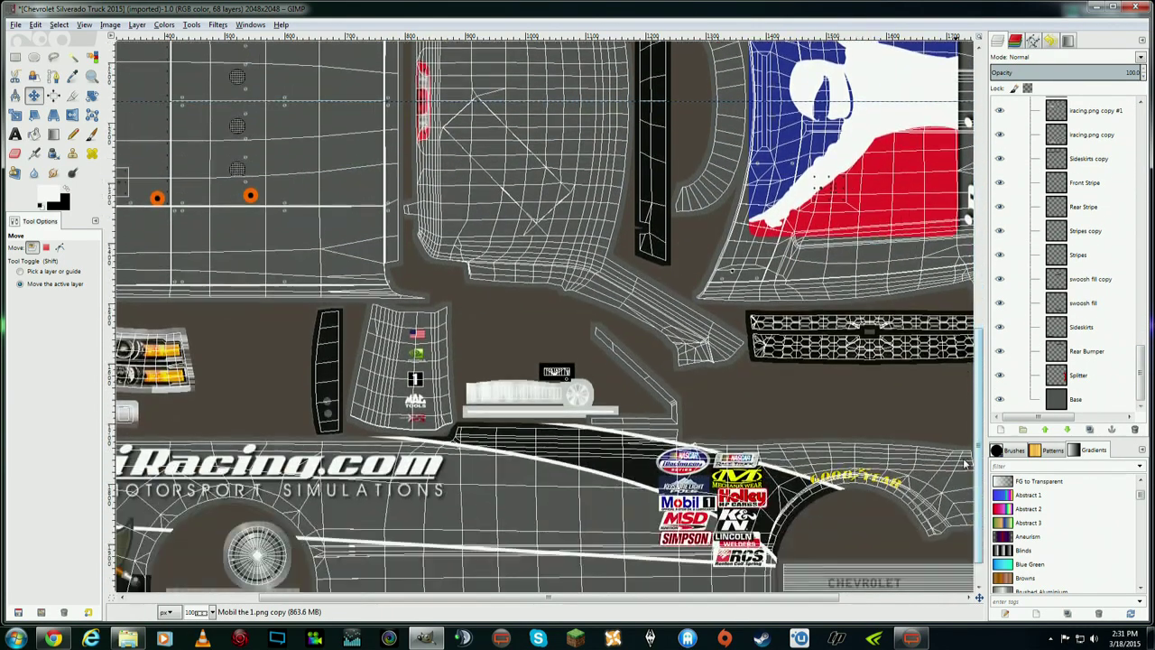
{"action": "scroll", "coordinate": [964, 463], "scroll_direction": "up", "scroll_amount": 10}
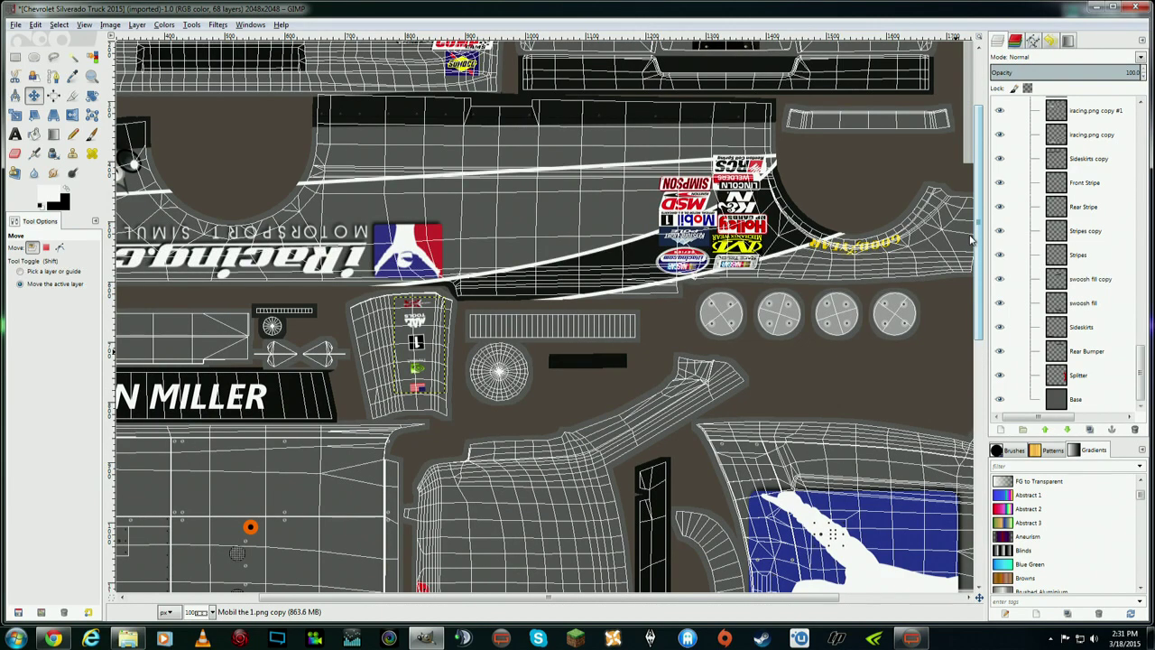
- With the Text tool, pick AR BERKLEY Thin from the font list instead of Segoe UI Bold Italic
{"action": "scroll", "coordinate": [971, 235], "scroll_direction": "up", "scroll_amount": 1}
{"action": "scroll", "coordinate": [971, 225], "scroll_direction": "down", "scroll_amount": 6}
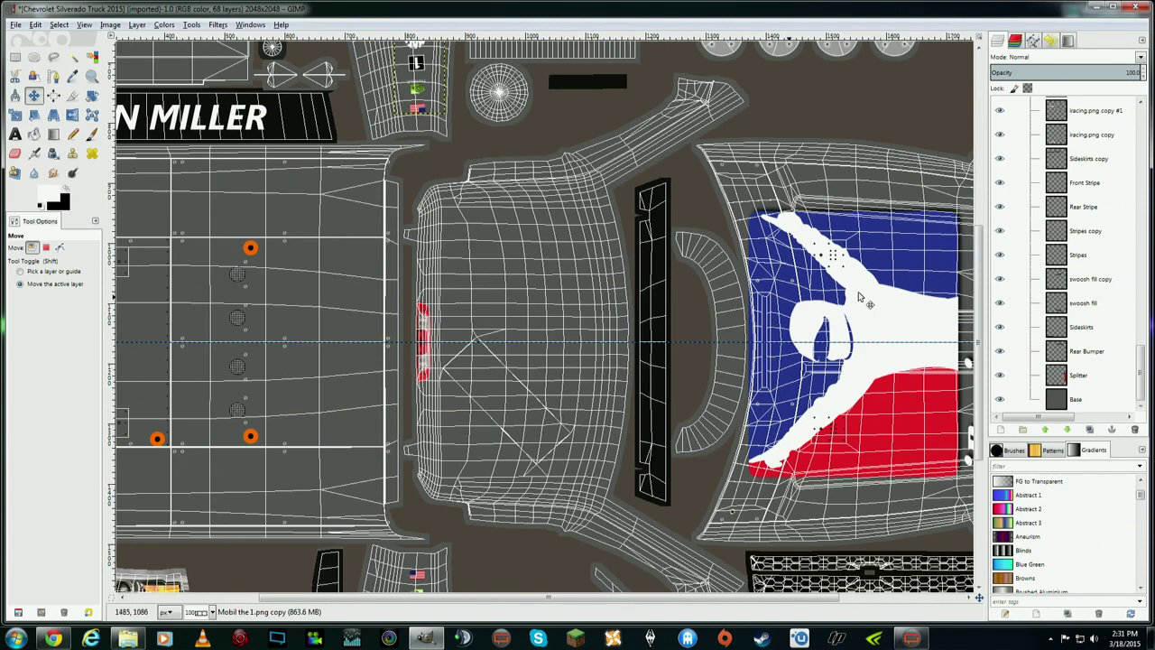
{"action": "scroll", "coordinate": [977, 308], "scroll_direction": "down", "scroll_amount": 1}
{"action": "scroll", "coordinate": [977, 308], "scroll_direction": "down", "scroll_amount": 2}
{"action": "scroll", "coordinate": [977, 308], "scroll_direction": "up", "scroll_amount": 1}
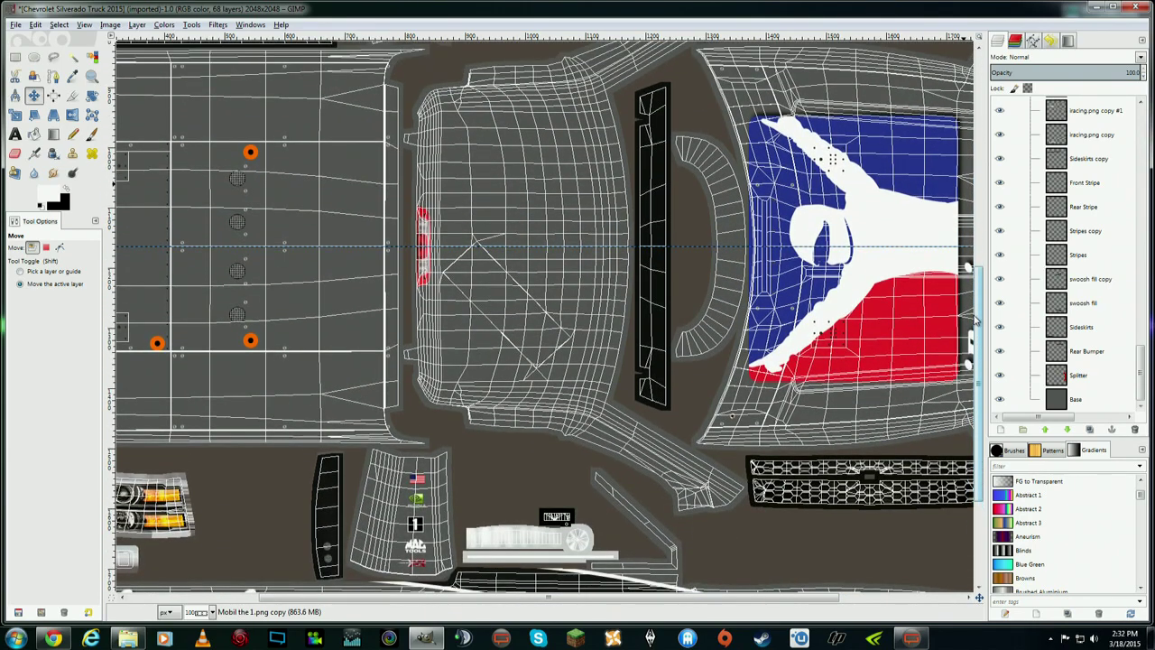
{"action": "left_click", "coordinate": [21, 135]}
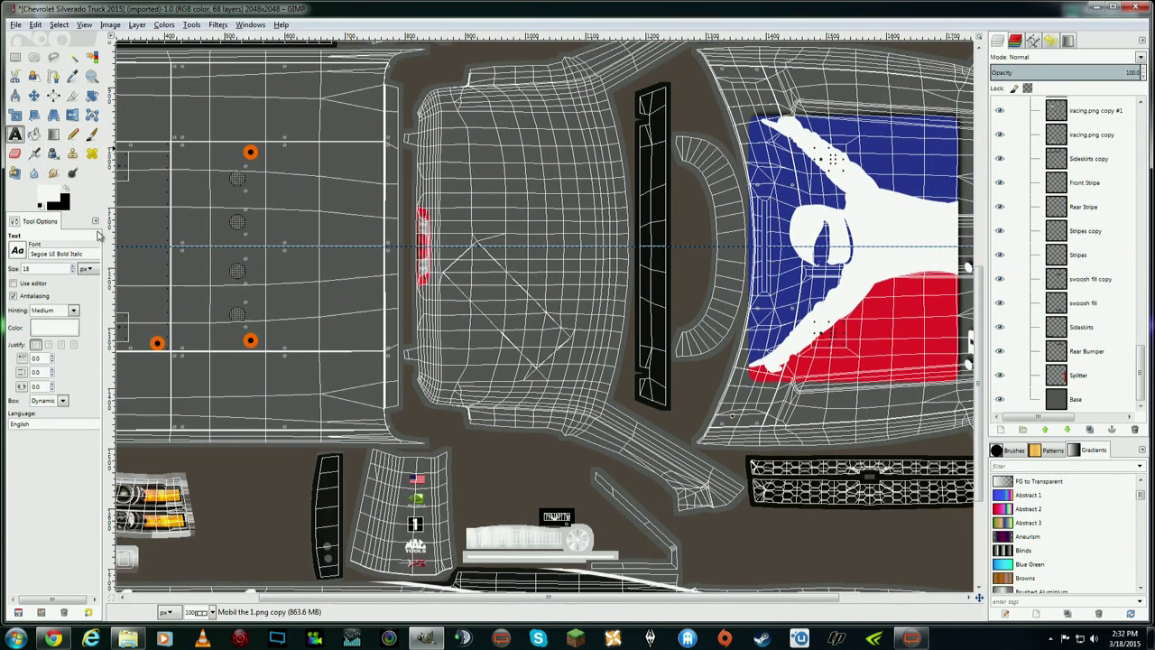
{"action": "left_click", "coordinate": [18, 251]}
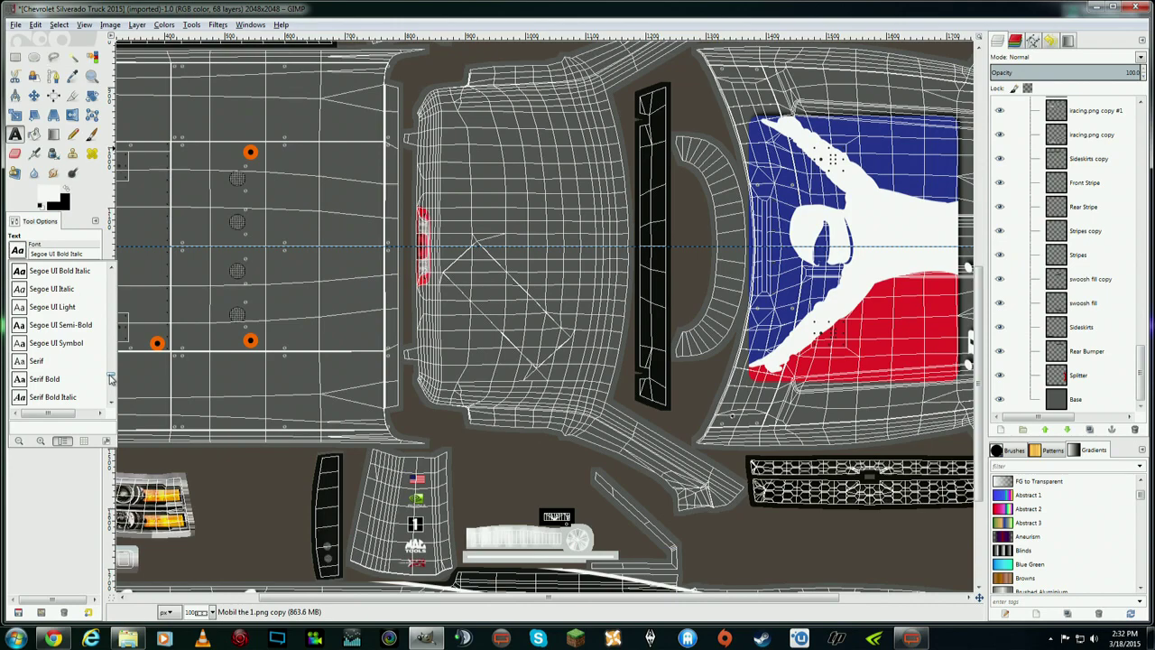
{"action": "left_click_drag", "start_coordinate": [110, 379], "coordinate": [113, 269]}
{"action": "scroll", "coordinate": [73, 320], "scroll_direction": "down", "scroll_amount": 4}
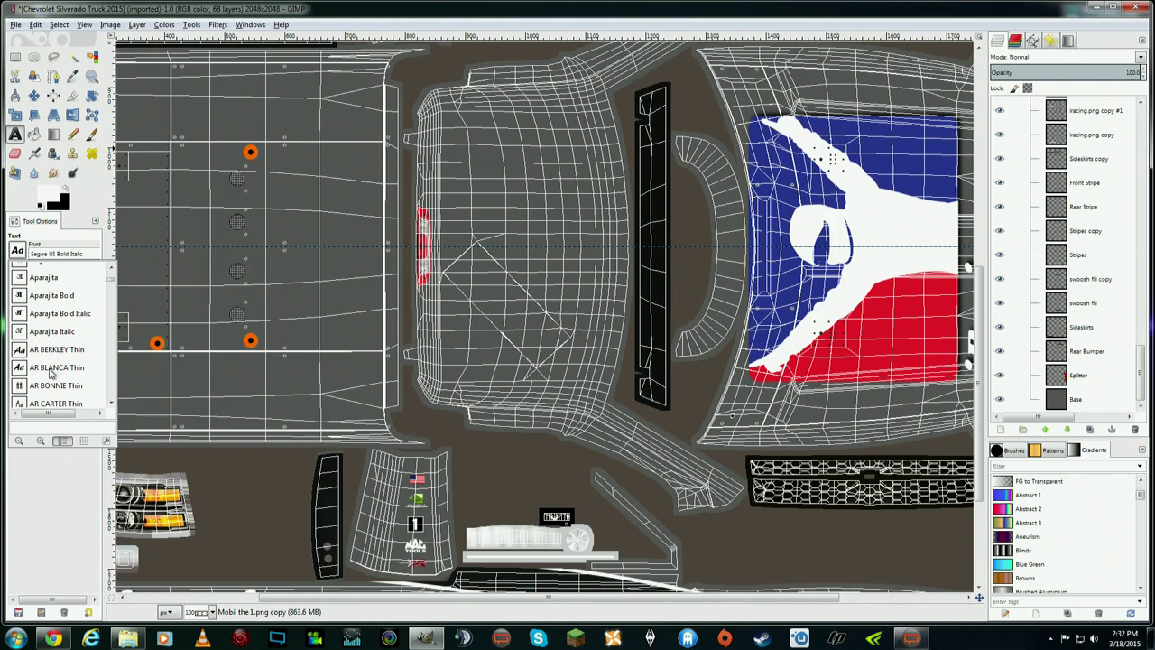
{"action": "scroll", "coordinate": [54, 352], "scroll_direction": "down", "scroll_amount": 5}
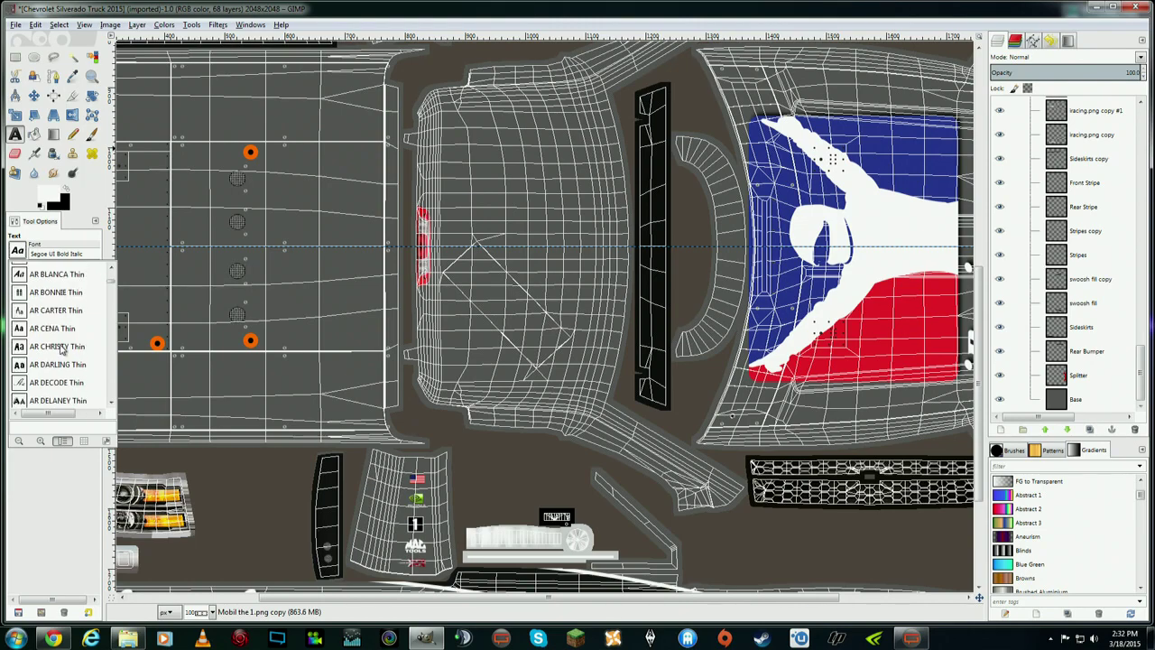
{"action": "scroll", "coordinate": [61, 349], "scroll_direction": "down", "scroll_amount": 2}
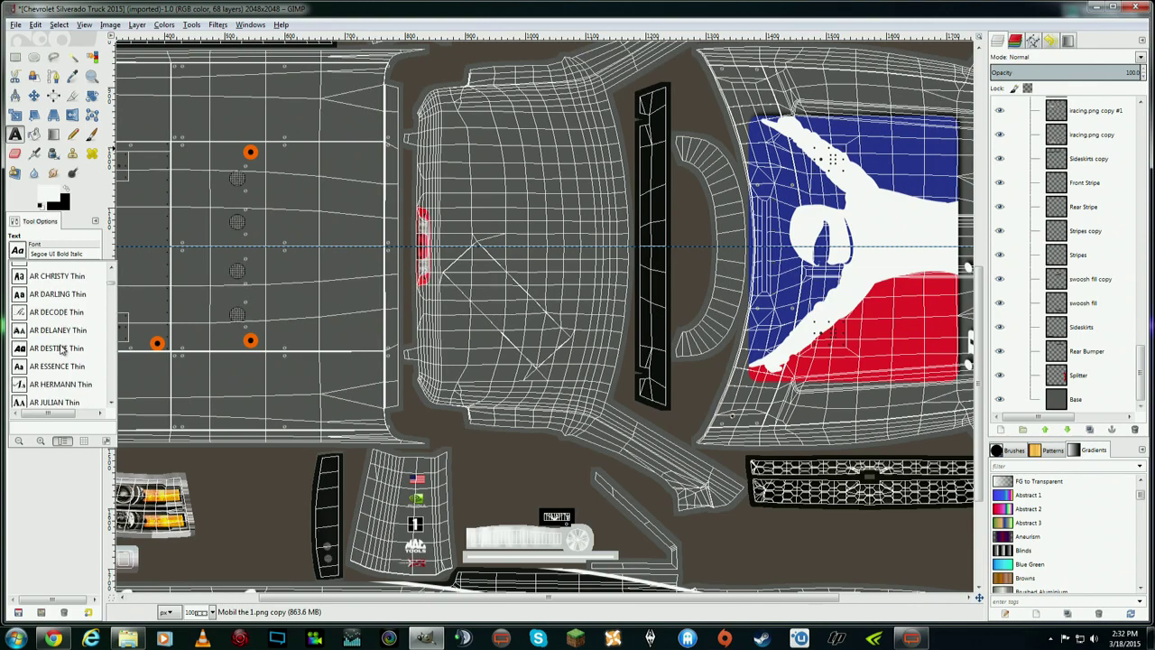
{"action": "scroll", "coordinate": [62, 349], "scroll_direction": "down", "scroll_amount": 2}
{"action": "scroll", "coordinate": [62, 350], "scroll_direction": "up", "scroll_amount": 7}
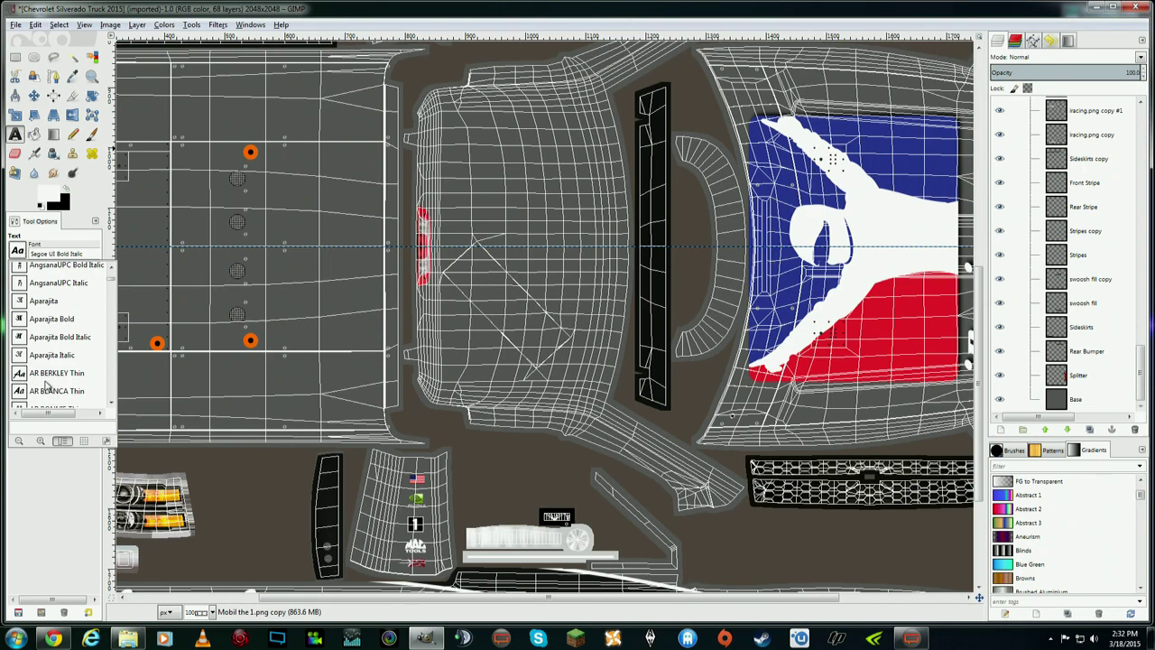
{"action": "left_click", "coordinate": [57, 375]}
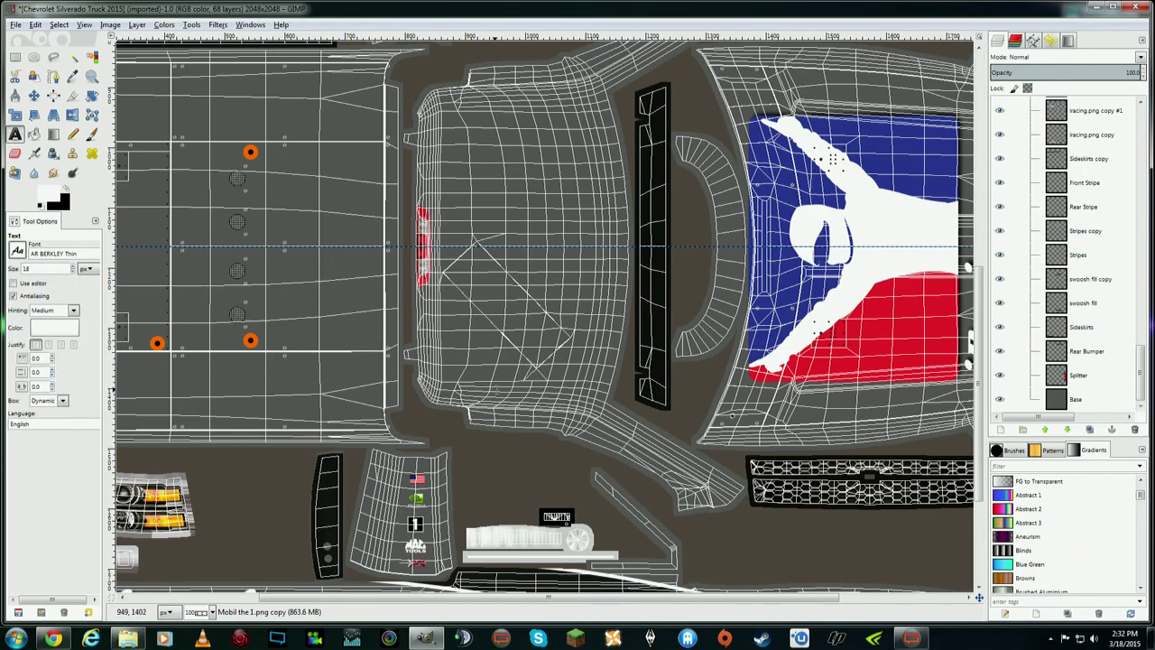
- Type the driver's name on the panel's lower edge and set its text size to 19
{"action": "left_click", "coordinate": [496, 382]}
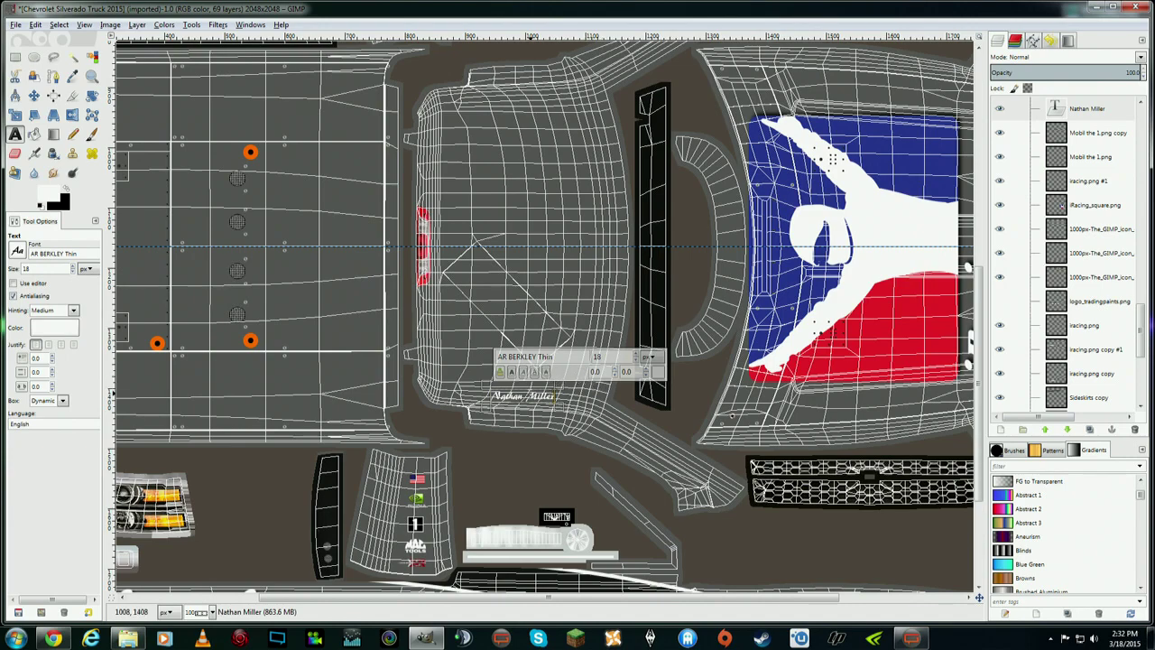
{"action": "left_click_drag", "start_coordinate": [499, 397], "coordinate": [553, 400]}
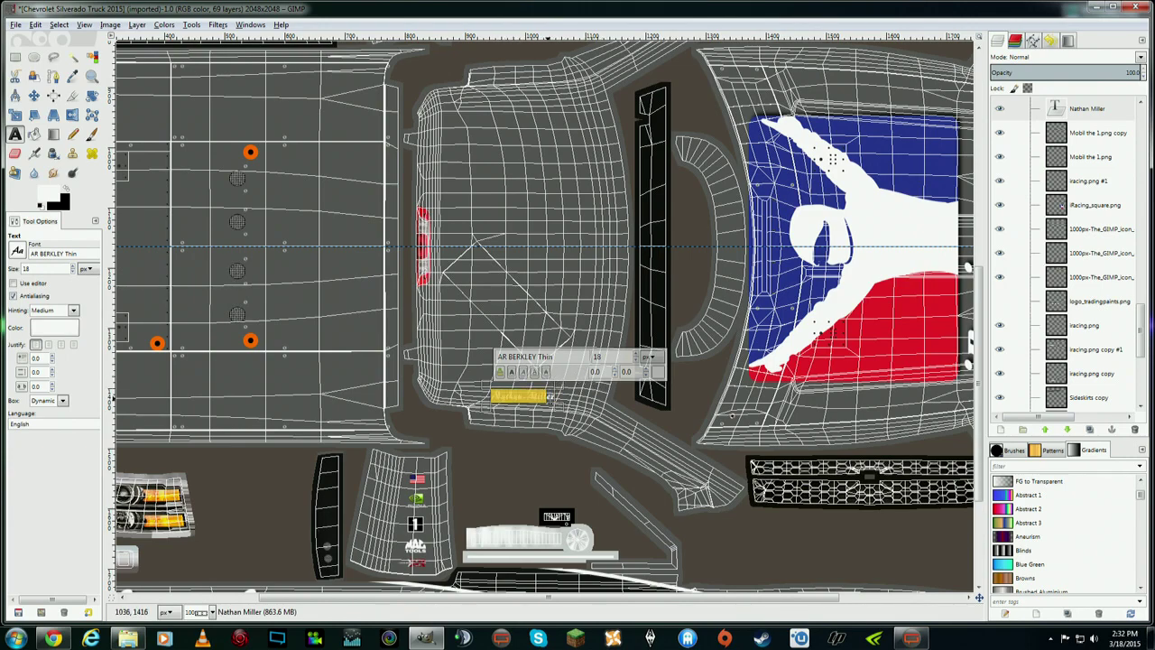
{"action": "left_click", "coordinate": [636, 355]}
{"action": "left_click", "coordinate": [636, 354]}
{"action": "left_click", "coordinate": [638, 361]}
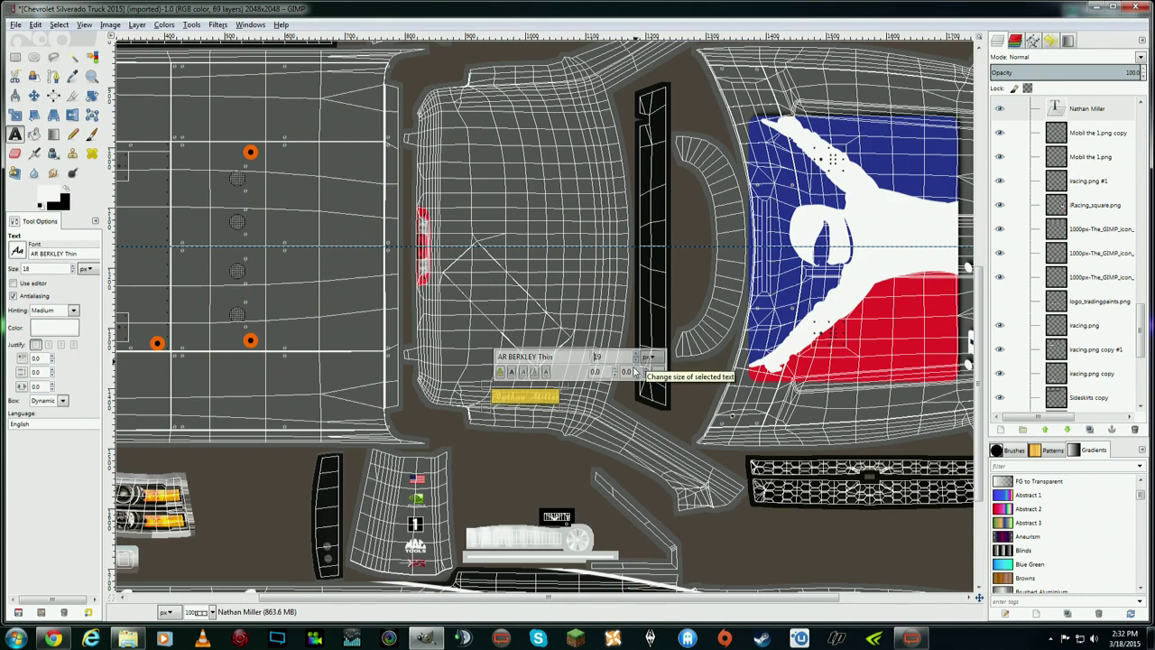
- Zoom the view to 200%
{"action": "left_click", "coordinate": [36, 98]}
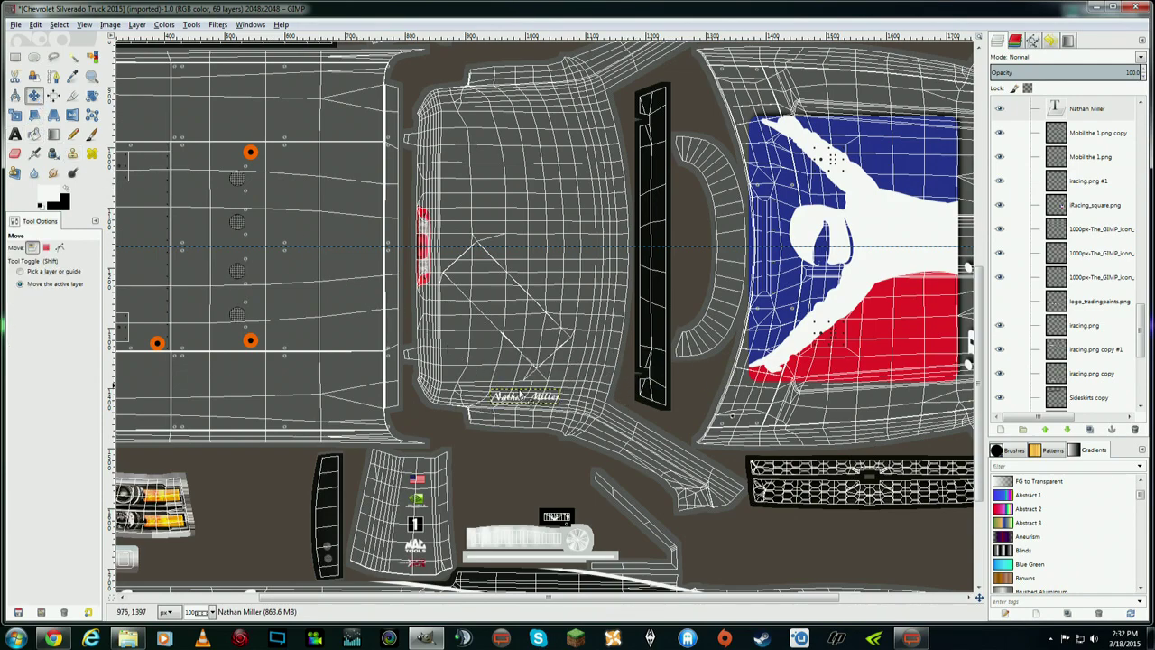
{"action": "left_click", "coordinate": [98, 26]}
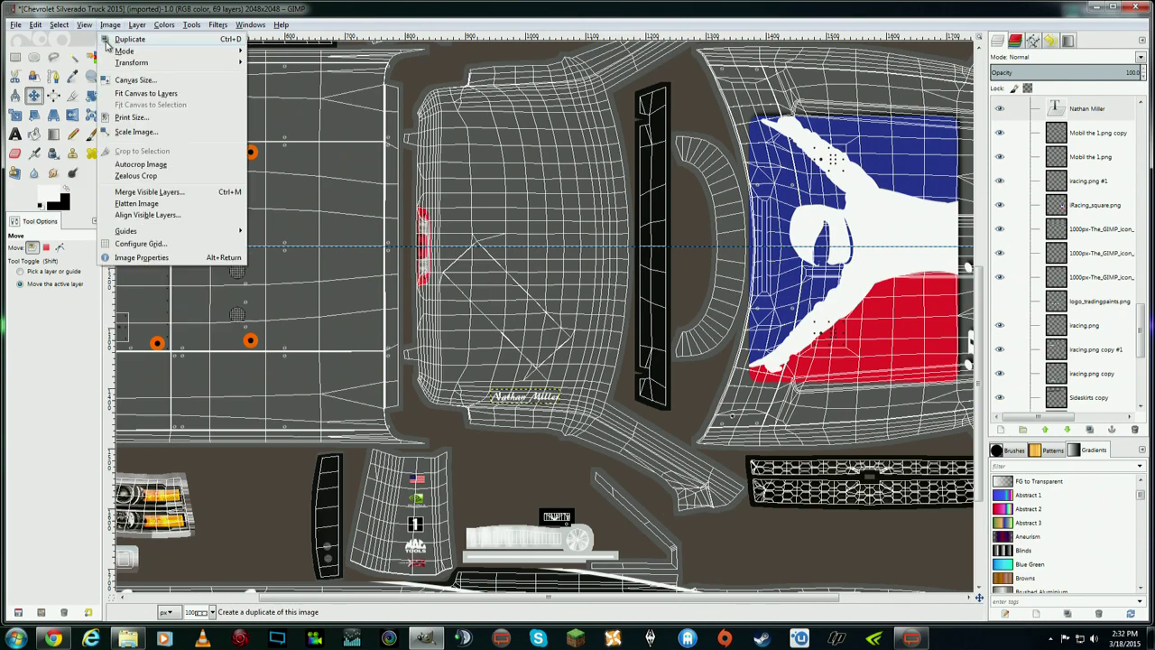
{"action": "left_click", "coordinate": [109, 25]}
{"action": "left_click", "coordinate": [84, 24]}
{"action": "mouse_move", "coordinate": [225, 67]}
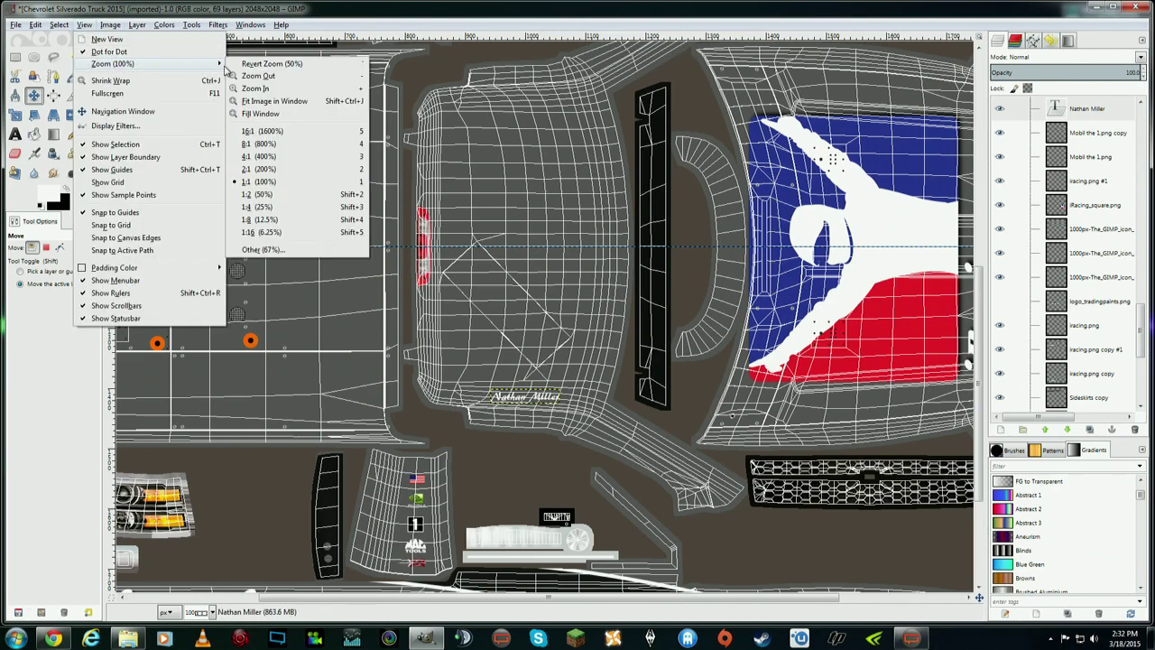
{"action": "left_click", "coordinate": [289, 170]}
{"action": "scroll", "coordinate": [646, 413], "scroll_direction": "down", "scroll_amount": 3}
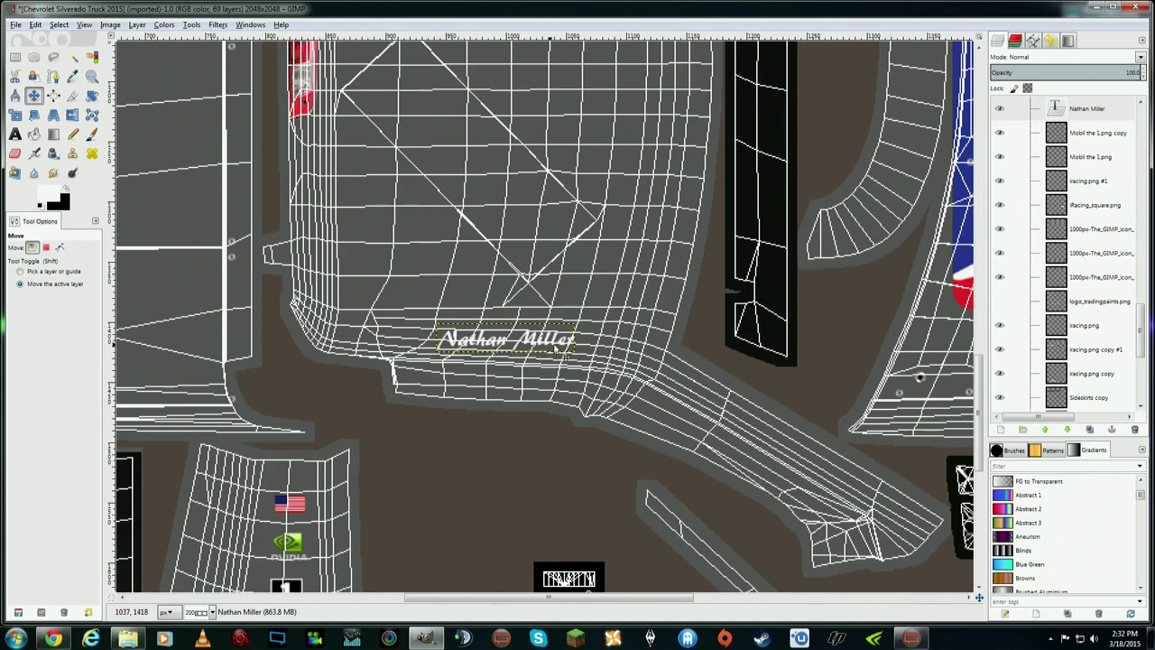
- Rotate the name text a few degrees to follow the panel edge
{"action": "left_click", "coordinate": [91, 95]}
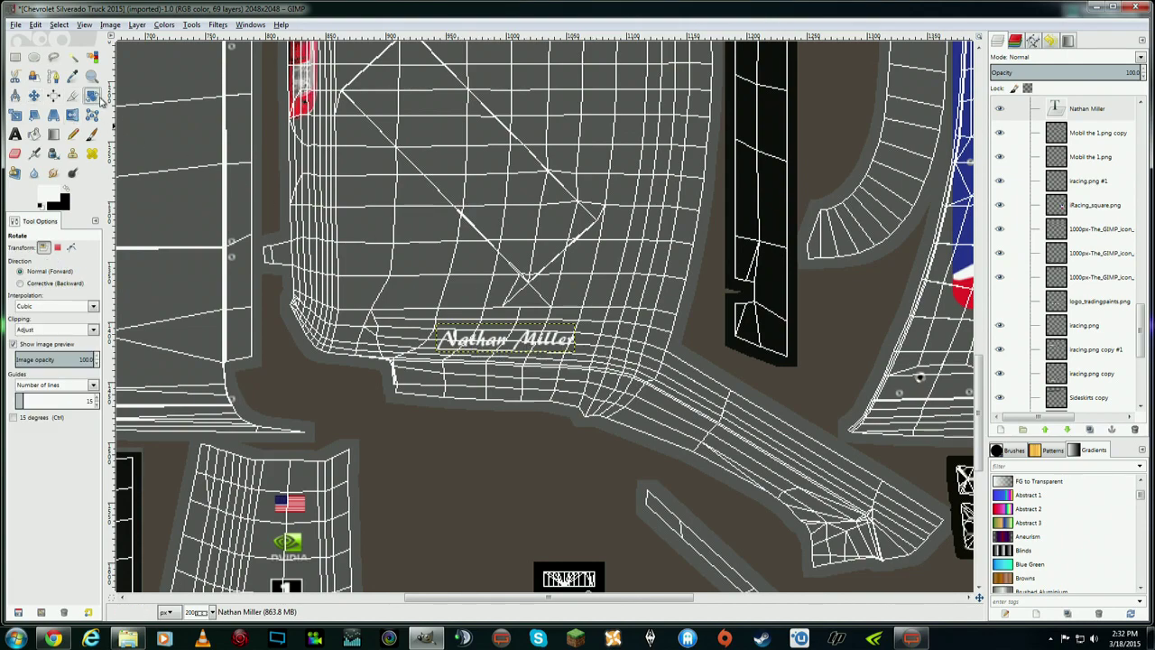
{"action": "left_click", "coordinate": [582, 338]}
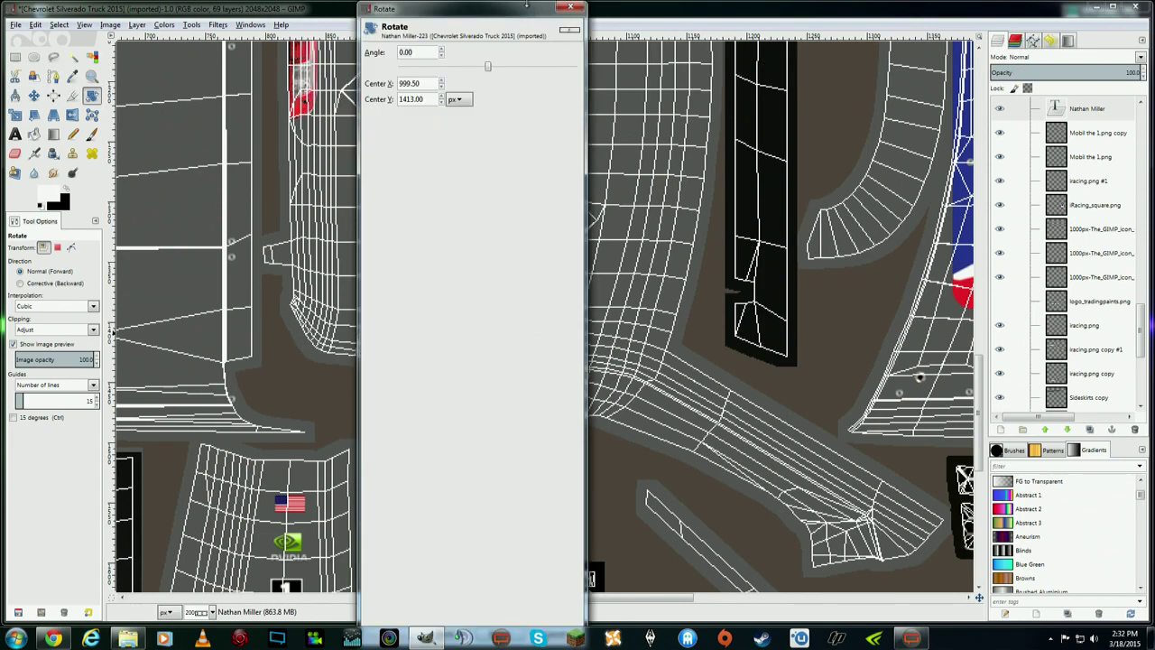
{"action": "left_click_drag", "start_coordinate": [527, 6], "coordinate": [512, 432]}
{"action": "left_click_drag", "start_coordinate": [579, 331], "coordinate": [577, 335]}
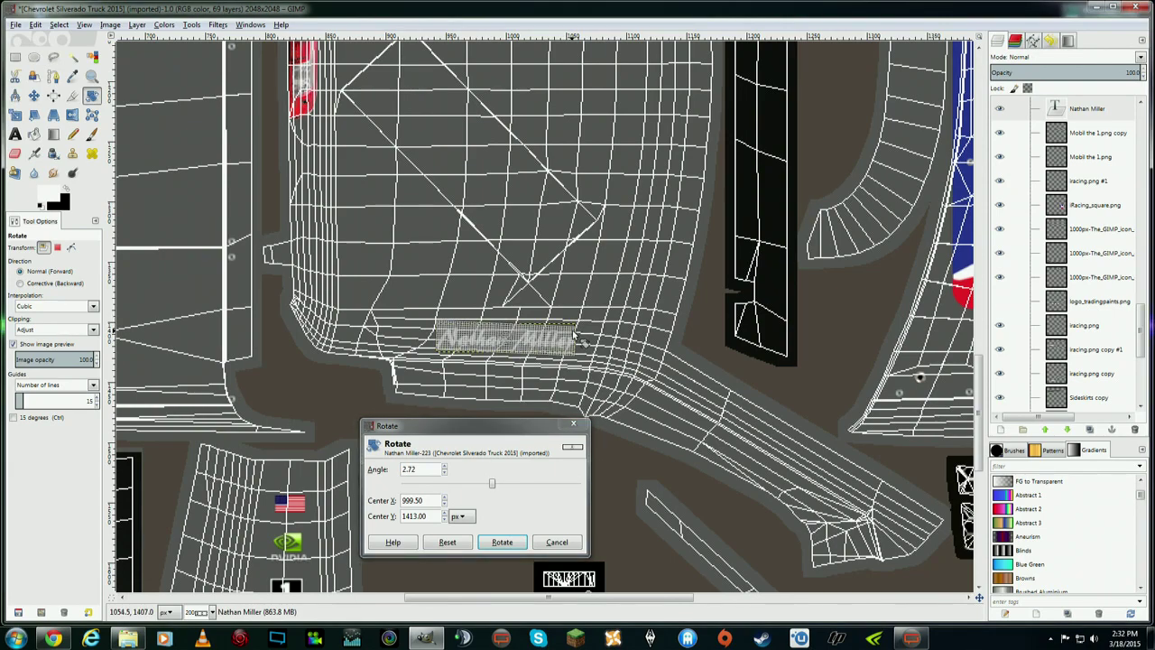
{"action": "left_click", "coordinate": [502, 542]}
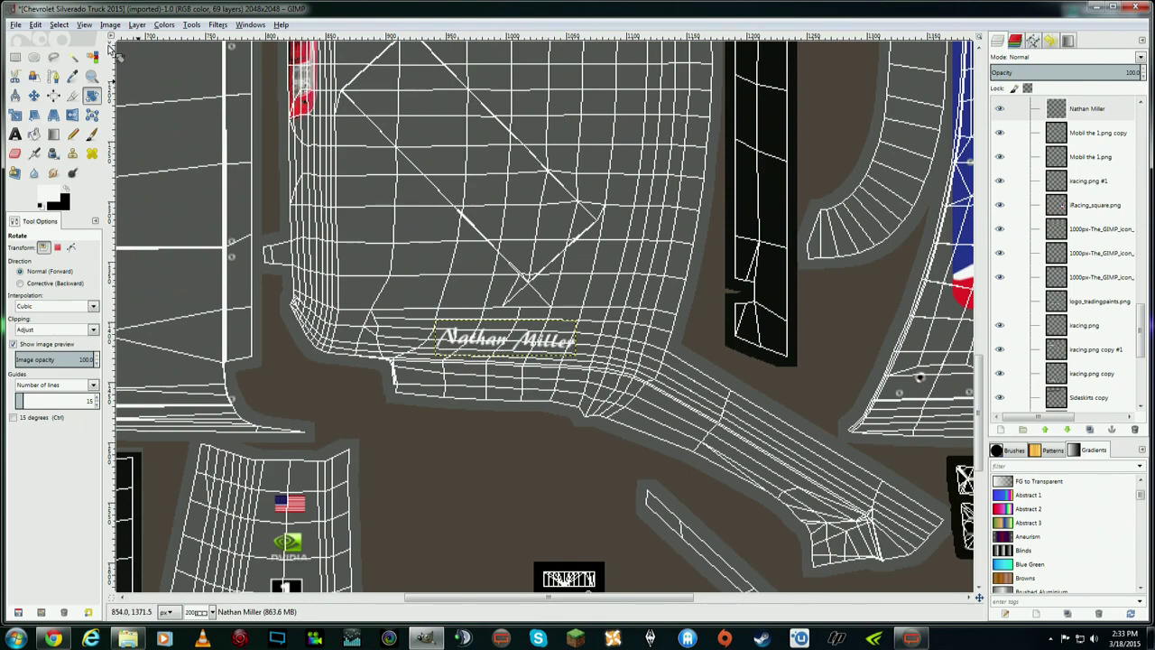
{"action": "key", "text": "m"}
{"action": "left_click", "coordinate": [510, 347]}
- Nudge the name text slightly right, then a pixel left, onto the panel's lower edge
{"action": "left_click_drag", "start_coordinate": [499, 342], "coordinate": [514, 345]}
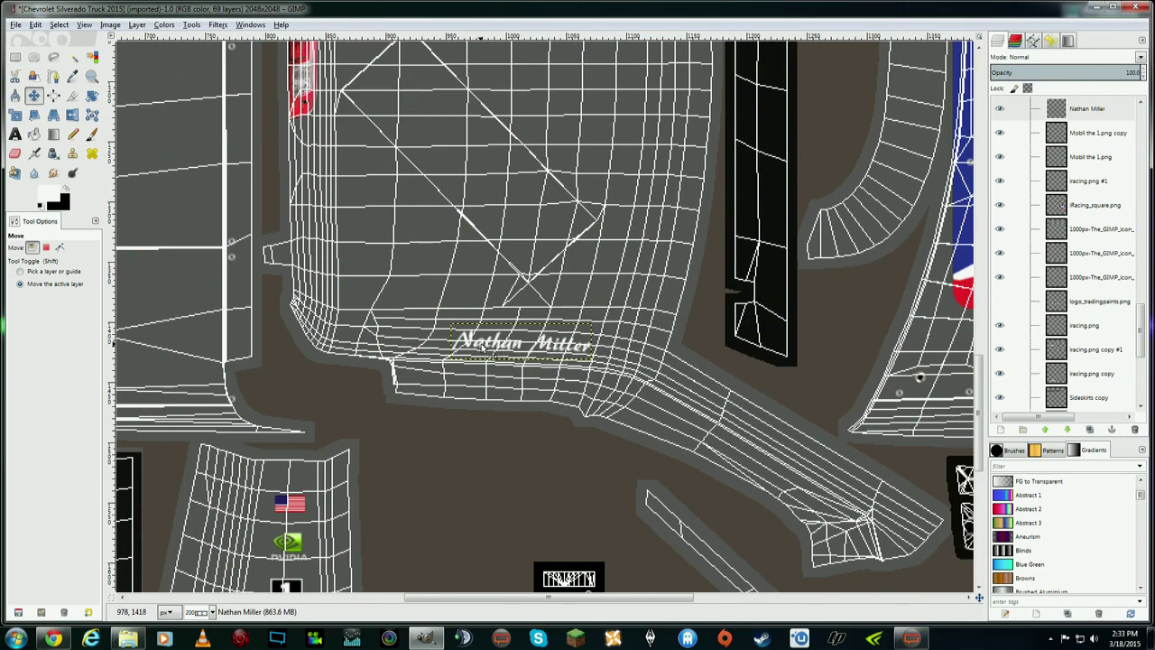
{"action": "left_click_drag", "start_coordinate": [545, 345], "coordinate": [541, 347]}
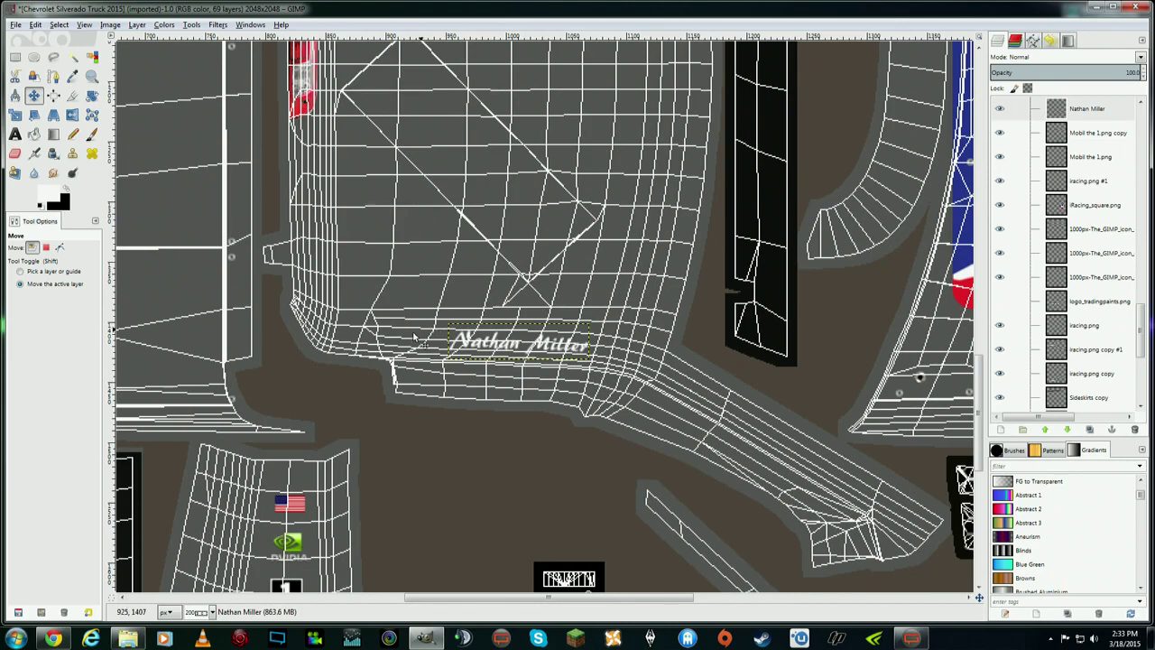
{"action": "mouse_move", "coordinate": [971, 416]}
{"action": "left_mouse_down"}
{"action": "mouse_move", "coordinate": [978, 330]}
{"action": "mouse_move", "coordinate": [988, 404]}
{"action": "left_mouse_up"}
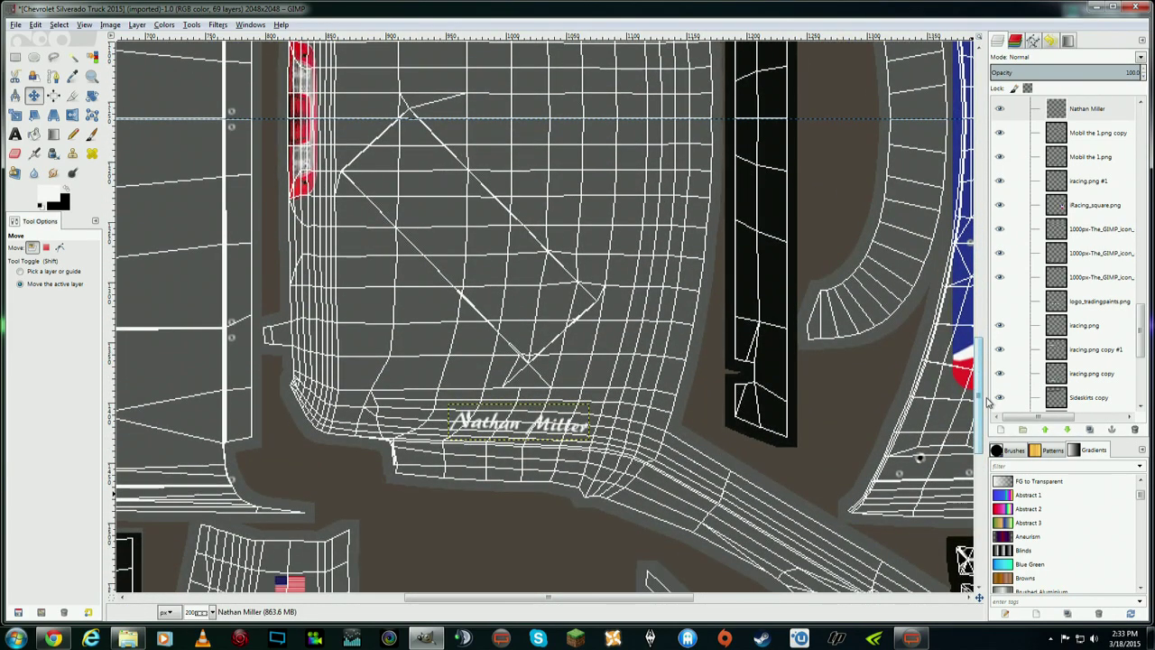
{"action": "left_click_drag", "start_coordinate": [1141, 323], "coordinate": [1142, 311]}
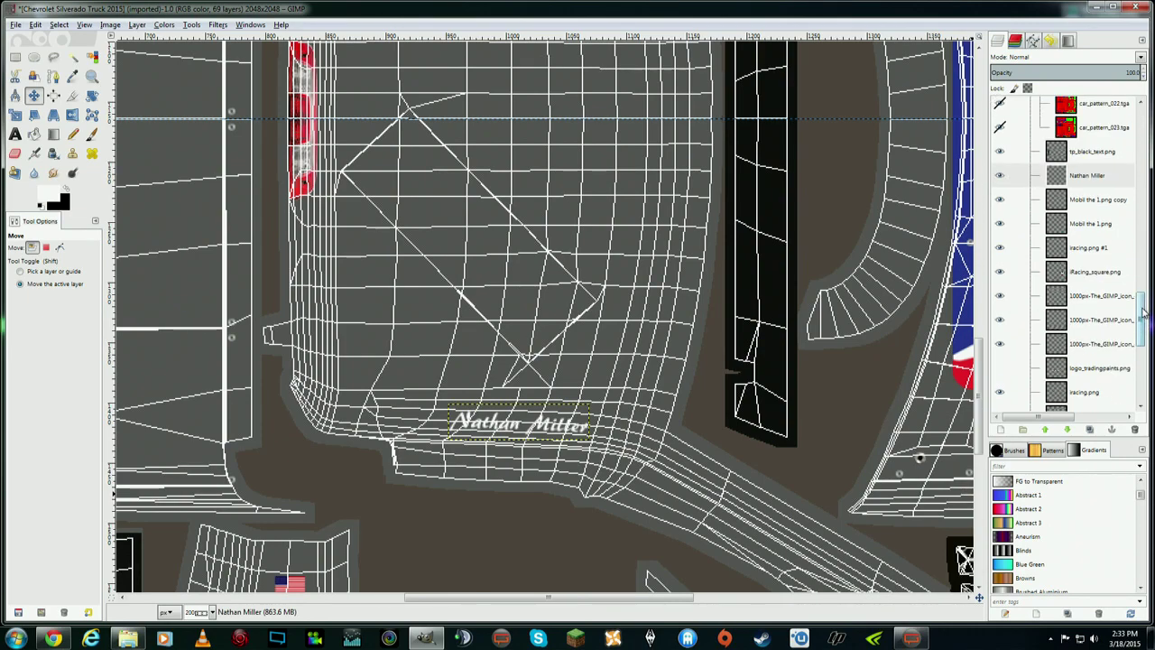
- Duplicate the name layer, flip it horizontally and vertically, and move it to the adjacent panel's top edge
{"action": "right_click", "coordinate": [1078, 180]}
{"action": "left_click", "coordinate": [1121, 238]}
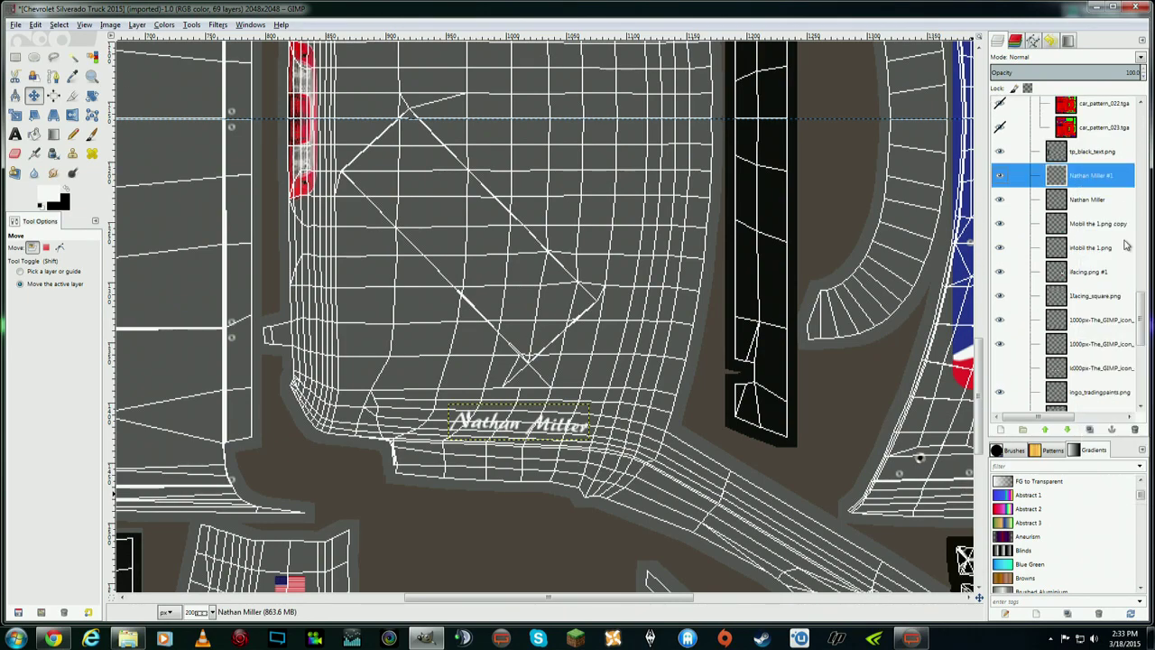
{"action": "left_click", "coordinate": [138, 24]}
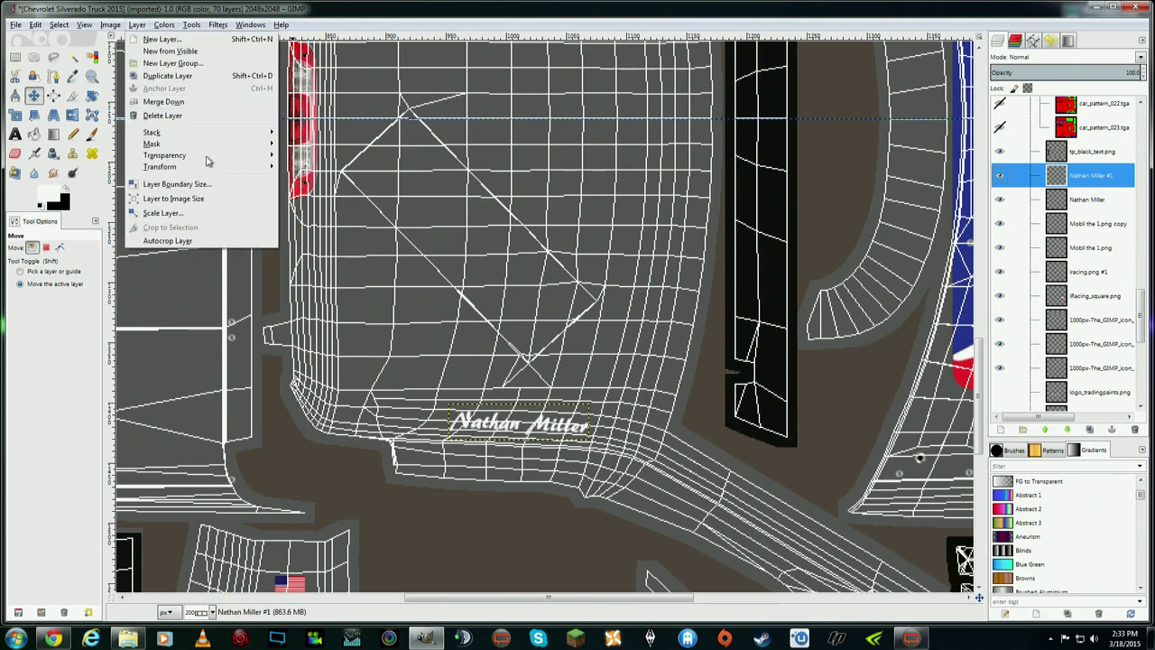
{"action": "left_click", "coordinate": [307, 166]}
{"action": "left_click", "coordinate": [142, 26]}
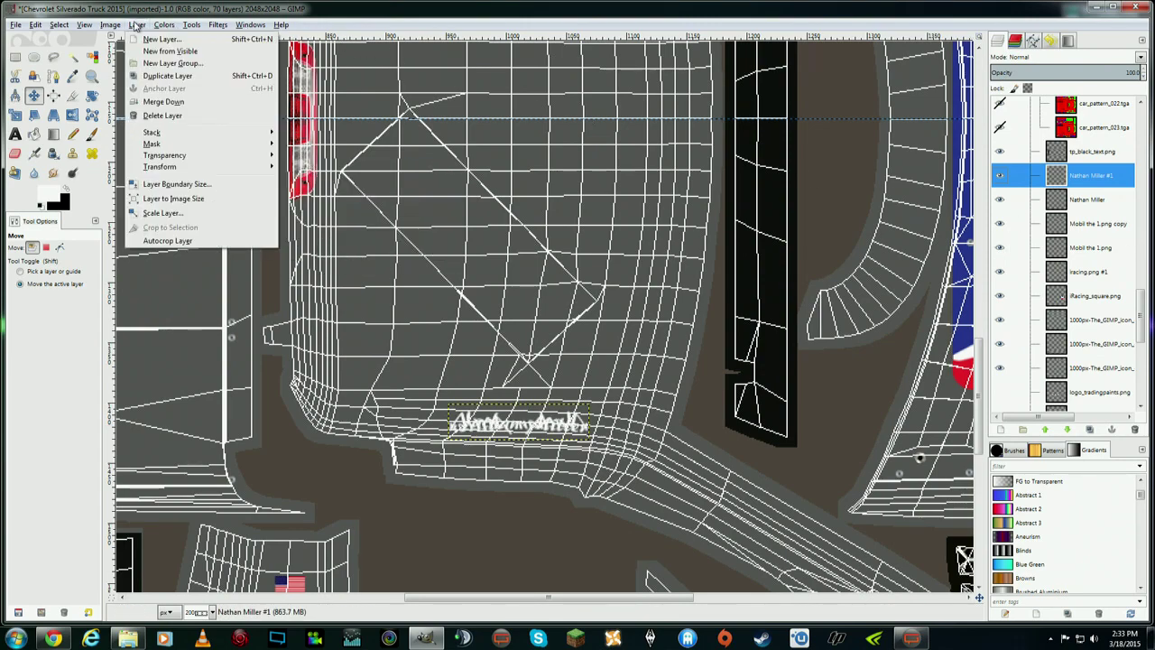
{"action": "mouse_move", "coordinate": [233, 168]}
{"action": "left_click", "coordinate": [315, 181]}
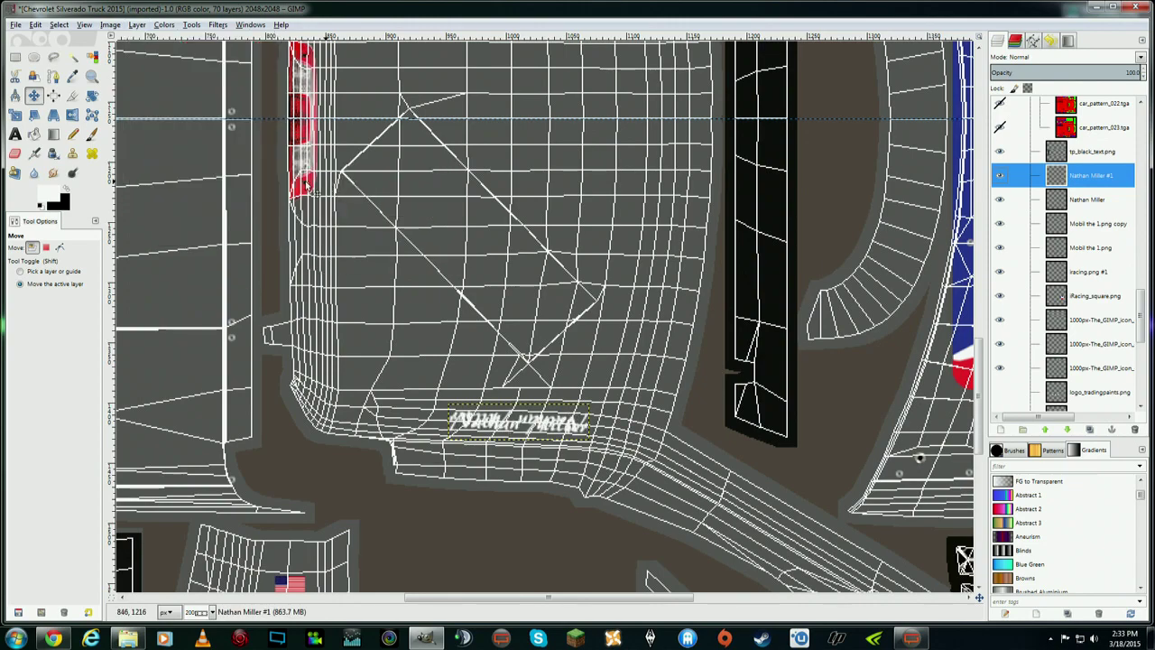
{"action": "left_click_drag", "start_coordinate": [542, 344], "coordinate": [560, 92]}
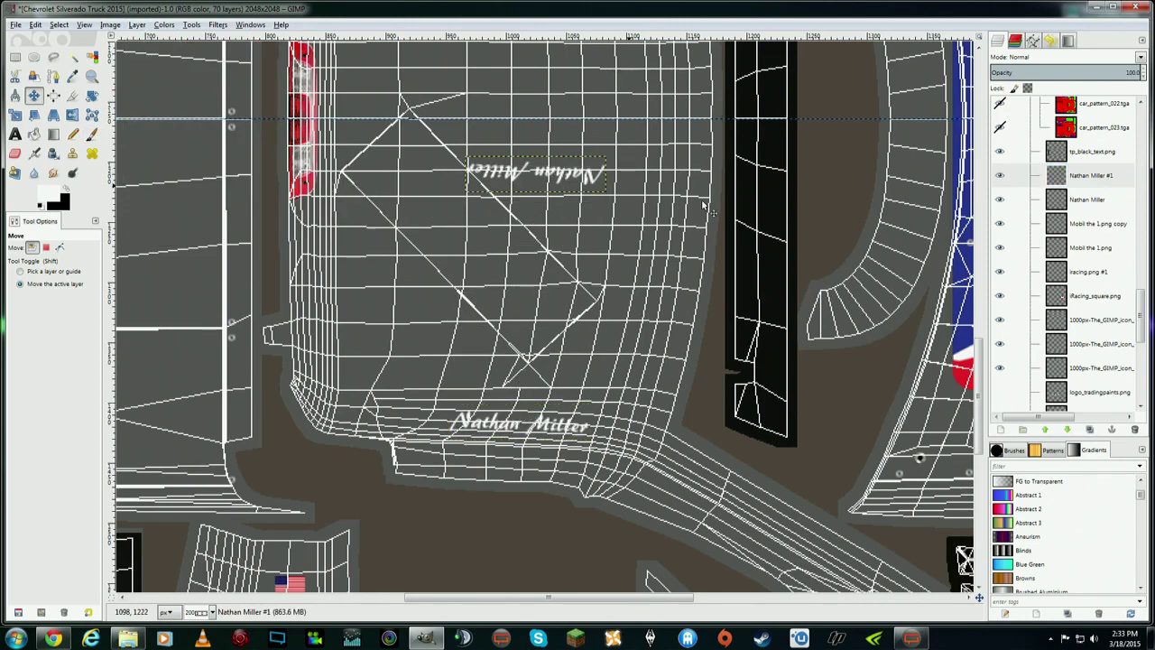
{"action": "left_click_drag", "start_coordinate": [978, 348], "coordinate": [975, 294]}
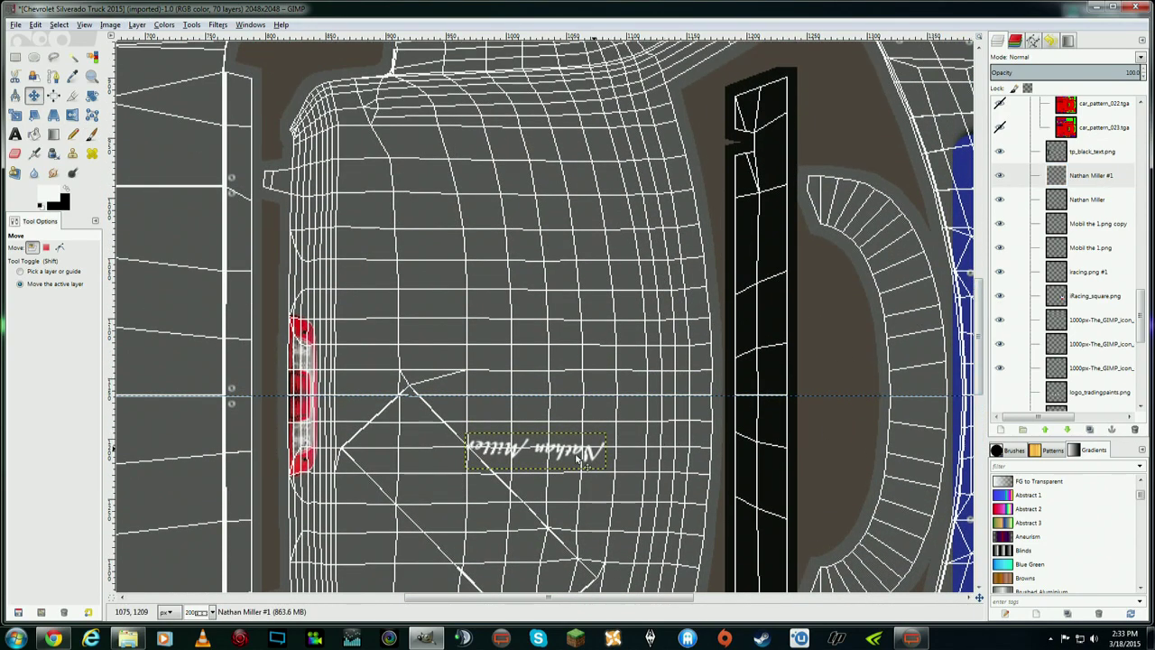
{"action": "left_click_drag", "start_coordinate": [569, 456], "coordinate": [540, 100]}
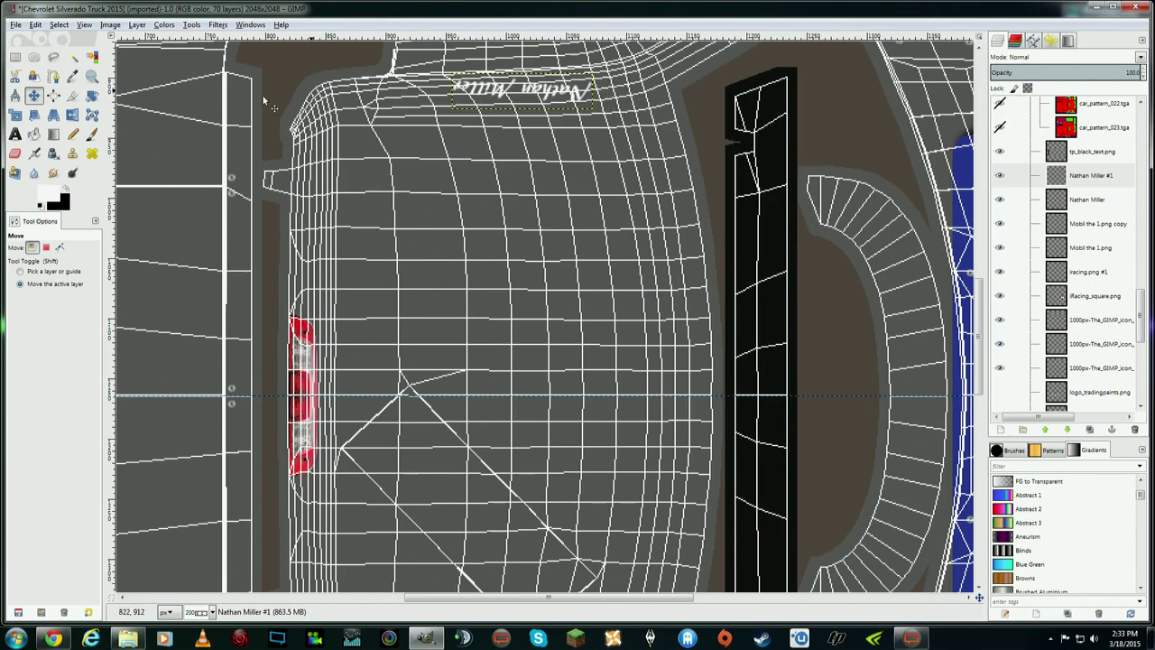
- Tilt the flipped name about 0.69° to follow the edge, then bring in american flag.png as a layer
{"action": "left_click", "coordinate": [92, 95]}
{"action": "left_click_drag", "start_coordinate": [460, 106], "coordinate": [459, 110]}
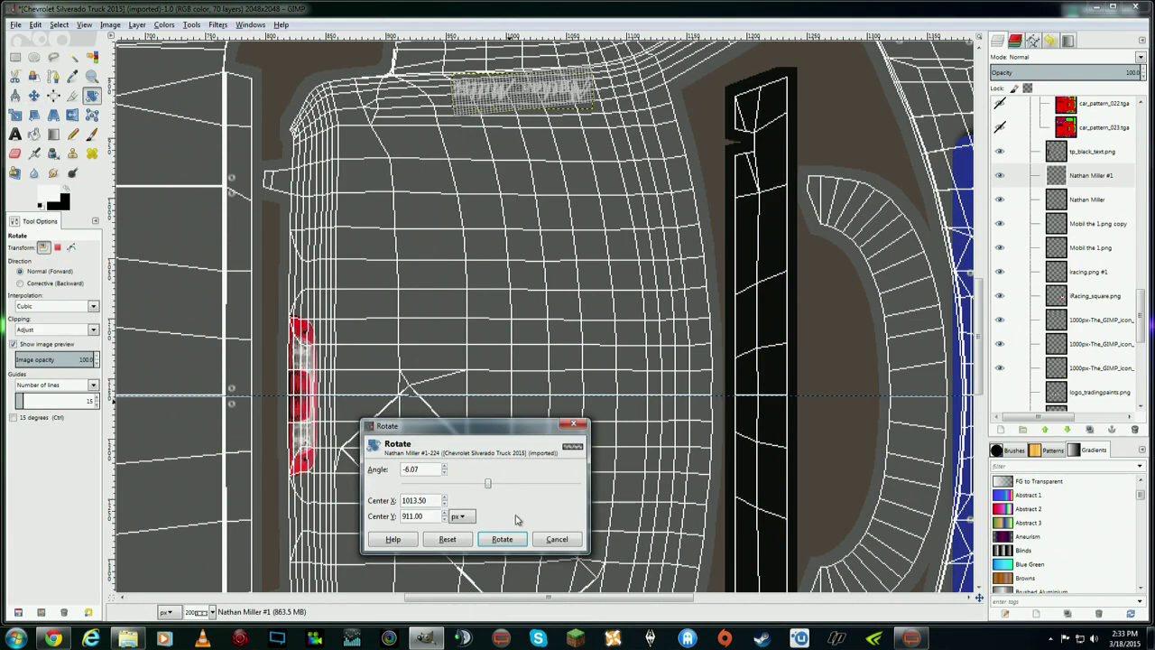
{"action": "left_click", "coordinate": [505, 538]}
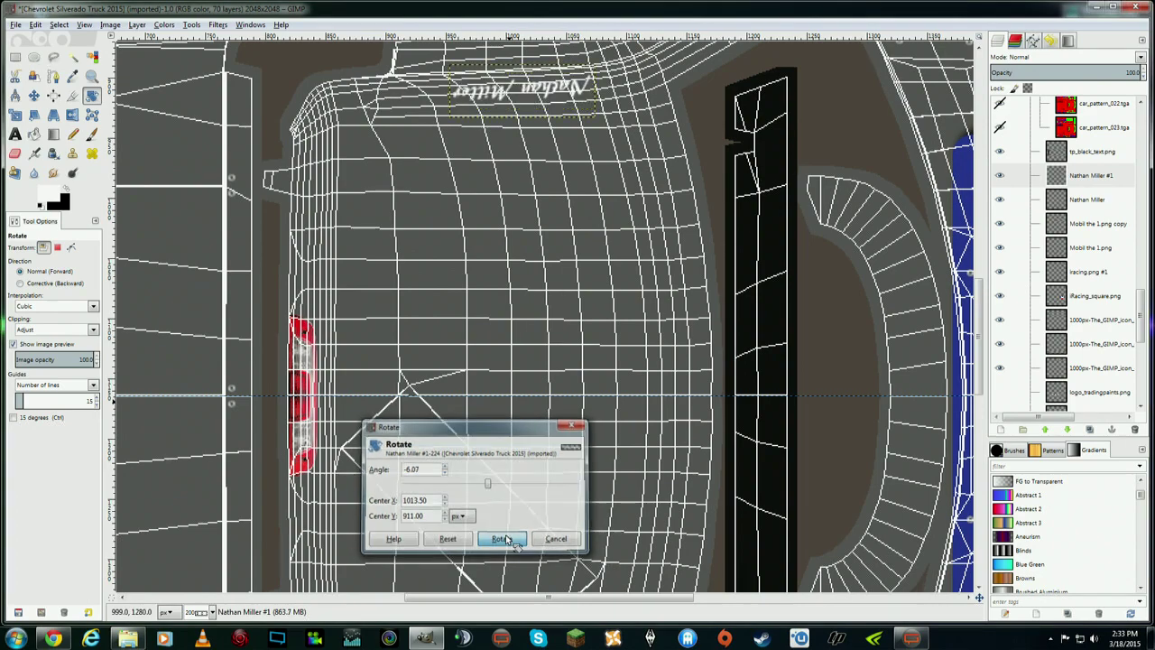
{"action": "left_click", "coordinate": [458, 112]}
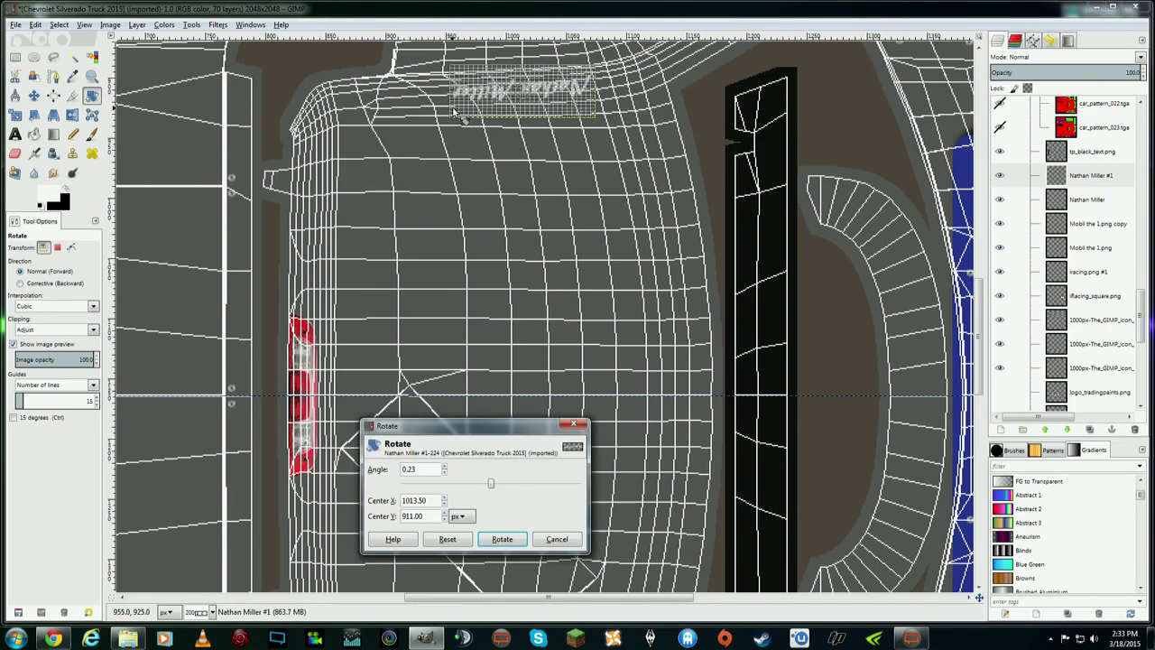
{"action": "left_click", "coordinate": [502, 538]}
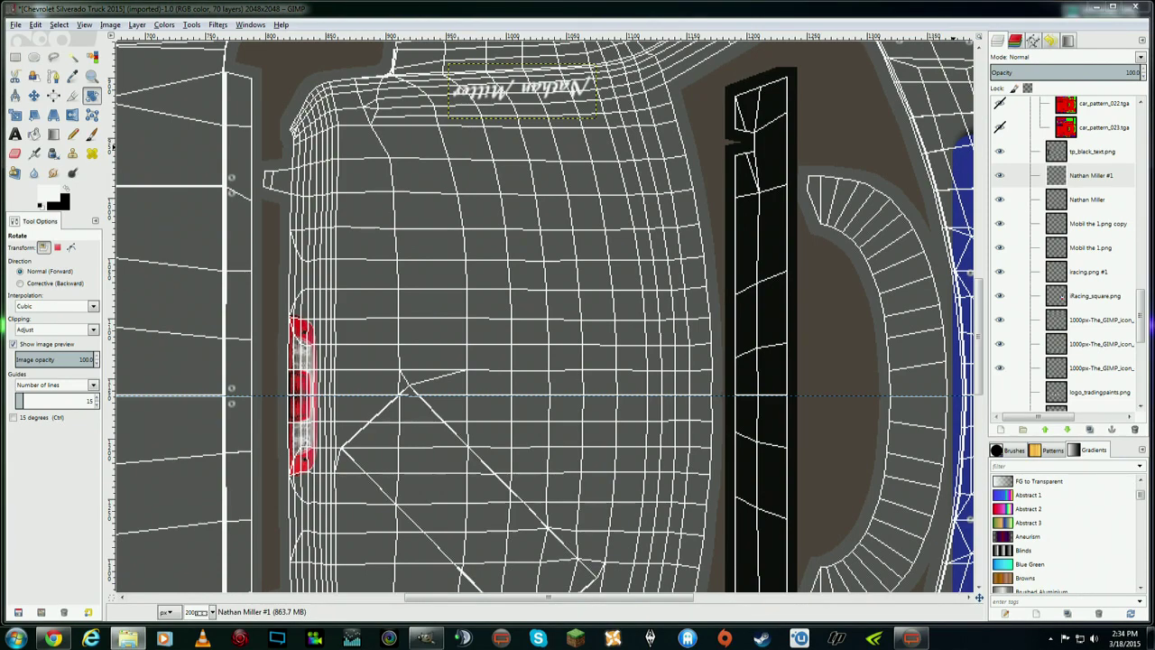
{"action": "left_click_drag", "start_coordinate": [1113, 241], "coordinate": [1081, 220]}
- Scale the American flag layer to 20×11 and place it just left of the driver name
{"action": "left_click", "coordinate": [15, 114]}
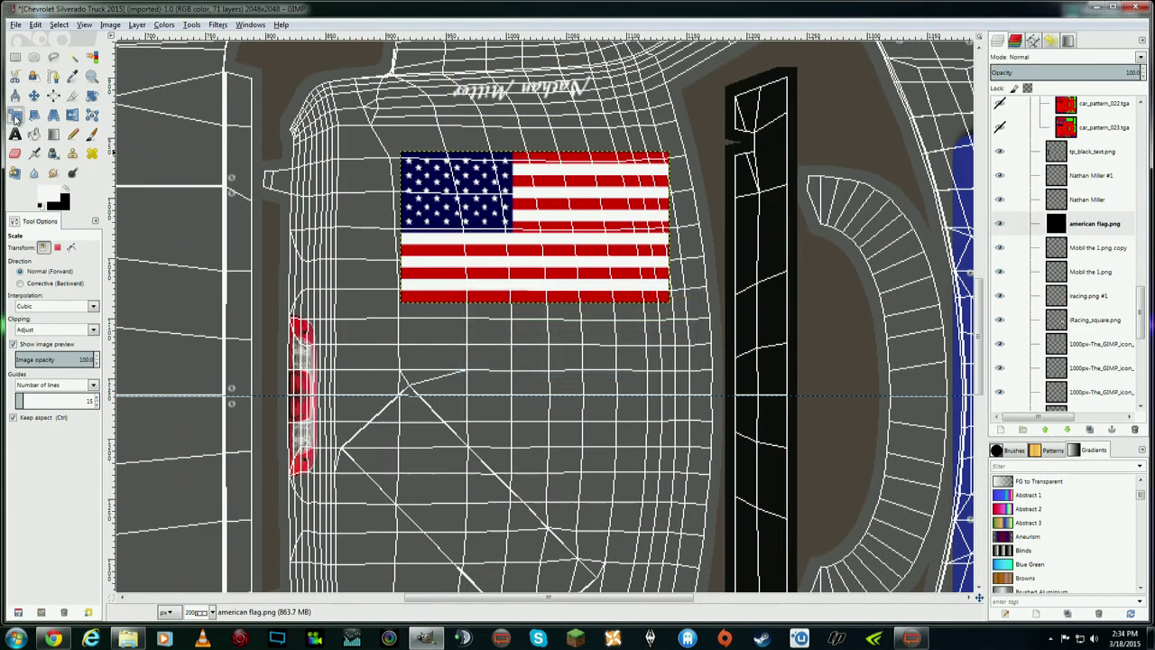
{"action": "left_click", "coordinate": [425, 171]}
{"action": "mouse_move", "coordinate": [631, 296]}
{"action": "left_mouse_down"}
{"action": "mouse_move", "coordinate": [645, 288]}
{"action": "mouse_move", "coordinate": [651, 307]}
{"action": "left_mouse_up"}
{"action": "left_click", "coordinate": [544, 317]}
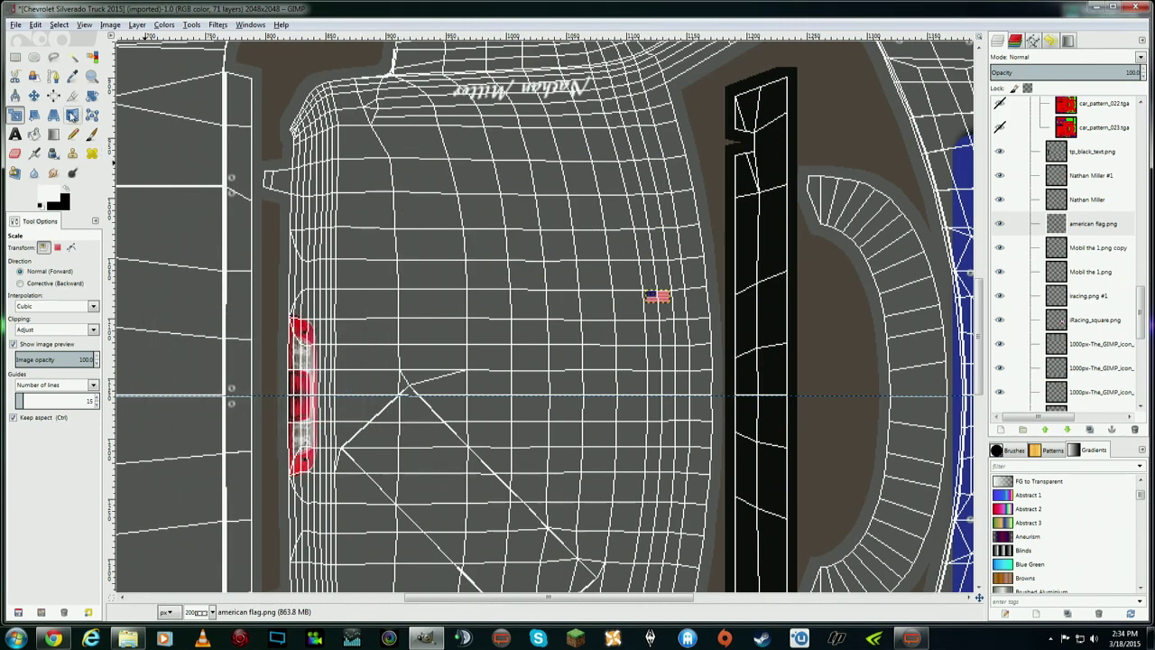
{"action": "left_click", "coordinate": [34, 95]}
{"action": "scroll", "coordinate": [820, 256], "scroll_direction": "down", "scroll_amount": 6}
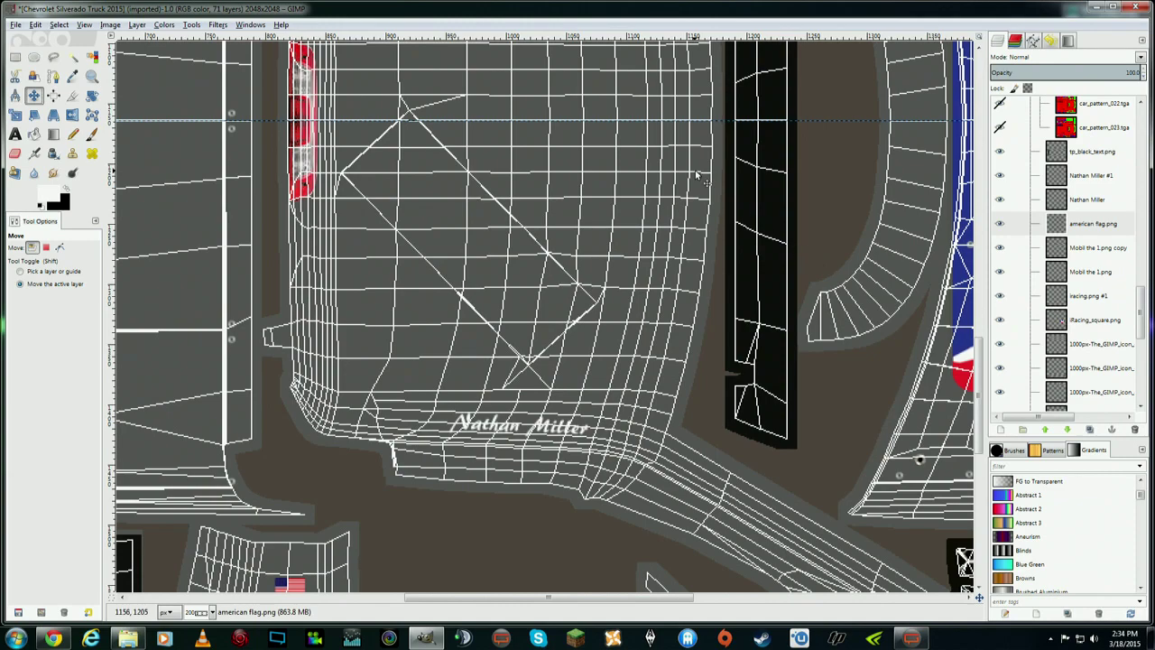
{"action": "scroll", "coordinate": [625, 233], "scroll_direction": "up", "scroll_amount": 3}
{"action": "left_click_drag", "start_coordinate": [625, 233], "coordinate": [430, 559]}
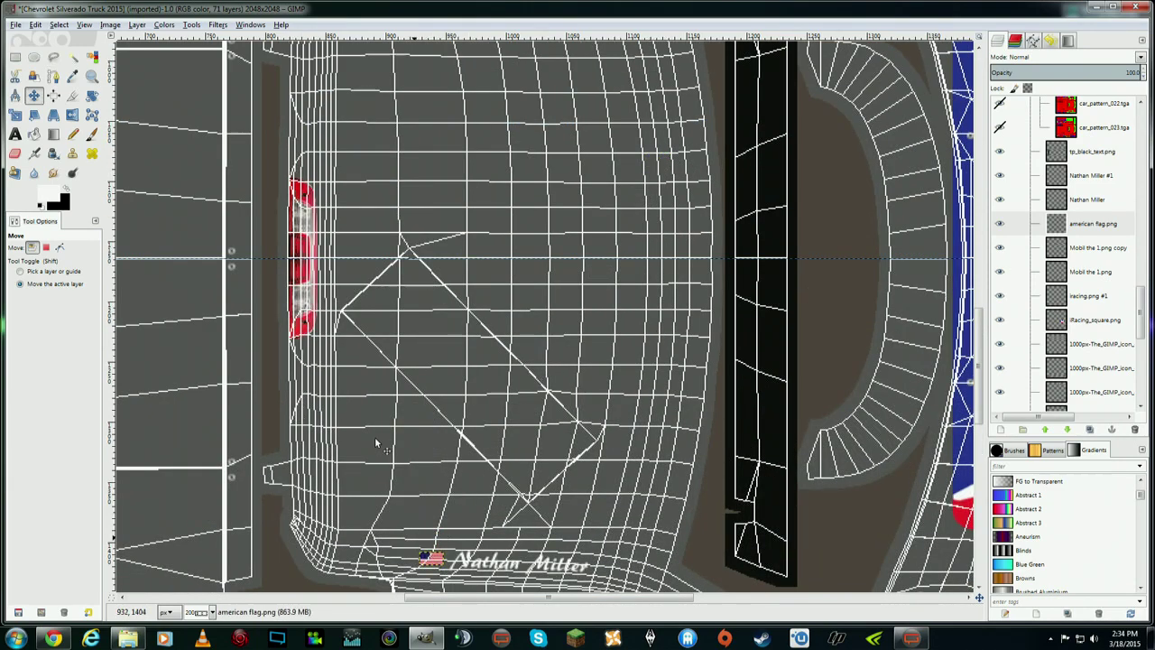
- Tilt the small flag to match the name and nudge it into position
{"action": "key", "text": "shift+r"}
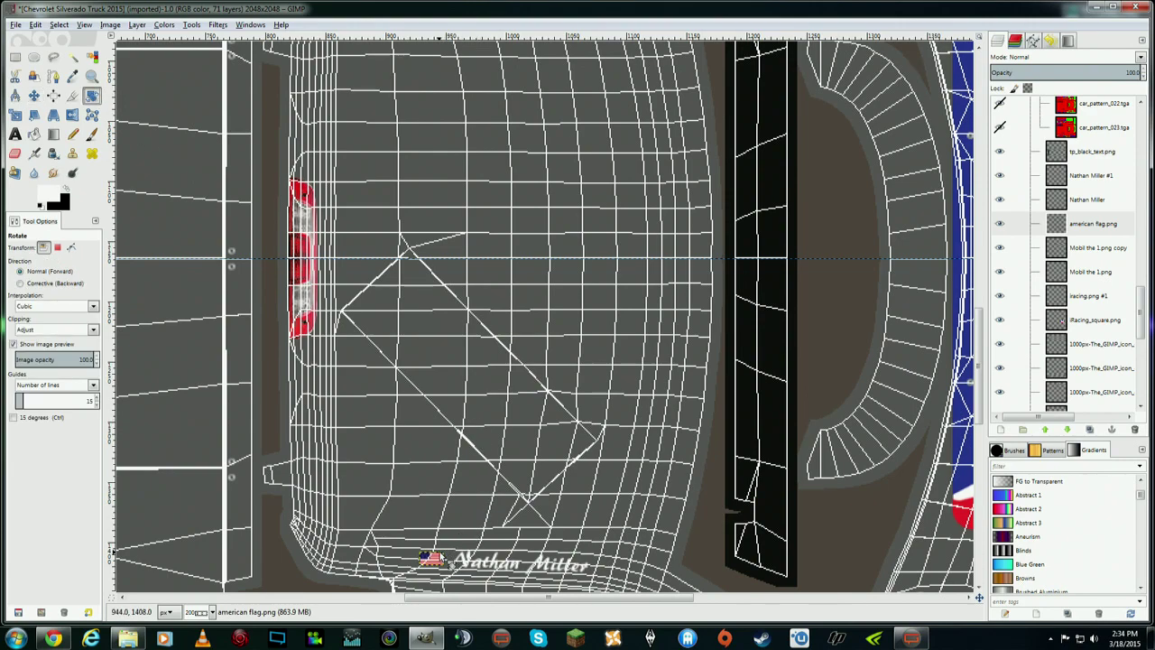
{"action": "left_click_drag", "start_coordinate": [456, 556], "coordinate": [441, 557]}
{"action": "left_click", "coordinate": [501, 538]}
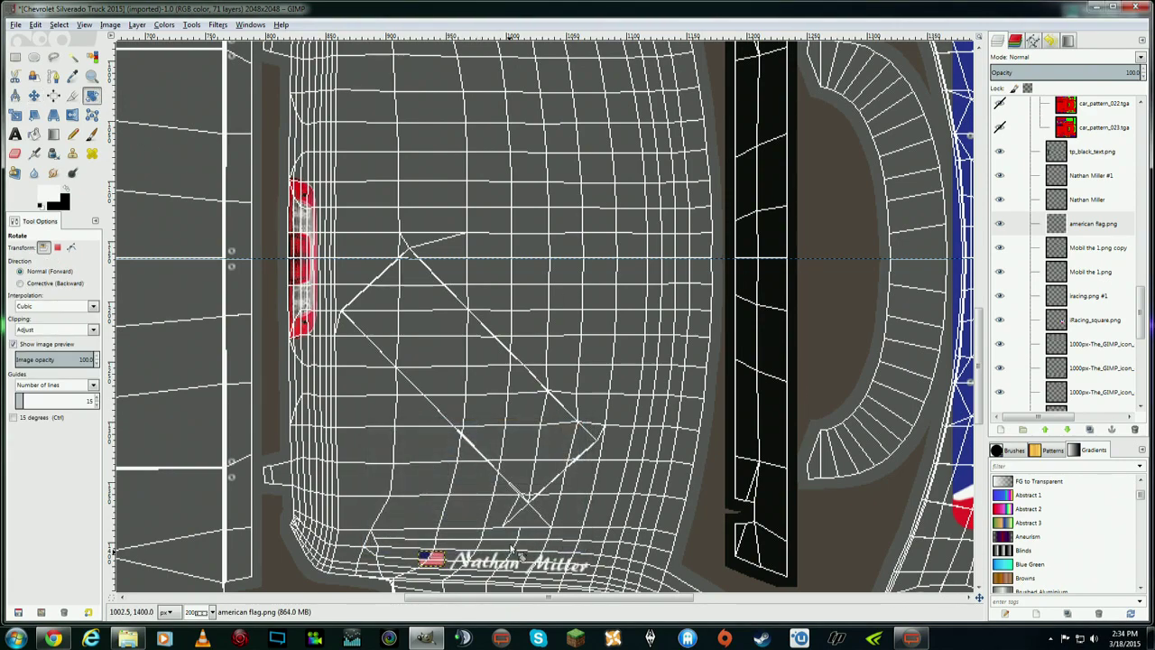
{"action": "left_click", "coordinate": [440, 557]}
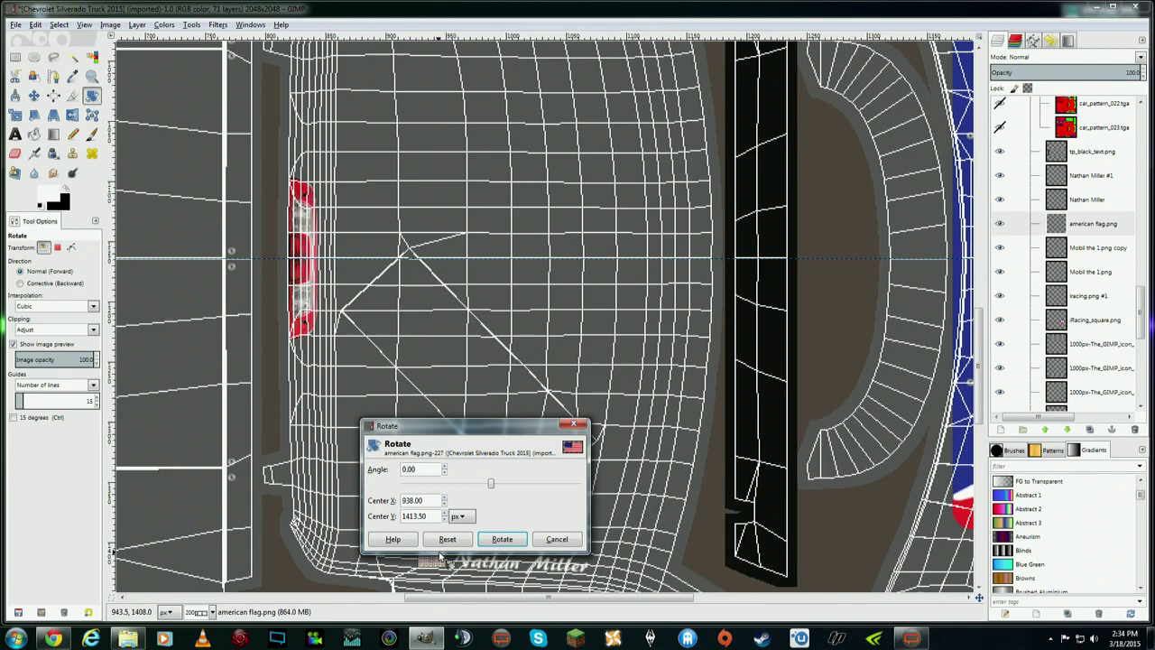
{"action": "left_click", "coordinate": [502, 538]}
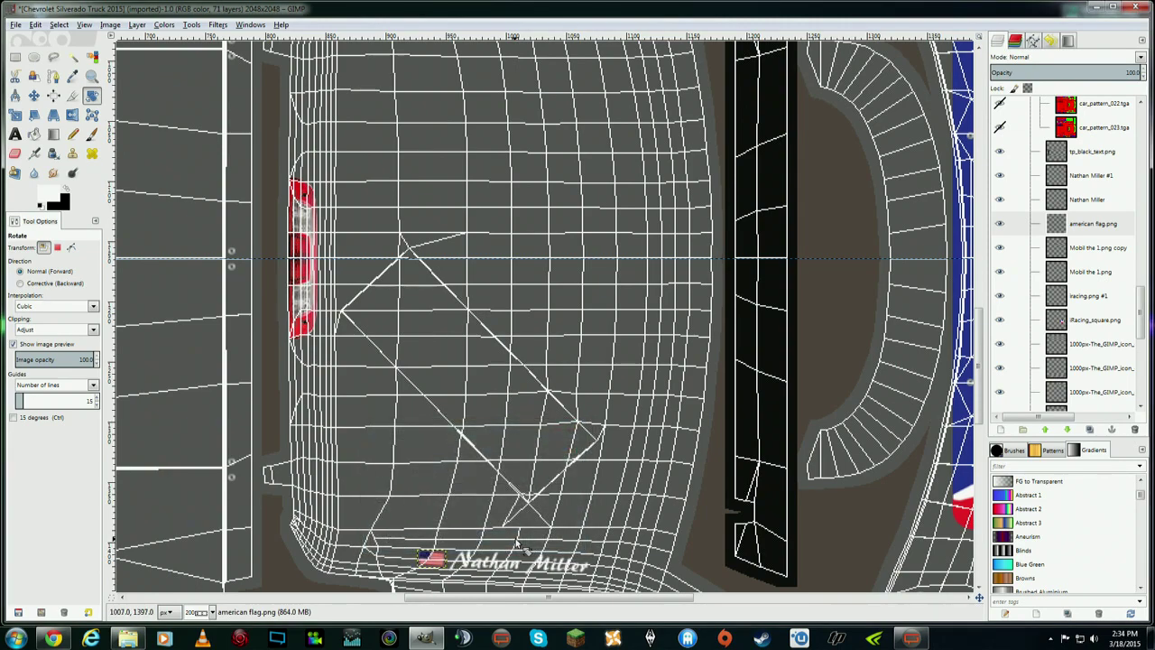
{"action": "left_click", "coordinate": [33, 95]}
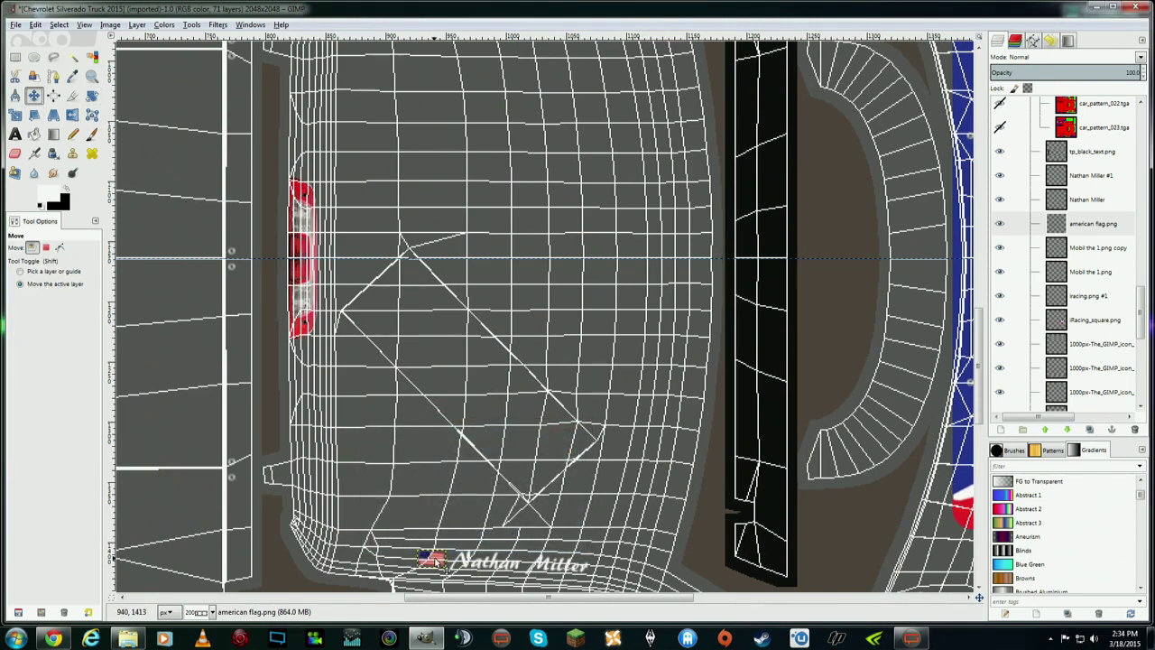
{"action": "left_click_drag", "start_coordinate": [437, 560], "coordinate": [436, 561]}
- Duplicate the flag layer and move the copy beside the upside-down name
{"action": "left_click", "coordinate": [1087, 227]}
{"action": "right_click", "coordinate": [1087, 227]}
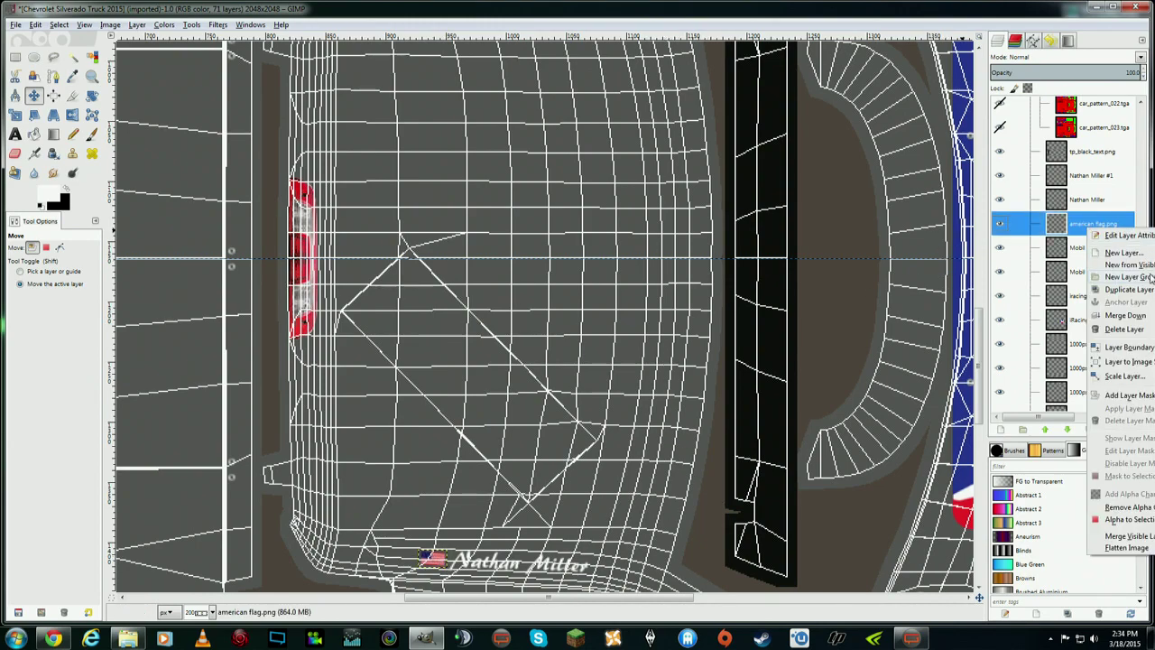
{"action": "left_click", "coordinate": [1143, 293]}
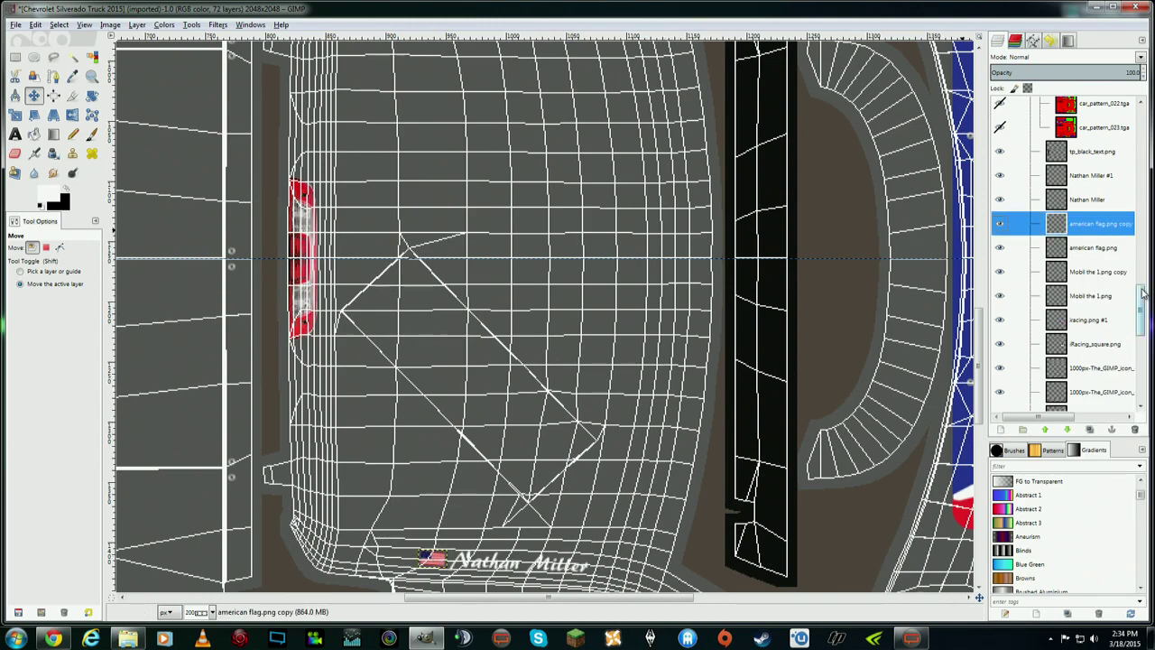
{"action": "left_click", "coordinate": [135, 25]}
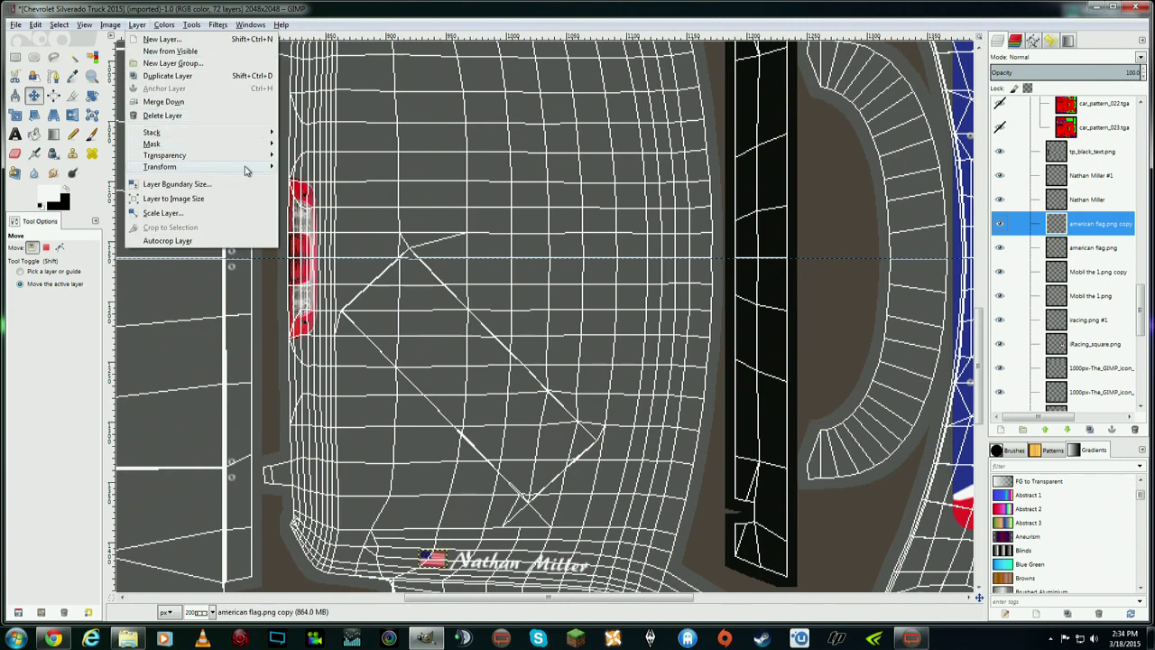
{"action": "left_click", "coordinate": [304, 161]}
{"action": "left_click", "coordinate": [136, 25]}
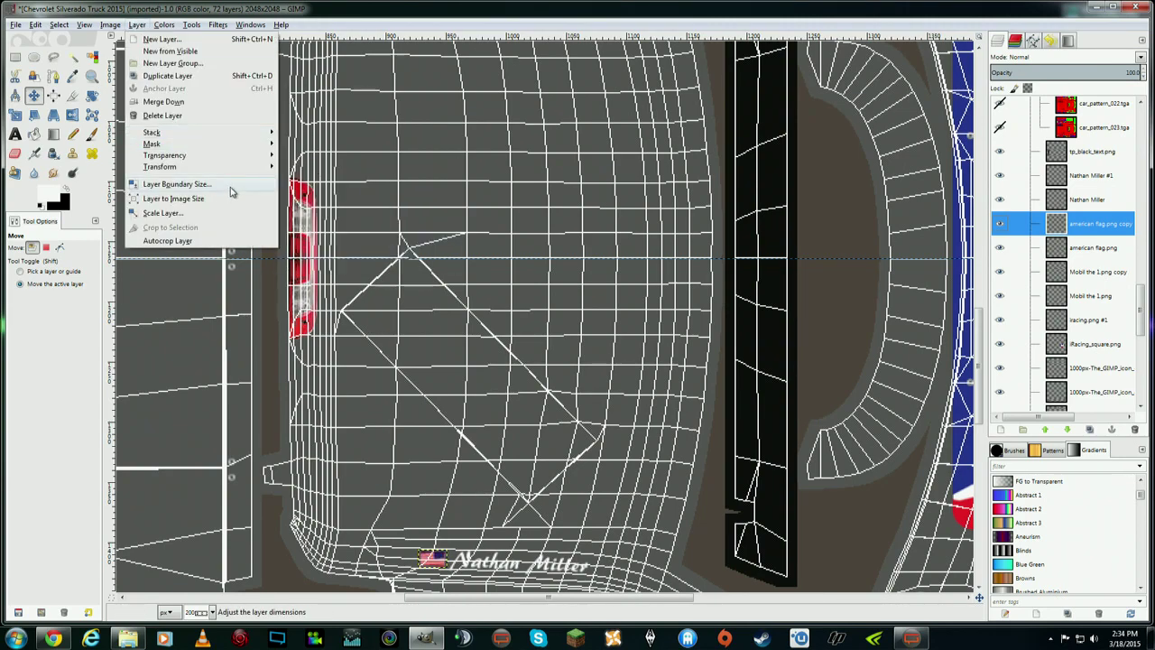
{"action": "mouse_move", "coordinate": [260, 170]}
{"action": "left_click", "coordinate": [321, 168]}
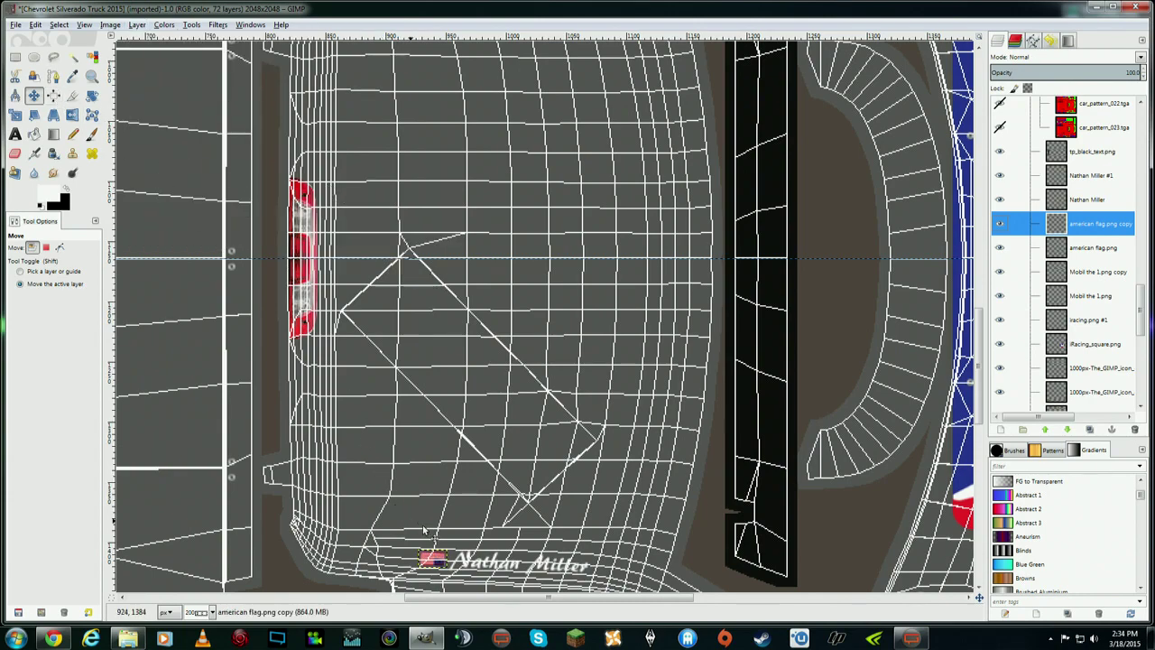
{"action": "left_click_drag", "start_coordinate": [435, 561], "coordinate": [466, 162]}
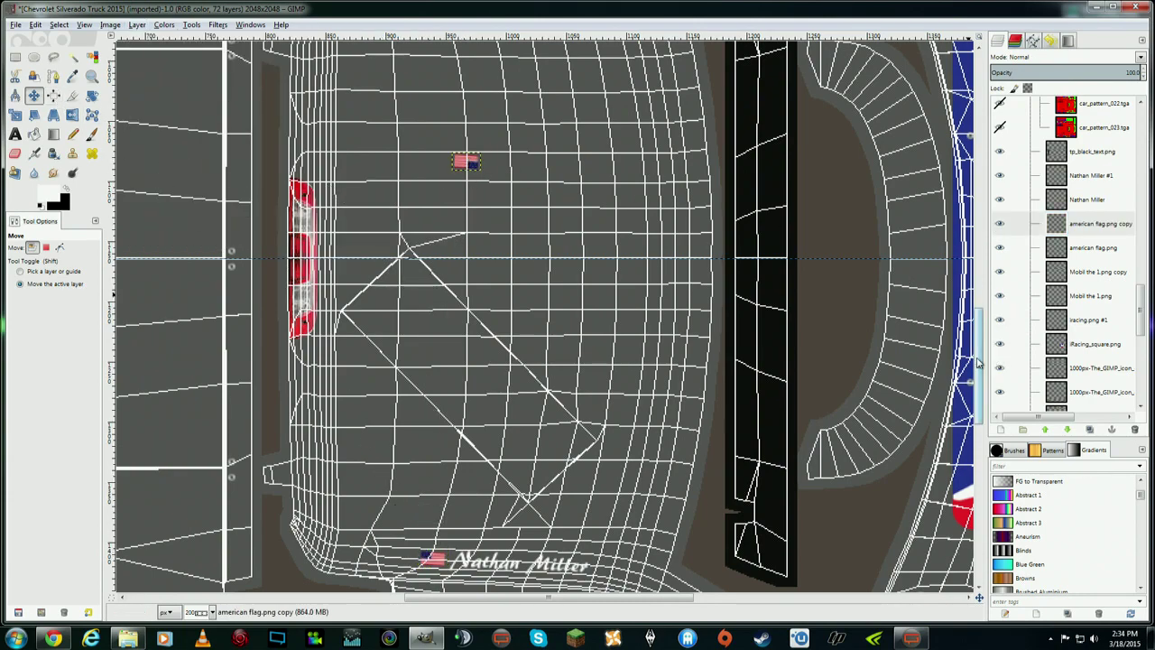
{"action": "scroll", "coordinate": [983, 285], "scroll_direction": "up", "scroll_amount": 5}
{"action": "scroll", "coordinate": [984, 284], "scroll_direction": "up", "scroll_amount": 2}
{"action": "scroll", "coordinate": [510, 469], "scroll_direction": "down", "scroll_amount": 1}
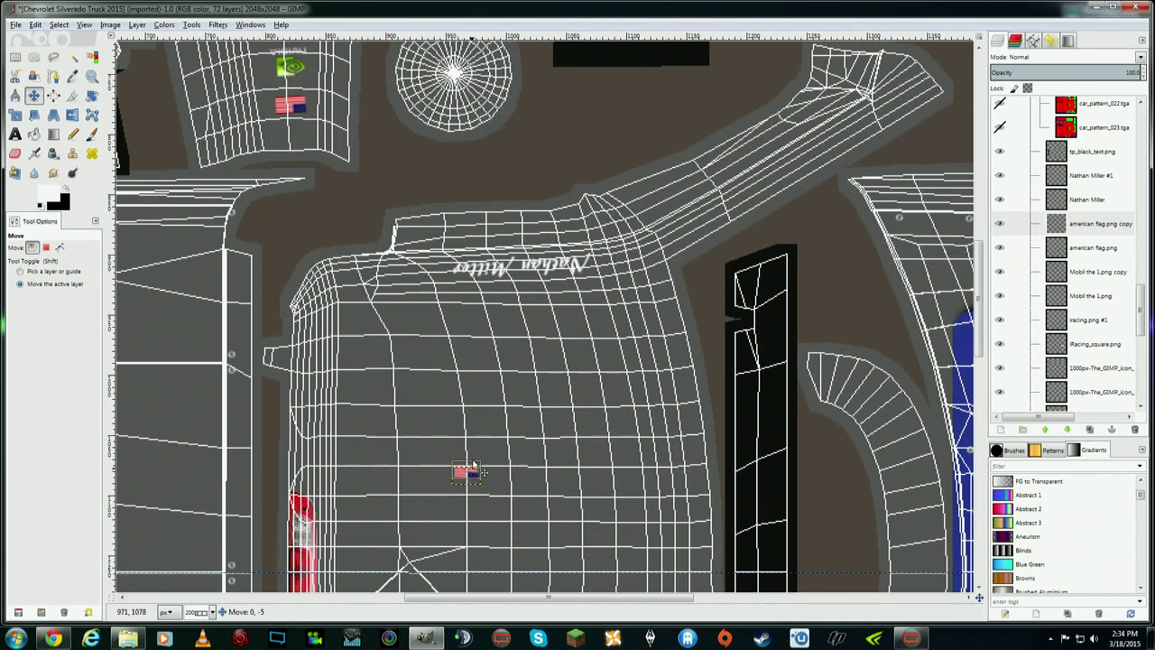
{"action": "left_click_drag", "start_coordinate": [471, 476], "coordinate": [441, 272]}
- Rotate the flag copy -5.98° and zoom out to 50% to view the whole texture
{"action": "left_click", "coordinate": [91, 94]}
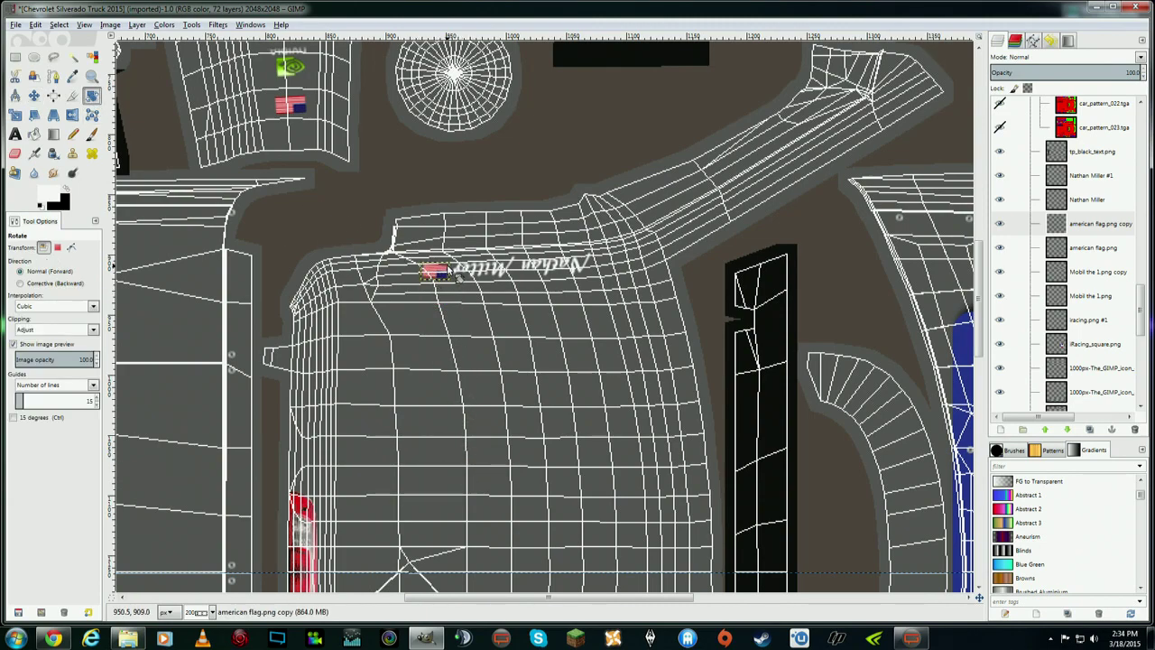
{"action": "left_click", "coordinate": [451, 270]}
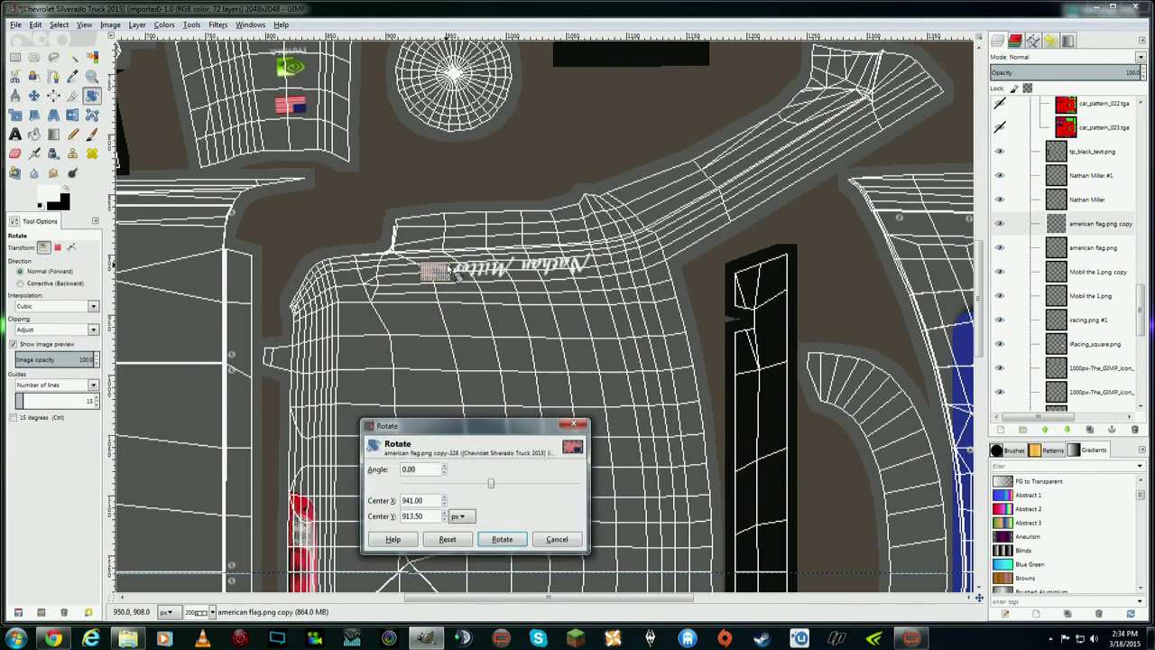
{"action": "left_click", "coordinate": [502, 538]}
{"action": "left_click", "coordinate": [33, 95]}
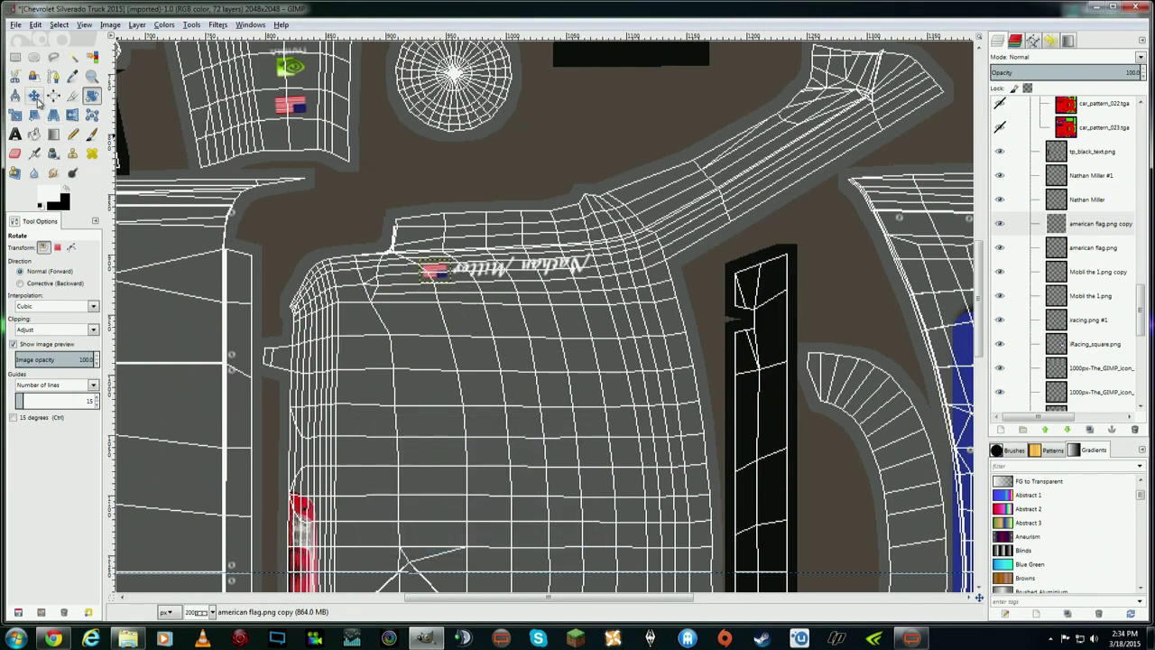
{"action": "left_click", "coordinate": [87, 25]}
{"action": "mouse_move", "coordinate": [154, 67]}
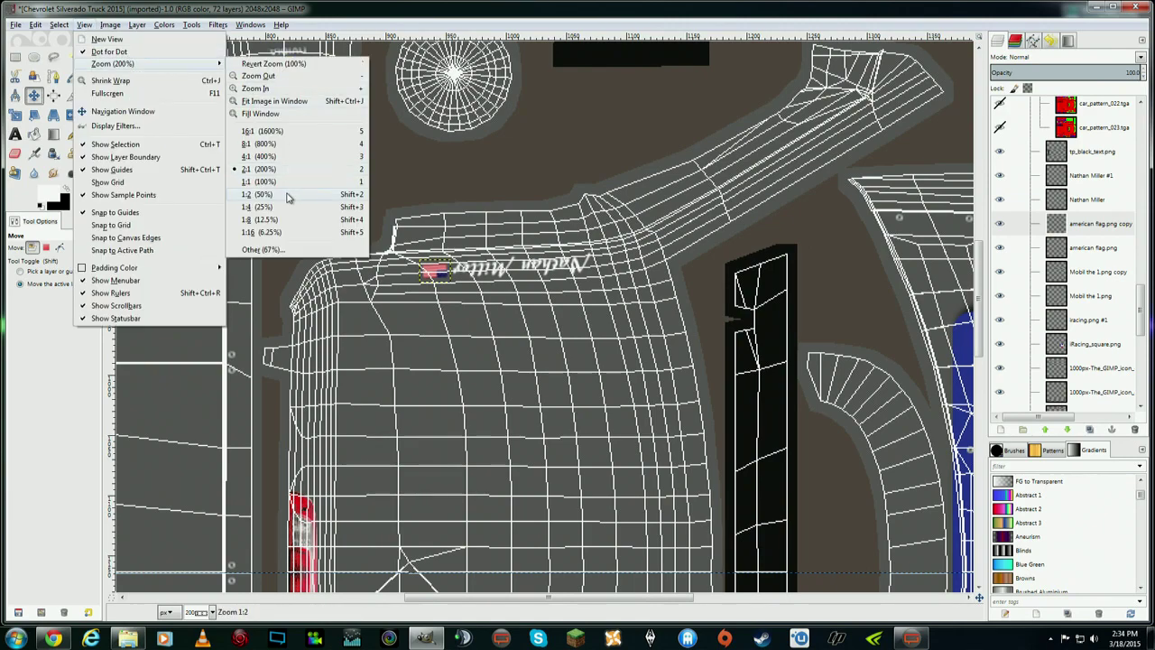
{"action": "left_click", "coordinate": [291, 194]}
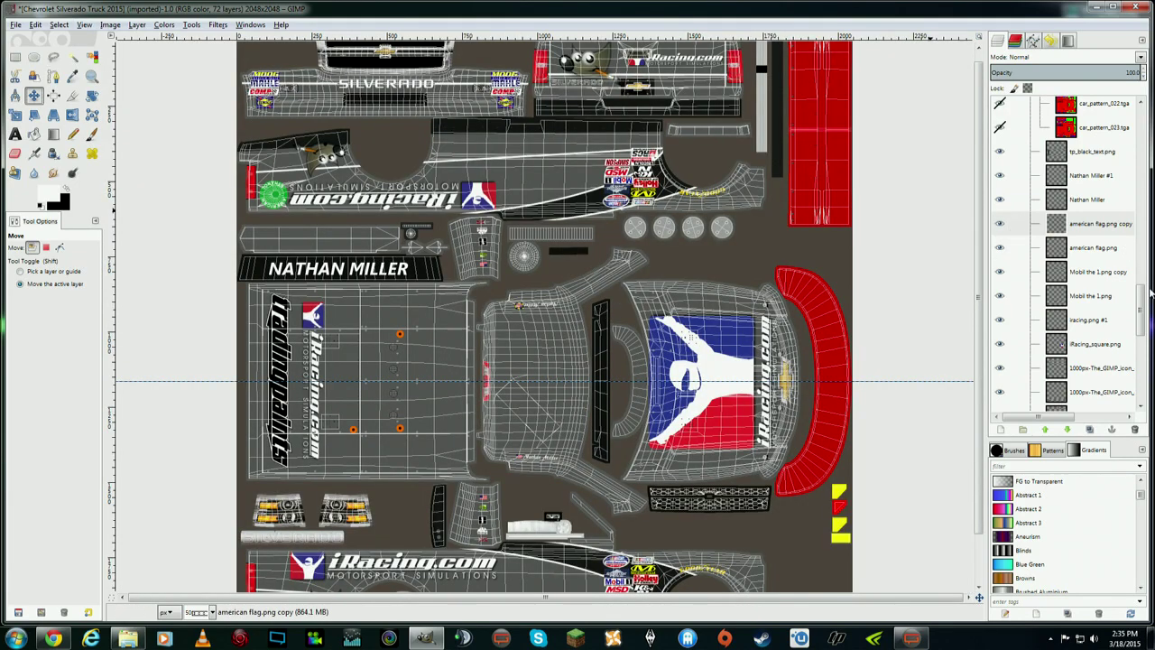
- Hide the Wire layer in the Turn Off Before Exporting group to remove the mesh lines
{"action": "left_click_drag", "start_coordinate": [1142, 298], "coordinate": [1128, 120]}
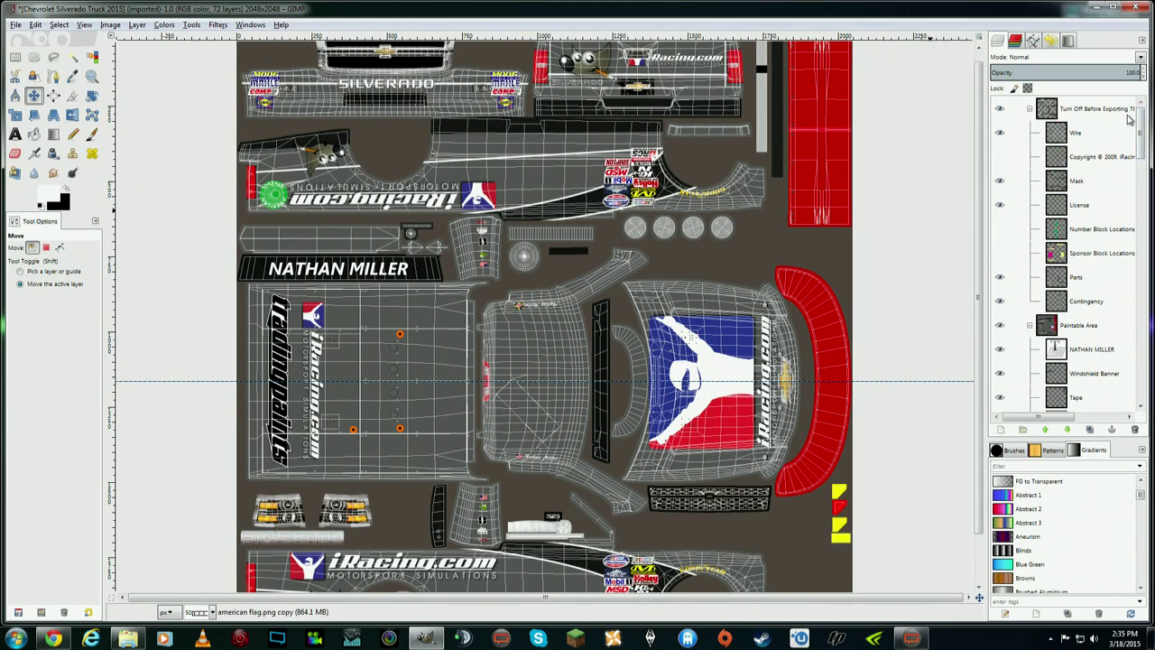
{"action": "left_click", "coordinate": [999, 132]}
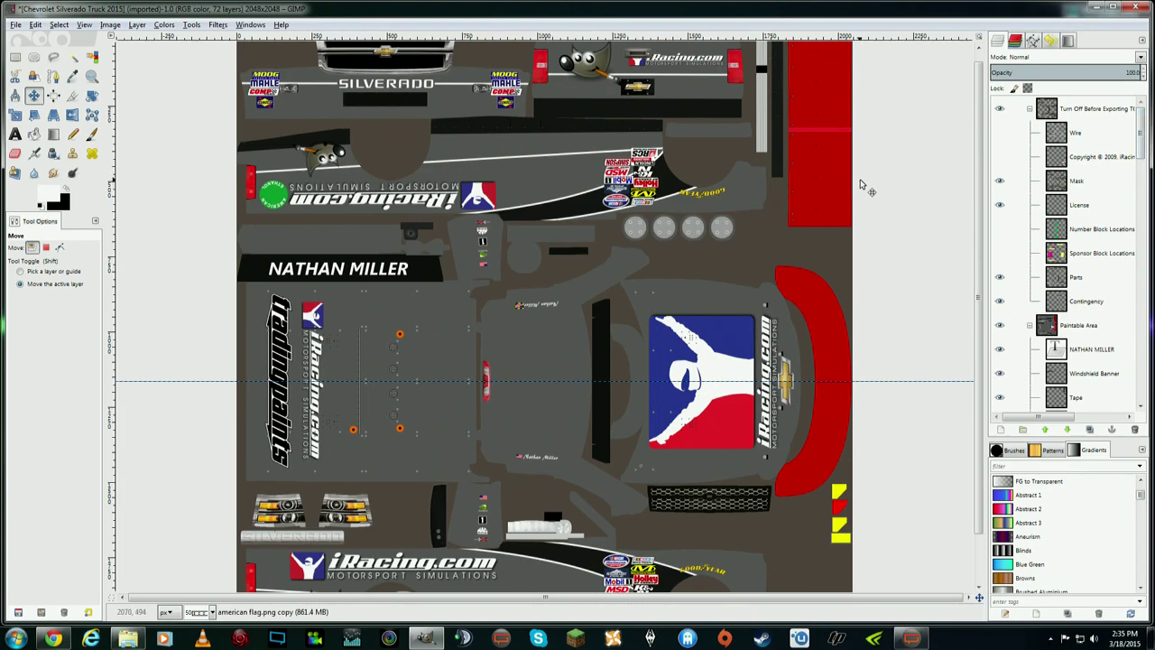
{"action": "left_click_drag", "start_coordinate": [981, 275], "coordinate": [984, 319]}
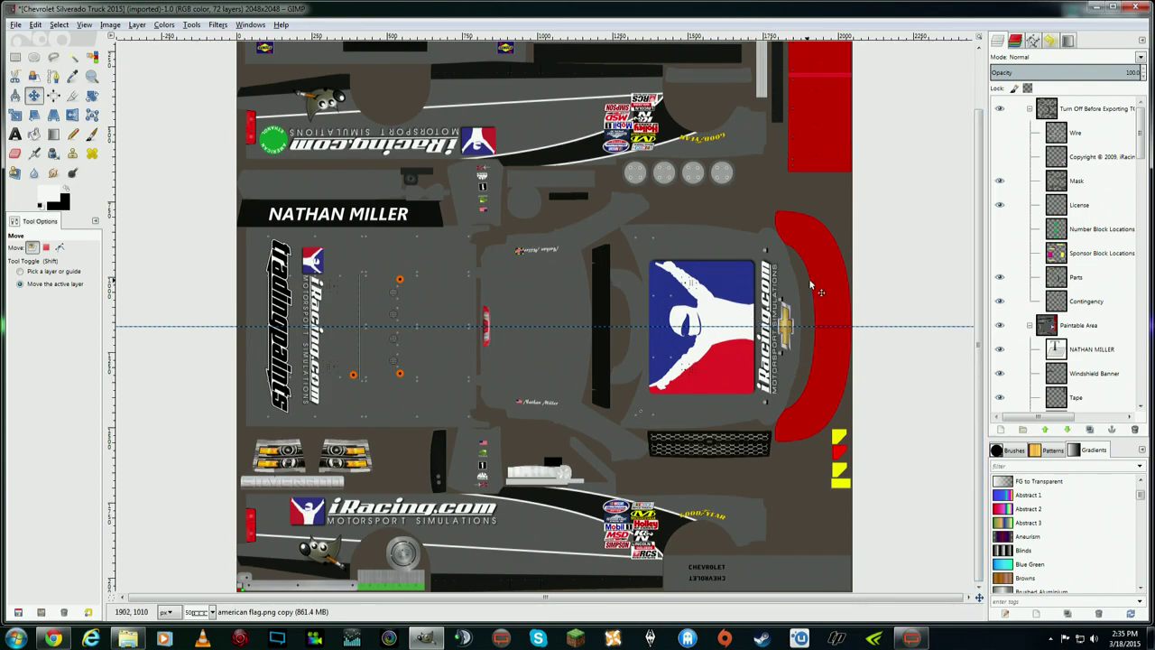
{"action": "scroll", "coordinate": [974, 328], "scroll_direction": "up", "scroll_amount": 3}
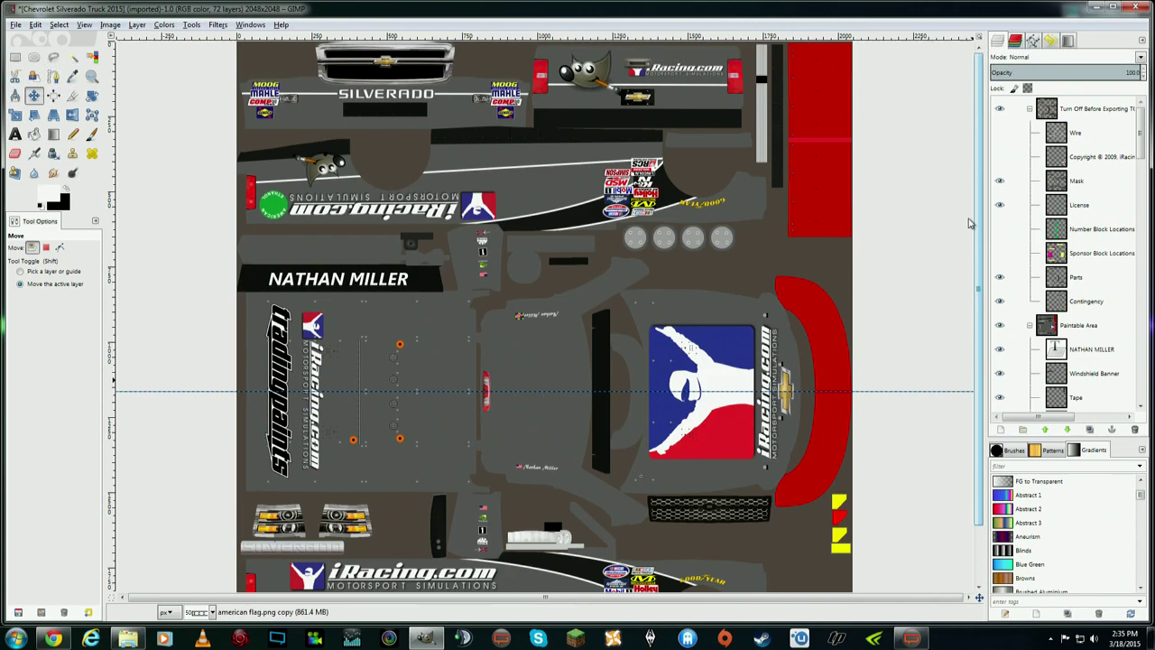
{"action": "scroll", "coordinate": [979, 267], "scroll_direction": "down", "scroll_amount": 3}
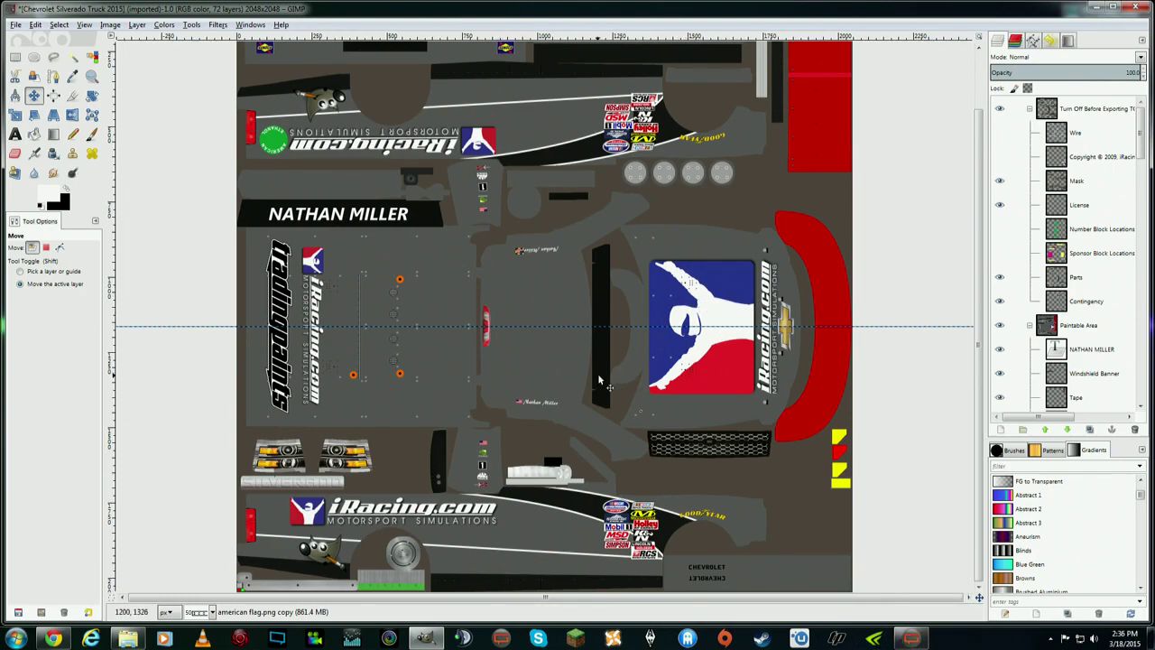
{"action": "left_click", "coordinate": [16, 26]}
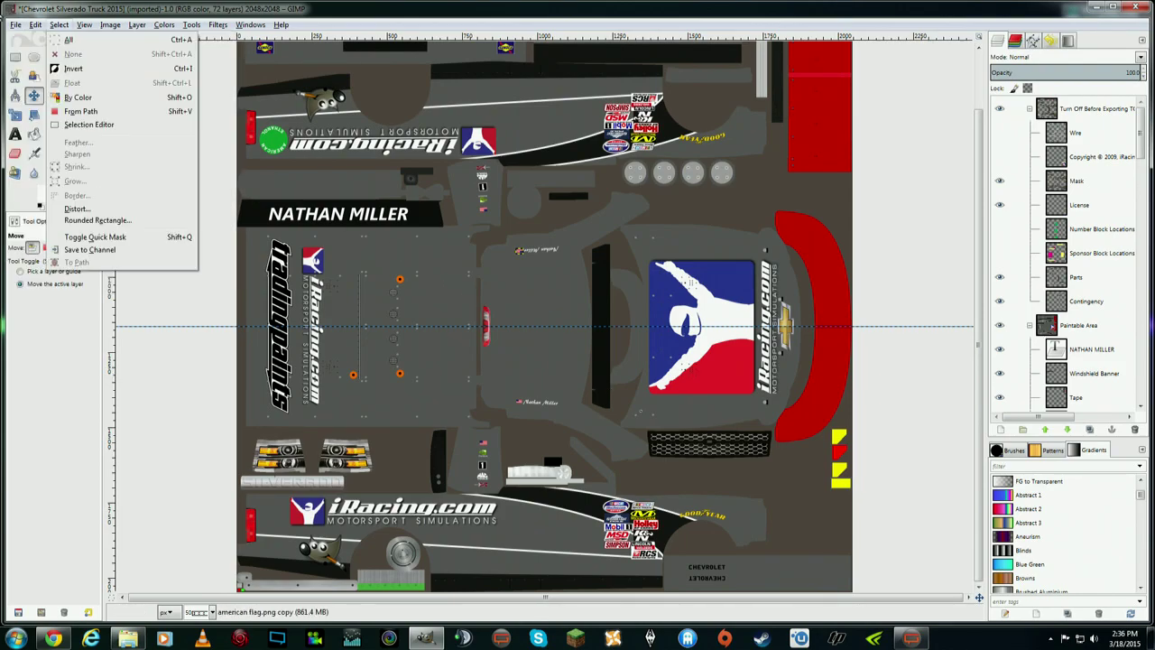
- Save the project as Chevrolet Silverado Truck 2015.xcf in F: Documents > iRacing Paint Schemes > Other Peoples Schemes
{"action": "left_click", "coordinate": [77, 24]}
{"action": "left_click", "coordinate": [20, 27]}
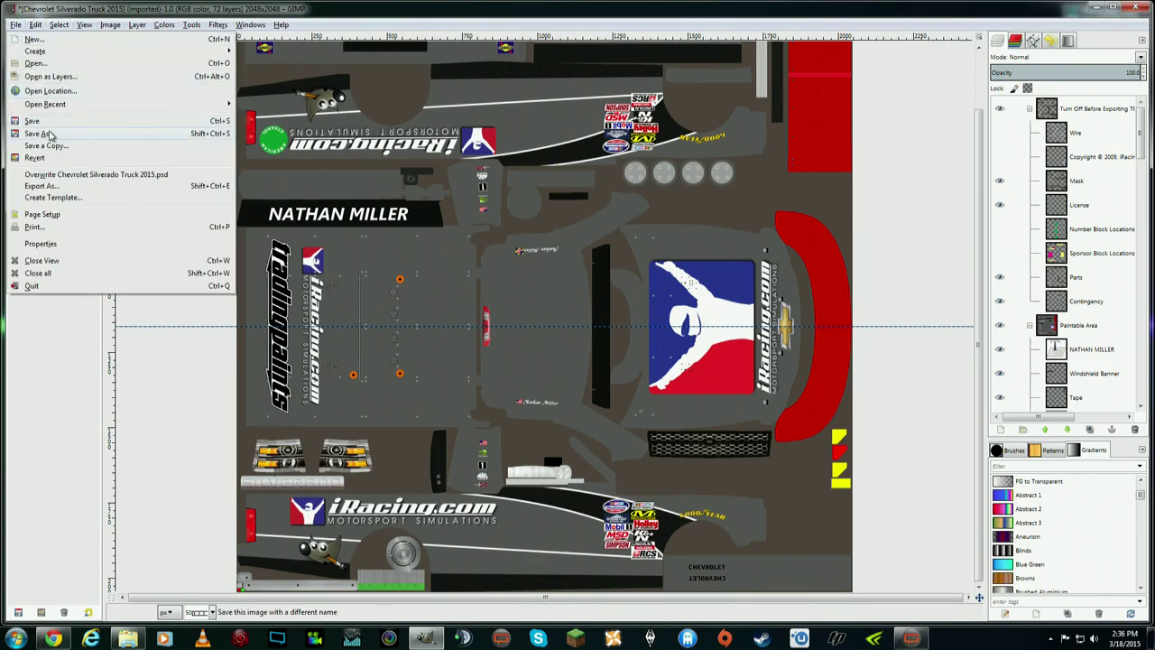
{"action": "left_click", "coordinate": [109, 134]}
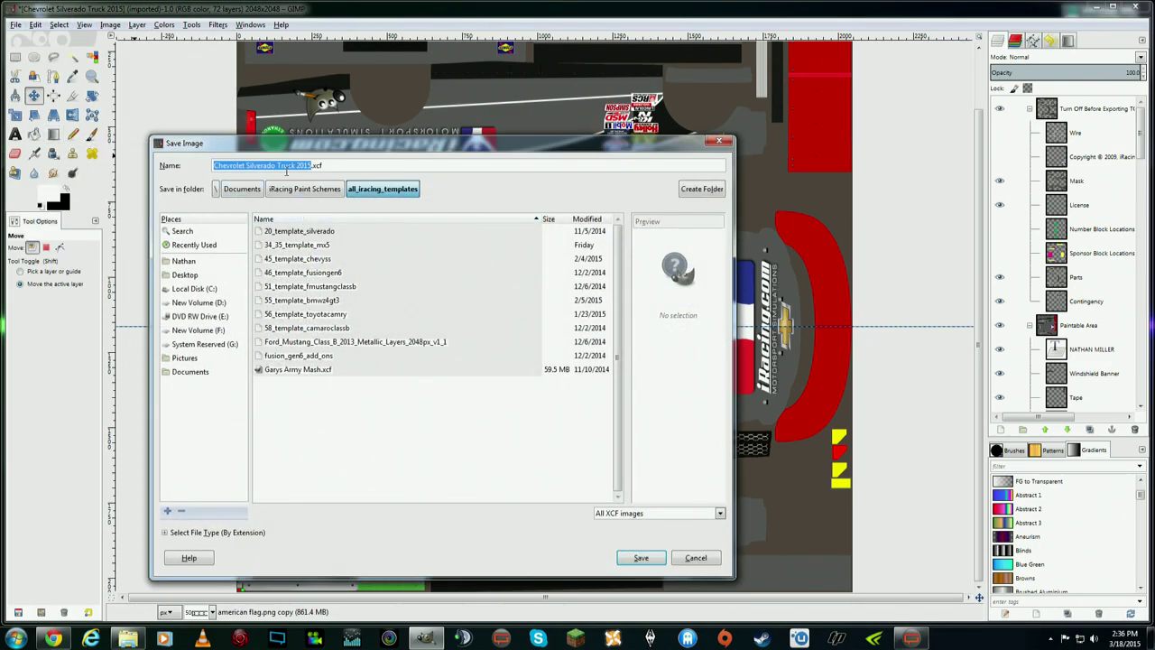
{"action": "left_click", "coordinate": [216, 330]}
{"action": "double_click", "coordinate": [287, 233]}
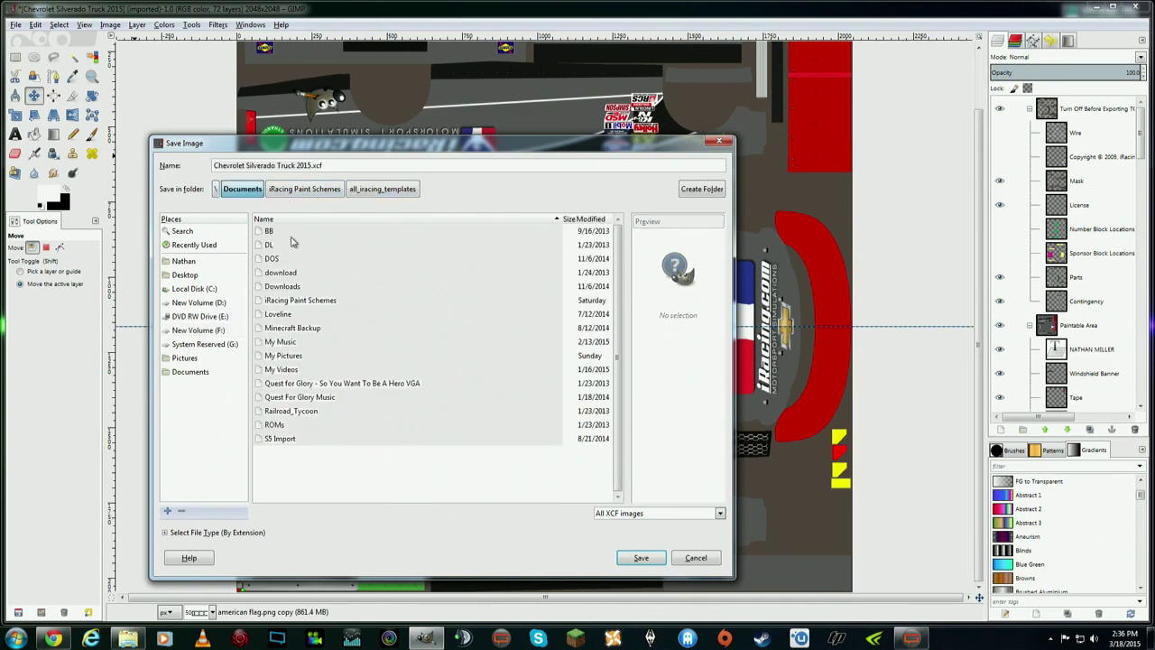
{"action": "double_click", "coordinate": [304, 300]}
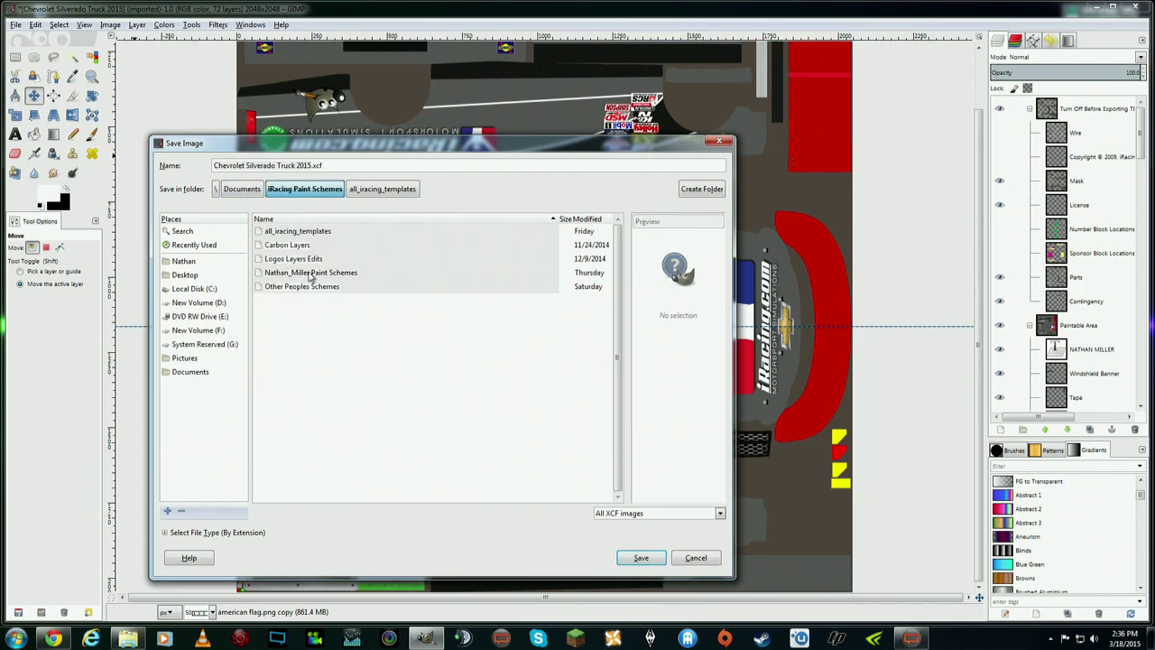
{"action": "left_click", "coordinate": [313, 289]}
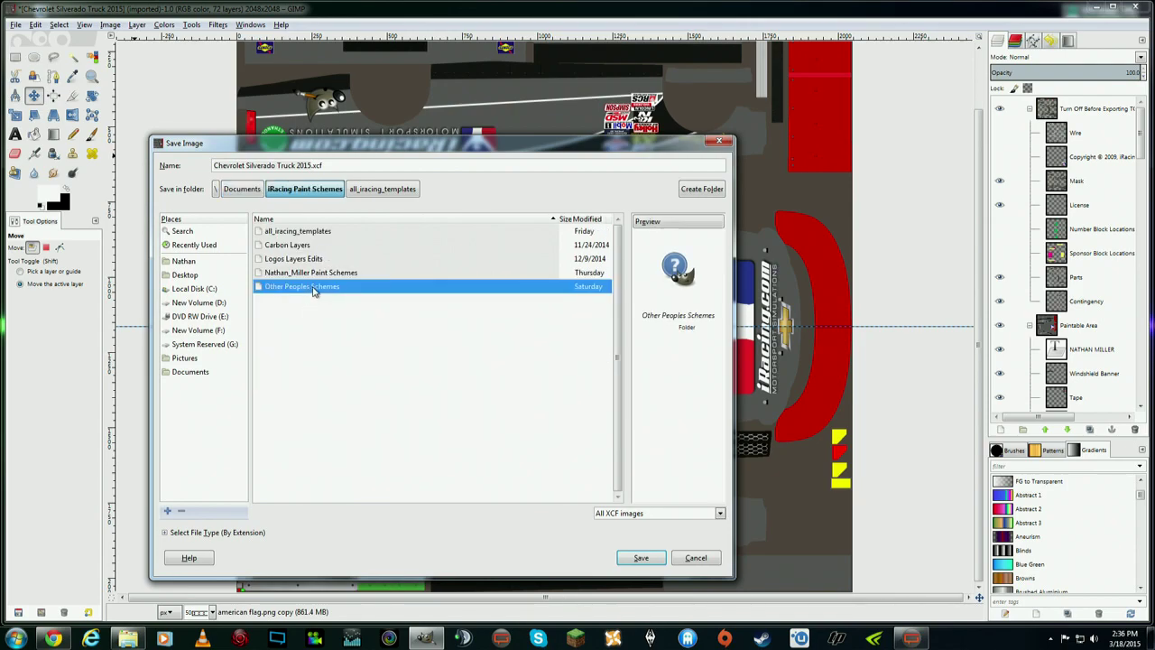
{"action": "double_click", "coordinate": [314, 287]}
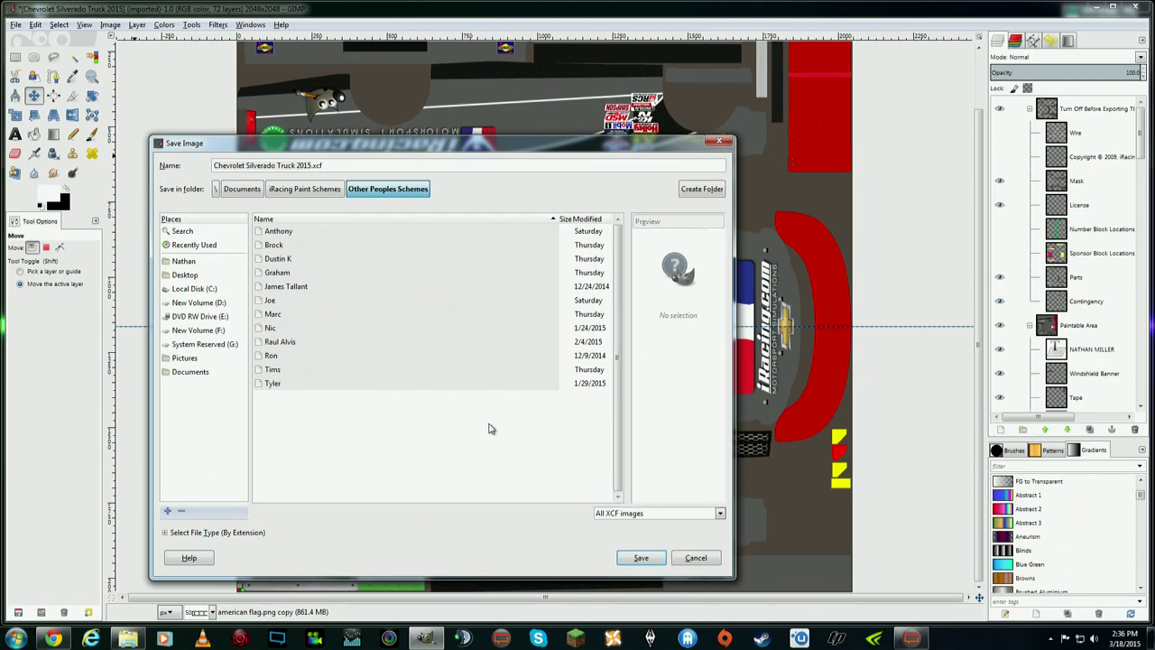
{"action": "left_click", "coordinate": [640, 559]}
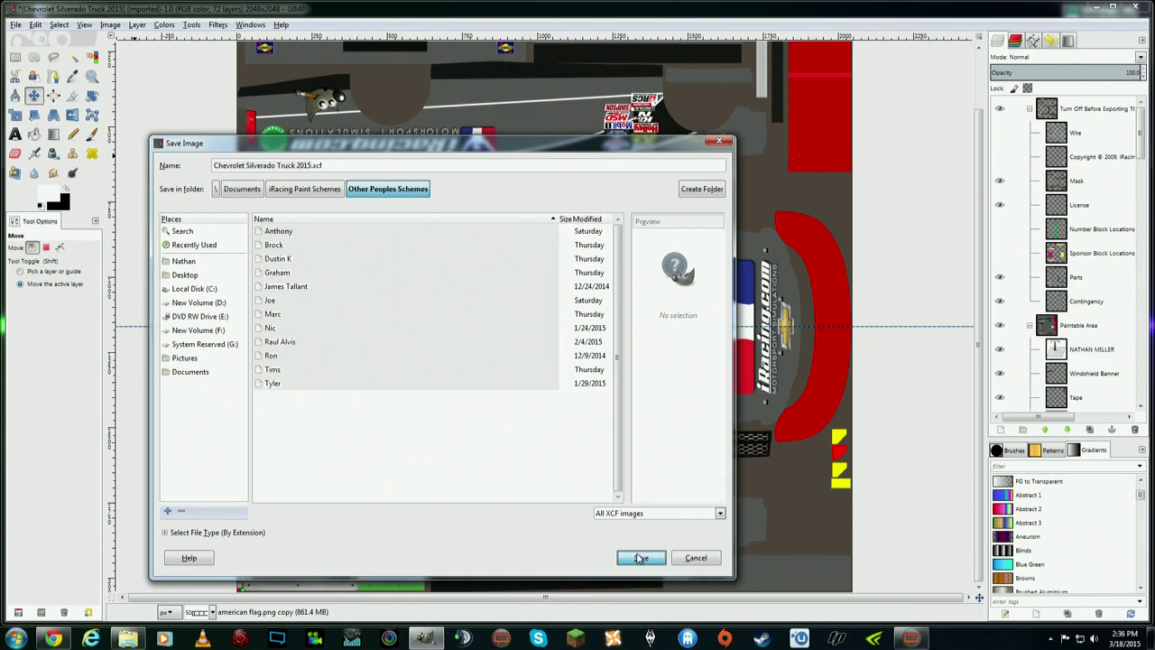
{"action": "left_click", "coordinate": [649, 563]}
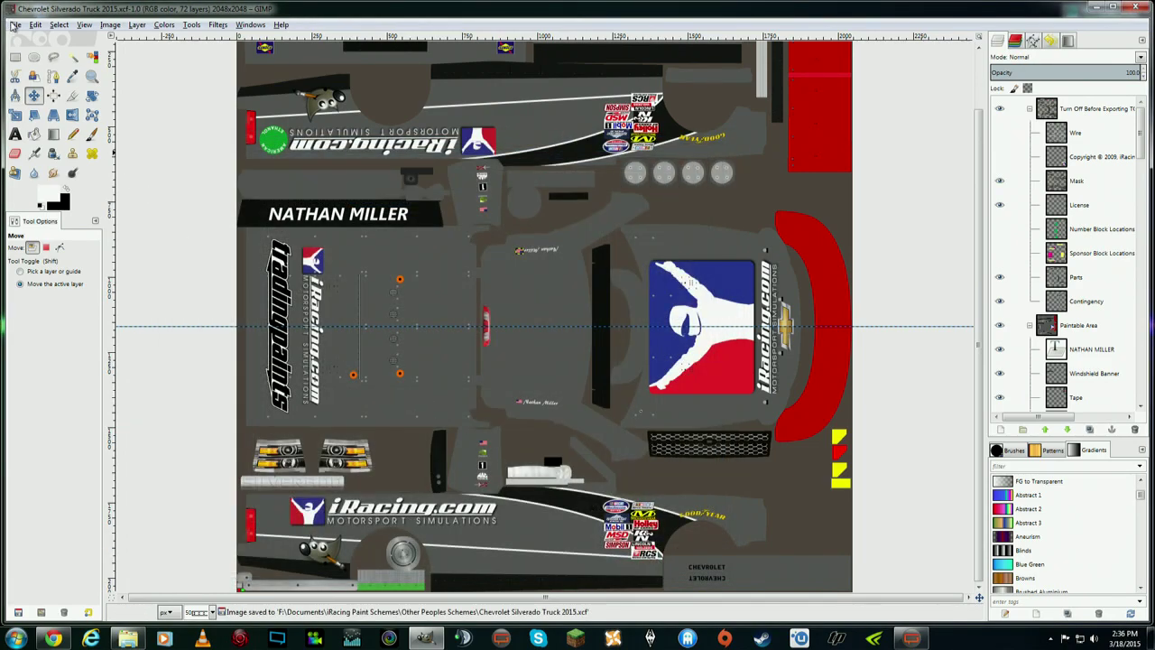
{"action": "left_click_drag", "start_coordinate": [1141, 135], "coordinate": [1142, 406]}
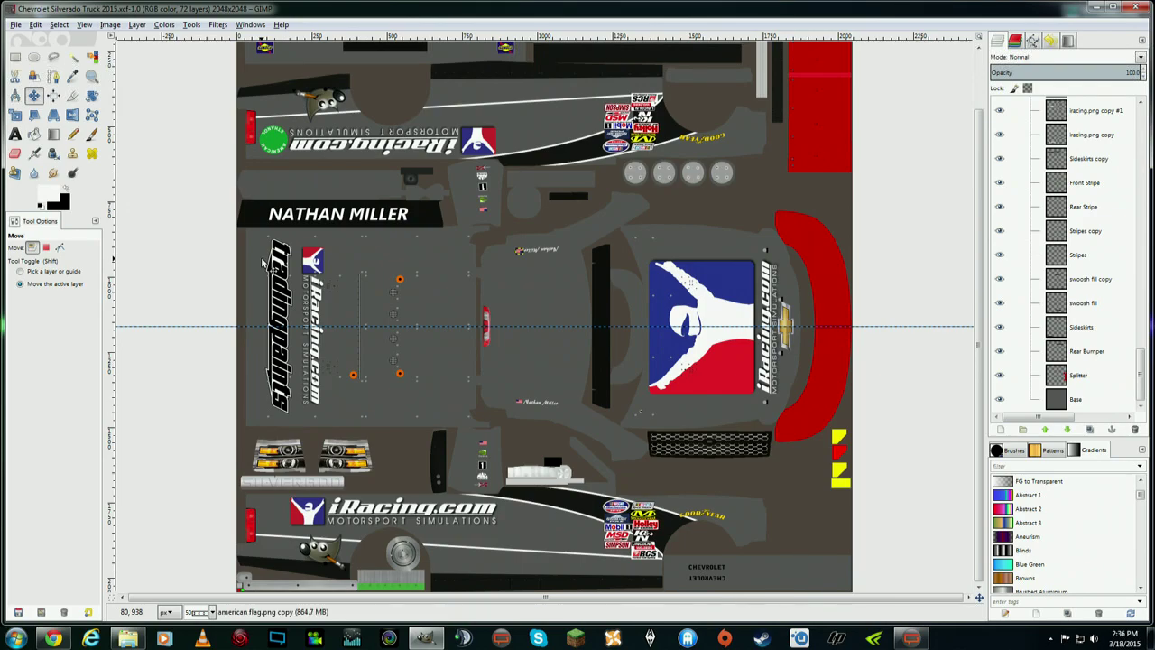
- Export the paint scheme as 'iRacing Silverado 2015.tga' into Other Peoples Schemes, accepting the TGA options
{"action": "left_click", "coordinate": [17, 26]}
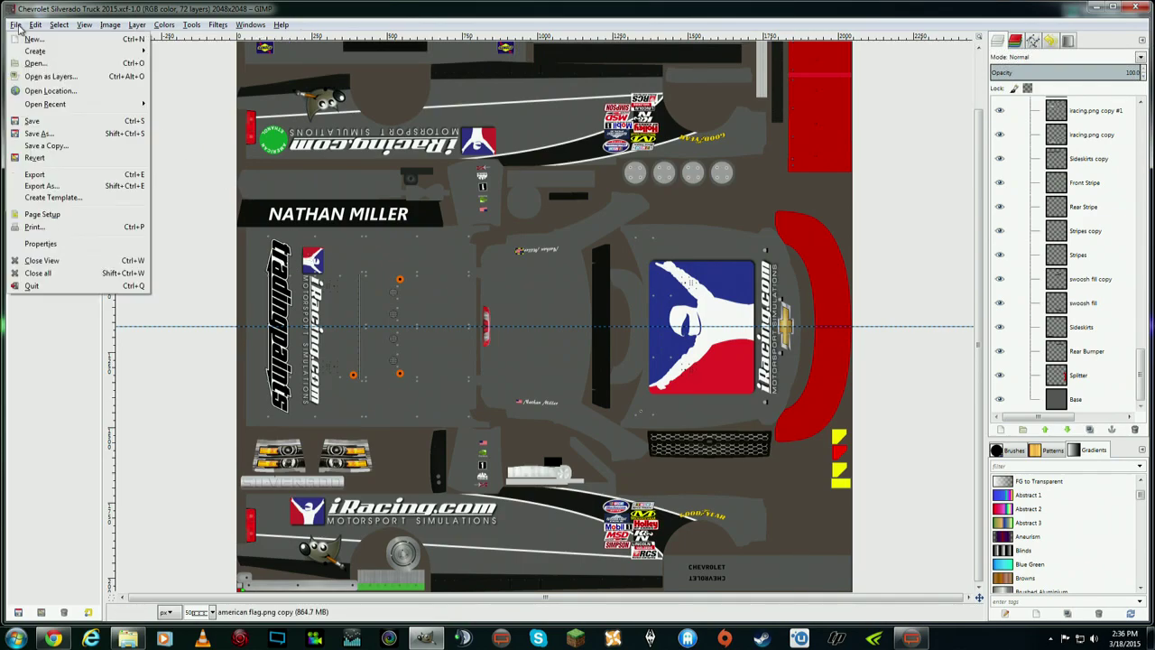
{"action": "left_click", "coordinate": [51, 187]}
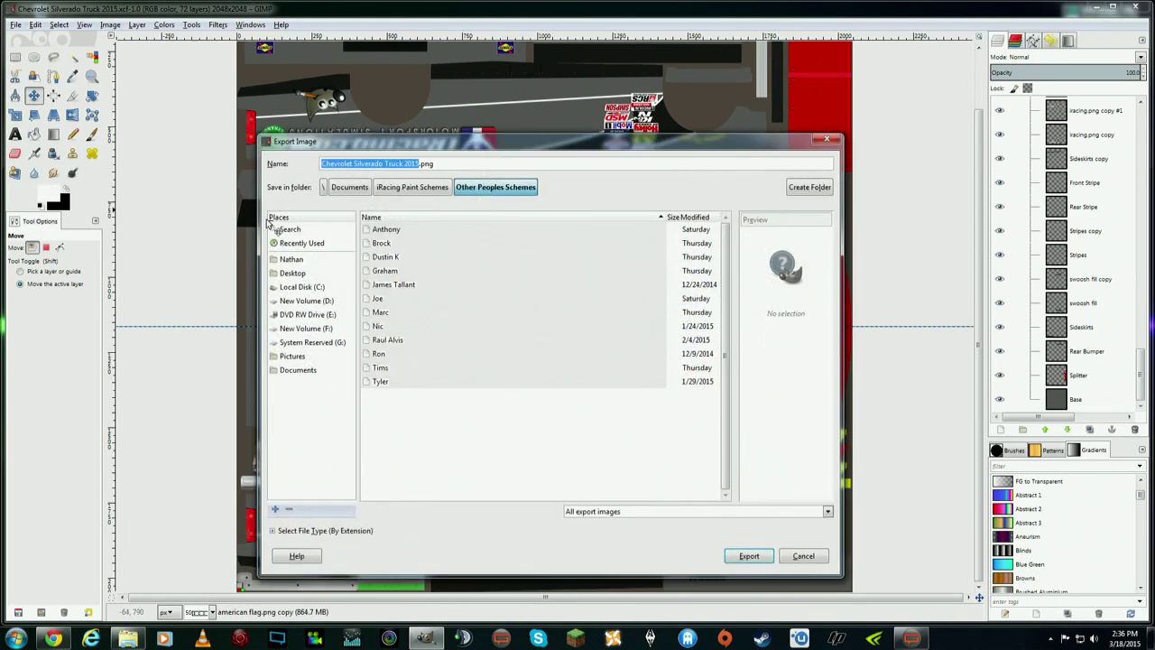
{"action": "left_click", "coordinate": [442, 164]}
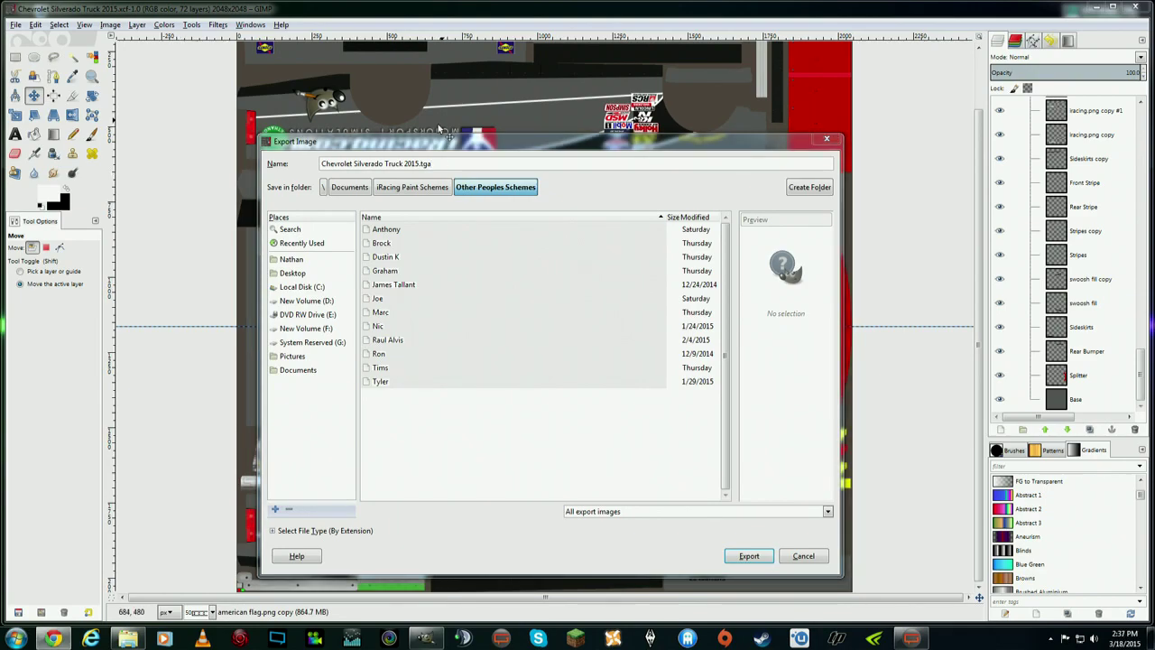
{"action": "left_click_drag", "start_coordinate": [325, 163], "coordinate": [413, 164]}
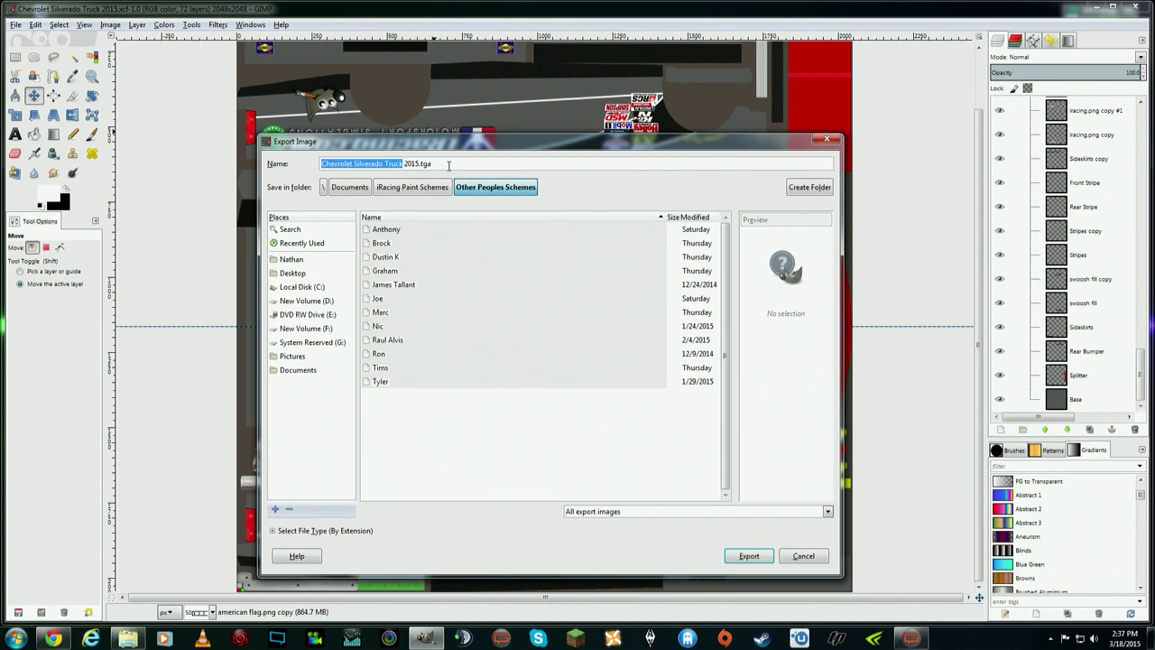
{"action": "key", "text": "BackSpace"}
{"action": "type", "text": "iRacing Silver"}
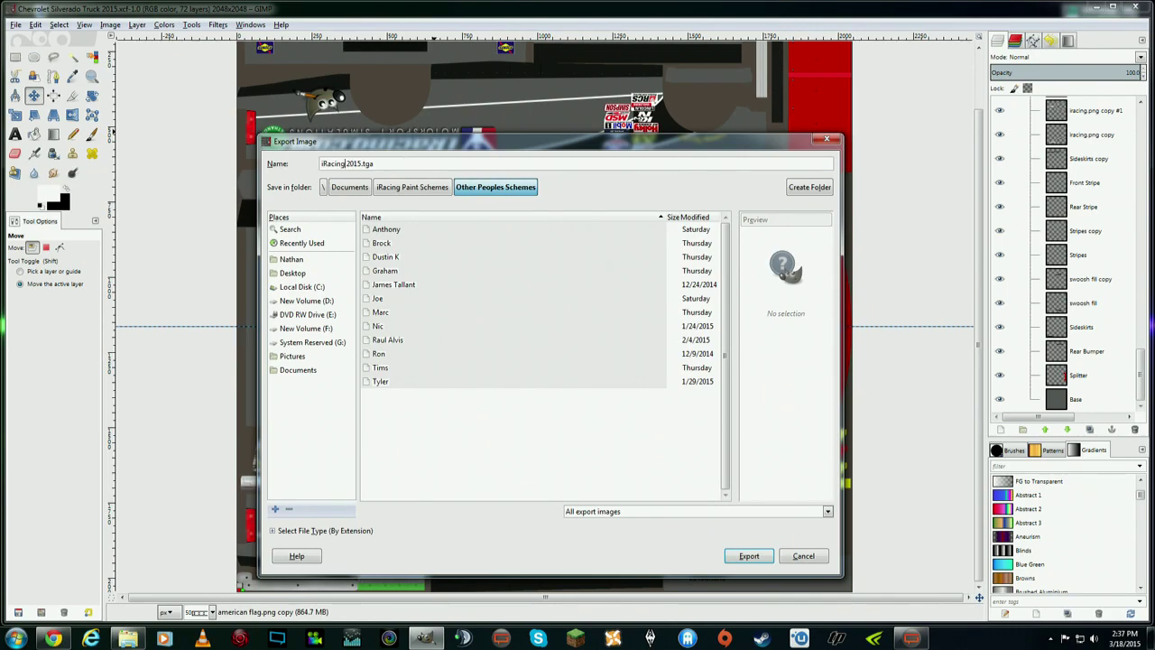
{"action": "type", "text": "ado"}
{"action": "left_click", "coordinate": [434, 162]}
{"action": "left_click", "coordinate": [755, 558]}
{"action": "left_click", "coordinate": [582, 367]}
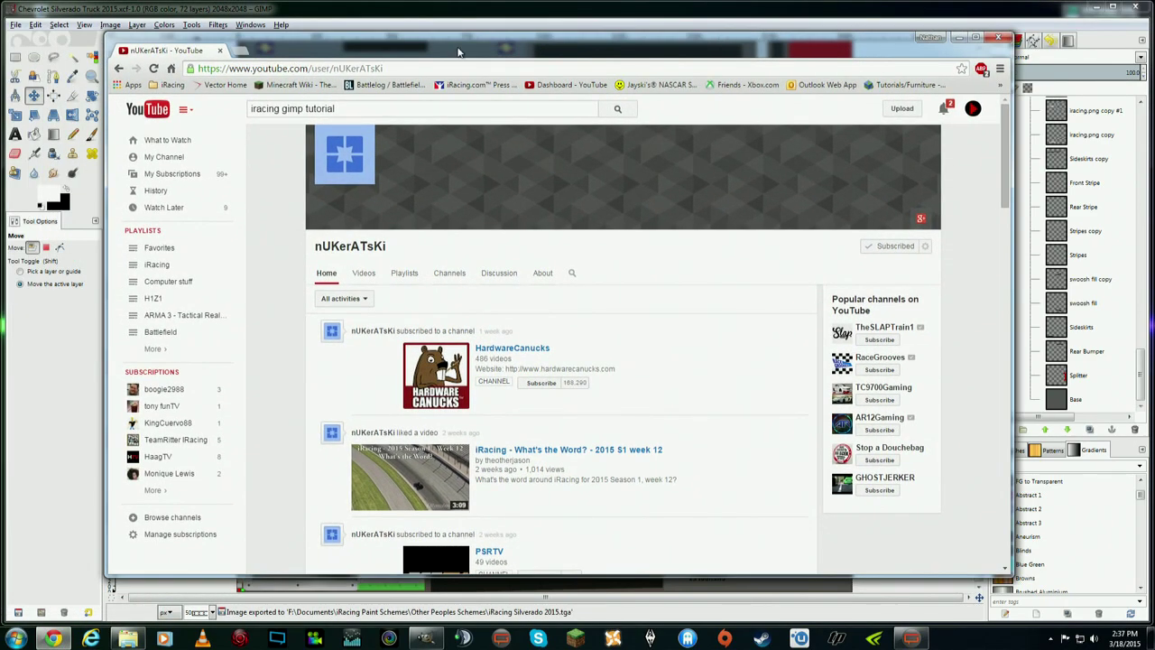
- Go to the Trading Paints website in a new browser tab
{"action": "left_click", "coordinate": [356, 49]}
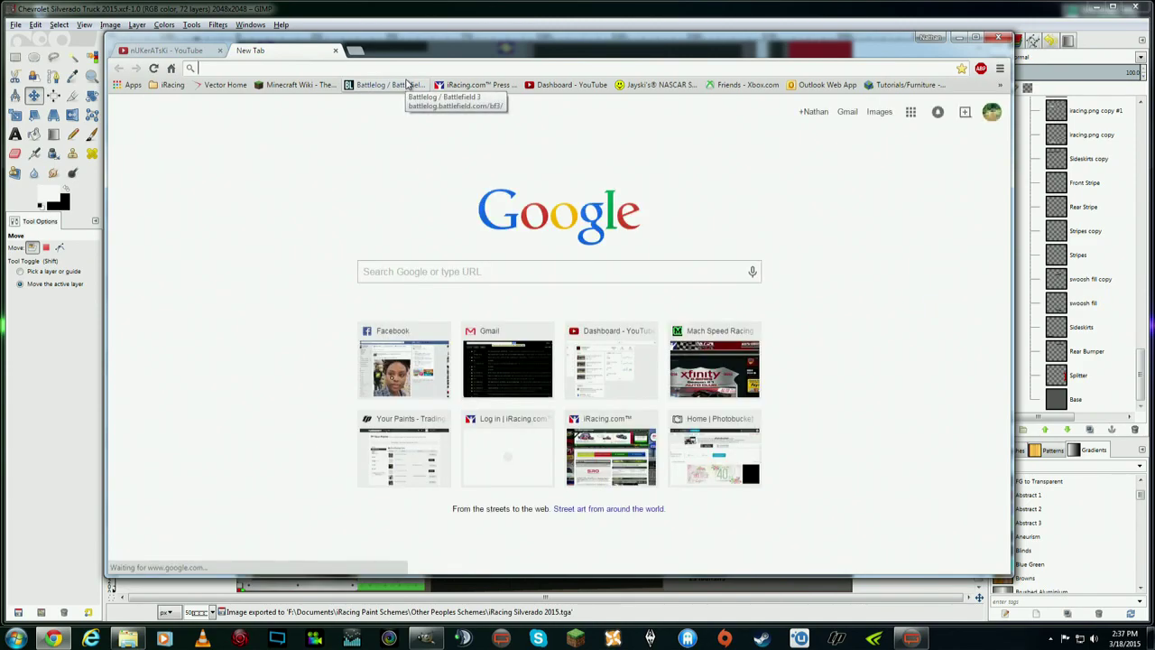
{"action": "type", "text": "trading p"}
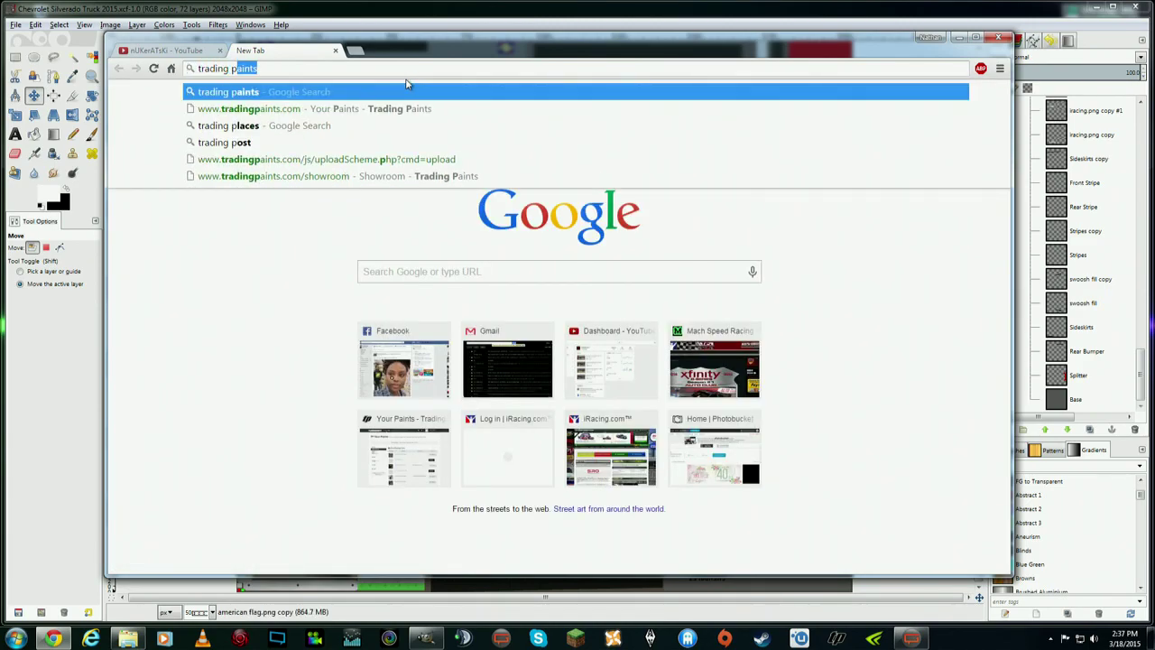
{"action": "key", "text": "BackSpace"}
{"action": "key", "text": "BackSpace"}
{"action": "key", "text": "BackSpace"}
{"action": "type", "text": "p"}
{"action": "key", "text": "Return"}
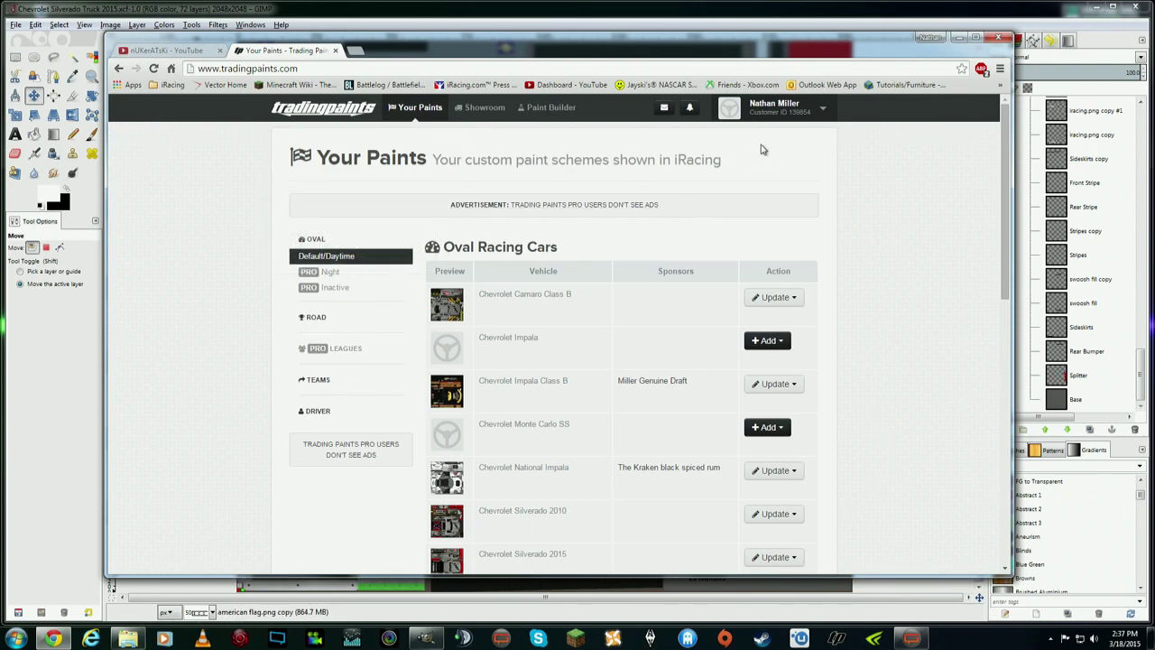
{"action": "scroll", "coordinate": [696, 355], "scroll_direction": "down", "scroll_amount": 3}
{"action": "scroll", "coordinate": [536, 268], "scroll_direction": "up", "scroll_amount": 2}
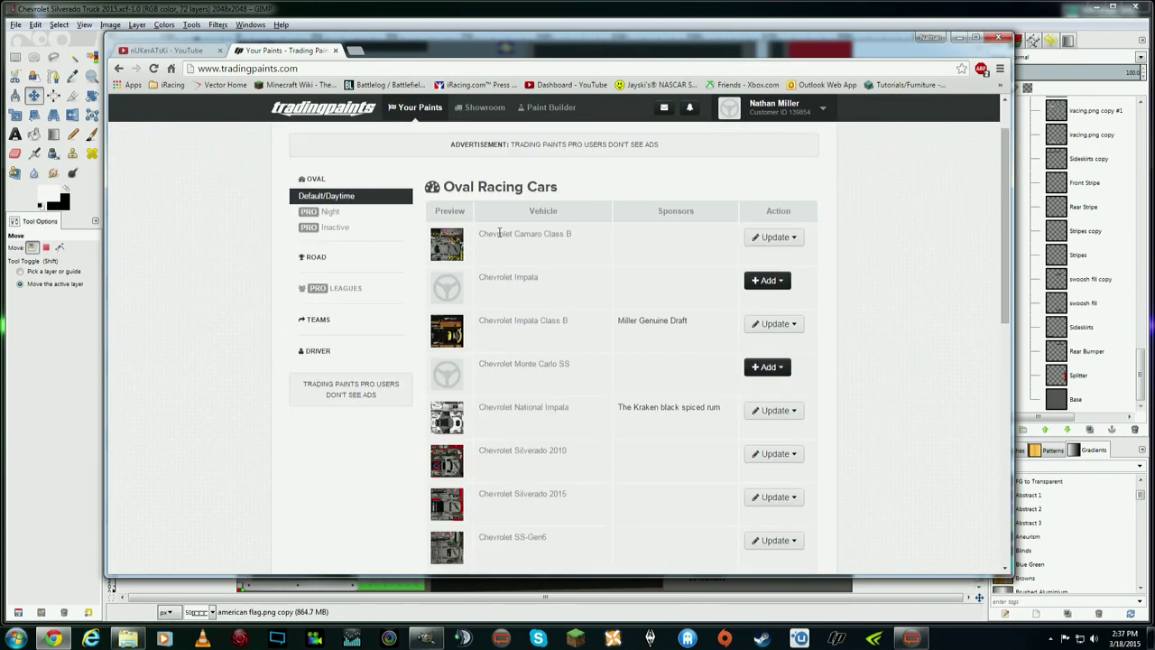
{"action": "scroll", "coordinate": [577, 343], "scroll_direction": "down", "scroll_amount": 2}
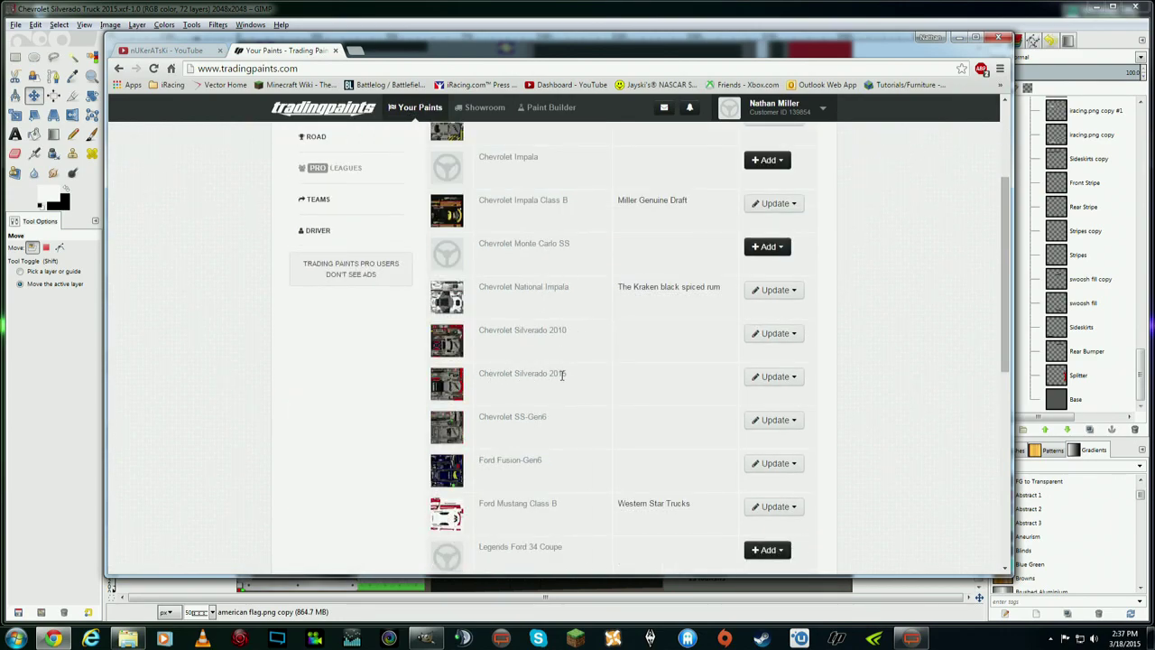
- Start a new TGA paint upload for Chevrolet Silverado 2015, selecting the iRacing Silverado 2015 file
{"action": "left_click", "coordinate": [790, 379]}
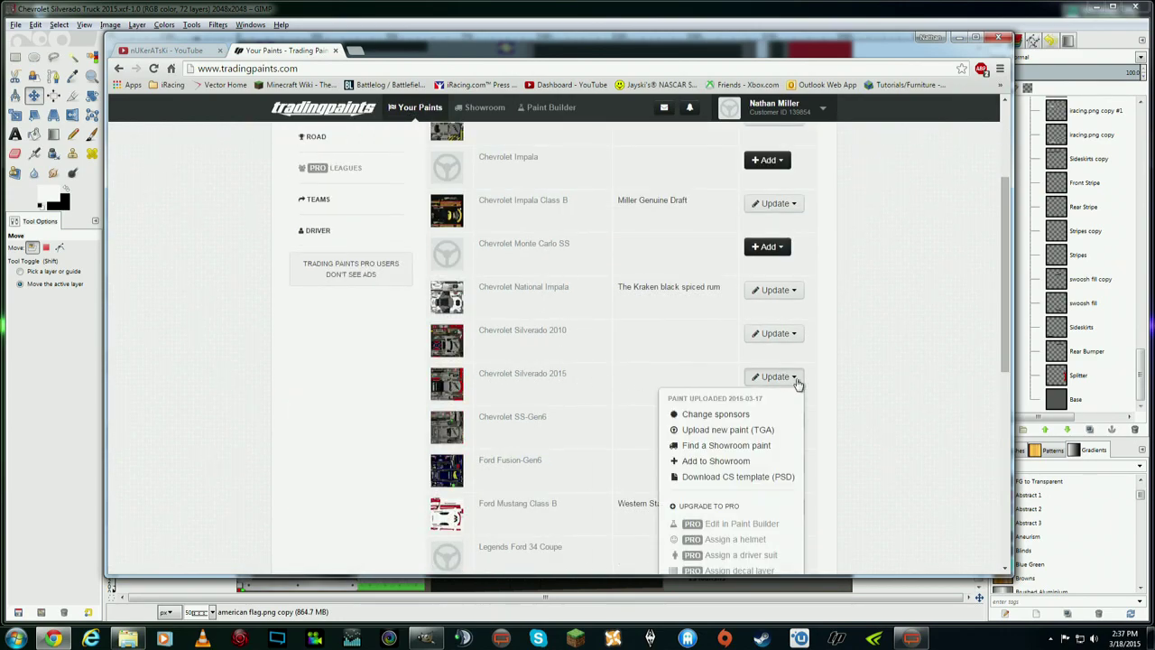
{"action": "left_click", "coordinate": [738, 431]}
{"action": "left_click", "coordinate": [466, 249]}
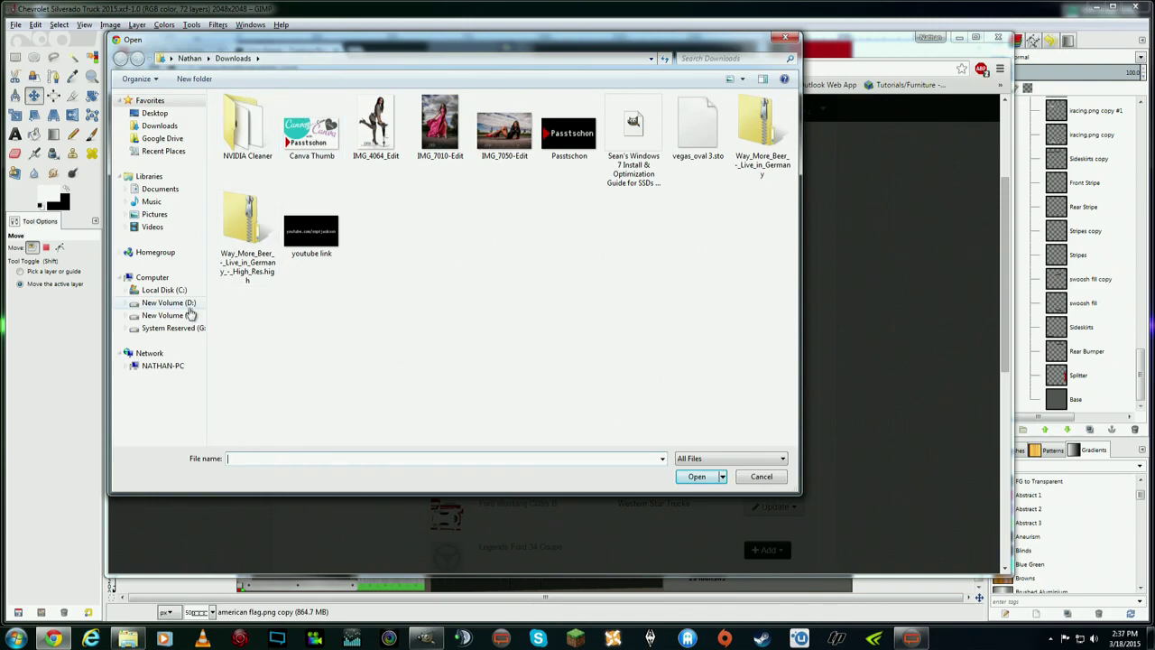
{"action": "left_click", "coordinate": [181, 315]}
{"action": "double_click", "coordinate": [253, 120]}
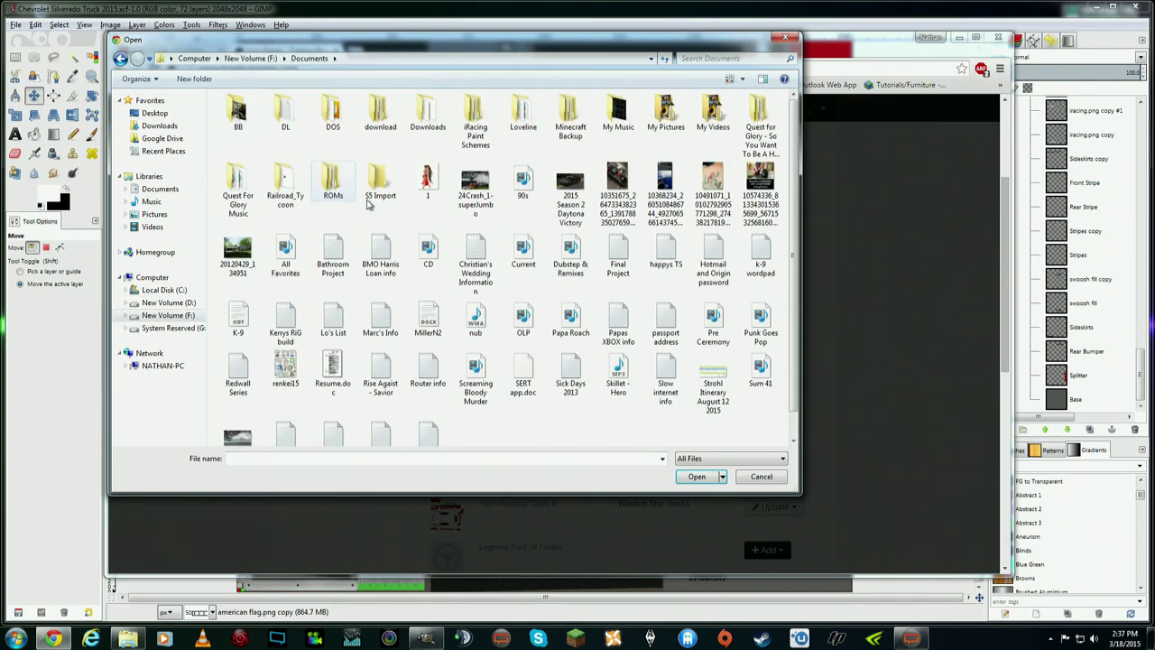
{"action": "double_click", "coordinate": [476, 136]}
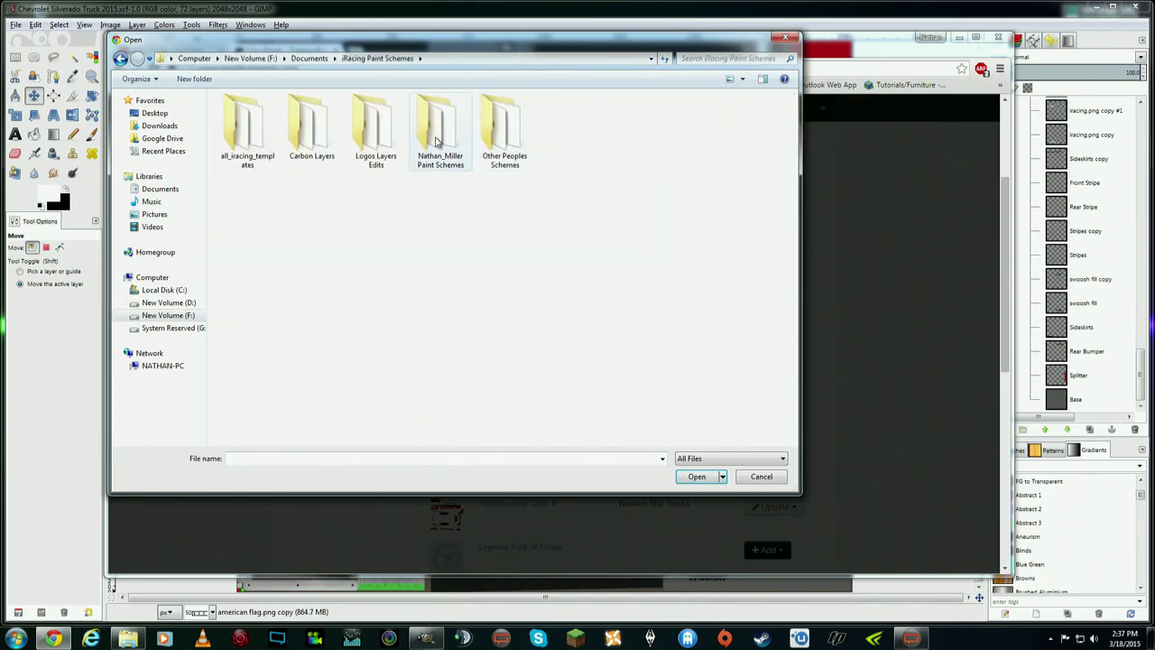
{"action": "double_click", "coordinate": [501, 134]}
{"action": "left_click", "coordinate": [273, 283]}
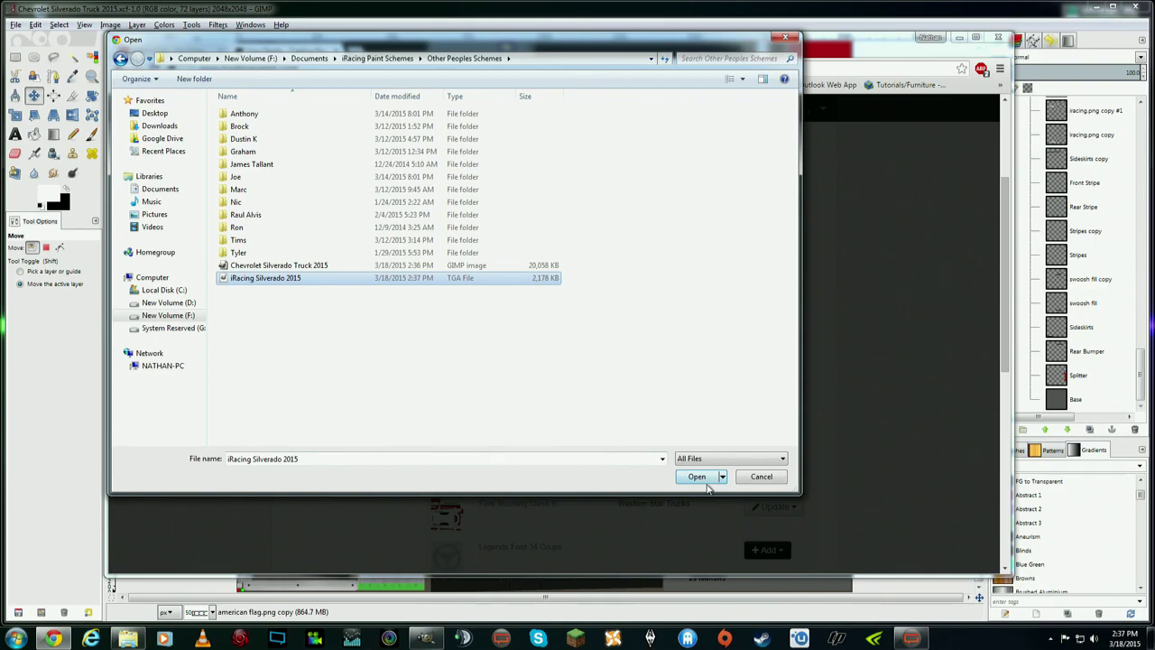
- Abandon the upload, close the browser, and go to the iRacing members site in a new window
{"action": "left_click", "coordinate": [784, 39]}
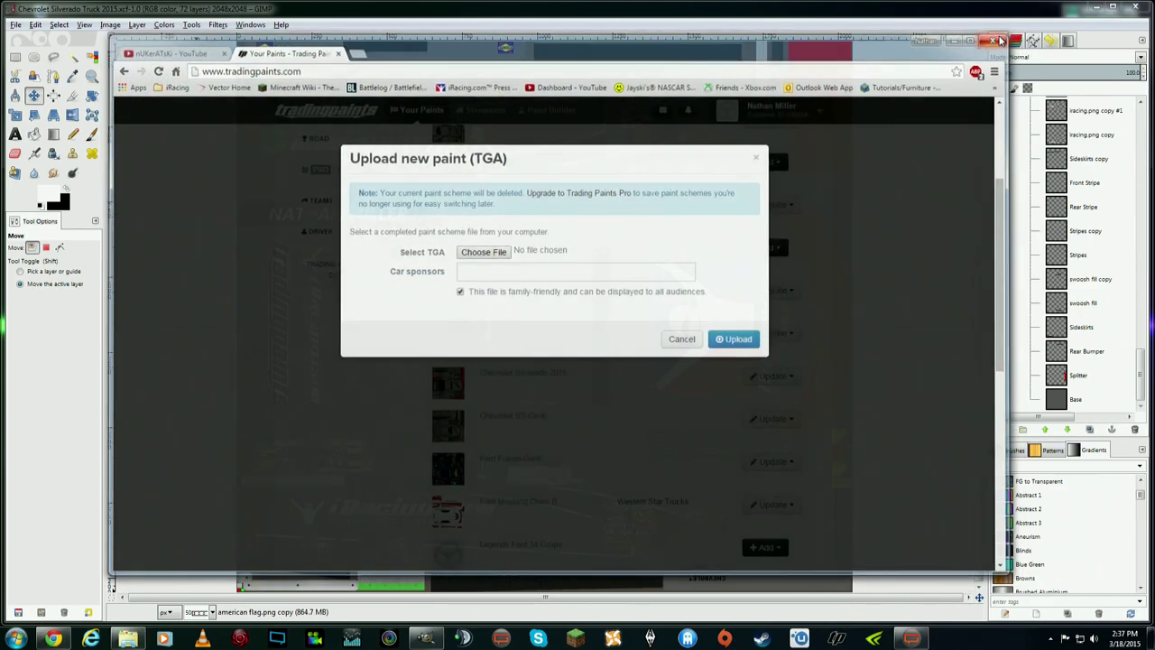
{"action": "left_click", "coordinate": [1018, 47]}
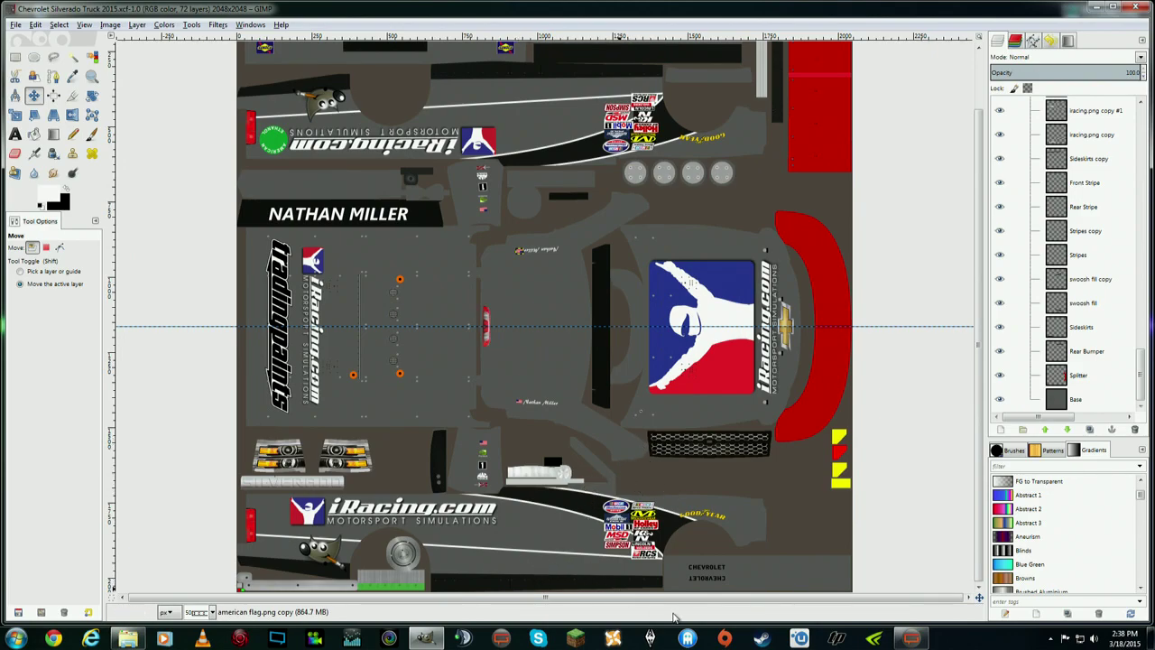
{"action": "left_click", "coordinate": [53, 638]}
{"action": "left_click", "coordinate": [473, 85]}
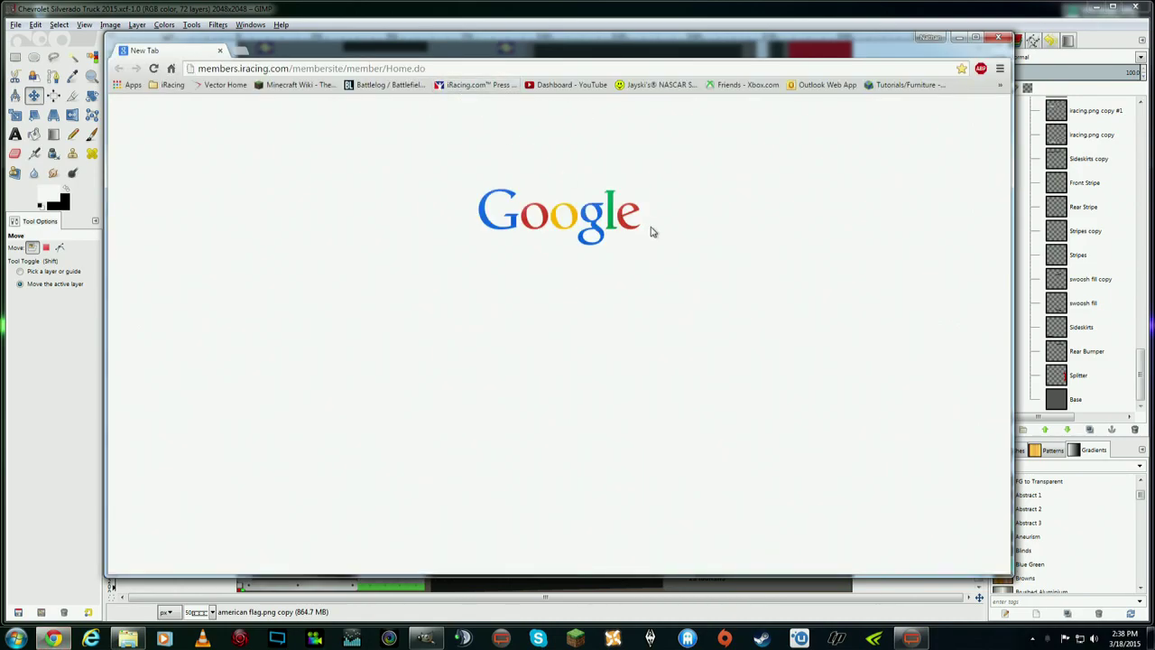
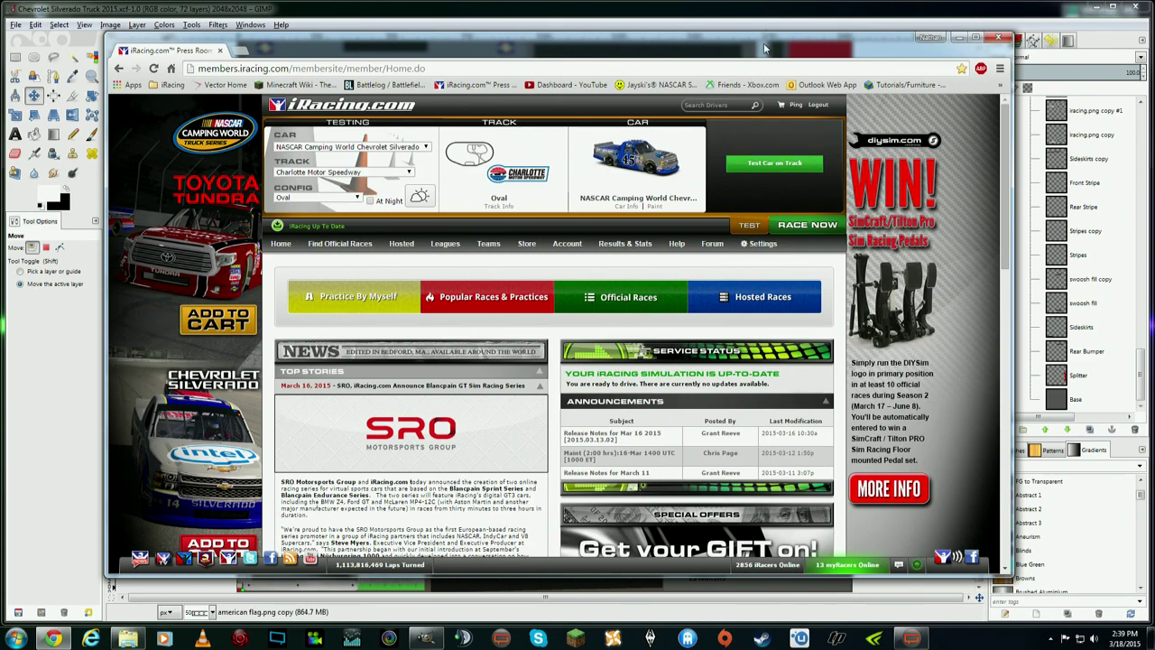
- Minimize the Chrome iRacing.com window so the GIMP Silverado truck template shows
{"action": "left_click_drag", "start_coordinate": [806, 51], "coordinate": [802, 60]}
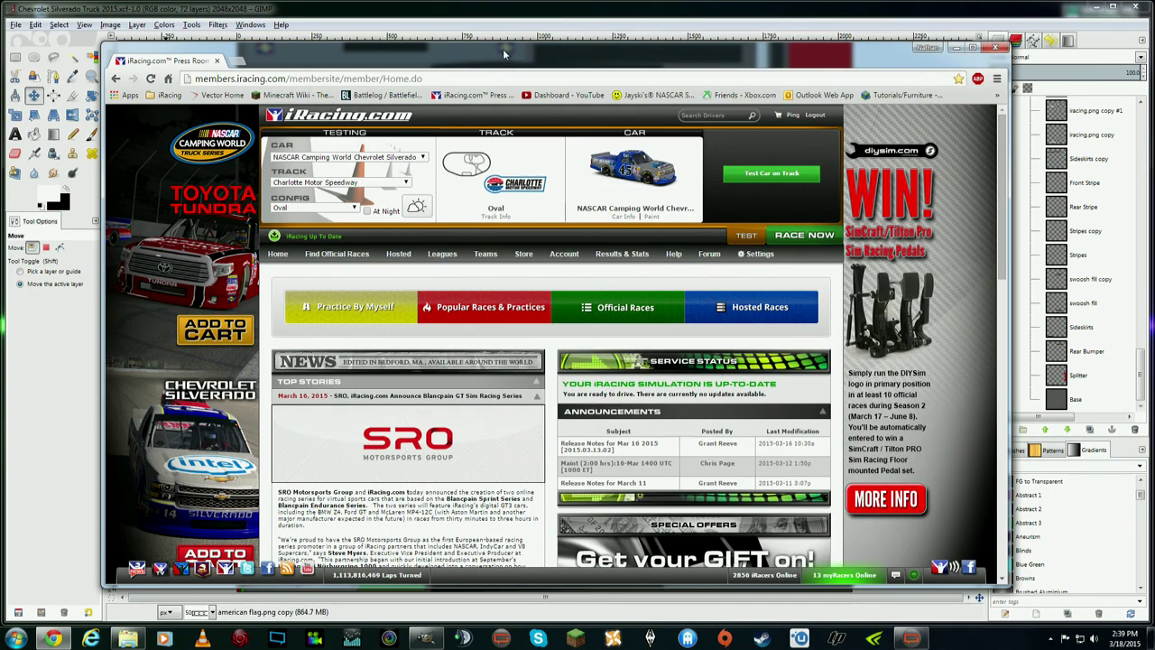
{"action": "left_click", "coordinate": [956, 47]}
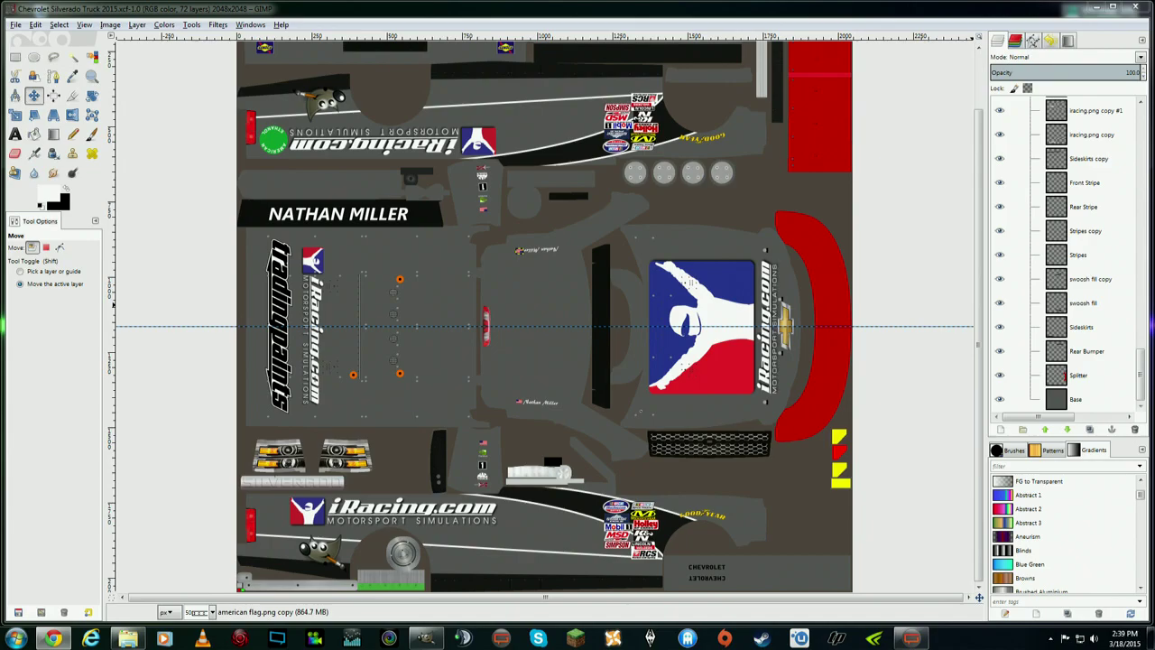
- Locate the exported iRacing Silverado 2015 TGA in the Other Peoples Schemes folder
{"action": "key", "text": "alt+Tab"}
{"action": "left_click_drag", "start_coordinate": [874, 91], "coordinate": [388, 80]}
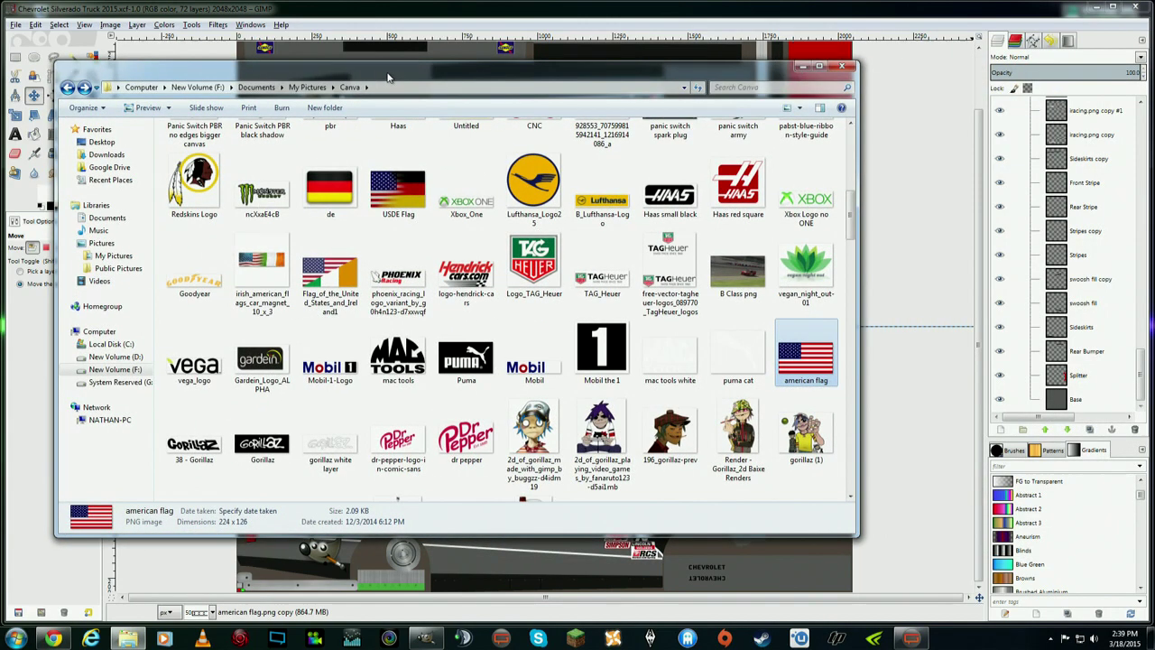
{"action": "left_click", "coordinate": [258, 87]}
{"action": "double_click", "coordinate": [229, 191]}
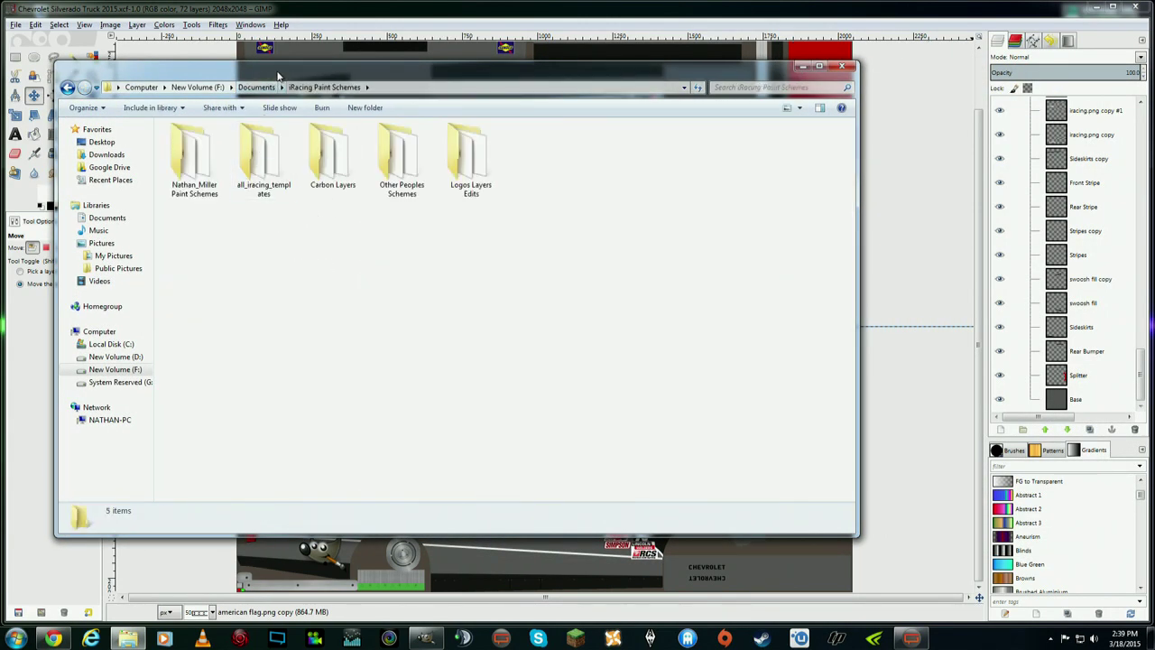
{"action": "left_click_drag", "start_coordinate": [394, 68], "coordinate": [547, 82]}
{"action": "double_click", "coordinate": [552, 172]}
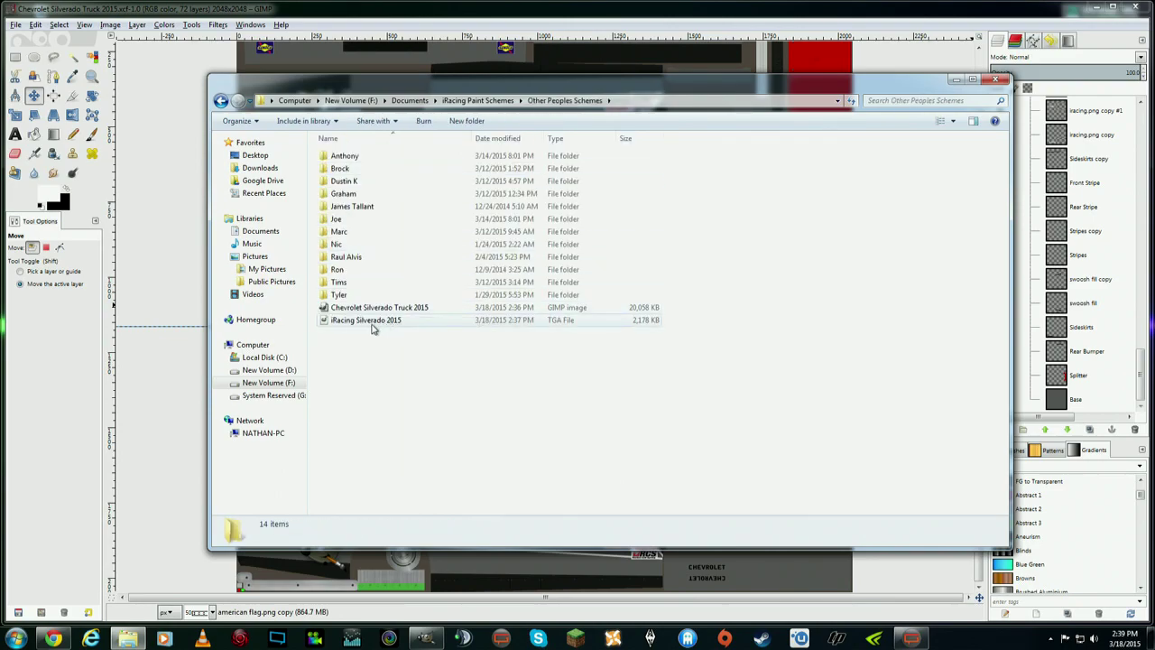
{"action": "left_click", "coordinate": [570, 321]}
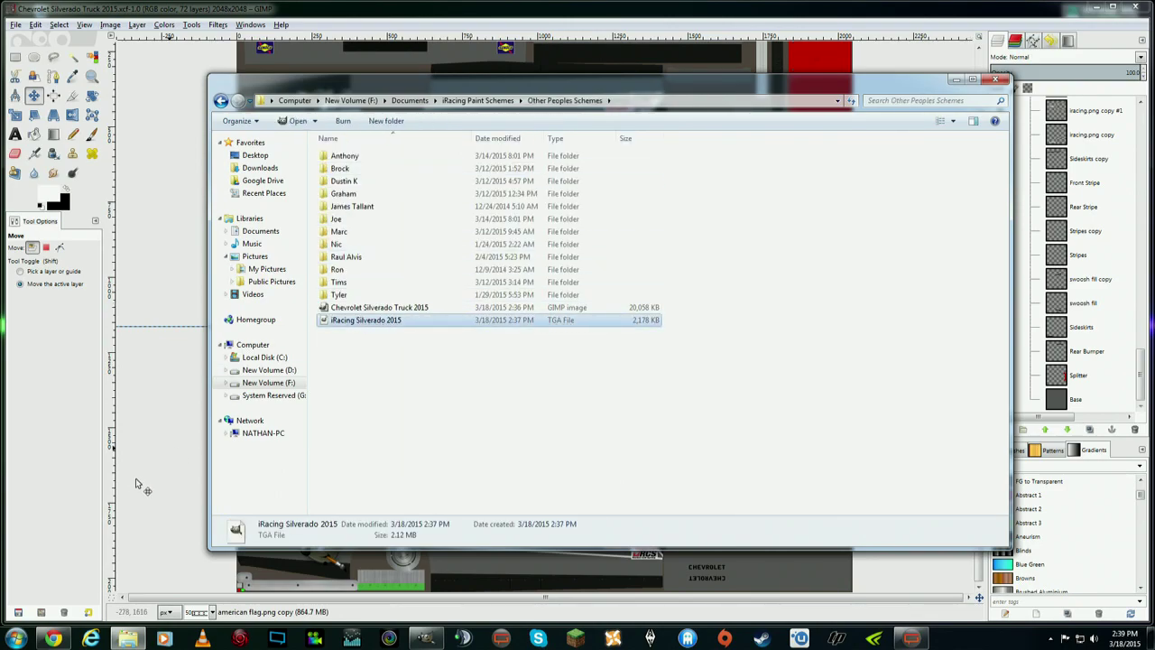
- Open iRacing's paint > trucks silverado2015 folder through the iRacing desktop shortcut
{"action": "double_click", "coordinate": [210, 15]}
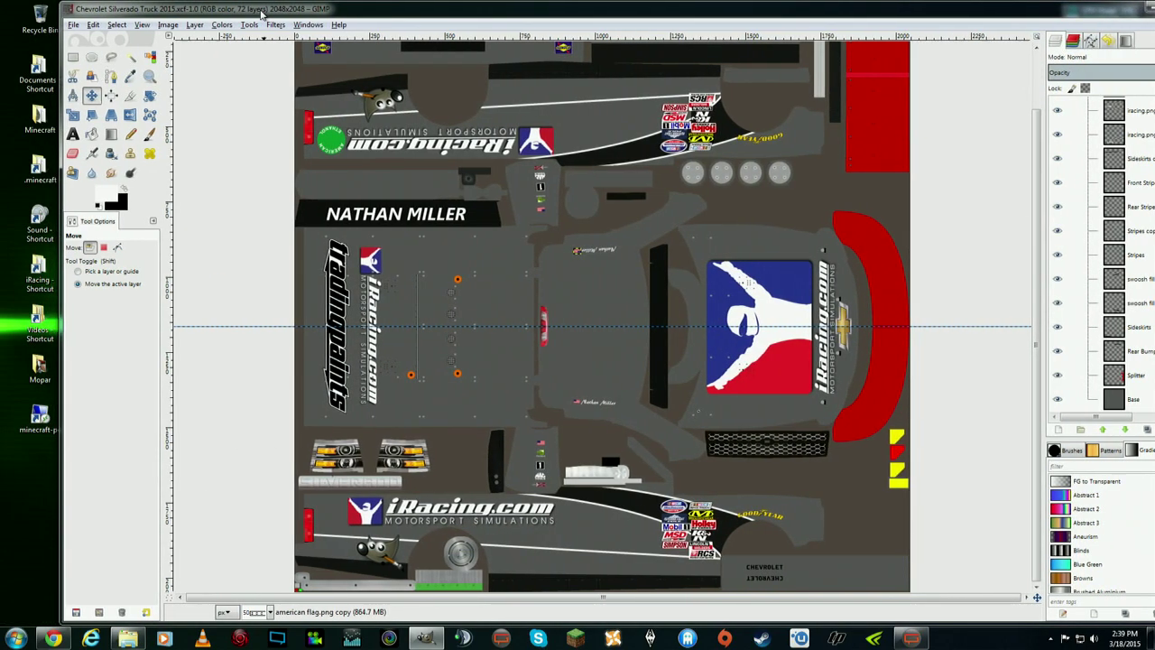
{"action": "left_click", "coordinate": [40, 280]}
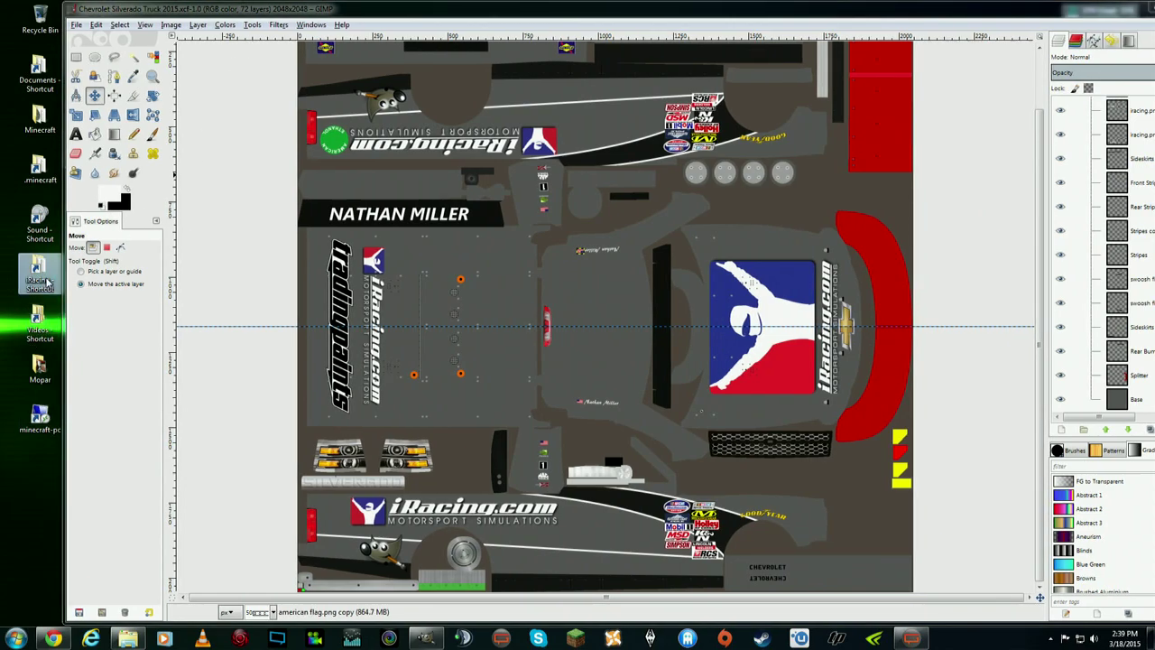
{"action": "double_click", "coordinate": [40, 279]}
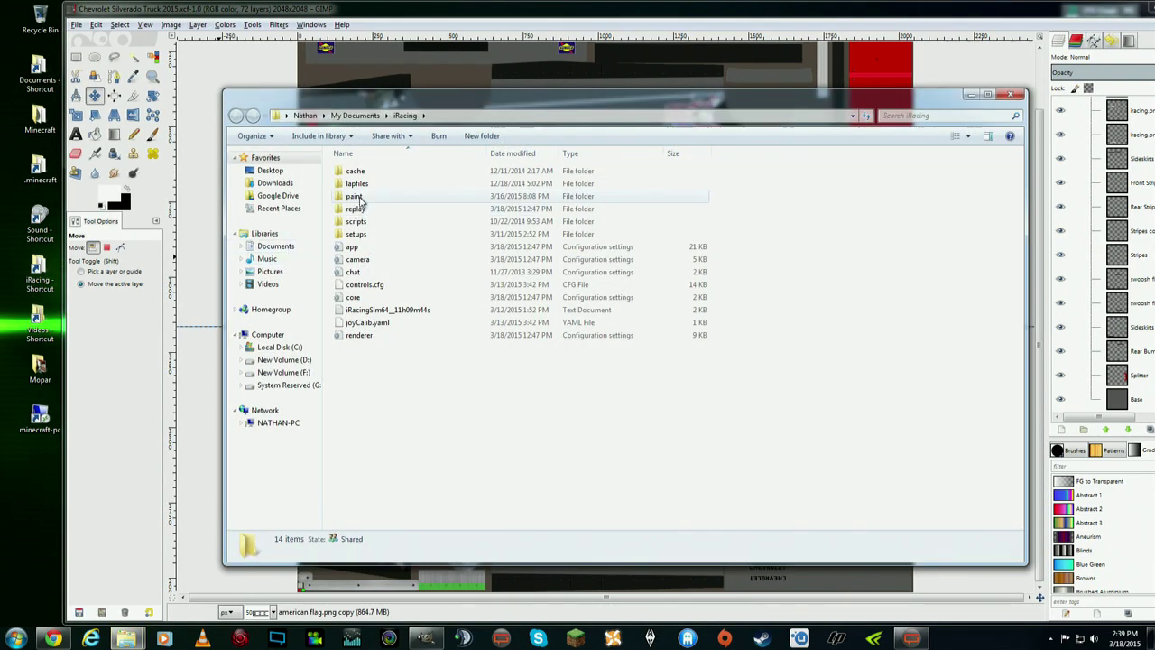
{"action": "double_click", "coordinate": [361, 204]}
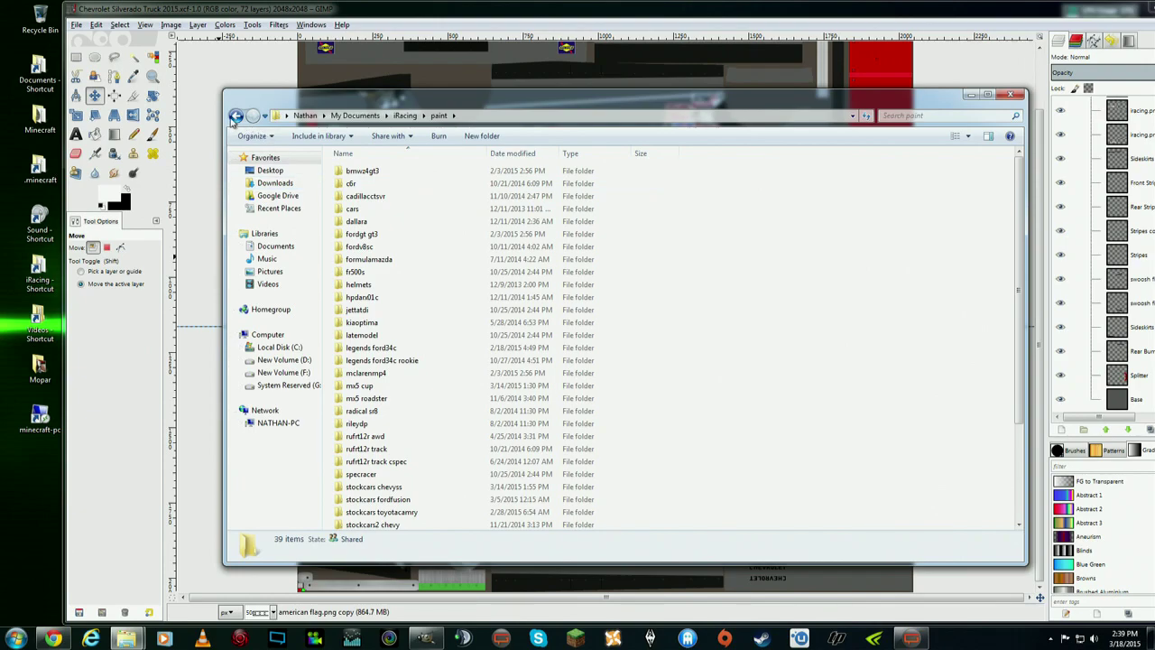
{"action": "left_click", "coordinate": [236, 116]}
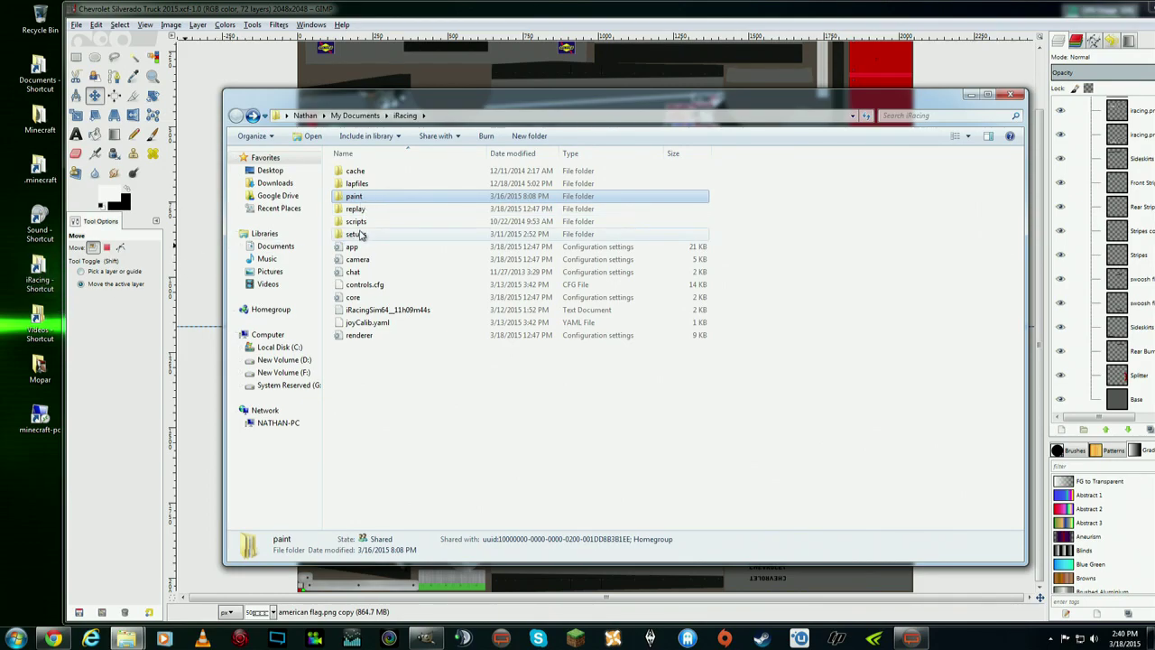
{"action": "double_click", "coordinate": [384, 198]}
{"action": "scroll", "coordinate": [383, 200], "scroll_direction": "down", "scroll_amount": 3}
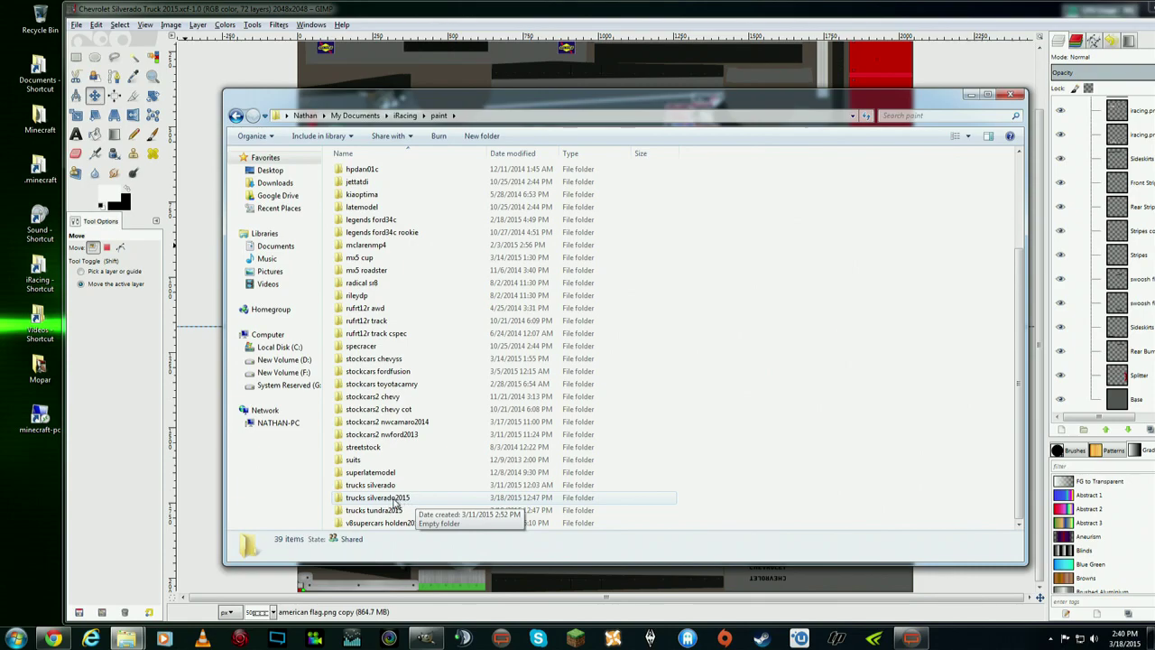
{"action": "double_click", "coordinate": [398, 502]}
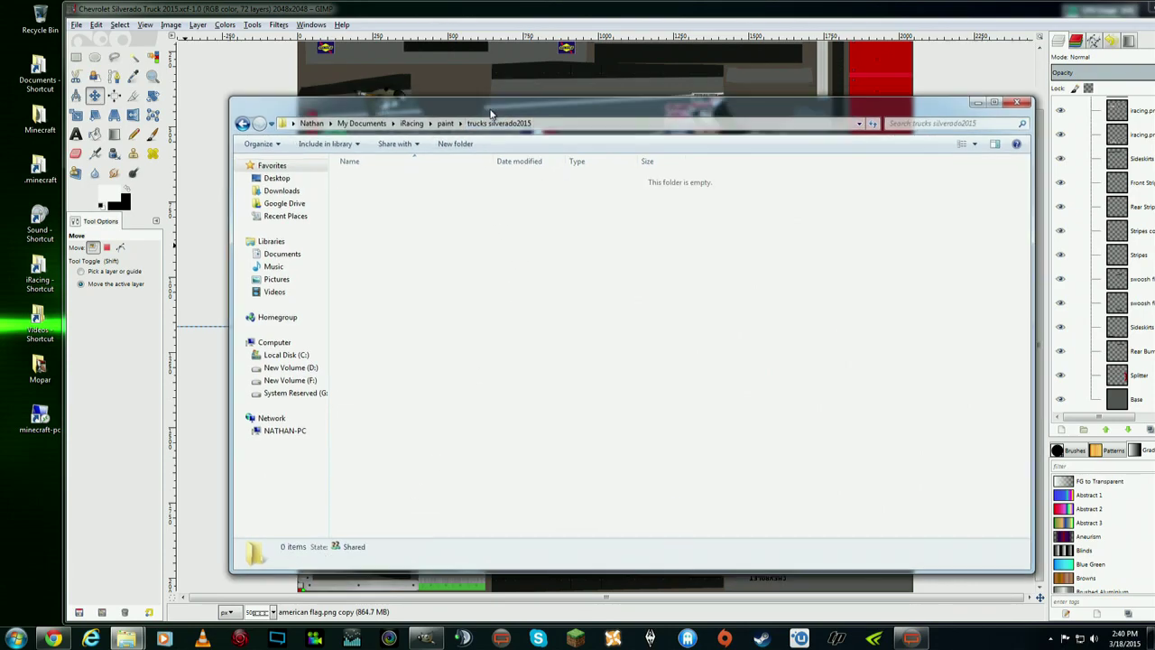
- Place the two folder windows side by side and copy the Silverado 2015 TGA
{"action": "left_click_drag", "start_coordinate": [485, 105], "coordinate": [354, 100]}
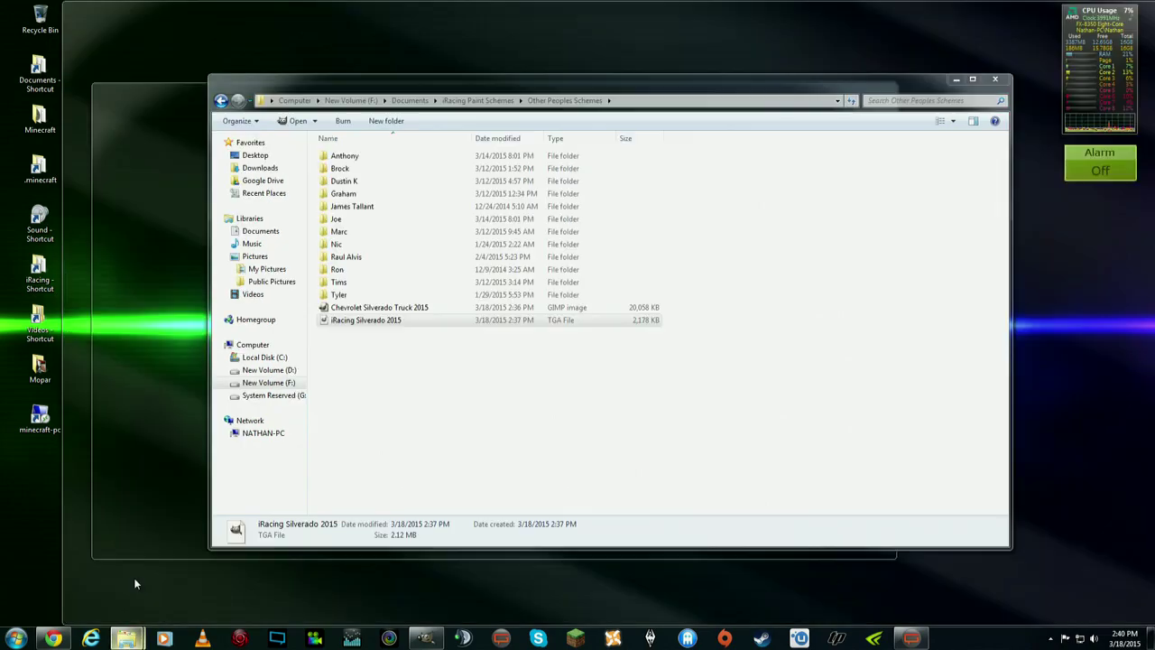
{"action": "left_click", "coordinate": [135, 584]}
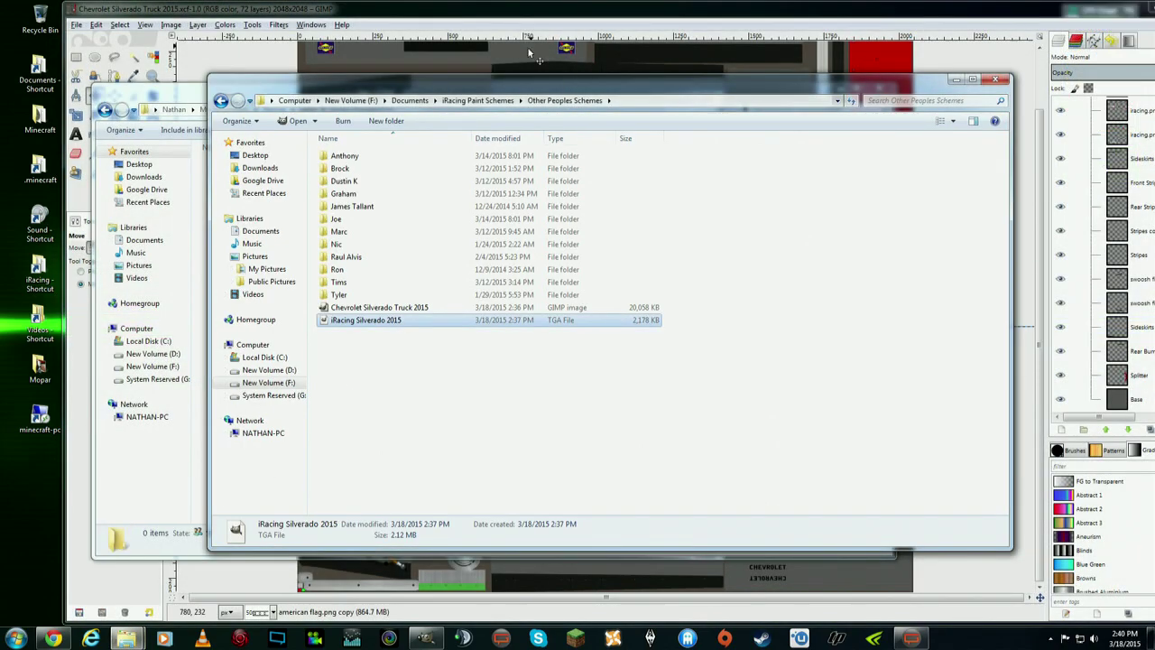
{"action": "left_click_drag", "start_coordinate": [487, 89], "coordinate": [901, 119]}
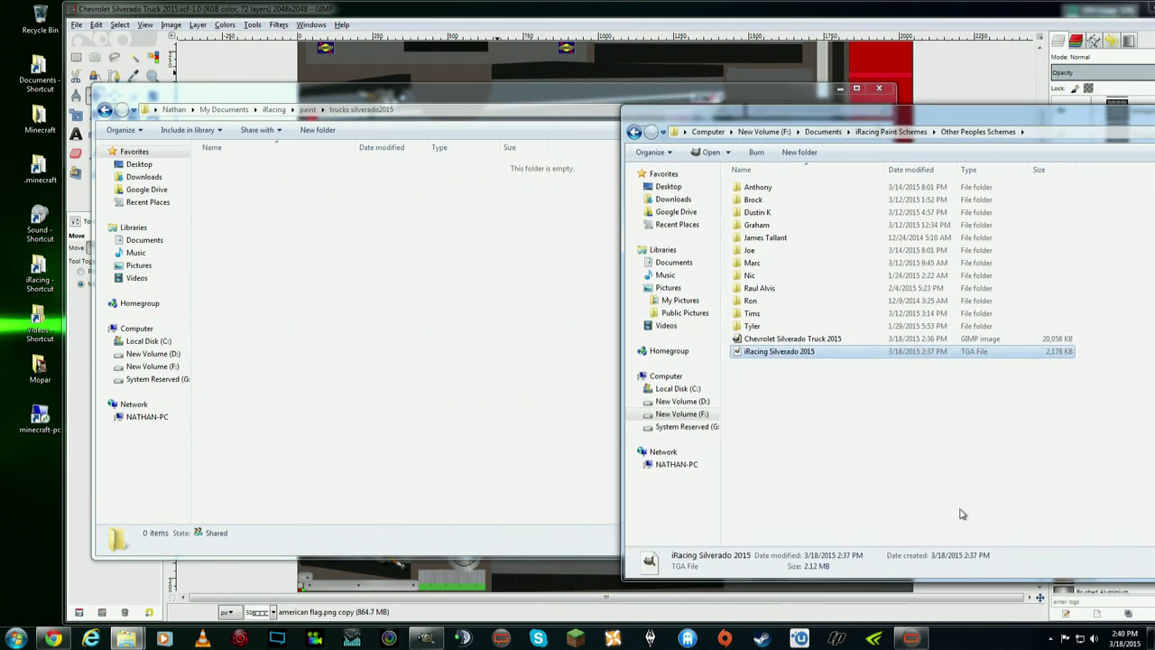
{"action": "left_click", "coordinate": [1051, 638]}
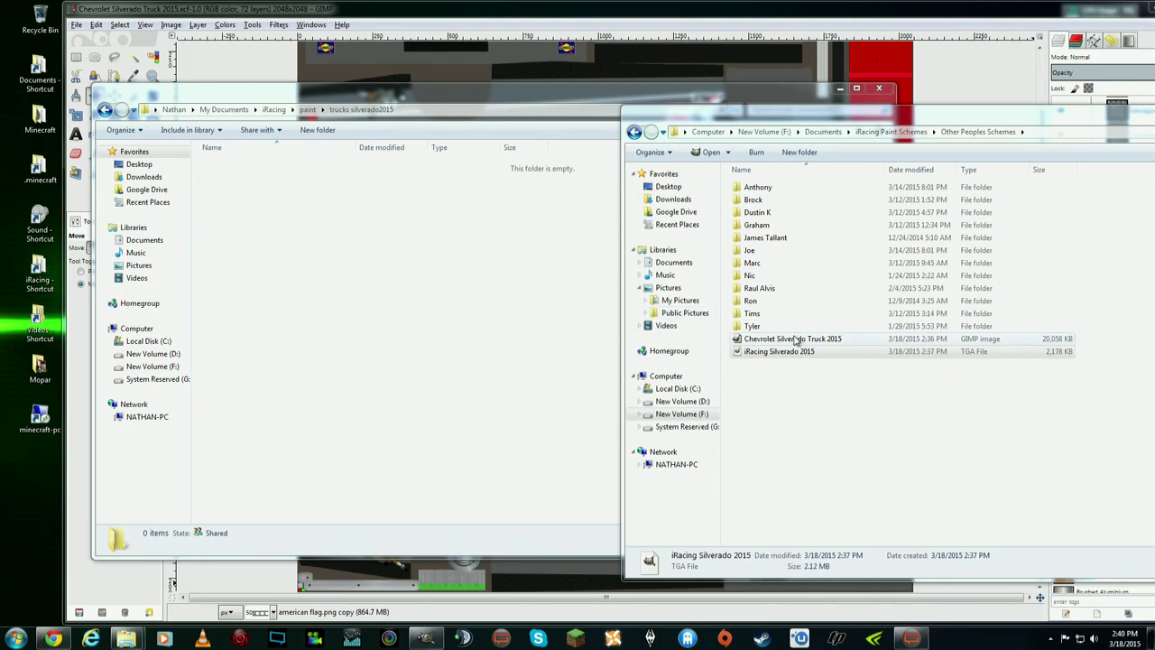
{"action": "left_click", "coordinate": [792, 356]}
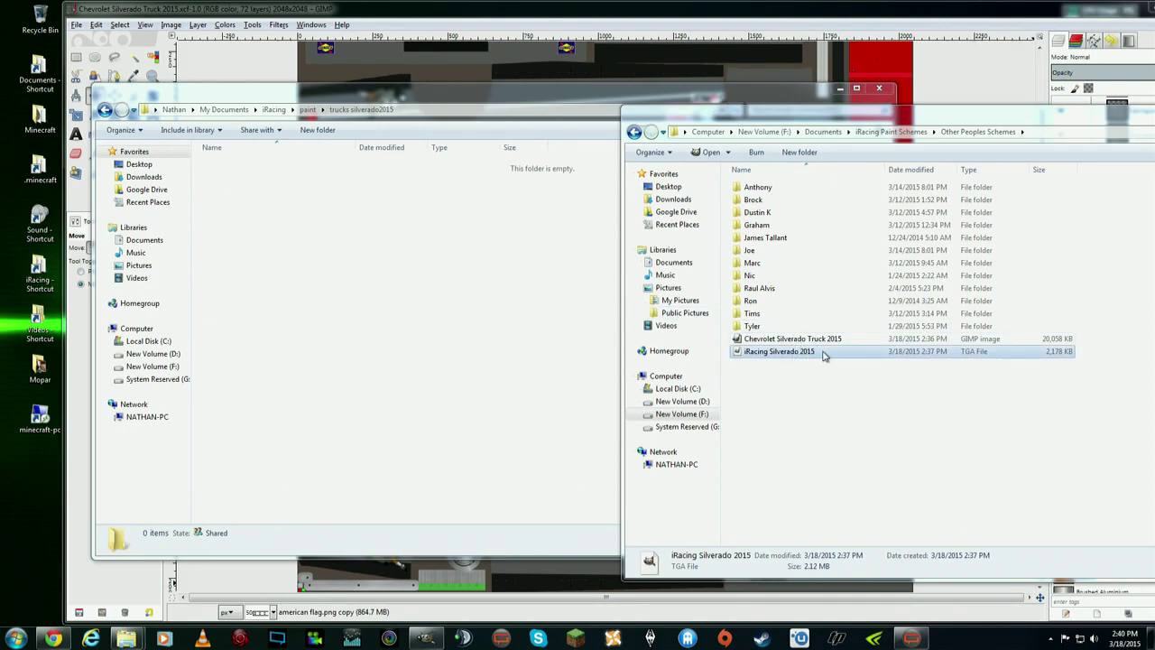
{"action": "right_click", "coordinate": [809, 359]}
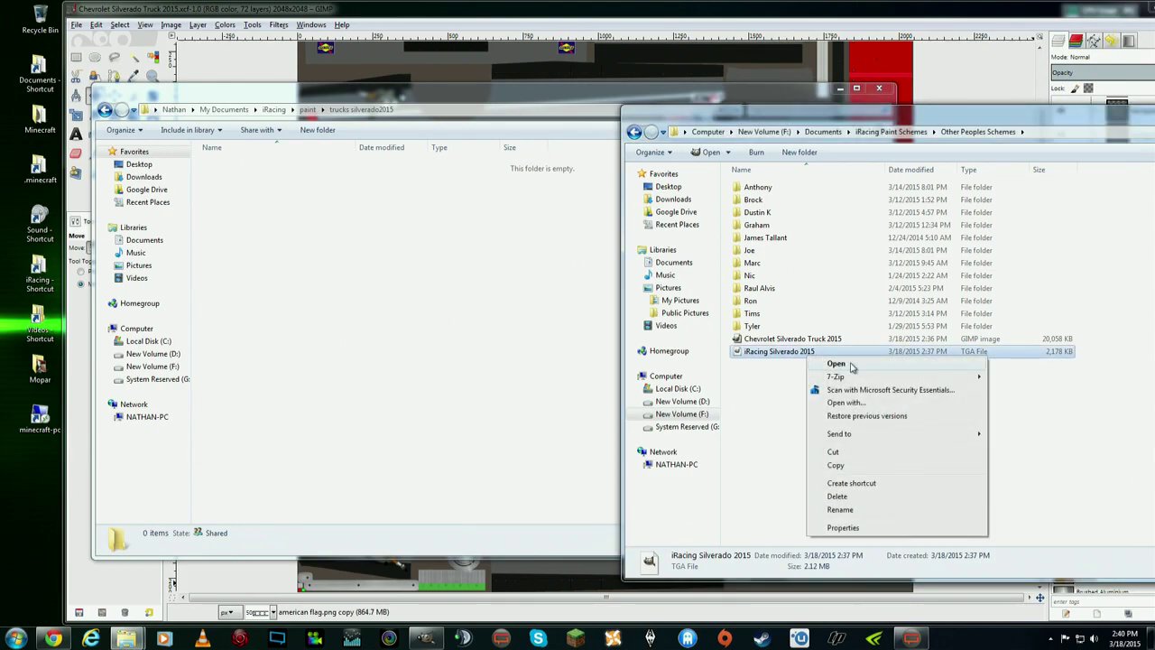
{"action": "left_click", "coordinate": [836, 465]}
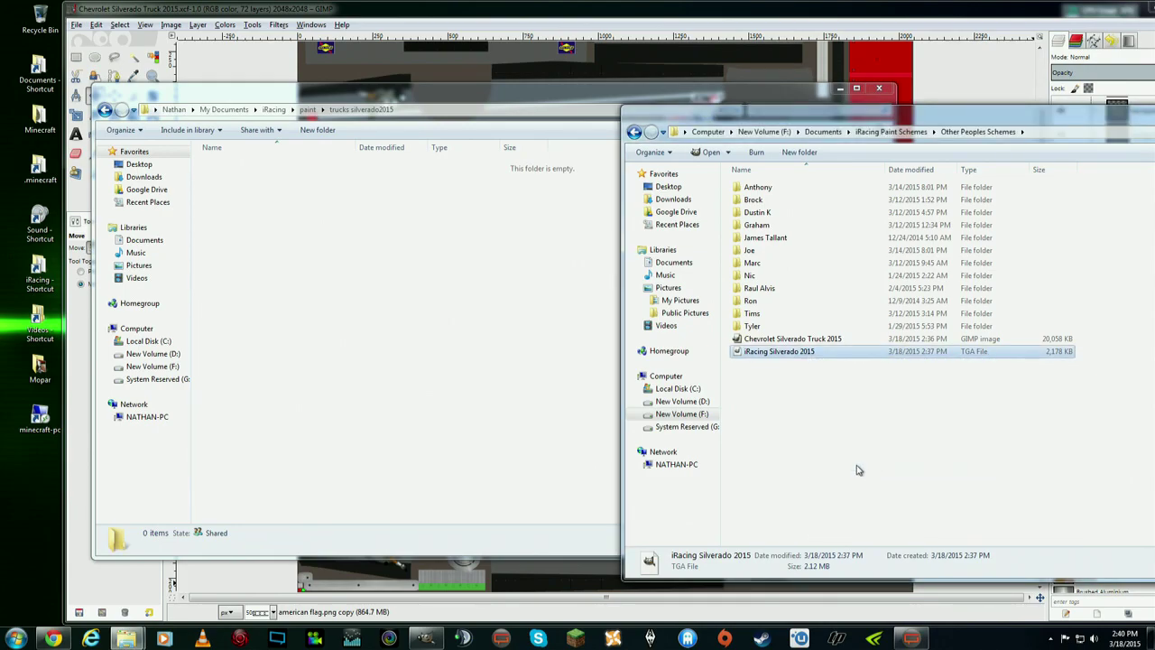
- Paste the TGA into trucks silverado2015 and rename it car_ plus the member ID
{"action": "left_click", "coordinate": [378, 276]}
{"action": "right_click", "coordinate": [353, 263]}
{"action": "left_click", "coordinate": [383, 347]}
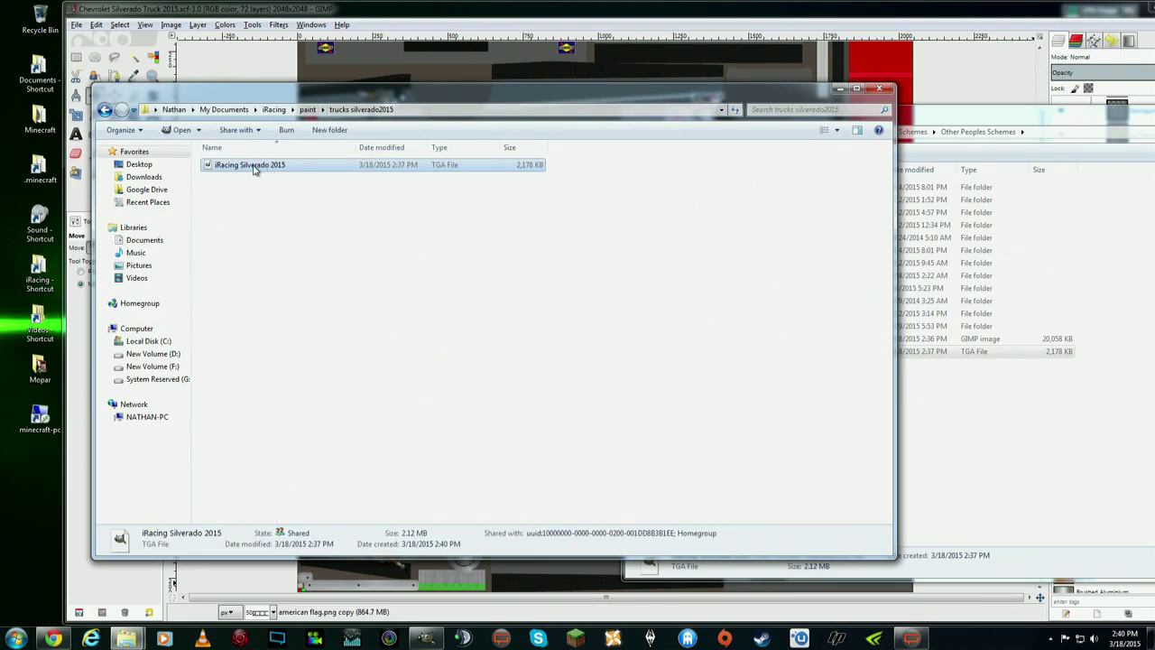
{"action": "left_click", "coordinate": [257, 171]}
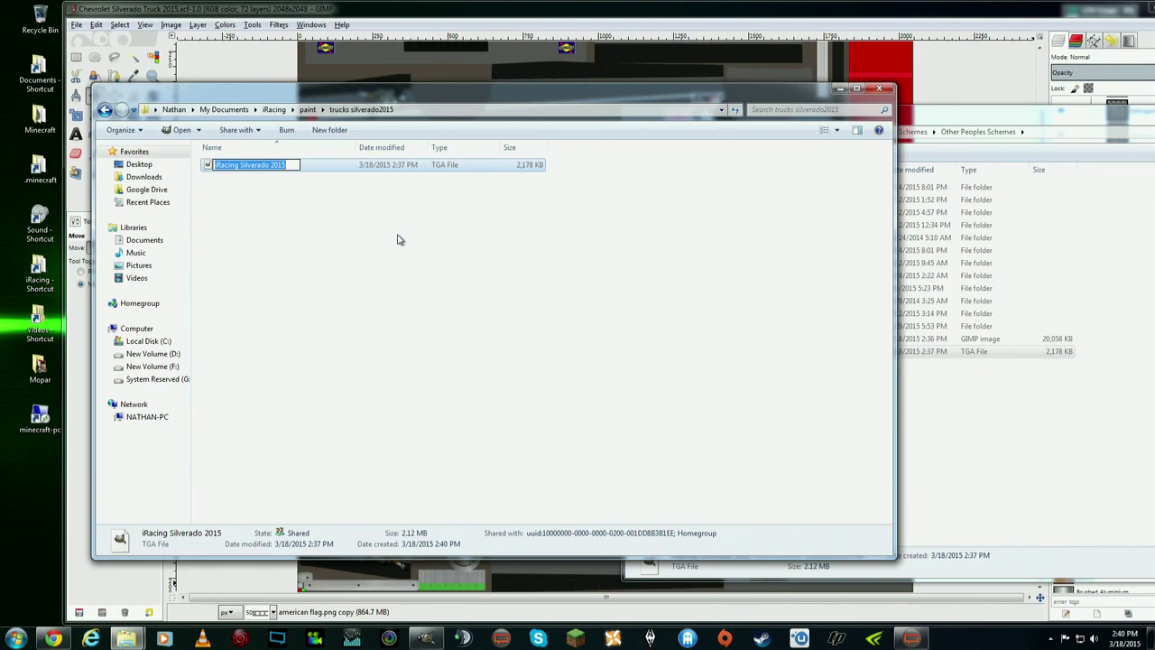
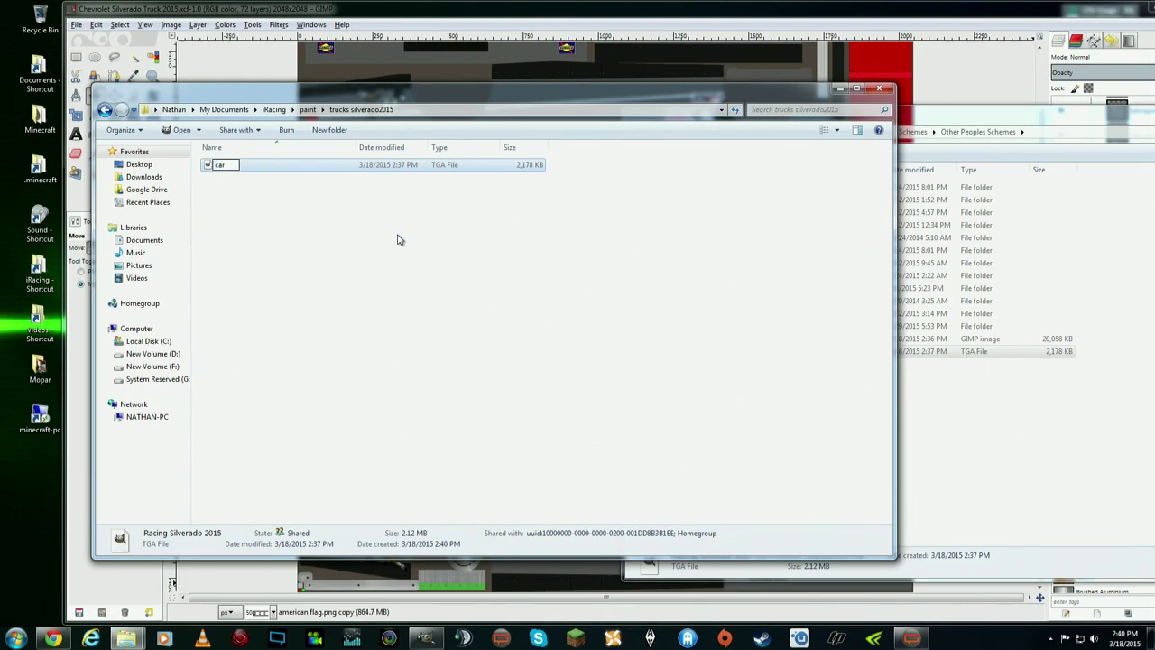
{"action": "key", "text": "Return"}
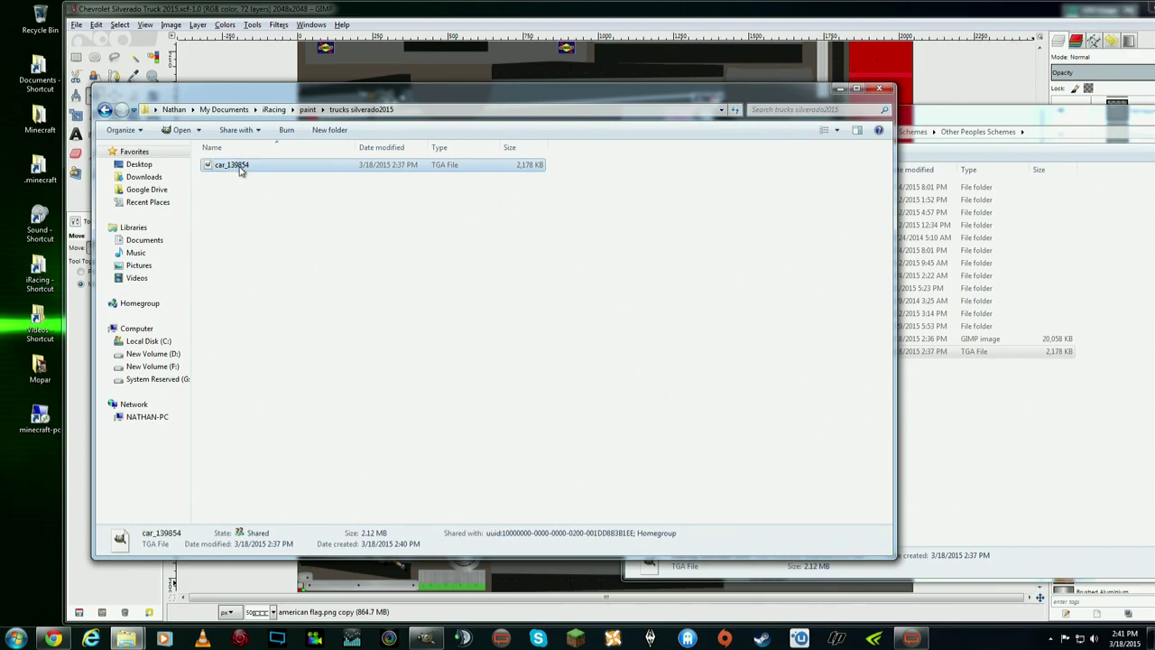
{"action": "left_click", "coordinate": [1051, 639]}
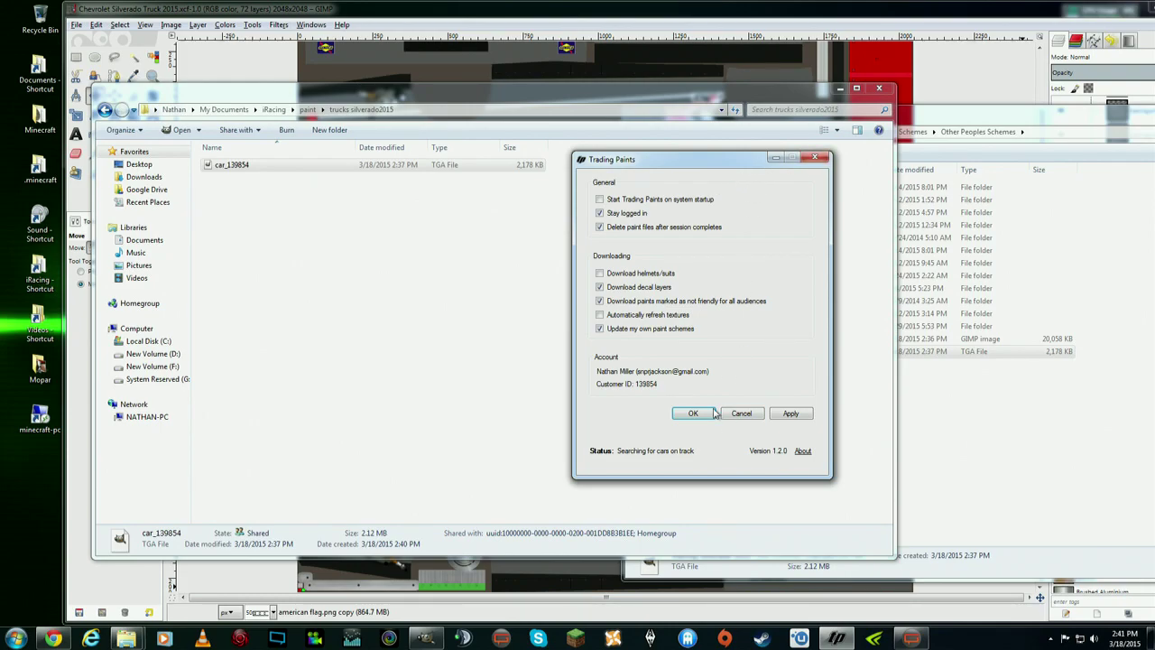
{"action": "left_click", "coordinate": [702, 412]}
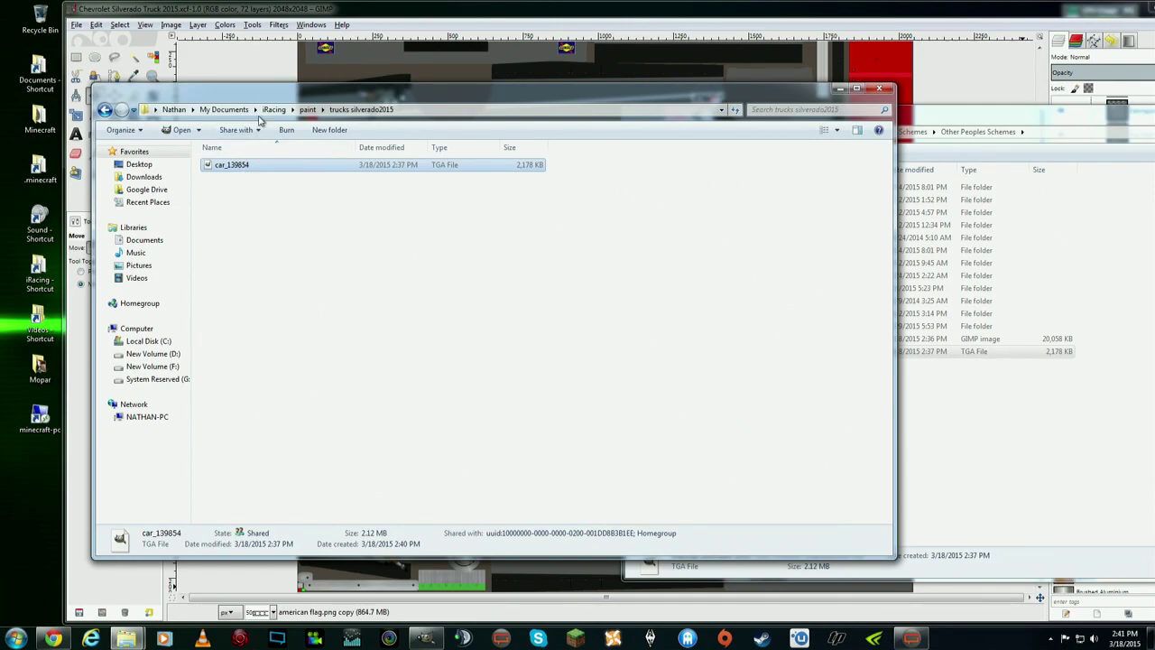
{"action": "left_click_drag", "start_coordinate": [289, 100], "coordinate": [316, 102]}
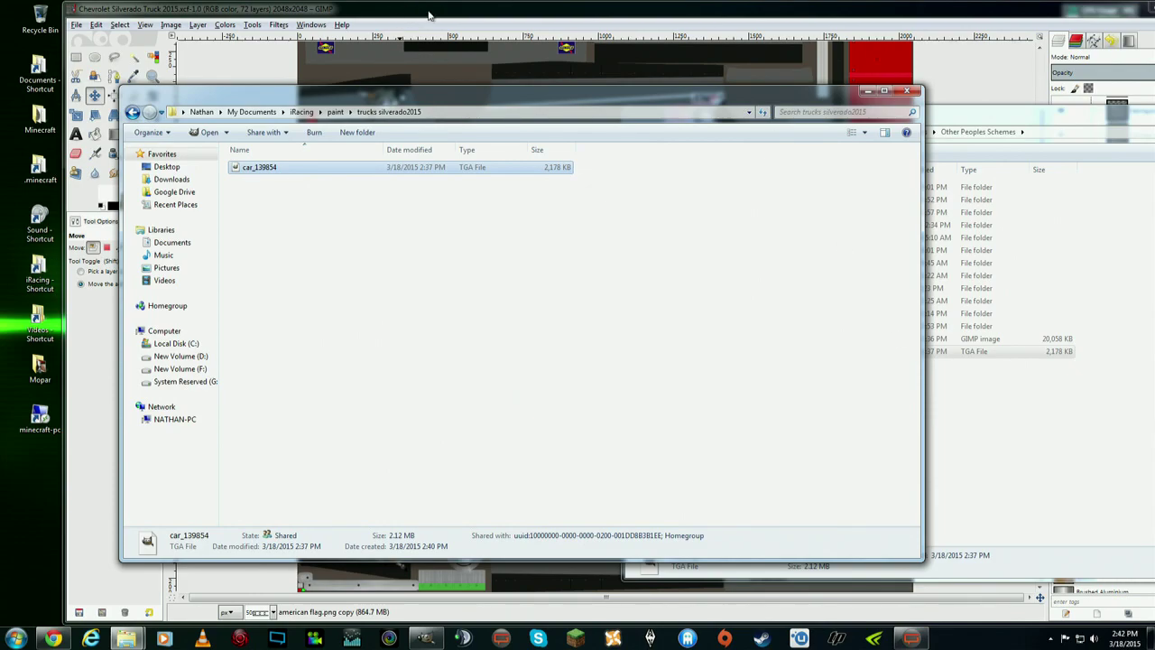
- Bring GIMP's Chevrolet Silverado Truck 2015 template forward and scroll to inspect the texture
{"action": "left_click", "coordinate": [430, 18]}
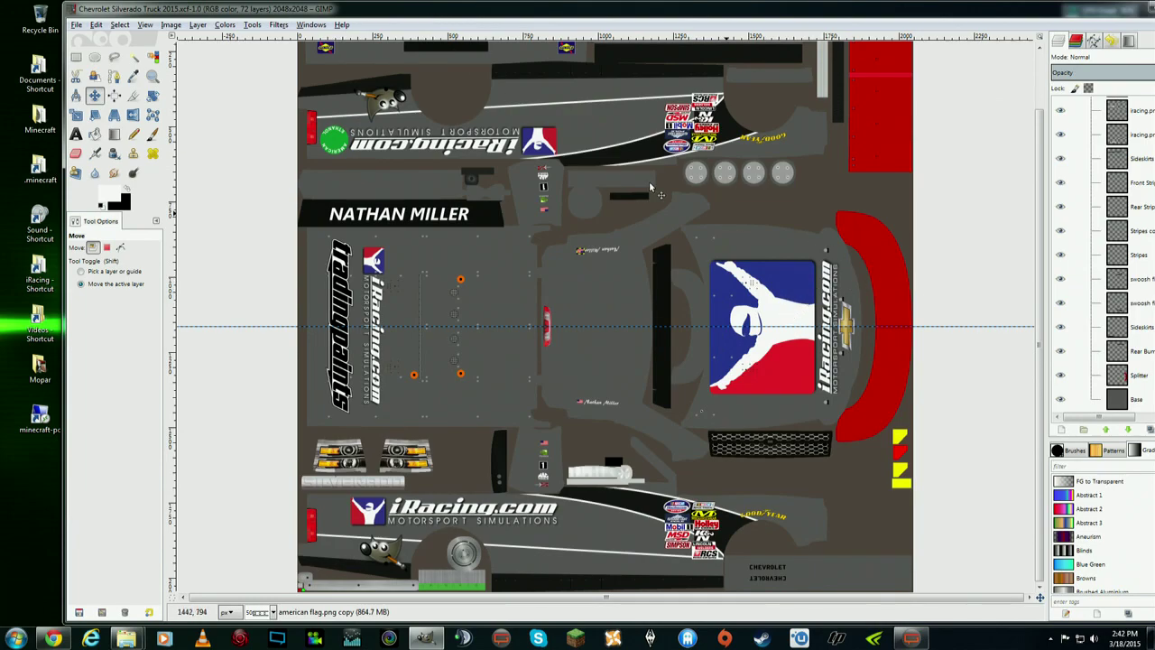
{"action": "scroll", "coordinate": [647, 138], "scroll_direction": "up", "scroll_amount": 2}
{"action": "scroll", "coordinate": [386, 344], "scroll_direction": "down", "scroll_amount": 2}
{"action": "scroll", "coordinate": [387, 344], "scroll_direction": "up", "scroll_amount": 2}
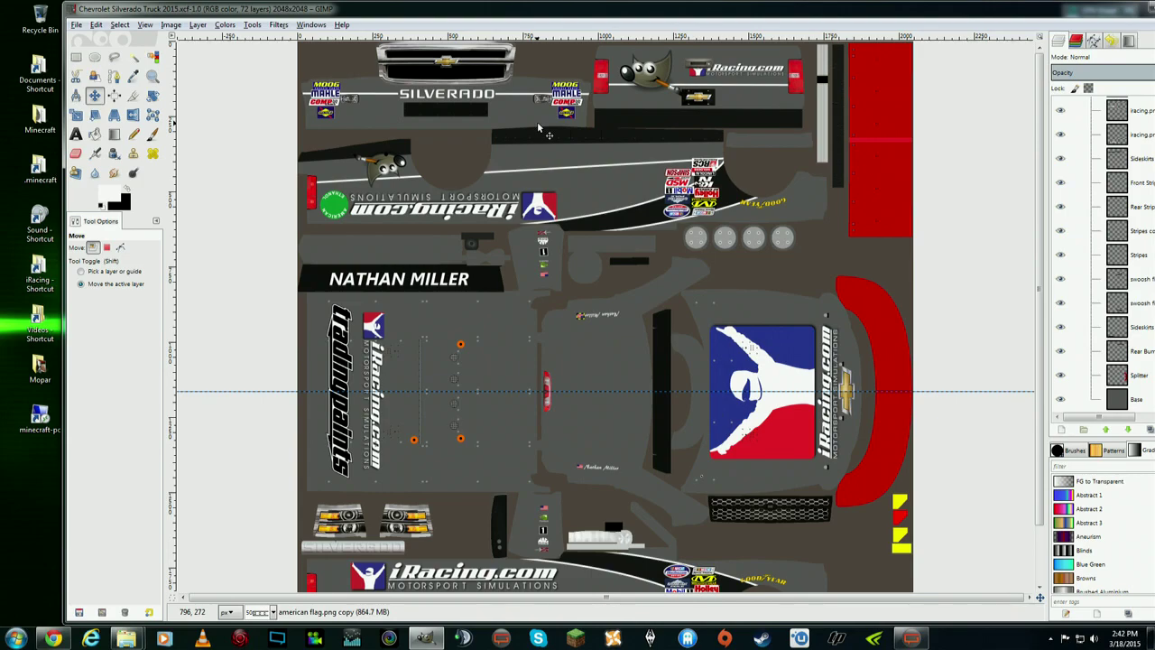
{"action": "scroll", "coordinate": [644, 180], "scroll_direction": "down", "scroll_amount": 2}
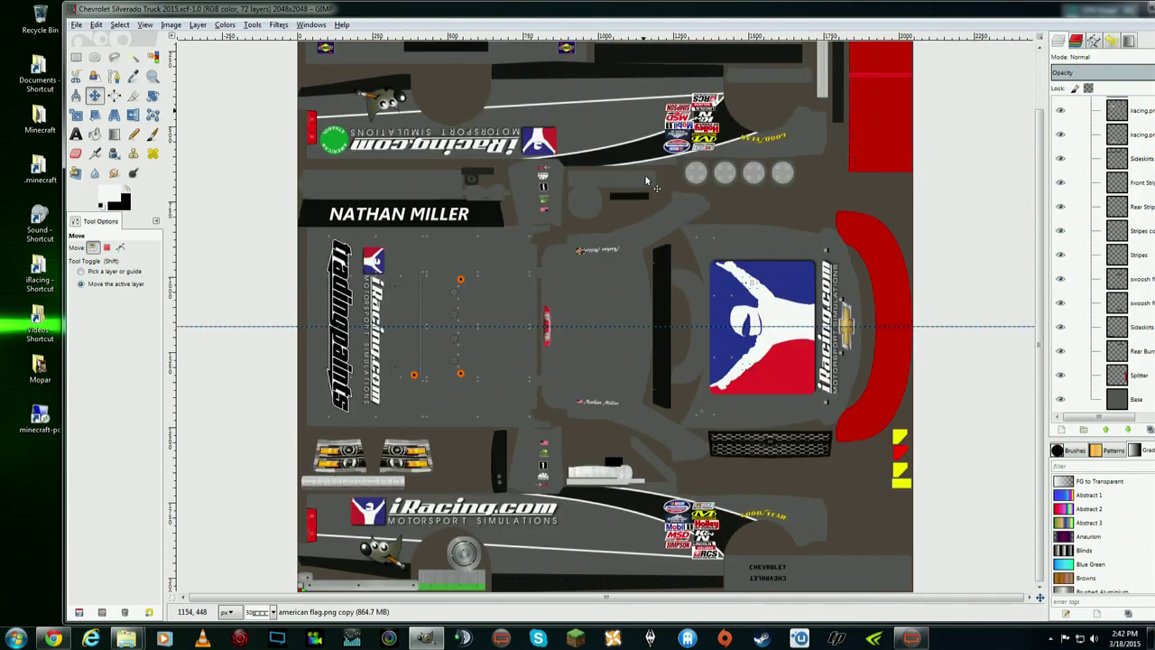
{"action": "scroll", "coordinate": [792, 451], "scroll_direction": "up", "scroll_amount": 2}
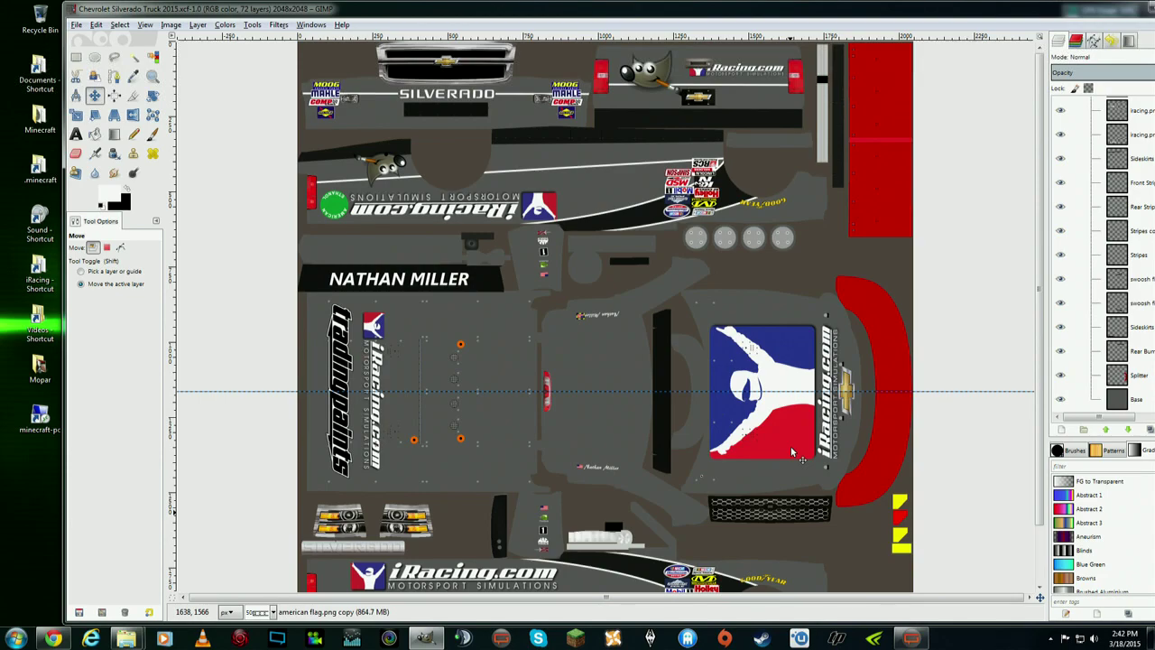
{"action": "scroll", "coordinate": [792, 451], "scroll_direction": "down", "scroll_amount": 2}
{"action": "scroll", "coordinate": [792, 451], "scroll_direction": "up", "scroll_amount": 2}
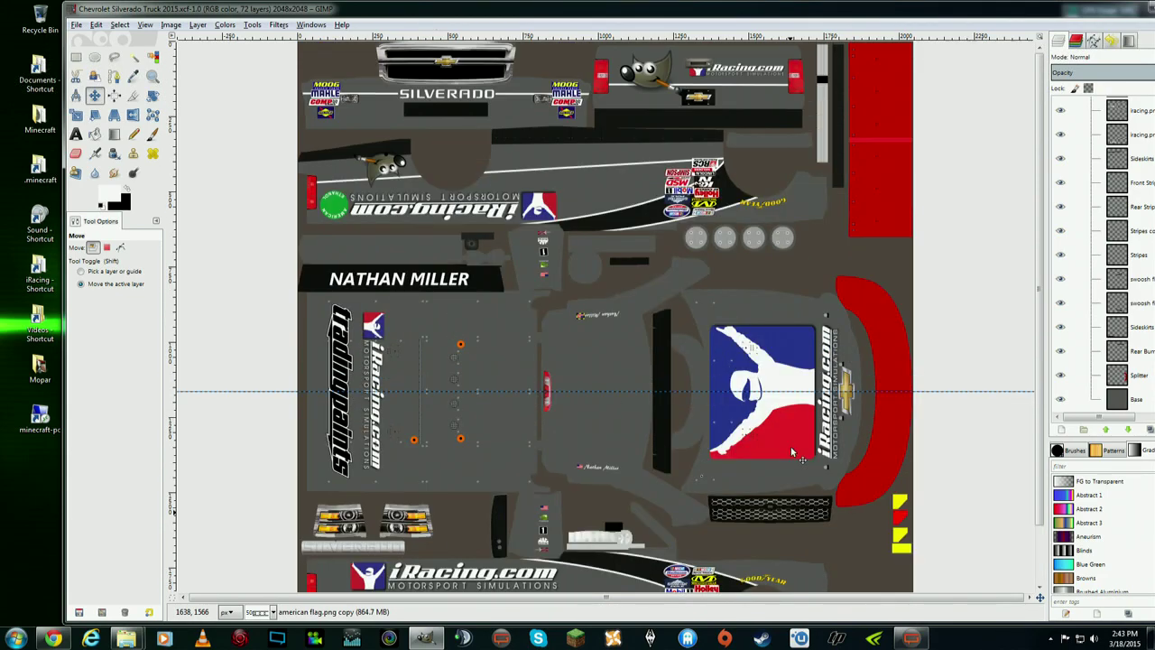